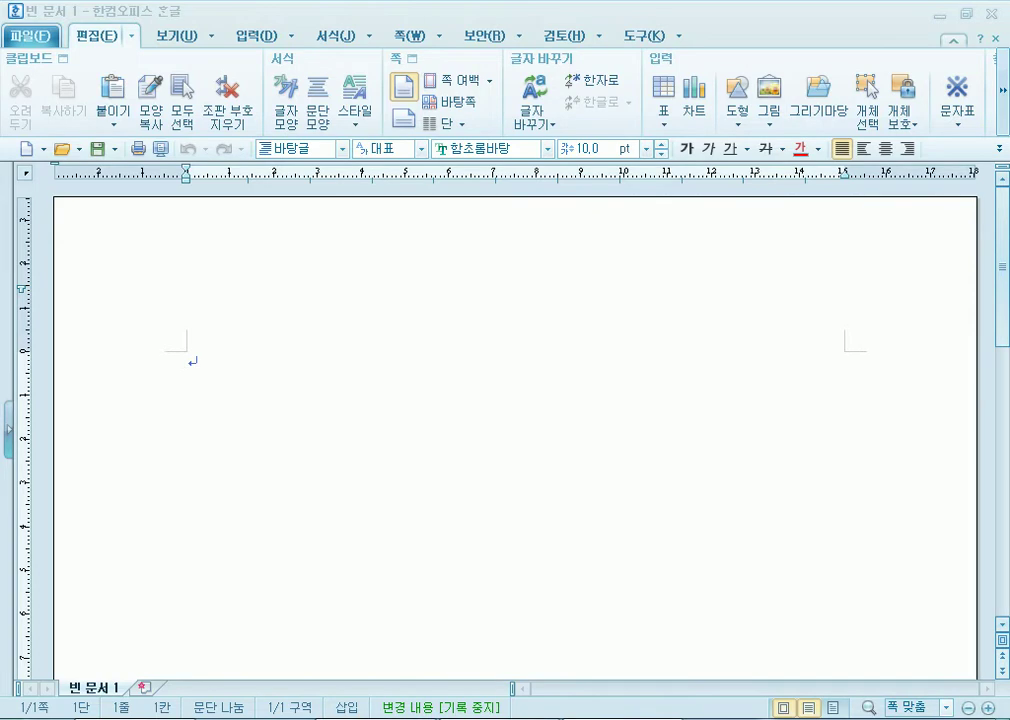
Launch a new Notepad window from the Windows Start menu.
{"action": "key", "text": "super"}
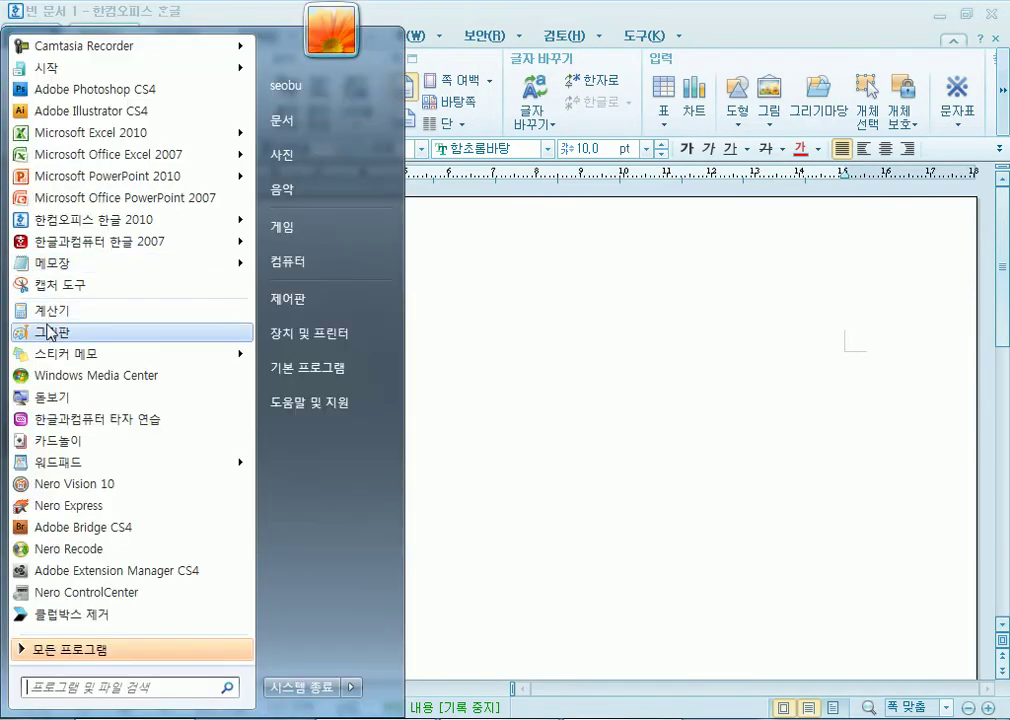
{"action": "left_click", "coordinate": [47, 266]}
Type the first two note lines: '오늘 5/8 한글' and '5/10 엑셀 시험대비'.
{"action": "type", "text": "온ㅜㅡ"}
{"action": "key", "text": "BackSpace"}
{"action": "key", "text": "BackSpace"}
{"action": "type", "text": "늘"}
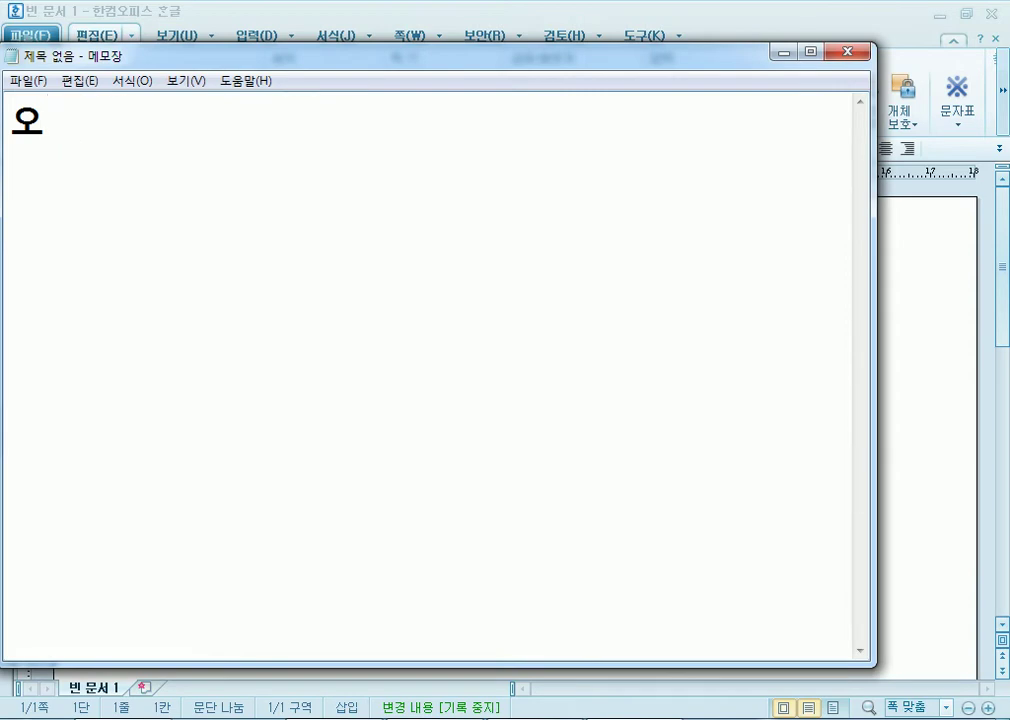
{"action": "type", "text": " 5/8 "}
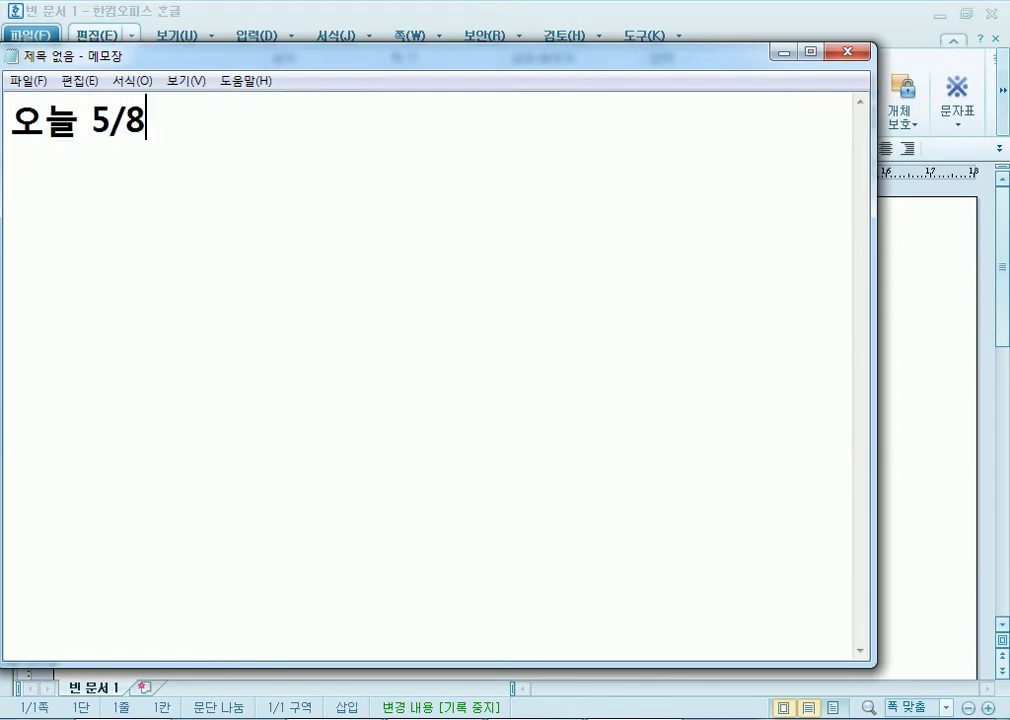
{"action": "type", "text": "한글"}
{"action": "key", "text": "Return"}
{"action": "type", "text": "5/10"}
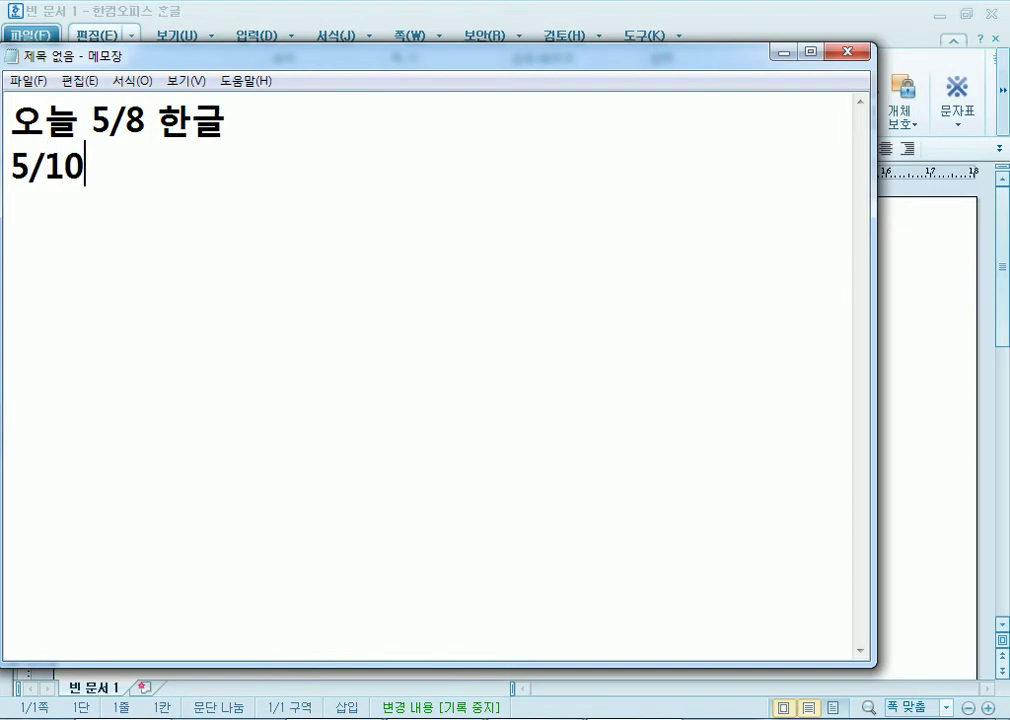
{"action": "type", "text": " 엑셀 ㅅ"}
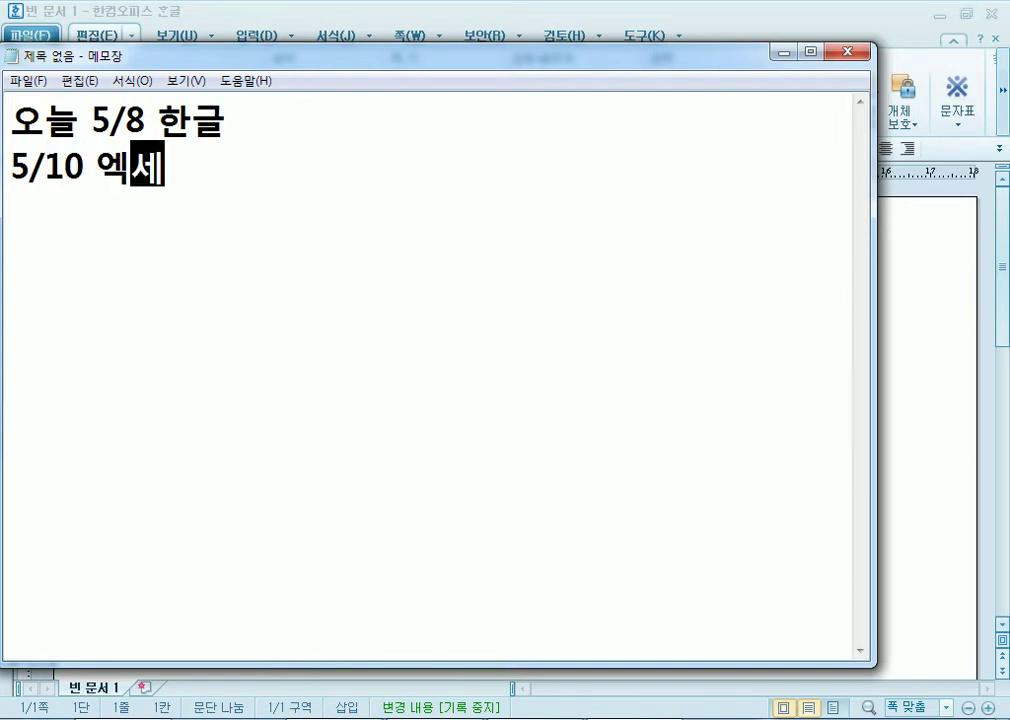
{"action": "type", "text": "시험대비"}
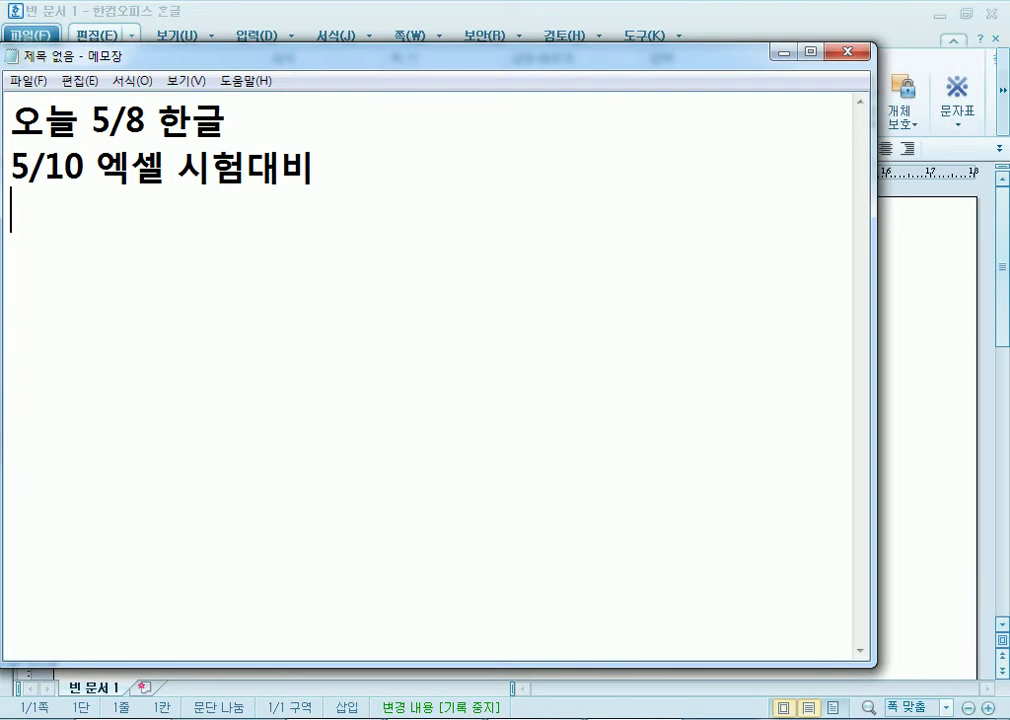
{"action": "left_click", "coordinate": [950, 718]}
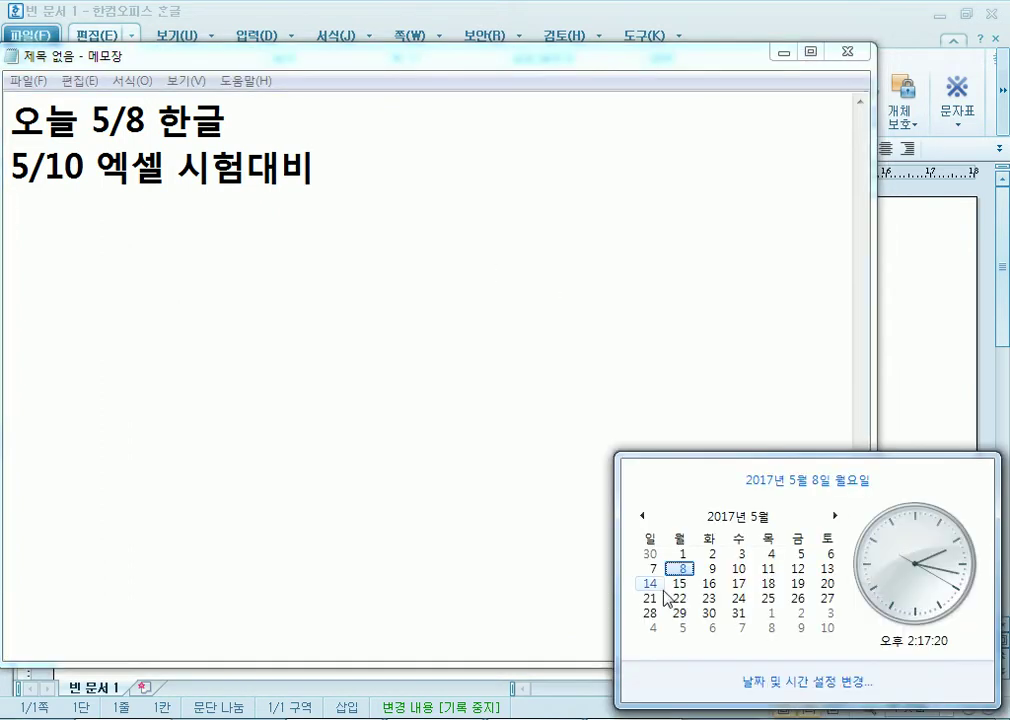
{"action": "left_click", "coordinate": [86, 307]}
{"action": "type", "text": "5/15 17 "}
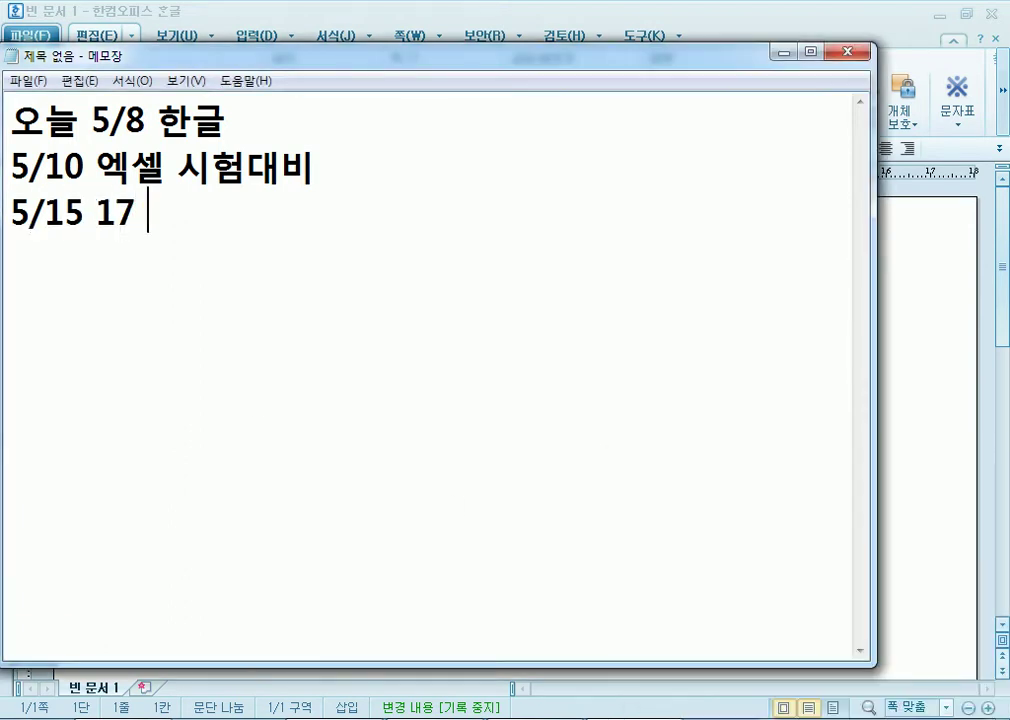
{"action": "type", "text": "22 24"}
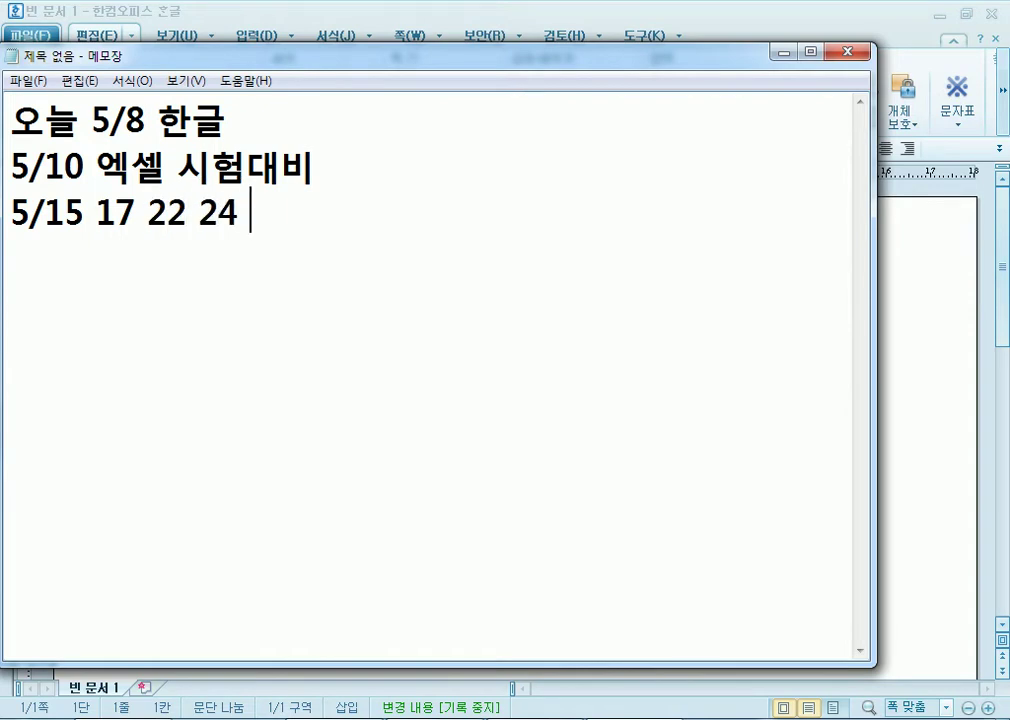
{"action": "type", "text": " 한글 계"}
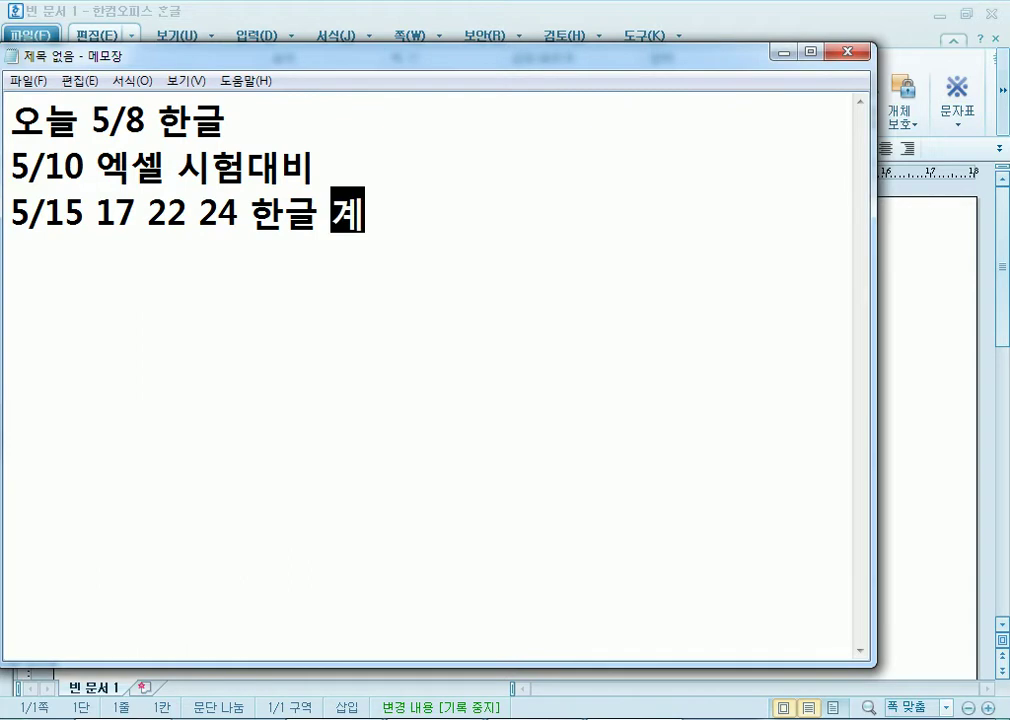
{"action": "type", "text": "속"}
{"action": "key", "text": "Return"}
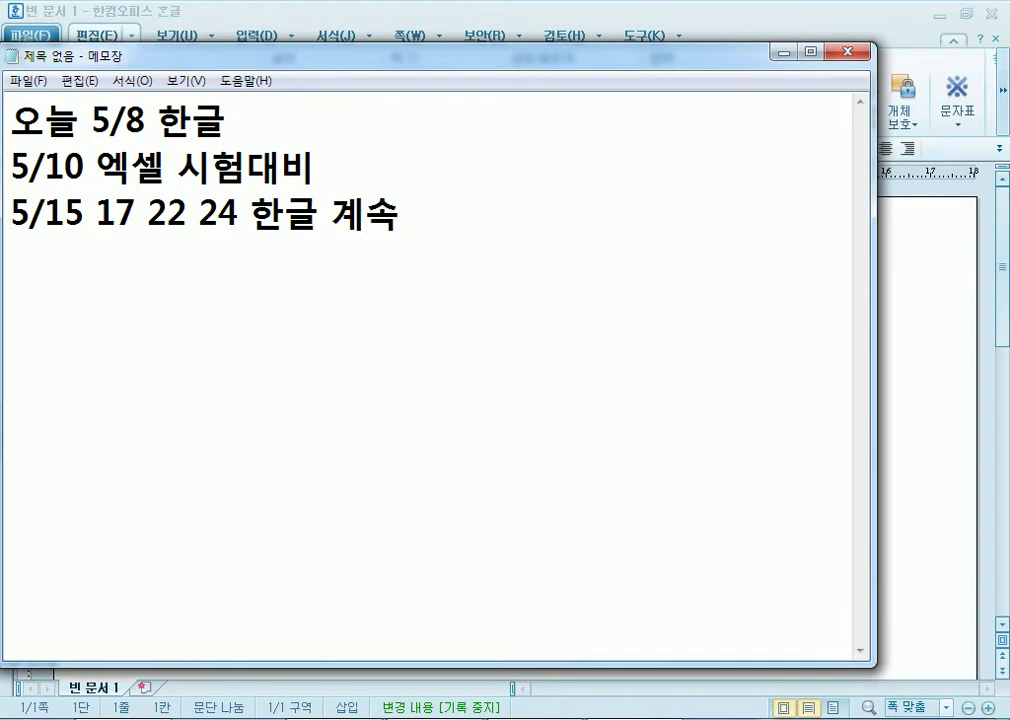
{"action": "left_click", "coordinate": [950, 719]}
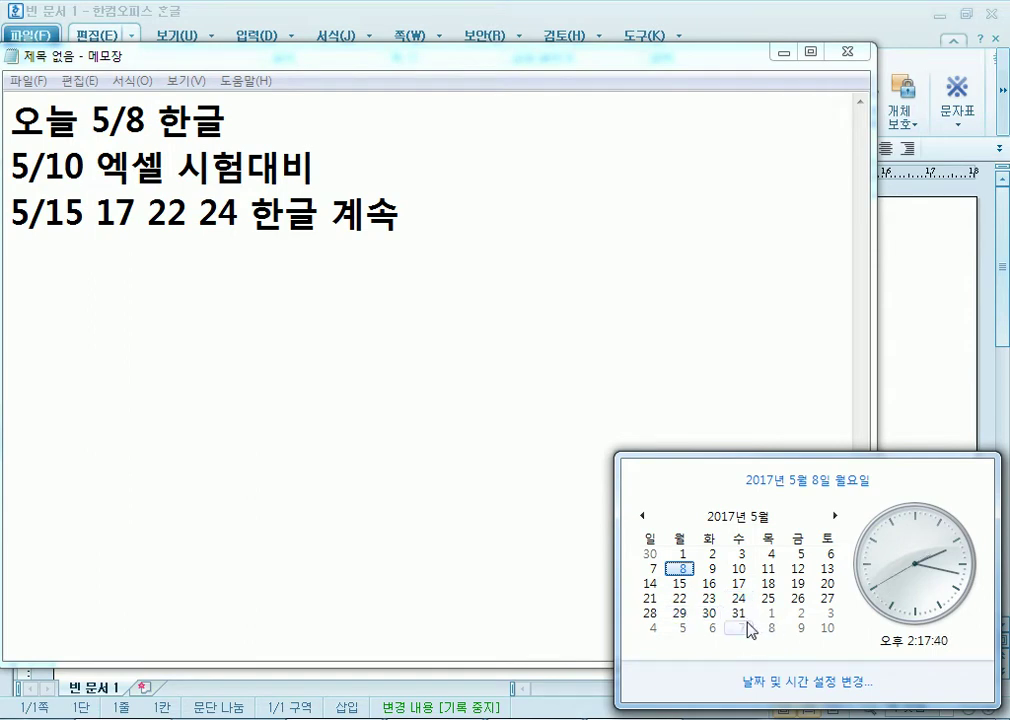
{"action": "left_click", "coordinate": [250, 218]}
{"action": "type", "text": "29 31"}
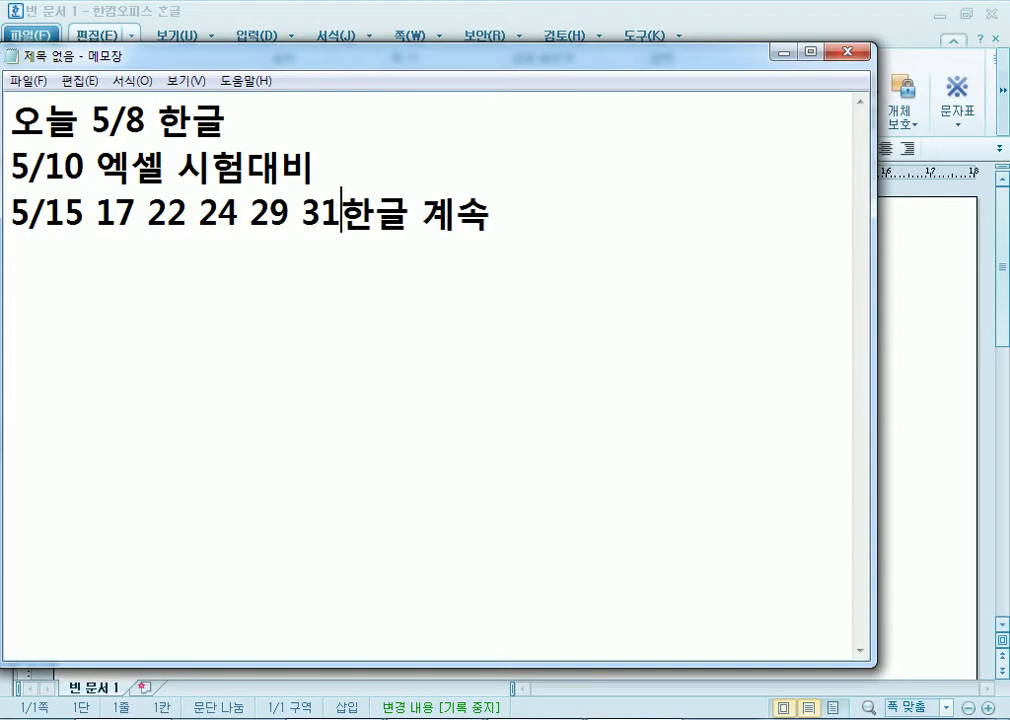
In Chrome, open the first ITQ course's details from the 강좌 table and review its schedule.
{"action": "right_click", "coordinate": [337, 718]}
{"action": "left_click", "coordinate": [340, 718]}
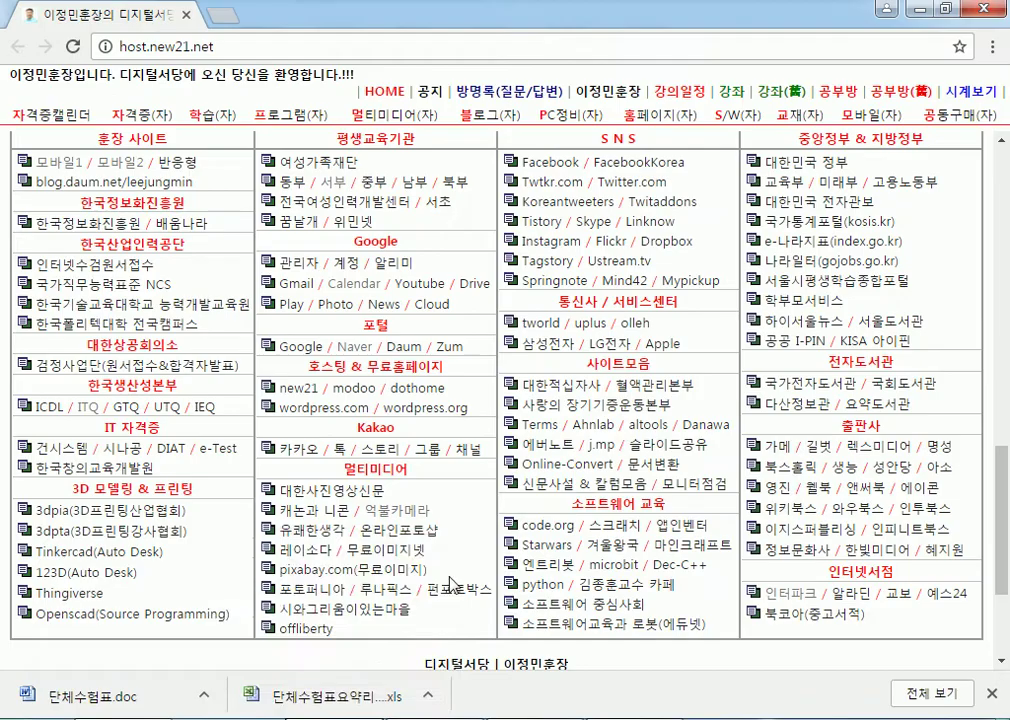
{"action": "left_click", "coordinate": [738, 93]}
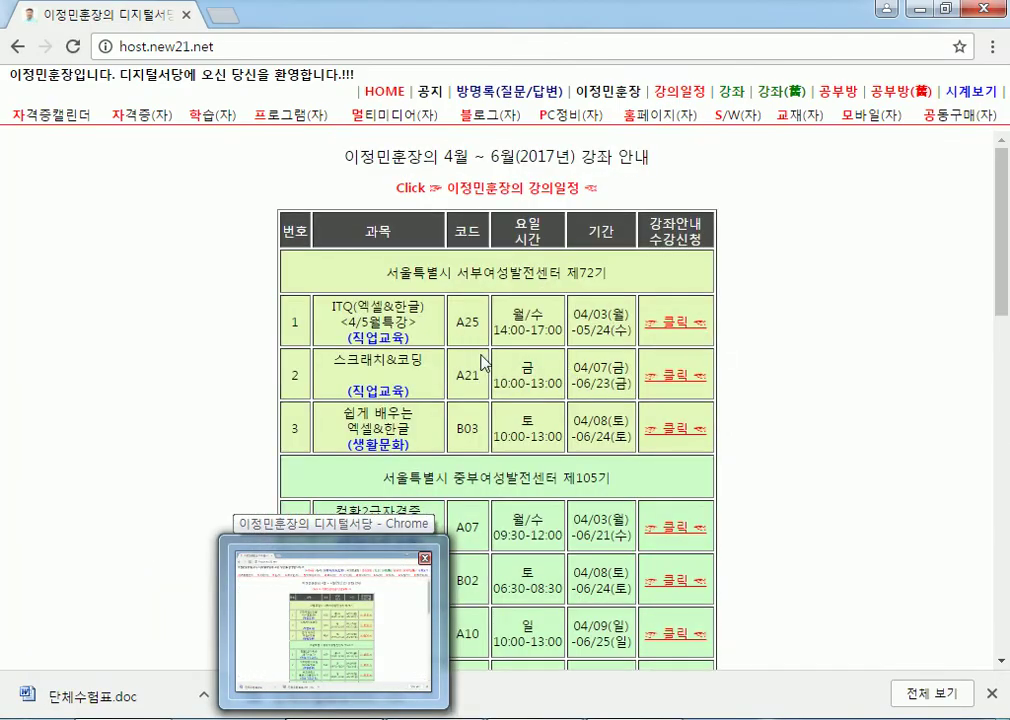
{"action": "left_click", "coordinate": [681, 335]}
{"action": "scroll", "coordinate": [780, 395], "scroll_direction": "down", "scroll_amount": 5}
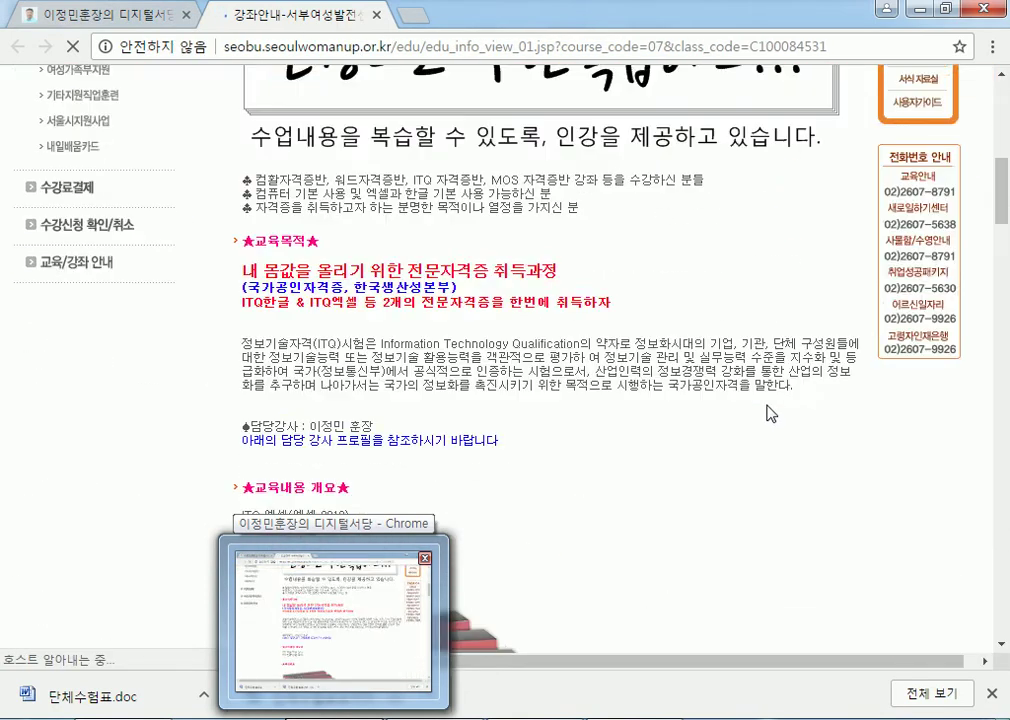
{"action": "scroll", "coordinate": [768, 412], "scroll_direction": "down", "scroll_amount": 20}
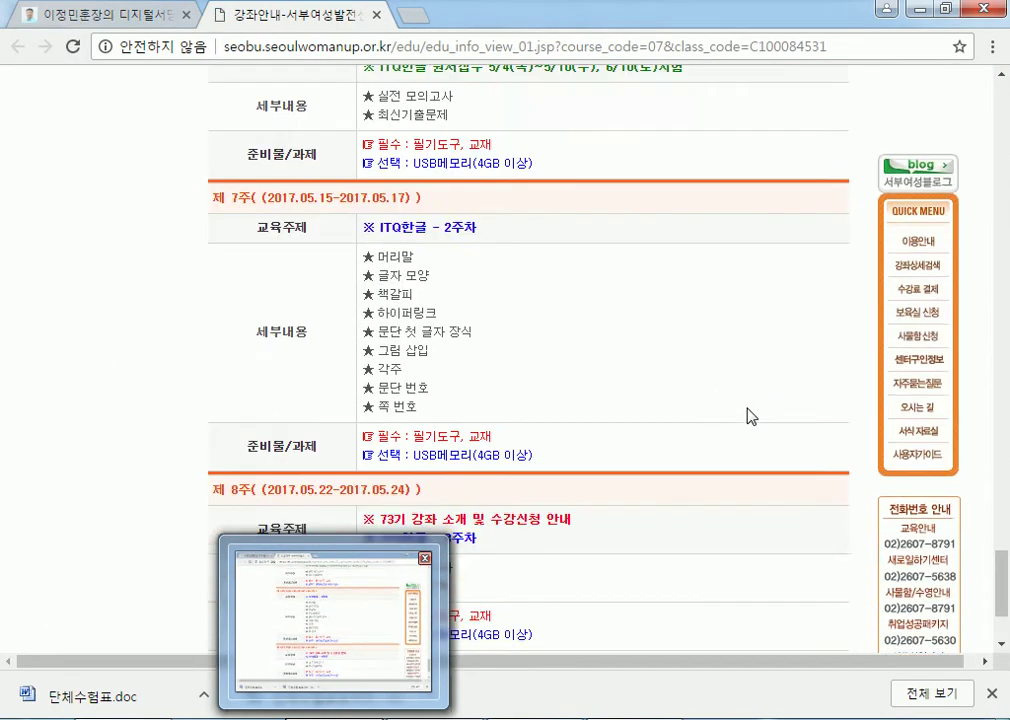
{"action": "scroll", "coordinate": [751, 416], "scroll_direction": "down", "scroll_amount": 3}
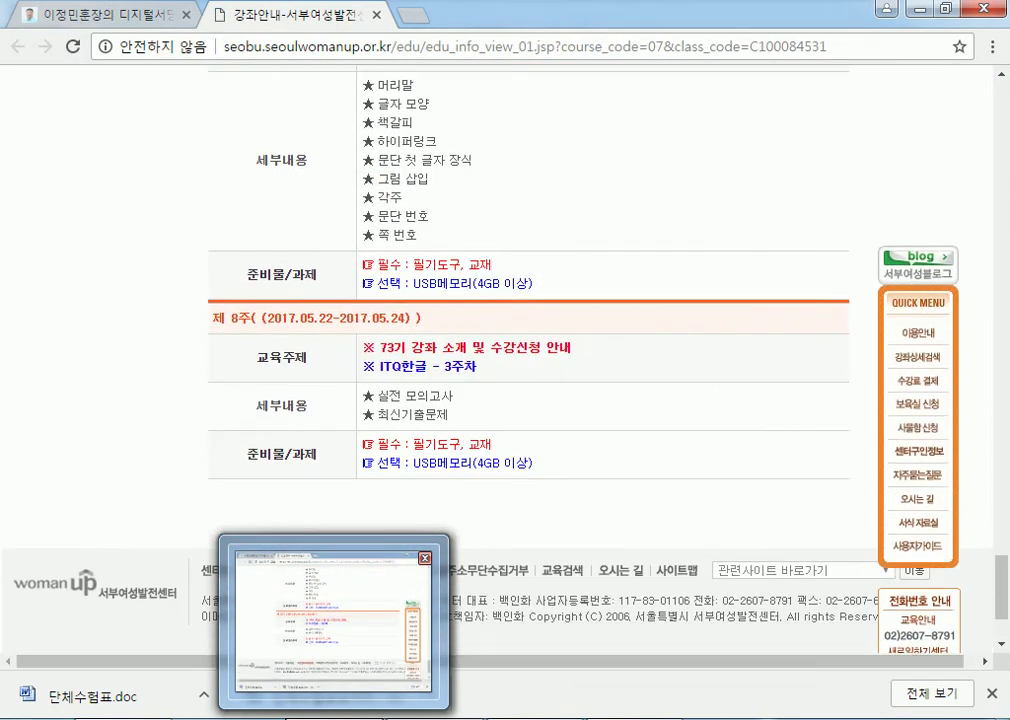
Delete '29 31' from the third line of the Notepad note.
{"action": "left_click", "coordinate": [400, 600]}
{"action": "left_click_drag", "start_coordinate": [242, 213], "coordinate": [343, 213]}
{"action": "key", "text": "BackSpace"}
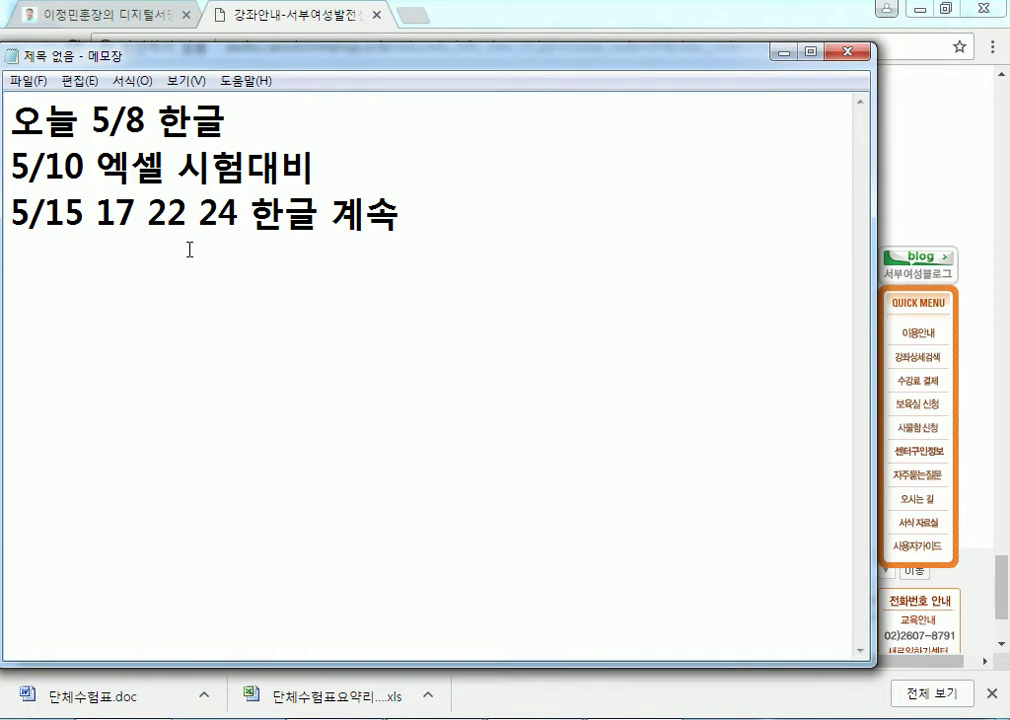
{"action": "left_click", "coordinate": [514, 256]}
{"action": "left_click", "coordinate": [203, 212]}
{"action": "key", "text": "shift+Left"}
{"action": "key", "text": "shift+Left"}
{"action": "key", "text": "shift+Left"}
{"action": "key", "text": "shift+Left"}
{"action": "key", "text": "shift+Left"}
{"action": "key", "text": "shift+Left"}
{"action": "key", "text": "shift+Left"}
{"action": "key", "text": "shift+Left"}
{"action": "key", "text": "shift+Left"}
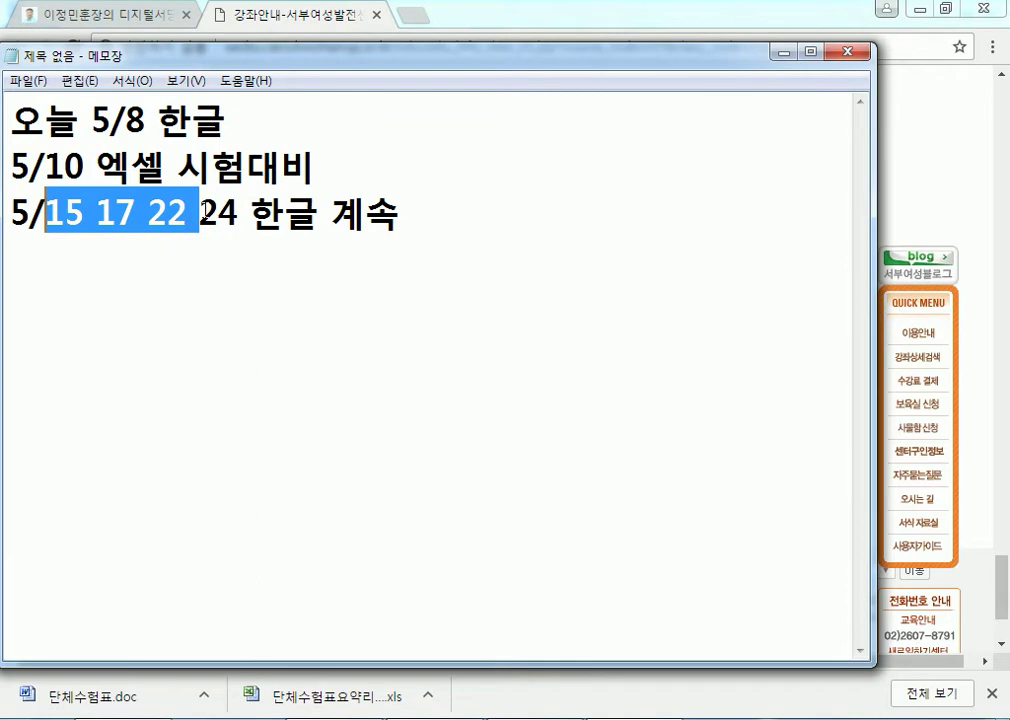
{"action": "left_click_drag", "start_coordinate": [200, 212], "coordinate": [240, 208]}
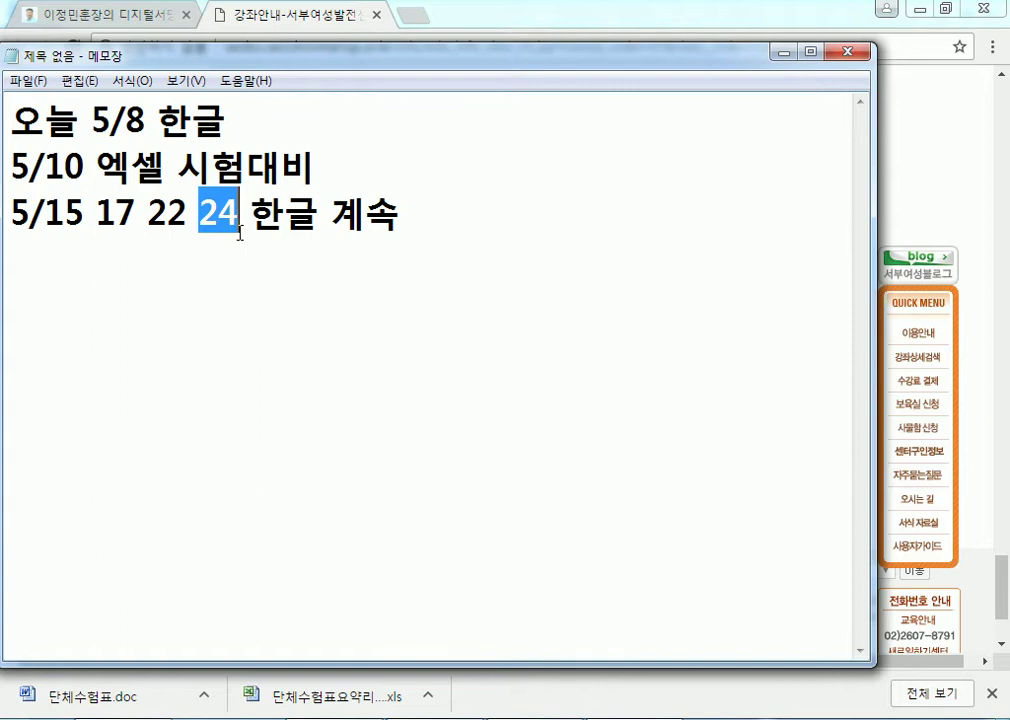
{"action": "left_click", "coordinate": [220, 302]}
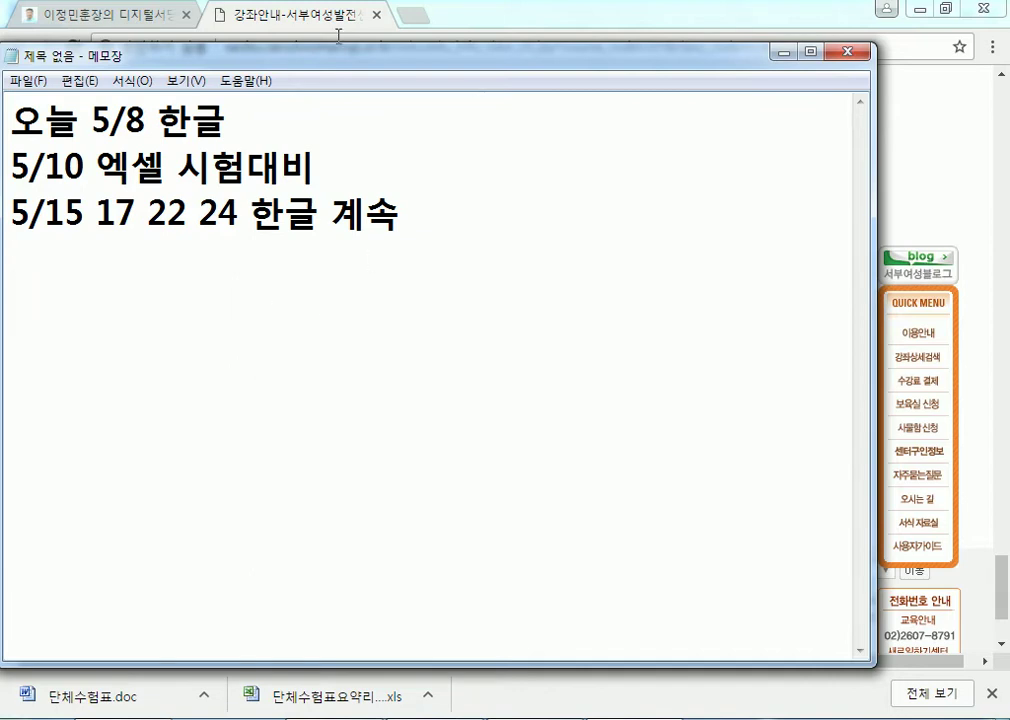
Close the course tab, minimize Chrome, and bring Hangul's 빈 문서 1 forward.
{"action": "left_click", "coordinate": [386, 15]}
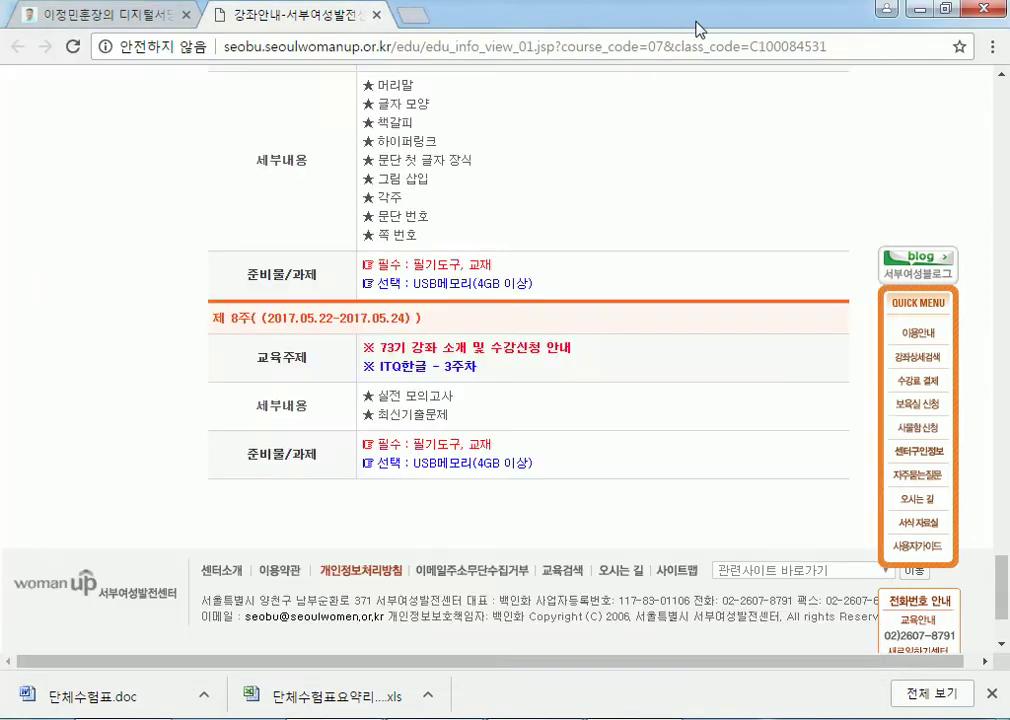
{"action": "left_click", "coordinate": [376, 15]}
{"action": "left_click", "coordinate": [946, 10]}
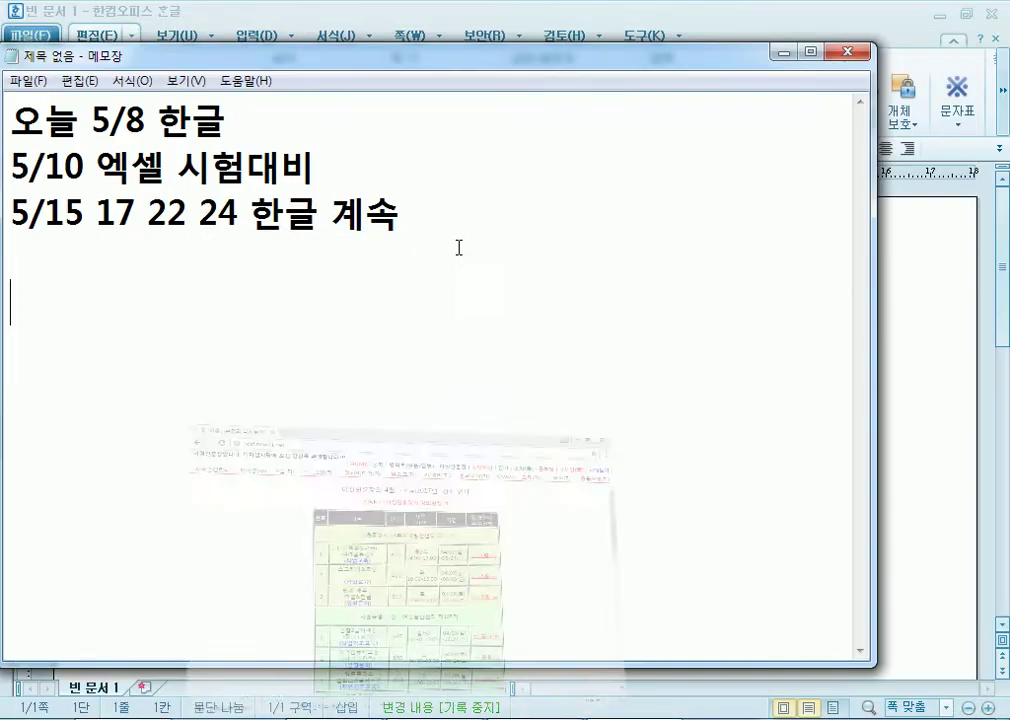
{"action": "left_click", "coordinate": [937, 331]}
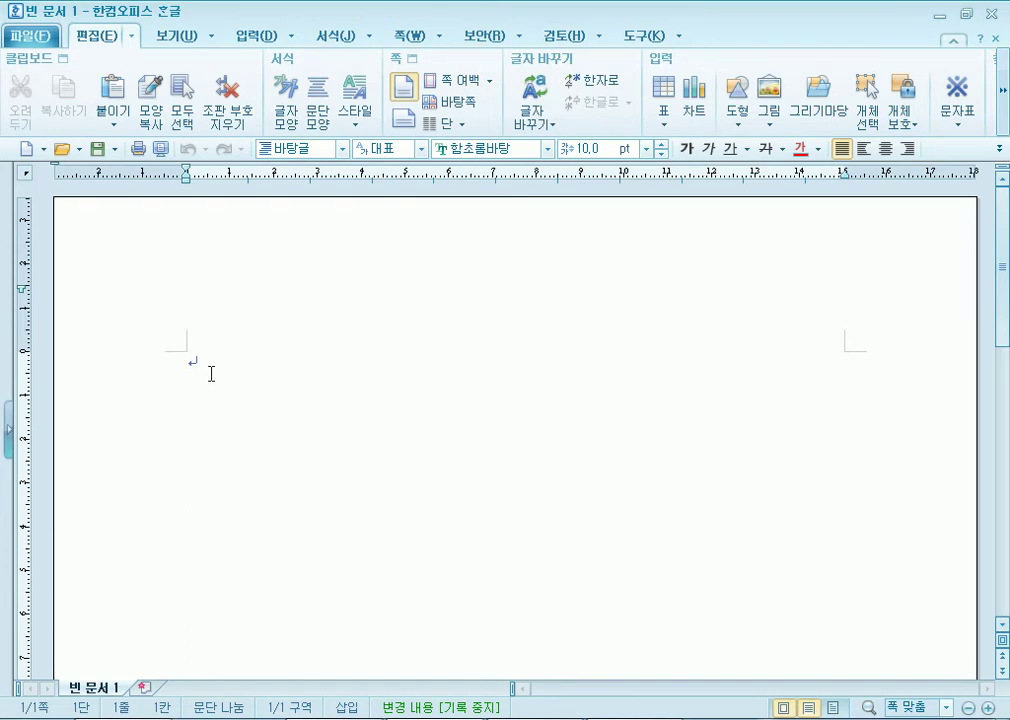
{"action": "mouse_move", "coordinate": [128, 718]}
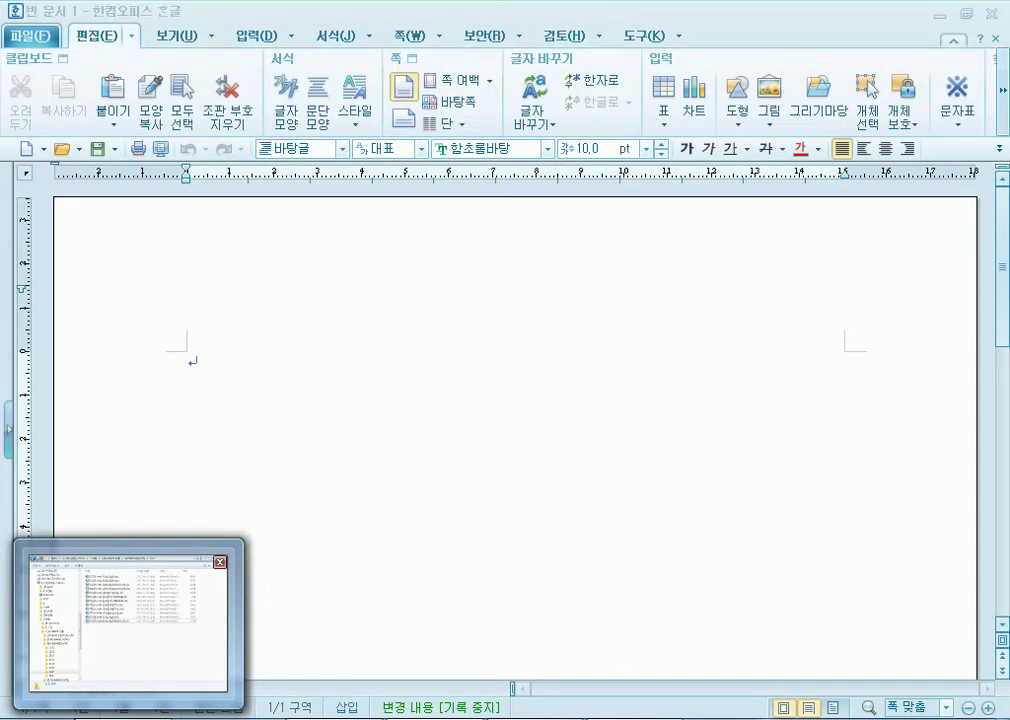
Browse to ITQ > 과년도문제 > 2017 > ITQ(2017-04-08) > 문제[A4] and open GW04-08C.pdf.
{"action": "left_click", "coordinate": [128, 620]}
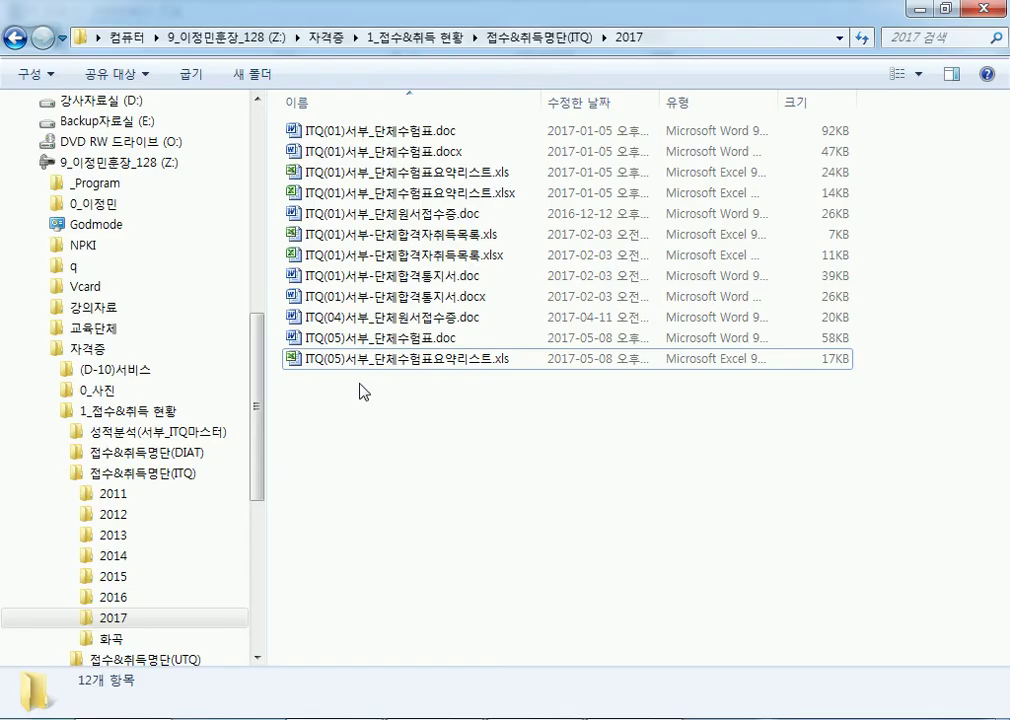
{"action": "left_click", "coordinate": [55, 411]}
{"action": "left_click", "coordinate": [97, 542]}
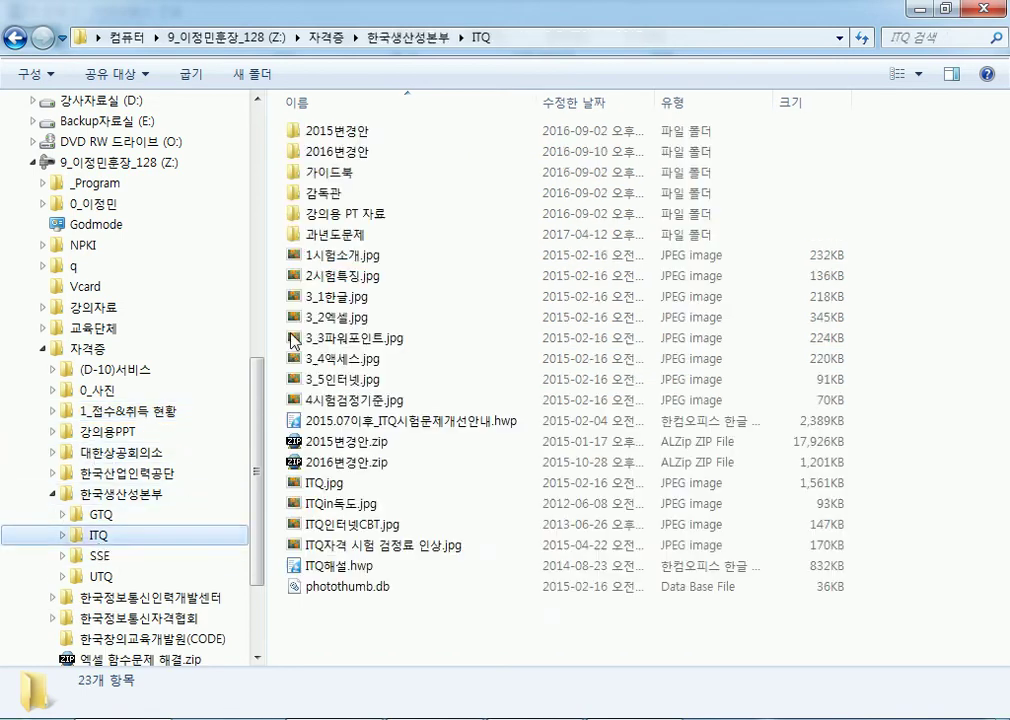
{"action": "double_click", "coordinate": [343, 233]}
{"action": "double_click", "coordinate": [333, 195]}
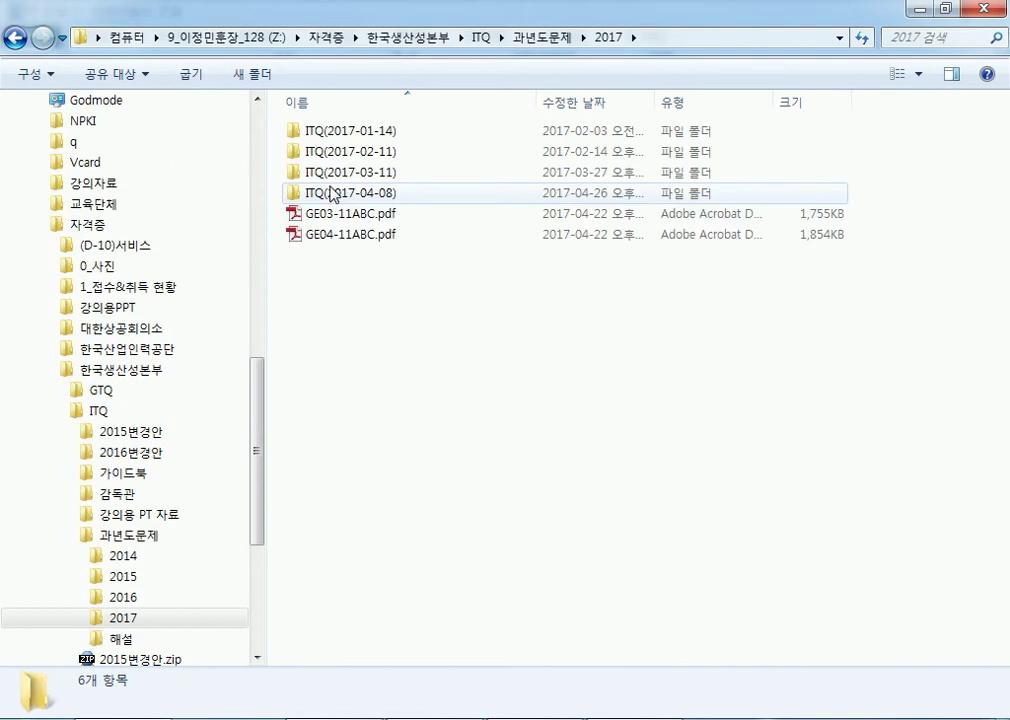
{"action": "double_click", "coordinate": [334, 194]}
{"action": "double_click", "coordinate": [335, 176]}
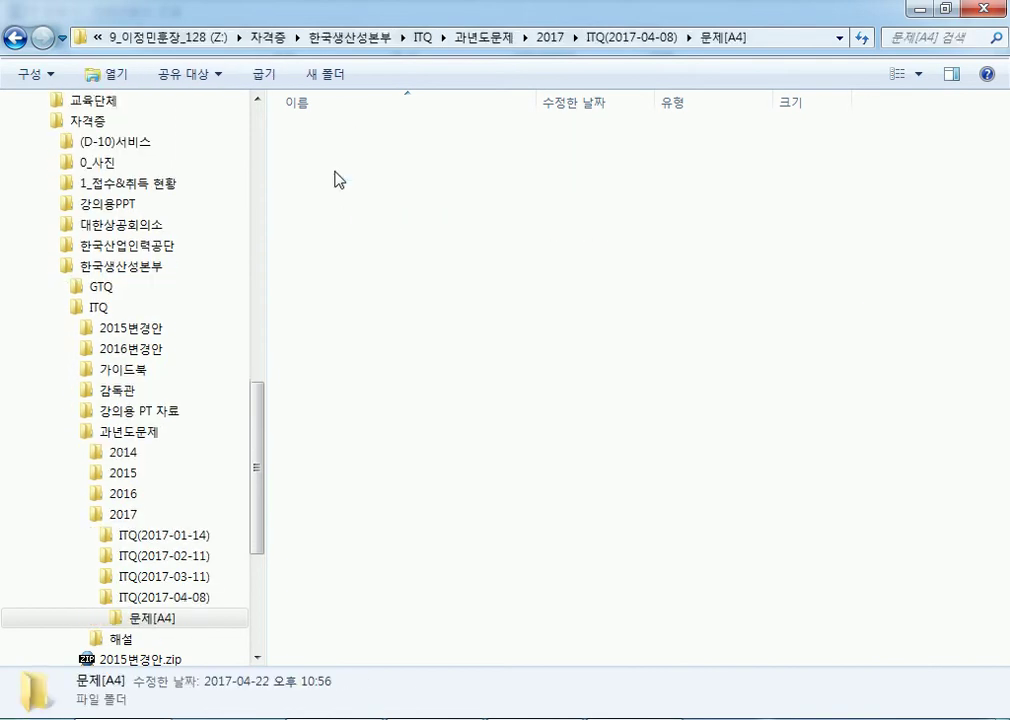
{"action": "double_click", "coordinate": [337, 358]}
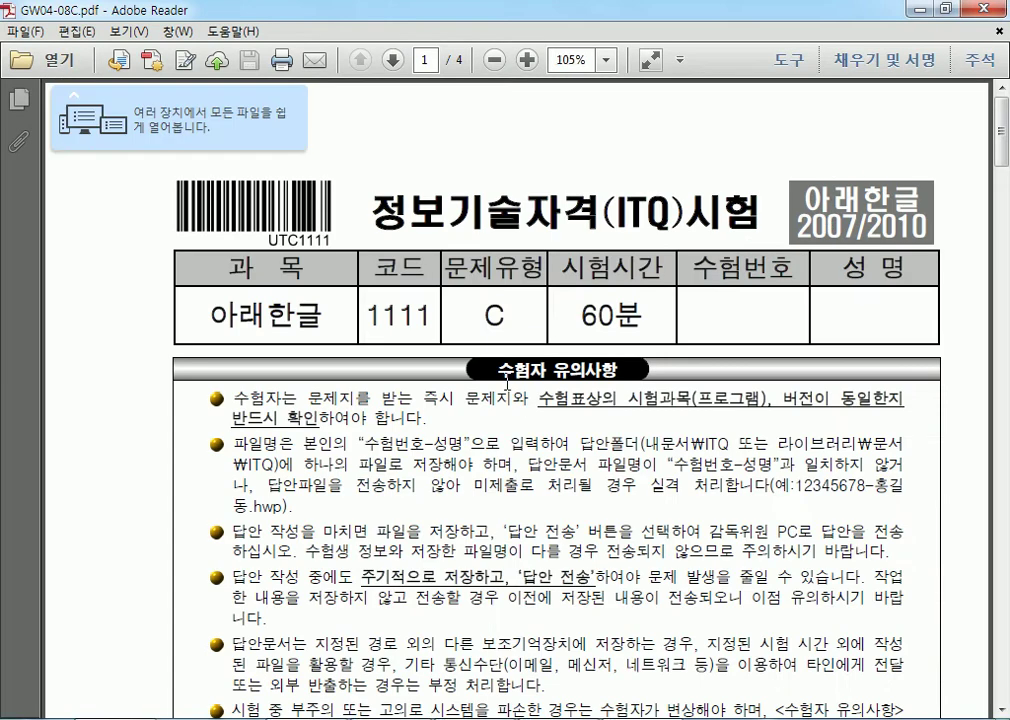
Copy the 공통 부문 guideline text from GW04-08C.pdf and select all text in Notepad.
{"action": "scroll", "coordinate": [592, 316], "scroll_direction": "down", "scroll_amount": 10}
{"action": "scroll", "coordinate": [478, 386], "scroll_direction": "up", "scroll_amount": 1}
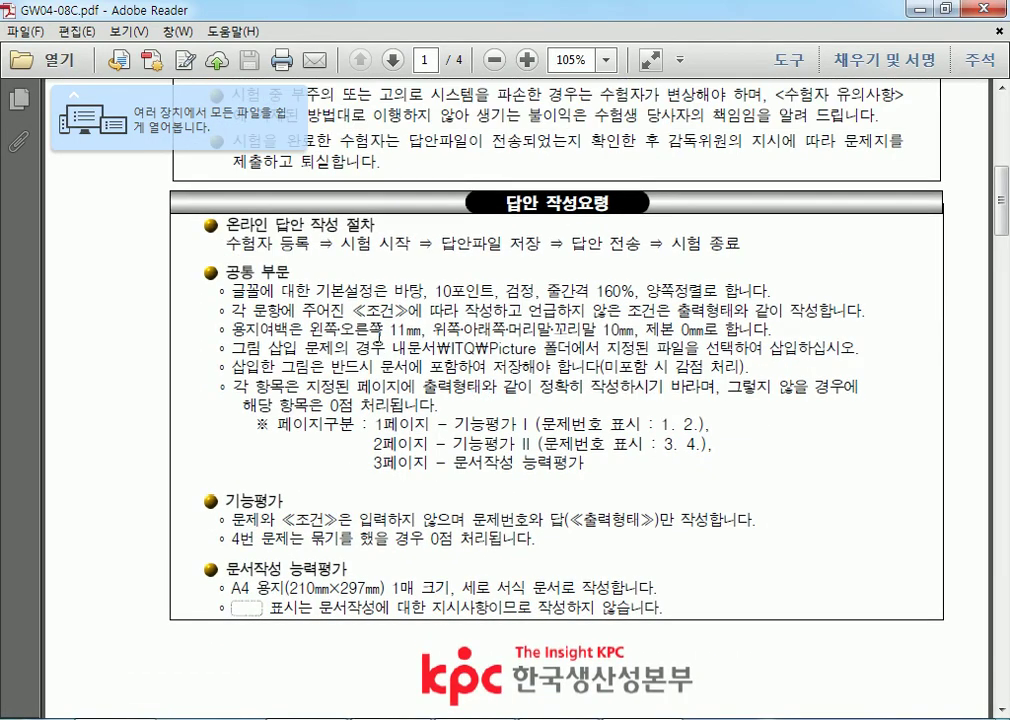
{"action": "left_click_drag", "start_coordinate": [248, 310], "coordinate": [517, 477]}
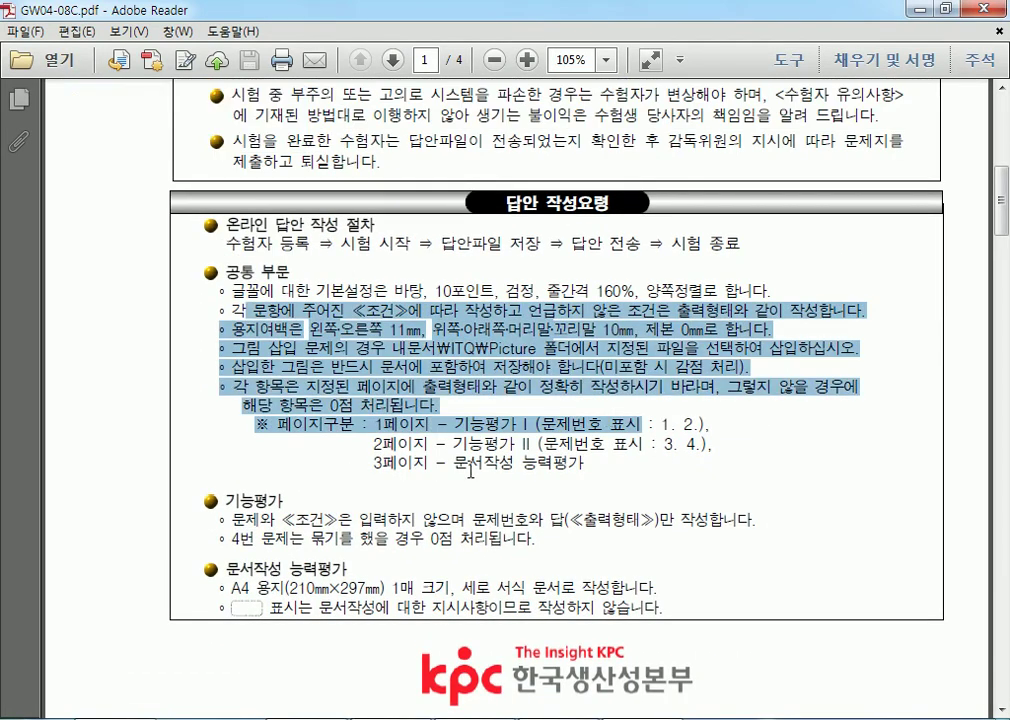
{"action": "left_click", "coordinate": [597, 357]}
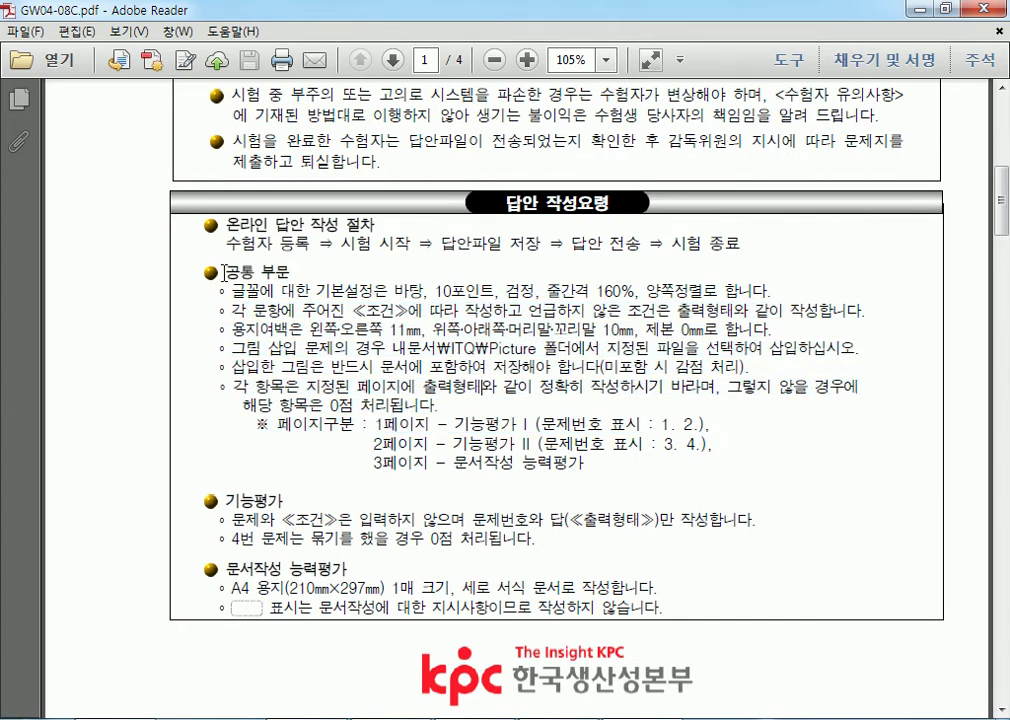
{"action": "left_click_drag", "start_coordinate": [243, 270], "coordinate": [597, 467]}
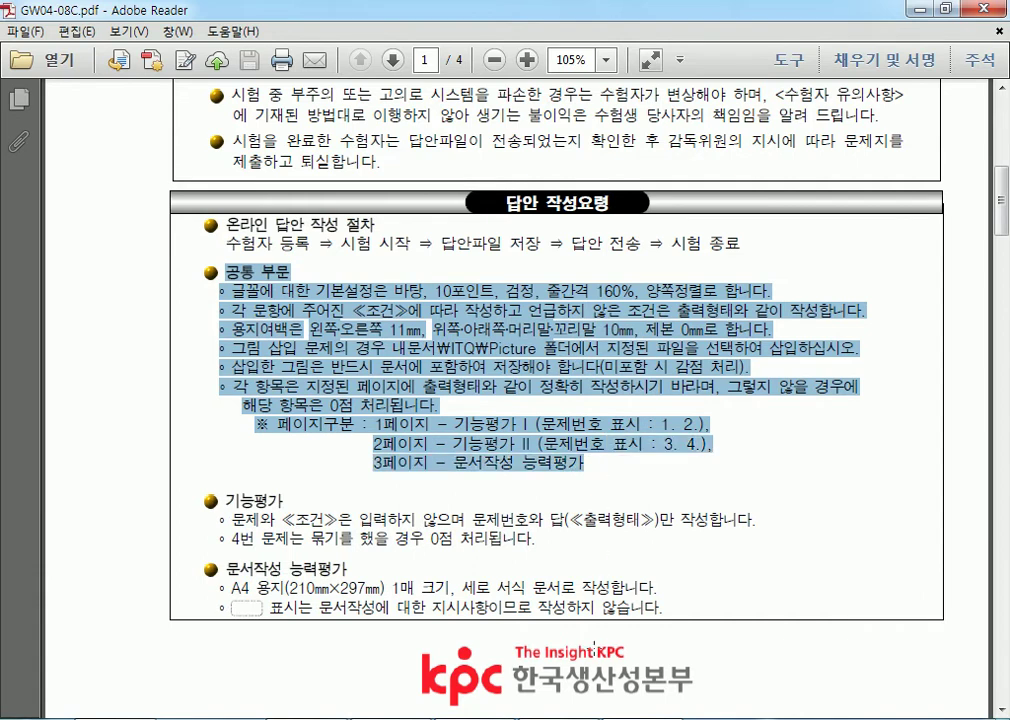
{"action": "key", "text": "alt+Tab"}
{"action": "key", "text": "ctrl+a"}
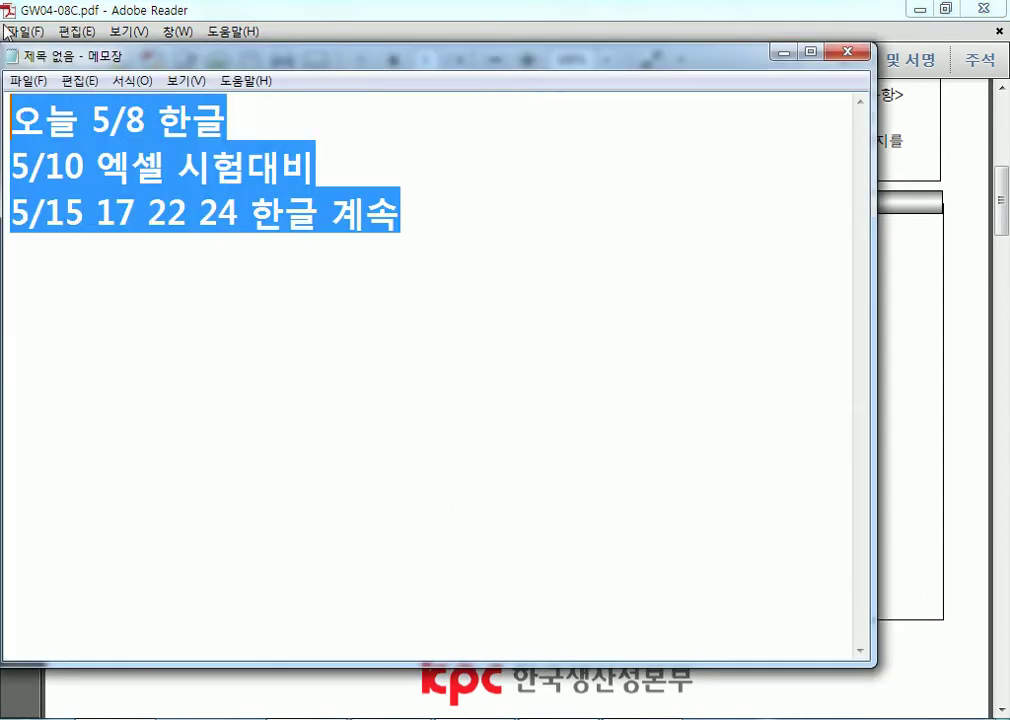
Paste the 공통 부문 guidelines over the old notes, maximize Notepad, and locate 바탕 on the font line.
{"action": "key", "text": "ctrl+v"}
{"action": "scroll", "coordinate": [400, 300], "scroll_direction": "up", "scroll_amount": 1}
{"action": "double_click", "coordinate": [276, 55]}
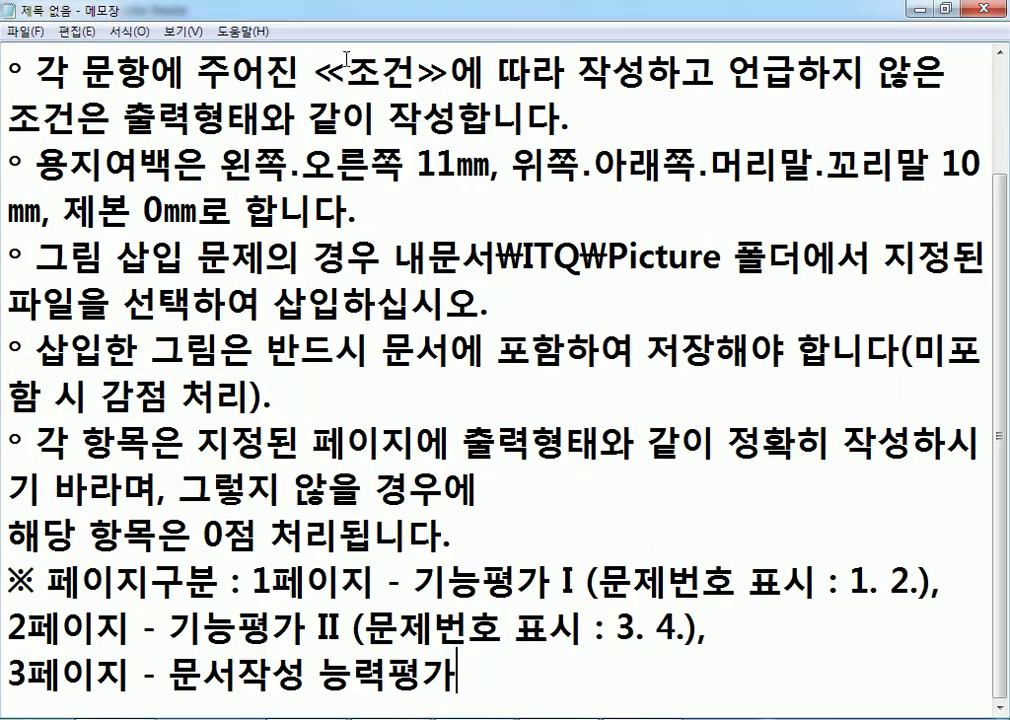
{"action": "key", "text": "ctrl+Home"}
{"action": "key", "text": "Right"}
{"action": "key", "text": "Right"}
{"action": "key", "text": "Right"}
{"action": "key", "text": "Right"}
{"action": "key", "text": "Right"}
{"action": "key", "text": "Right"}
{"action": "key", "text": "Right"}
{"action": "key", "text": "Right"}
{"action": "key", "text": "Right"}
{"action": "key", "text": "Right"}
{"action": "key", "text": "Right"}
{"action": "key", "text": "Right"}
{"action": "key", "text": "Right"}
{"action": "key", "text": "Right"}
{"action": "key", "text": "Right"}
{"action": "key", "text": "Right"}
{"action": "key", "text": "Right"}
{"action": "key", "text": "Right"}
{"action": "key", "text": "Right"}
{"action": "key", "text": "Right"}
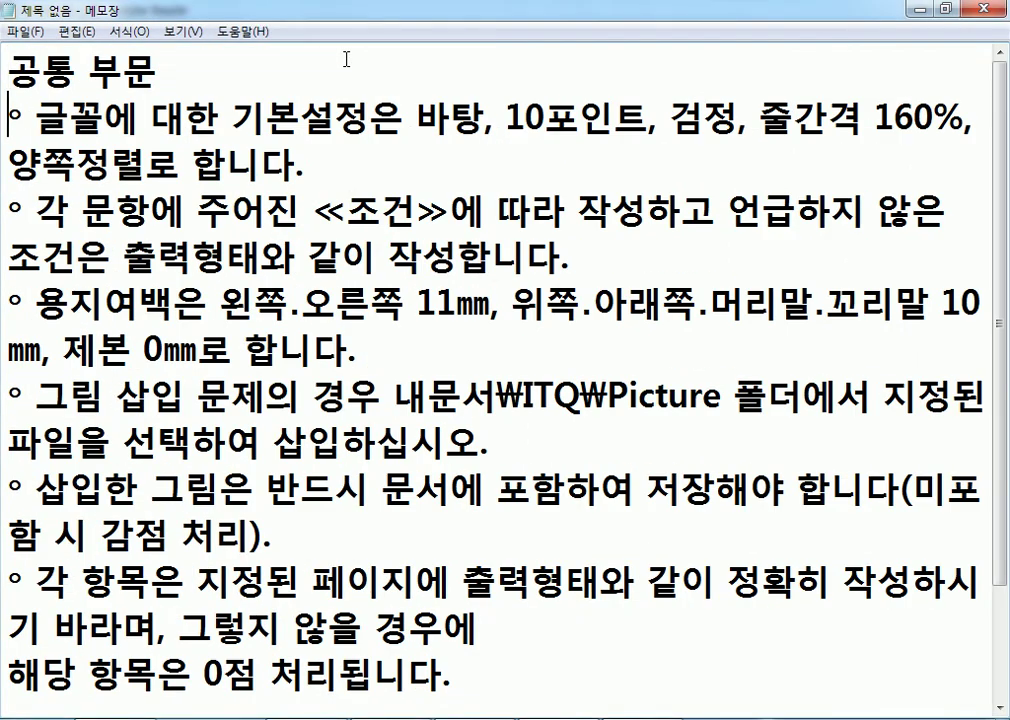
{"action": "key", "text": "Left"}
{"action": "key", "text": "Left"}
{"action": "key", "text": "Left"}
{"action": "key", "text": "shift+Left"}
{"action": "key", "text": "shift+Left"}
{"action": "key", "text": "Right"}
{"action": "key", "text": "alt+Tab"}
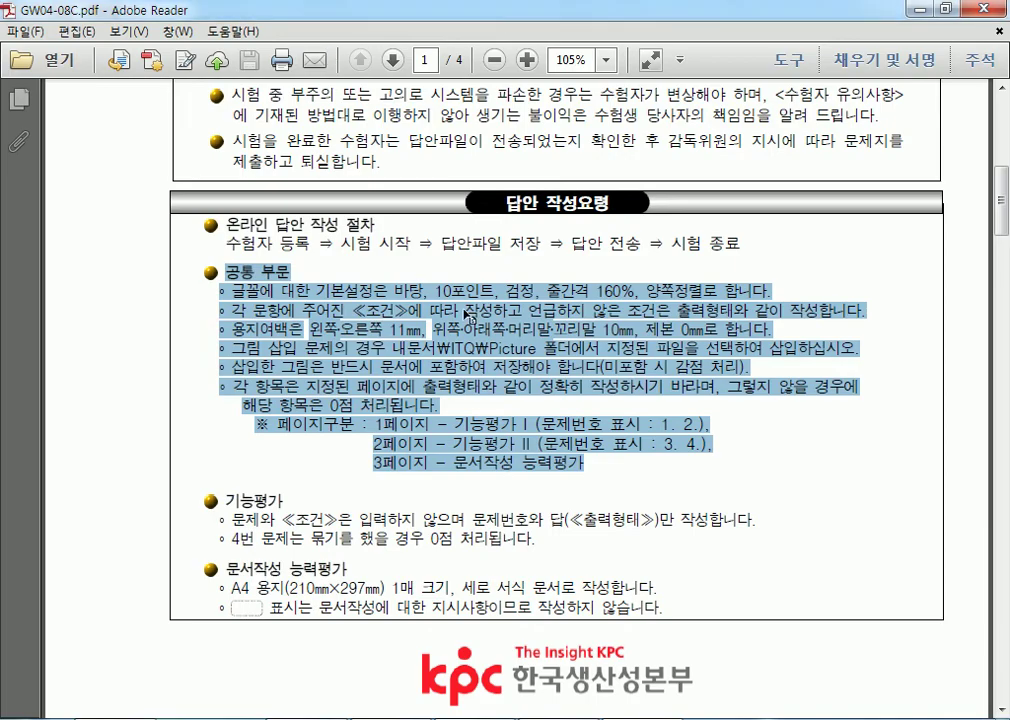
Close GW04-08C.pdf in Adobe Reader and open GW04-08B.pdf from the 문제[A4] folder.
{"action": "left_click", "coordinate": [404, 292]}
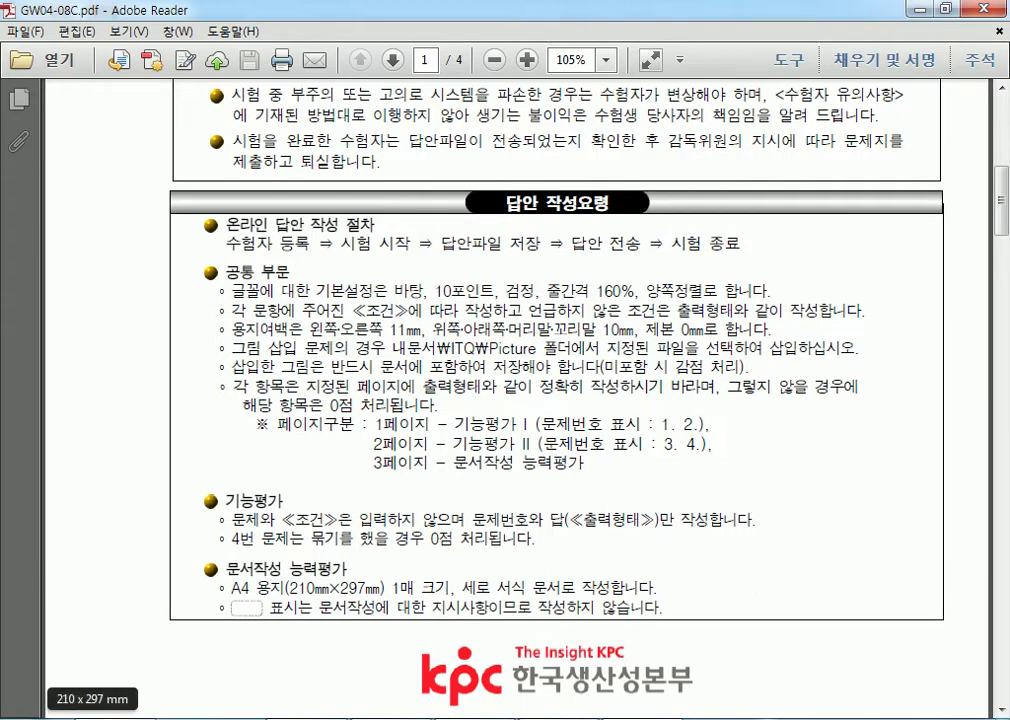
{"action": "key", "text": "ctrl+q"}
{"action": "double_click", "coordinate": [328, 341]}
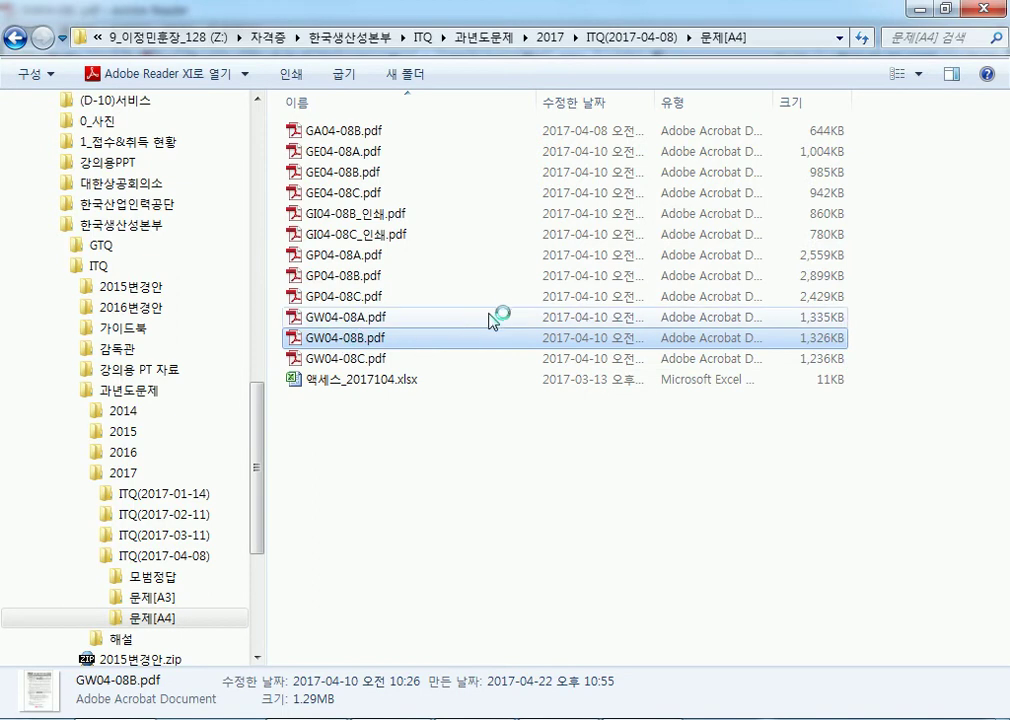
Open GW03-11A.pdf from the ITQ(2017-03-11) > 문제[A4] folder.
{"action": "scroll", "coordinate": [521, 481], "scroll_direction": "down", "scroll_amount": 3}
{"action": "scroll", "coordinate": [521, 481], "scroll_direction": "down", "scroll_amount": 3}
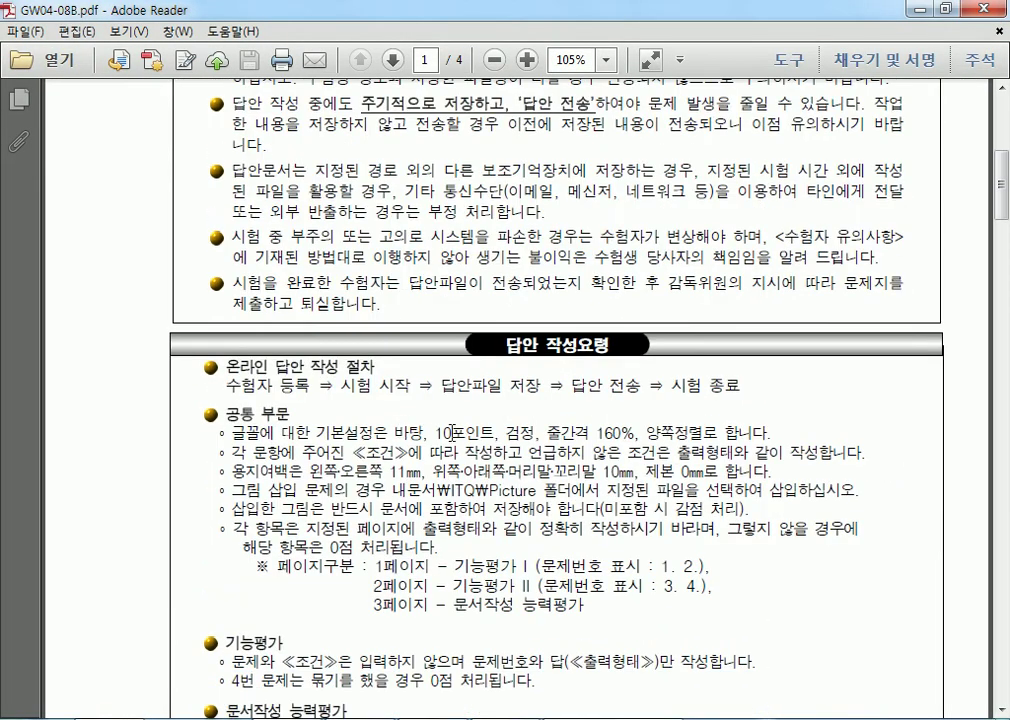
{"action": "left_click", "coordinate": [318, 718]}
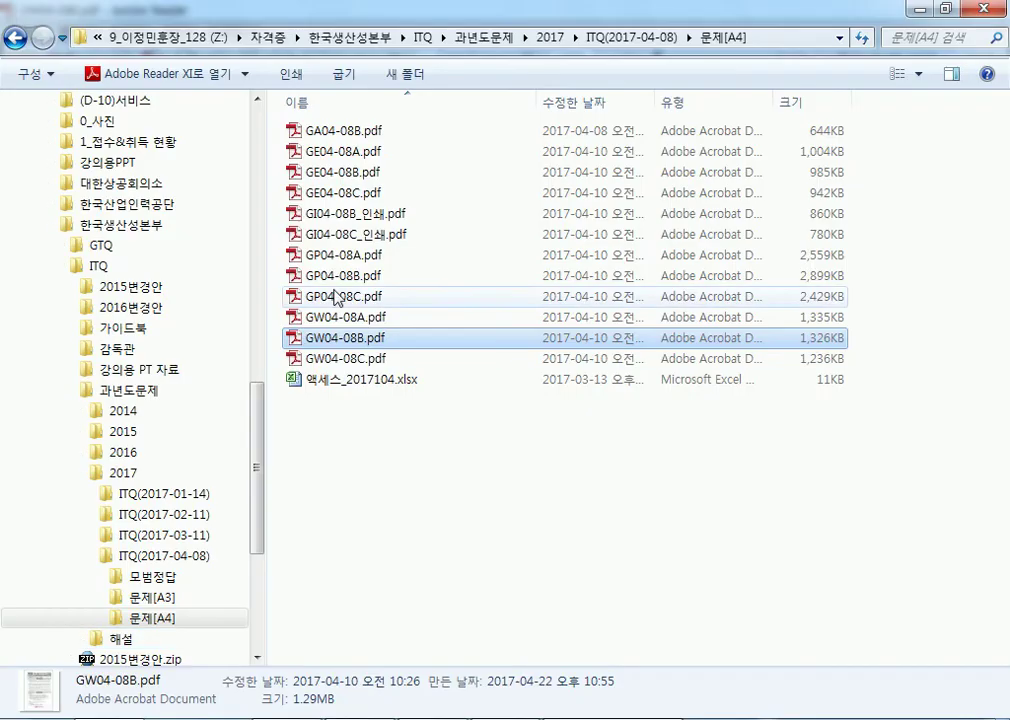
{"action": "left_click", "coordinate": [163, 535]}
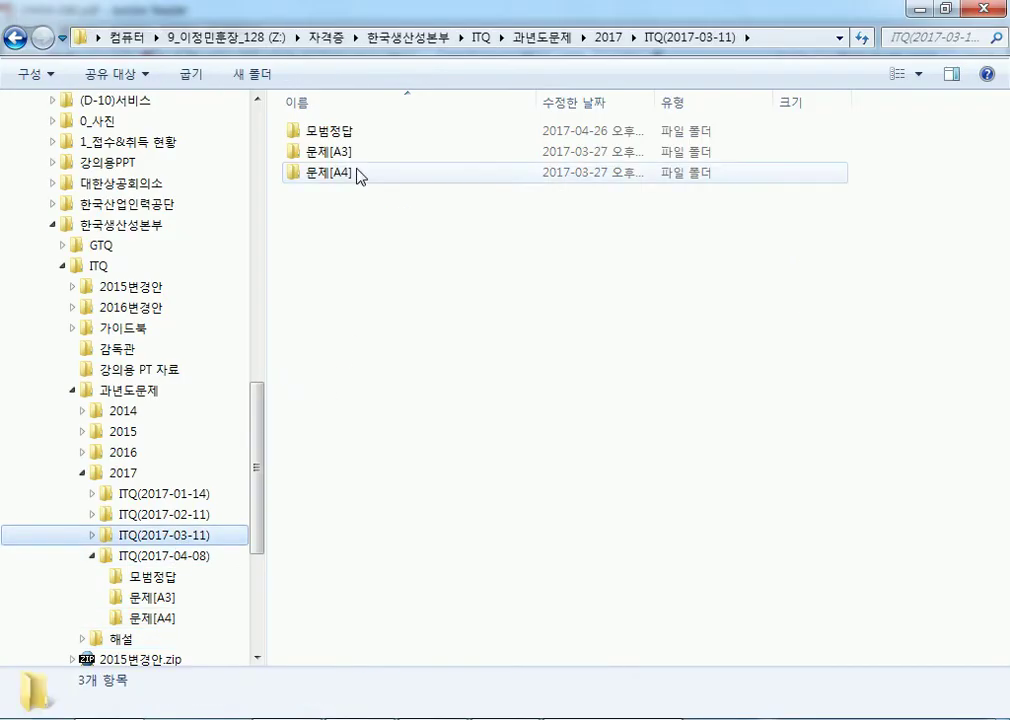
{"action": "double_click", "coordinate": [354, 176]}
{"action": "double_click", "coordinate": [419, 317]}
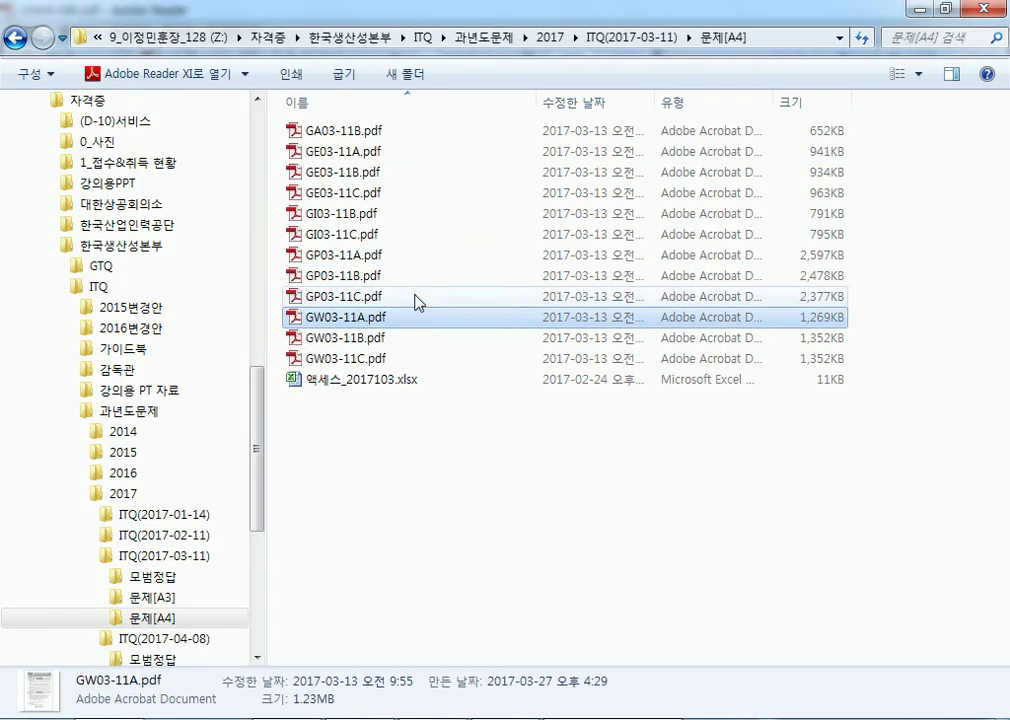
{"action": "scroll", "coordinate": [430, 293], "scroll_direction": "down", "scroll_amount": 8}
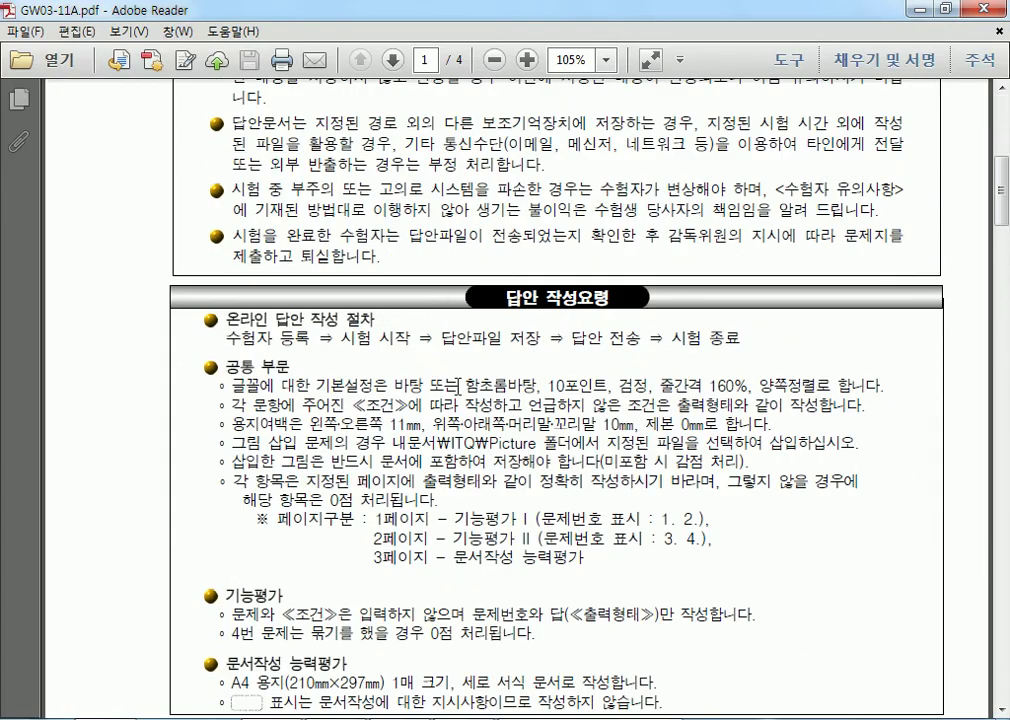
Compare font rules: '바탕 또는 함초롬바탕' versus '바탕, 10포인트, 검정, 160%, 양쪽정렬'.
{"action": "left_click_drag", "start_coordinate": [395, 384], "coordinate": [533, 388]}
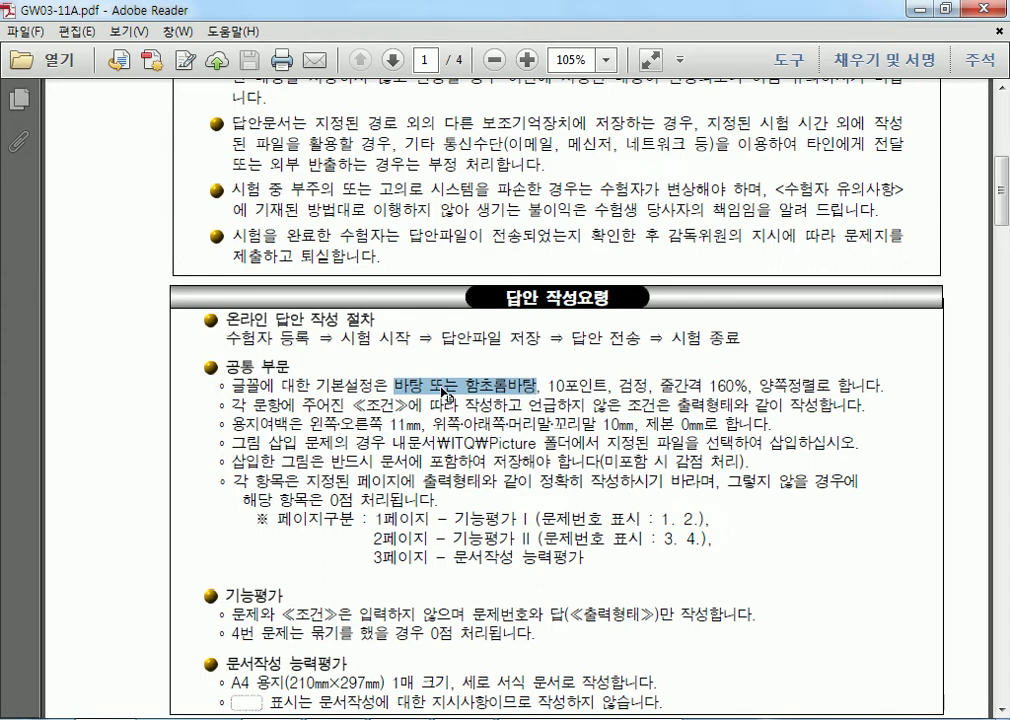
{"action": "left_click", "coordinate": [394, 384]}
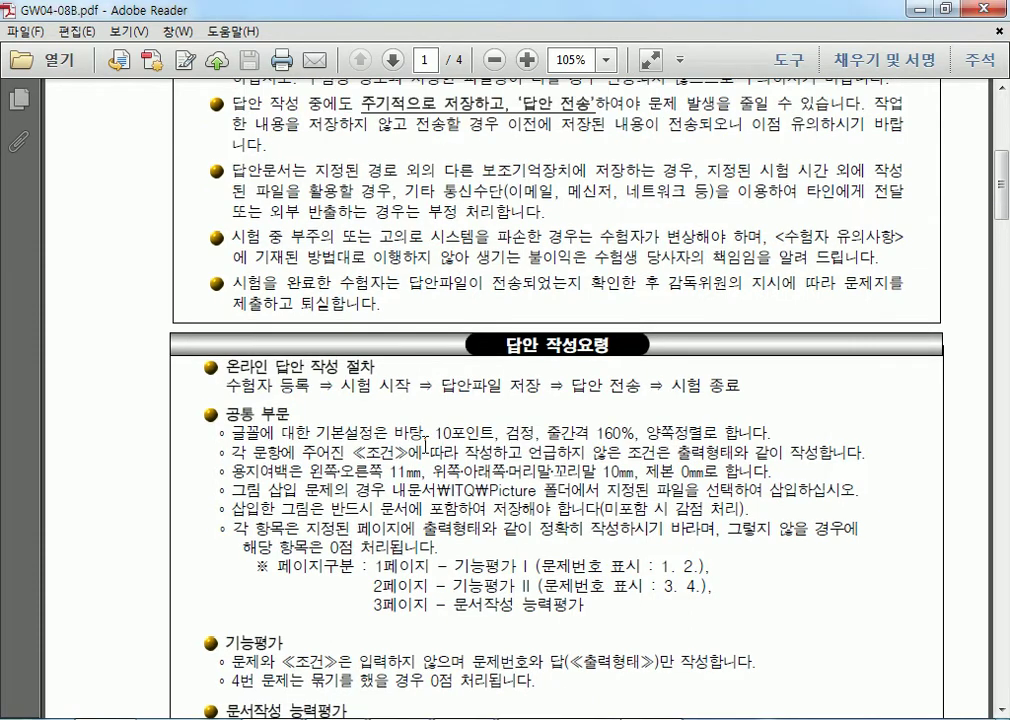
{"action": "left_click_drag", "start_coordinate": [388, 433], "coordinate": [494, 433]}
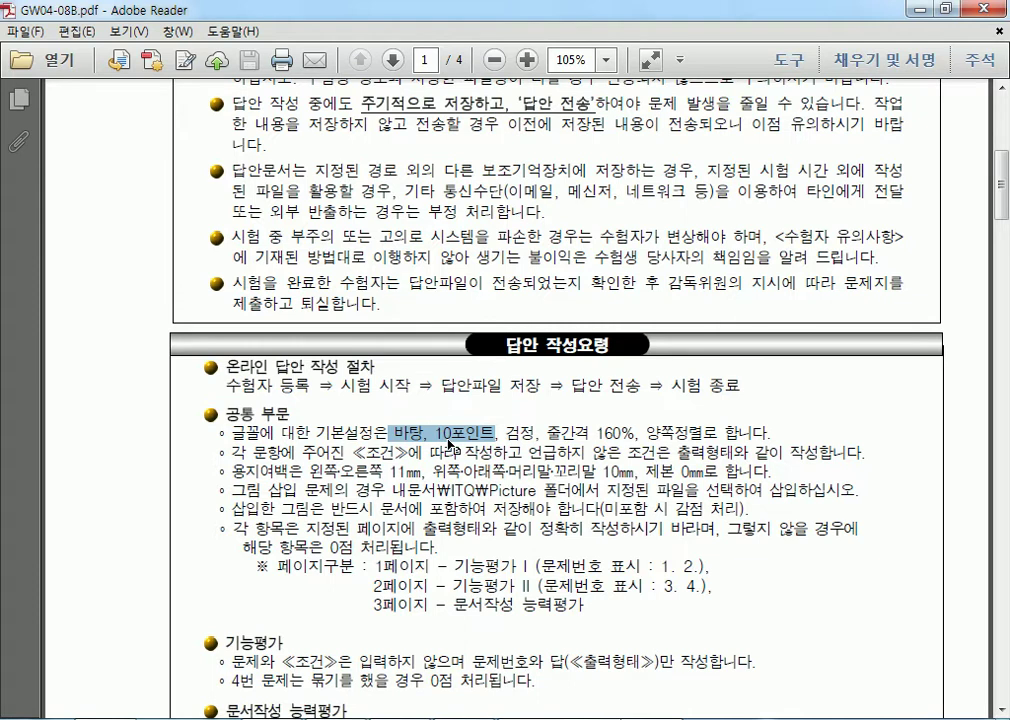
{"action": "left_click", "coordinate": [451, 435]}
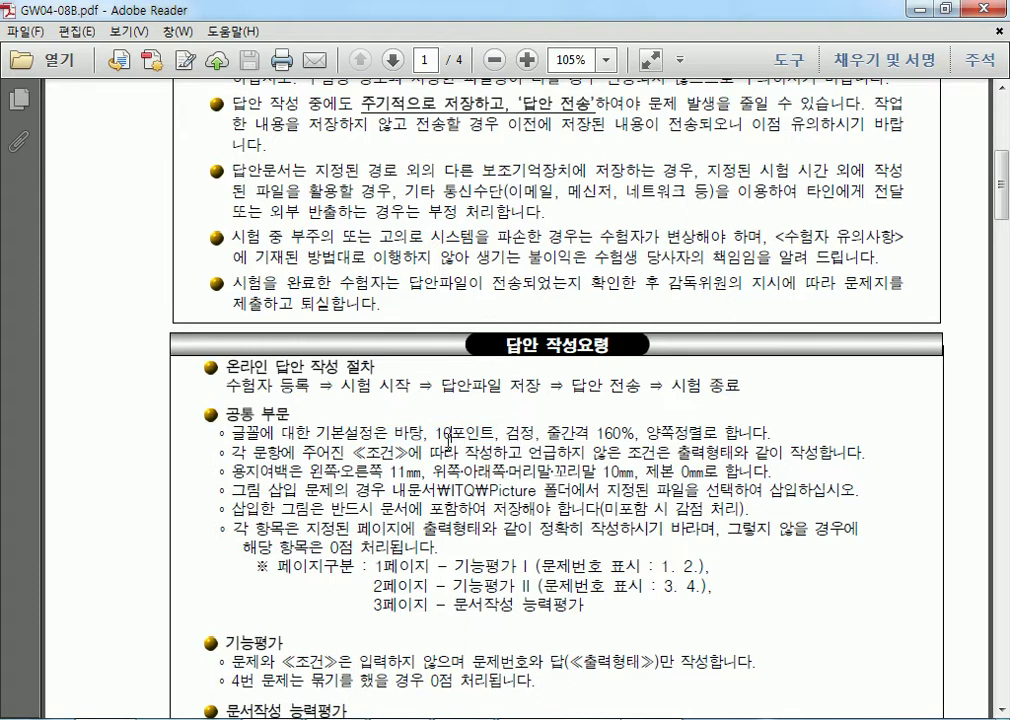
{"action": "left_click_drag", "start_coordinate": [591, 433], "coordinate": [634, 428]}
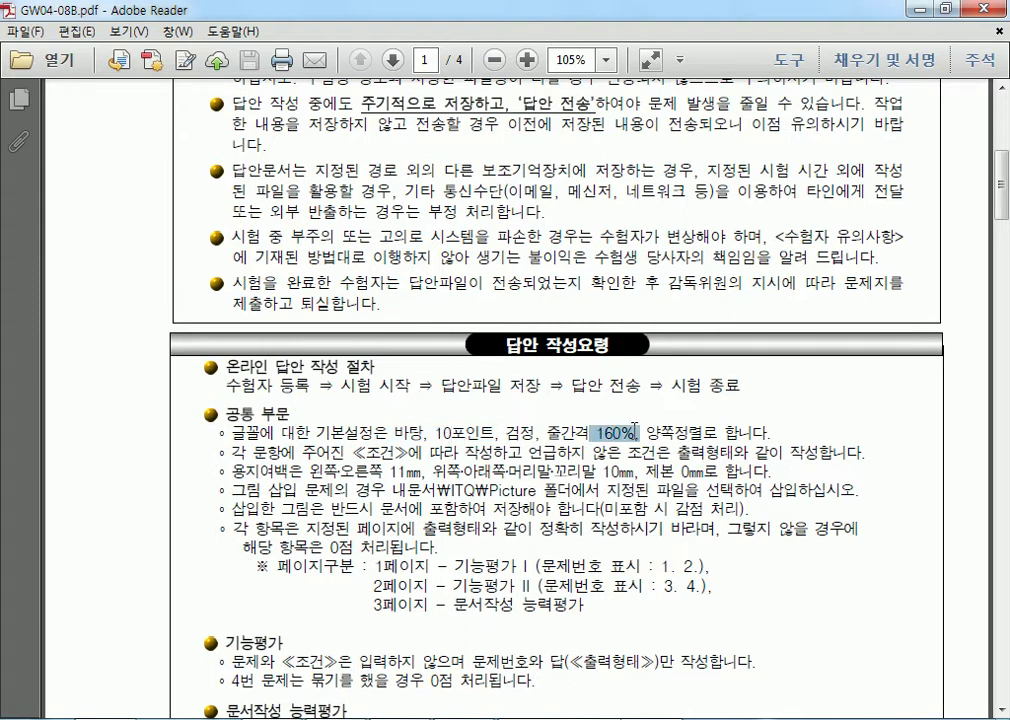
{"action": "left_click_drag", "start_coordinate": [724, 433], "coordinate": [537, 421]}
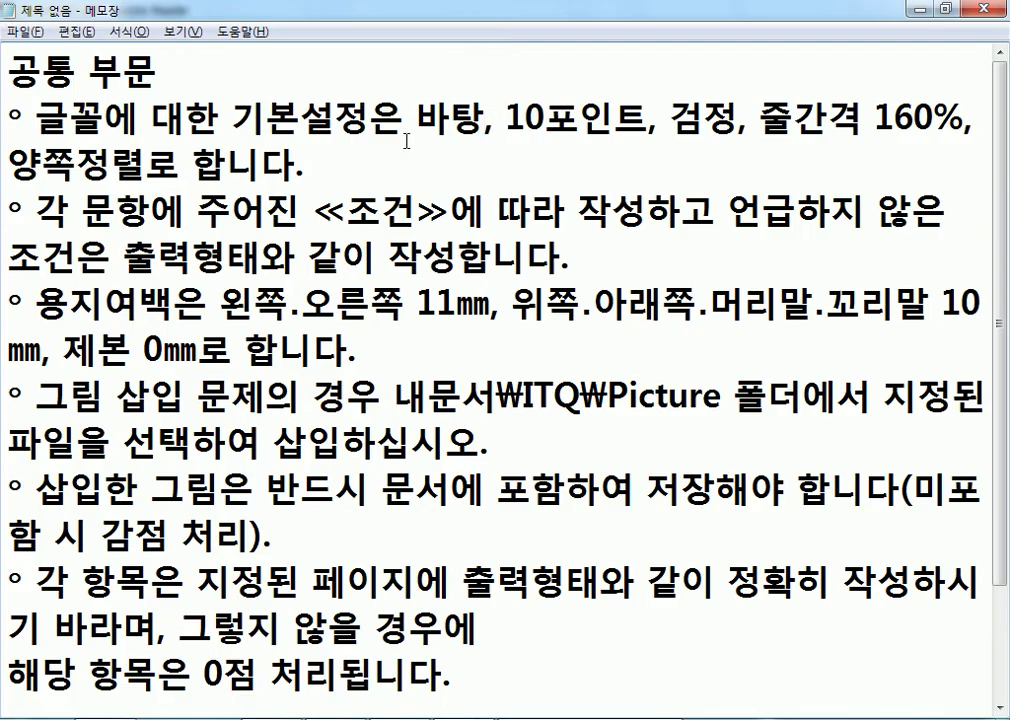
Change the Hangul document's font from 함초롬바탕 to 바탕, as the notes specify.
{"action": "left_click_drag", "start_coordinate": [414, 118], "coordinate": [487, 118]}
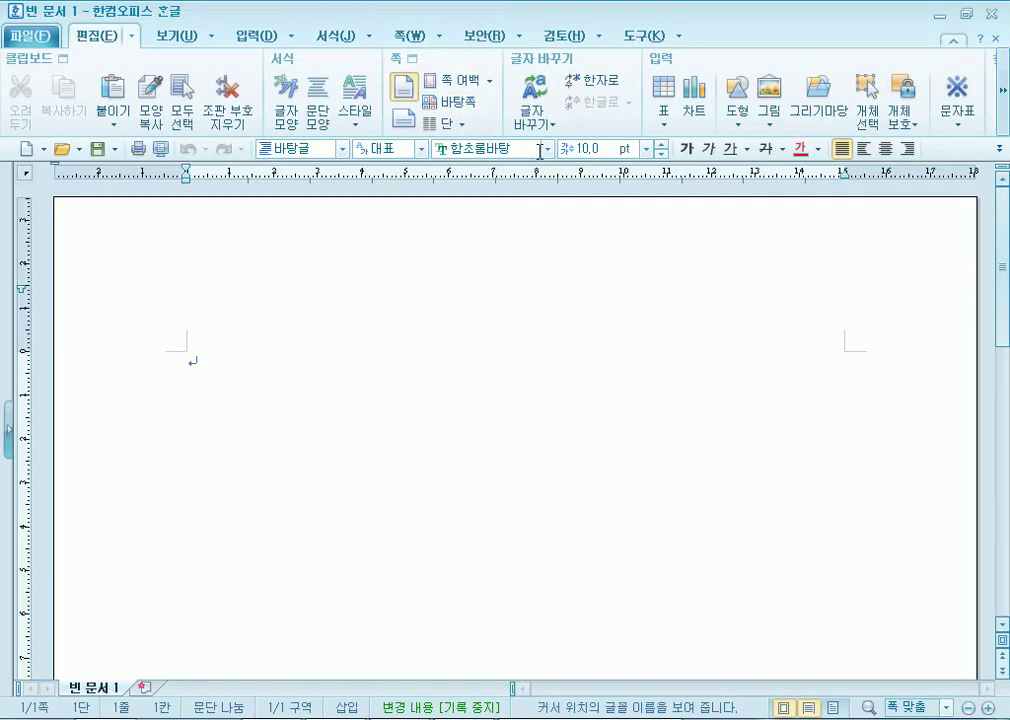
{"action": "left_click", "coordinate": [548, 150]}
{"action": "left_click_drag", "start_coordinate": [671, 275], "coordinate": [678, 190]}
{"action": "scroll", "coordinate": [539, 379], "scroll_direction": "down", "scroll_amount": 3}
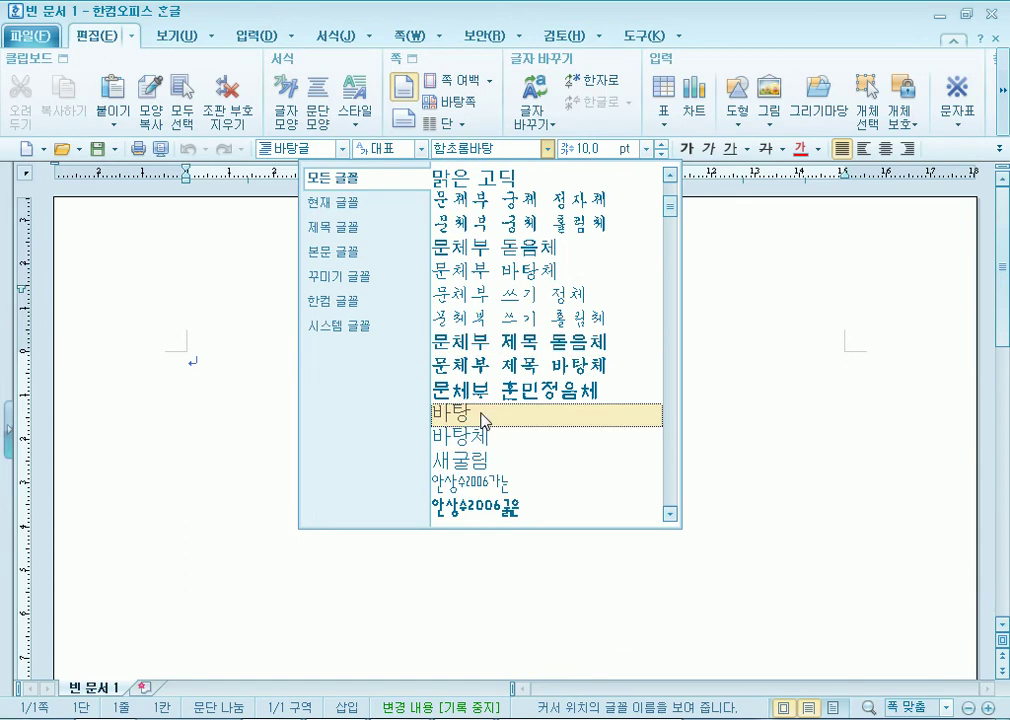
{"action": "left_click", "coordinate": [484, 420]}
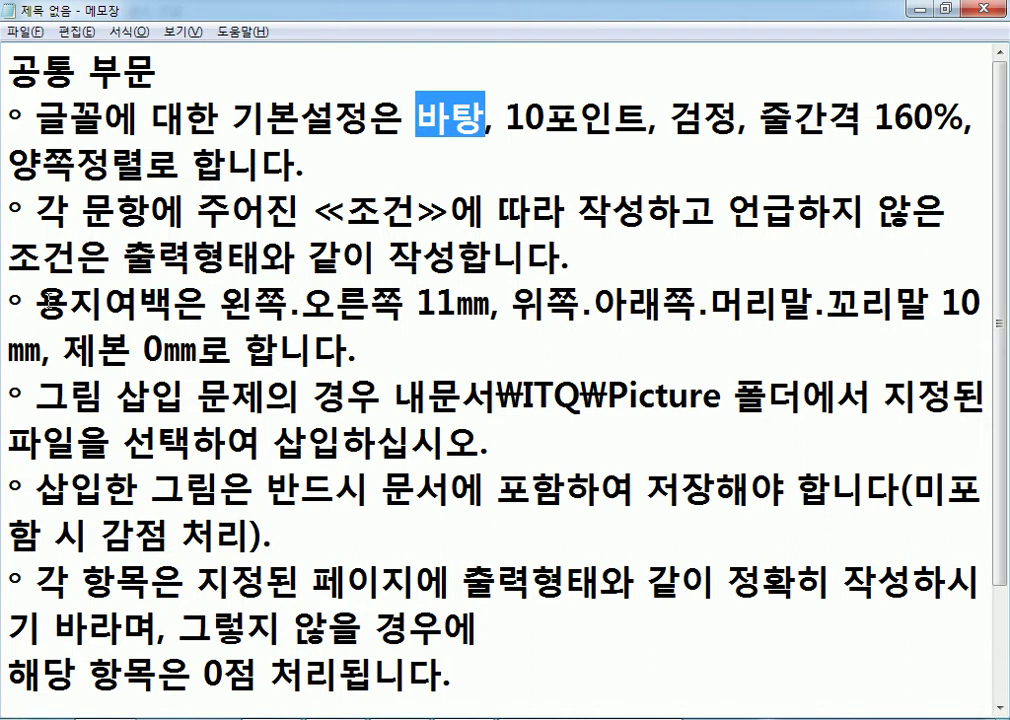
Append the shortcut (F7) to the 용지여백 line in the Notepad notes, correcting the typos.
{"action": "left_click_drag", "start_coordinate": [36, 302], "coordinate": [172, 302]}
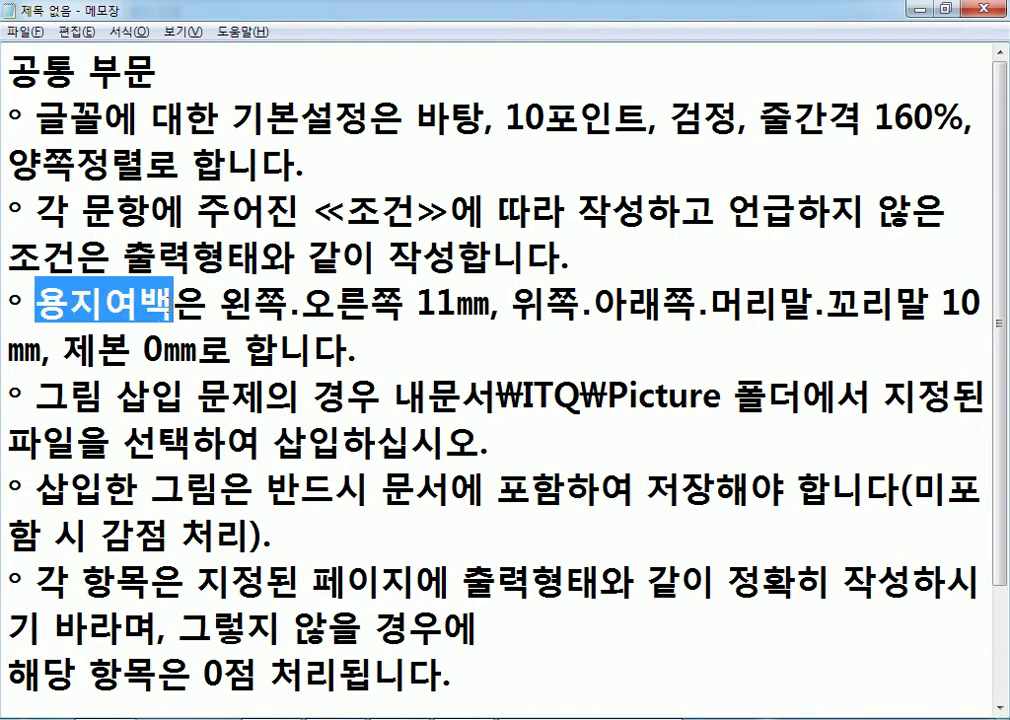
{"action": "left_click", "coordinate": [264, 328]}
{"action": "type", "text": "()ㄹ7)"}
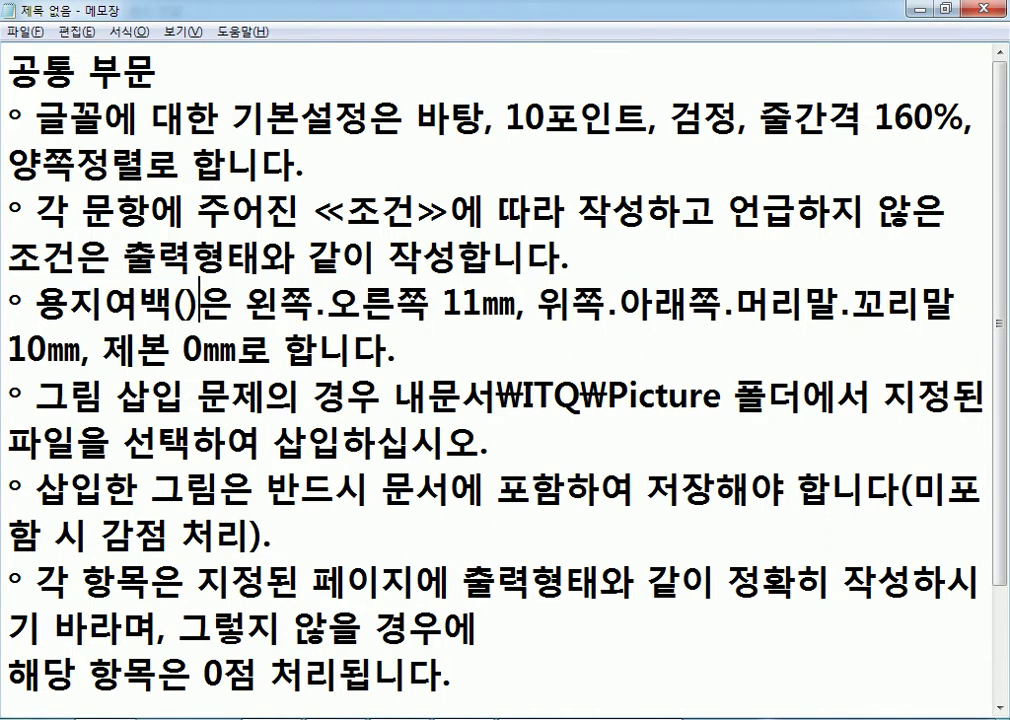
{"action": "key", "text": "Left"}
{"action": "key", "text": "Left"}
{"action": "key", "text": "Left"}
{"action": "key", "text": "Left"}
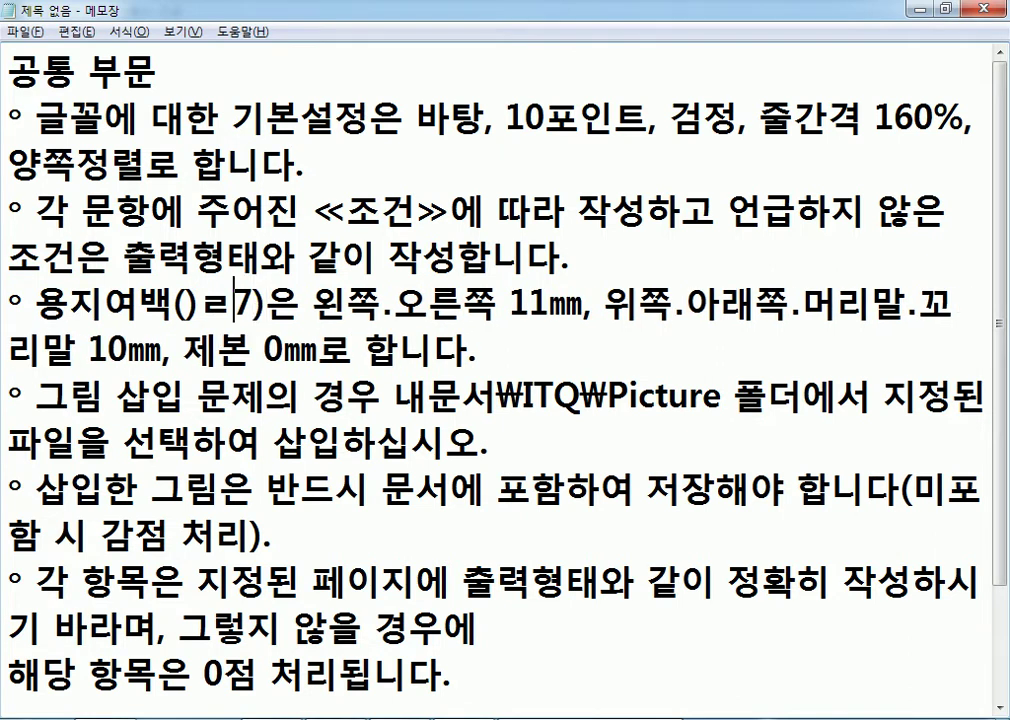
{"action": "key", "text": "Delete"}
{"action": "type", "text": "F"}
{"action": "key", "text": "Delete"}
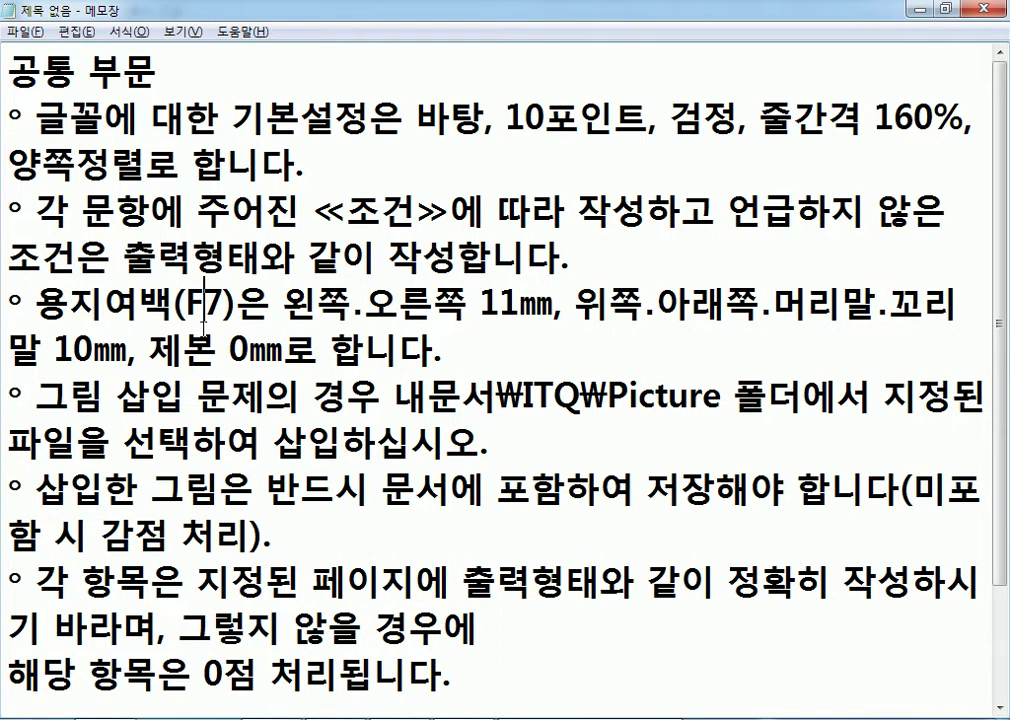
{"action": "left_click_drag", "start_coordinate": [481, 300], "coordinate": [524, 301]}
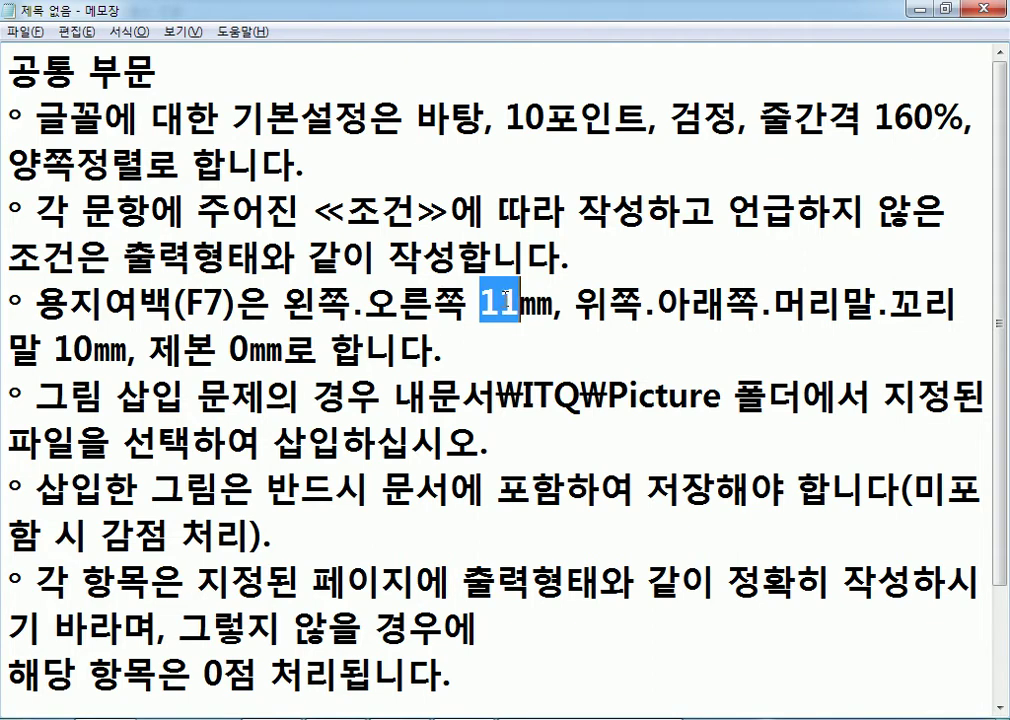
{"action": "left_click", "coordinate": [545, 718]}
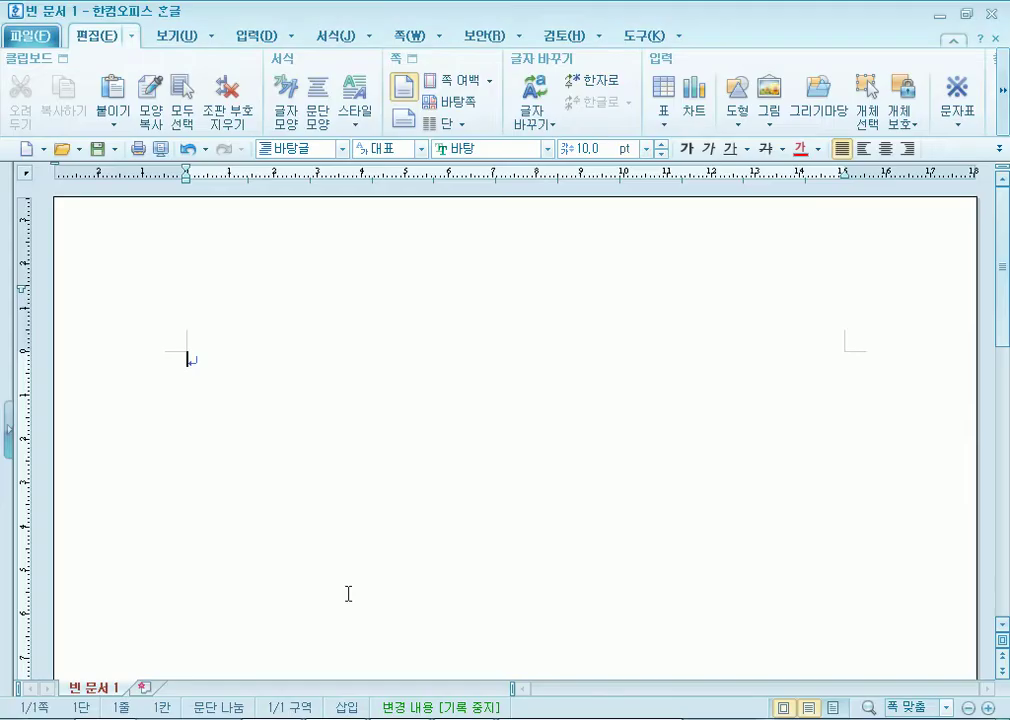
In the 편집 용지 dialog (F7), set top, header, footer and bottom margins to 10 mm.
{"action": "key", "text": "F7"}
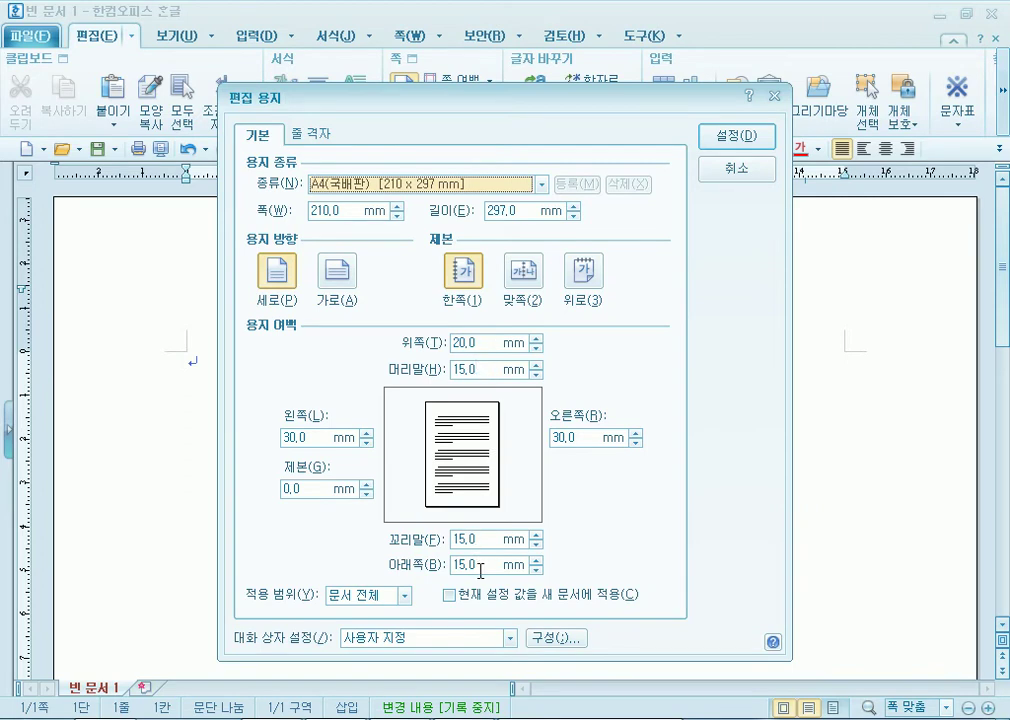
{"action": "left_click", "coordinate": [466, 343]}
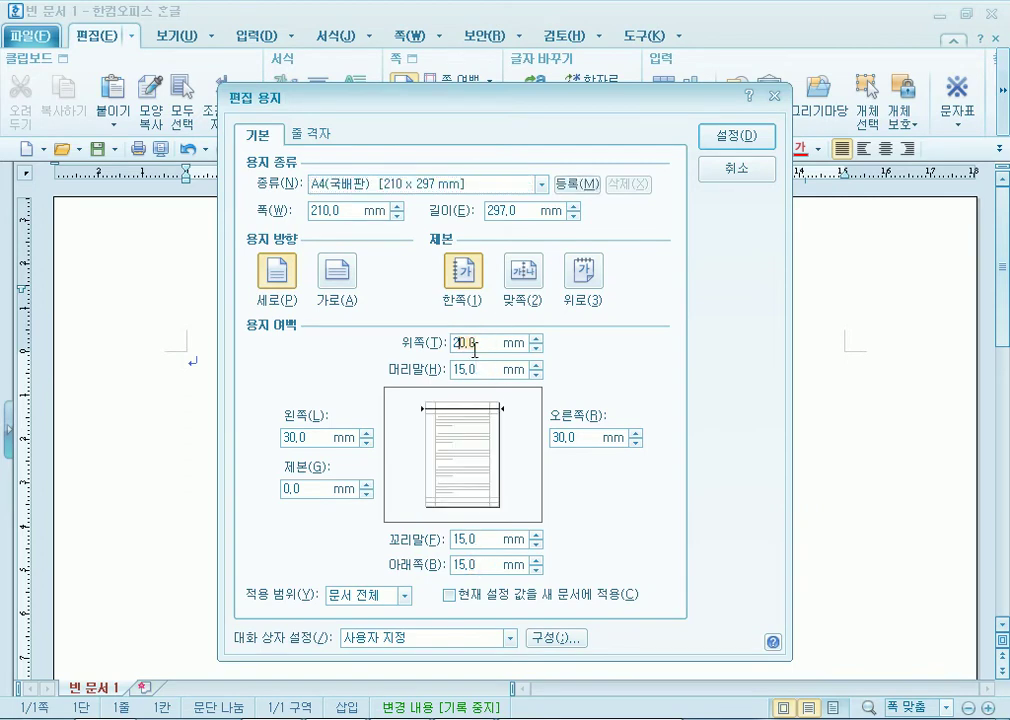
{"action": "type", "text": "10"}
{"action": "key", "text": "Tab"}
{"action": "type", "text": "10"}
{"action": "left_click", "coordinate": [487, 539]}
{"action": "type", "text": "10"}
{"action": "left_click", "coordinate": [474, 562]}
{"action": "type", "text": "10"}
Set the left and right margins to 11 mm, then check the margin requirement in the notes.
{"action": "left_click", "coordinate": [312, 444]}
{"action": "type", "text": "11"}
{"action": "left_click", "coordinate": [560, 437]}
{"action": "type", "text": "11"}
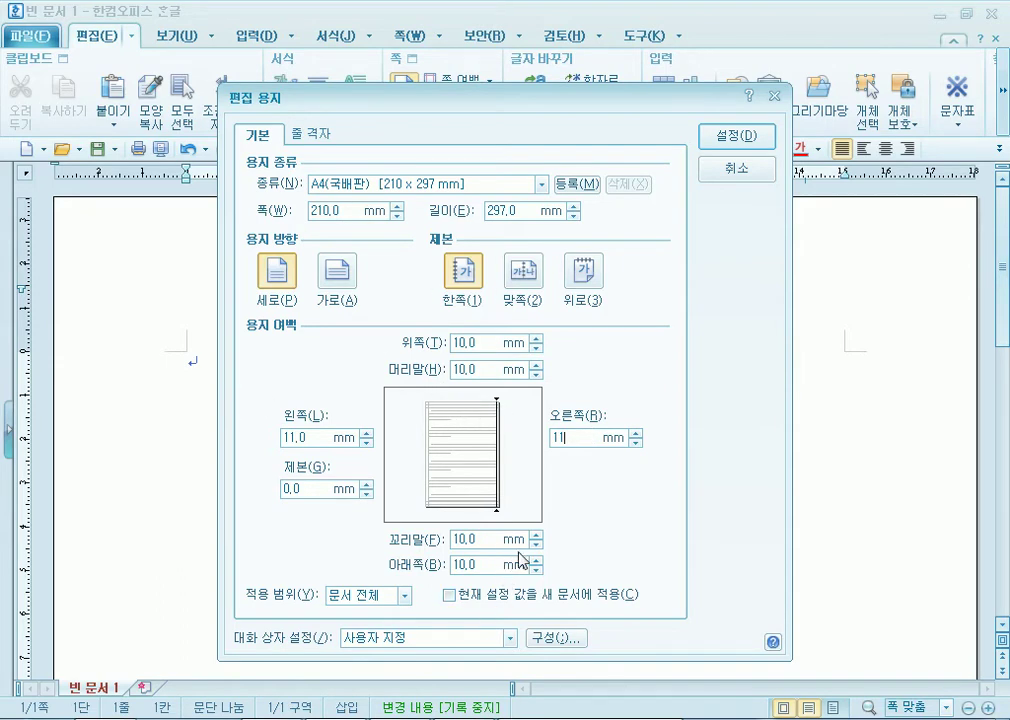
{"action": "left_click", "coordinate": [617, 441]}
{"action": "key", "text": "alt+Tab"}
{"action": "left_click_drag", "start_coordinate": [284, 302], "coordinate": [498, 302]}
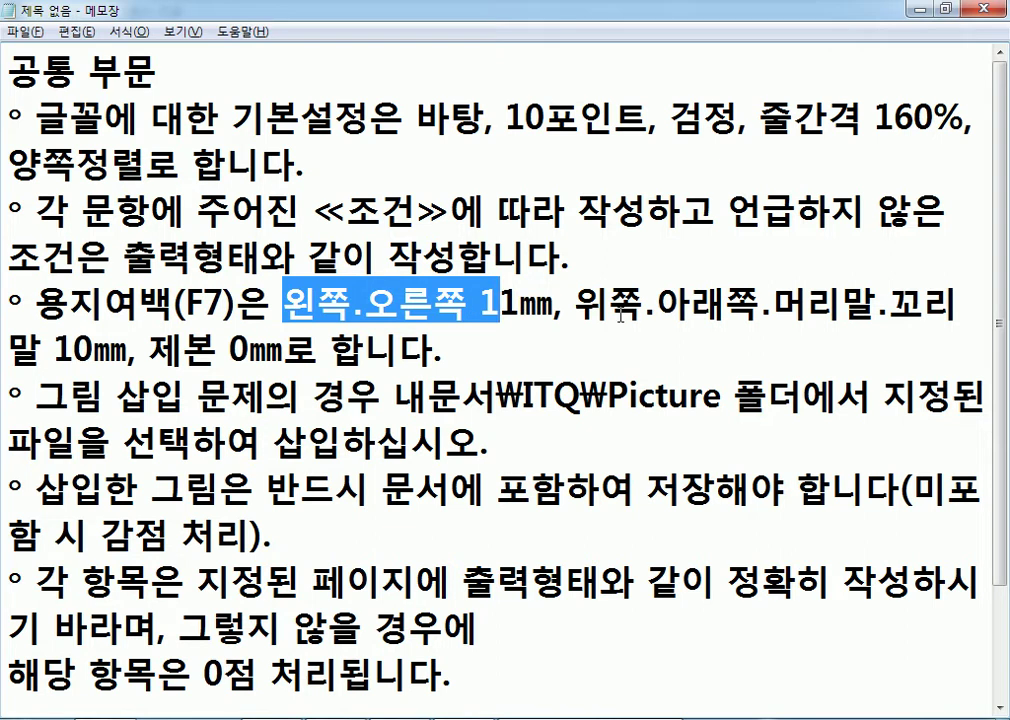
Review the margin and 제본 0㎜ requirements, joining the split scoring sentence back into one line.
{"action": "left_click_drag", "start_coordinate": [572, 302], "coordinate": [975, 311]}
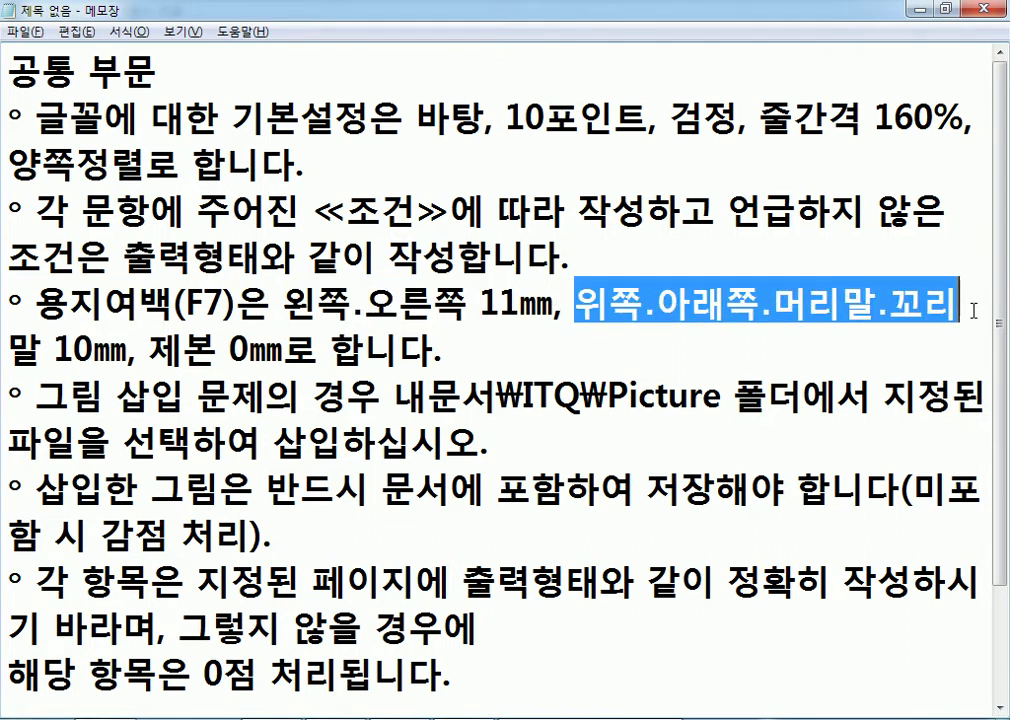
{"action": "left_click_drag", "start_coordinate": [149, 349], "coordinate": [288, 346]}
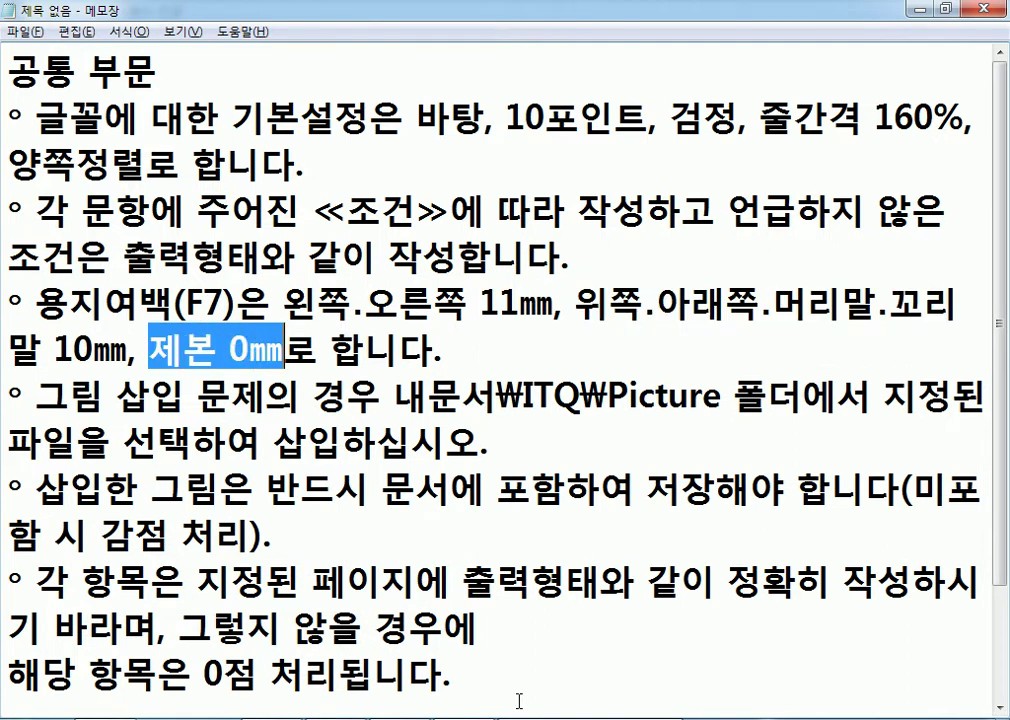
{"action": "left_click", "coordinate": [514, 650]}
{"action": "left_click", "coordinate": [530, 627]}
{"action": "key", "text": "Delete"}
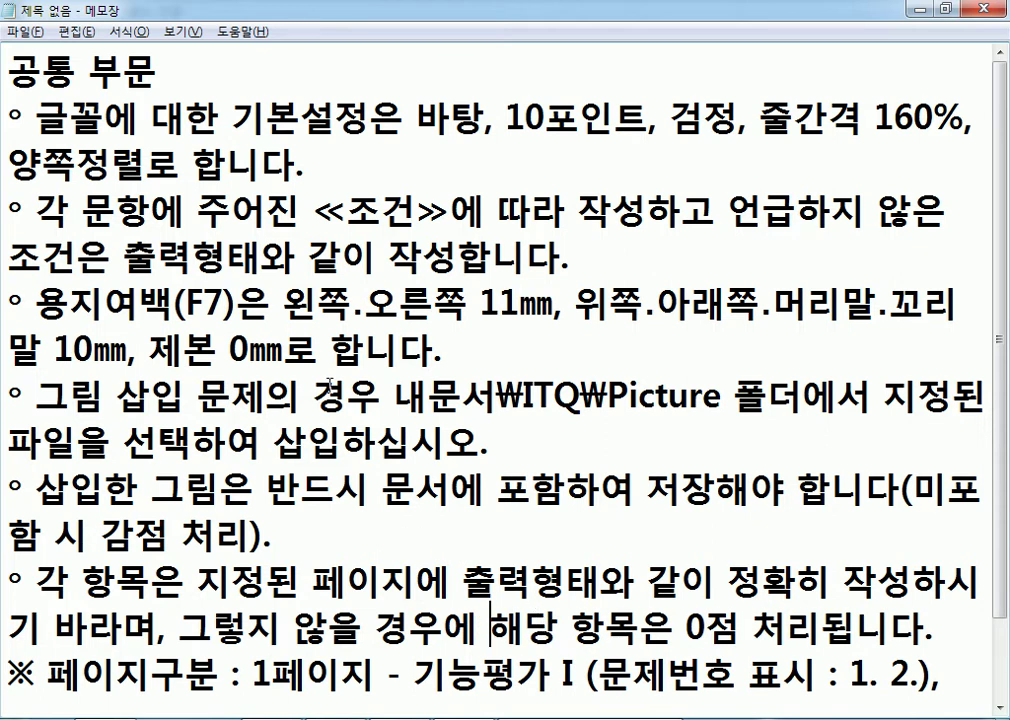
{"action": "left_click_drag", "start_coordinate": [450, 350], "coordinate": [17, 297]}
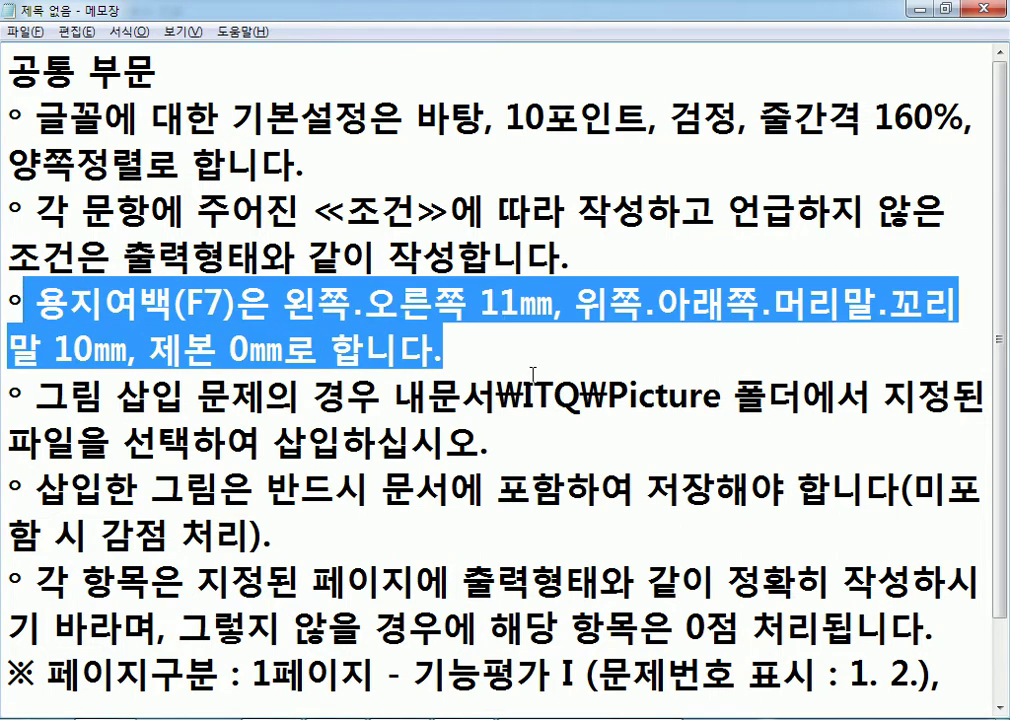
{"action": "left_click", "coordinate": [500, 350]}
{"action": "left_click_drag", "start_coordinate": [500, 350], "coordinate": [4, 285]}
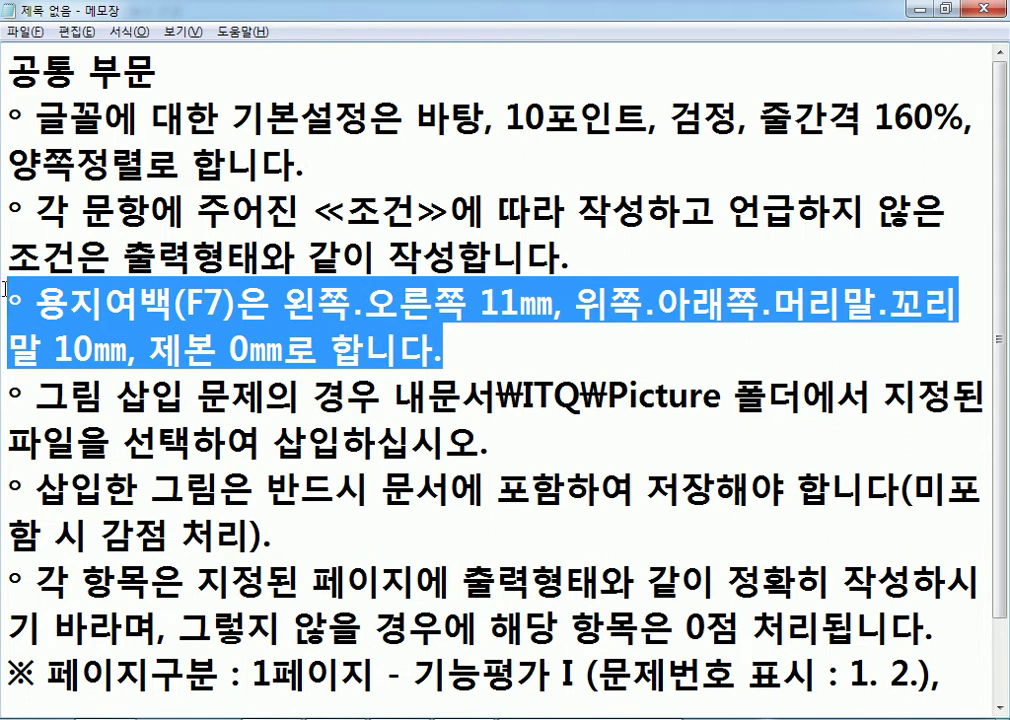
Put 1페이지 on its own line and add blank lines after the 3페이지 entry.
{"action": "scroll", "coordinate": [6, 290], "scroll_direction": "down", "scroll_amount": 1}
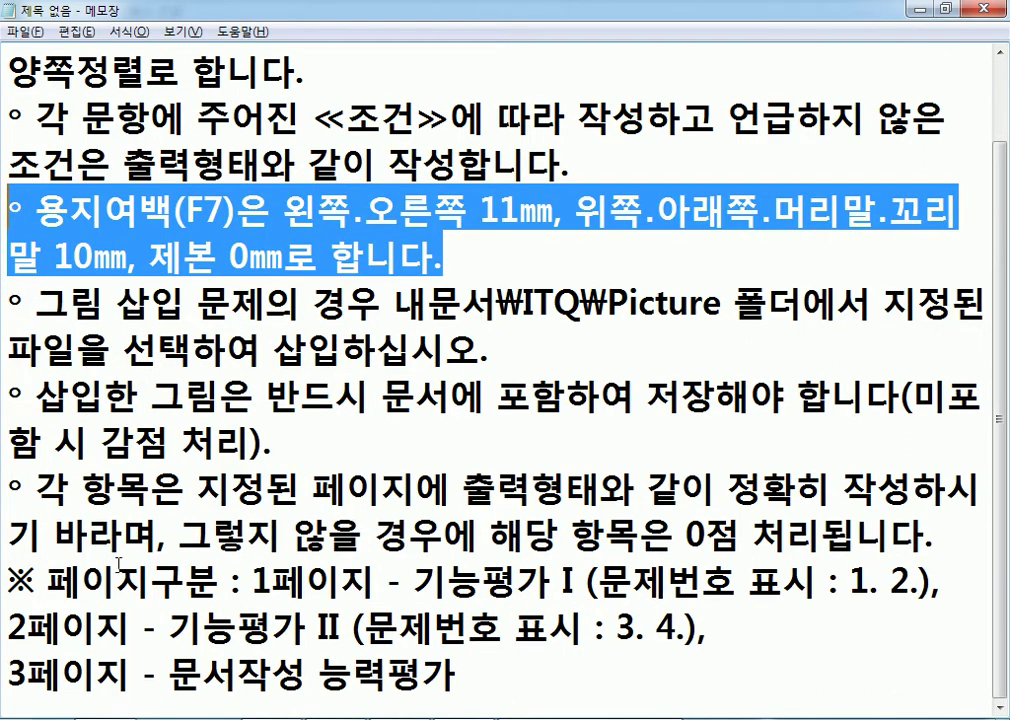
{"action": "left_click", "coordinate": [252, 580]}
{"action": "key", "text": "Return"}
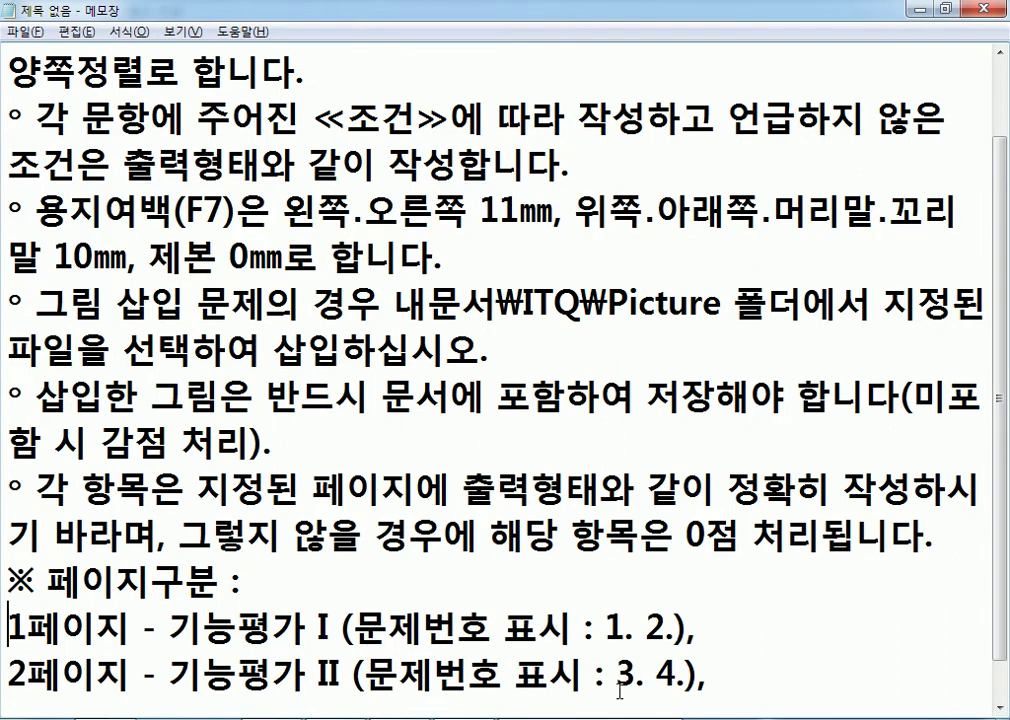
{"action": "scroll", "coordinate": [676, 665], "scroll_direction": "down", "scroll_amount": 1}
{"action": "left_click", "coordinate": [611, 676]}
{"action": "key", "text": "Return"}
{"action": "key", "text": "Return"}
{"action": "key", "text": "Return"}
{"action": "key", "text": "Return"}
{"action": "key", "text": "Return"}
{"action": "key", "text": "Return"}
{"action": "key", "text": "Return"}
{"action": "key", "text": "Return"}
{"action": "key", "text": "Return"}
{"action": "key", "text": "Return"}
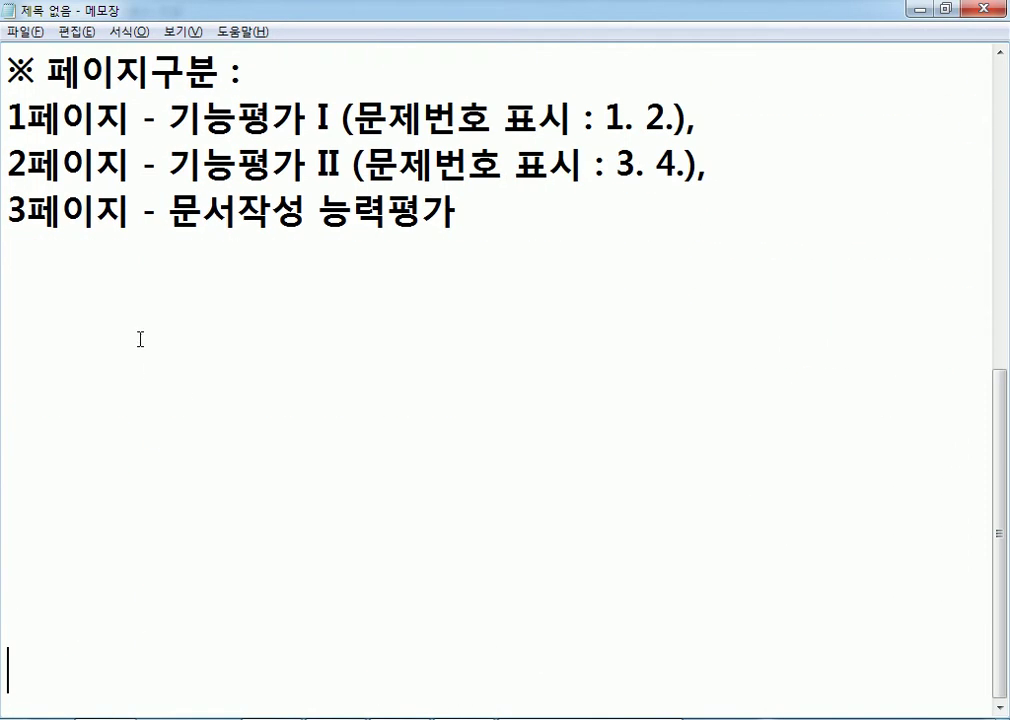
Apply the new paper margins in Hangul with 설정.
{"action": "left_click_drag", "start_coordinate": [24, 118], "coordinate": [352, 118]}
{"action": "left_click", "coordinate": [237, 160]}
{"action": "scroll", "coordinate": [220, 230], "scroll_direction": "up", "scroll_amount": 1}
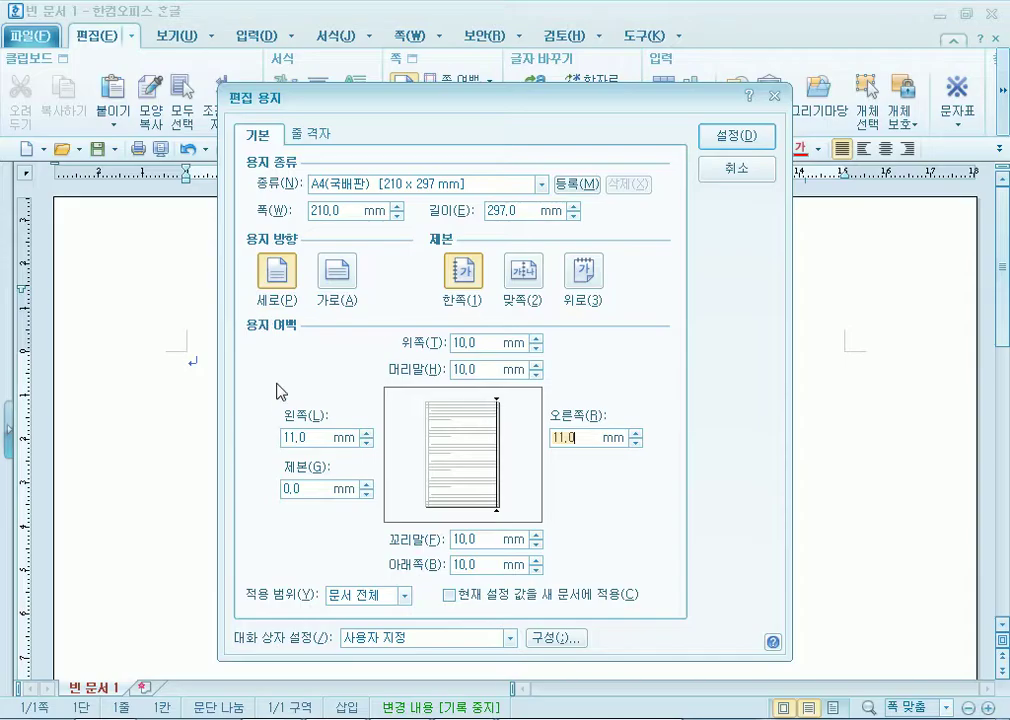
{"action": "left_click", "coordinate": [735, 136]}
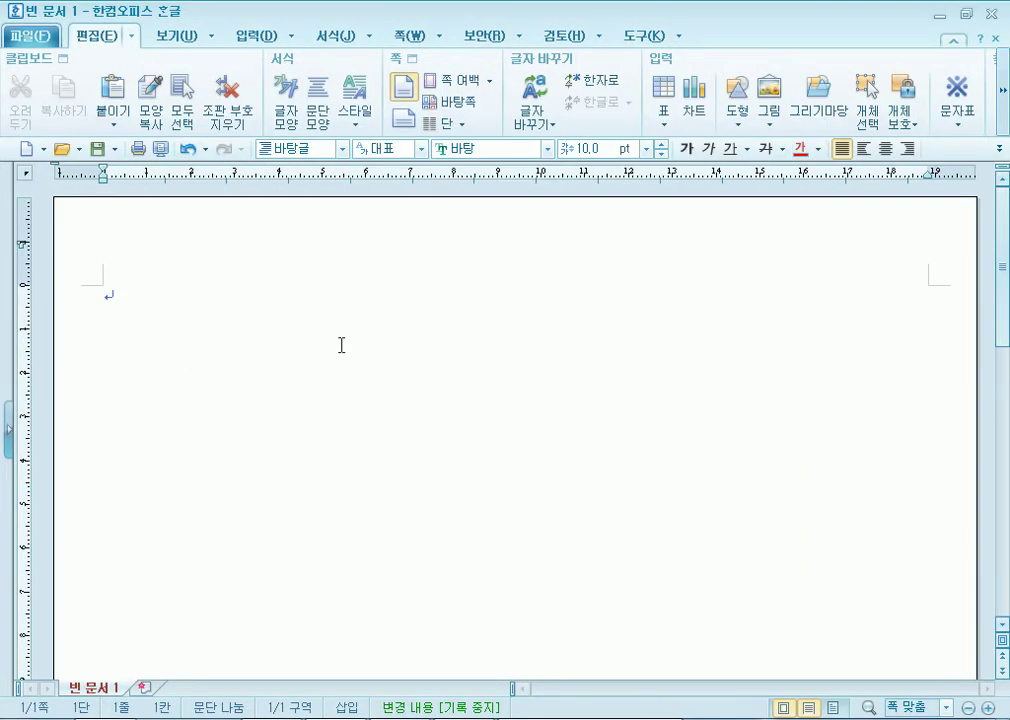
{"action": "key", "text": "alt+Tab"}
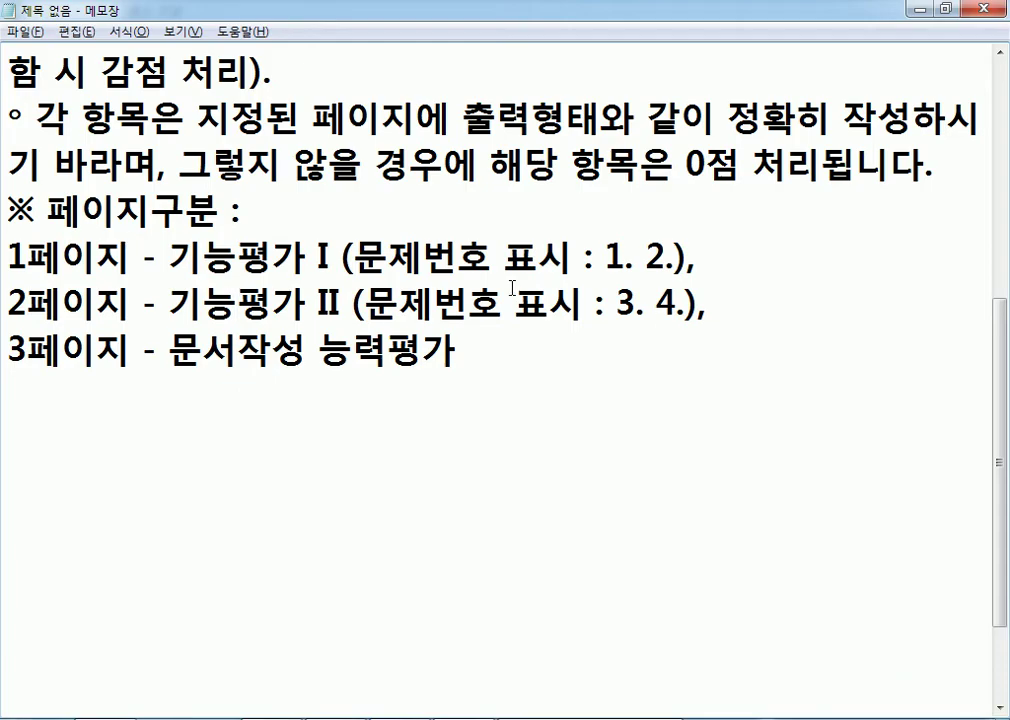
Type the question number 1 on the first line of the Hangul document.
{"action": "key", "text": "alt+Tab"}
{"action": "type", "text": "1"}
{"action": "key", "text": "BackSpace"}
Check the numbering format in the Notepad notes and the exam PDF.
{"action": "key", "text": "alt+Tab"}
{"action": "left_click_drag", "start_coordinate": [624, 258], "coordinate": [633, 258]}
{"action": "left_click", "coordinate": [596, 293]}
{"action": "right_click", "coordinate": [592, 718]}
{"action": "left_click", "coordinate": [560, 642]}
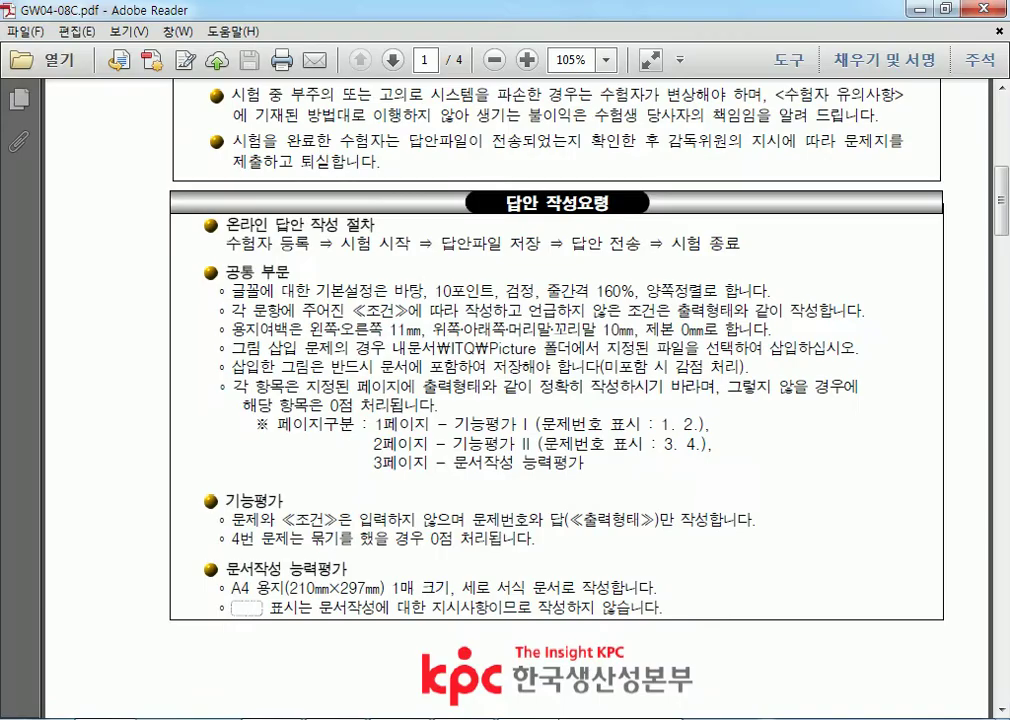
{"action": "left_click_drag", "start_coordinate": [660, 424], "coordinate": [678, 424]}
{"action": "scroll", "coordinate": [712, 586], "scroll_direction": "down", "scroll_amount": 3}
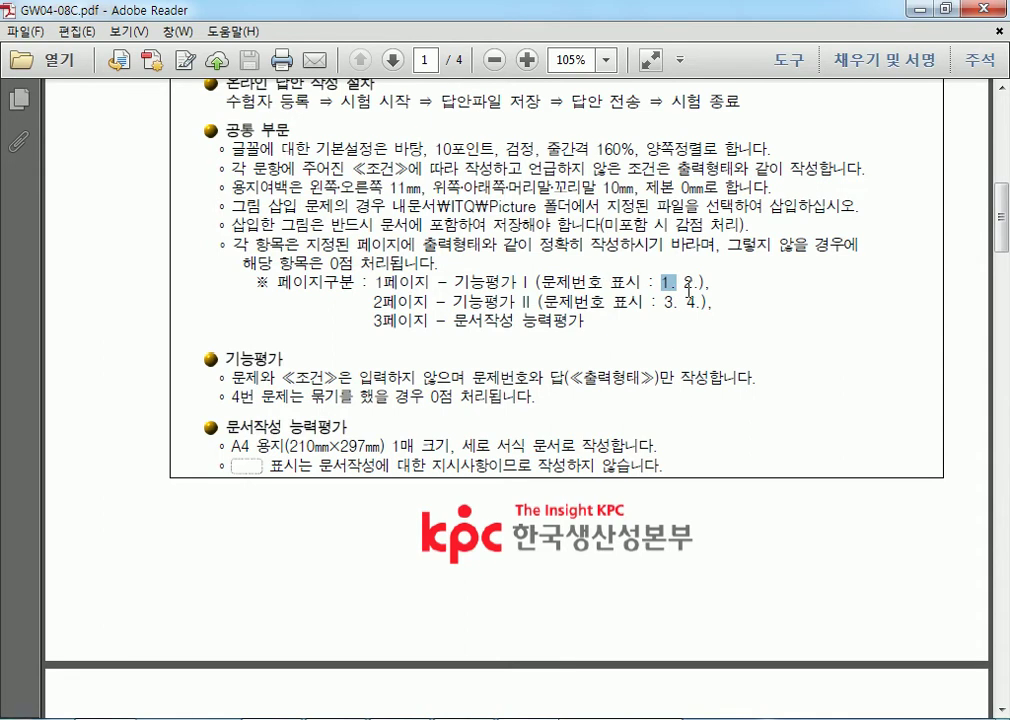
{"action": "key", "text": "alt+Tab"}
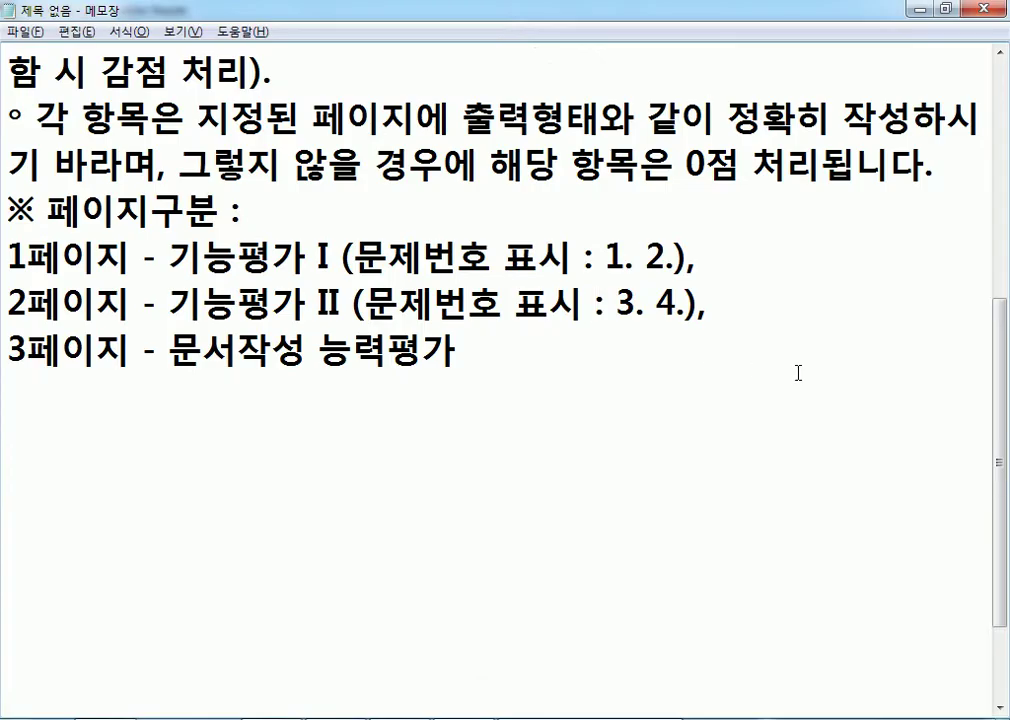
{"action": "key", "text": "alt+Tab"}
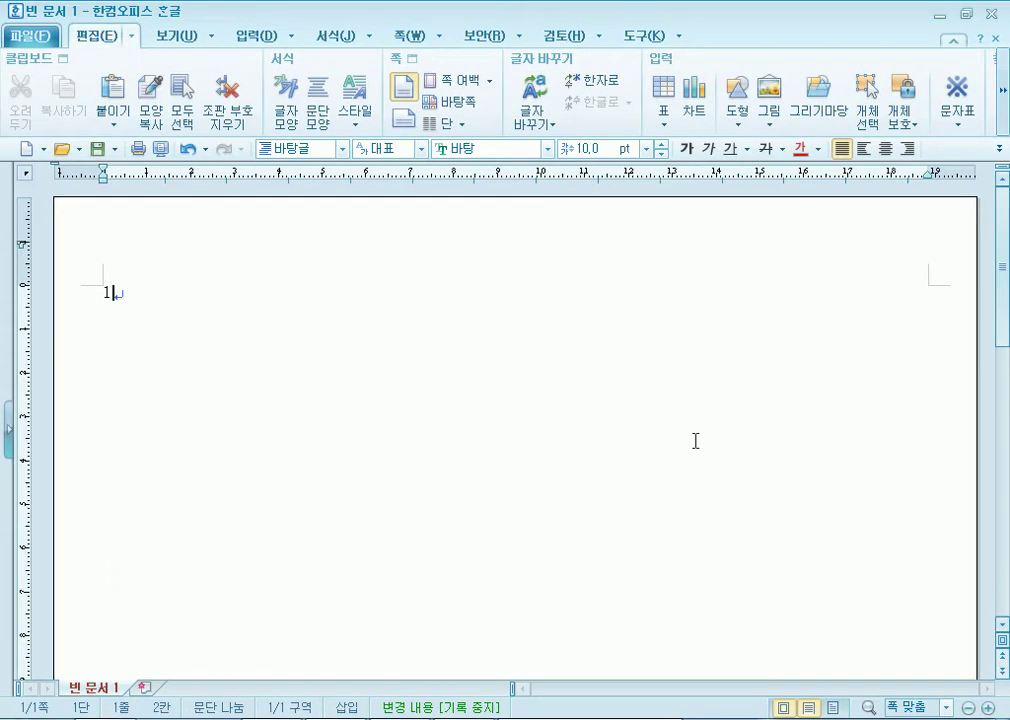
Type answer numbers 1. and 2. with blank lines below, then insert a section break for page 2.
{"action": "type", "text": "."}
{"action": "key", "text": "Return"}
{"action": "type", "text": "2."}
{"action": "key", "text": "Return"}
{"action": "key", "text": "Return"}
{"action": "key", "text": "Return"}
{"action": "key", "text": "Return"}
{"action": "key", "text": "Return"}
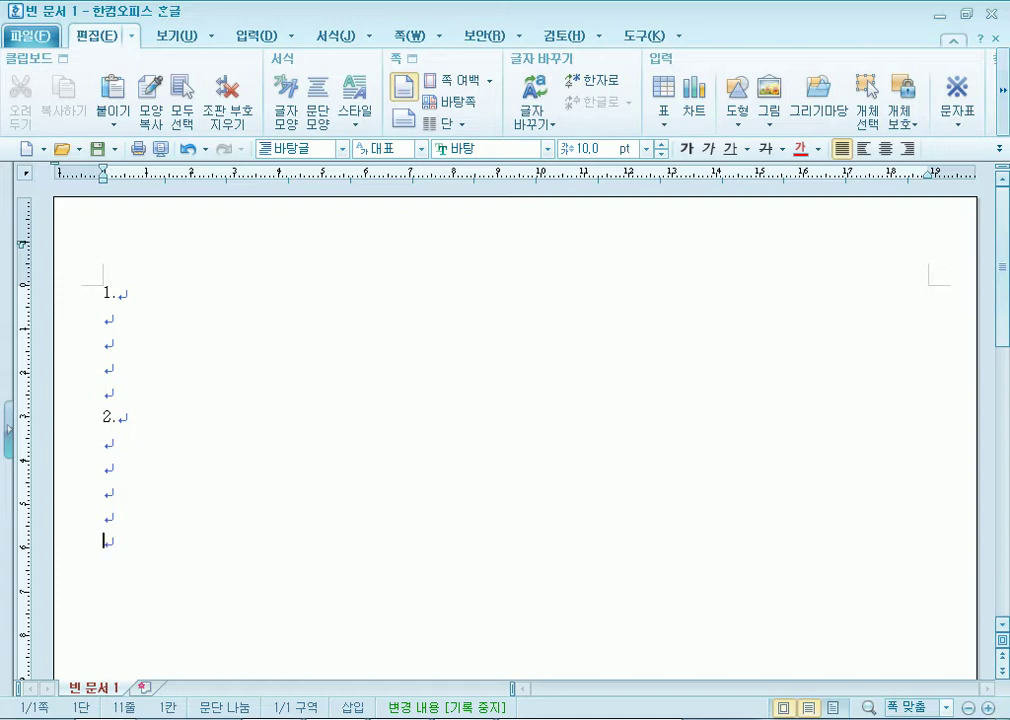
{"action": "scroll", "coordinate": [176, 421], "scroll_direction": "down", "scroll_amount": 2}
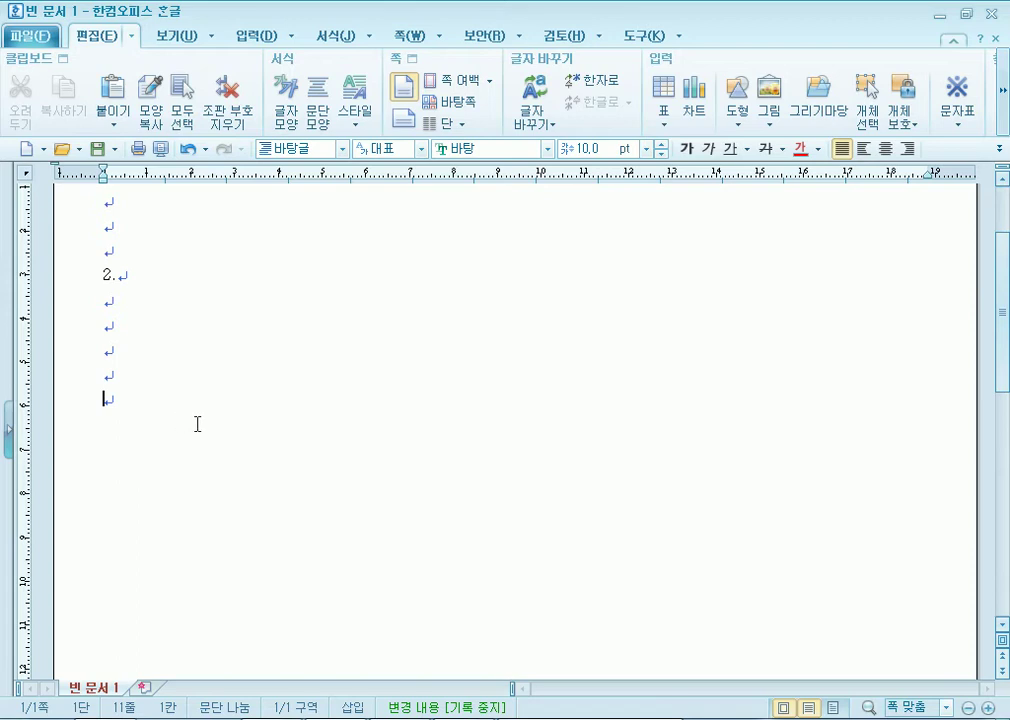
{"action": "key", "text": "alt+shift+Return"}
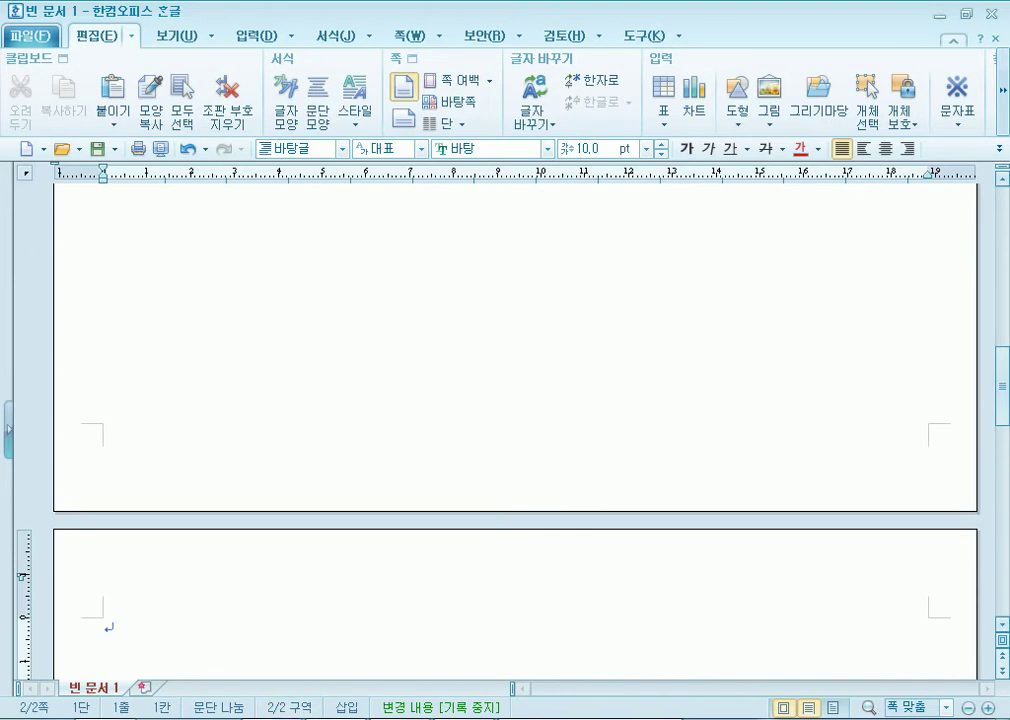
{"action": "key", "text": "alt+Tab"}
Note the shortcut 'Alt + Shift + 엔터' at the end of the 1페이지 line.
{"action": "left_click", "coordinate": [753, 268]}
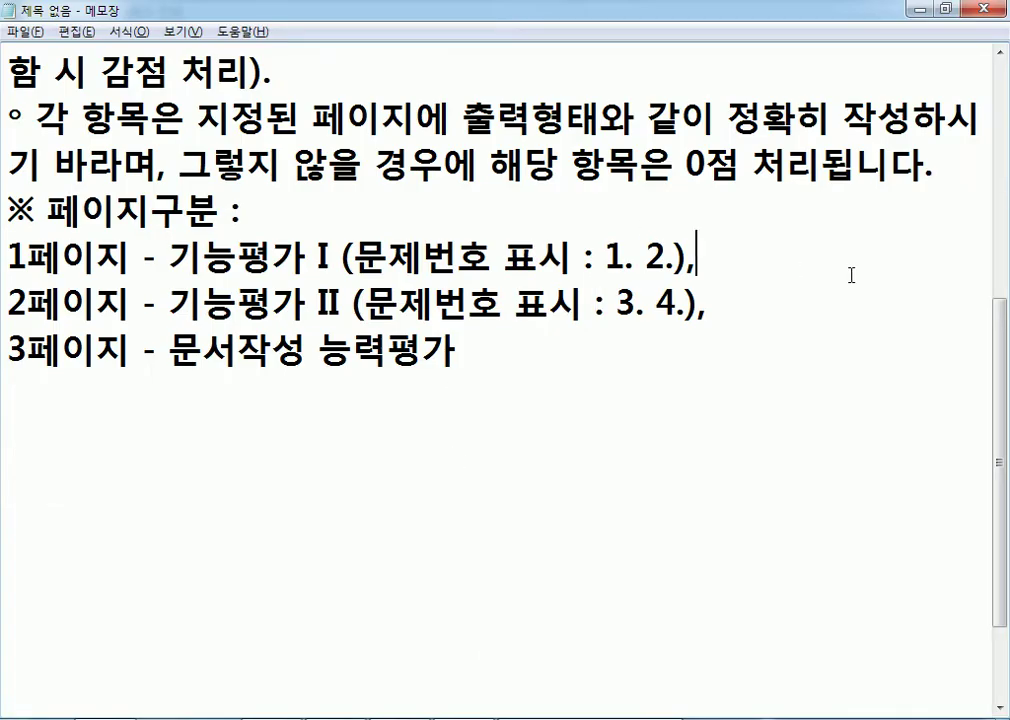
{"action": "type", "text": "ㅁ"}
{"action": "key", "text": "BackSpace"}
{"action": "type", "text": "Alt"}
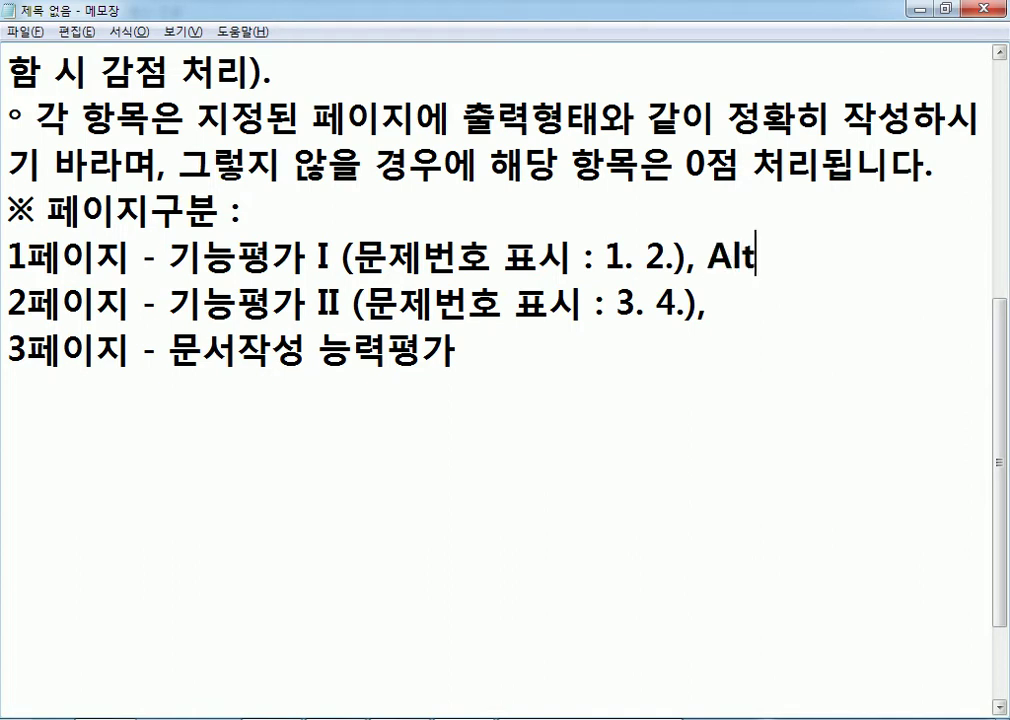
{"action": "type", "text": " +  Shiof"}
{"action": "key", "text": "BackSpace"}
{"action": "key", "text": "BackSpace"}
{"action": "type", "text": "t"}
{"action": "key", "text": "BackSpace"}
{"action": "type", "text": "ft + "}
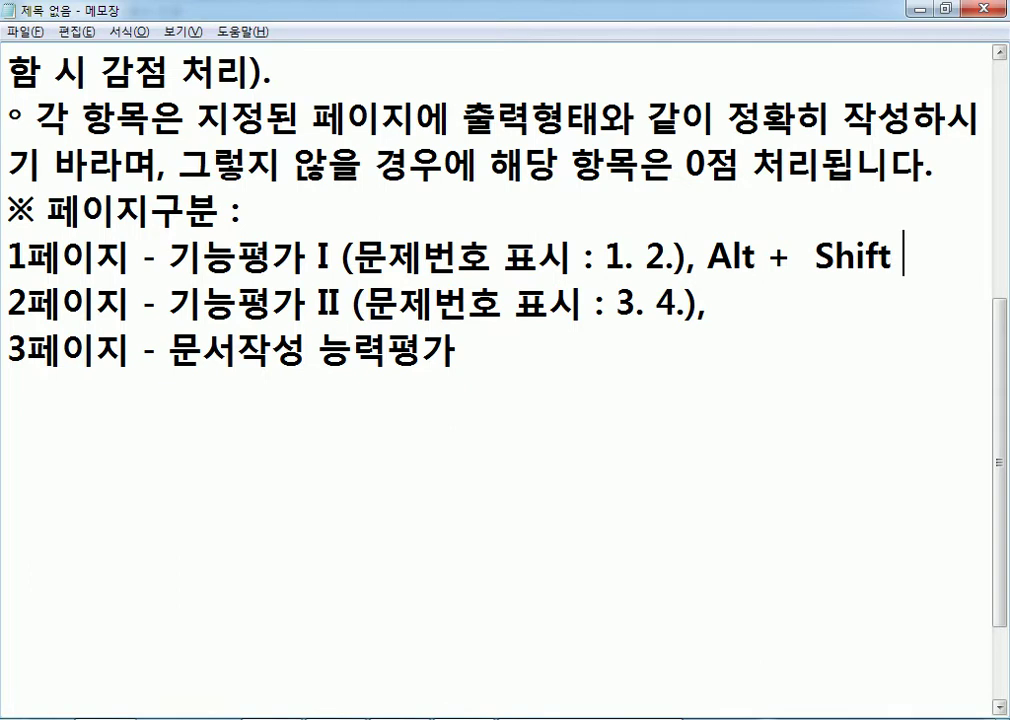
{"action": "type", "text": "엔터"}
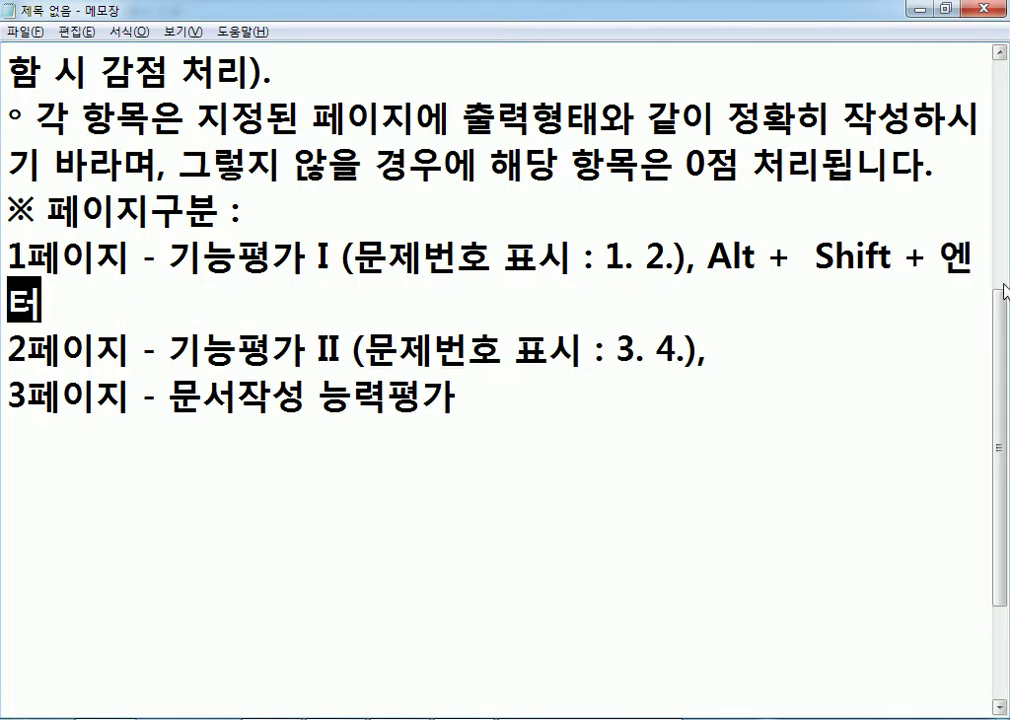
{"action": "key", "text": "alt+Tab"}
Type 3. on page 2 with blank lines below, removing the draft (1) (2) line.
{"action": "type", "text": "3"}
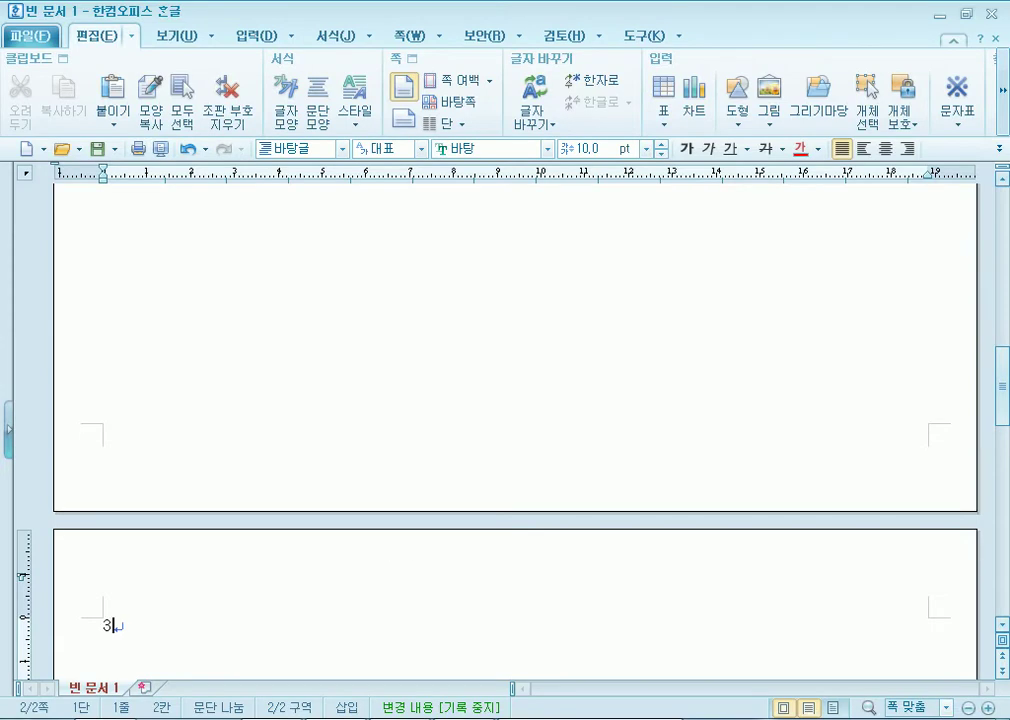
{"action": "type", "text": "."}
{"action": "key", "text": "Return"}
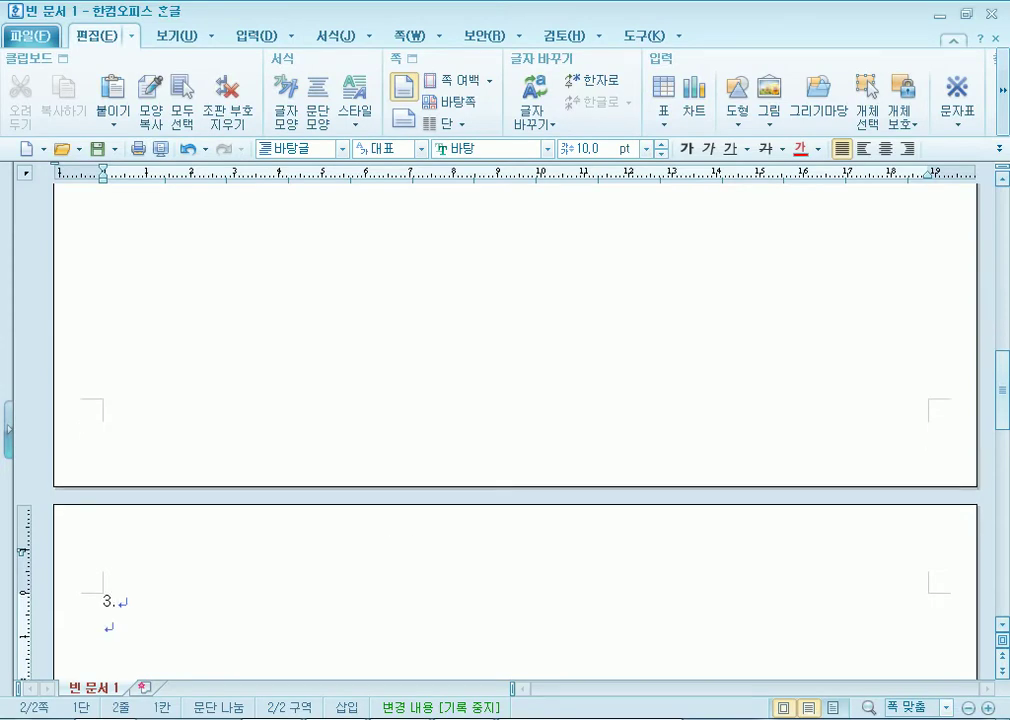
{"action": "type", "text": "(1)                     ("}
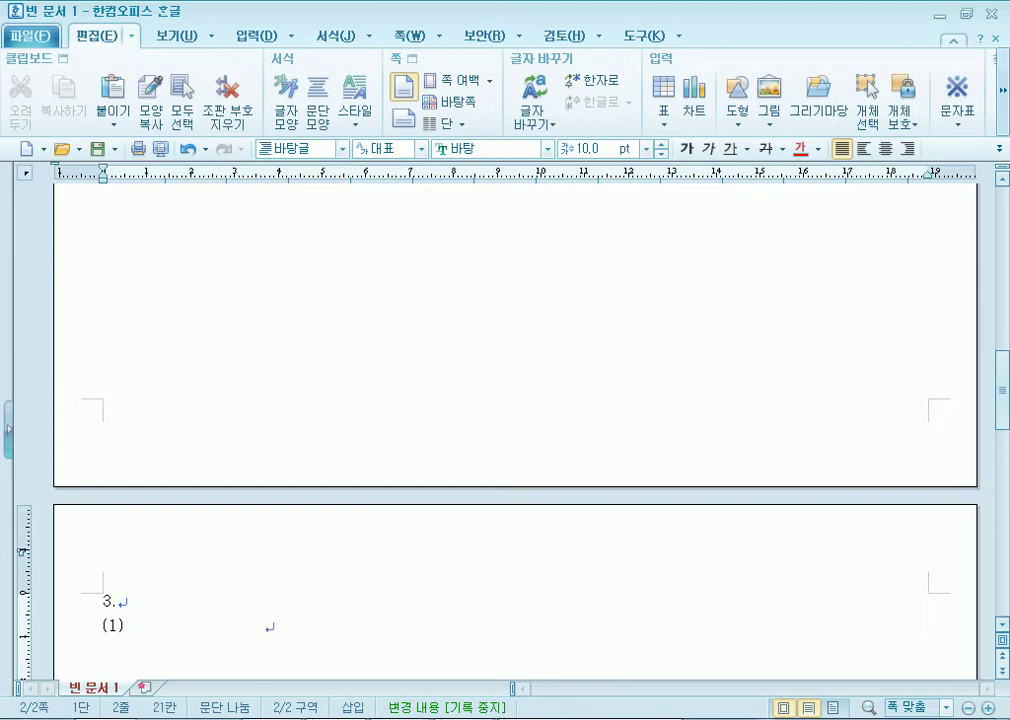
{"action": "type", "text": "2)"}
{"action": "scroll", "coordinate": [373, 571], "scroll_direction": "down", "scroll_amount": 3}
{"action": "left_click_drag", "start_coordinate": [349, 412], "coordinate": [51, 412]}
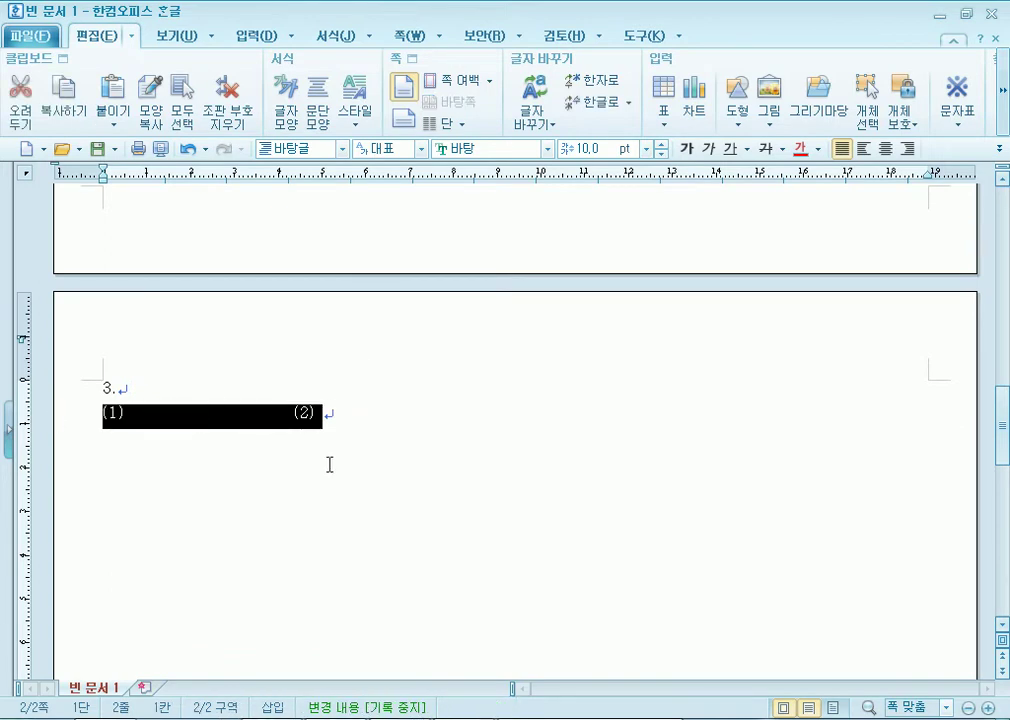
{"action": "key", "text": "Delete"}
{"action": "key", "text": "Return"}
{"action": "key", "text": "Return"}
{"action": "key", "text": "Return"}
{"action": "key", "text": "Return"}
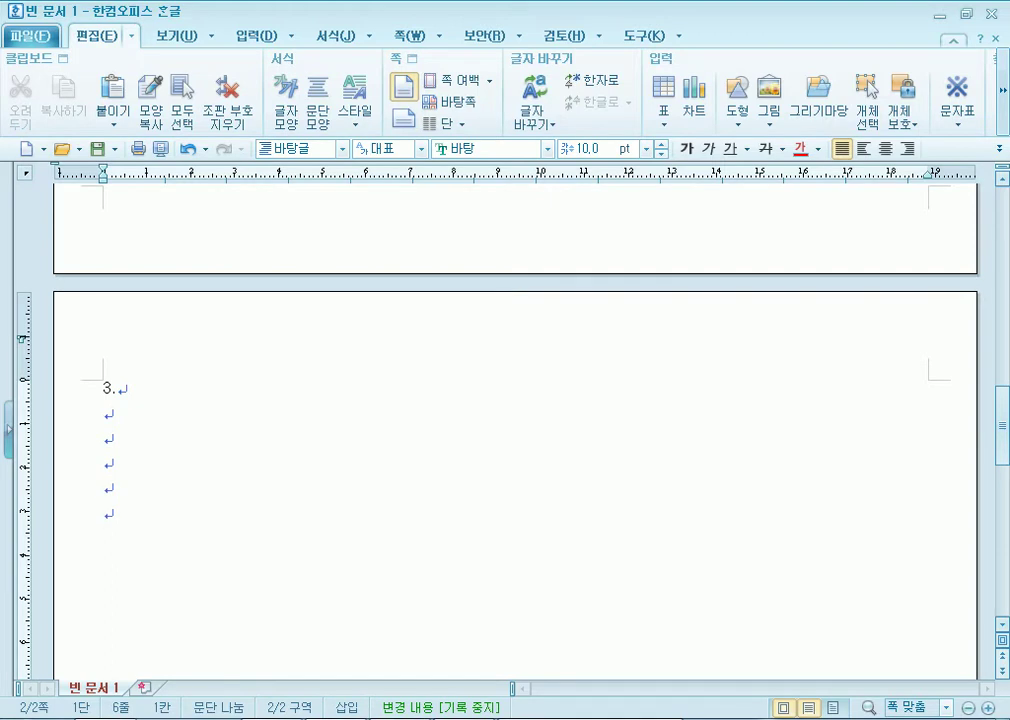
Add 4. with blank lines, then start page 3 with a section break (Alt+Shift+Enter).
{"action": "type", "text": "4."}
{"action": "key", "text": "Return"}
{"action": "key", "text": "Return"}
{"action": "key", "text": "Return"}
{"action": "key", "text": "Return"}
{"action": "key", "text": "Return"}
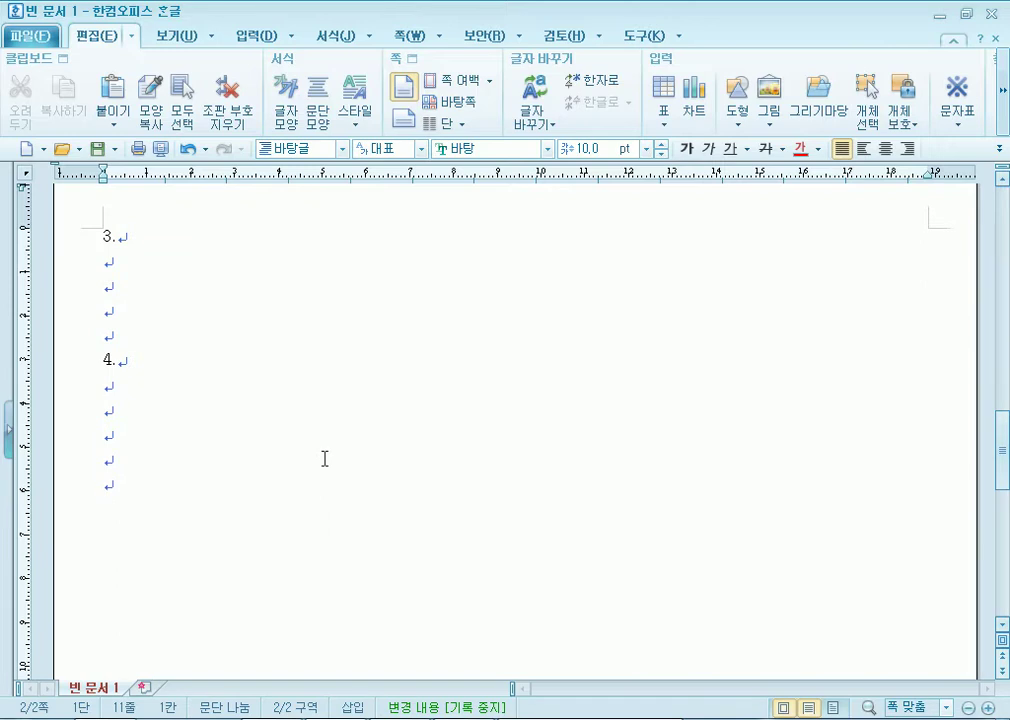
{"action": "key", "text": "alt+shift+Return"}
{"action": "scroll", "coordinate": [260, 440], "scroll_direction": "down", "scroll_amount": 3}
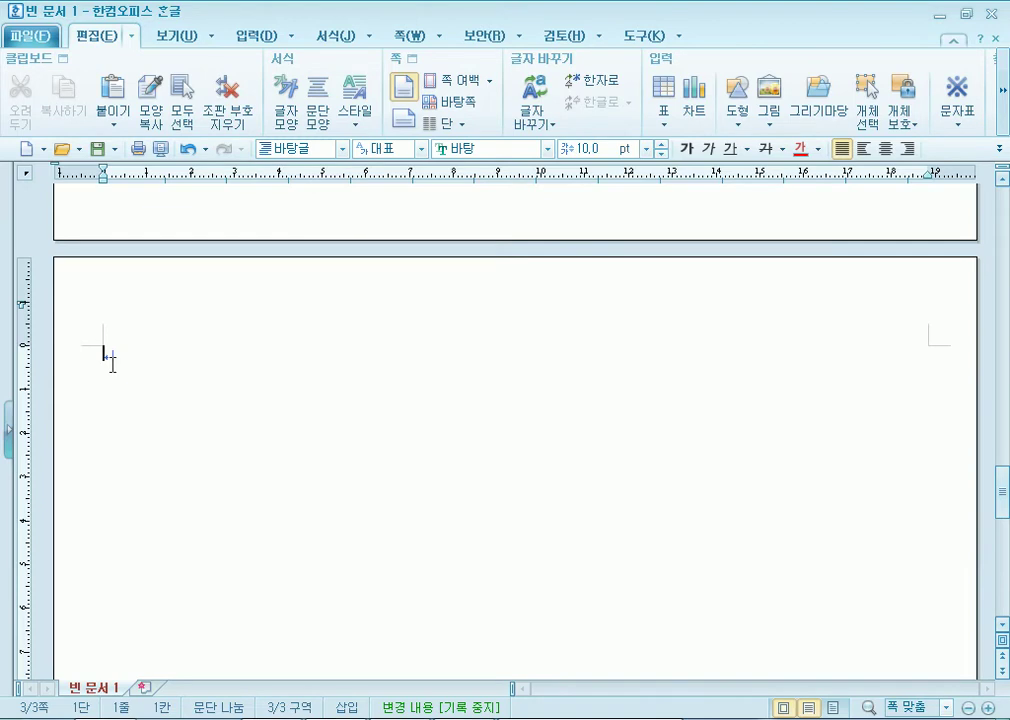
{"action": "key", "text": "alt+Tab"}
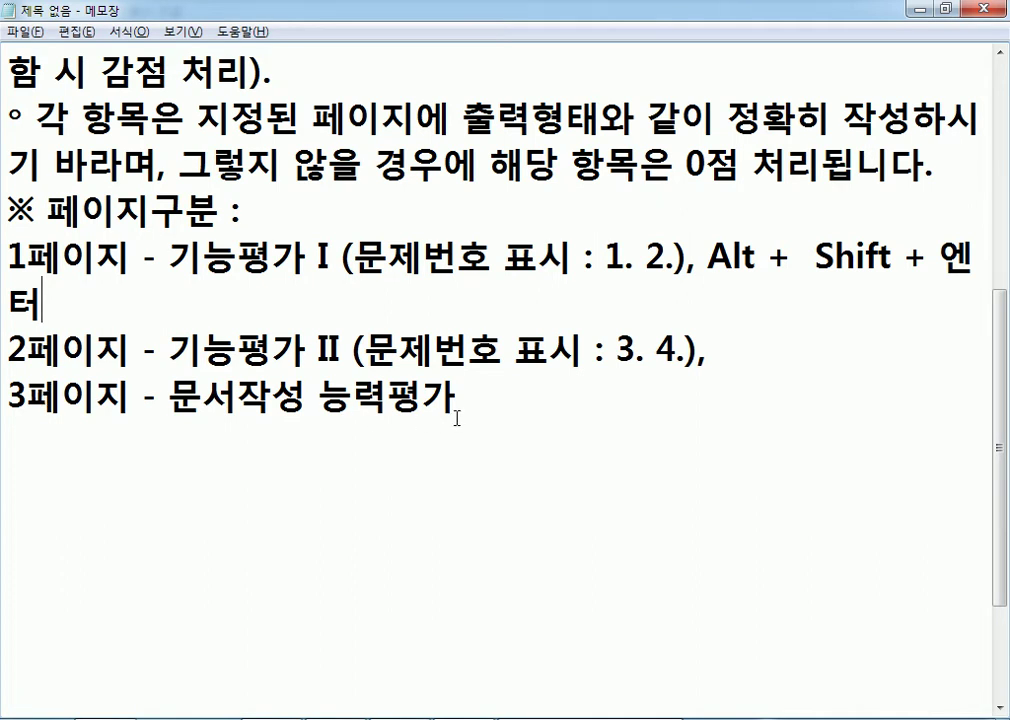
Read through question 1's two answer paragraphs in the exam PDF.
{"action": "key", "text": "alt+Tab"}
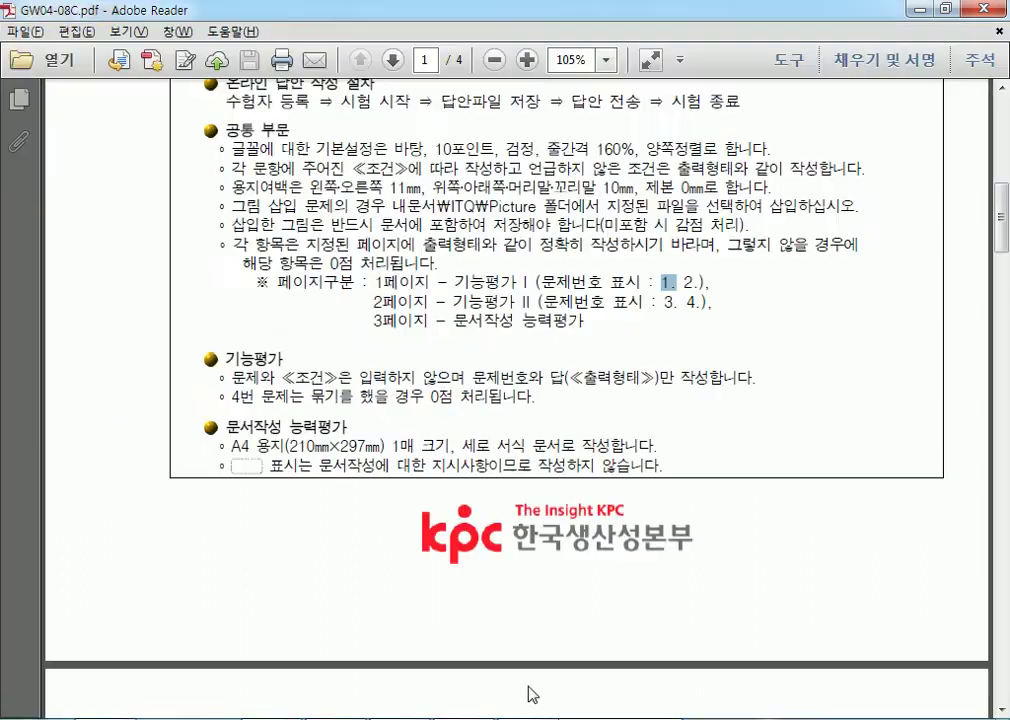
{"action": "scroll", "coordinate": [437, 327], "scroll_direction": "down", "scroll_amount": 10}
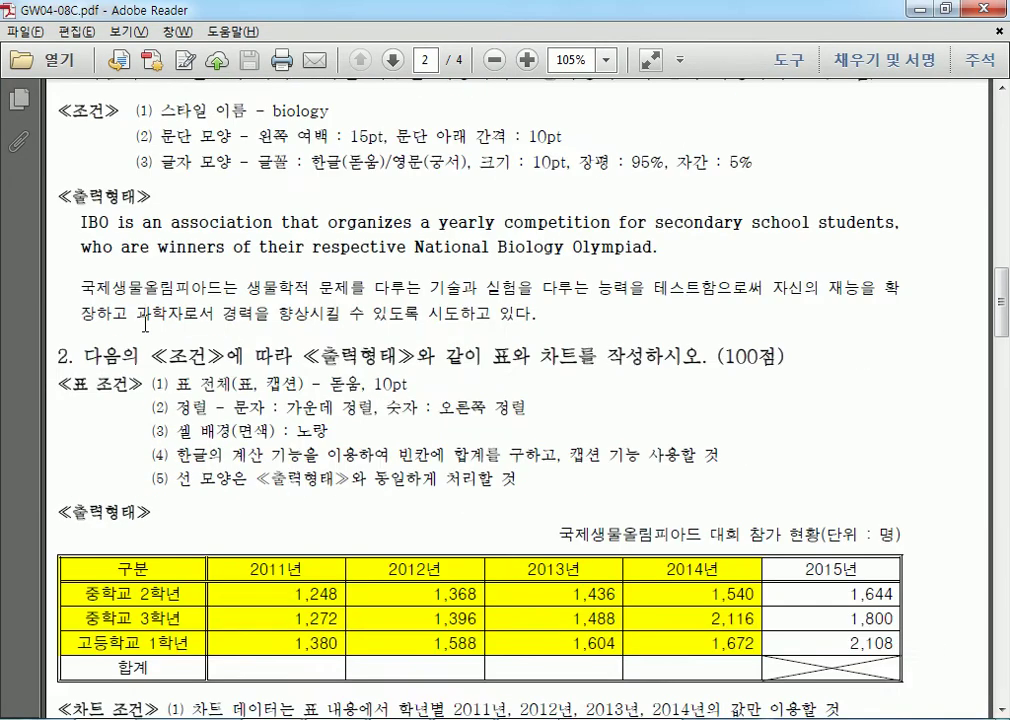
{"action": "scroll", "coordinate": [63, 152], "scroll_direction": "up", "scroll_amount": 2}
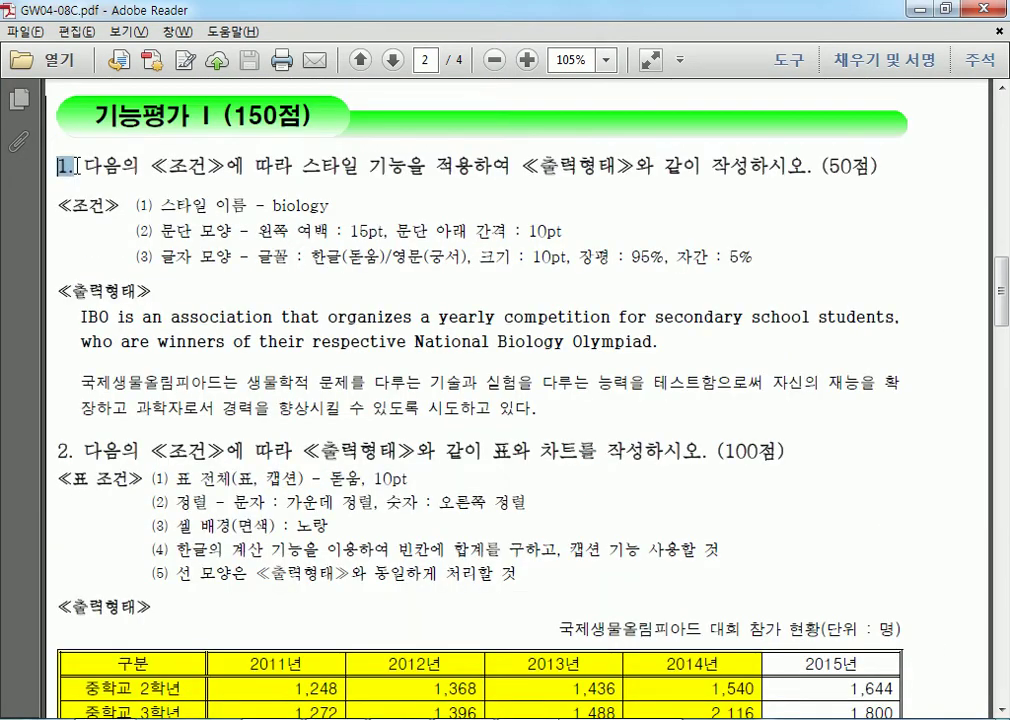
{"action": "left_click_drag", "start_coordinate": [88, 317], "coordinate": [524, 422]}
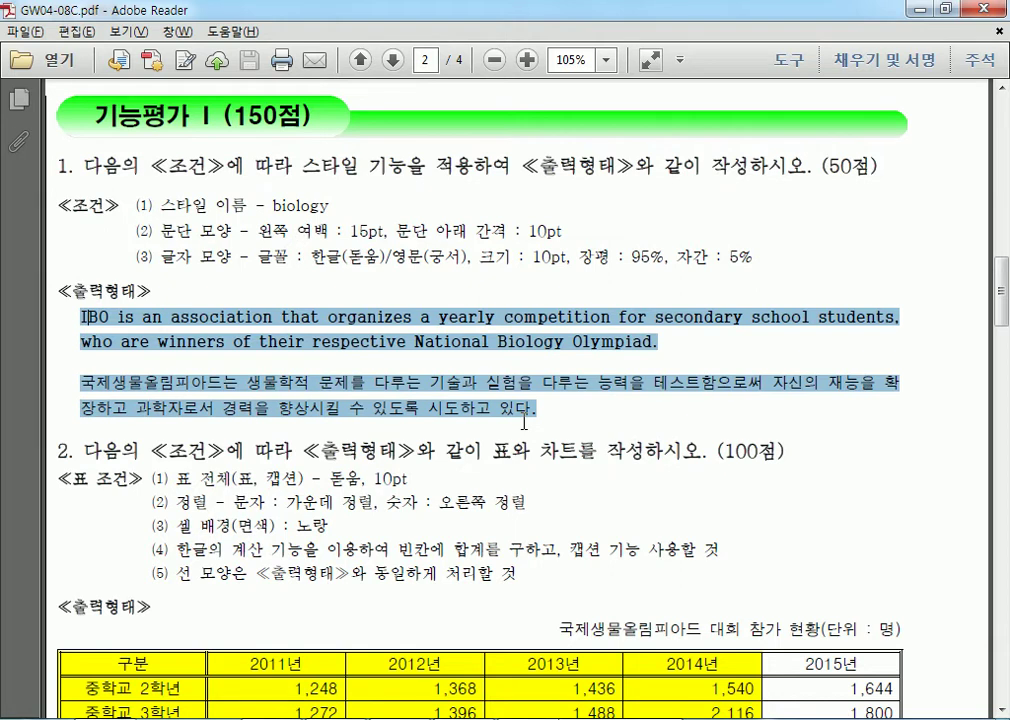
{"action": "scroll", "coordinate": [293, 343], "scroll_direction": "down", "scroll_amount": 2}
{"action": "left_click_drag", "start_coordinate": [57, 357], "coordinate": [72, 361]}
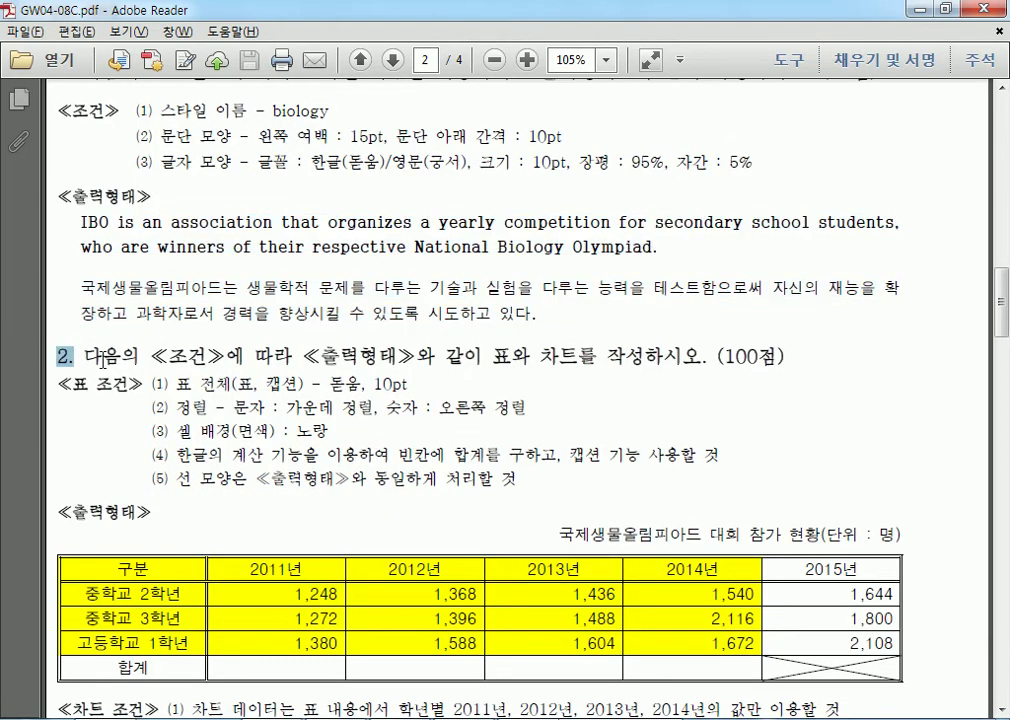
{"action": "scroll", "coordinate": [198, 421], "scroll_direction": "down", "scroll_amount": 4}
{"action": "scroll", "coordinate": [428, 544], "scroll_direction": "up", "scroll_amount": 1}
{"action": "left_click_drag", "start_coordinate": [108, 412], "coordinate": [437, 565]}
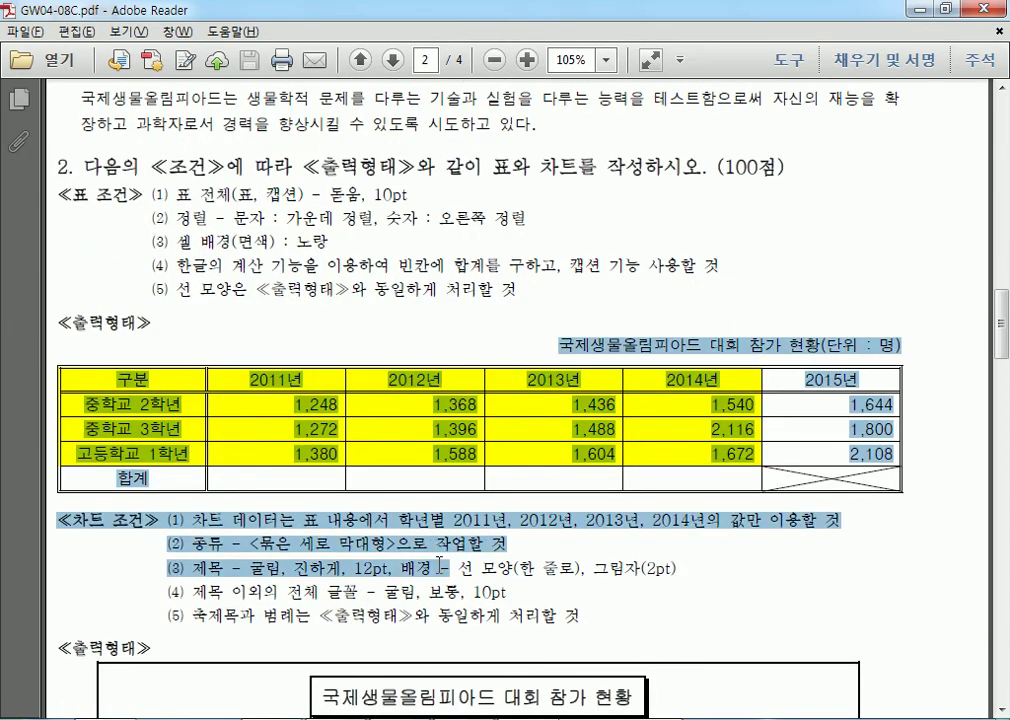
{"action": "left_click", "coordinate": [341, 405]}
{"action": "scroll", "coordinate": [341, 405], "scroll_direction": "down", "scroll_amount": 20}
Review question 3's formulas (1) and (2), then scroll to the page 4 title.
{"action": "left_click_drag", "start_coordinate": [160, 243], "coordinate": [297, 265]}
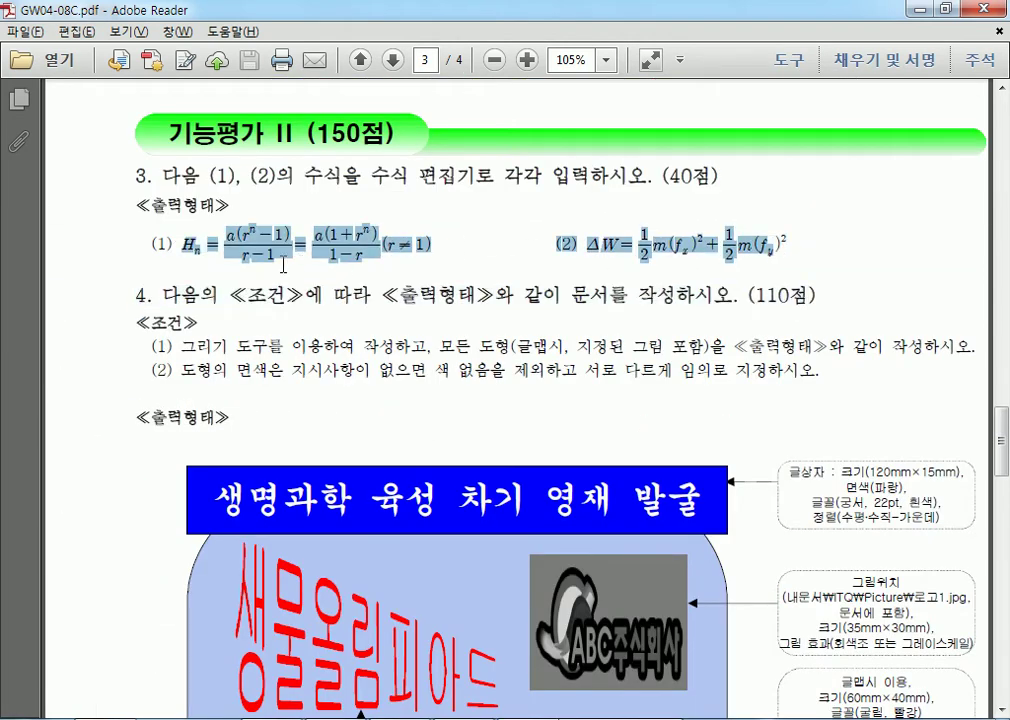
{"action": "left_click_drag", "start_coordinate": [150, 243], "coordinate": [173, 243]}
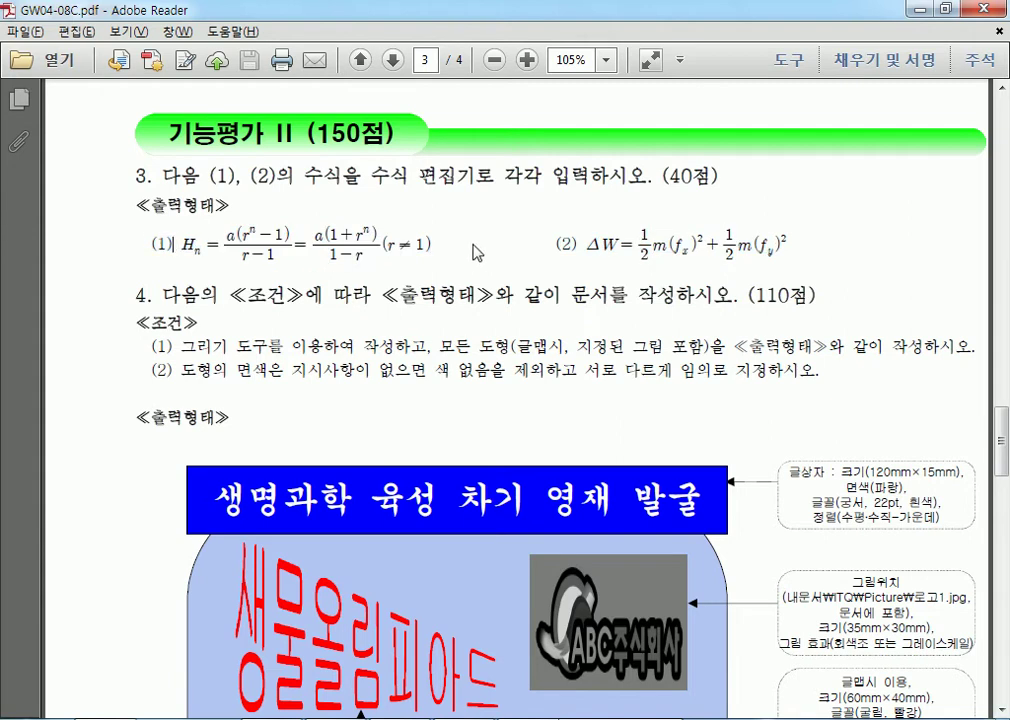
{"action": "left_click_drag", "start_coordinate": [556, 244], "coordinate": [738, 262]}
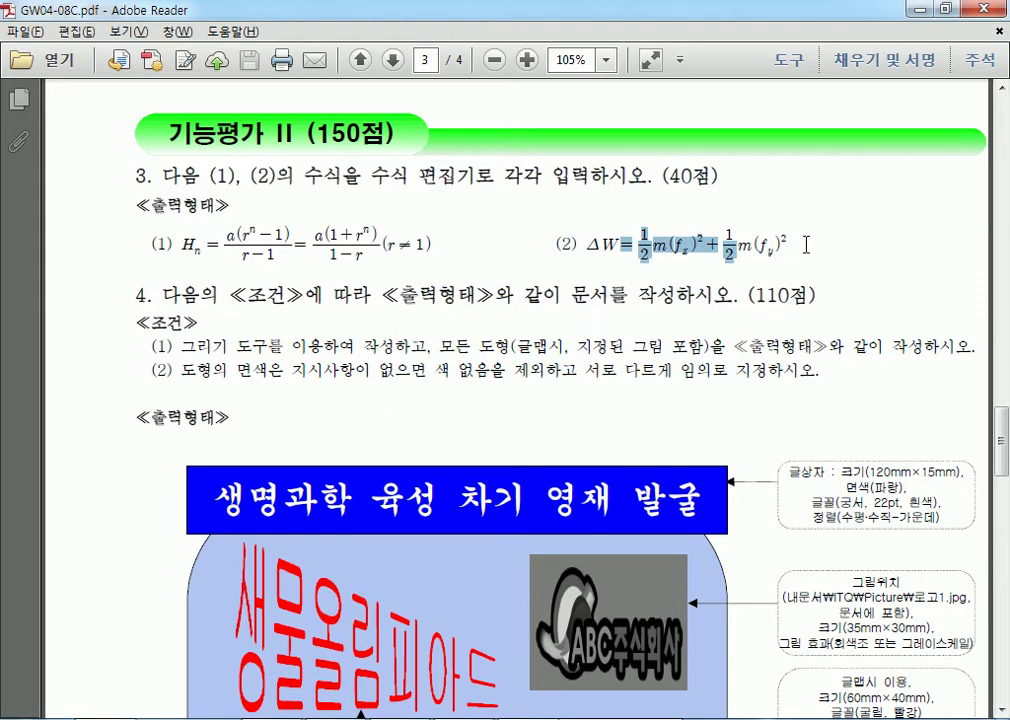
{"action": "scroll", "coordinate": [345, 372], "scroll_direction": "down", "scroll_amount": 3}
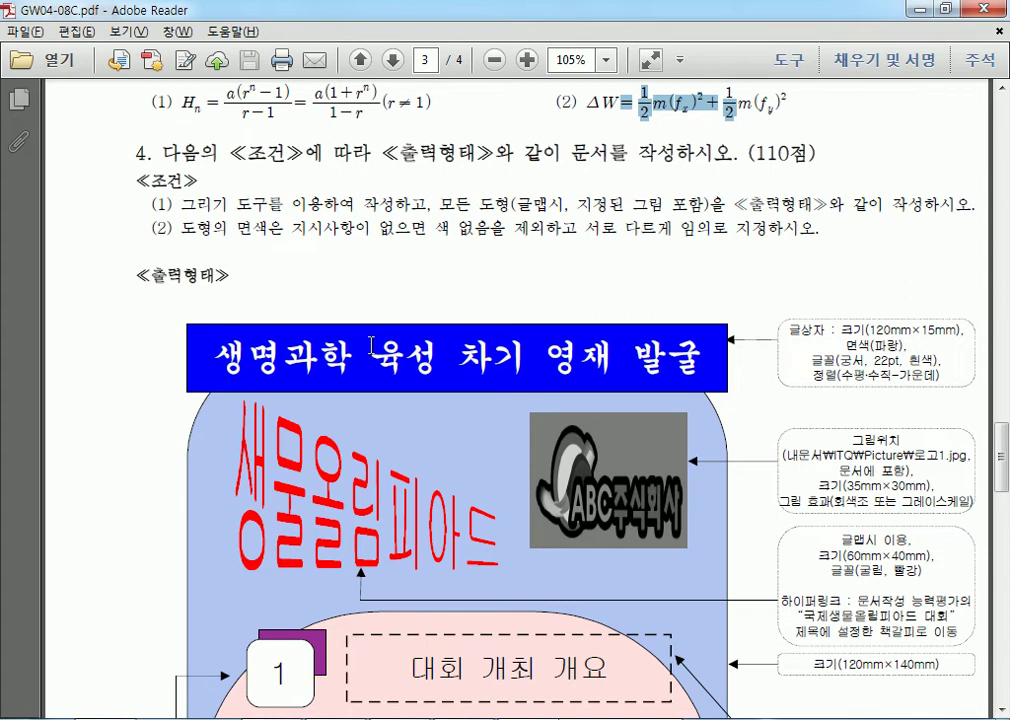
{"action": "scroll", "coordinate": [198, 343], "scroll_direction": "down", "scroll_amount": 20}
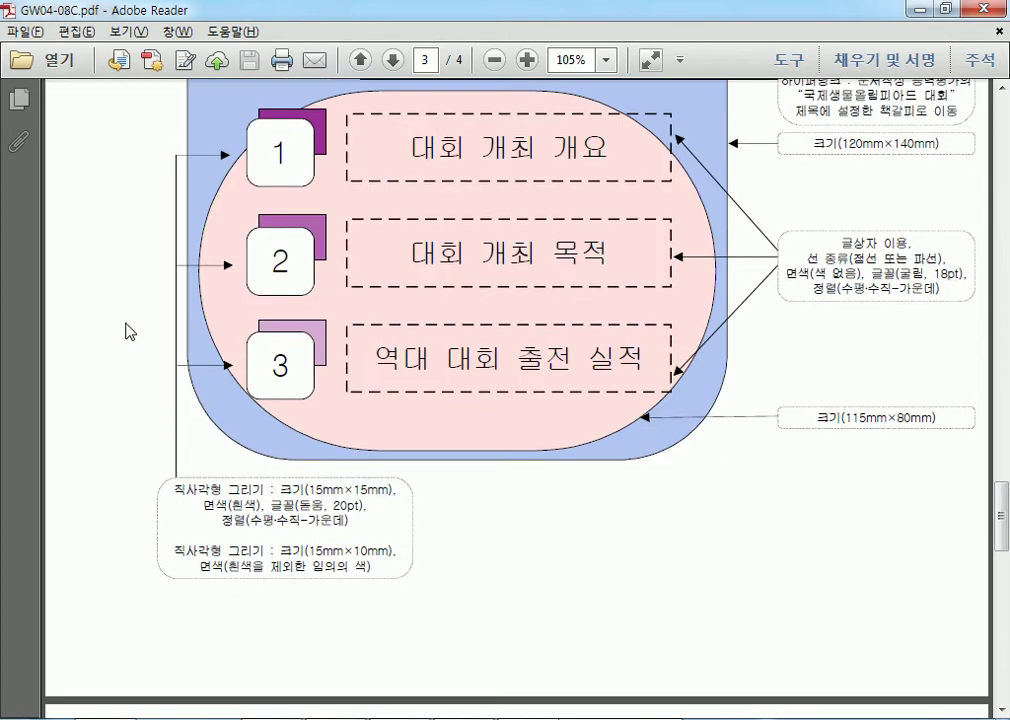
{"action": "scroll", "coordinate": [119, 318], "scroll_direction": "down", "scroll_amount": 3}
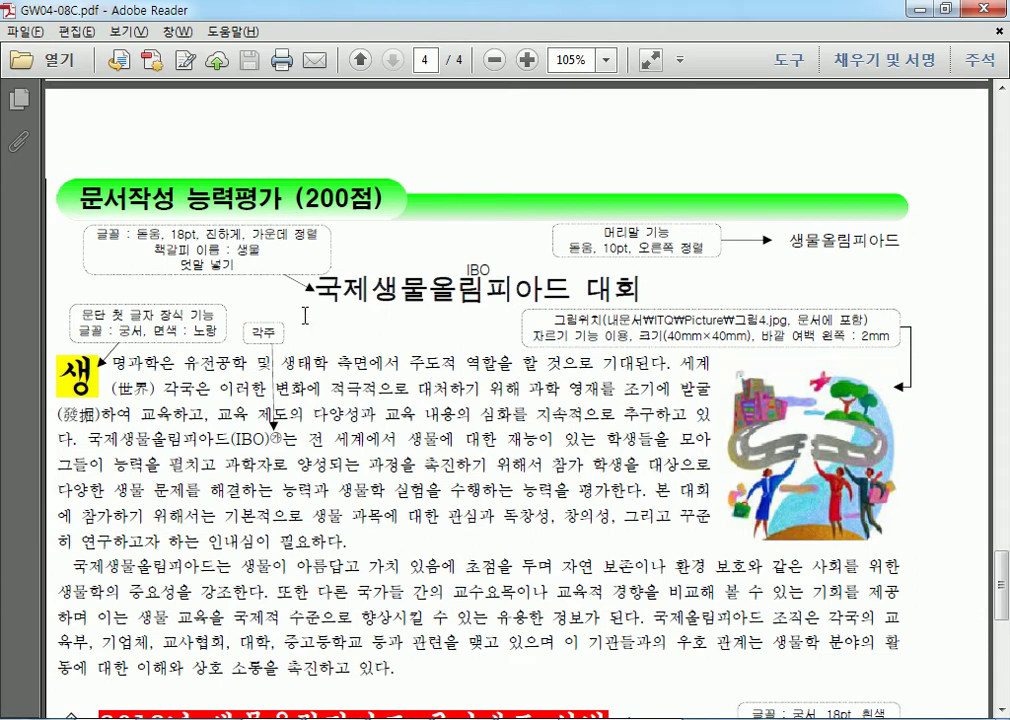
{"action": "left_click_drag", "start_coordinate": [316, 290], "coordinate": [636, 293]}
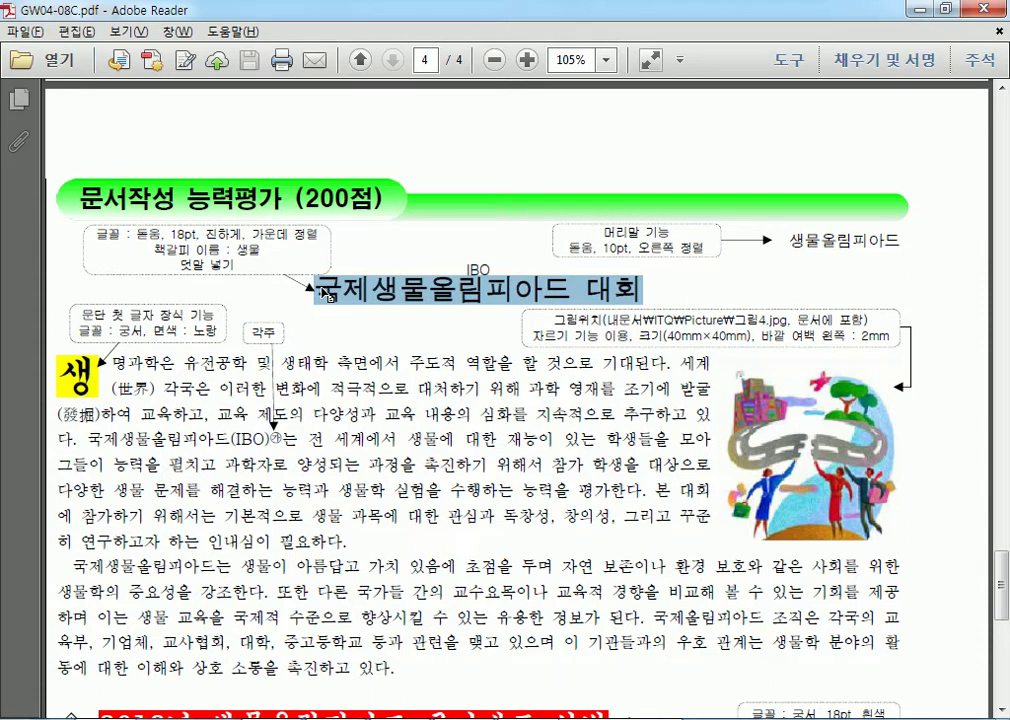
{"action": "left_click_drag", "start_coordinate": [328, 296], "coordinate": [663, 290]}
Type the title '탈바꿈으로 탈진하는 10일간의 축제' on page 3 followed by two empty lines.
{"action": "key", "text": "alt+Tab"}
{"action": "scroll", "coordinate": [172, 355], "scroll_direction": "down", "scroll_amount": 1}
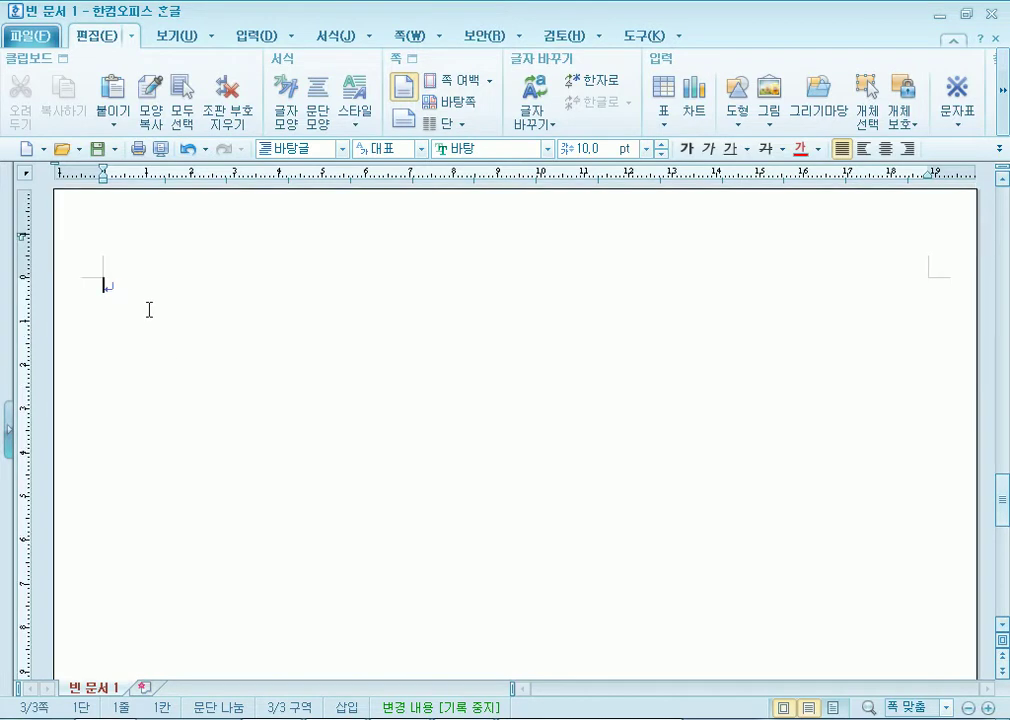
{"action": "type", "text": "ㄷ탈바꿈으로 "}
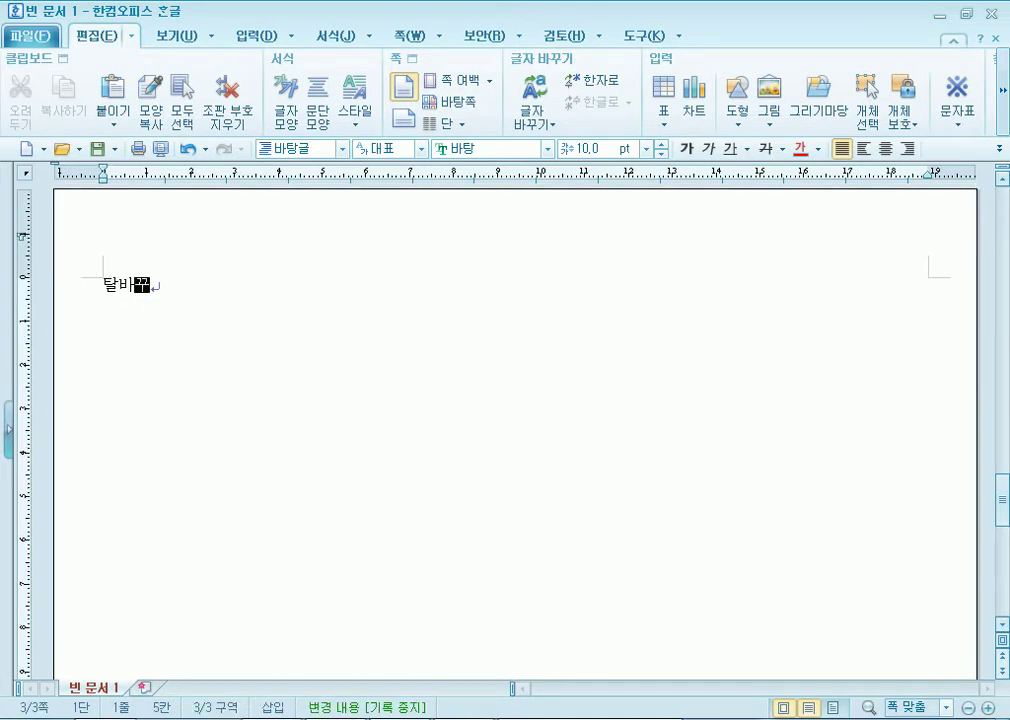
{"action": "type", "text": "탈진하"}
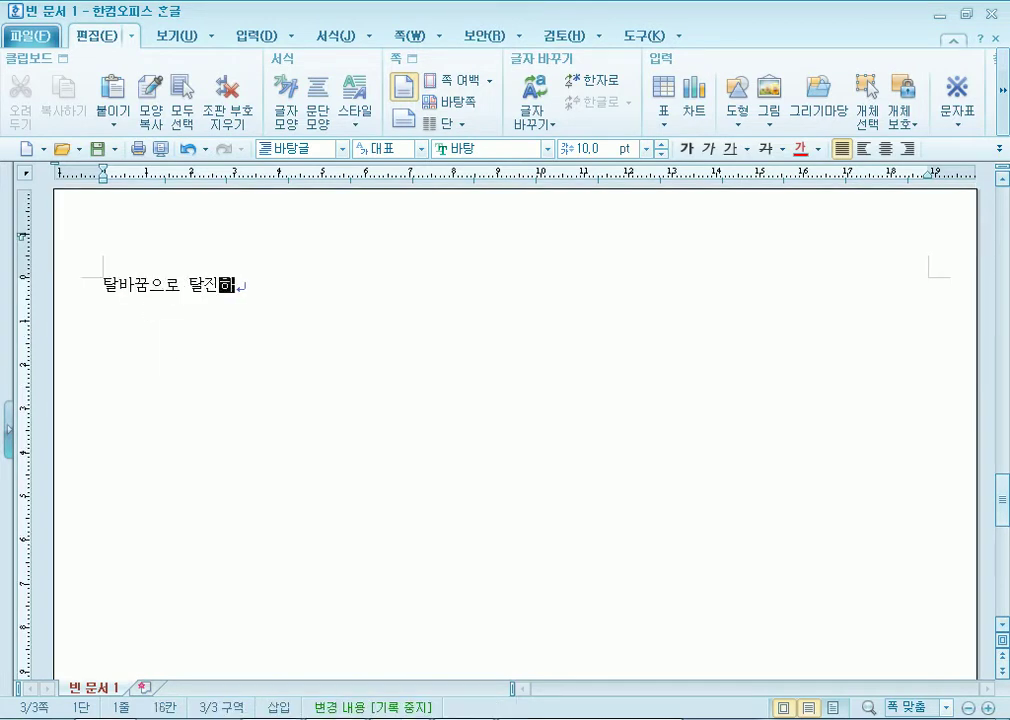
{"action": "type", "text": "는 10일간의 축제"}
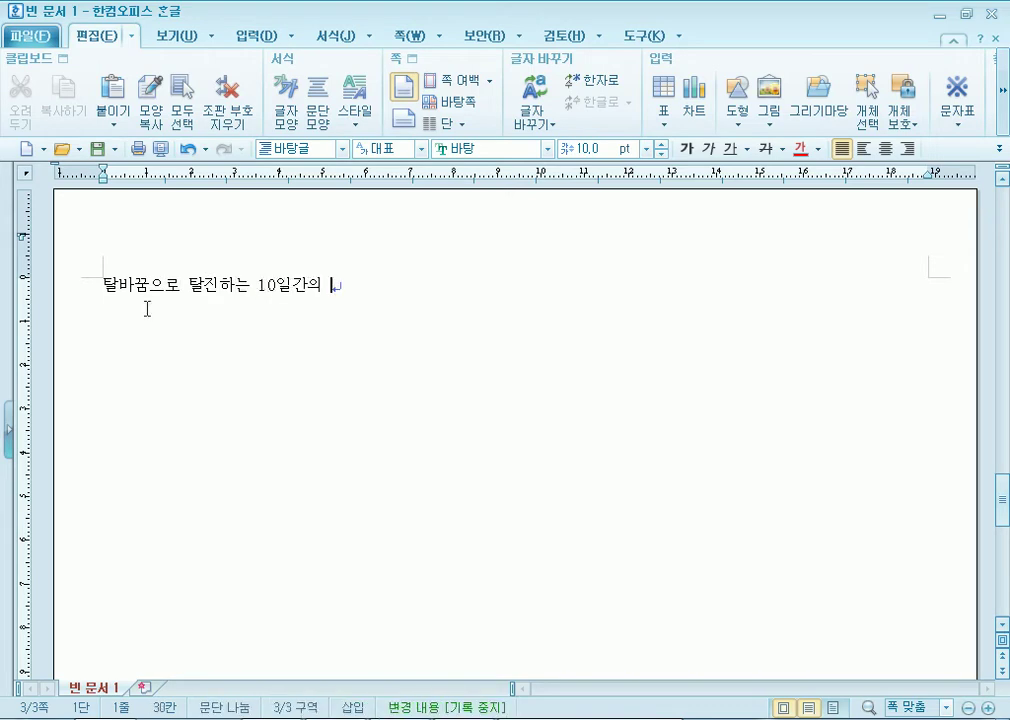
{"action": "key", "text": "Return"}
{"action": "key", "text": "Return"}
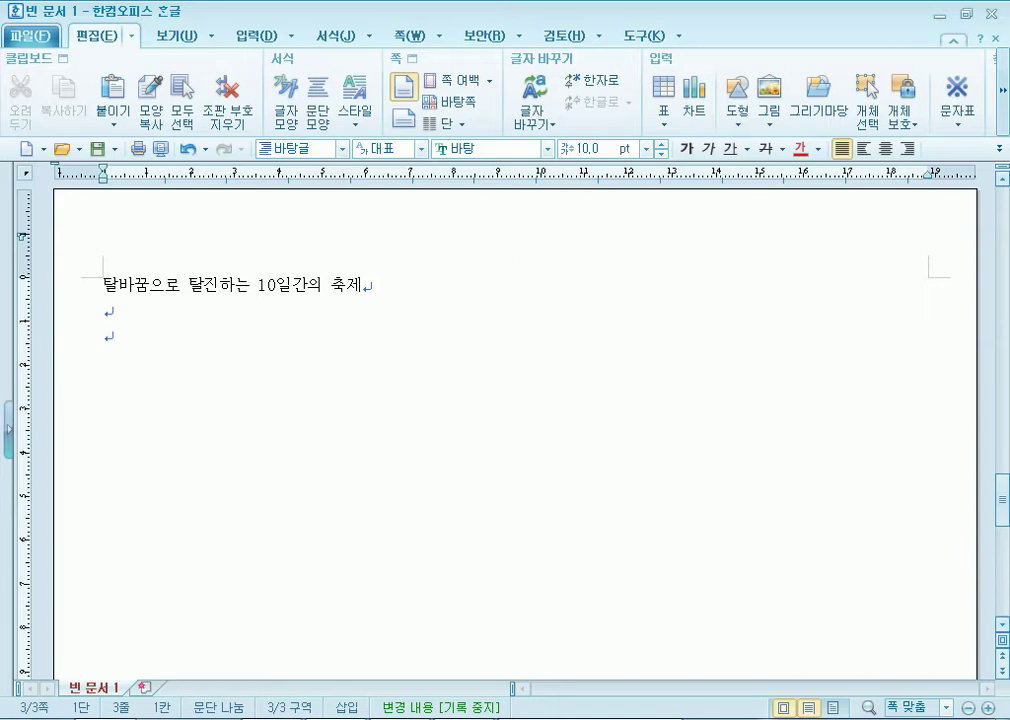
{"action": "key", "text": "alt+Tab"}
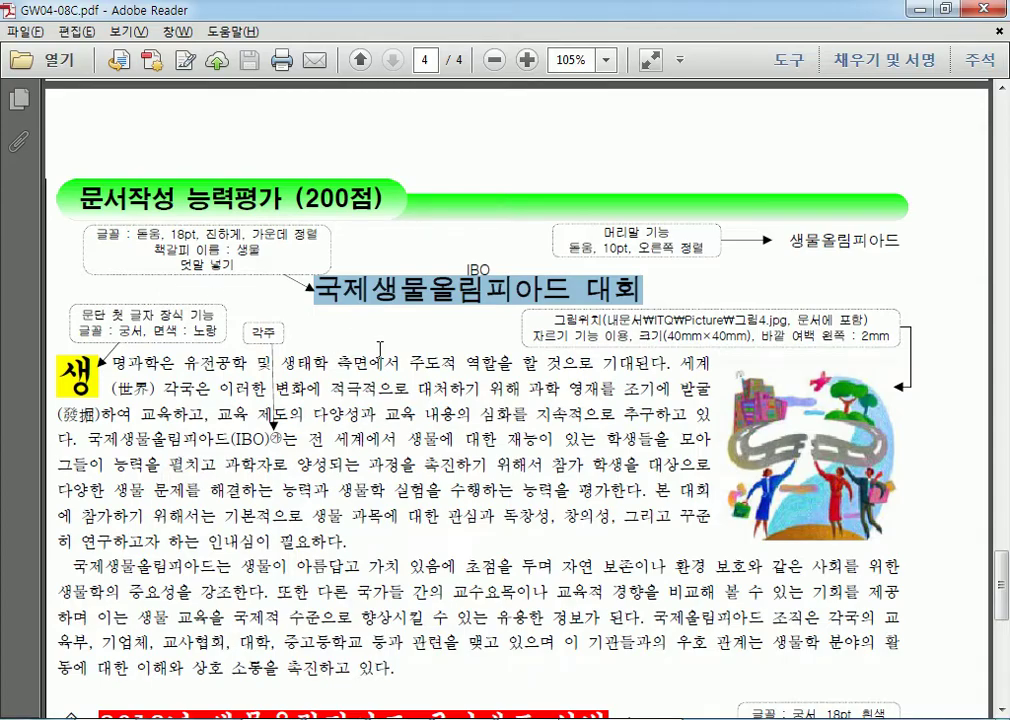
{"action": "left_click_drag", "start_coordinate": [311, 288], "coordinate": [641, 300]}
{"action": "key", "text": "alt+Tab"}
{"action": "left_click_drag", "start_coordinate": [104, 285], "coordinate": [361, 285]}
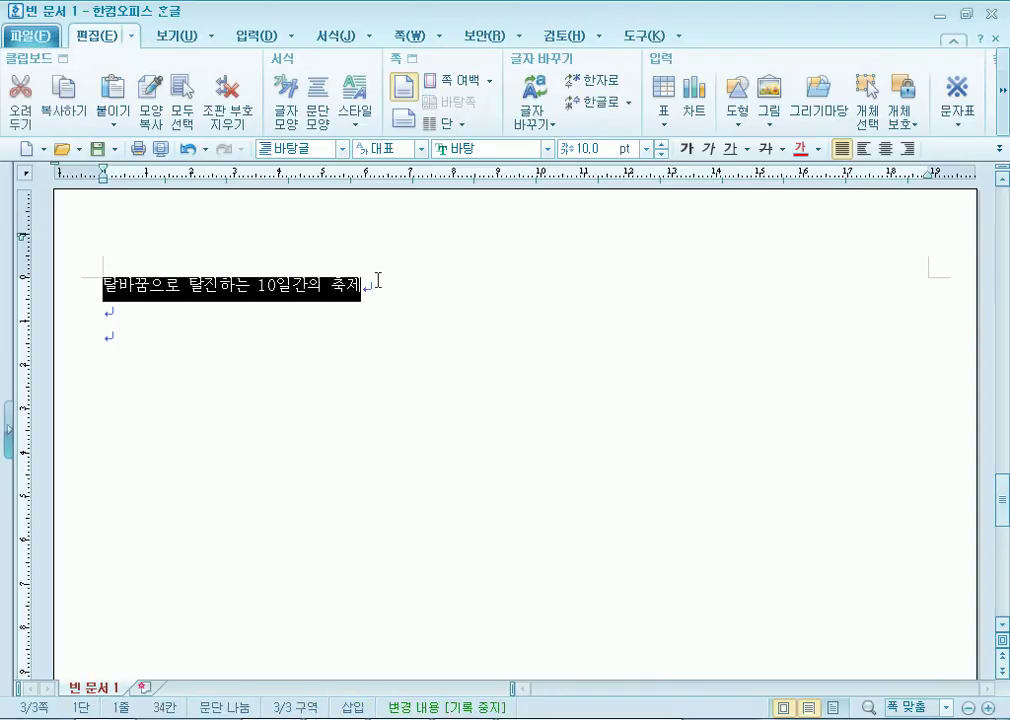
{"action": "scroll", "coordinate": [269, 375], "scroll_direction": "up", "scroll_amount": 3}
{"action": "left_click", "coordinate": [107, 447]}
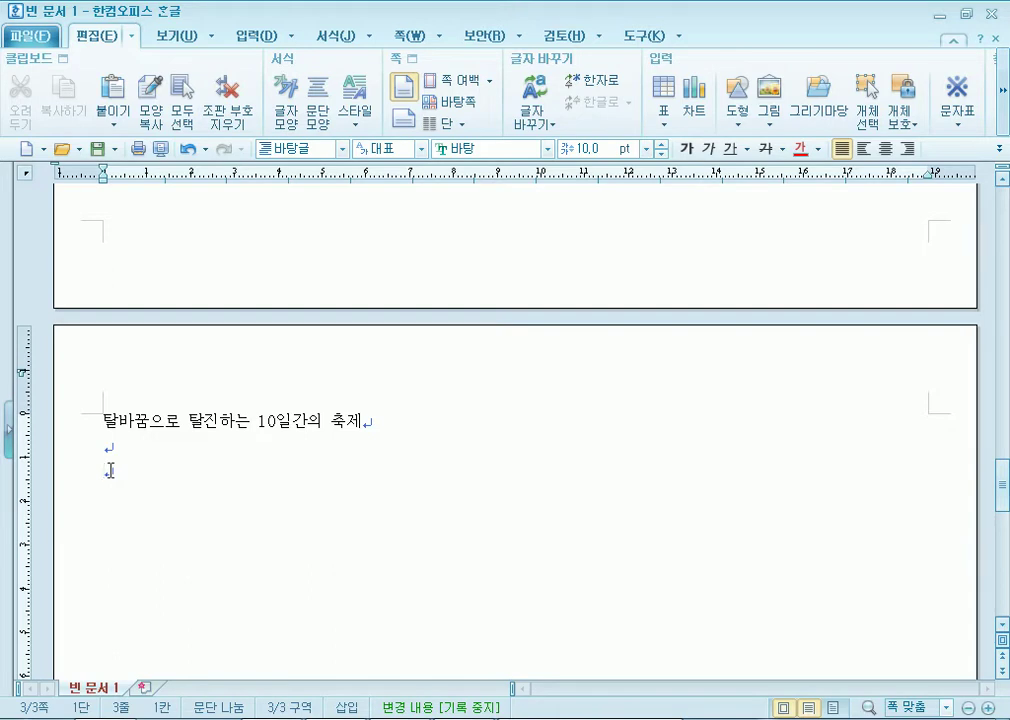
{"action": "left_click_drag", "start_coordinate": [104, 420], "coordinate": [379, 420]}
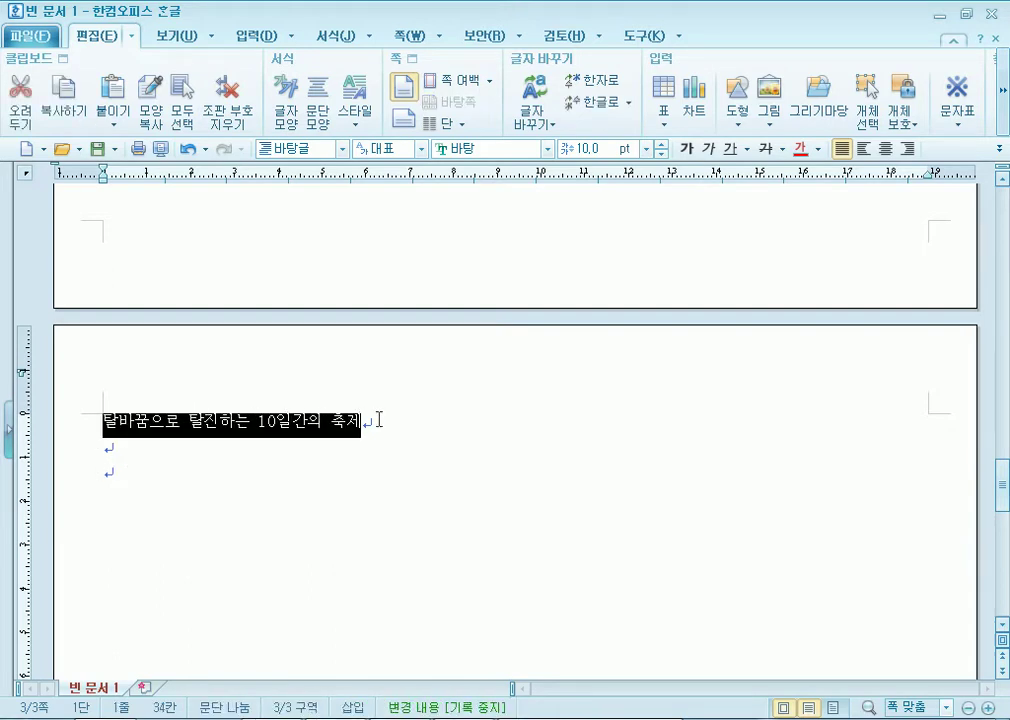
{"action": "left_click", "coordinate": [140, 485]}
{"action": "key", "text": "alt+Tab"}
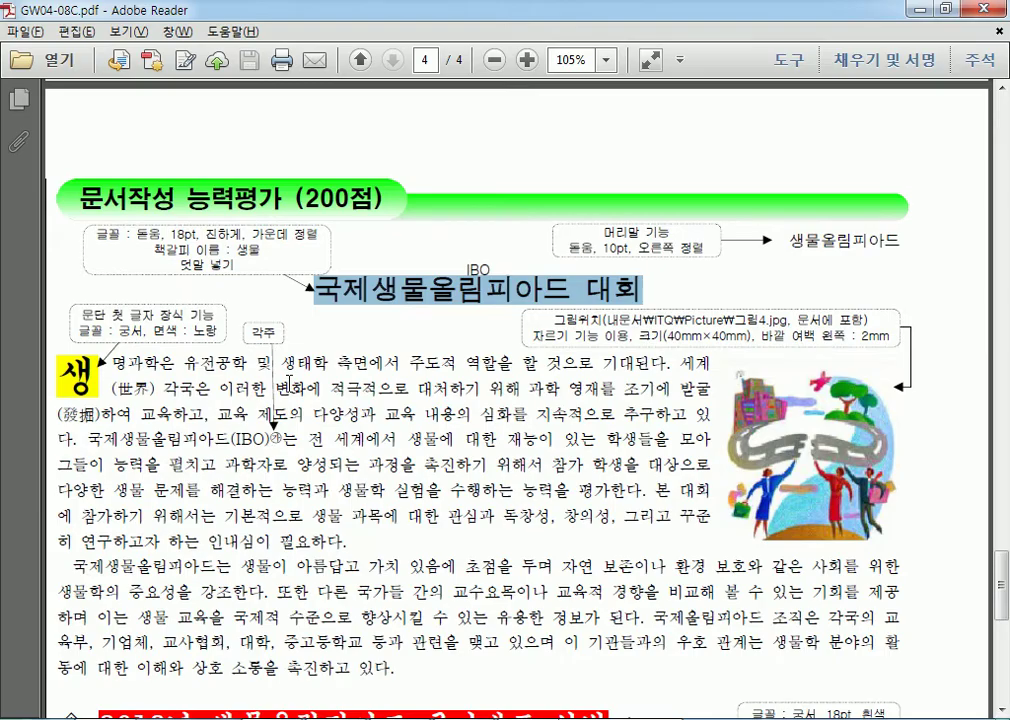
Review the PDF sample answer, checking page 4's title 국제생물올림피아드 대회 and body text.
{"action": "key", "text": "Home"}
{"action": "key", "text": "Page_Down"}
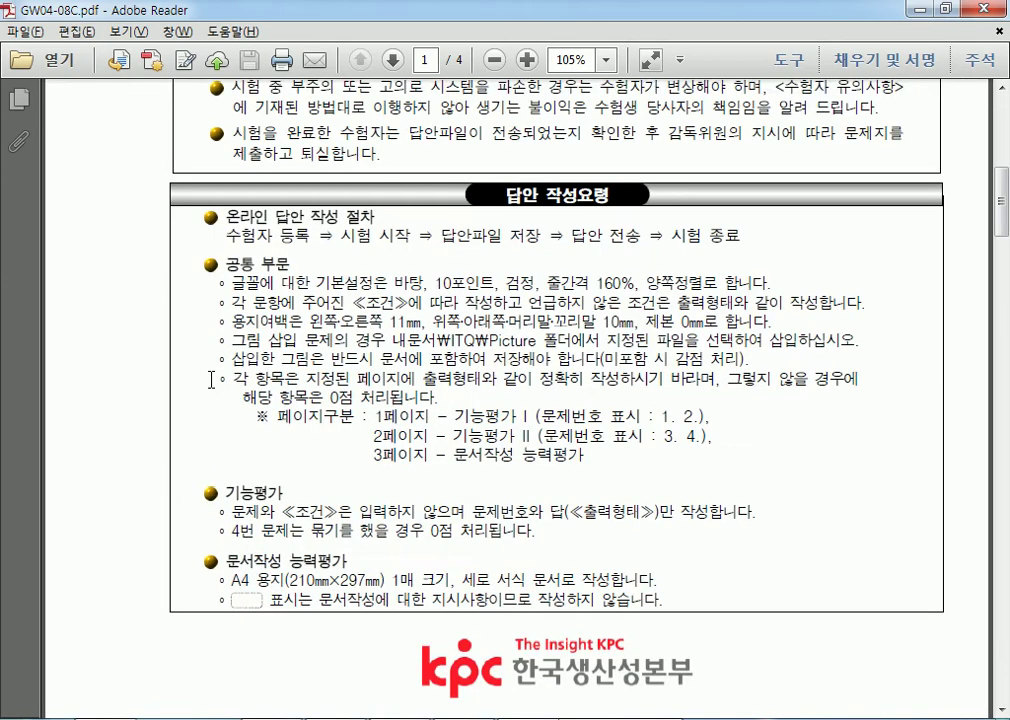
{"action": "key", "text": "Page_Down"}
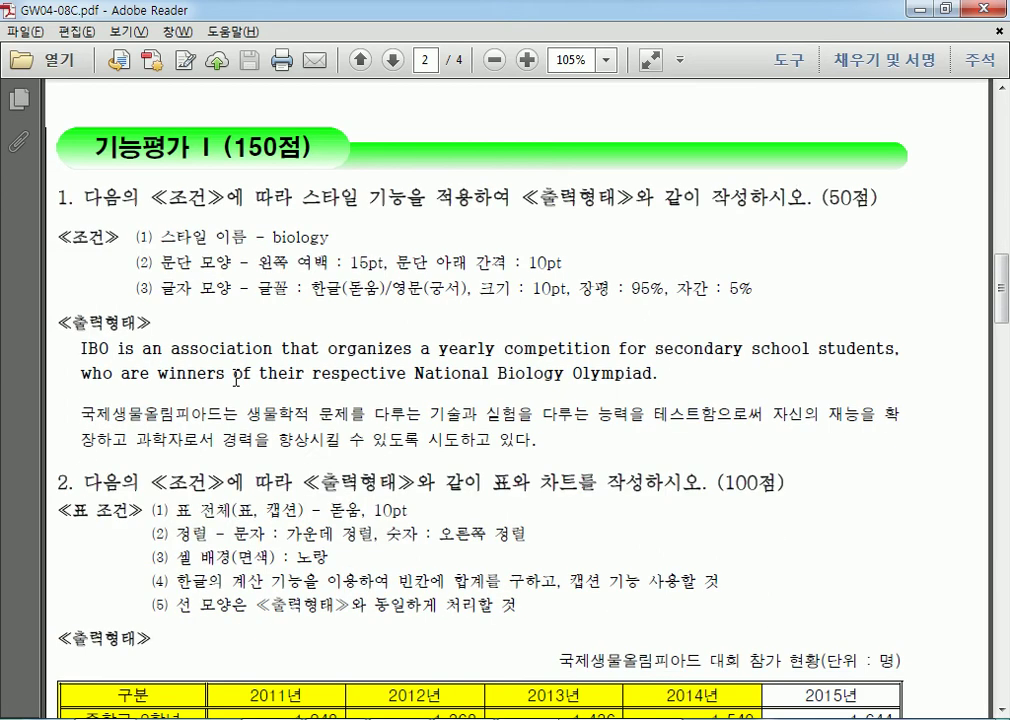
{"action": "key", "text": "End"}
{"action": "left_click_drag", "start_coordinate": [318, 284], "coordinate": [458, 633]}
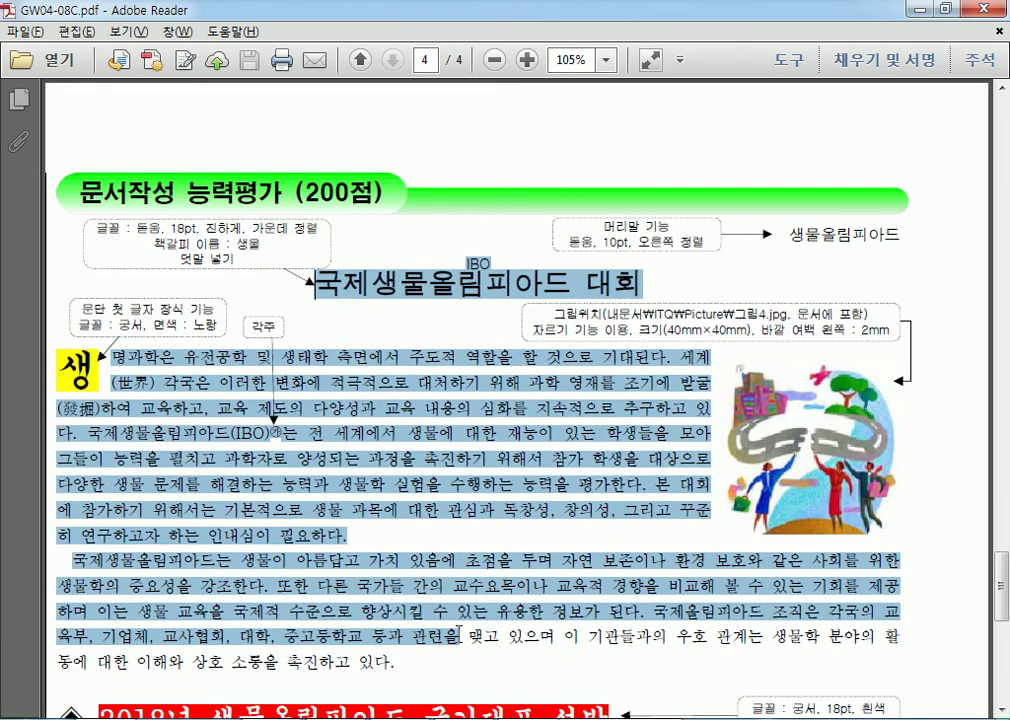
{"action": "scroll", "coordinate": [460, 630], "scroll_direction": "down", "scroll_amount": 10}
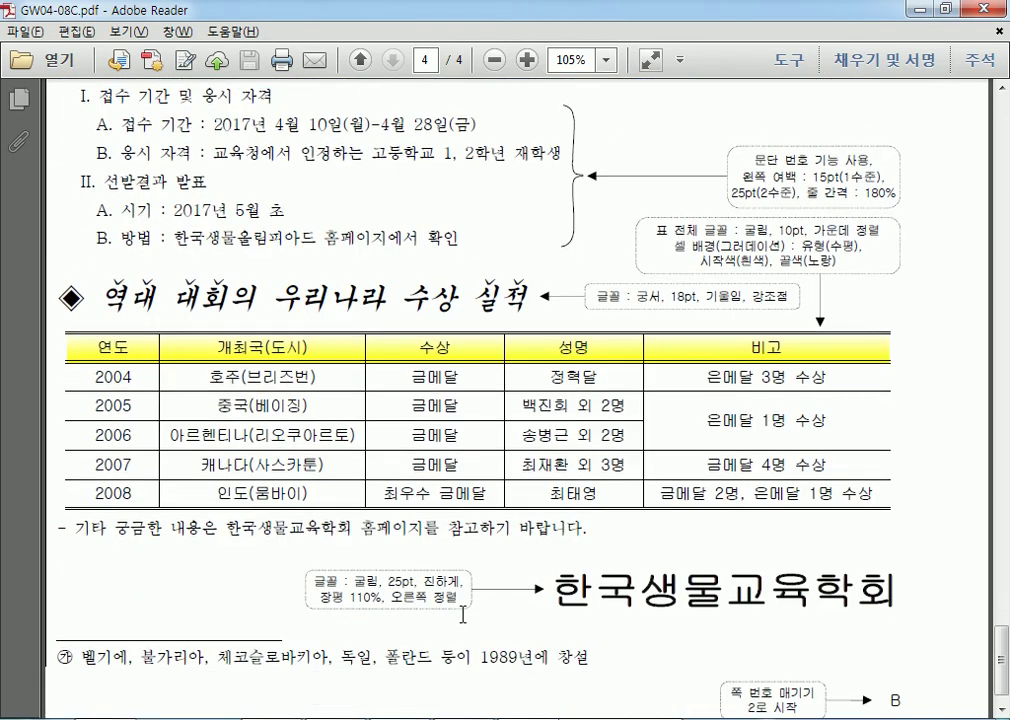
{"action": "scroll", "coordinate": [463, 614], "scroll_direction": "down", "scroll_amount": 1}
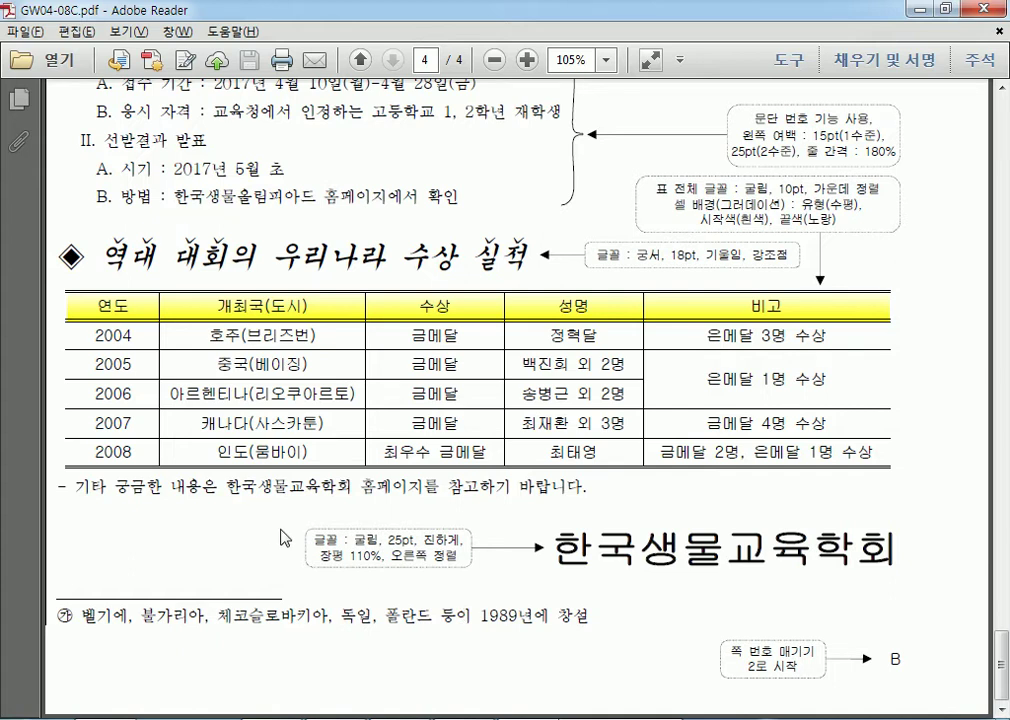
{"action": "scroll", "coordinate": [292, 531], "scroll_direction": "up", "scroll_amount": 10}
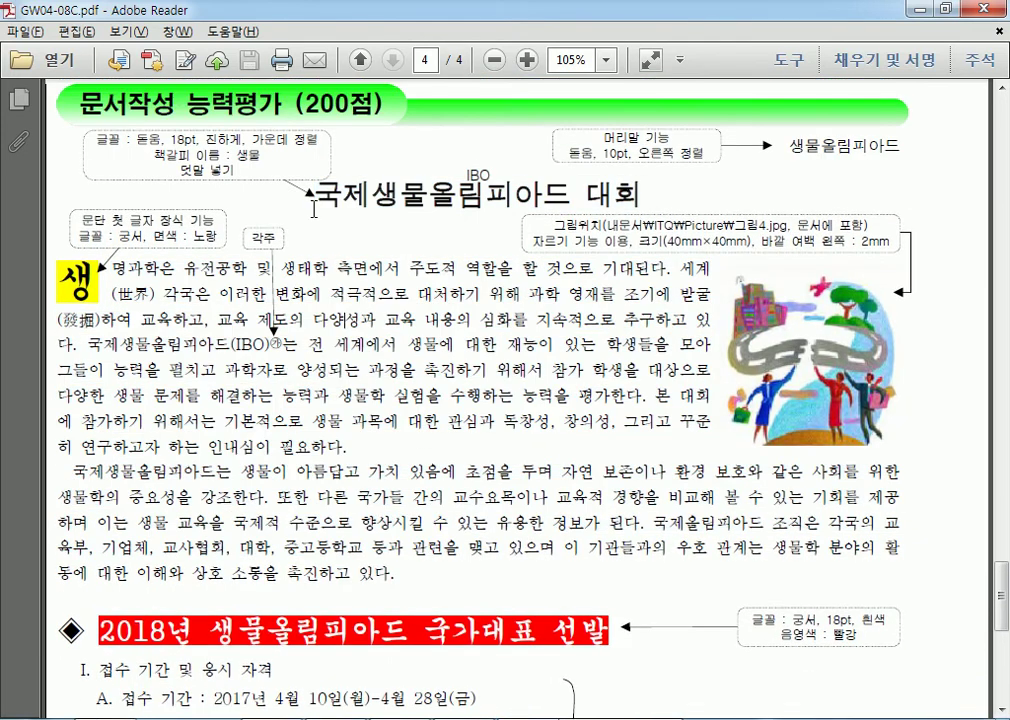
{"action": "left_click_drag", "start_coordinate": [314, 208], "coordinate": [640, 218]}
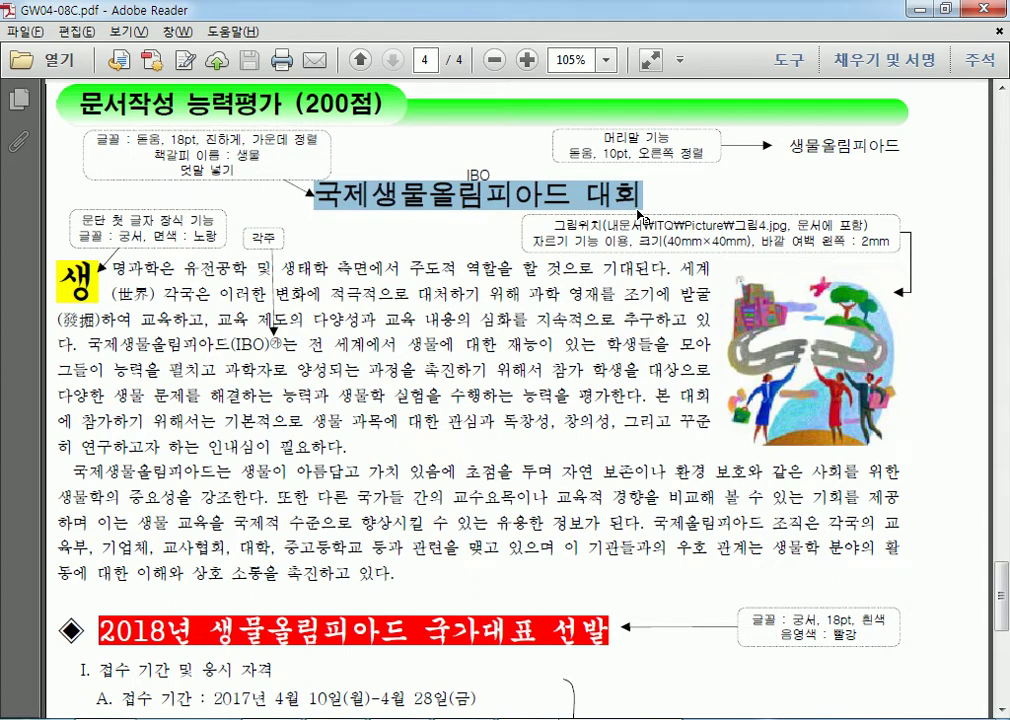
{"action": "left_click", "coordinate": [413, 384]}
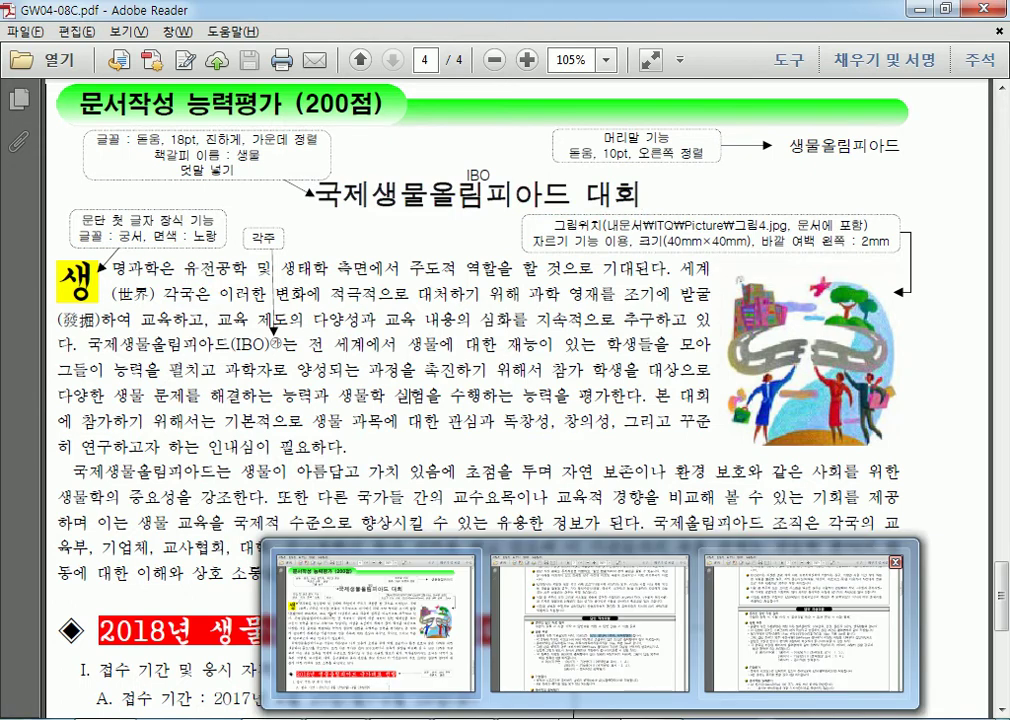
Close the Adobe Reader window from its taskbar icon's 창 닫기 option.
{"action": "right_click", "coordinate": [616, 718]}
{"action": "left_click", "coordinate": [600, 690]}
{"action": "right_click", "coordinate": [606, 718]}
{"action": "left_click", "coordinate": [592, 688]}
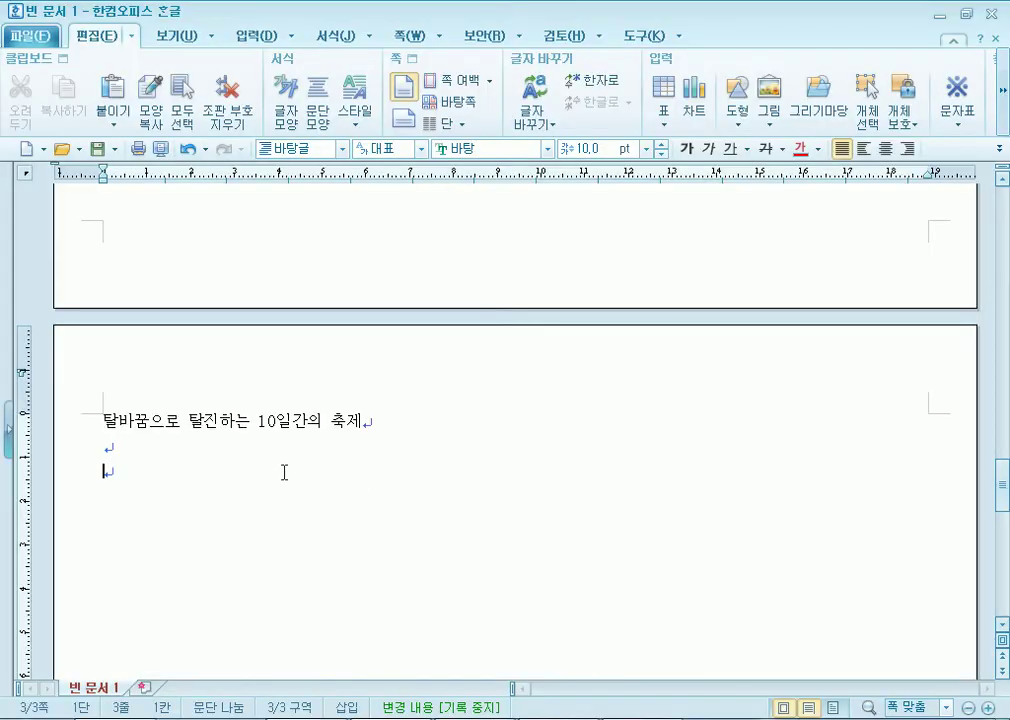
Browse the Hangul document between its first page and the end of page 3.
{"action": "key", "text": "ctrl+Page_Up"}
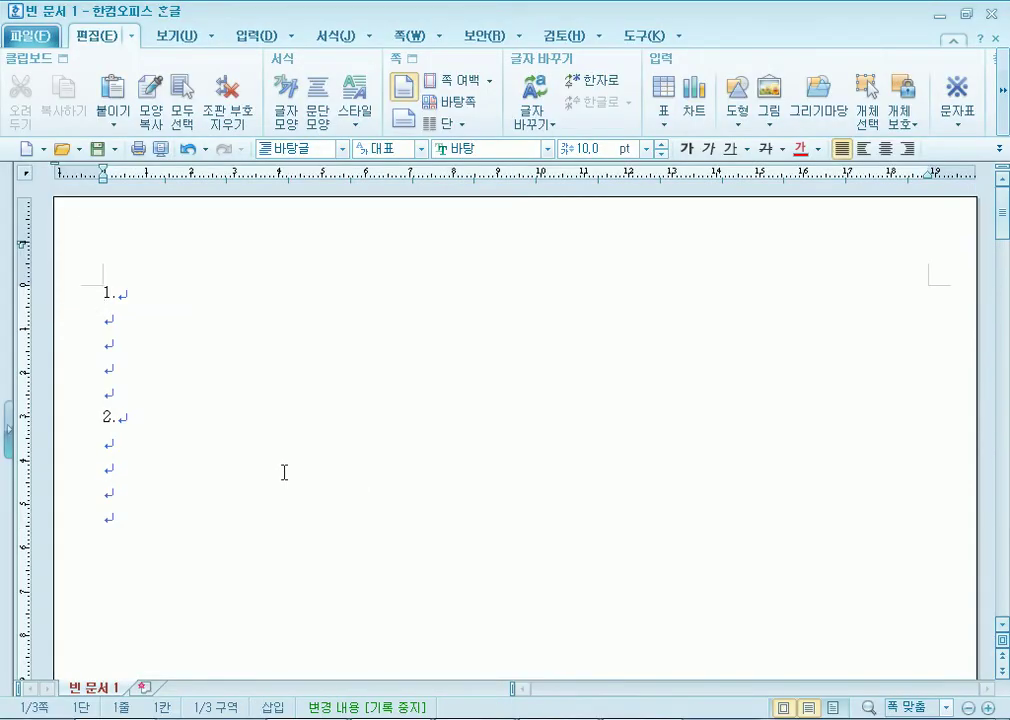
{"action": "key", "text": "ctrl+End"}
{"action": "key", "text": "ctrl+Page_Down"}
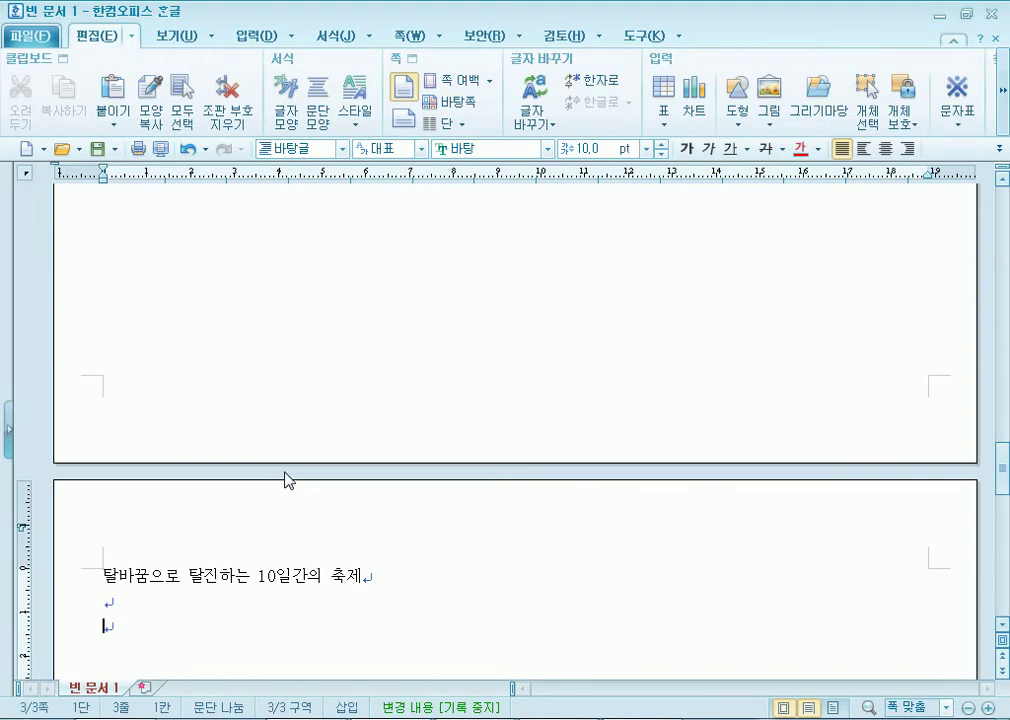
{"action": "scroll", "coordinate": [286, 490], "scroll_direction": "up", "scroll_amount": 15}
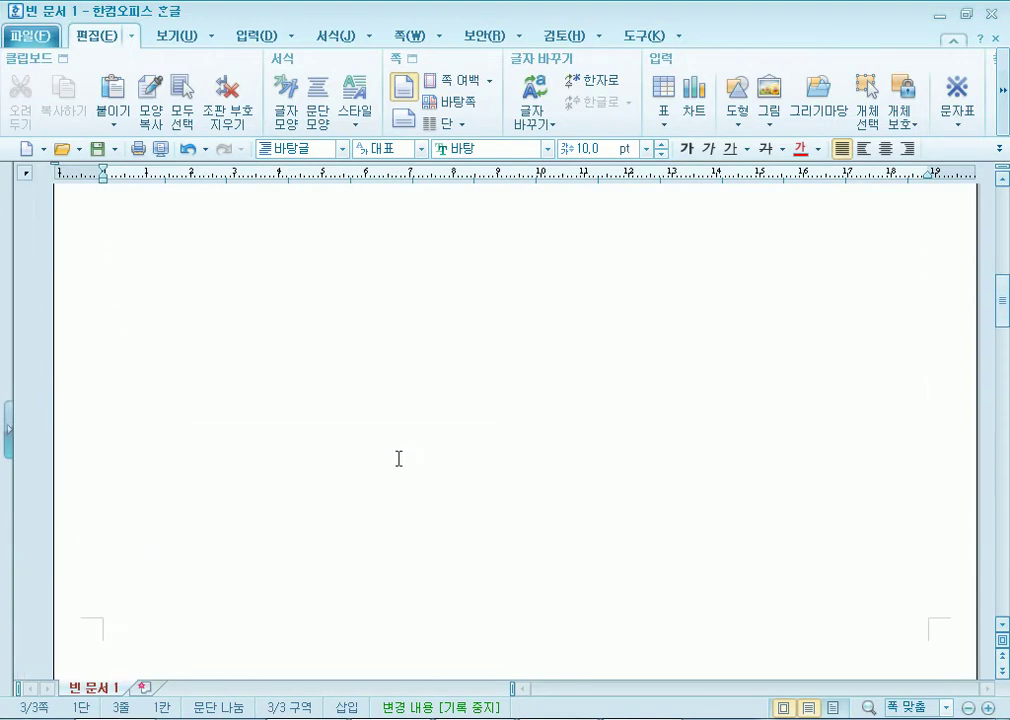
{"action": "scroll", "coordinate": [358, 404], "scroll_direction": "up", "scroll_amount": 3}
{"action": "scroll", "coordinate": [337, 420], "scroll_direction": "down", "scroll_amount": 8}
{"action": "scroll", "coordinate": [341, 436], "scroll_direction": "down", "scroll_amount": 10}
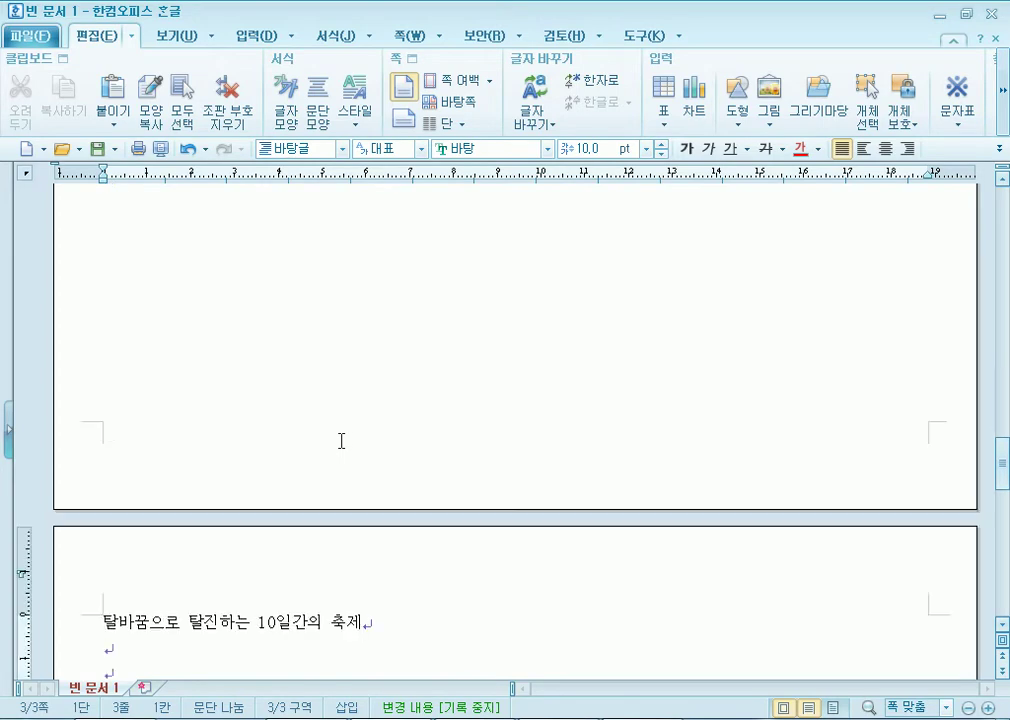
{"action": "key", "text": "Page_Up"}
{"action": "key", "text": "Page_Up"}
{"action": "key", "text": "Page_Up"}
{"action": "key", "text": "Page_Up"}
{"action": "key", "text": "Page_Up"}
{"action": "key", "text": "Page_Up"}
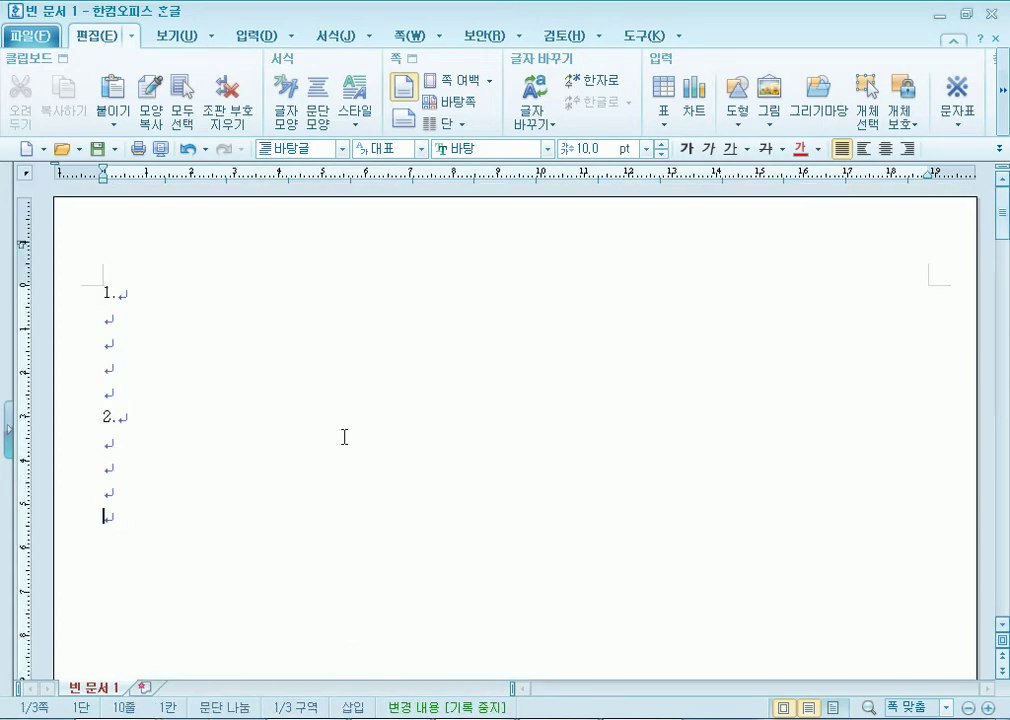
{"action": "key", "text": "ctrl+End"}
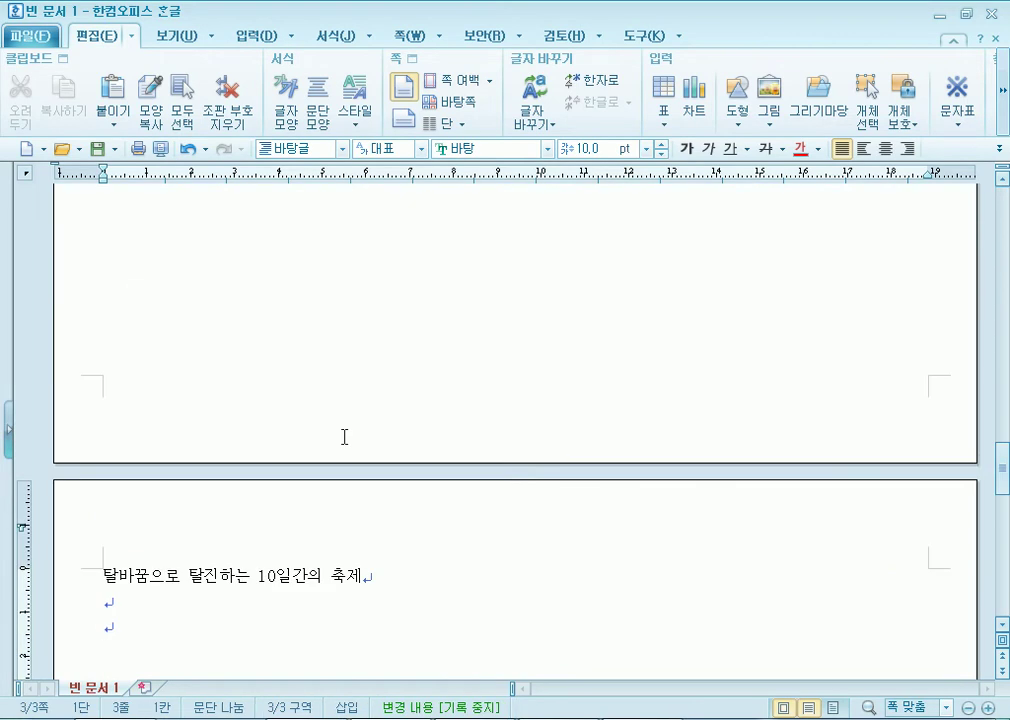
{"action": "key", "text": "ctrl+Home"}
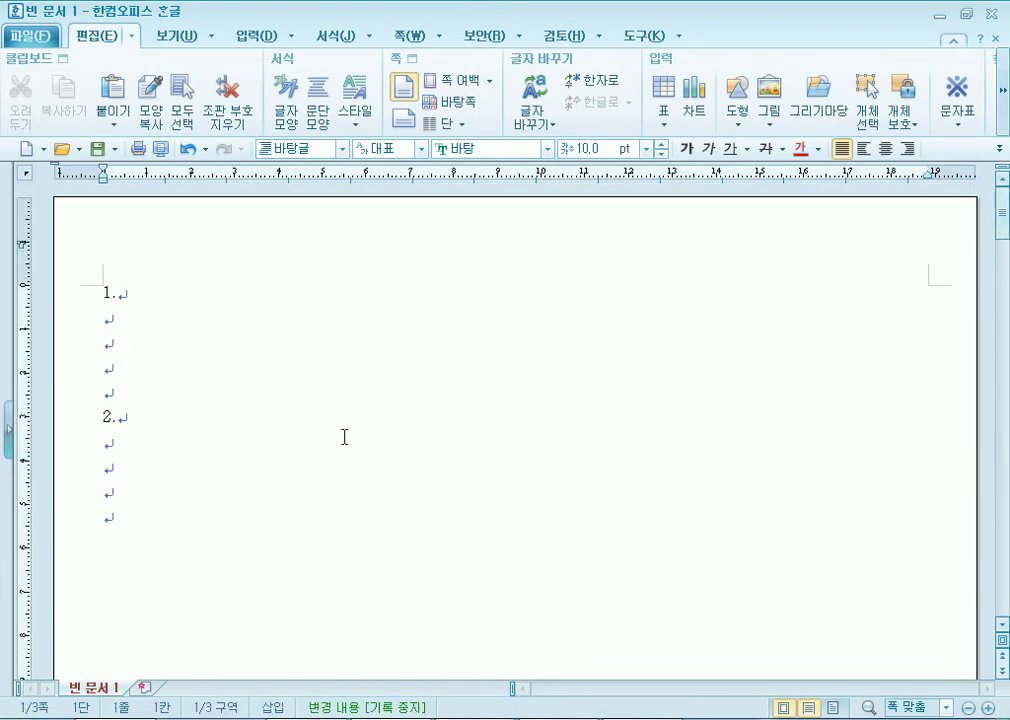
{"action": "key", "text": "ctrl+End"}
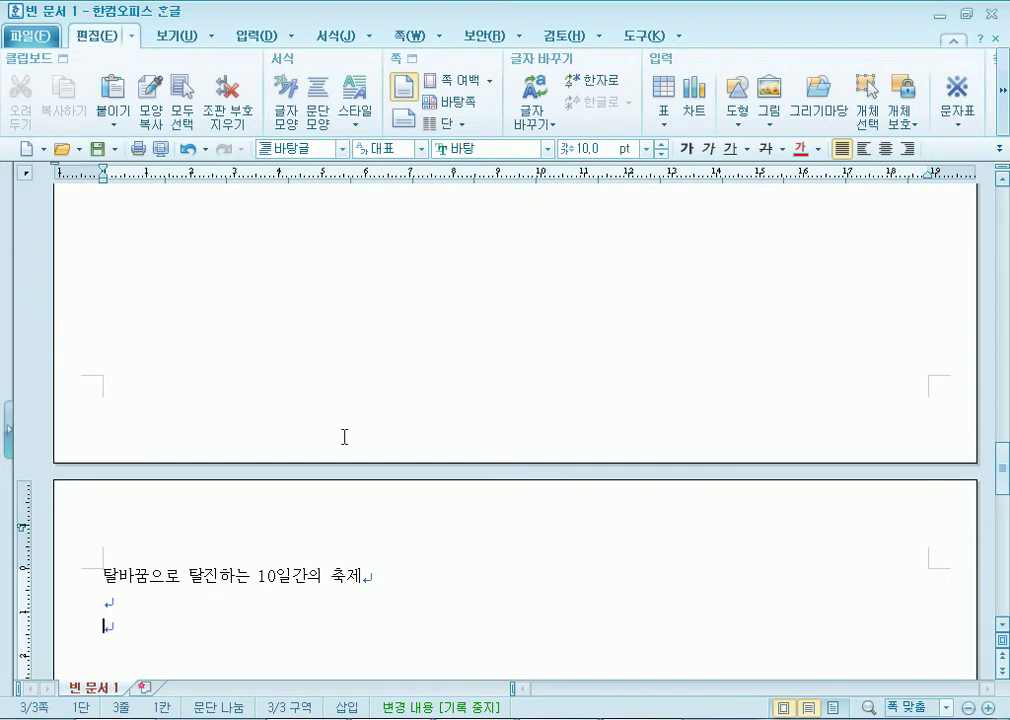
Check page 3's empty second line, then place the caret on the empty line below 1.
{"action": "key", "text": "Up"}
{"action": "key", "text": "Up"}
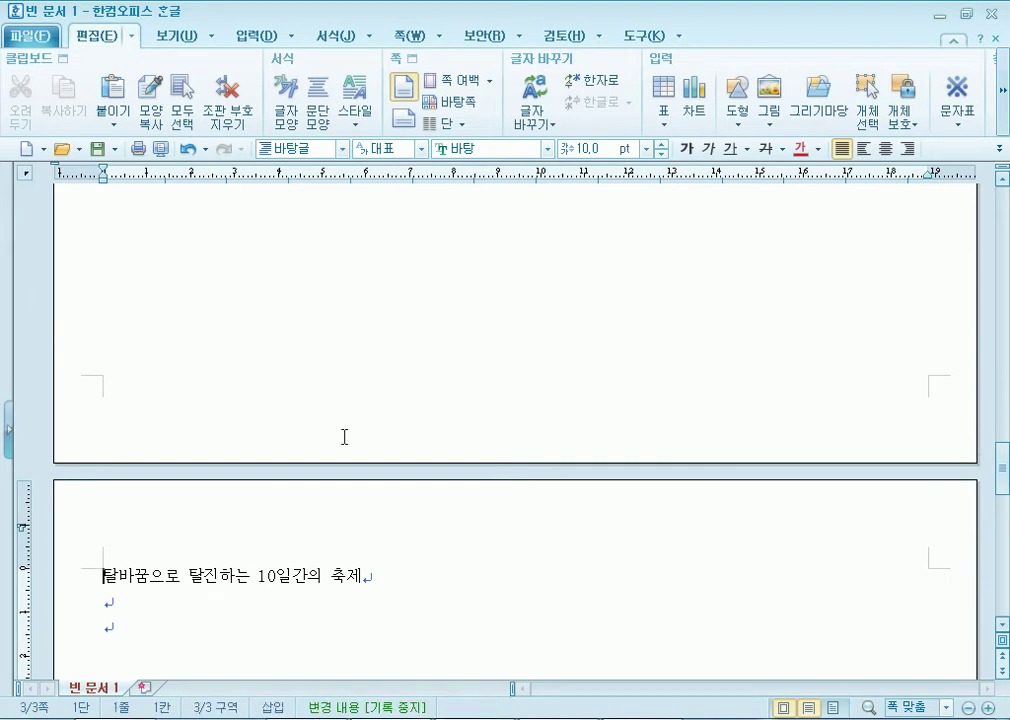
{"action": "key", "text": "Down"}
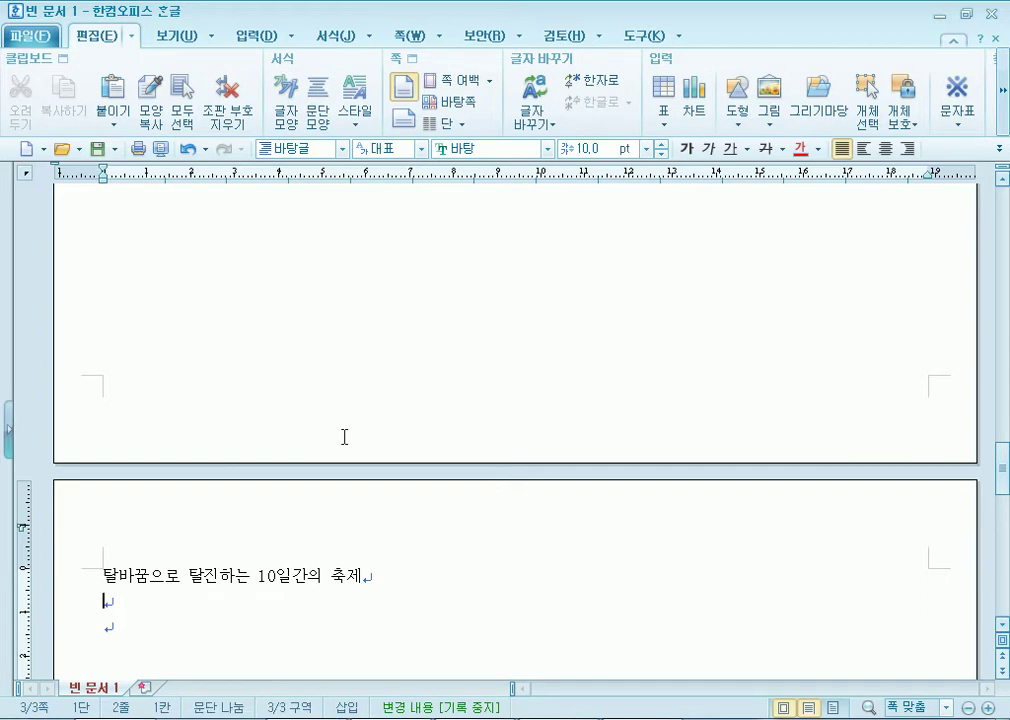
{"action": "key", "text": "ctrl+Page_Up"}
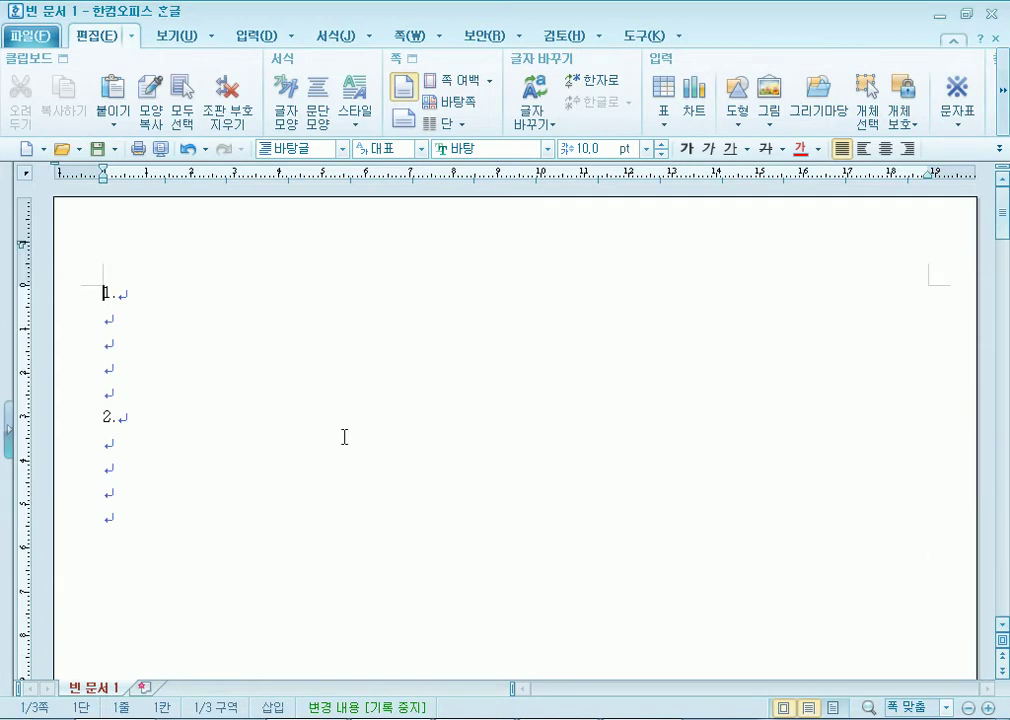
{"action": "left_click", "coordinate": [126, 325]}
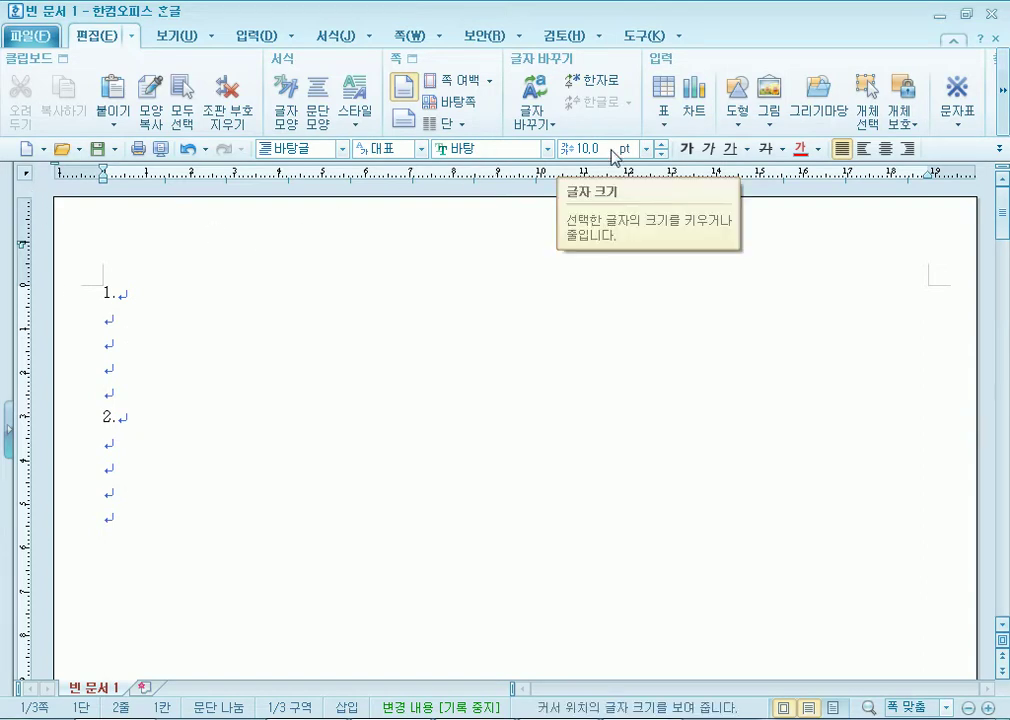
{"action": "left_click", "coordinate": [999, 150]}
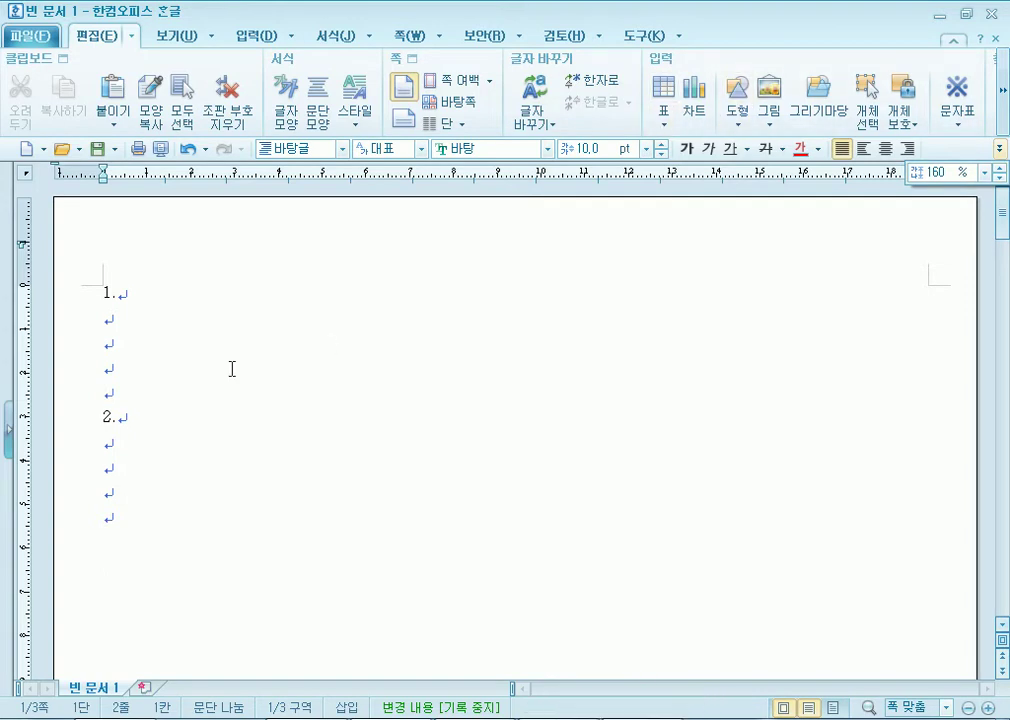
{"action": "left_click", "coordinate": [172, 41]}
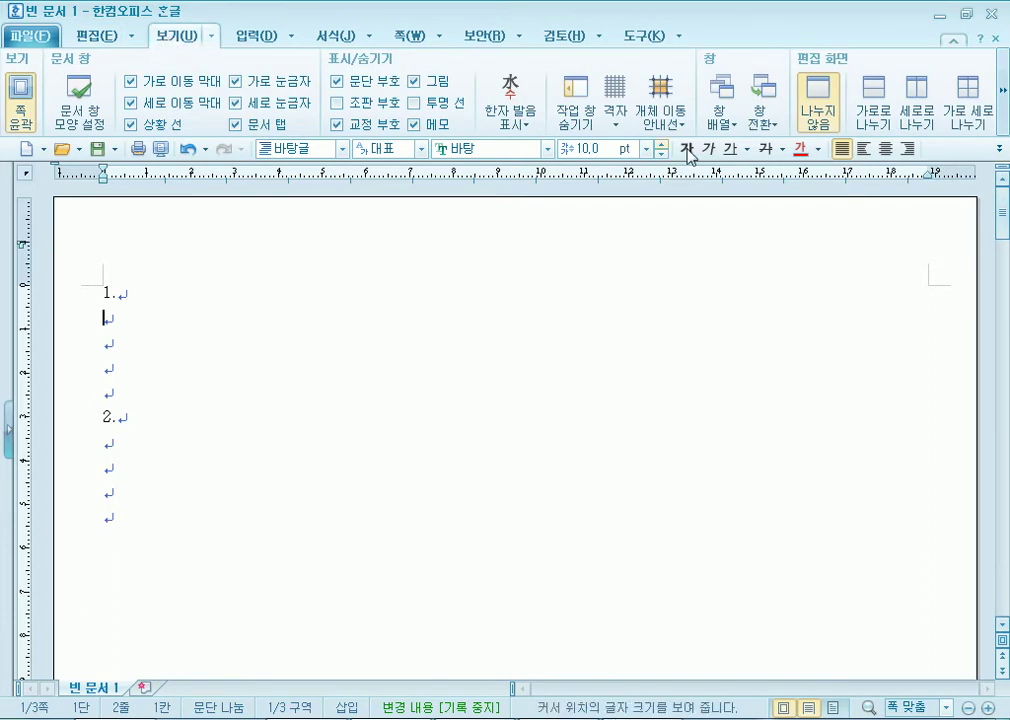
{"action": "left_click", "coordinate": [1005, 120]}
{"action": "left_click", "coordinate": [1005, 120]}
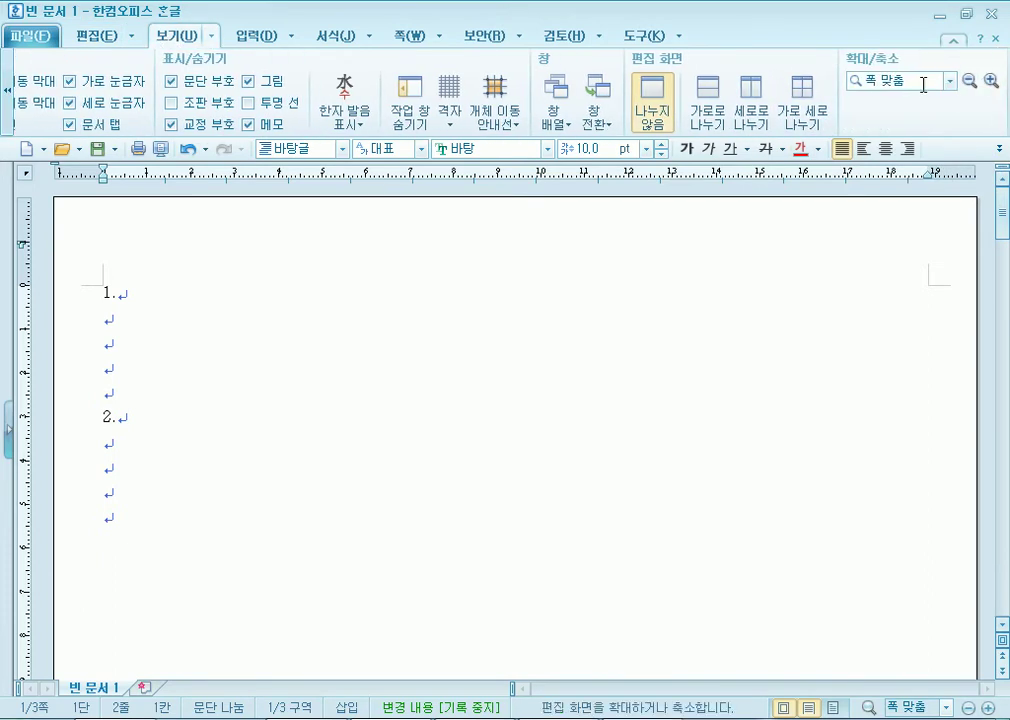
{"action": "left_click", "coordinate": [949, 80]}
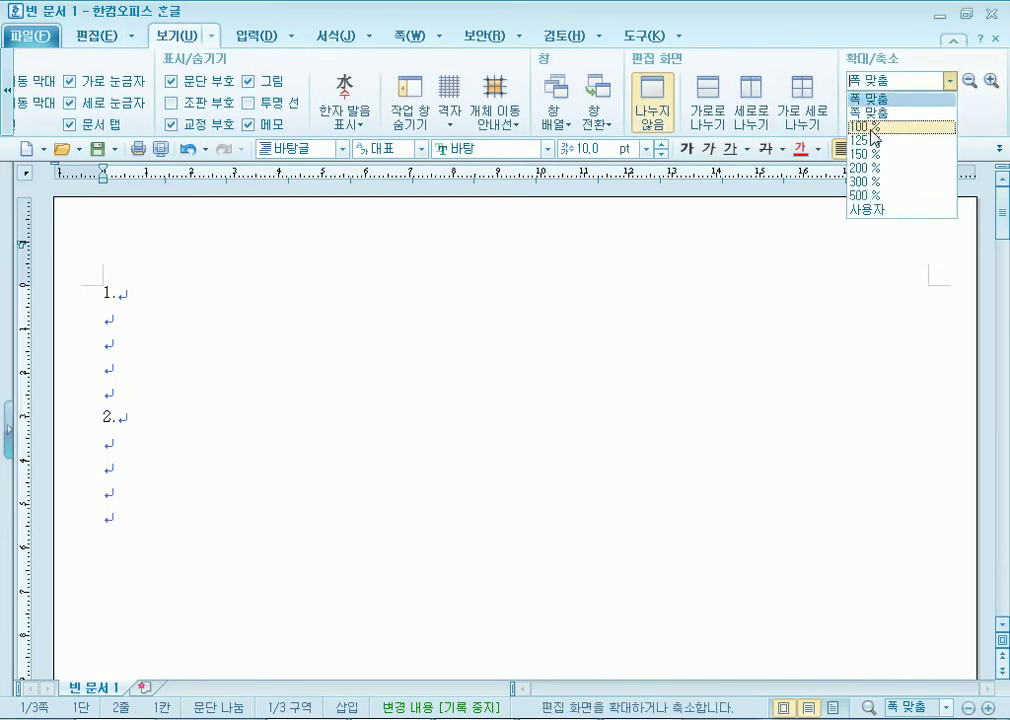
{"action": "left_click", "coordinate": [866, 127]}
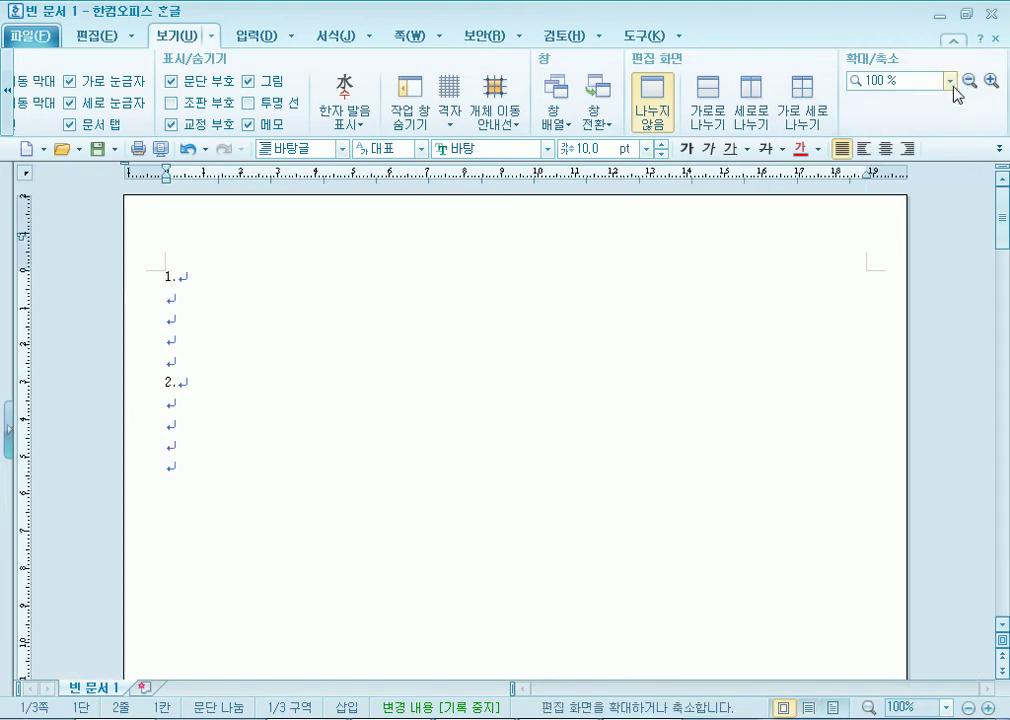
{"action": "left_click", "coordinate": [949, 80]}
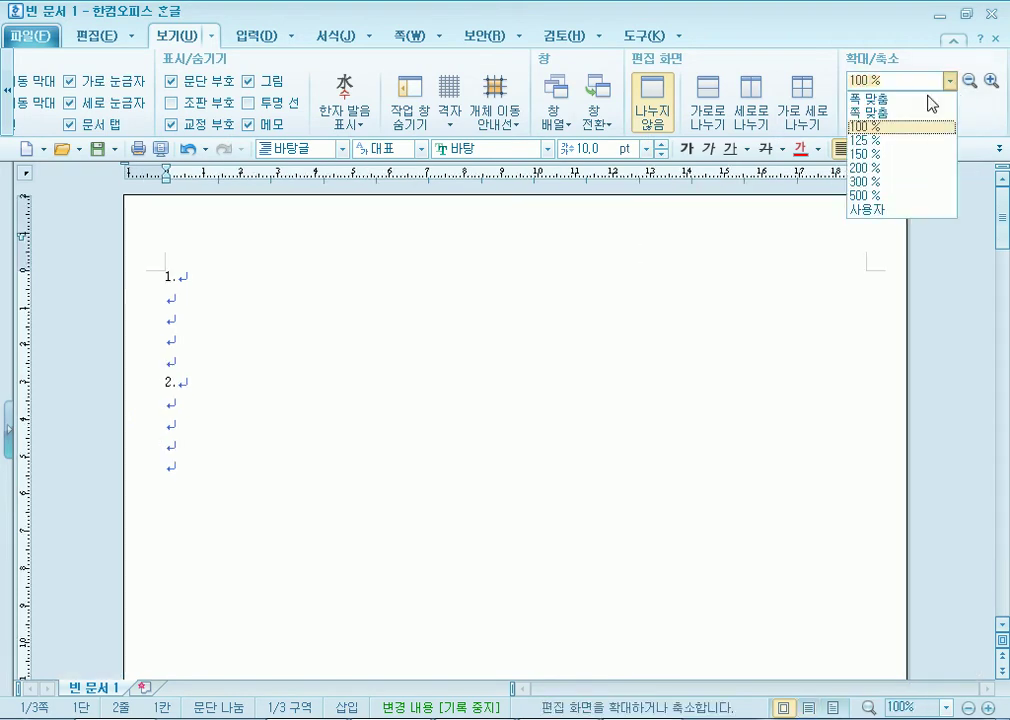
{"action": "left_click", "coordinate": [880, 169]}
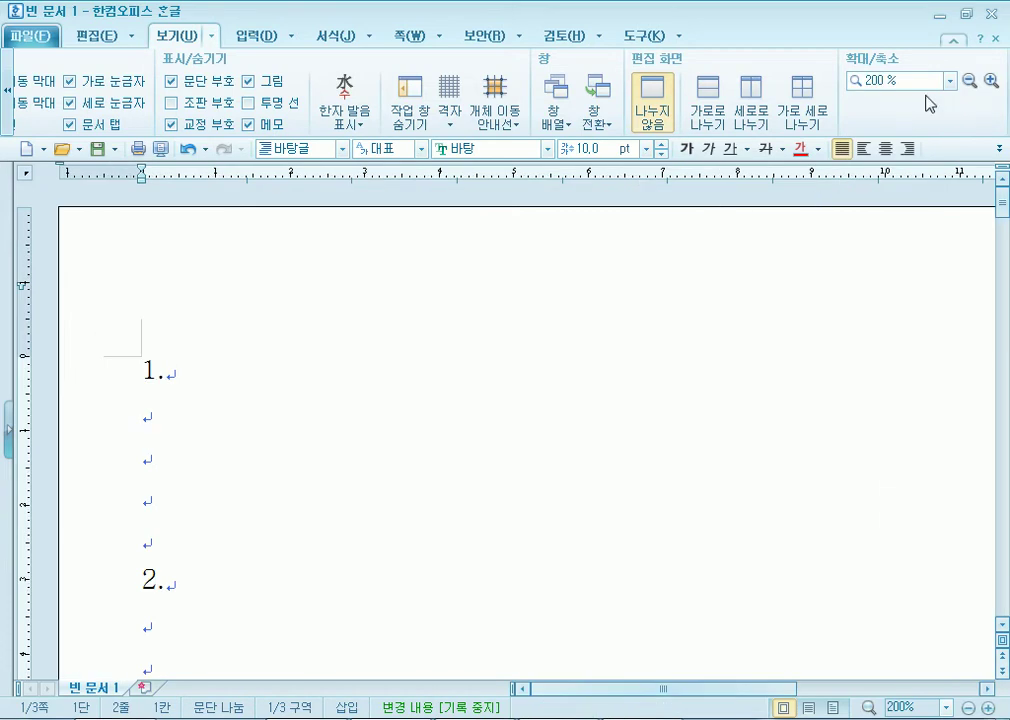
{"action": "left_click", "coordinate": [951, 80]}
{"action": "left_click", "coordinate": [880, 182]}
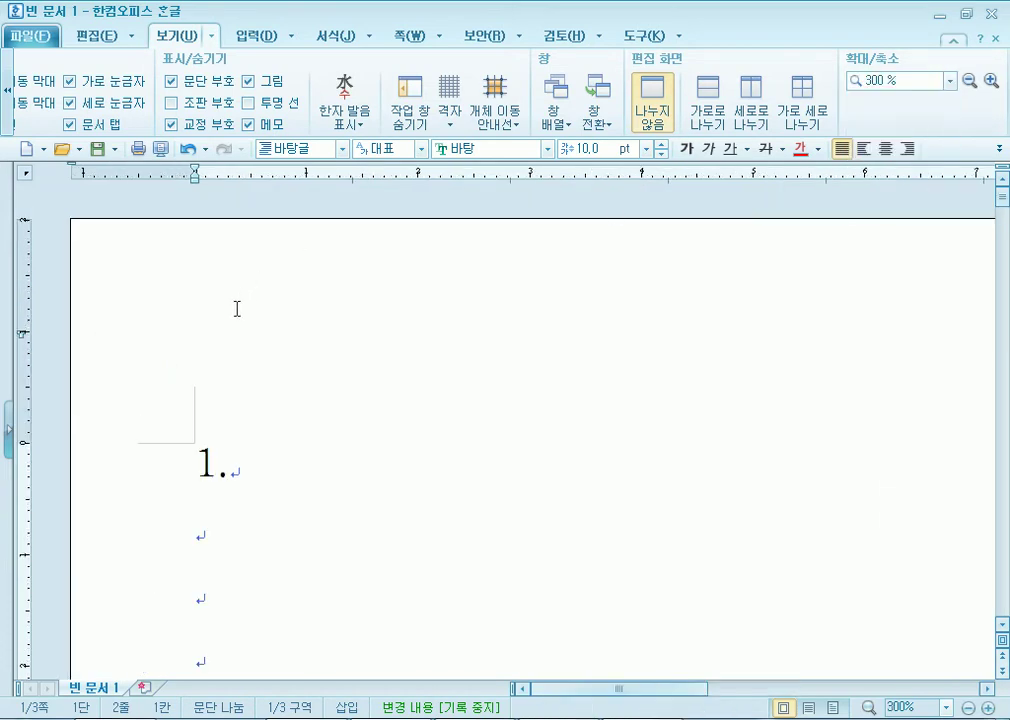
{"action": "left_click_drag", "start_coordinate": [580, 690], "coordinate": [445, 688]}
{"action": "left_click", "coordinate": [951, 80]}
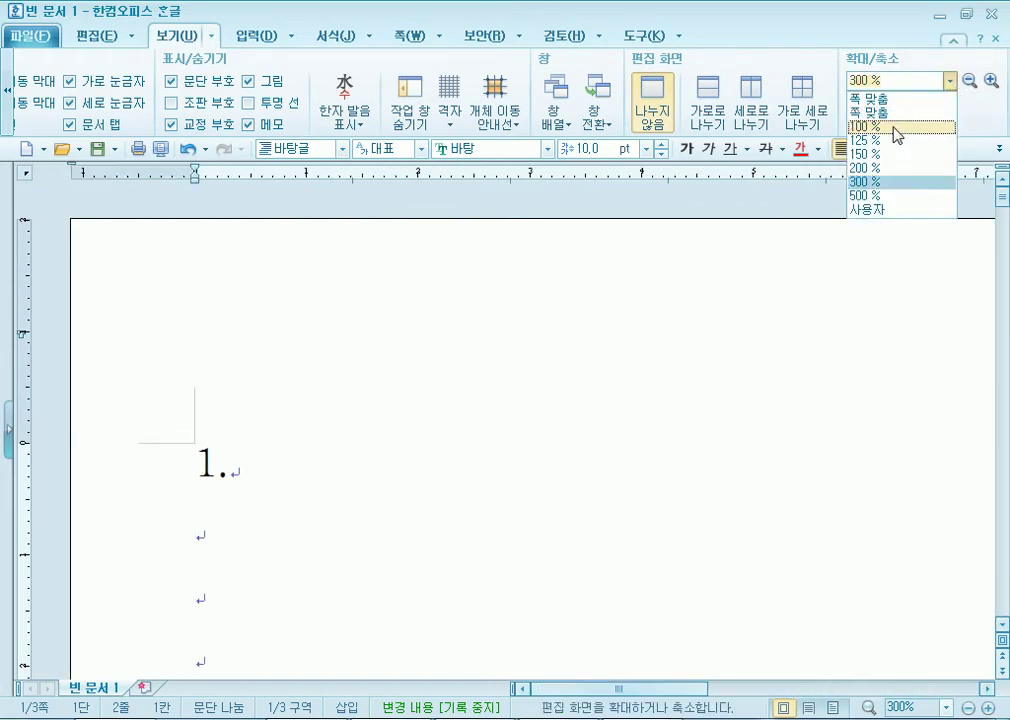
{"action": "left_click", "coordinate": [886, 146]}
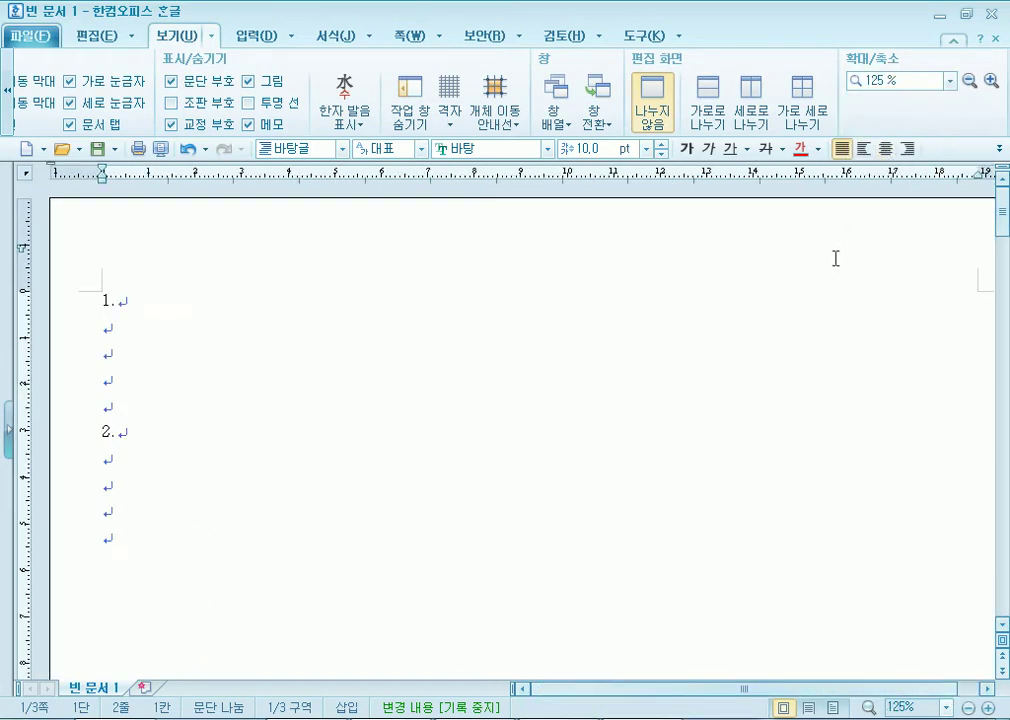
{"action": "left_click", "coordinate": [950, 80]}
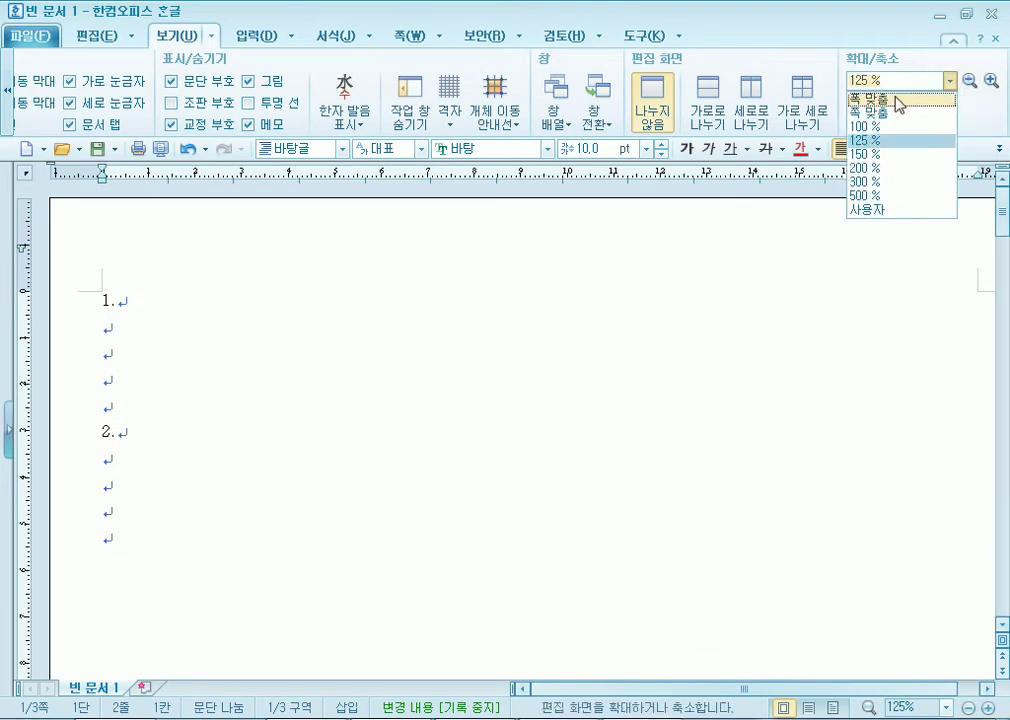
{"action": "left_click", "coordinate": [868, 98]}
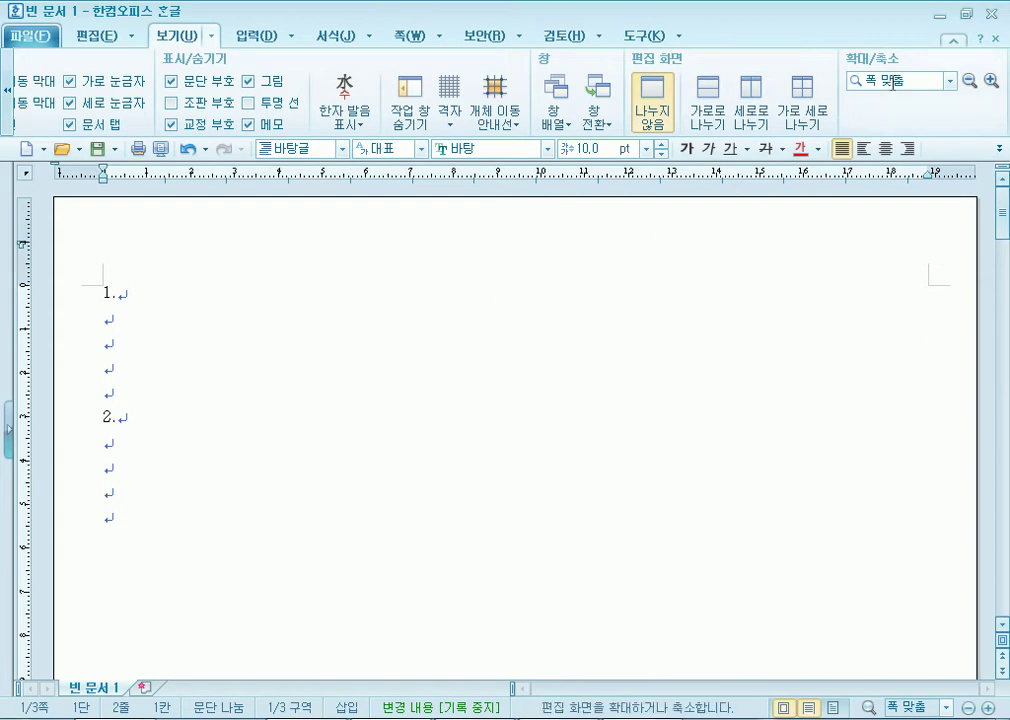
Briefly toggle the page outline view, then uncheck 문단 부호 to hide paragraph marks.
{"action": "left_click", "coordinate": [7, 88]}
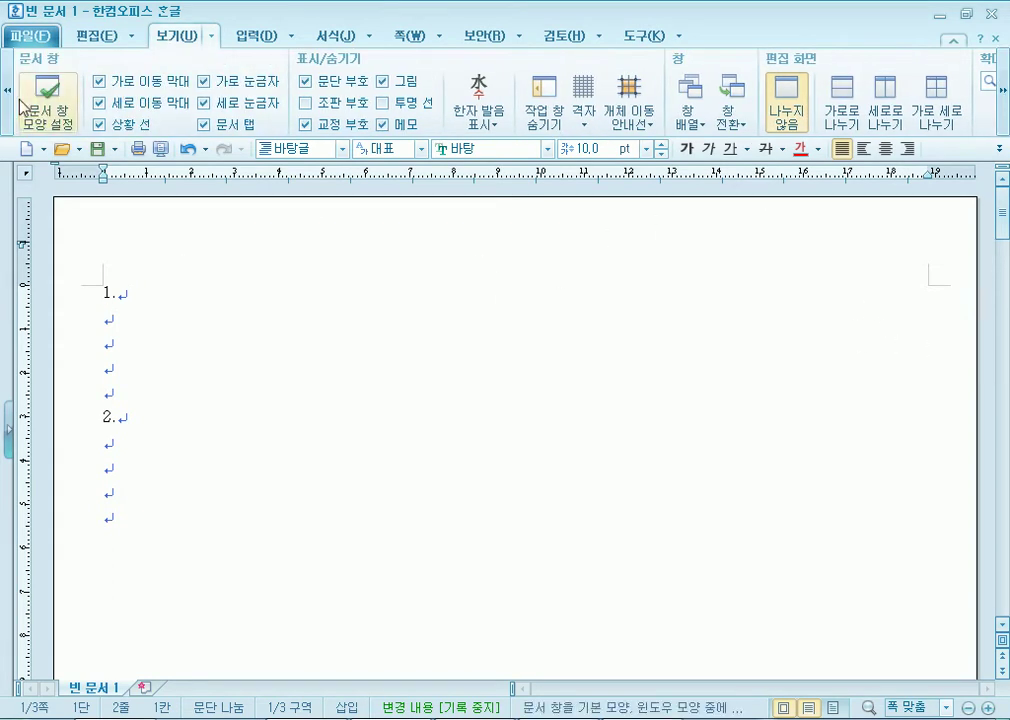
{"action": "left_click", "coordinate": [8, 90]}
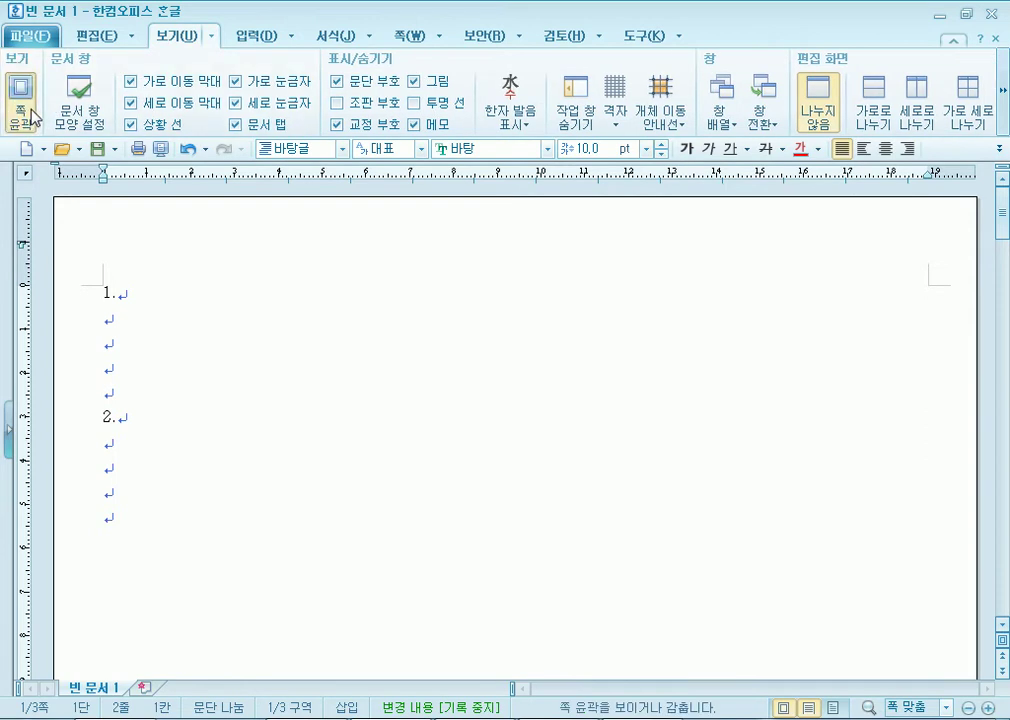
{"action": "left_click", "coordinate": [22, 106]}
{"action": "left_click", "coordinate": [28, 114]}
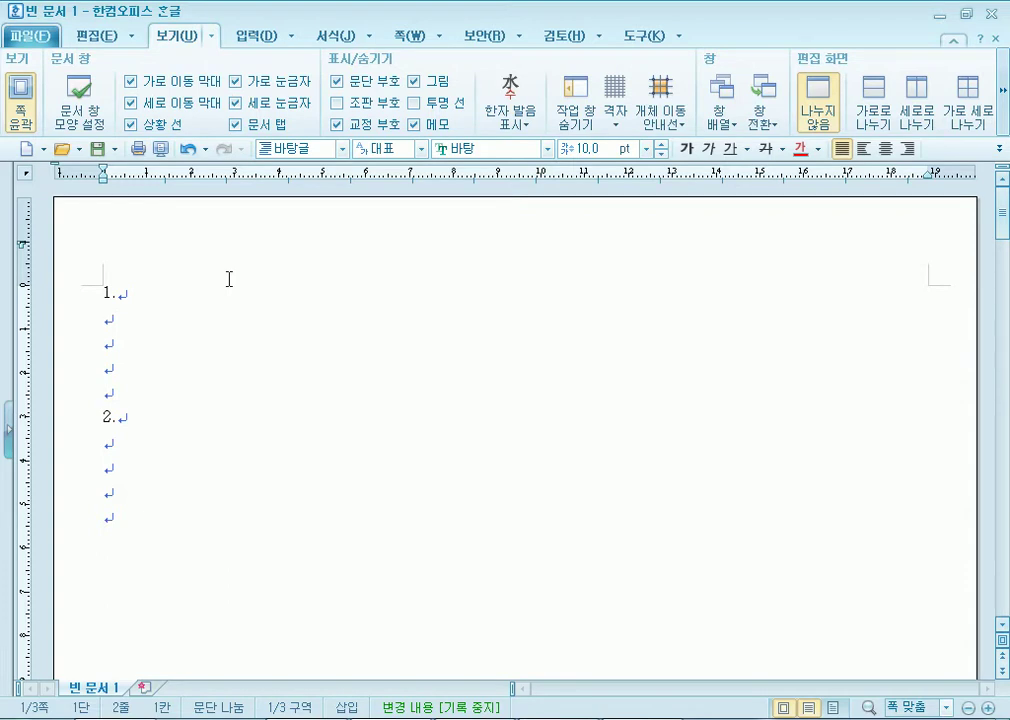
{"action": "left_click", "coordinate": [83, 386]}
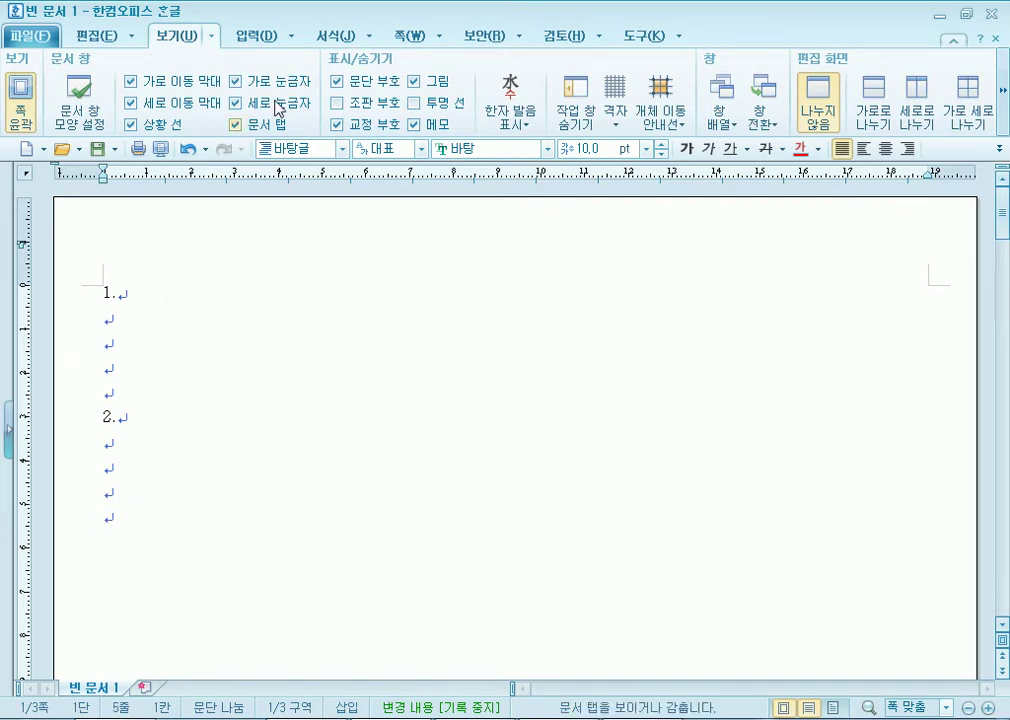
{"action": "left_click", "coordinate": [337, 103]}
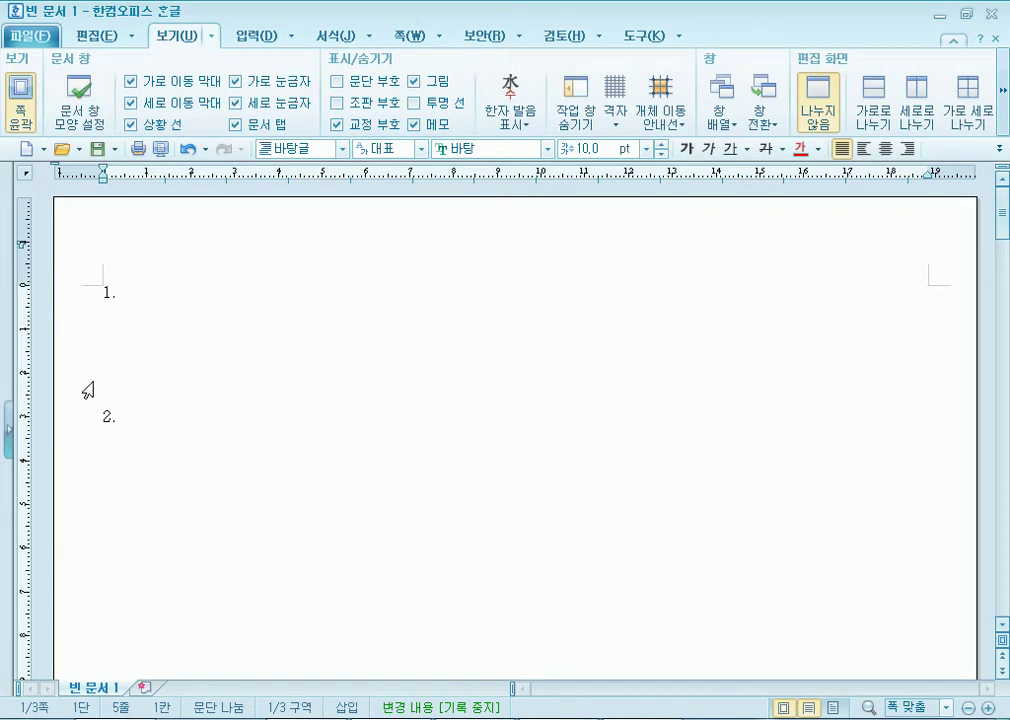
Show paragraph marks again and add blank paragraphs at the end of page 3, removing one.
{"action": "left_click", "coordinate": [337, 81]}
{"action": "key", "text": "ctrl+End"}
{"action": "scroll", "coordinate": [185, 374], "scroll_direction": "down", "scroll_amount": 3}
{"action": "key", "text": "Return"}
{"action": "key", "text": "Return"}
{"action": "key", "text": "Return"}
{"action": "key", "text": "Return"}
{"action": "key", "text": "Return"}
{"action": "key", "text": "Return"}
{"action": "key", "text": "Return"}
{"action": "key", "text": "Return"}
{"action": "key", "text": "Return"}
{"action": "key", "text": "Return"}
{"action": "key", "text": "Return"}
{"action": "key", "text": "Return"}
{"action": "key", "text": "Return"}
{"action": "key", "text": "Return"}
{"action": "key", "text": "Return"}
{"action": "key", "text": "Return"}
{"action": "key", "text": "Return"}
{"action": "key", "text": "Return"}
{"action": "key", "text": "Return"}
{"action": "key", "text": "Return"}
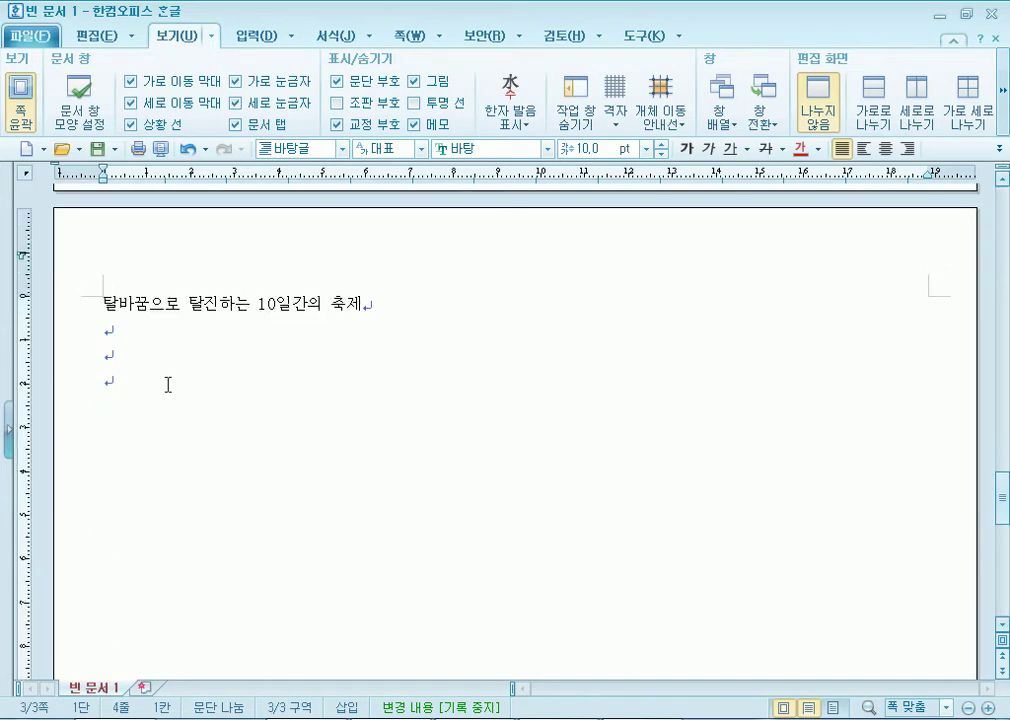
{"action": "key", "text": "Return"}
{"action": "key", "text": "Return"}
{"action": "key", "text": "Return"}
{"action": "key", "text": "Return"}
{"action": "key", "text": "Return"}
{"action": "key", "text": "Return"}
{"action": "key", "text": "Return"}
{"action": "key", "text": "Return"}
{"action": "key", "text": "Return"}
{"action": "key", "text": "Return"}
{"action": "key", "text": "Return"}
{"action": "key", "text": "Return"}
{"action": "key", "text": "Return"}
{"action": "key", "text": "Return"}
{"action": "key", "text": "Return"}
{"action": "key", "text": "Return"}
{"action": "key", "text": "Return"}
{"action": "key", "text": "Return"}
{"action": "key", "text": "Return"}
{"action": "key", "text": "Return"}
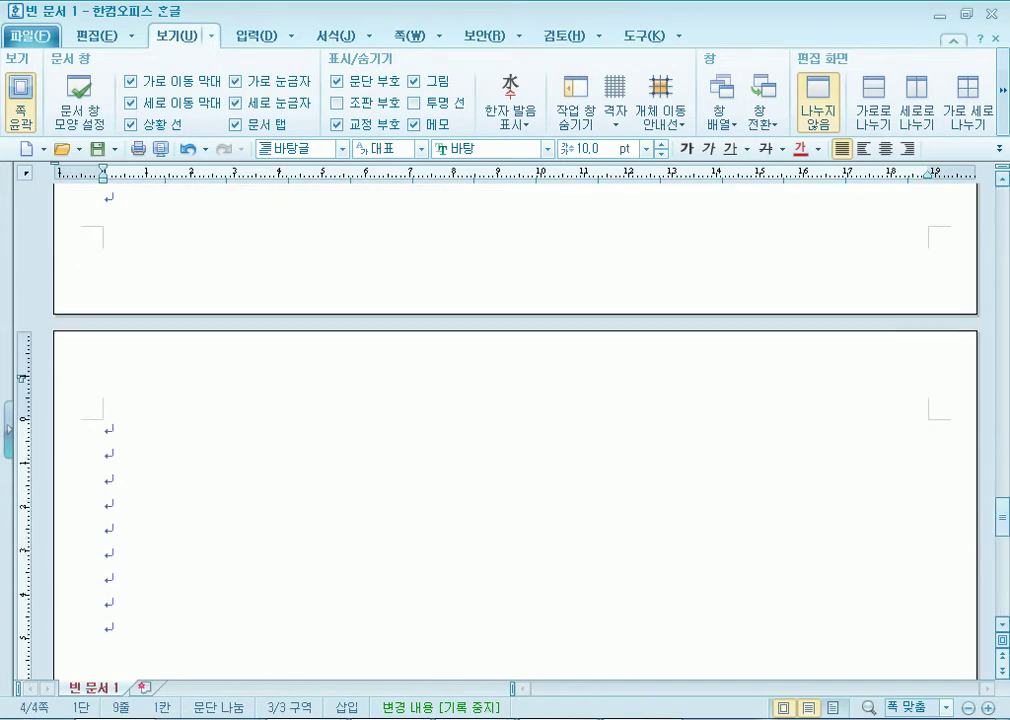
{"action": "scroll", "coordinate": [169, 363], "scroll_direction": "up", "scroll_amount": 2}
{"action": "left_click", "coordinate": [134, 260]}
{"action": "key", "text": "BackSpace"}
{"action": "scroll", "coordinate": [207, 218], "scroll_direction": "up", "scroll_amount": 3}
Hide paragraph marks to inspect page 3's festival heading layout, then show them again.
{"action": "left_click", "coordinate": [337, 81]}
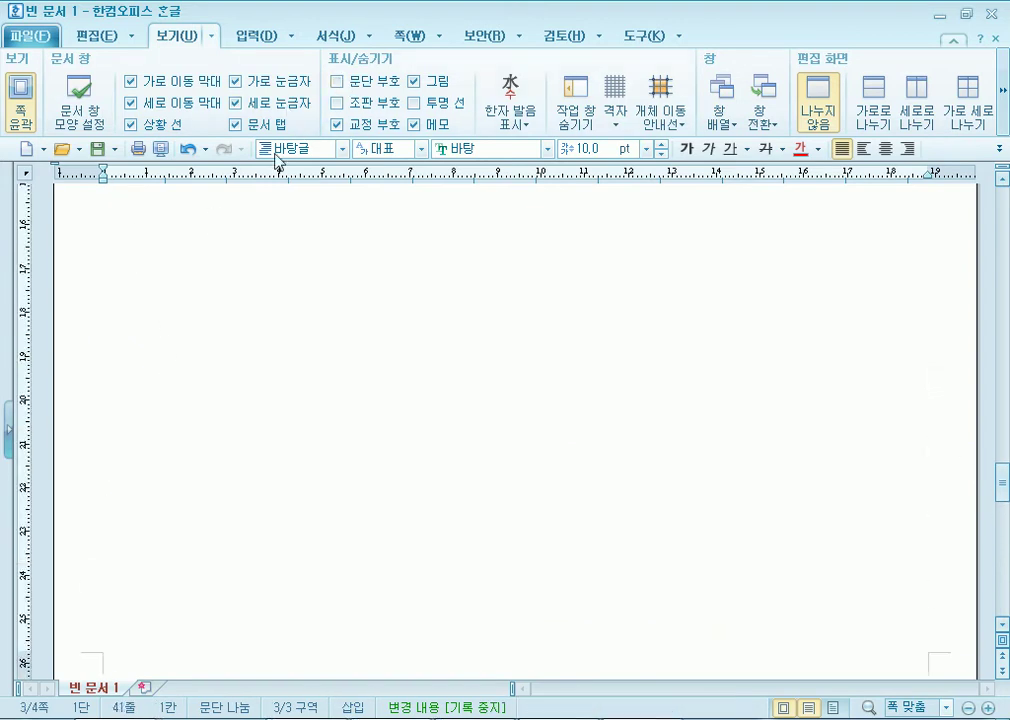
{"action": "scroll", "coordinate": [197, 461], "scroll_direction": "down", "scroll_amount": 1}
{"action": "scroll", "coordinate": [198, 460], "scroll_direction": "down", "scroll_amount": 3}
{"action": "scroll", "coordinate": [190, 440], "scroll_direction": "up", "scroll_amount": 5}
{"action": "scroll", "coordinate": [205, 402], "scroll_direction": "down", "scroll_amount": 10}
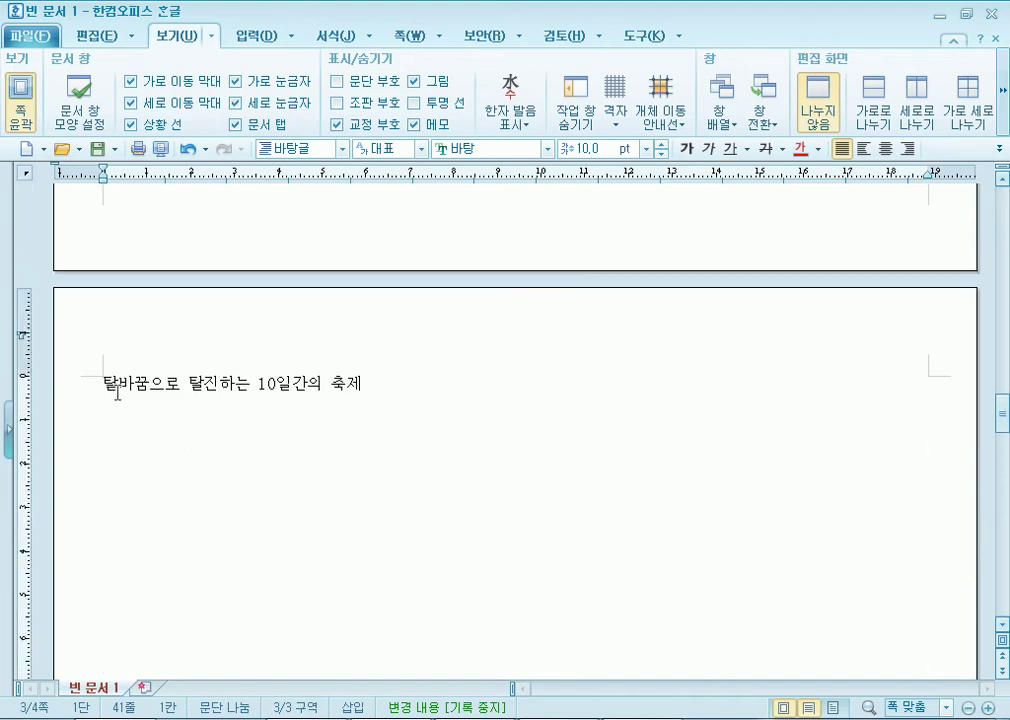
{"action": "left_click_drag", "start_coordinate": [106, 388], "coordinate": [293, 397]}
{"action": "scroll", "coordinate": [140, 510], "scroll_direction": "down", "scroll_amount": 12}
{"action": "scroll", "coordinate": [150, 500], "scroll_direction": "down", "scroll_amount": 6}
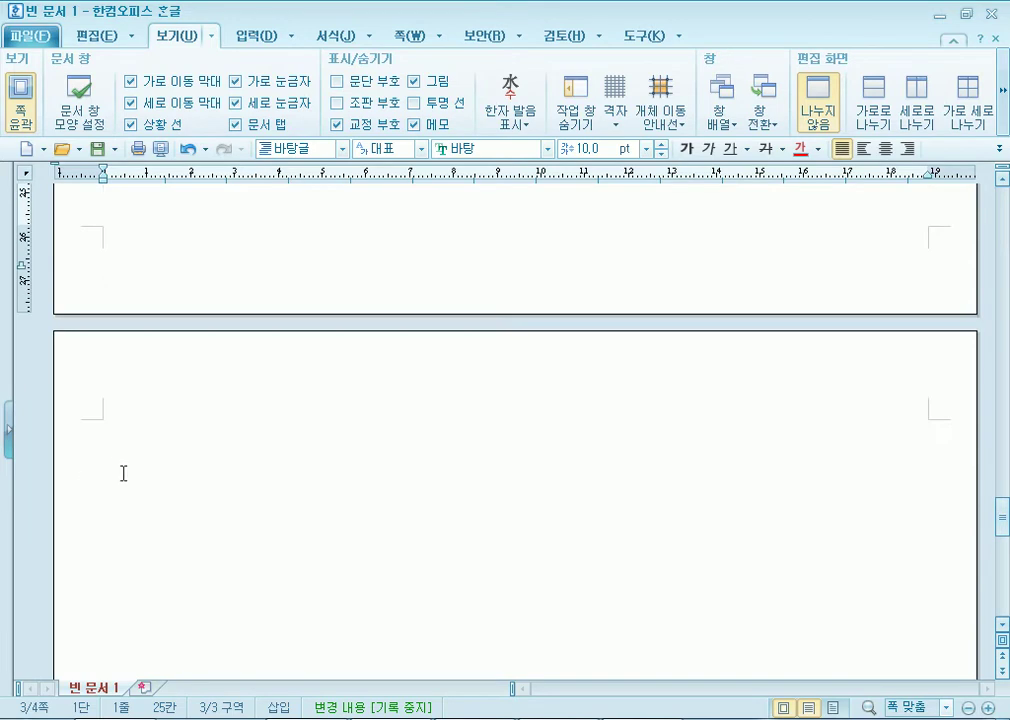
{"action": "left_click", "coordinate": [337, 81]}
{"action": "left_click", "coordinate": [341, 82]}
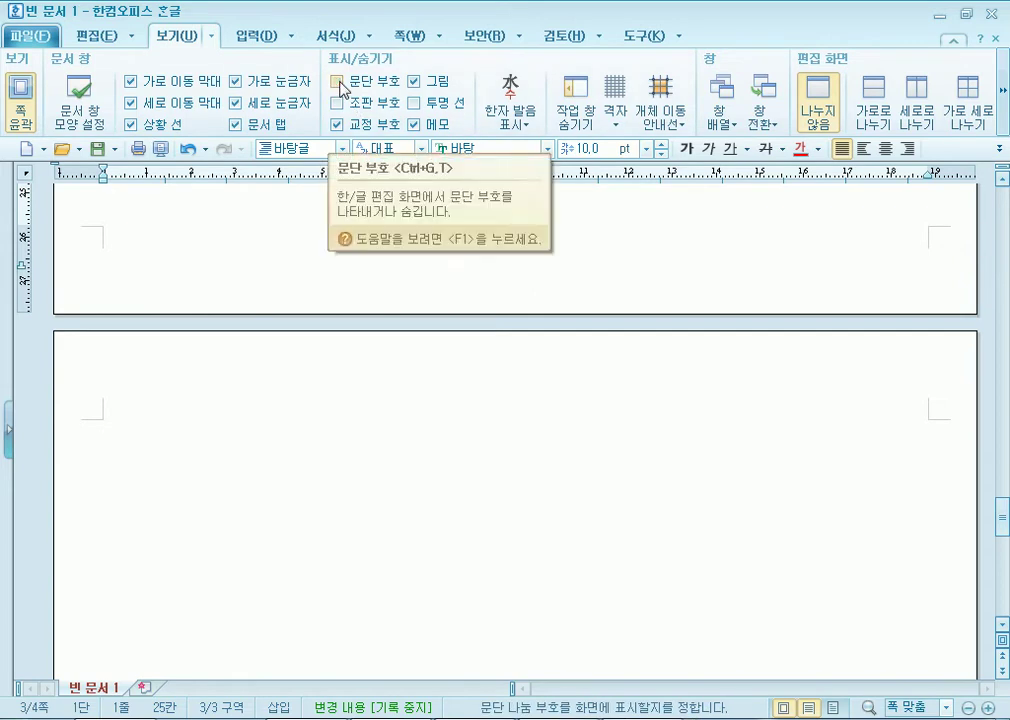
{"action": "left_click", "coordinate": [341, 82]}
Delete the extra blank paragraphs so page 3 ends with the festival title and two empty lines.
{"action": "left_click", "coordinate": [116, 206]}
{"action": "key", "text": "Delete"}
{"action": "key", "text": "Delete"}
{"action": "key", "text": "Delete"}
{"action": "key", "text": "Delete"}
{"action": "key", "text": "Delete"}
{"action": "key", "text": "Delete"}
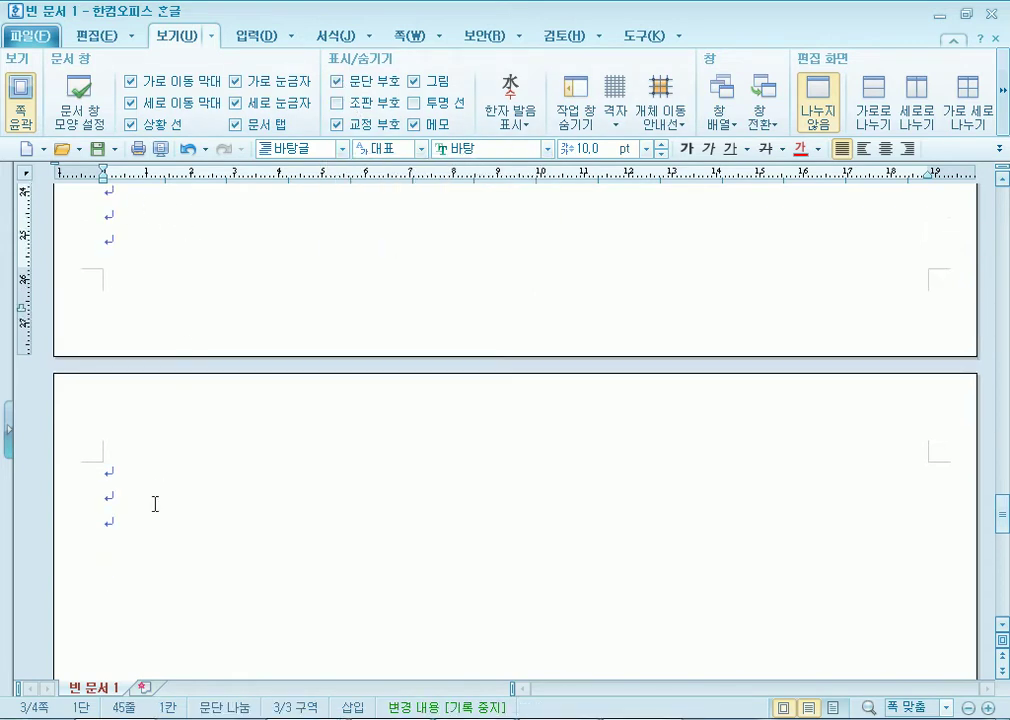
{"action": "scroll", "coordinate": [79, 450], "scroll_direction": "down", "scroll_amount": 1}
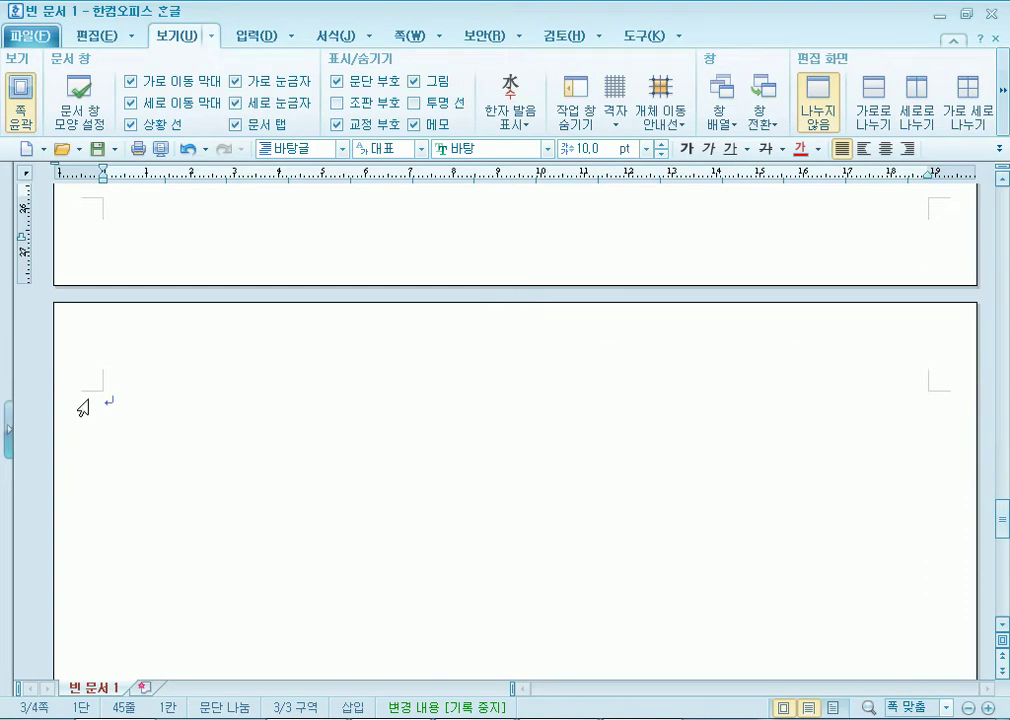
{"action": "left_click", "coordinate": [117, 404]}
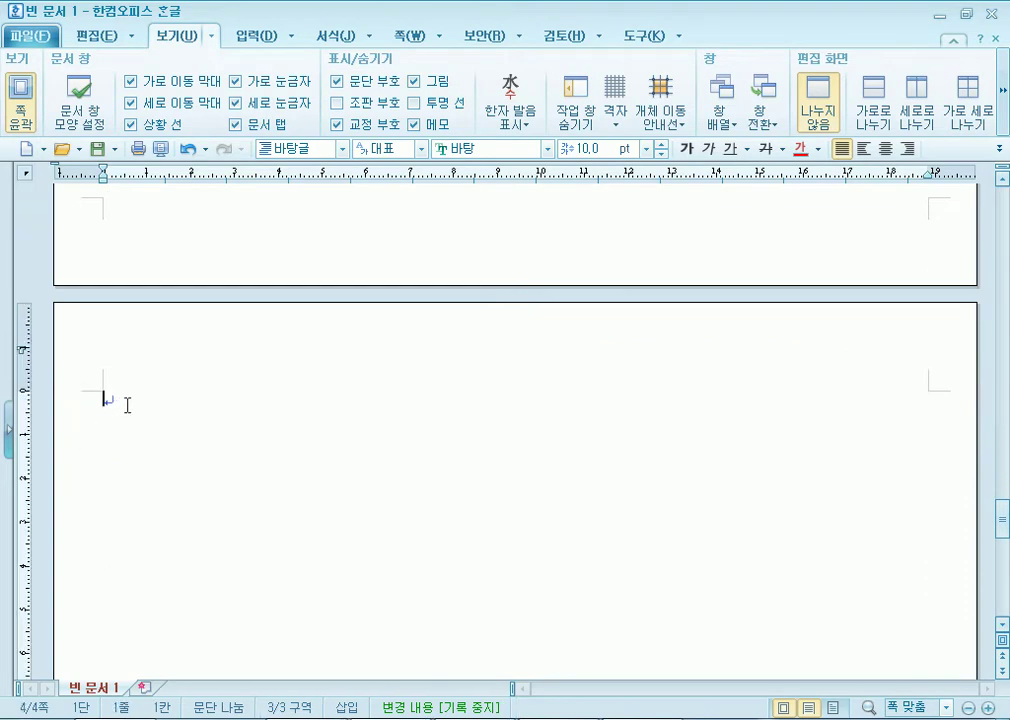
{"action": "scroll", "coordinate": [129, 406], "scroll_direction": "down", "scroll_amount": 2}
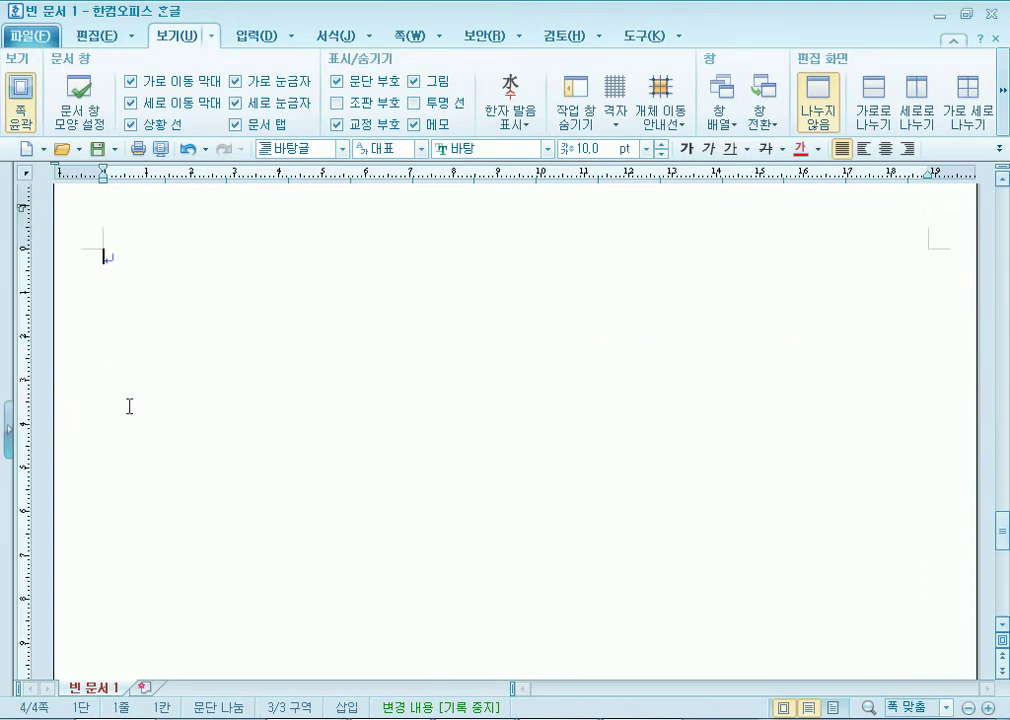
{"action": "scroll", "coordinate": [104, 310], "scroll_direction": "up", "scroll_amount": 1}
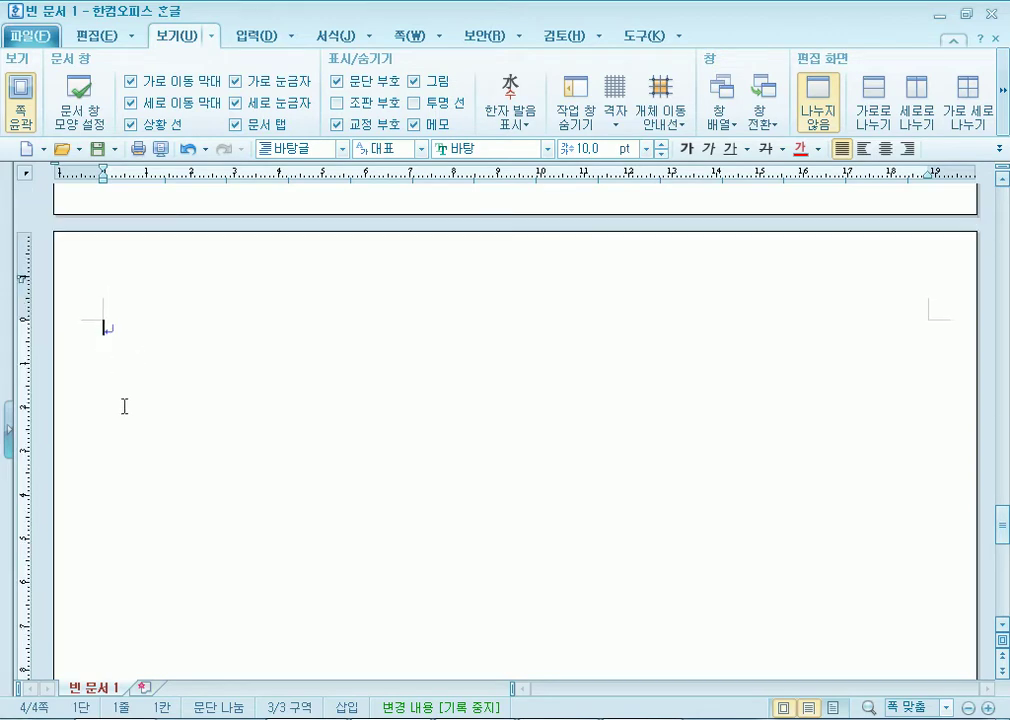
{"action": "scroll", "coordinate": [124, 406], "scroll_direction": "up", "scroll_amount": 17}
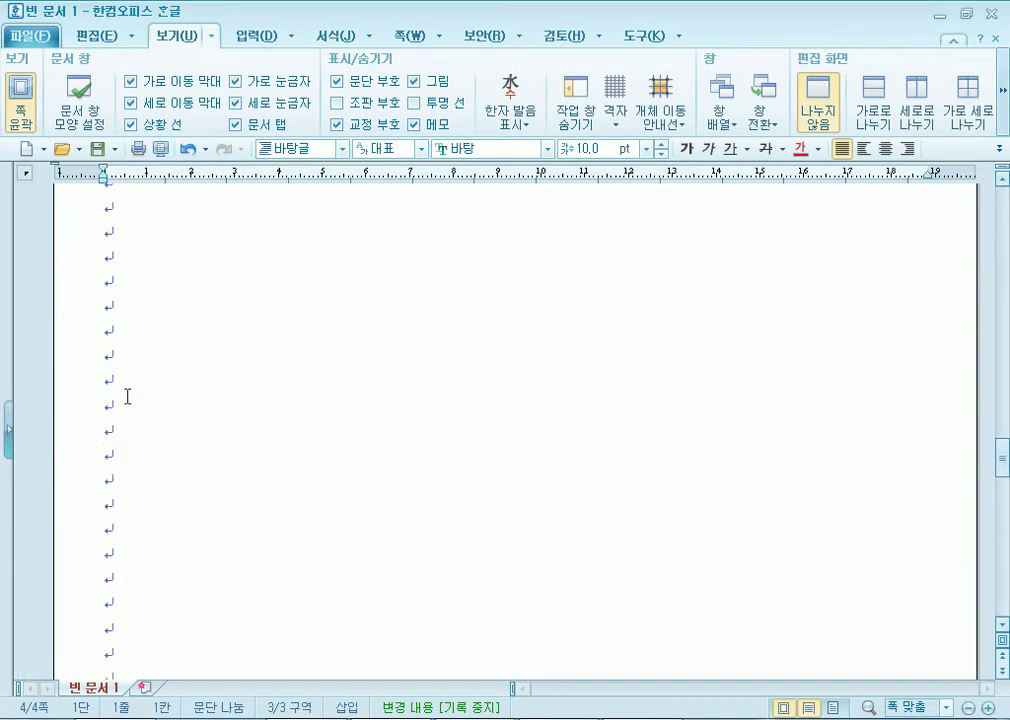
{"action": "left_click", "coordinate": [108, 335]}
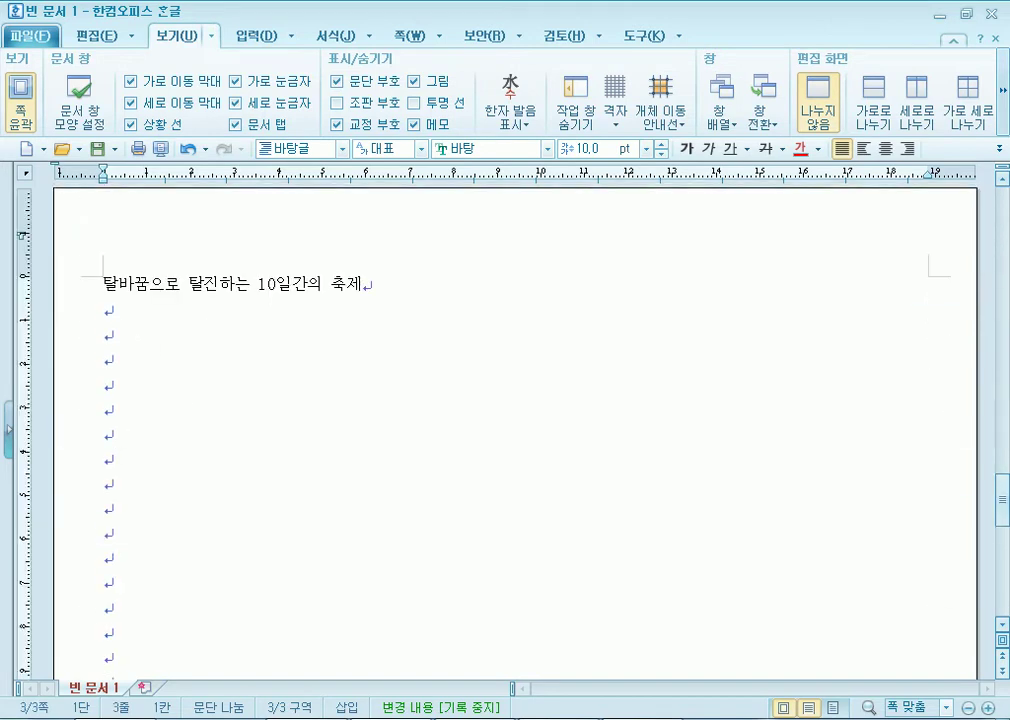
{"action": "left_click", "coordinate": [337, 81]}
{"action": "left_click", "coordinate": [337, 81]}
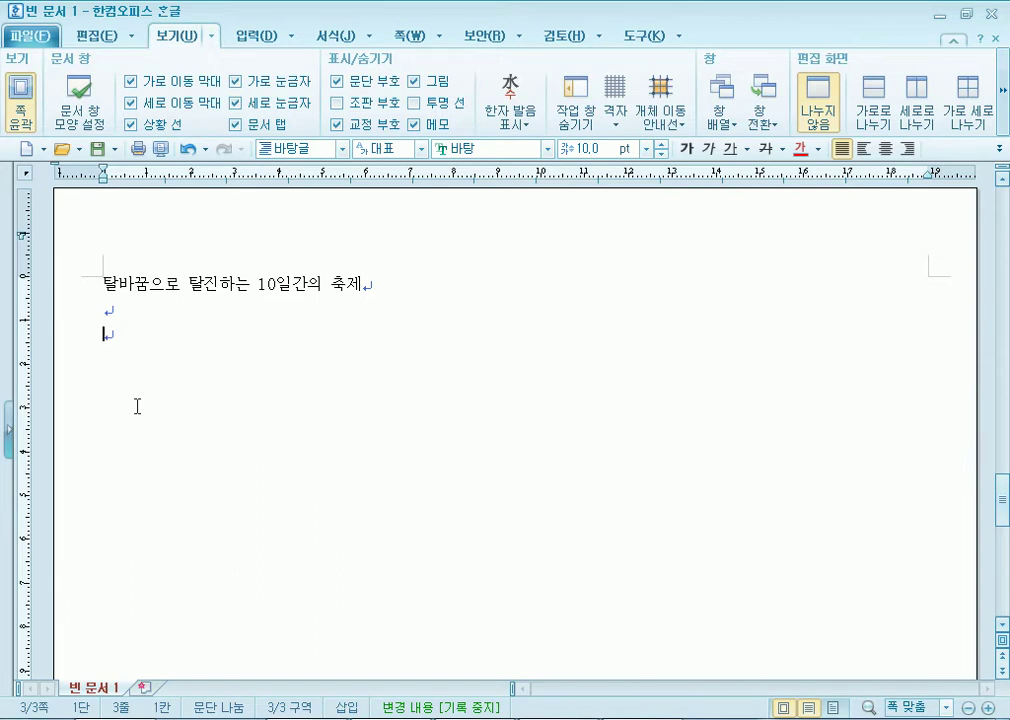
Jump to the start of the document, showing items 1. and 2. on page 1.
{"action": "key", "text": "ctrl+Page_Up"}
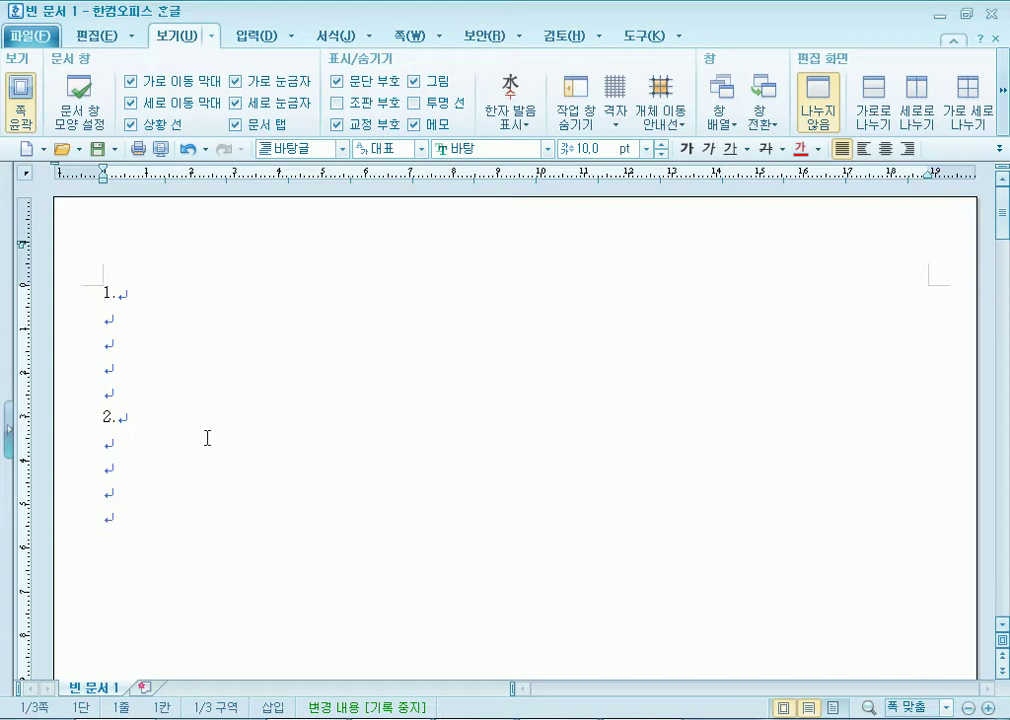
Under item 1., type 'The Mask Dance' and paste in the rest of the answer paragraphs.
{"action": "key", "text": "Down"}
{"action": "type", "text": "The "}
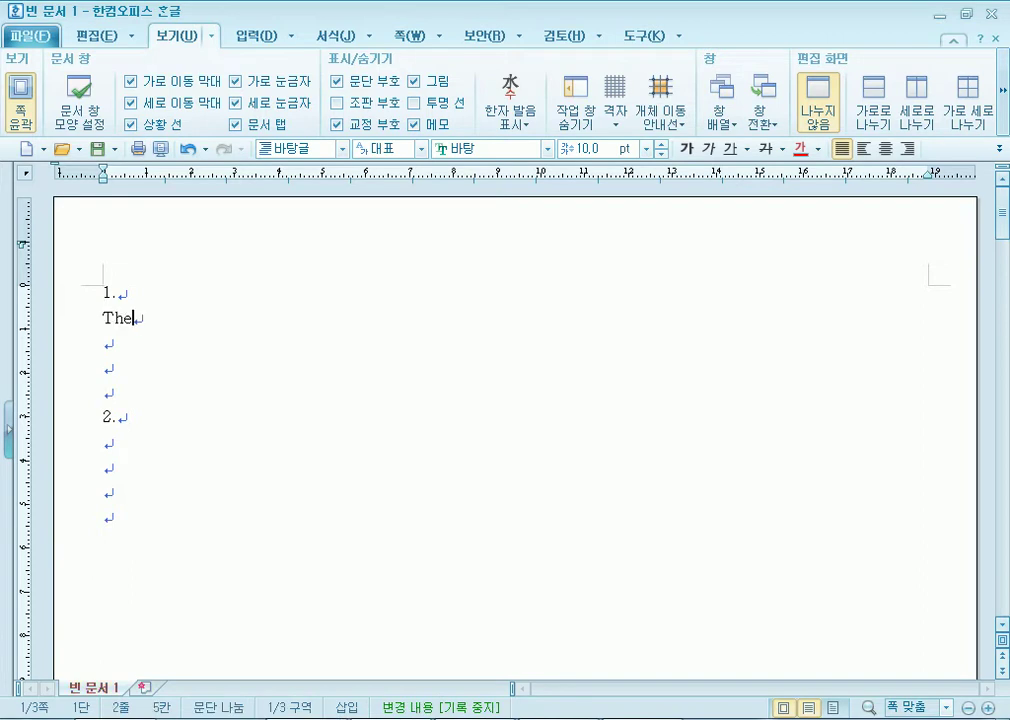
{"action": "type", "text": "Mask Dan"}
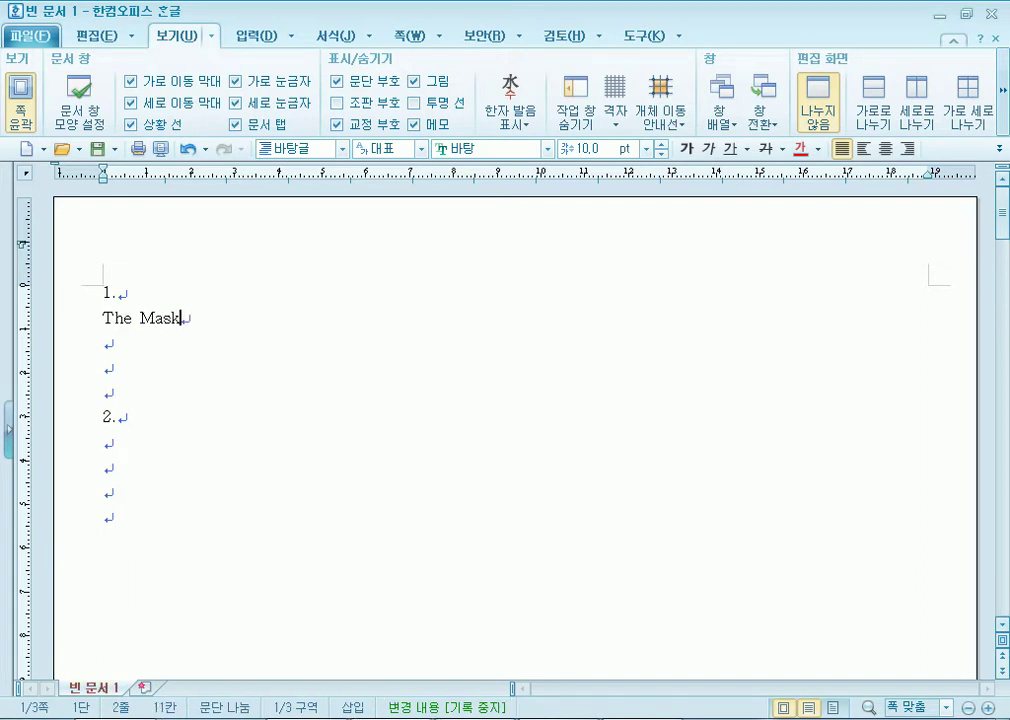
{"action": "type", "text": "ce"}
{"action": "type", "text": "is a dynamic place that enables spectators to min with performers and juxtaposes many sorts of people and things. 우리 민족의 해학과 풍자를 느낄 수 있는 탈춤, 공연을 하면서 즉석에서 농담과 웃음거리를 주어 공연의 재미와 즐거움을 더합니다."}
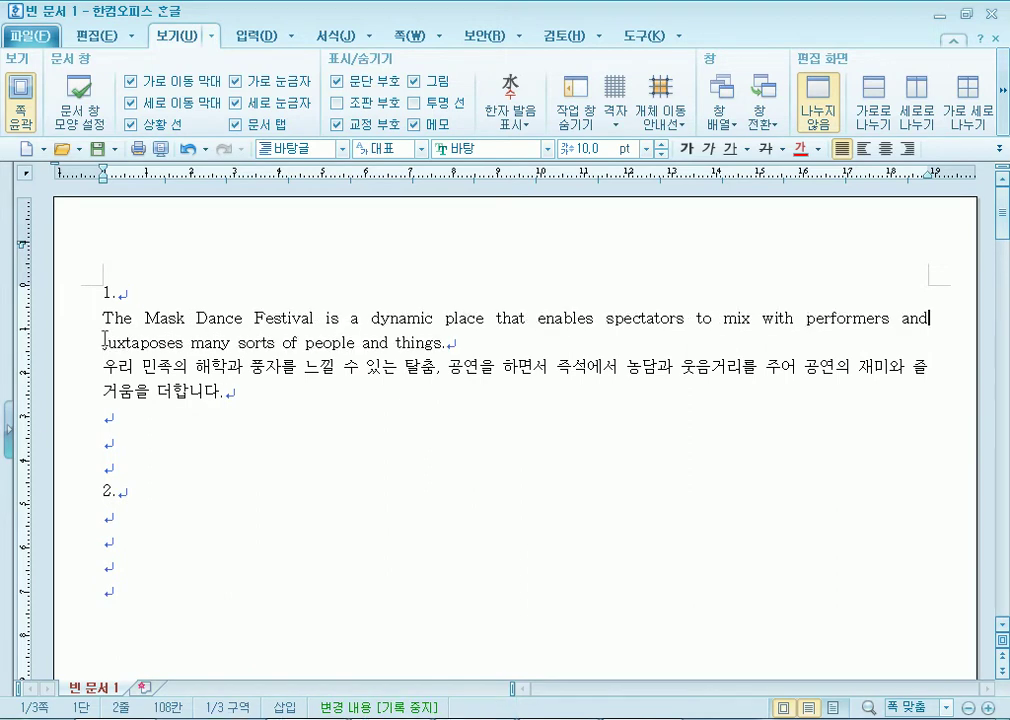
Open GW04-08C.pdf from Adobe Reader's taskbar recent documents list.
{"action": "left_click", "coordinate": [105, 318]}
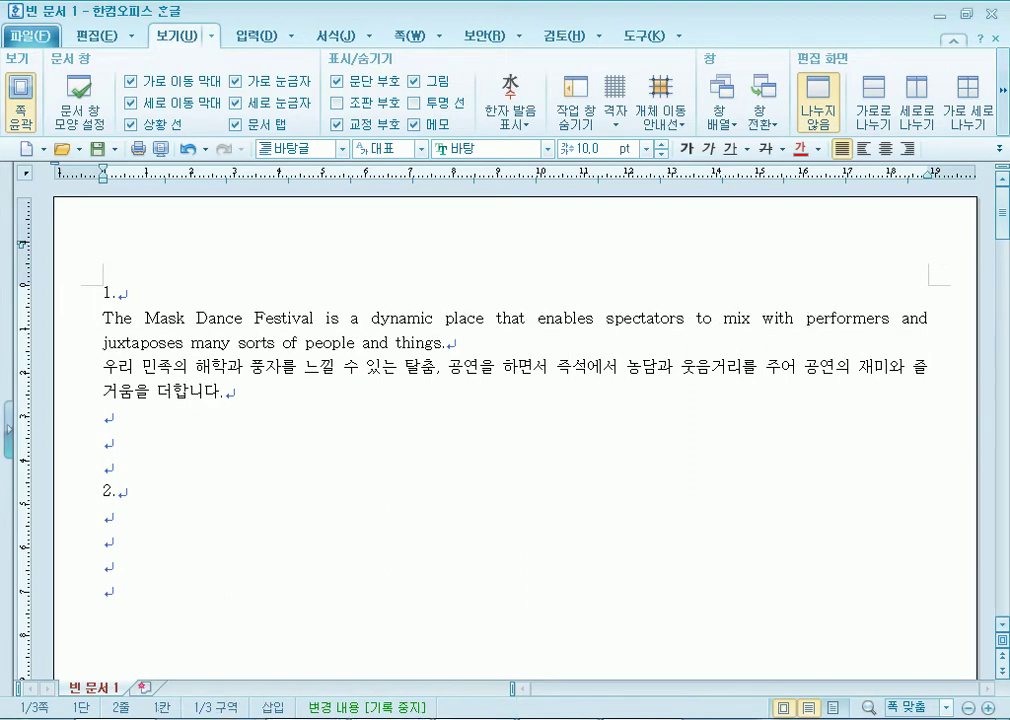
{"action": "right_click", "coordinate": [641, 719]}
{"action": "left_click", "coordinate": [589, 247]}
Review question 1's data table, sample paragraphs and the style name and formatting conditions in the PDF.
{"action": "scroll", "coordinate": [158, 268], "scroll_direction": "down", "scroll_amount": 10}
{"action": "left_click_drag", "start_coordinate": [118, 212], "coordinate": [350, 290]}
{"action": "left_click", "coordinate": [133, 208]}
{"action": "left_click_drag", "start_coordinate": [117, 212], "coordinate": [451, 258]}
{"action": "scroll", "coordinate": [452, 264], "scroll_direction": "up", "scroll_amount": 2}
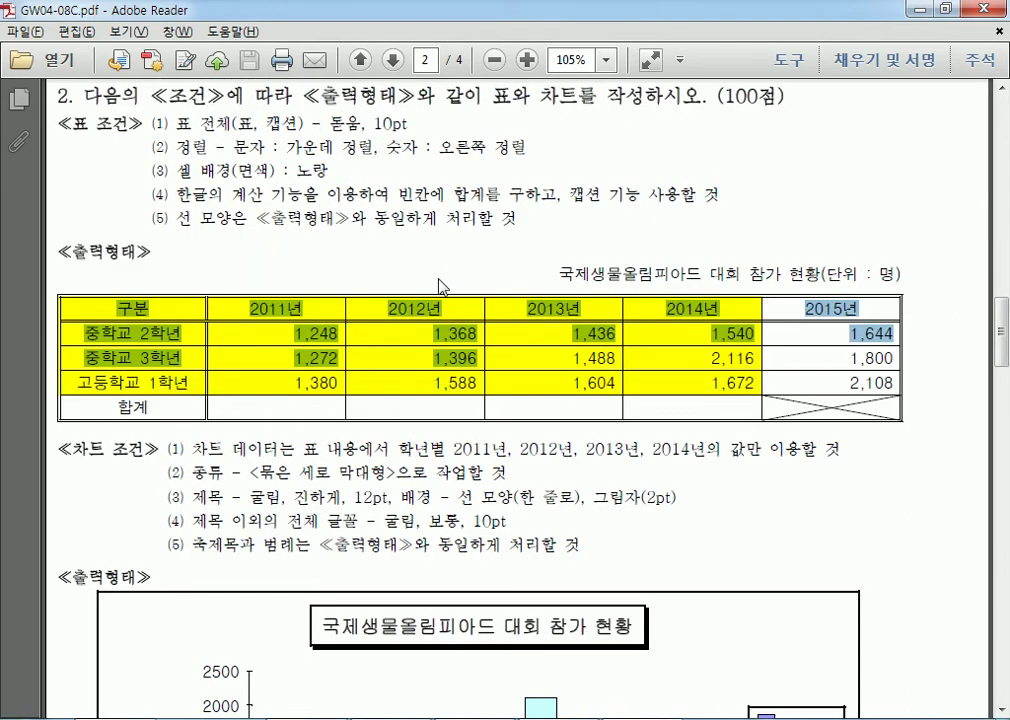
{"action": "scroll", "coordinate": [451, 277], "scroll_direction": "up", "scroll_amount": 10}
{"action": "scroll", "coordinate": [202, 333], "scroll_direction": "down", "scroll_amount": 2}
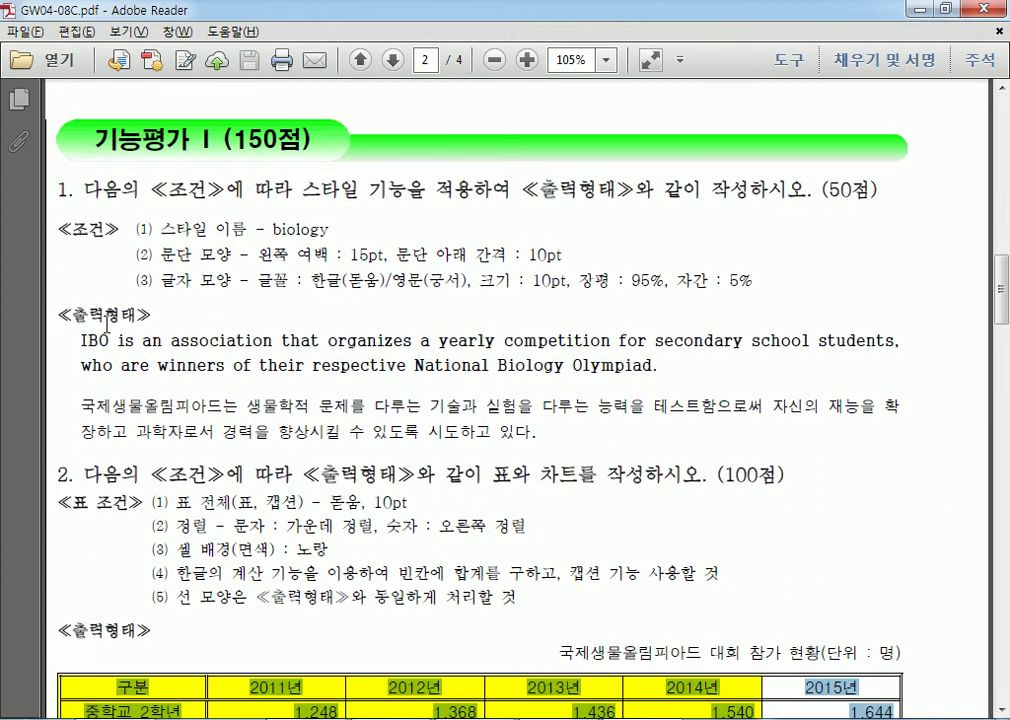
{"action": "left_click_drag", "start_coordinate": [80, 340], "coordinate": [537, 436]}
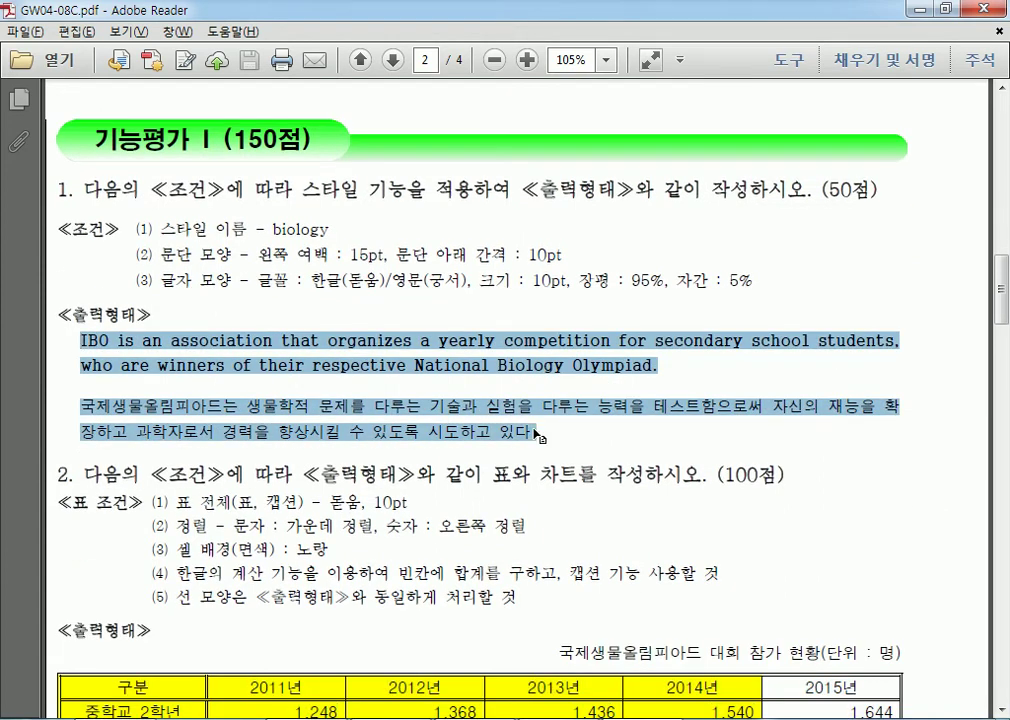
{"action": "left_click", "coordinate": [325, 341]}
{"action": "left_click_drag", "start_coordinate": [325, 341], "coordinate": [81, 341]}
{"action": "left_click_drag", "start_coordinate": [224, 406], "coordinate": [81, 406]}
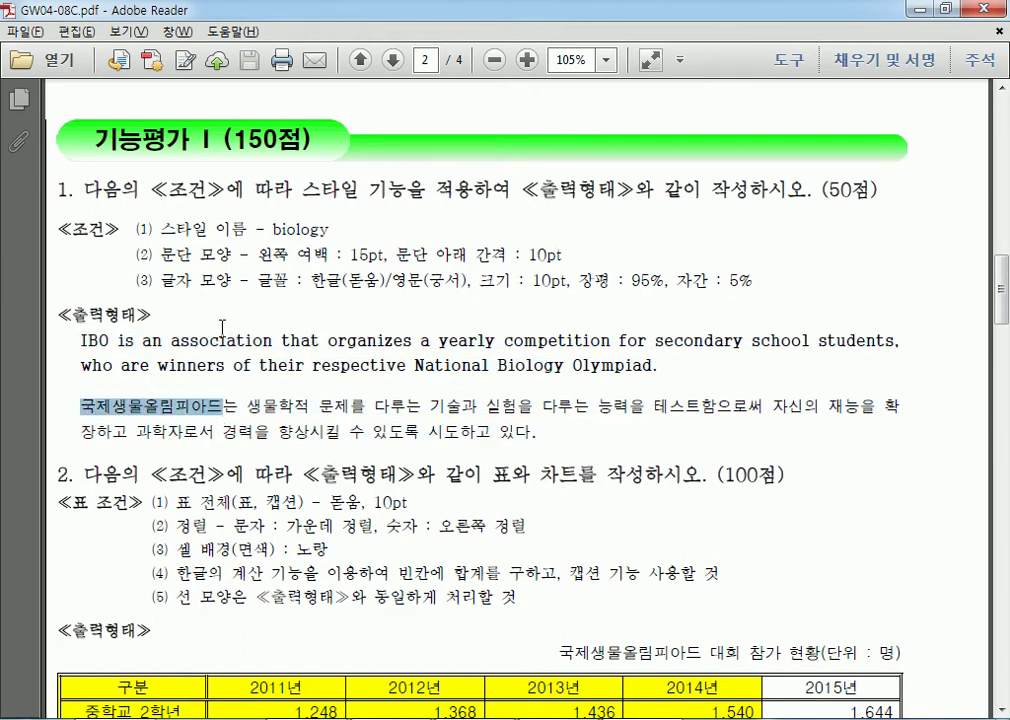
{"action": "left_click_drag", "start_coordinate": [248, 229], "coordinate": [339, 285]}
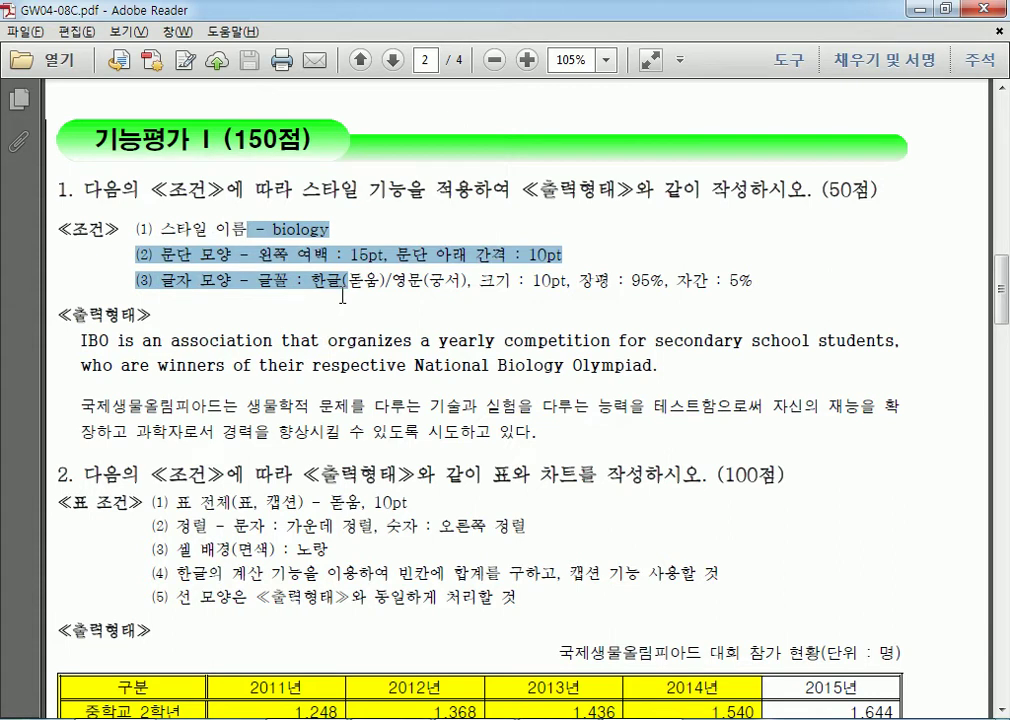
Return to Hangul and select both answer paragraphs under 1.
{"action": "key", "text": "alt+Tab"}
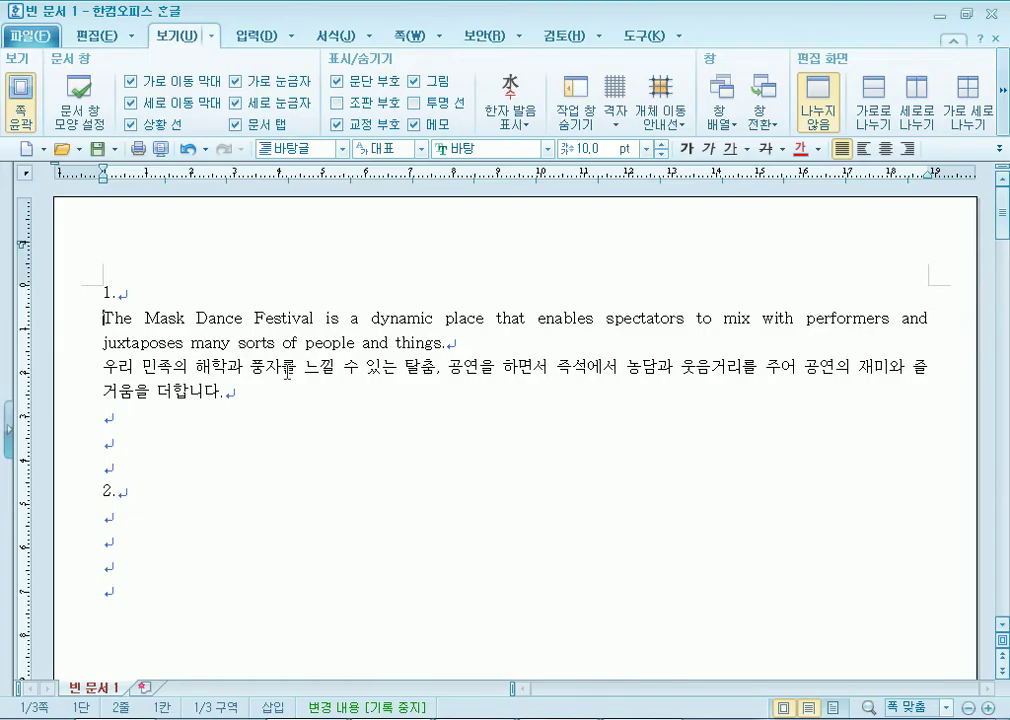
{"action": "left_click_drag", "start_coordinate": [105, 318], "coordinate": [250, 396]}
{"action": "left_click", "coordinate": [232, 402]}
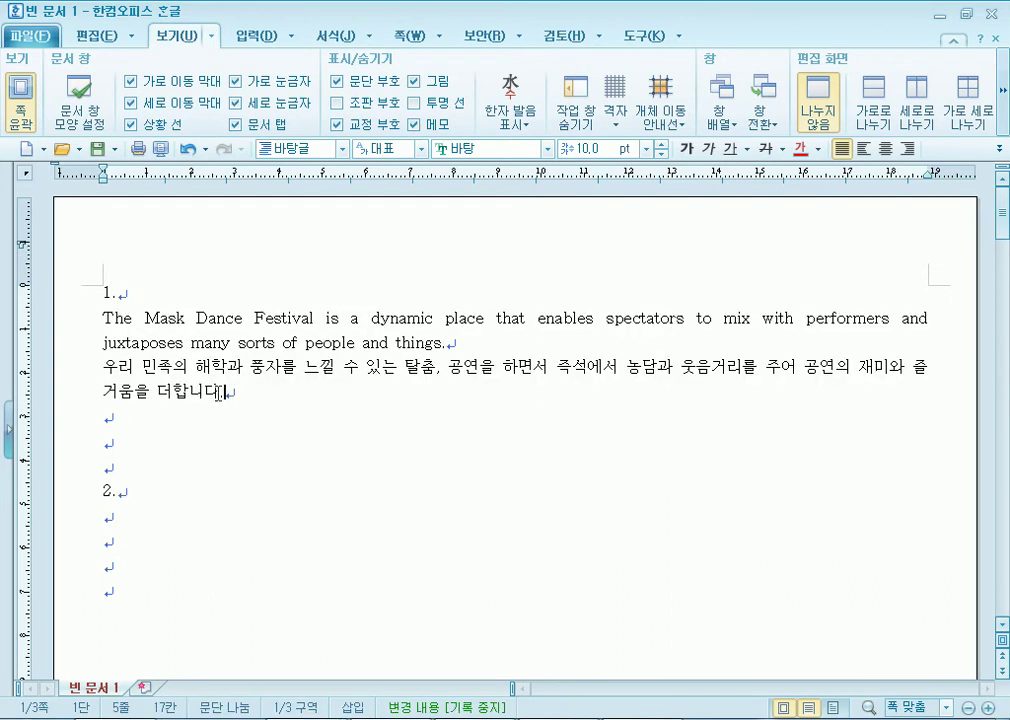
{"action": "left_click_drag", "start_coordinate": [105, 318], "coordinate": [246, 402]}
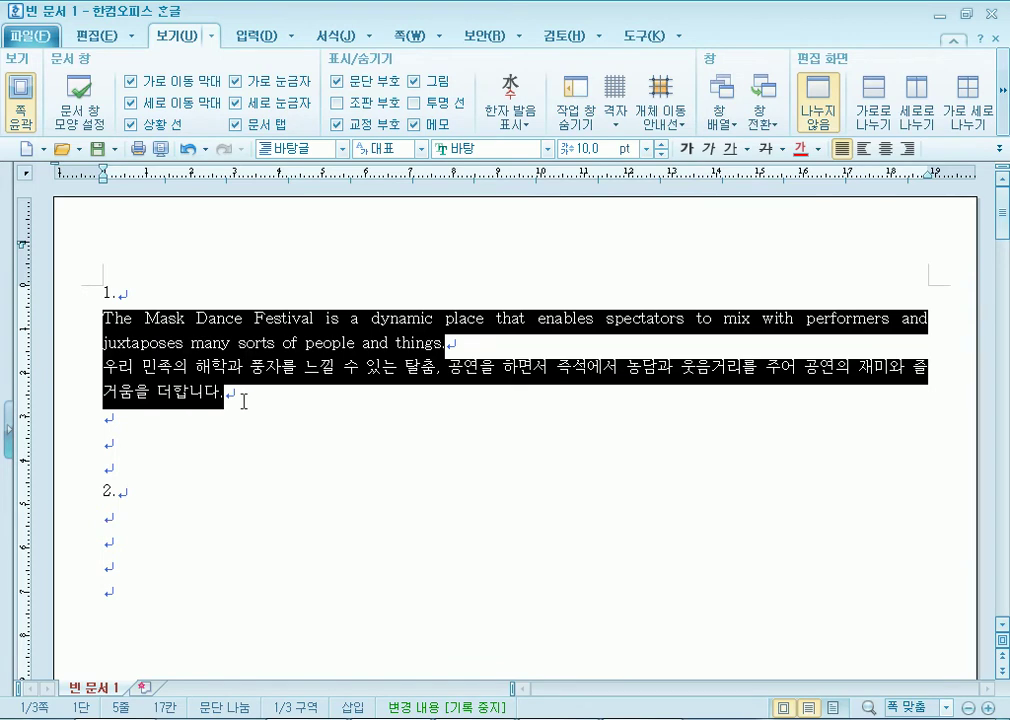
Open the Style dialog with F6 for the selected paragraphs and move it upward.
{"action": "key", "text": "F6"}
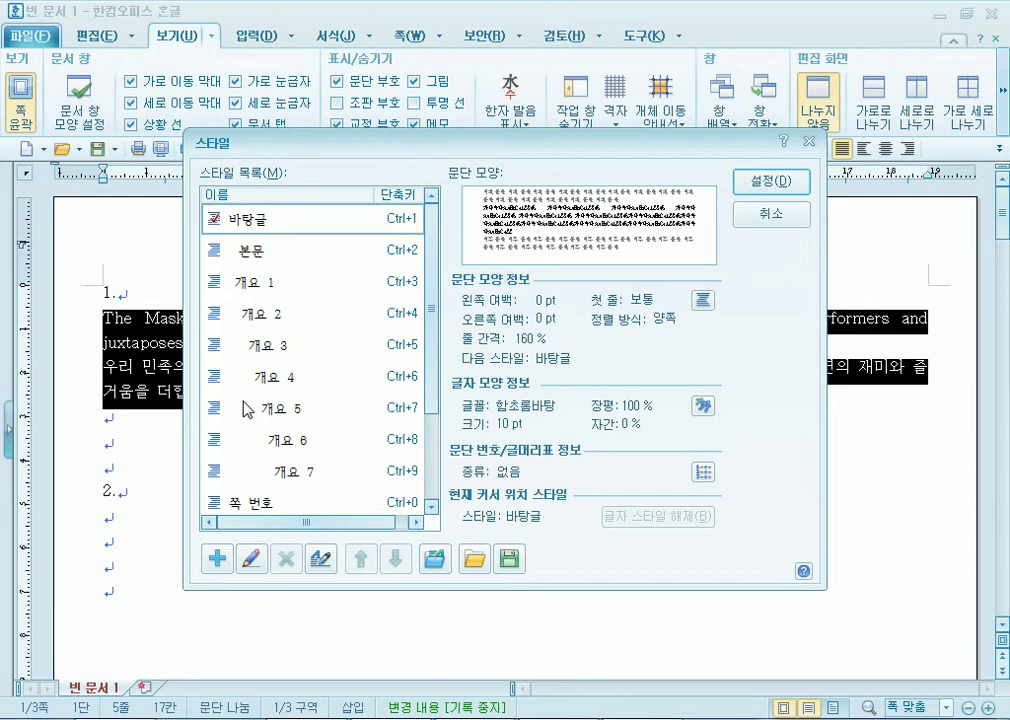
{"action": "left_click_drag", "start_coordinate": [360, 146], "coordinate": [385, 143]}
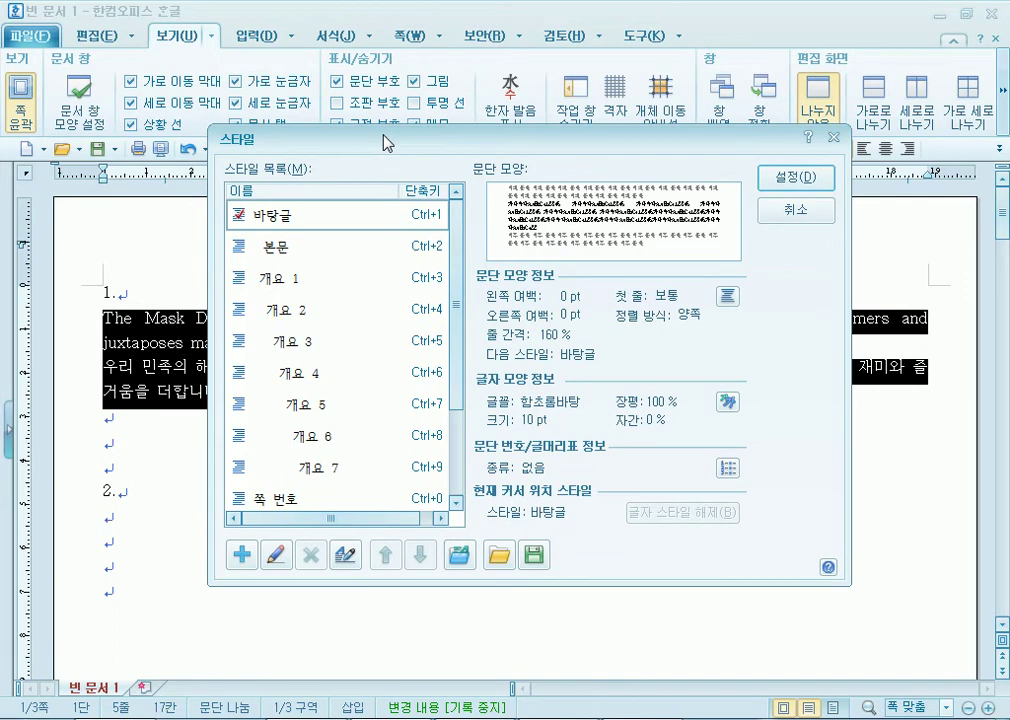
{"action": "left_click_drag", "start_coordinate": [315, 137], "coordinate": [328, 27]}
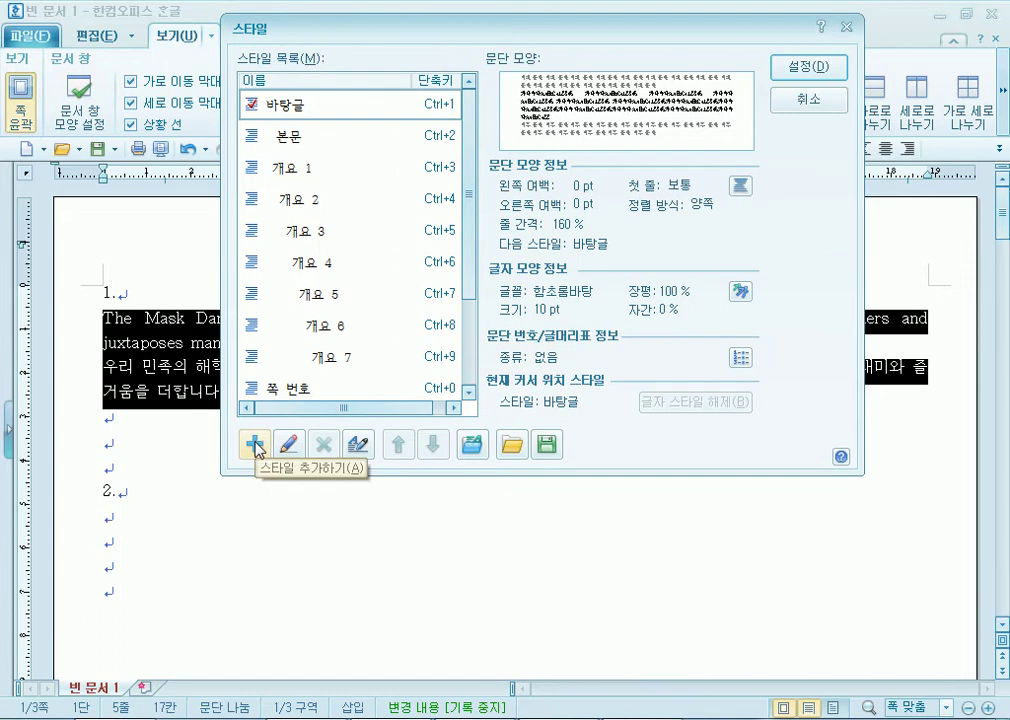
Start adding a new style and name it 'mask'.
{"action": "left_click", "coordinate": [255, 444]}
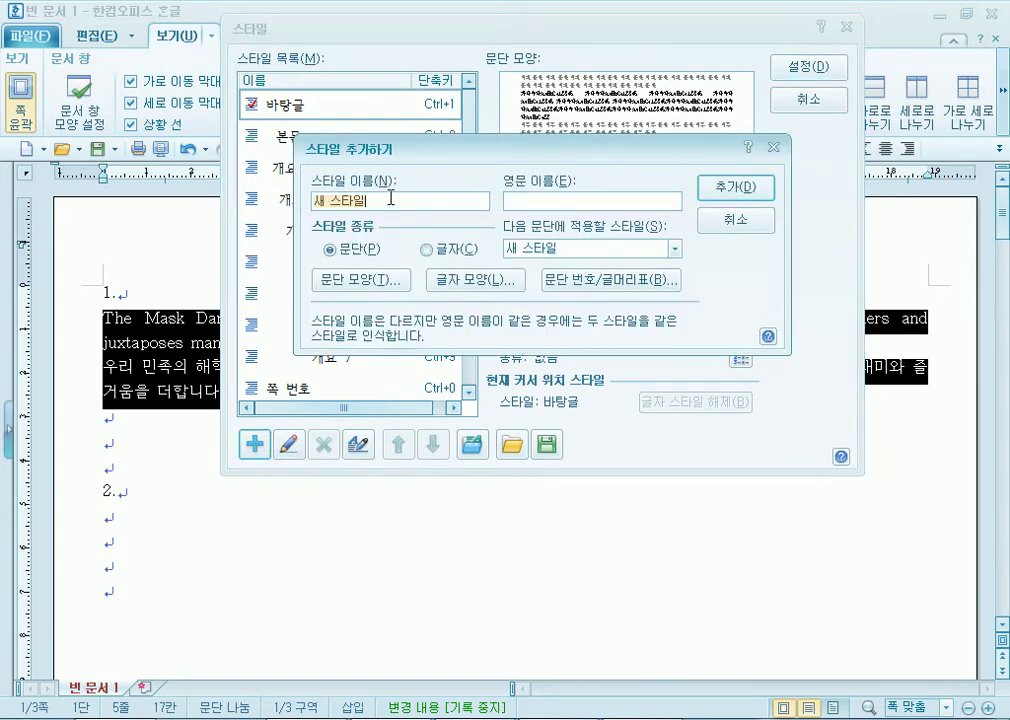
{"action": "type", "text": "ma"}
{"action": "key", "text": "BackSpace"}
{"action": "type", "text": "ask"}
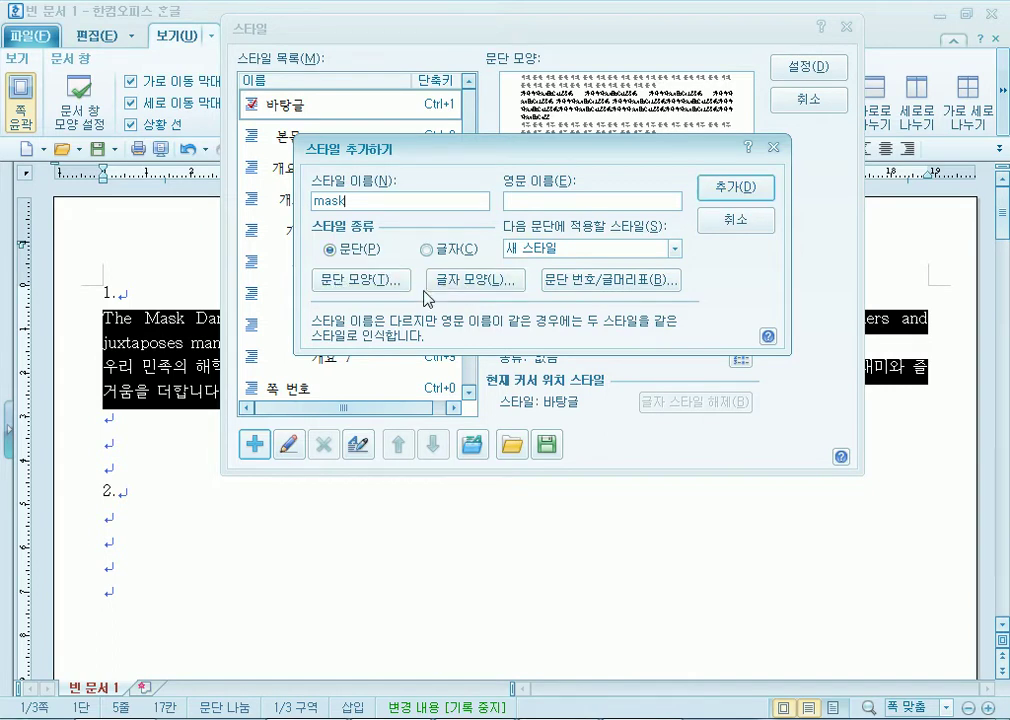
Give the mask style's paragraph shape a 10 pt left margin and 10 pt space below.
{"action": "left_click", "coordinate": [362, 283]}
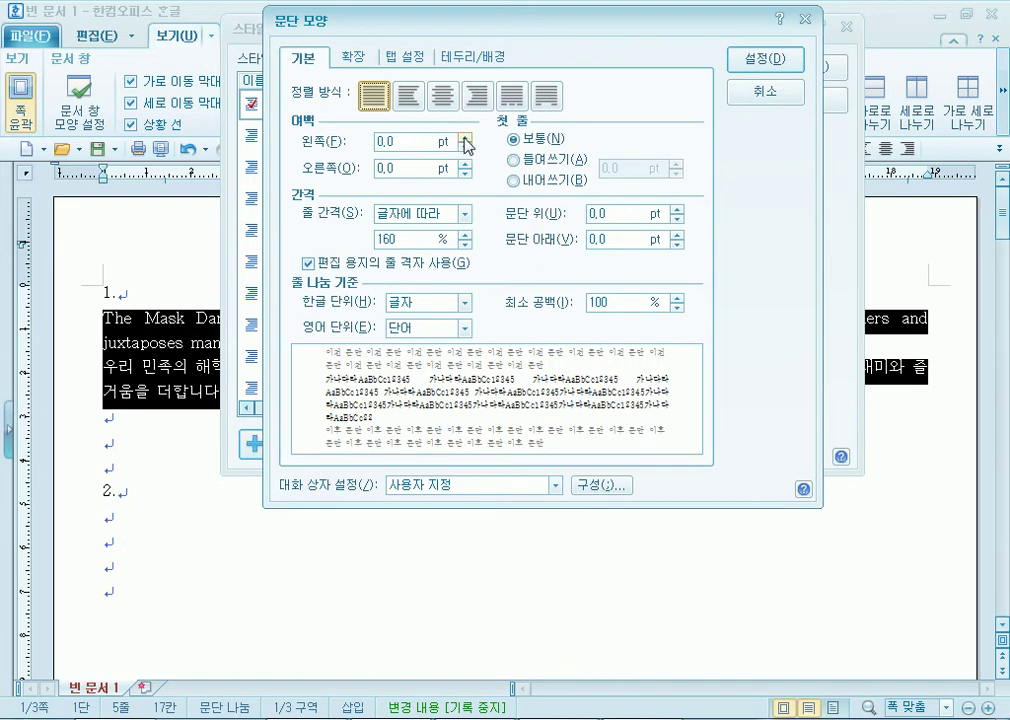
{"action": "left_click", "coordinate": [466, 141]}
{"action": "left_click", "coordinate": [466, 141]}
{"action": "left_click", "coordinate": [466, 141]}
{"action": "left_click", "coordinate": [466, 141]}
{"action": "left_click", "coordinate": [466, 141]}
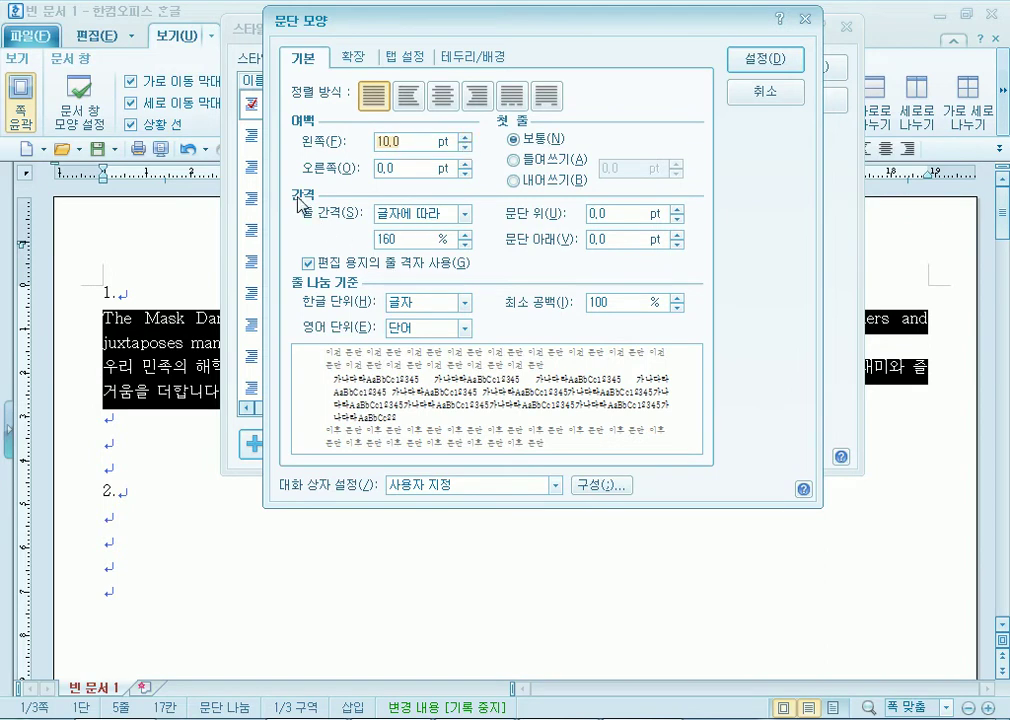
{"action": "left_click_drag", "start_coordinate": [677, 236], "coordinate": [677, 236]}
{"action": "left_click", "coordinate": [677, 238]}
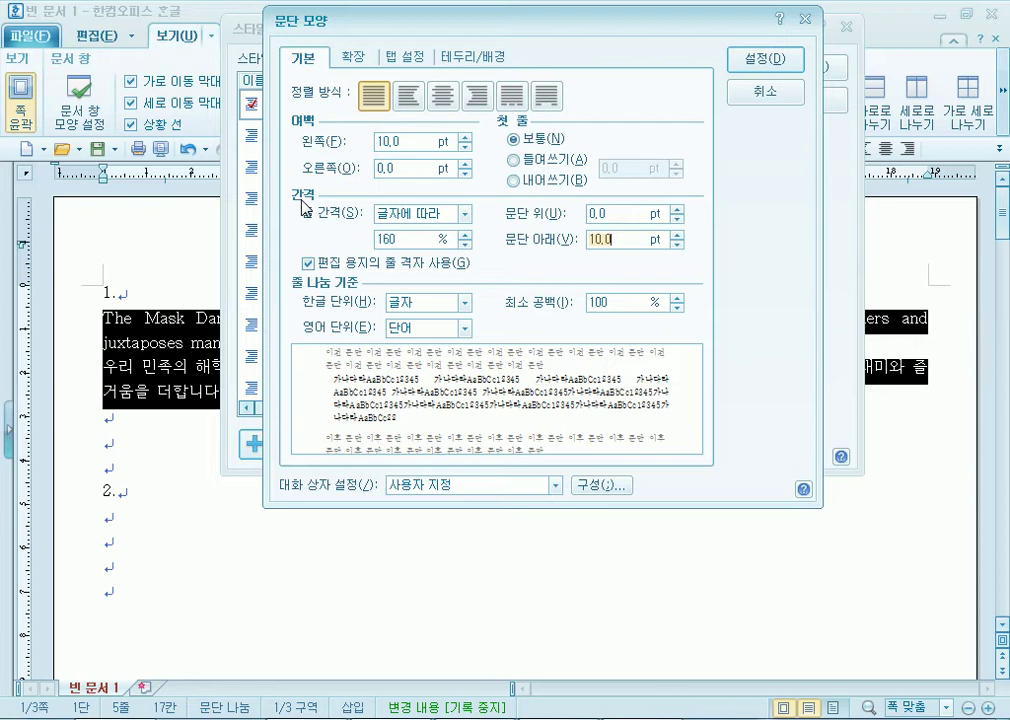
{"action": "left_click", "coordinate": [745, 66]}
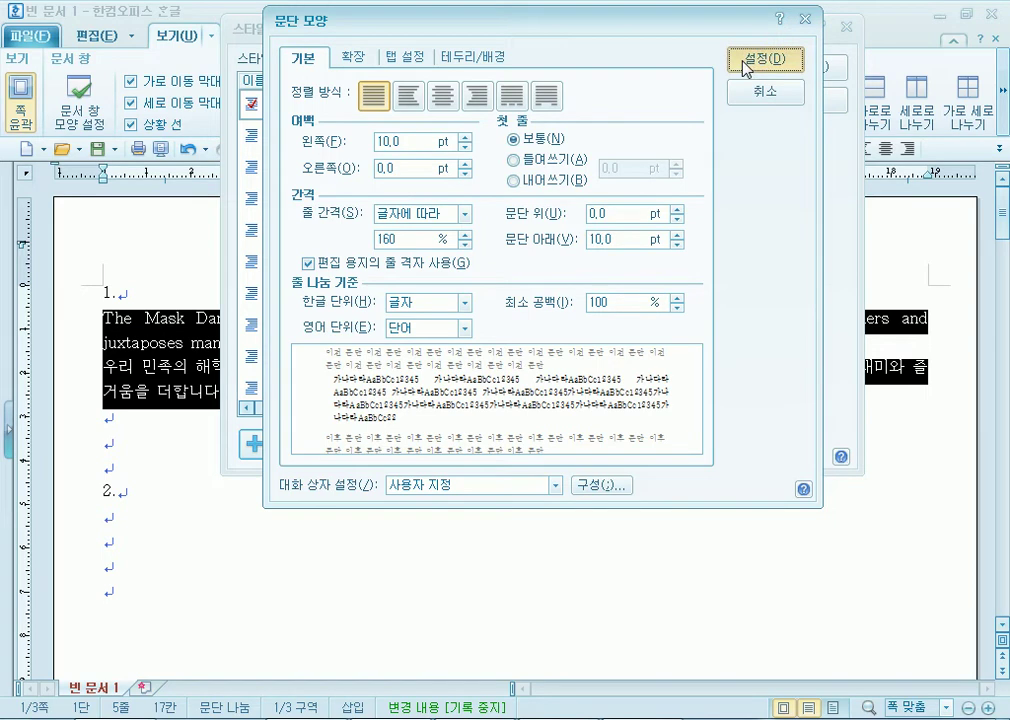
{"action": "left_click", "coordinate": [745, 66]}
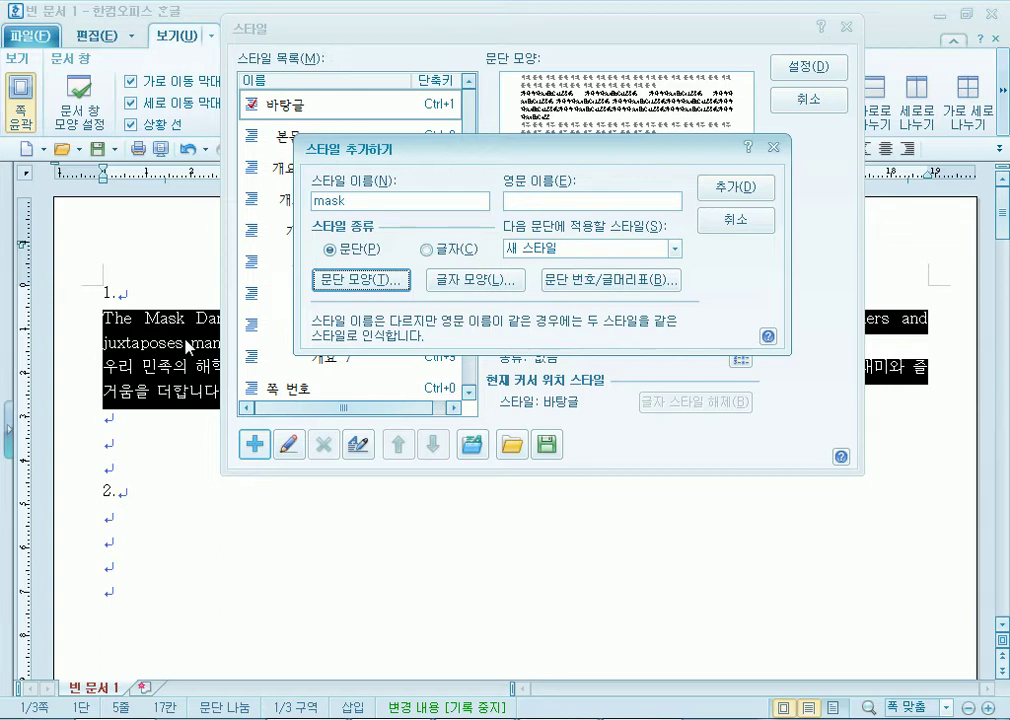
Set the mask style's character width to 105% and letter spacing to -5%.
{"action": "left_click", "coordinate": [470, 283]}
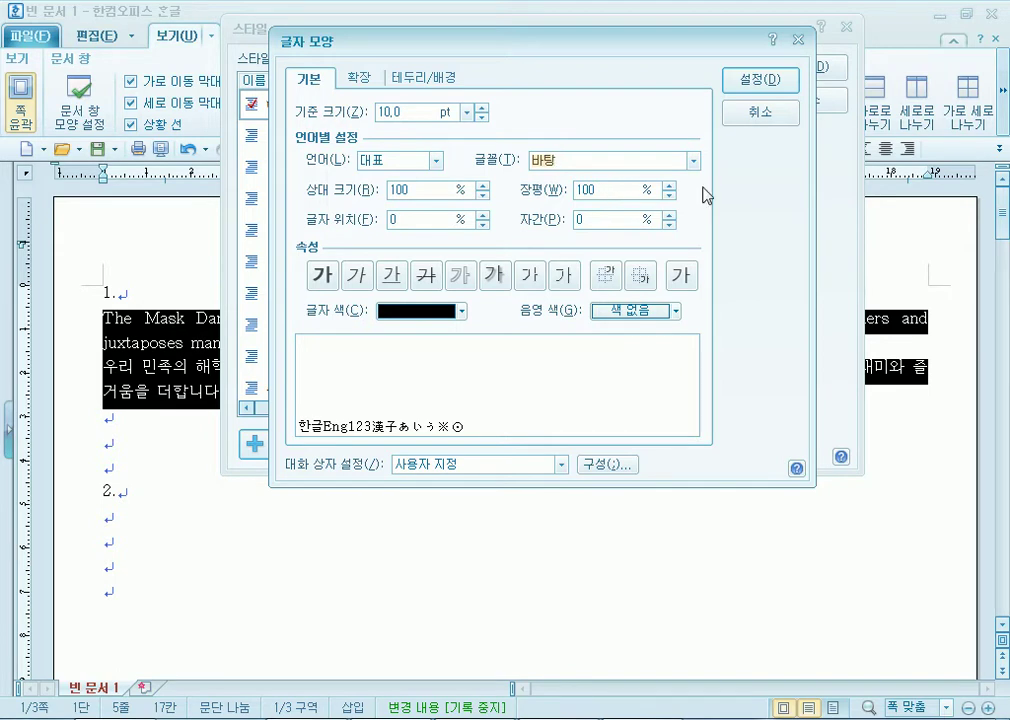
{"action": "left_click", "coordinate": [669, 186]}
{"action": "left_click", "coordinate": [669, 186]}
{"action": "left_click", "coordinate": [669, 186]}
{"action": "left_click", "coordinate": [669, 186]}
{"action": "left_click", "coordinate": [669, 186]}
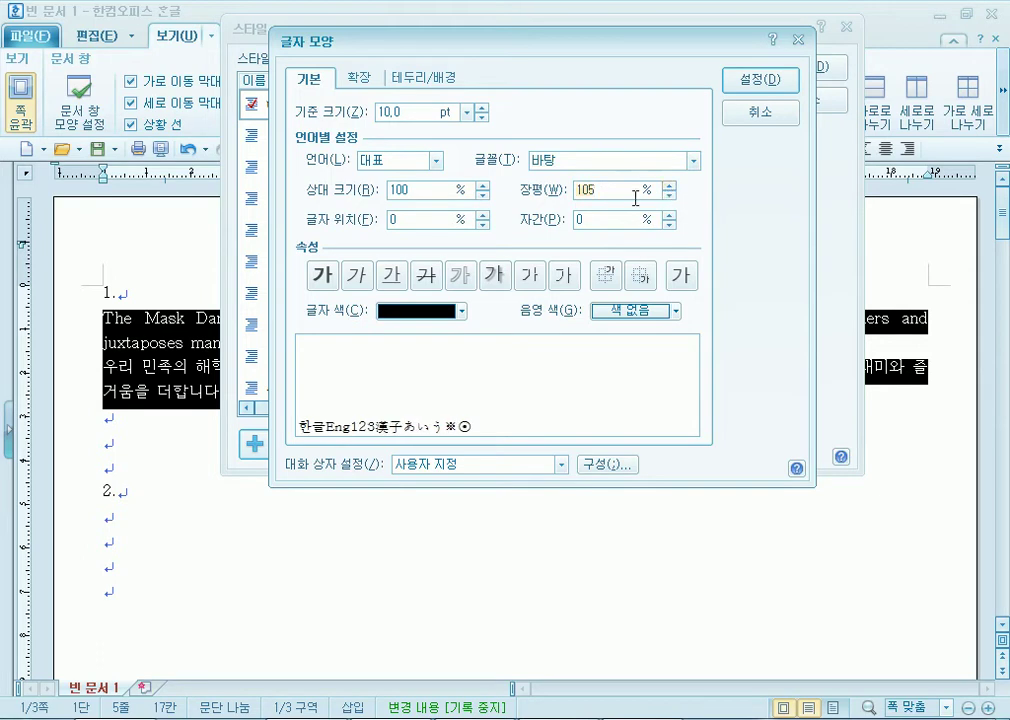
{"action": "left_click", "coordinate": [670, 225]}
{"action": "left_click", "coordinate": [670, 225]}
{"action": "left_click", "coordinate": [670, 225]}
{"action": "left_click", "coordinate": [670, 225]}
{"action": "left_click", "coordinate": [670, 225]}
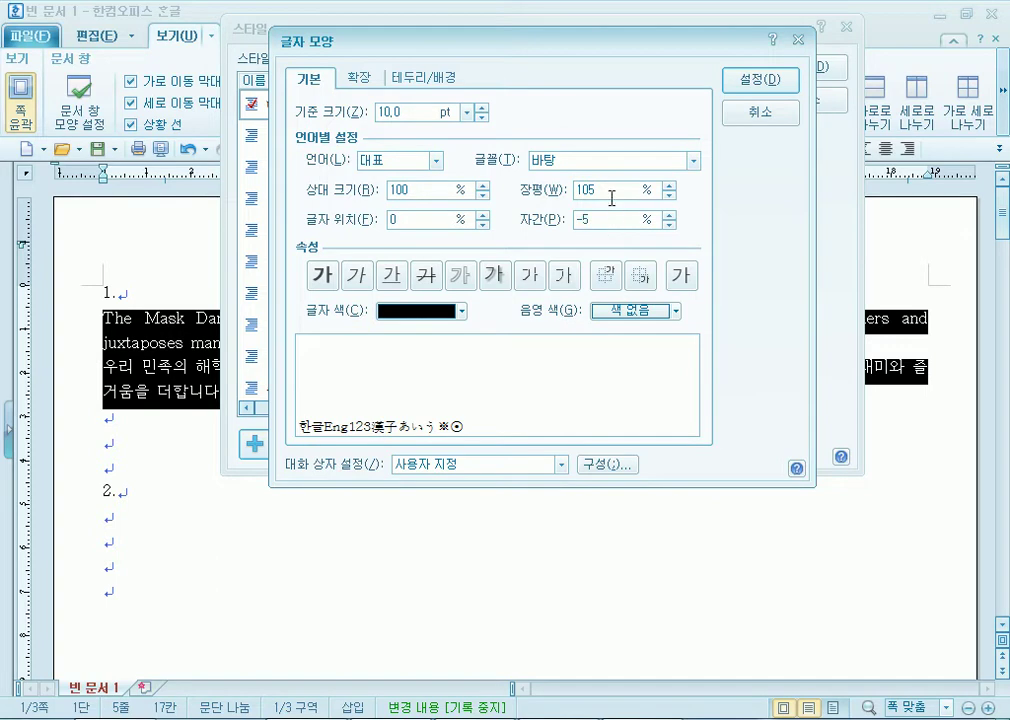
{"action": "left_click", "coordinate": [605, 190]}
{"action": "left_click", "coordinate": [437, 161]}
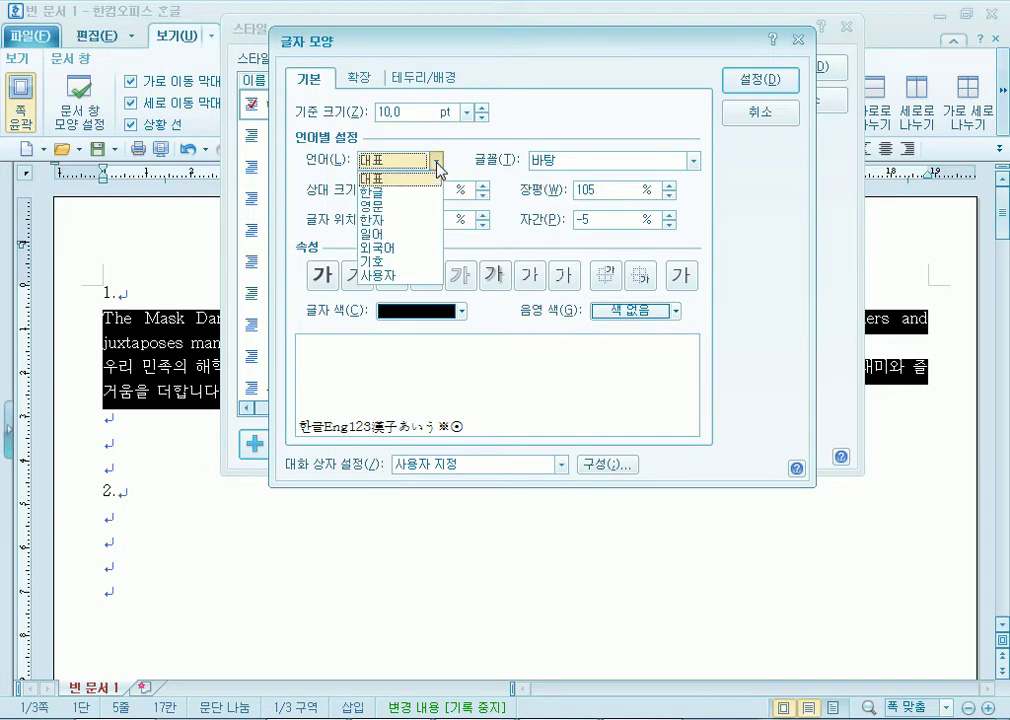
Set the Korean font to 굴림 and the English font to 돋움.
{"action": "left_click", "coordinate": [421, 181]}
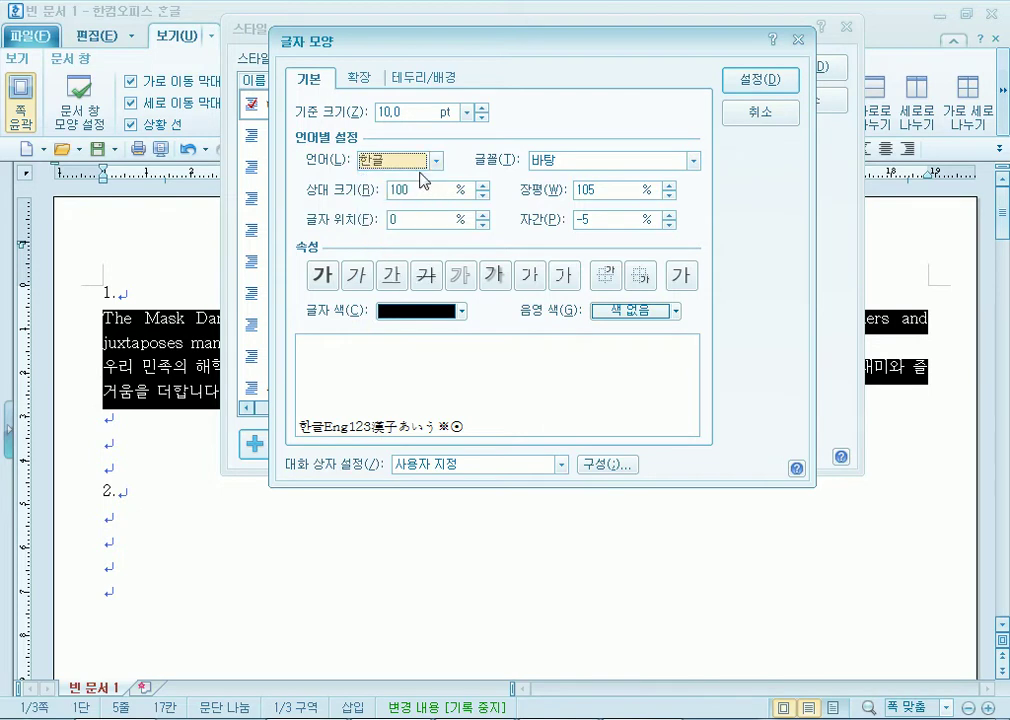
{"action": "left_click", "coordinate": [694, 162]}
{"action": "scroll", "coordinate": [672, 230], "scroll_direction": "up", "scroll_amount": 3}
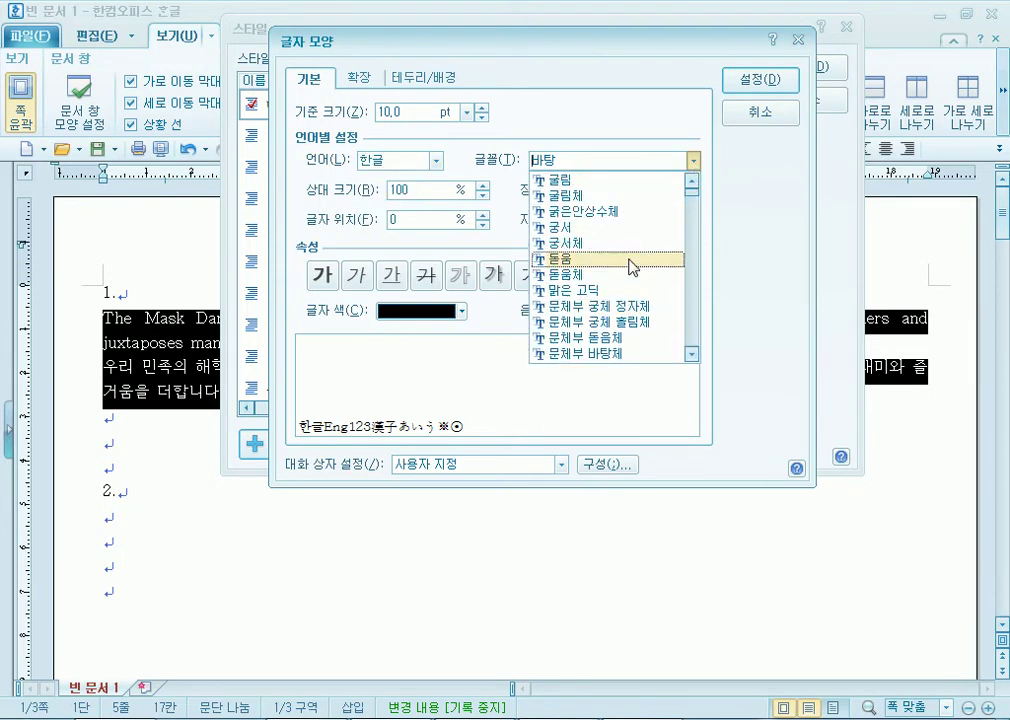
{"action": "left_click", "coordinate": [582, 197]}
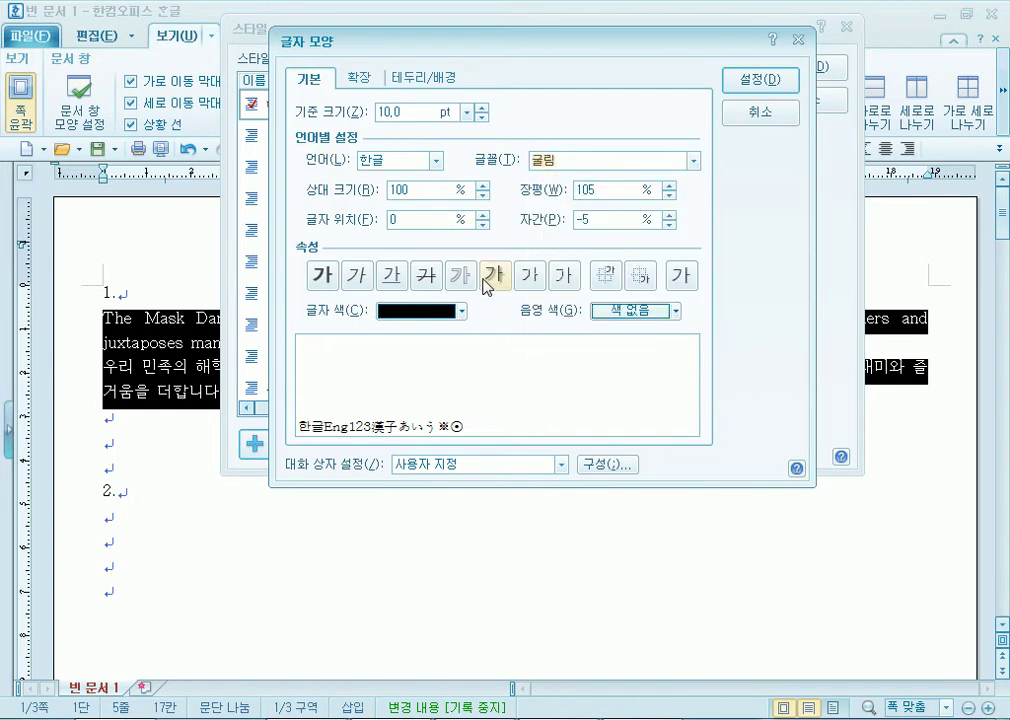
{"action": "left_click", "coordinate": [436, 161]}
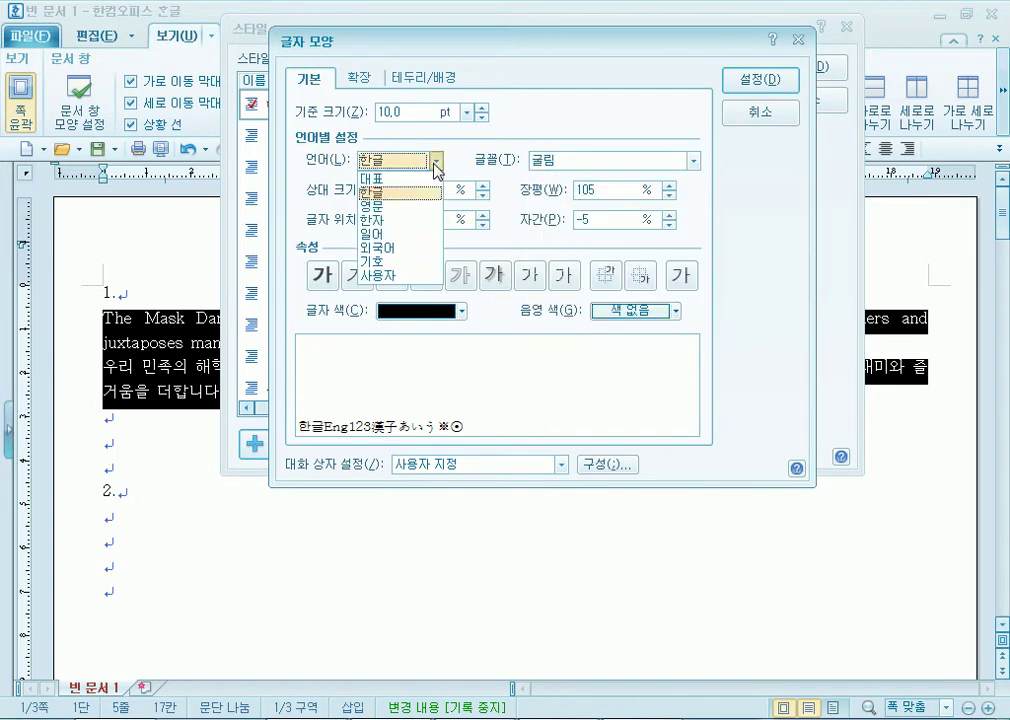
{"action": "left_click", "coordinate": [397, 207]}
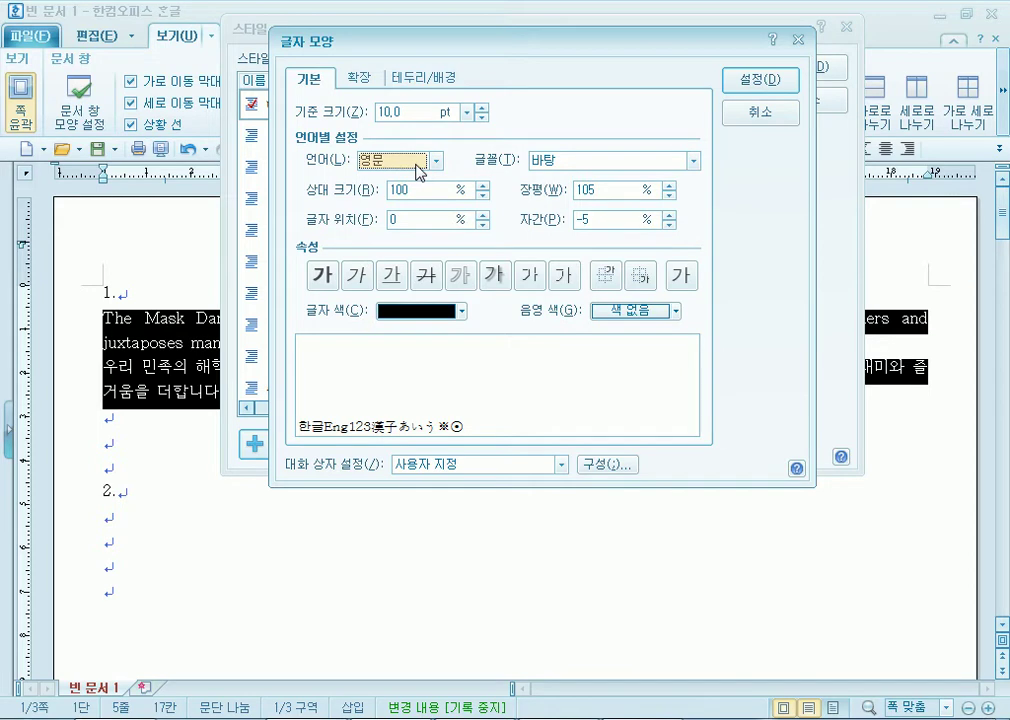
{"action": "left_click", "coordinate": [693, 160]}
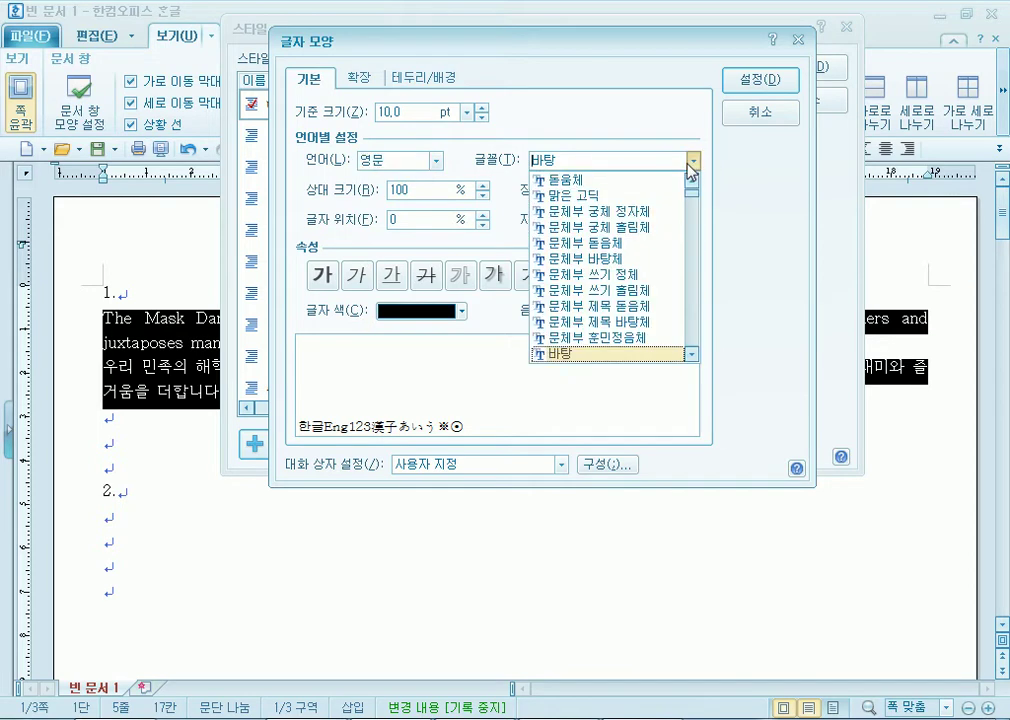
{"action": "scroll", "coordinate": [627, 245], "scroll_direction": "up", "scroll_amount": 2}
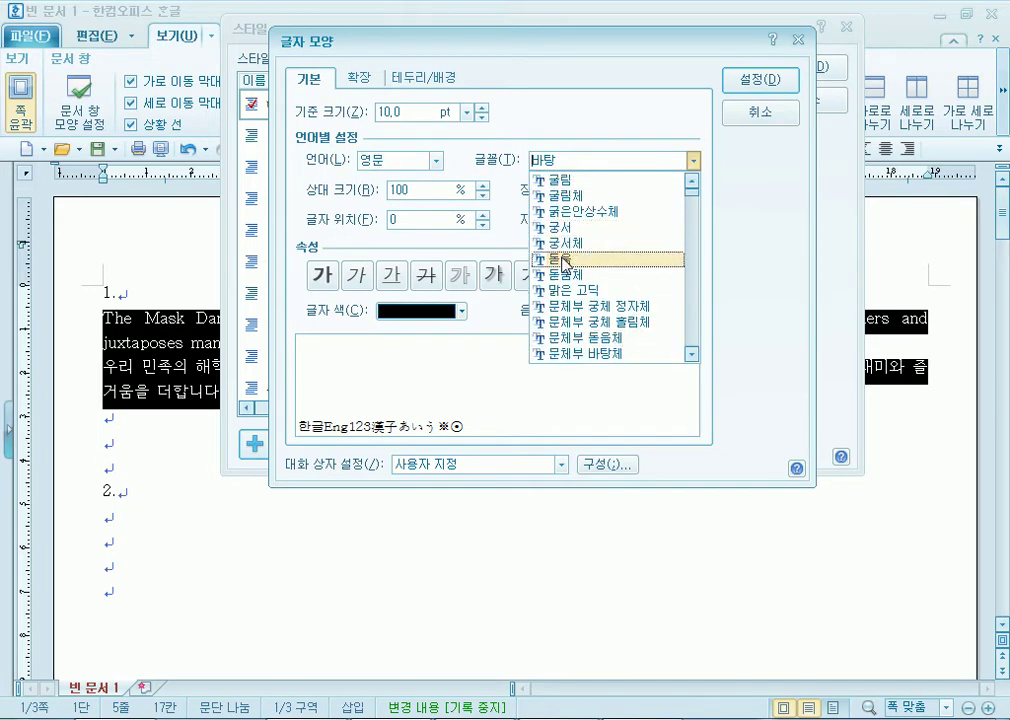
{"action": "left_click", "coordinate": [588, 262]}
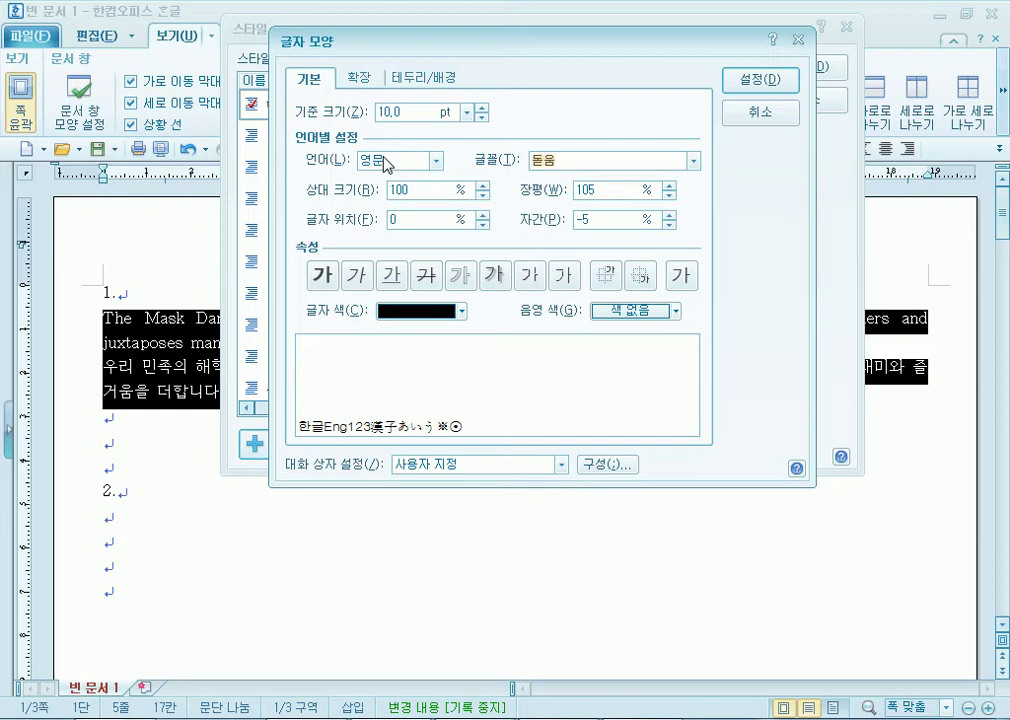
Check the Korean and English font choices, then confirm the character settings.
{"action": "left_click", "coordinate": [424, 162]}
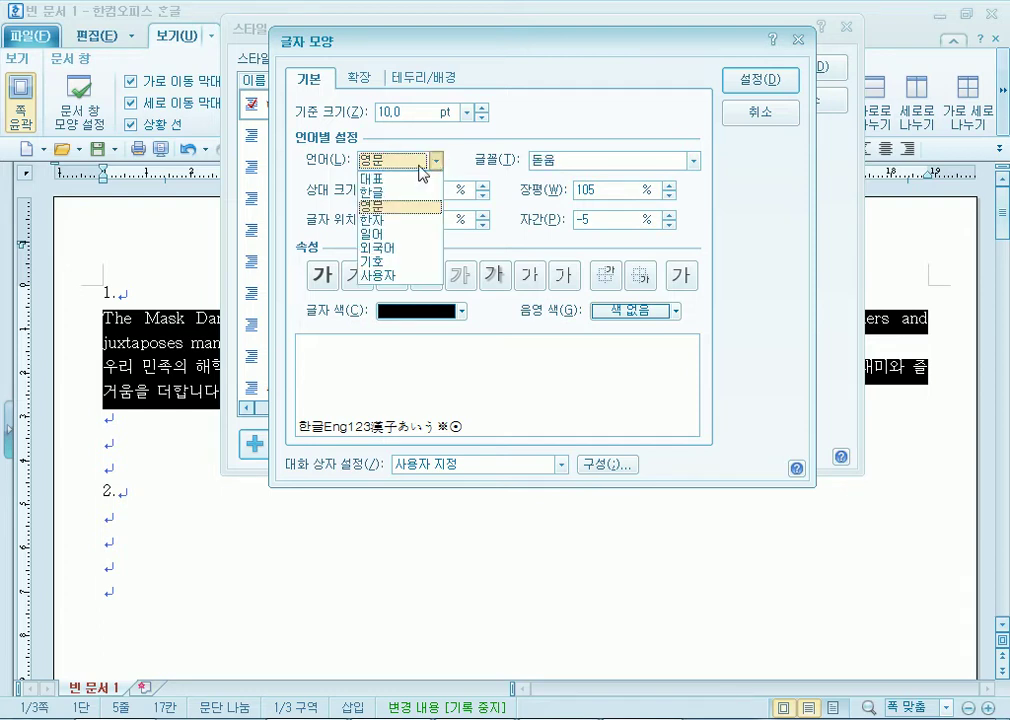
{"action": "left_click", "coordinate": [396, 181]}
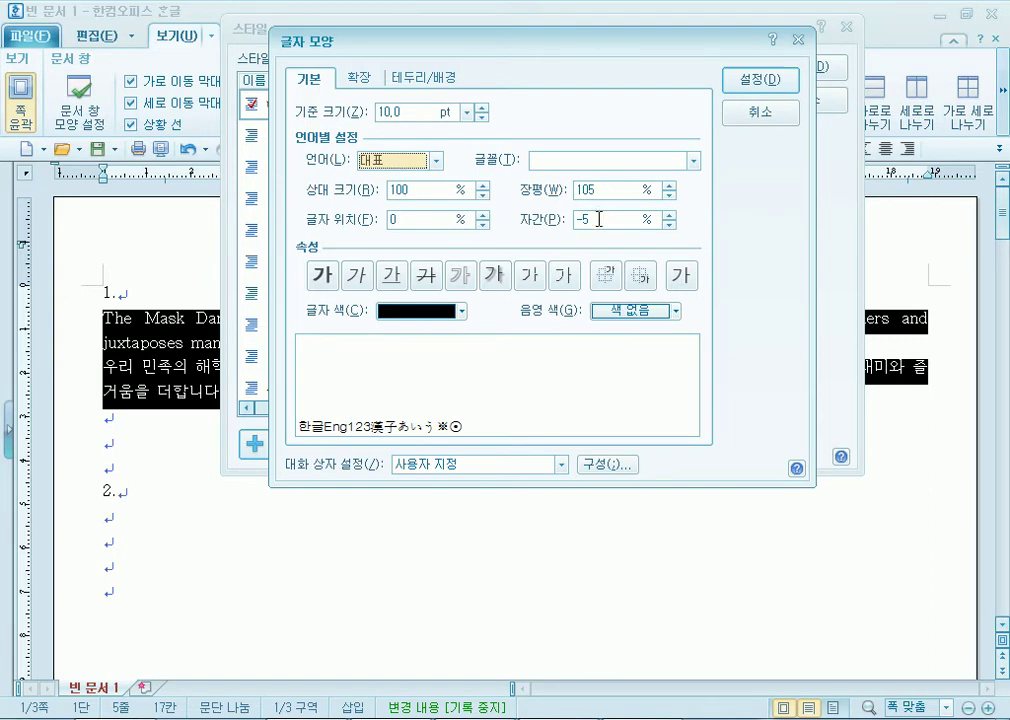
{"action": "left_click", "coordinate": [418, 162]}
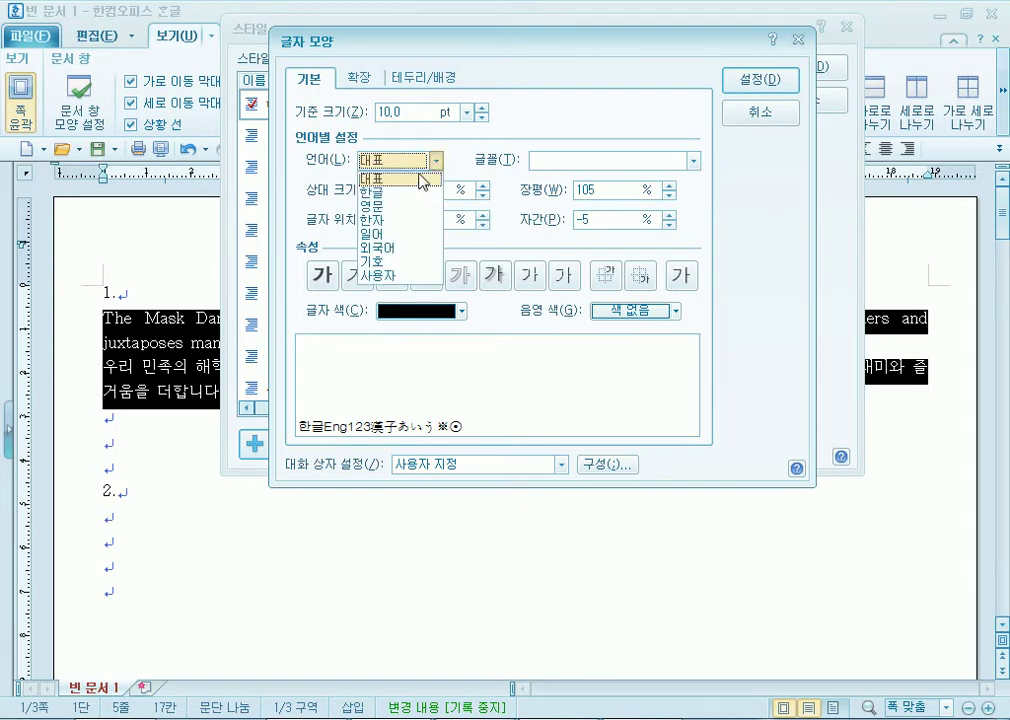
{"action": "left_click", "coordinate": [398, 192]}
{"action": "left_click", "coordinate": [436, 161]}
{"action": "left_click", "coordinate": [395, 208]}
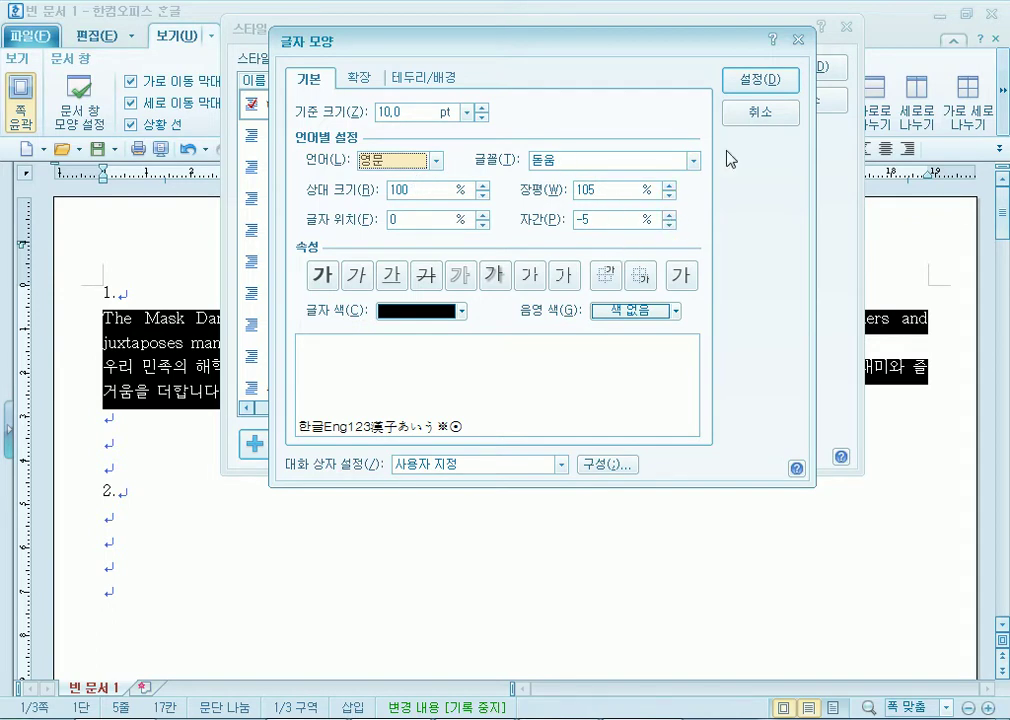
{"action": "left_click", "coordinate": [759, 84]}
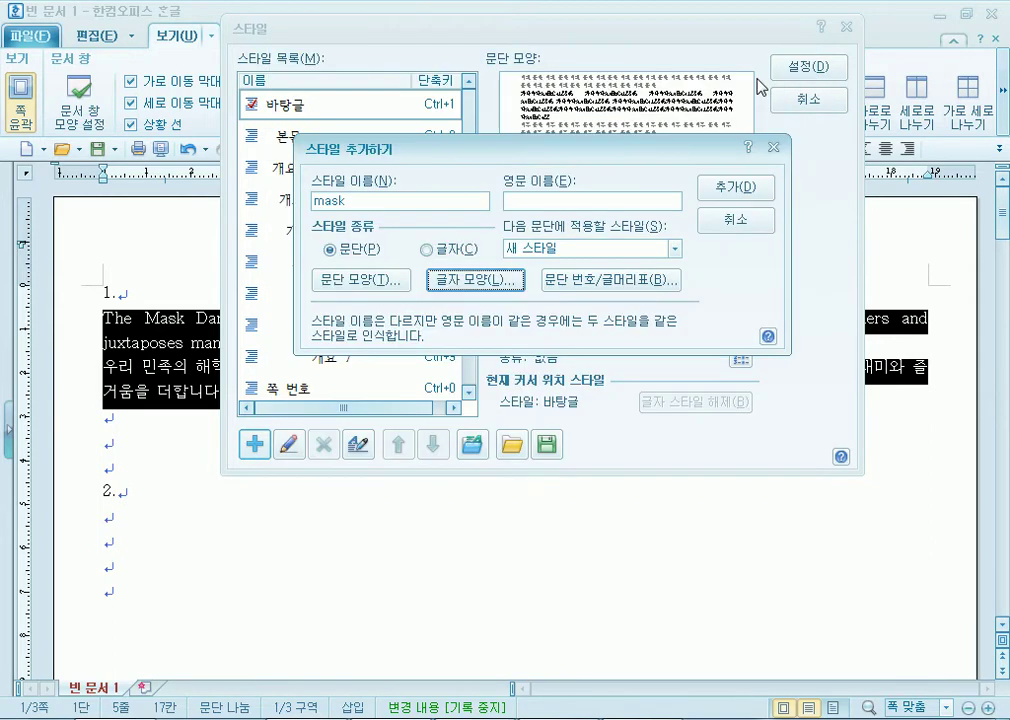
Add the mask style, apply it, then reselect both paragraphs under item 1.
{"action": "left_click", "coordinate": [727, 195]}
{"action": "left_click", "coordinate": [806, 68]}
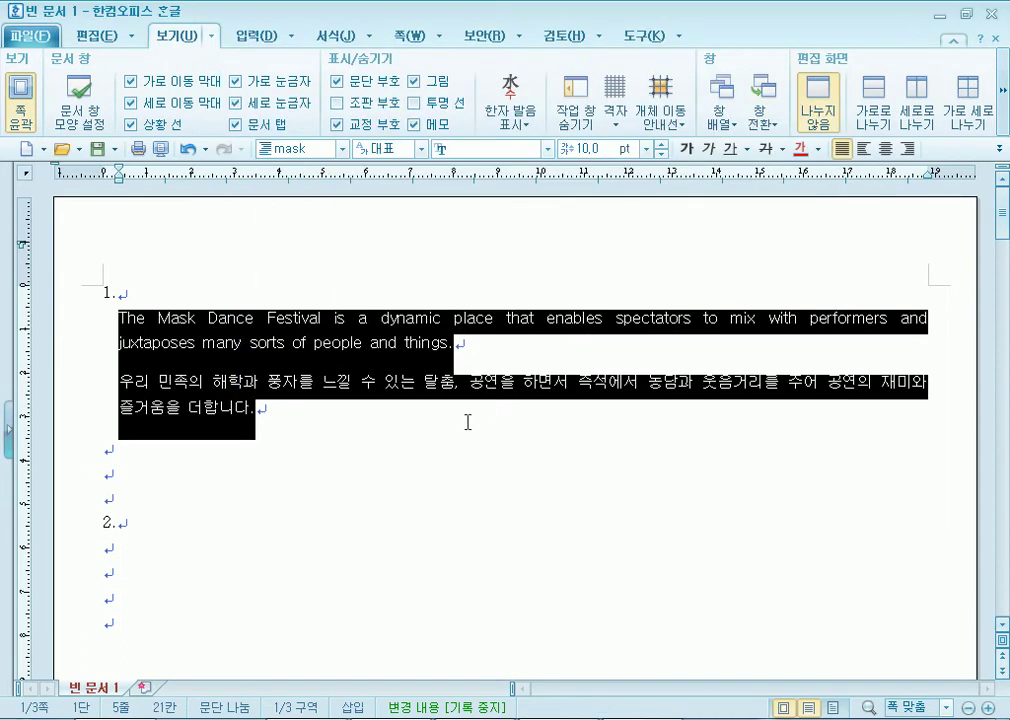
{"action": "left_click", "coordinate": [221, 414]}
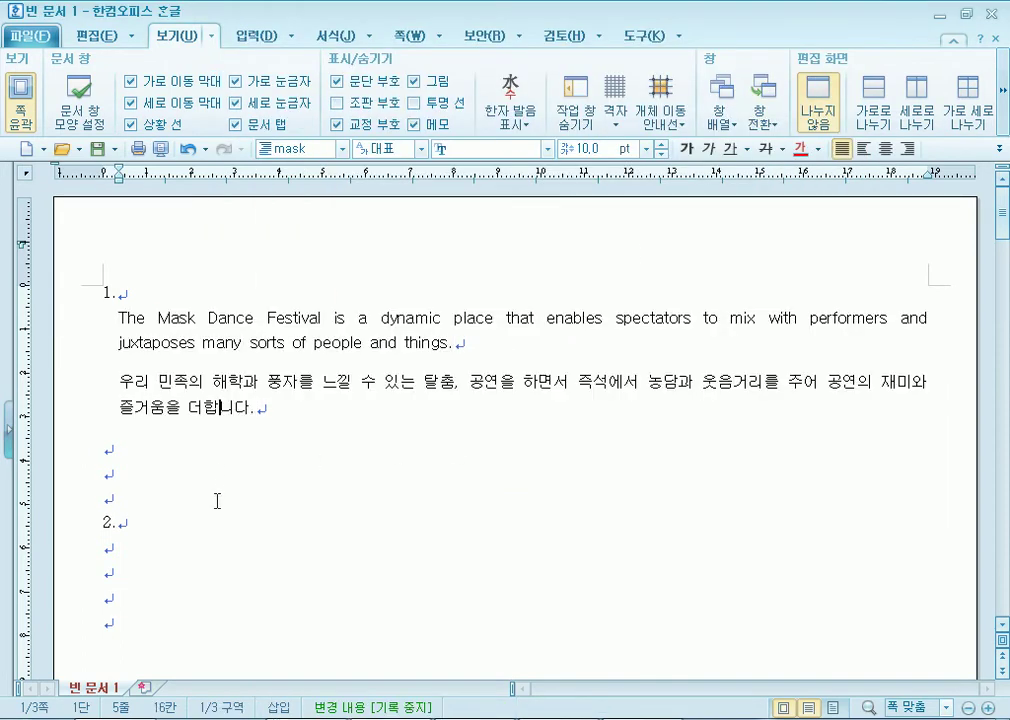
{"action": "left_click_drag", "start_coordinate": [401, 345], "coordinate": [406, 376]}
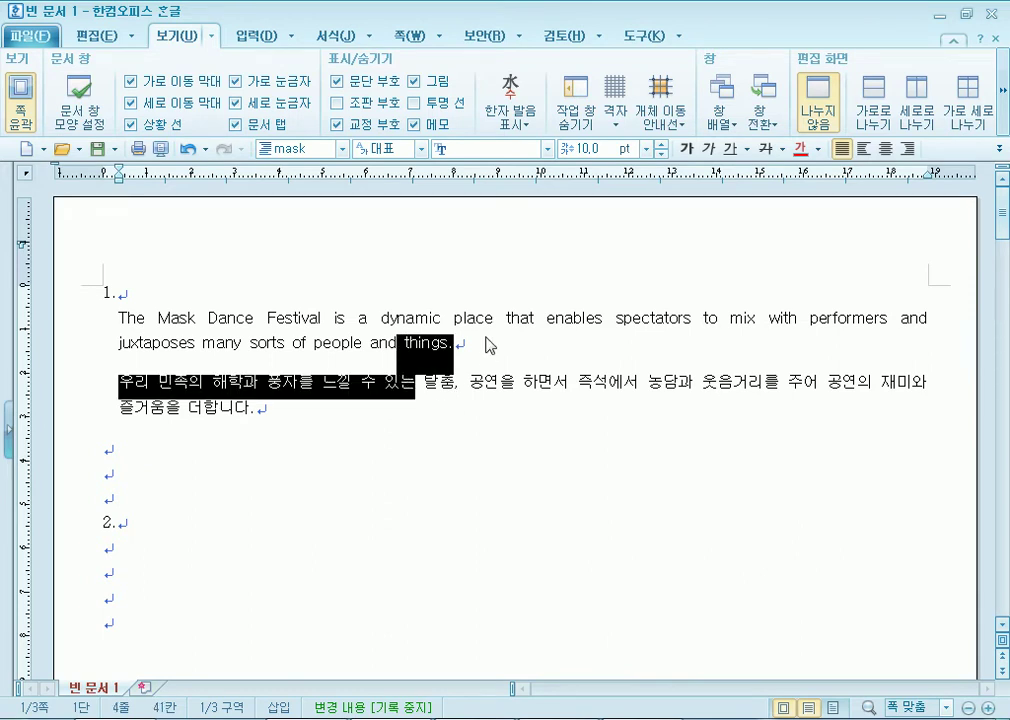
{"action": "left_click", "coordinate": [445, 386]}
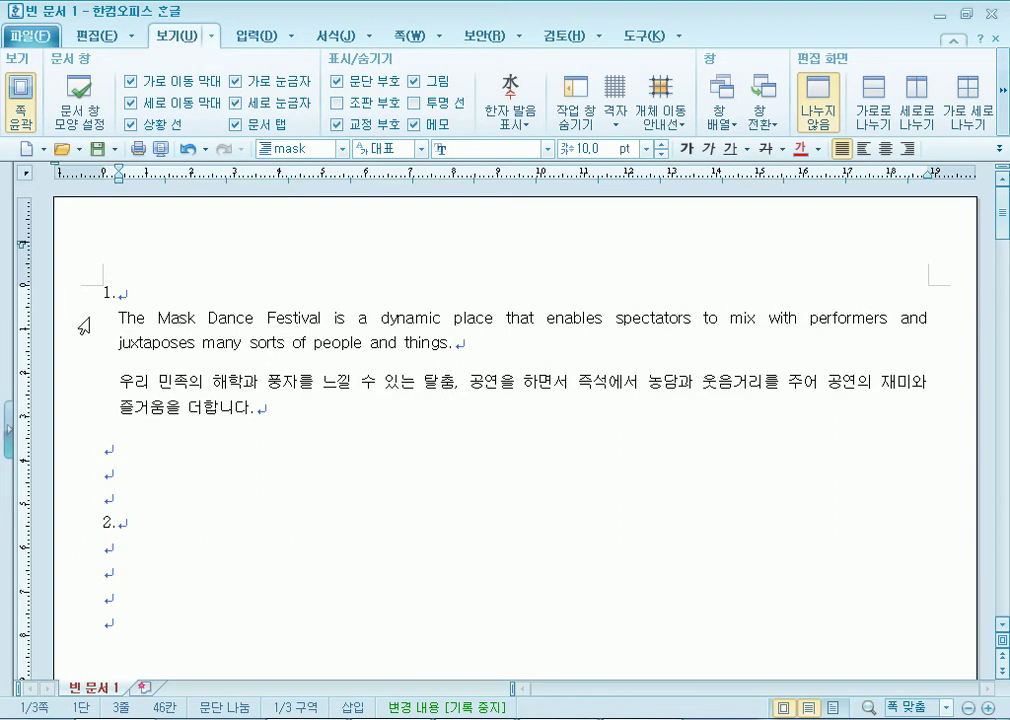
{"action": "left_click_drag", "start_coordinate": [104, 322], "coordinate": [360, 413]}
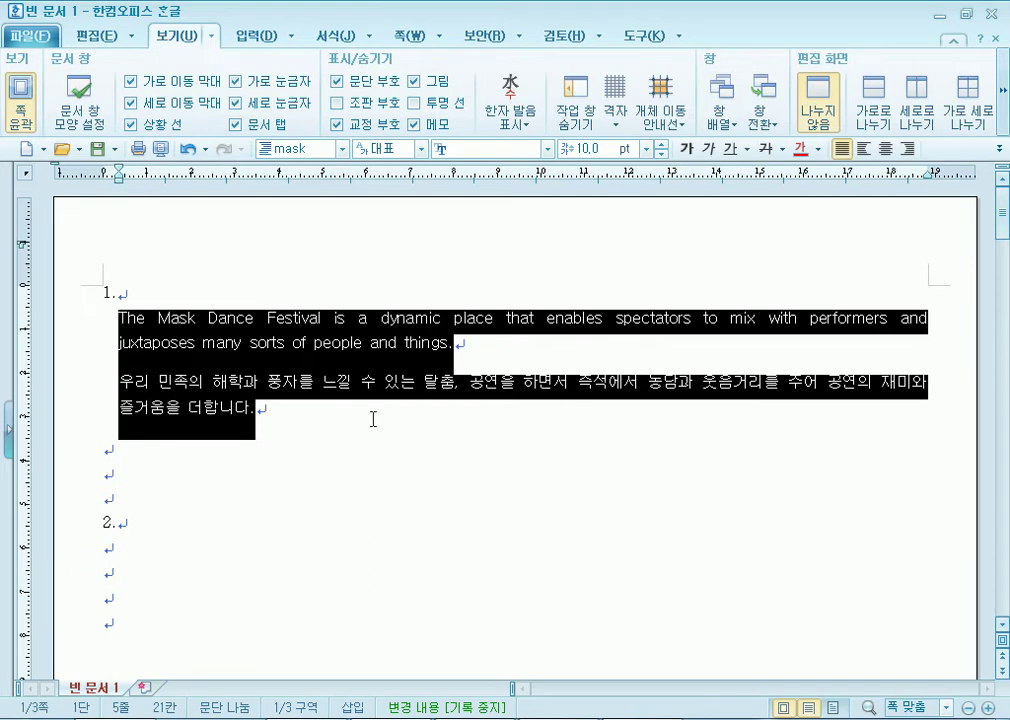
Reset the two paragraphs to 바탕글, give them the 바탕 font, and reopen the Style dialog.
{"action": "key", "text": "ctrl+1"}
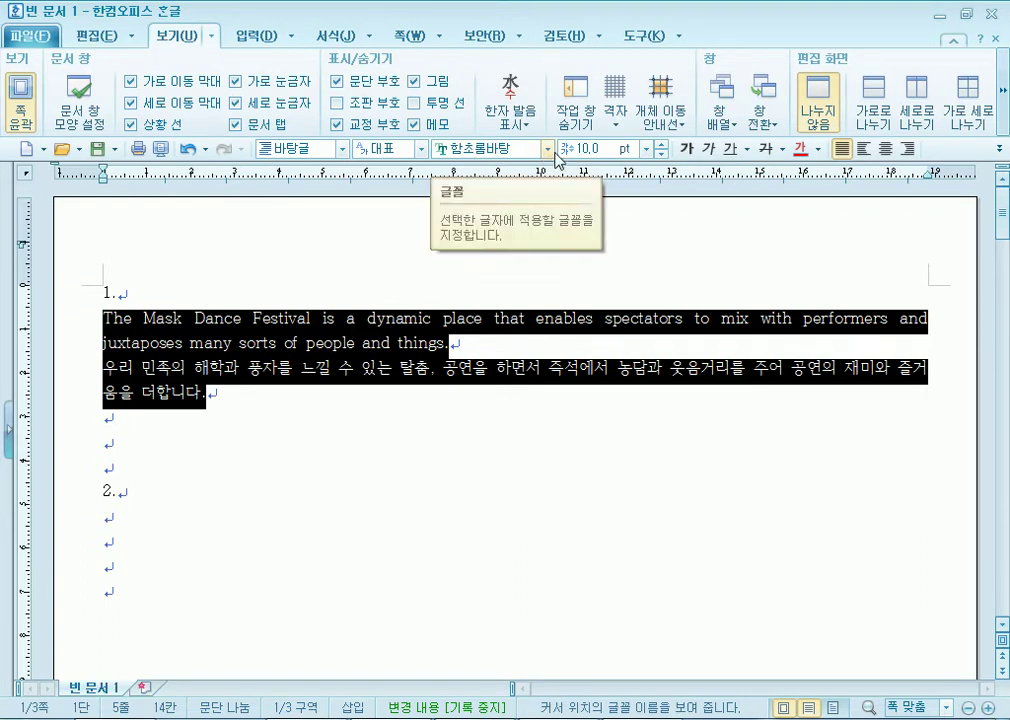
{"action": "left_click", "coordinate": [548, 149]}
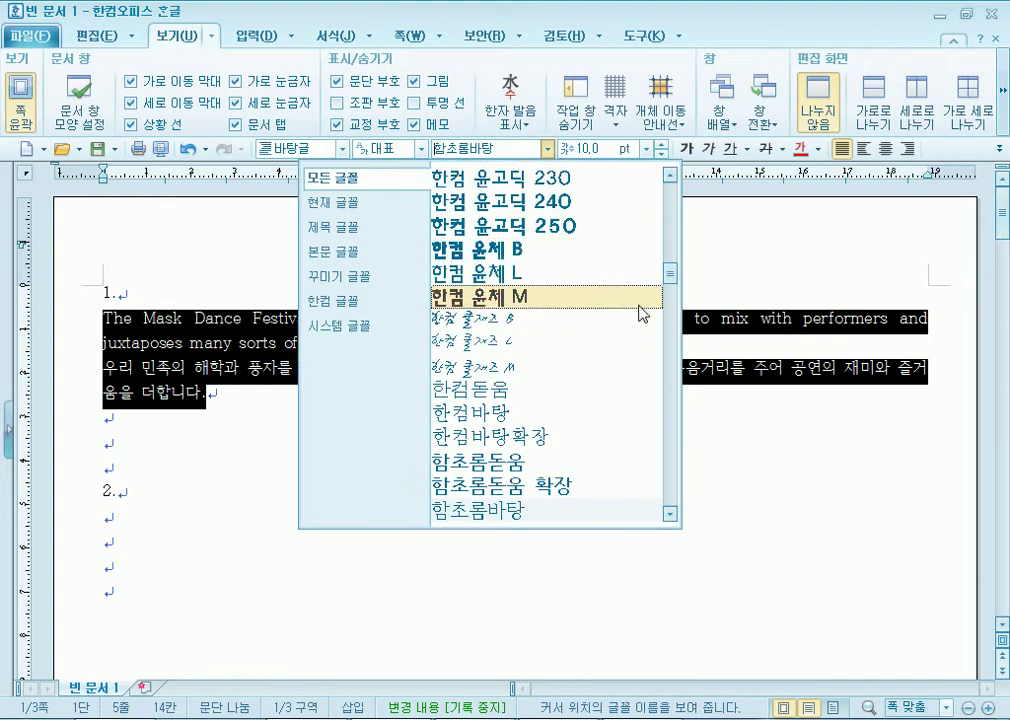
{"action": "left_click_drag", "start_coordinate": [668, 280], "coordinate": [668, 178]}
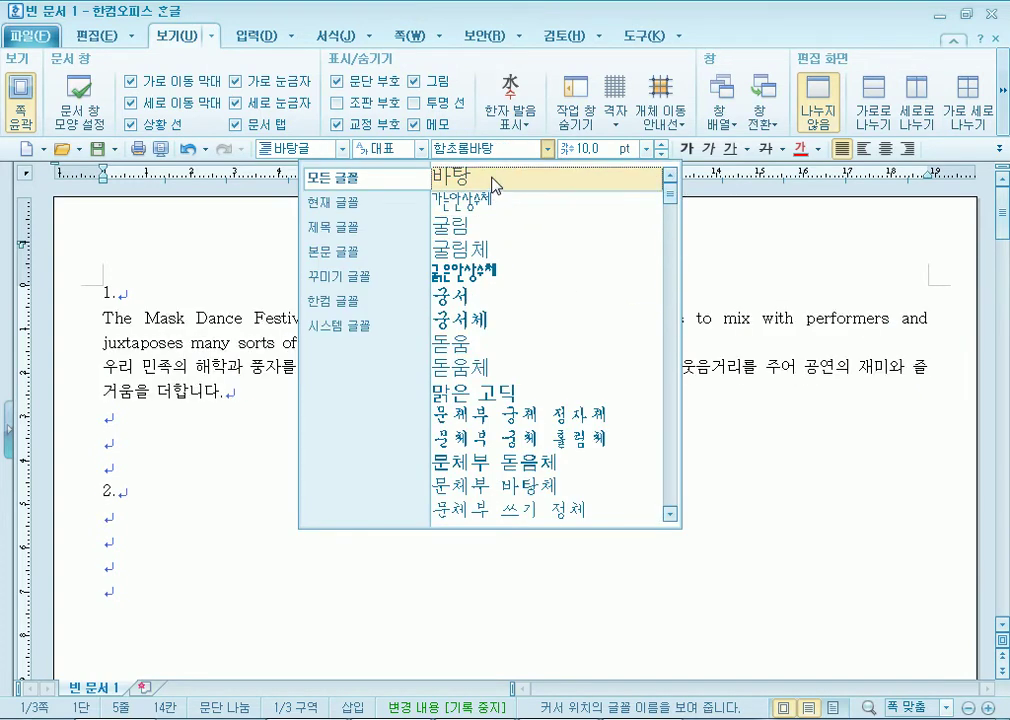
{"action": "left_click", "coordinate": [491, 184]}
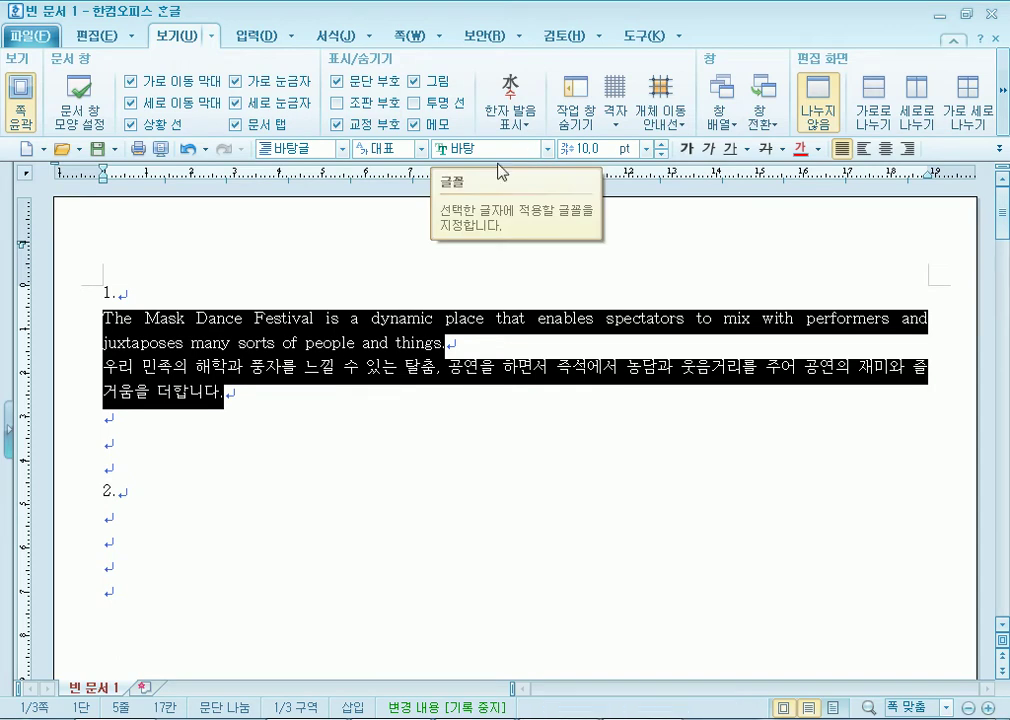
{"action": "key", "text": "F6"}
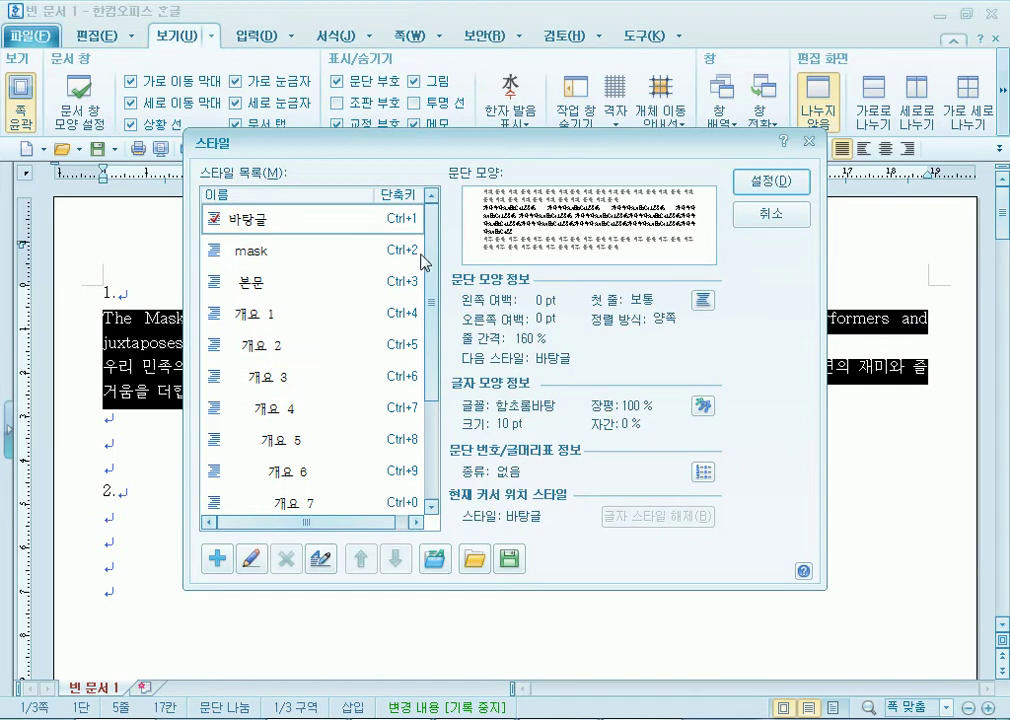
Delete the old mask style from the style list and select 바탕글.
{"action": "left_click", "coordinate": [271, 253]}
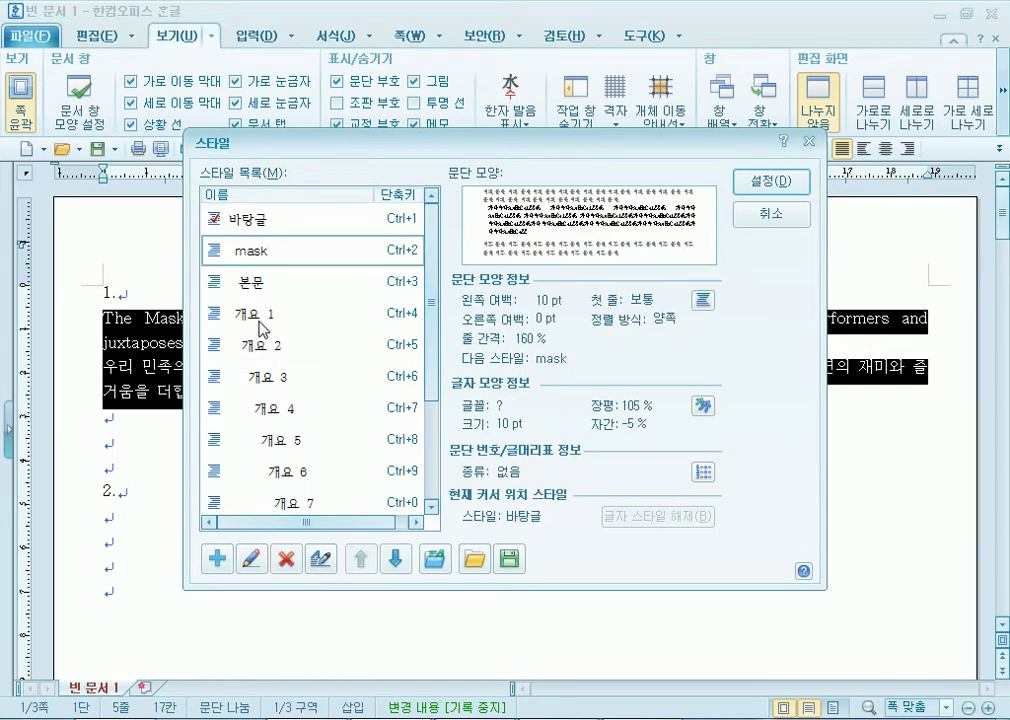
{"action": "left_click", "coordinate": [293, 553]}
{"action": "left_click", "coordinate": [293, 219]}
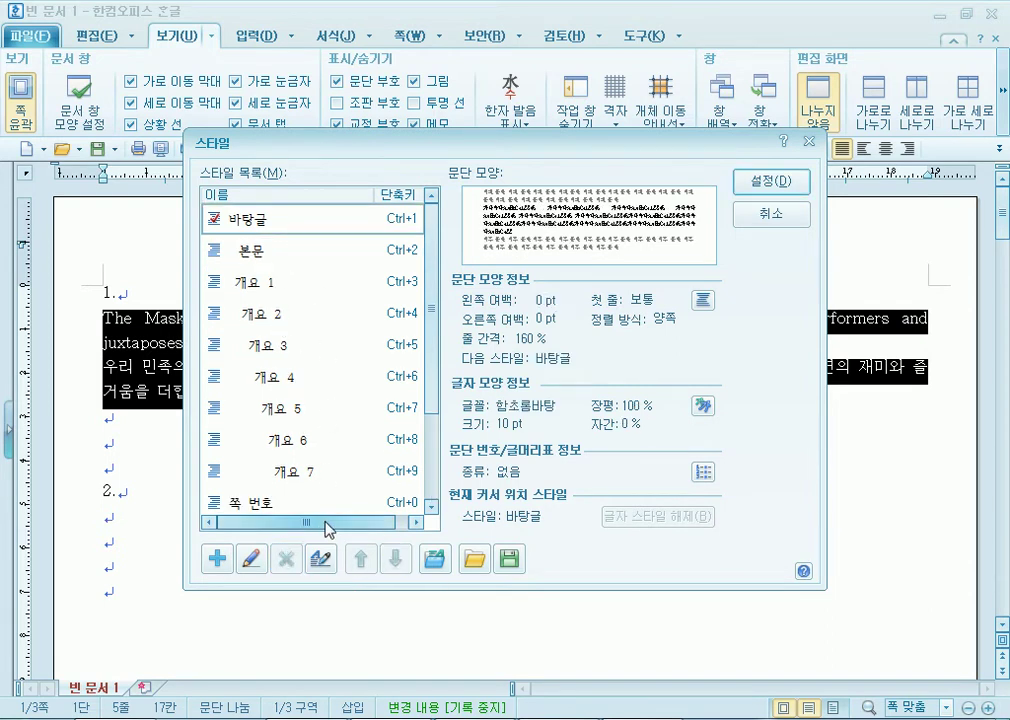
Begin adding a new style named mask, retrying after cancelling a first attempt.
{"action": "left_click", "coordinate": [217, 560]}
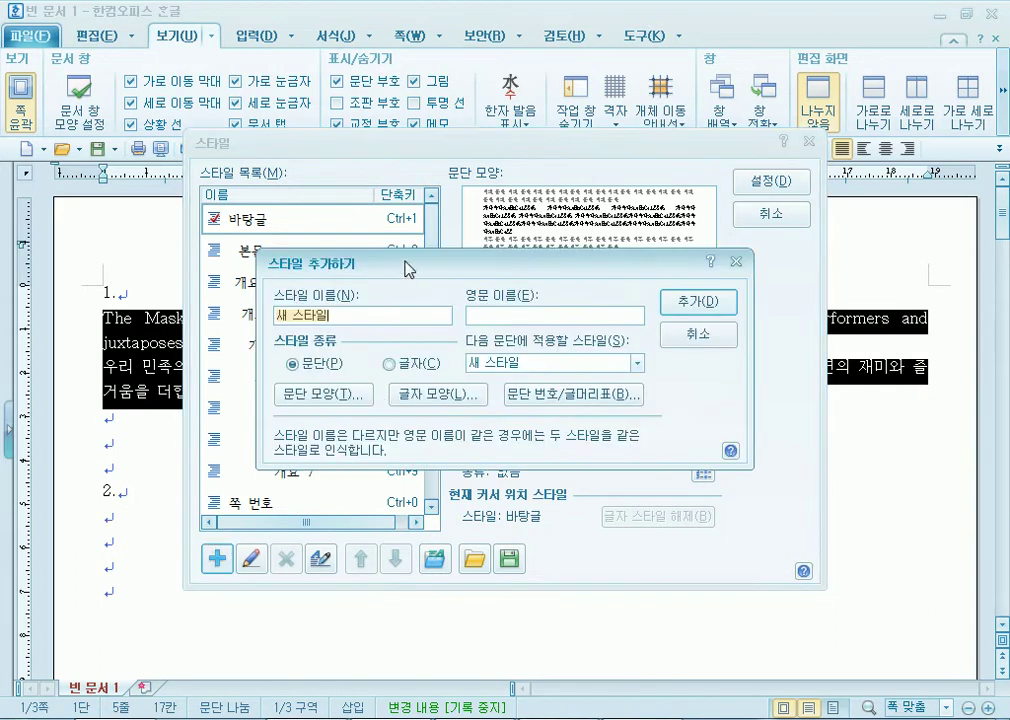
{"action": "left_click_drag", "start_coordinate": [401, 272], "coordinate": [470, 232]}
{"action": "type", "text": "mask"}
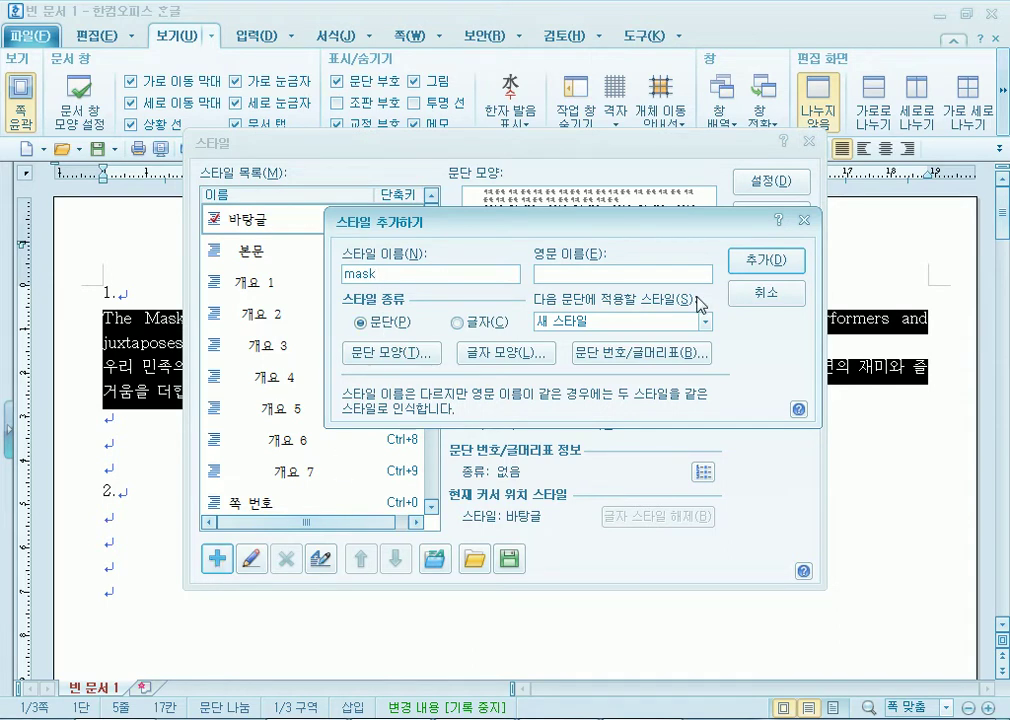
{"action": "left_click", "coordinate": [766, 293]}
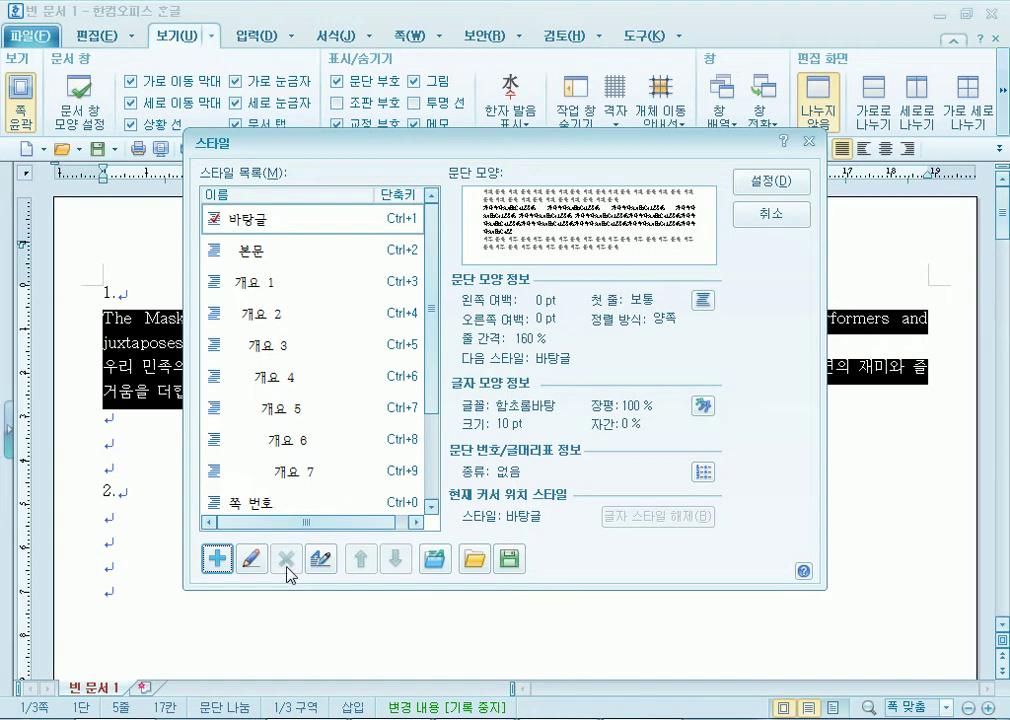
{"action": "left_click", "coordinate": [217, 558]}
{"action": "type", "text": "mask"}
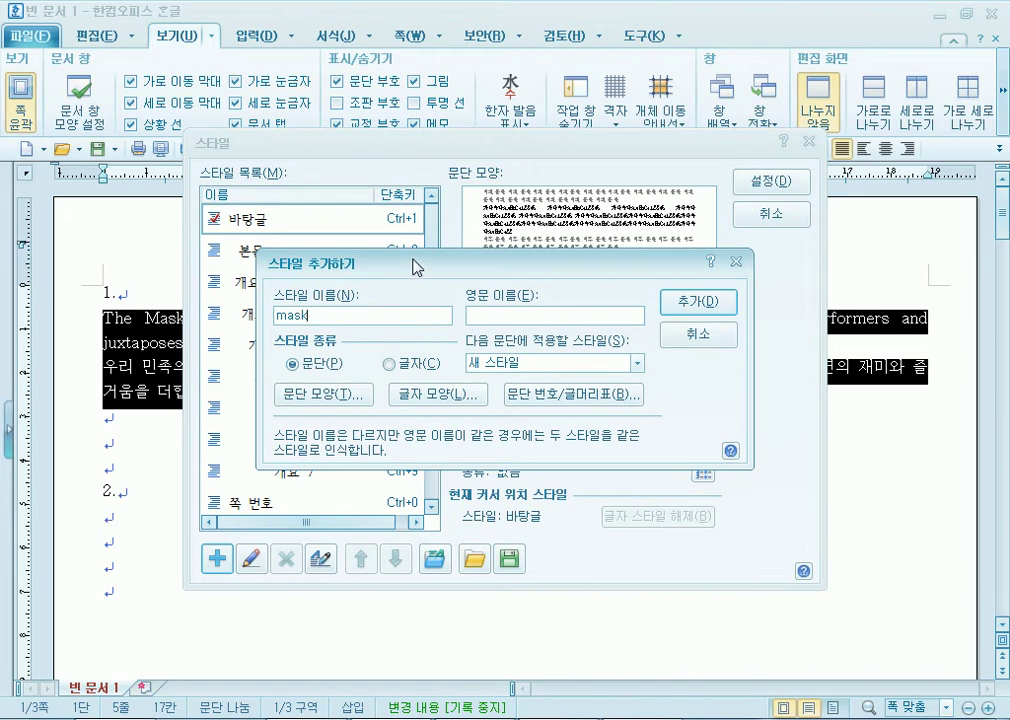
{"action": "left_click_drag", "start_coordinate": [417, 263], "coordinate": [458, 155]}
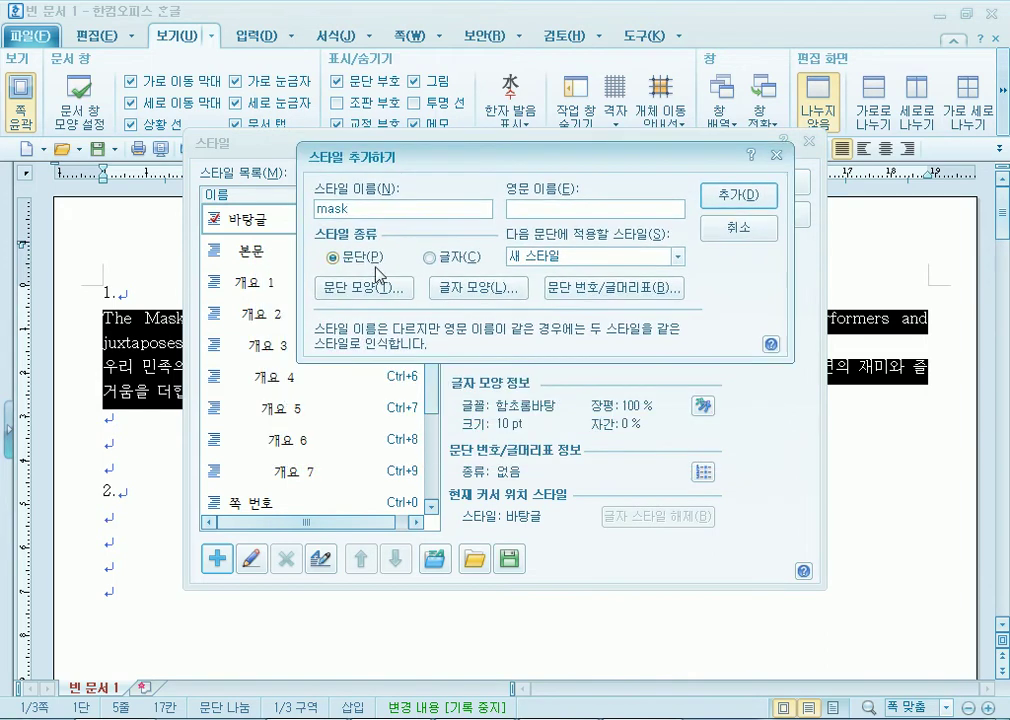
Give the style's paragraph shape a 10 pt left margin and 10 pt space below.
{"action": "left_click", "coordinate": [352, 290]}
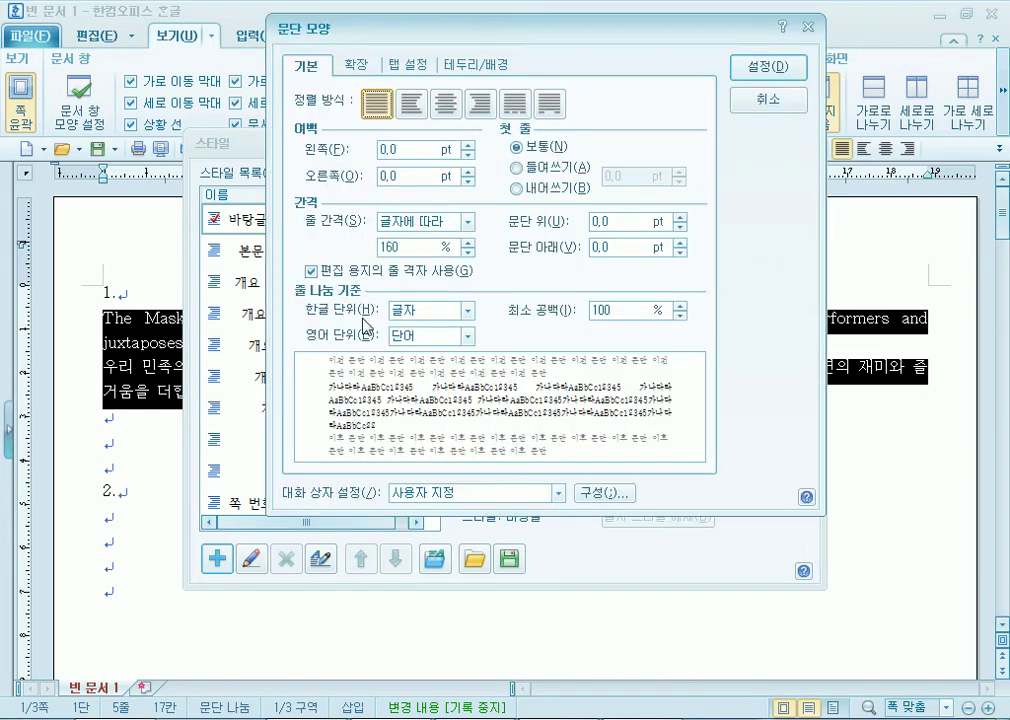
{"action": "left_click", "coordinate": [467, 144]}
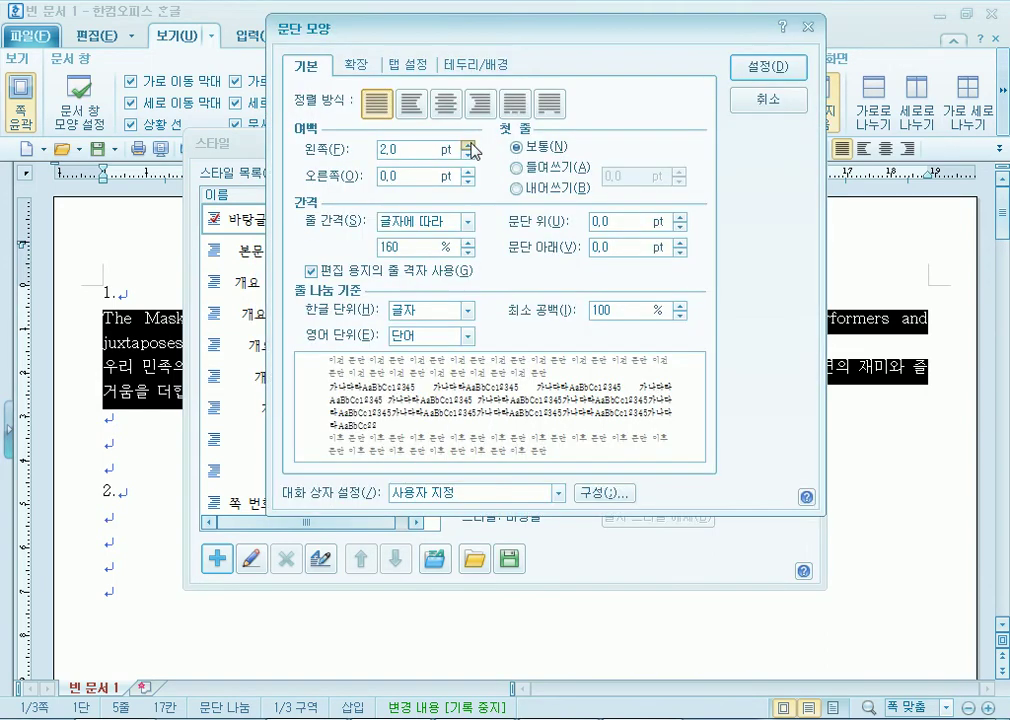
{"action": "left_click", "coordinate": [467, 145]}
{"action": "left_click", "coordinate": [467, 145]}
{"action": "left_click", "coordinate": [467, 155]}
{"action": "left_click", "coordinate": [467, 155]}
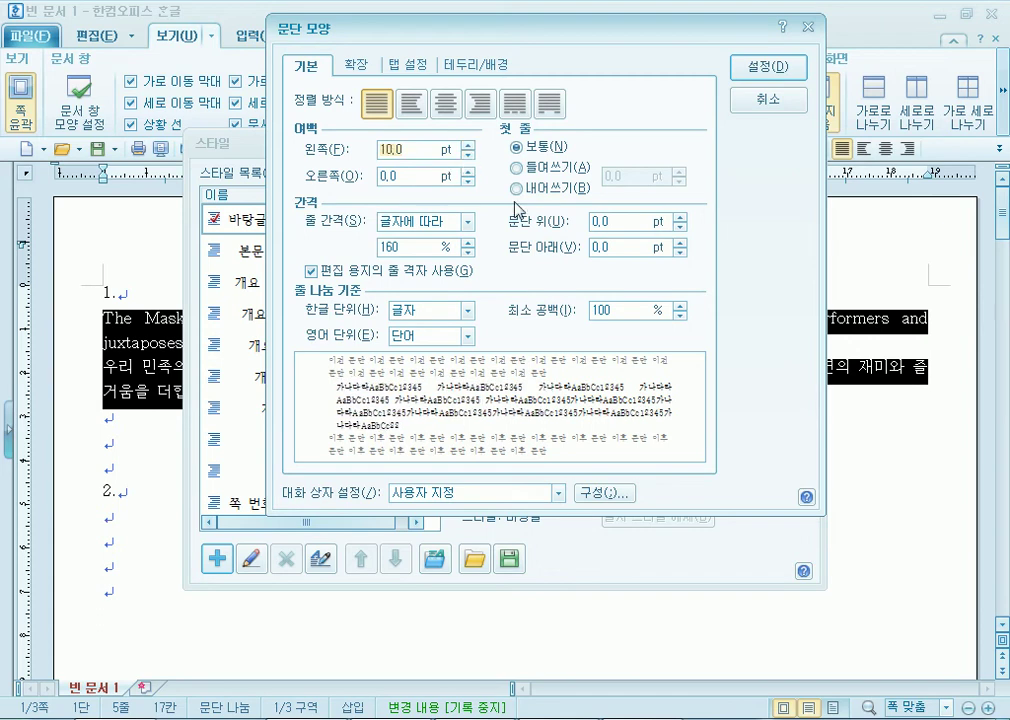
{"action": "left_click", "coordinate": [681, 243]}
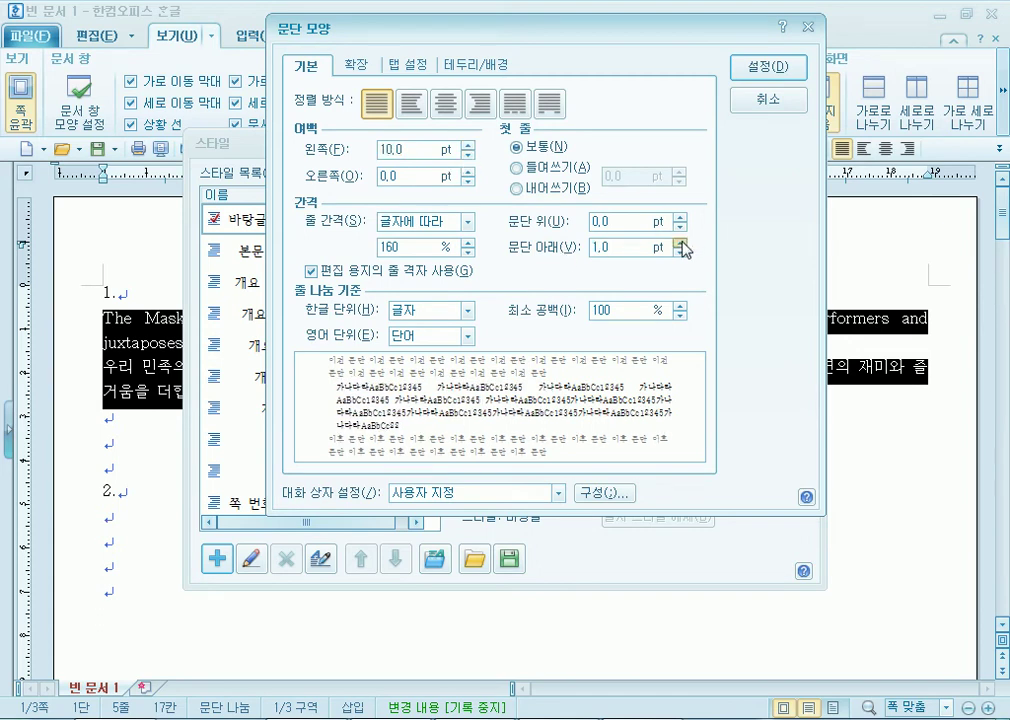
{"action": "left_click", "coordinate": [682, 244]}
{"action": "left_click", "coordinate": [682, 244]}
{"action": "left_click", "coordinate": [682, 244]}
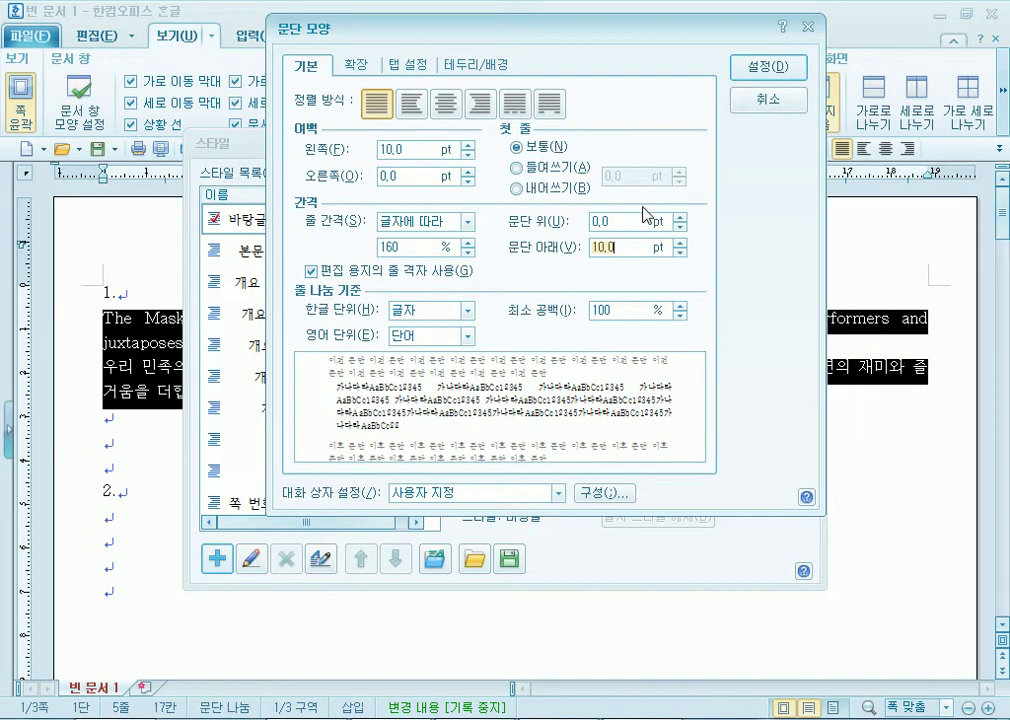
{"action": "left_click", "coordinate": [768, 70]}
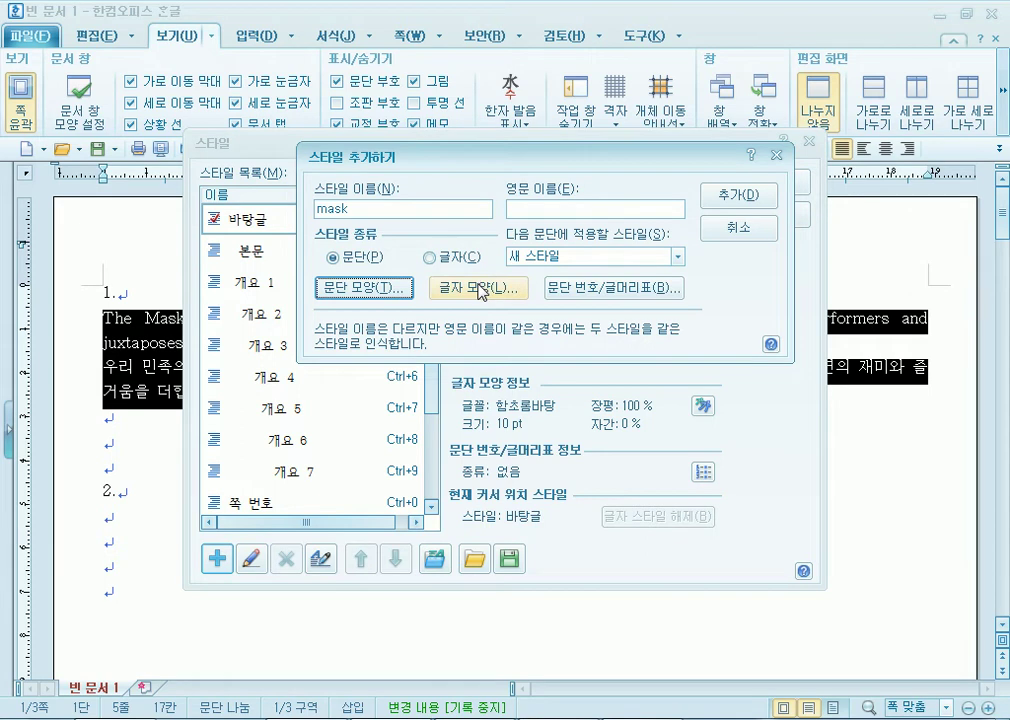
Set the new style's character width to 105% and letter spacing to -5%.
{"action": "left_click", "coordinate": [481, 290]}
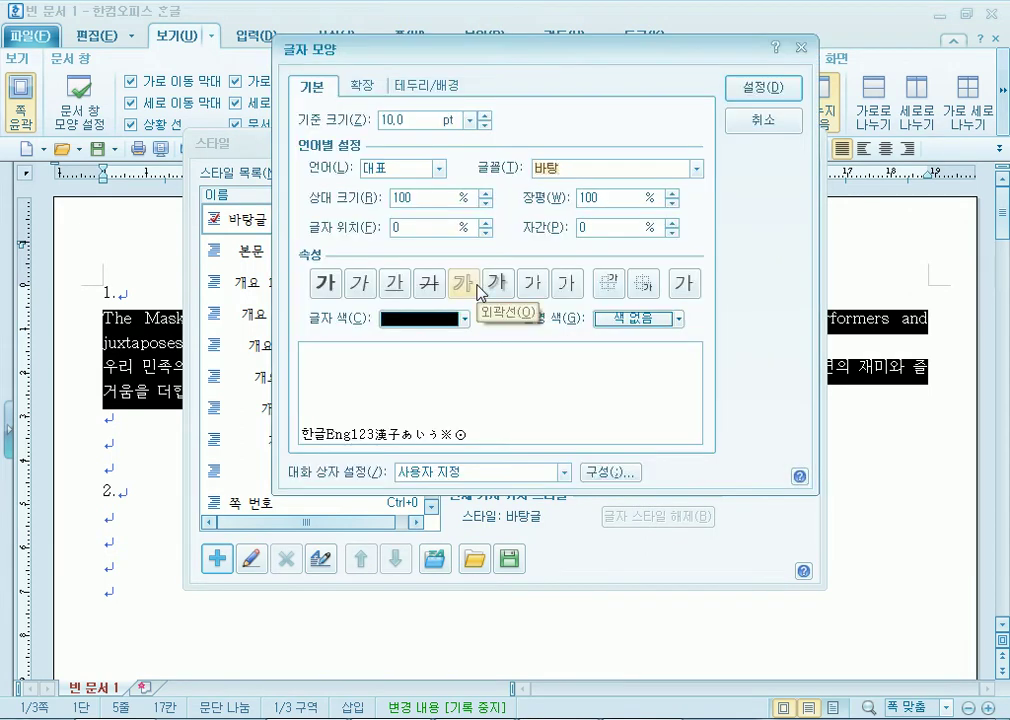
{"action": "left_click", "coordinate": [672, 193]}
{"action": "left_click", "coordinate": [672, 193]}
{"action": "left_click", "coordinate": [672, 193]}
{"action": "left_click", "coordinate": [672, 193]}
{"action": "left_click", "coordinate": [672, 193]}
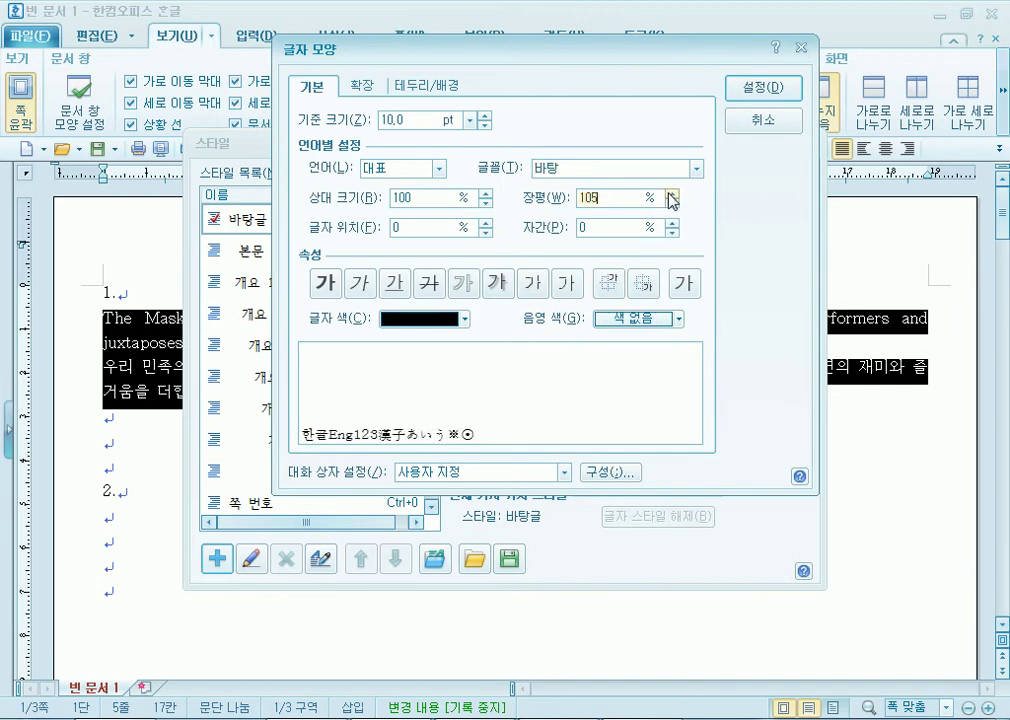
{"action": "left_click", "coordinate": [673, 232]}
{"action": "left_click", "coordinate": [673, 232]}
{"action": "left_click", "coordinate": [673, 232]}
{"action": "left_click", "coordinate": [673, 232]}
{"action": "left_click", "coordinate": [673, 232]}
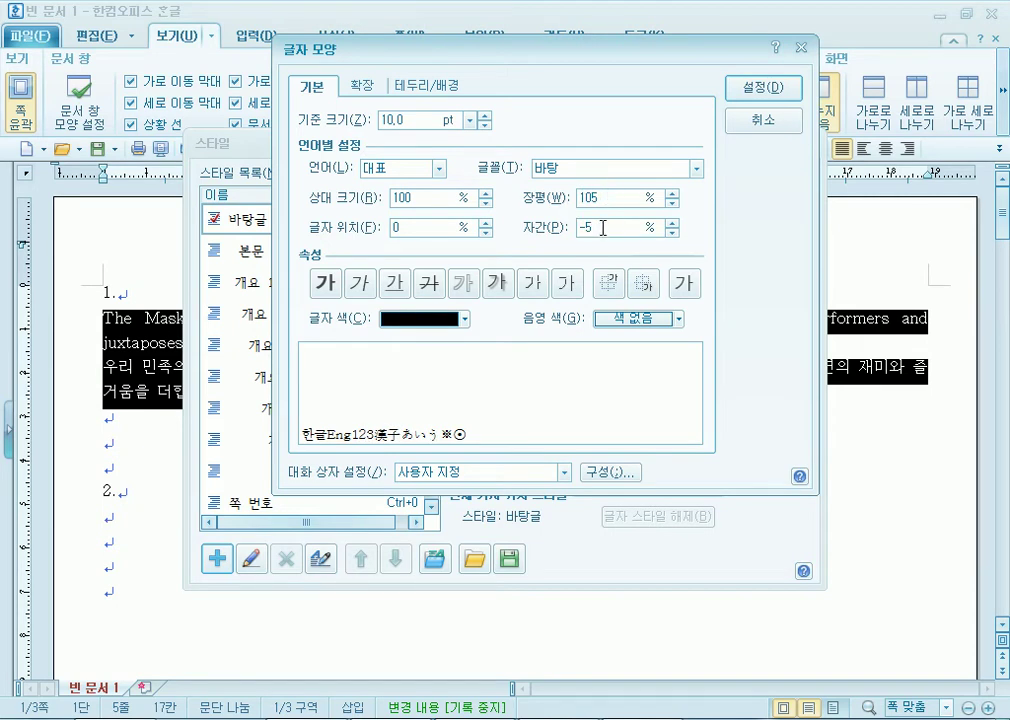
Set the Hangul font to 굴림.
{"action": "left_click", "coordinate": [388, 172]}
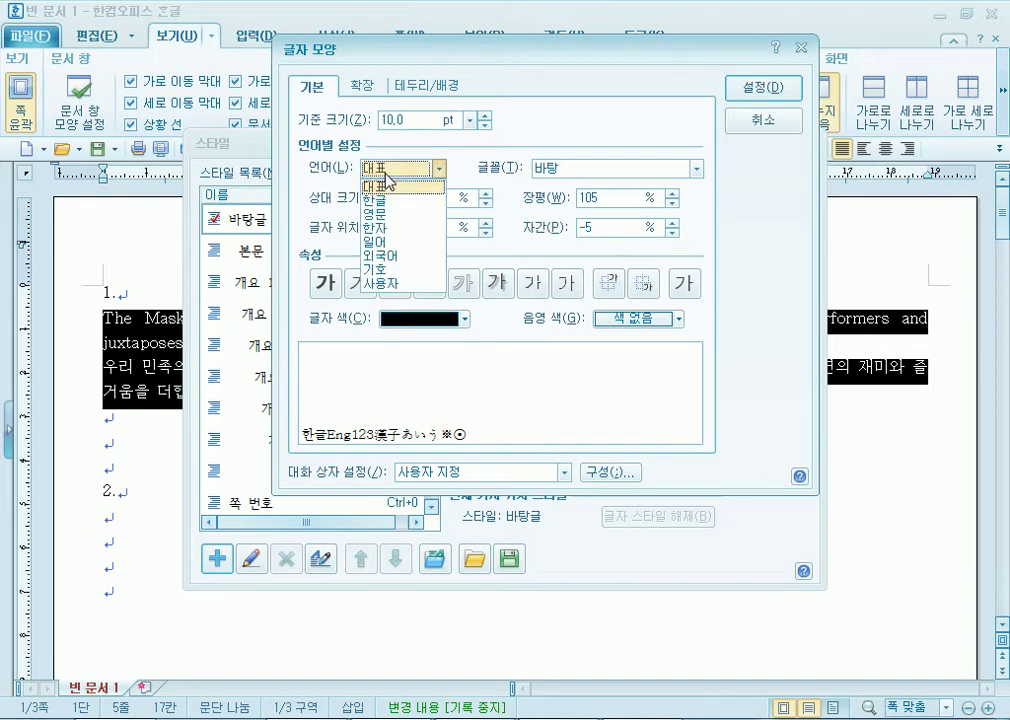
{"action": "left_click", "coordinate": [386, 201]}
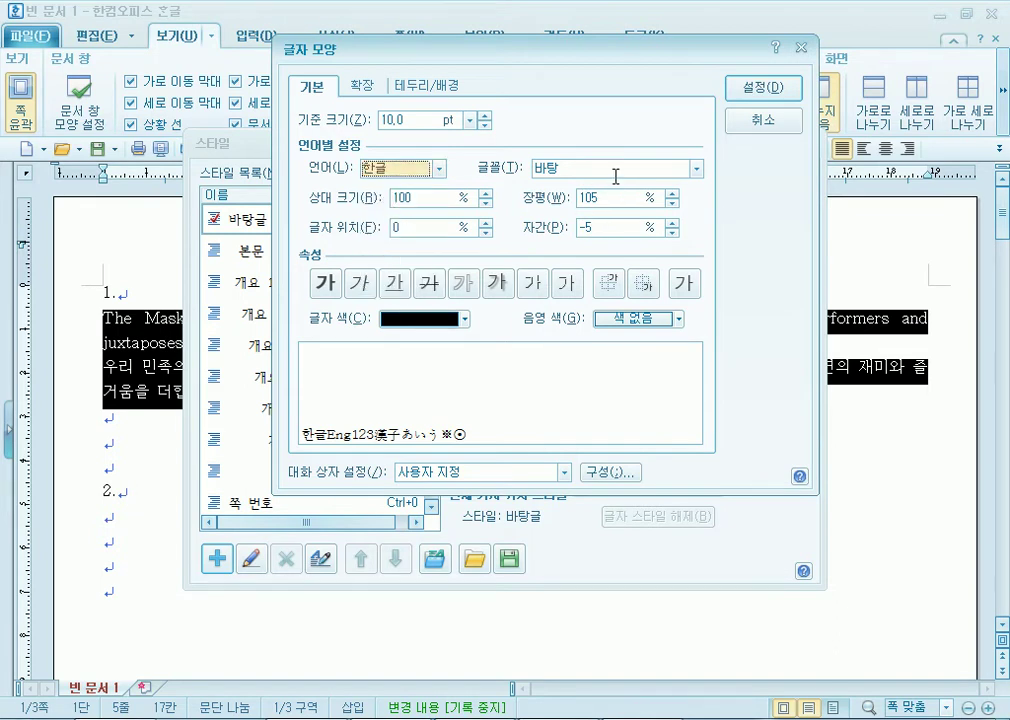
{"action": "left_click", "coordinate": [615, 176]}
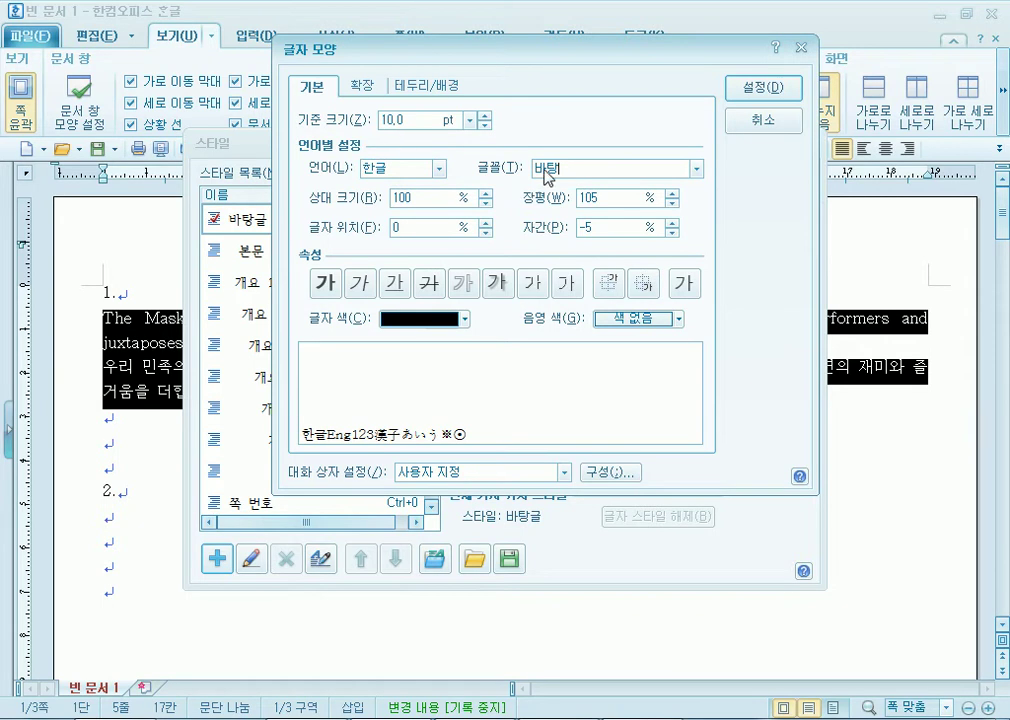
{"action": "type", "text": "rnfl"}
{"action": "key", "text": "BackSpace"}
{"action": "key", "text": "BackSpace"}
{"action": "key", "text": "BackSpace"}
{"action": "key", "text": "BackSpace"}
{"action": "type", "text": "굴ㄹ"}
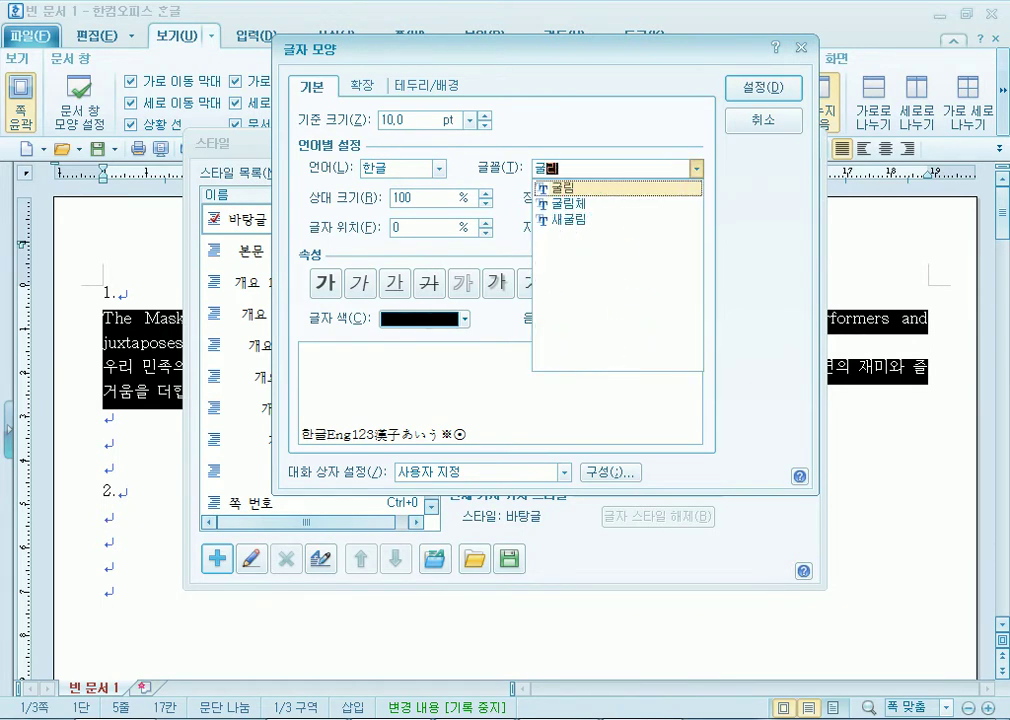
{"action": "left_click", "coordinate": [565, 188]}
Set the English font to 돋움 and confirm the character settings.
{"action": "left_click", "coordinate": [438, 170]}
{"action": "left_click", "coordinate": [379, 217]}
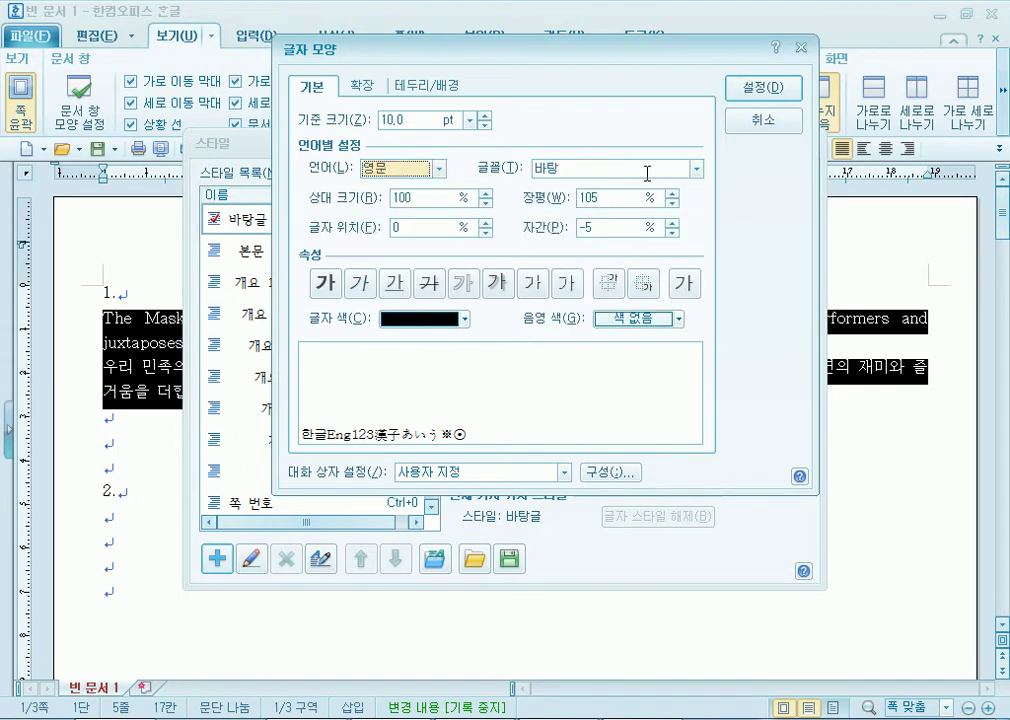
{"action": "left_click", "coordinate": [629, 171]}
{"action": "key", "text": "BackSpace"}
{"action": "key", "text": "BackSpace"}
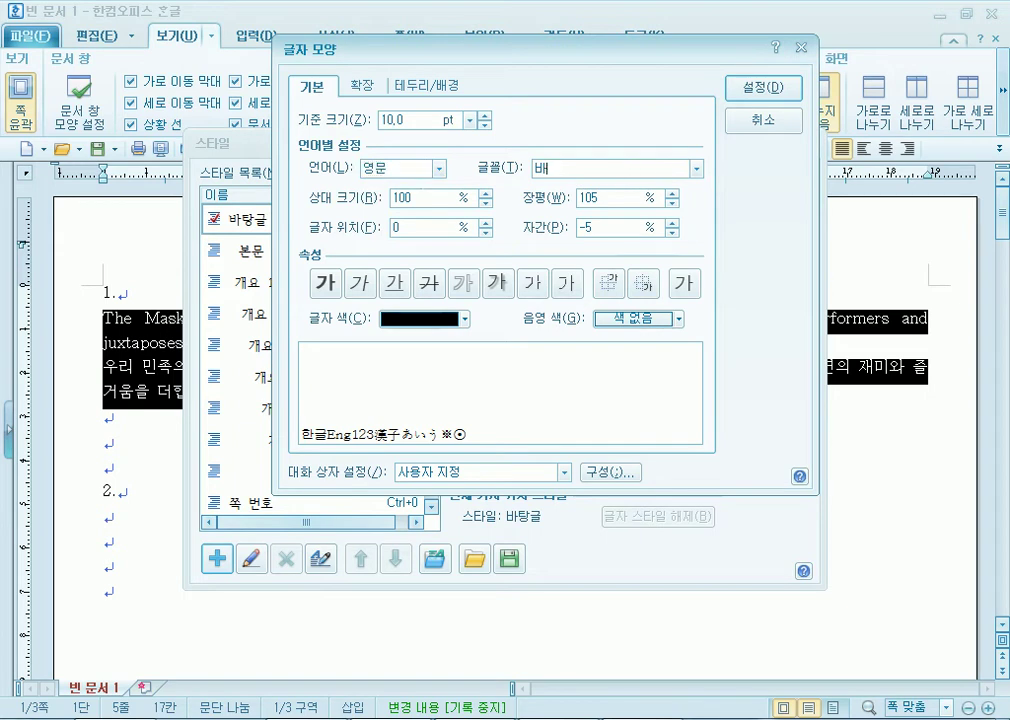
{"action": "type", "text": "돋움"}
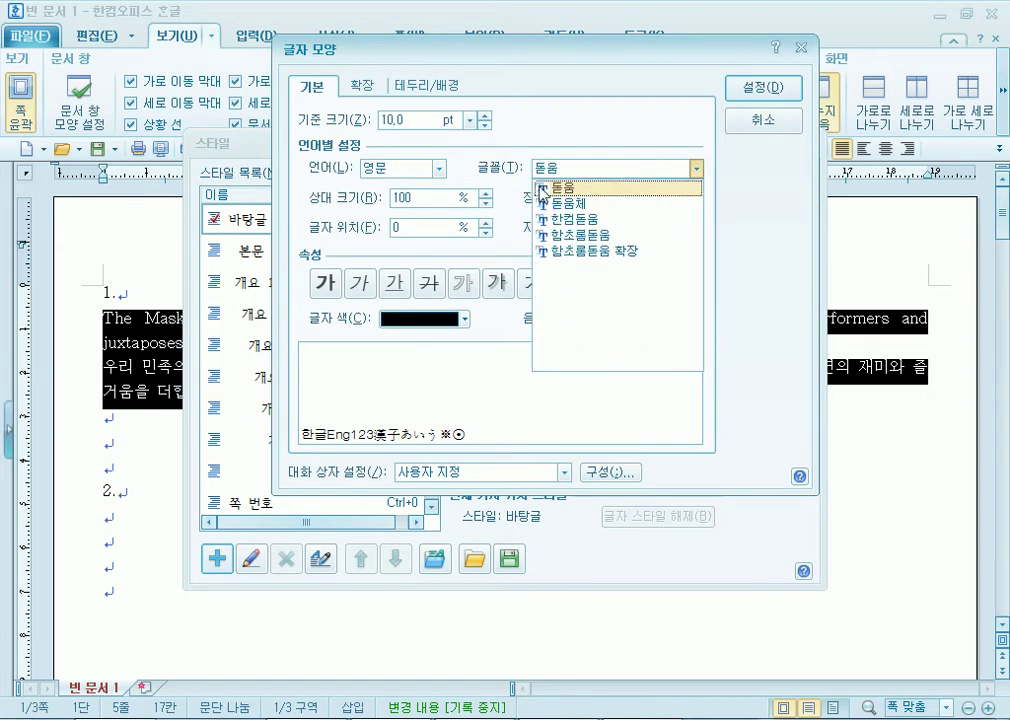
{"action": "left_click", "coordinate": [573, 190]}
{"action": "left_click", "coordinate": [697, 170]}
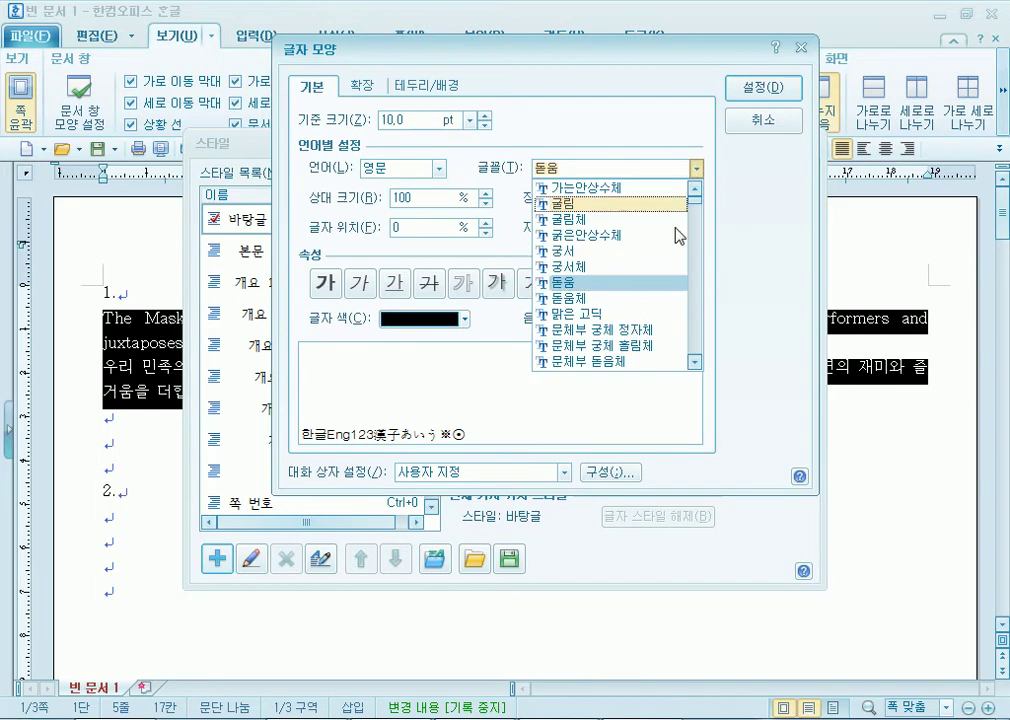
{"action": "left_click", "coordinate": [660, 284]}
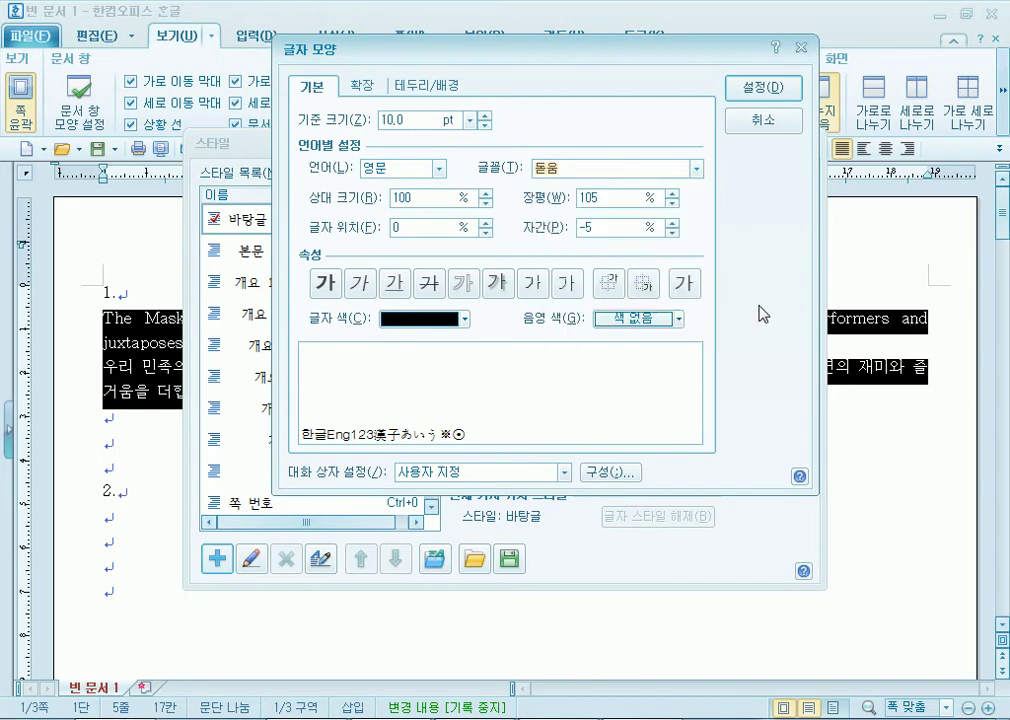
{"action": "left_click", "coordinate": [787, 100]}
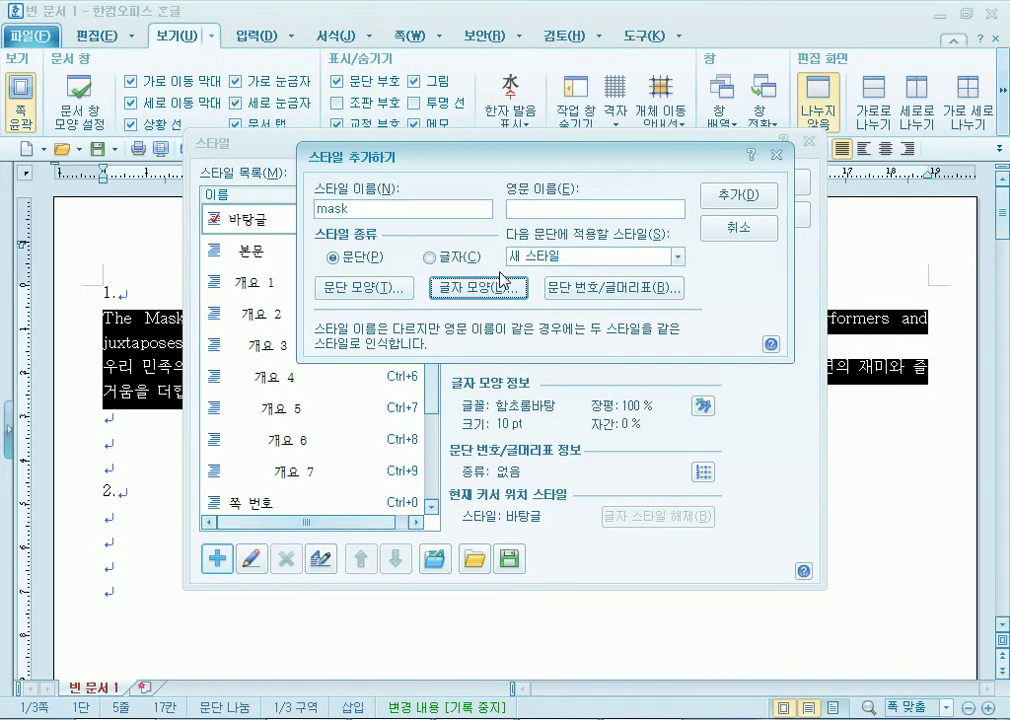
Confirm the paragraph and character settings, create the mask style, and apply it to both answer paragraphs.
{"action": "left_click", "coordinate": [372, 292]}
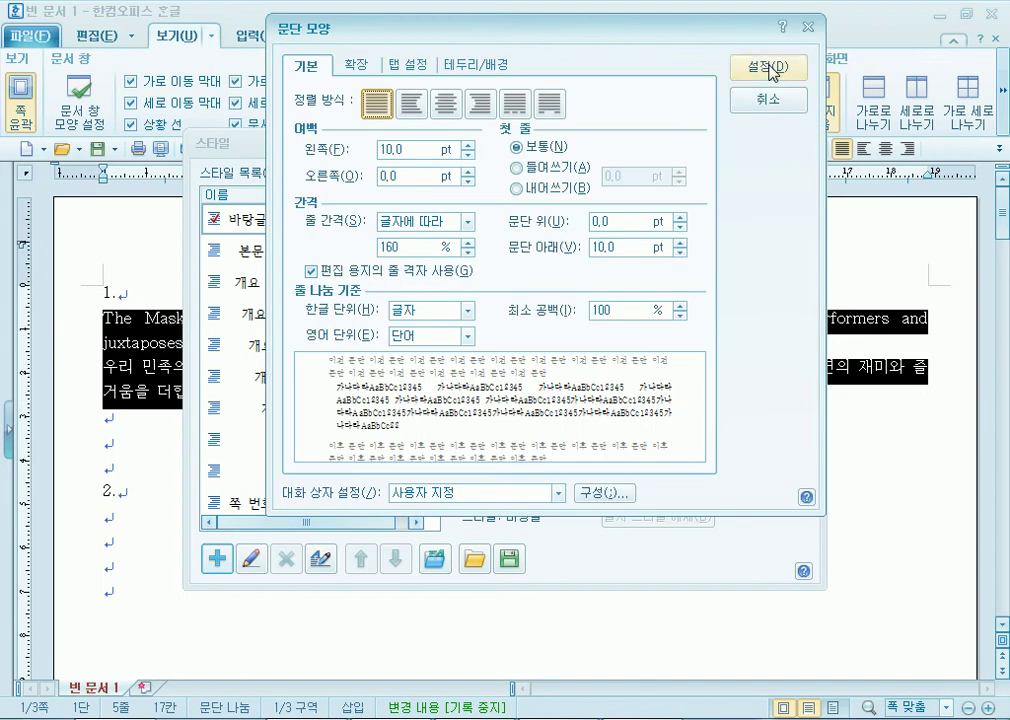
{"action": "left_click", "coordinate": [983, 68]}
{"action": "left_click", "coordinate": [497, 290]}
{"action": "left_click", "coordinate": [760, 86]}
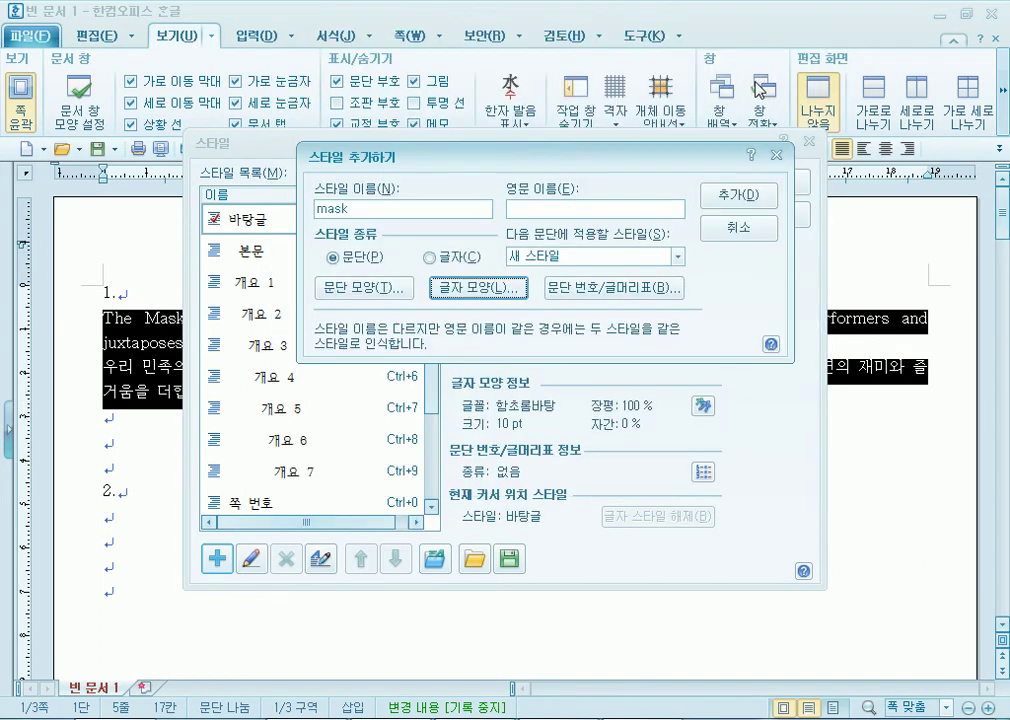
{"action": "left_click", "coordinate": [727, 200]}
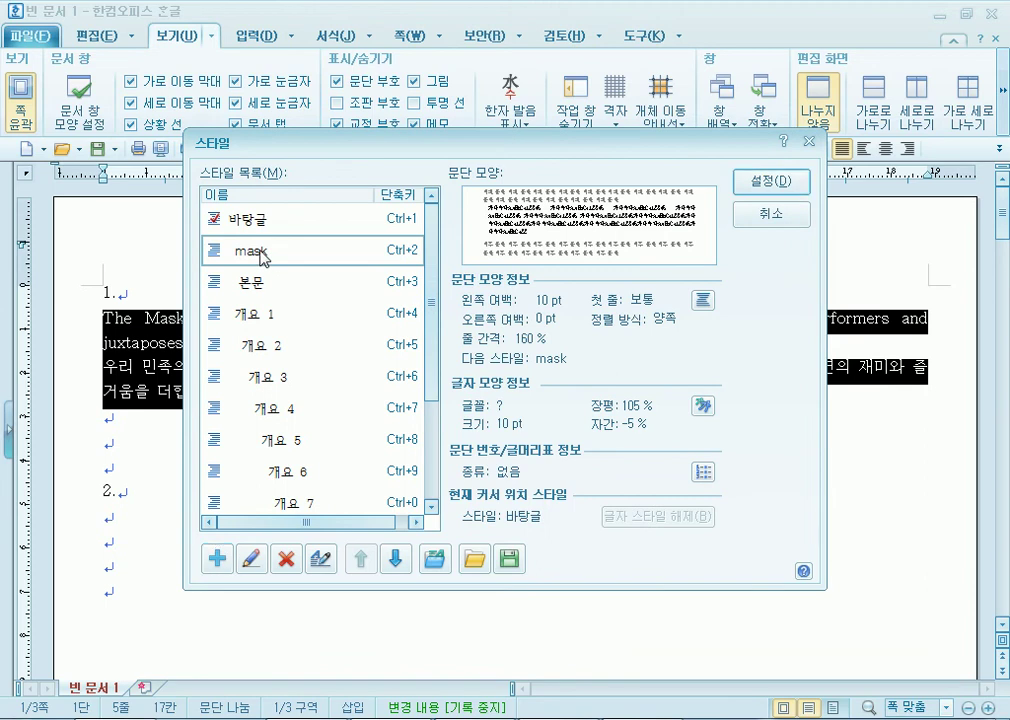
{"action": "left_click", "coordinate": [785, 186]}
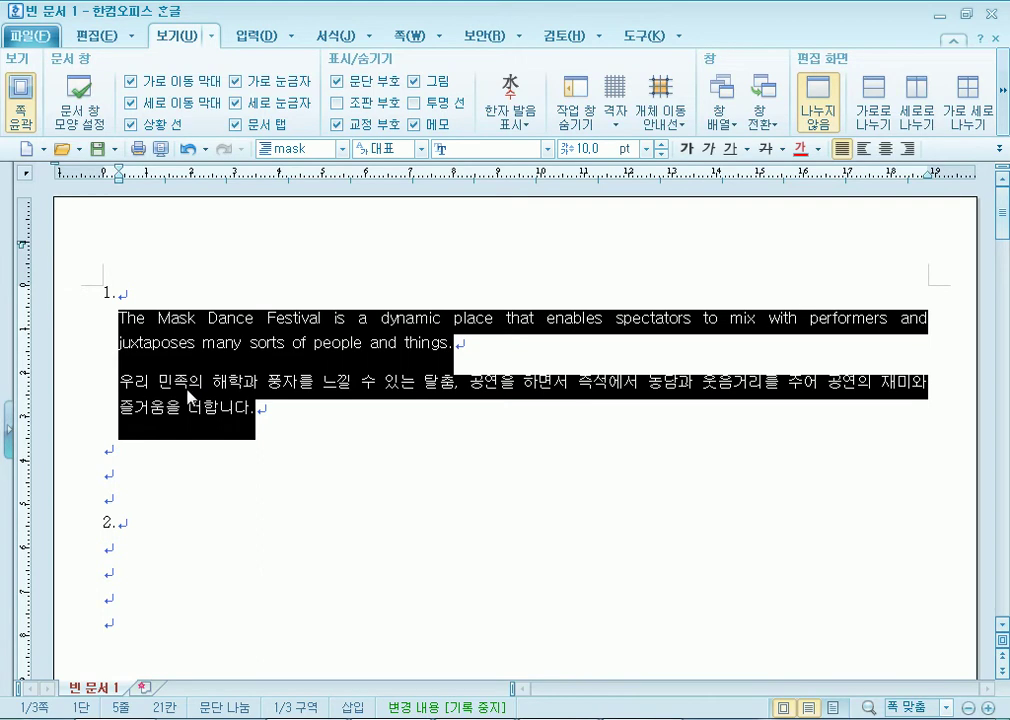
{"action": "key", "text": "alt+Tab"}
Write the heading '문제1) 스타일(F6)' and step '1. 문제를 입력하고,' in the notes.
{"action": "scroll", "coordinate": [480, 450], "scroll_direction": "down", "scroll_amount": 1}
{"action": "left_click", "coordinate": [512, 375]}
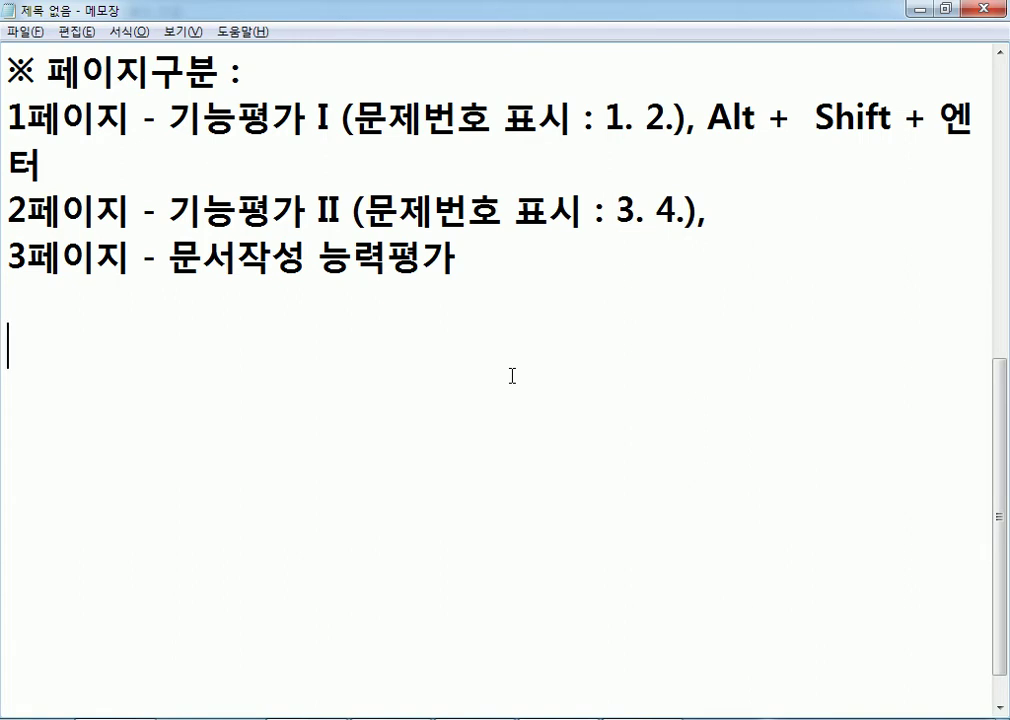
{"action": "type", "text": "문제1"}
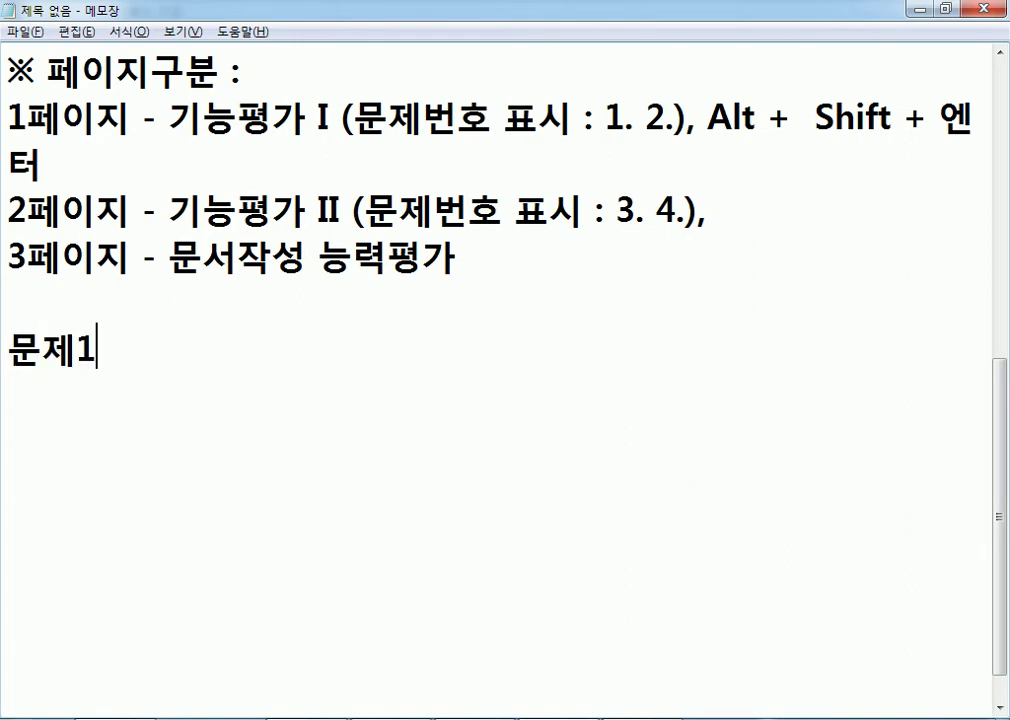
{"action": "type", "text": ") 스타일"}
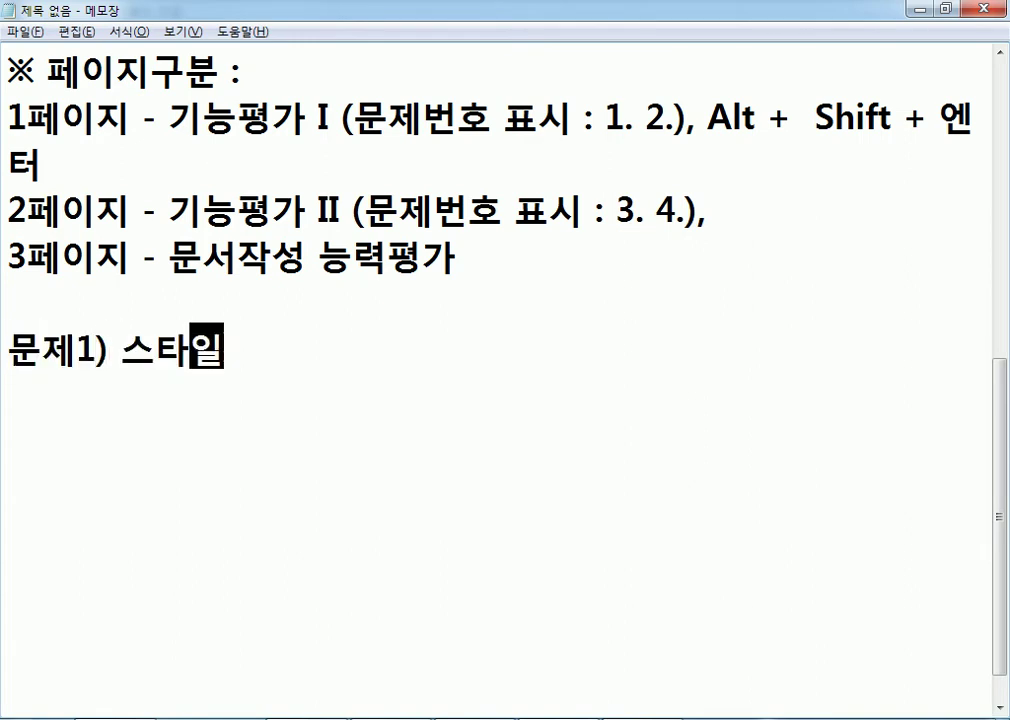
{"action": "type", "text": "("}
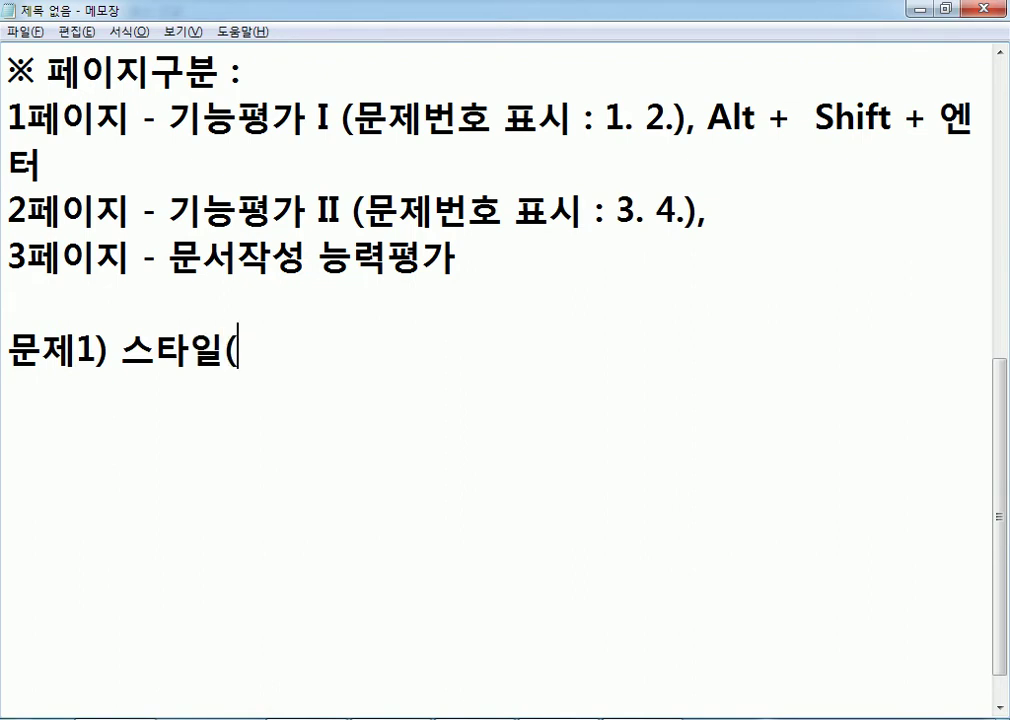
{"action": "type", "text": "F6)"}
{"action": "key", "text": "Return"}
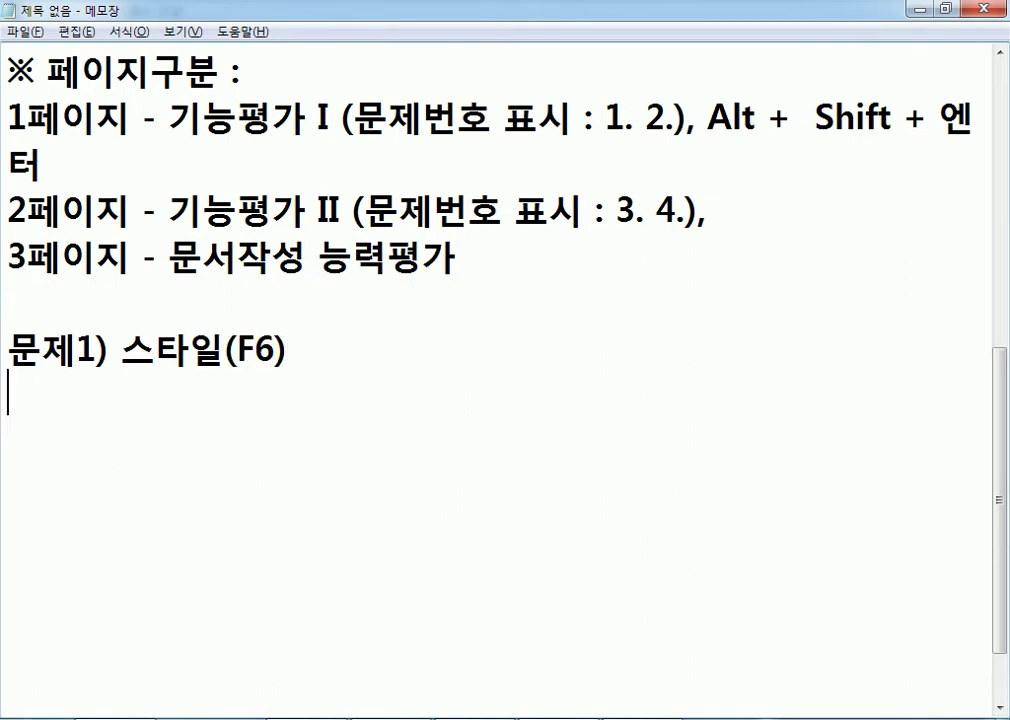
{"action": "type", "text": "문제를 ㅇ"}
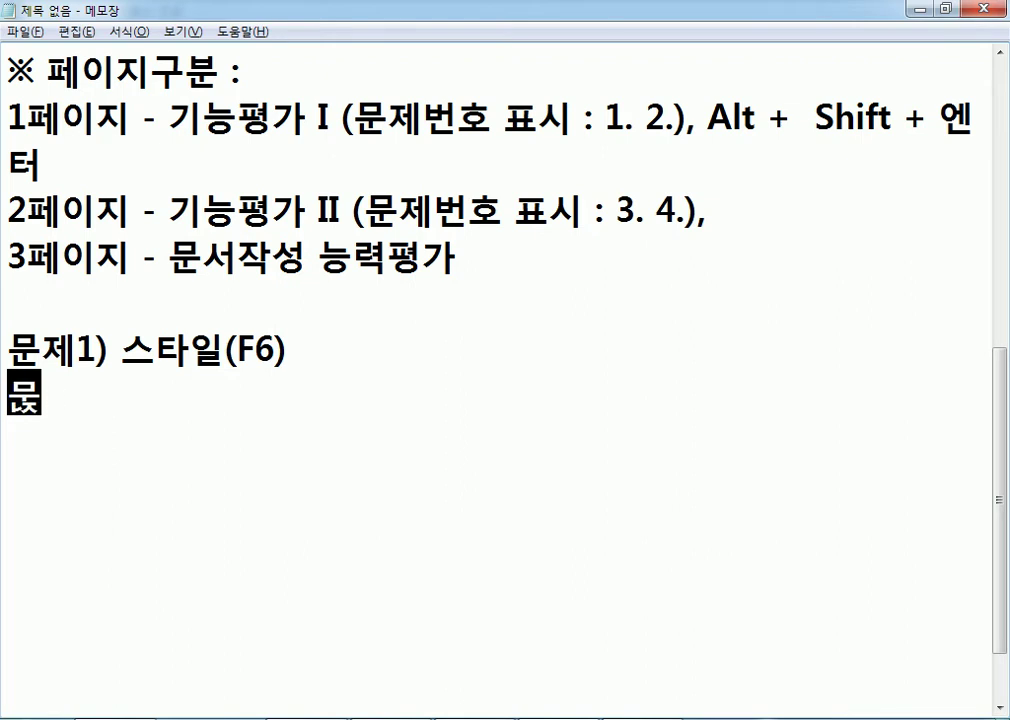
{"action": "type", "text": "입력"}
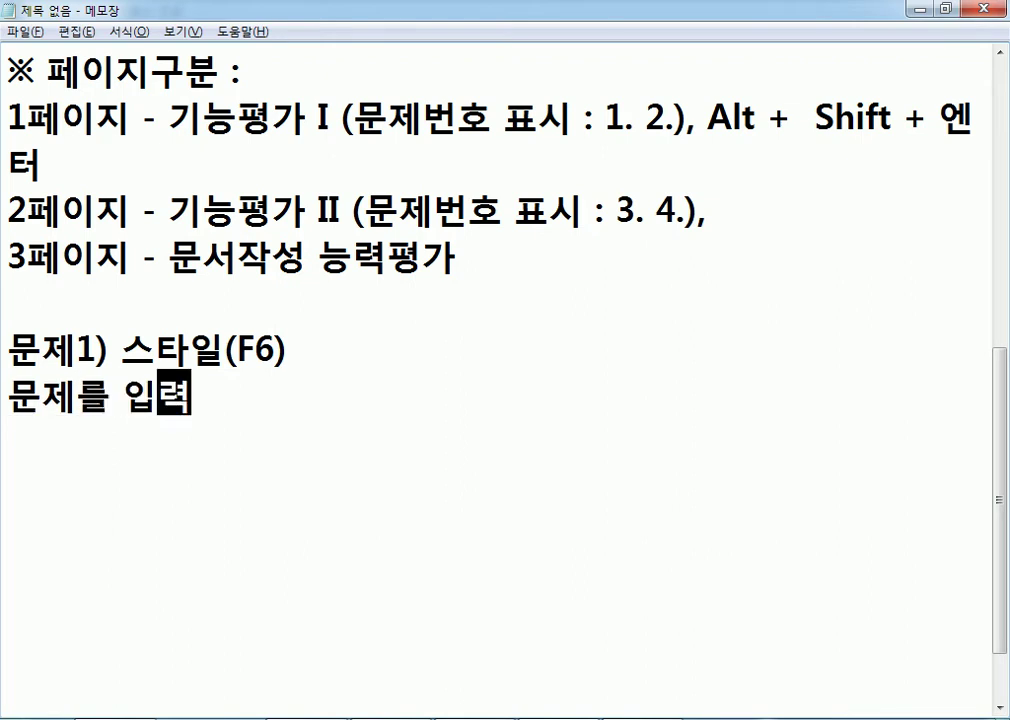
{"action": "type", "text": "하고, 문제"}
{"action": "key", "text": "BackSpace"}
{"action": "key", "text": "BackSpace"}
{"action": "key", "text": "BackSpace"}
{"action": "type", "text": "ㅇ입력된 내용으"}
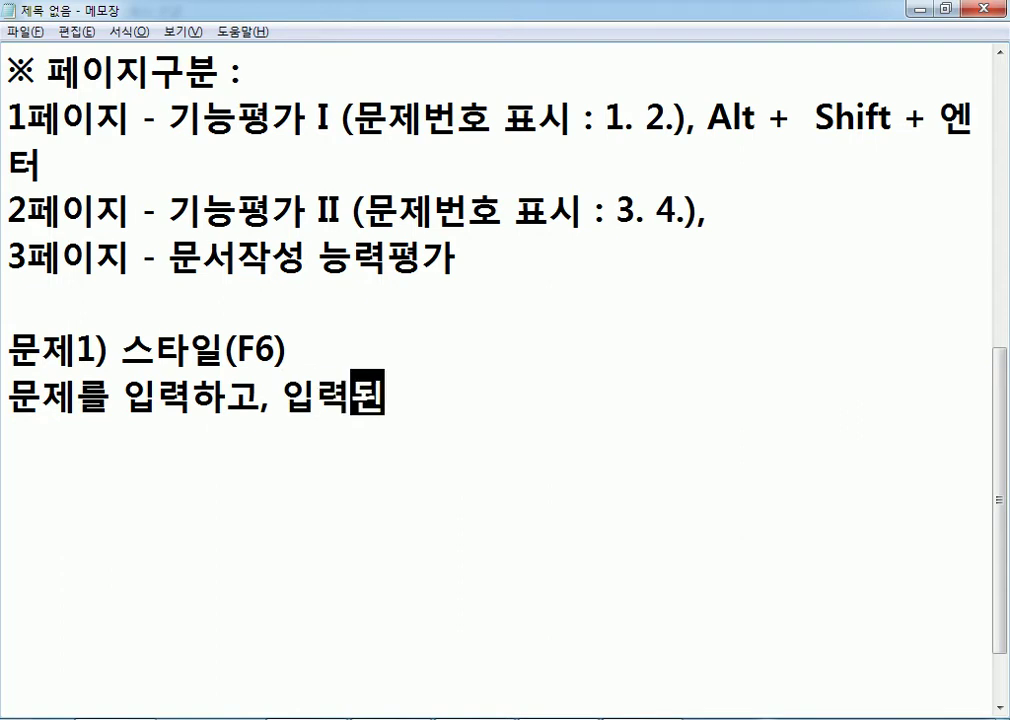
{"action": "type", "text": "을 ㅁ"}
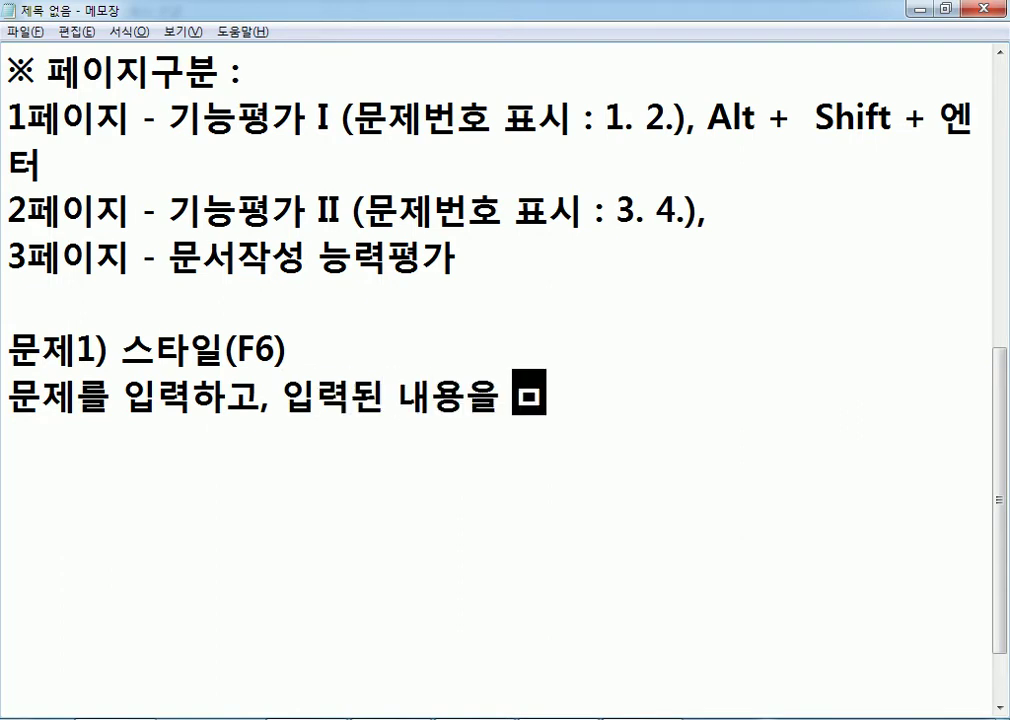
{"action": "type", "text": "블러서"}
{"action": "key", "text": "BackSpace"}
{"action": "key", "text": "BackSpace"}
{"action": "key", "text": "BackSpace"}
{"action": "type", "text": "러럭설정"}
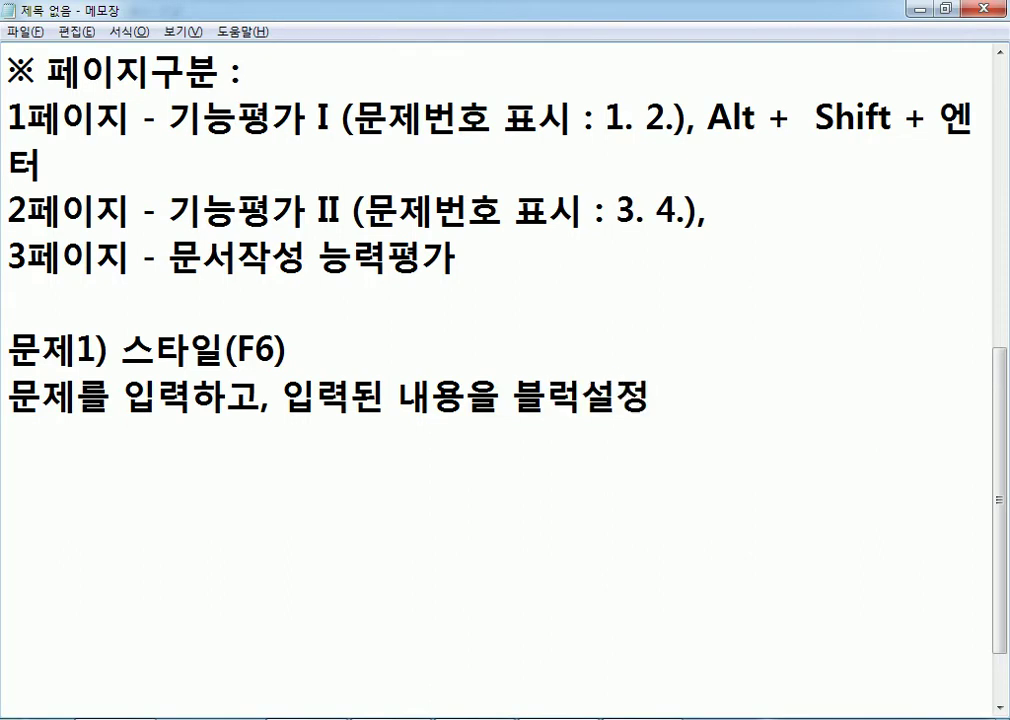
{"action": "key", "text": "Home"}
{"action": "type", "text": "1."}
{"action": "key", "text": "Right"}
{"action": "key", "text": "ctrl+Right"}
{"action": "key", "text": "ctrl+Right"}
{"action": "key", "text": "Left"}
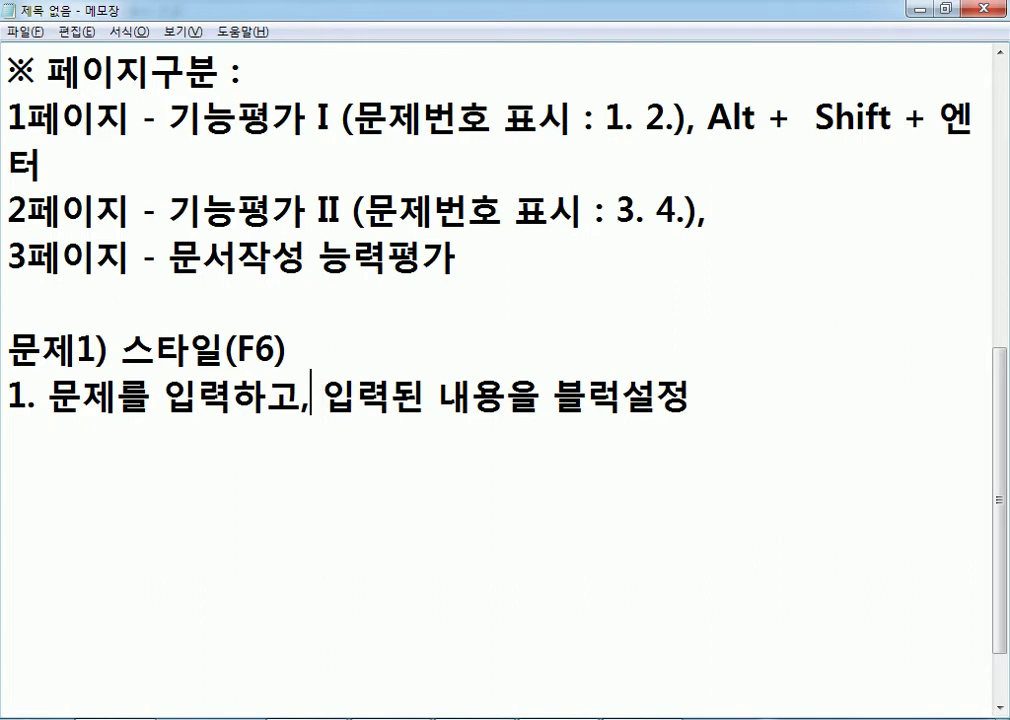
{"action": "key", "text": "Return"}
Number step '2. 입력된 내용을 블럭설정' and add '3. F6(스타일)' and '4. +(추가)'.
{"action": "type", "text": "2."}
{"action": "key", "text": "End"}
{"action": "key", "text": "Return"}
{"action": "type", "text": "3. F"}
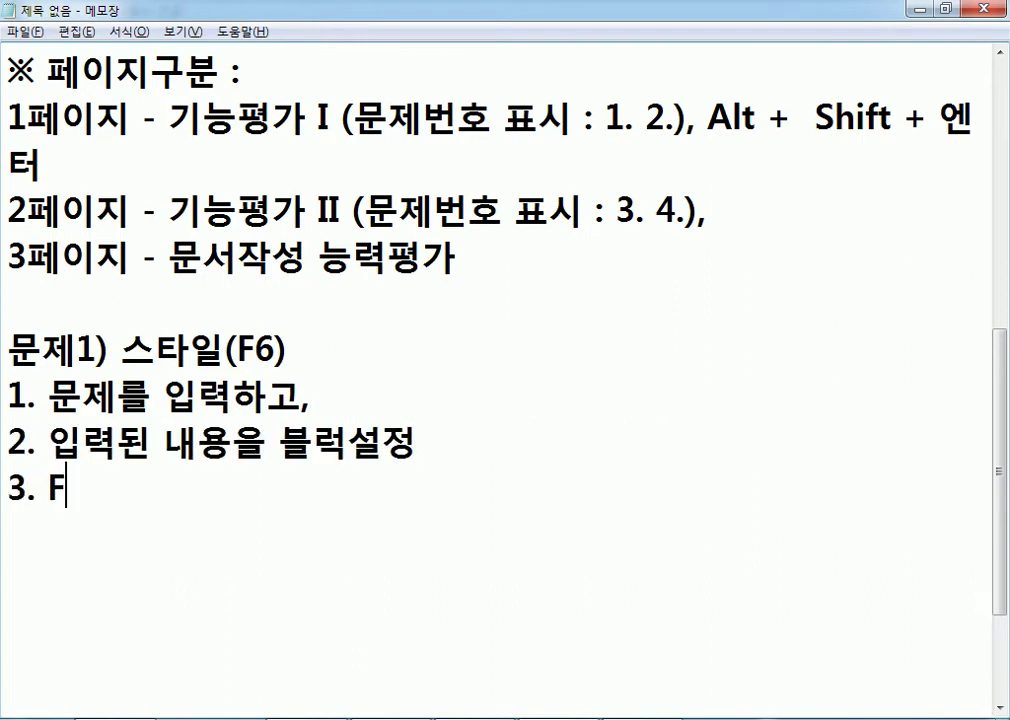
{"action": "type", "text": "6"}
{"action": "type", "text": "(스타일)"}
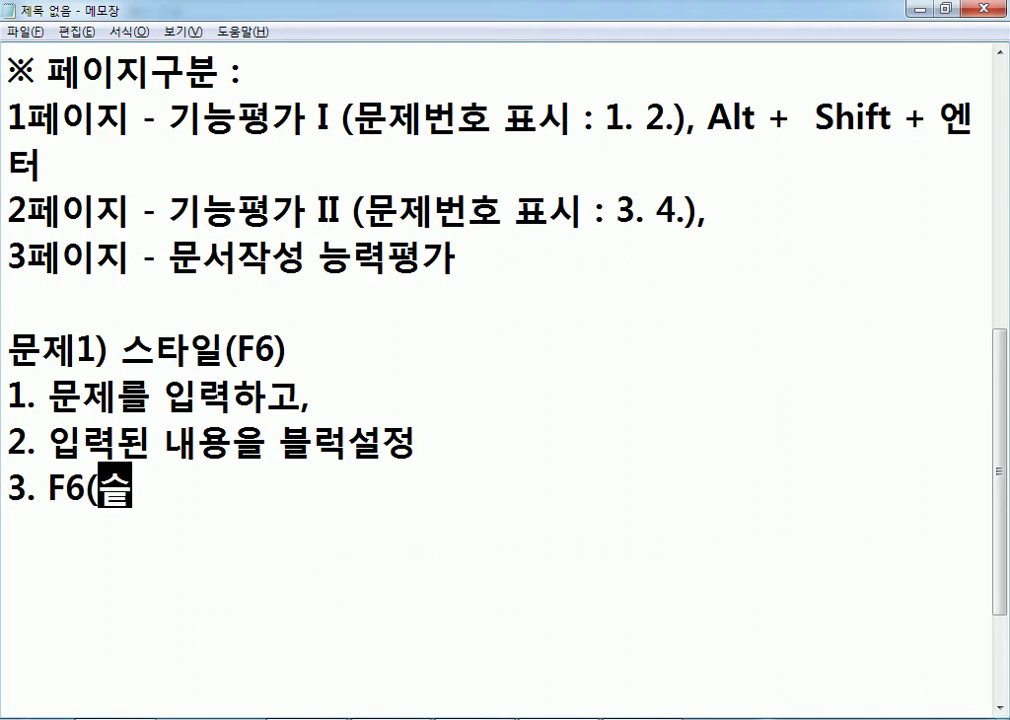
{"action": "key", "text": "Return"}
{"action": "type", "text": "4. +"}
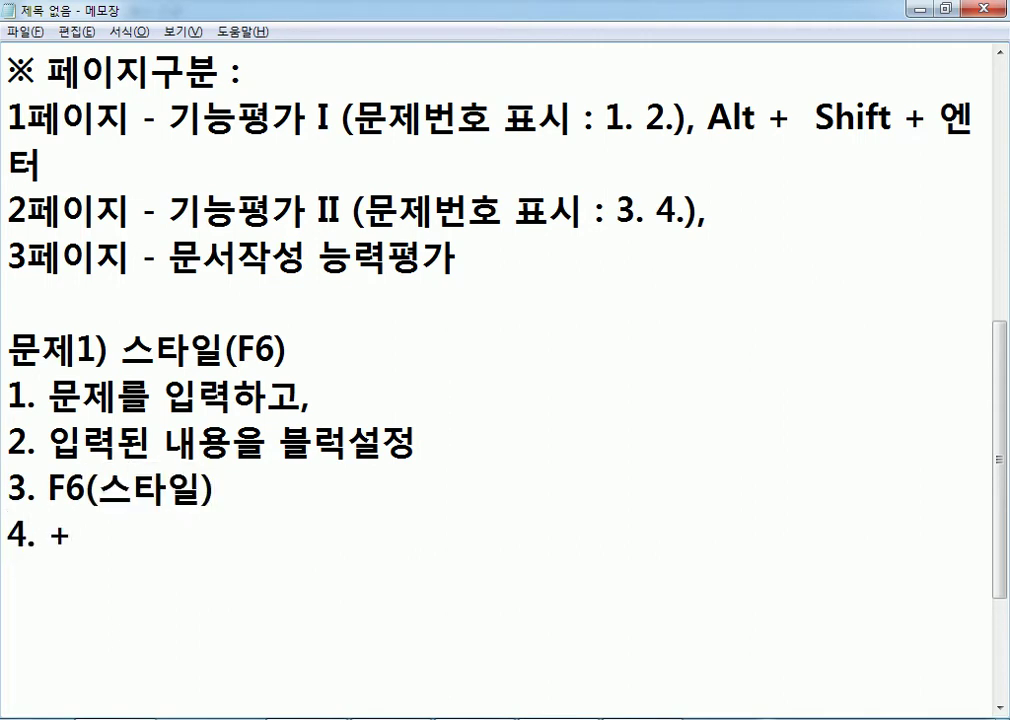
{"action": "scroll", "coordinate": [440, 410], "scroll_direction": "down", "scroll_amount": 2}
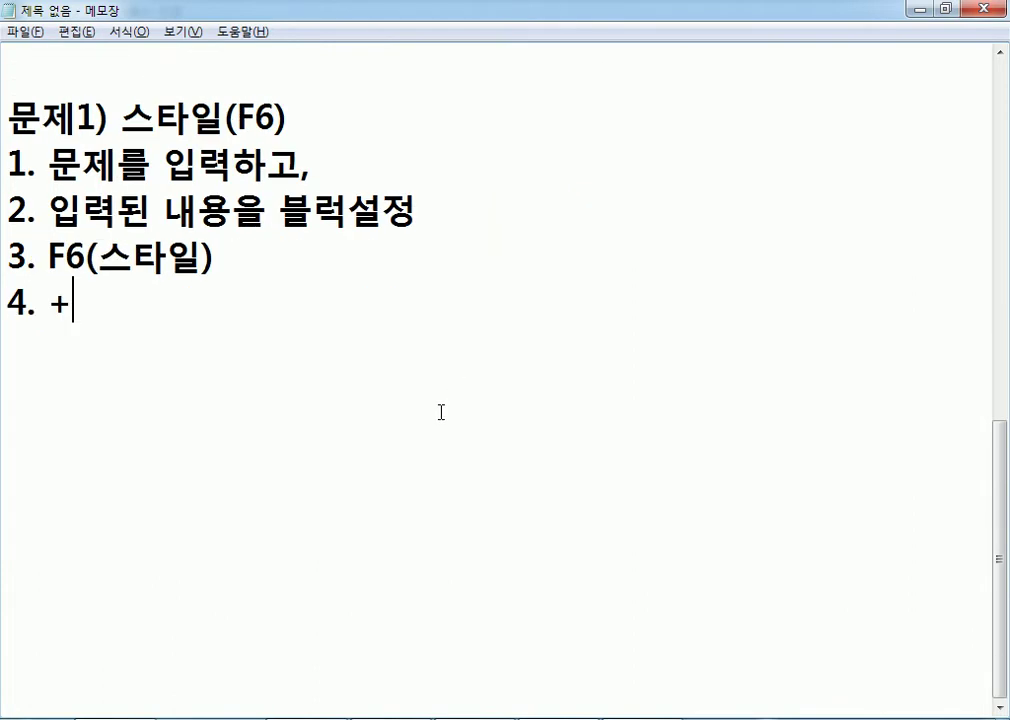
{"action": "type", "text": "(tm"}
{"action": "key", "text": "BackSpace"}
{"action": "key", "text": "BackSpace"}
{"action": "type", "text": "추가)"}
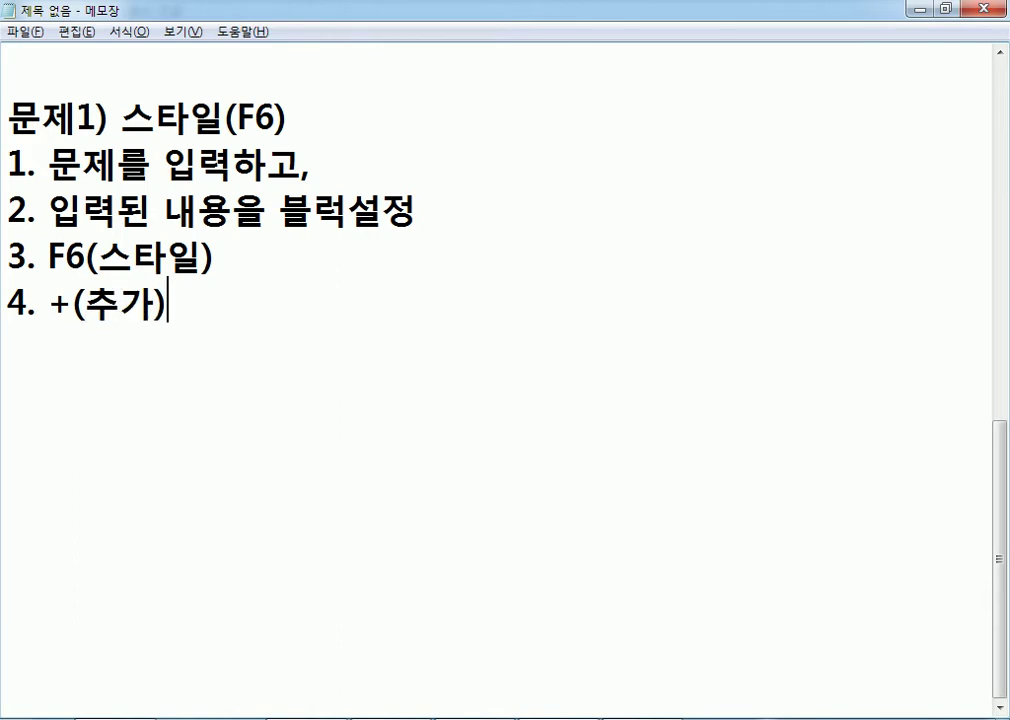
Add '5. 스타일 이름' and '6. 문단모양(여백, 간격), 설정', and begin step '7. 글자모양(장평, 자'.
{"action": "key", "text": "Return"}
{"action": "type", "text": "5. 스타일"}
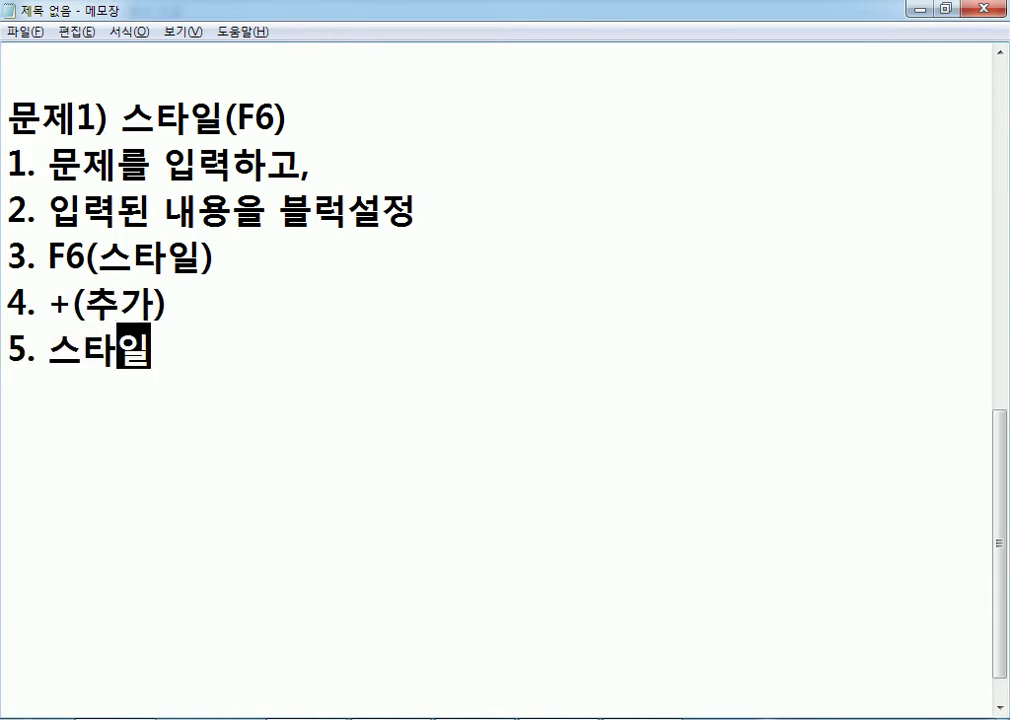
{"action": "type", "text": " 이름"}
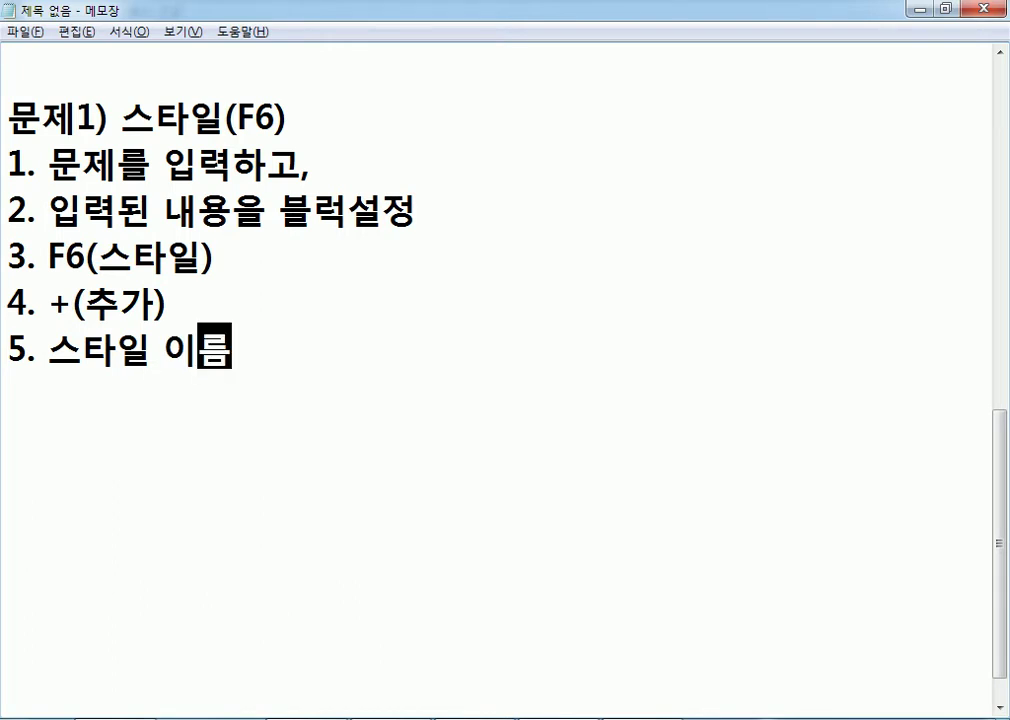
{"action": "key", "text": "Return"}
{"action": "type", "text": "6. 문ㄷ단모양"}
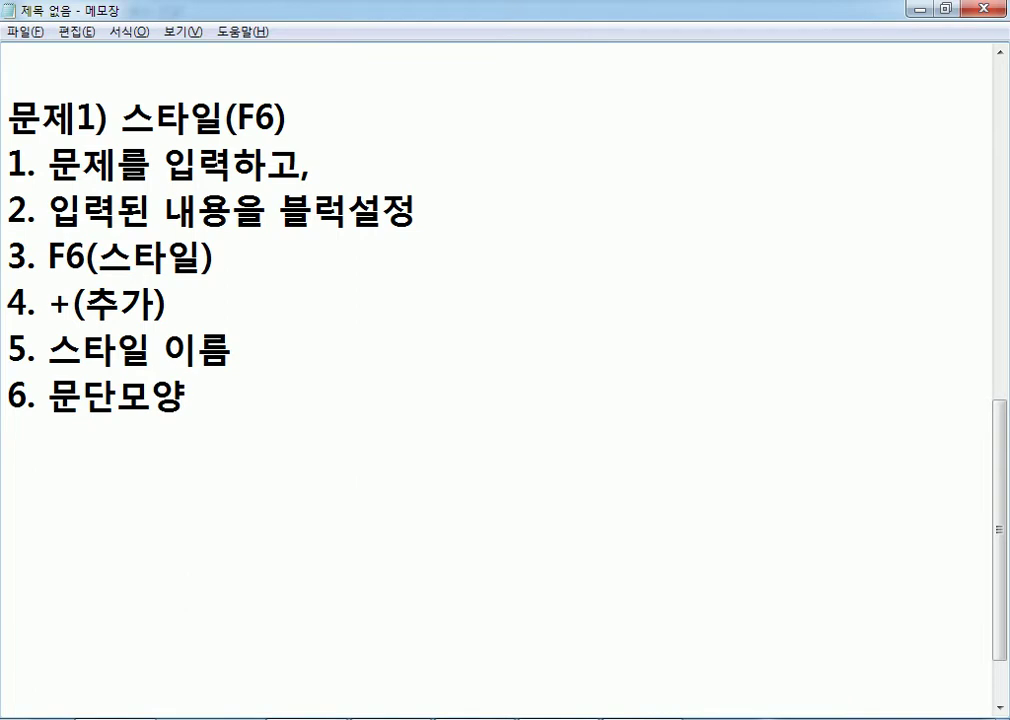
{"action": "type", "text": "(여백, "}
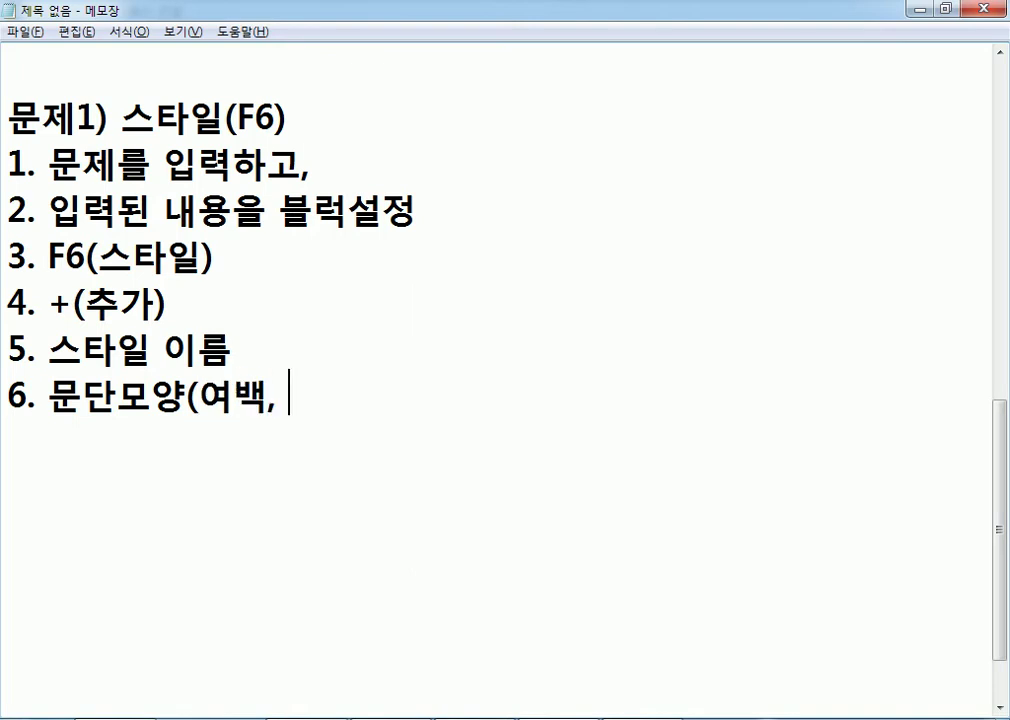
{"action": "type", "text": "간겨"}
{"action": "key", "text": "Return"}
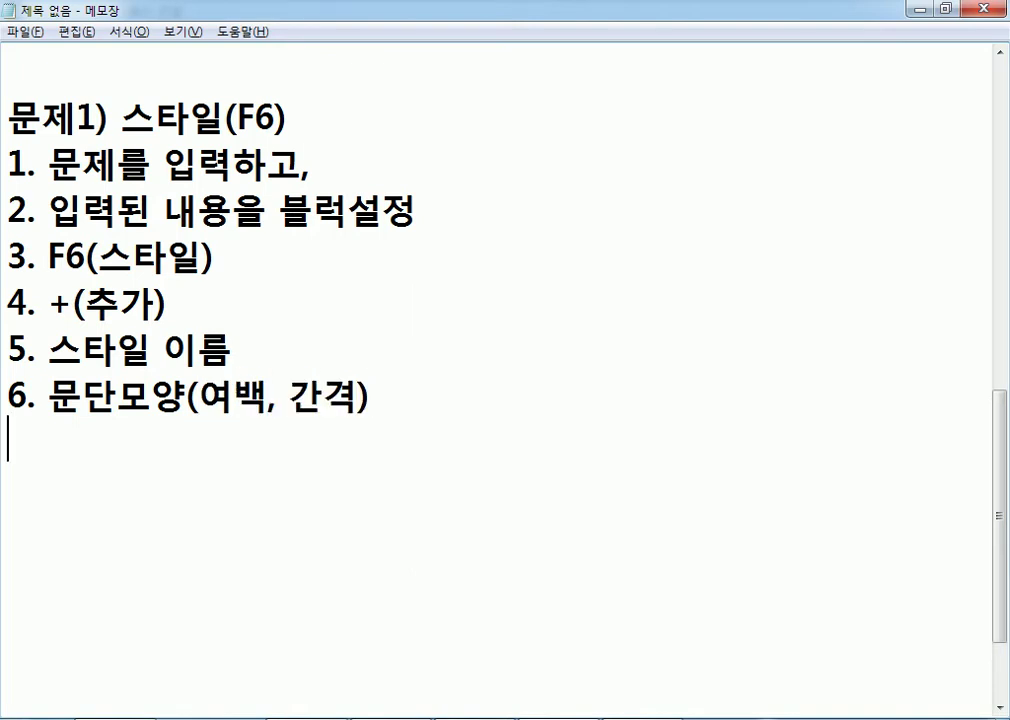
{"action": "type", "text": ", 설저ㅇ"}
{"action": "key", "text": "Return"}
{"action": "type", "text": "7. "}
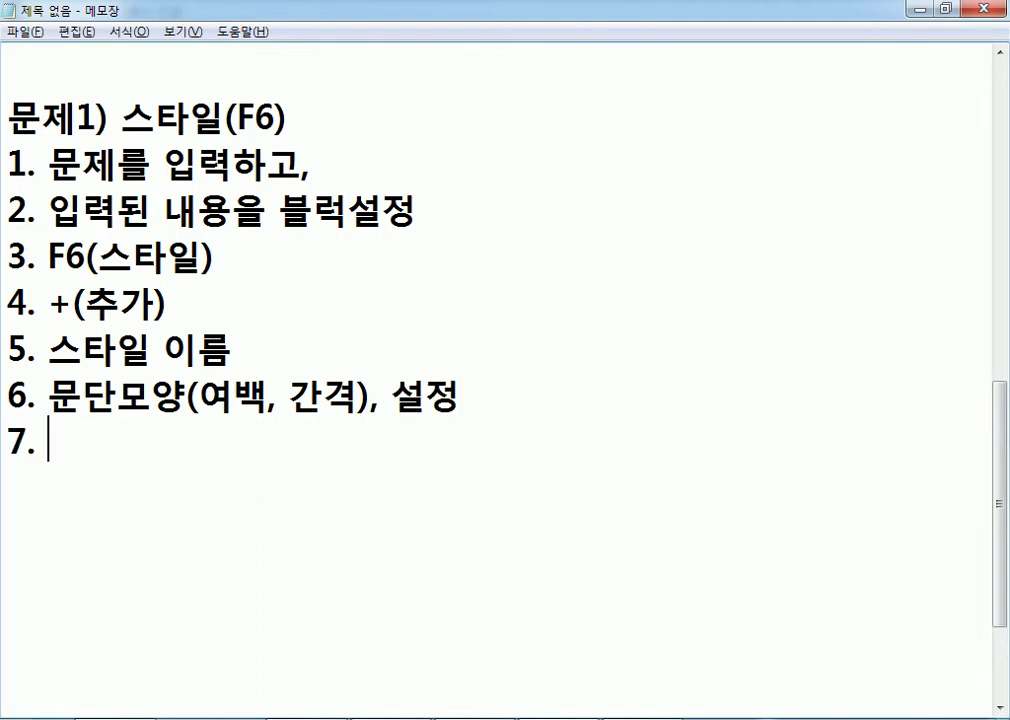
{"action": "type", "text": "글자모양"}
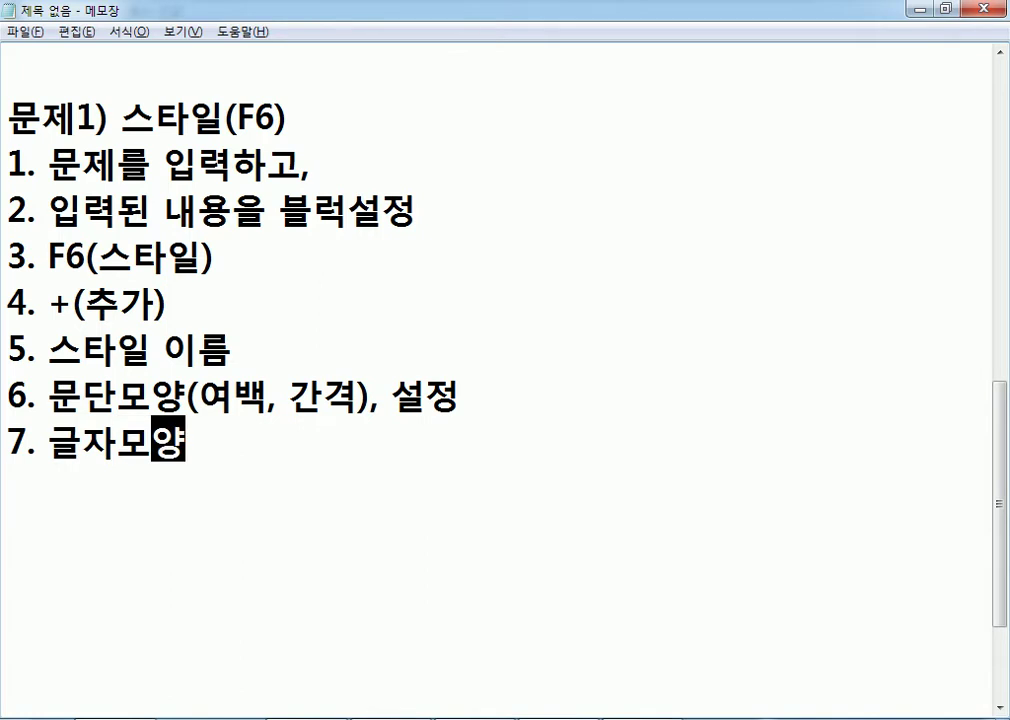
{"action": "type", "text": "(장평, 자"}
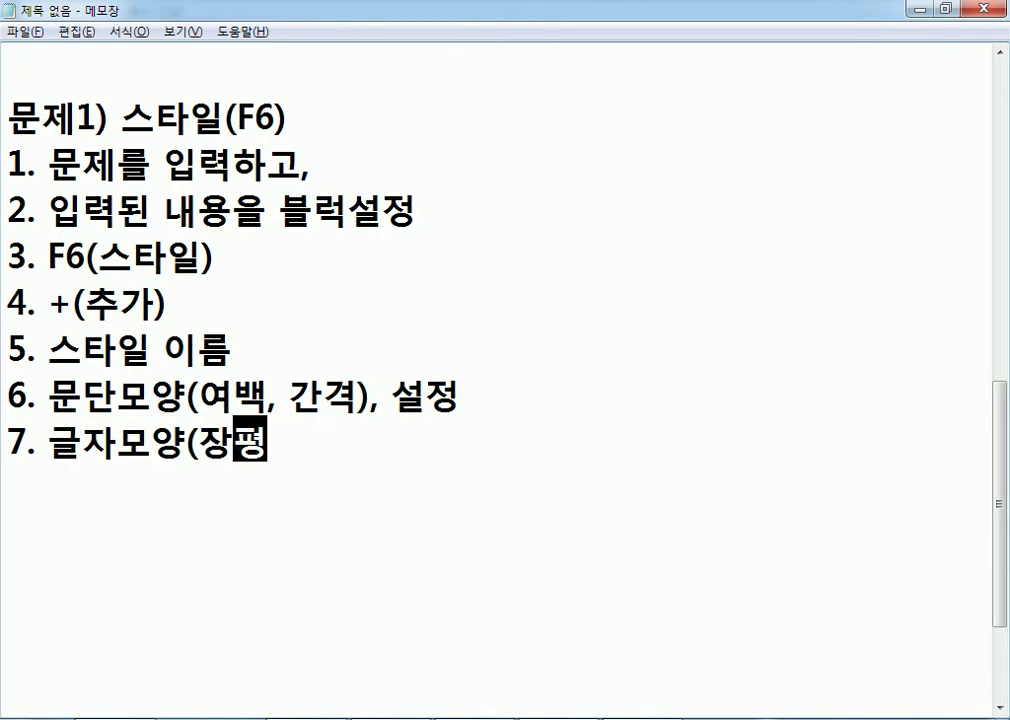
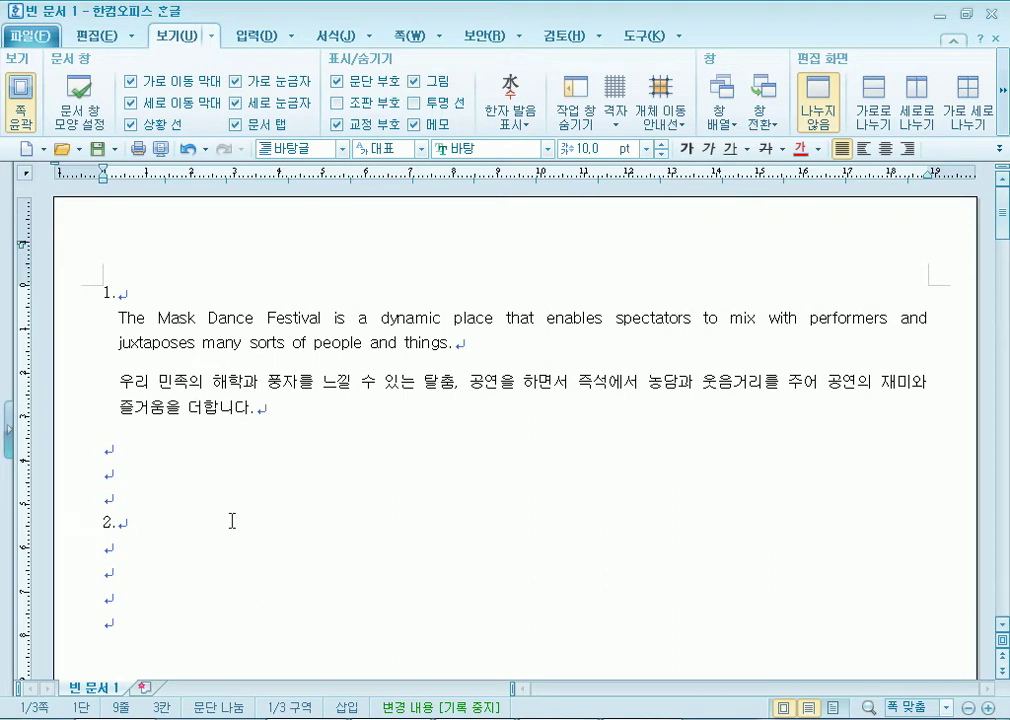
Move to the empty line above question 2 and check the style-step notes.
{"action": "key", "text": "Up"}
{"action": "key", "text": "alt+Tab"}
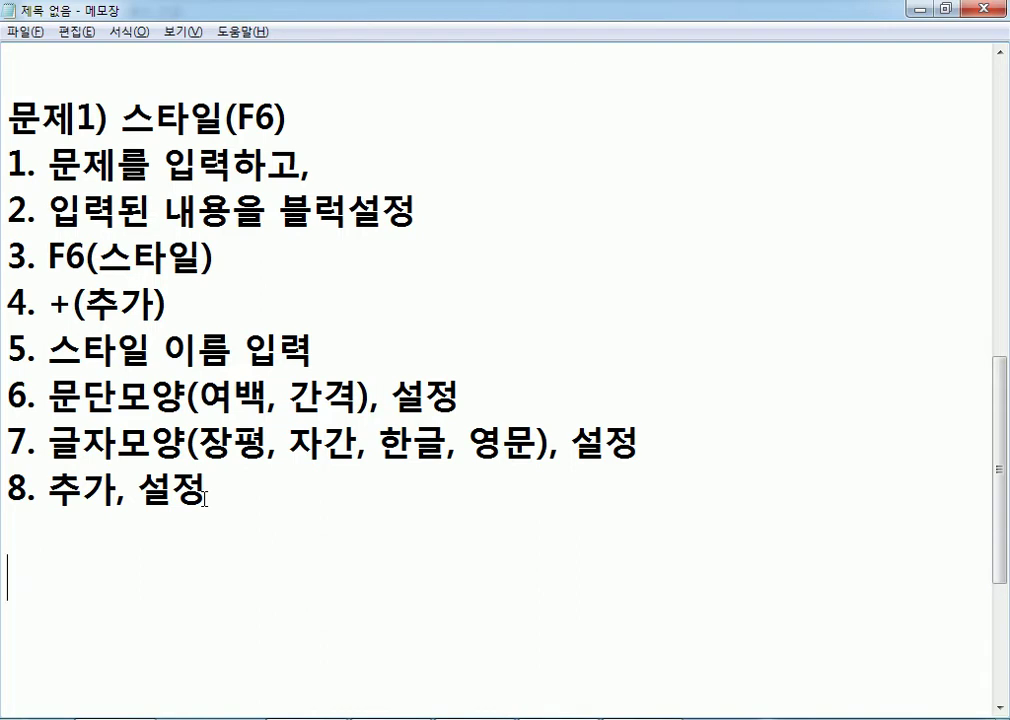
{"action": "key", "text": "alt+Tab"}
Select both answer-1 paragraphs and add a new style named 마스크.
{"action": "left_click_drag", "start_coordinate": [120, 318], "coordinate": [274, 413]}
{"action": "key", "text": "F6"}
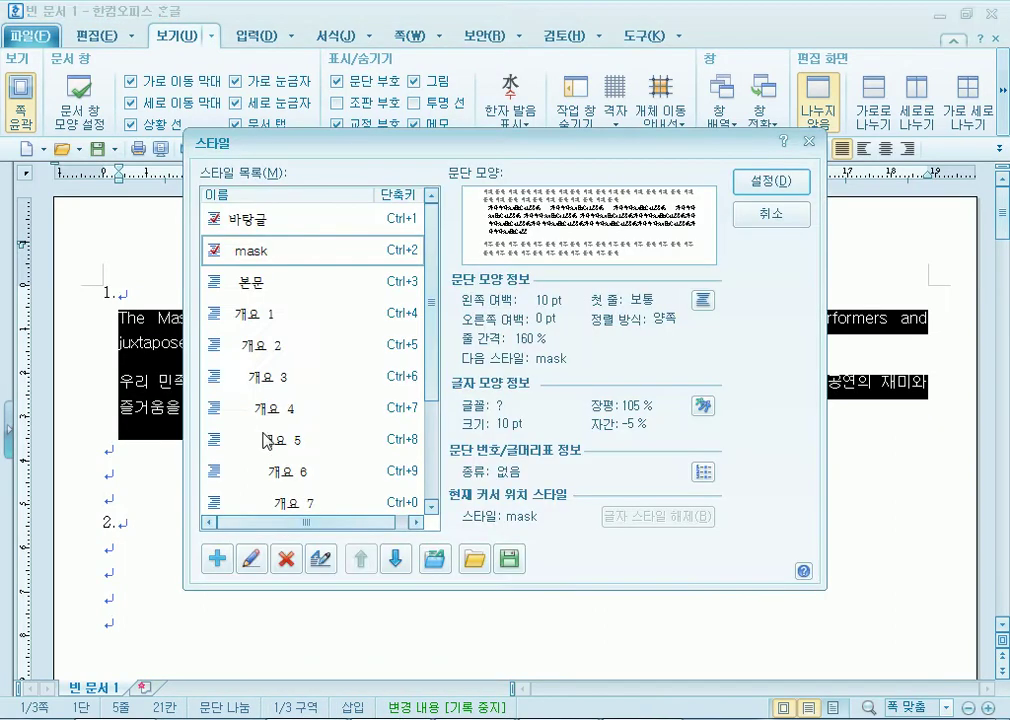
{"action": "left_click", "coordinate": [216, 558]}
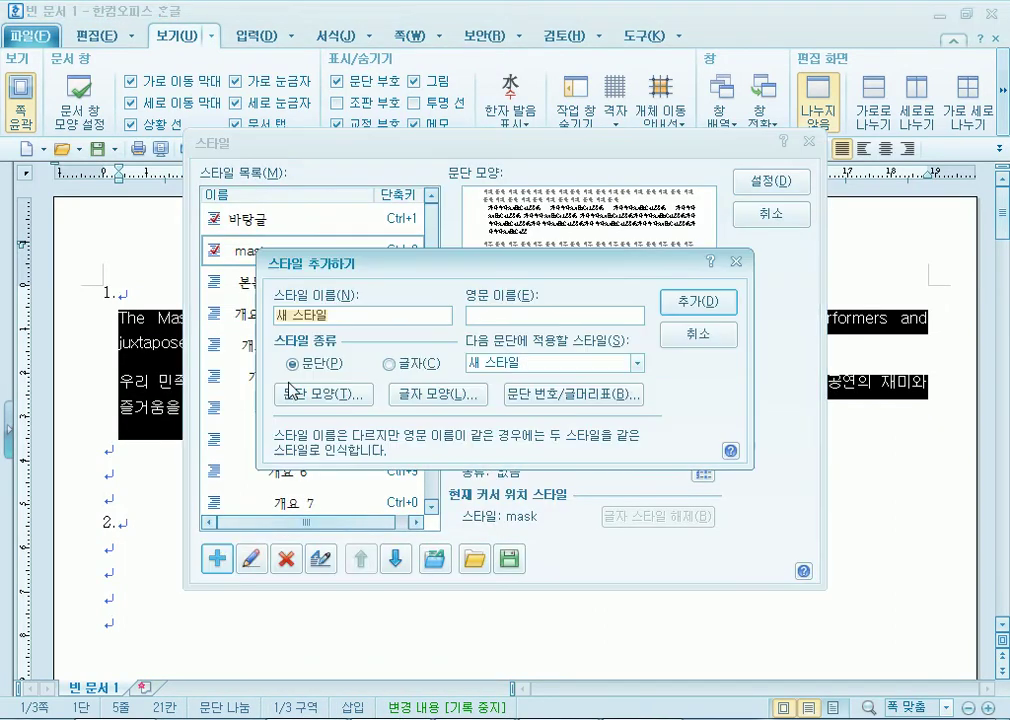
{"action": "type", "text": "ㅁㄴㅇ"}
{"action": "key", "text": "BackSpace"}
{"action": "key", "text": "BackSpace"}
{"action": "type", "text": "ㅏㅅㅡㅋ"}
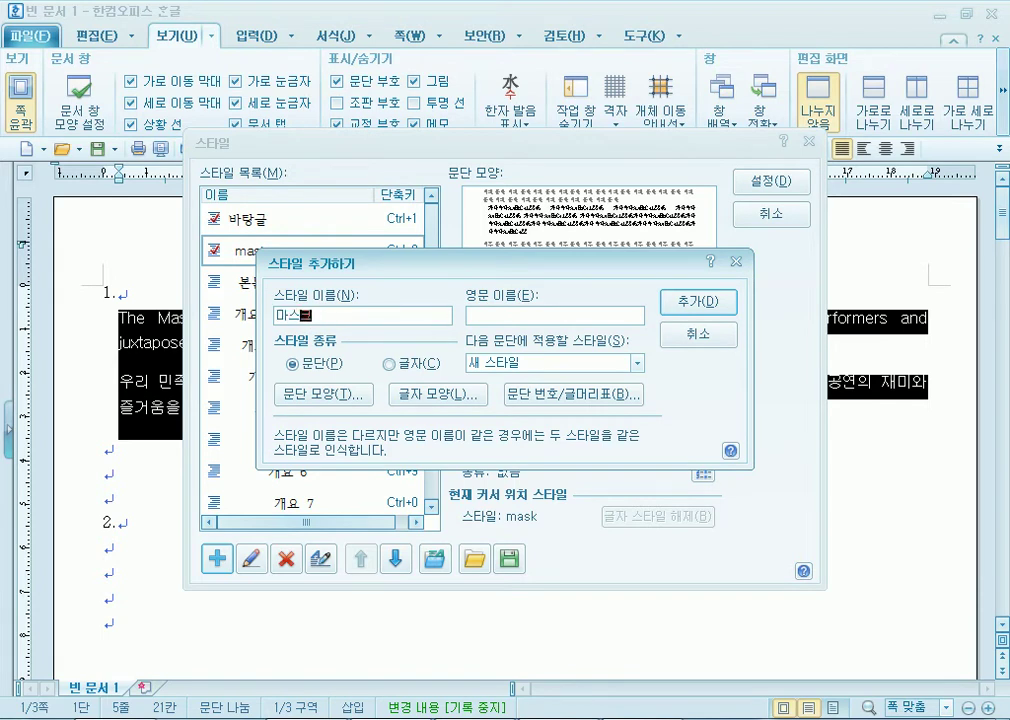
{"action": "left_click", "coordinate": [669, 296]}
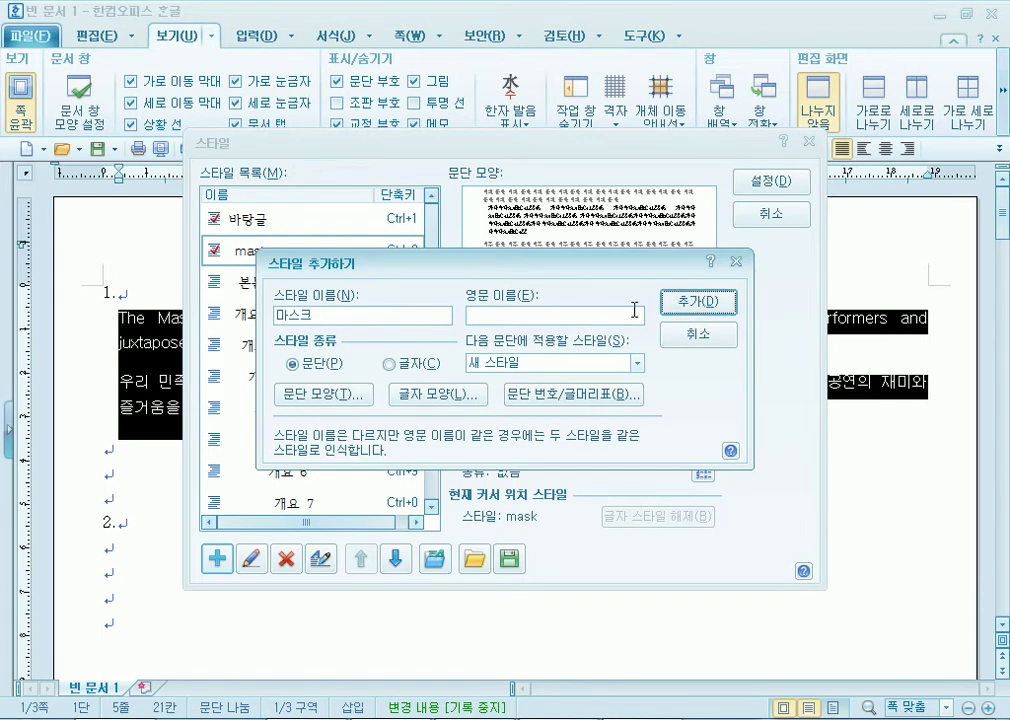
{"action": "left_click", "coordinate": [700, 304]}
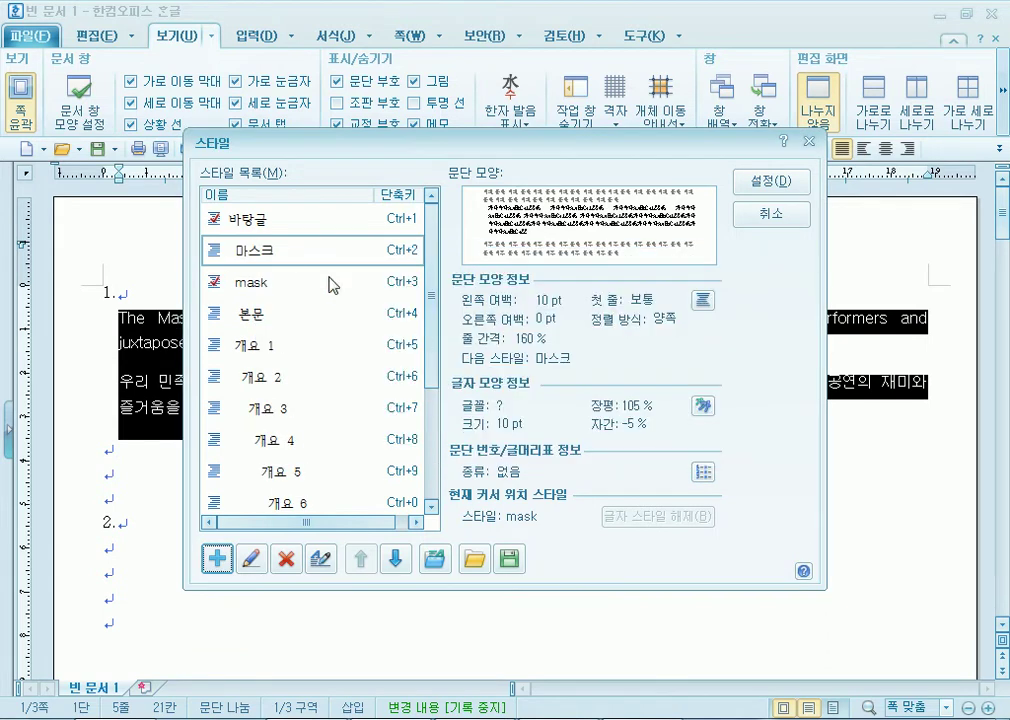
Review the 마스크 style's paragraph and character settings, then delete the style.
{"action": "left_click_drag", "start_coordinate": [340, 142], "coordinate": [362, 35]}
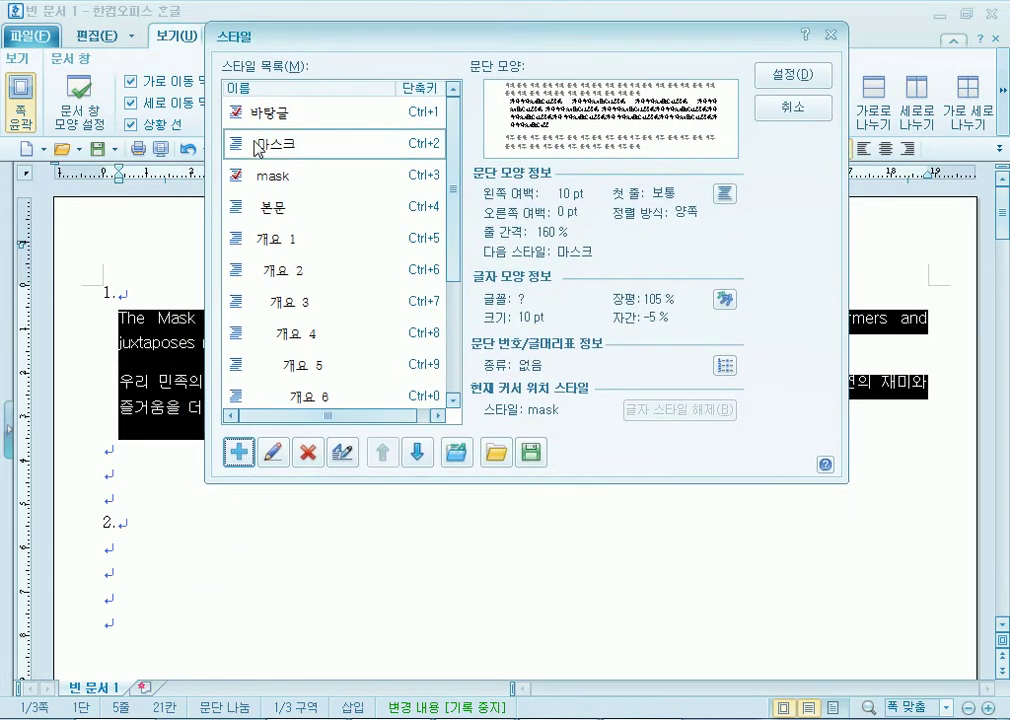
{"action": "left_click", "coordinate": [272, 452]}
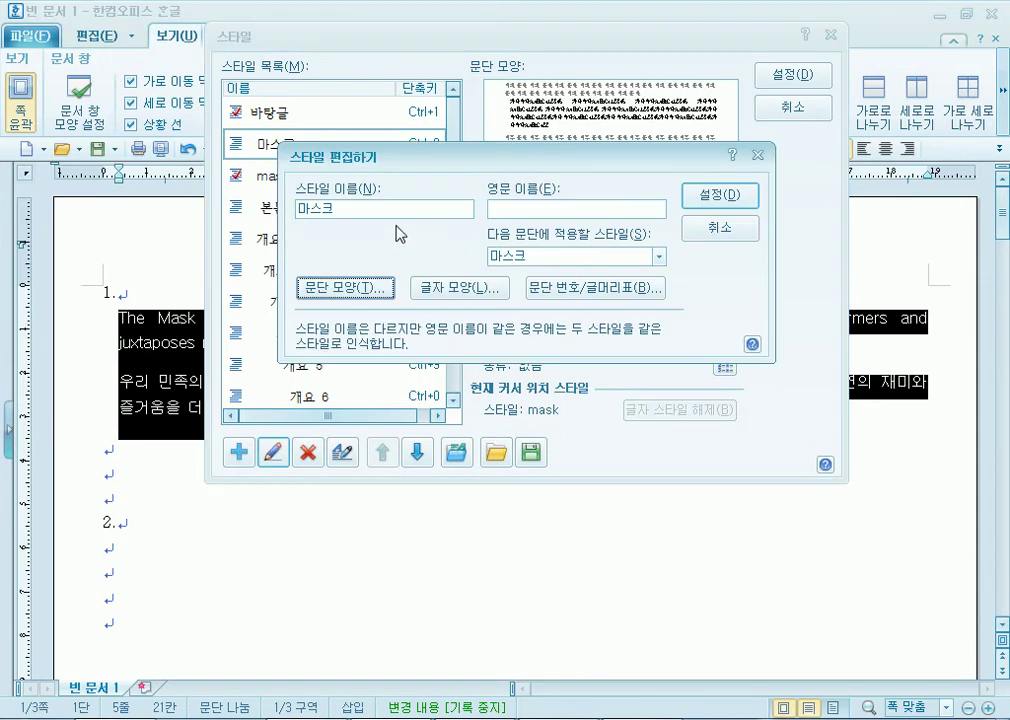
{"action": "left_click", "coordinate": [345, 289]}
{"action": "left_click", "coordinate": [752, 70]}
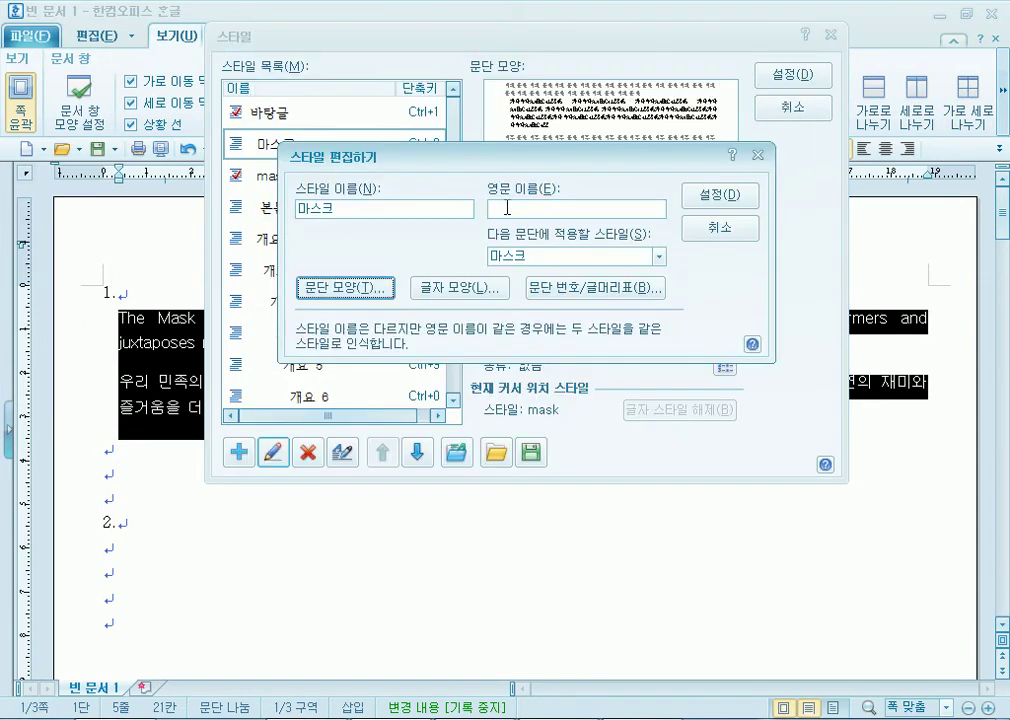
{"action": "left_click", "coordinate": [461, 287]}
{"action": "left_click", "coordinate": [723, 93]}
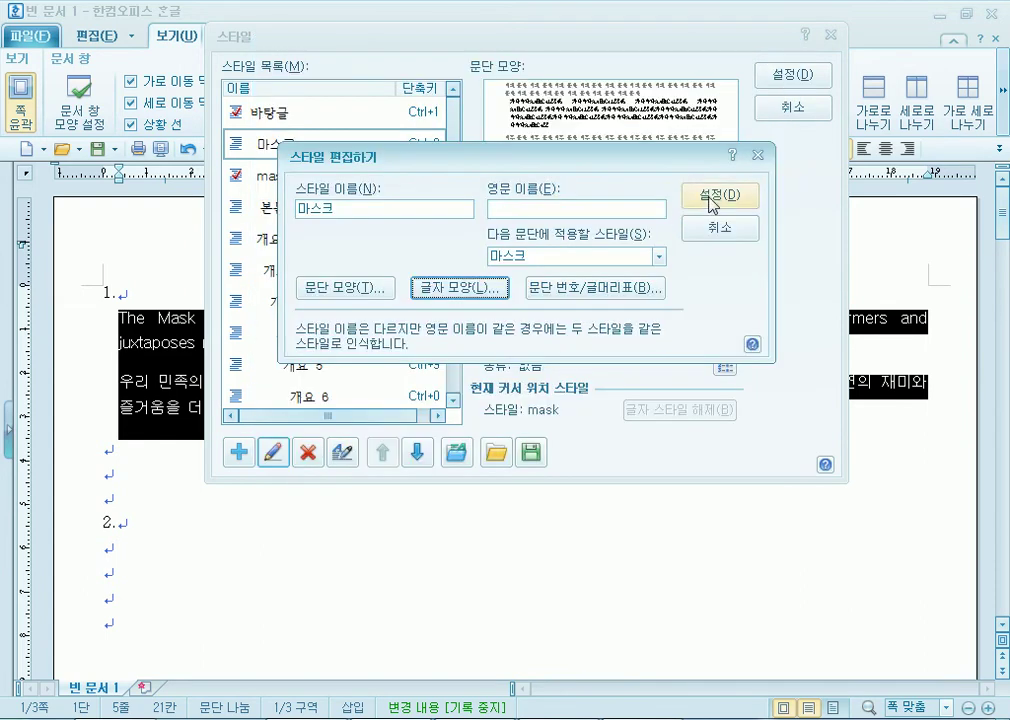
{"action": "left_click", "coordinate": [708, 197]}
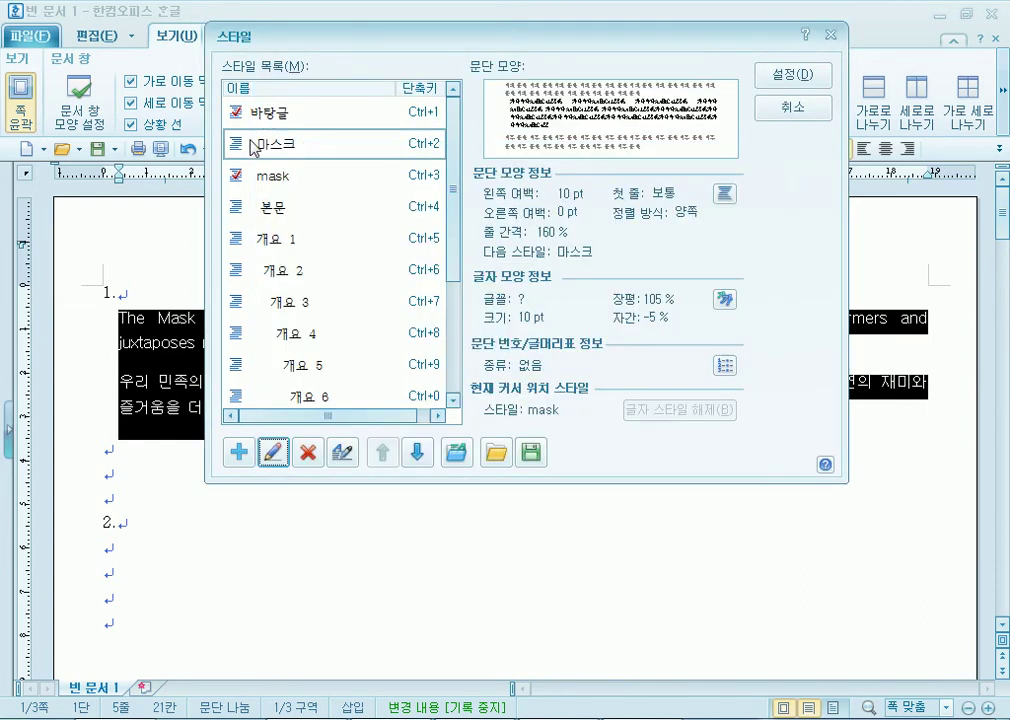
{"action": "left_click", "coordinate": [293, 146]}
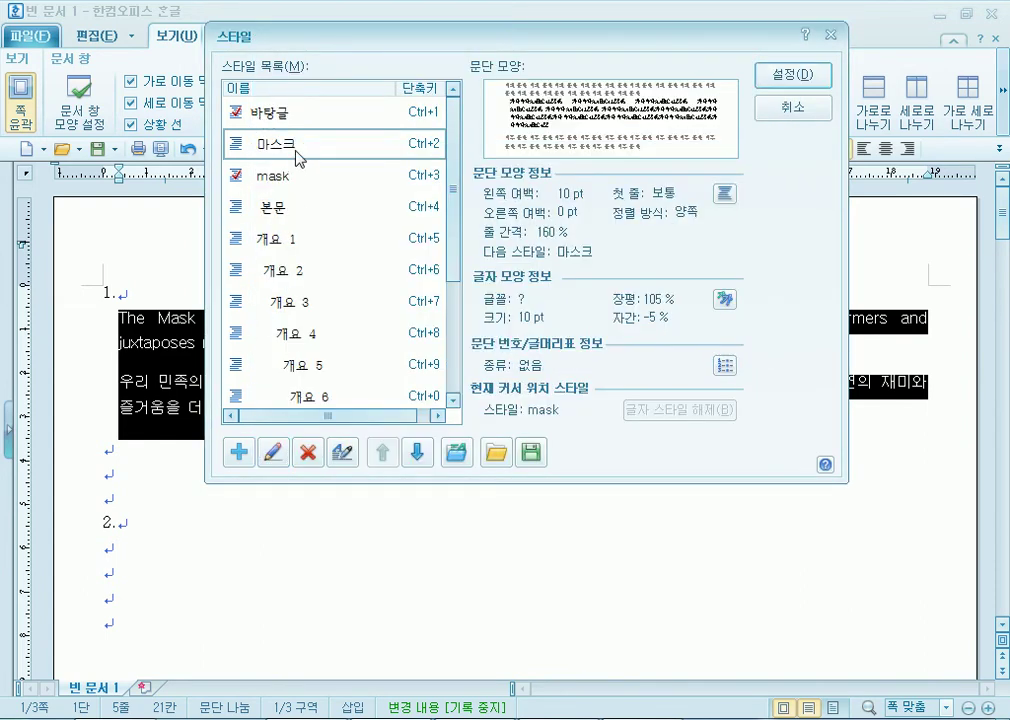
{"action": "left_click", "coordinate": [321, 452]}
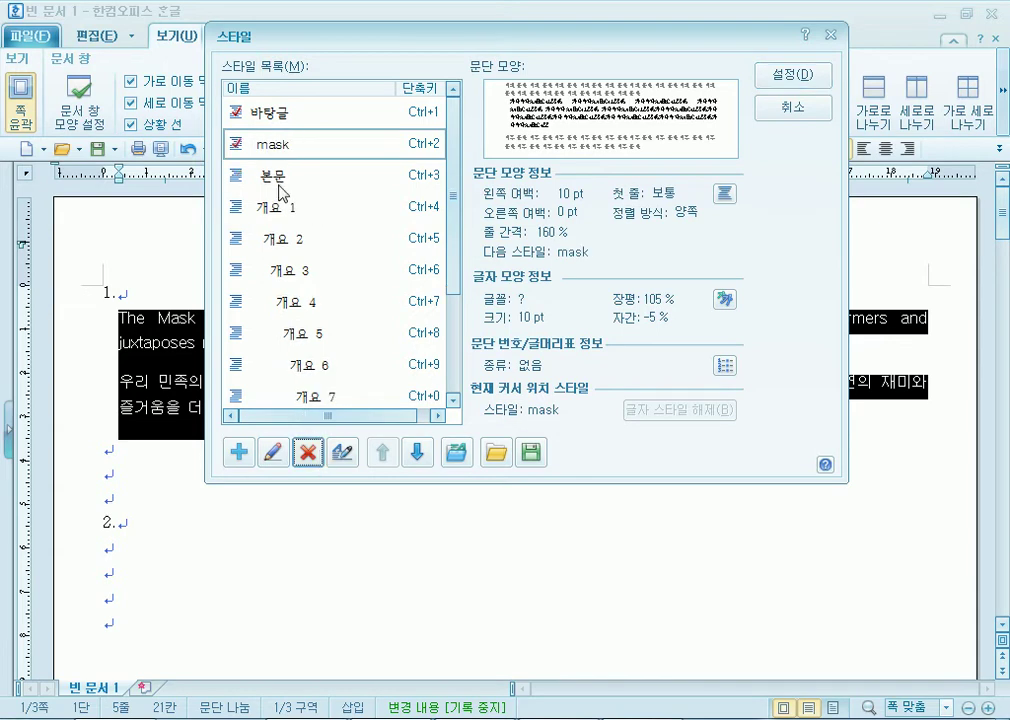
Begin another new style, preview its paragraph and character settings, then cancel everything.
{"action": "left_click", "coordinate": [239, 453]}
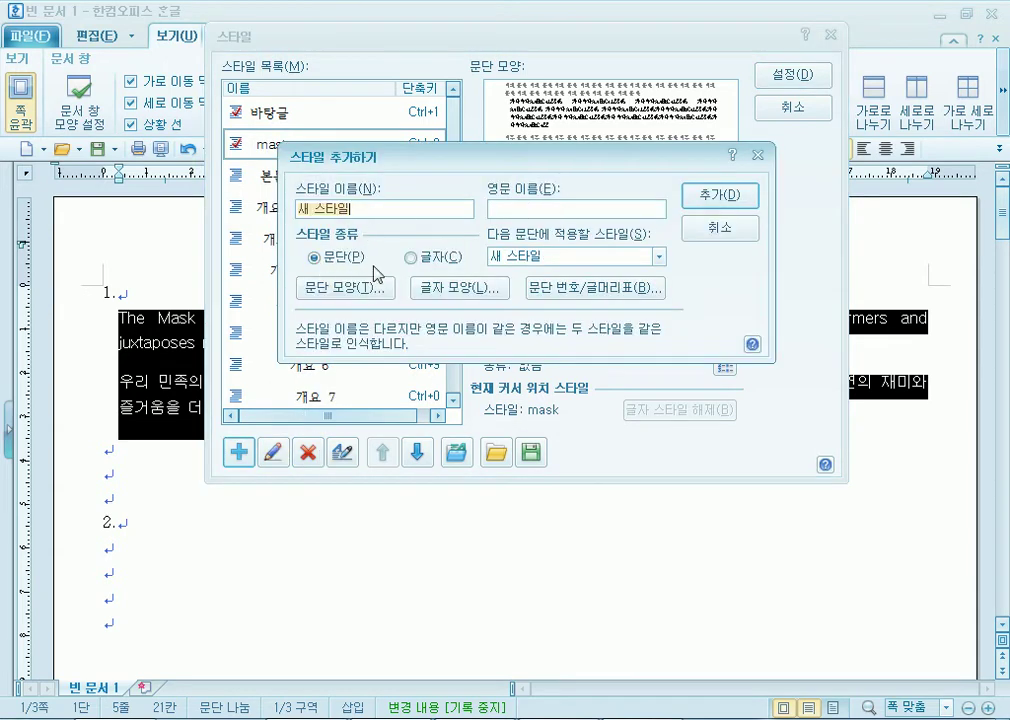
{"action": "left_click", "coordinate": [345, 289]}
{"action": "key", "text": "Escape"}
{"action": "left_click", "coordinate": [460, 288]}
{"action": "key", "text": "Escape"}
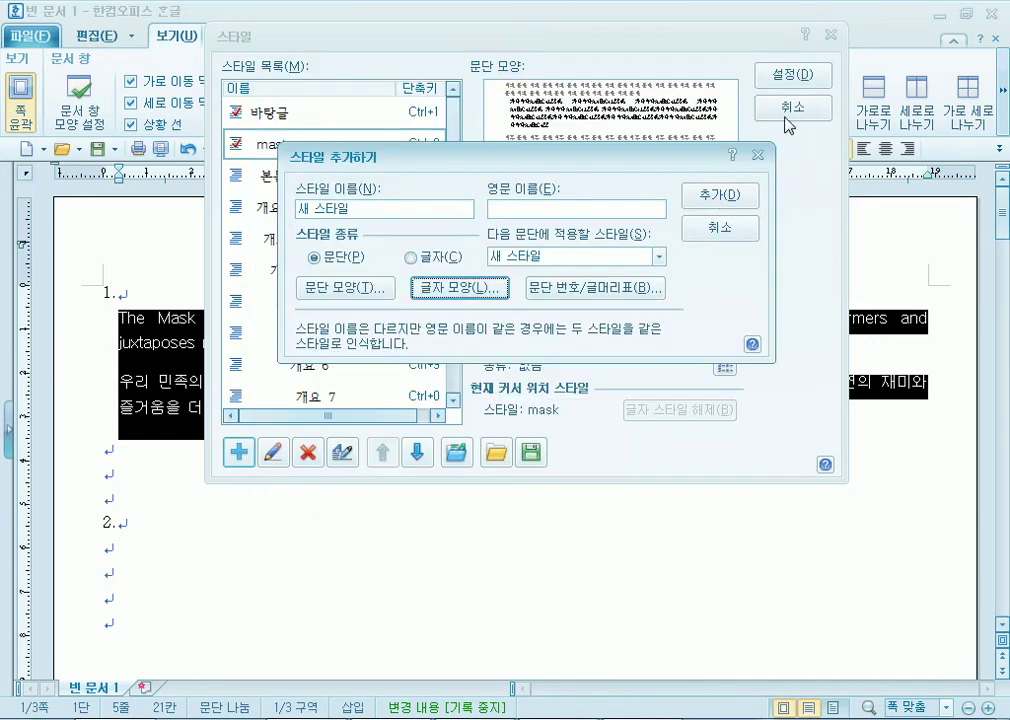
{"action": "key", "text": "Escape"}
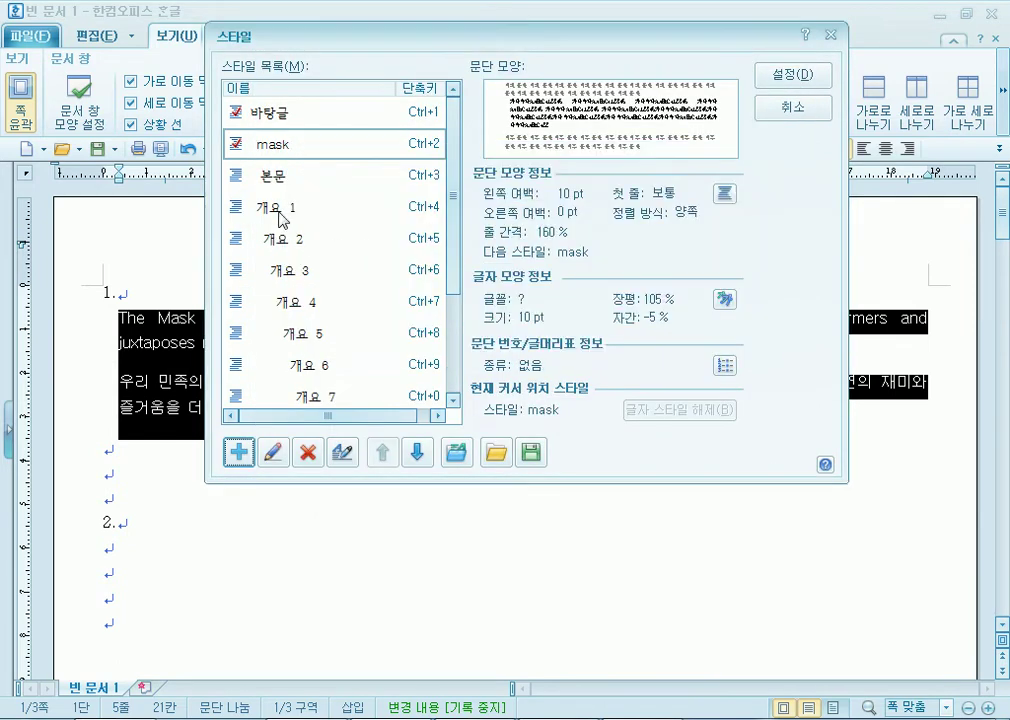
{"action": "key", "text": "Escape"}
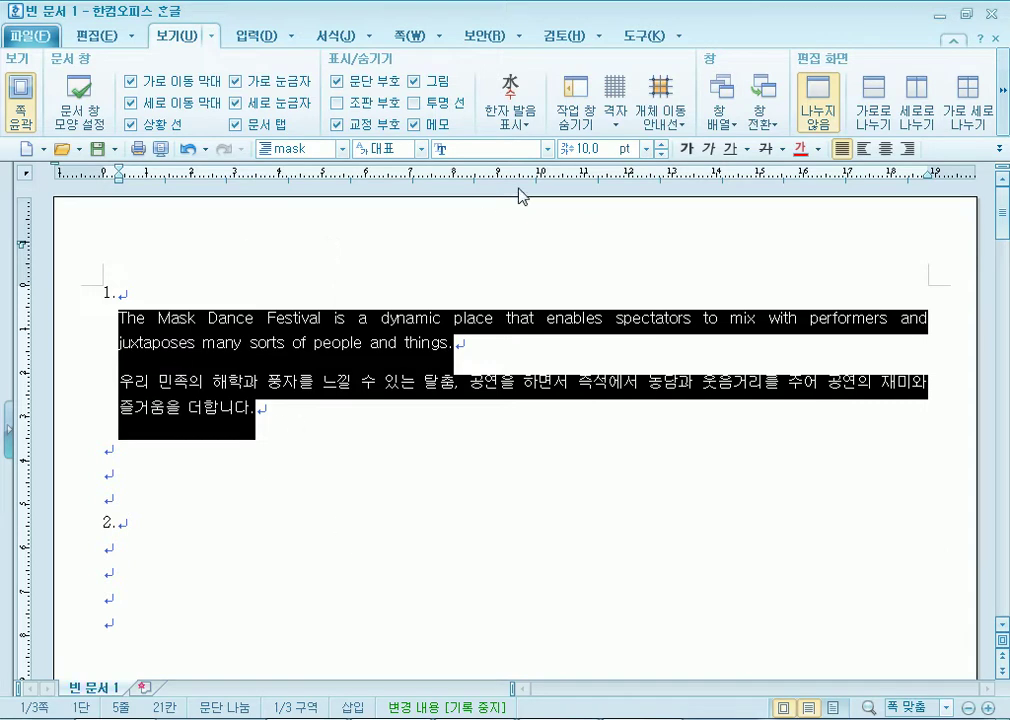
On the 서식 tab, preview and cancel Paragraph Shape, Character Shape and Style (F6), then recheck the notes.
{"action": "left_click", "coordinate": [336, 36]}
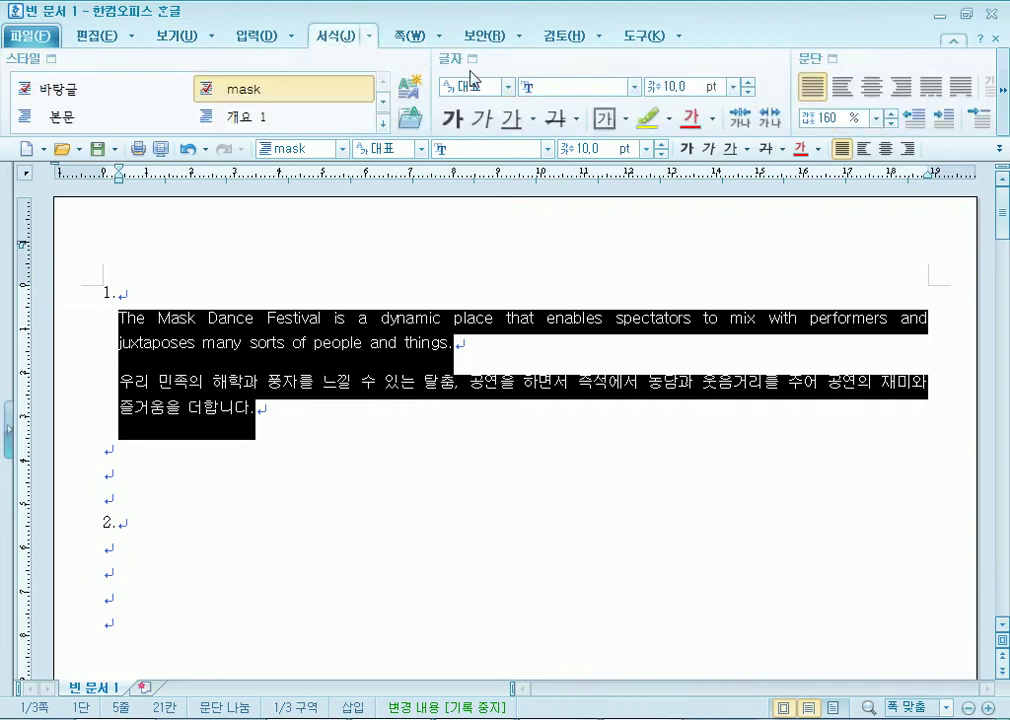
{"action": "left_click", "coordinate": [831, 59]}
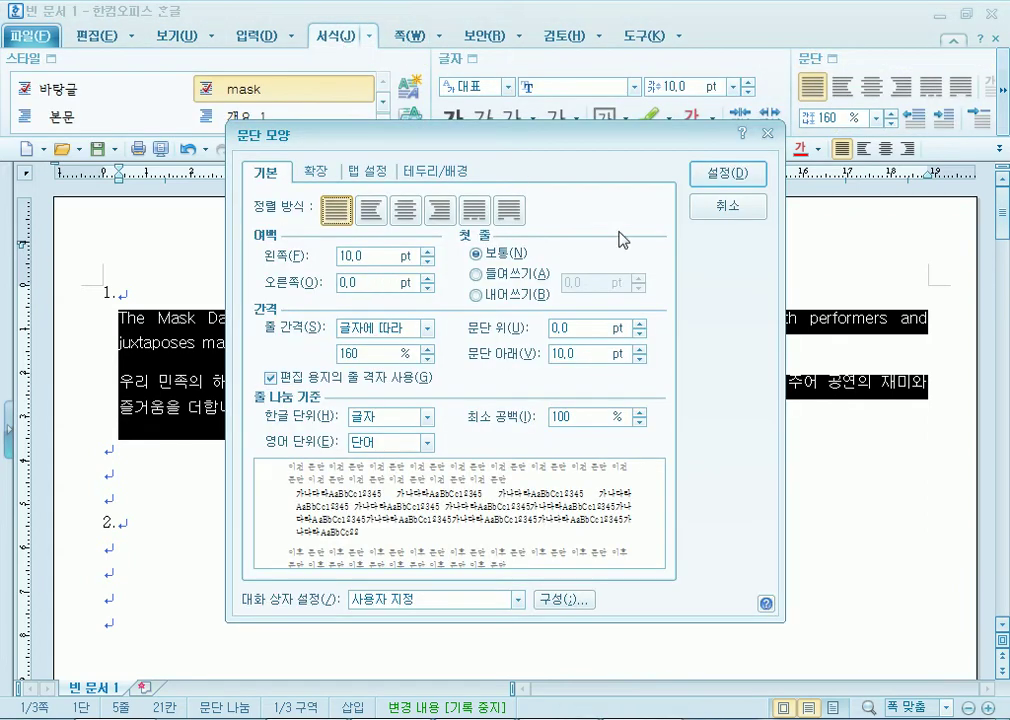
{"action": "left_click", "coordinate": [720, 208]}
{"action": "left_click", "coordinate": [473, 59]}
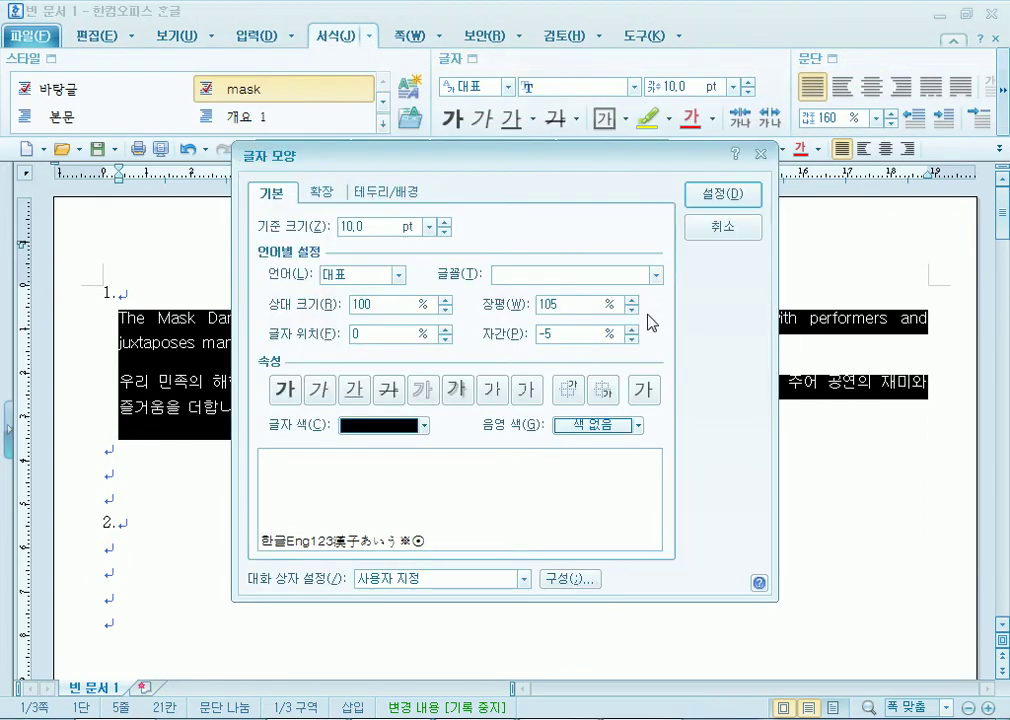
{"action": "left_click", "coordinate": [722, 226]}
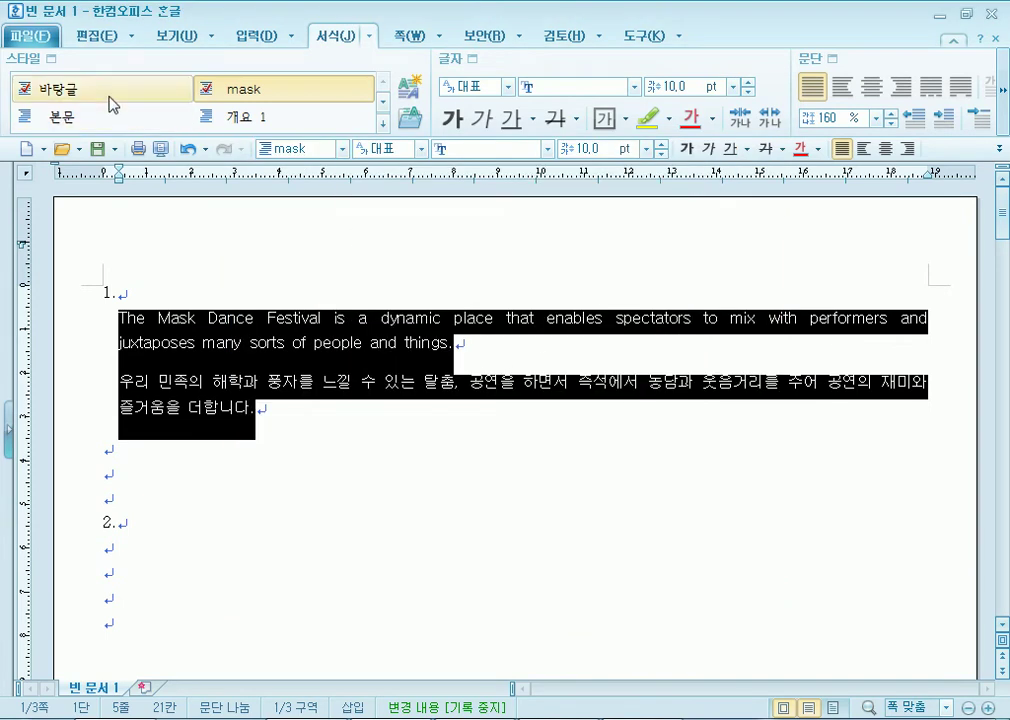
{"action": "key", "text": "F6"}
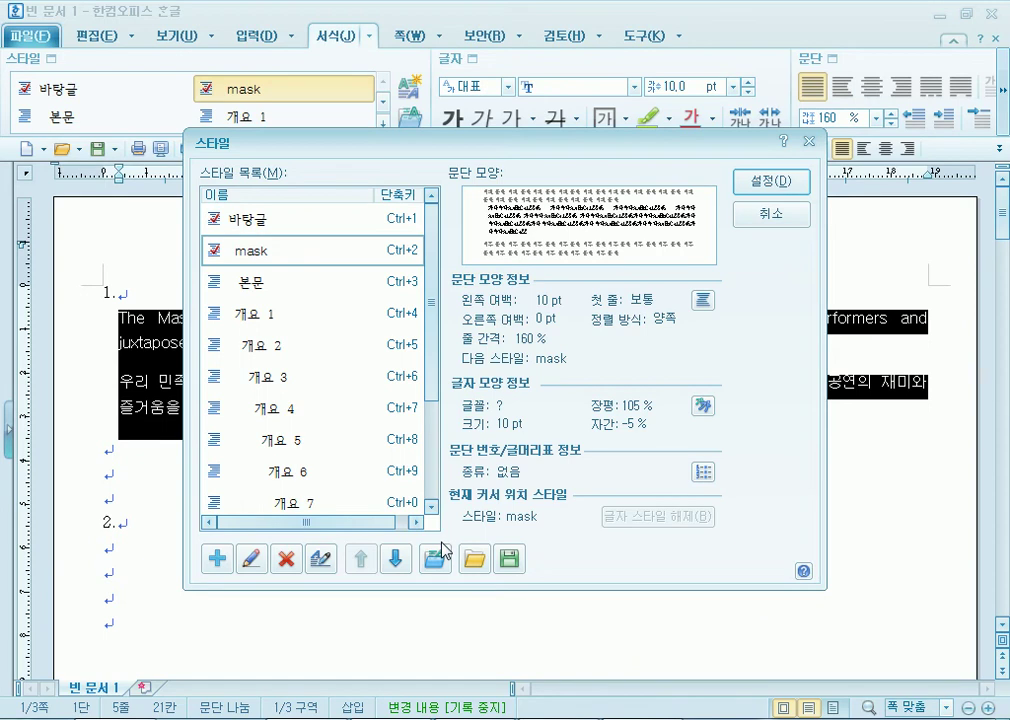
{"action": "left_click", "coordinate": [740, 216]}
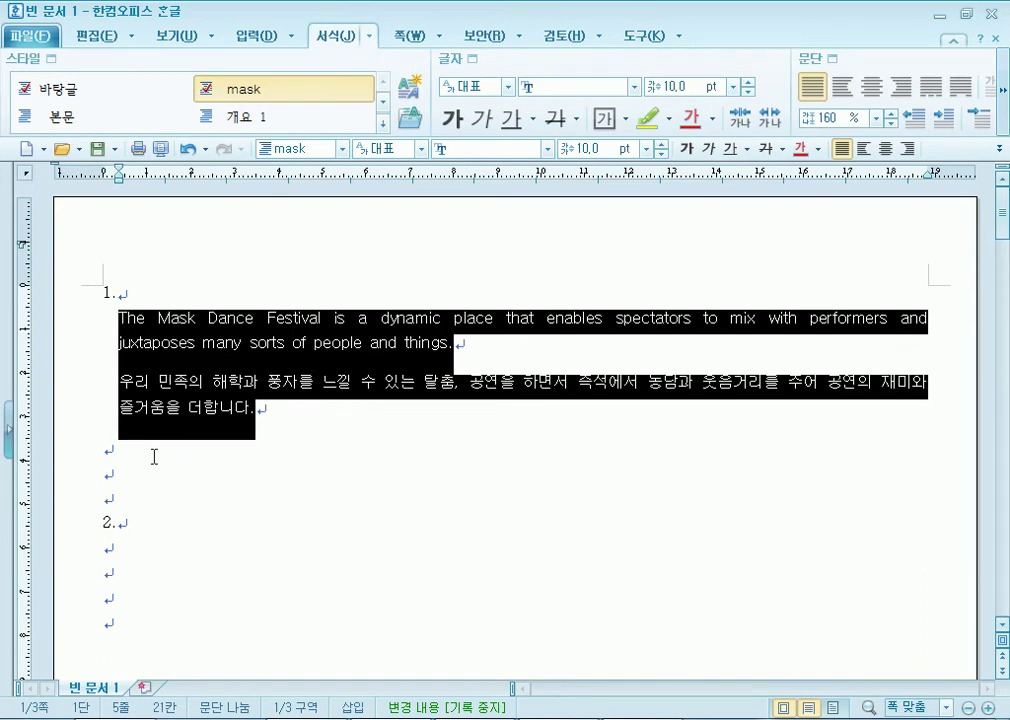
{"action": "key", "text": "alt+Tab"}
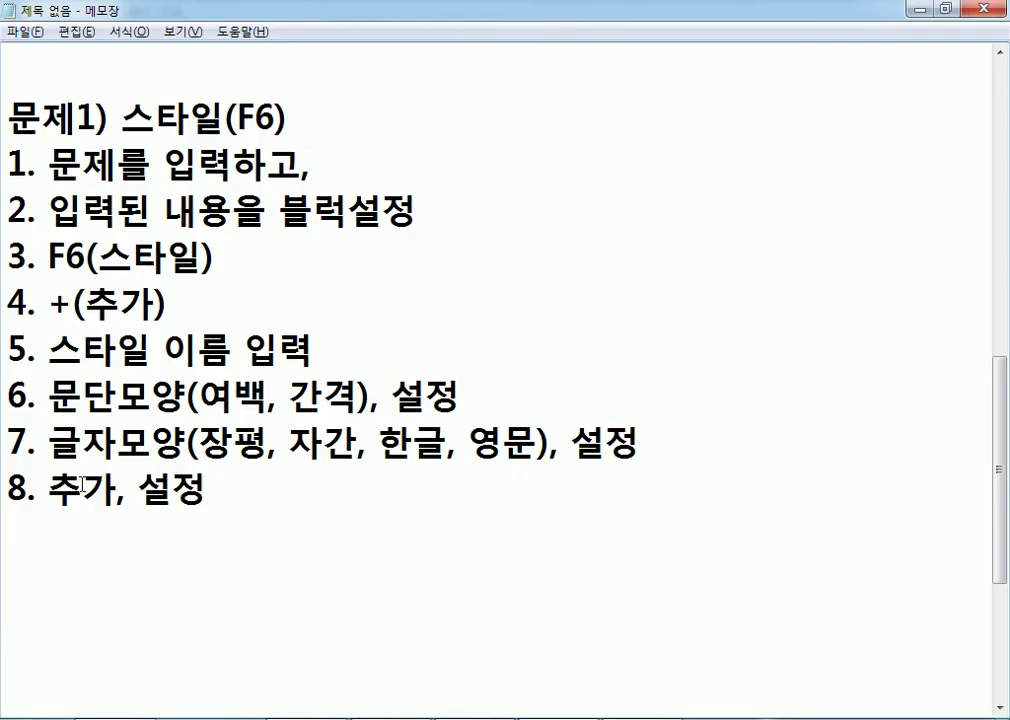
{"action": "key", "text": "alt+Tab"}
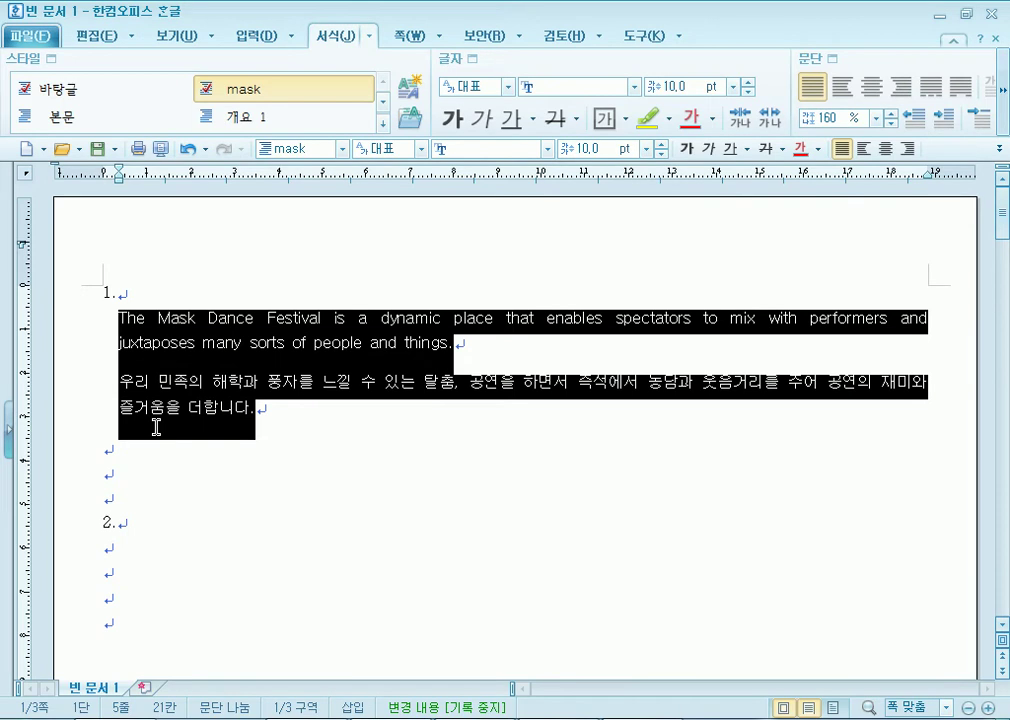
Delete the old mask style, replacing it with 바탕글.
{"action": "key", "text": "F6"}
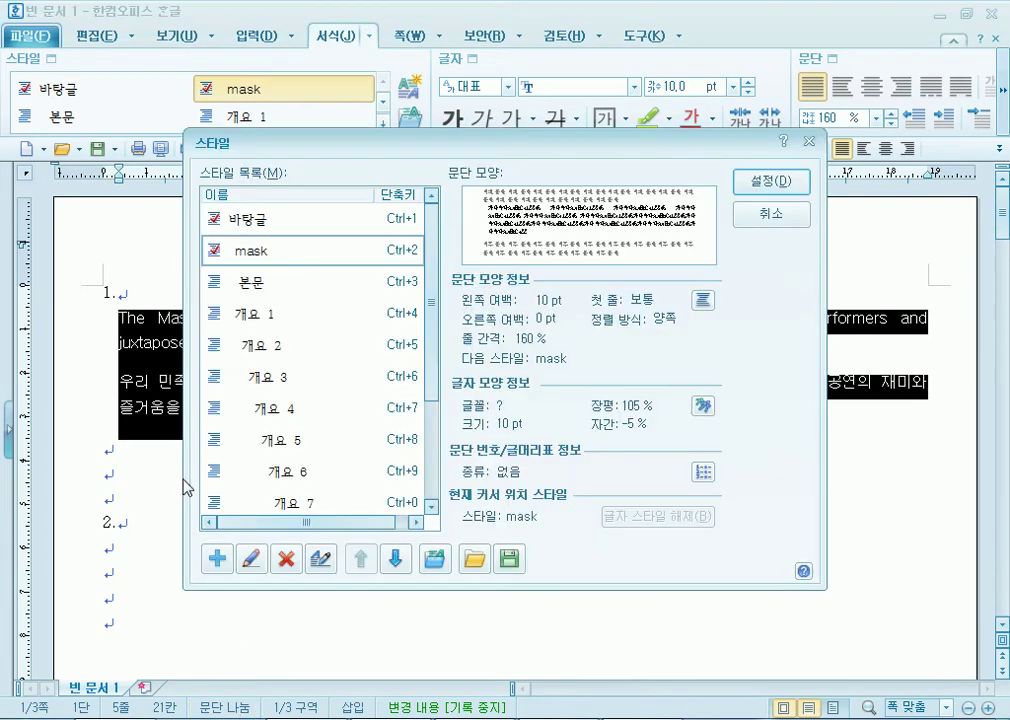
{"action": "left_click", "coordinate": [286, 558]}
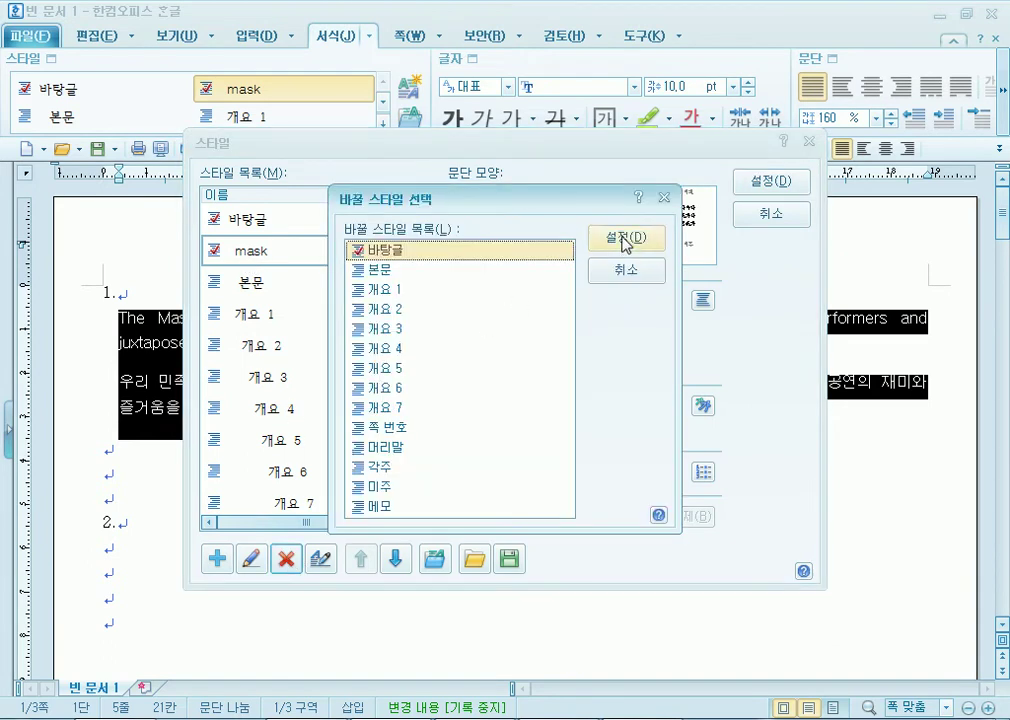
{"action": "left_click", "coordinate": [624, 246]}
{"action": "left_click", "coordinate": [255, 219]}
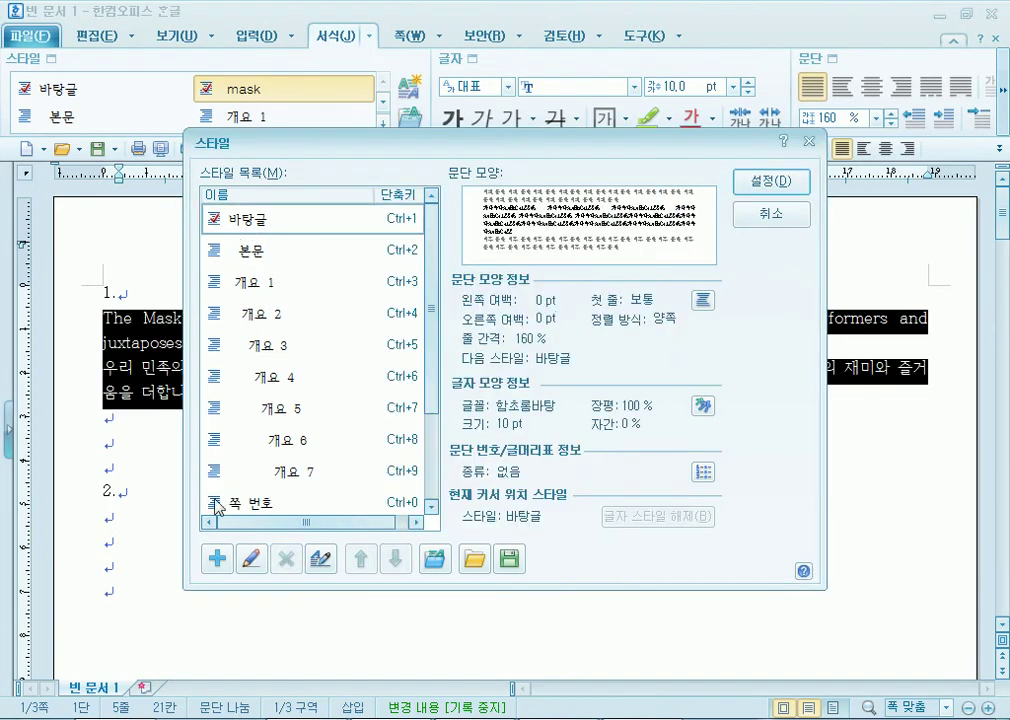
{"action": "left_click_drag", "start_coordinate": [388, 146], "coordinate": [480, 17]}
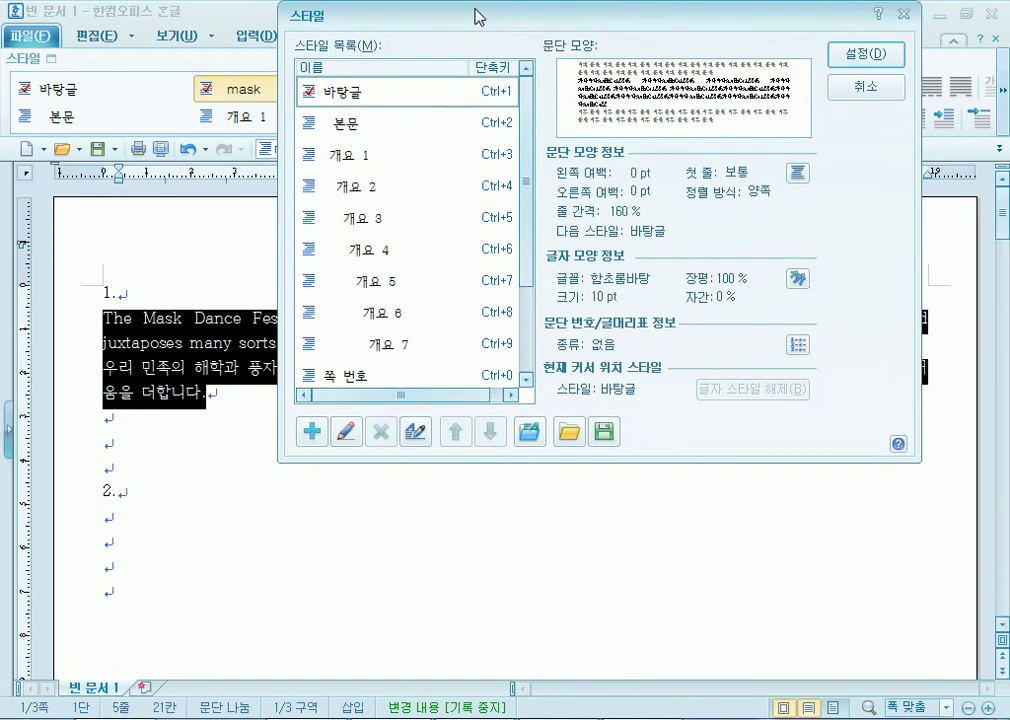
Add a style named 'mask' with a 10 pt left margin and 10 pt space below.
{"action": "left_click", "coordinate": [311, 431]}
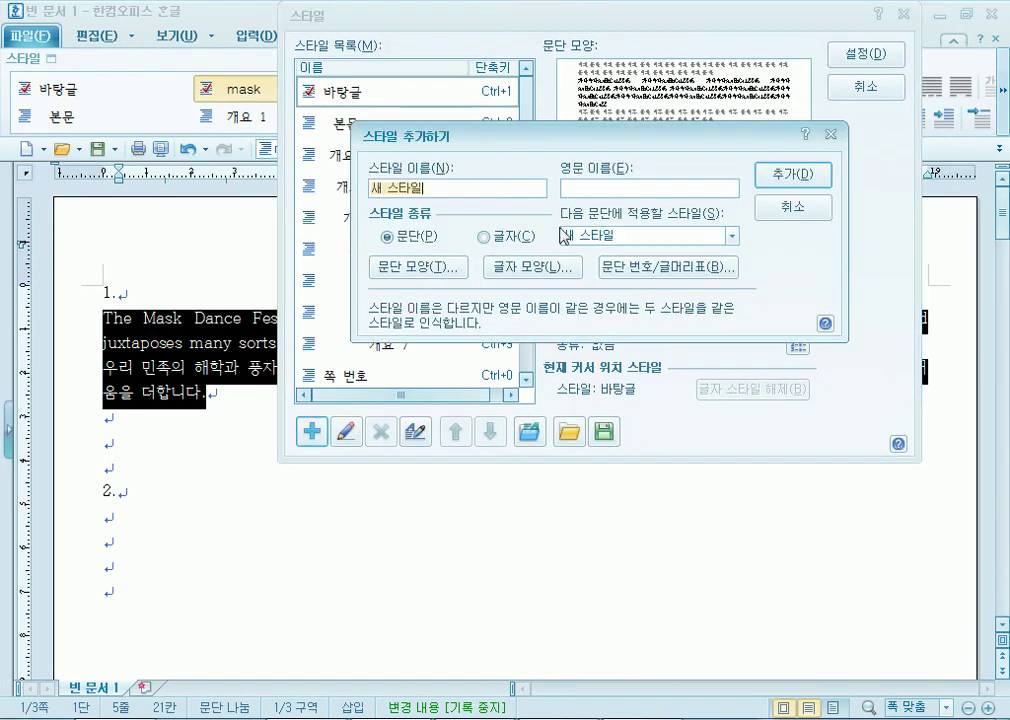
{"action": "type", "text": "mask"}
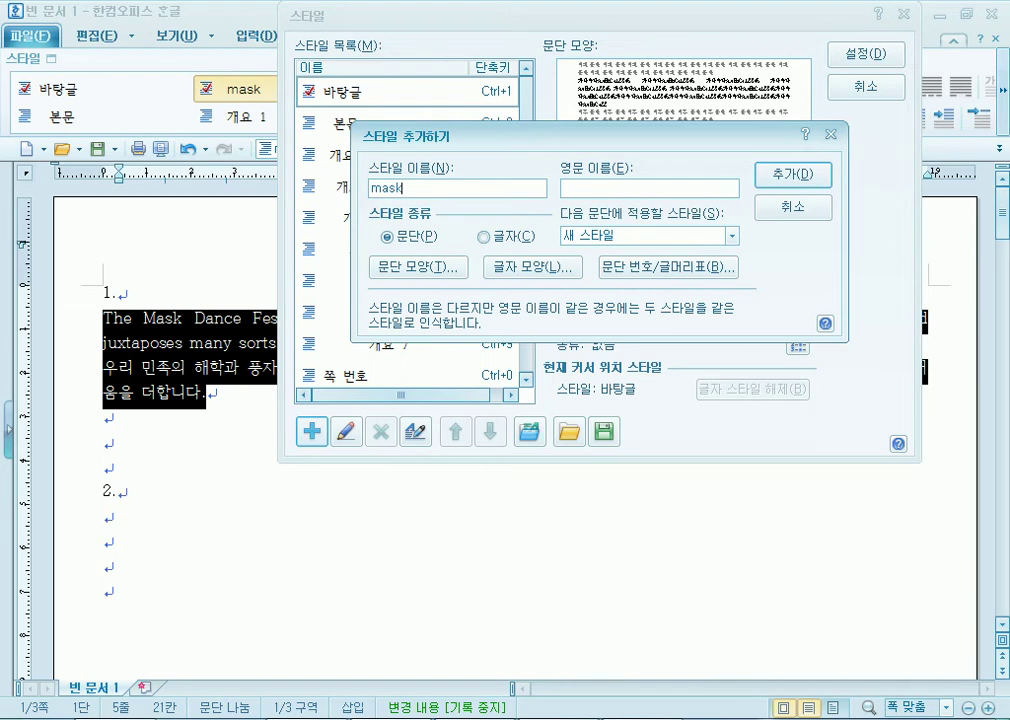
{"action": "left_click", "coordinate": [416, 267]}
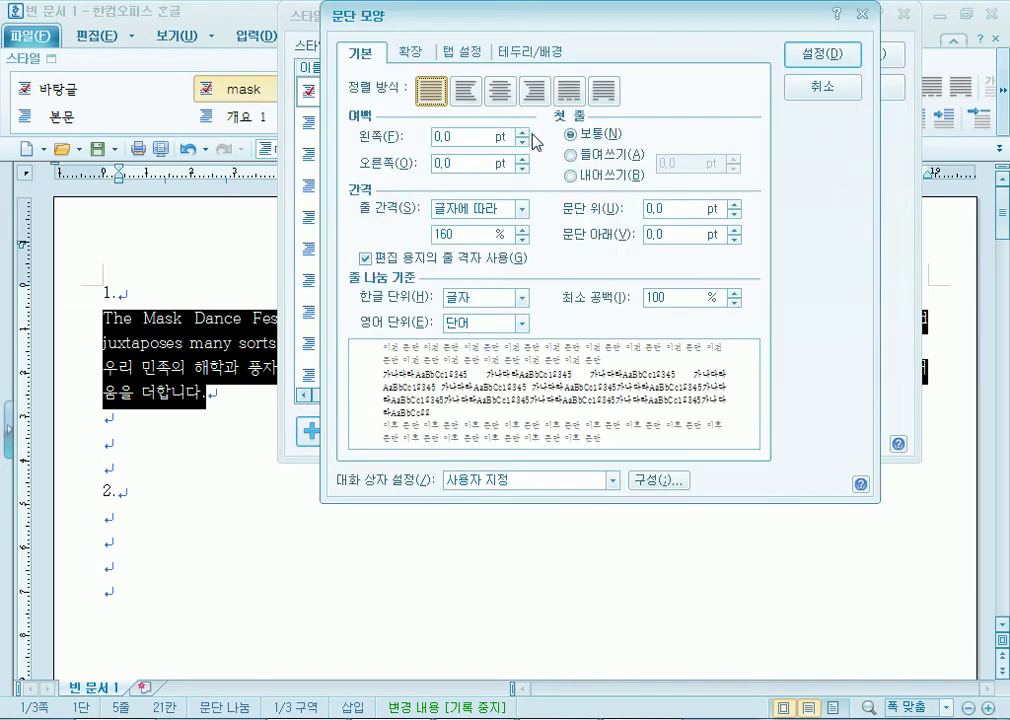
{"action": "left_click", "coordinate": [480, 136]}
{"action": "type", "text": "10"}
{"action": "left_click", "coordinate": [680, 234]}
{"action": "type", "text": "10"}
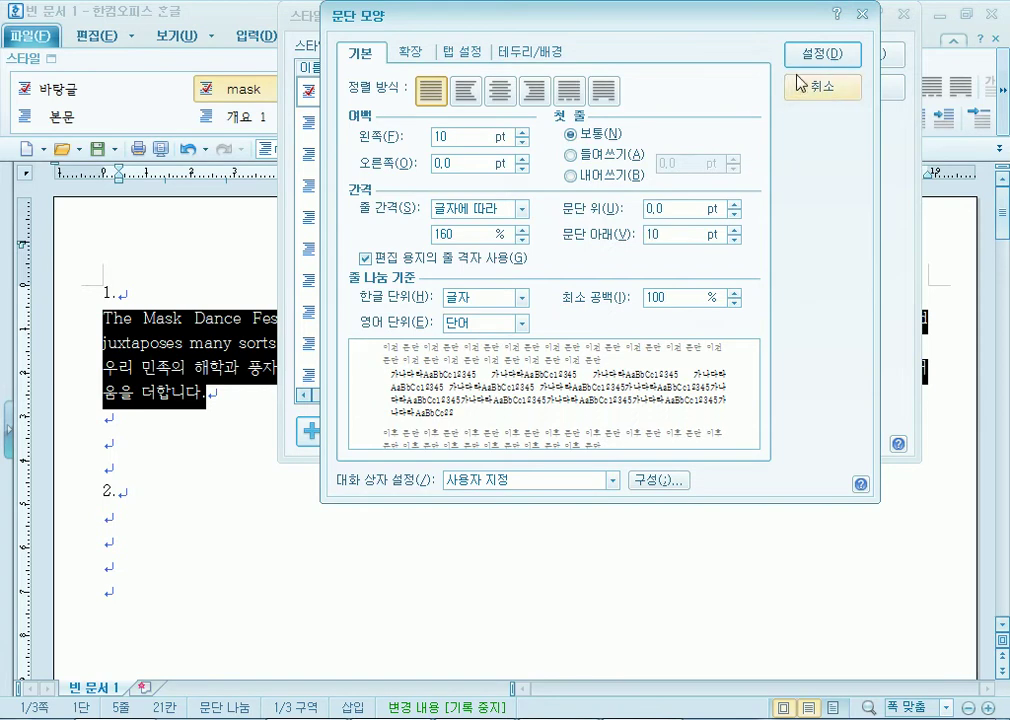
{"action": "left_click", "coordinate": [815, 58]}
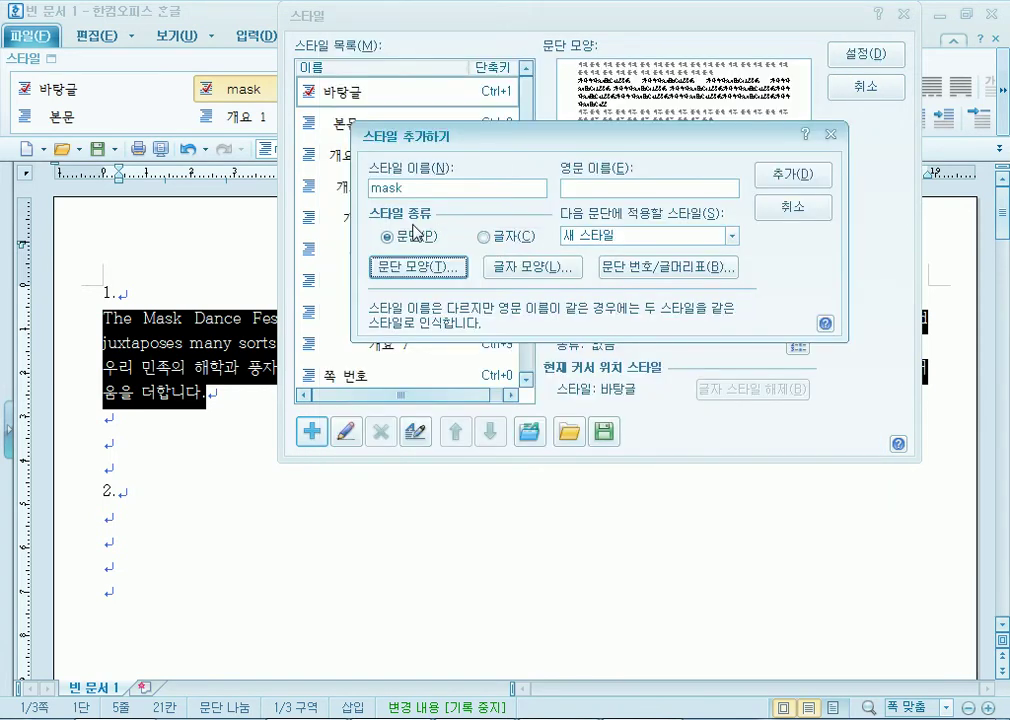
Give mask 105% character width, -5% letter spacing and 굴림 as the Hangul font.
{"action": "left_click", "coordinate": [531, 266]}
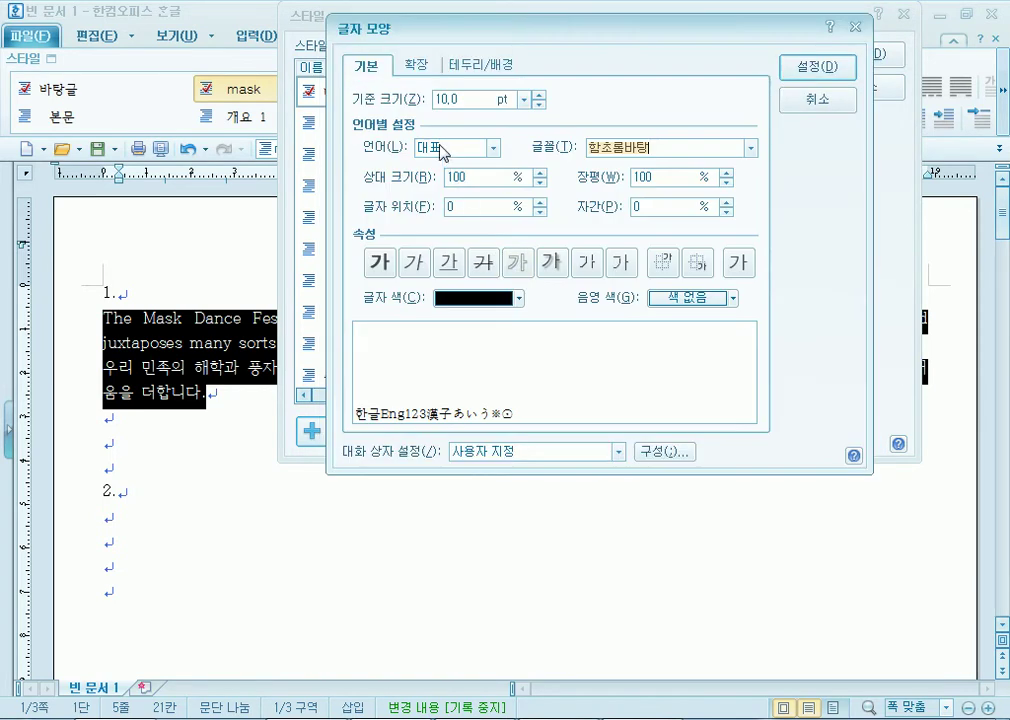
{"action": "left_click", "coordinate": [564, 179]}
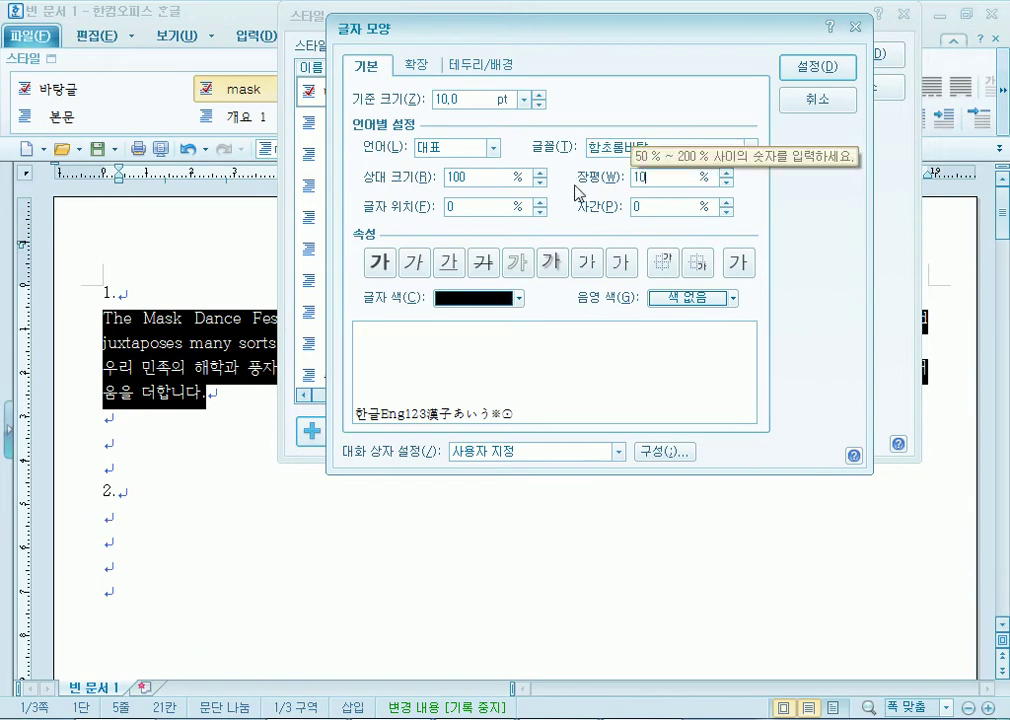
{"action": "type", "text": "105"}
{"action": "left_click", "coordinate": [728, 211]}
{"action": "left_click", "coordinate": [728, 211]}
{"action": "left_click", "coordinate": [728, 211]}
{"action": "left_click", "coordinate": [728, 211]}
{"action": "left_click", "coordinate": [728, 211]}
{"action": "left_click", "coordinate": [492, 148]}
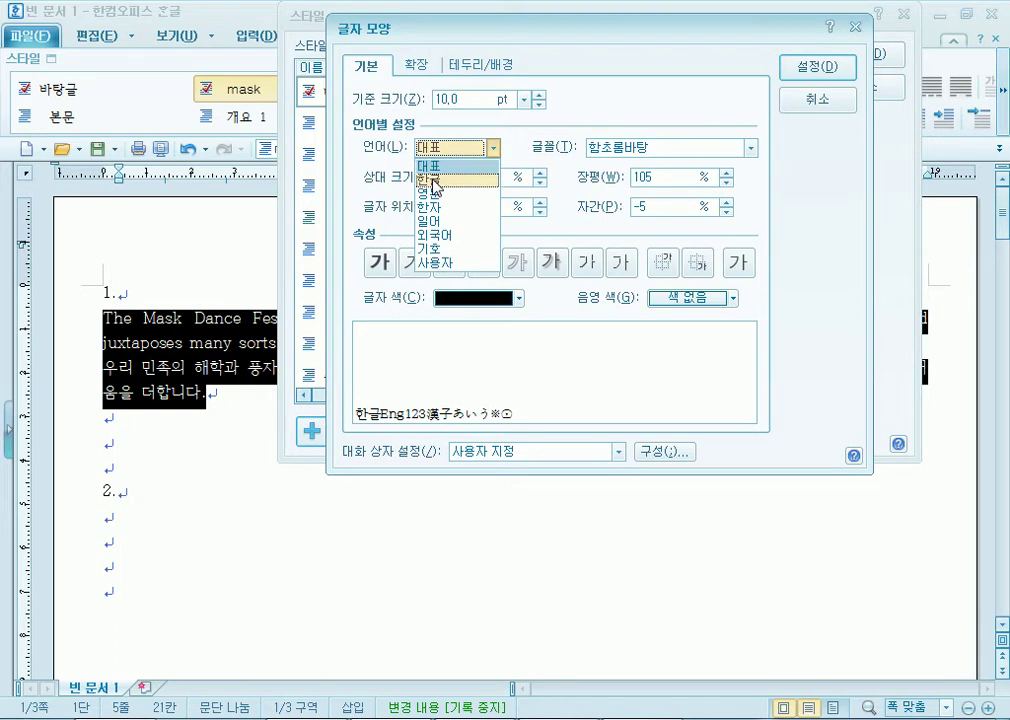
{"action": "left_click", "coordinate": [430, 166]}
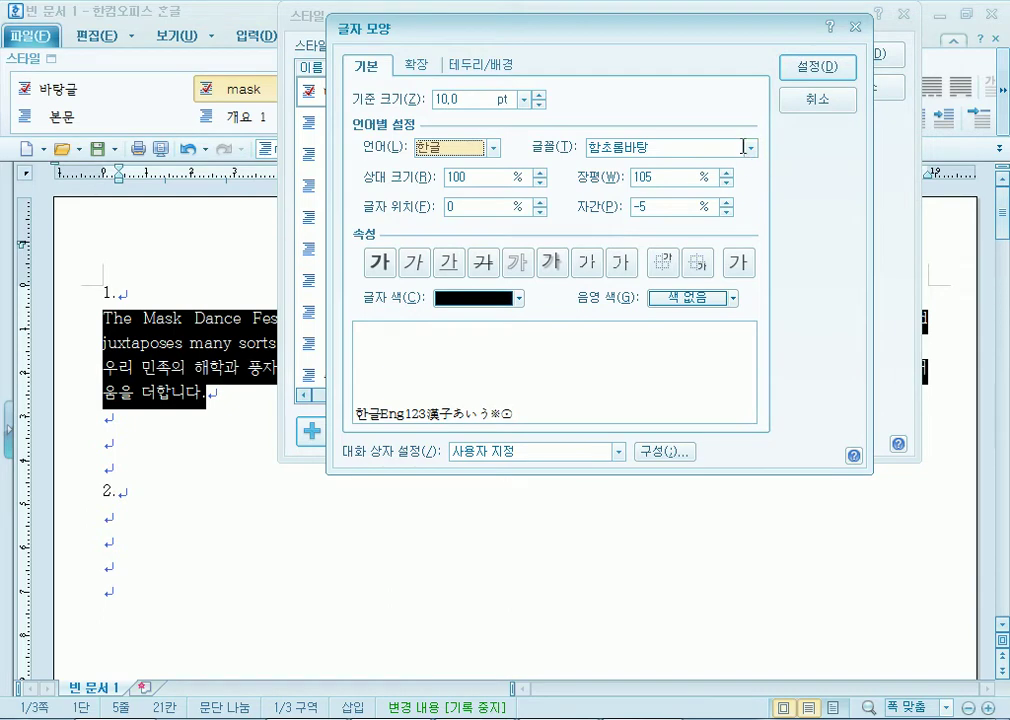
{"action": "left_click", "coordinate": [749, 147]}
{"action": "left_click_drag", "start_coordinate": [757, 225], "coordinate": [757, 187]}
{"action": "left_click", "coordinate": [624, 185]}
Set the English font to 돋움, add the mask style and apply it to the paragraphs.
{"action": "left_click", "coordinate": [492, 147]}
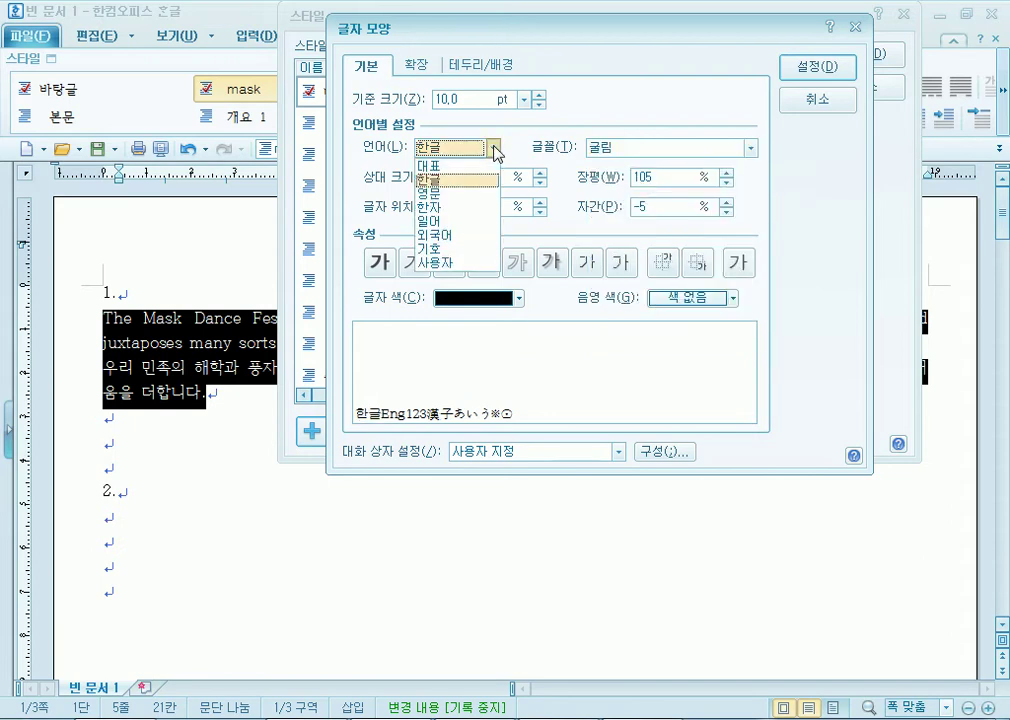
{"action": "left_click", "coordinate": [456, 184]}
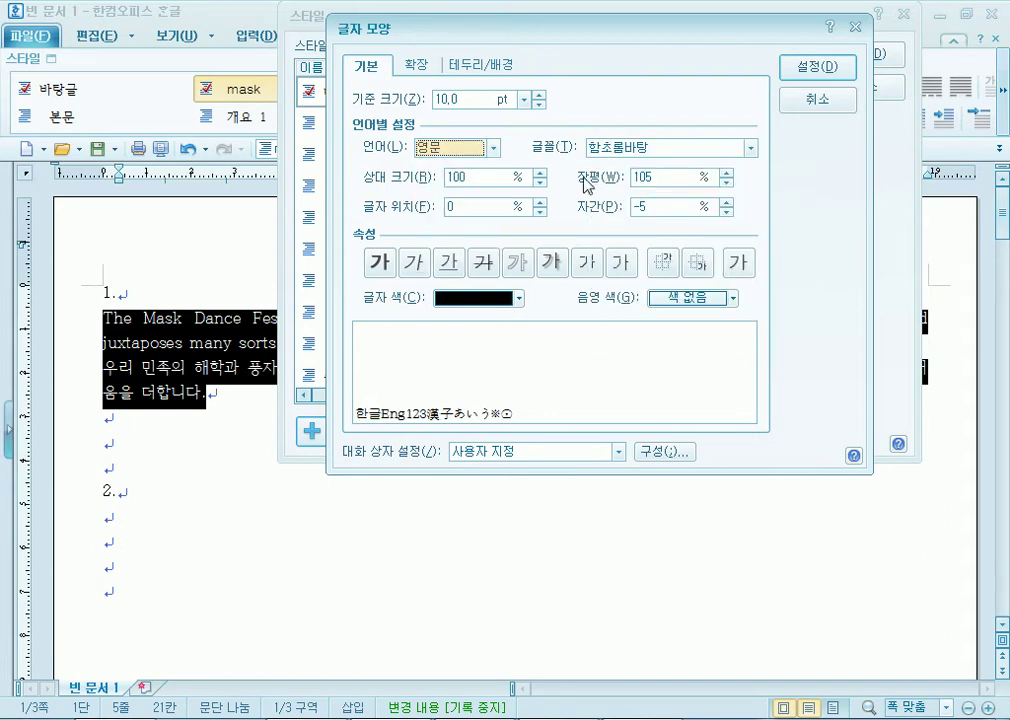
{"action": "left_click", "coordinate": [749, 147]}
{"action": "scroll", "coordinate": [705, 220], "scroll_direction": "up", "scroll_amount": 10}
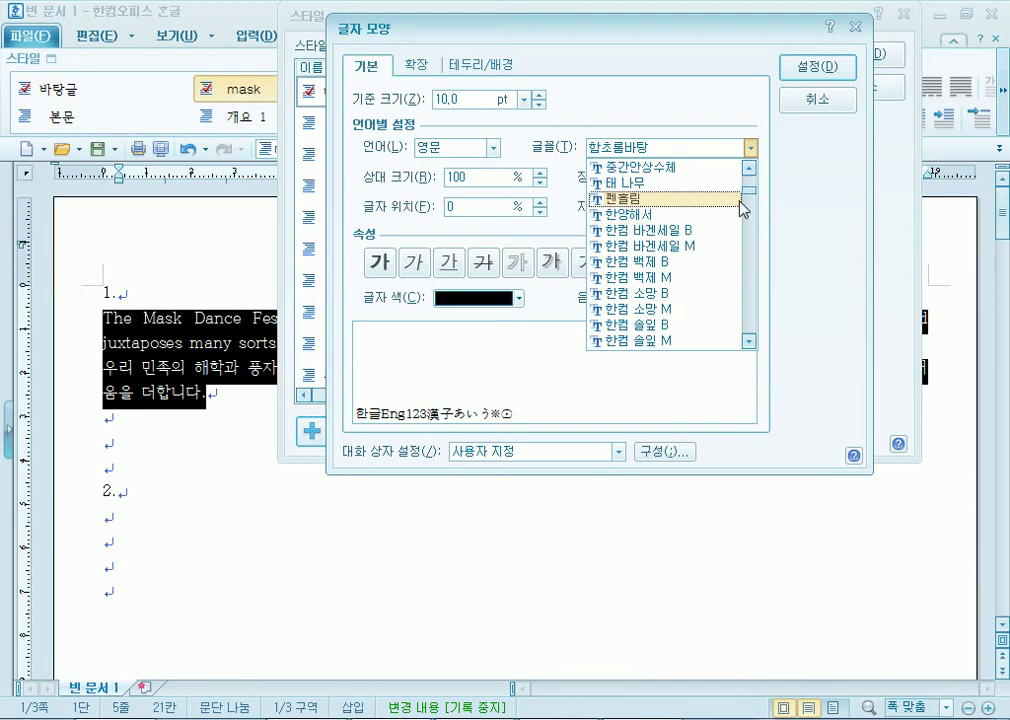
{"action": "scroll", "coordinate": [706, 220], "scroll_direction": "up", "scroll_amount": 10}
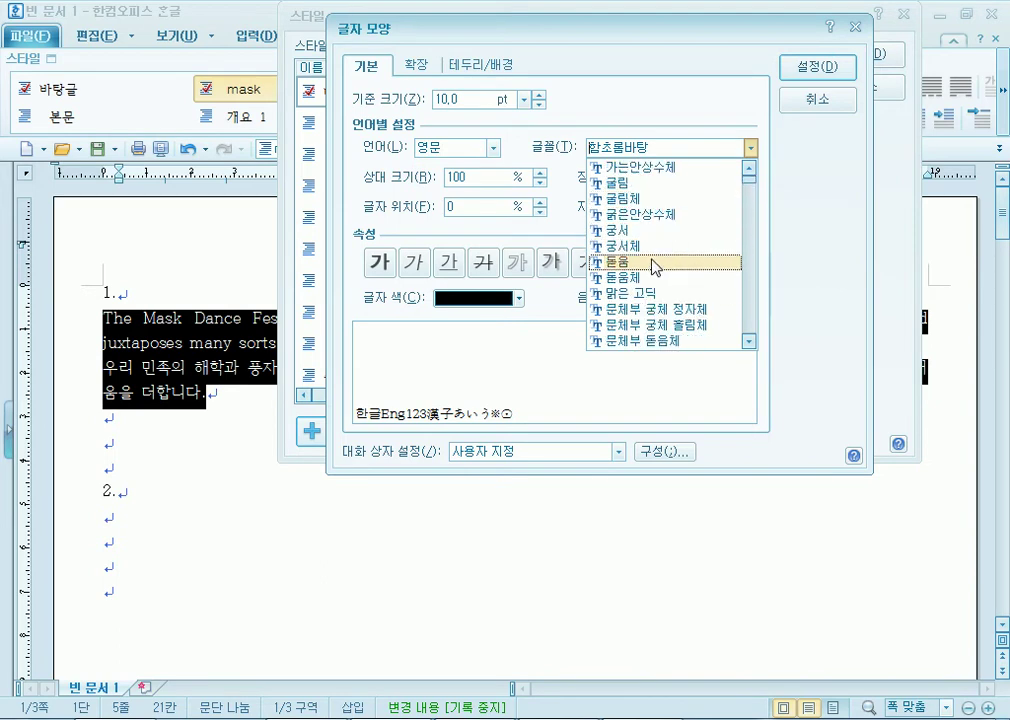
{"action": "left_click", "coordinate": [703, 264]}
{"action": "left_click", "coordinate": [817, 67]}
{"action": "left_click", "coordinate": [790, 172]}
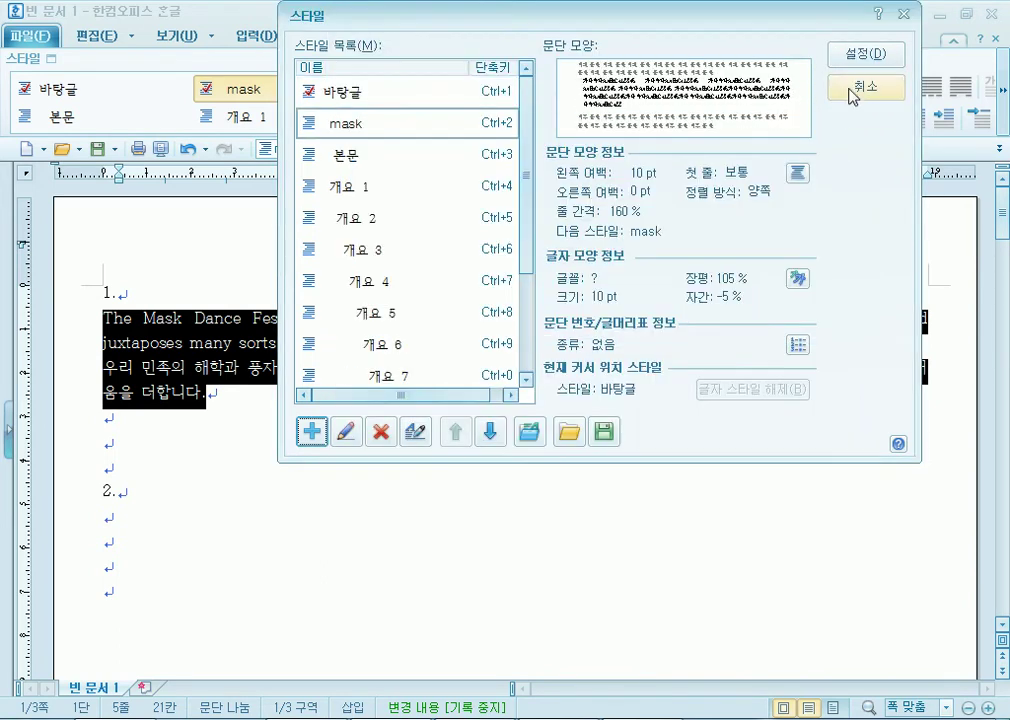
{"action": "left_click", "coordinate": [856, 60]}
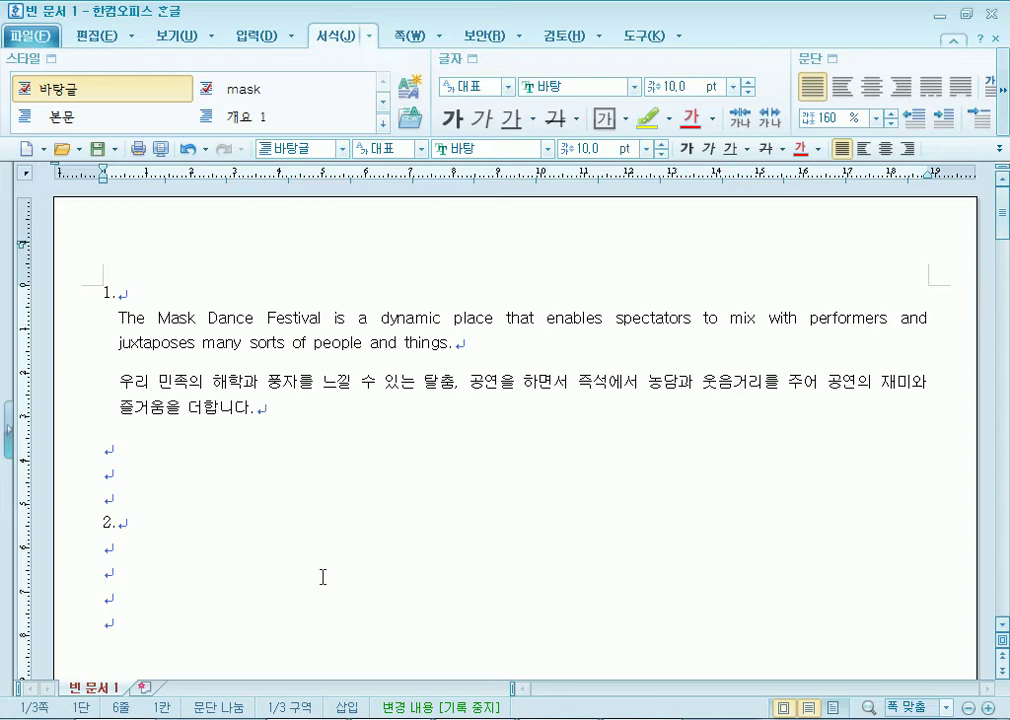
Select the English and Korean paragraphs to verify the mask style, then switch to the exam PDF.
{"action": "left_click", "coordinate": [169, 553]}
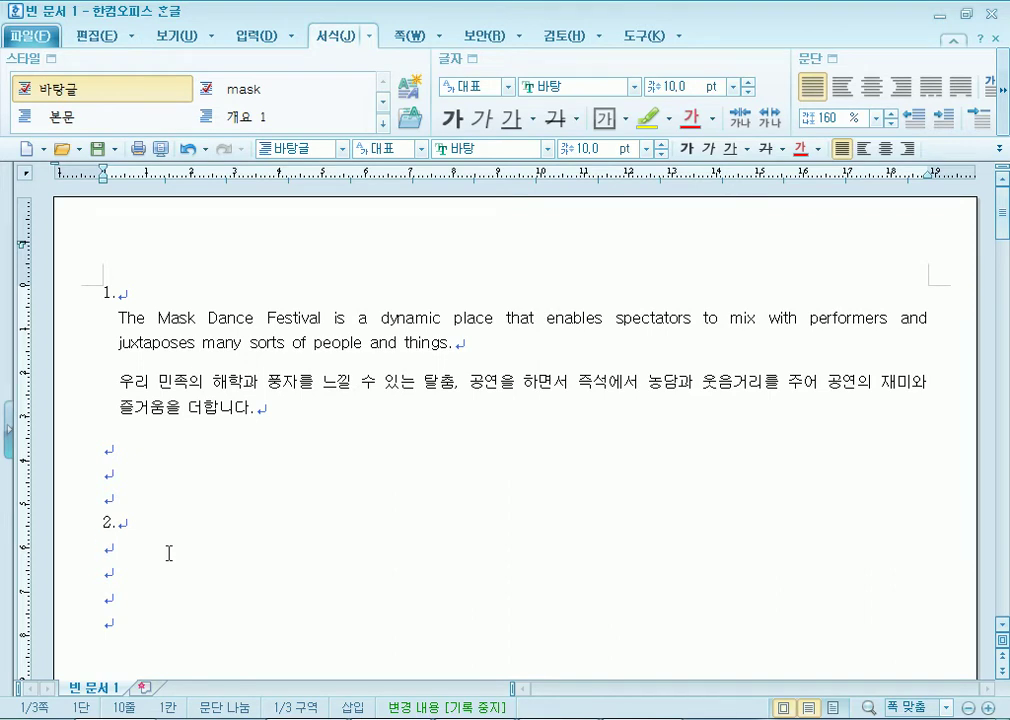
{"action": "left_click", "coordinate": [120, 318]}
{"action": "left_click", "coordinate": [257, 318], "text": "shift"}
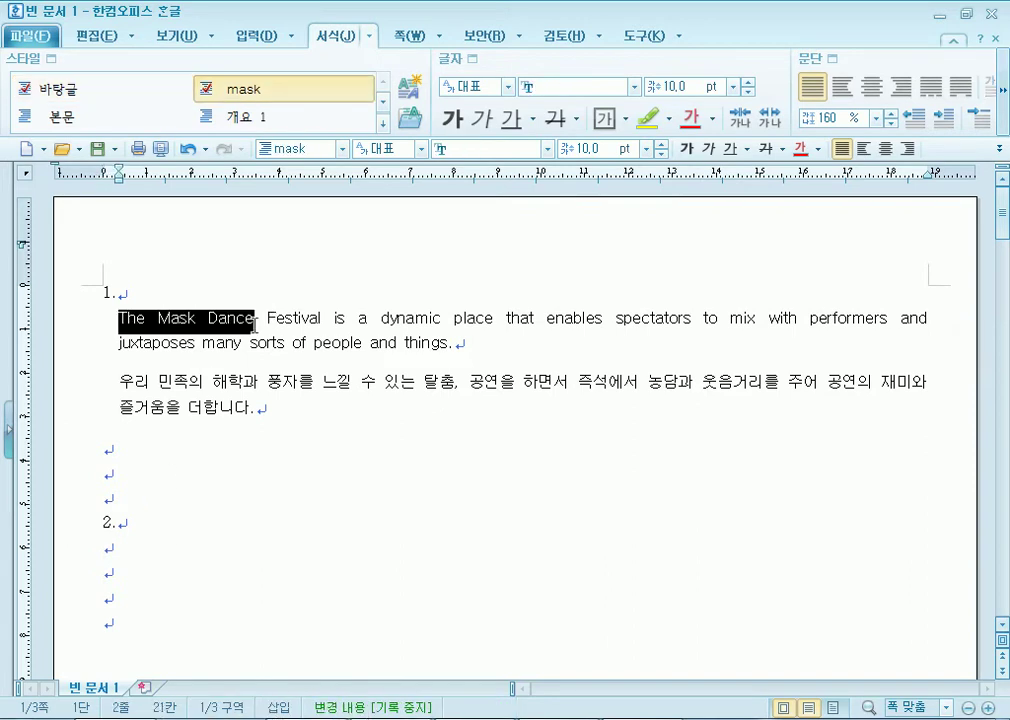
{"action": "left_click_drag", "start_coordinate": [120, 382], "coordinate": [260, 380]}
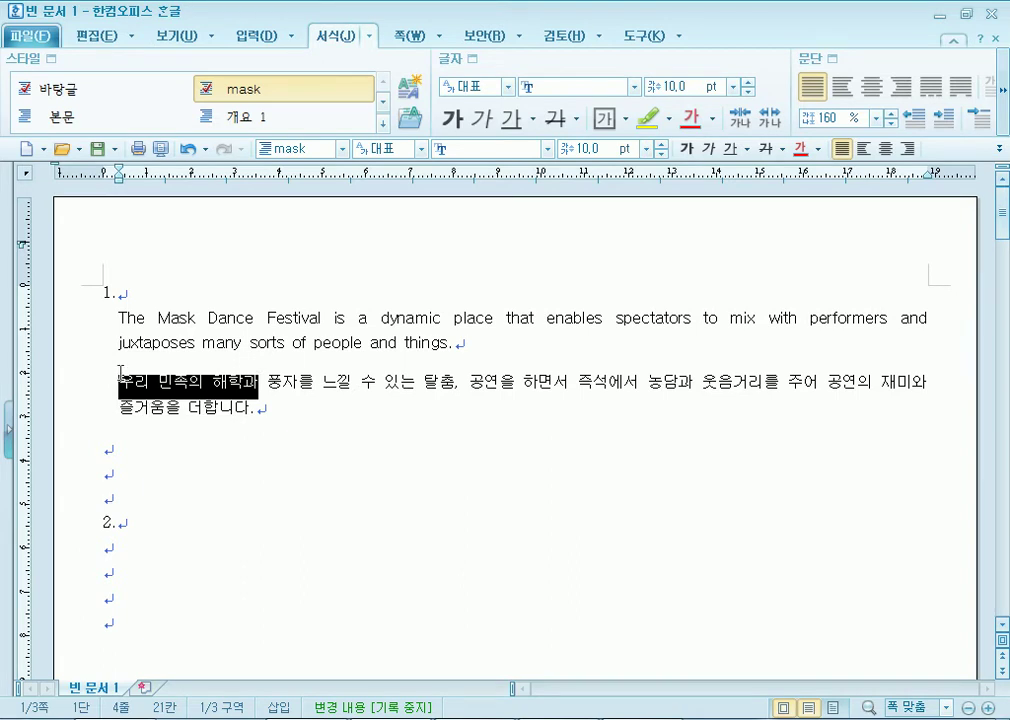
{"action": "left_click_drag", "start_coordinate": [118, 318], "coordinate": [277, 414]}
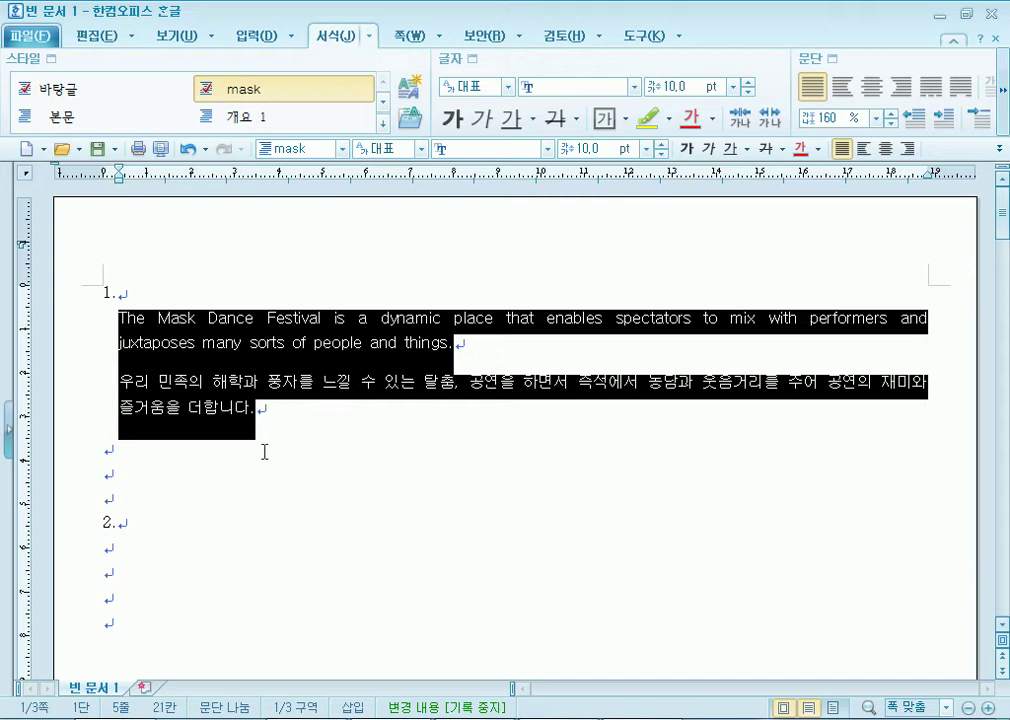
{"action": "left_click", "coordinate": [225, 543]}
{"action": "scroll", "coordinate": [187, 525], "scroll_direction": "down", "scroll_amount": 3}
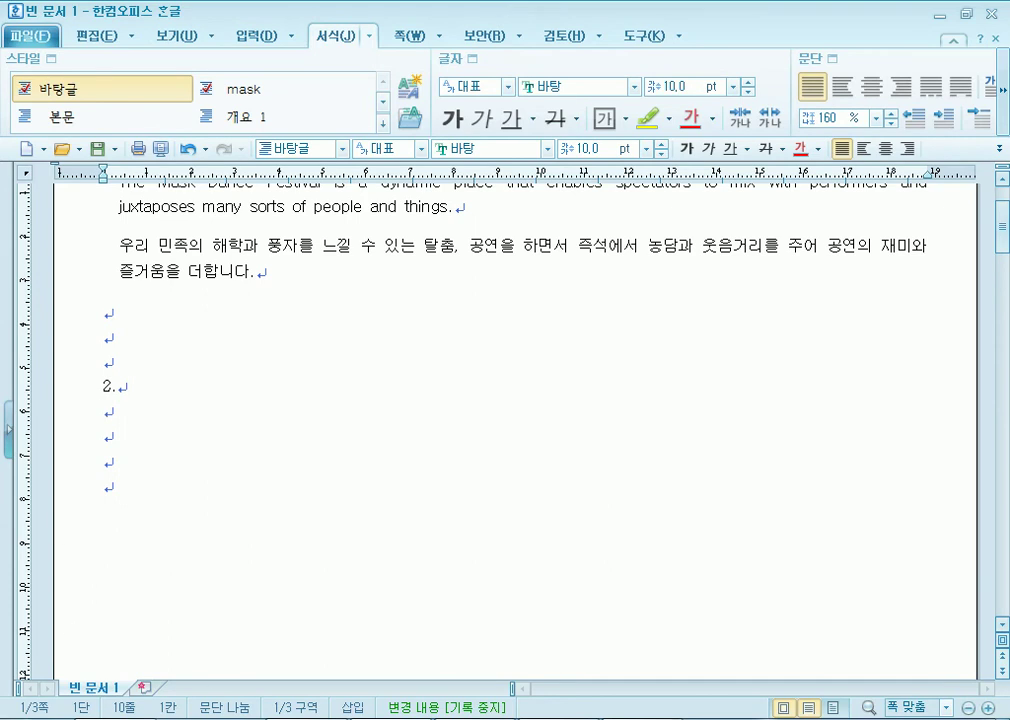
{"action": "key", "text": "alt+Tab"}
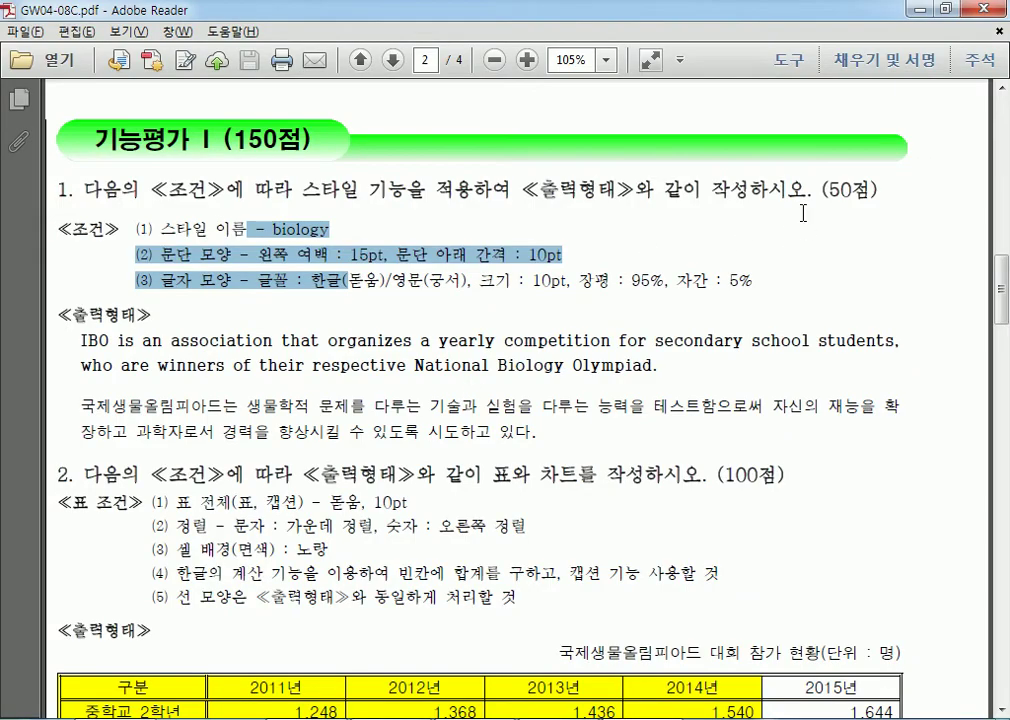
Review question 1's style conditions and question 2's table conditions, then return to the blank Hangul document.
{"action": "left_click_drag", "start_coordinate": [822, 190], "coordinate": [864, 192]}
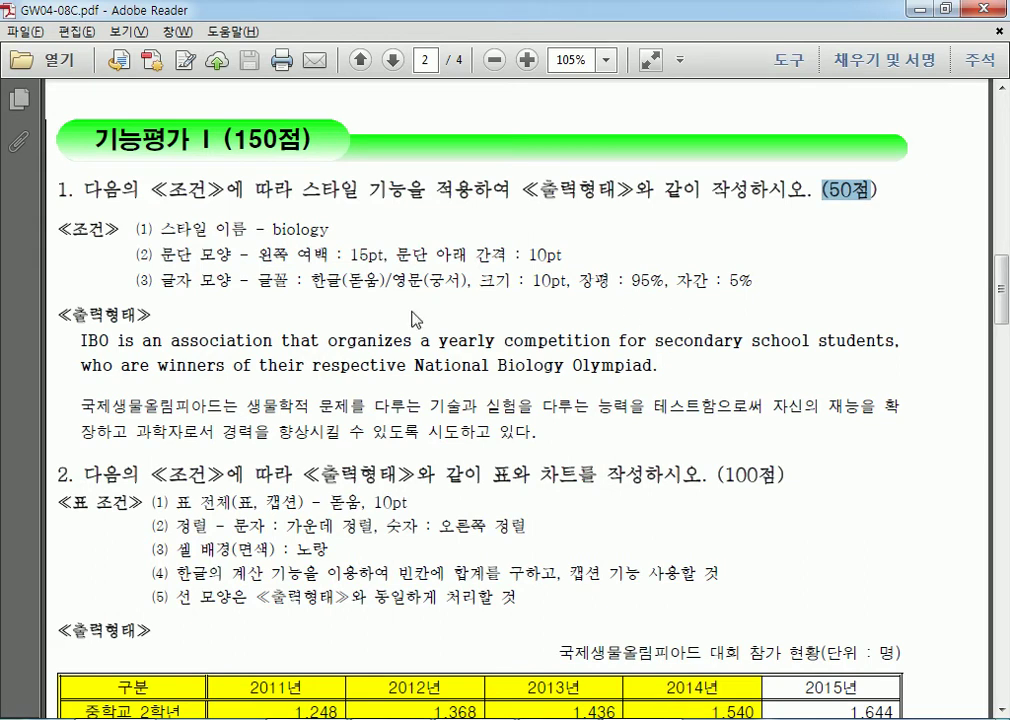
{"action": "left_click_drag", "start_coordinate": [80, 340], "coordinate": [529, 427]}
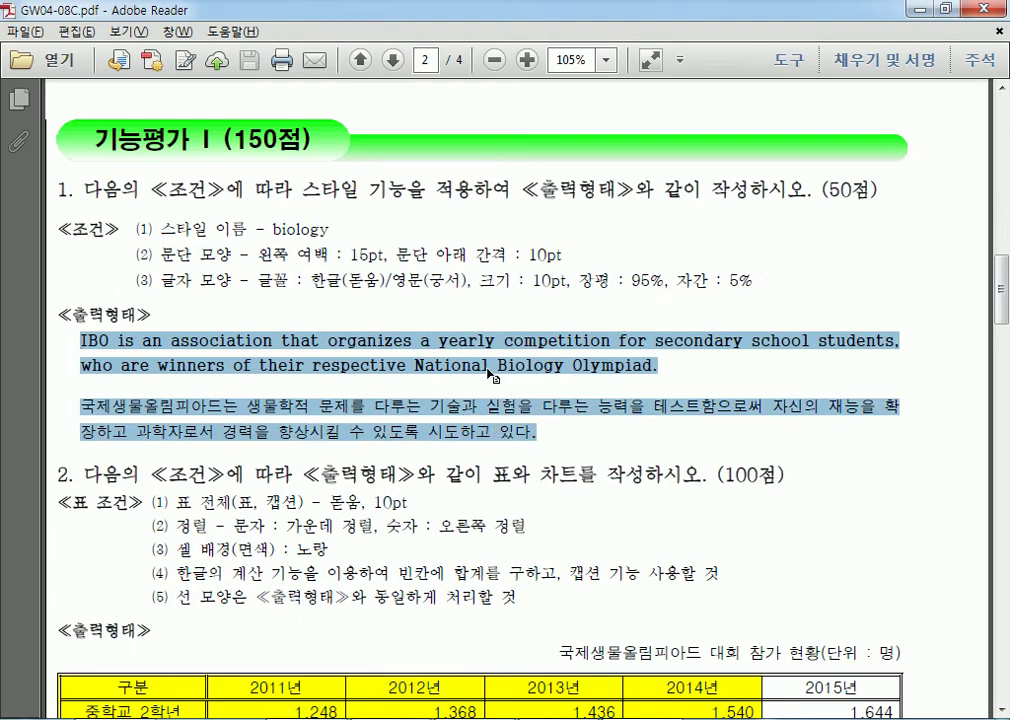
{"action": "left_click_drag", "start_coordinate": [238, 340], "coordinate": [97, 335]}
{"action": "left_click_drag", "start_coordinate": [112, 409], "coordinate": [237, 404]}
{"action": "left_click_drag", "start_coordinate": [231, 227], "coordinate": [381, 268]}
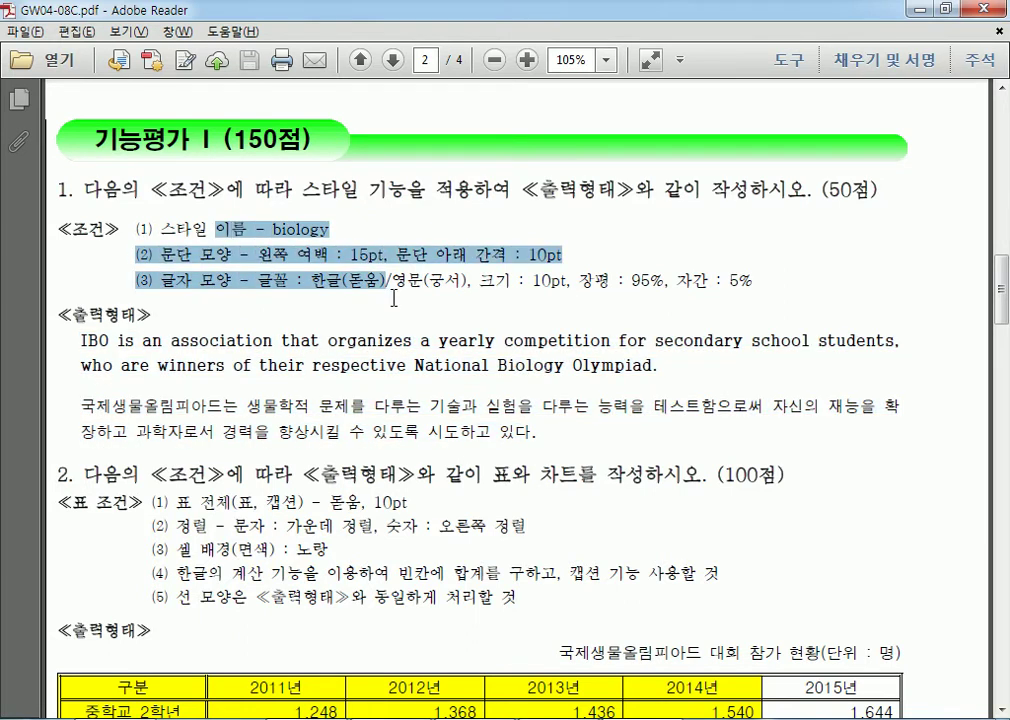
{"action": "scroll", "coordinate": [394, 298], "scroll_direction": "down", "scroll_amount": 2}
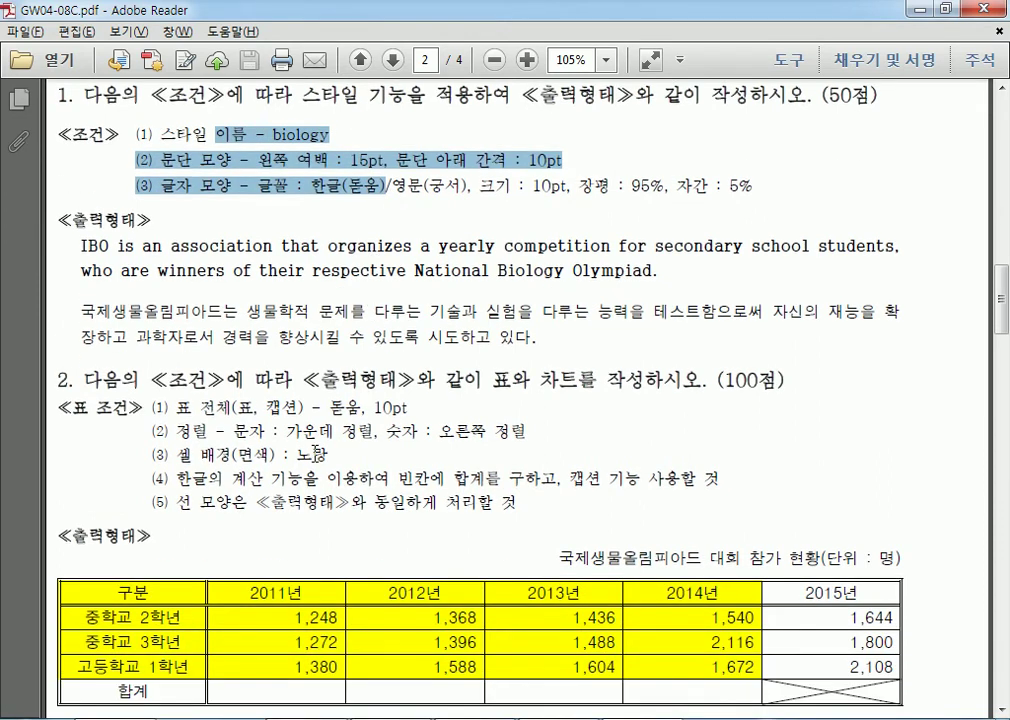
{"action": "scroll", "coordinate": [300, 462], "scroll_direction": "down", "scroll_amount": 3}
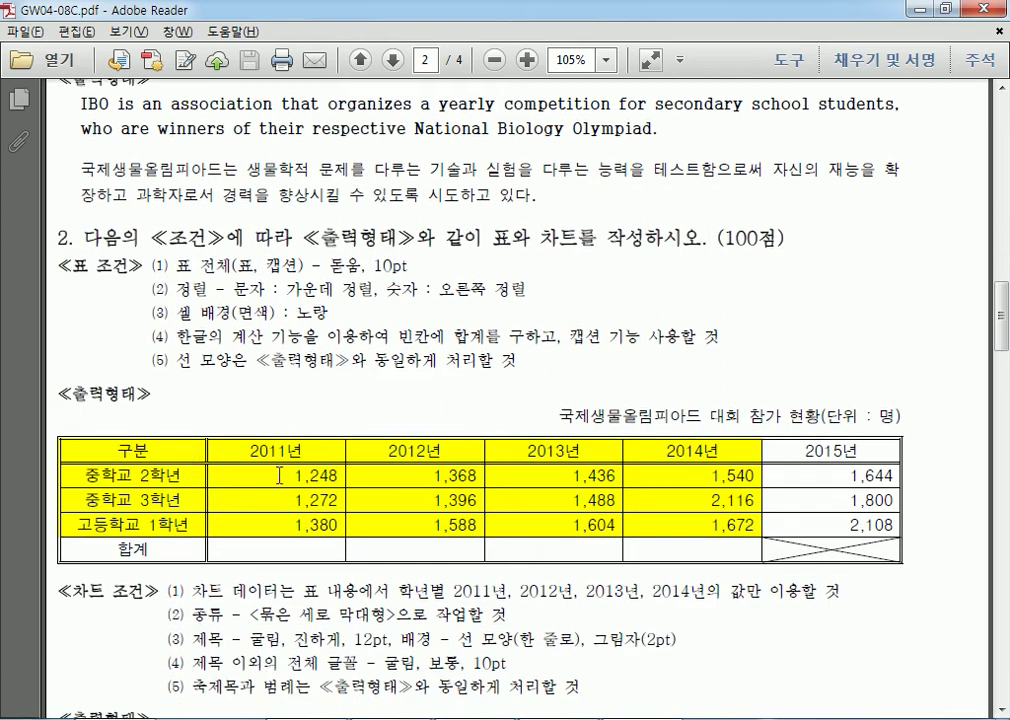
{"action": "scroll", "coordinate": [280, 476], "scroll_direction": "up", "scroll_amount": 7}
{"action": "left_click_drag", "start_coordinate": [81, 436], "coordinate": [546, 537]}
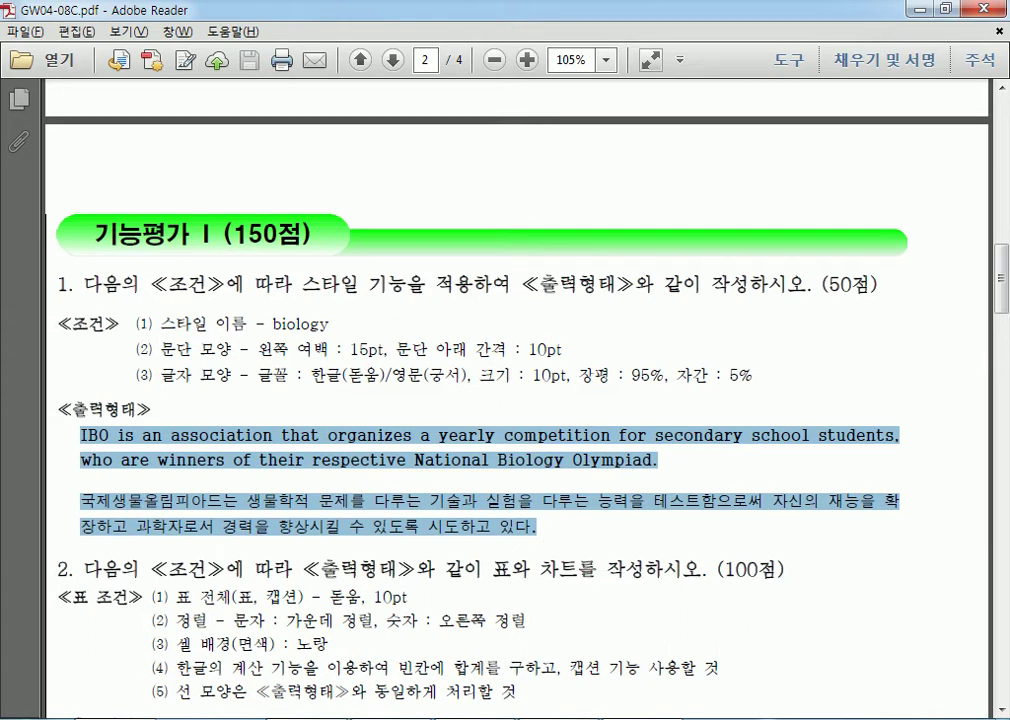
{"action": "right_click", "coordinate": [390, 719]}
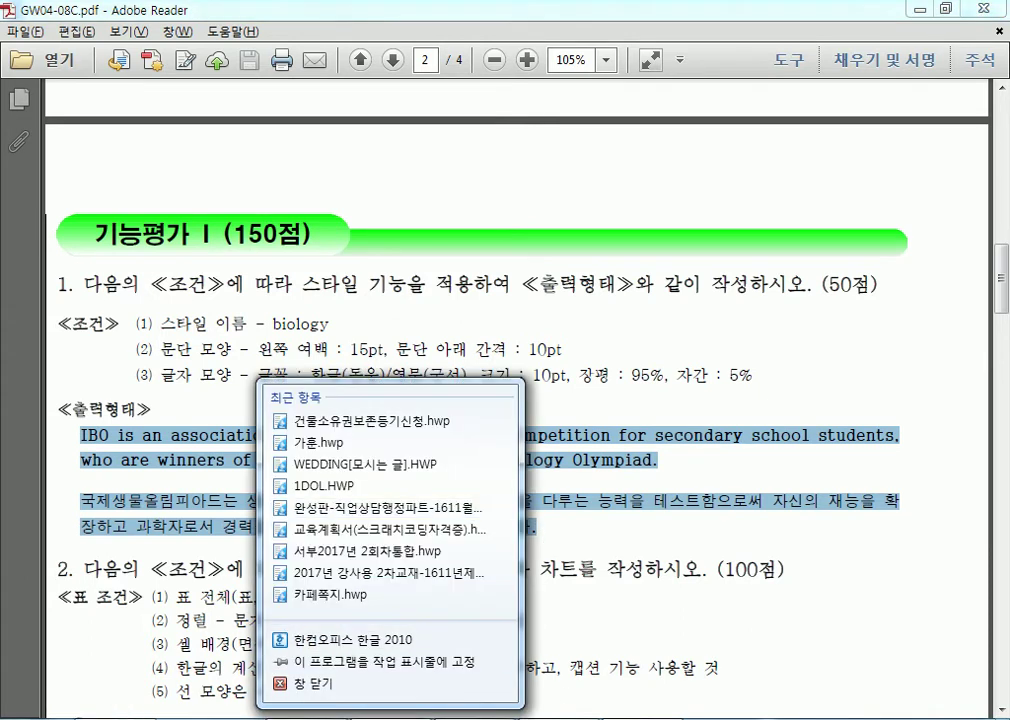
{"action": "left_click", "coordinate": [390, 719]}
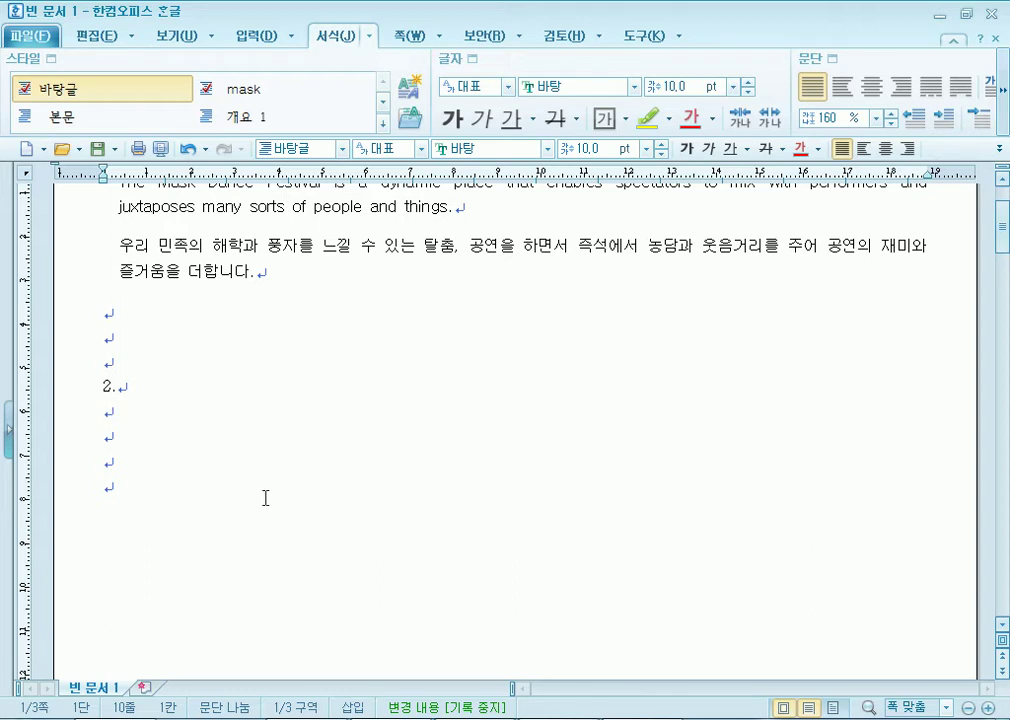
Try the Input tab's table dialog and size grid, closing each without inserting a table.
{"action": "scroll", "coordinate": [279, 503], "scroll_direction": "down", "scroll_amount": 2}
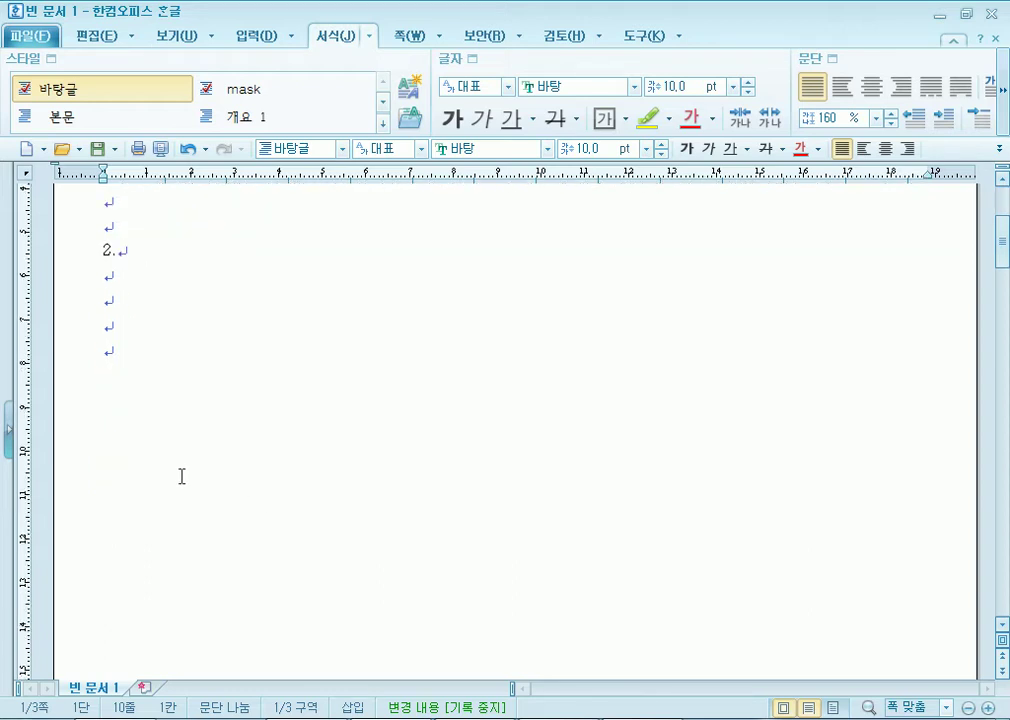
{"action": "left_click", "coordinate": [250, 40]}
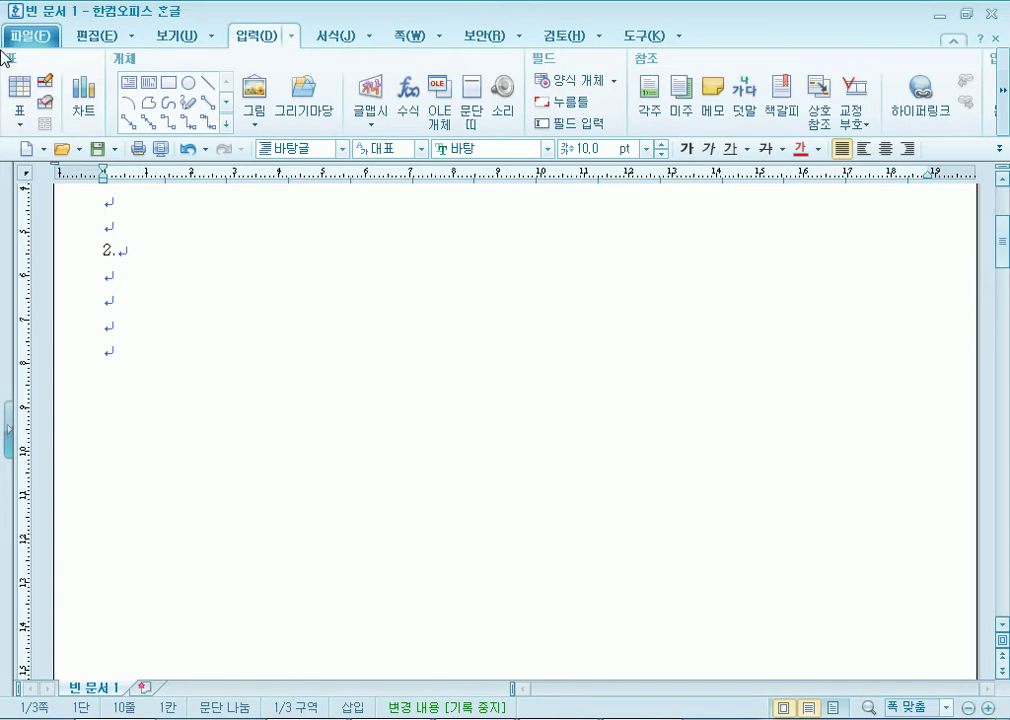
{"action": "left_click", "coordinate": [20, 100]}
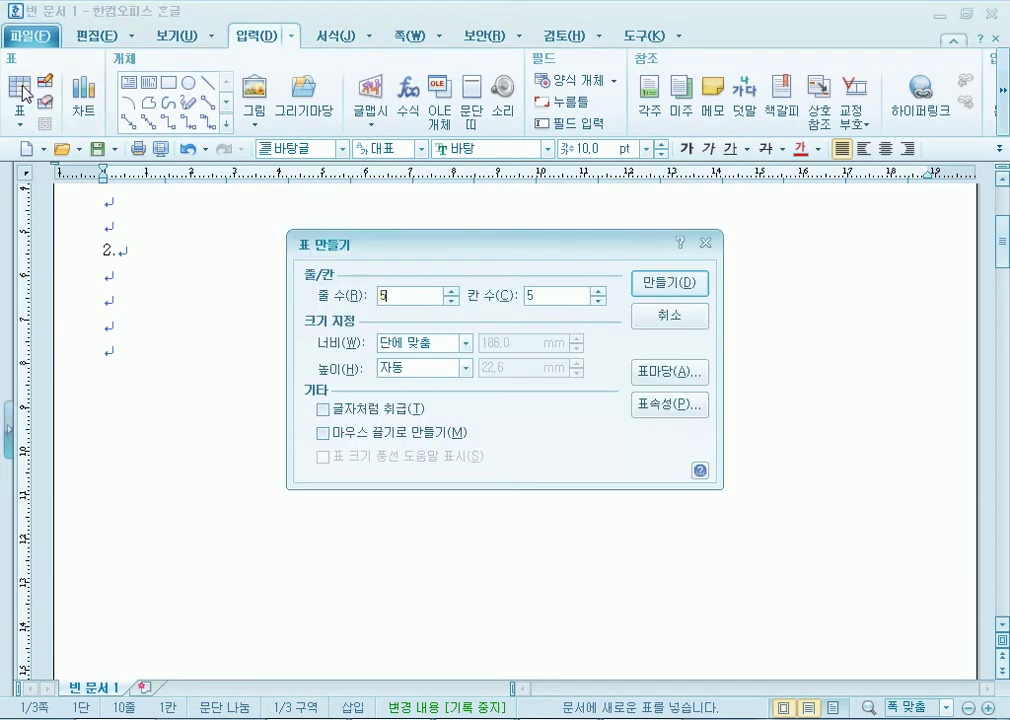
{"action": "left_click", "coordinate": [669, 314]}
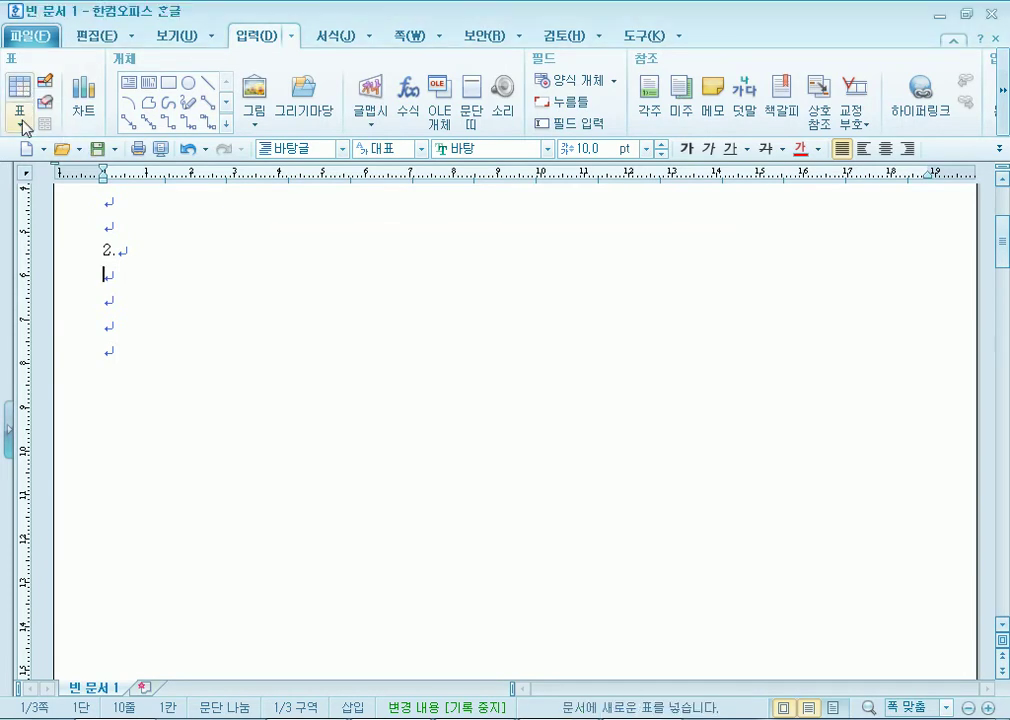
{"action": "left_click", "coordinate": [19, 127]}
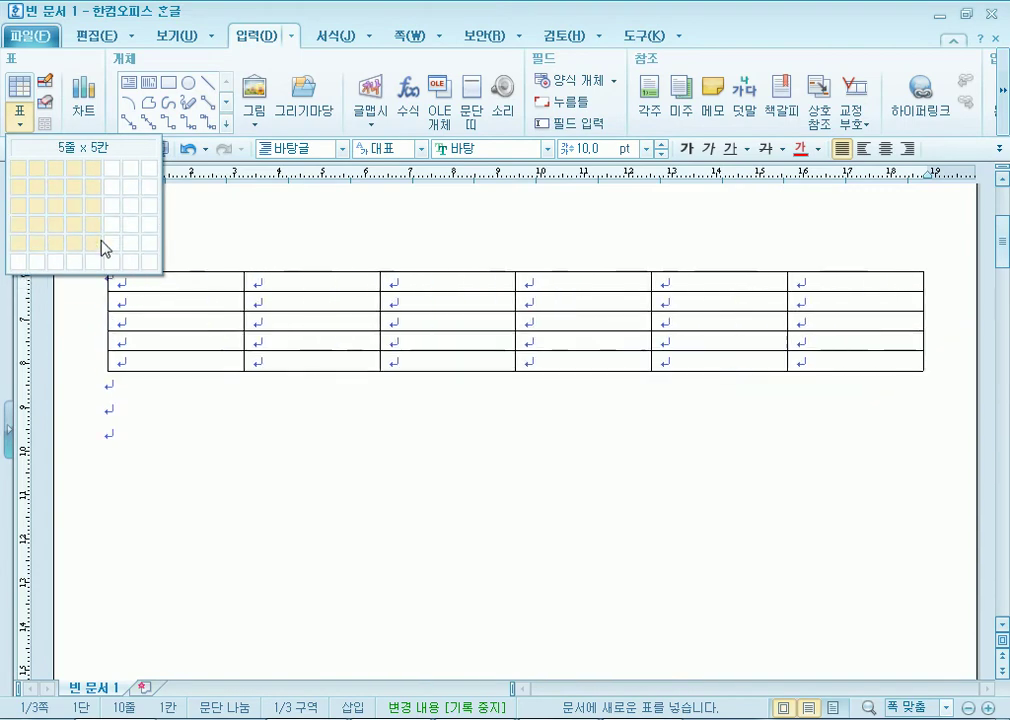
{"action": "left_click", "coordinate": [21, 90]}
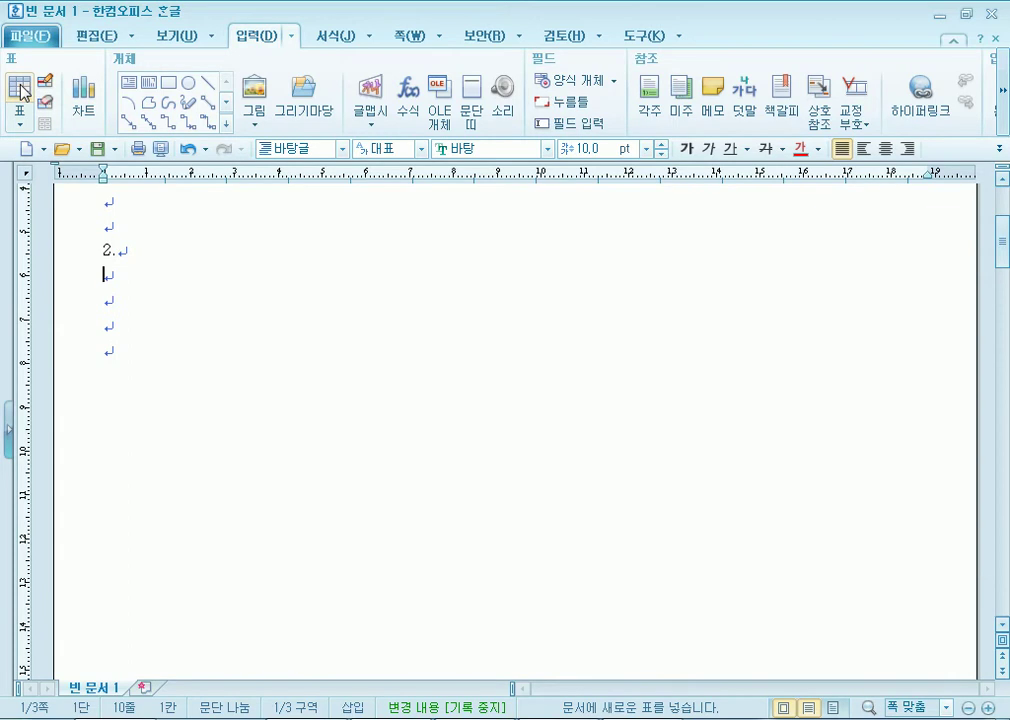
{"action": "left_click", "coordinate": [21, 90]}
{"action": "left_click_drag", "start_coordinate": [435, 246], "coordinate": [406, 188]}
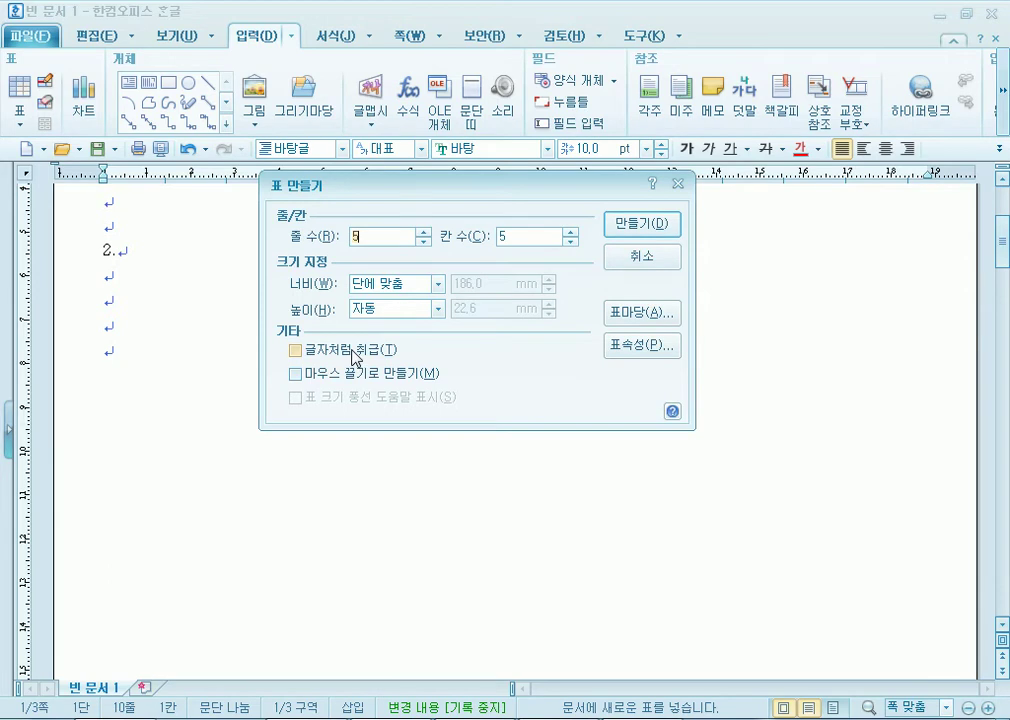
{"action": "key", "text": "Escape"}
Place the cursor below item 2, reopen 표 만들기, and check question 2's table conditions in the PDF.
{"action": "scroll", "coordinate": [127, 387], "scroll_direction": "up", "scroll_amount": 1}
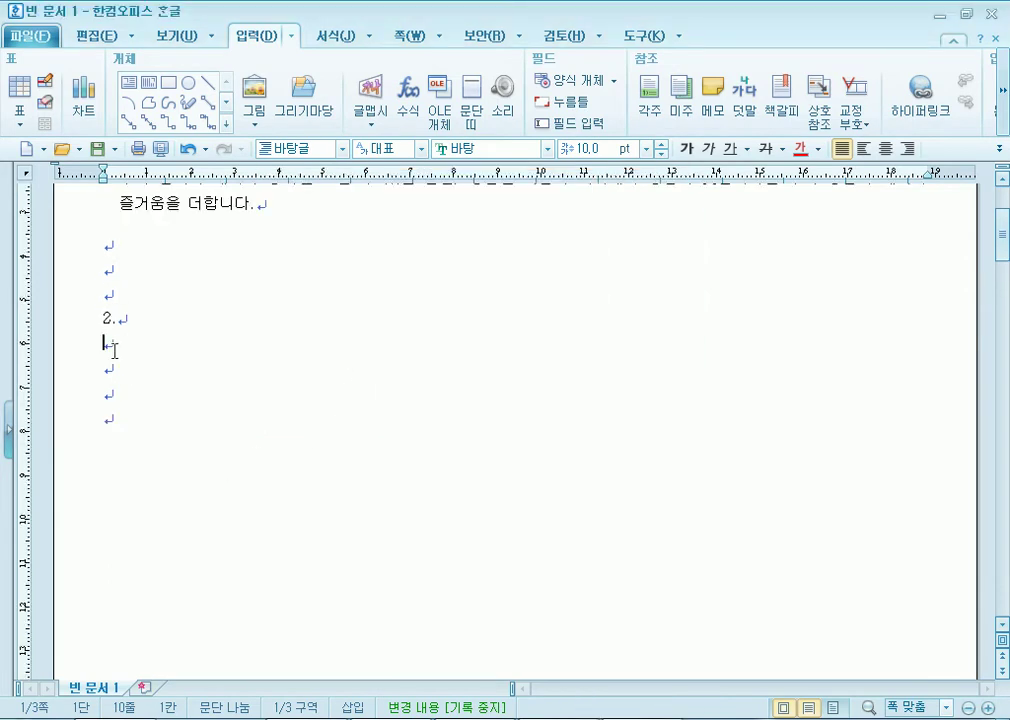
{"action": "scroll", "coordinate": [113, 383], "scroll_direction": "up", "scroll_amount": 3}
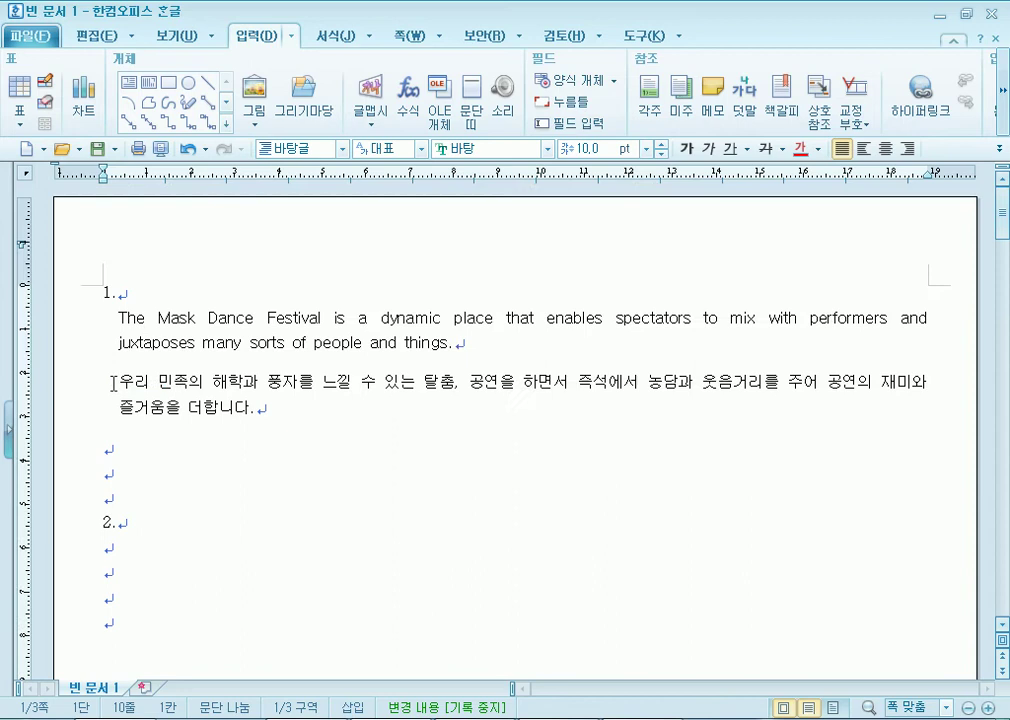
{"action": "left_click", "coordinate": [117, 546]}
{"action": "scroll", "coordinate": [117, 549], "scroll_direction": "down", "scroll_amount": 1}
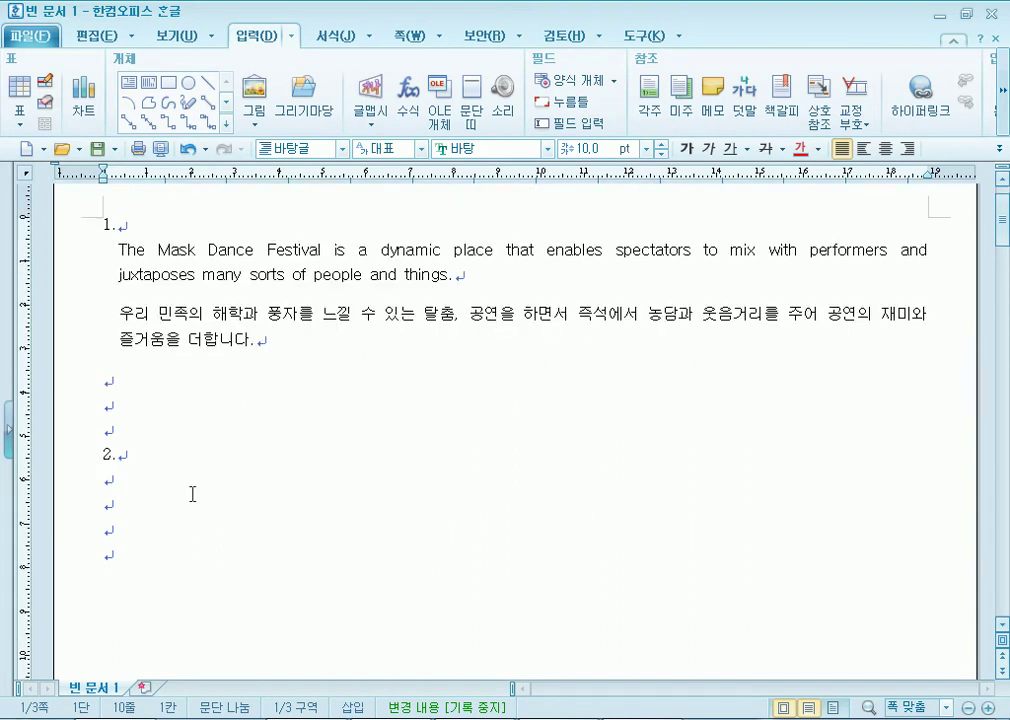
{"action": "left_click", "coordinate": [19, 85]}
{"action": "left_click_drag", "start_coordinate": [405, 180], "coordinate": [425, 231]}
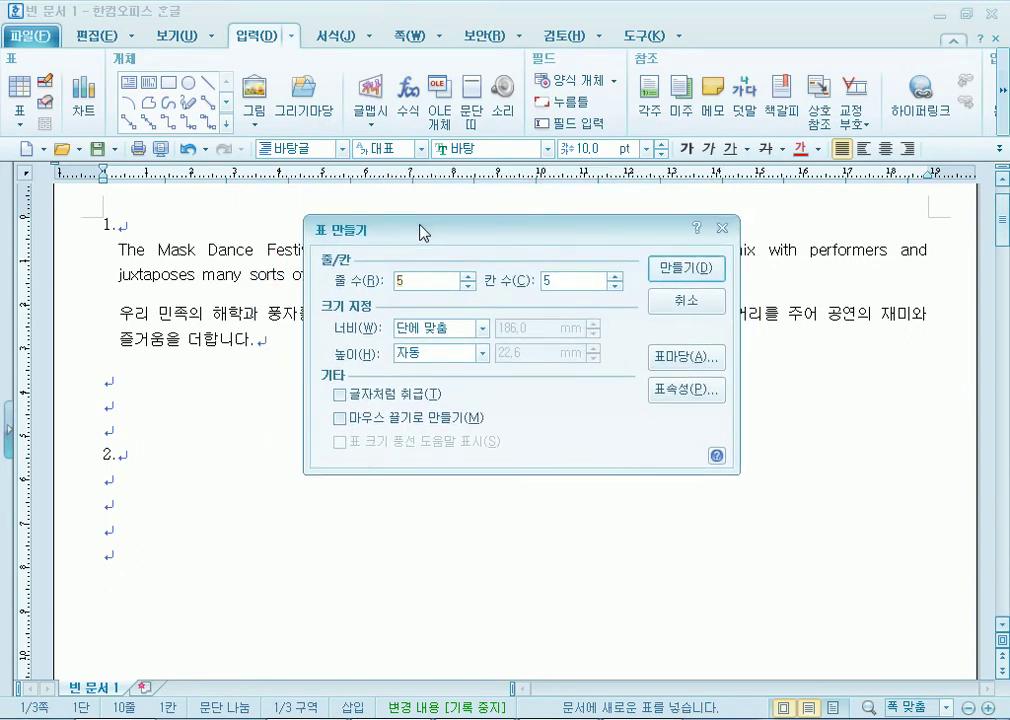
{"action": "key", "text": "alt+Tab"}
{"action": "scroll", "coordinate": [286, 478], "scroll_direction": "down", "scroll_amount": 6}
{"action": "scroll", "coordinate": [286, 478], "scroll_direction": "down", "scroll_amount": 2}
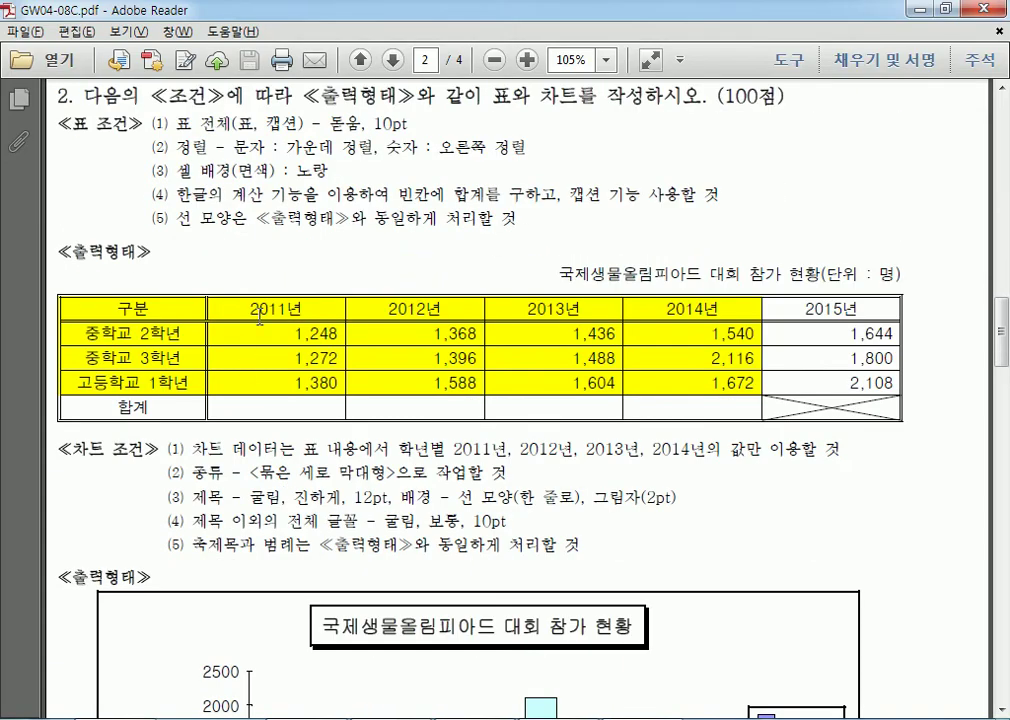
{"action": "left_click_drag", "start_coordinate": [231, 311], "coordinate": [840, 449]}
{"action": "left_click", "coordinate": [231, 311]}
{"action": "left_click_drag", "start_coordinate": [117, 309], "coordinate": [234, 307]}
{"action": "left_click_drag", "start_coordinate": [85, 334], "coordinate": [180, 335]}
{"action": "left_click_drag", "start_coordinate": [85, 358], "coordinate": [180, 358]}
{"action": "left_click_drag", "start_coordinate": [77, 382], "coordinate": [289, 406]}
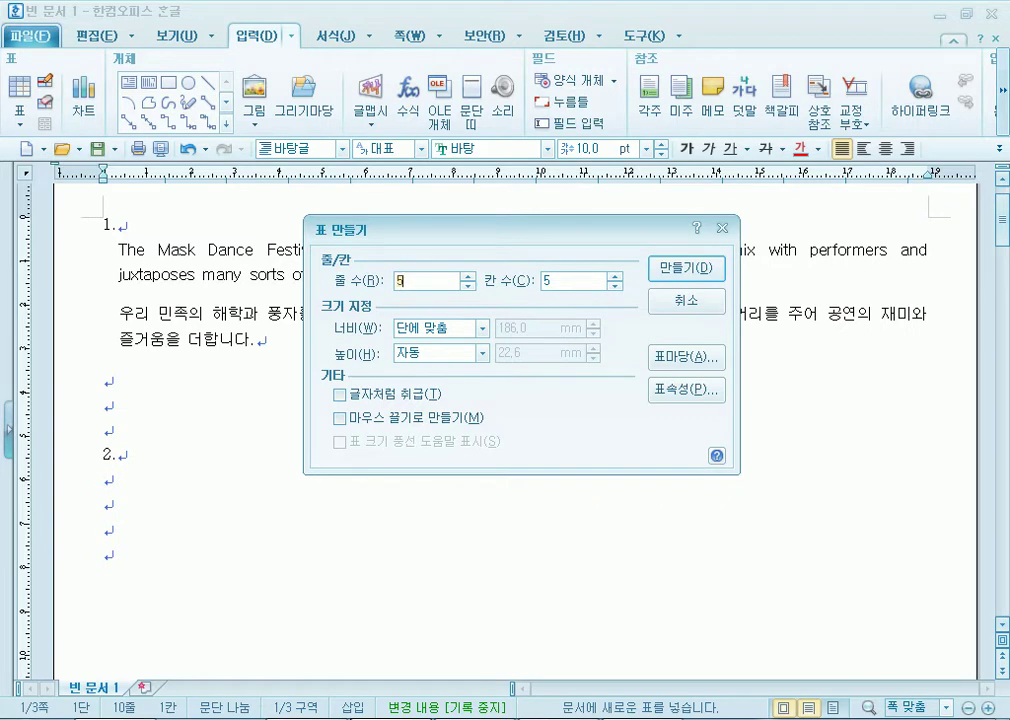
Set 6 rows, tick 글자처럼 취급, and create the 6×5 table below item 2.
{"action": "left_click", "coordinate": [467, 276]}
{"action": "left_click_drag", "start_coordinate": [422, 237], "coordinate": [458, 164]}
{"action": "left_click", "coordinate": [376, 322]}
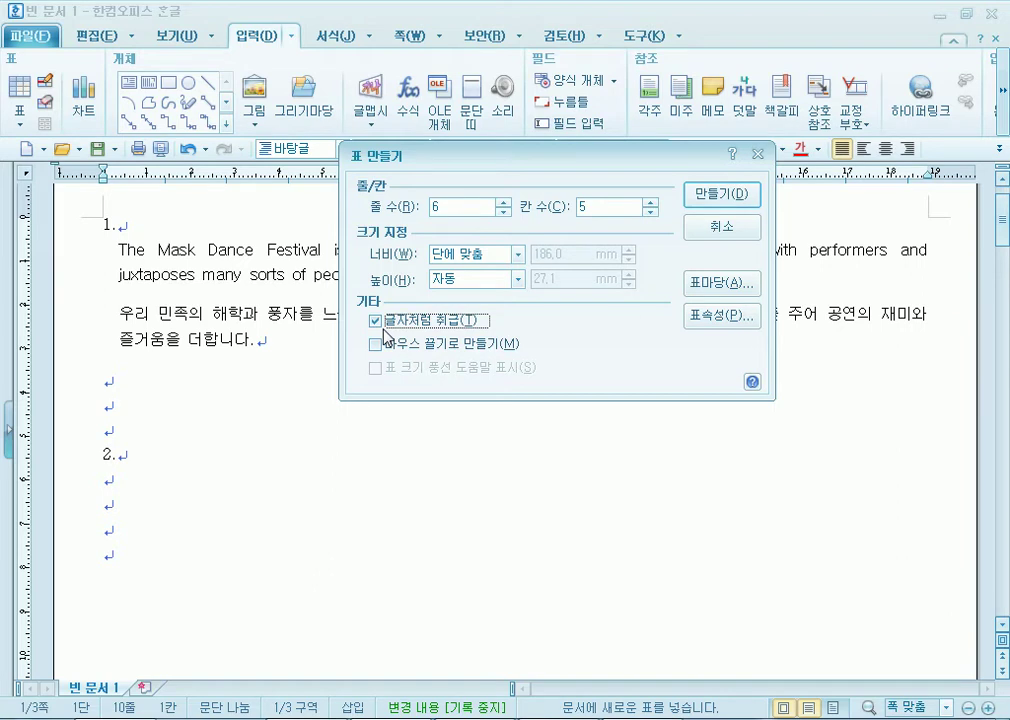
{"action": "left_click", "coordinate": [708, 194]}
{"action": "left_click", "coordinate": [187, 486]}
{"action": "scroll", "coordinate": [188, 484], "scroll_direction": "down", "scroll_amount": 3}
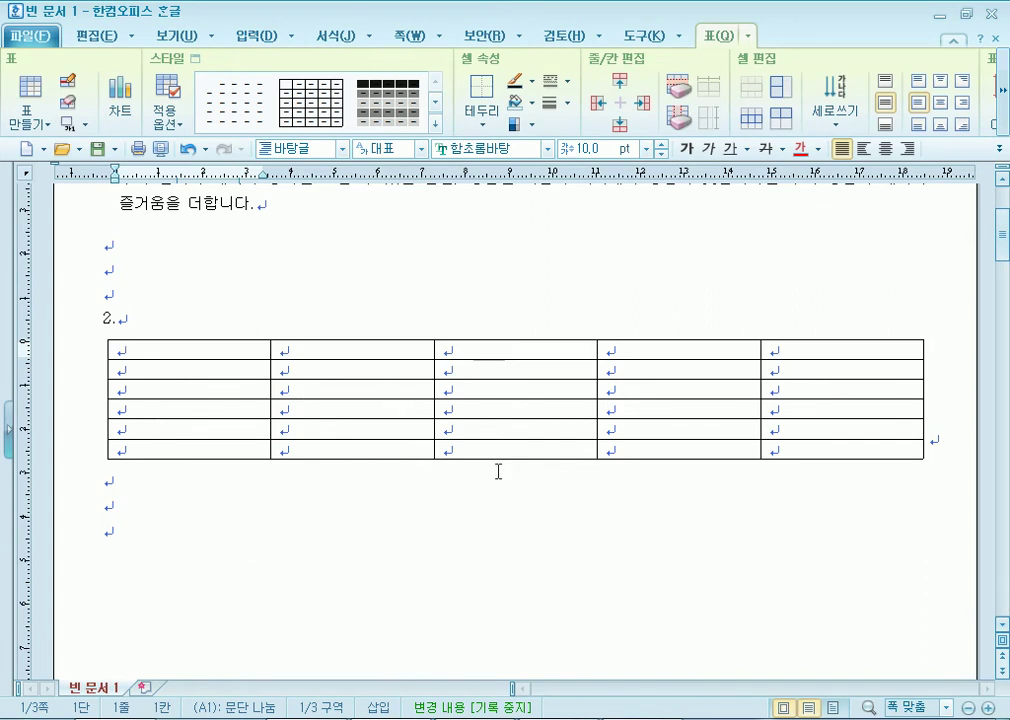
Make the table rows taller and type the headers 구분, 내국인 and 외국인 in the first row.
{"action": "left_click", "coordinate": [546, 461]}
{"action": "left_click_drag", "start_coordinate": [515, 456], "coordinate": [514, 520]}
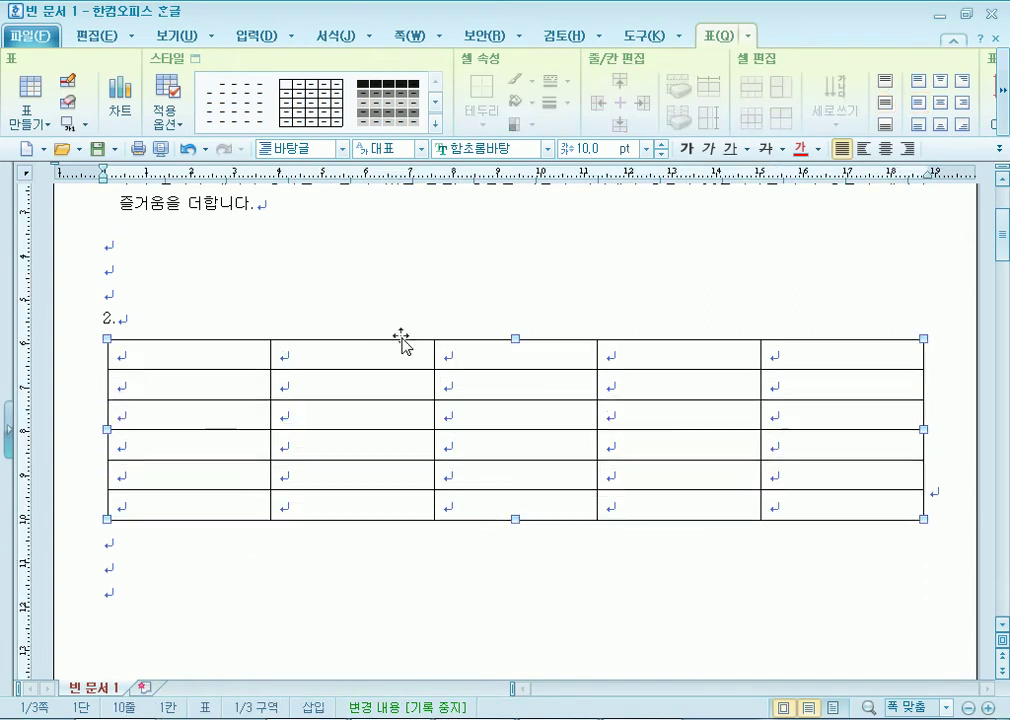
{"action": "left_click", "coordinate": [266, 354]}
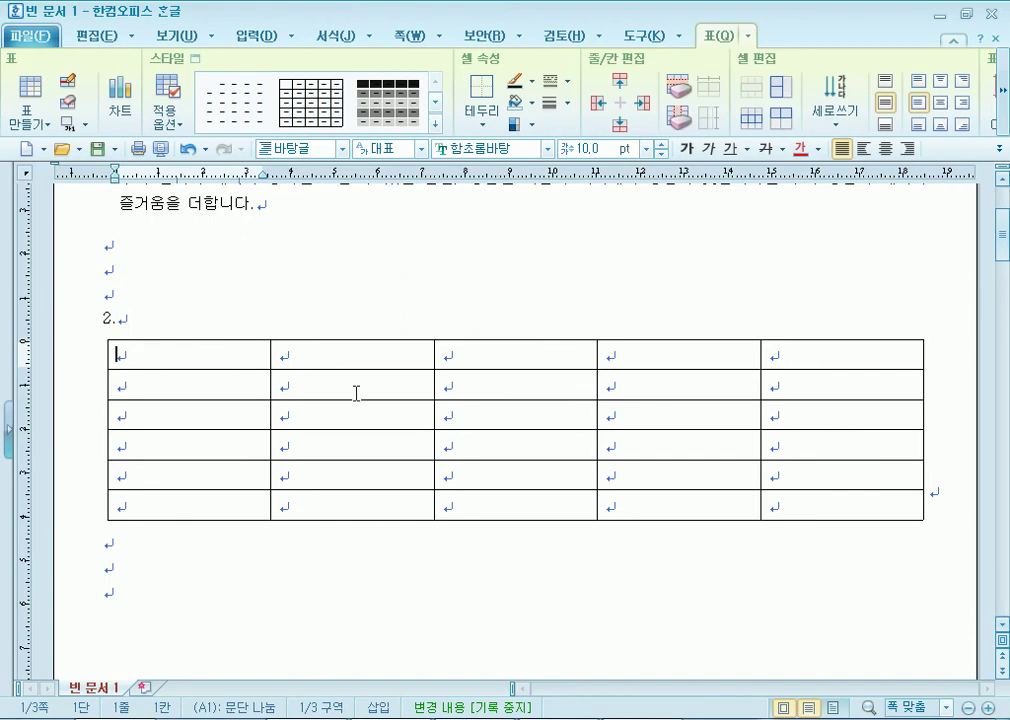
{"action": "type", "text": "rnqms"}
{"action": "key", "text": "BackSpace"}
{"action": "key", "text": "BackSpace"}
{"action": "key", "text": "BackSpace"}
{"action": "key", "text": "BackSpace"}
{"action": "key", "text": "BackSpace"}
{"action": "key", "text": "Hangul"}
{"action": "type", "text": "구분"}
{"action": "key", "text": "Tab"}
{"action": "type", "text": "내국인"}
{"action": "key", "text": "Tab"}
Fill the second row with 관광지명 and the years 2006년, 2007년, 2006년, 2007년.
{"action": "key", "text": "Tab"}
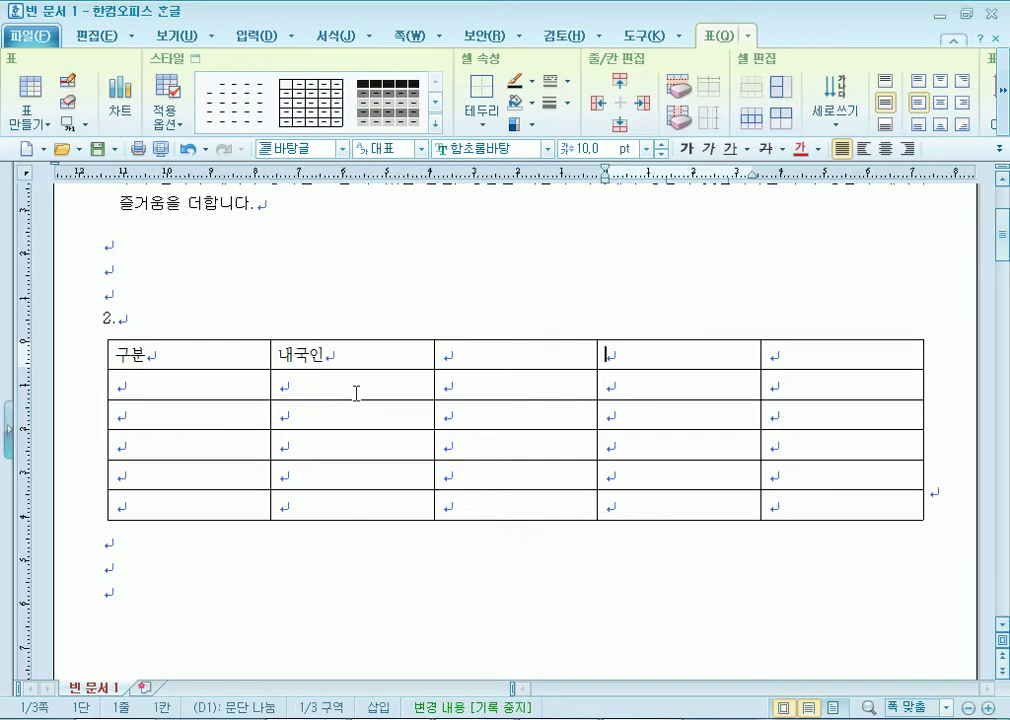
{"action": "type", "text": "외국인"}
{"action": "key", "text": "Tab"}
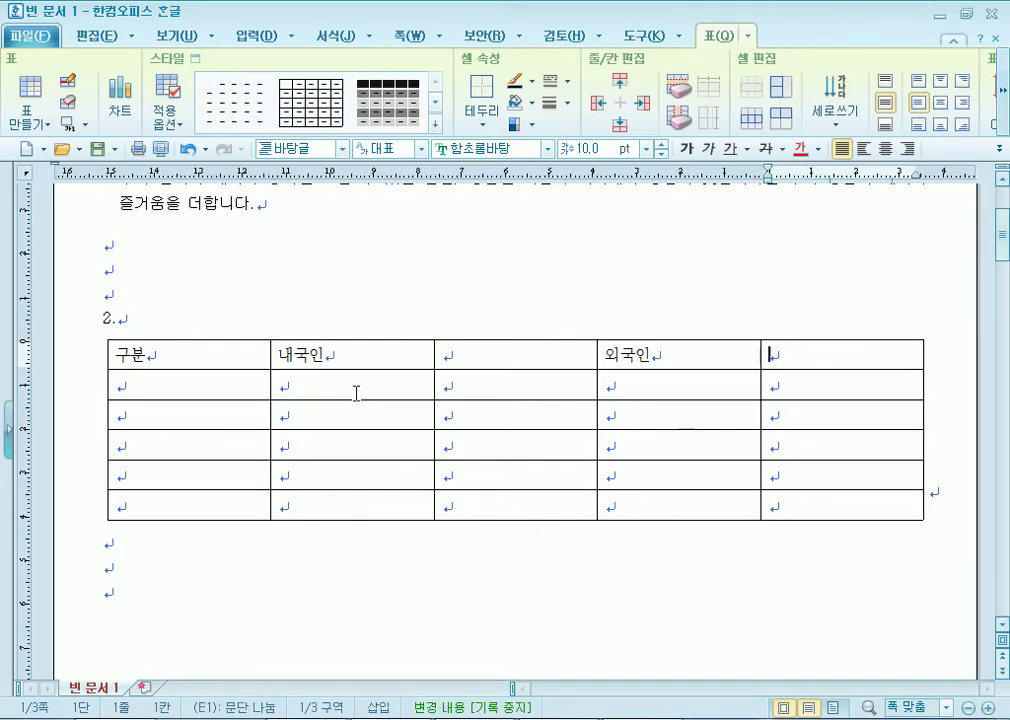
{"action": "key", "text": "Tab"}
{"action": "type", "text": "관광지명"}
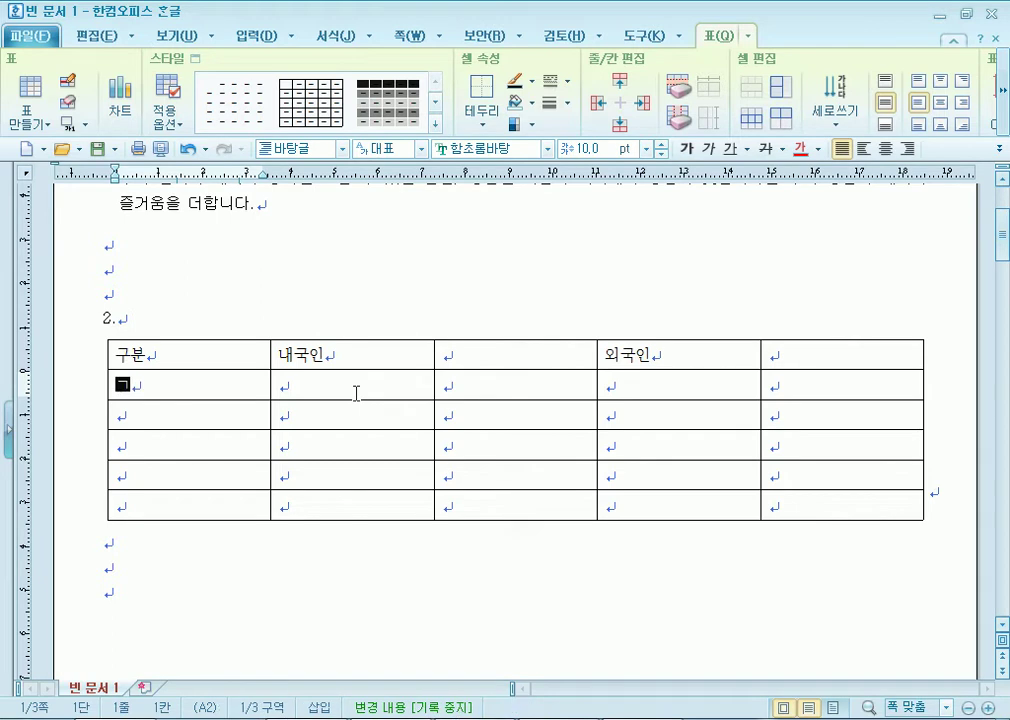
{"action": "left_click", "coordinate": [356, 393]}
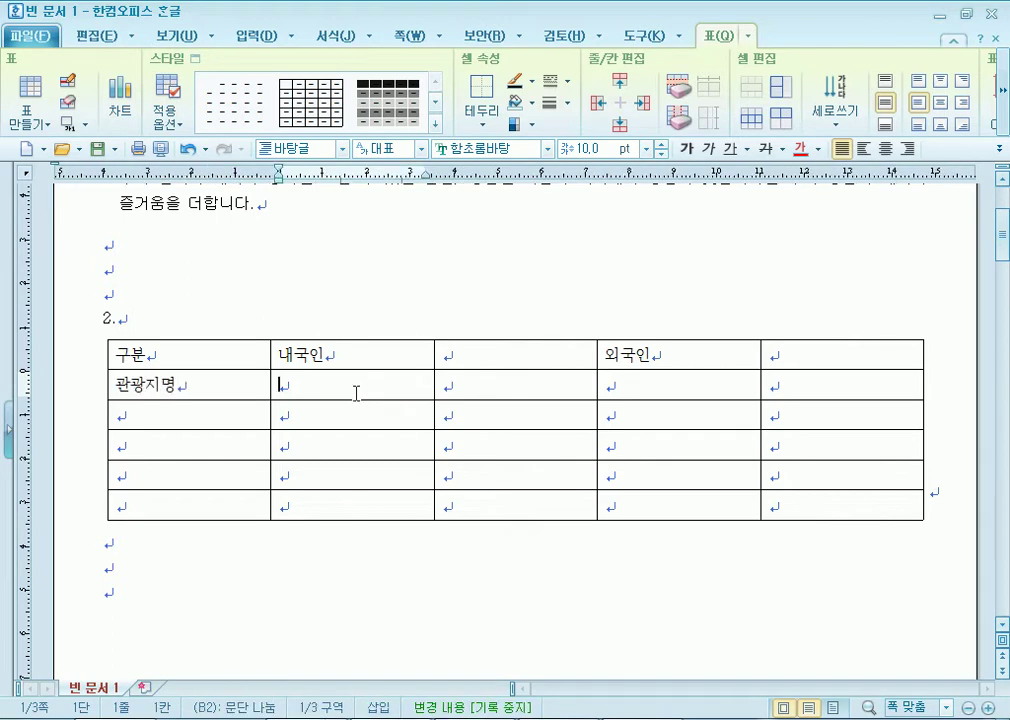
{"action": "type", "text": "2006년"}
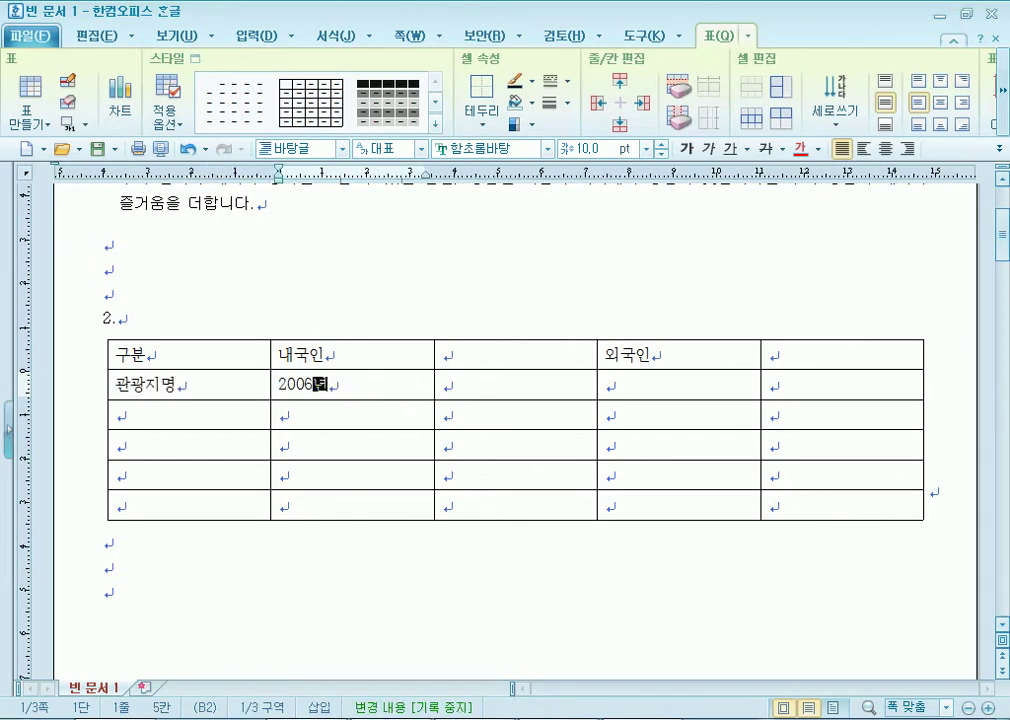
{"action": "key", "text": "Tab"}
{"action": "type", "text": "2007년"}
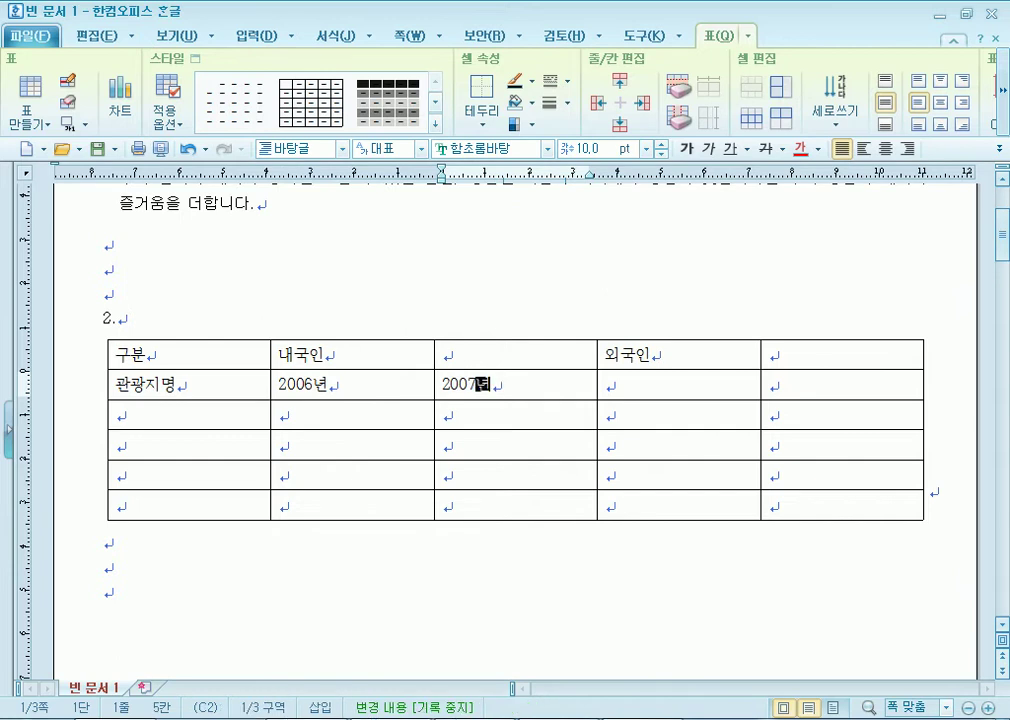
{"action": "key", "text": "Tab"}
{"action": "type", "text": "2006년"}
{"action": "key", "text": "Tab"}
{"action": "type", "text": "2007년"}
Enter the 안동국제탈춤 row with figures 900499, 868000, 27013 and 27000.
{"action": "key", "text": "Tab"}
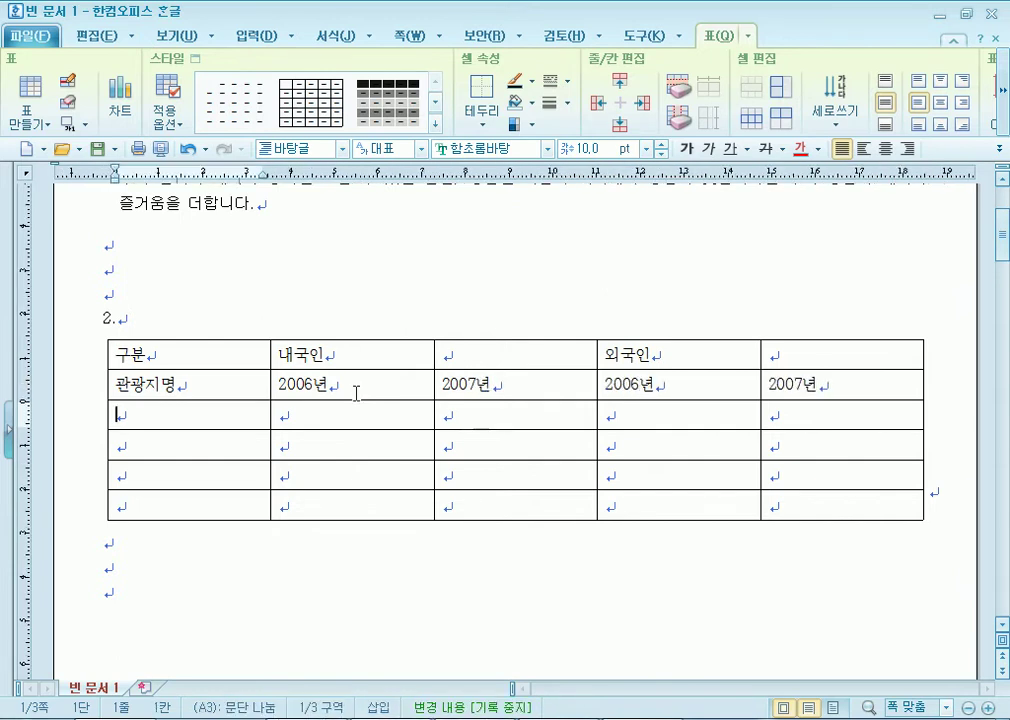
{"action": "type", "text": "안동국제"}
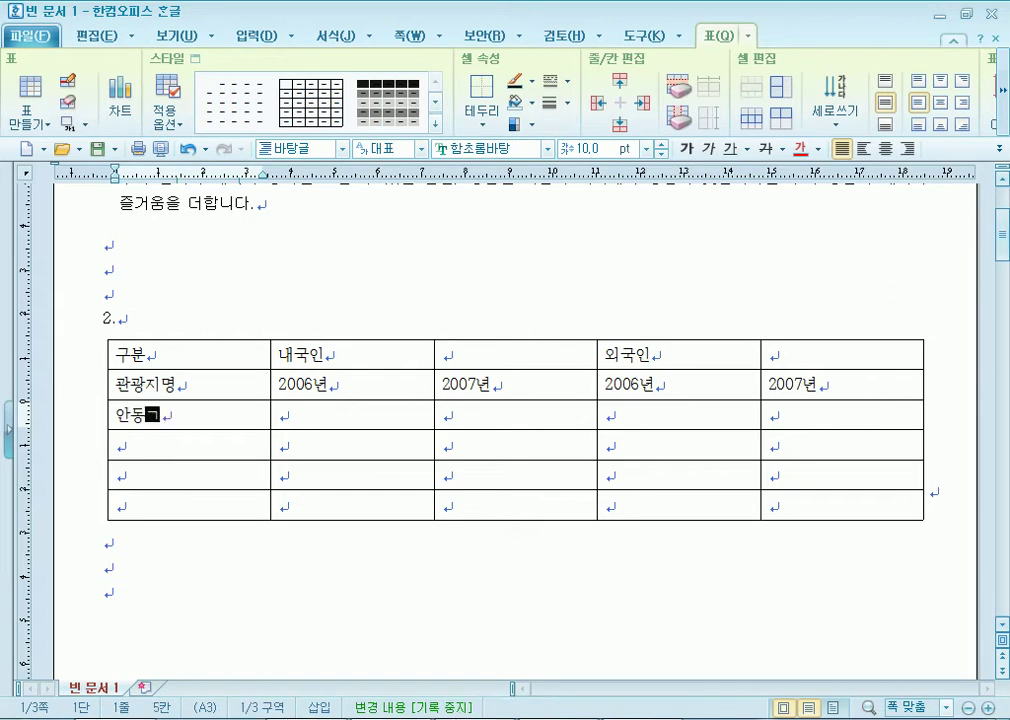
{"action": "type", "text": "탈춤"}
{"action": "key", "text": "Tab"}
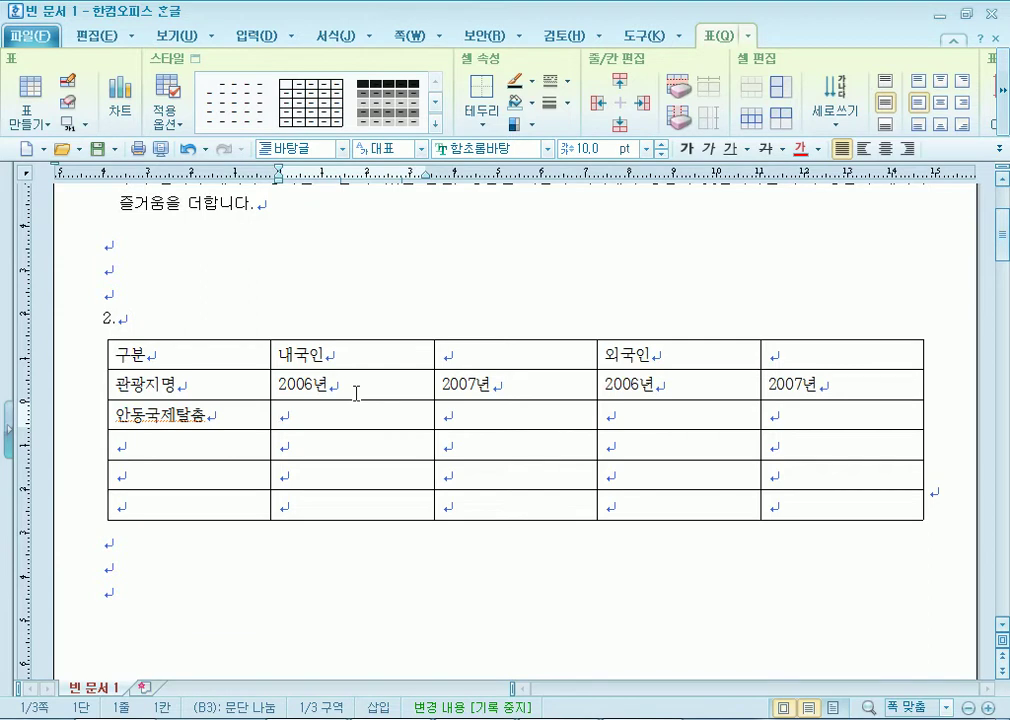
{"action": "type", "text": "900499"}
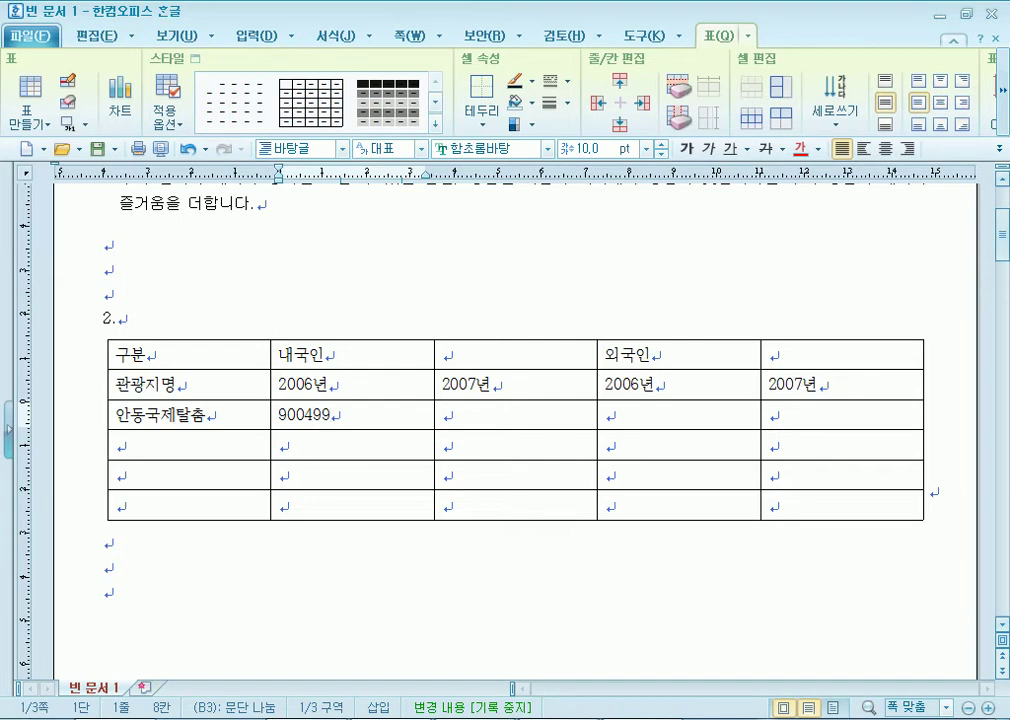
{"action": "key", "text": "Left"}
{"action": "key", "text": "Left"}
{"action": "key", "text": "Left"}
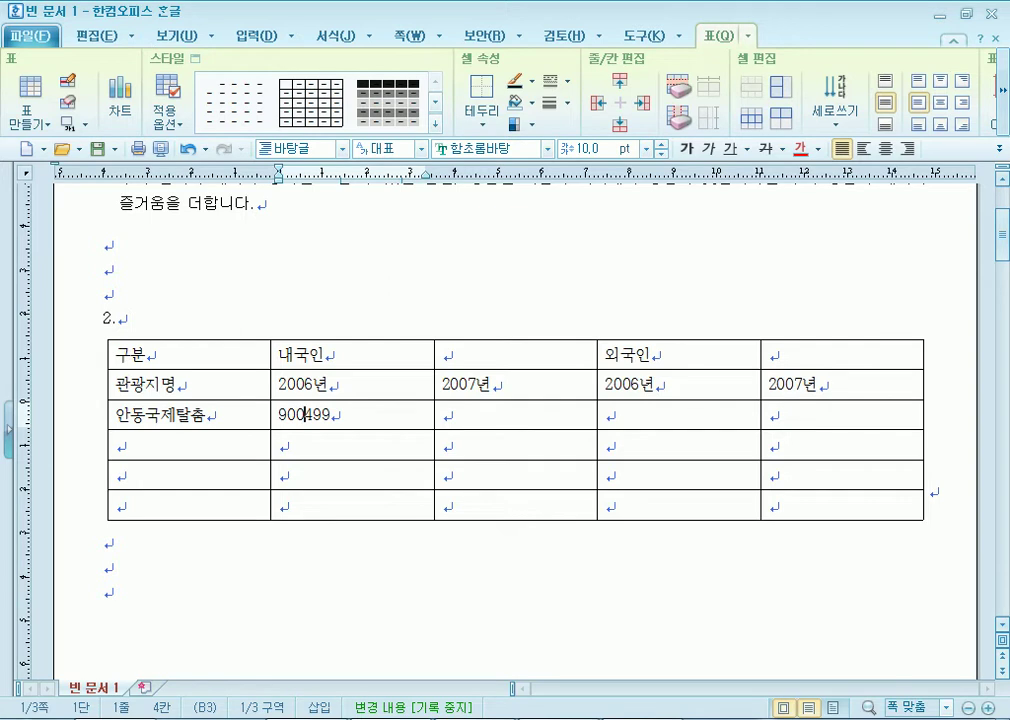
{"action": "key", "text": "Tab"}
{"action": "type", "text": "868000"}
{"action": "key", "text": "Tab"}
{"action": "type", "text": "27013"}
{"action": "key", "text": "Tab"}
{"action": "key", "text": "Tab"}
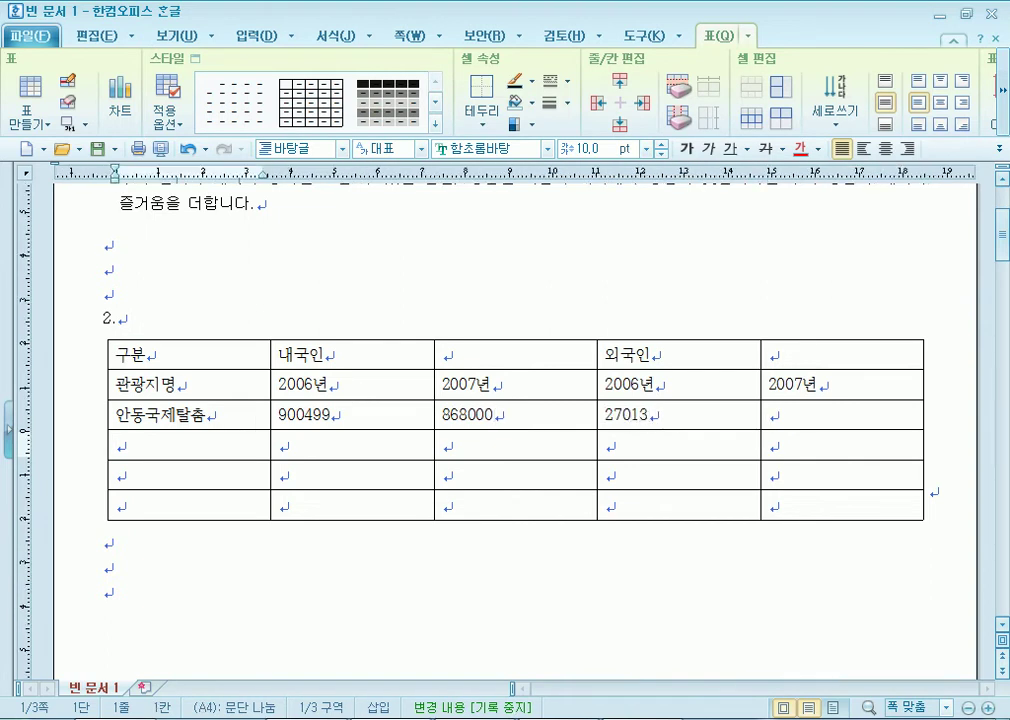
{"action": "key", "text": "shift+Tab"}
{"action": "type", "text": "27000"}
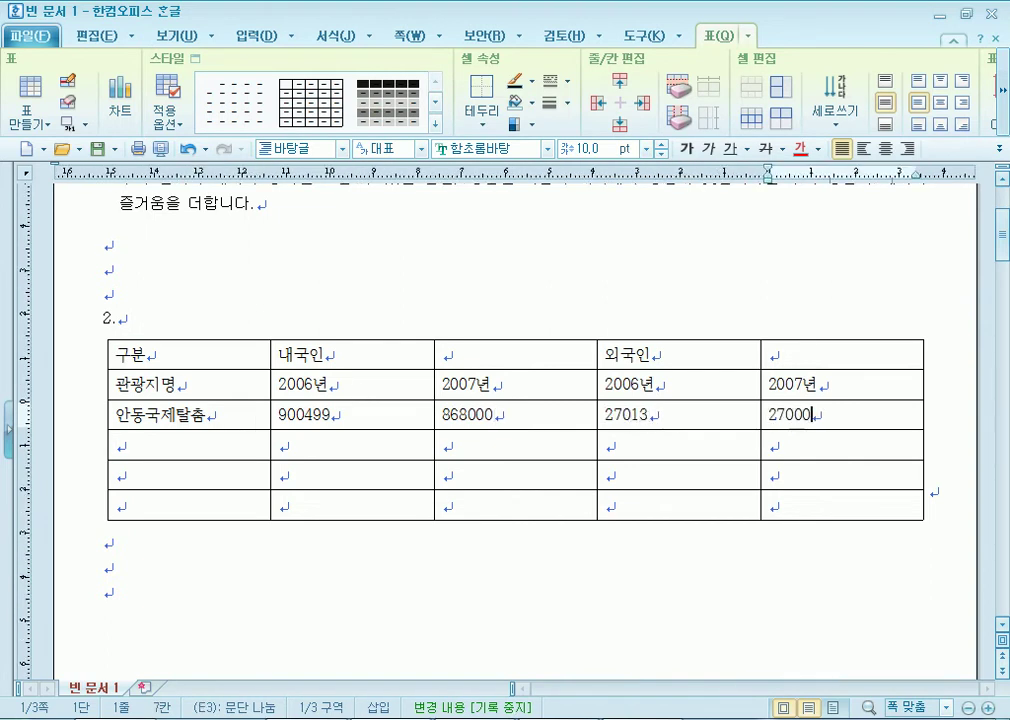
Enter the next row's figures 258210, 236896, 5250 and 8377.
{"action": "key", "text": "Tab"}
{"action": "key", "text": "Tab"}
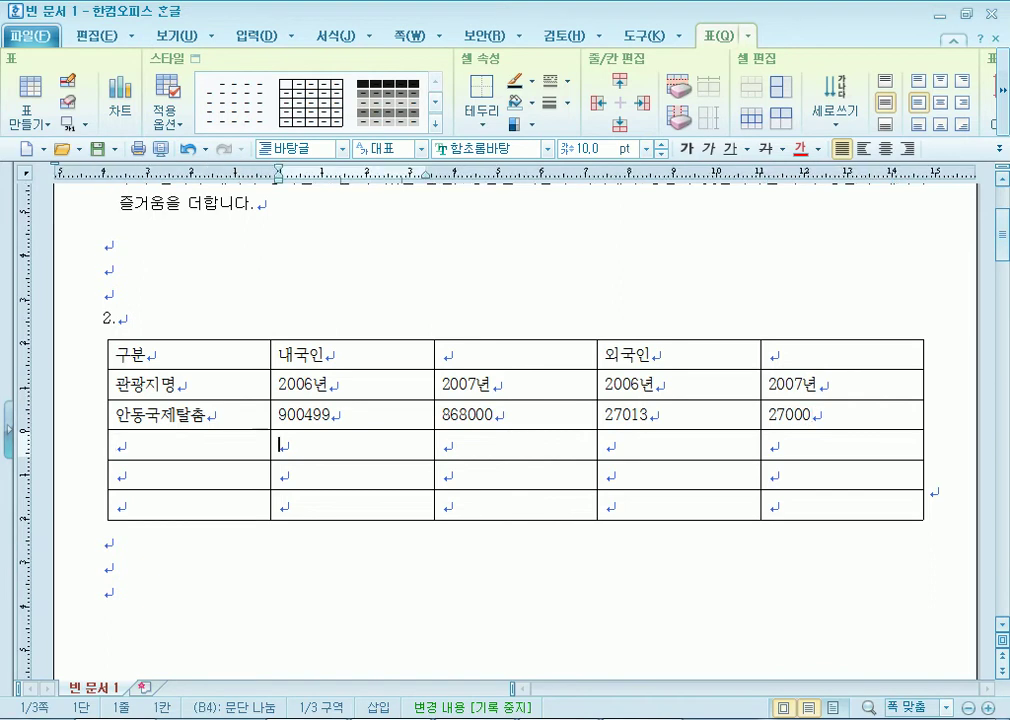
{"action": "type", "text": "258210"}
{"action": "key", "text": "Tab"}
{"action": "type", "text": "236896"}
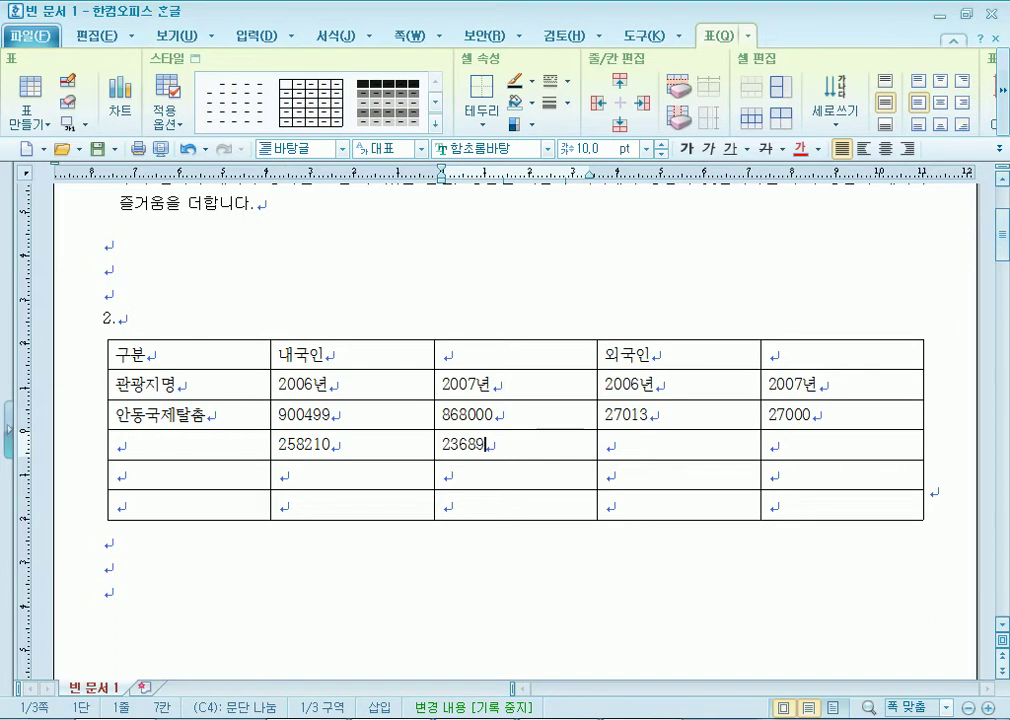
{"action": "key", "text": "Tab"}
{"action": "type", "text": "5250"}
{"action": "key", "text": "Tab"}
{"action": "type", "text": "8377"}
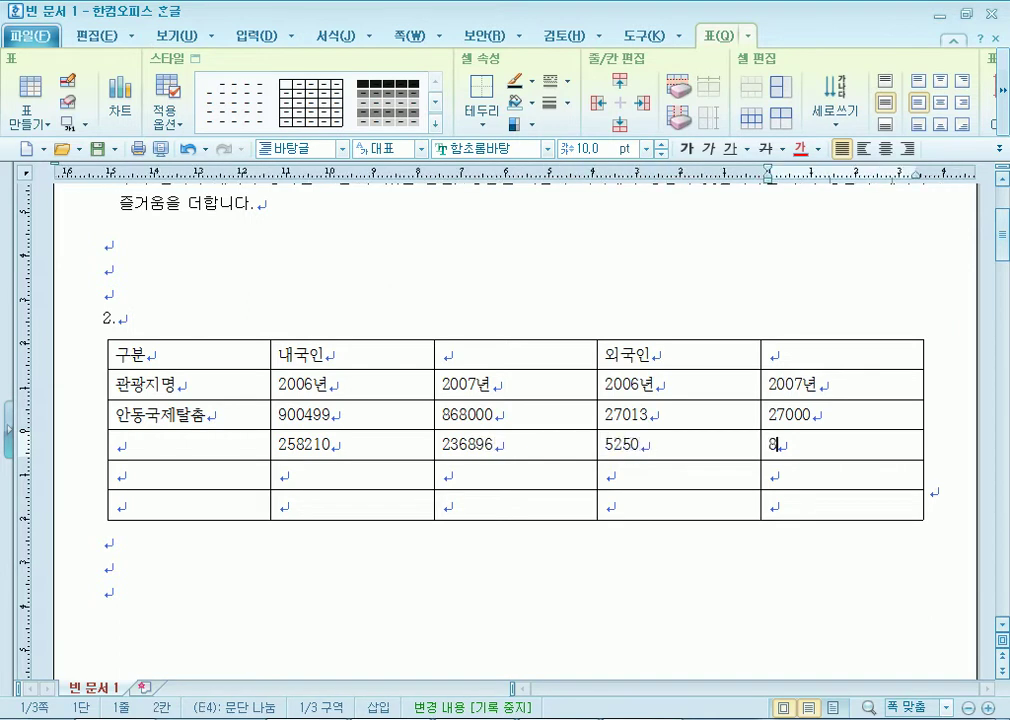
Enter the following row's figures 121379, 145946, 1887 and 1517.
{"action": "key", "text": "Tab"}
{"action": "key", "text": "Tab"}
{"action": "type", "text": "121379"}
{"action": "key", "text": "Tab"}
{"action": "type", "text": "145946"}
{"action": "key", "text": "Tab"}
{"action": "type", "text": "1887"}
{"action": "key", "text": "Tab"}
{"action": "type", "text": "1517"}
Type 도산서원, 봉정사 and 합계 into cells A4, A5 and A6.
{"action": "key", "text": "Tab"}
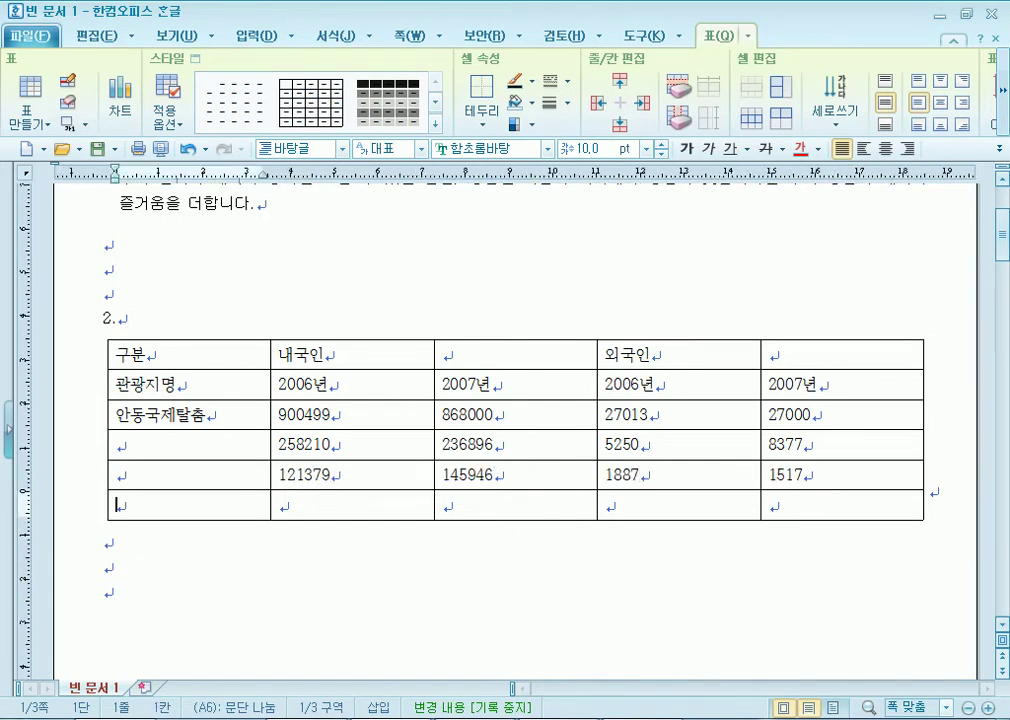
{"action": "key", "text": "Tab"}
{"action": "type", "text": "1"}
{"action": "key", "text": "BackSpace"}
{"action": "key", "text": "Left"}
{"action": "key", "text": "Up"}
{"action": "key", "text": "Up"}
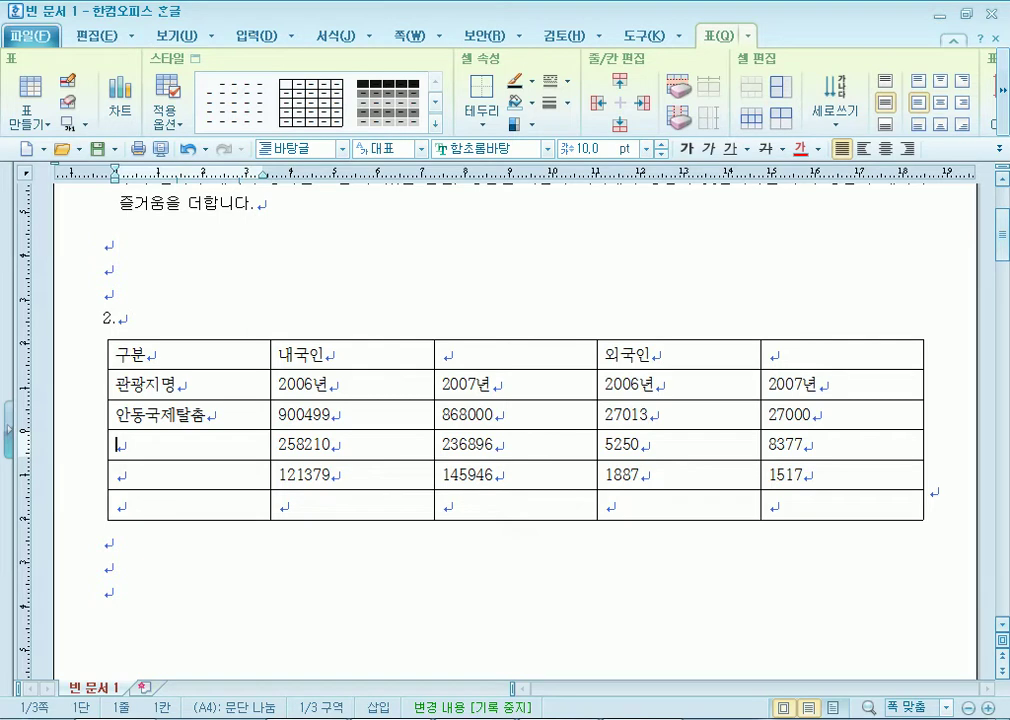
{"action": "type", "text": "도산서원"}
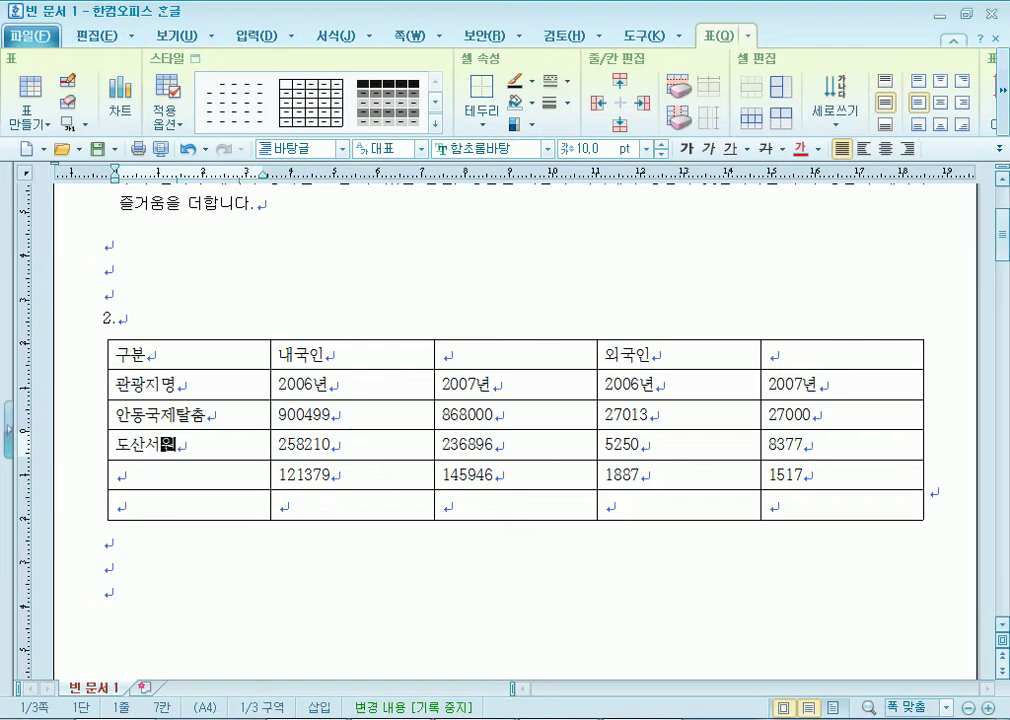
{"action": "key", "text": "Down"}
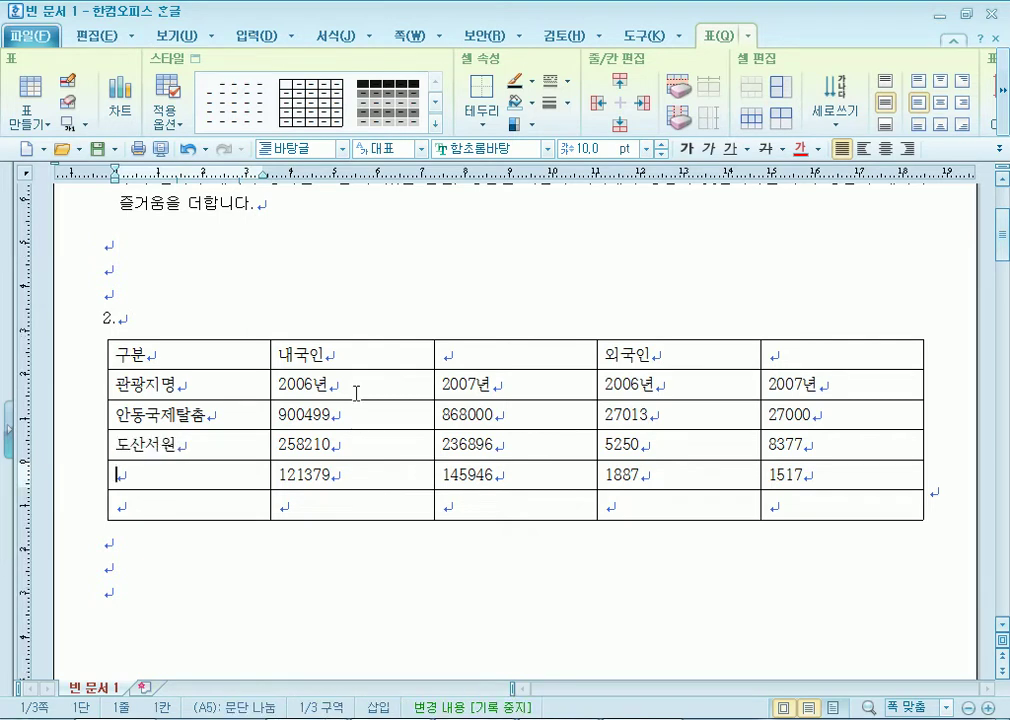
{"action": "type", "text": "봉정사"}
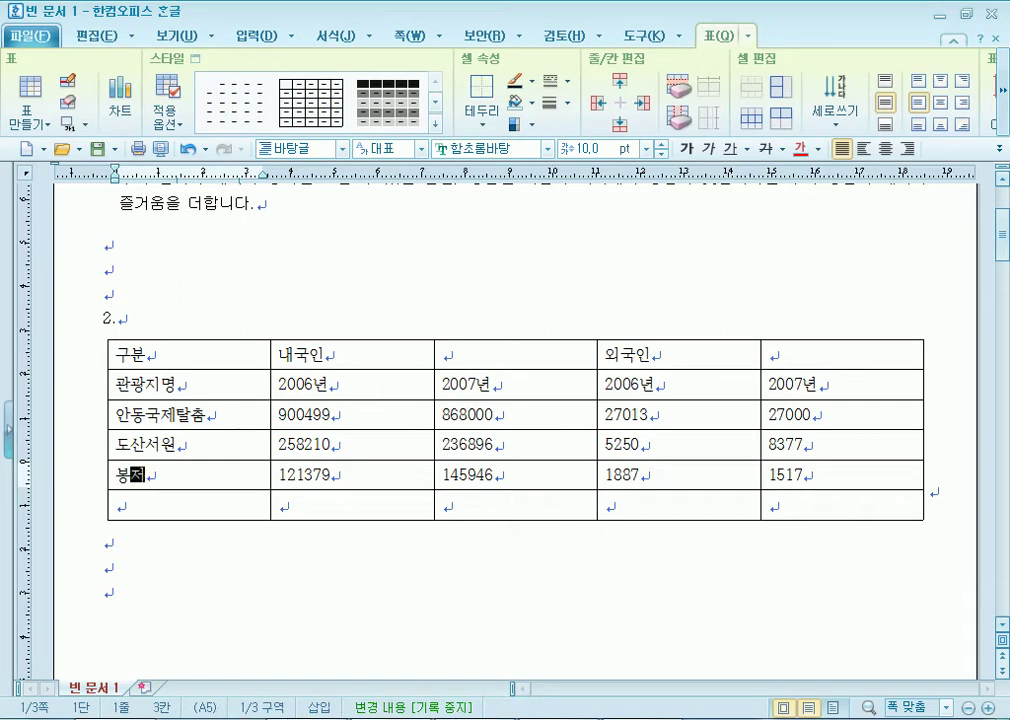
{"action": "key", "text": "Down"}
{"action": "type", "text": "합계"}
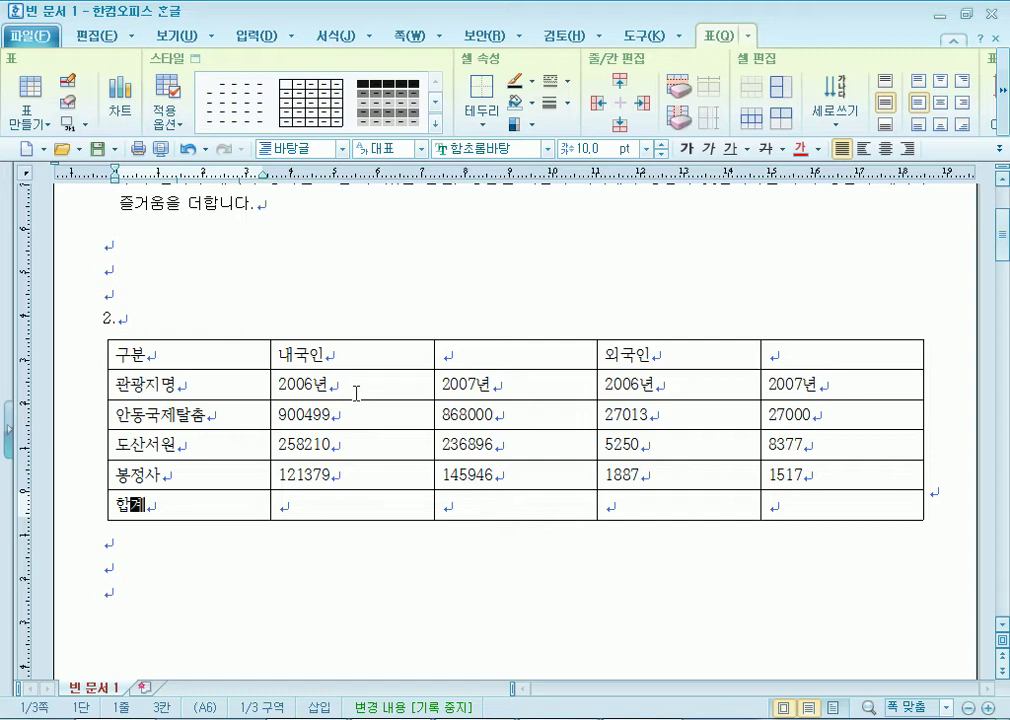
{"action": "scroll", "coordinate": [357, 393], "scroll_direction": "down", "scroll_amount": 1}
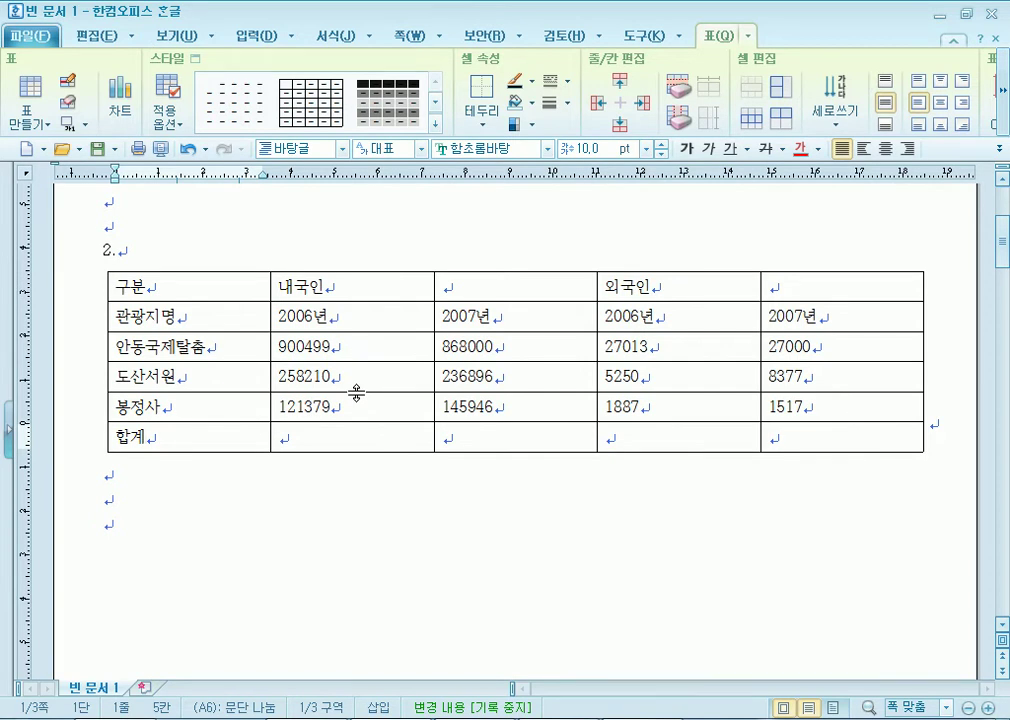
{"action": "left_click", "coordinate": [610, 719]}
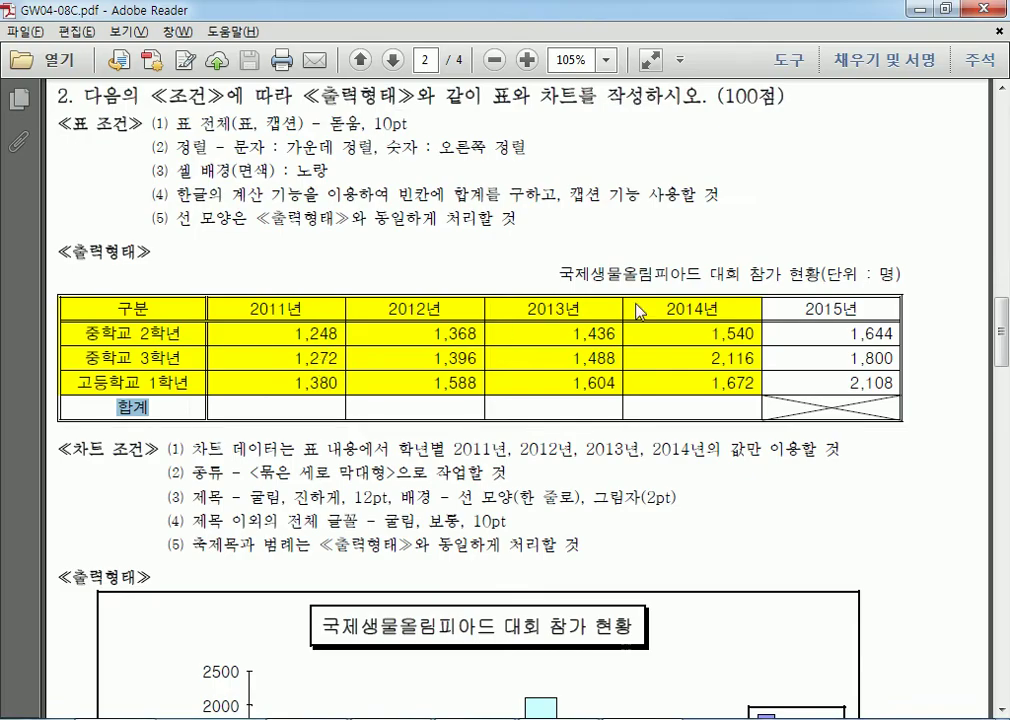
{"action": "left_click_drag", "start_coordinate": [172, 124], "coordinate": [302, 123]}
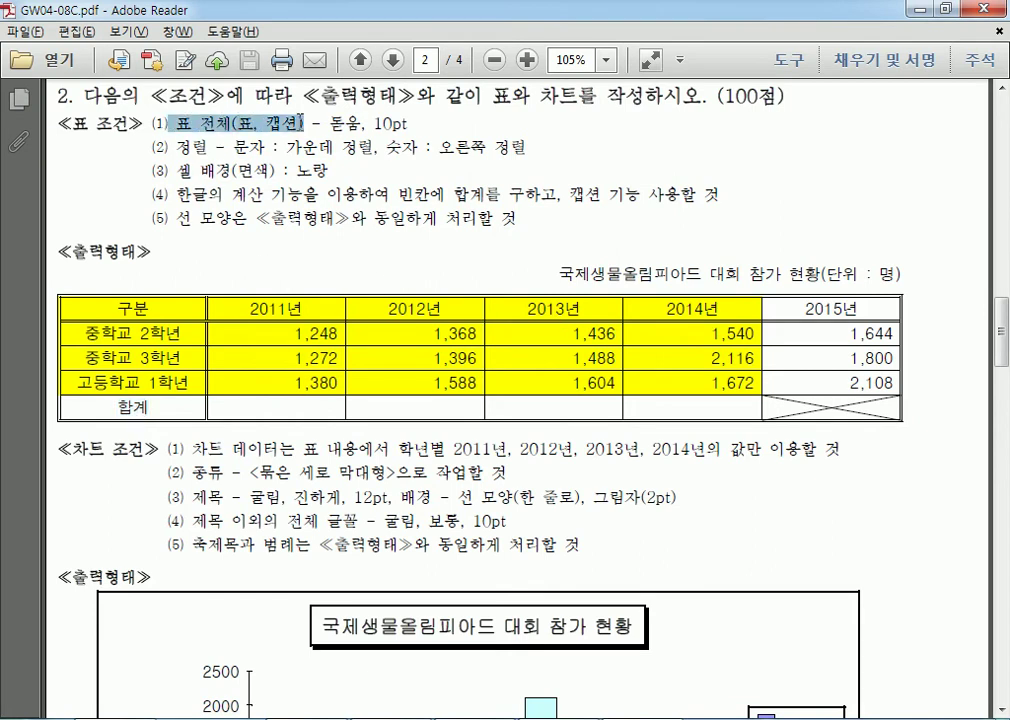
{"action": "left_click_drag", "start_coordinate": [558, 274], "coordinate": [903, 276]}
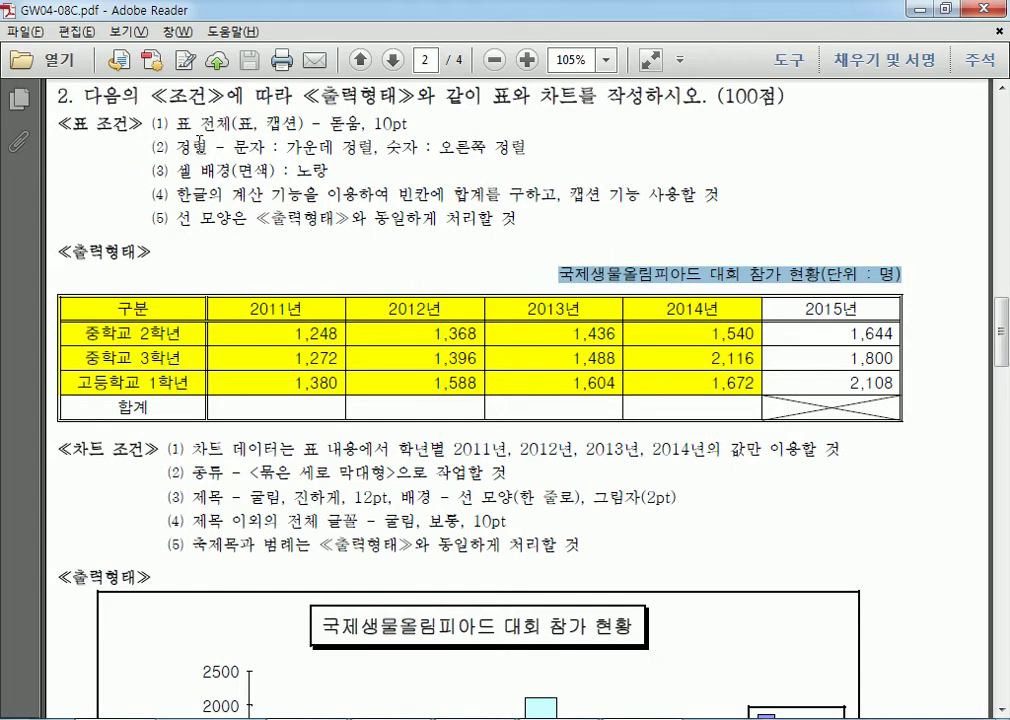
{"action": "left_click_drag", "start_coordinate": [140, 308], "coordinate": [730, 408]}
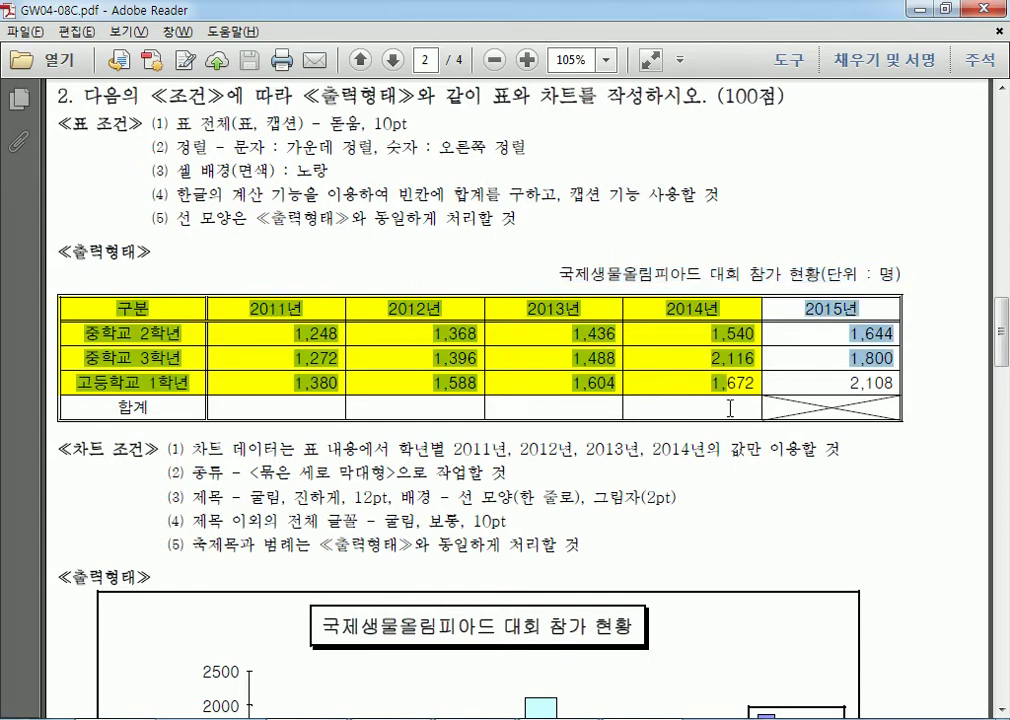
{"action": "left_click_drag", "start_coordinate": [560, 277], "coordinate": [857, 283]}
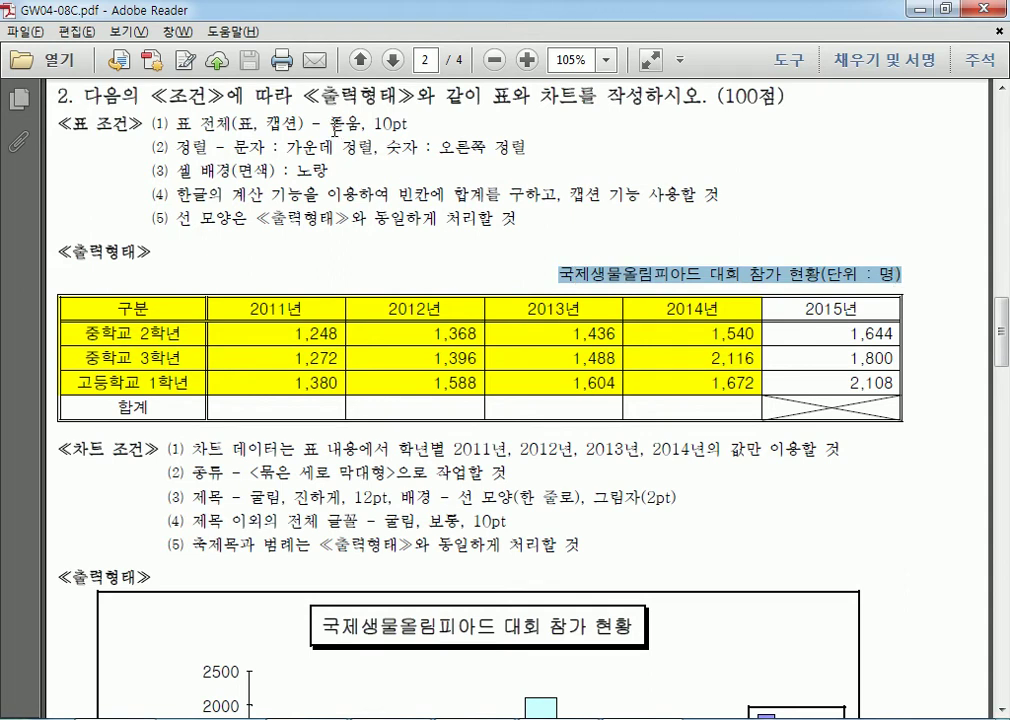
{"action": "left_click_drag", "start_coordinate": [330, 124], "coordinate": [362, 125]}
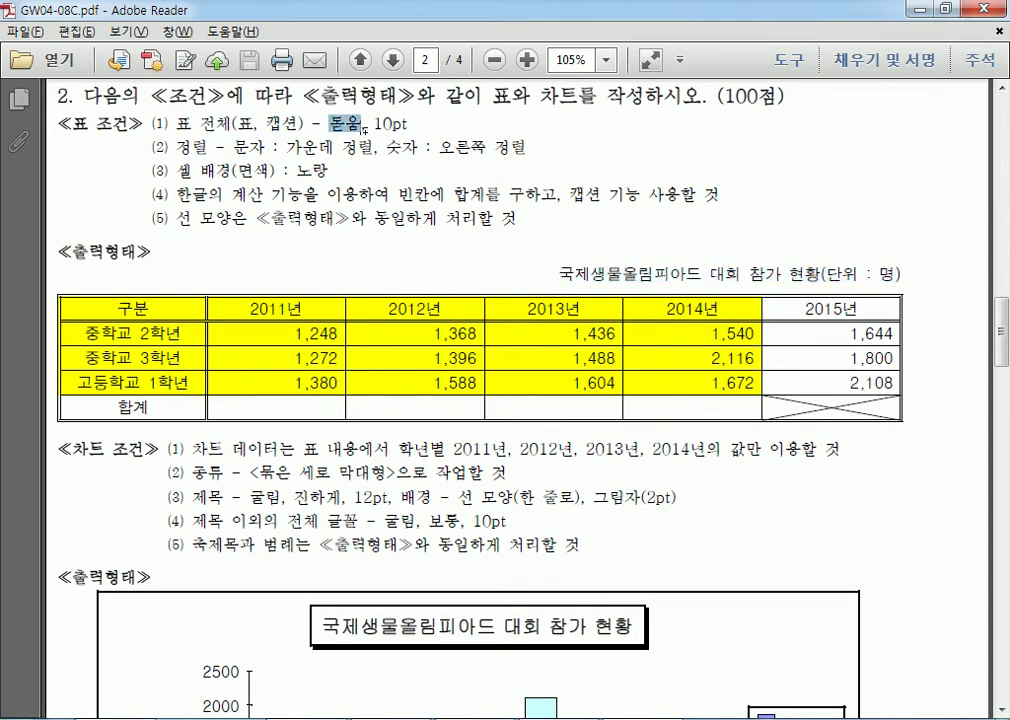
{"action": "left_click", "coordinate": [273, 405]}
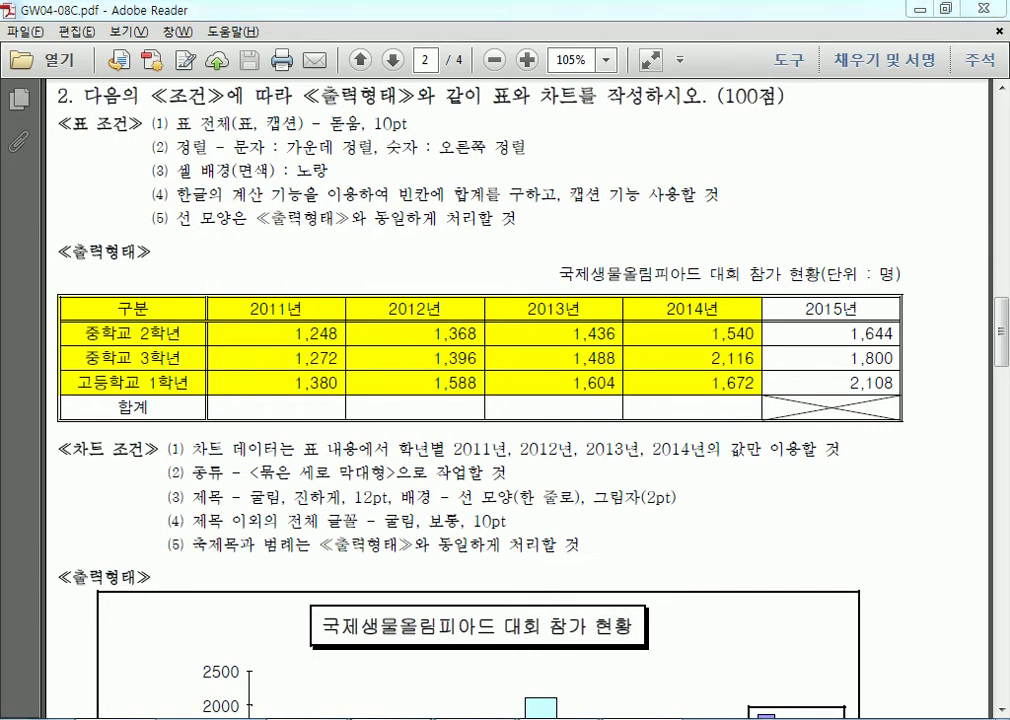
{"action": "key", "text": "alt+Tab"}
{"action": "left_click_drag", "start_coordinate": [295, 438], "coordinate": [727, 436]}
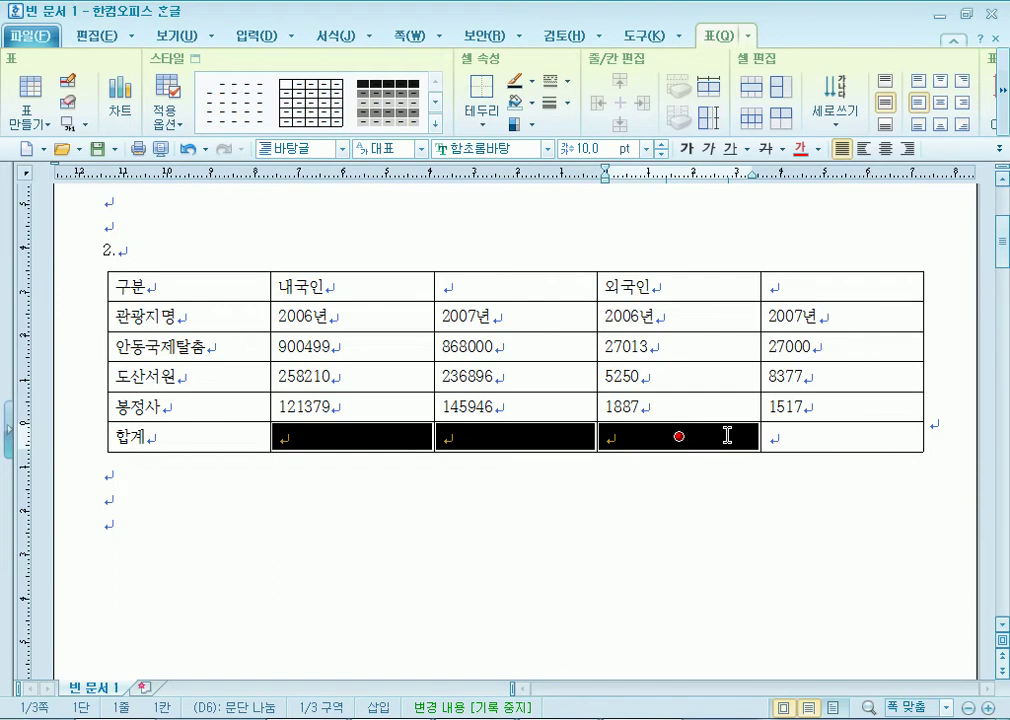
Center-align all table cells and set their text in the 굴림 font.
{"action": "left_click", "coordinate": [681, 499]}
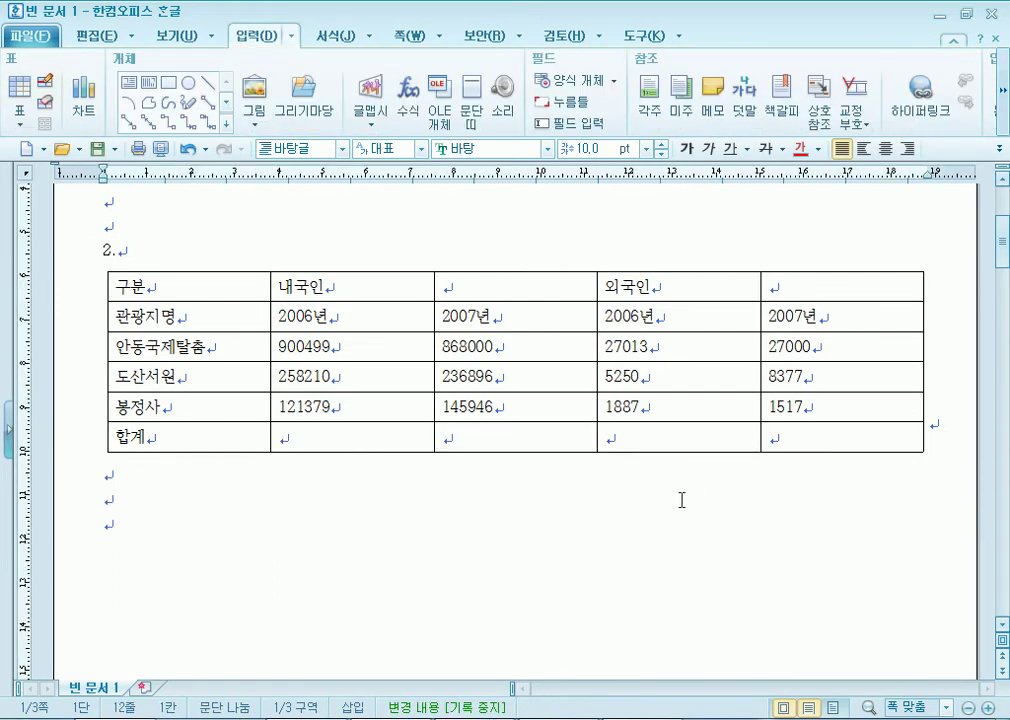
{"action": "left_click_drag", "start_coordinate": [194, 286], "coordinate": [821, 418]}
{"action": "left_click", "coordinate": [762, 534]}
{"action": "left_click_drag", "start_coordinate": [112, 288], "coordinate": [171, 289]}
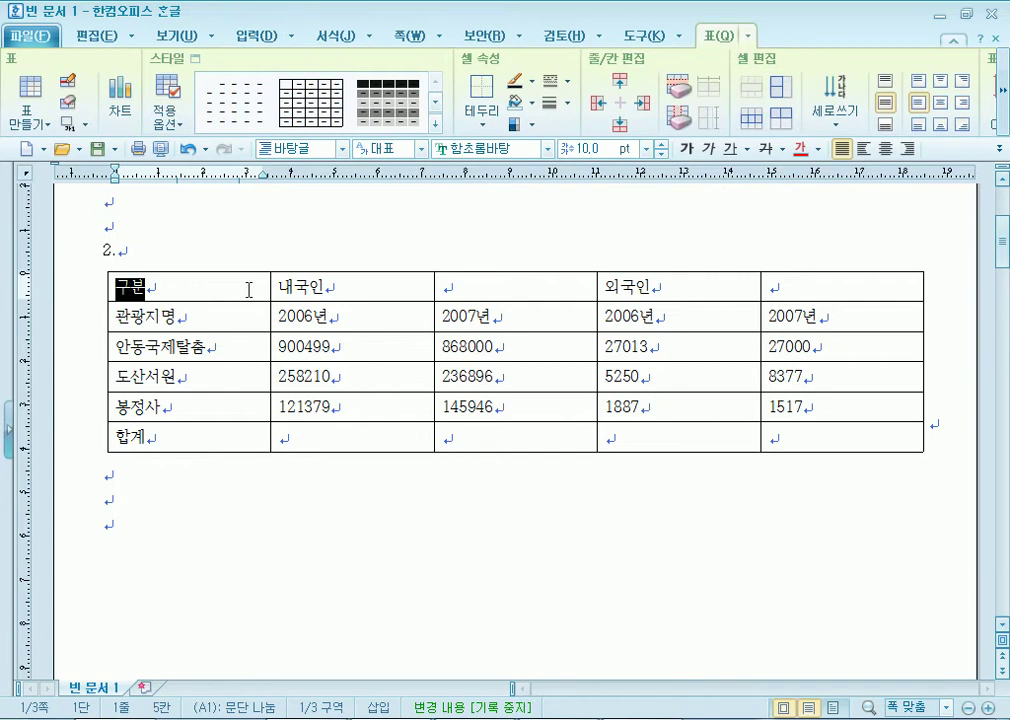
{"action": "left_click", "coordinate": [221, 542]}
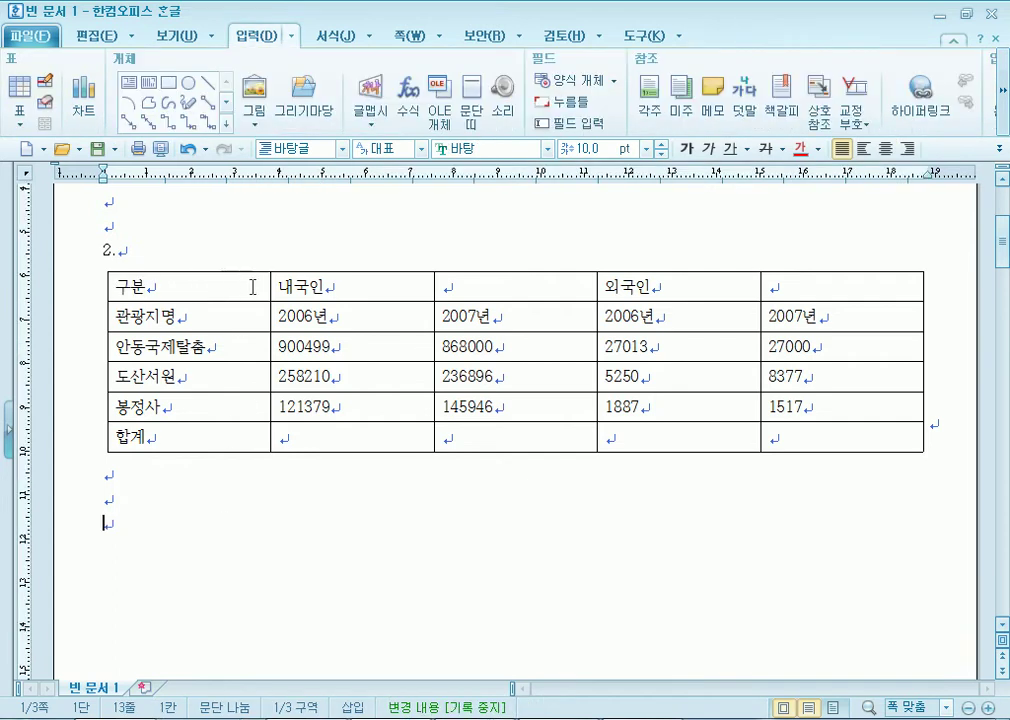
{"action": "left_click_drag", "start_coordinate": [234, 280], "coordinate": [838, 437]}
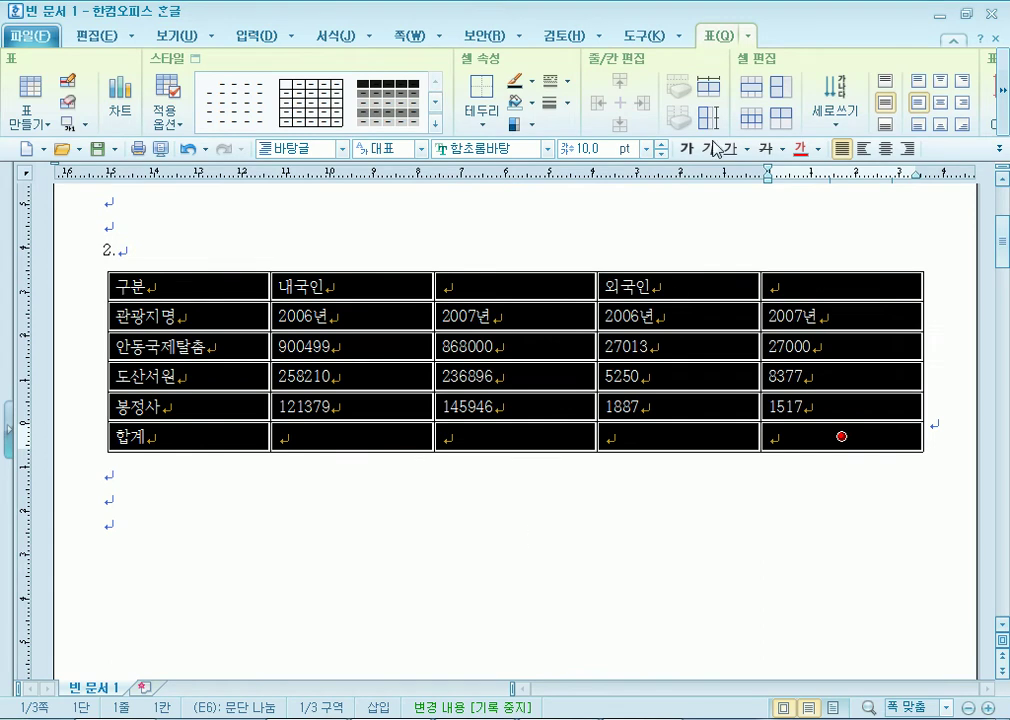
{"action": "left_click", "coordinate": [887, 149]}
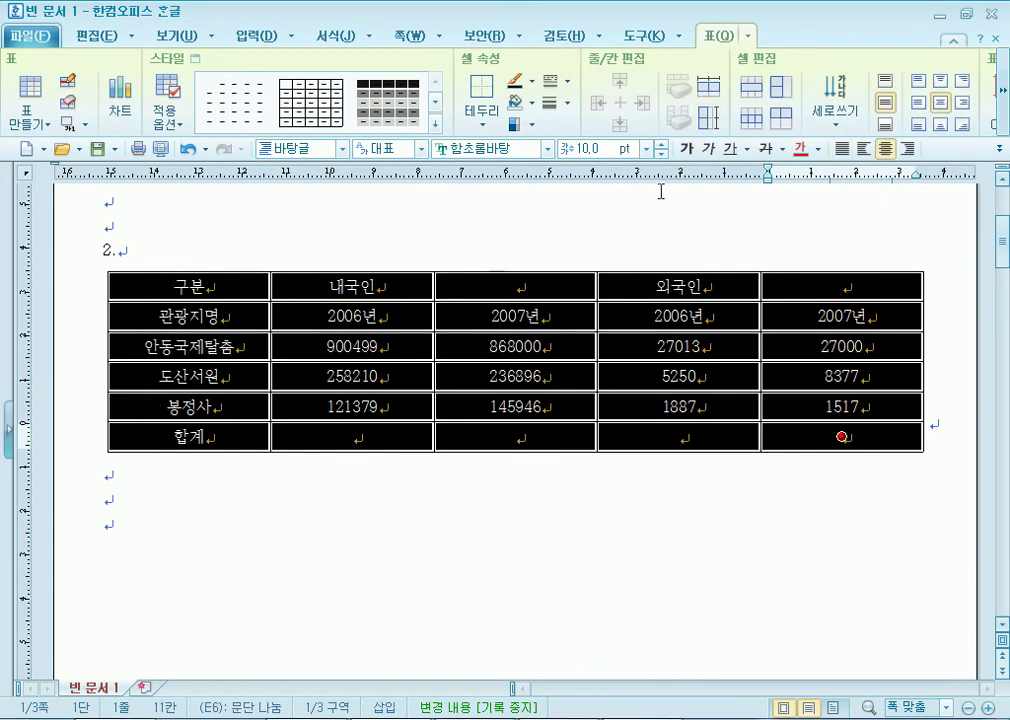
{"action": "left_click", "coordinate": [547, 150]}
{"action": "left_click_drag", "start_coordinate": [675, 285], "coordinate": [672, 175]}
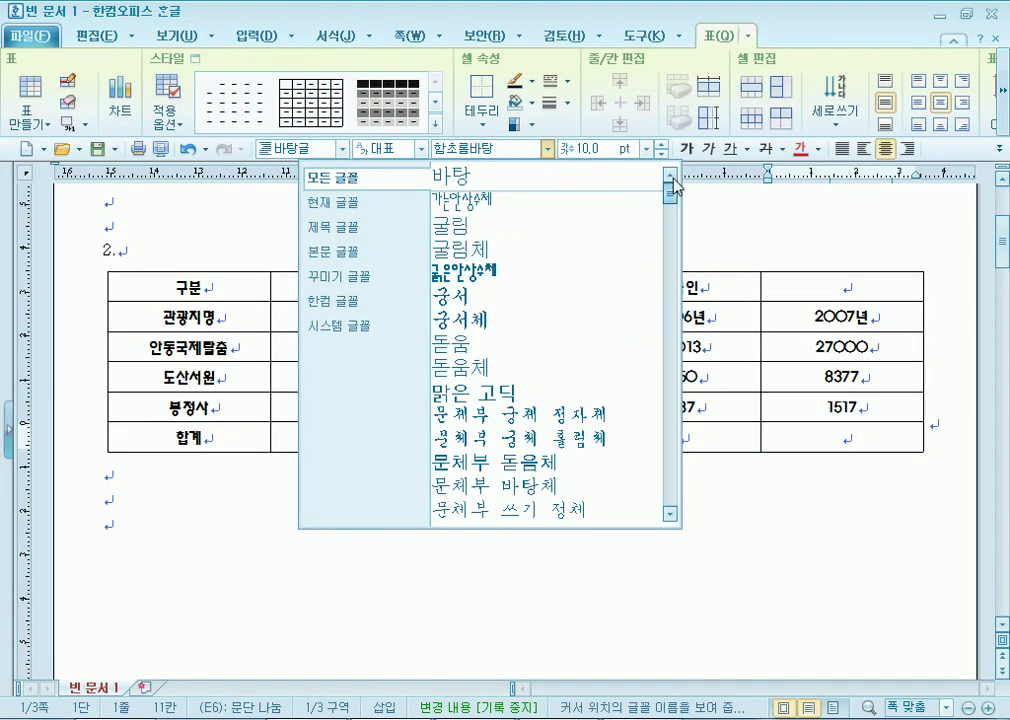
{"action": "left_click", "coordinate": [532, 225]}
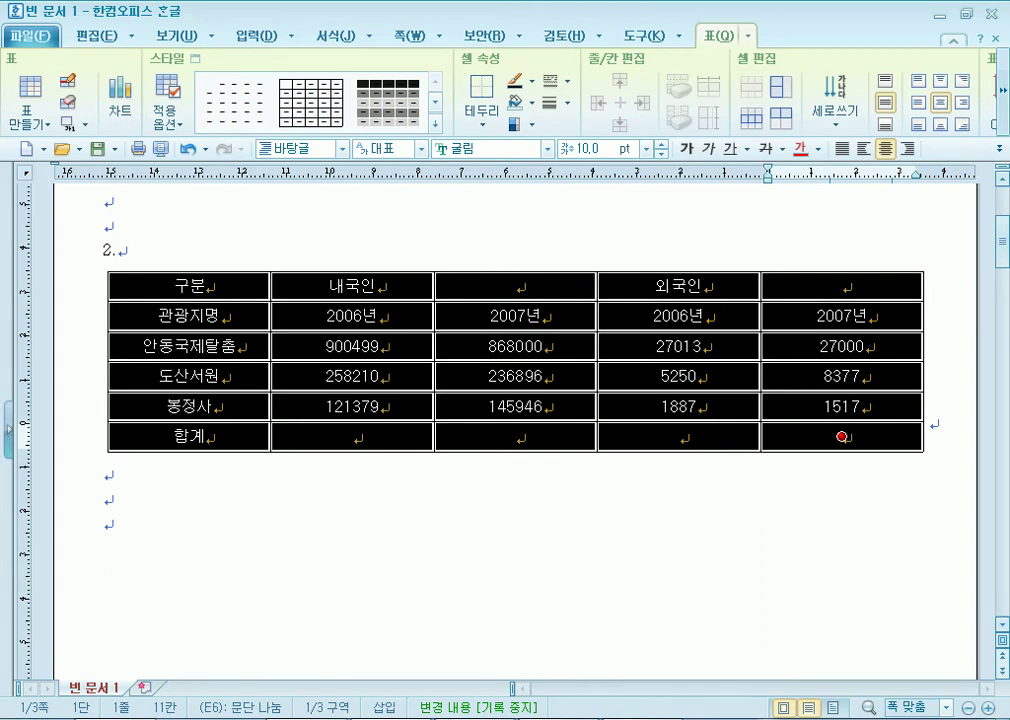
Reopen GW04-08C.pdf in Adobe Reader and highlight the text-alignment condition.
{"action": "right_click", "coordinate": [641, 719]}
{"action": "left_click", "coordinate": [585, 247]}
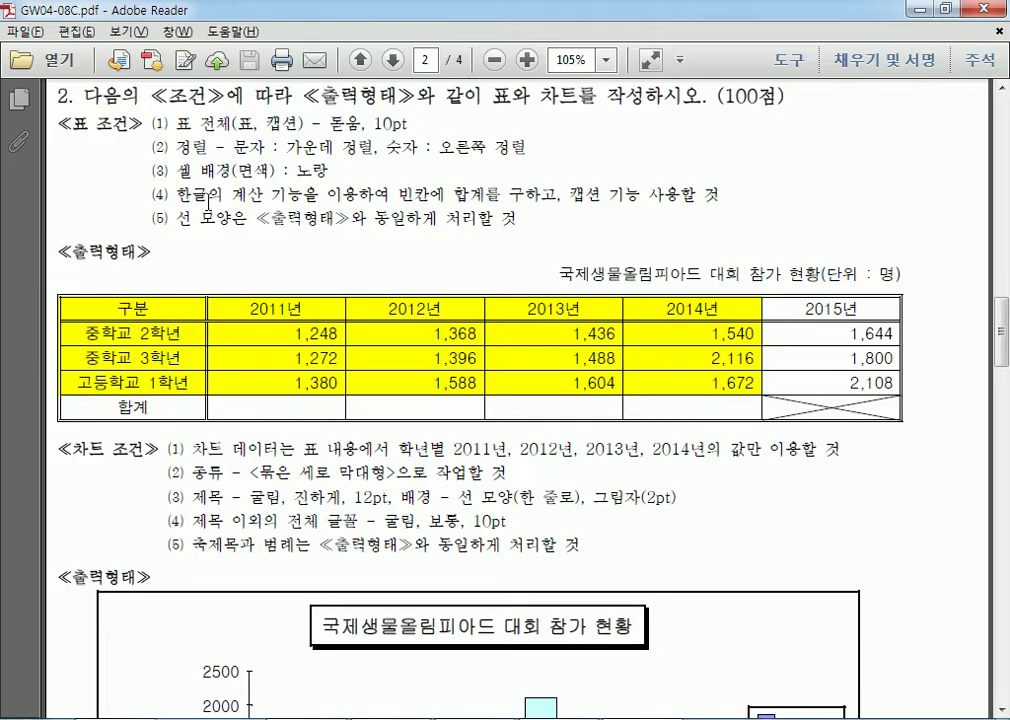
{"action": "left_click_drag", "start_coordinate": [176, 147], "coordinate": [375, 150]}
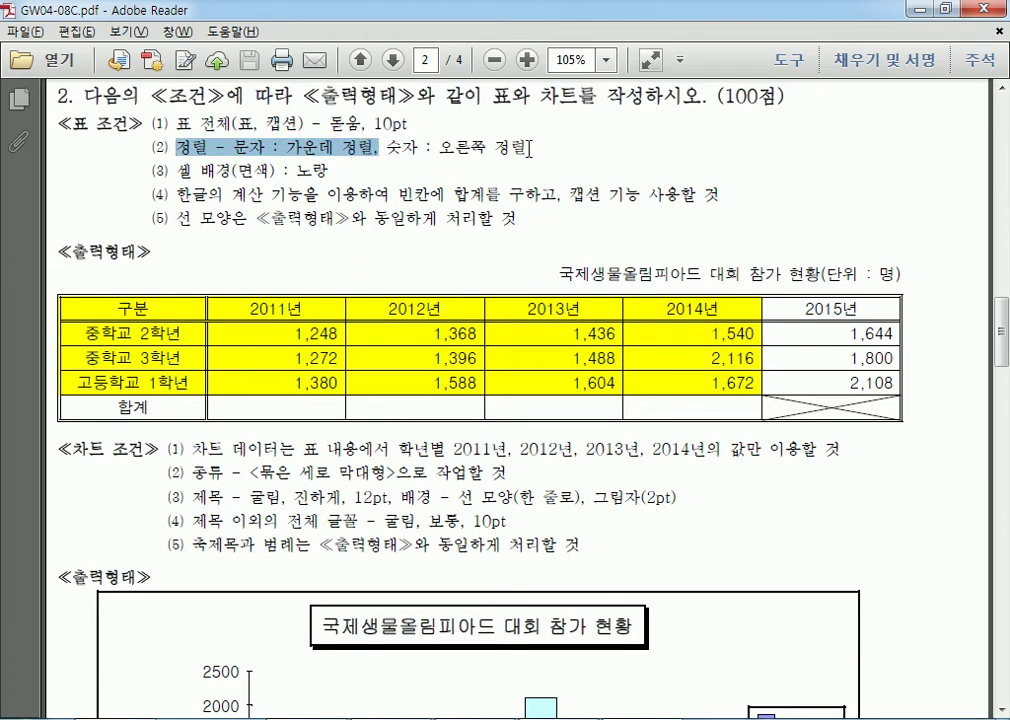
Right-align the number cells and toggle their thousands separators off and back on.
{"action": "key", "text": "alt+Tab"}
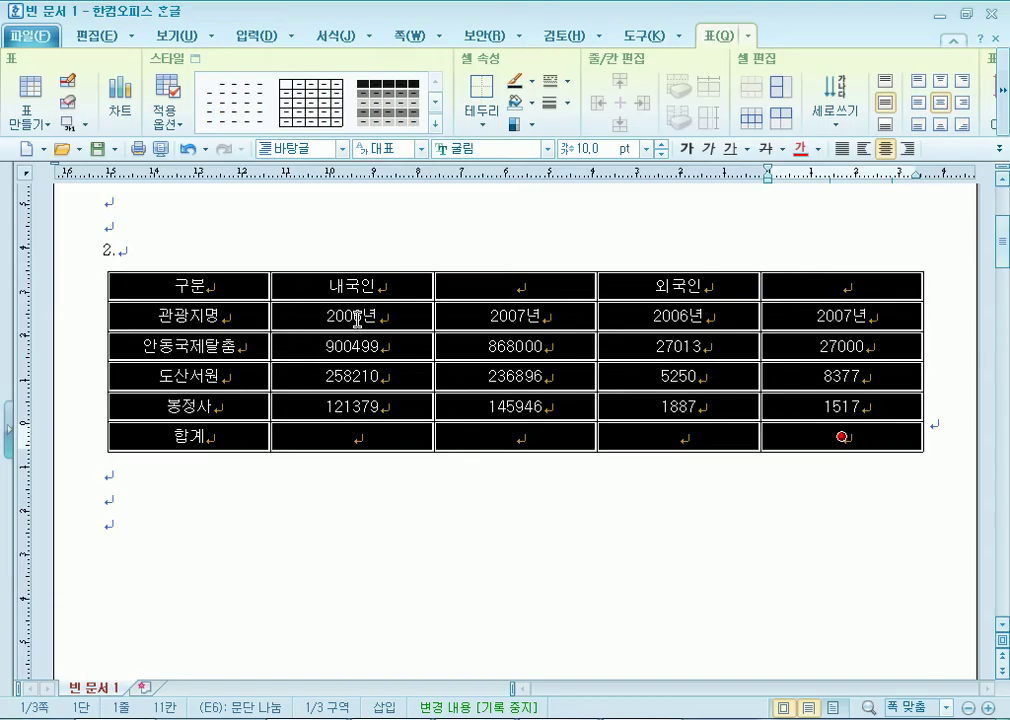
{"action": "left_click", "coordinate": [352, 316]}
{"action": "left_click_drag", "start_coordinate": [323, 354], "coordinate": [840, 435]}
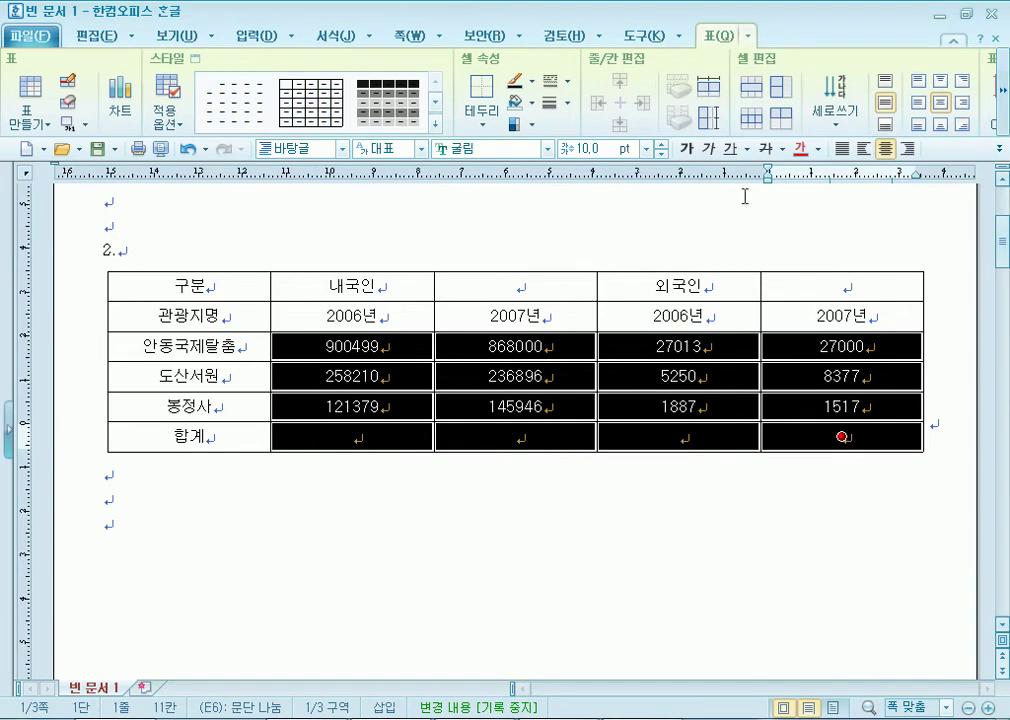
{"action": "left_click", "coordinate": [909, 149]}
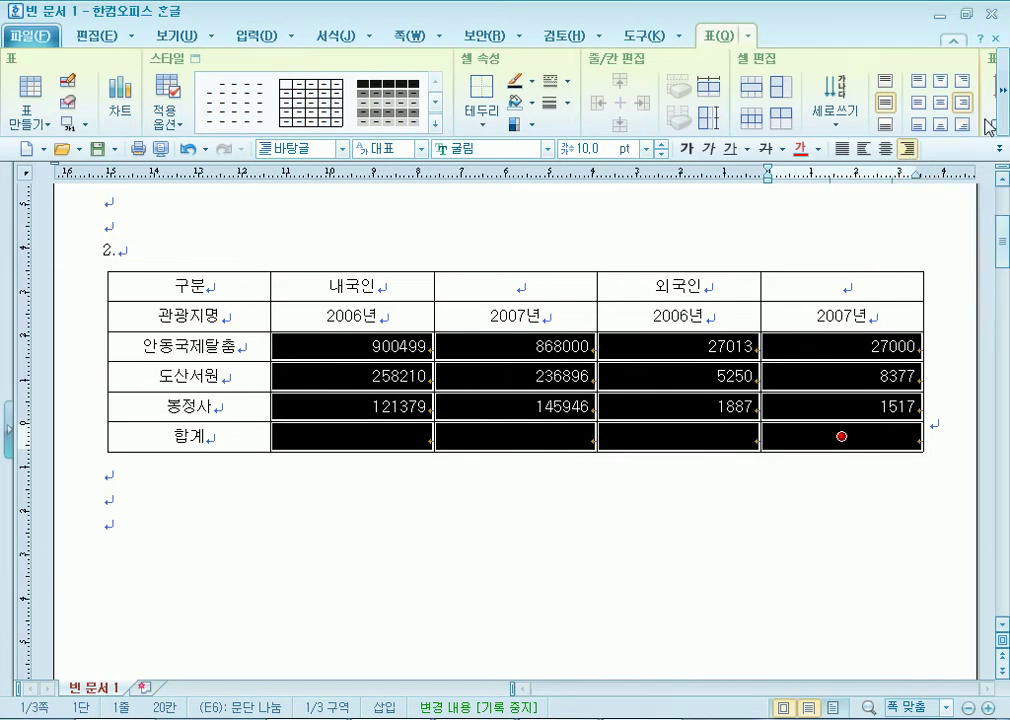
{"action": "left_click", "coordinate": [1003, 92]}
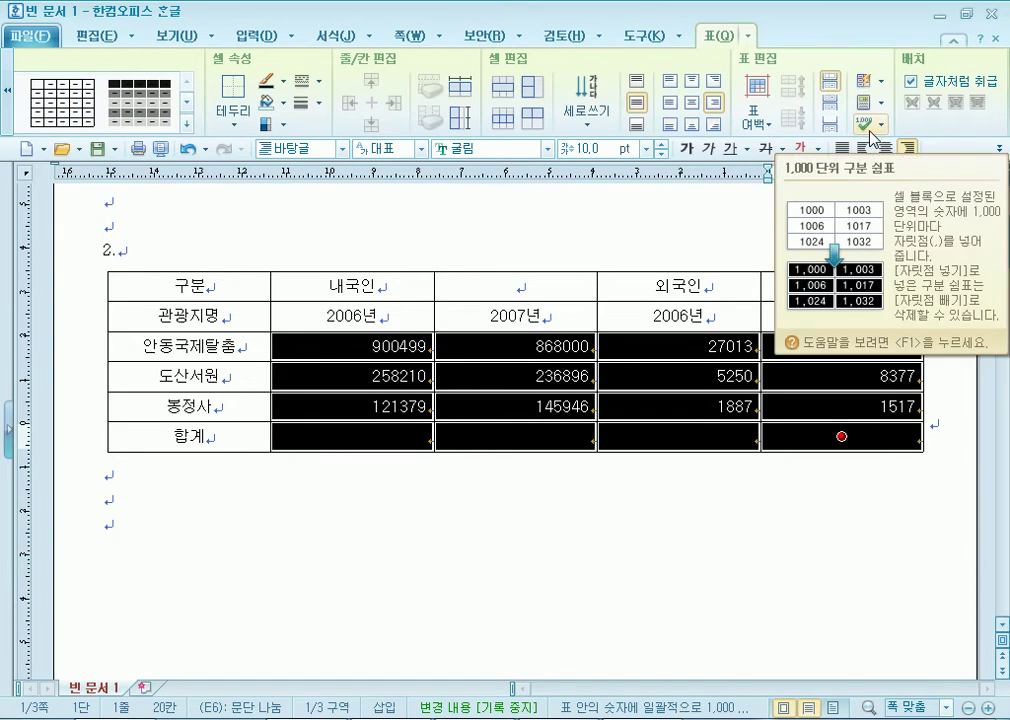
{"action": "left_click", "coordinate": [870, 131]}
{"action": "left_click", "coordinate": [900, 151]}
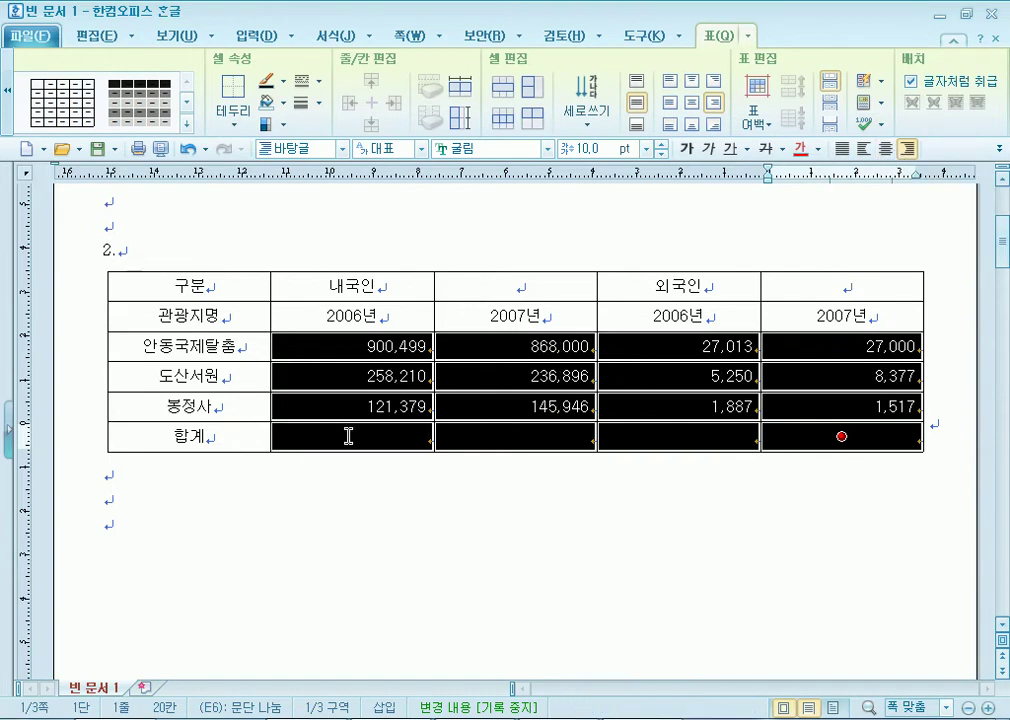
{"action": "left_click", "coordinate": [868, 125]}
{"action": "left_click", "coordinate": [889, 170]}
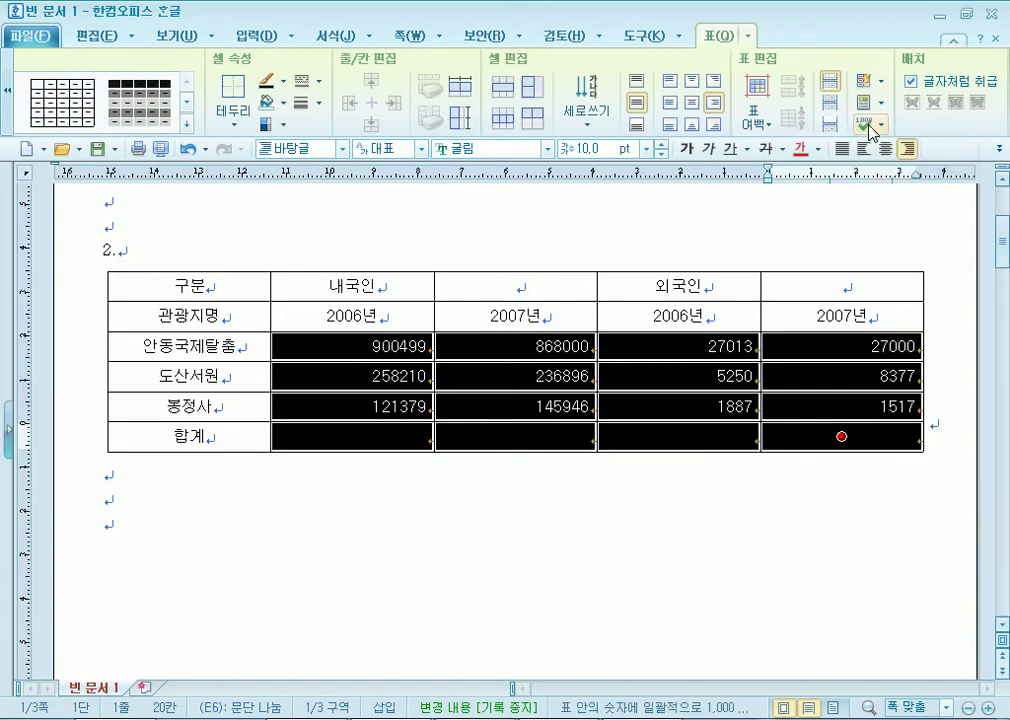
{"action": "left_click", "coordinate": [868, 125]}
{"action": "left_click", "coordinate": [886, 150]}
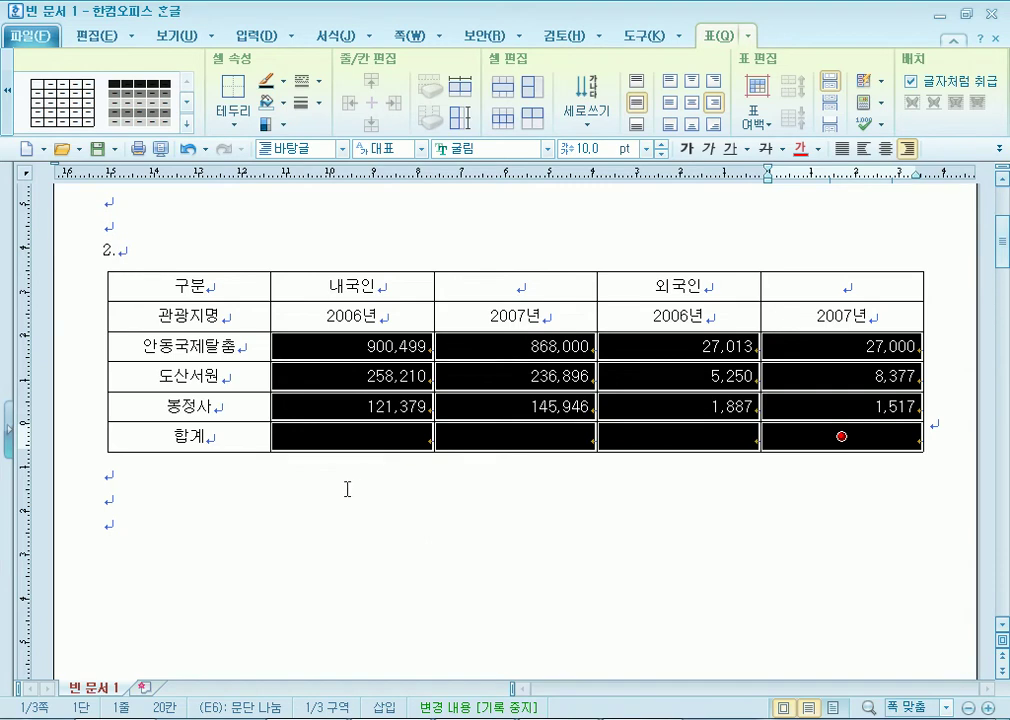
Center the text in every table cell.
{"action": "left_click", "coordinate": [331, 352]}
{"action": "left_click", "coordinate": [354, 566]}
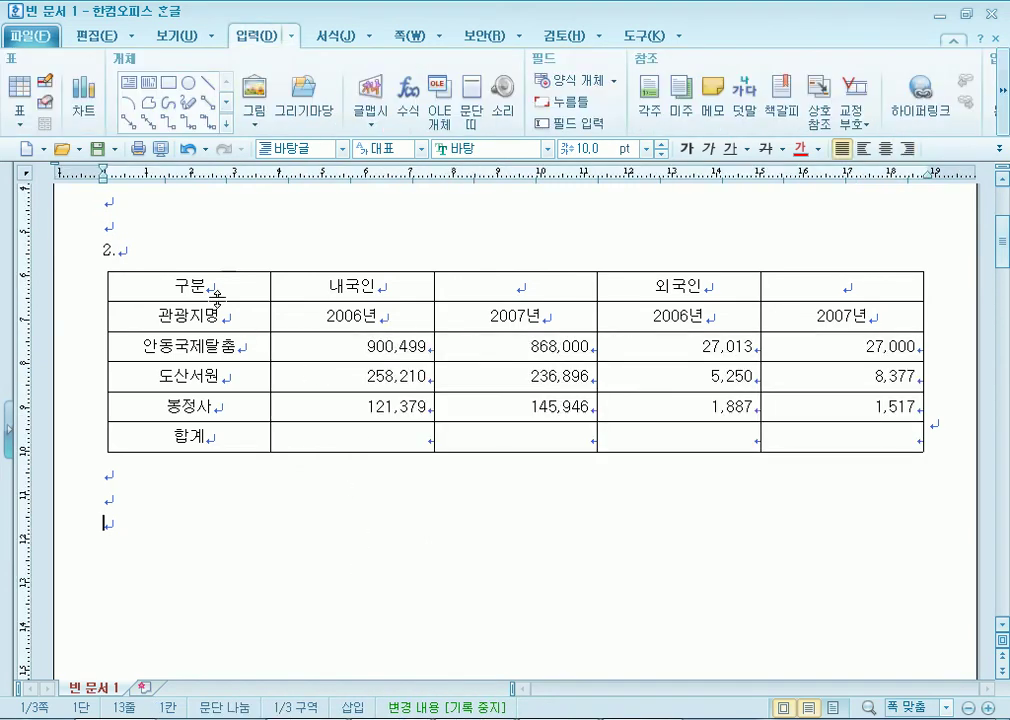
{"action": "left_click_drag", "start_coordinate": [289, 289], "coordinate": [841, 436]}
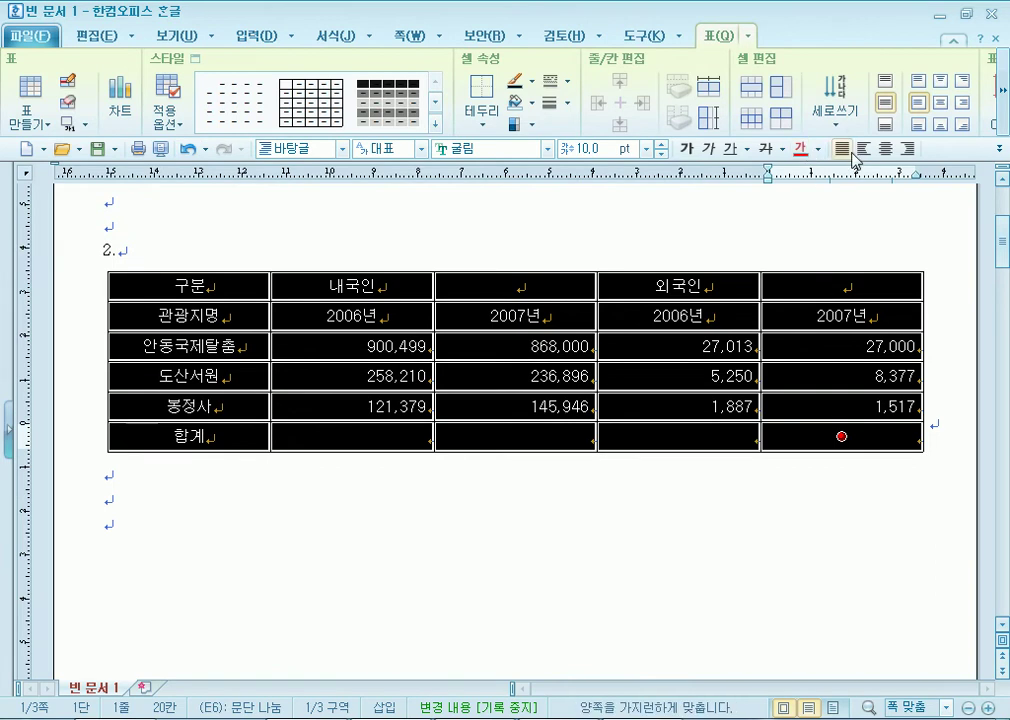
{"action": "left_click", "coordinate": [845, 150]}
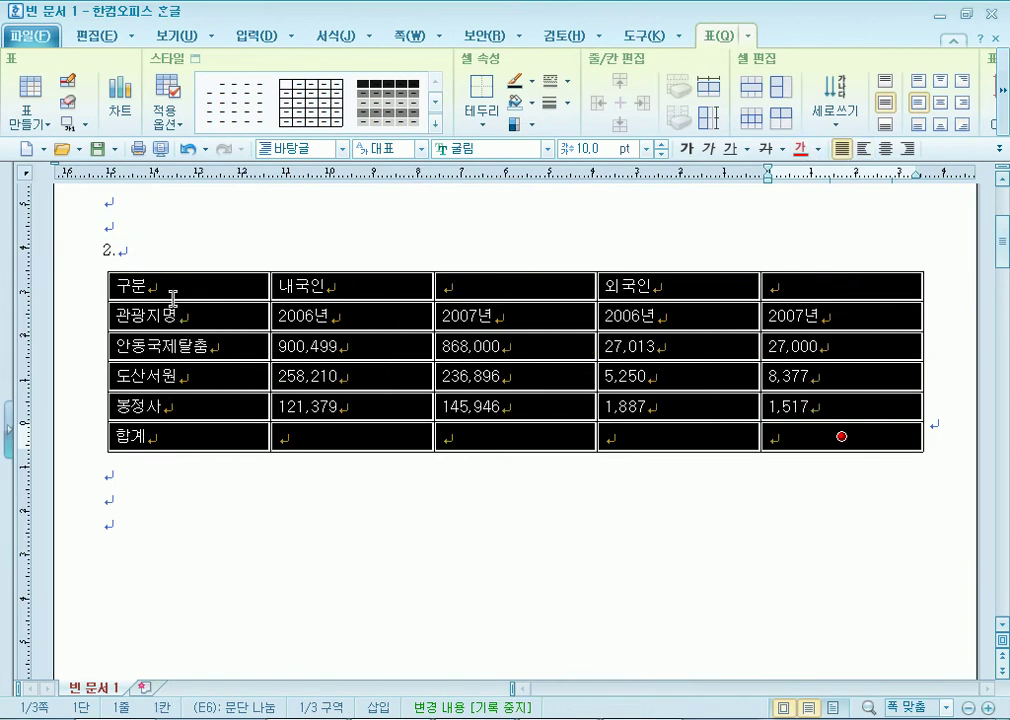
{"action": "left_click", "coordinate": [885, 148]}
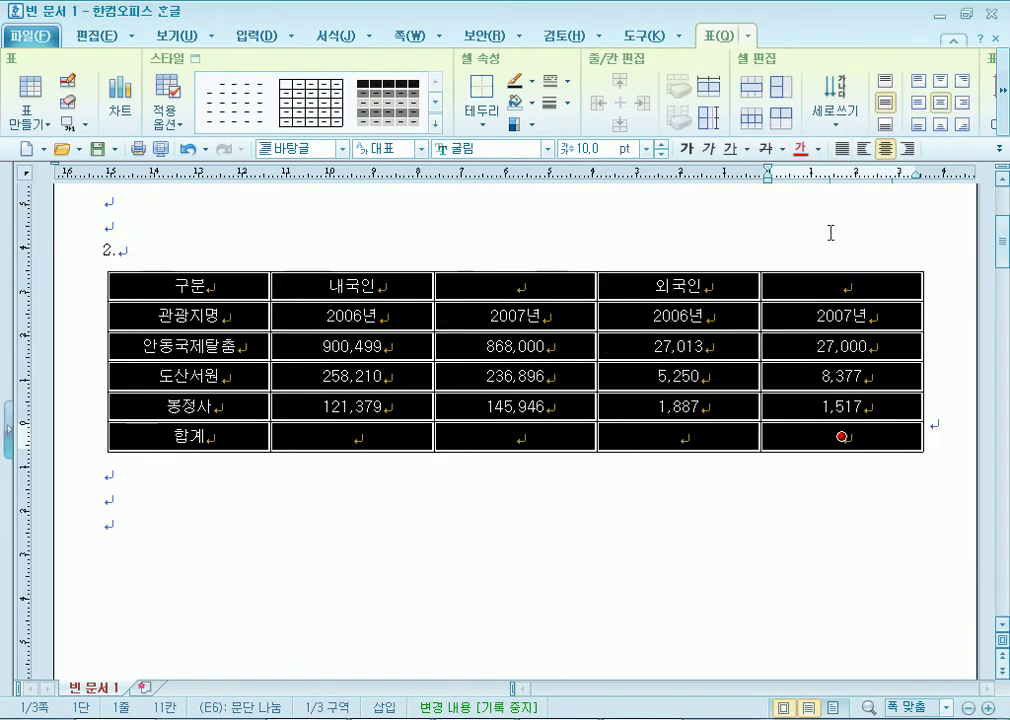
Right-align the figures from 900,499 to the totals row again, restoring thousands commas.
{"action": "left_click_drag", "start_coordinate": [328, 346], "coordinate": [905, 443]}
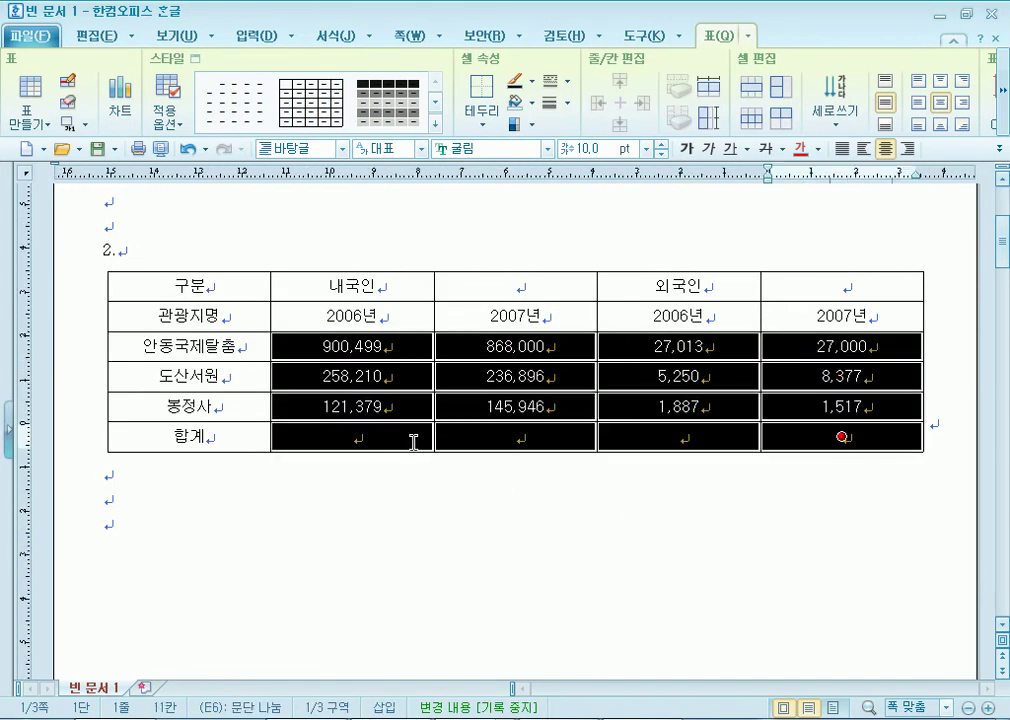
{"action": "left_click", "coordinate": [907, 148]}
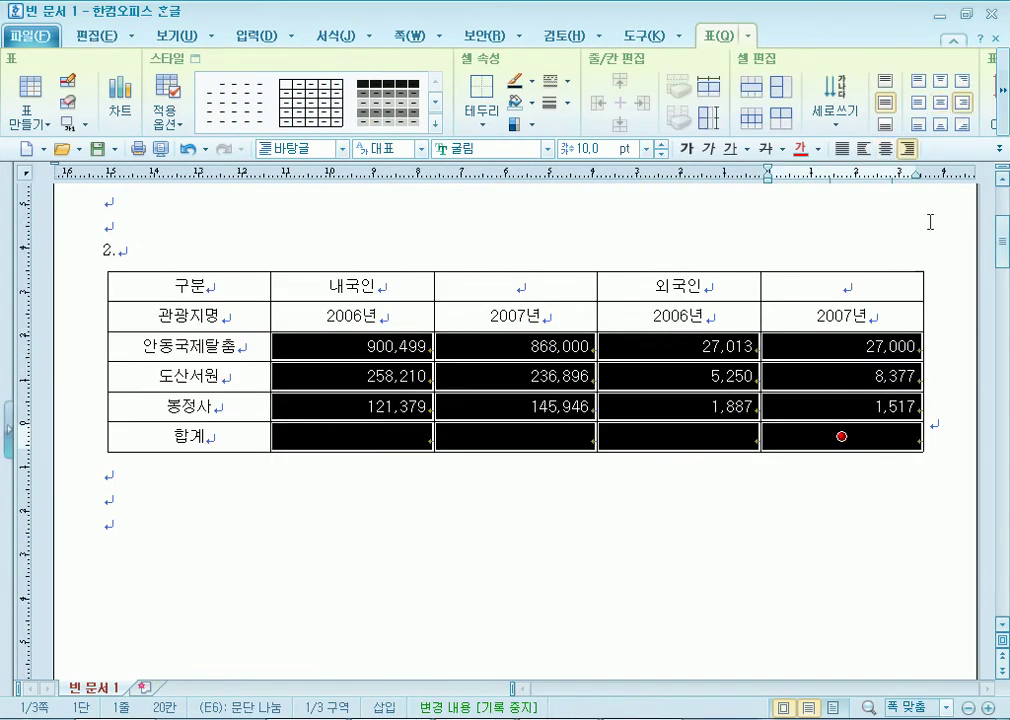
{"action": "left_click", "coordinate": [1002, 91]}
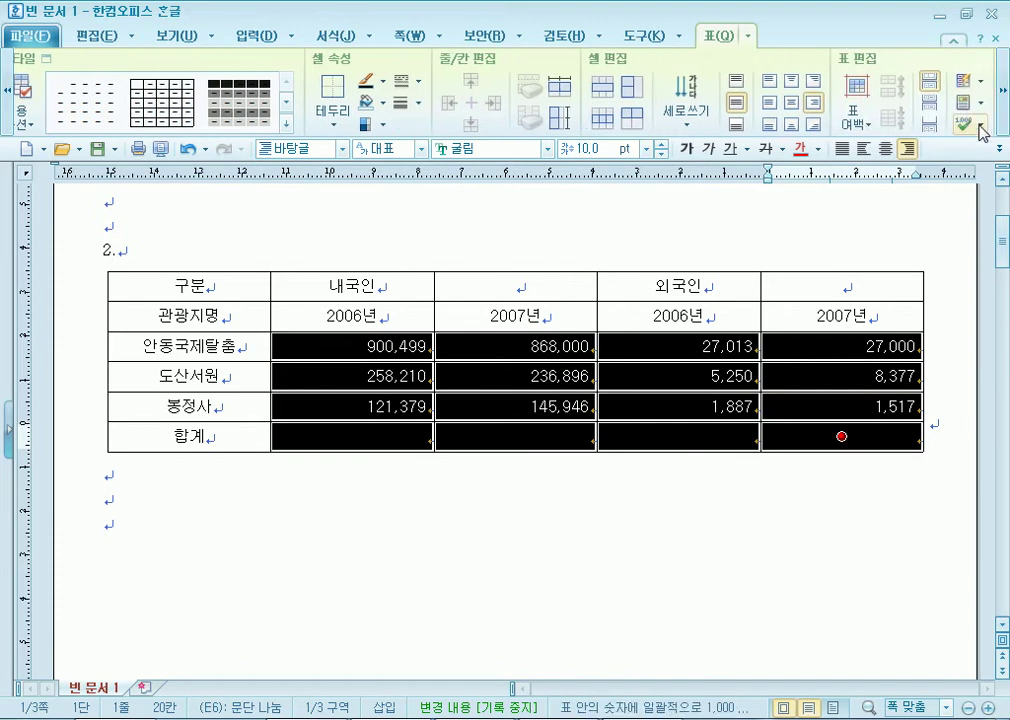
{"action": "left_click", "coordinate": [983, 131]}
{"action": "left_click", "coordinate": [955, 168]}
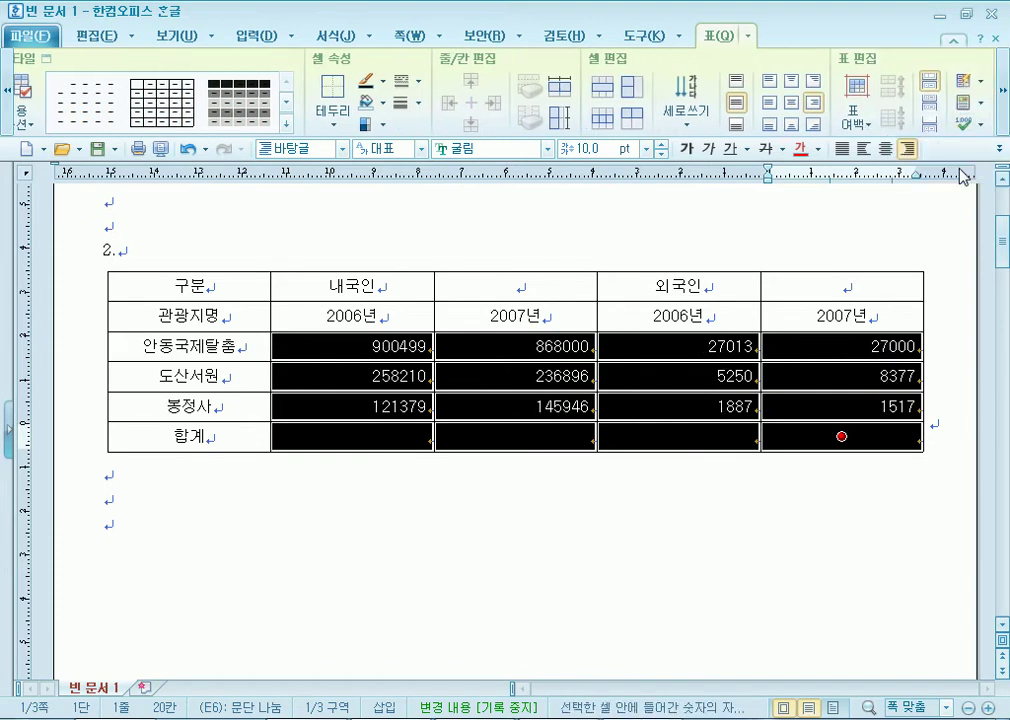
{"action": "left_click", "coordinate": [972, 129]}
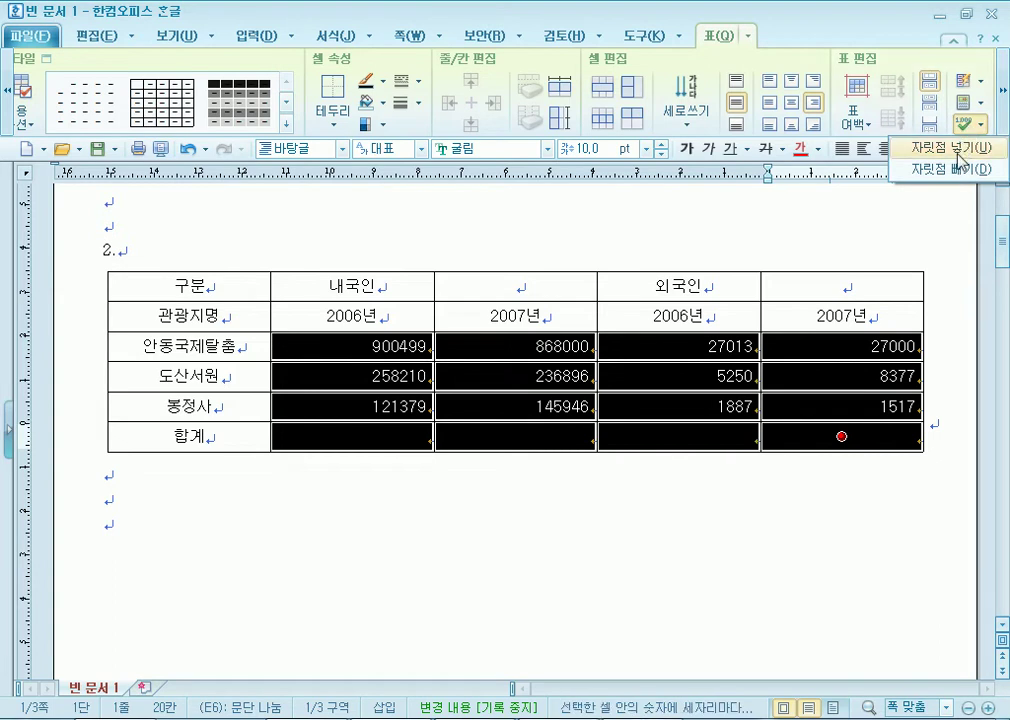
{"action": "left_click", "coordinate": [925, 145]}
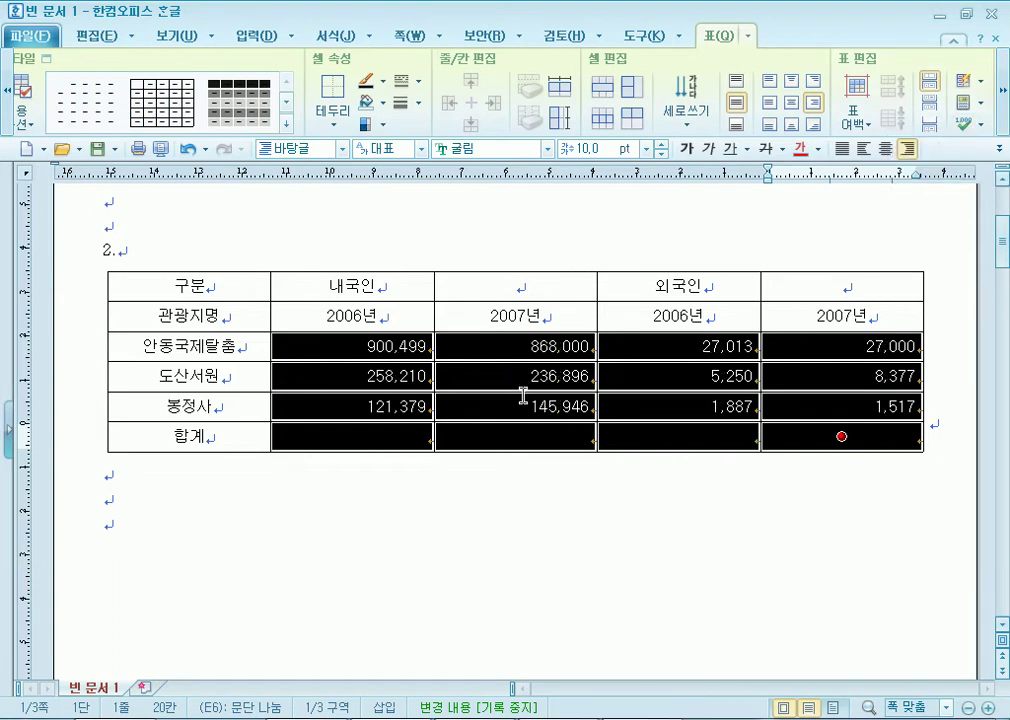
Merge the 외국인 and 내국인 headers with their blank neighbours, then undo the merge.
{"action": "left_click", "coordinate": [474, 547]}
{"action": "left_click_drag", "start_coordinate": [344, 288], "coordinate": [500, 276]}
{"action": "left_click_drag", "start_coordinate": [690, 281], "coordinate": [825, 280]}
{"action": "left_click_drag", "start_coordinate": [378, 285], "coordinate": [513, 284]}
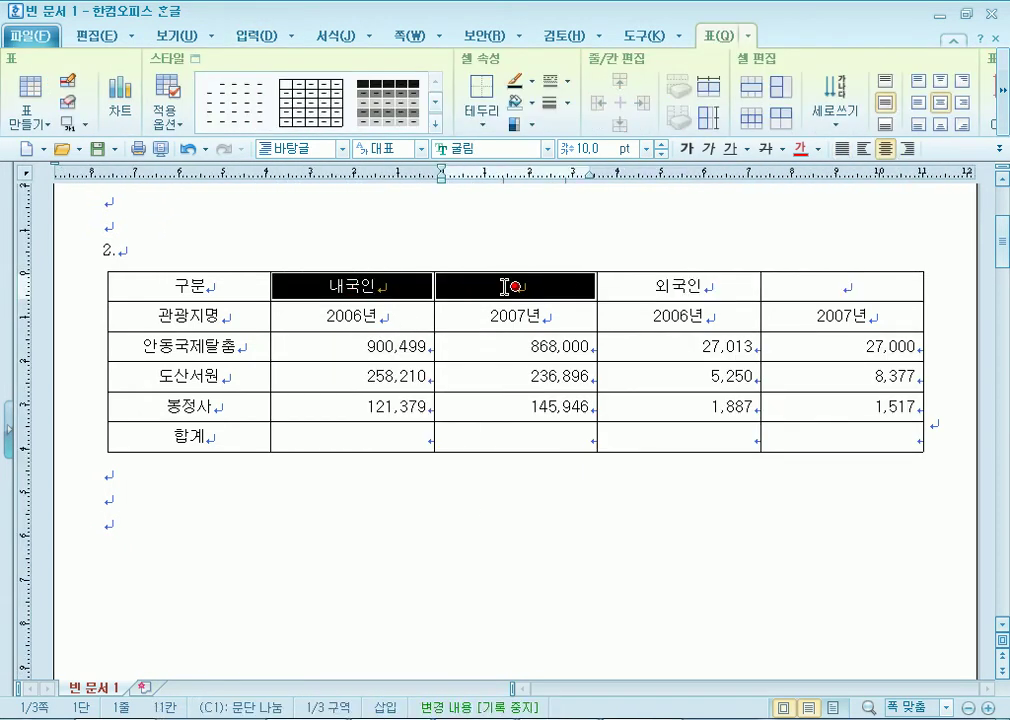
{"action": "left_click_drag", "start_coordinate": [372, 284], "coordinate": [578, 275]}
{"action": "left_click_drag", "start_coordinate": [650, 285], "coordinate": [790, 284]}
{"action": "key", "text": "m"}
{"action": "left_click_drag", "start_coordinate": [350, 286], "coordinate": [471, 278]}
{"action": "key", "text": "m"}
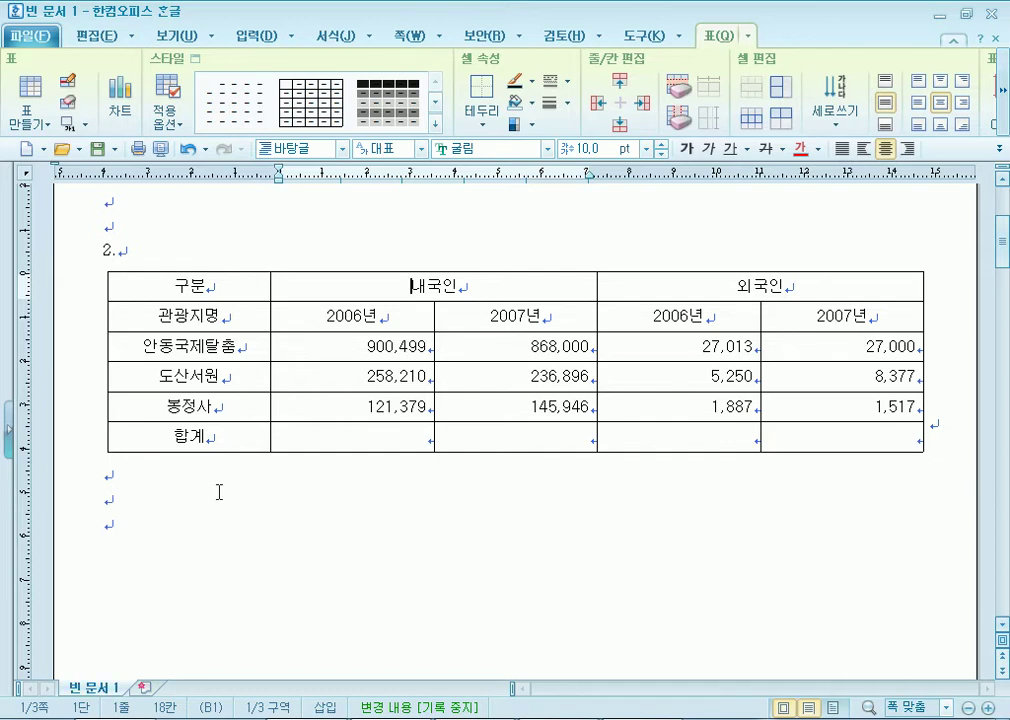
{"action": "key", "text": "ctrl+z"}
{"action": "key", "text": "ctrl+z"}
Merge 내국인 and 외국인 again so each spans its two year columns.
{"action": "left_click_drag", "start_coordinate": [348, 285], "coordinate": [466, 283]}
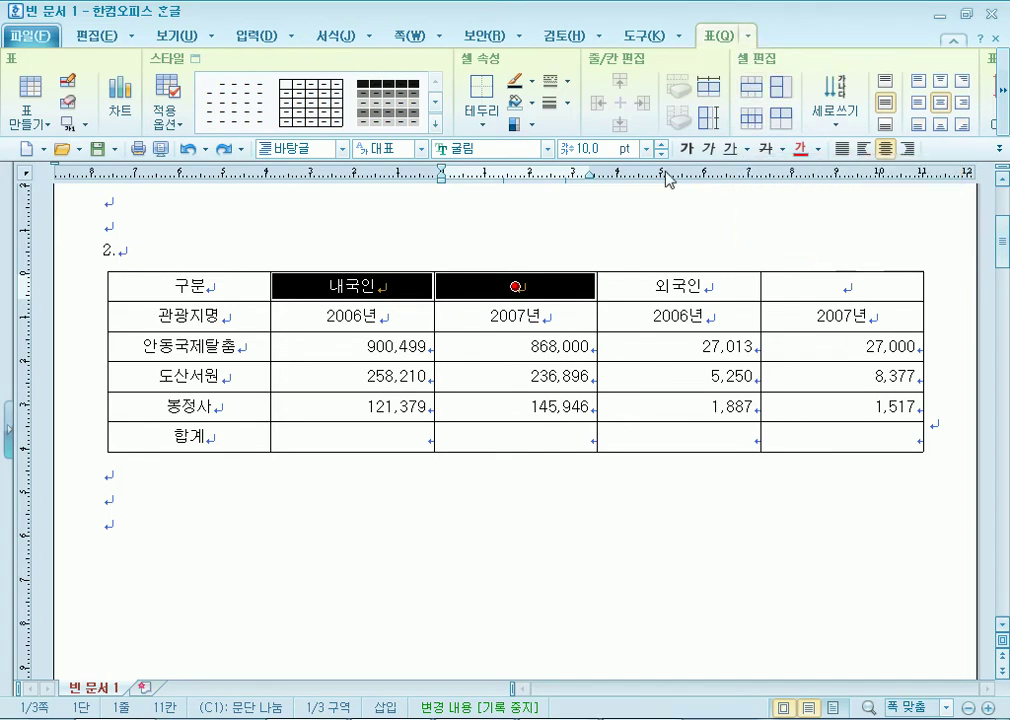
{"action": "right_click", "coordinate": [462, 285]}
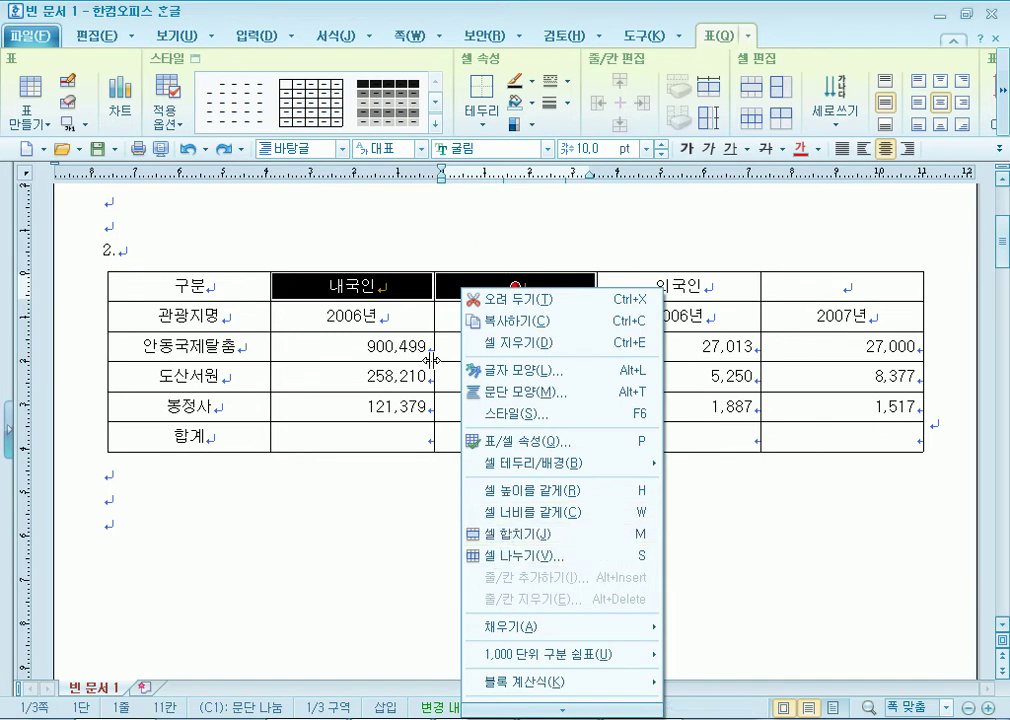
{"action": "key", "text": "Escape"}
{"action": "key", "text": "m"}
{"action": "left_click_drag", "start_coordinate": [660, 286], "coordinate": [771, 286]}
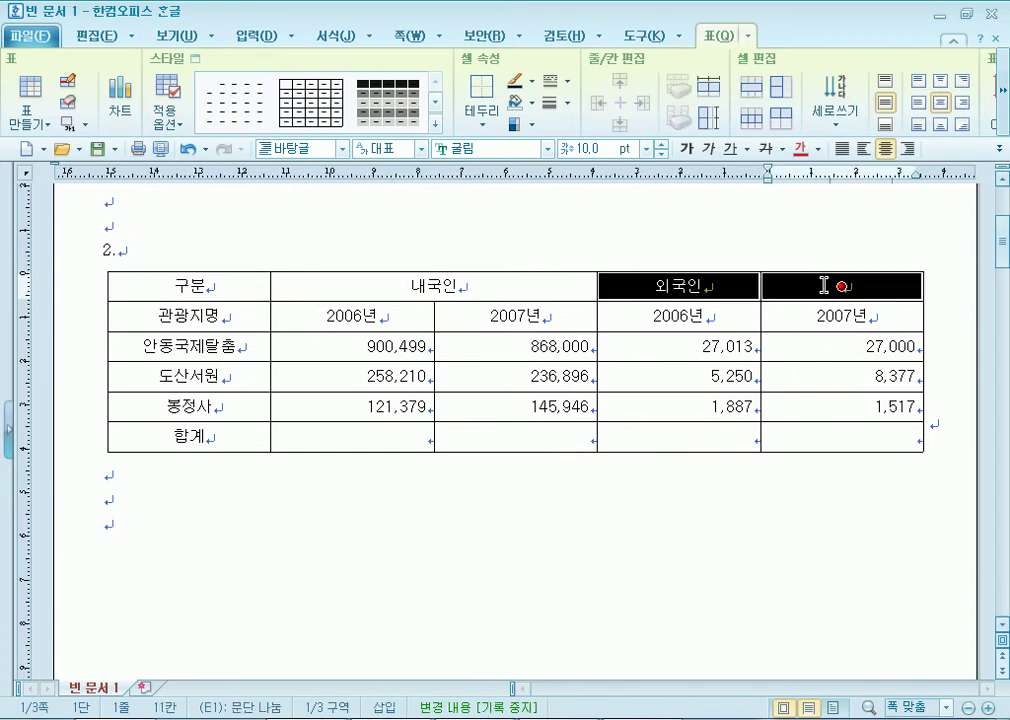
{"action": "key", "text": "m"}
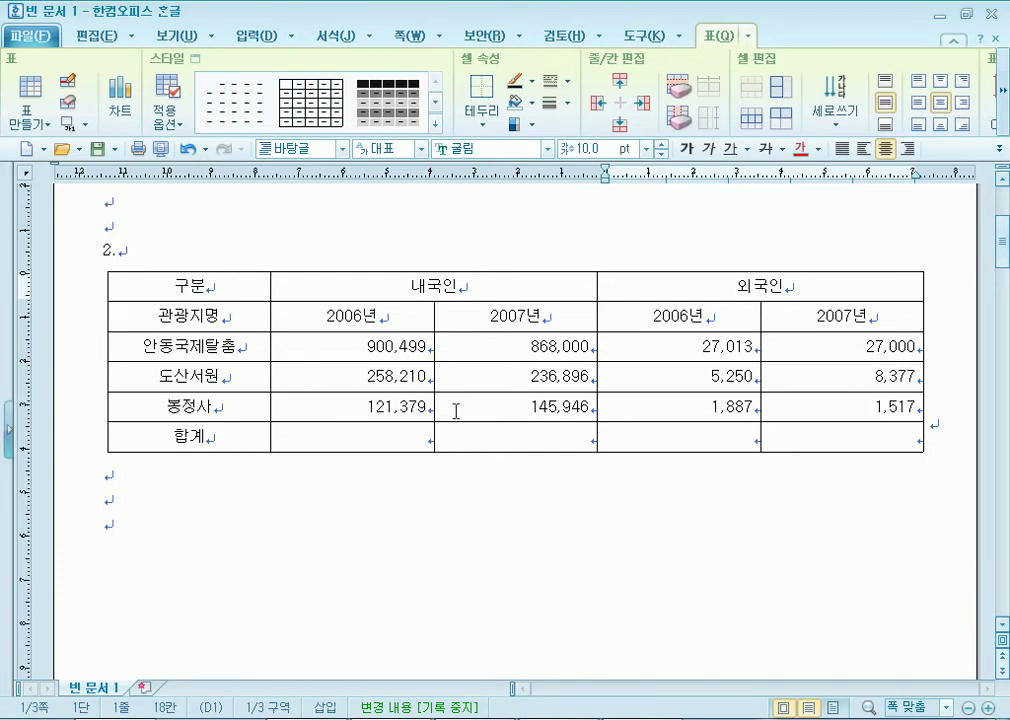
{"action": "left_click_drag", "start_coordinate": [179, 316], "coordinate": [546, 395]}
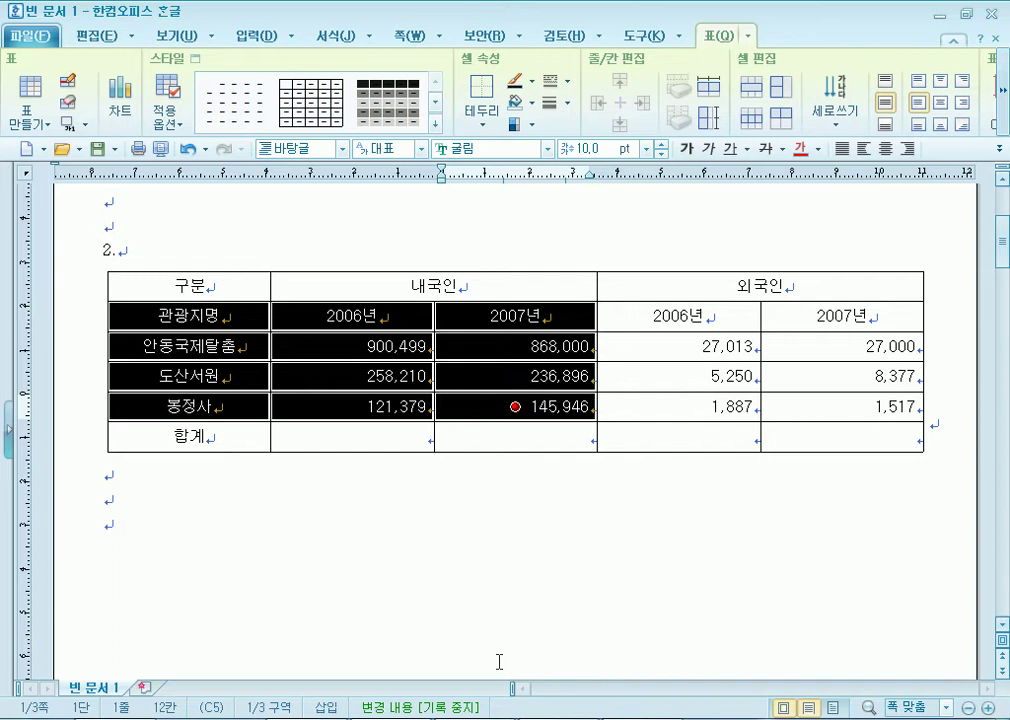
Check the exam PDF, select cells 관광지명 to 145,946, and open Cell Border/Background with C.
{"action": "key", "text": "alt+Tab"}
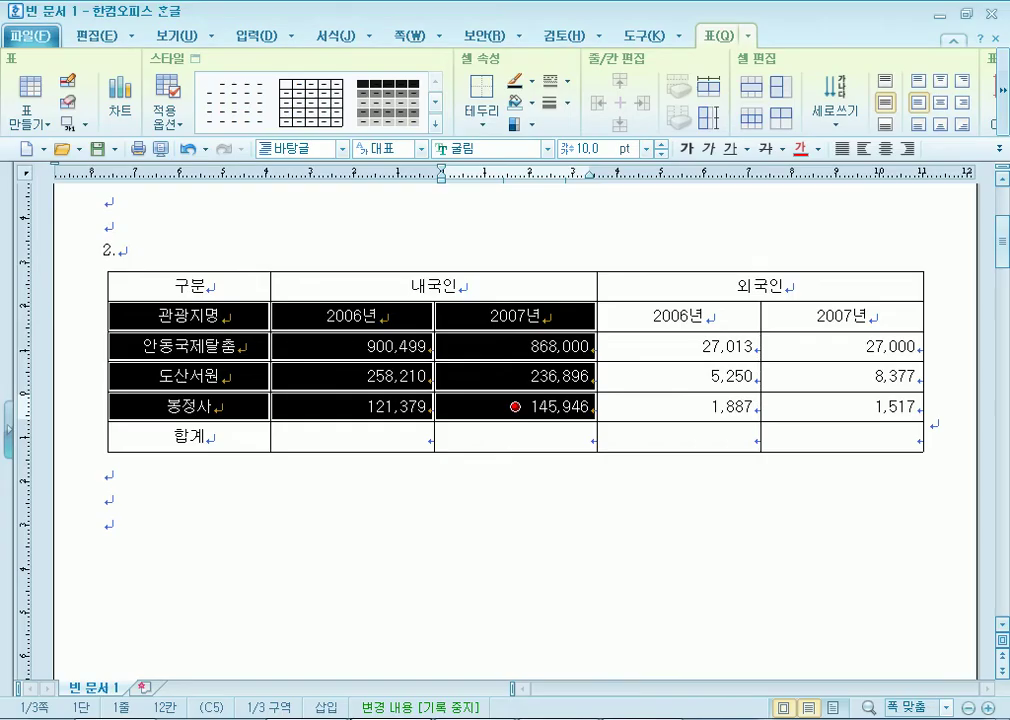
{"action": "key", "text": "alt+Tab"}
{"action": "left_click_drag", "start_coordinate": [212, 322], "coordinate": [473, 416]}
{"action": "left_click", "coordinate": [322, 538]}
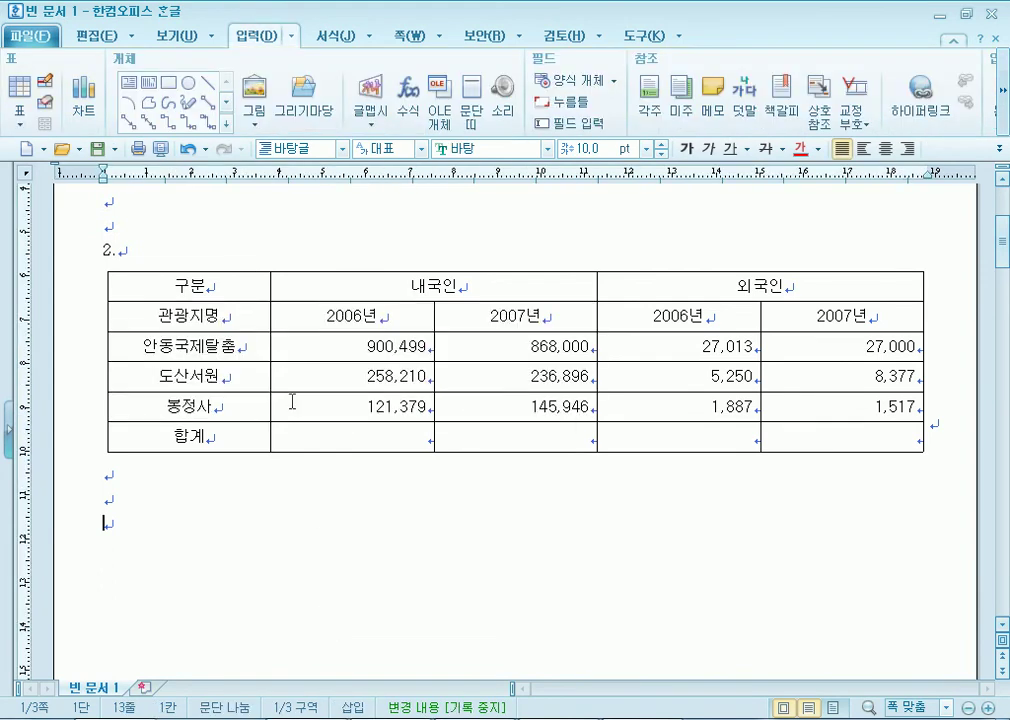
{"action": "left_click_drag", "start_coordinate": [270, 315], "coordinate": [462, 409]}
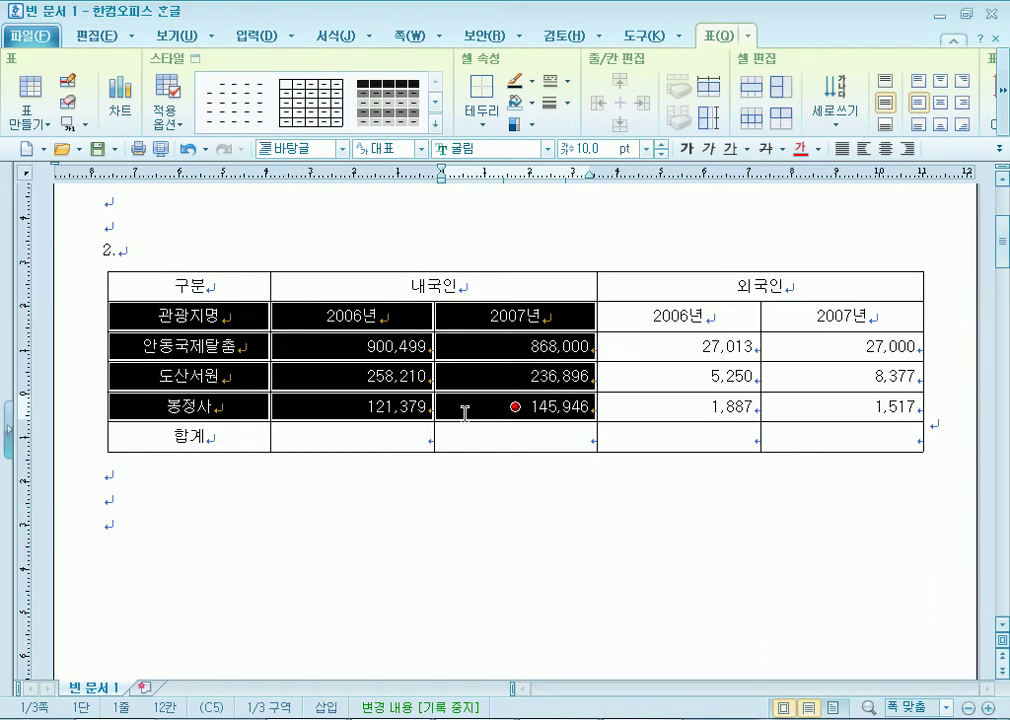
{"action": "key", "text": "c"}
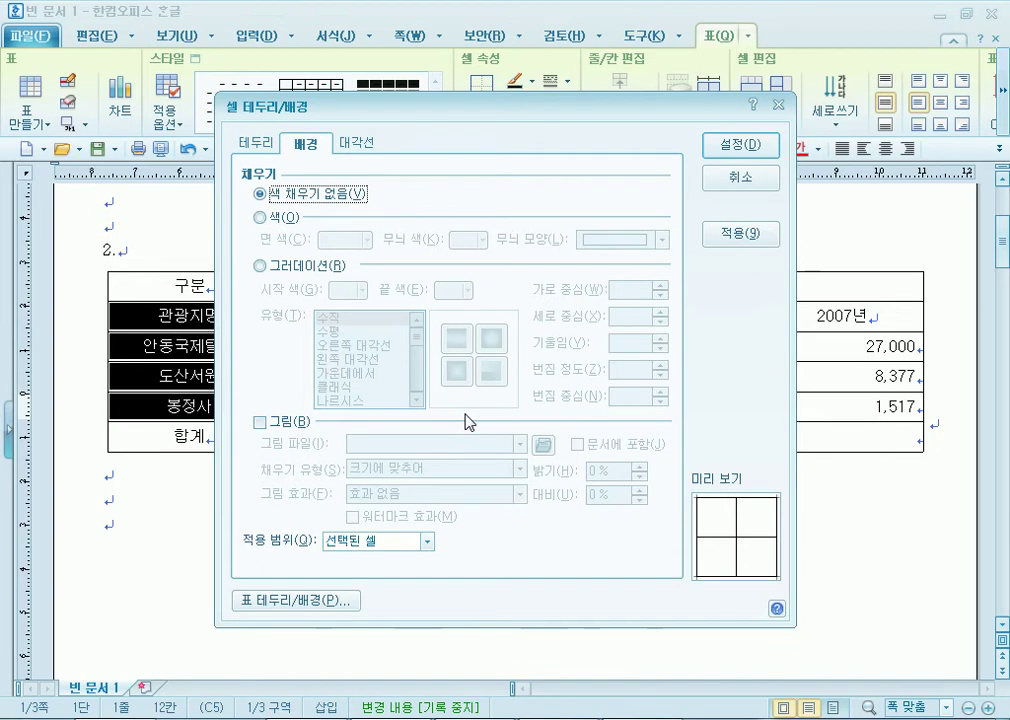
{"action": "left_click_drag", "start_coordinate": [316, 113], "coordinate": [464, 114]}
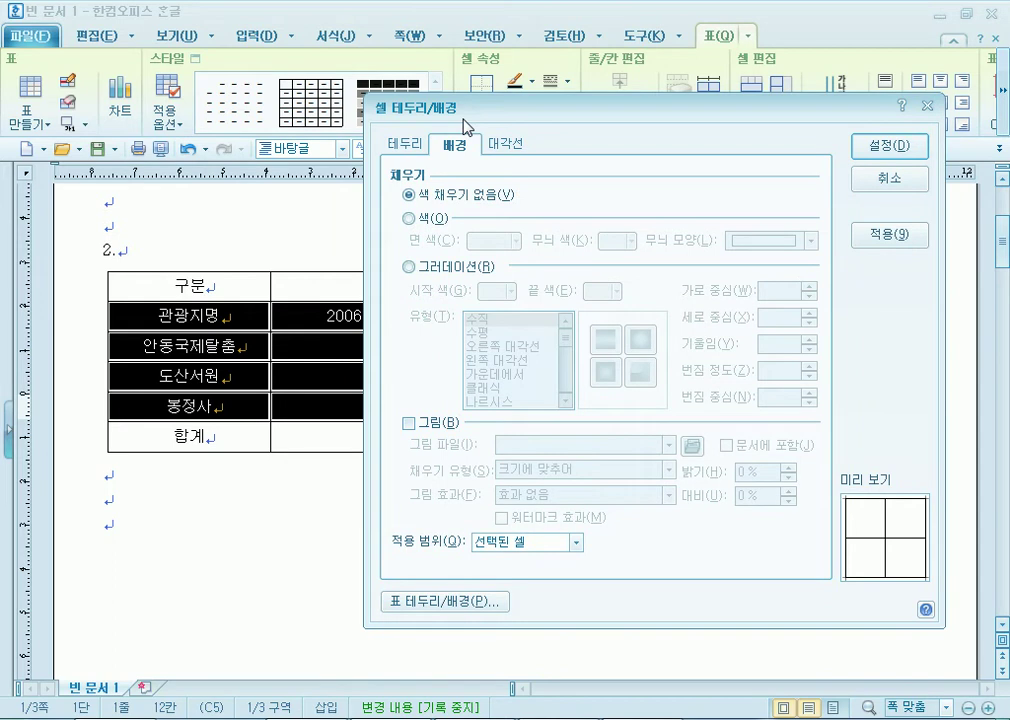
{"action": "left_click", "coordinate": [889, 178]}
{"action": "right_click", "coordinate": [194, 321]}
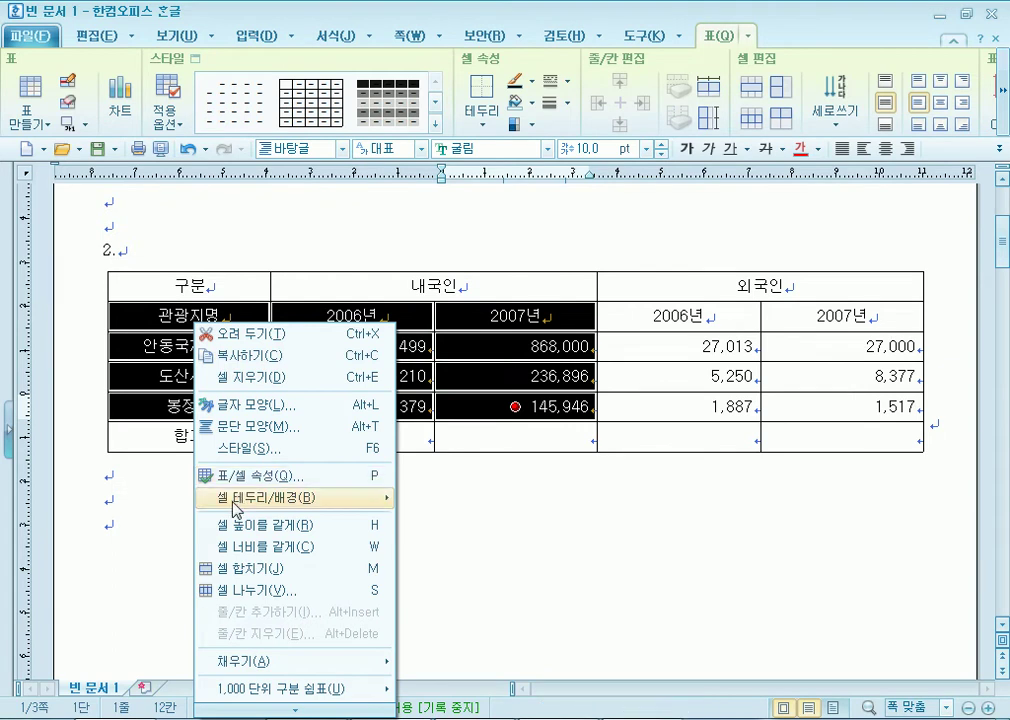
{"action": "mouse_move", "coordinate": [237, 506]}
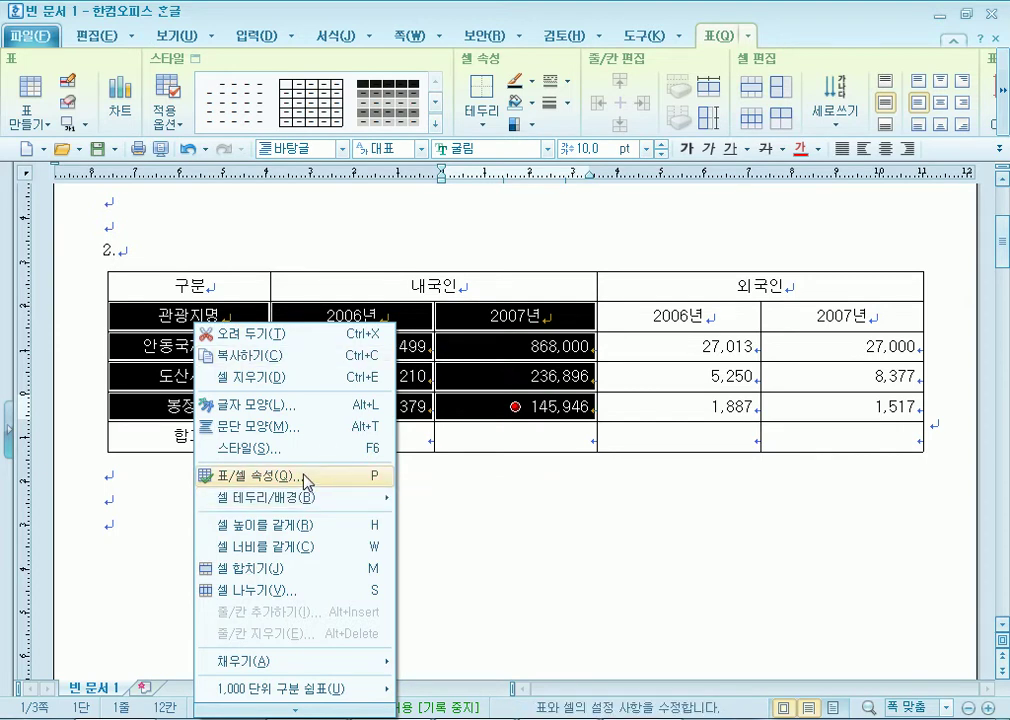
{"action": "mouse_move", "coordinate": [302, 506]}
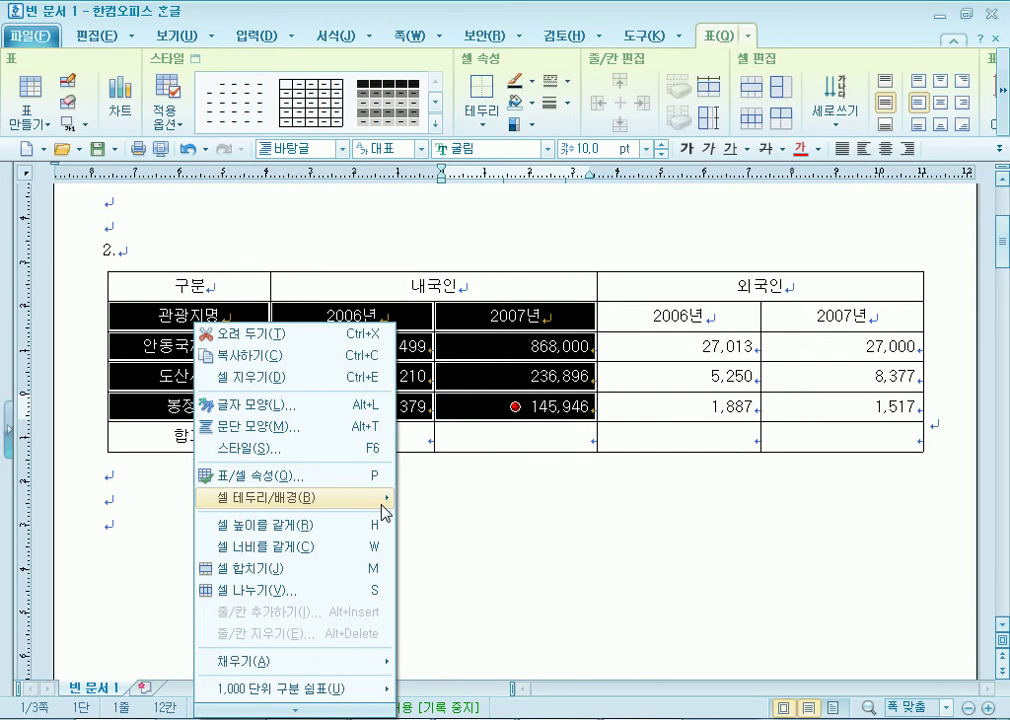
{"action": "mouse_move", "coordinate": [383, 510]}
{"action": "left_click", "coordinate": [446, 507]}
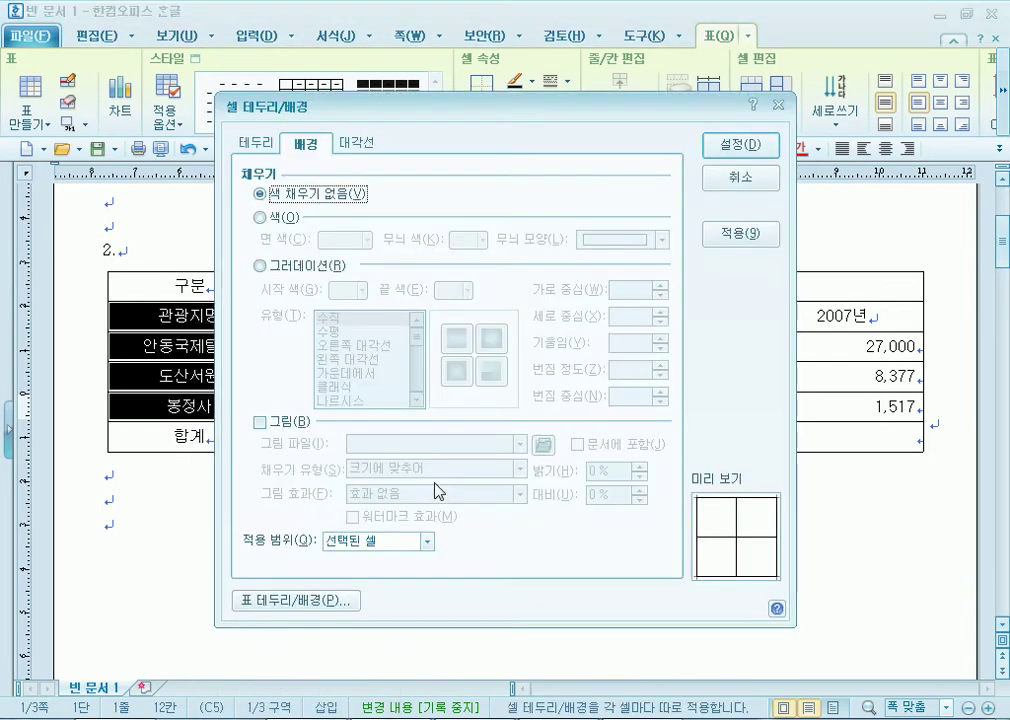
{"action": "left_click", "coordinate": [731, 189]}
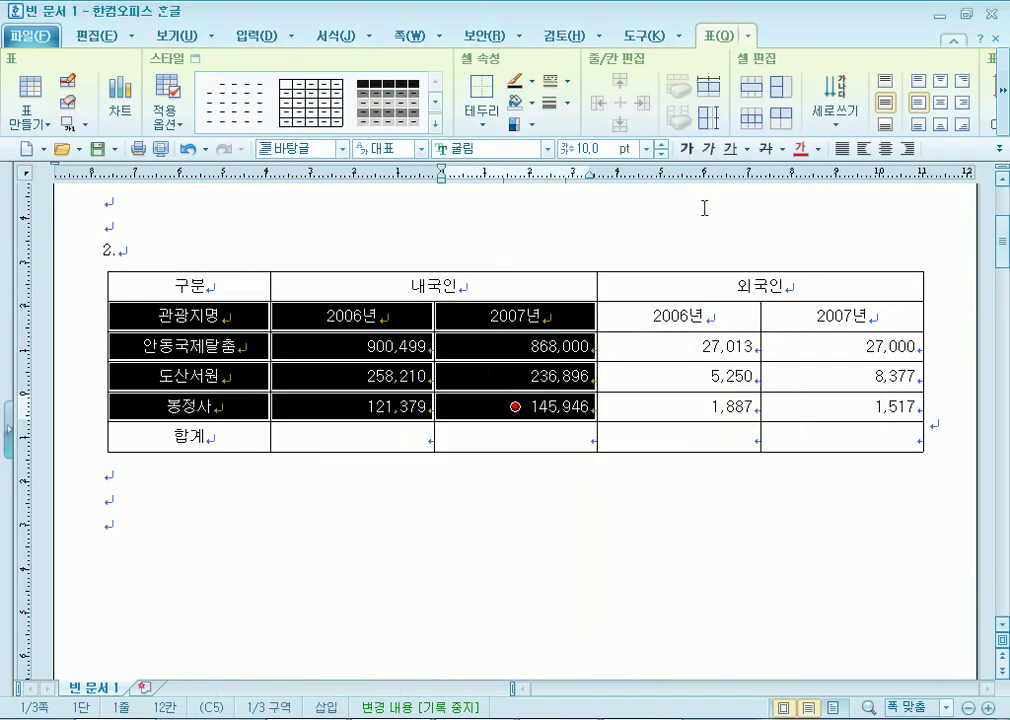
{"action": "key", "text": "l"}
{"action": "key", "text": "Escape"}
{"action": "key", "text": "Escape"}
{"action": "type", "text": "ㅊ"}
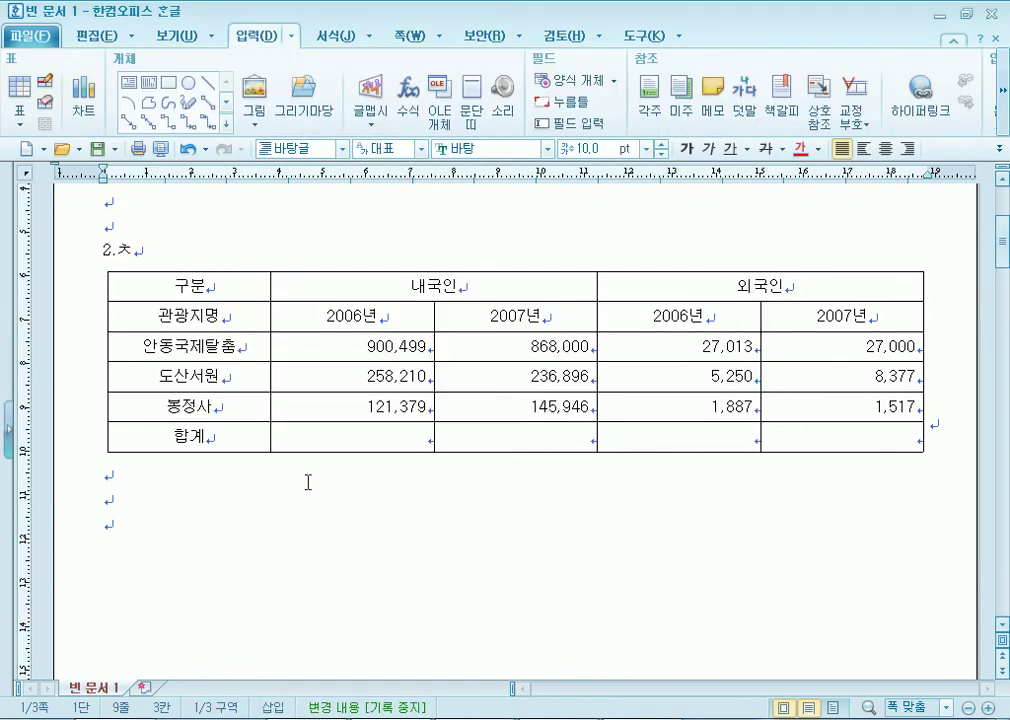
{"action": "key", "text": "BackSpace"}
{"action": "type", "text": "c"}
{"action": "key", "text": "BackSpace"}
{"action": "mouse_move", "coordinate": [165, 320]}
{"action": "left_mouse_down"}
{"action": "mouse_move", "coordinate": [473, 401]}
{"action": "mouse_move", "coordinate": [483, 420]}
{"action": "left_mouse_up"}
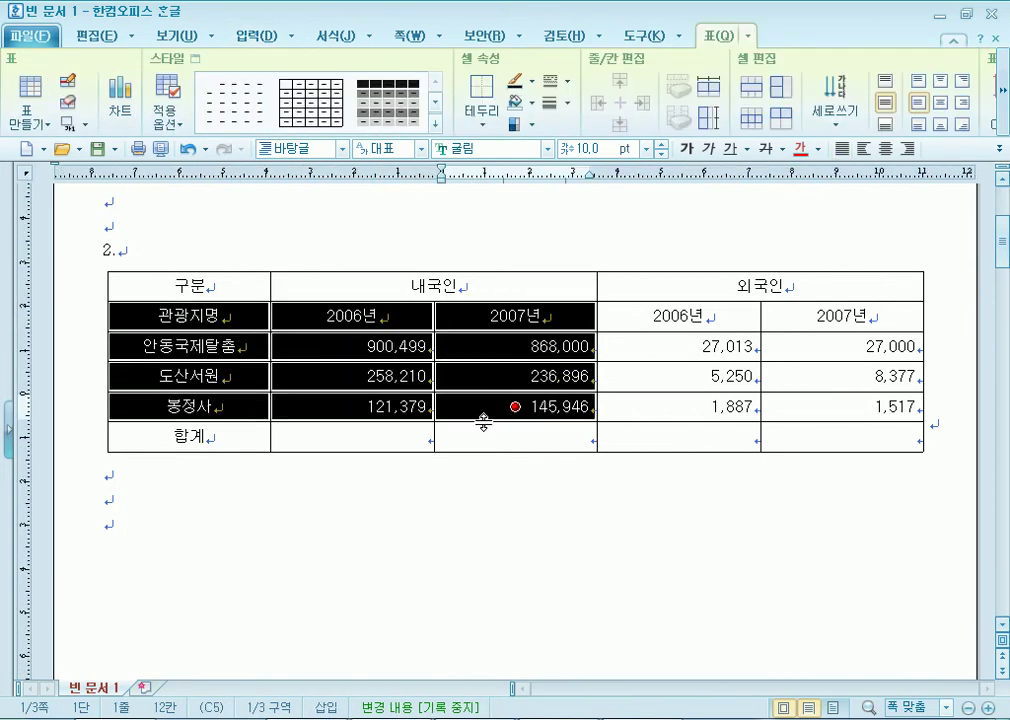
{"action": "key", "text": "l"}
{"action": "key", "text": "Escape"}
{"action": "key", "text": "m"}
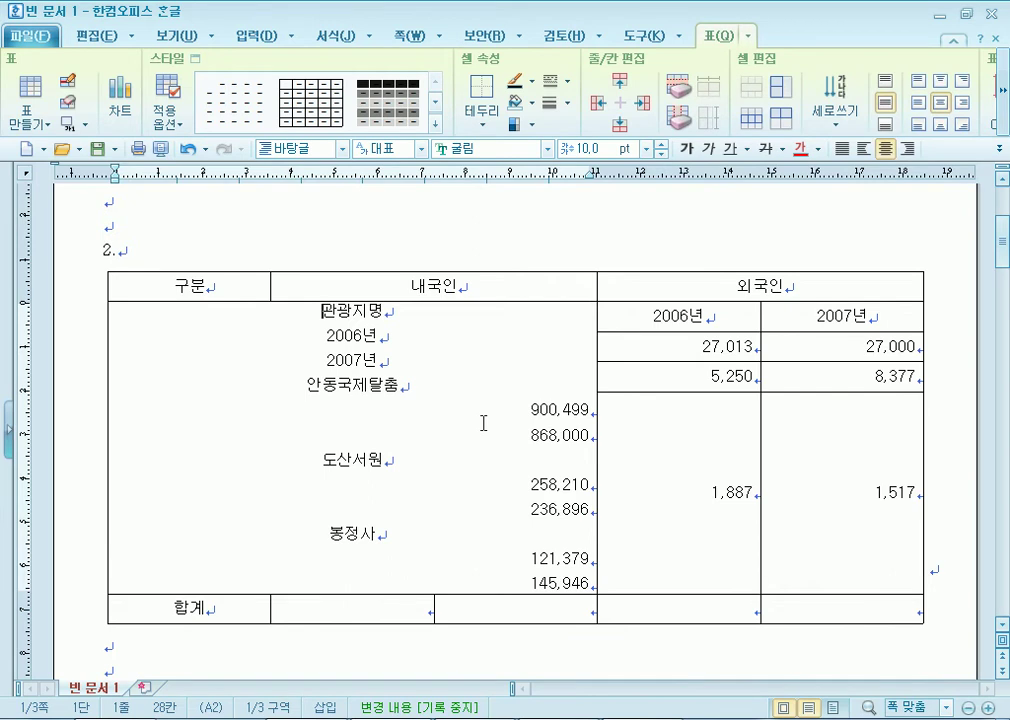
{"action": "key", "text": "ctrl+z"}
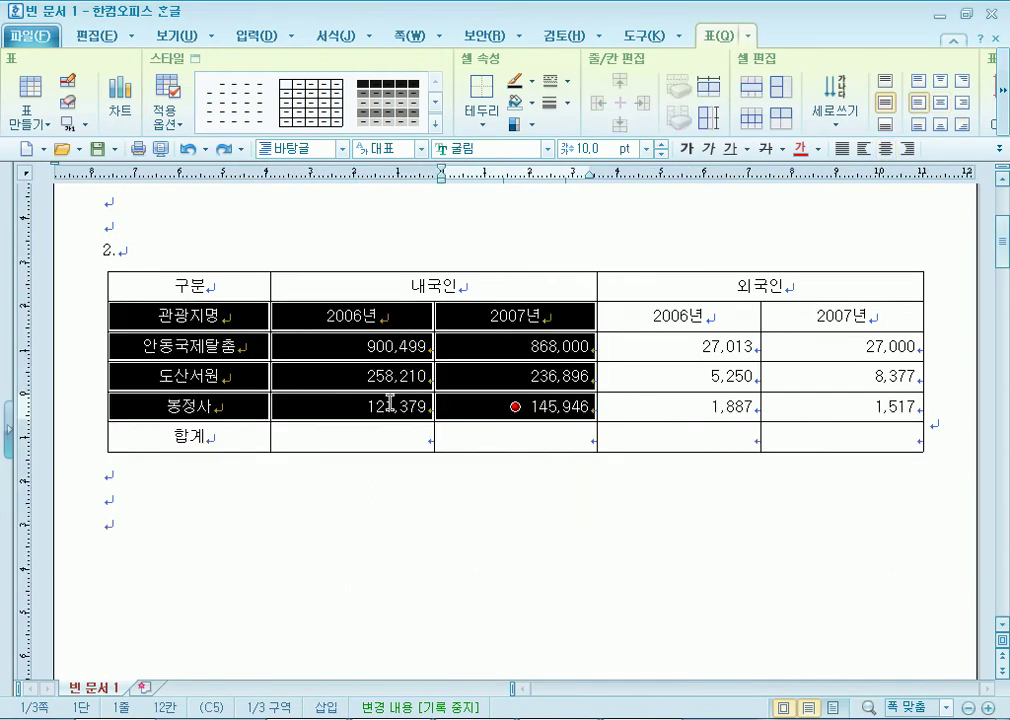
{"action": "key", "text": "l"}
{"action": "left_click_drag", "start_coordinate": [325, 137], "coordinate": [485, 79]}
Set the cell fill to a solid face colour of pure yellow FFFF00.
{"action": "left_click", "coordinate": [420, 158]}
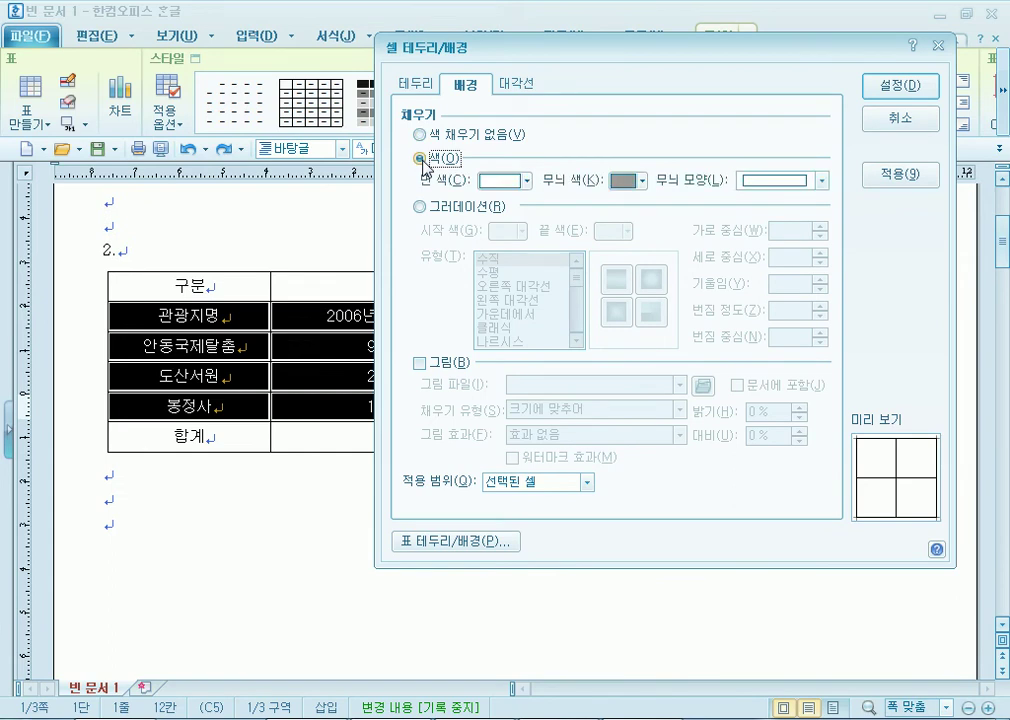
{"action": "left_click", "coordinate": [527, 181]}
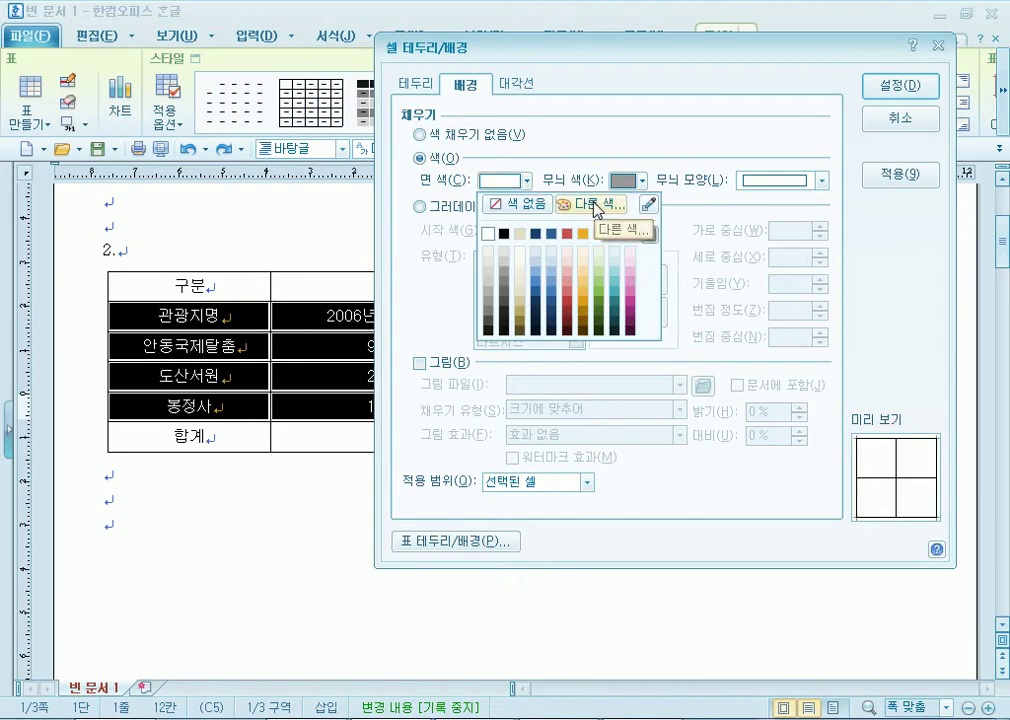
{"action": "left_click", "coordinate": [650, 236]}
{"action": "left_click", "coordinate": [650, 236]}
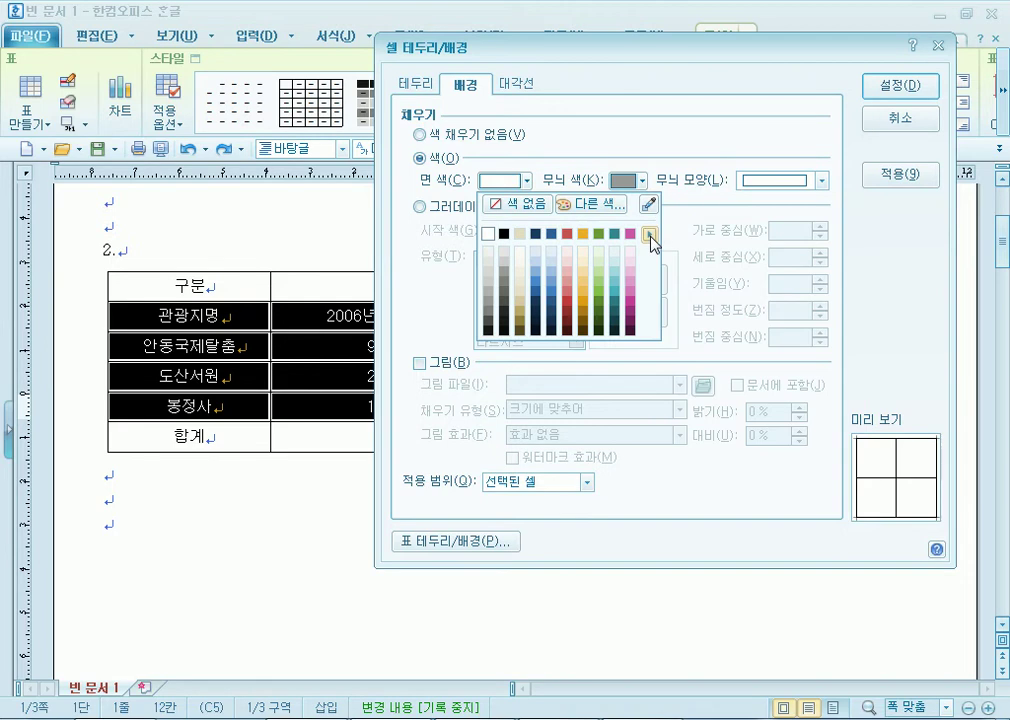
{"action": "left_click", "coordinate": [650, 236]}
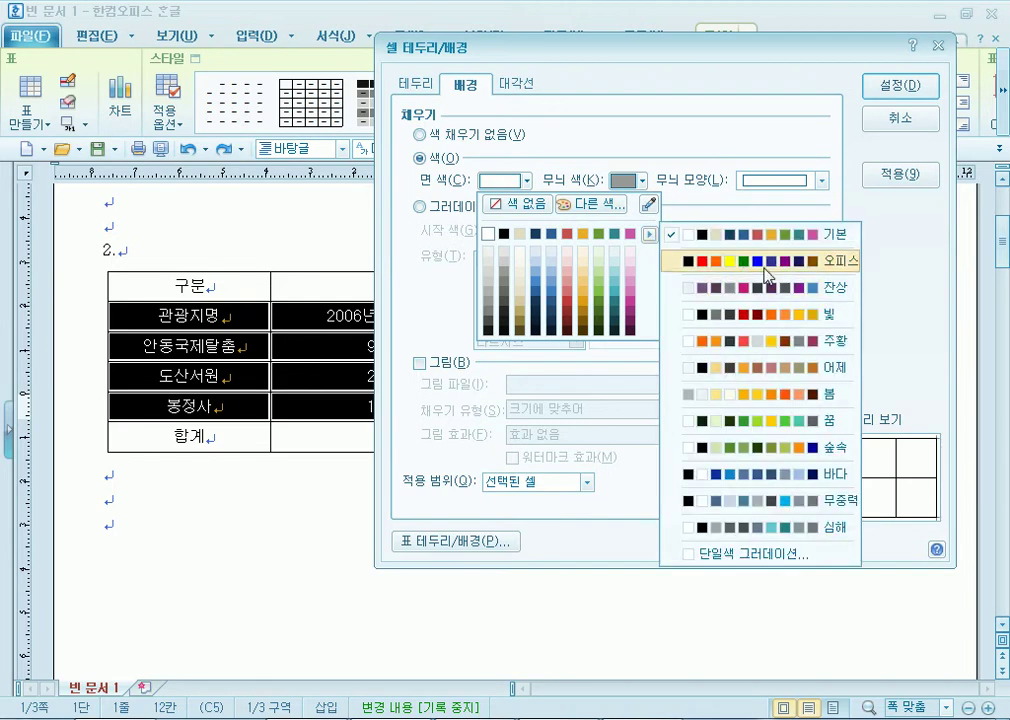
{"action": "left_click", "coordinate": [767, 262]}
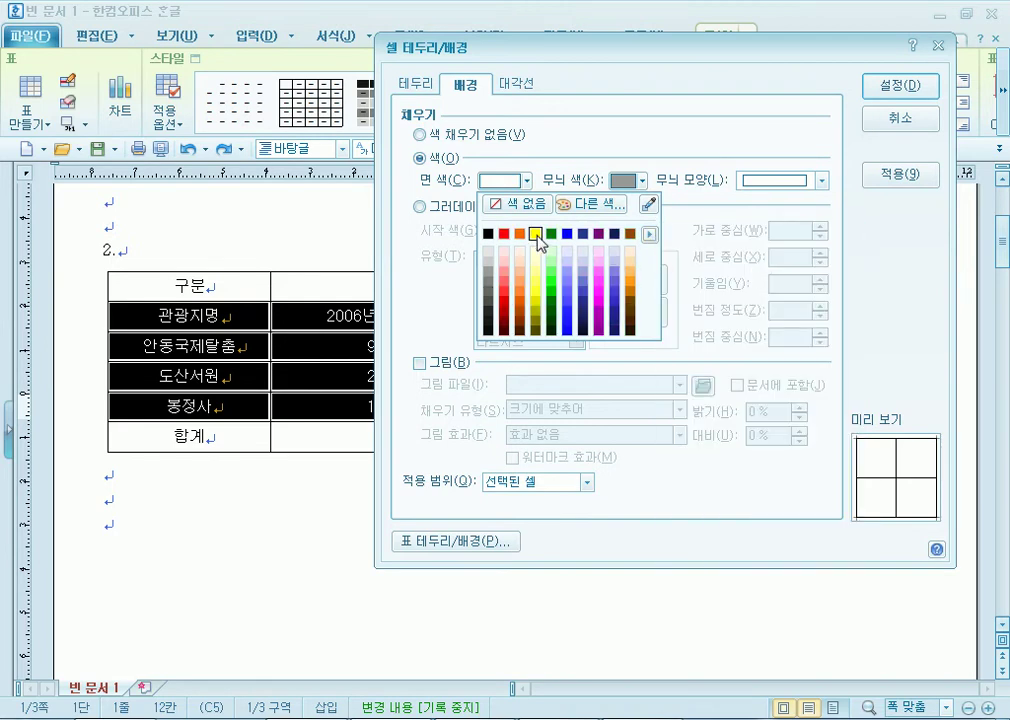
{"action": "left_click", "coordinate": [594, 203]}
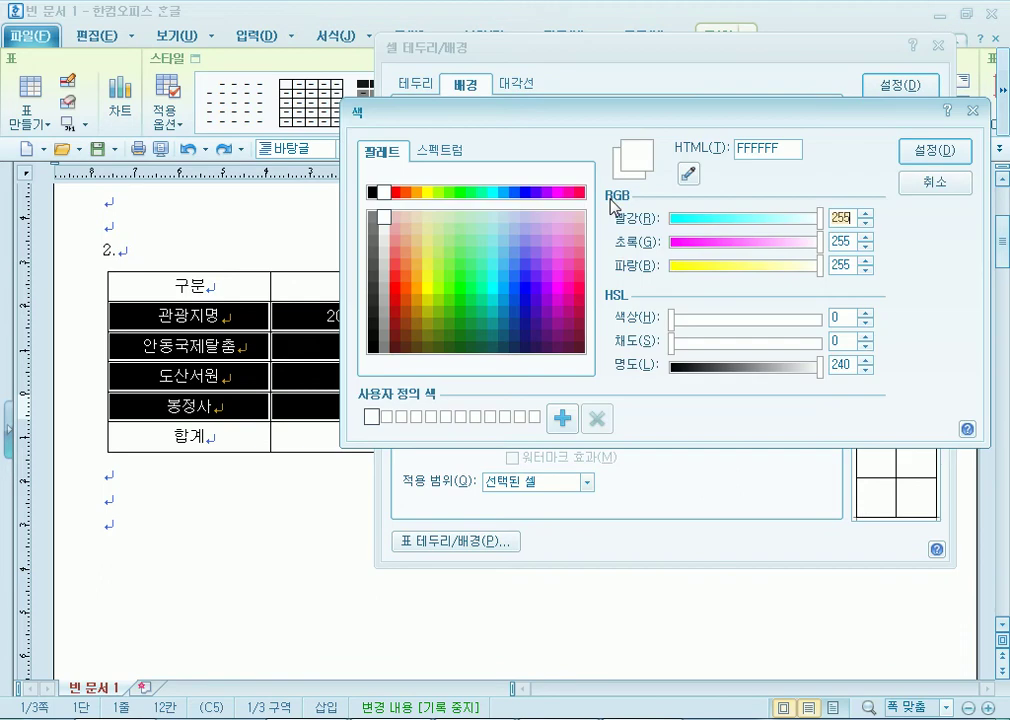
{"action": "left_click", "coordinate": [429, 192]}
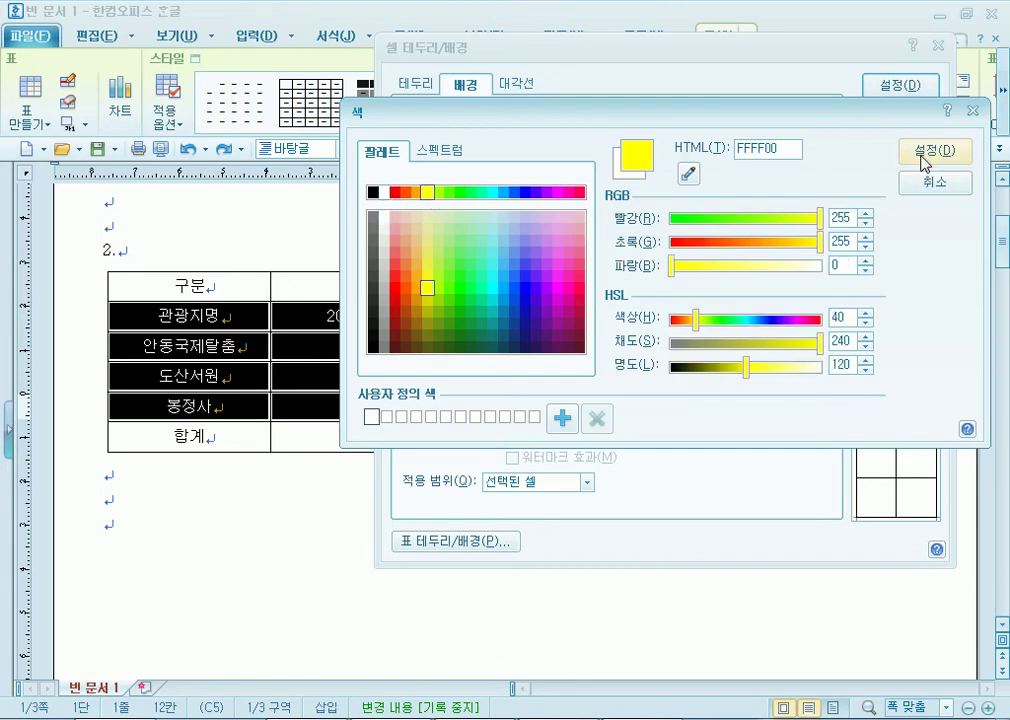
{"action": "left_click", "coordinate": [933, 151]}
Confirm yellow as the fill, apply it to the cells, and reselect the yellow block.
{"action": "left_click", "coordinate": [524, 181]}
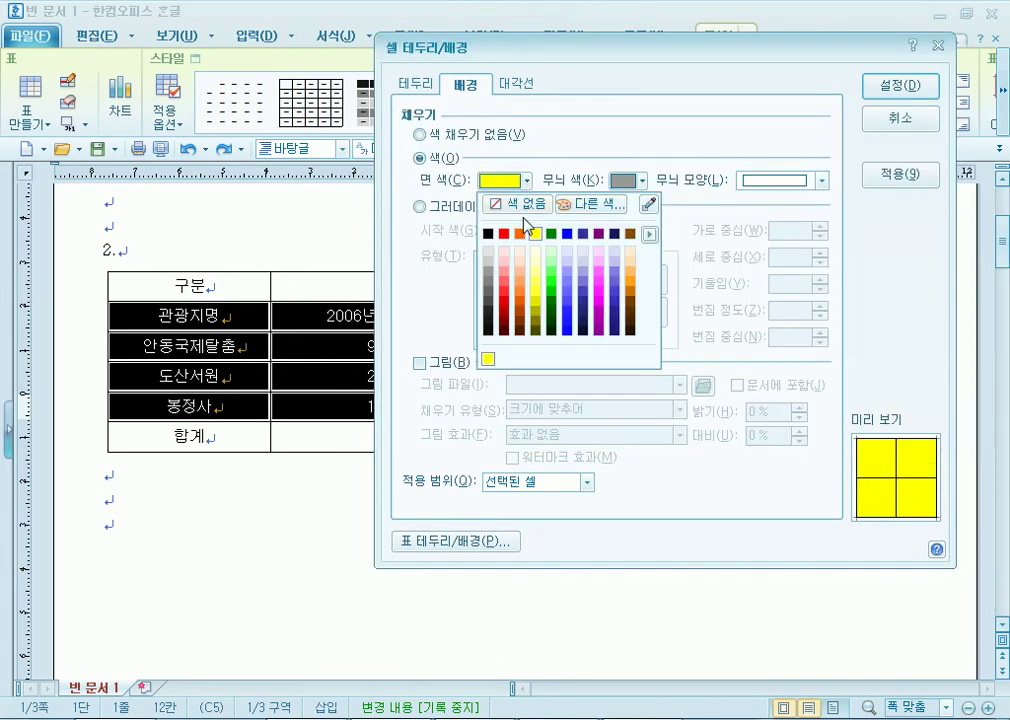
{"action": "left_click", "coordinate": [651, 236]}
{"action": "left_click", "coordinate": [690, 243]}
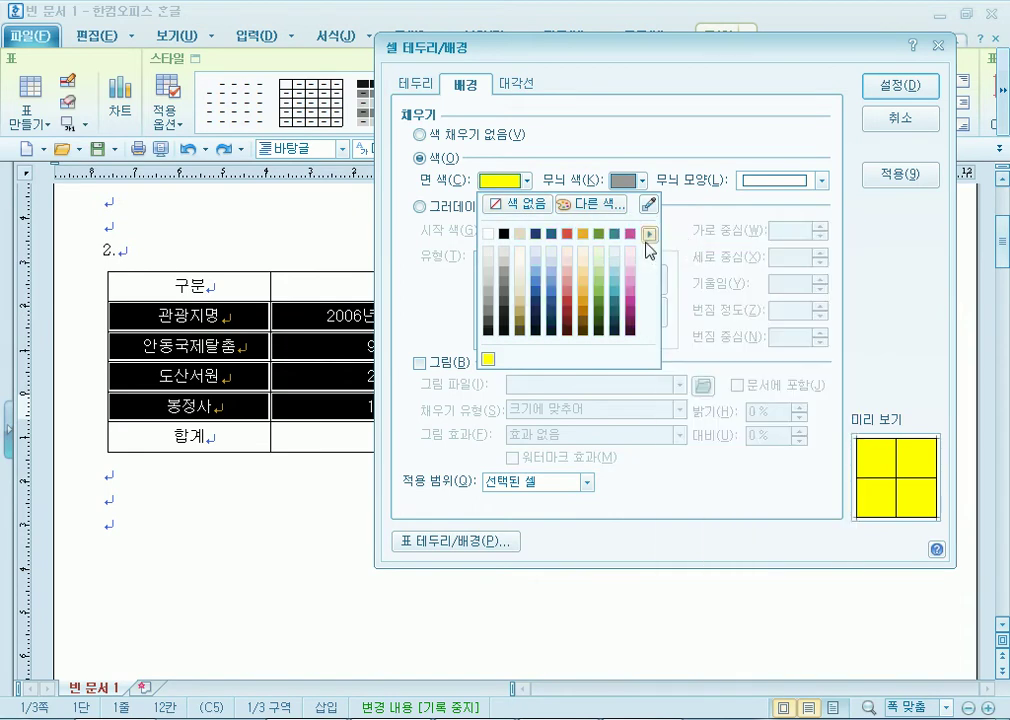
{"action": "left_click", "coordinate": [595, 204]}
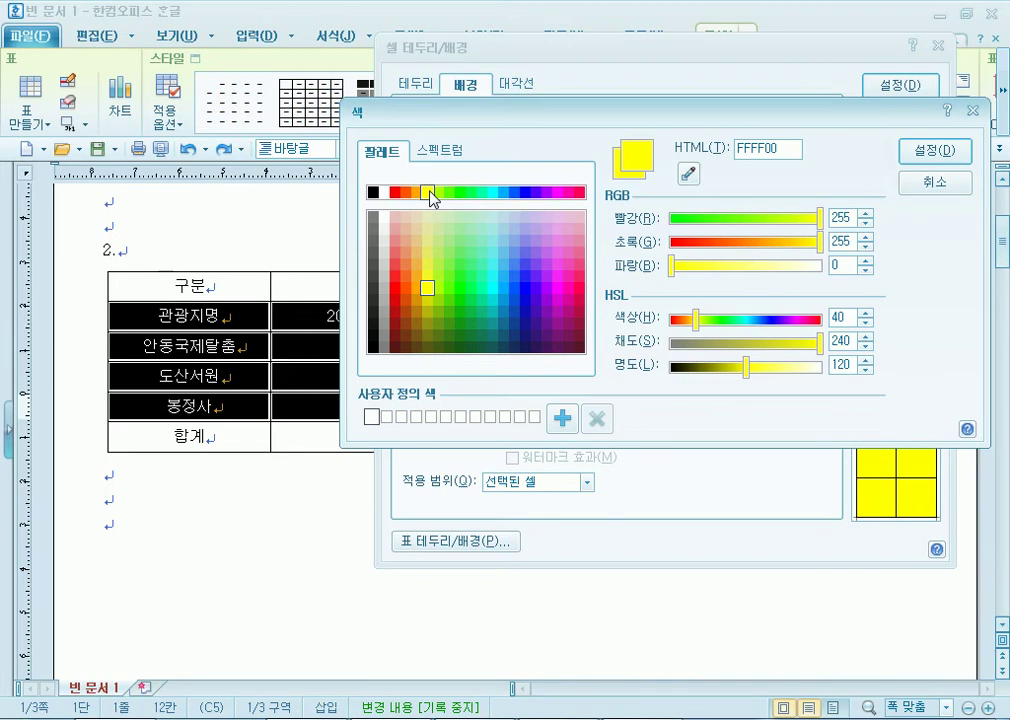
{"action": "left_click", "coordinate": [933, 150]}
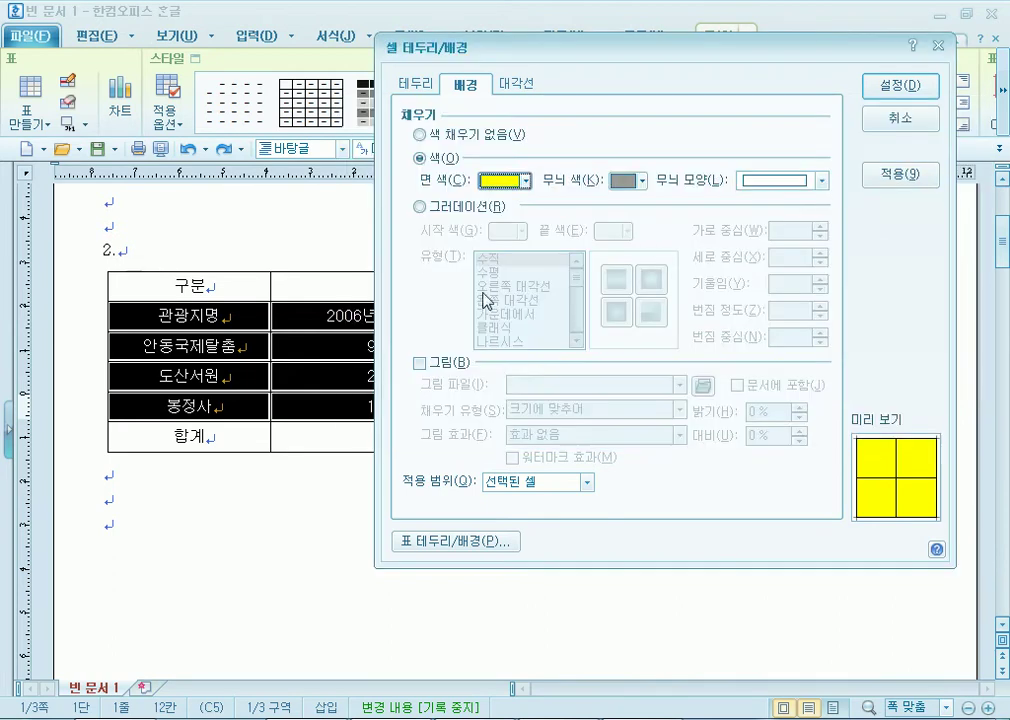
{"action": "left_click", "coordinate": [906, 100]}
{"action": "left_click", "coordinate": [417, 530]}
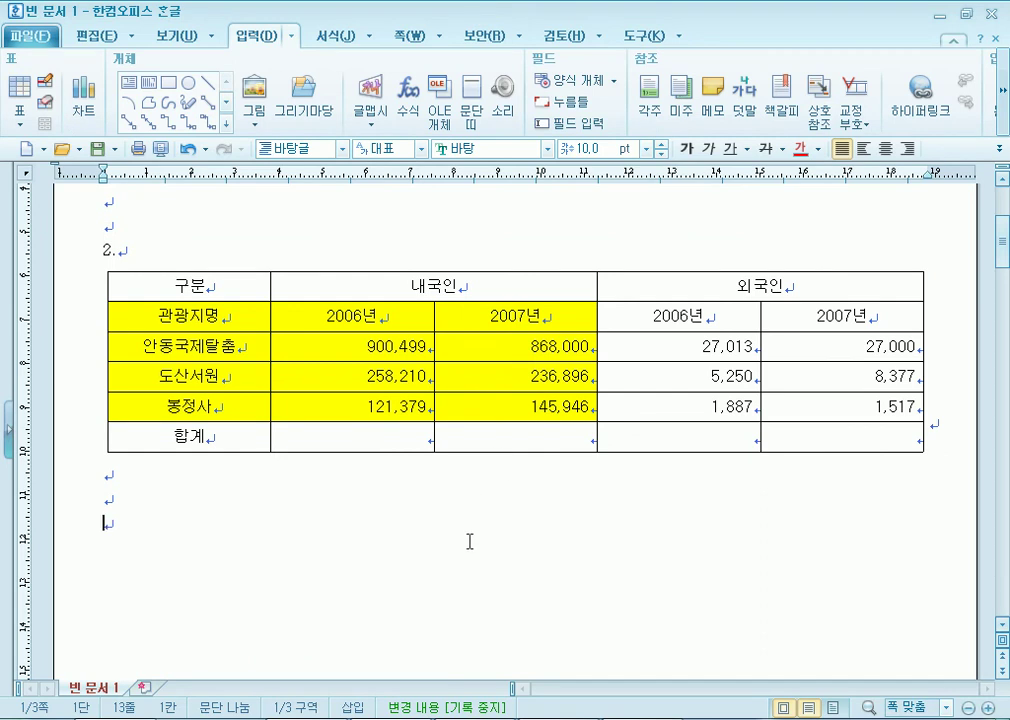
{"action": "left_click_drag", "start_coordinate": [185, 318], "coordinate": [515, 403]}
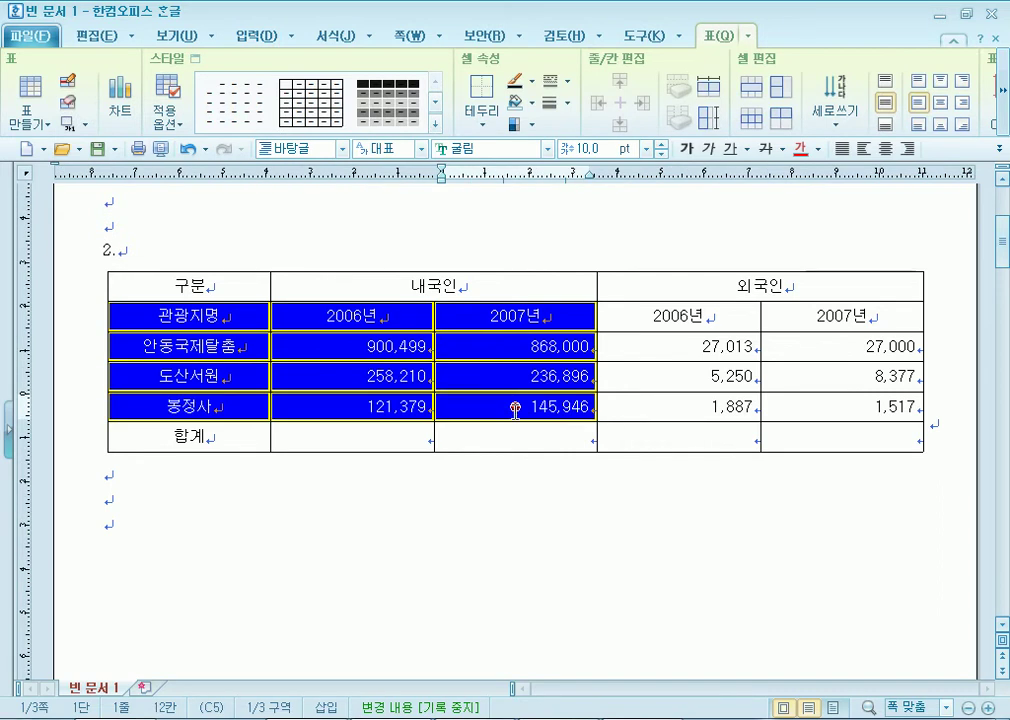
{"action": "key", "text": "alt+Tab"}
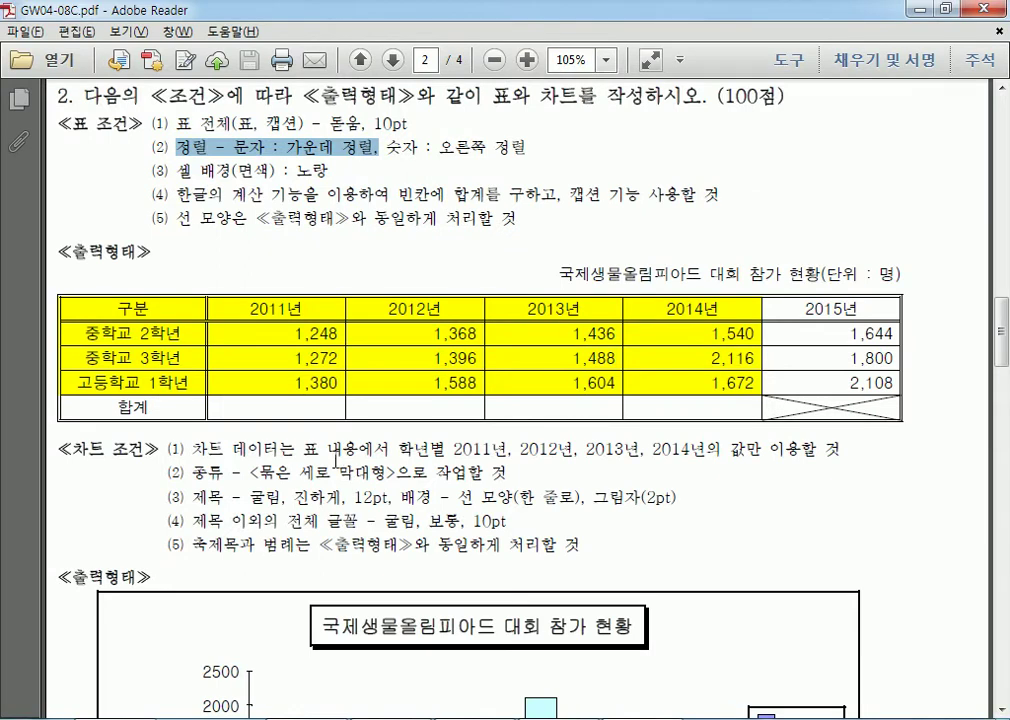
{"action": "scroll", "coordinate": [268, 362], "scroll_direction": "down", "scroll_amount": 5}
{"action": "scroll", "coordinate": [390, 310], "scroll_direction": "up", "scroll_amount": 5}
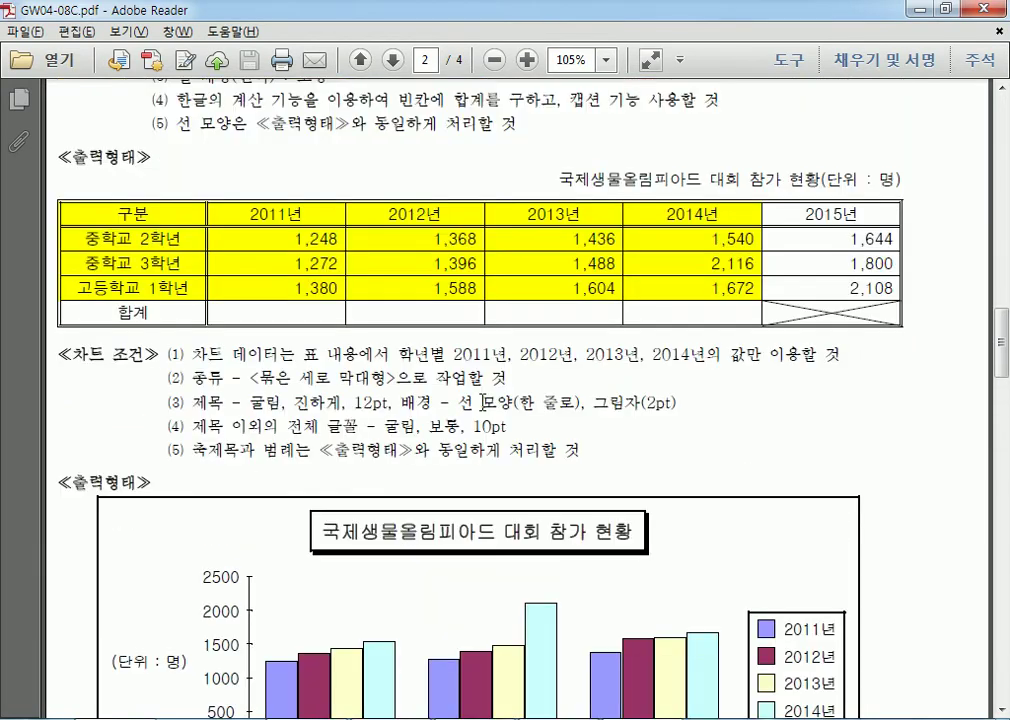
{"action": "left_click_drag", "start_coordinate": [113, 314], "coordinate": [701, 388]}
{"action": "left_click", "coordinate": [701, 388]}
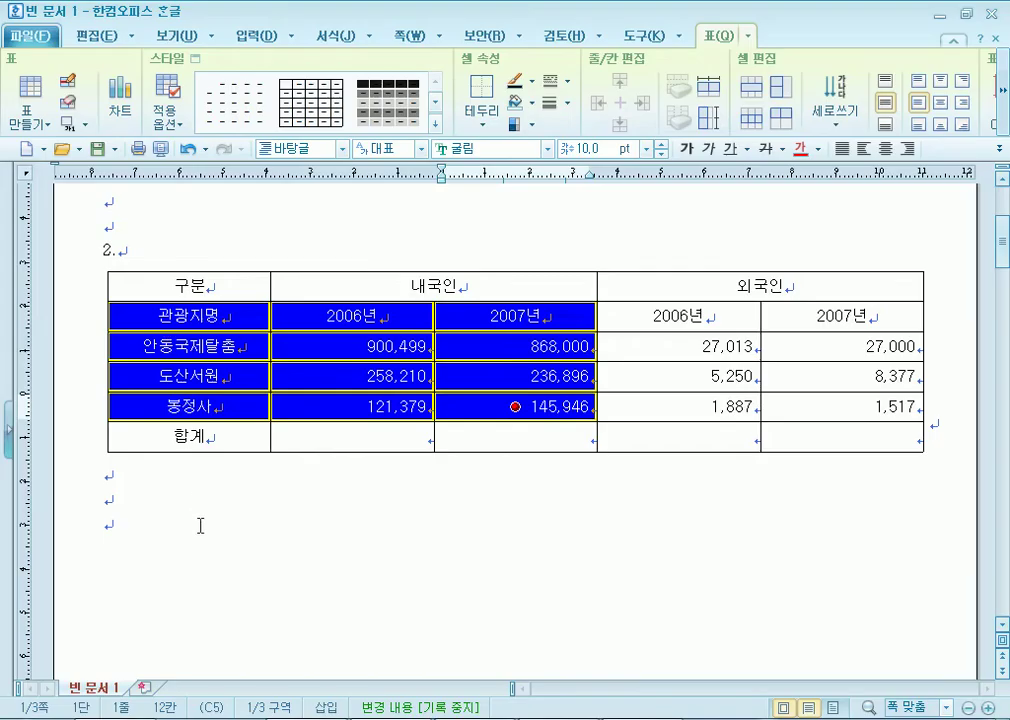
{"action": "left_click", "coordinate": [200, 525]}
{"action": "left_click_drag", "start_coordinate": [175, 316], "coordinate": [523, 408]}
{"action": "left_click", "coordinate": [327, 581]}
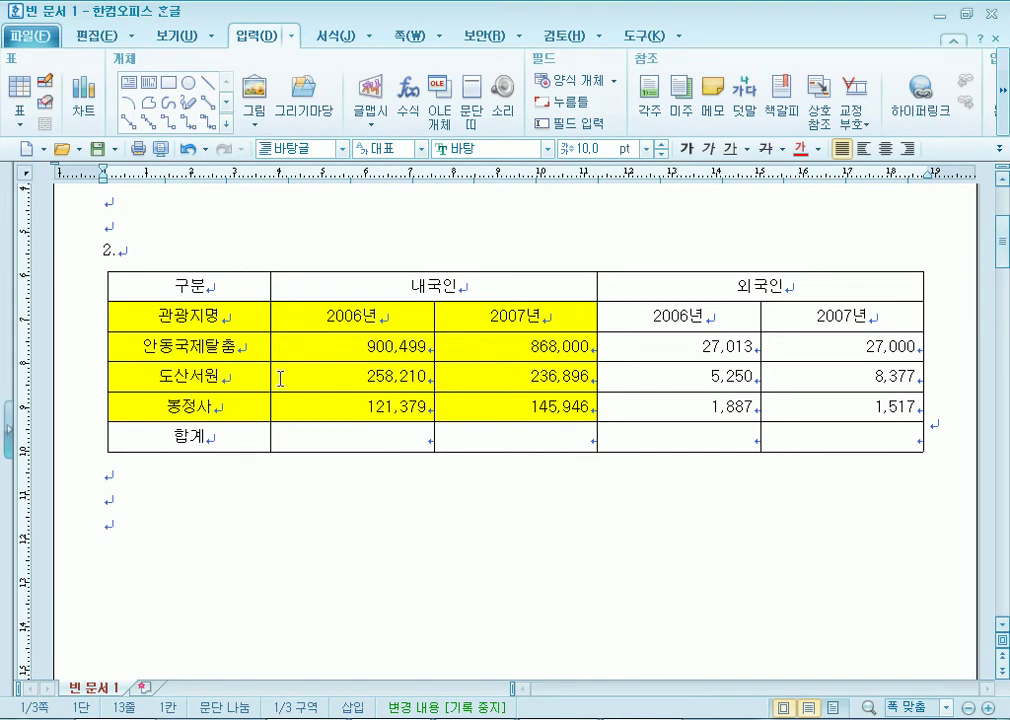
Select the visitor figures from 900,499 down through the empty 합계 row.
{"action": "left_click_drag", "start_coordinate": [313, 438], "coordinate": [825, 437]}
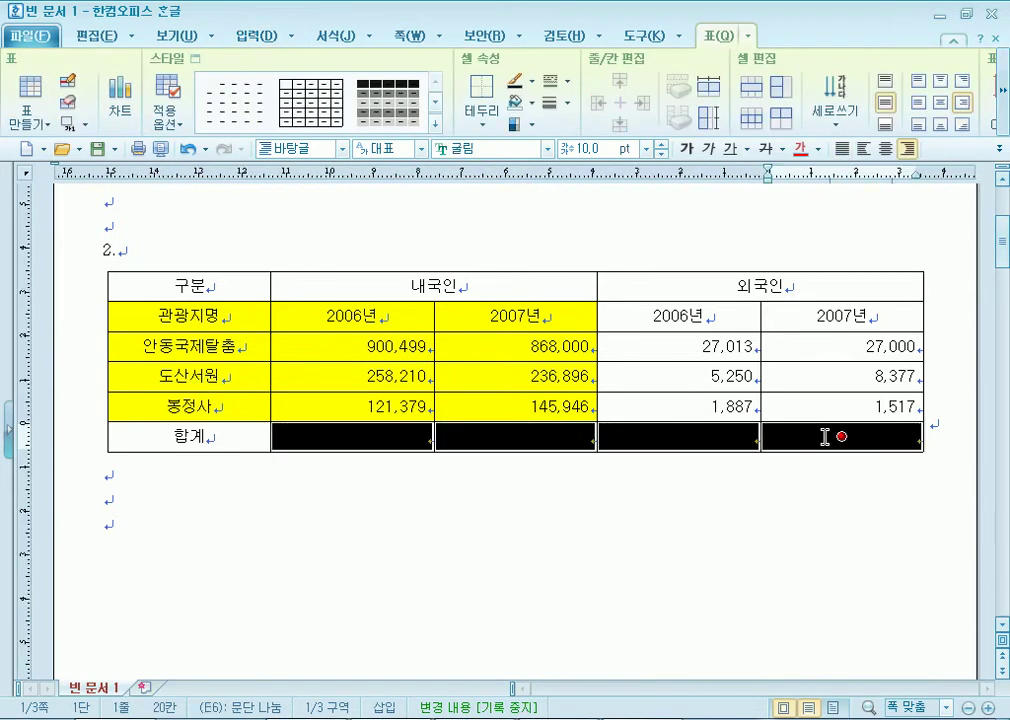
{"action": "left_click", "coordinate": [651, 552]}
{"action": "left_click_drag", "start_coordinate": [337, 347], "coordinate": [804, 446]}
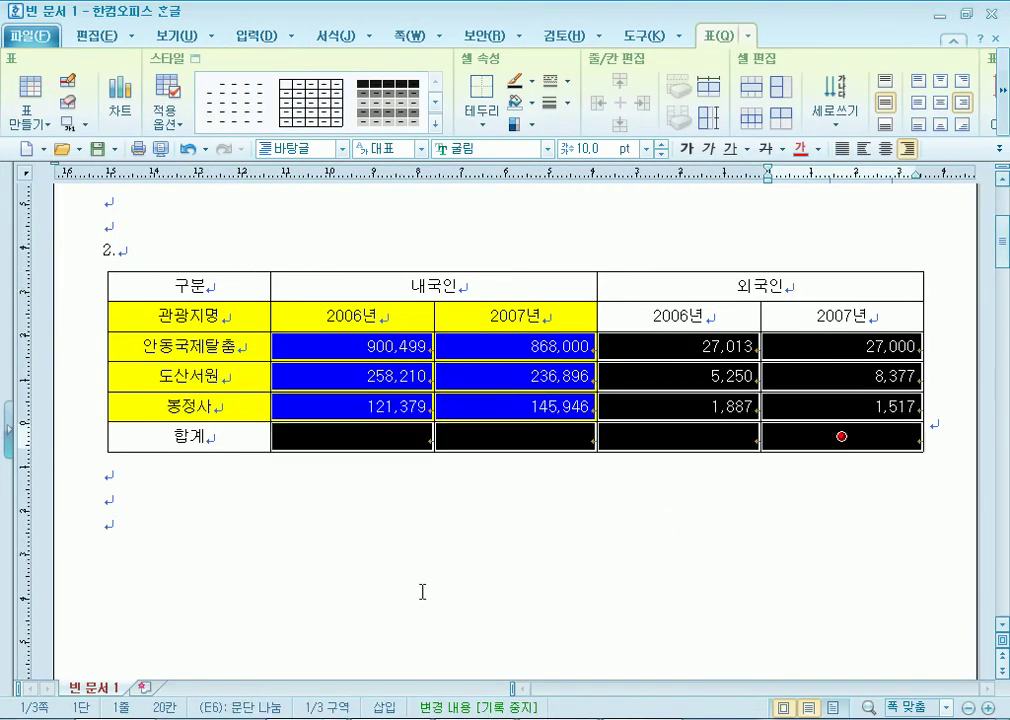
{"action": "scroll", "coordinate": [438, 593], "scroll_direction": "down", "scroll_amount": 3}
{"action": "left_click_drag", "start_coordinate": [345, 210], "coordinate": [801, 300]}
{"action": "scroll", "coordinate": [485, 478], "scroll_direction": "up", "scroll_amount": 2}
{"action": "left_click", "coordinate": [406, 440]}
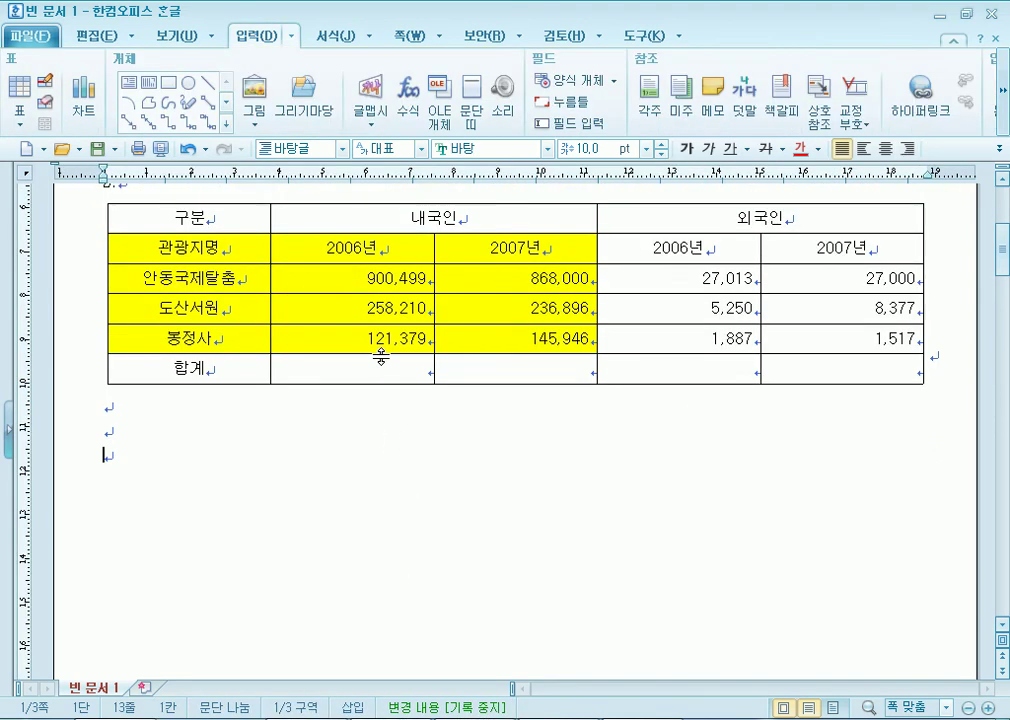
{"action": "left_click_drag", "start_coordinate": [322, 244], "coordinate": [412, 236]}
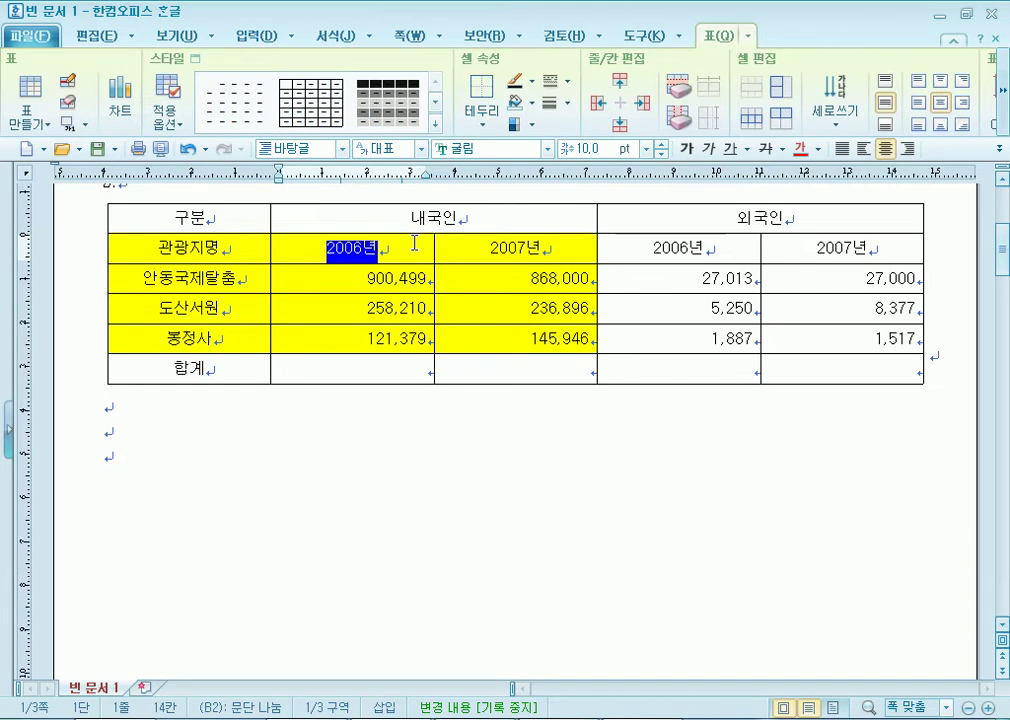
{"action": "left_click", "coordinate": [343, 284]}
{"action": "left_click_drag", "start_coordinate": [358, 282], "coordinate": [801, 370]}
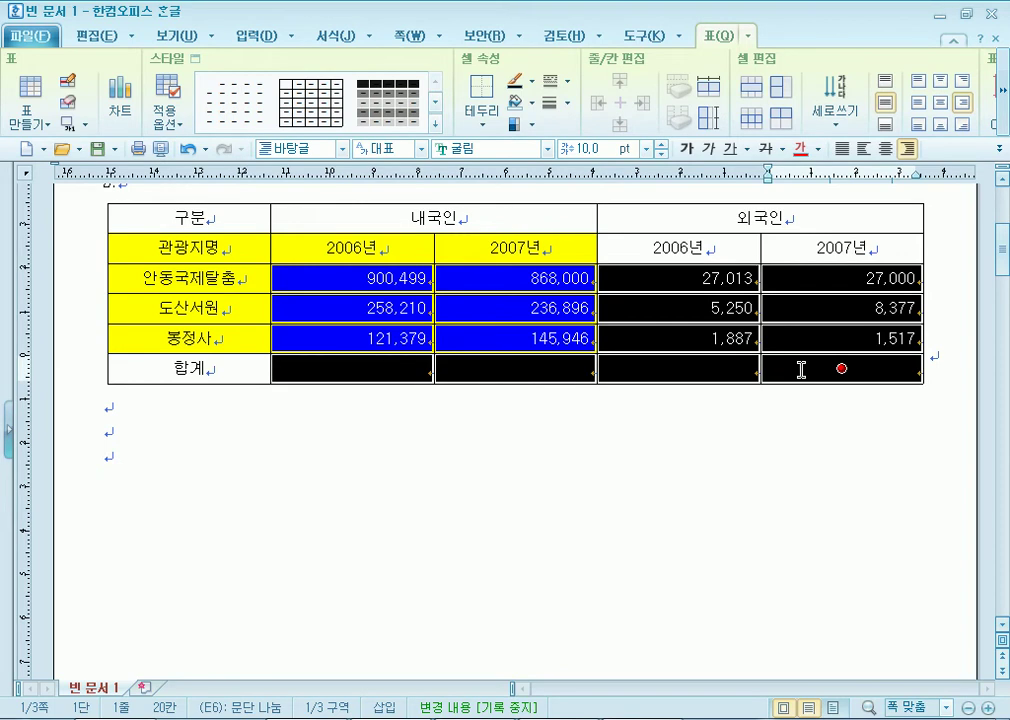
Browse the table calculation options and cell context menu, then close them without changes.
{"action": "left_click", "coordinate": [1005, 118]}
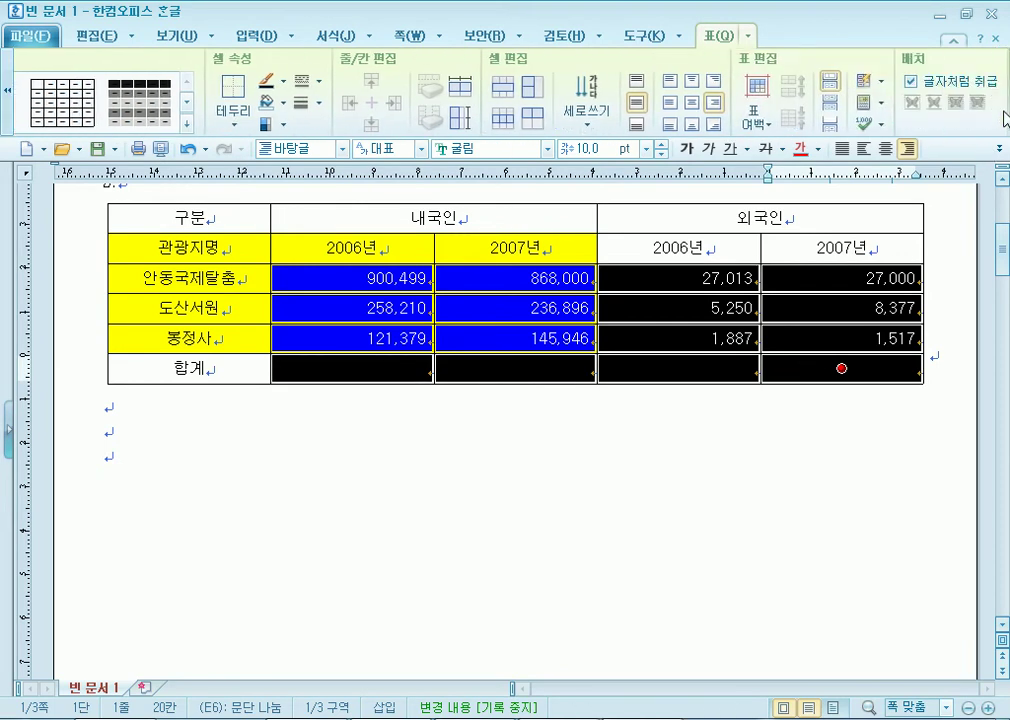
{"action": "left_click", "coordinate": [881, 108]}
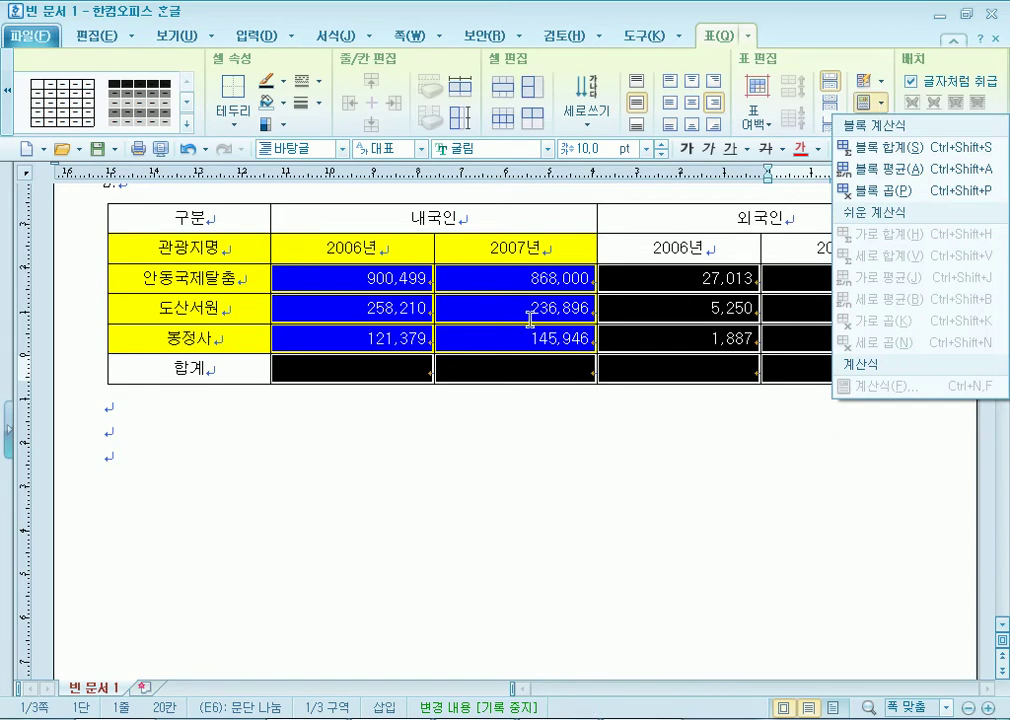
{"action": "right_click", "coordinate": [372, 377]}
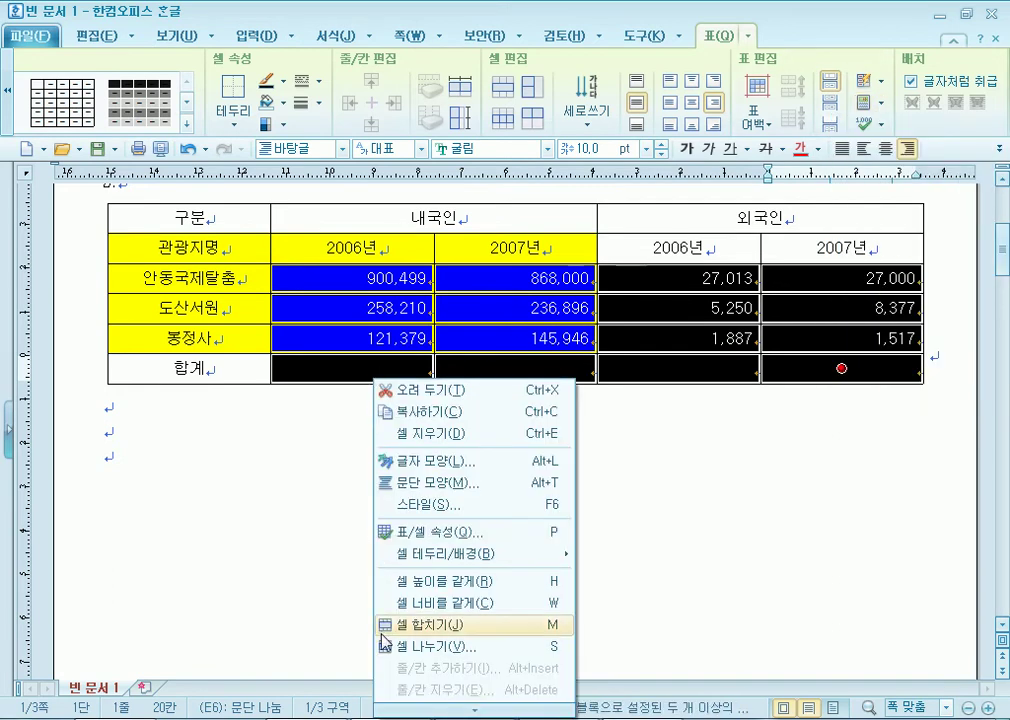
{"action": "mouse_move", "coordinate": [468, 713]}
{"action": "mouse_move", "coordinate": [465, 684]}
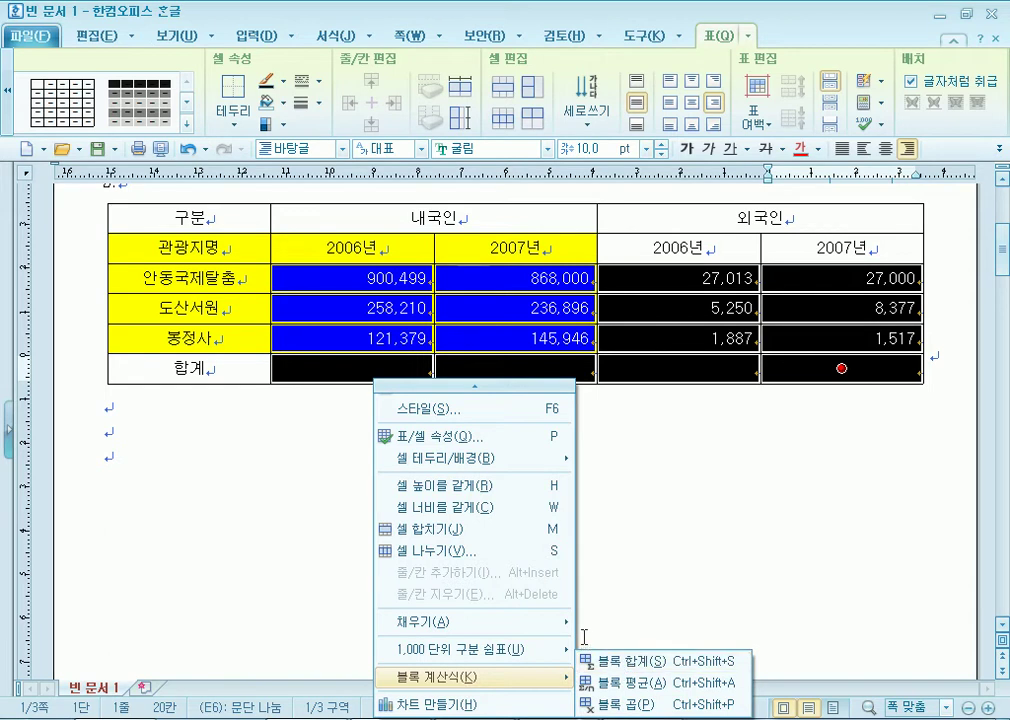
{"action": "right_click", "coordinate": [330, 367]}
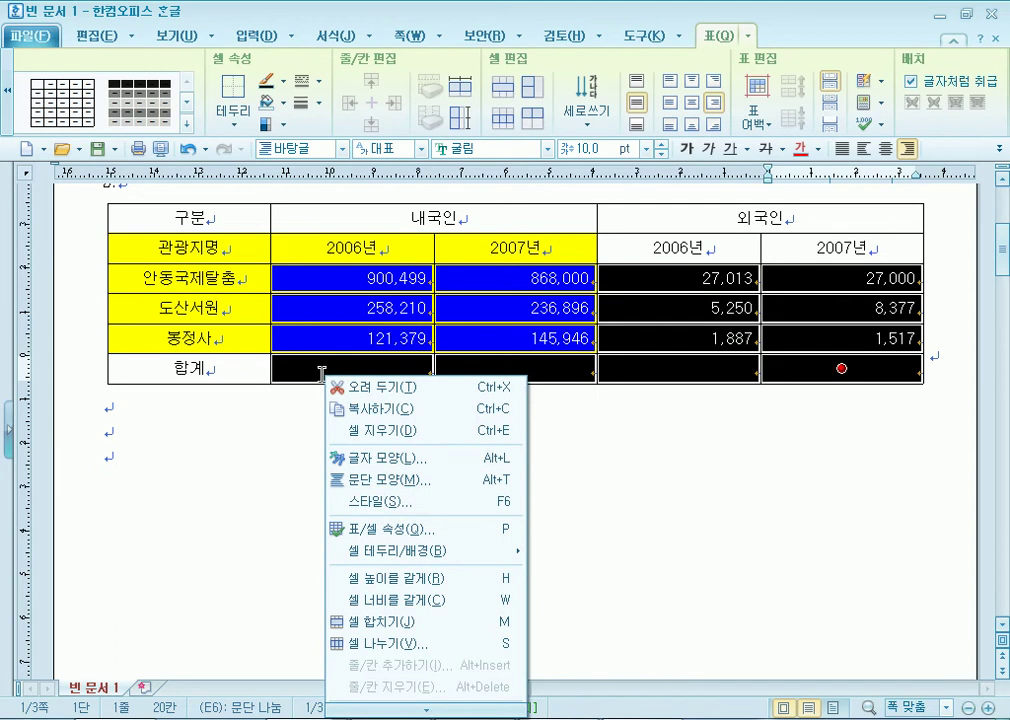
{"action": "left_click", "coordinate": [313, 451]}
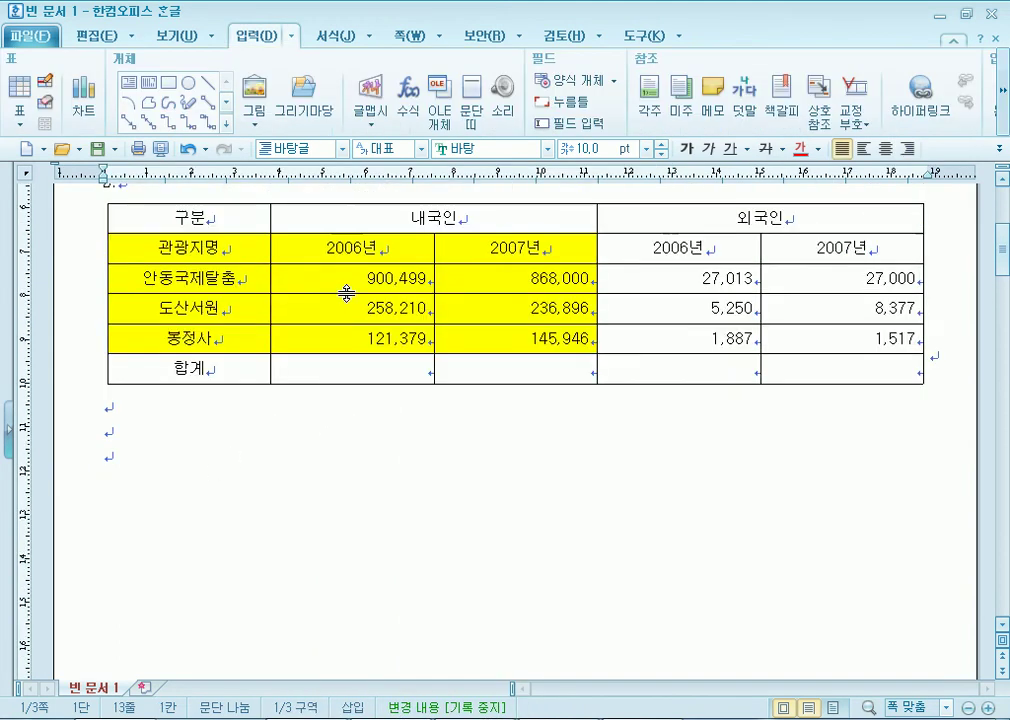
Reselect the figures with the 합계 cells and apply 블록 합계 to total each column.
{"action": "left_click_drag", "start_coordinate": [336, 275], "coordinate": [857, 386]}
{"action": "scroll", "coordinate": [273, 384], "scroll_direction": "down", "scroll_amount": 3}
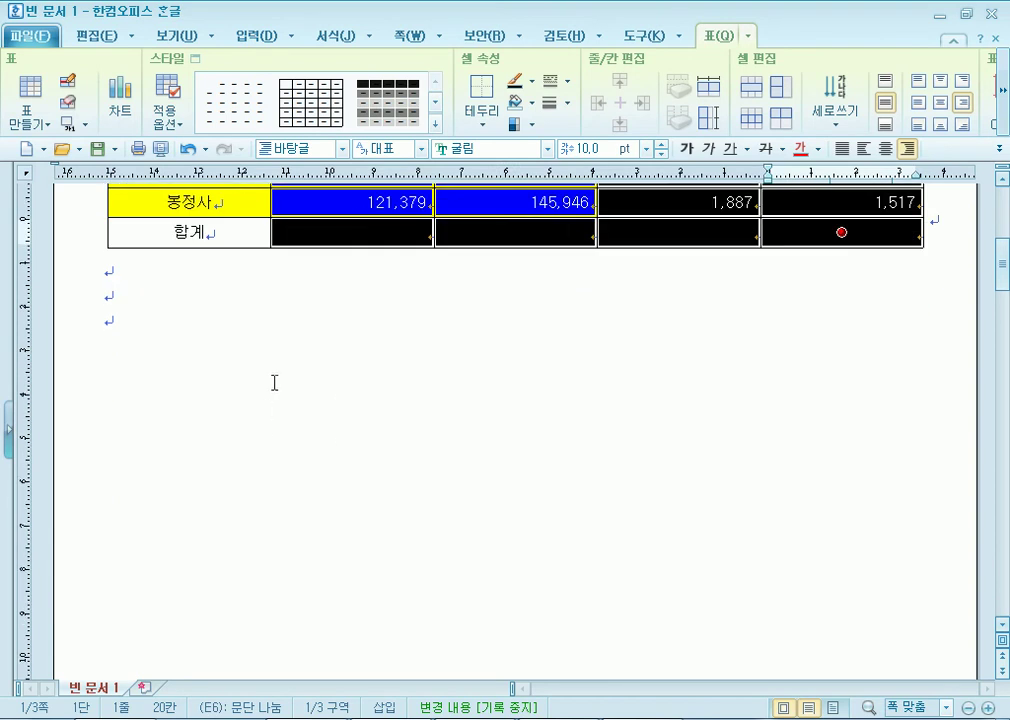
{"action": "right_click", "coordinate": [346, 230]}
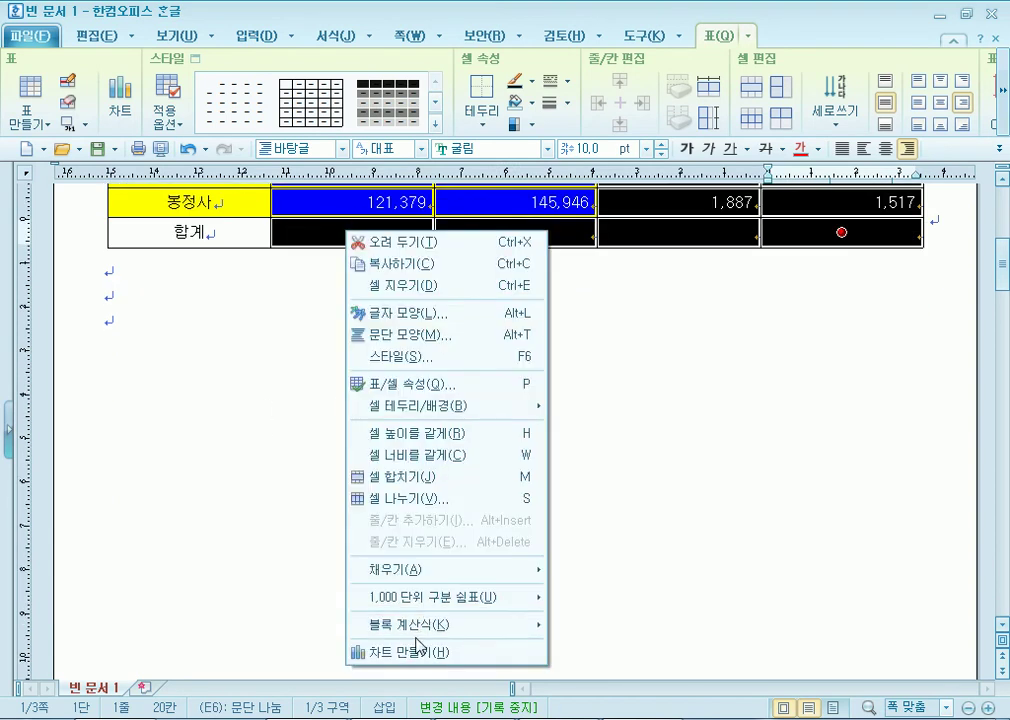
{"action": "mouse_move", "coordinate": [419, 636]}
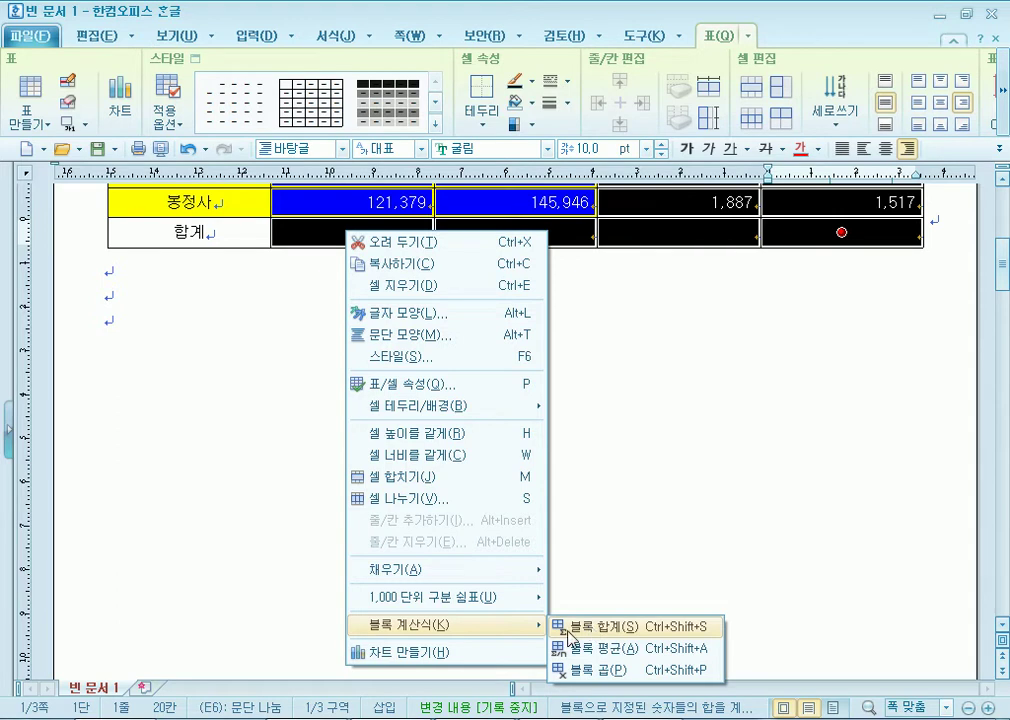
{"action": "left_click", "coordinate": [568, 634]}
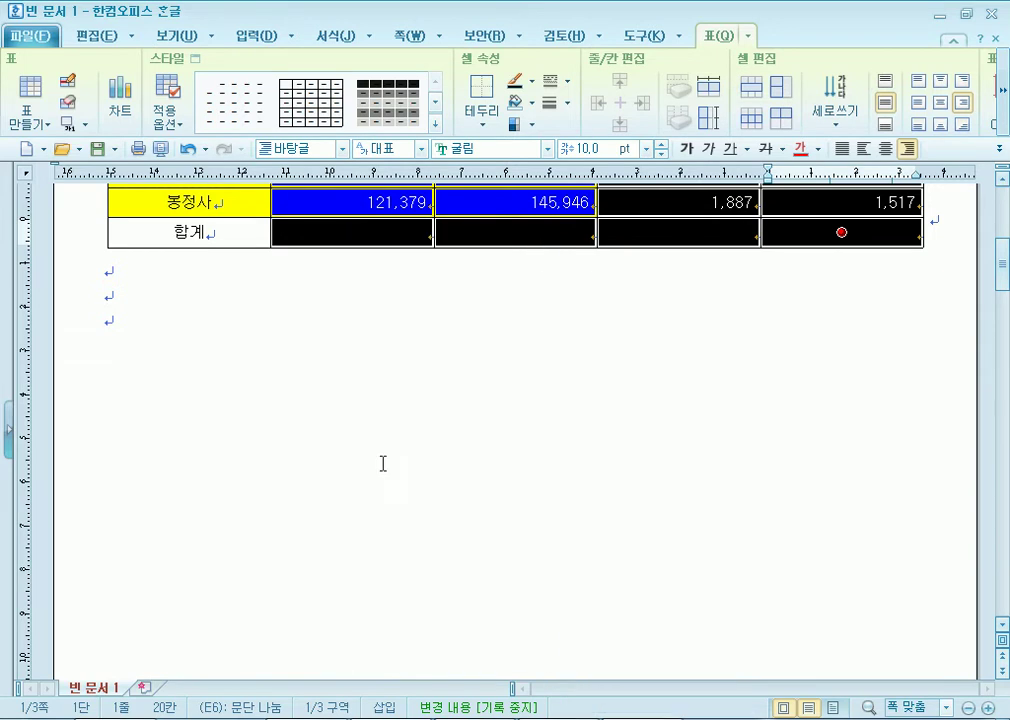
{"action": "left_click", "coordinate": [311, 334]}
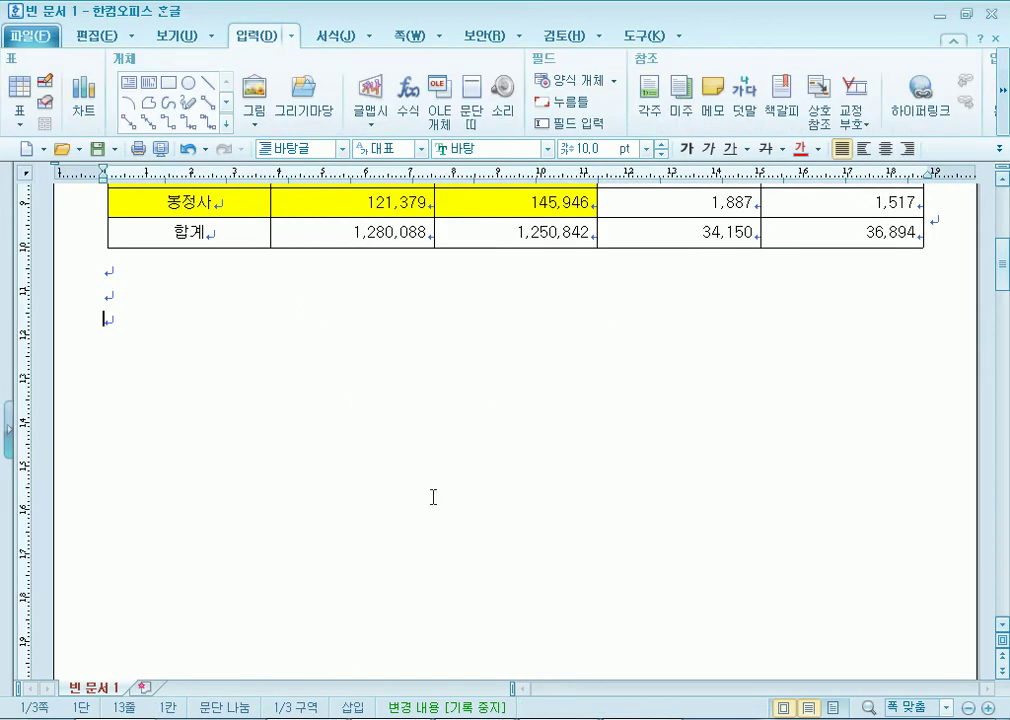
{"action": "scroll", "coordinate": [376, 372], "scroll_direction": "up", "scroll_amount": 2}
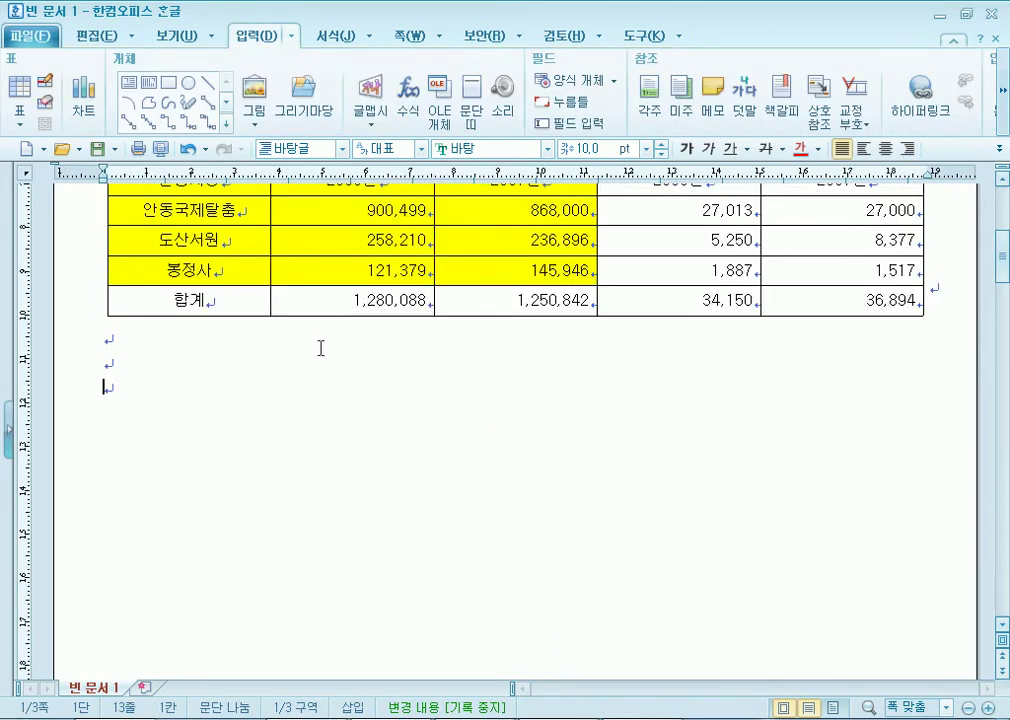
{"action": "left_click", "coordinate": [329, 296]}
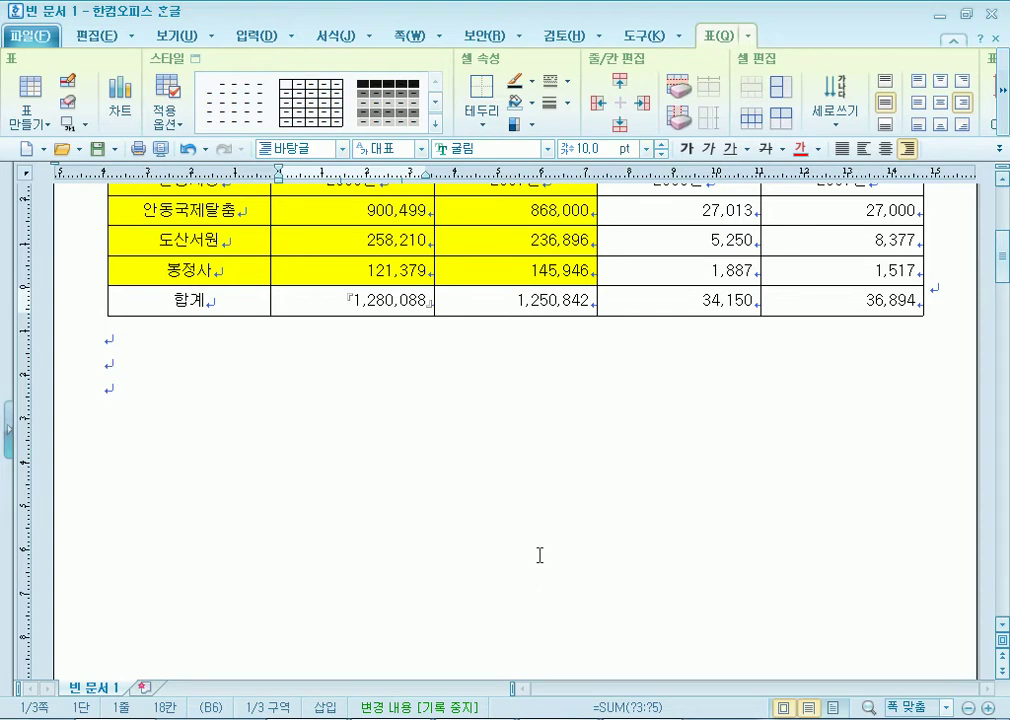
{"action": "scroll", "coordinate": [539, 555], "scroll_direction": "up", "scroll_amount": 5}
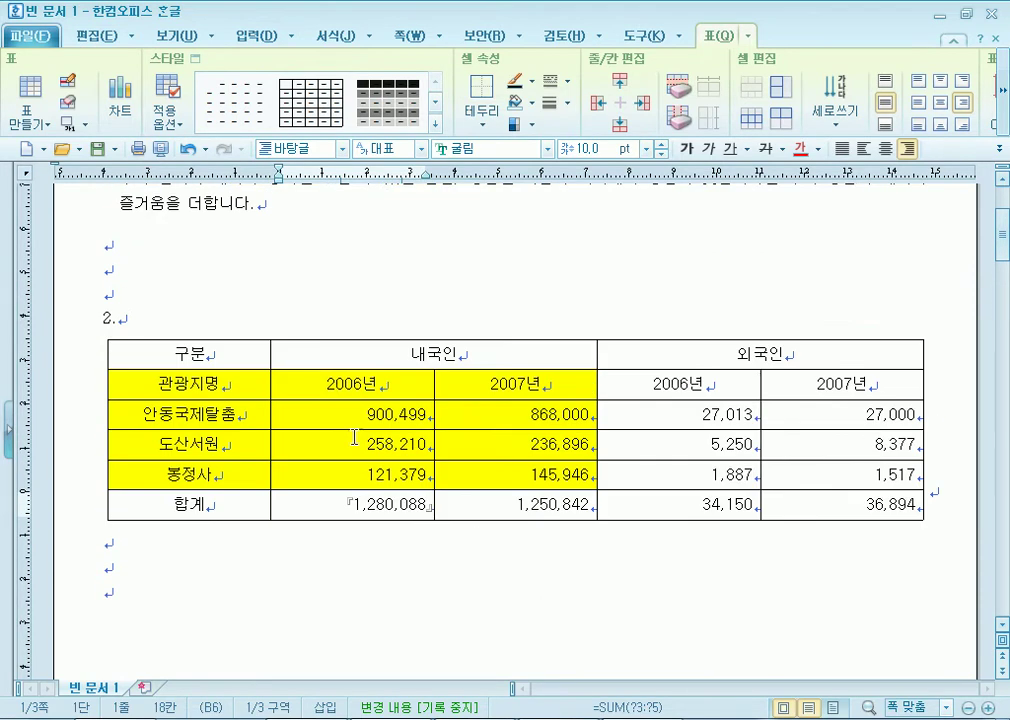
{"action": "left_click", "coordinate": [318, 383]}
{"action": "scroll", "coordinate": [370, 500], "scroll_direction": "down", "scroll_amount": 3}
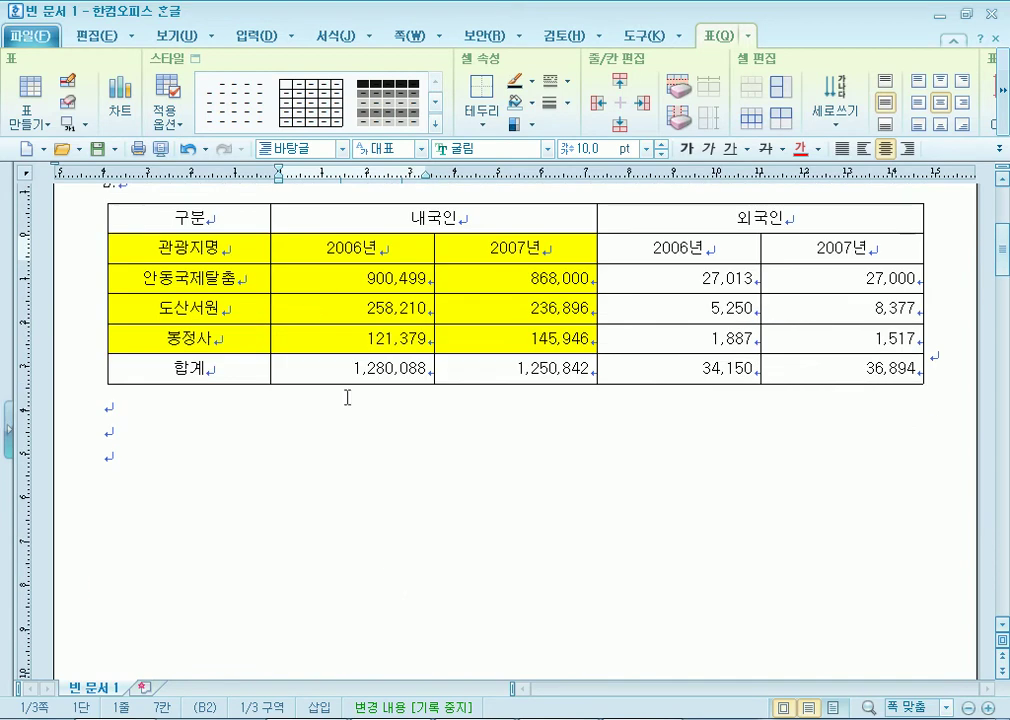
{"action": "left_click", "coordinate": [316, 279]}
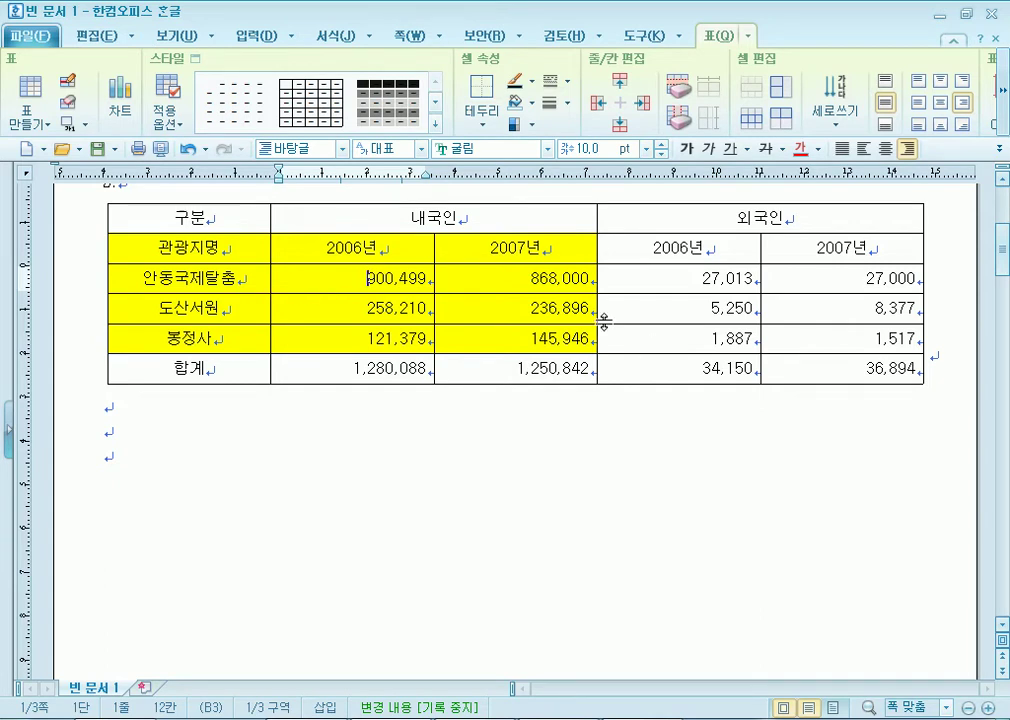
{"action": "left_click", "coordinate": [285, 250]}
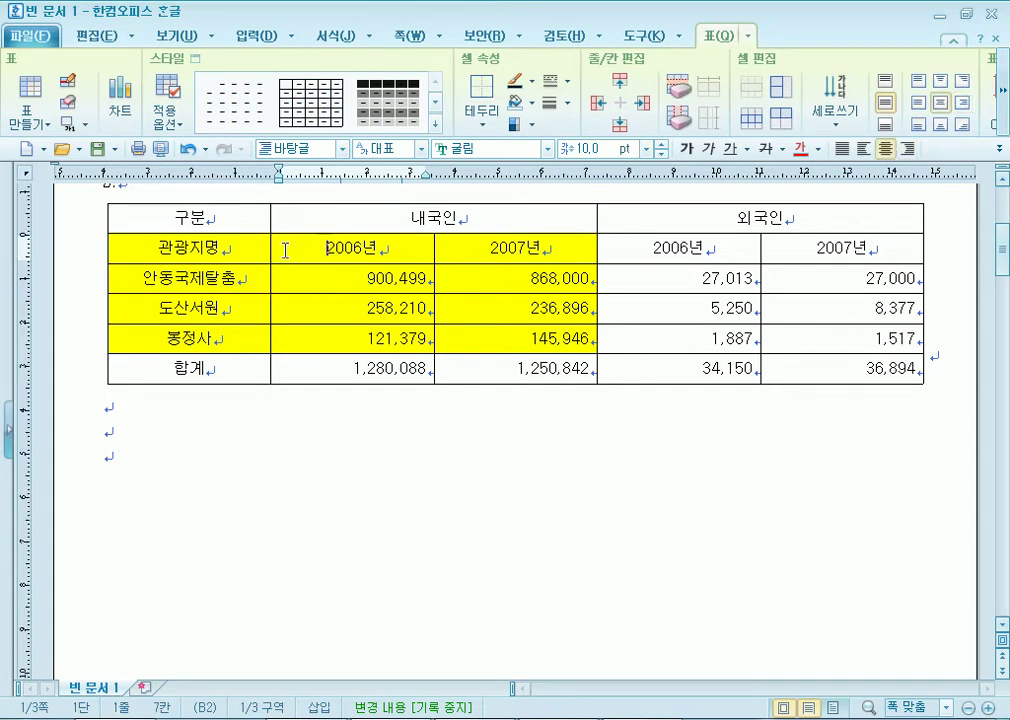
Browse the 입력 menu and cell shortcut options without inserting anything.
{"action": "left_click", "coordinate": [252, 38]}
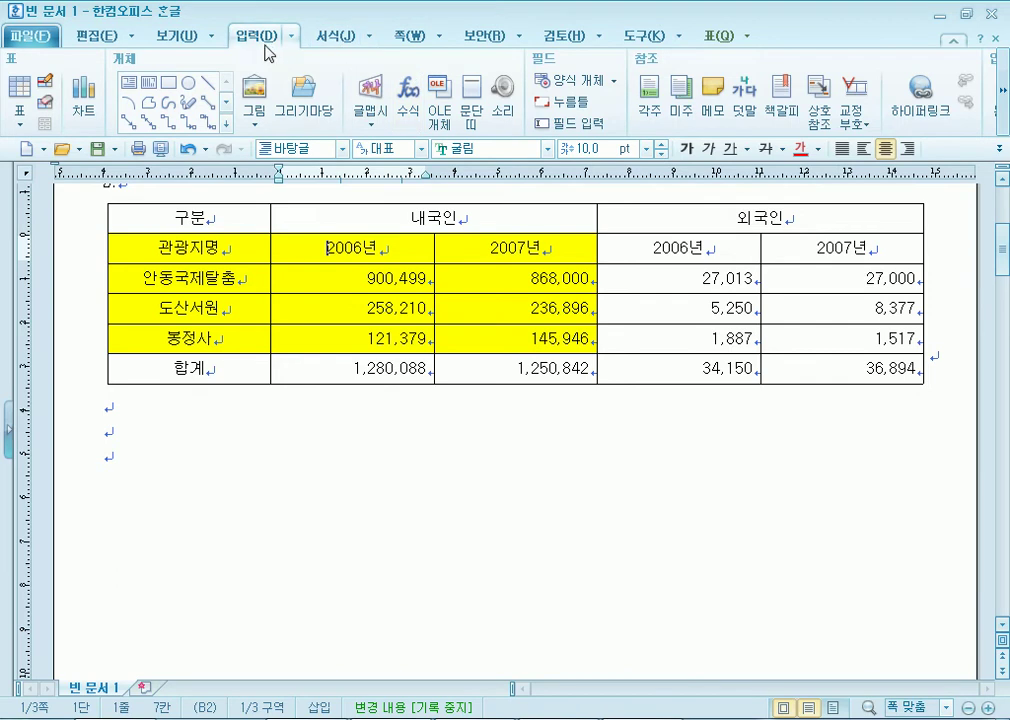
{"action": "left_click", "coordinate": [1005, 117]}
{"action": "left_click", "coordinate": [1005, 117]}
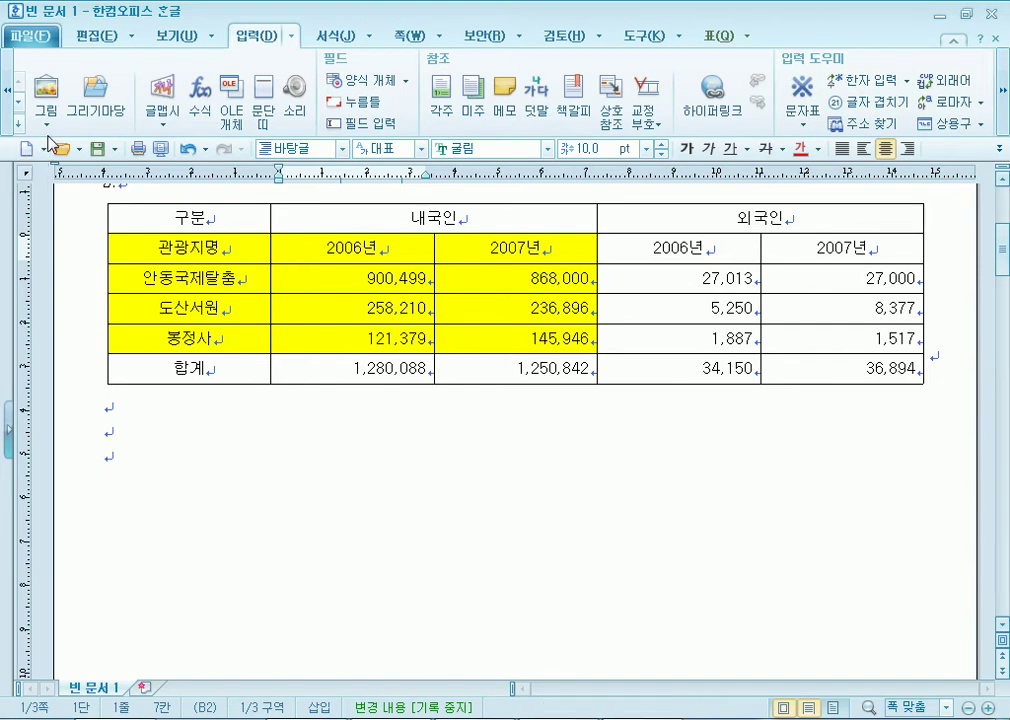
{"action": "left_click", "coordinate": [7, 90]}
{"action": "left_click", "coordinate": [291, 37]}
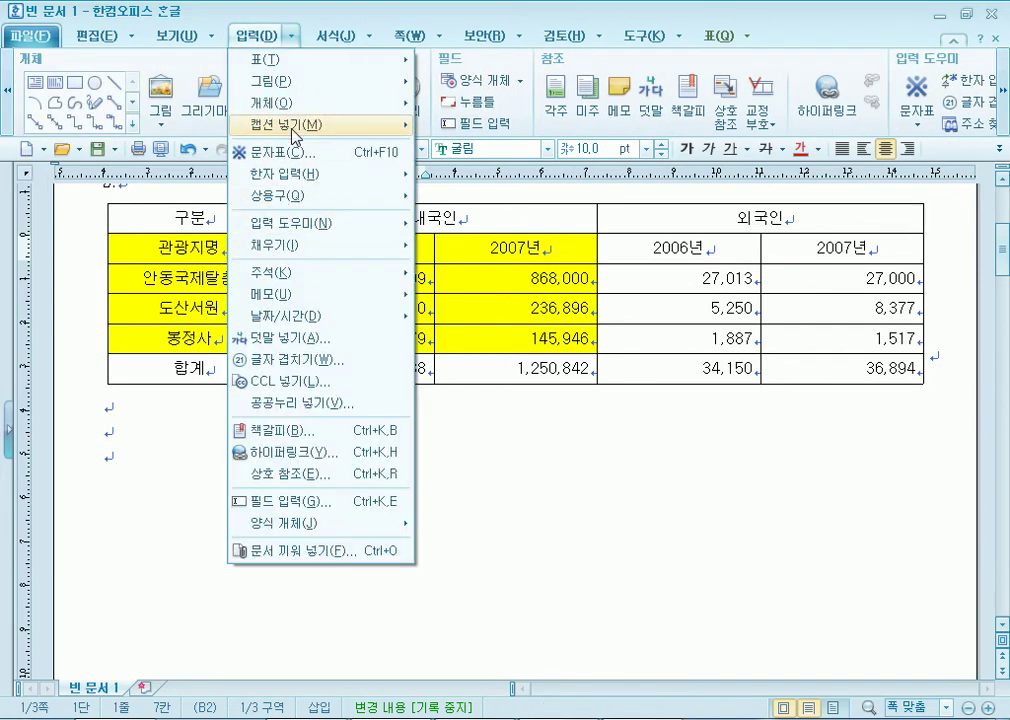
{"action": "mouse_move", "coordinate": [295, 135]}
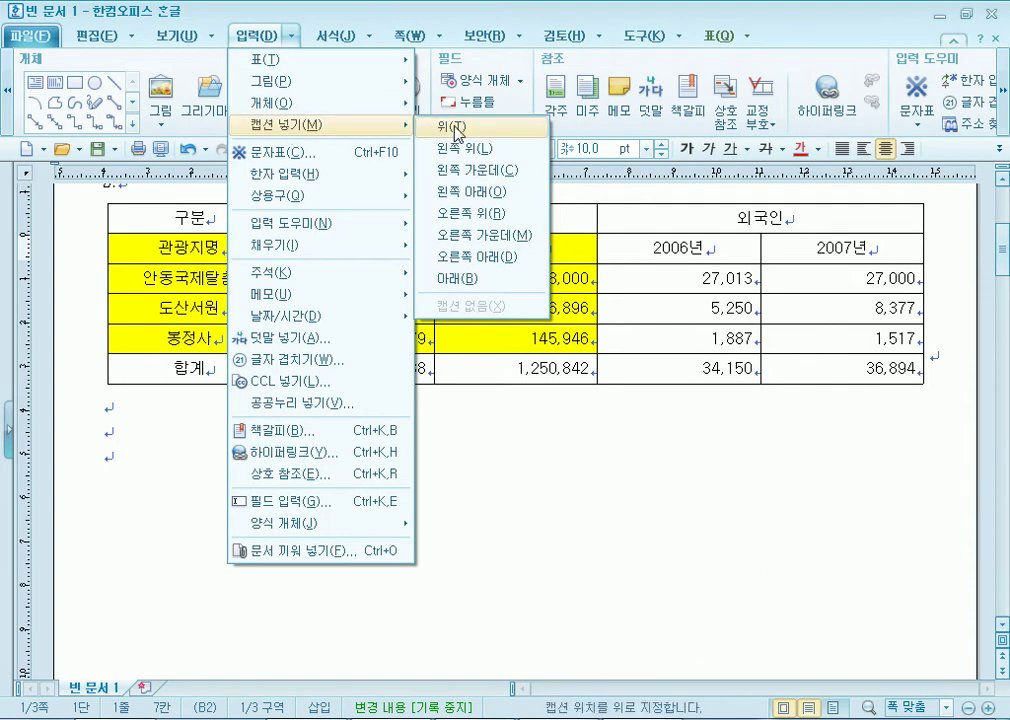
{"action": "left_click", "coordinate": [190, 248]}
{"action": "right_click", "coordinate": [316, 248]}
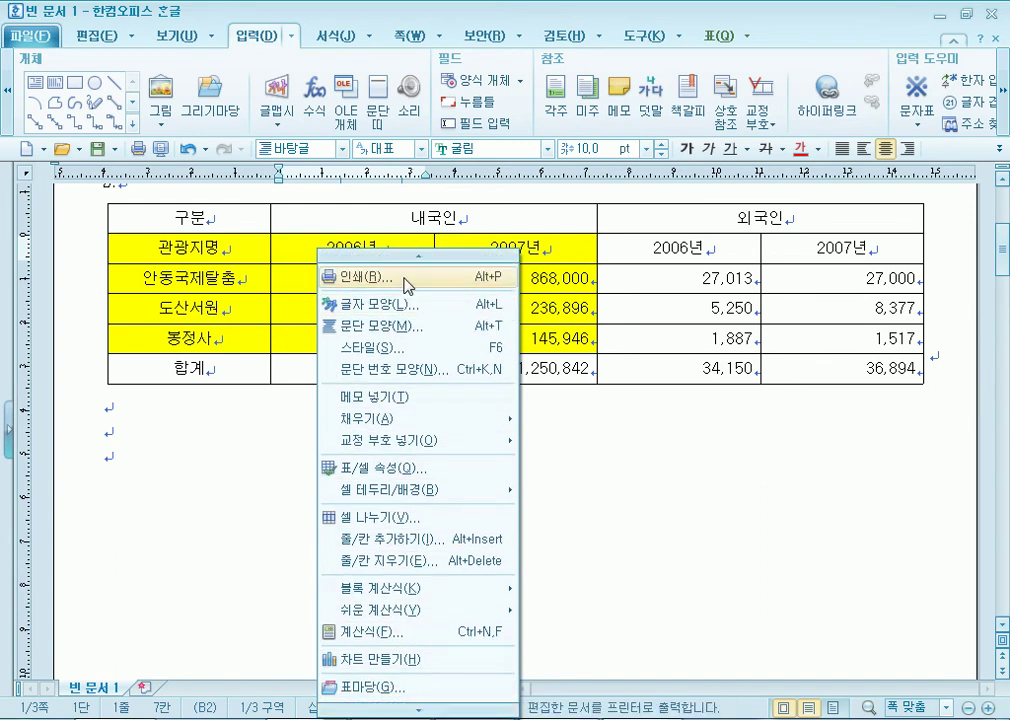
{"action": "left_click", "coordinate": [261, 35]}
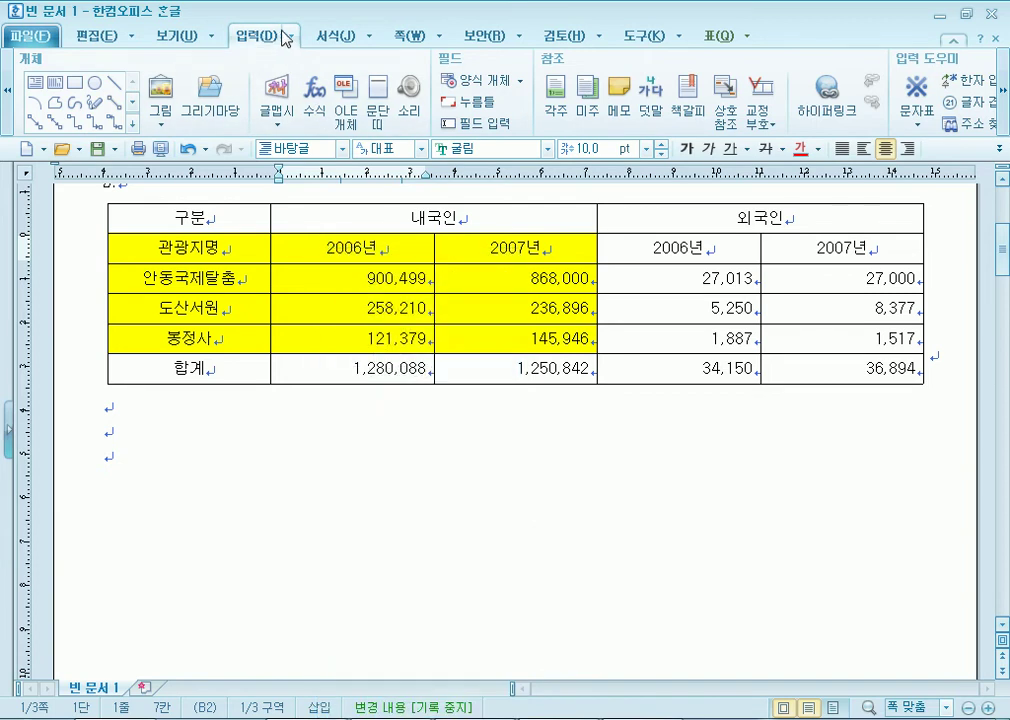
Insert a caption above the table via 캡션 넣기 > 위, then undo it.
{"action": "left_click", "coordinate": [293, 40]}
{"action": "mouse_move", "coordinate": [280, 125]}
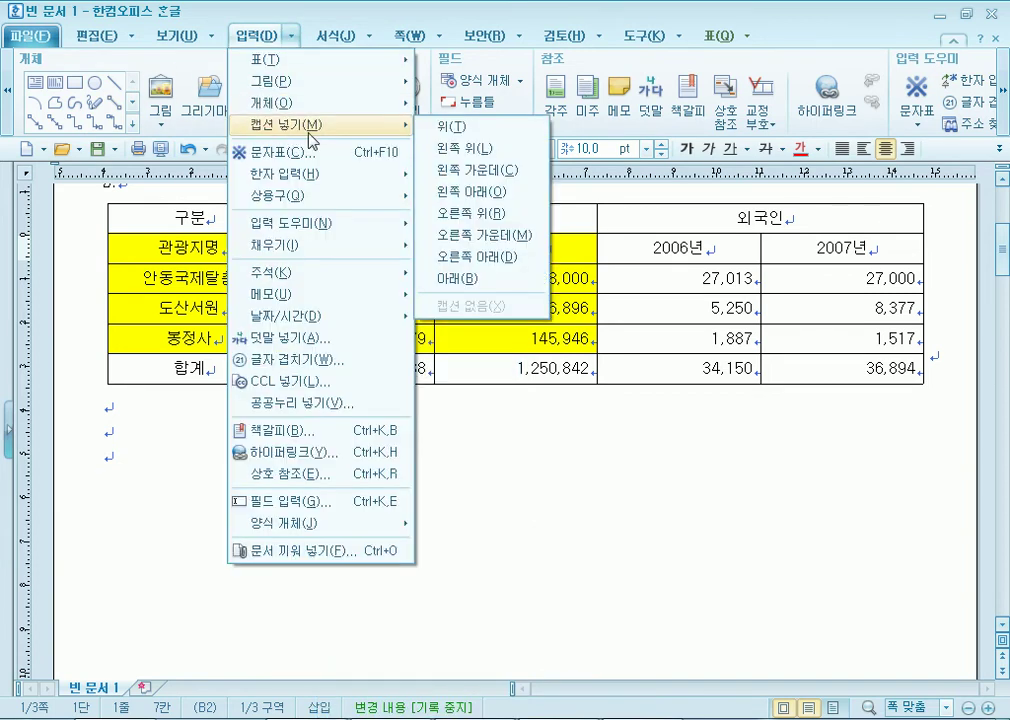
{"action": "left_click", "coordinate": [456, 128]}
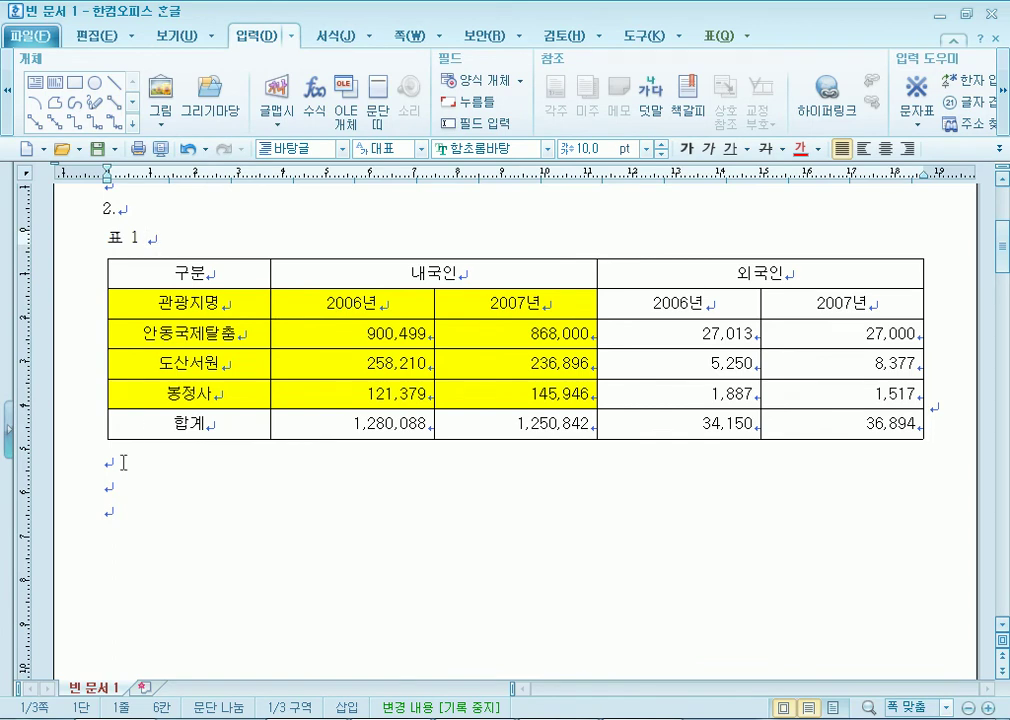
{"action": "key", "text": "ctrl+z"}
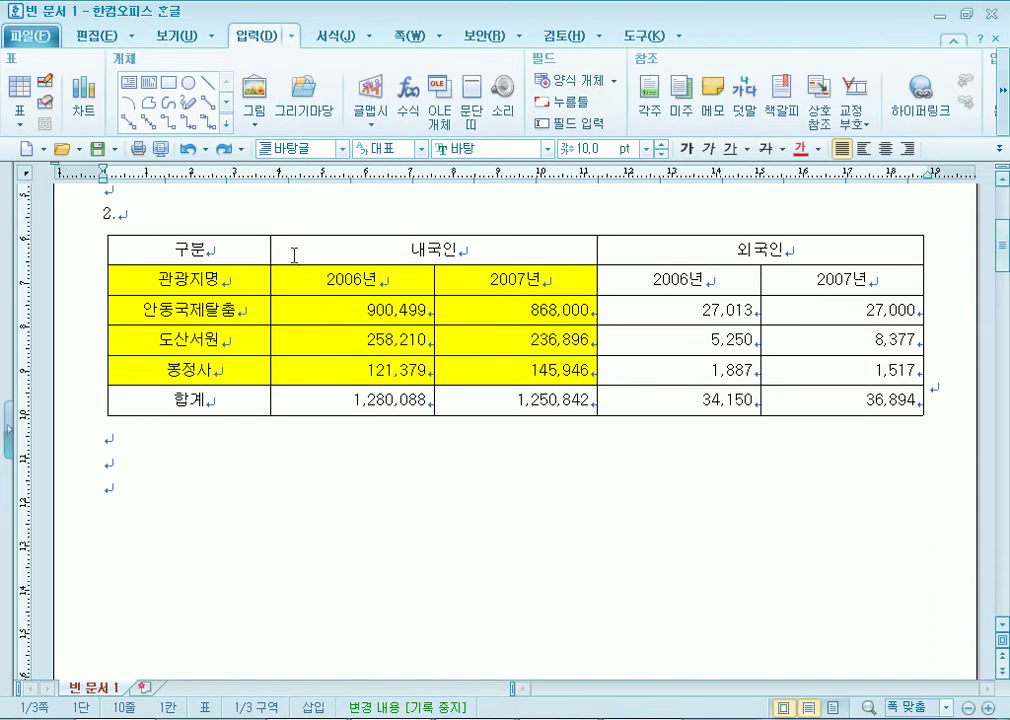
With the caret in the 관광지명 cell, reinsert the 표 1 caption above the table.
{"action": "left_click", "coordinate": [236, 310]}
{"action": "right_click", "coordinate": [198, 314]}
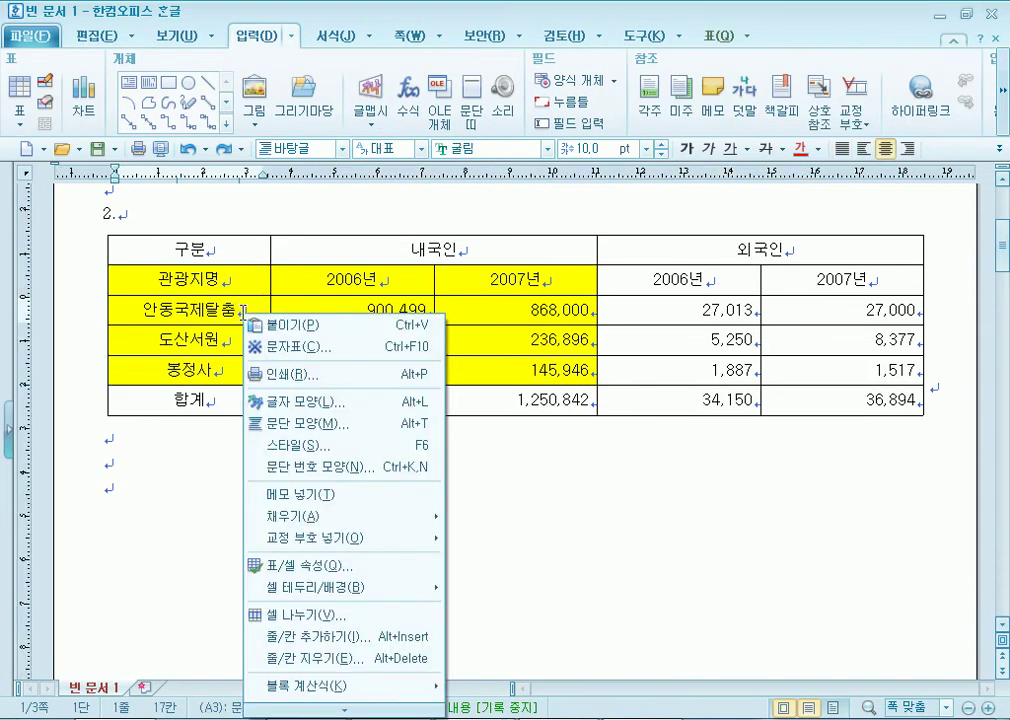
{"action": "left_click", "coordinate": [160, 450]}
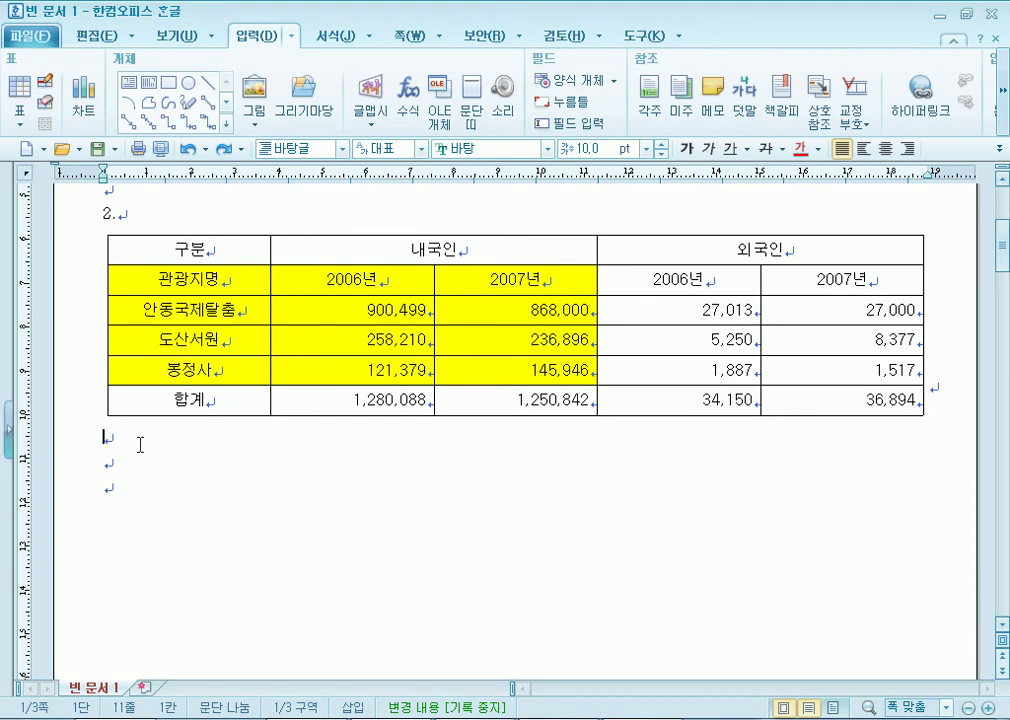
{"action": "left_click", "coordinate": [214, 275]}
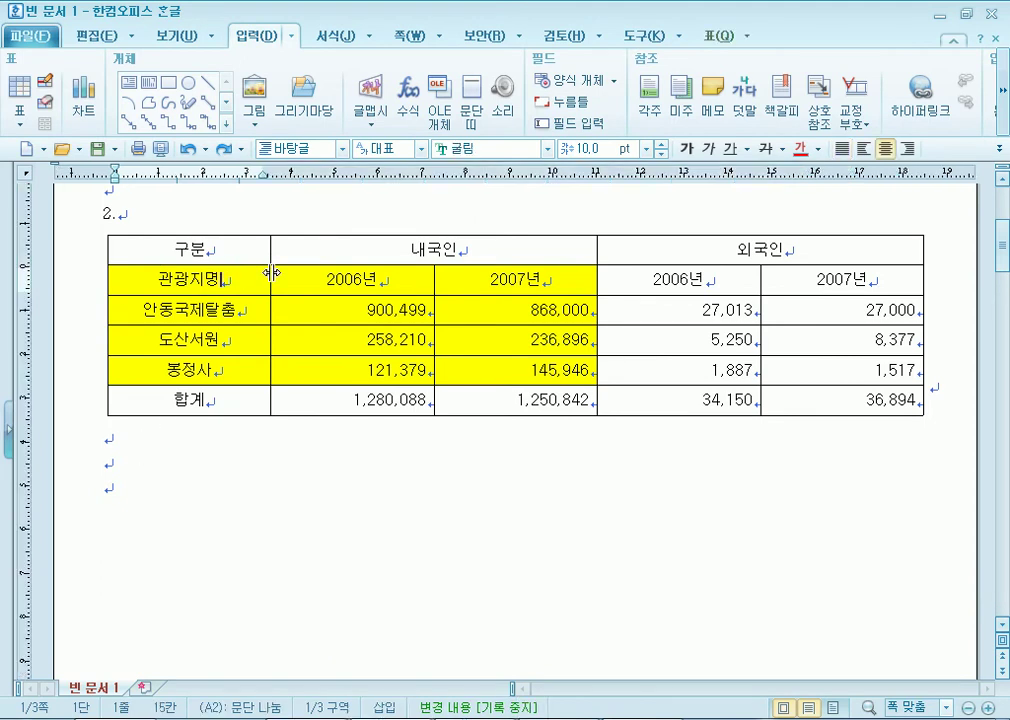
{"action": "left_click", "coordinate": [293, 38]}
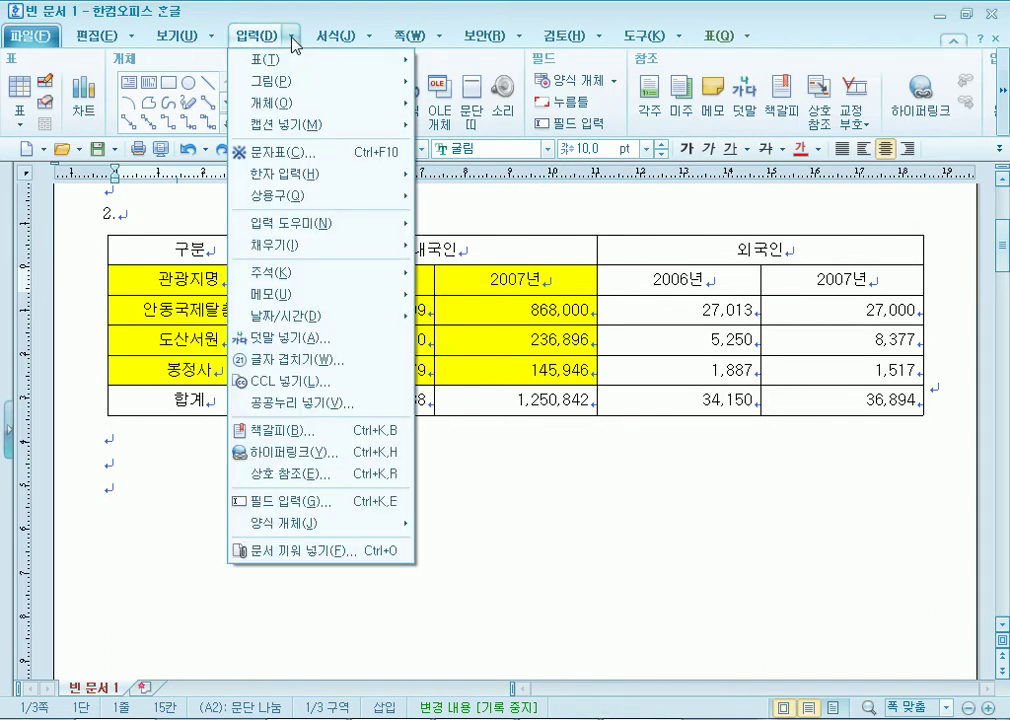
{"action": "mouse_move", "coordinate": [300, 126]}
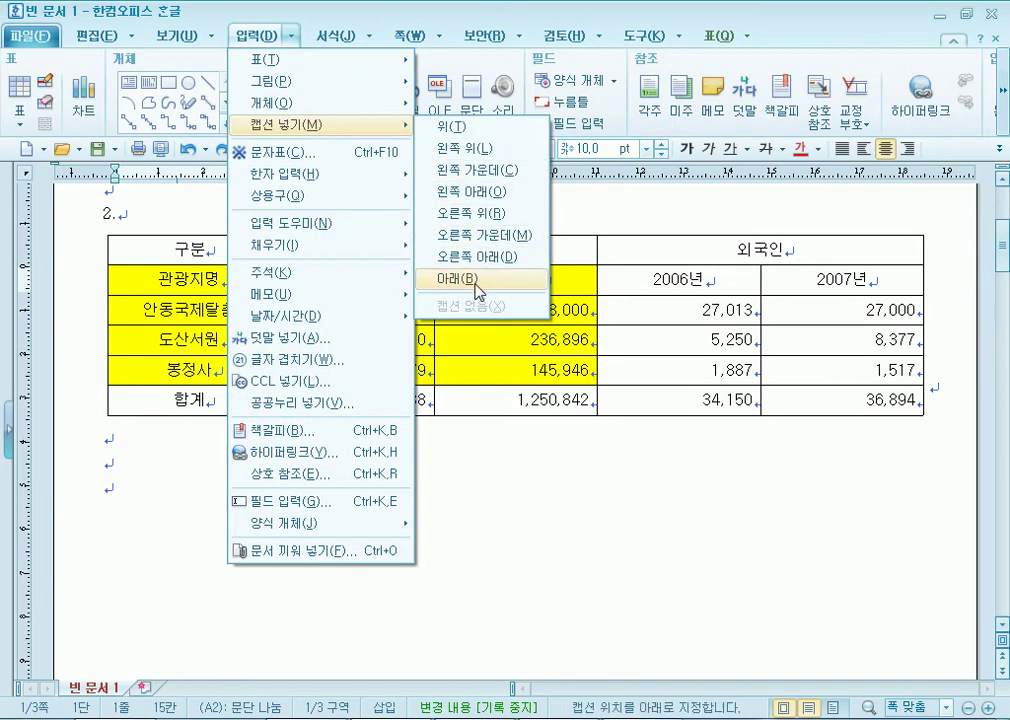
{"action": "left_click", "coordinate": [470, 131]}
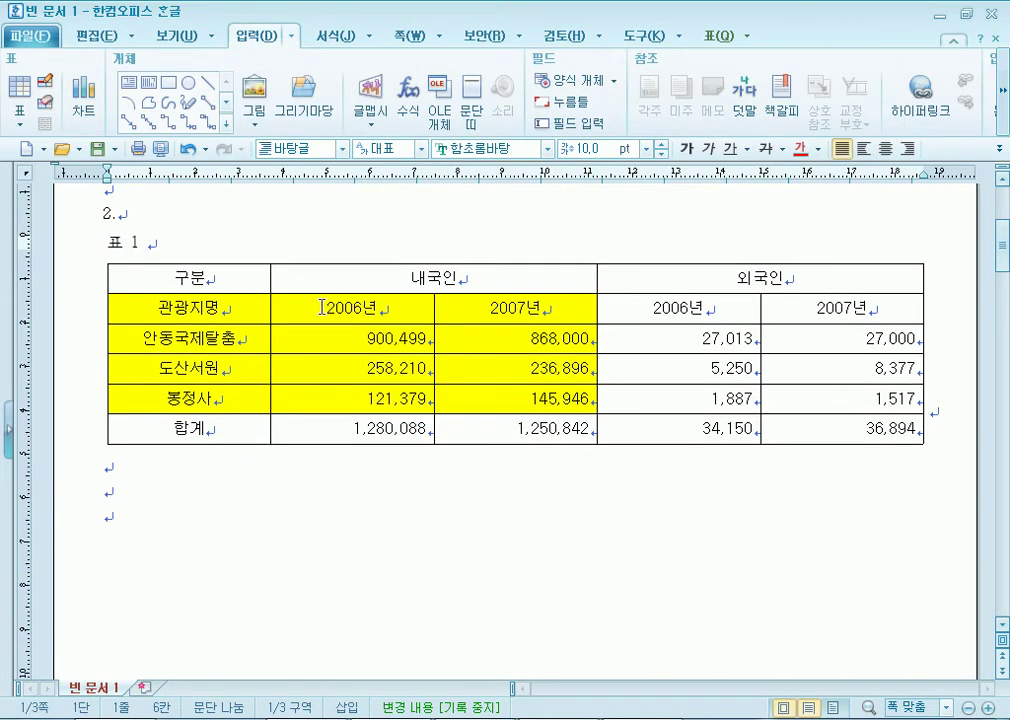
{"action": "left_click", "coordinate": [103, 244]}
{"action": "key", "text": "shift+Right"}
{"action": "key", "text": "shift+Right"}
{"action": "key", "text": "shift+Right"}
{"action": "key", "text": "shift+Right"}
{"action": "key", "text": "shift+Right"}
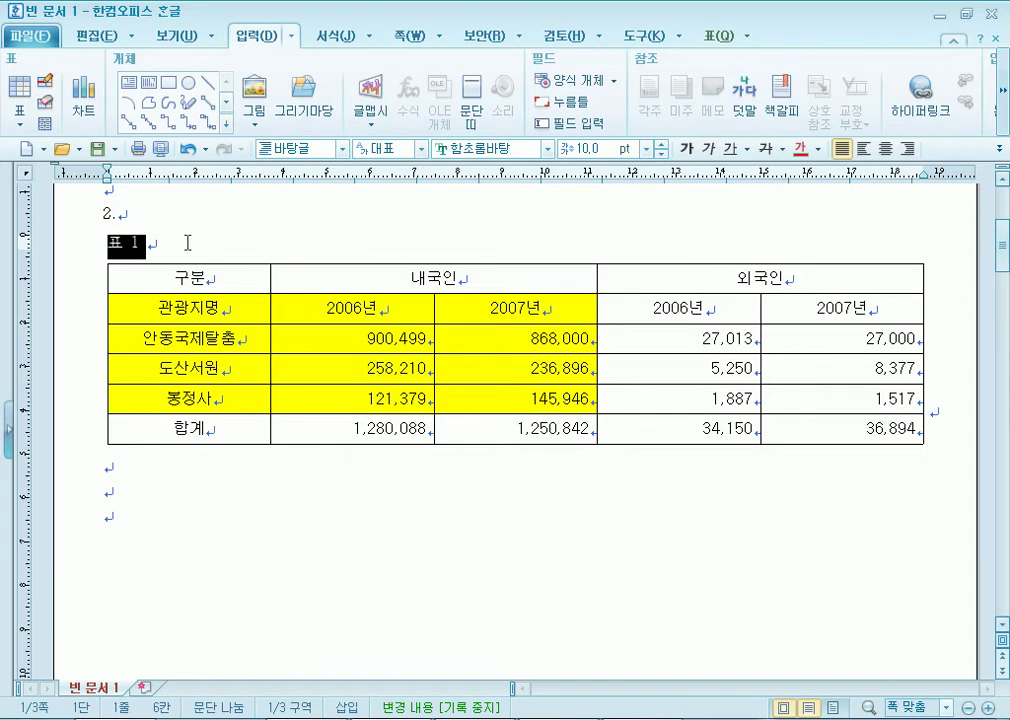
{"action": "left_click", "coordinate": [150, 242]}
{"action": "double_click", "coordinate": [124, 247]}
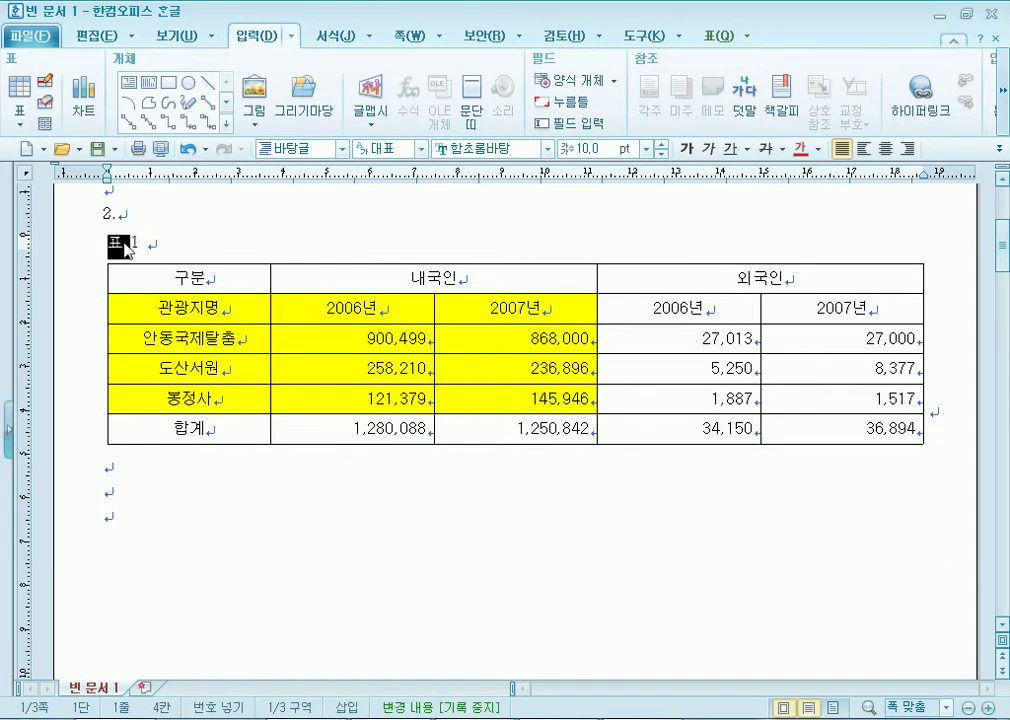
{"action": "key", "text": "shift+Right"}
{"action": "key", "text": "shift+Right"}
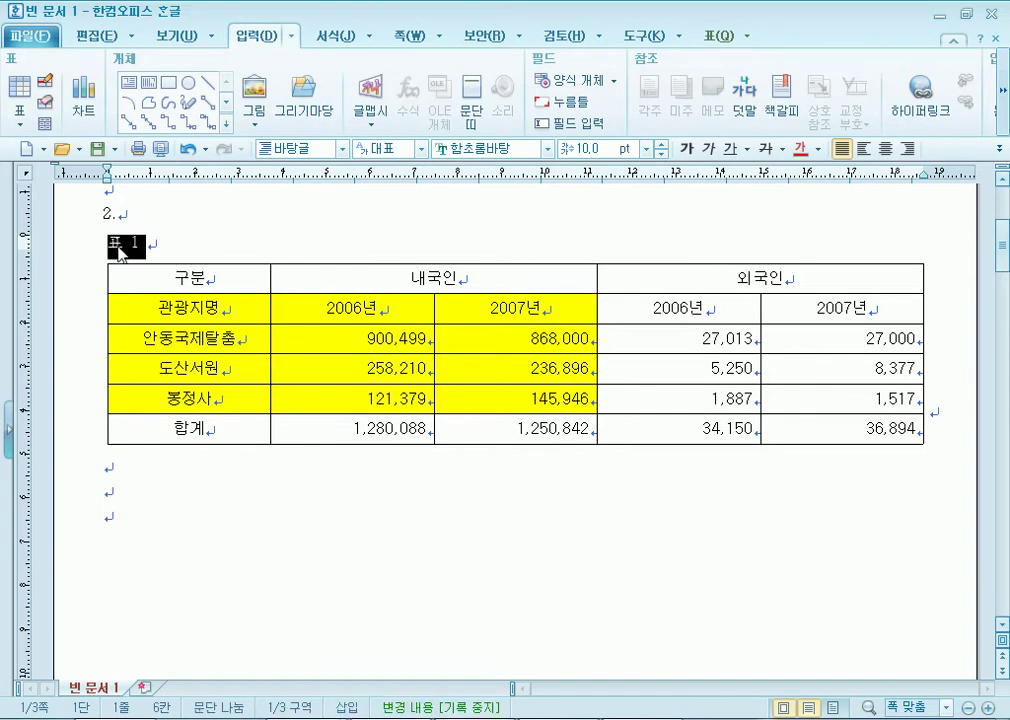
{"action": "key", "text": "Delete"}
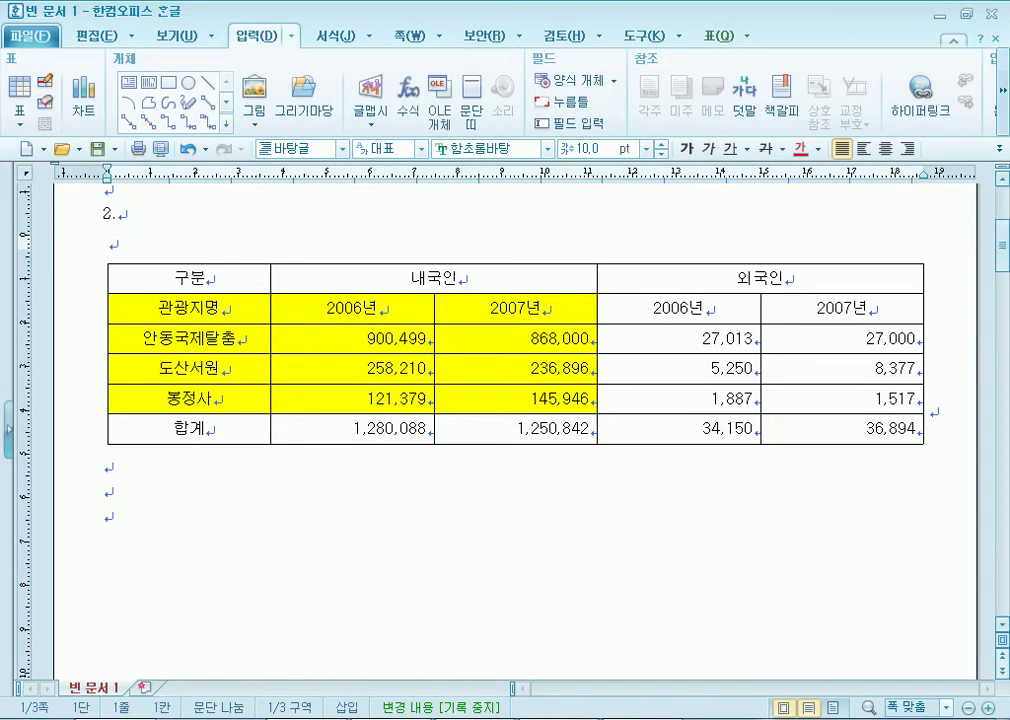
{"action": "key", "text": "ctrl+z"}
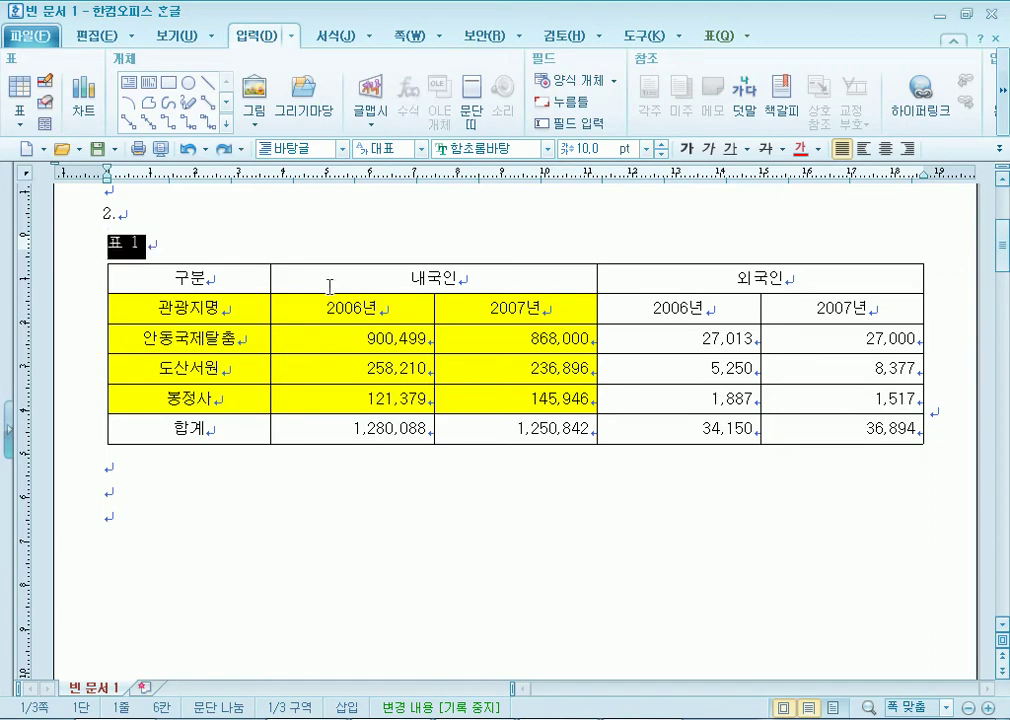
{"action": "key", "text": "shift+Escape"}
{"action": "left_click", "coordinate": [120, 245]}
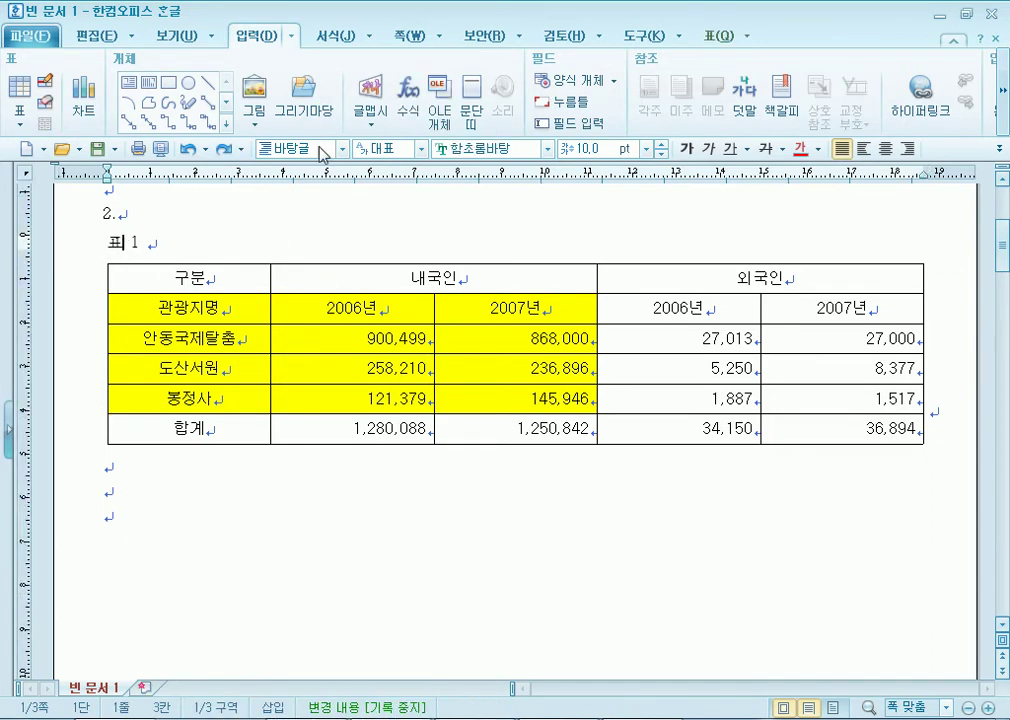
{"action": "left_click", "coordinate": [177, 38]}
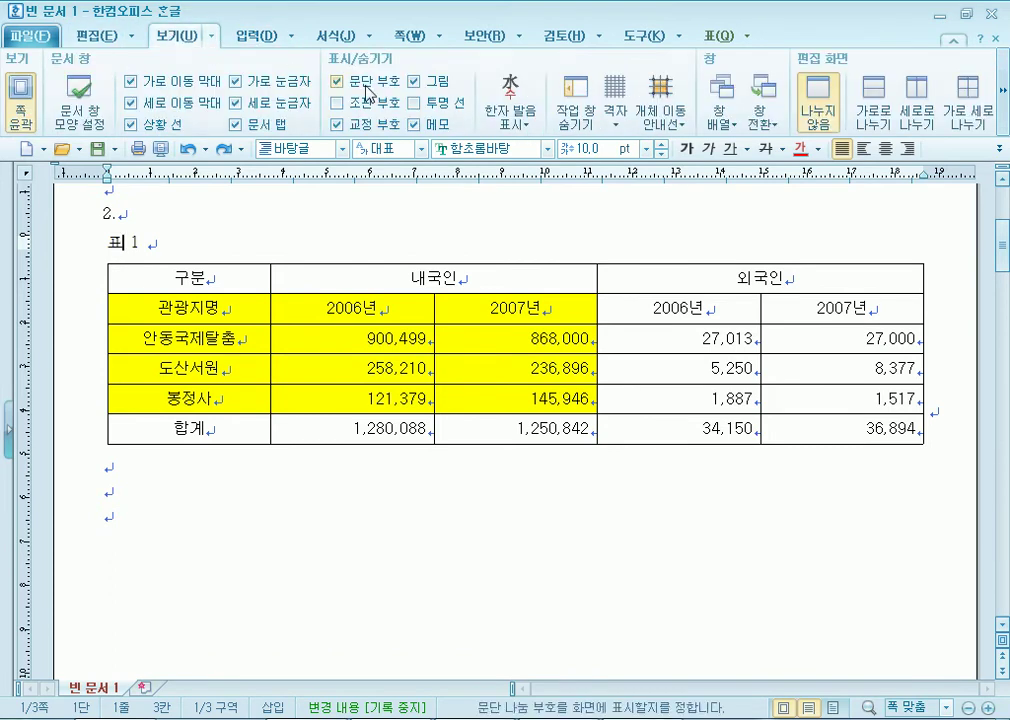
{"action": "left_click", "coordinate": [337, 102]}
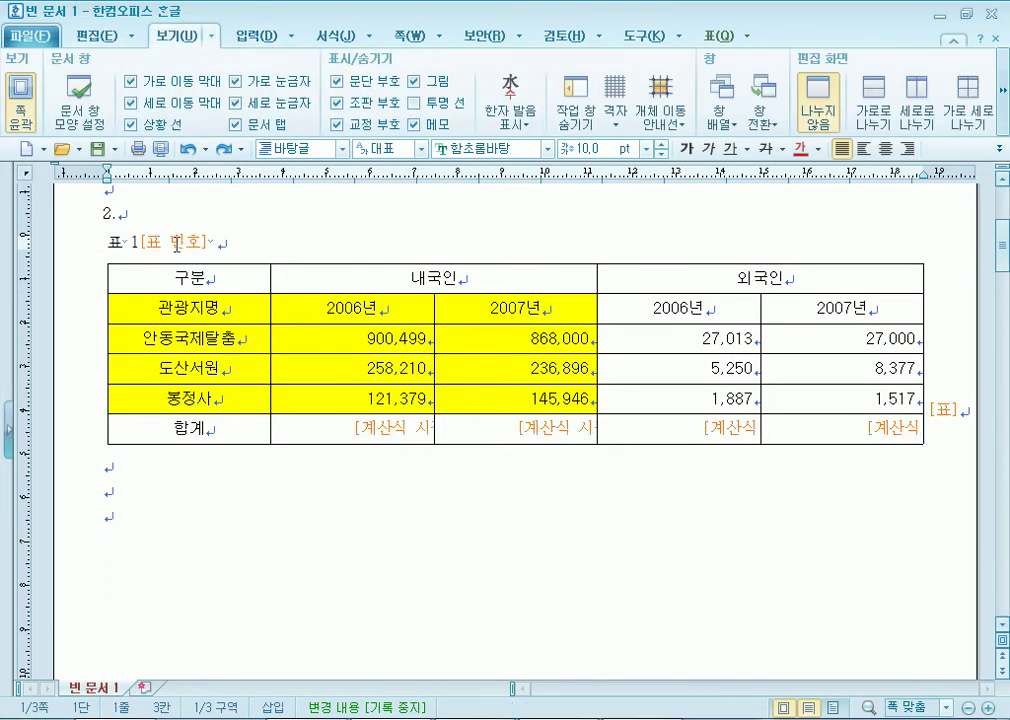
{"action": "left_click", "coordinate": [337, 102]}
{"action": "left_click", "coordinate": [137, 242]}
{"action": "key", "text": "Left"}
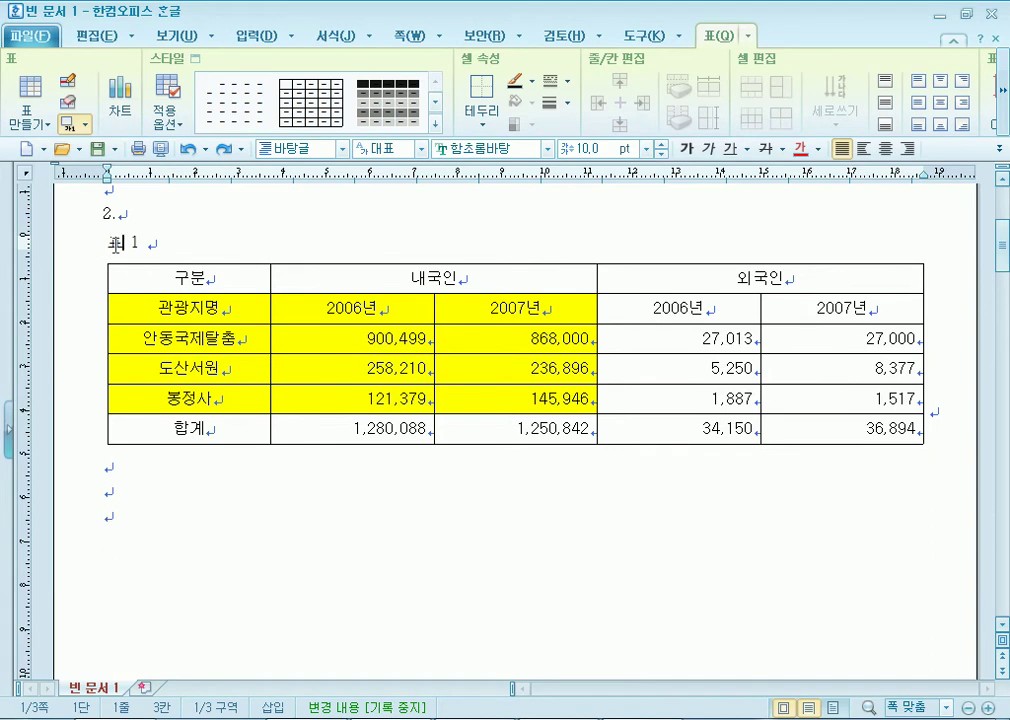
Replace '표 1' with '연도별 안동시 주요 관광지 방문객(단위 : 명)' and right-align the line.
{"action": "left_click_drag", "start_coordinate": [115, 244], "coordinate": [142, 262]}
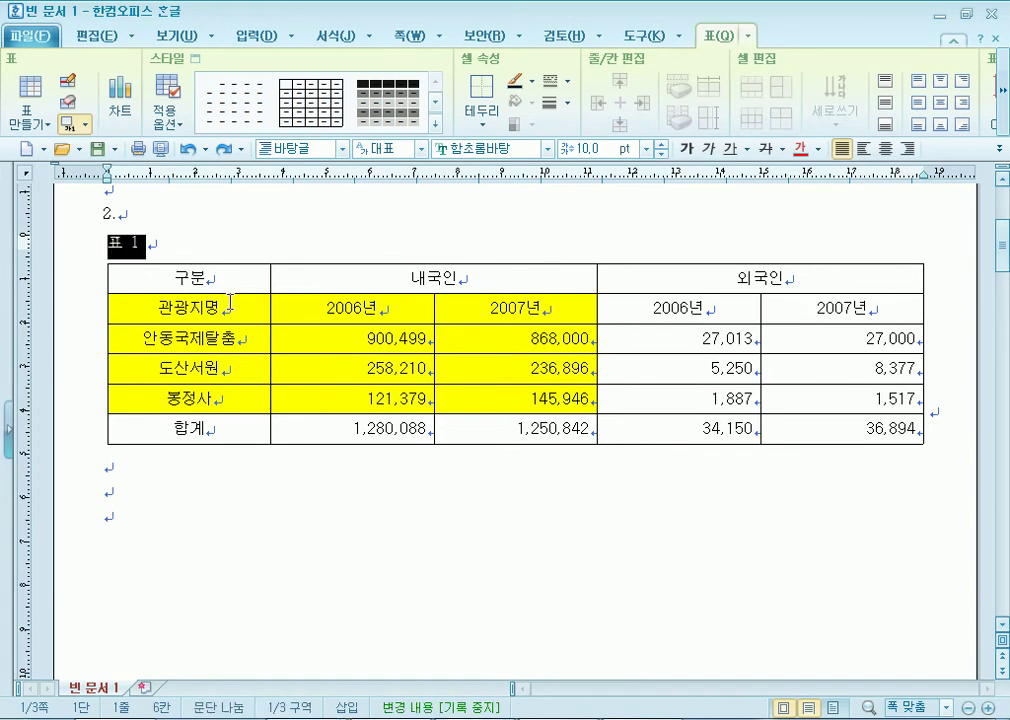
{"action": "key", "text": "Delete"}
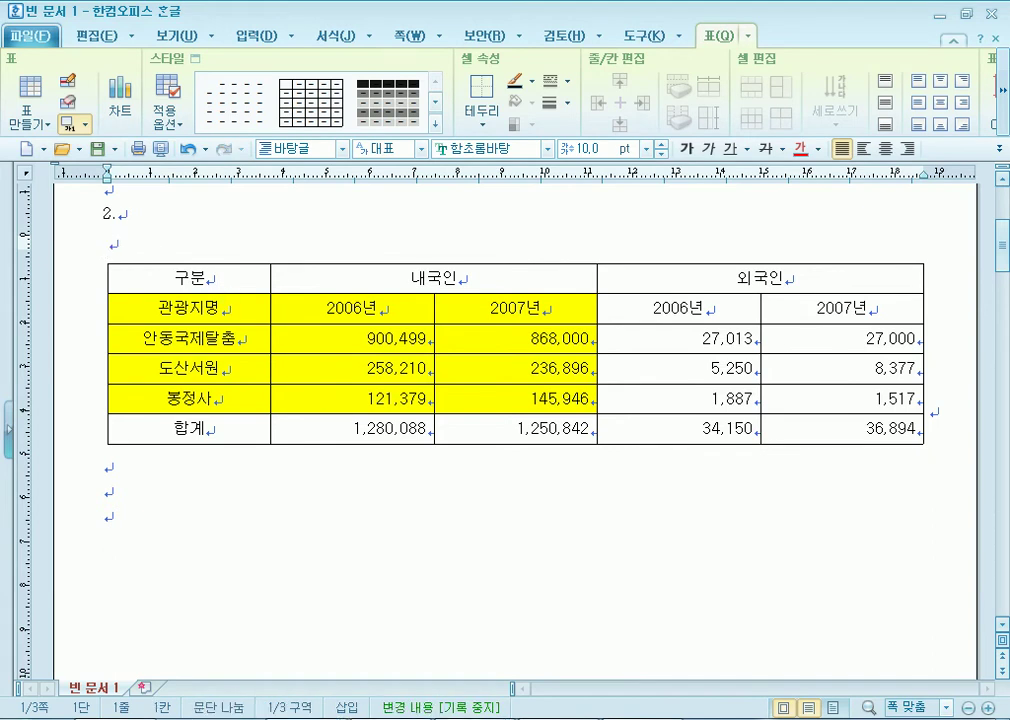
{"action": "type", "text": "duseh"}
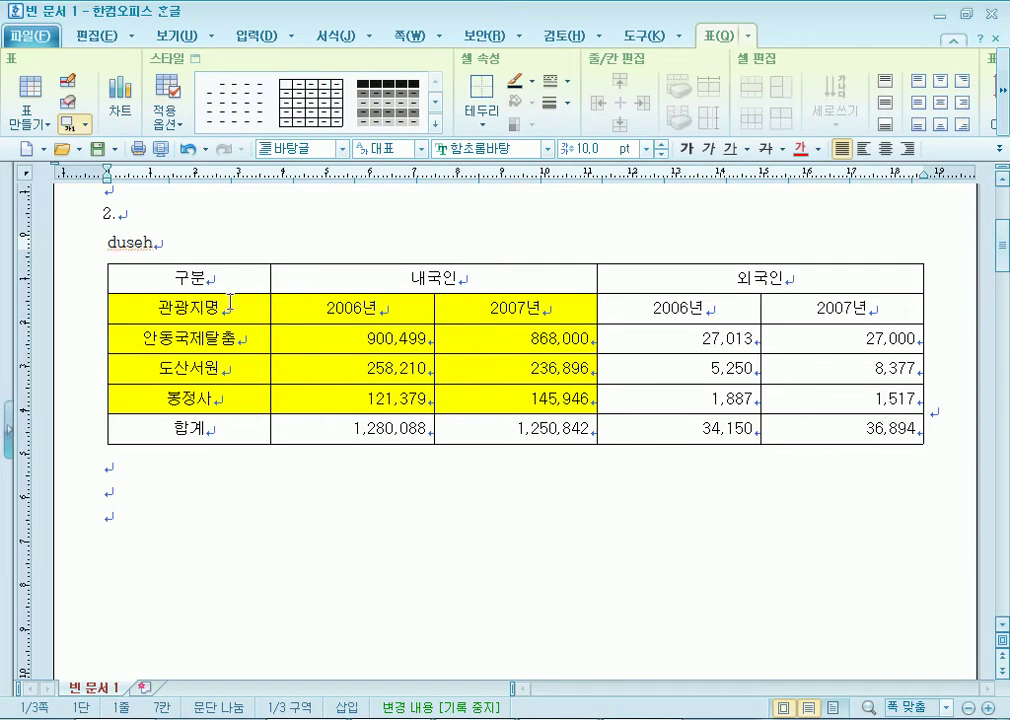
{"action": "key", "text": "shift+Home"}
{"action": "type", "text": "연도별 "}
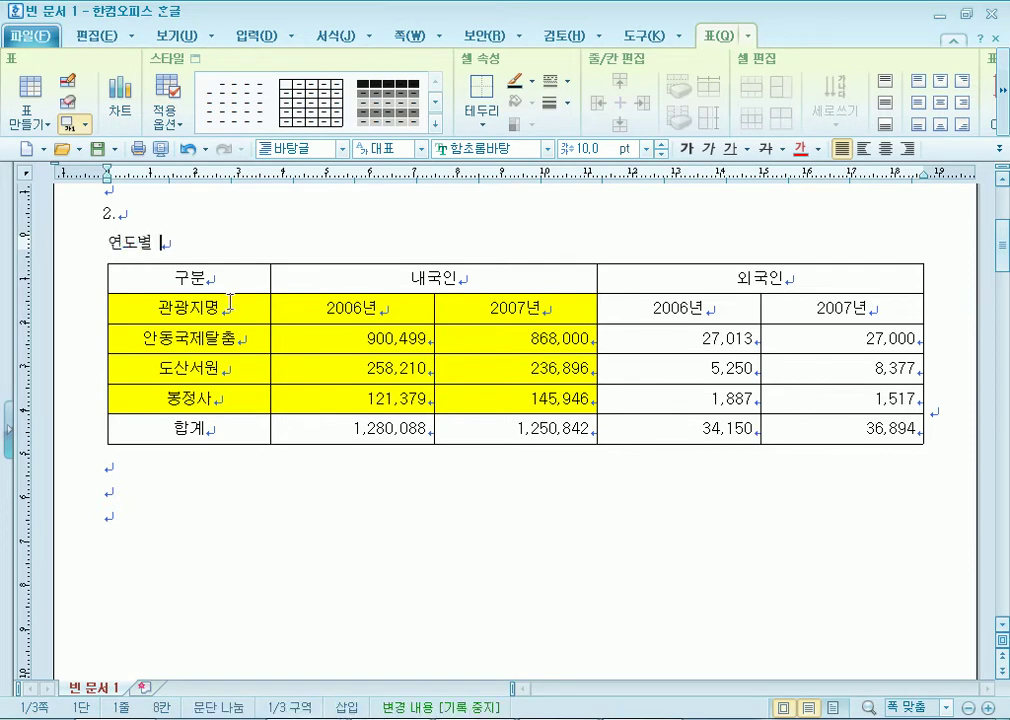
{"action": "type", "text": "안동시 주요 ㄱ"}
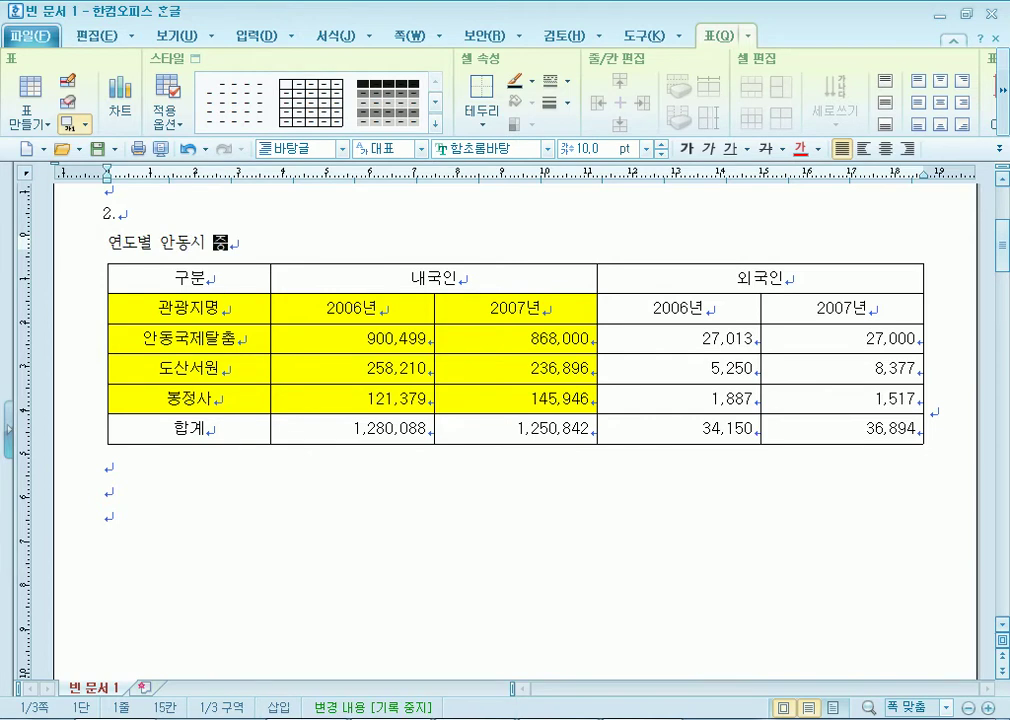
{"action": "type", "text": "관광지 "}
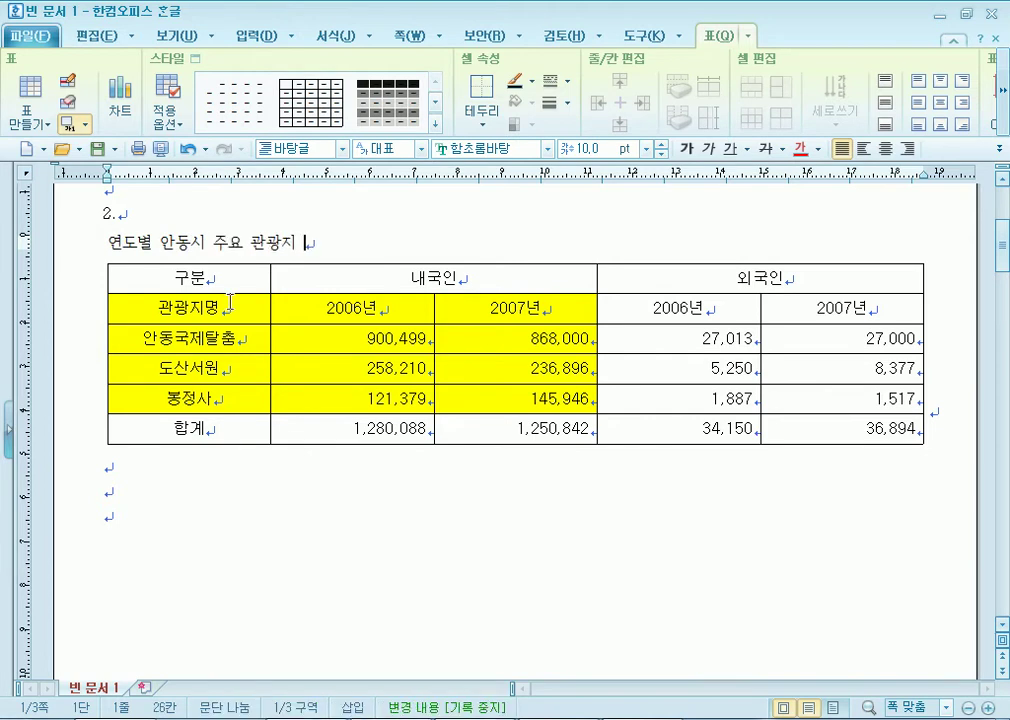
{"action": "type", "text": "방문"}
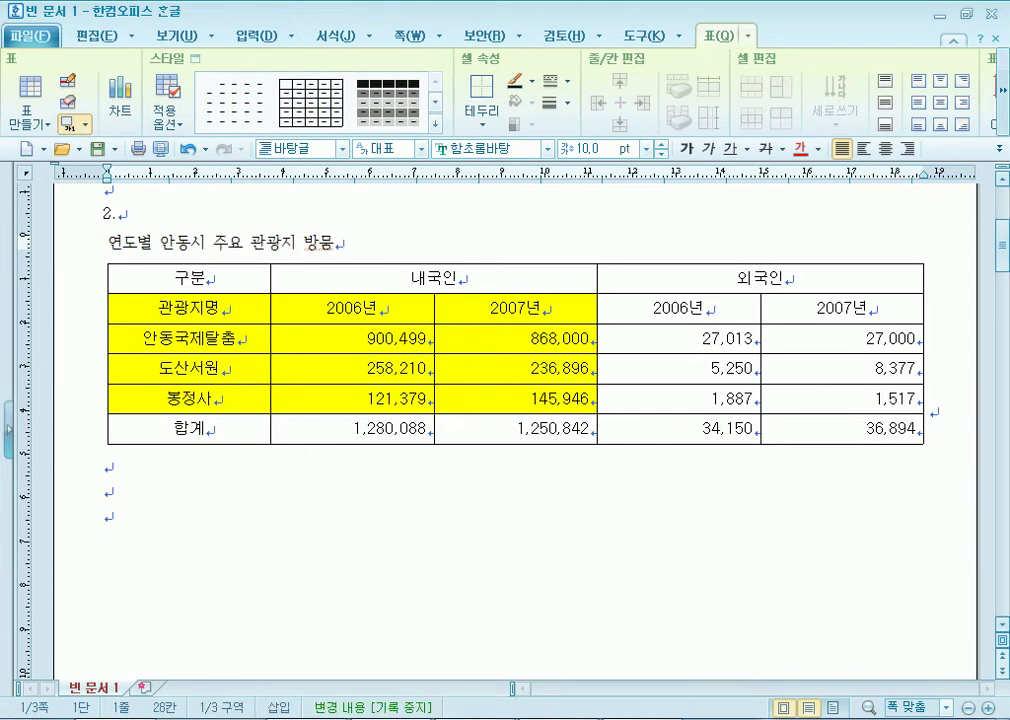
{"action": "type", "text": "ㄱ"}
{"action": "type", "text": "(단위 "}
{"action": "type", "text": ": 명)"}
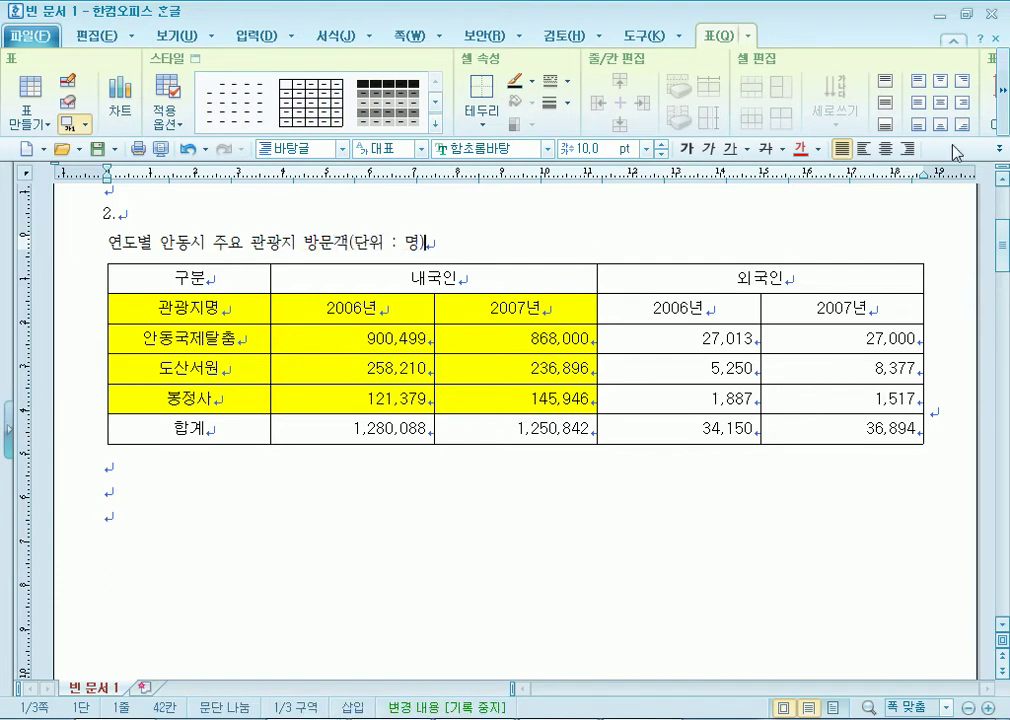
{"action": "left_click", "coordinate": [907, 148]}
{"action": "key", "text": "shift+Home"}
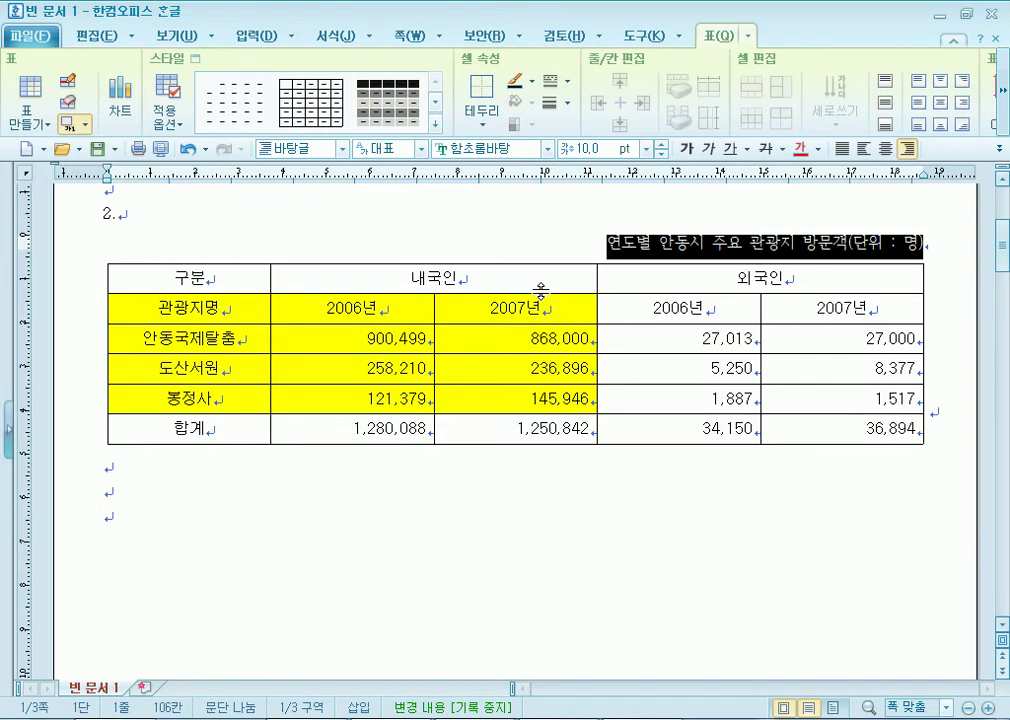
{"action": "left_click", "coordinate": [600, 719]}
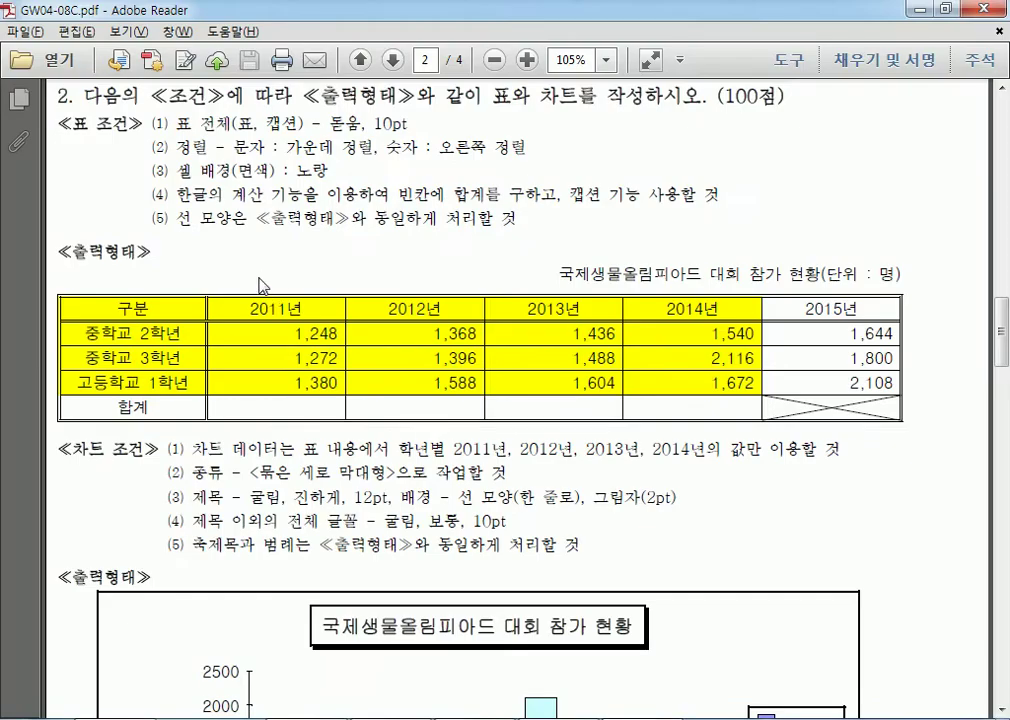
{"action": "left_click_drag", "start_coordinate": [232, 124], "coordinate": [258, 125]}
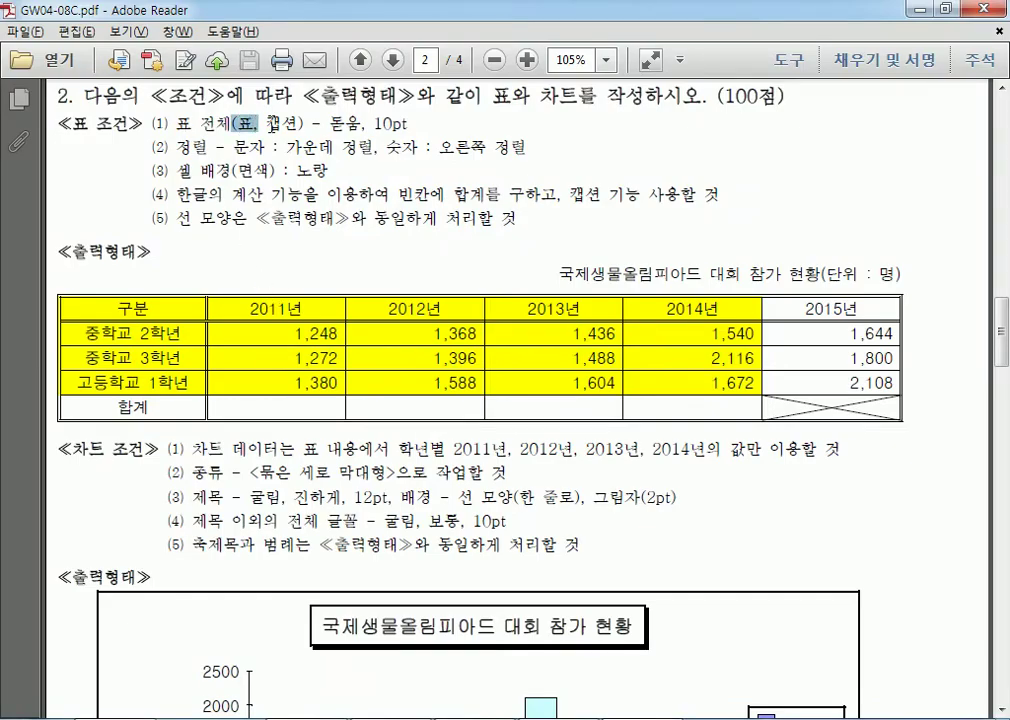
{"action": "left_click_drag", "start_coordinate": [331, 124], "coordinate": [362, 124]}
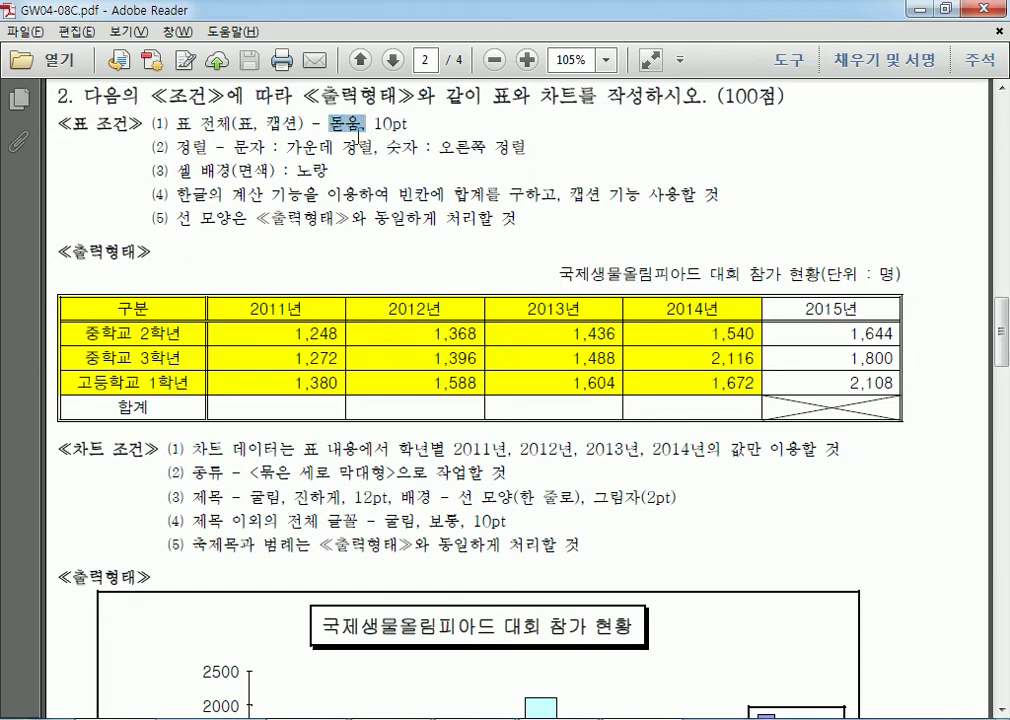
{"action": "key", "text": "alt+Tab"}
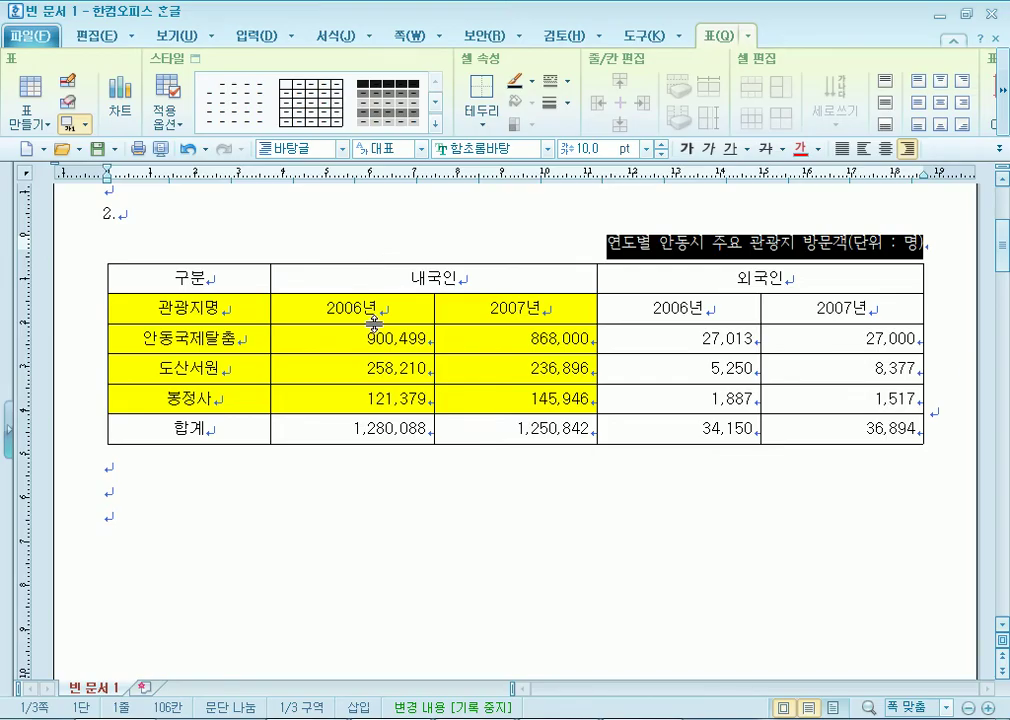
Set the title's font to 굴림.
{"action": "left_click", "coordinate": [547, 148]}
{"action": "left_click_drag", "start_coordinate": [668, 281], "coordinate": [668, 187]}
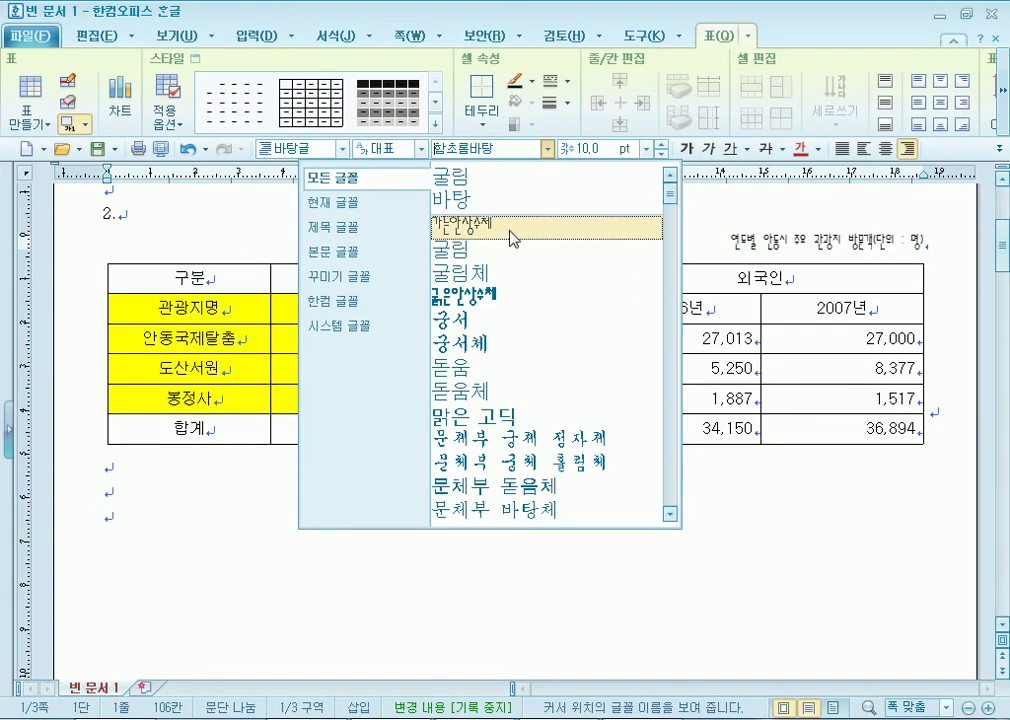
{"action": "left_click", "coordinate": [497, 254]}
{"action": "left_click", "coordinate": [503, 520]}
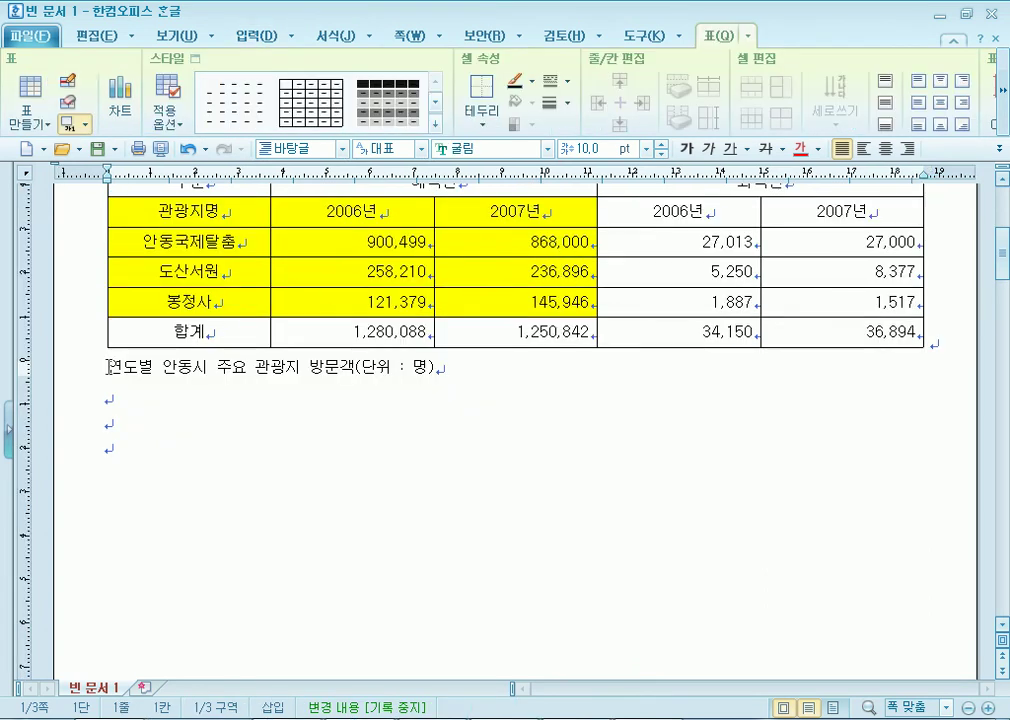
Right-align the caption line beneath the table.
{"action": "left_click_drag", "start_coordinate": [107, 368], "coordinate": [303, 368]}
{"action": "left_click", "coordinate": [232, 368]}
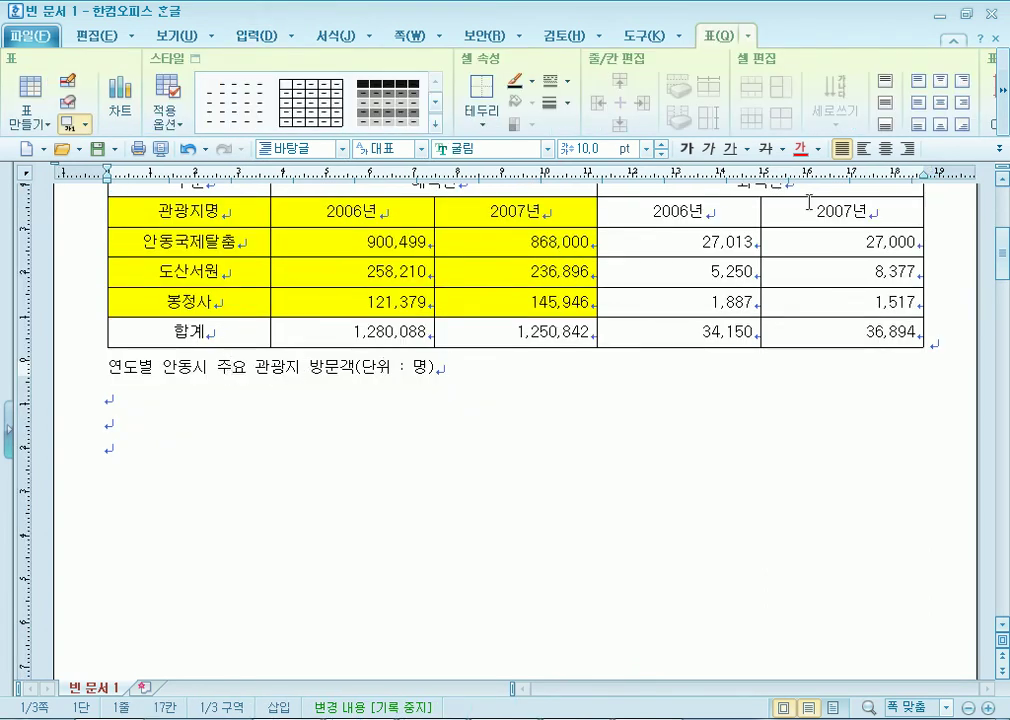
{"action": "left_click", "coordinate": [907, 149]}
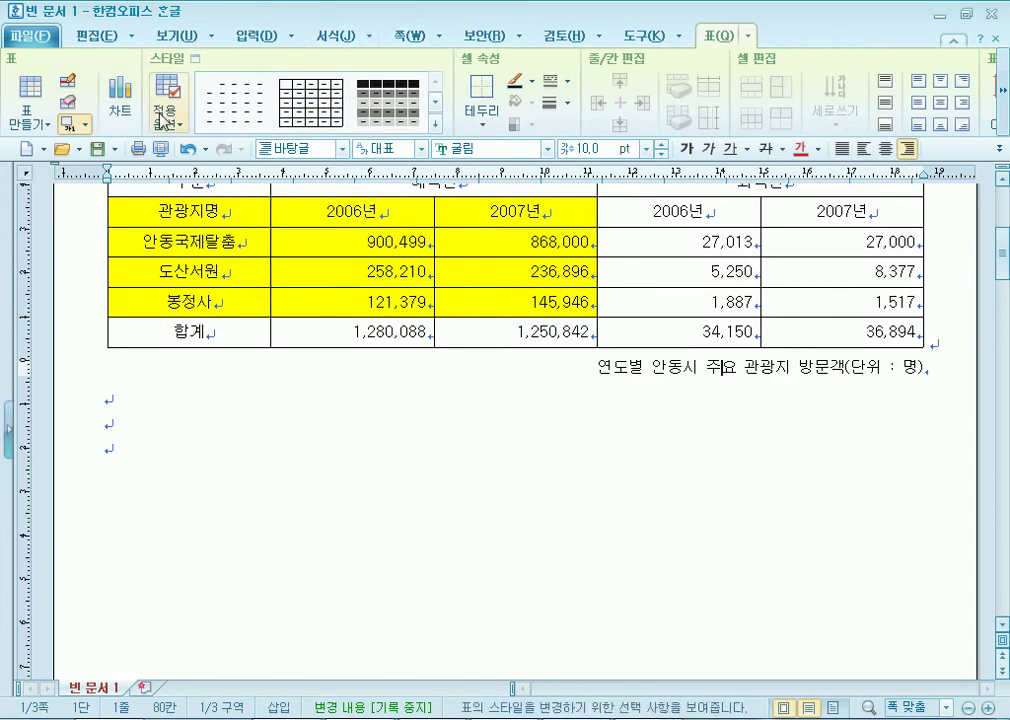
{"action": "left_click", "coordinate": [1002, 110]}
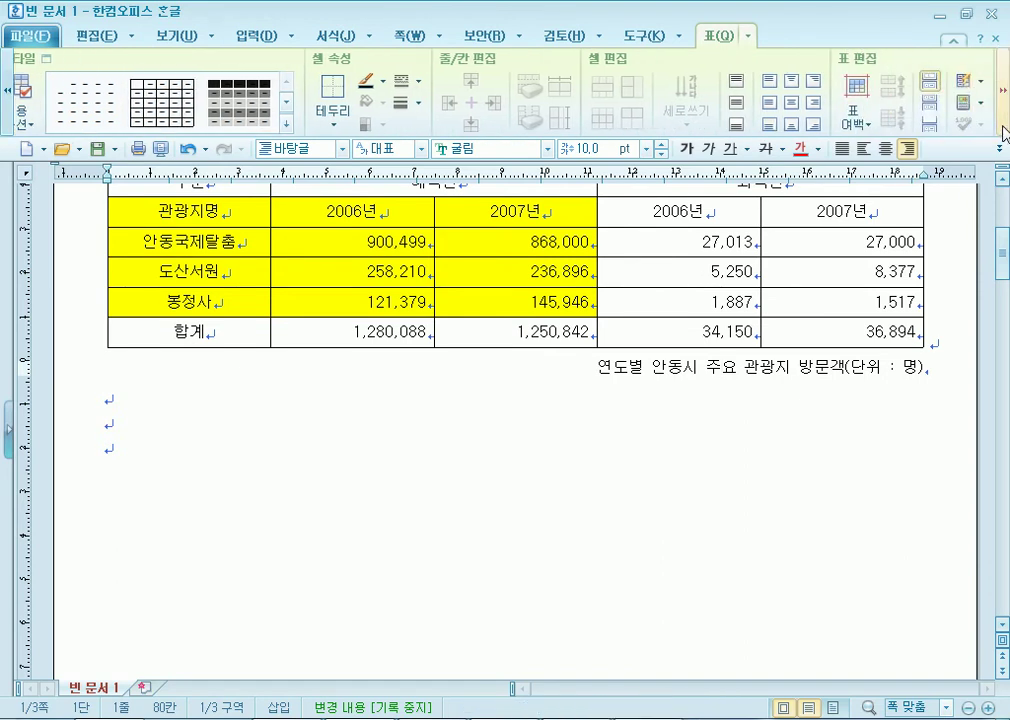
In 표/셀 속성 > 여백/캡션, set the caption position to top centre.
{"action": "right_click", "coordinate": [383, 219]}
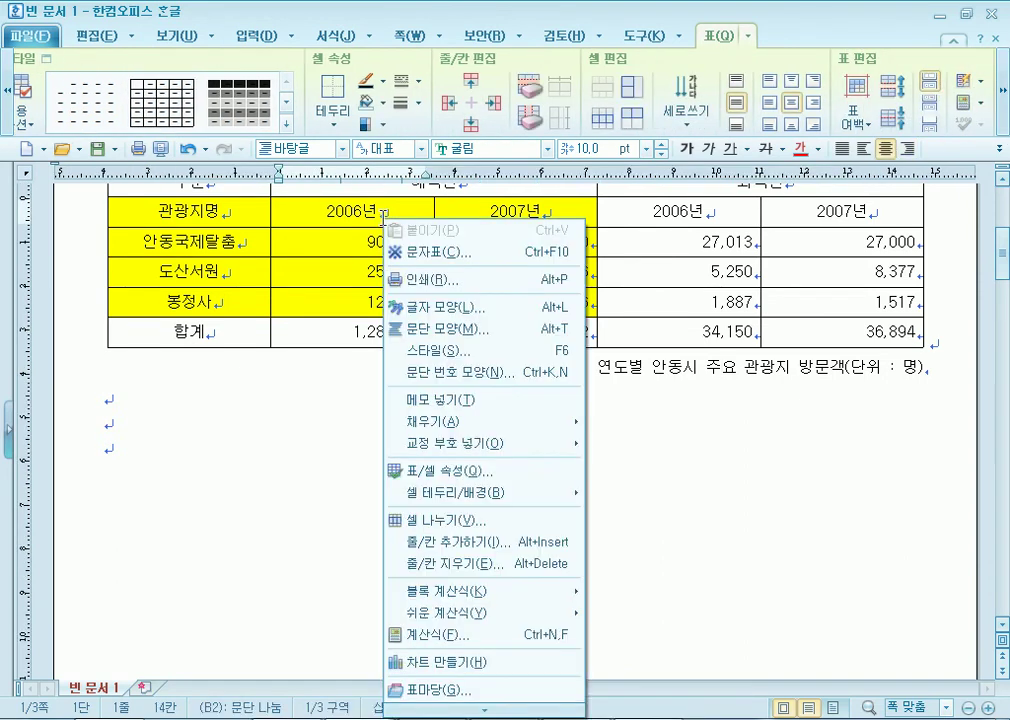
{"action": "left_click", "coordinate": [438, 471]}
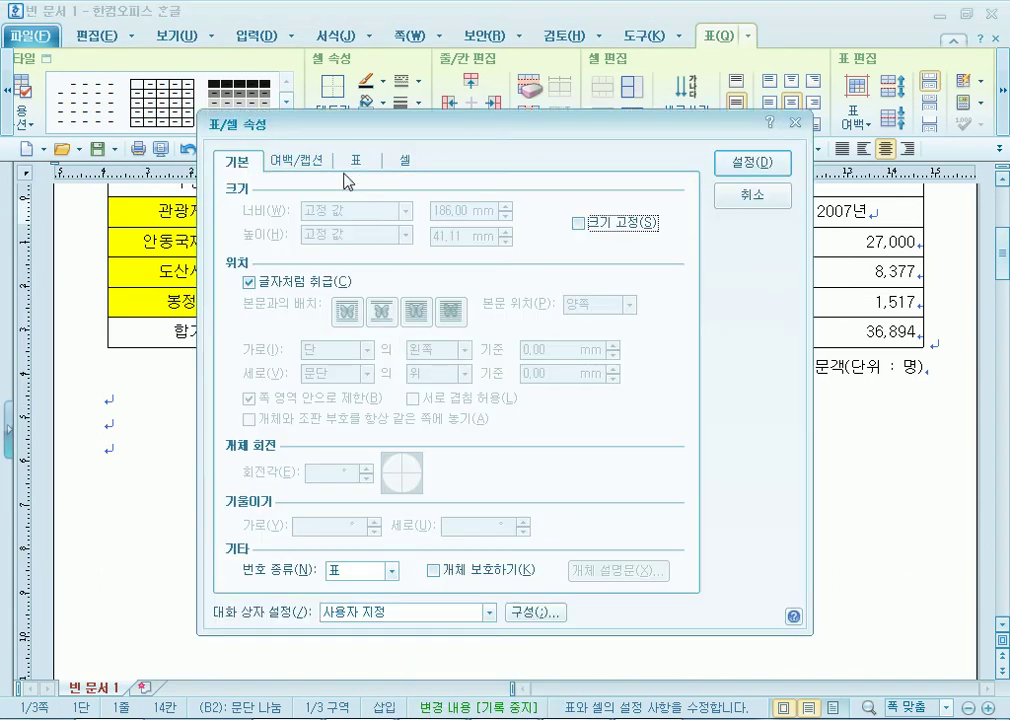
{"action": "left_click", "coordinate": [290, 160]}
{"action": "left_click", "coordinate": [399, 310]}
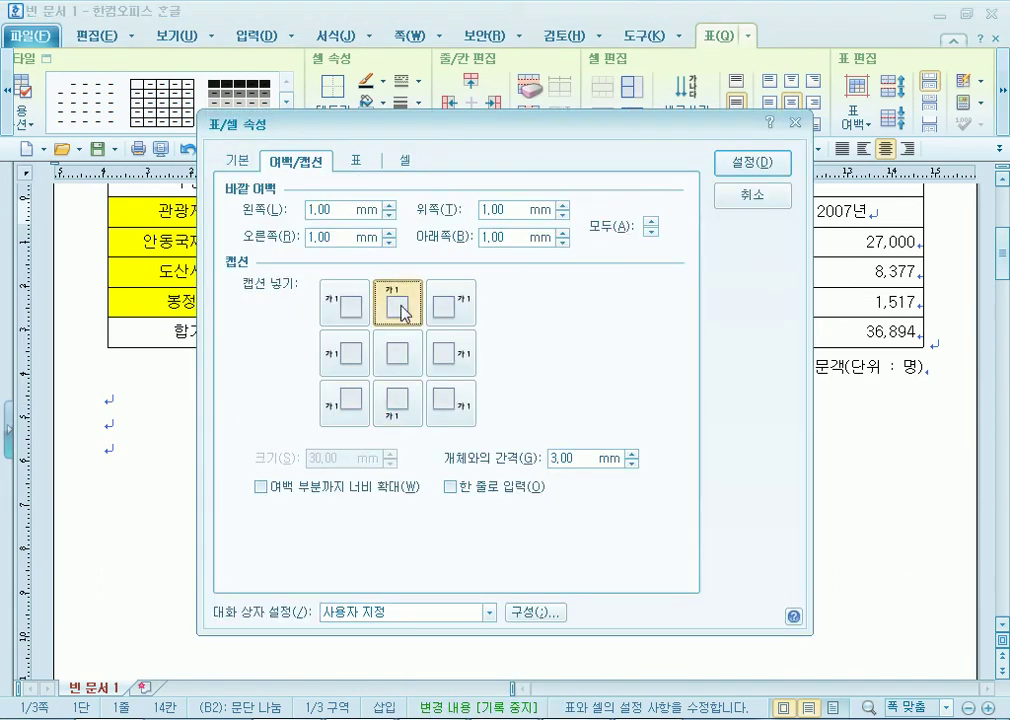
{"action": "left_click", "coordinate": [451, 310]}
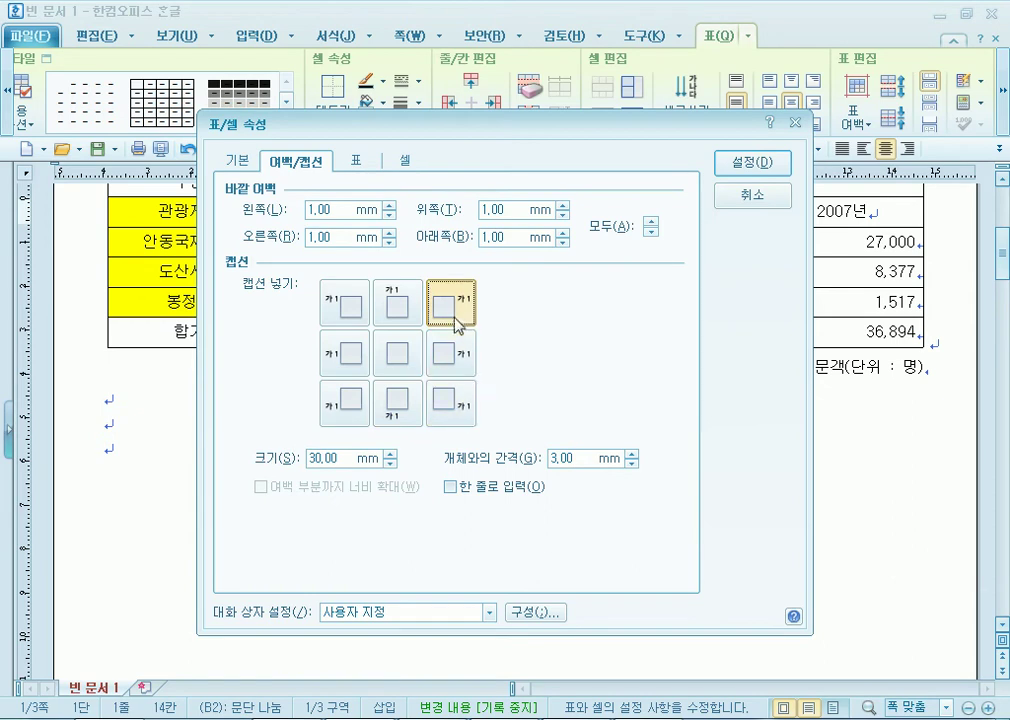
{"action": "left_click", "coordinate": [398, 308]}
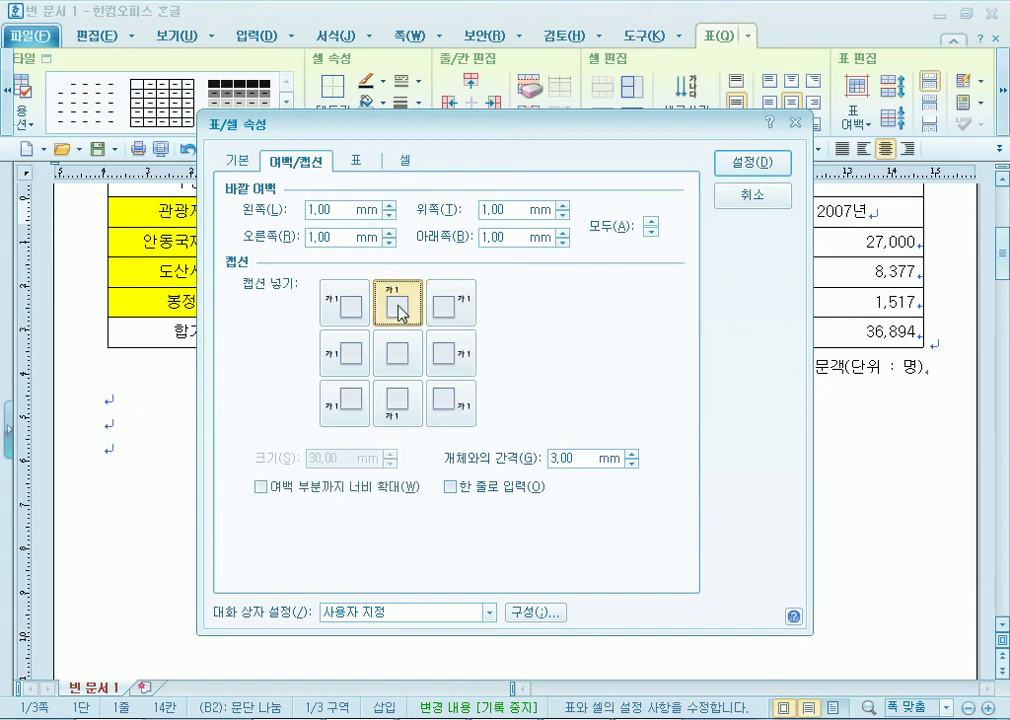
{"action": "left_click", "coordinate": [752, 164]}
Check the 캡션 넣기 position in the 입력 menu and dismiss it unchanged.
{"action": "scroll", "coordinate": [706, 470], "scroll_direction": "up", "scroll_amount": 2}
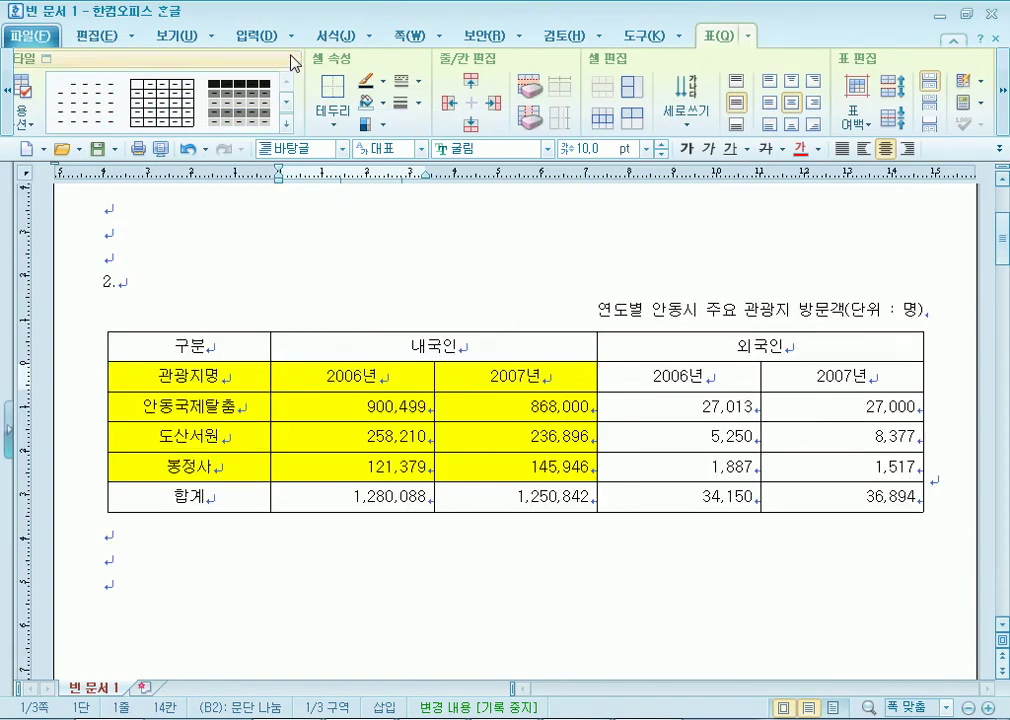
{"action": "left_click", "coordinate": [291, 36]}
{"action": "mouse_move", "coordinate": [314, 130]}
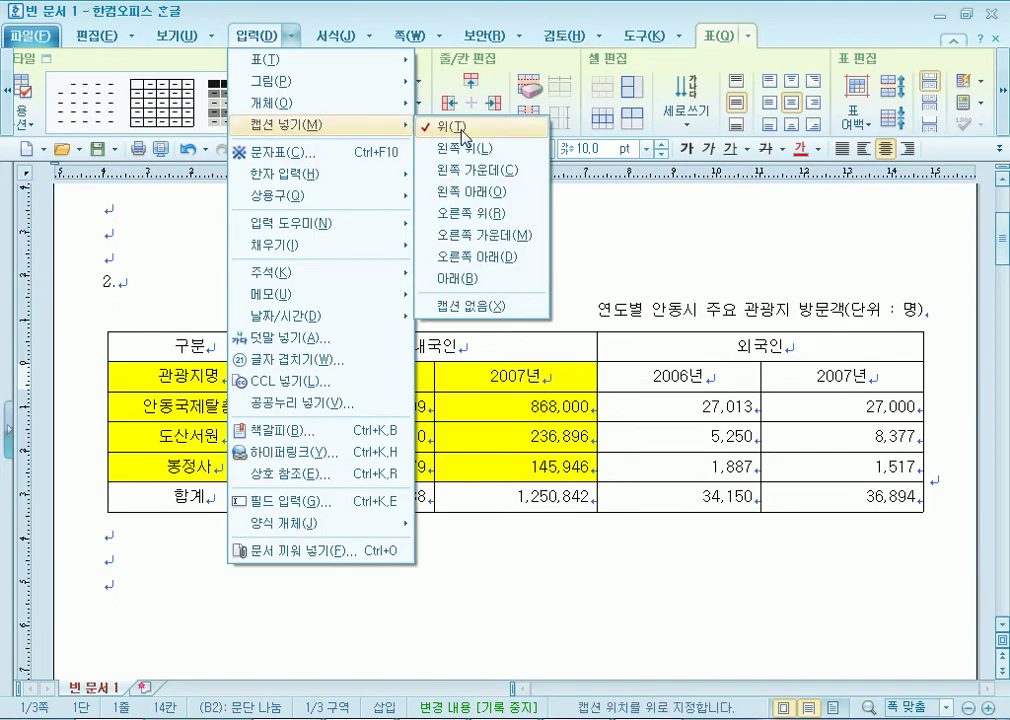
{"action": "left_click", "coordinate": [640, 312]}
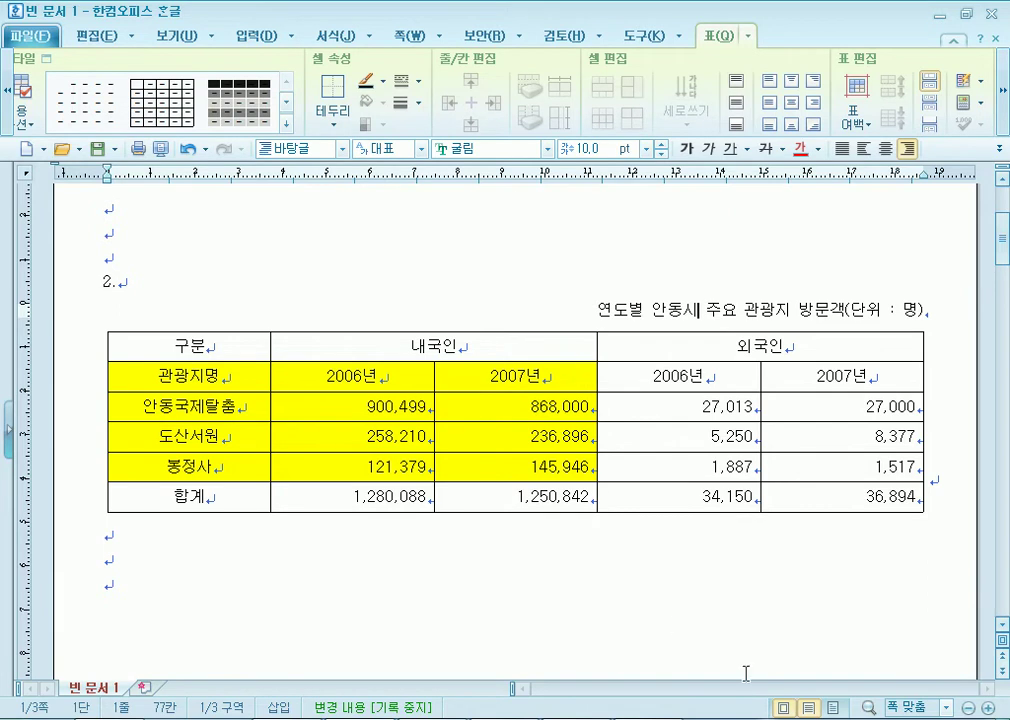
Compare the table with the exam PDF sample, then block-select the table's cells.
{"action": "key", "text": "alt+Tab"}
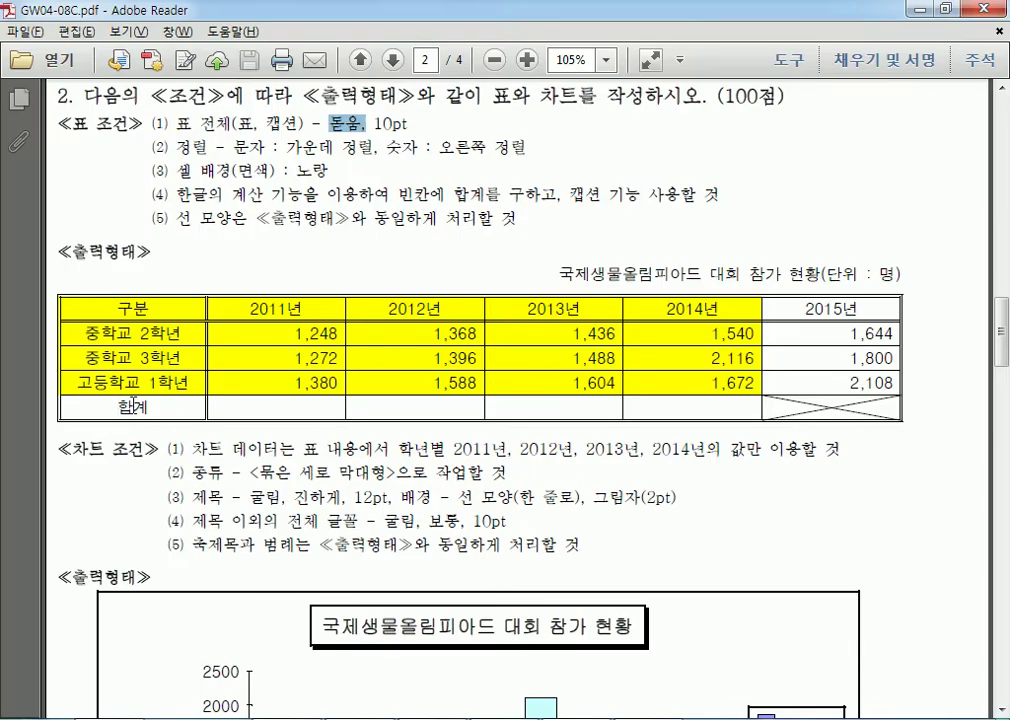
{"action": "left_click_drag", "start_coordinate": [172, 311], "coordinate": [177, 418]}
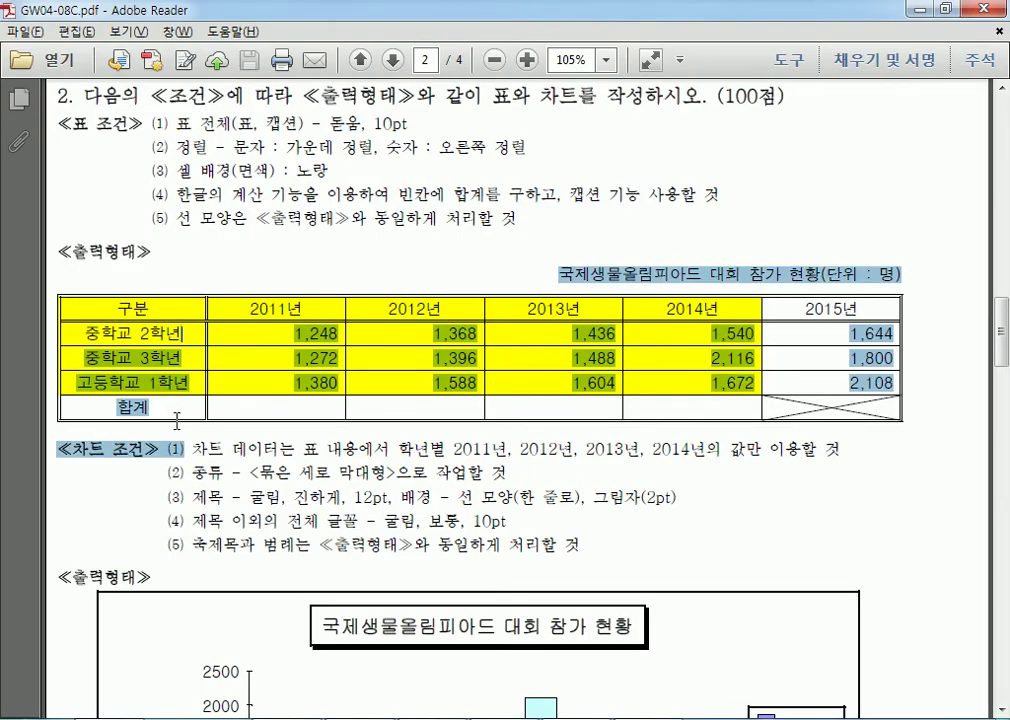
{"action": "left_click", "coordinate": [800, 335]}
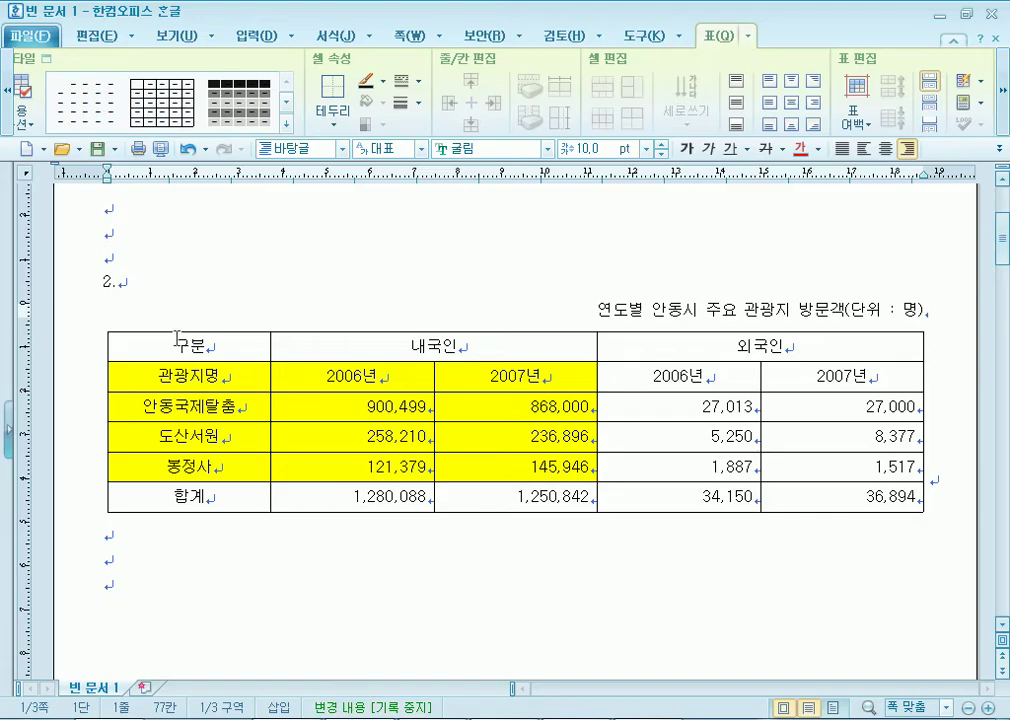
{"action": "left_click_drag", "start_coordinate": [180, 346], "coordinate": [865, 514]}
{"action": "left_click_drag", "start_coordinate": [252, 346], "coordinate": [829, 497]}
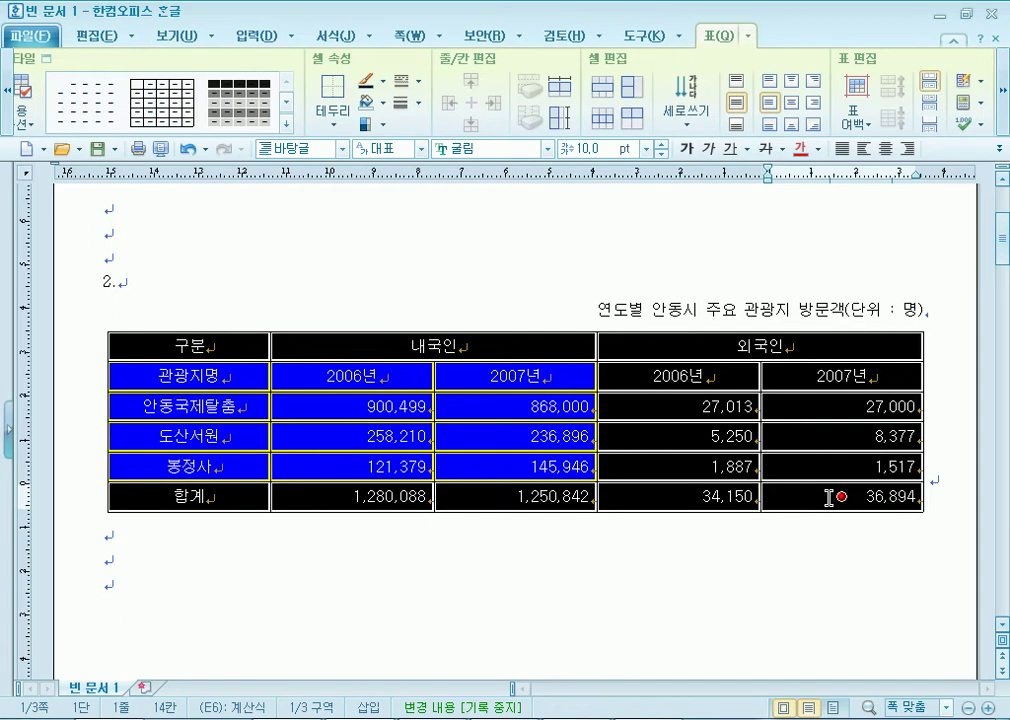
Browse the 테두리, 배경 and 대각선 tabs of 셀 테두리/배경 without changing anything.
{"action": "key", "text": "l"}
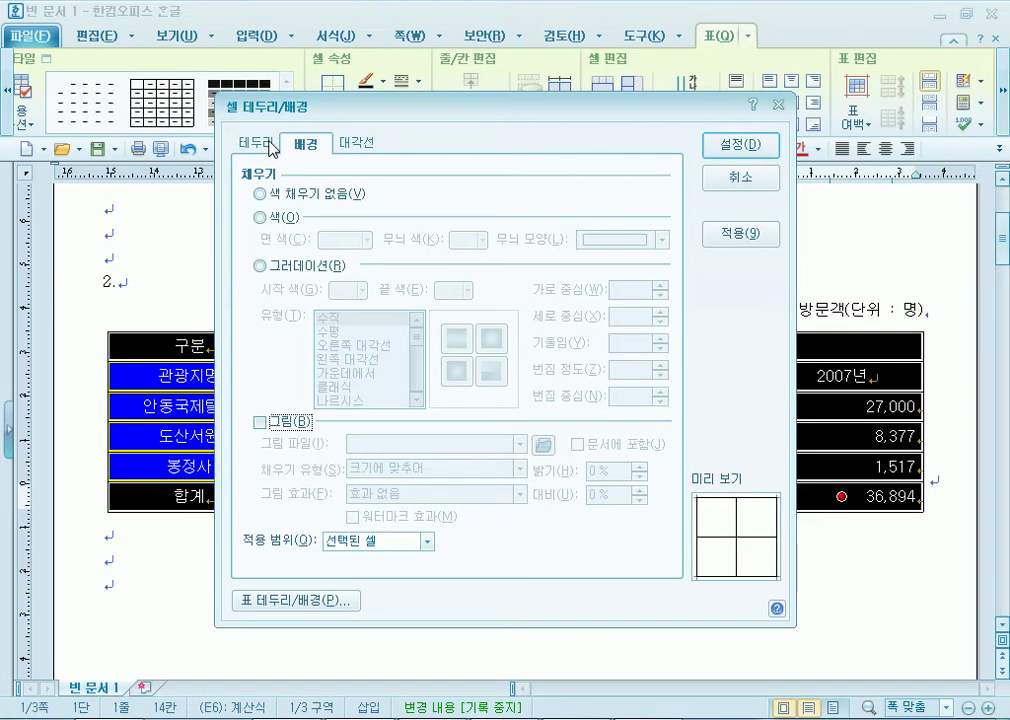
{"action": "left_click", "coordinate": [257, 145]}
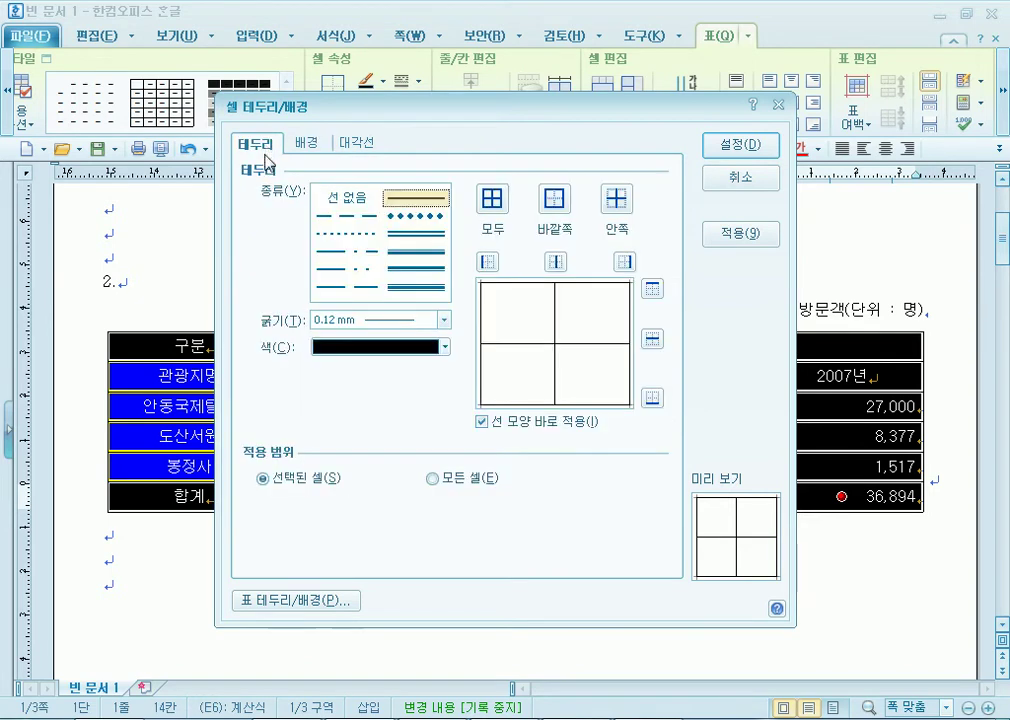
{"action": "left_click", "coordinate": [316, 147]}
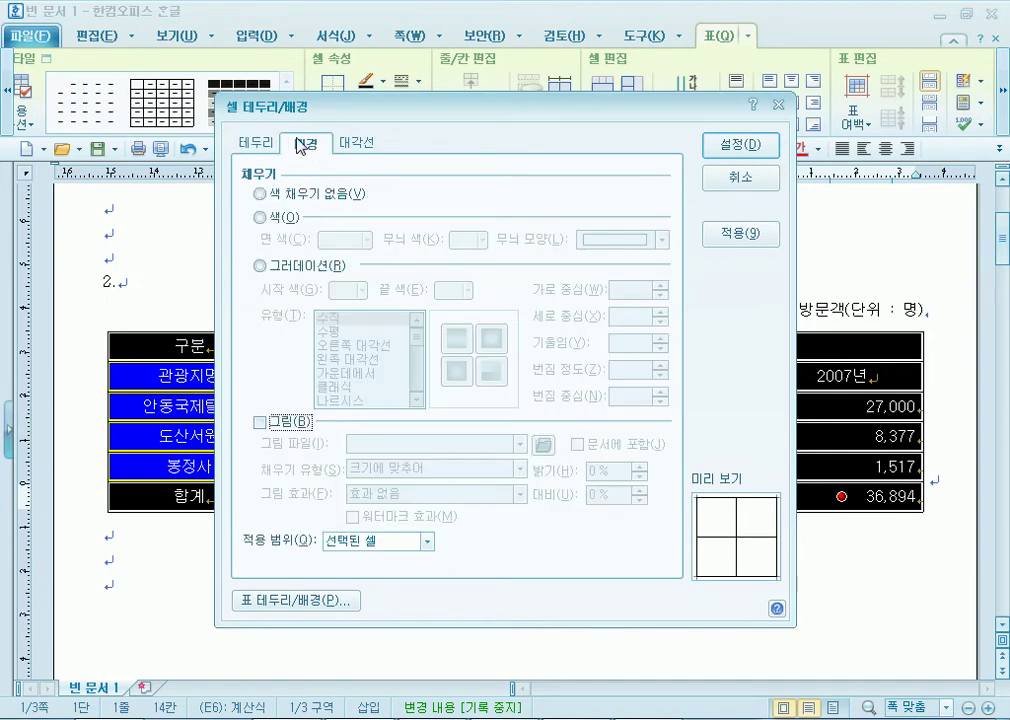
{"action": "left_click", "coordinate": [265, 147]}
{"action": "left_click", "coordinate": [313, 147]}
{"action": "left_click", "coordinate": [270, 148]}
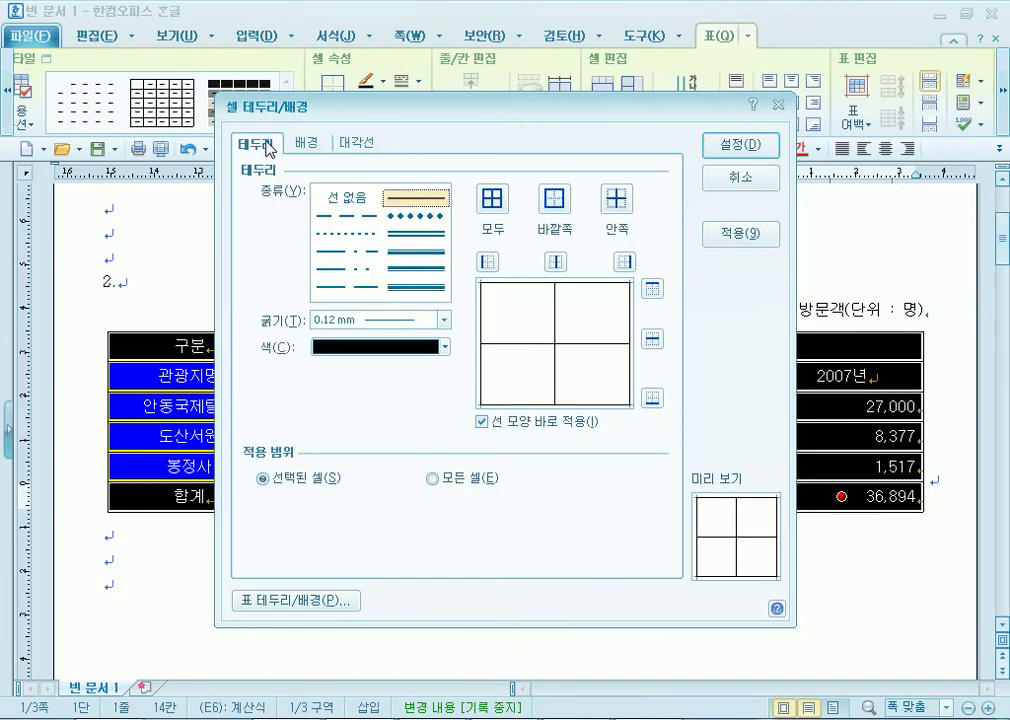
{"action": "left_click", "coordinate": [358, 146]}
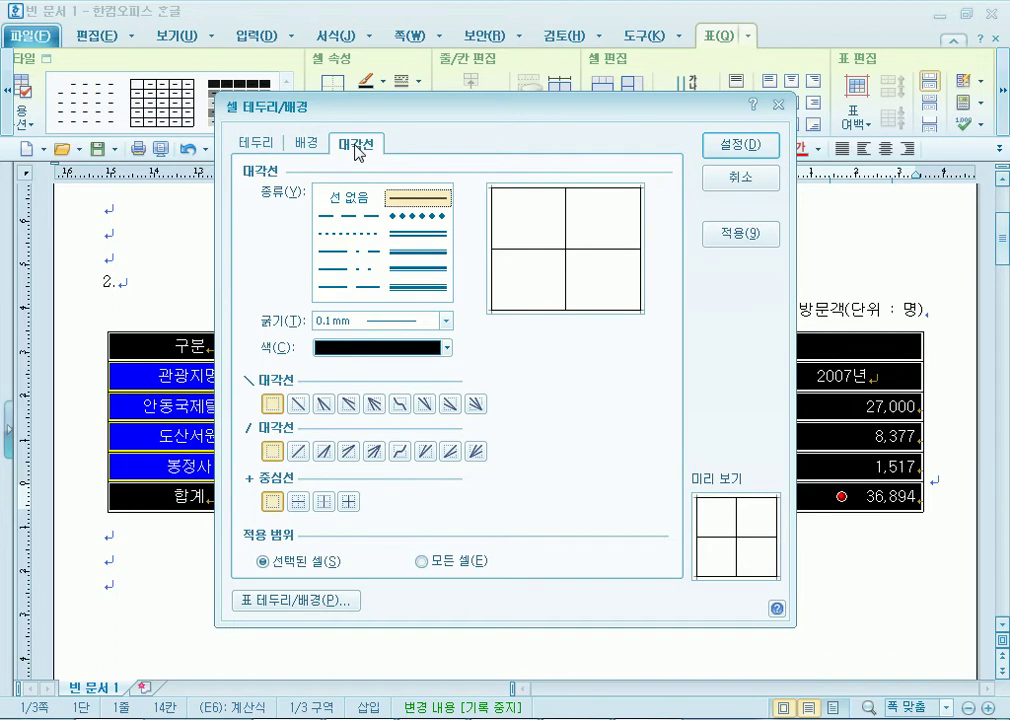
{"action": "left_click", "coordinate": [252, 144]}
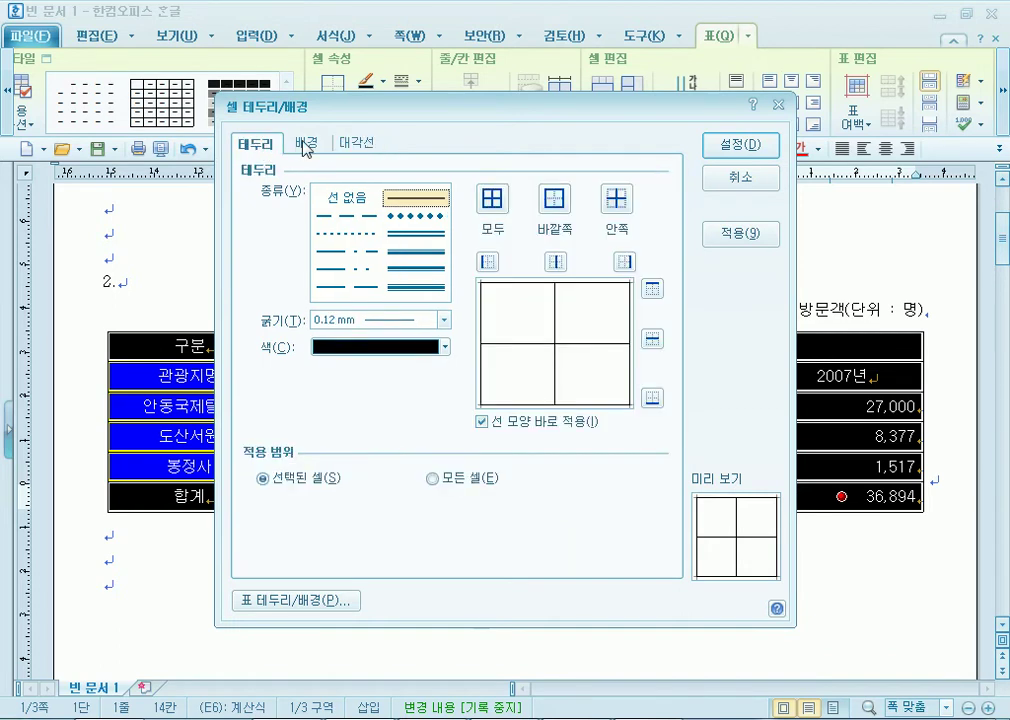
{"action": "left_click", "coordinate": [302, 144]}
{"action": "left_click", "coordinate": [358, 146]}
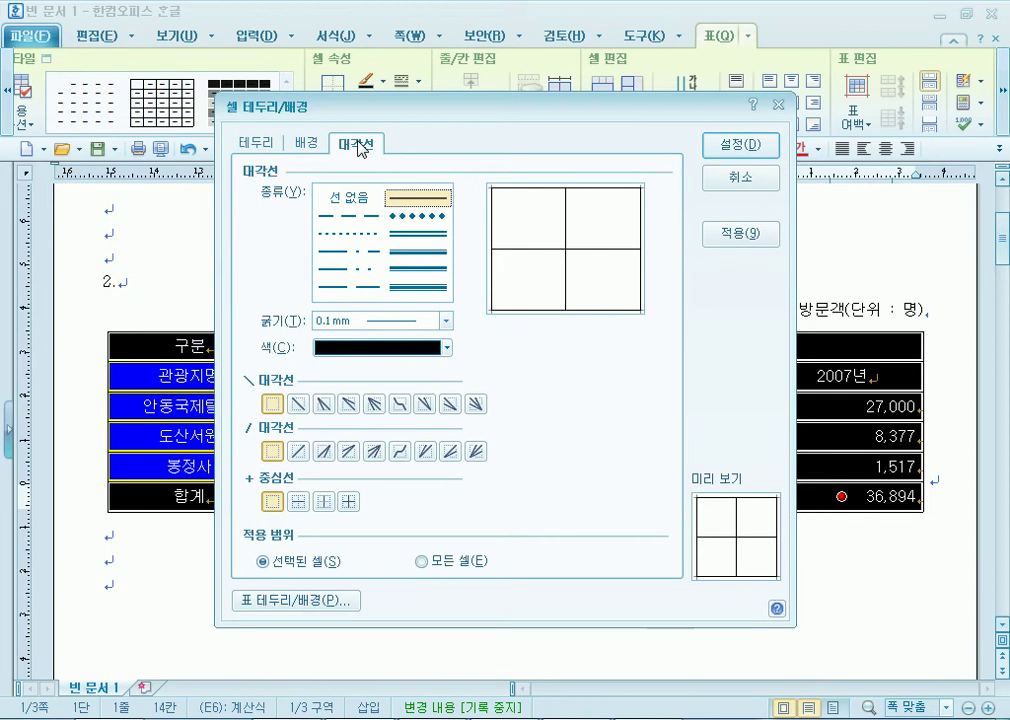
{"action": "key", "text": "Escape"}
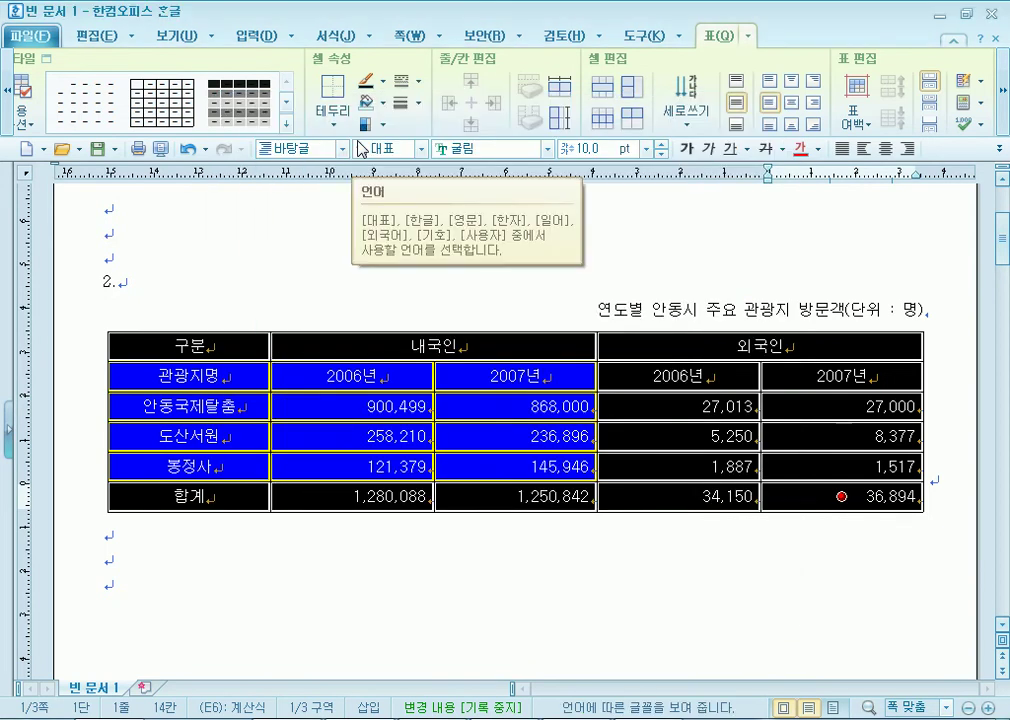
{"action": "key", "text": "l"}
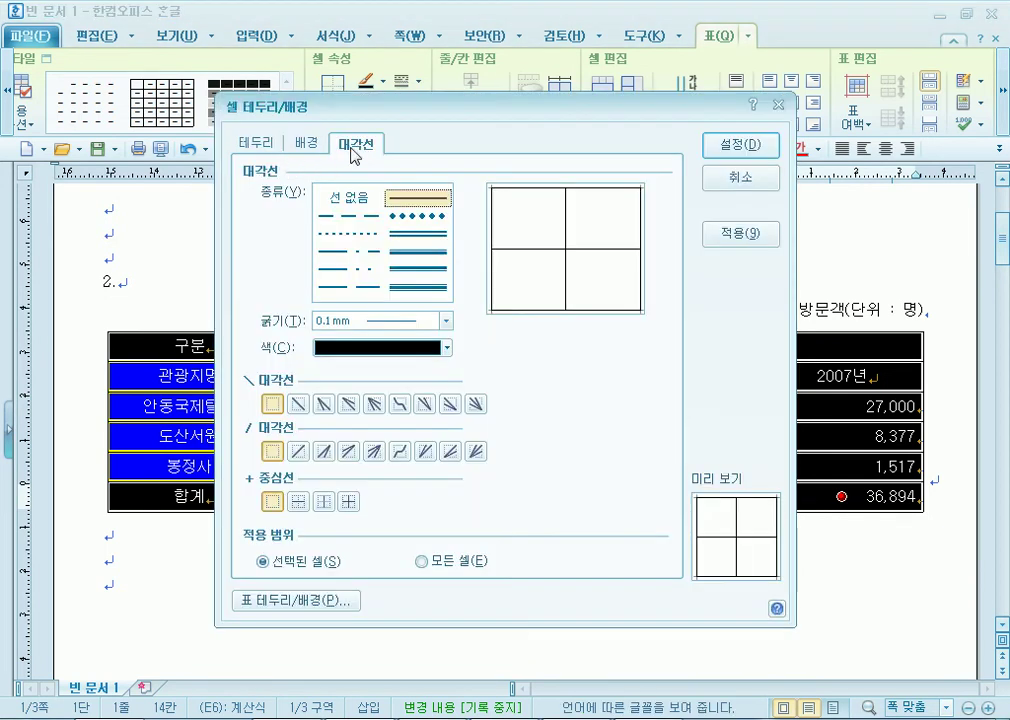
{"action": "key", "text": "Escape"}
{"action": "key", "text": "c"}
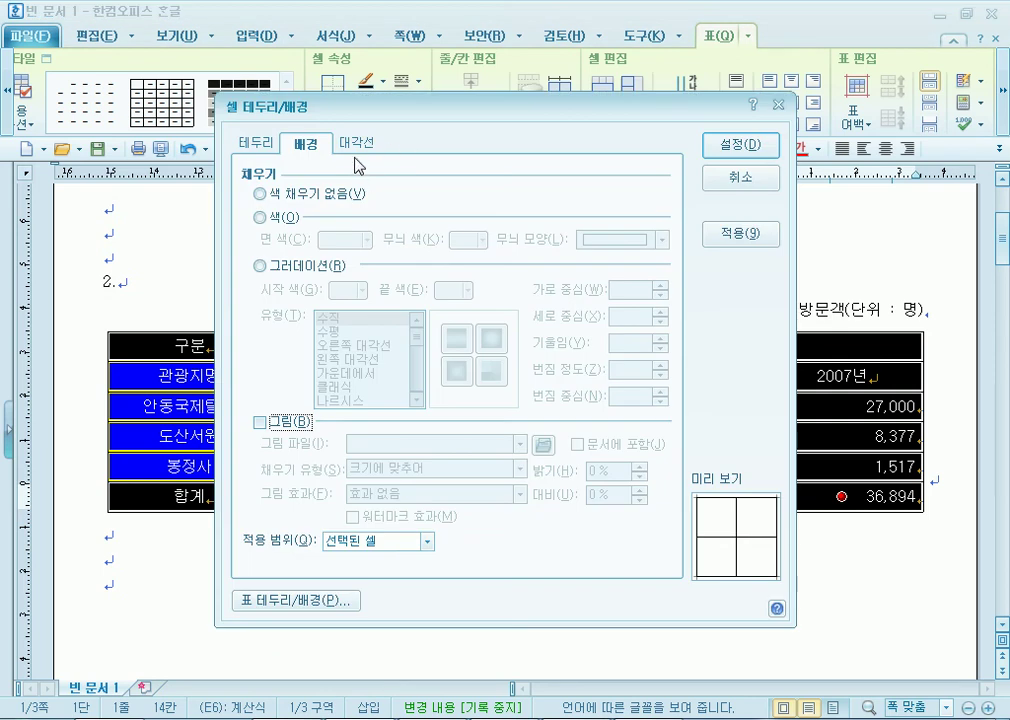
{"action": "key", "text": "Escape"}
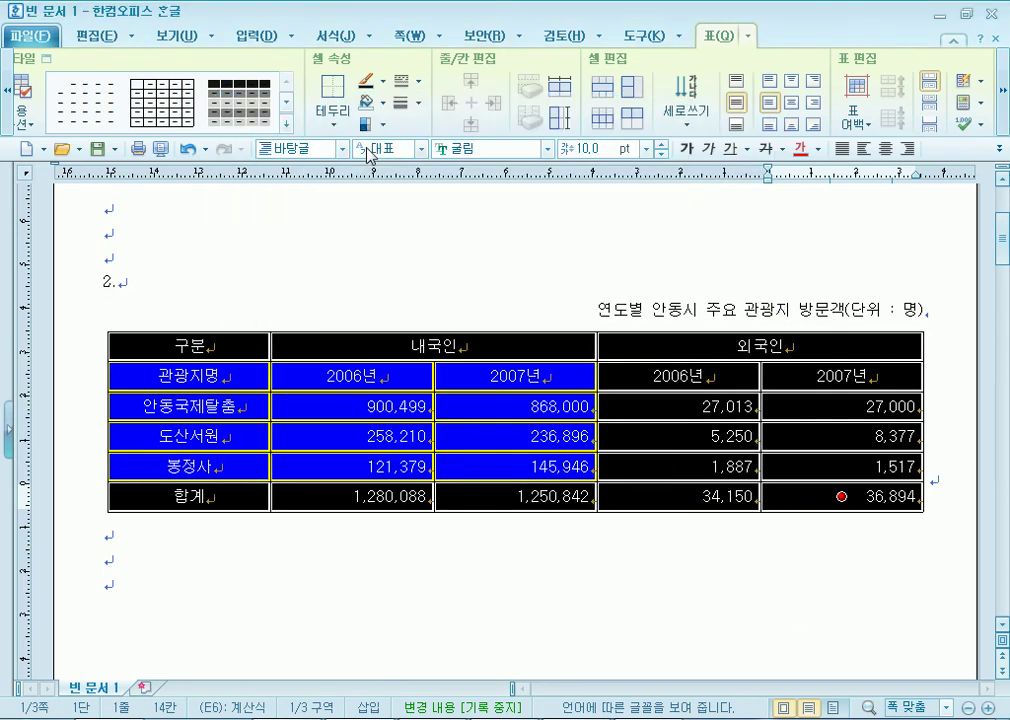
{"action": "key", "text": "c"}
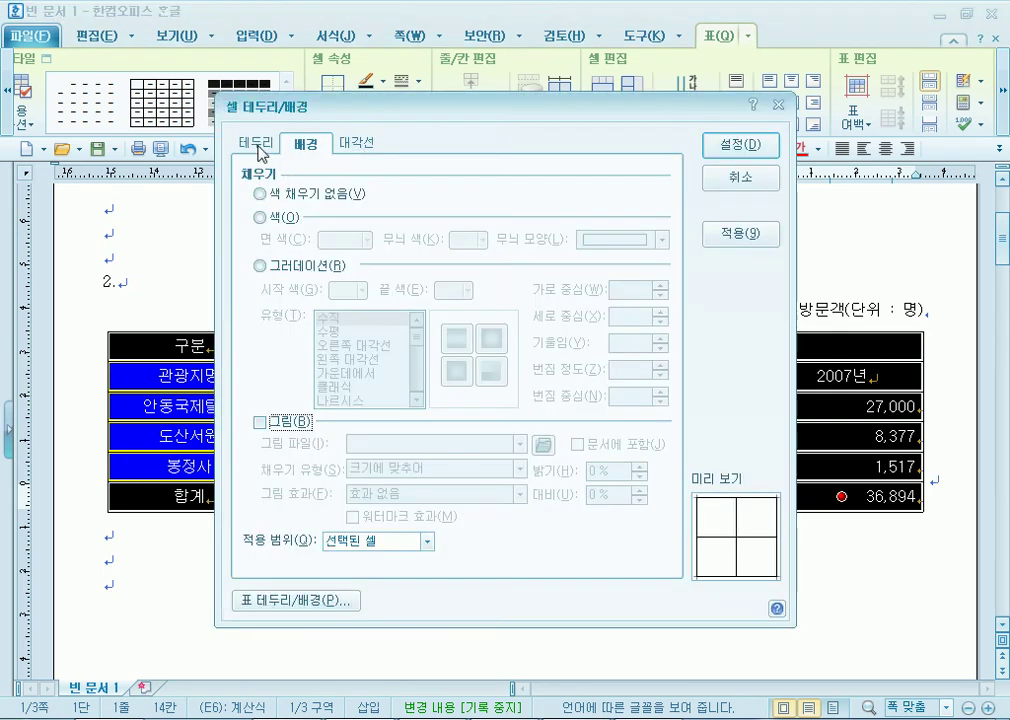
Set 선 없음 on the table's left and right outer borders and apply it.
{"action": "left_click", "coordinate": [260, 149]}
{"action": "left_click", "coordinate": [349, 197]}
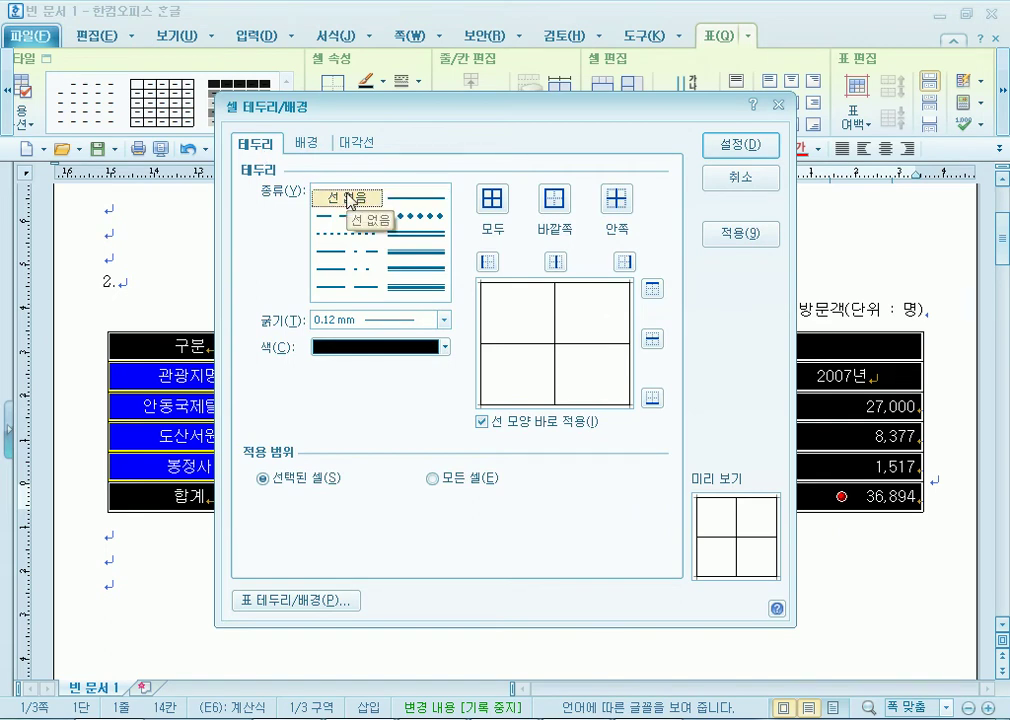
{"action": "left_click", "coordinate": [488, 264]}
{"action": "left_click", "coordinate": [624, 263]}
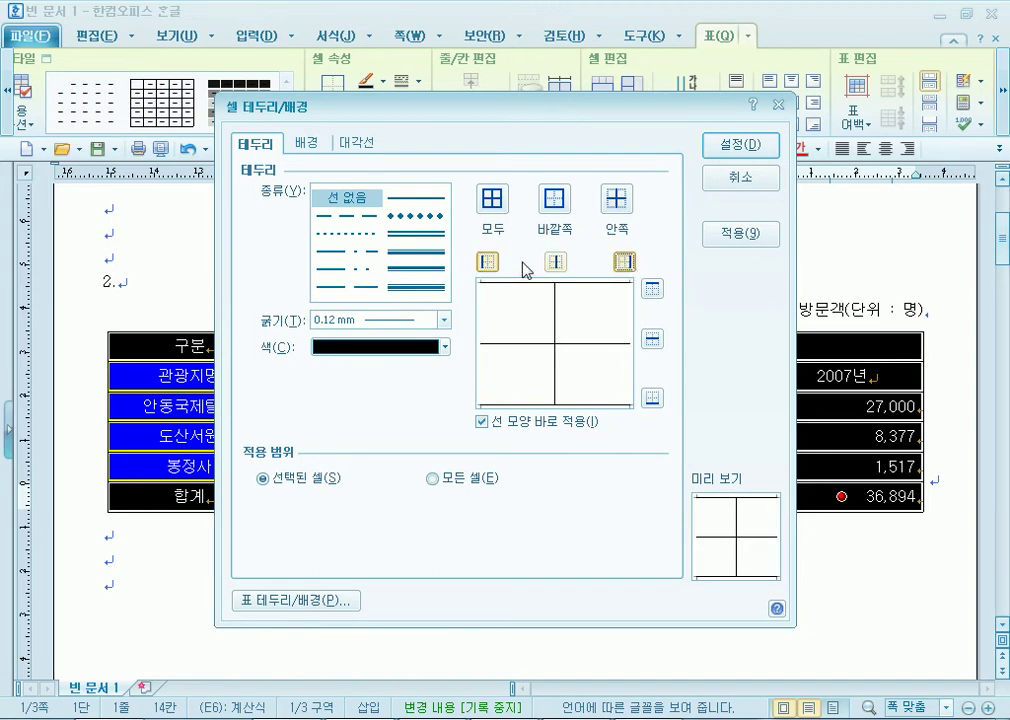
{"action": "left_click", "coordinate": [757, 152]}
{"action": "left_click", "coordinate": [326, 577]}
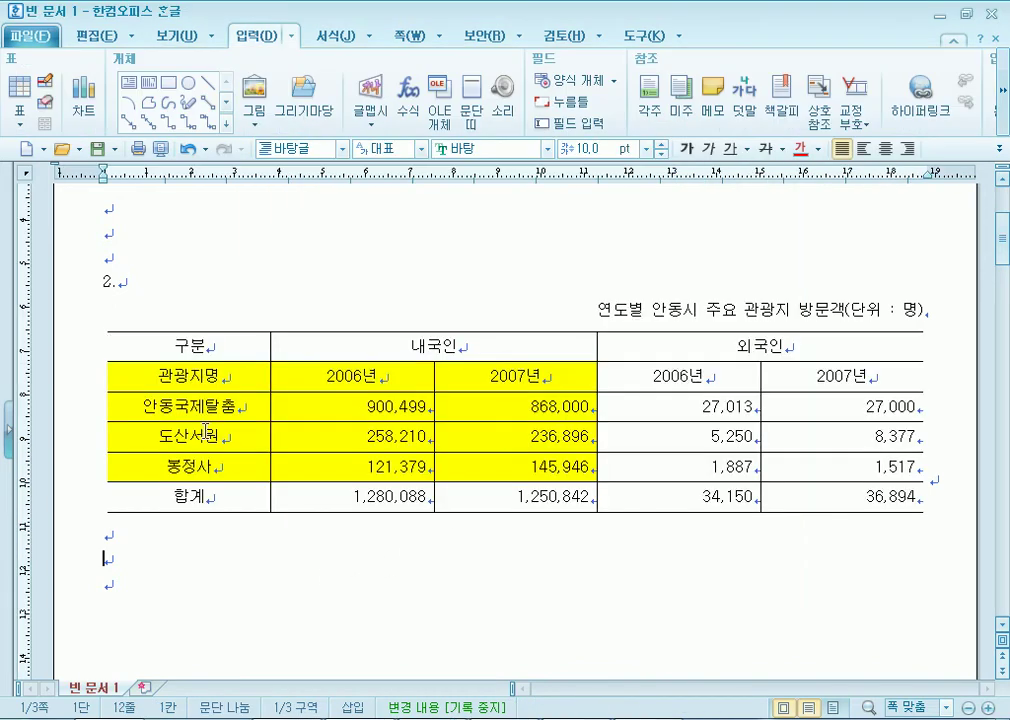
Stage a 0.5 mm double line on the selected table's top and bottom edges.
{"action": "left_click_drag", "start_coordinate": [210, 350], "coordinate": [803, 511]}
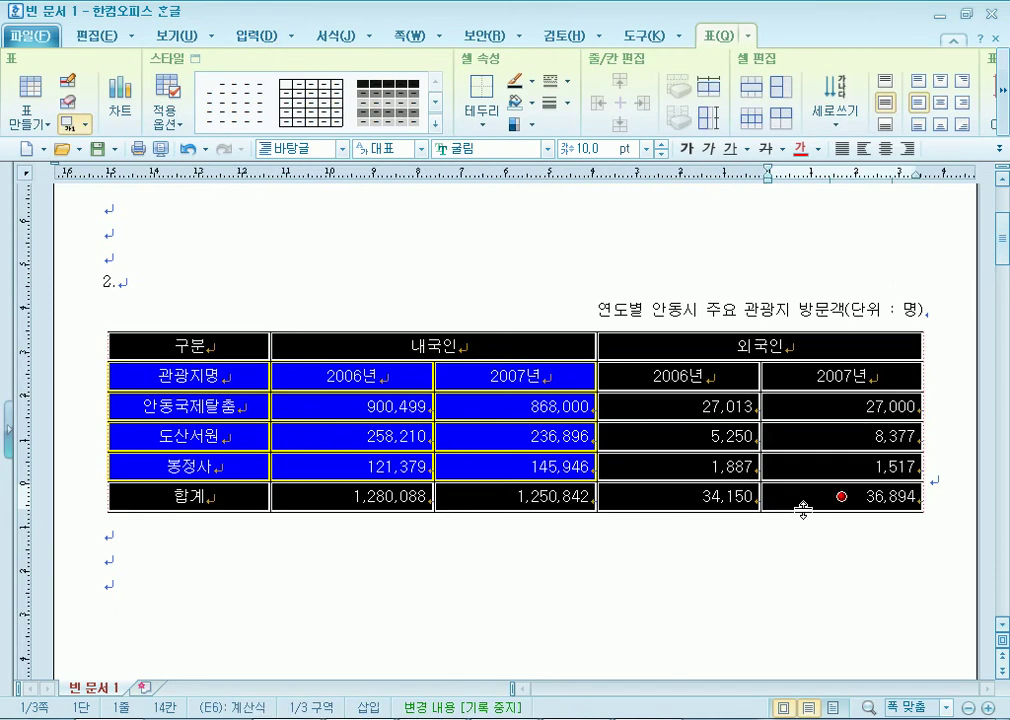
{"action": "key", "text": "l"}
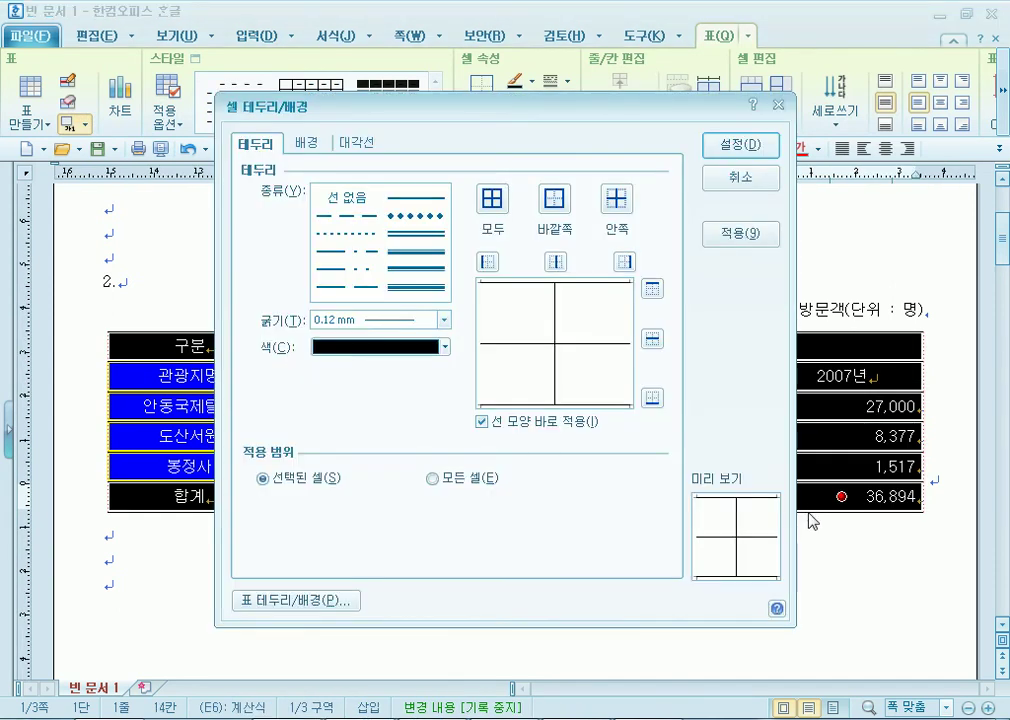
{"action": "left_click", "coordinate": [416, 251]}
{"action": "left_click", "coordinate": [652, 289]}
{"action": "left_click", "coordinate": [652, 398]}
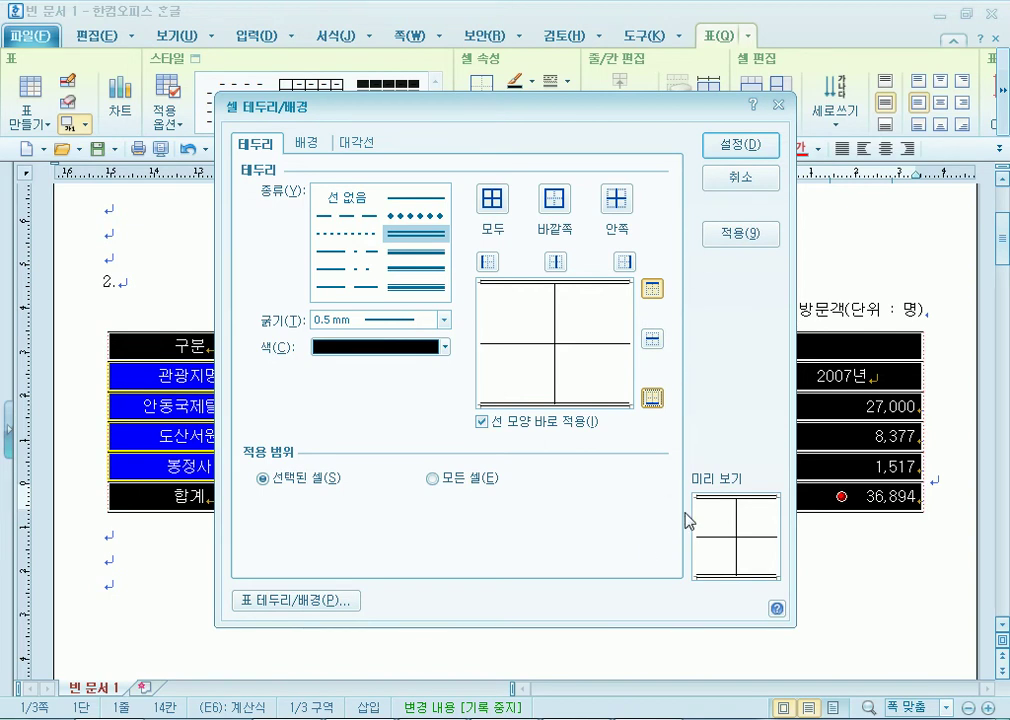
{"action": "left_click", "coordinate": [509, 718]}
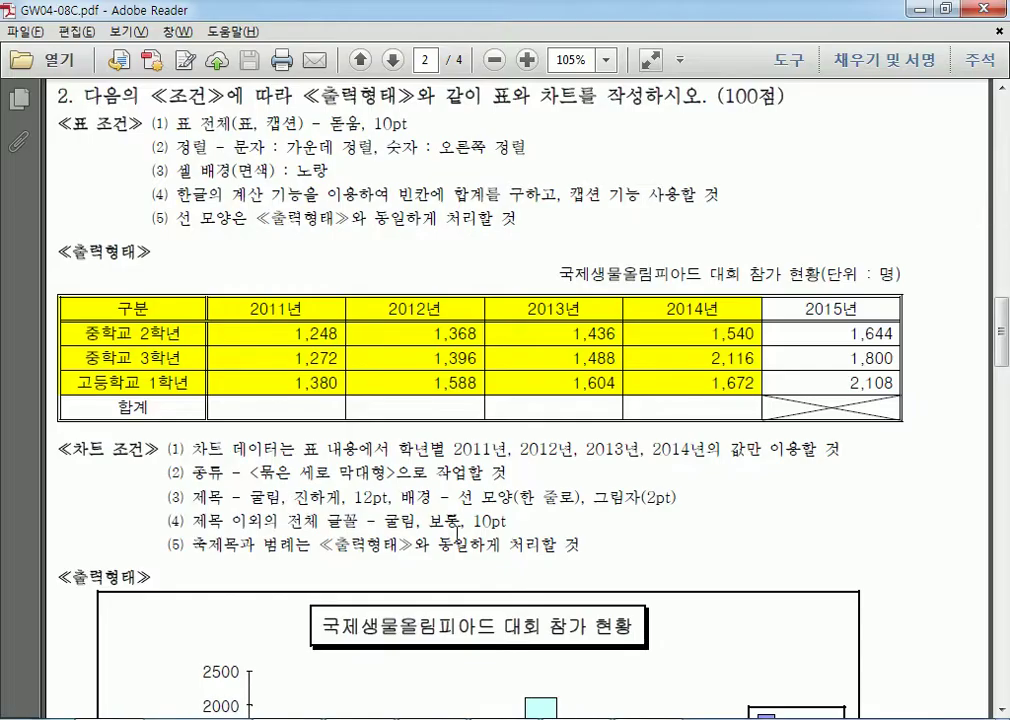
{"action": "left_click_drag", "start_coordinate": [122, 307], "coordinate": [315, 398]}
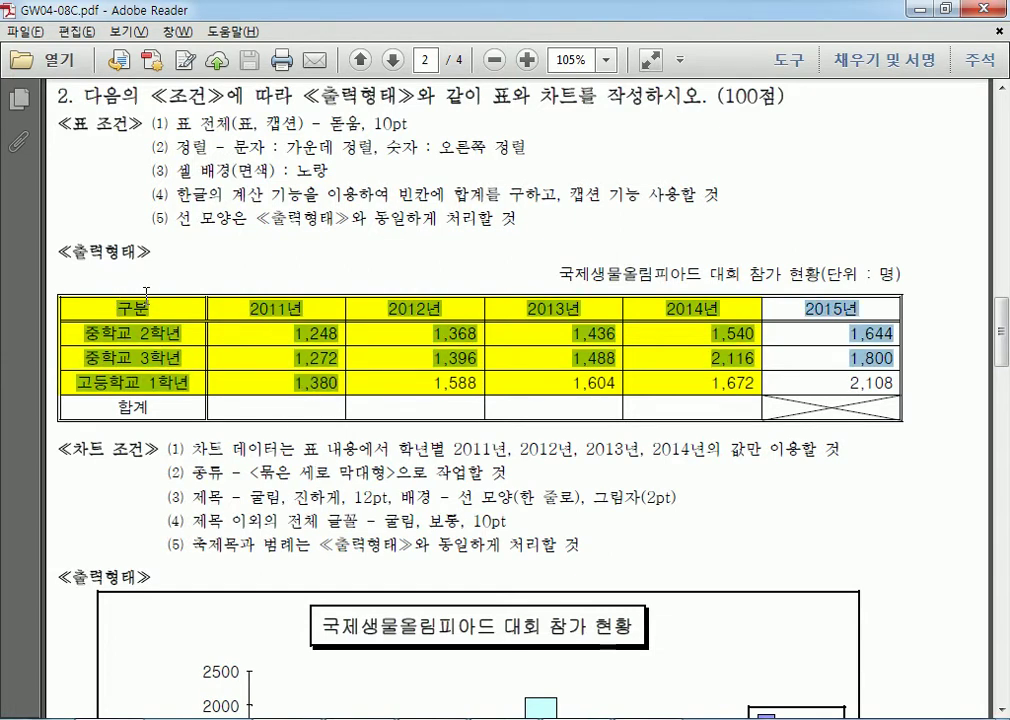
{"action": "left_click", "coordinate": [146, 298]}
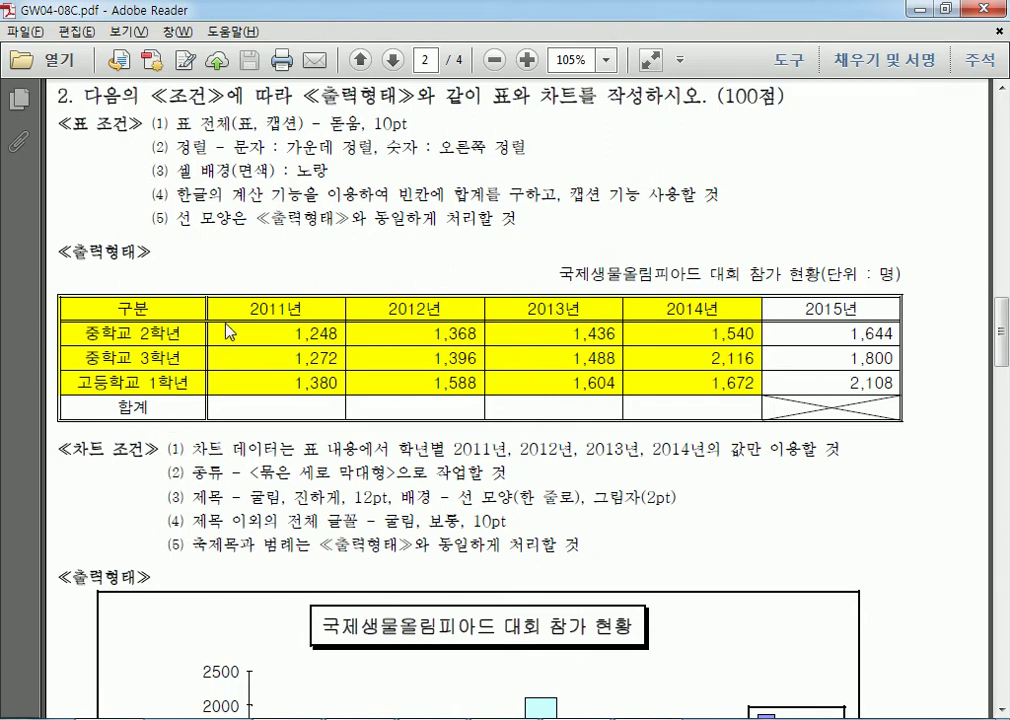
{"action": "key", "text": "alt+Tab"}
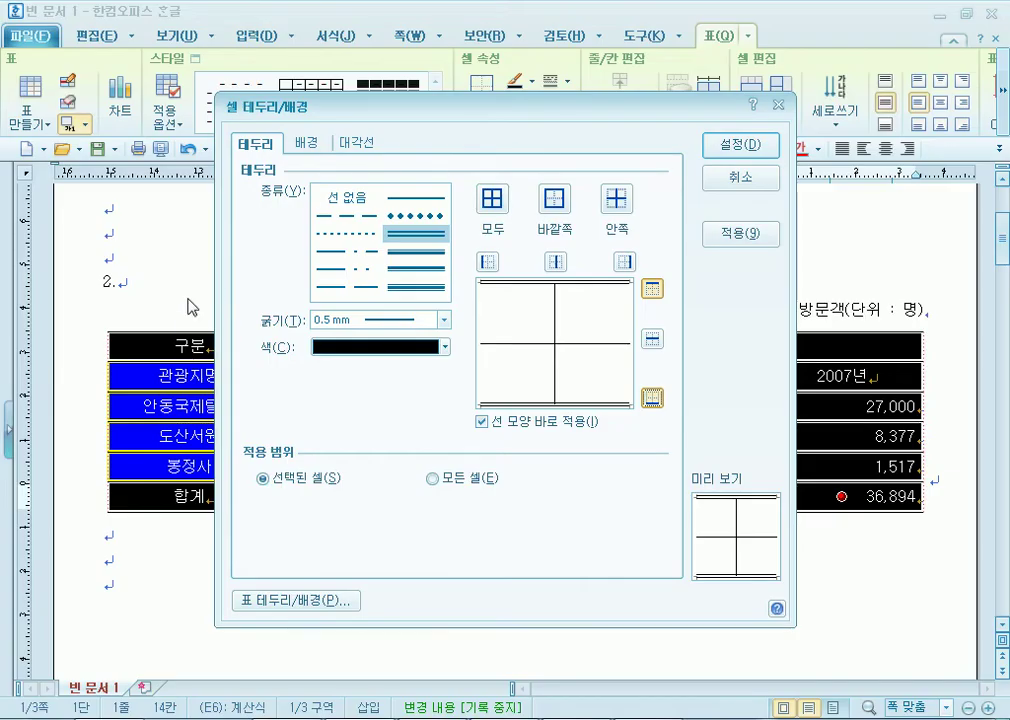
Confirm the top and bottom double-line buttons and apply them to the table.
{"action": "left_click", "coordinate": [652, 290]}
{"action": "left_click", "coordinate": [652, 290]}
{"action": "left_click", "coordinate": [652, 398]}
{"action": "left_click", "coordinate": [652, 398]}
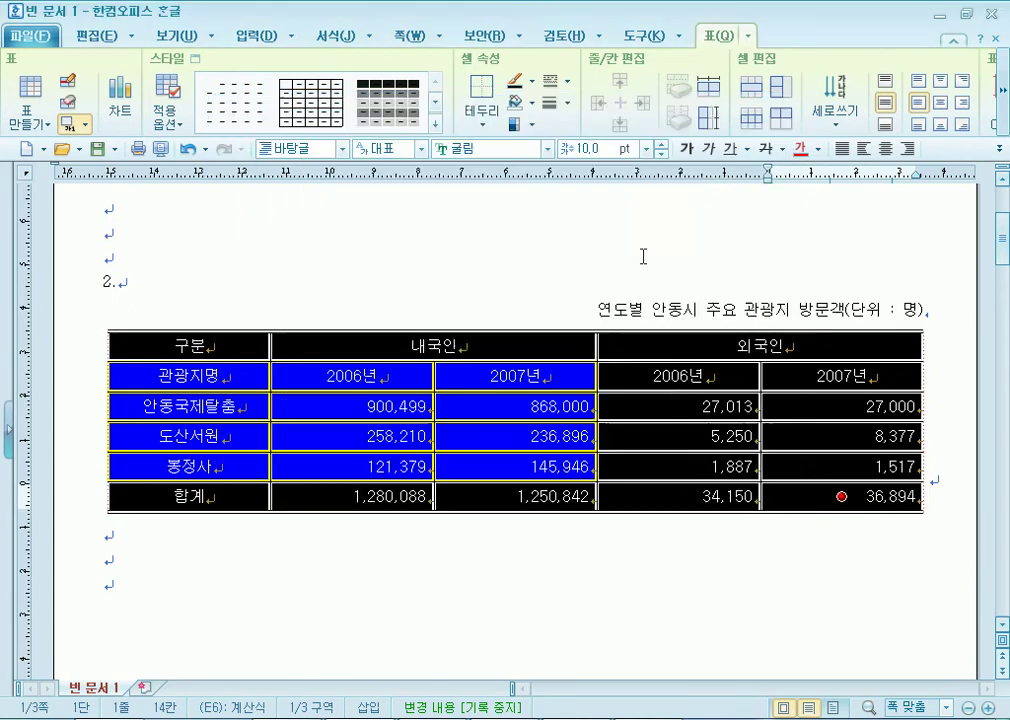
{"action": "left_click", "coordinate": [740, 145]}
{"action": "left_click", "coordinate": [340, 560]}
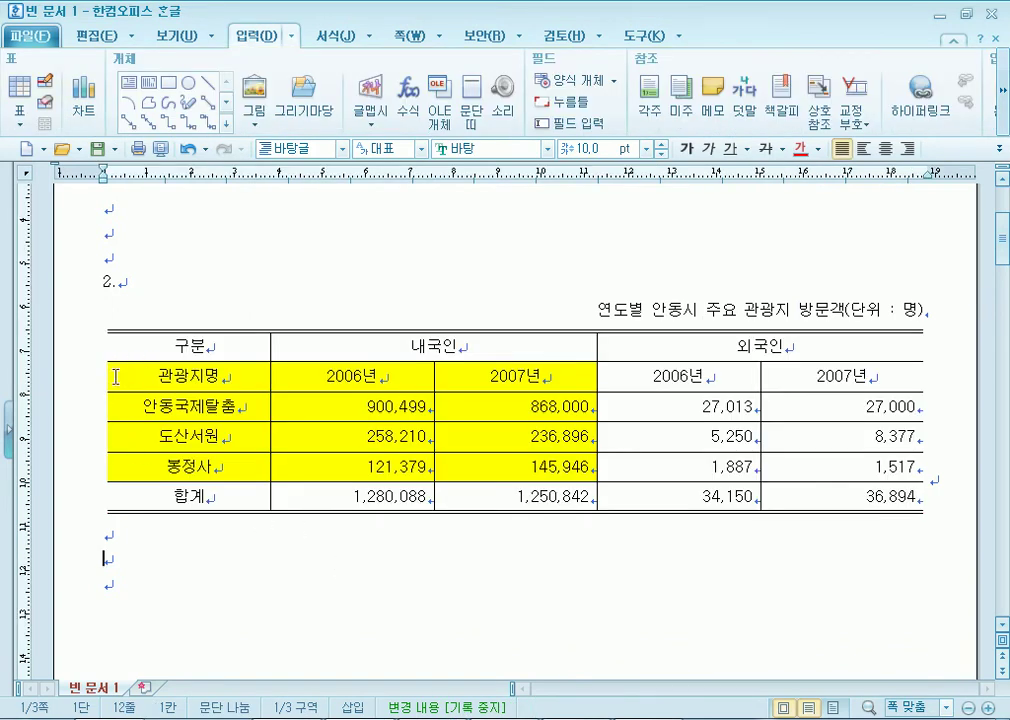
{"action": "left_click_drag", "start_coordinate": [136, 360], "coordinate": [820, 376]}
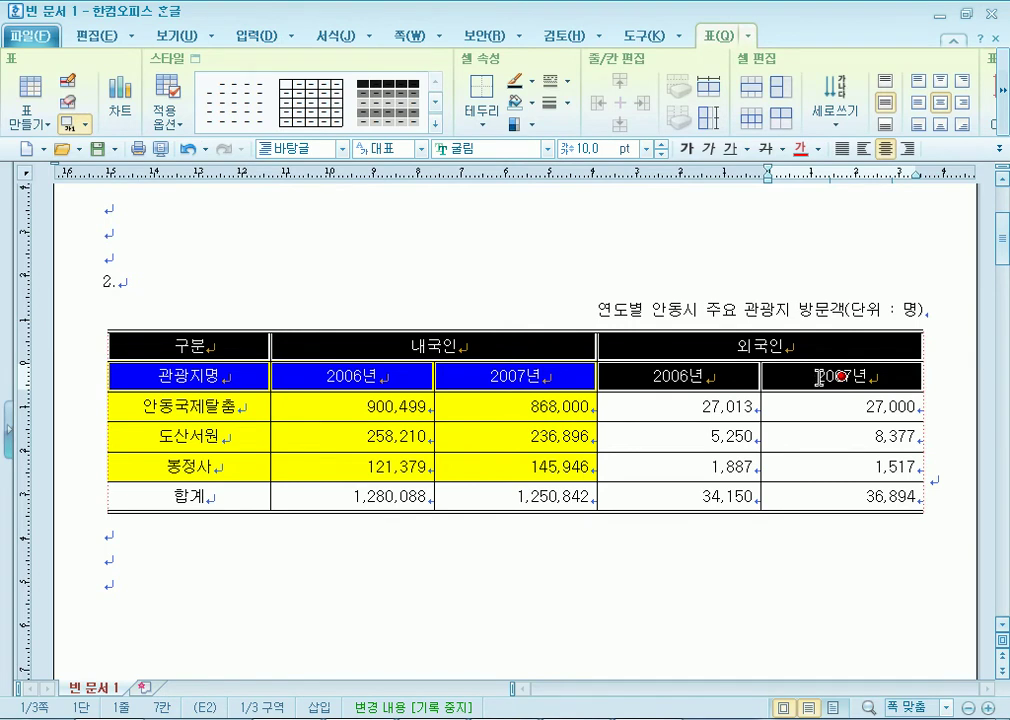
Add a 0.5 mm double line beneath the table's top two header rows.
{"action": "left_click", "coordinate": [388, 595]}
{"action": "left_click_drag", "start_coordinate": [127, 391], "coordinate": [127, 392]}
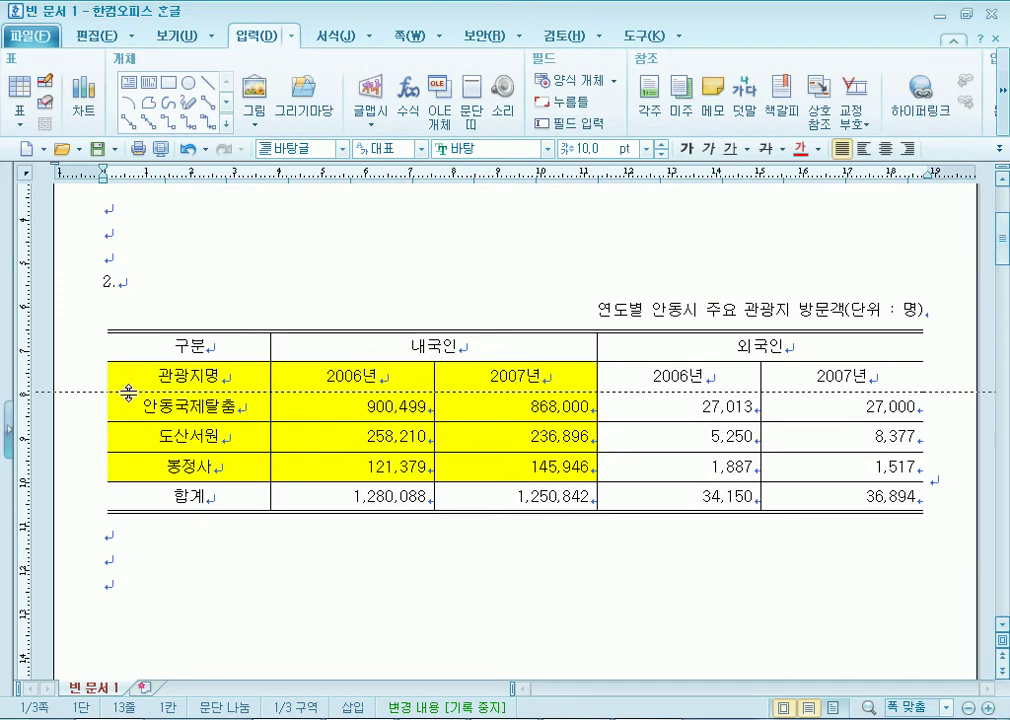
{"action": "left_click_drag", "start_coordinate": [147, 355], "coordinate": [806, 375]}
{"action": "key", "text": "l"}
{"action": "left_click", "coordinate": [416, 234]}
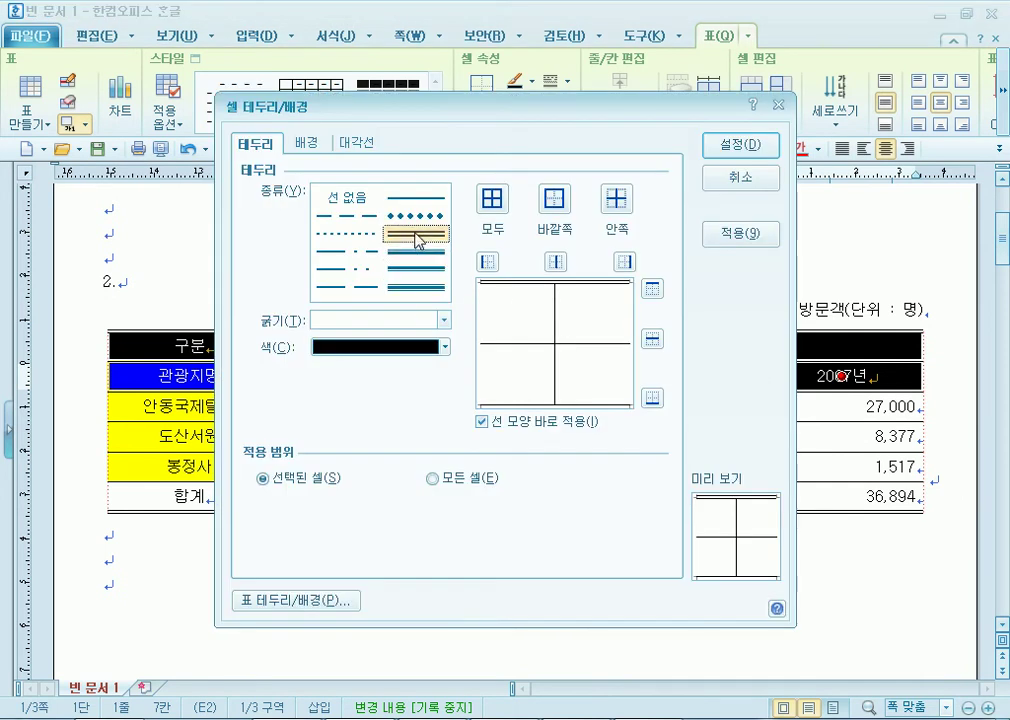
{"action": "left_click", "coordinate": [652, 398]}
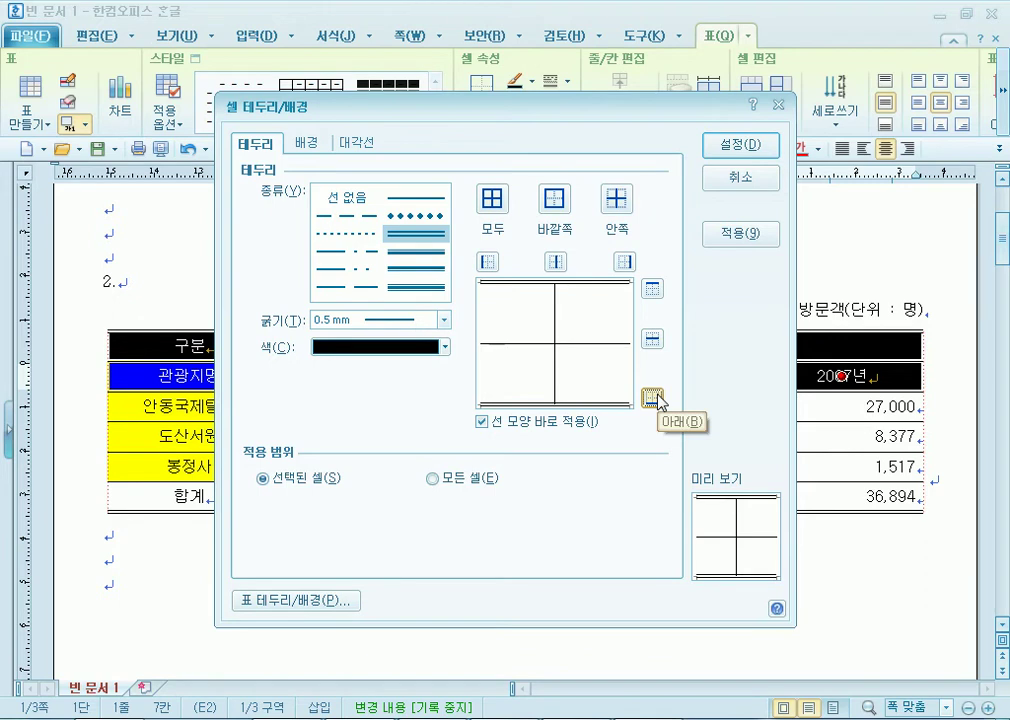
{"action": "left_click", "coordinate": [762, 153]}
{"action": "left_click", "coordinate": [308, 535]}
Reset every cell edge of the whole table to a single 0.12 mm line.
{"action": "left_click_drag", "start_coordinate": [160, 350], "coordinate": [816, 524]}
{"action": "key", "text": "l"}
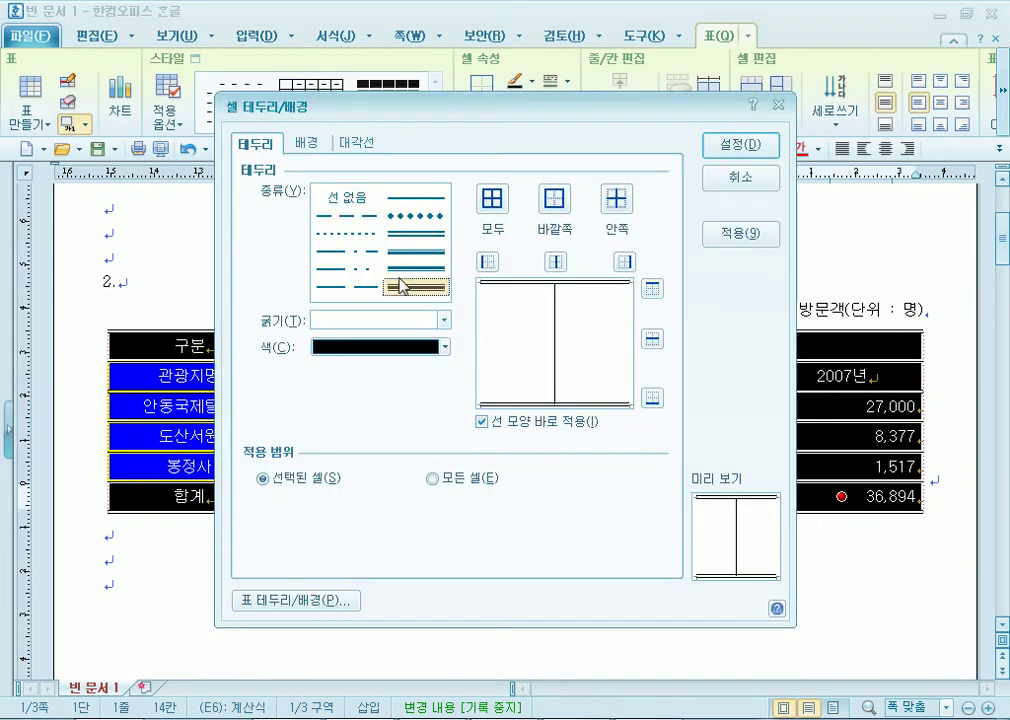
{"action": "left_click", "coordinate": [444, 320]}
{"action": "left_click", "coordinate": [395, 355]}
{"action": "left_click", "coordinate": [491, 199]}
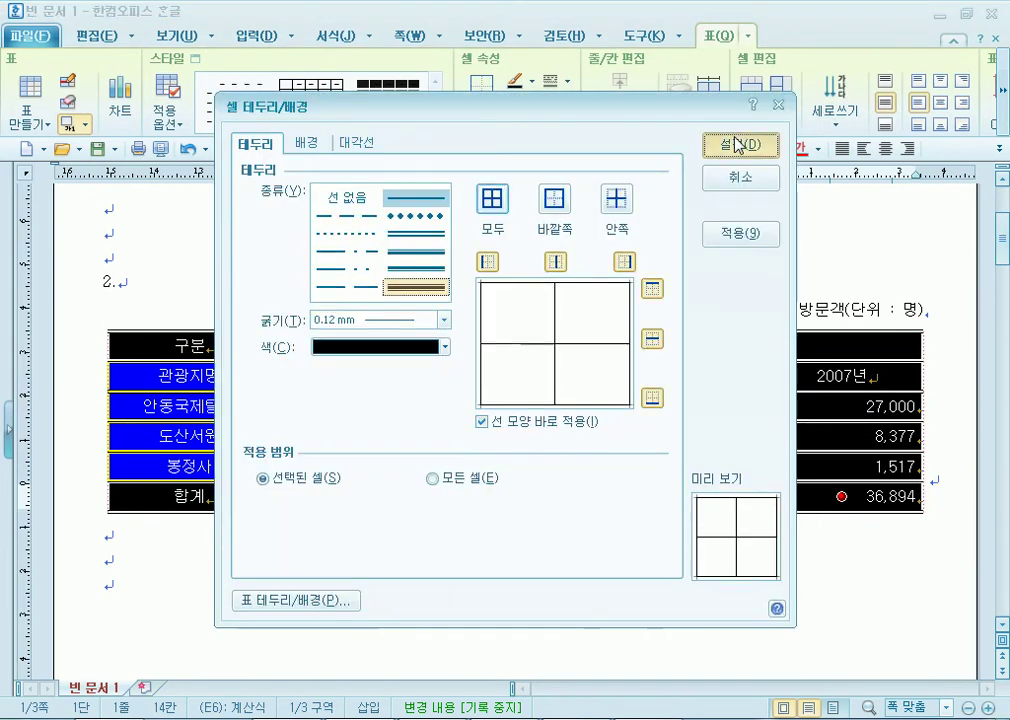
{"action": "left_click", "coordinate": [740, 144]}
{"action": "left_click", "coordinate": [536, 531]}
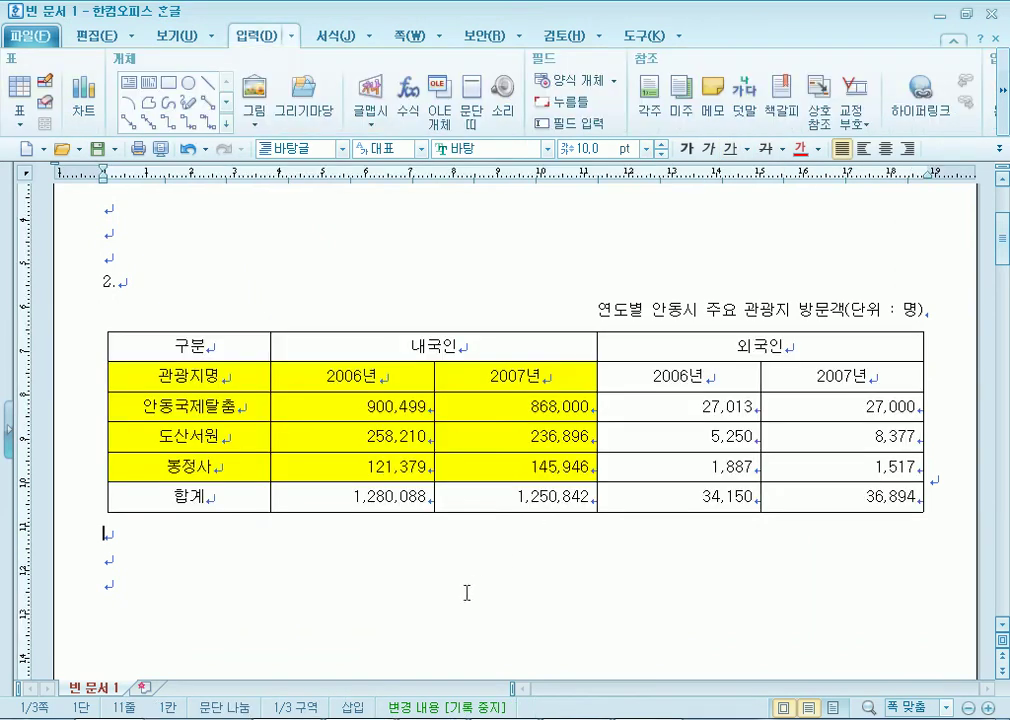
Copy the visitor table and paste a duplicate below it.
{"action": "left_click_drag", "start_coordinate": [160, 346], "coordinate": [838, 497]}
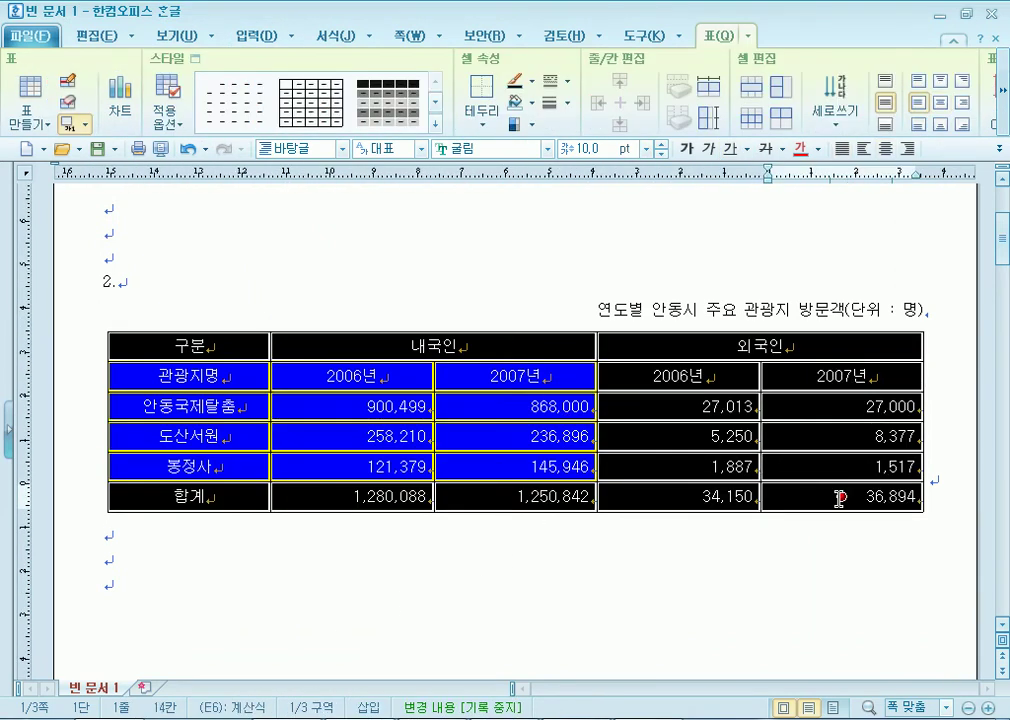
{"action": "key", "text": "ctrl+c"}
{"action": "left_click", "coordinate": [259, 577]}
{"action": "key", "text": "ctrl+v"}
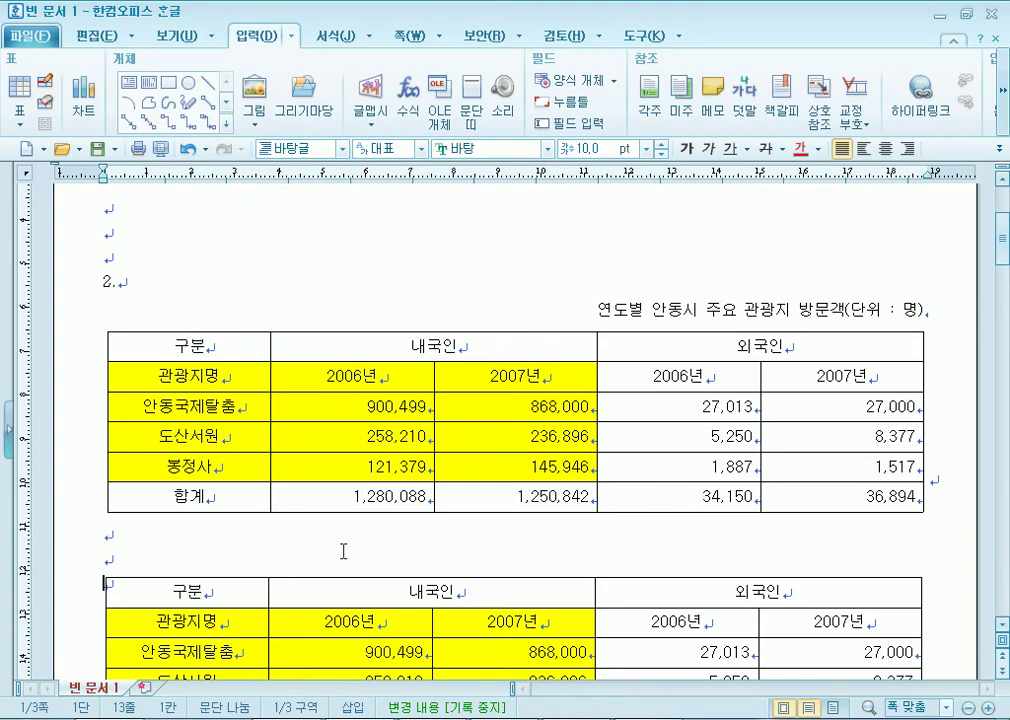
Remove the copied table's left and right outer borders with 선 없음.
{"action": "left_click_drag", "start_coordinate": [193, 457], "coordinate": [839, 598]}
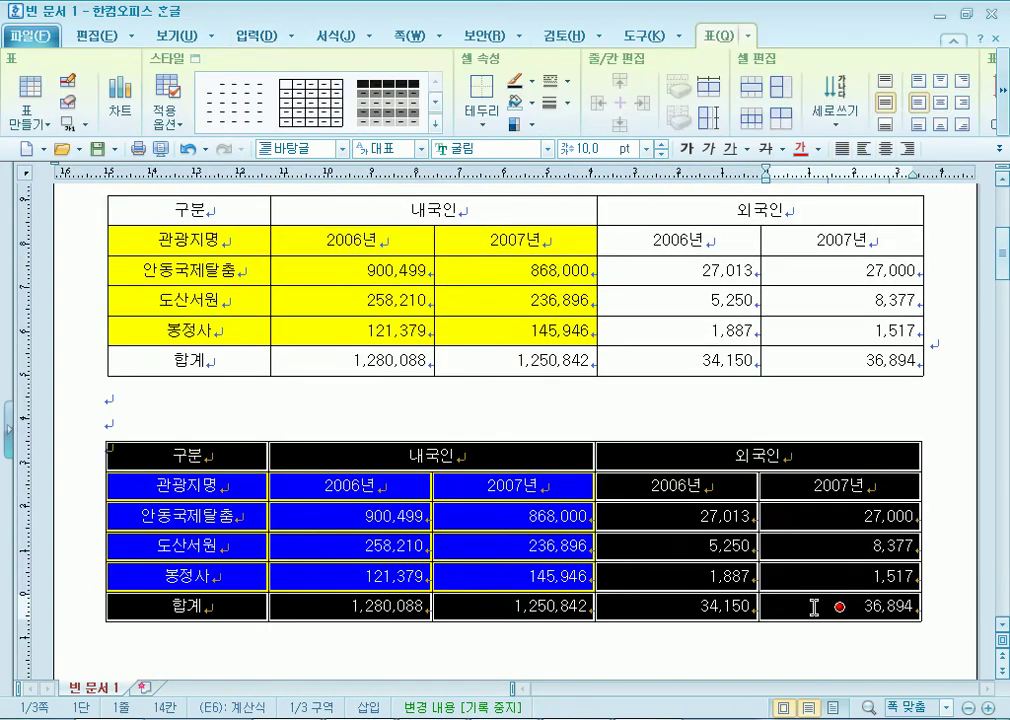
{"action": "key", "text": "l"}
{"action": "left_click", "coordinate": [335, 202]}
{"action": "left_click", "coordinate": [491, 262]}
{"action": "left_click", "coordinate": [628, 263]}
{"action": "left_click", "coordinate": [719, 153]}
Give the copied table 0.5 mm double lines on its top and bottom edges.
{"action": "key", "text": "l"}
{"action": "left_click", "coordinate": [415, 232]}
{"action": "left_click", "coordinate": [652, 290]}
{"action": "left_click", "coordinate": [652, 398]}
{"action": "left_click", "coordinate": [748, 144]}
Put a 0.5 mm double line under the copy's two header rows.
{"action": "left_click_drag", "start_coordinate": [126, 478], "coordinate": [838, 486]}
{"action": "key", "text": "l"}
{"action": "left_click", "coordinate": [428, 244]}
{"action": "left_click", "coordinate": [652, 398]}
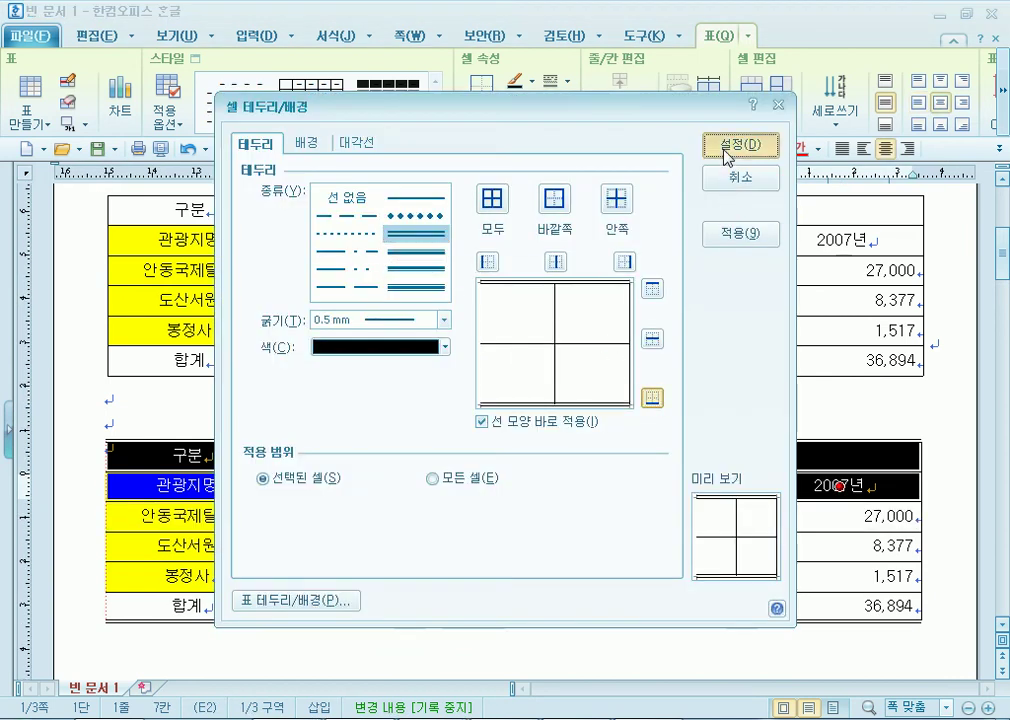
{"action": "left_click", "coordinate": [727, 152]}
Reapply 선 없음 to the copied table's outer side edge.
{"action": "left_click_drag", "start_coordinate": [256, 464], "coordinate": [820, 609]}
{"action": "key", "text": "l"}
{"action": "left_click", "coordinate": [348, 197]}
{"action": "left_click", "coordinate": [624, 262]}
{"action": "left_click", "coordinate": [740, 144]}
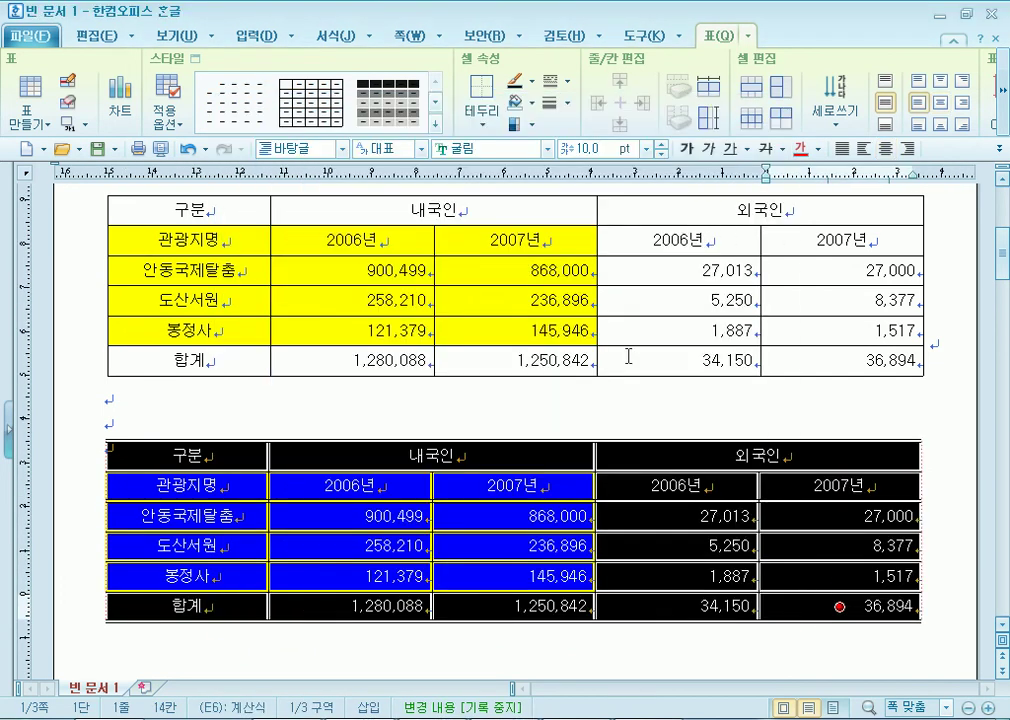
{"action": "left_click", "coordinate": [457, 632]}
Select the original table and choose 선 없음 for its left and right outer edges.
{"action": "scroll", "coordinate": [403, 611], "scroll_direction": "down", "scroll_amount": 1}
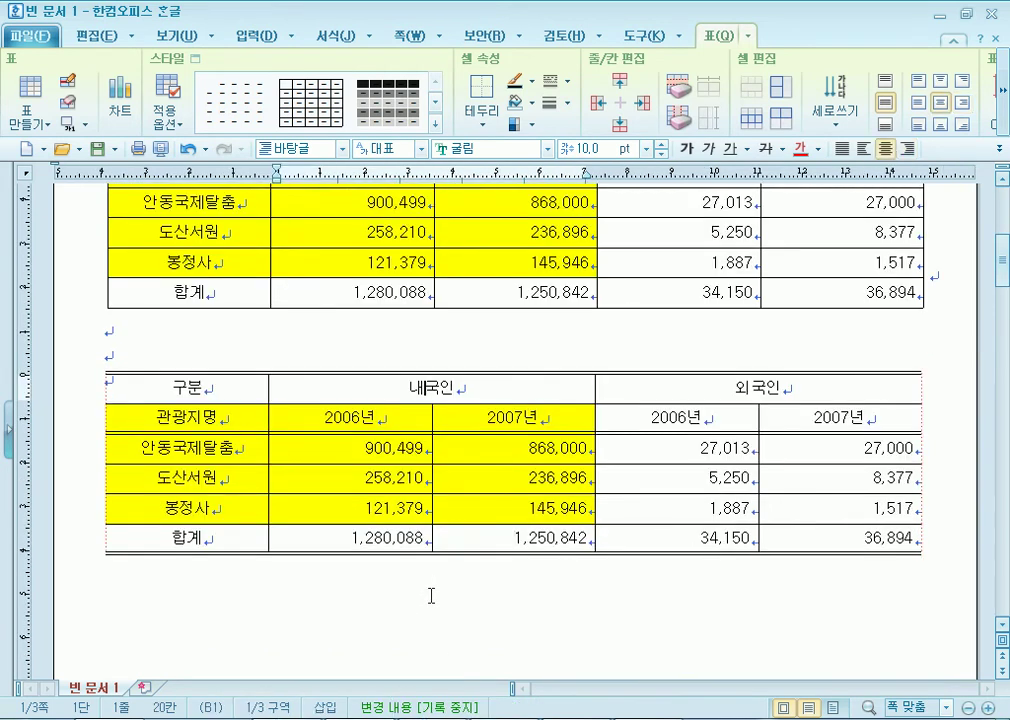
{"action": "left_click", "coordinate": [418, 336]}
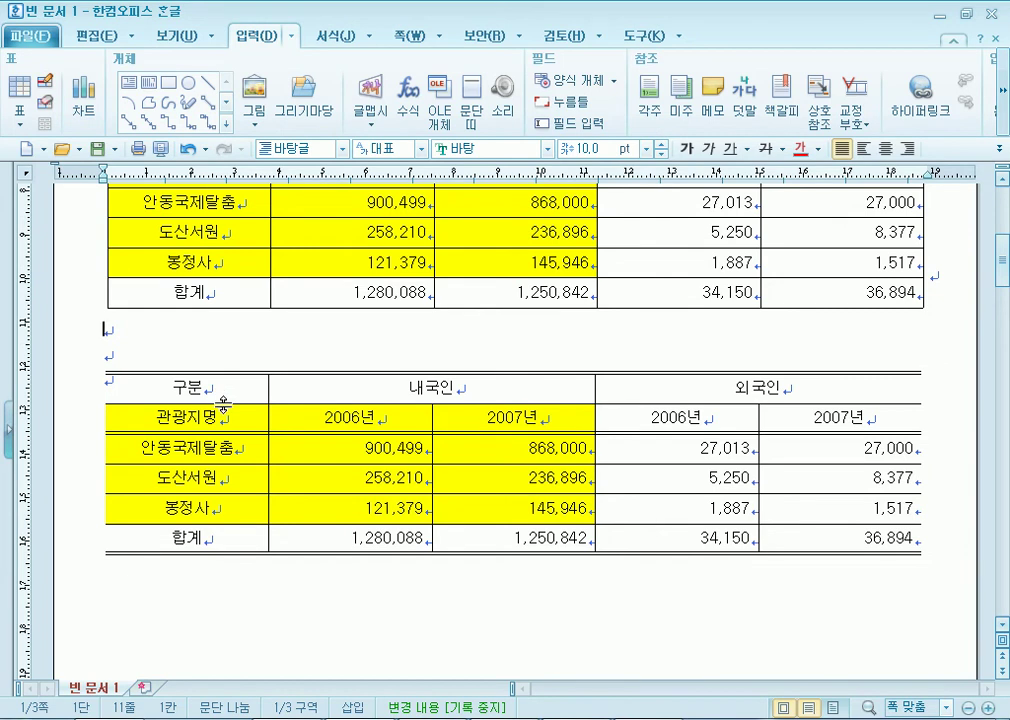
{"action": "scroll", "coordinate": [222, 404], "scroll_direction": "up", "scroll_amount": 2}
{"action": "left_click_drag", "start_coordinate": [160, 279], "coordinate": [842, 428]}
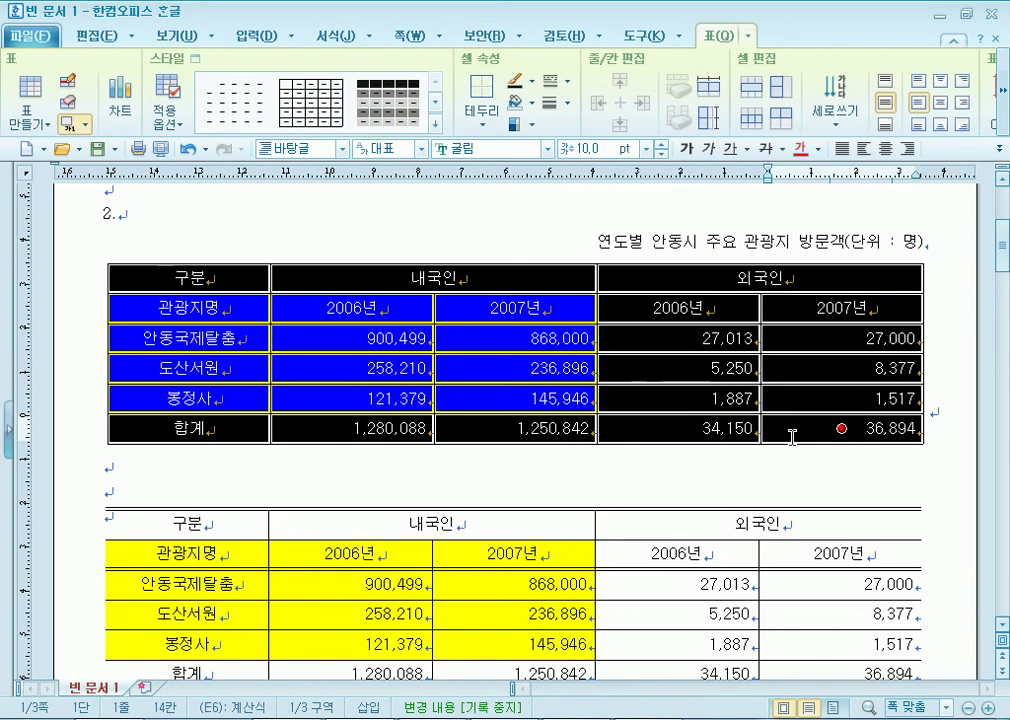
{"action": "key", "text": "l"}
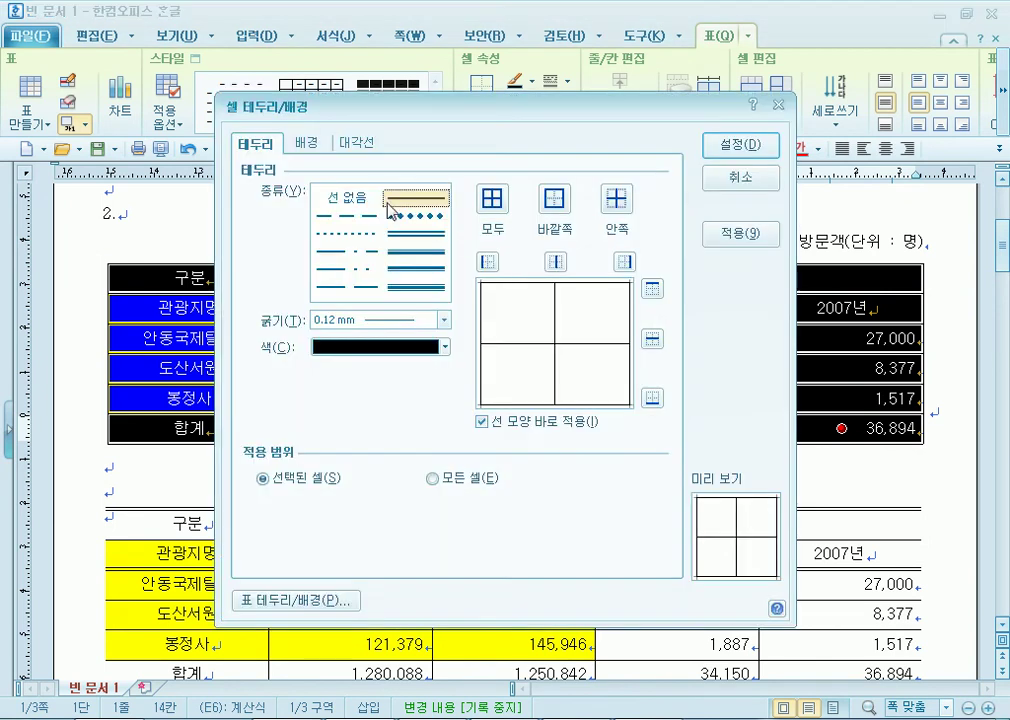
{"action": "left_click", "coordinate": [352, 198]}
{"action": "left_click", "coordinate": [624, 263]}
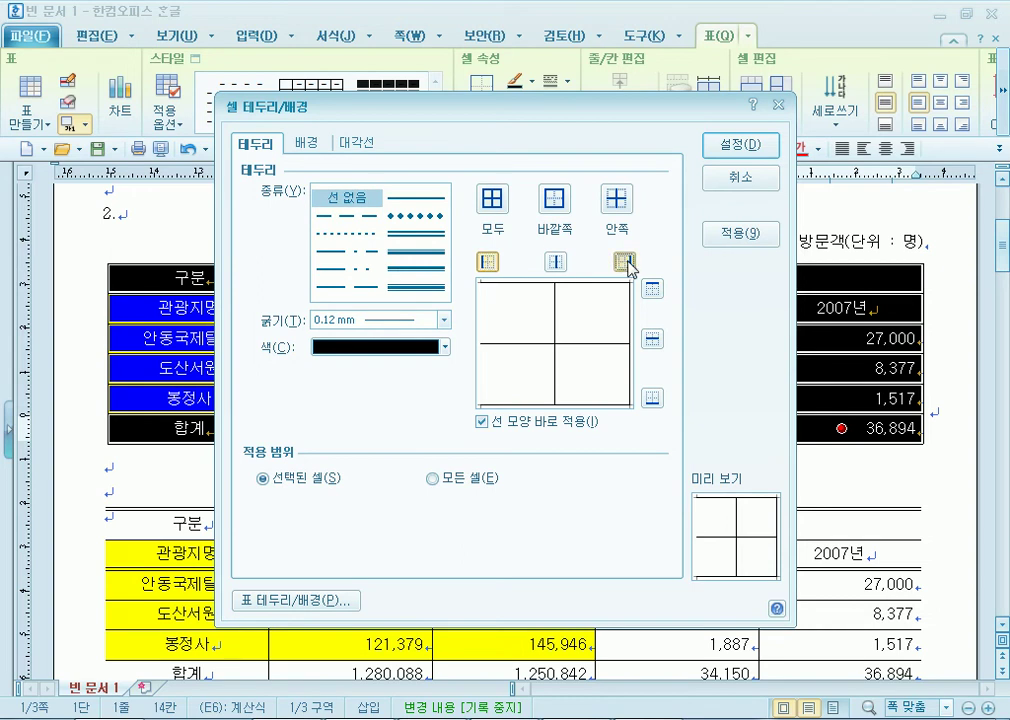
{"action": "left_click", "coordinate": [488, 262]}
Keep the 0.12 mm inner vertical lines and apply the side-border removal to the original table.
{"action": "left_click", "coordinate": [348, 251]}
{"action": "left_click", "coordinate": [628, 266]}
{"action": "left_click", "coordinate": [628, 266]}
{"action": "left_click", "coordinate": [556, 264]}
{"action": "left_click", "coordinate": [558, 265]}
{"action": "left_click_drag", "start_coordinate": [537, 104], "coordinate": [784, 73]}
{"action": "left_click", "coordinate": [802, 231]}
{"action": "left_click", "coordinate": [802, 231]}
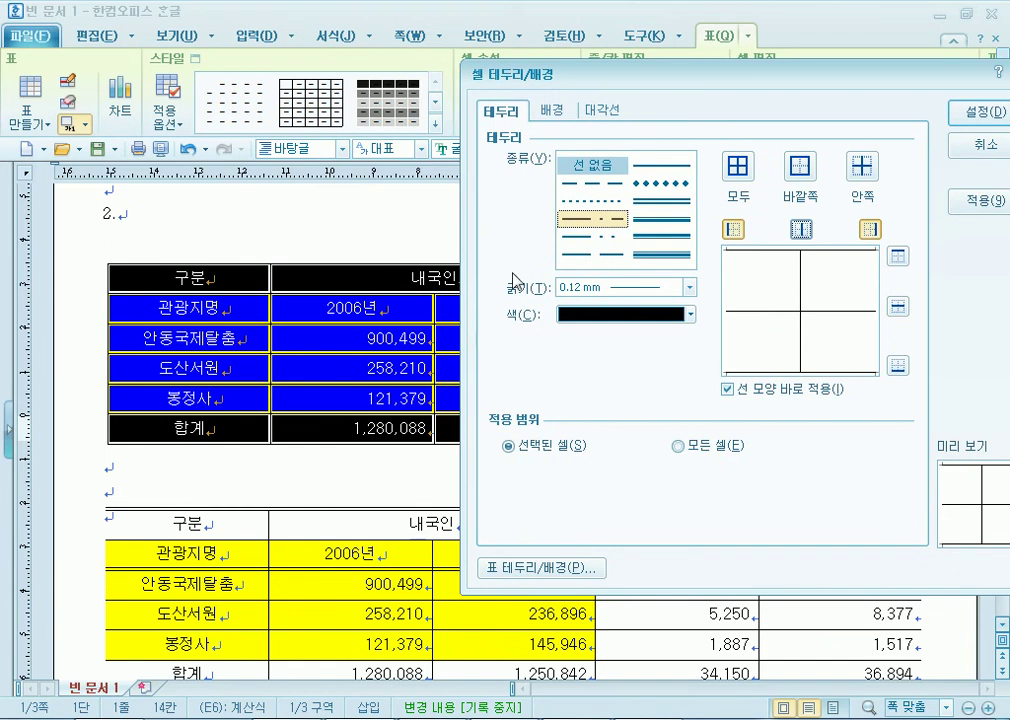
{"action": "left_click", "coordinate": [802, 231]}
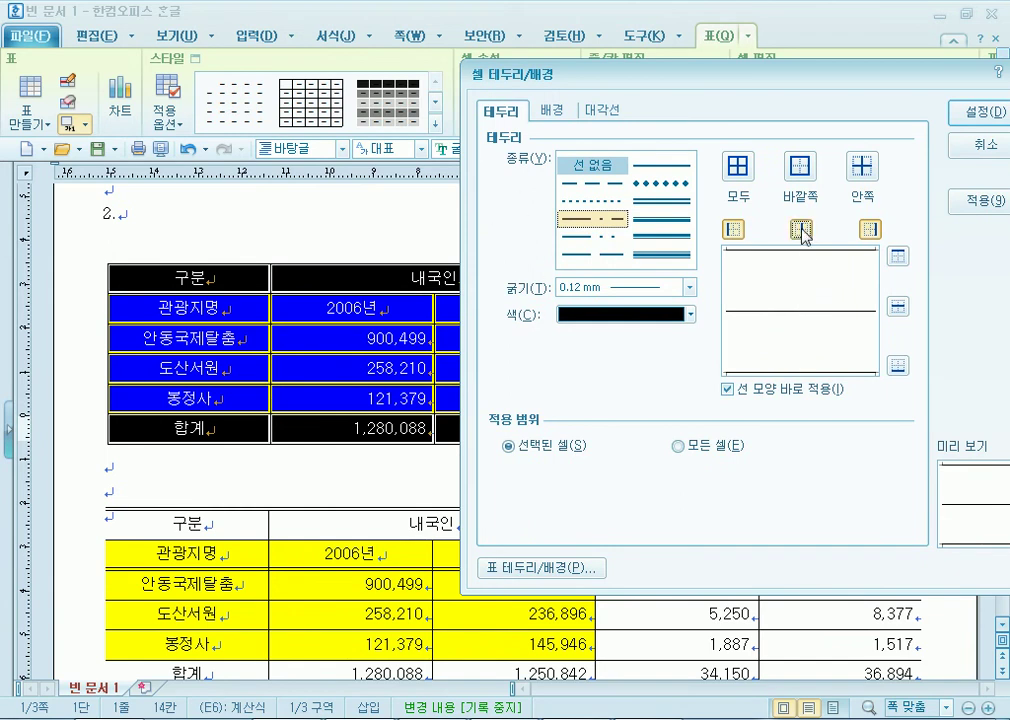
{"action": "left_click", "coordinate": [802, 231]}
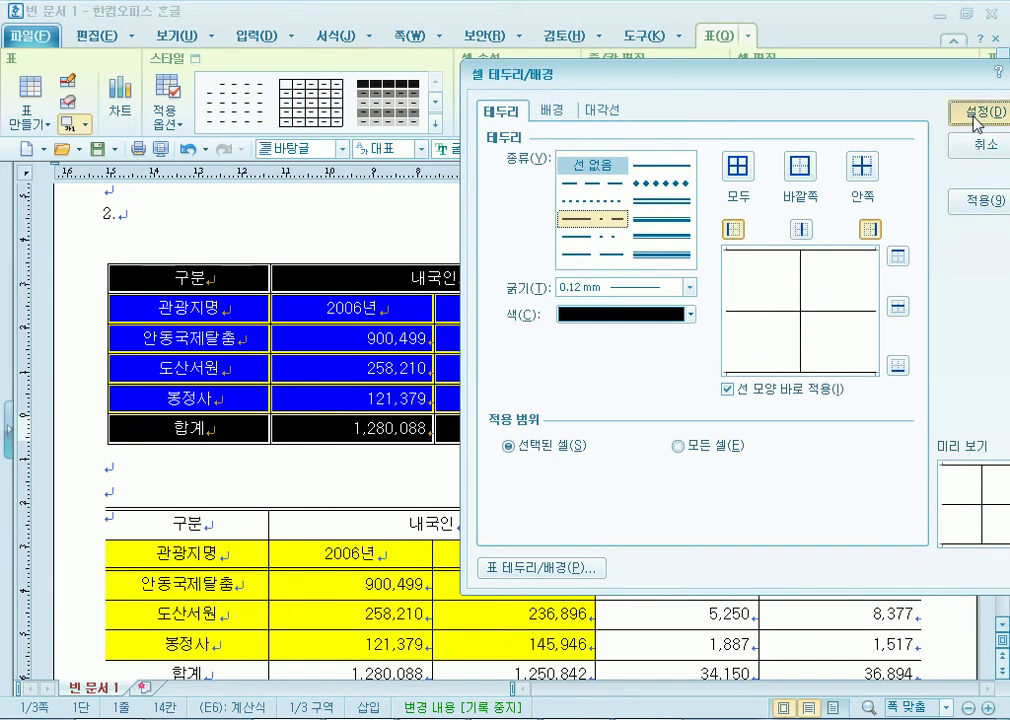
{"action": "left_click", "coordinate": [978, 112]}
{"action": "left_click", "coordinate": [284, 460]}
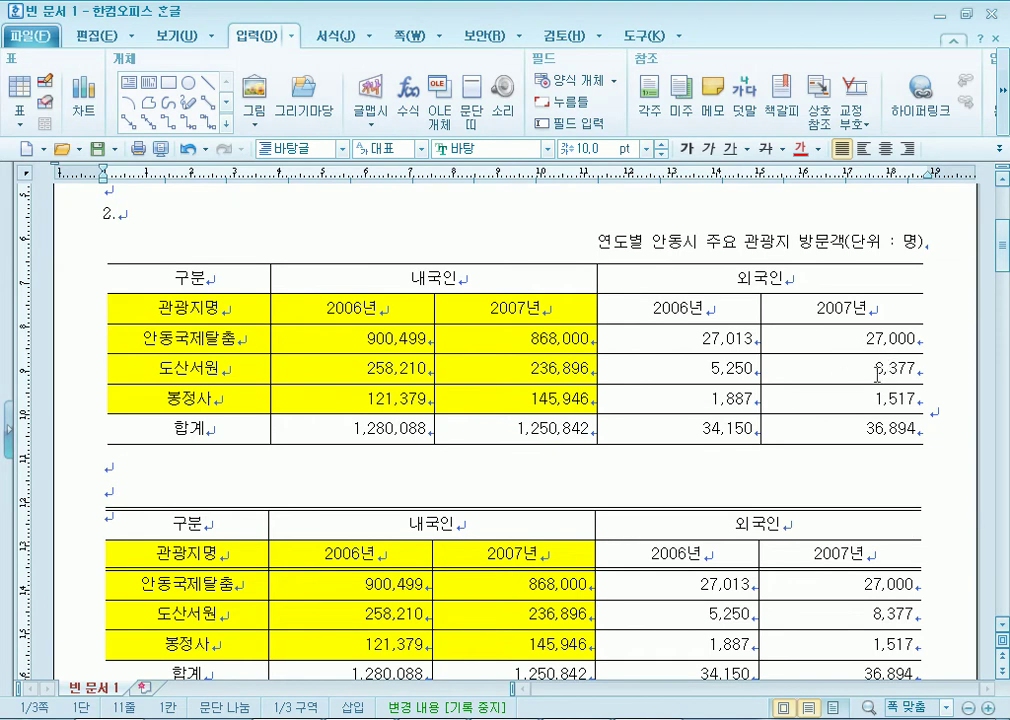
Put 0.5 mm double lines on the original table's top and bottom edges.
{"action": "scroll", "coordinate": [275, 388], "scroll_direction": "down", "scroll_amount": 3}
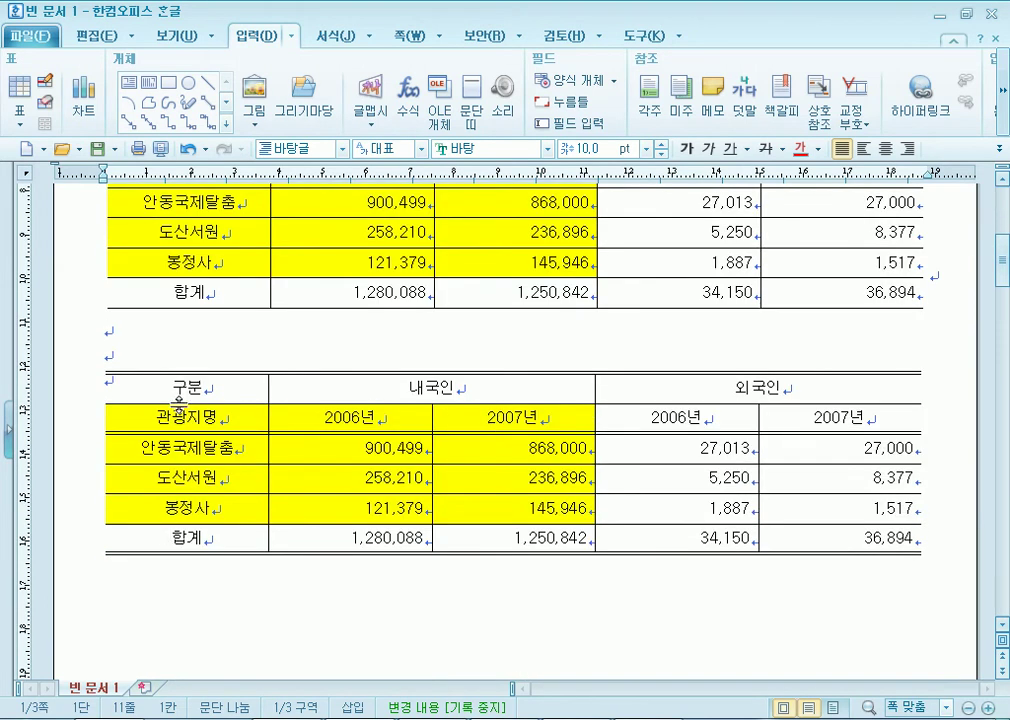
{"action": "scroll", "coordinate": [328, 312], "scroll_direction": "up", "scroll_amount": 3}
{"action": "left_click_drag", "start_coordinate": [228, 276], "coordinate": [842, 428]}
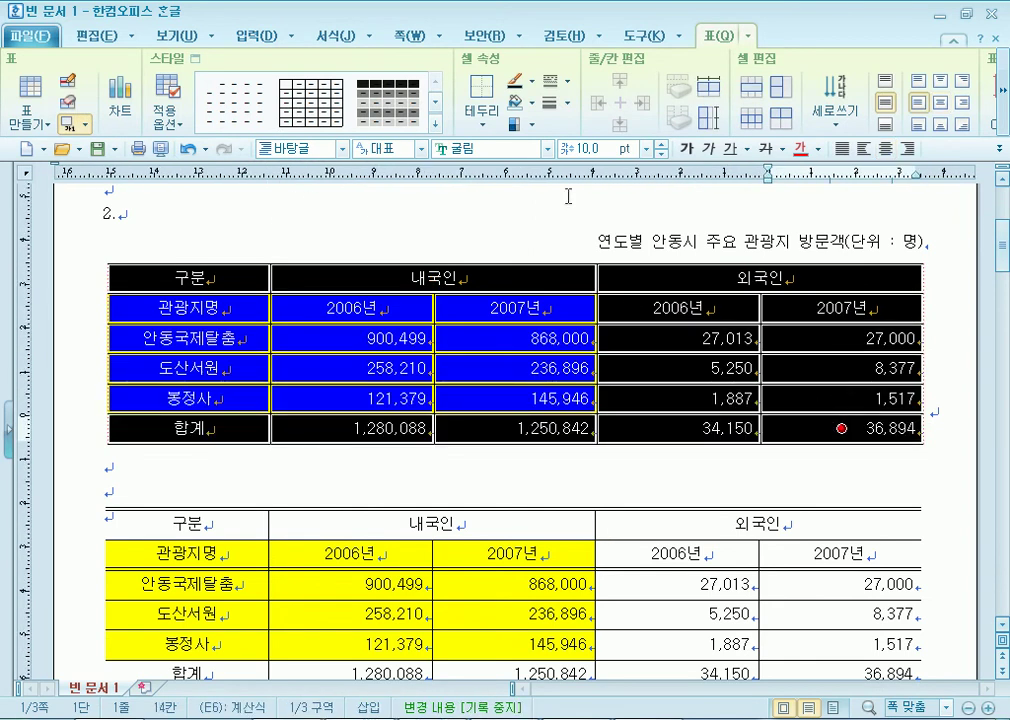
{"action": "key", "text": "l"}
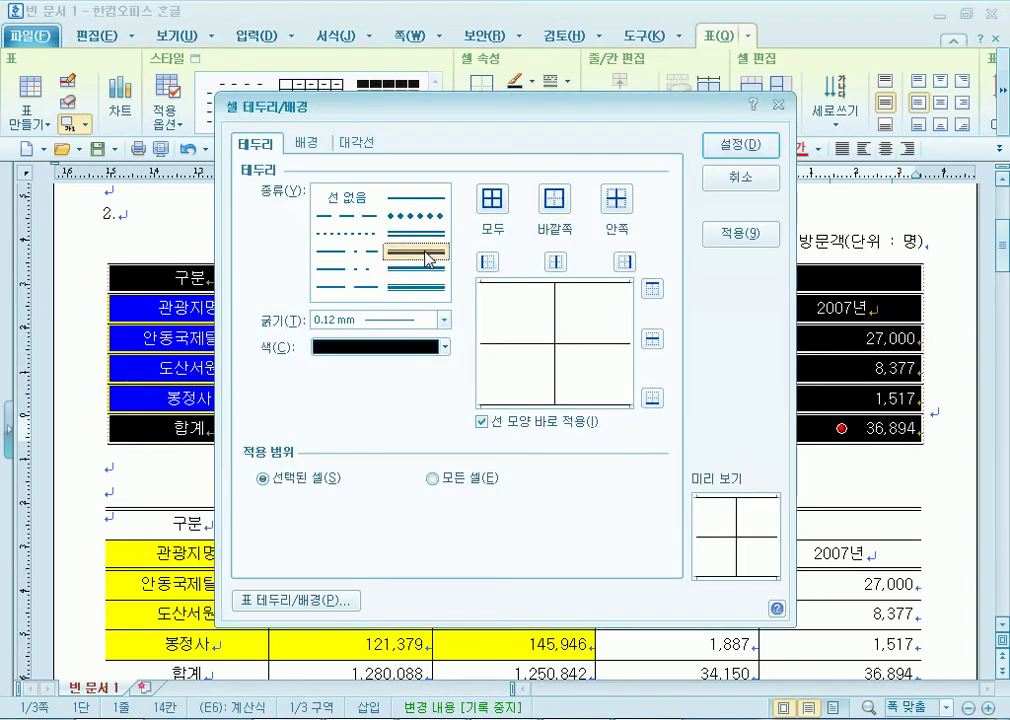
{"action": "left_click", "coordinate": [417, 233]}
{"action": "left_click", "coordinate": [653, 291]}
{"action": "left_click", "coordinate": [651, 398]}
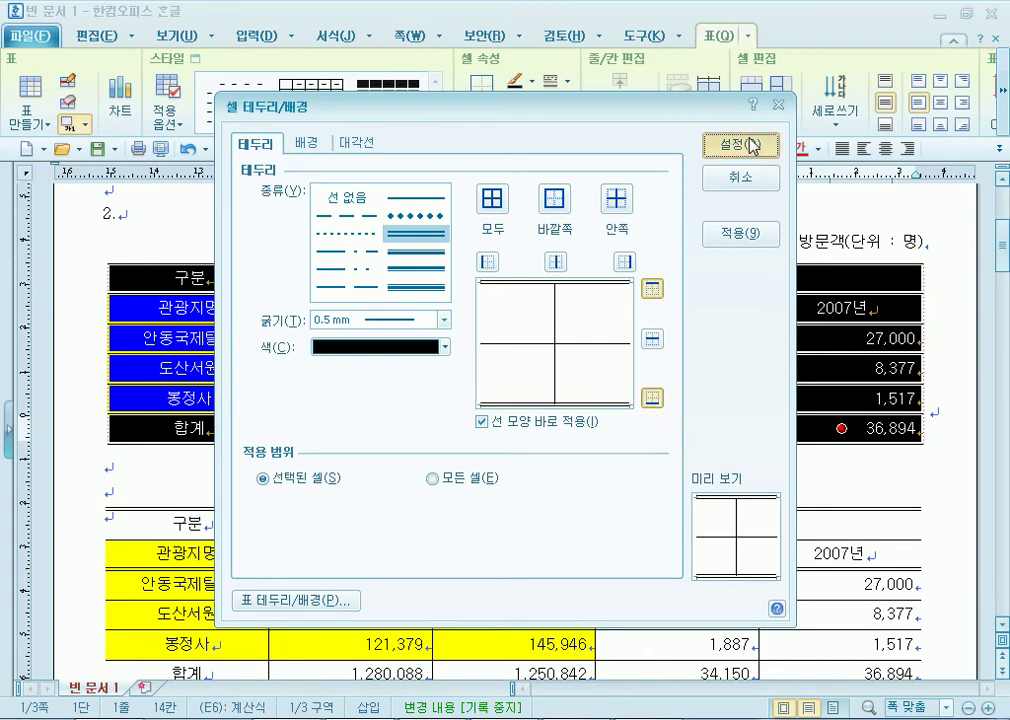
{"action": "left_click", "coordinate": [741, 144]}
{"action": "left_click", "coordinate": [494, 478]}
{"action": "scroll", "coordinate": [207, 308], "scroll_direction": "down", "scroll_amount": 5}
{"action": "left_click_drag", "start_coordinate": [137, 296], "coordinate": [798, 333]}
{"action": "scroll", "coordinate": [137, 297], "scroll_direction": "up", "scroll_amount": 5}
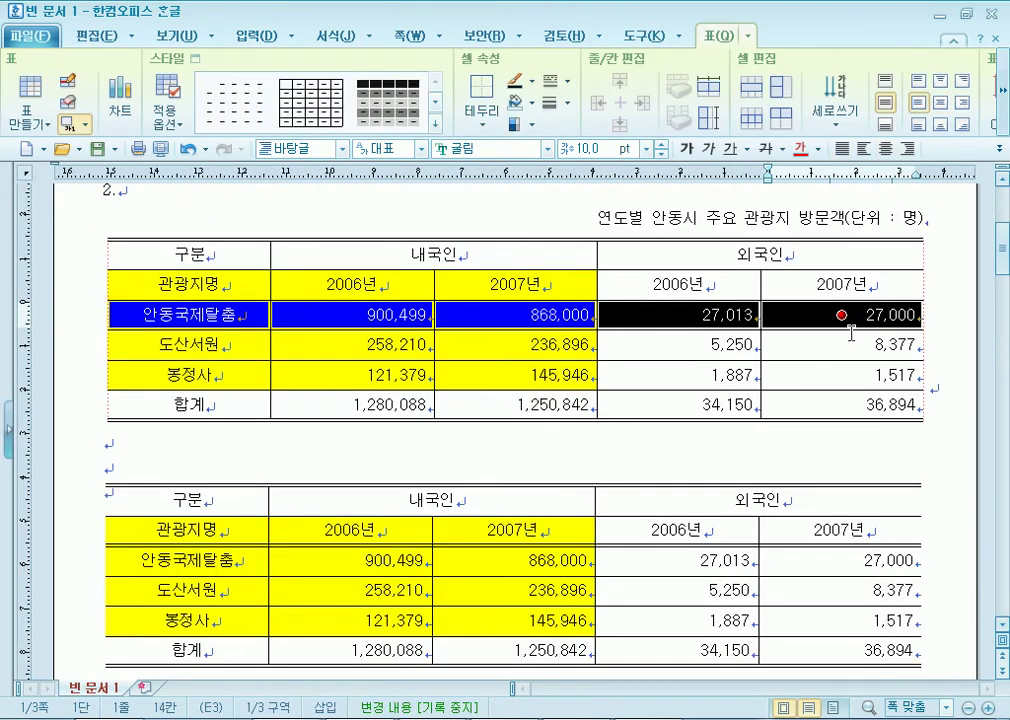
Try staging a double line between the header rows, cancelling both attempts.
{"action": "left_click_drag", "start_coordinate": [215, 318], "coordinate": [798, 403]}
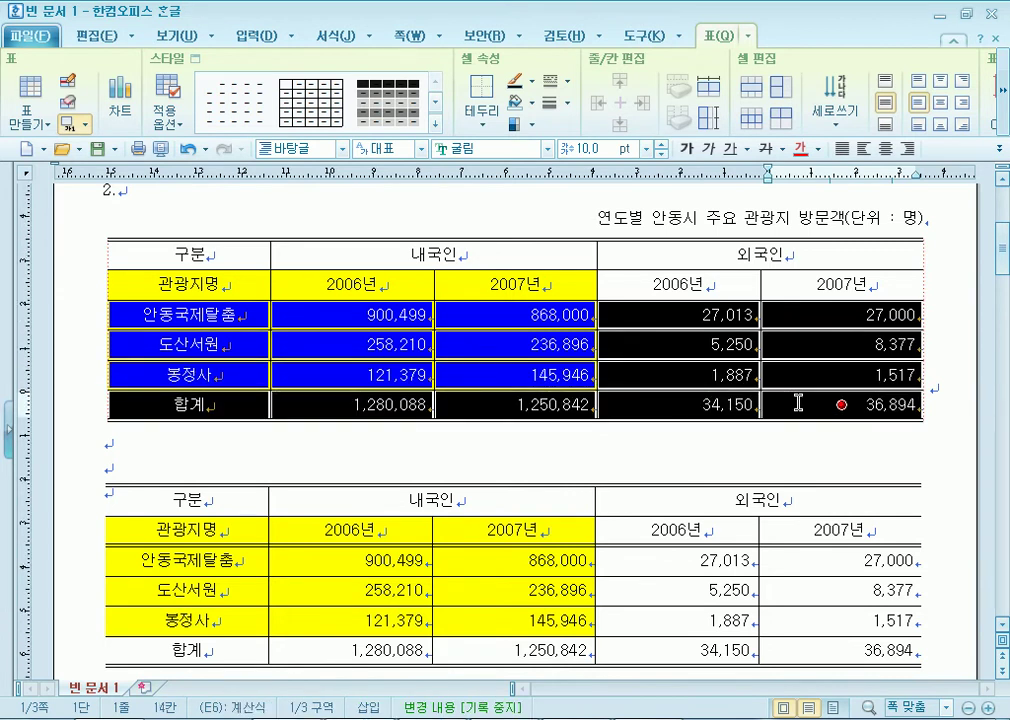
{"action": "left_click_drag", "start_coordinate": [248, 284], "coordinate": [803, 311]}
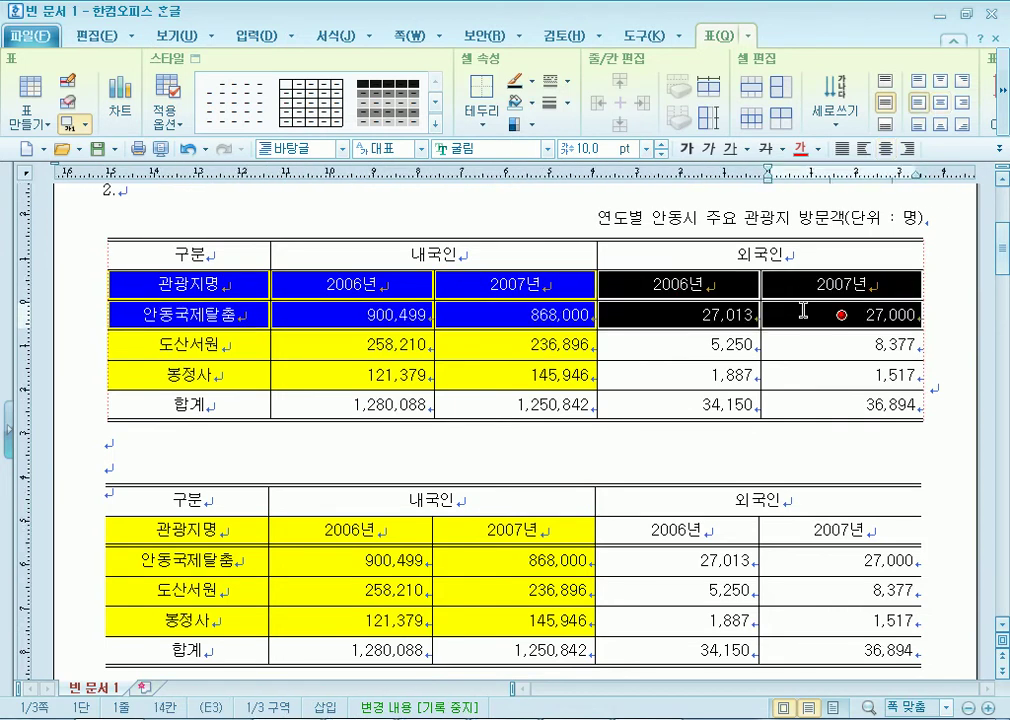
{"action": "mouse_move", "coordinate": [803, 311]}
{"action": "left_mouse_down"}
{"action": "mouse_move", "coordinate": [800, 343]}
{"action": "mouse_move", "coordinate": [806, 320]}
{"action": "left_mouse_up"}
{"action": "key", "text": "l"}
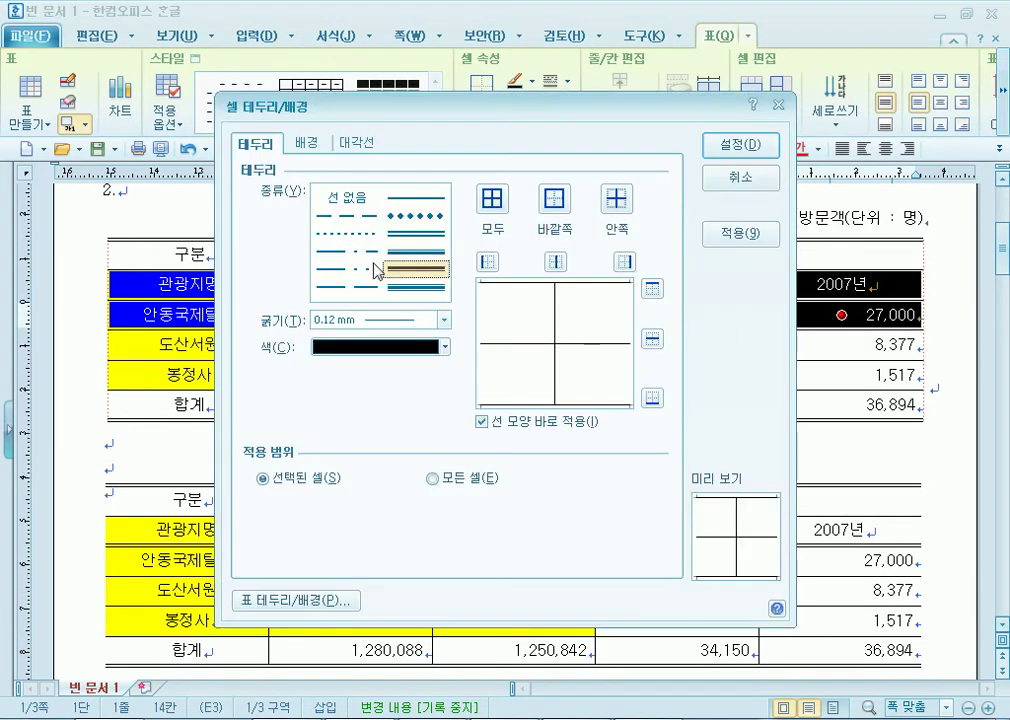
{"action": "left_click", "coordinate": [398, 233]}
{"action": "left_click", "coordinate": [652, 339]}
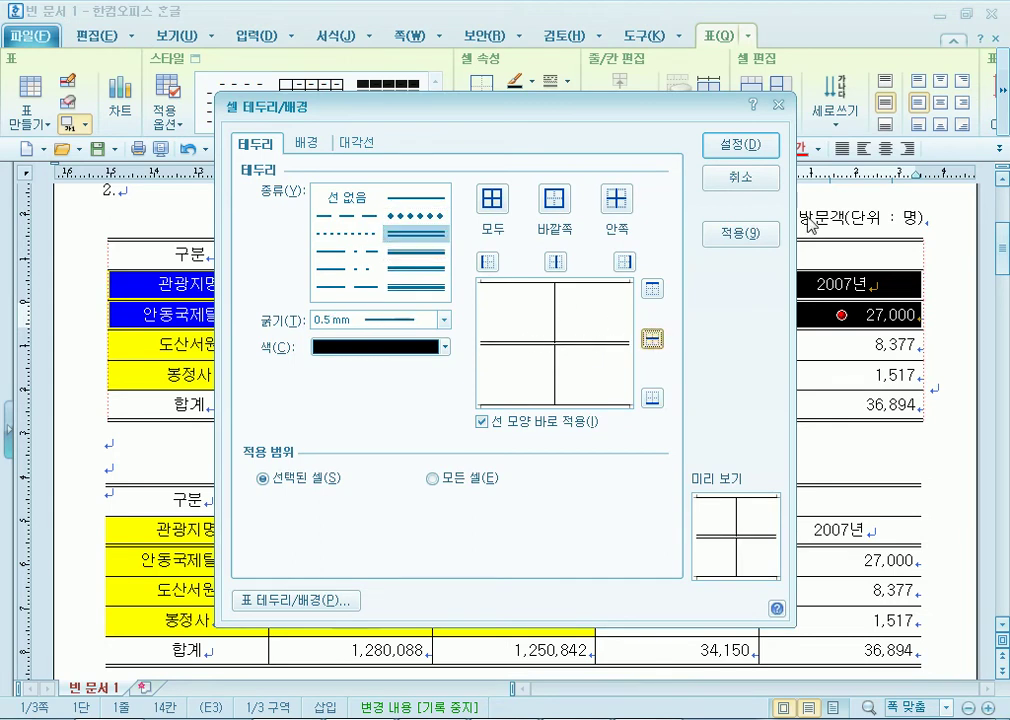
{"action": "left_click", "coordinate": [755, 180]}
{"action": "left_click_drag", "start_coordinate": [199, 283], "coordinate": [807, 349]}
{"action": "key", "text": "l"}
{"action": "left_click", "coordinate": [652, 339]}
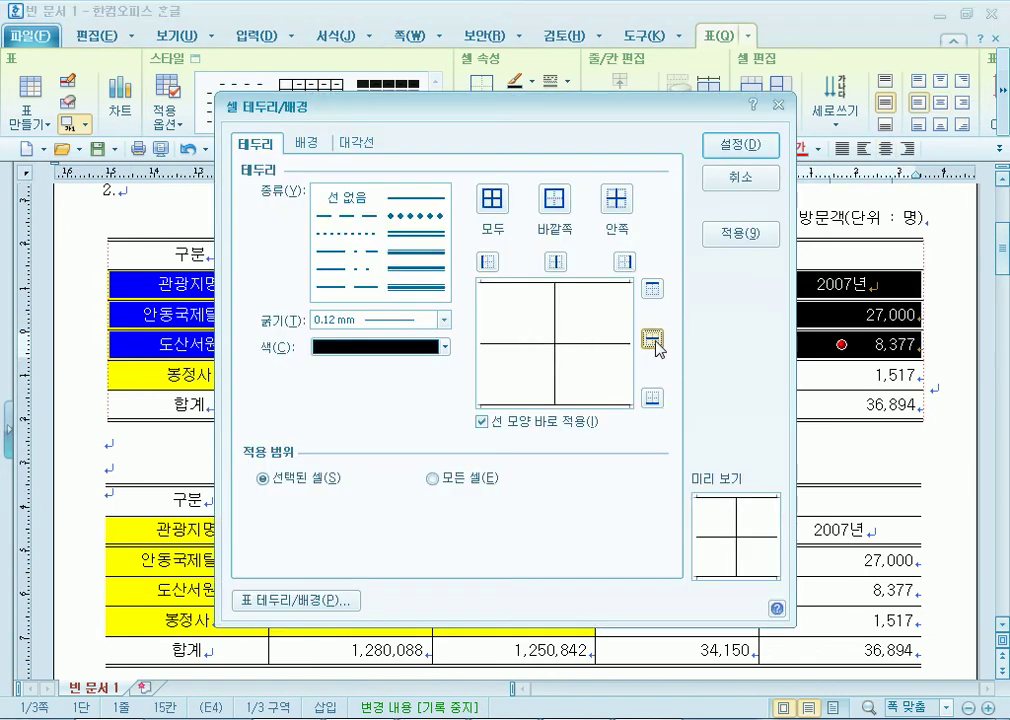
{"action": "left_click", "coordinate": [418, 233]}
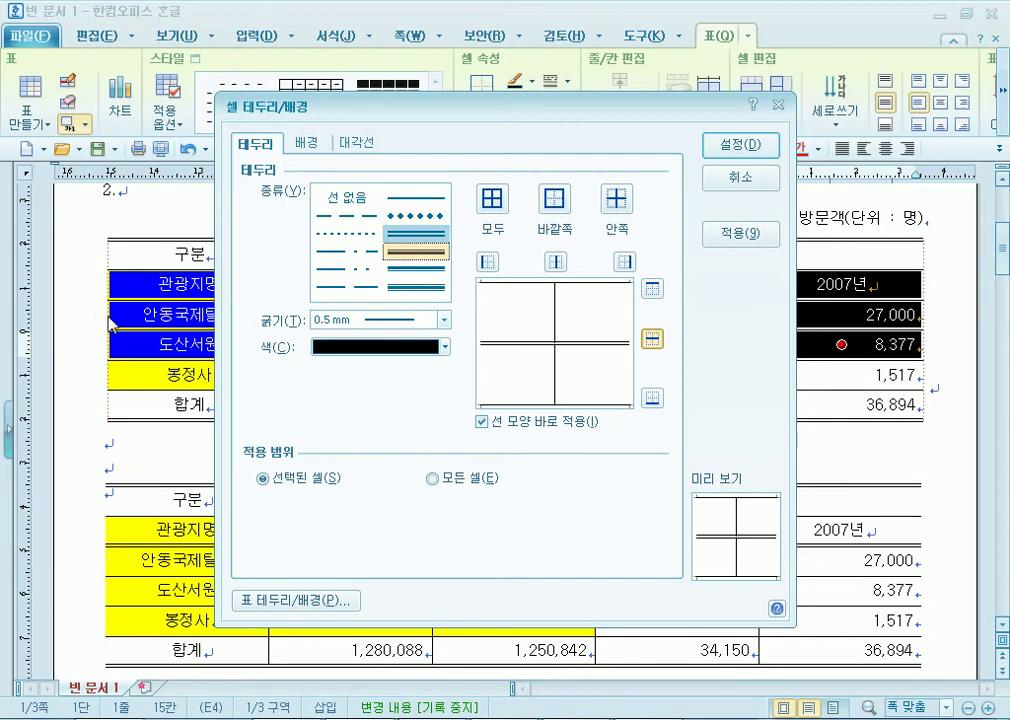
{"action": "left_click", "coordinate": [739, 176]}
Select the 관광지명 and 안동국제탈춤 rows and apply a 0.5 mm double line between them.
{"action": "left_click_drag", "start_coordinate": [155, 290], "coordinate": [818, 254]}
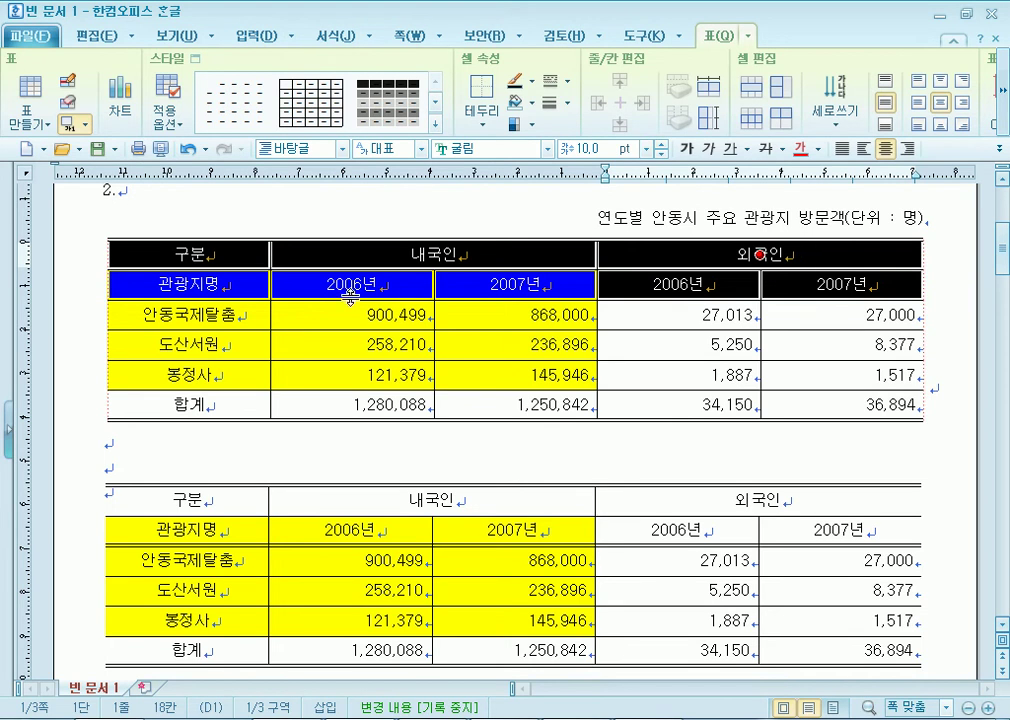
{"action": "left_click_drag", "start_coordinate": [175, 314], "coordinate": [835, 410]}
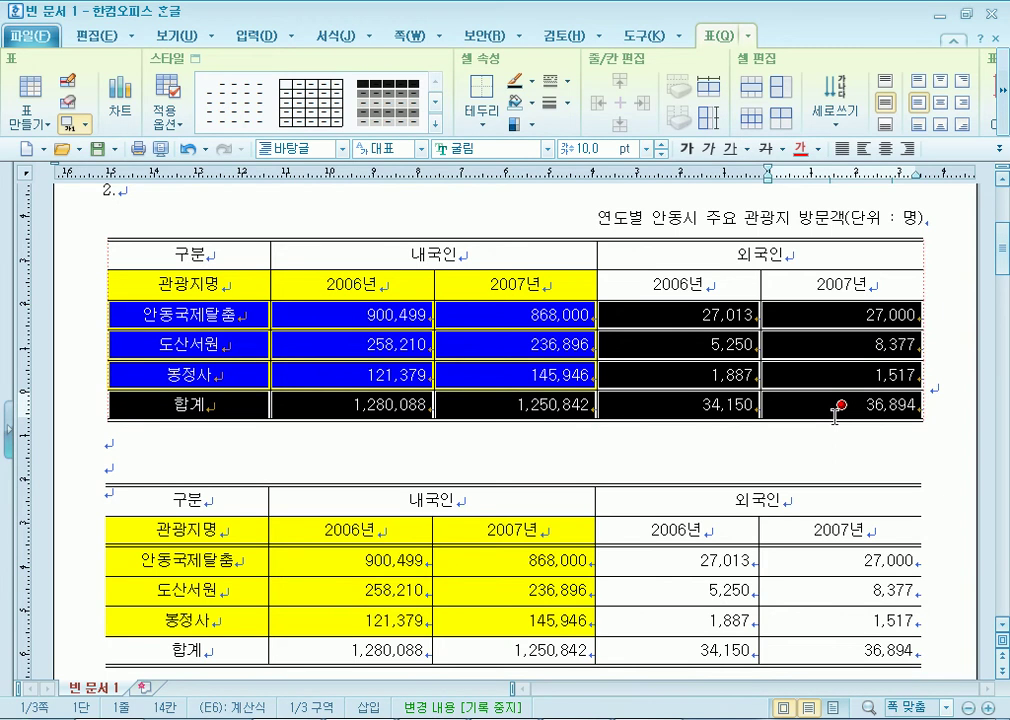
{"action": "left_click_drag", "start_coordinate": [190, 284], "coordinate": [820, 314]}
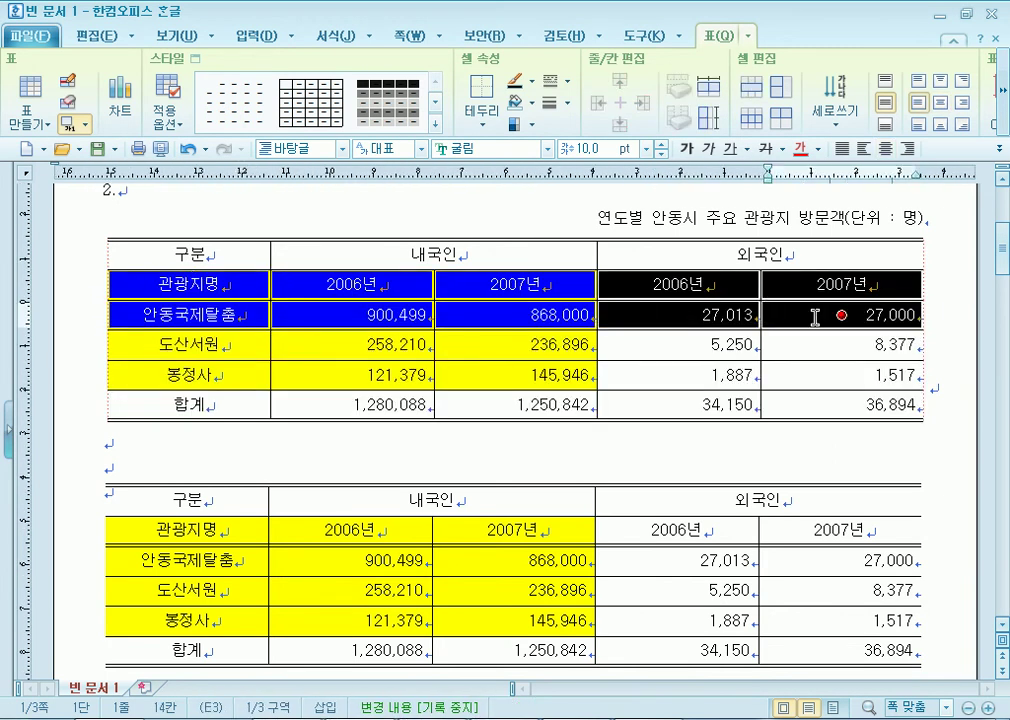
{"action": "key", "text": "l"}
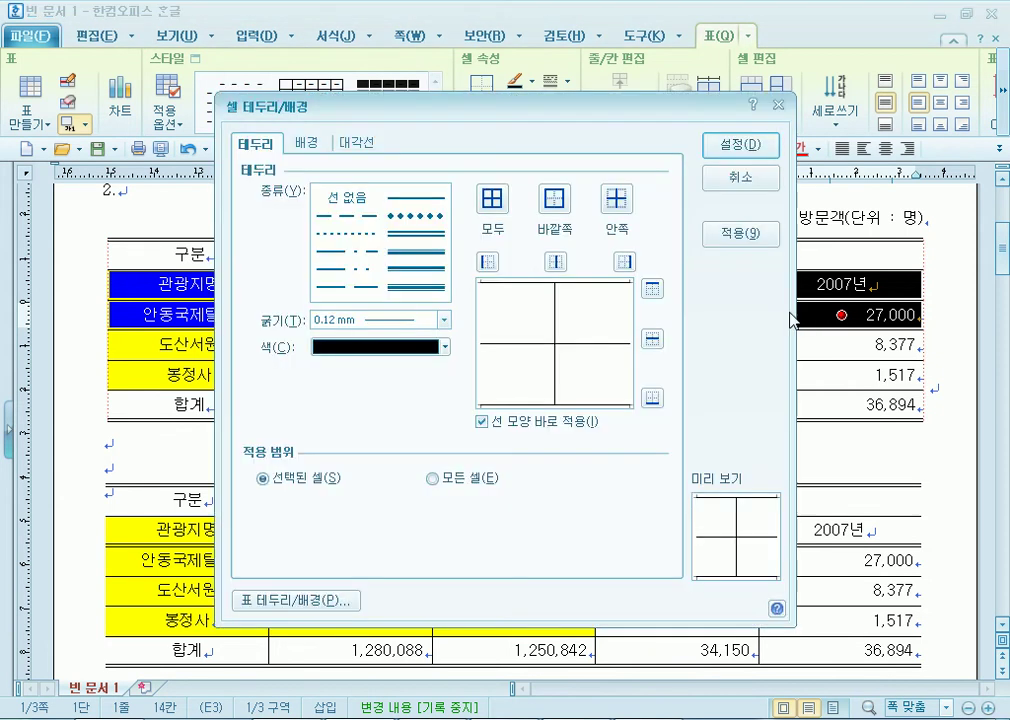
{"action": "left_click", "coordinate": [417, 235]}
{"action": "left_click", "coordinate": [652, 340]}
{"action": "left_click", "coordinate": [738, 144]}
{"action": "left_click", "coordinate": [772, 197]}
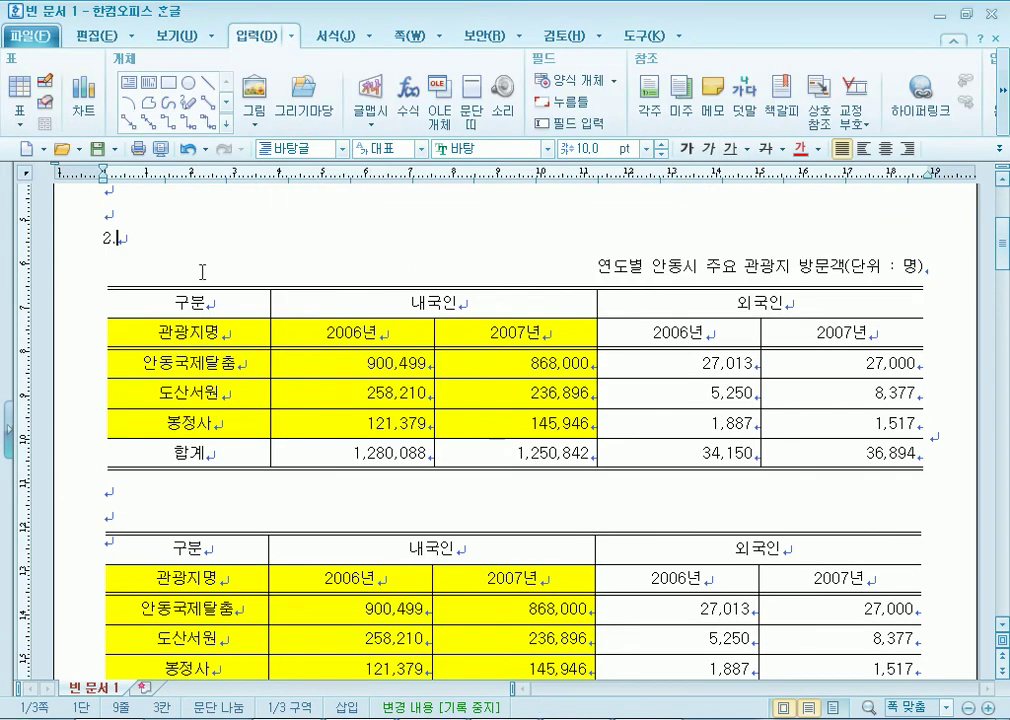
Select the duplicate table below as an object and delete it.
{"action": "scroll", "coordinate": [540, 455], "scroll_direction": "down", "scroll_amount": 1}
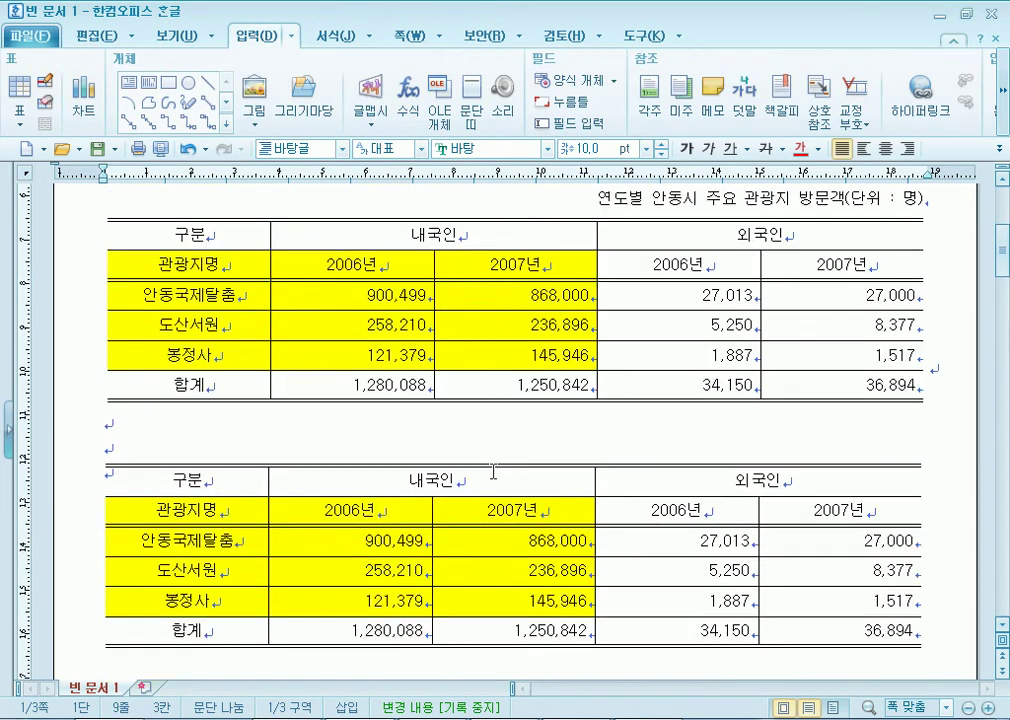
{"action": "left_click", "coordinate": [459, 468]}
{"action": "key", "text": "Delete"}
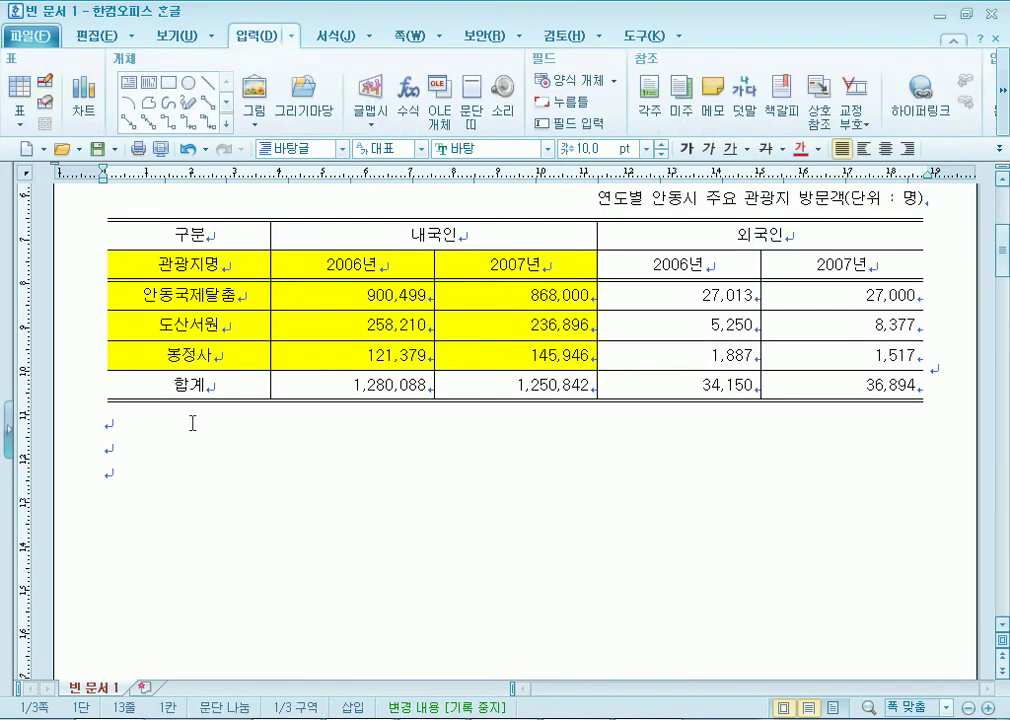
{"action": "scroll", "coordinate": [190, 426], "scroll_direction": "up", "scroll_amount": 2}
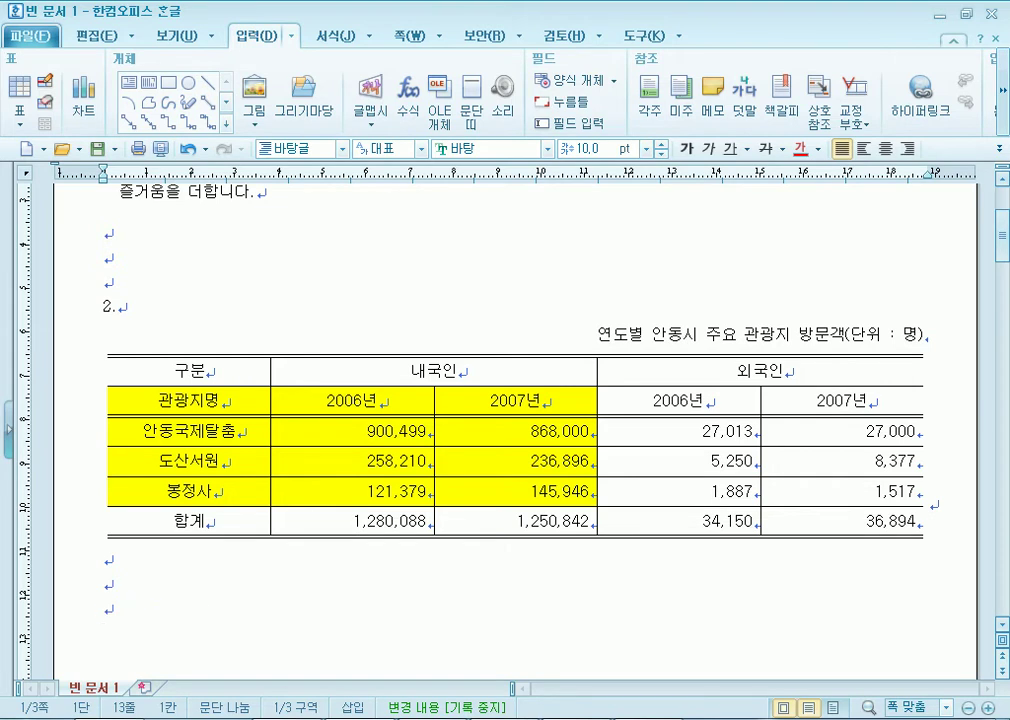
{"action": "key", "text": "alt+Tab"}
{"action": "left_click_drag", "start_coordinate": [151, 312], "coordinate": [895, 383]}
{"action": "scroll", "coordinate": [752, 193], "scroll_direction": "up", "scroll_amount": 2}
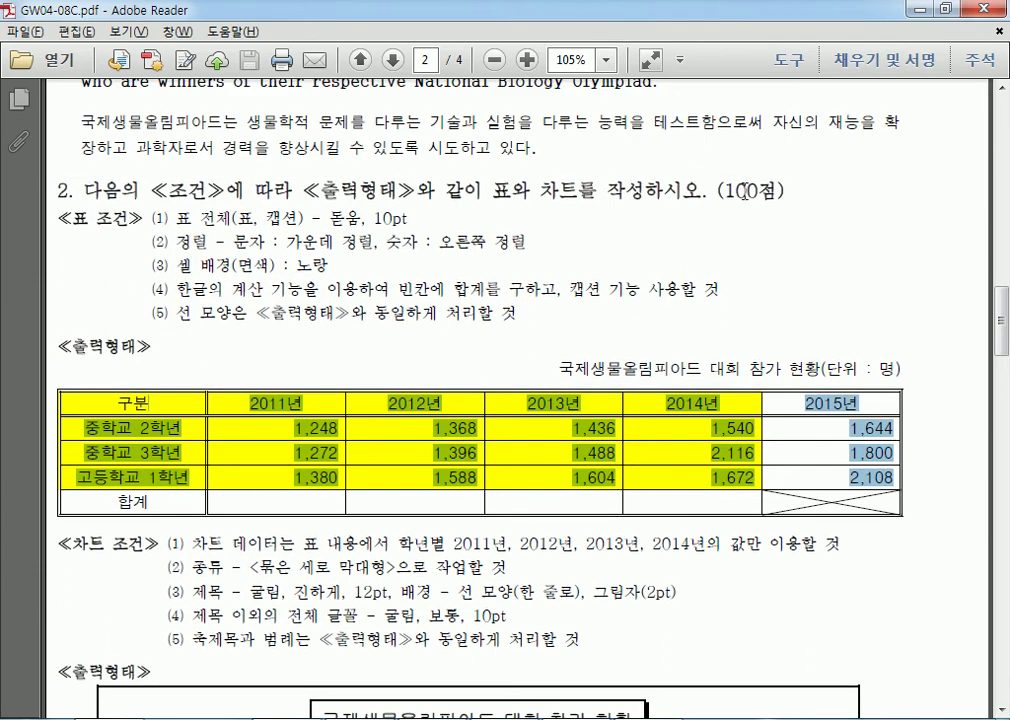
{"action": "left_click_drag", "start_coordinate": [722, 190], "coordinate": [787, 189]}
{"action": "scroll", "coordinate": [450, 413], "scroll_direction": "down", "scroll_amount": 5}
{"action": "left_click_drag", "start_coordinate": [103, 165], "coordinate": [697, 239]}
{"action": "left_click", "coordinate": [697, 239]}
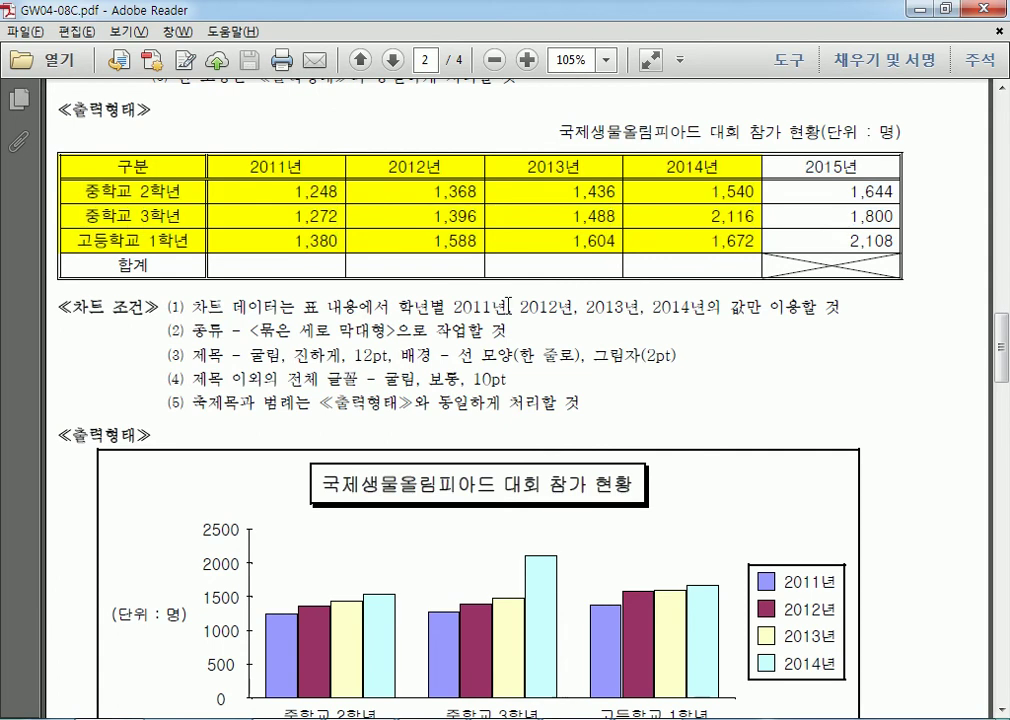
{"action": "scroll", "coordinate": [520, 325], "scroll_direction": "down", "scroll_amount": 4}
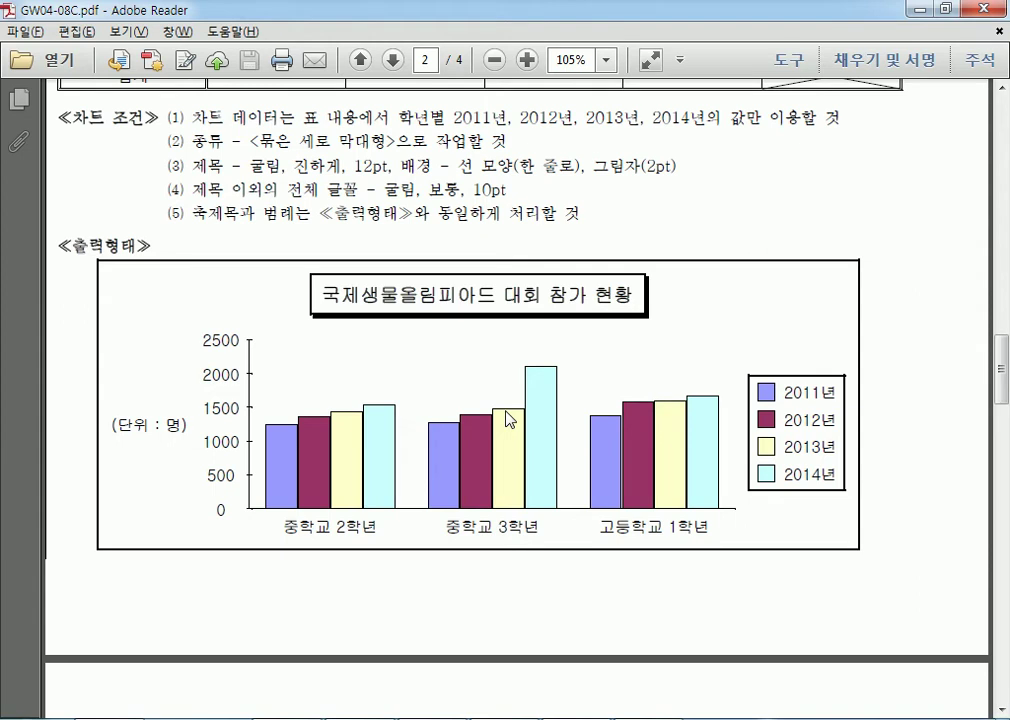
{"action": "key", "text": "alt+Tab"}
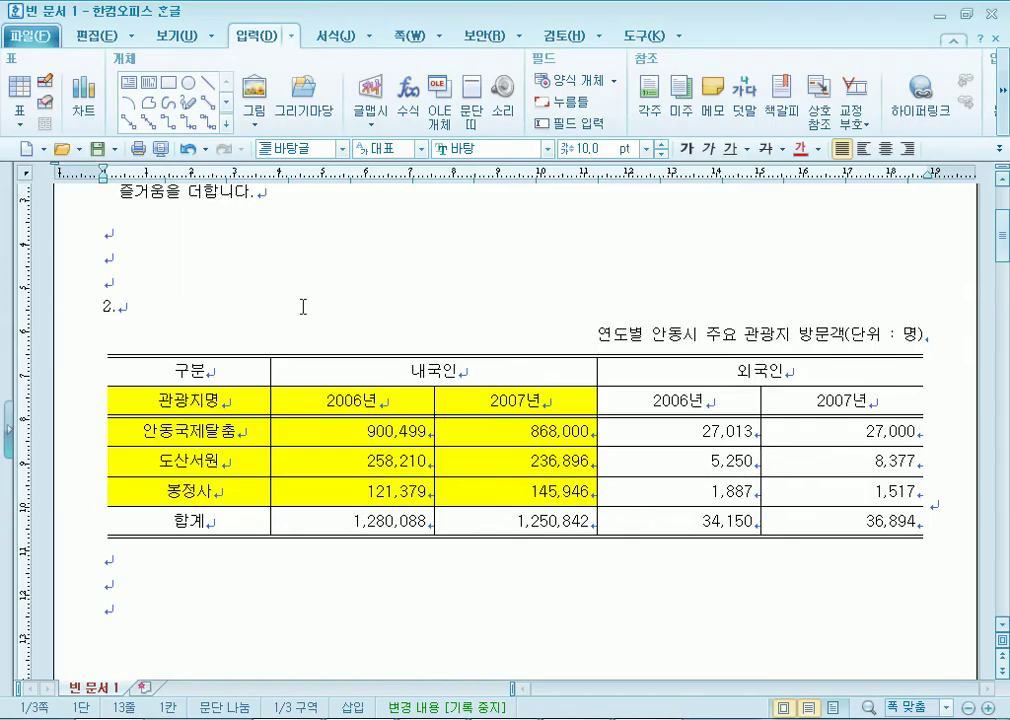
Block-select the 관광지명 through 145,946 cells as chart data.
{"action": "left_click_drag", "start_coordinate": [198, 402], "coordinate": [519, 488]}
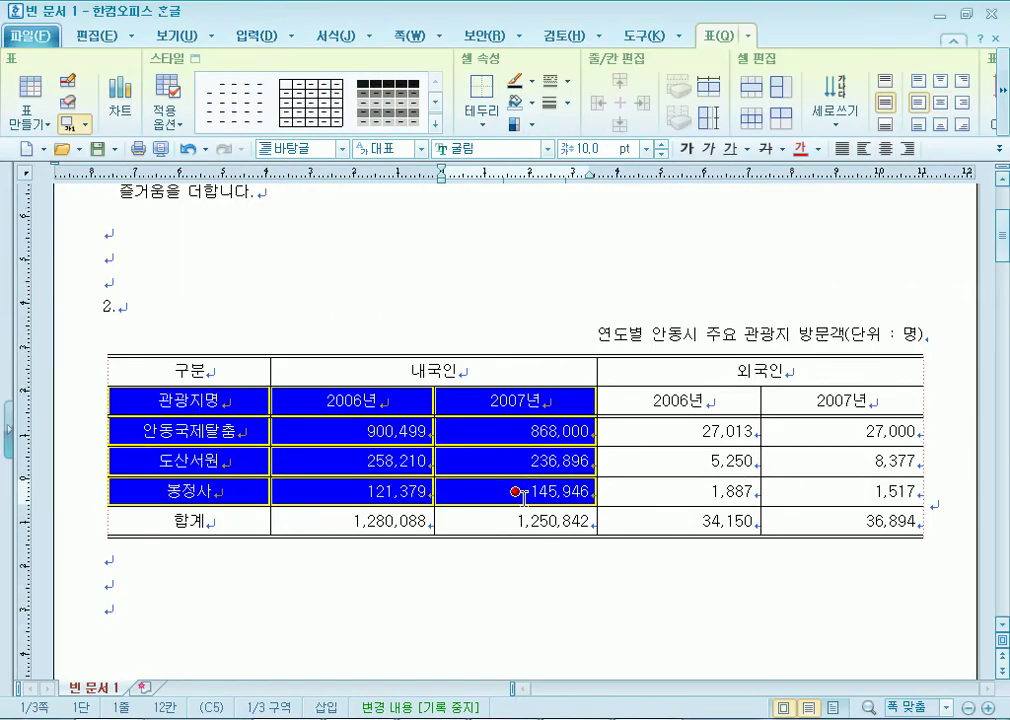
{"action": "left_click", "coordinate": [277, 660]}
{"action": "left_click_drag", "start_coordinate": [198, 402], "coordinate": [491, 494]}
{"action": "left_click", "coordinate": [268, 37]}
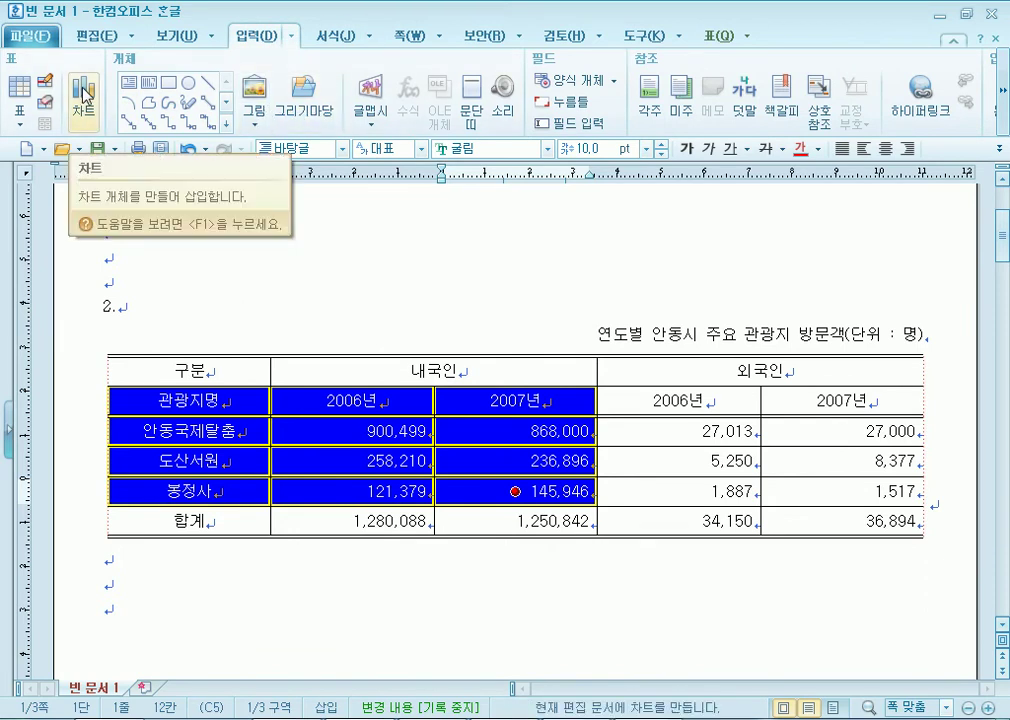
{"action": "left_click", "coordinate": [247, 282]}
{"action": "left_click_drag", "start_coordinate": [190, 401], "coordinate": [540, 492]}
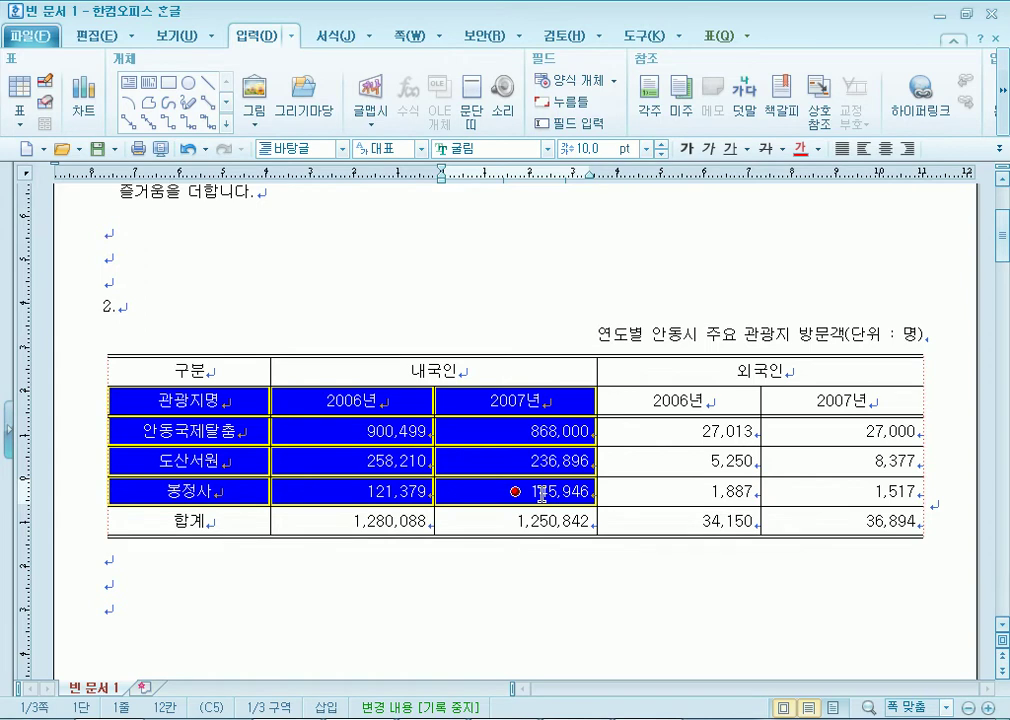
{"action": "left_click", "coordinate": [455, 586]}
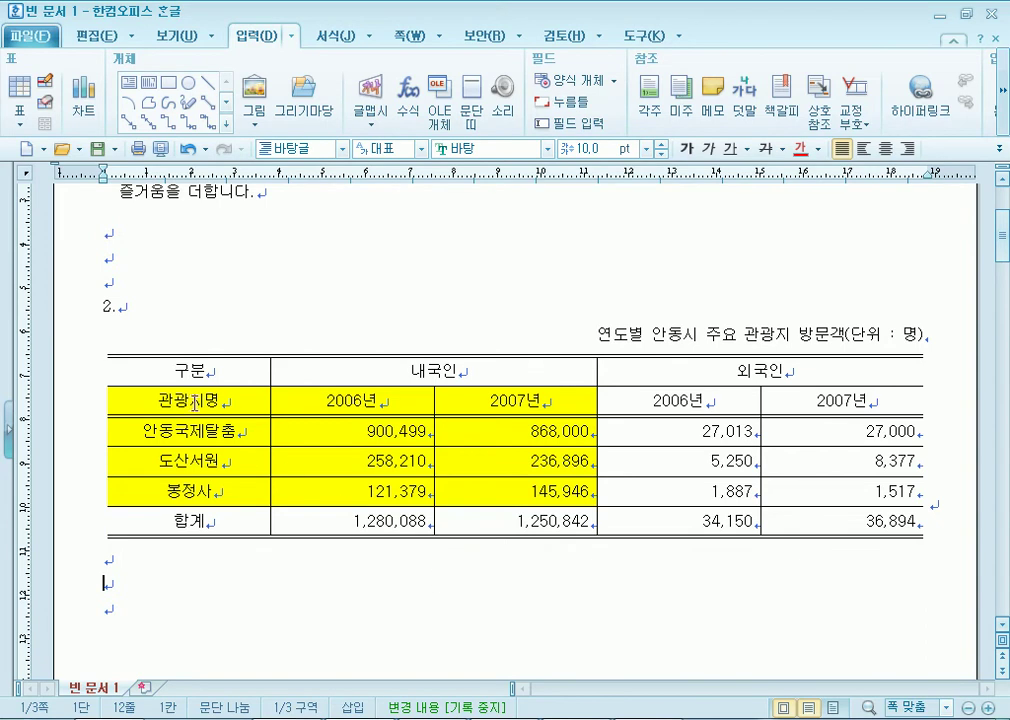
Undo the accidental row-height change and reselect 관광지명 with the 2006년 and 2007년 domestic columns.
{"action": "left_click_drag", "start_coordinate": [220, 387], "coordinate": [352, 491]}
{"action": "key", "text": "ctrl+z"}
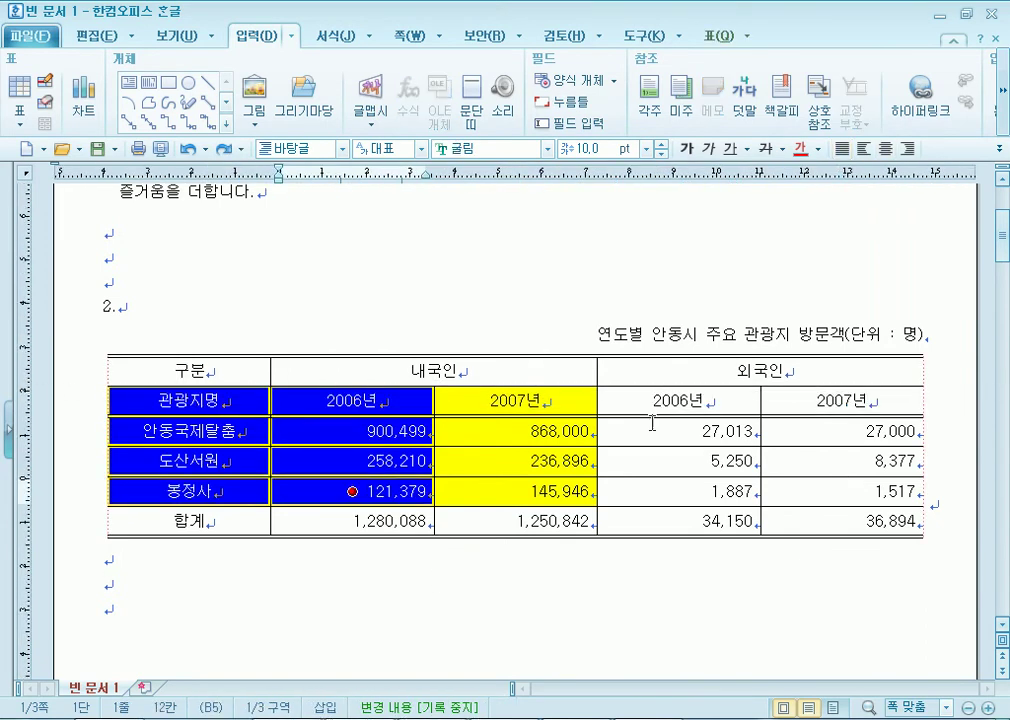
{"action": "left_click_drag", "start_coordinate": [679, 405], "coordinate": [667, 482]}
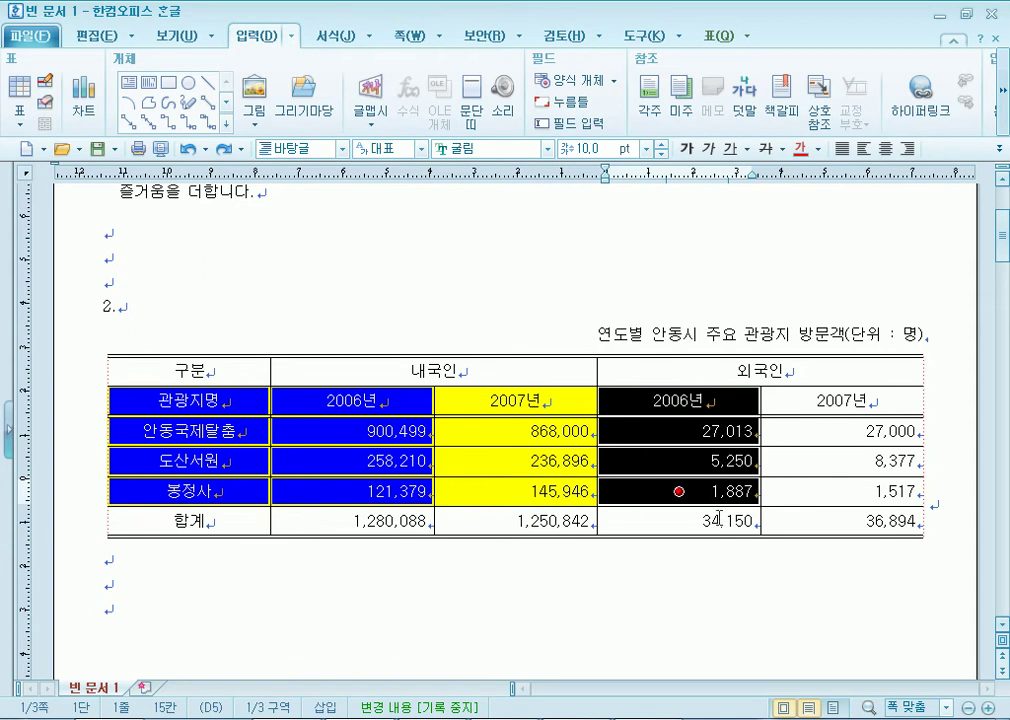
{"action": "left_click", "coordinate": [498, 607]}
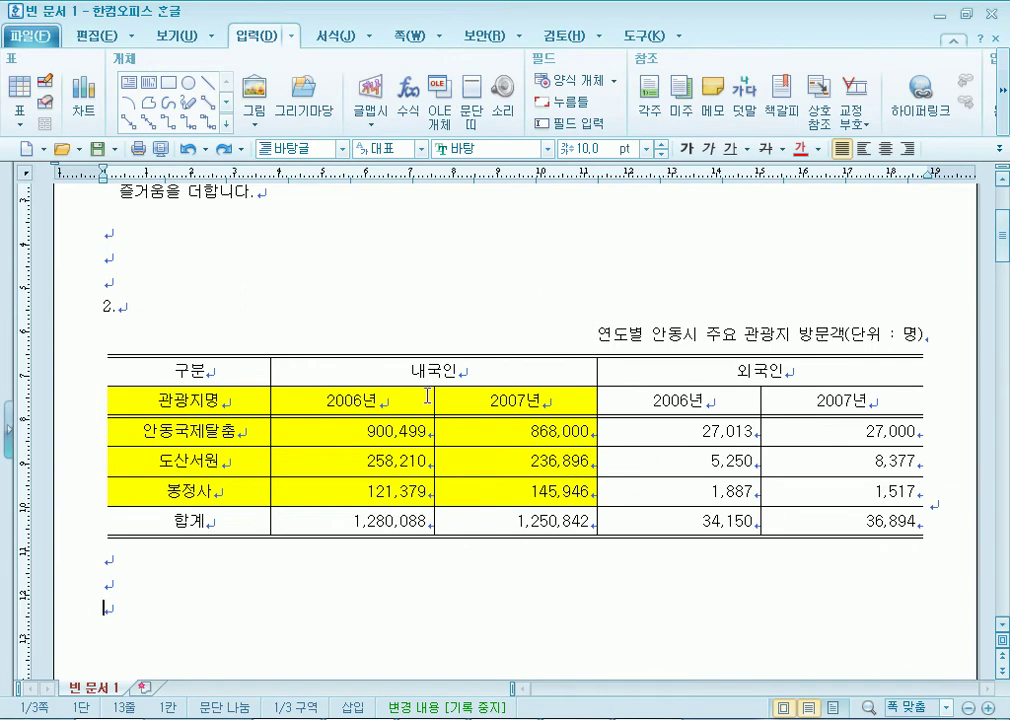
{"action": "left_click_drag", "start_coordinate": [210, 400], "coordinate": [540, 490]}
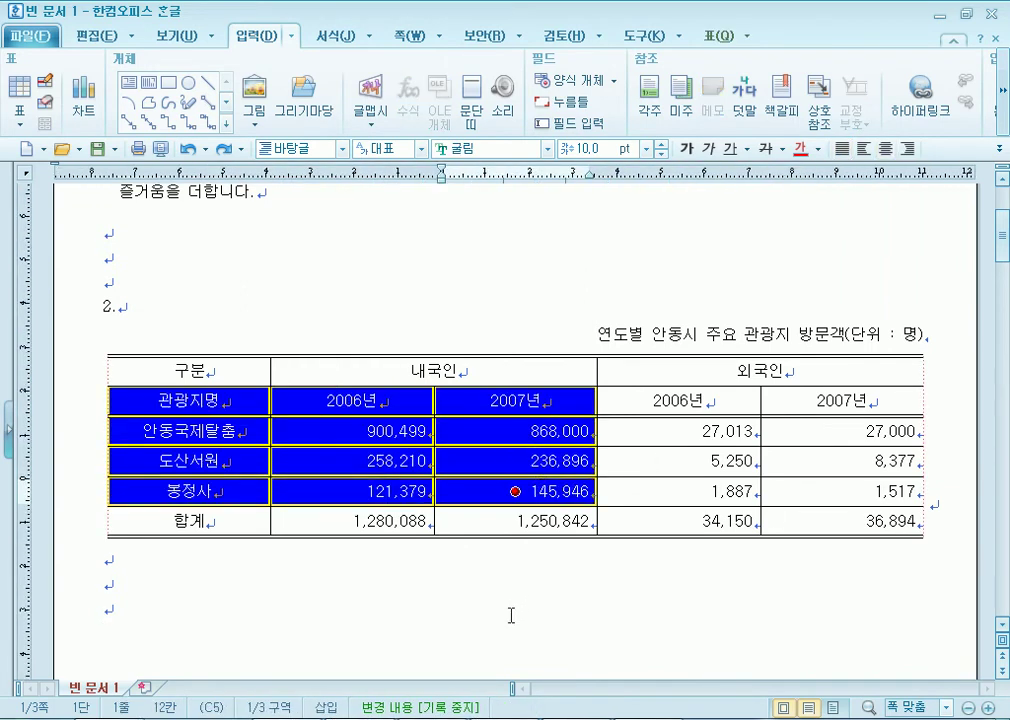
{"action": "scroll", "coordinate": [372, 588], "scroll_direction": "down", "scroll_amount": 1}
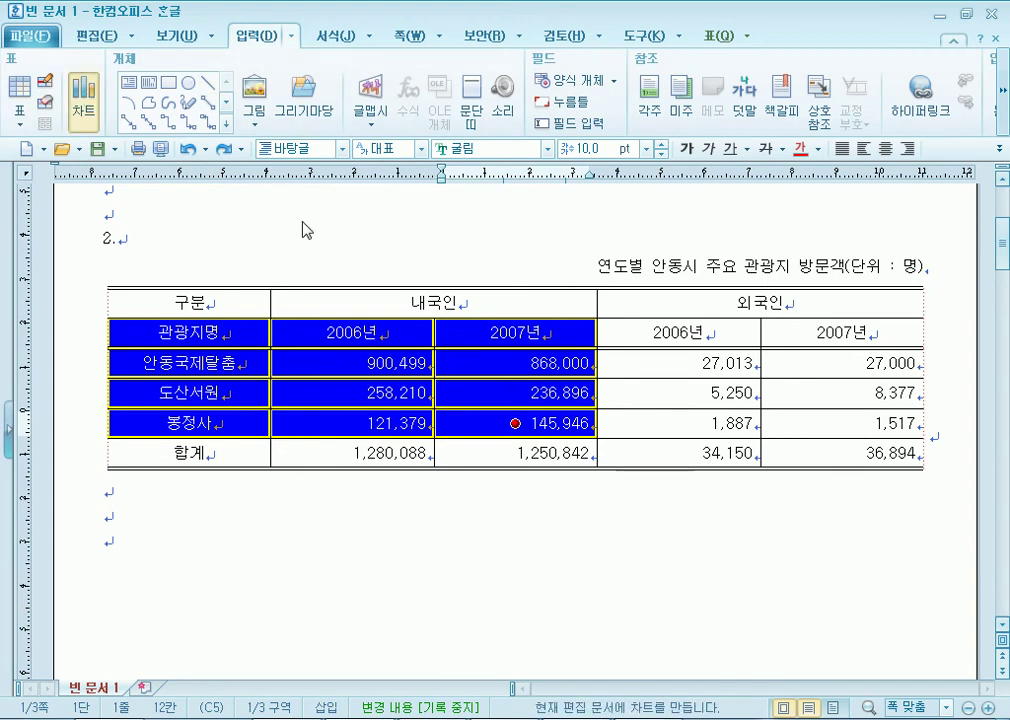
Insert a bar chart from the 관광지명–145,946 cells, redoing it once, and select it.
{"action": "left_click", "coordinate": [875, 600]}
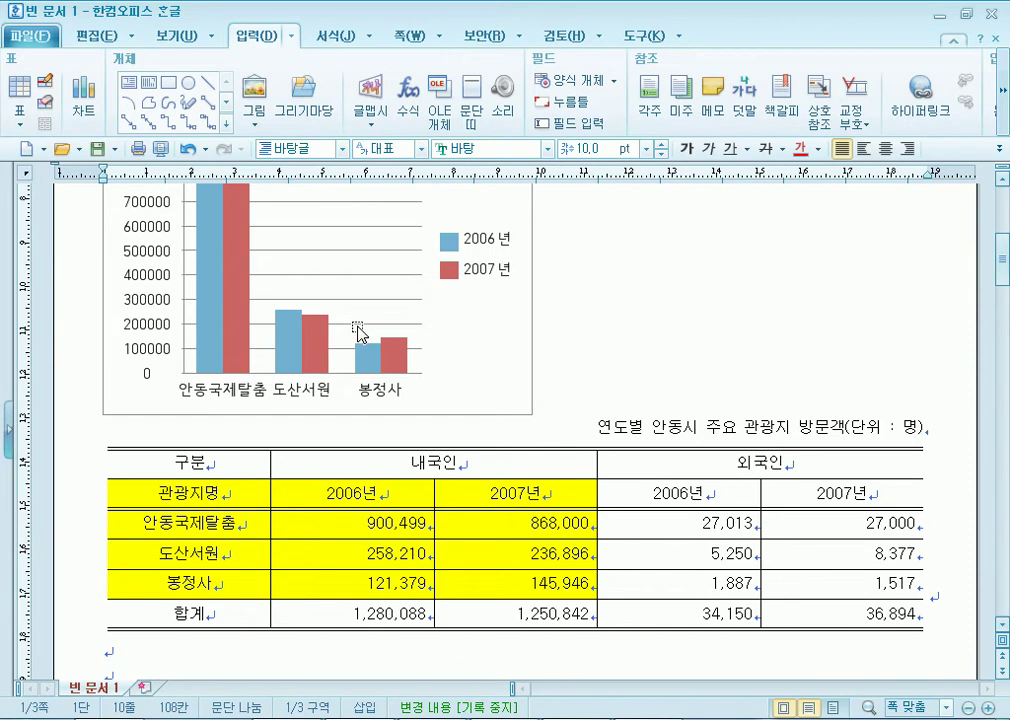
{"action": "left_click", "coordinate": [458, 338]}
{"action": "key", "text": "Delete"}
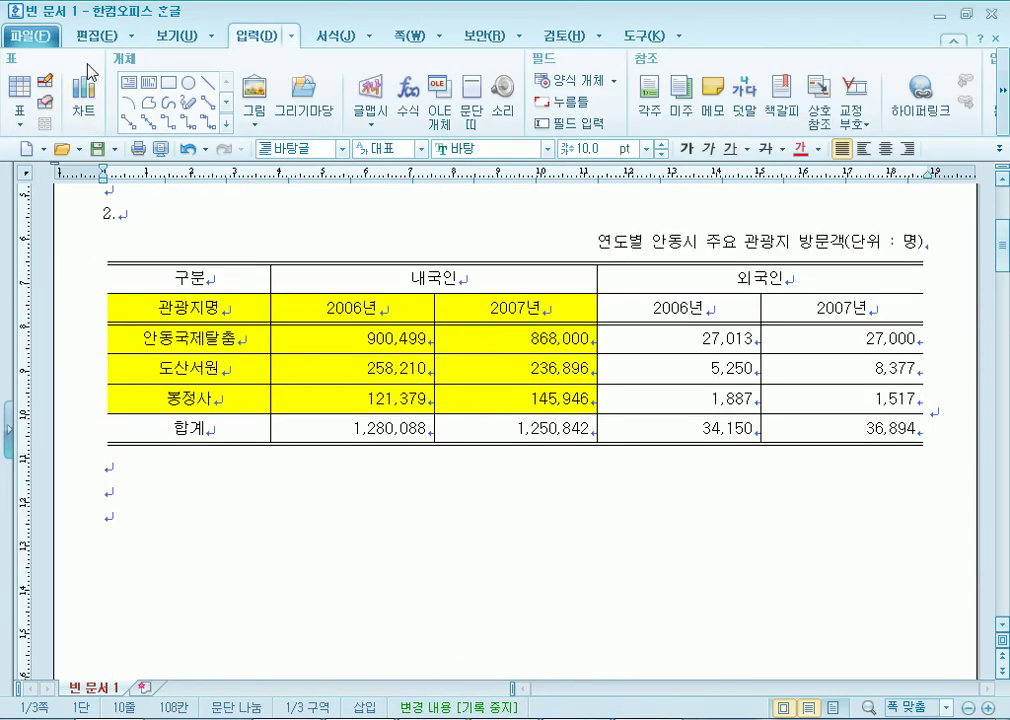
{"action": "left_click_drag", "start_coordinate": [178, 310], "coordinate": [515, 398]}
{"action": "left_click", "coordinate": [88, 95]}
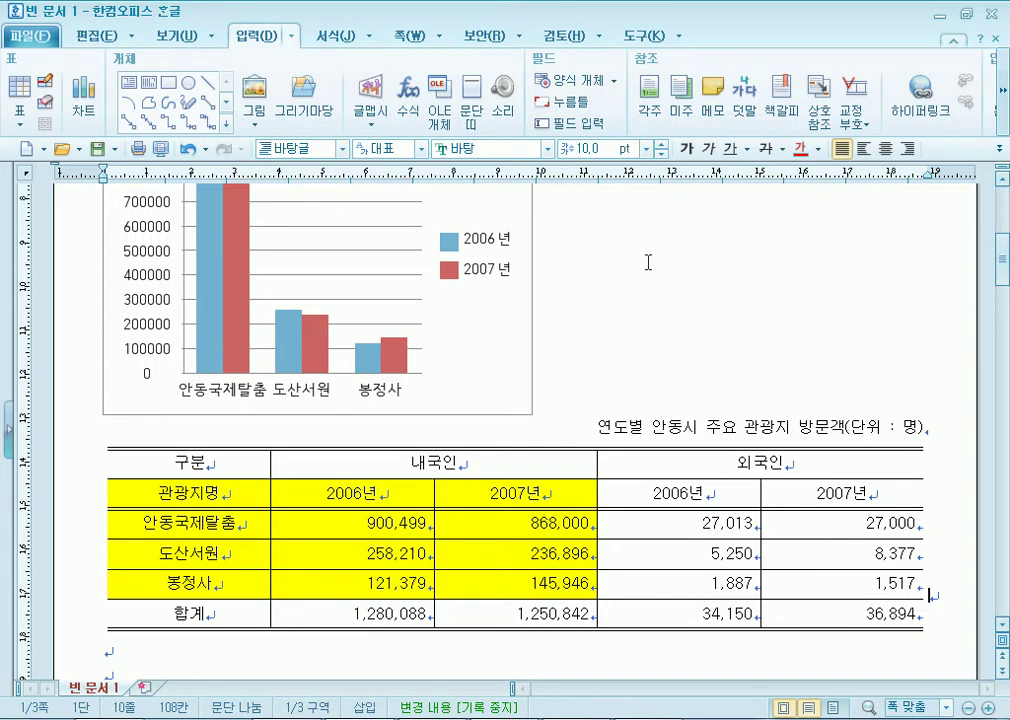
{"action": "scroll", "coordinate": [645, 290], "scroll_direction": "down", "scroll_amount": 3}
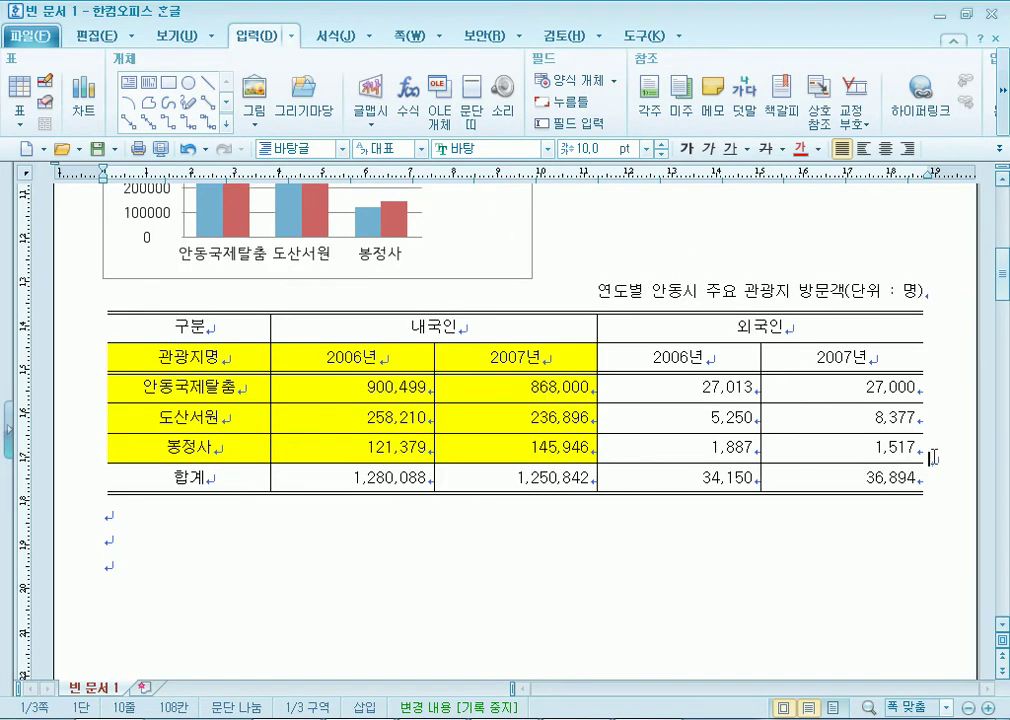
{"action": "scroll", "coordinate": [937, 466], "scroll_direction": "up", "scroll_amount": 3}
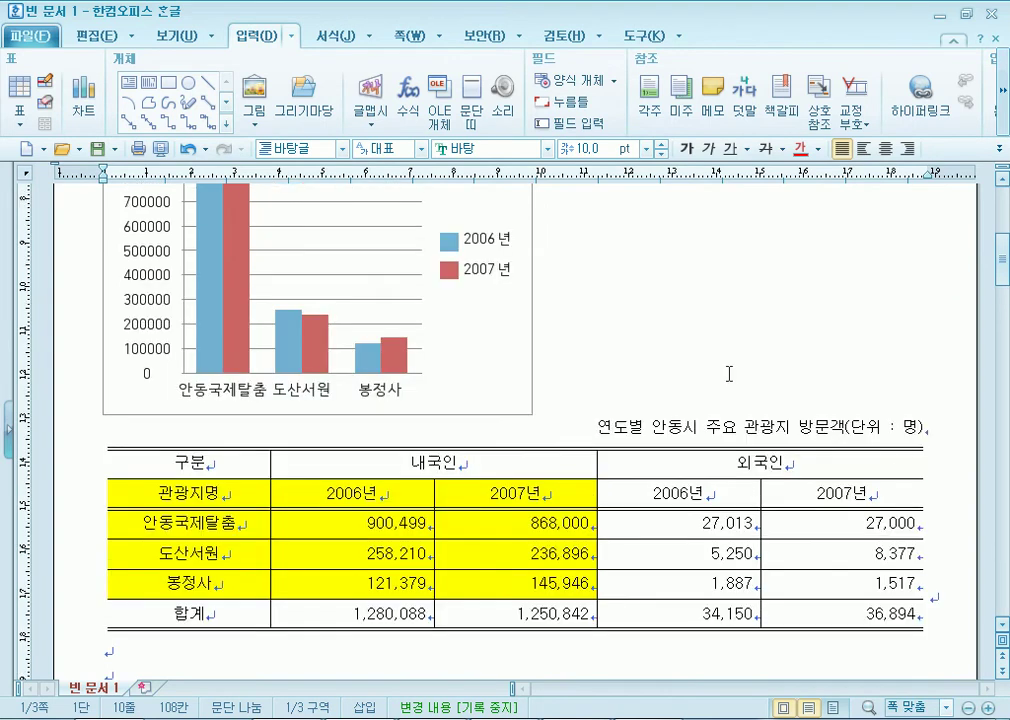
{"action": "left_click", "coordinate": [488, 333]}
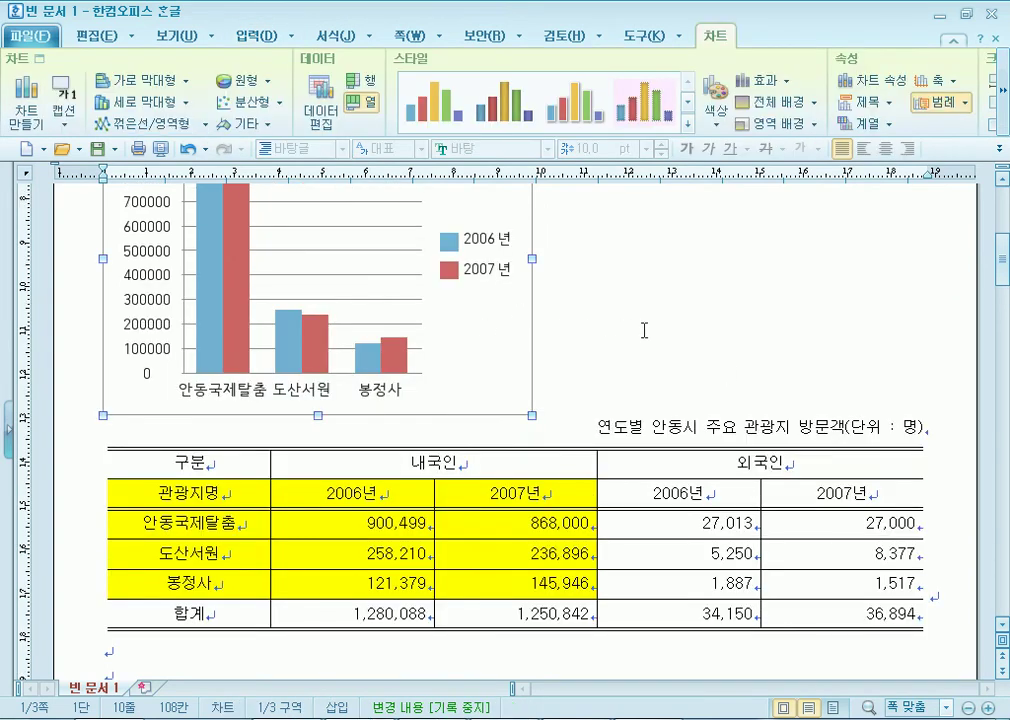
Enter chart editing, open the background settings and close them unchanged, then reselect the chart.
{"action": "double_click", "coordinate": [506, 333]}
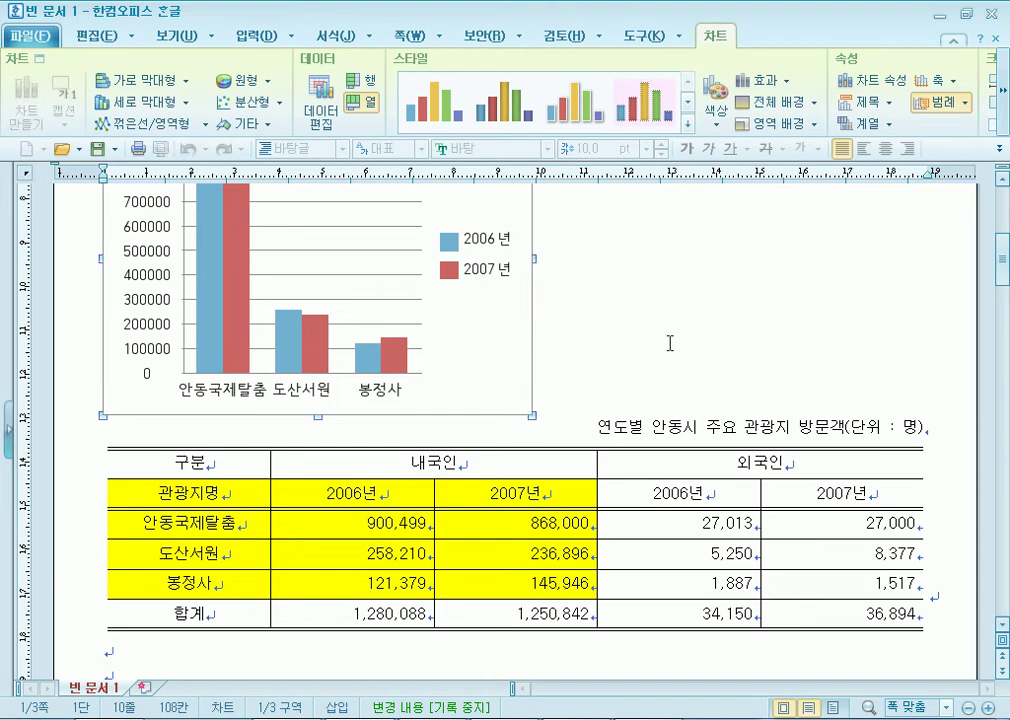
{"action": "double_click", "coordinate": [480, 352]}
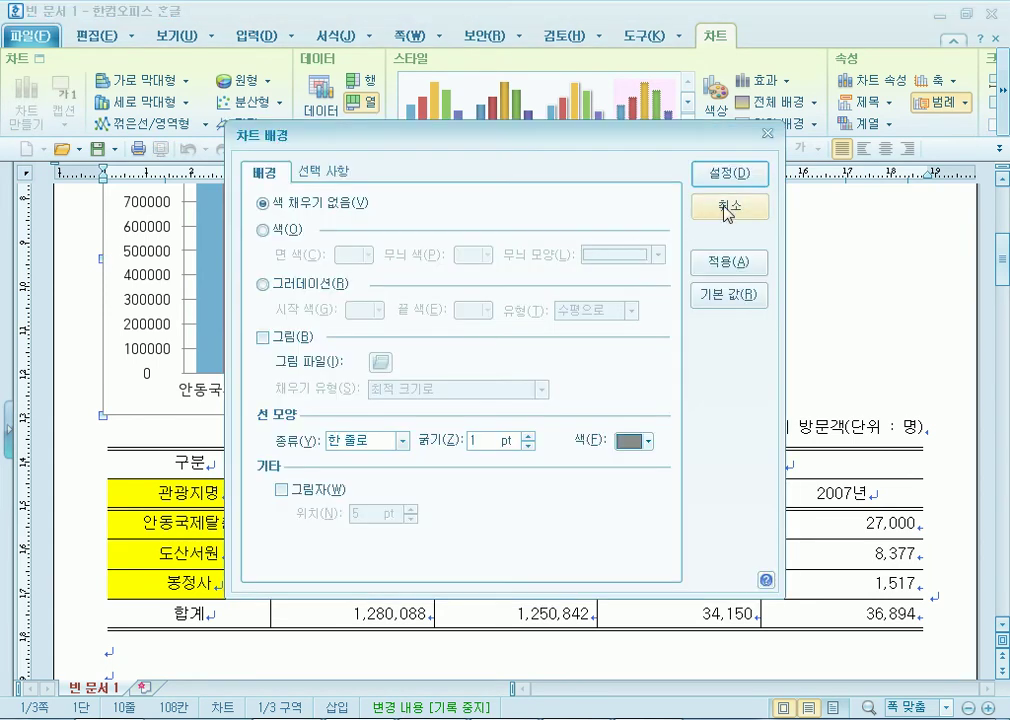
{"action": "left_click", "coordinate": [716, 210]}
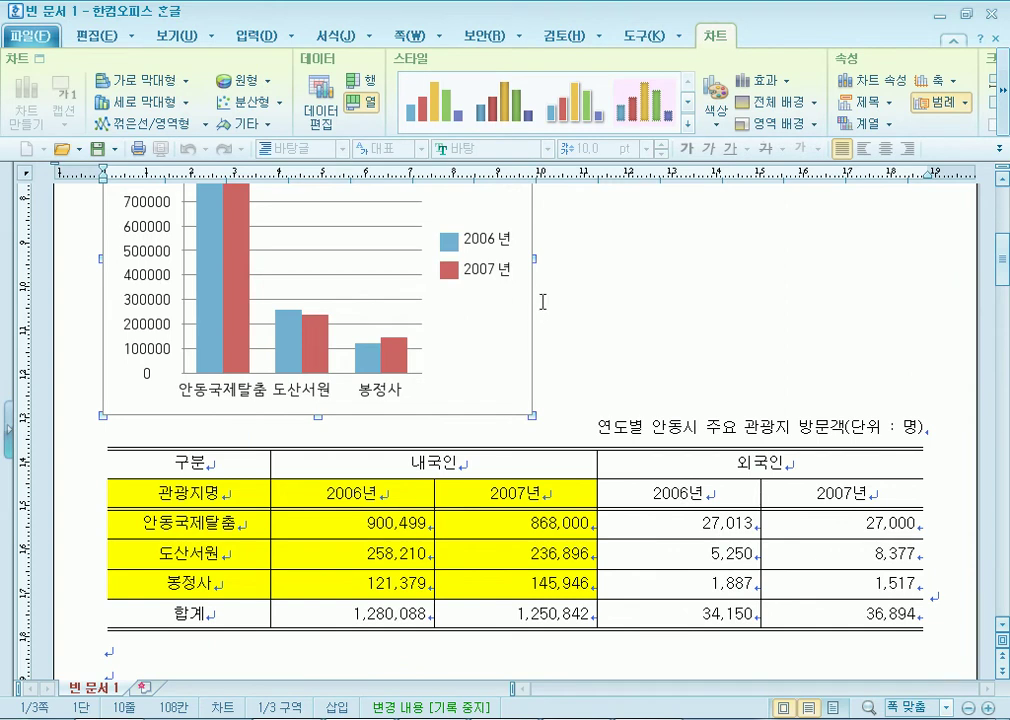
{"action": "left_click", "coordinate": [94, 37]}
{"action": "left_click", "coordinate": [174, 37]}
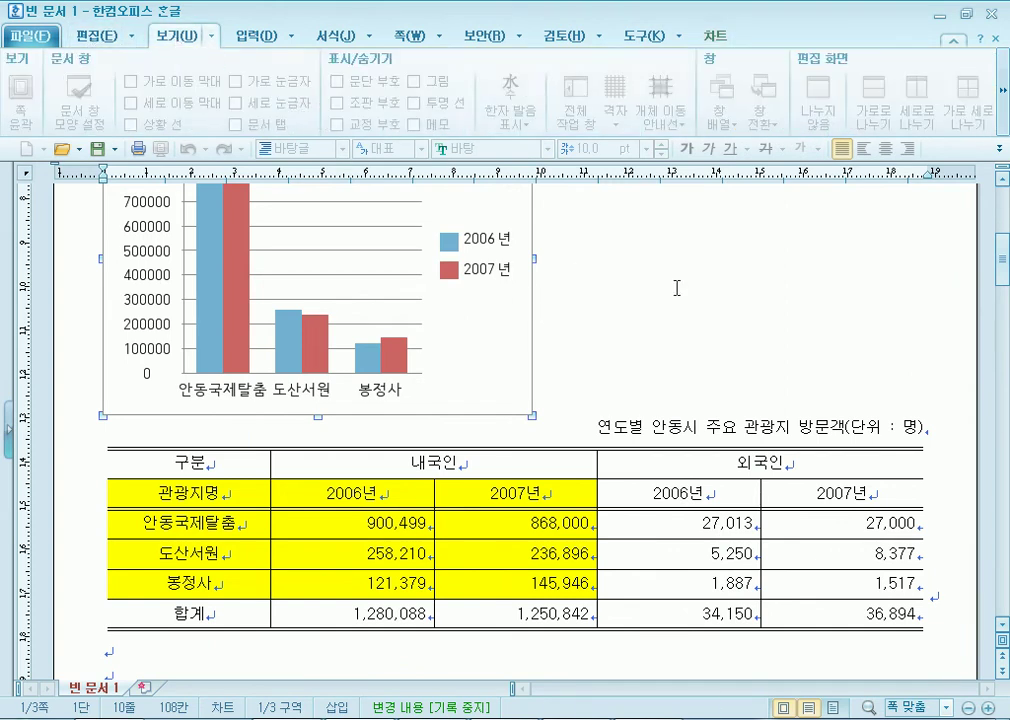
{"action": "double_click", "coordinate": [703, 300]}
{"action": "left_click", "coordinate": [588, 312]}
{"action": "left_click", "coordinate": [476, 293]}
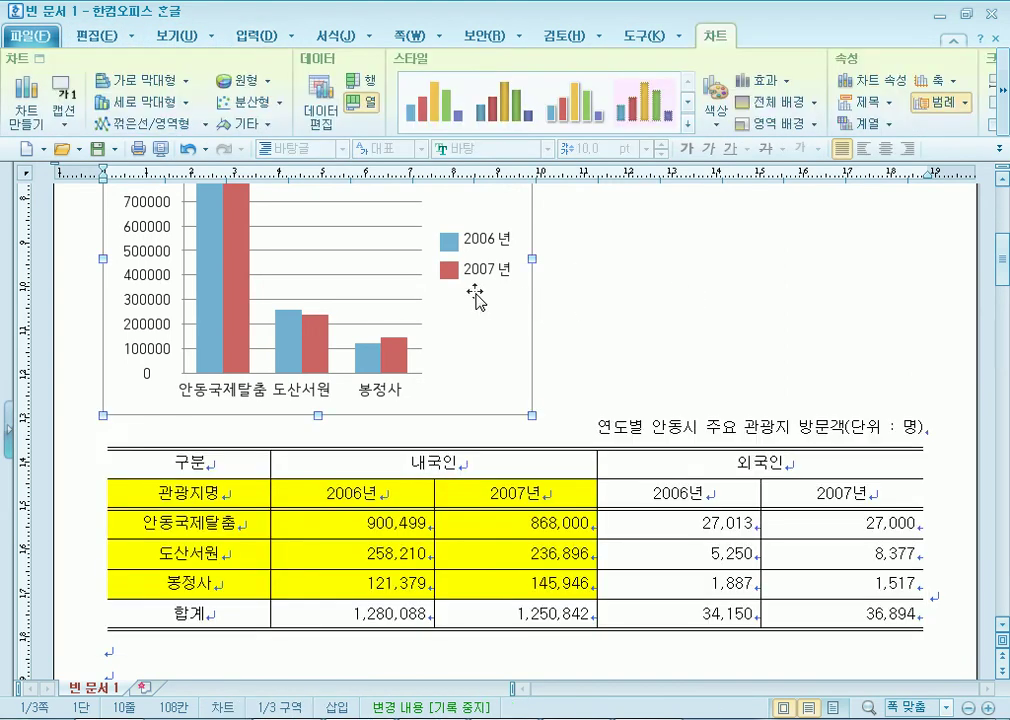
Browse the ribbon's feature groups, return to the 차트 tab and deselect the chart.
{"action": "left_click", "coordinate": [92, 38]}
{"action": "left_click", "coordinate": [174, 37]}
{"action": "left_click", "coordinate": [252, 38]}
{"action": "left_click", "coordinate": [333, 40]}
{"action": "left_click", "coordinate": [412, 40]}
{"action": "left_click", "coordinate": [487, 40]}
{"action": "left_click", "coordinate": [563, 40]}
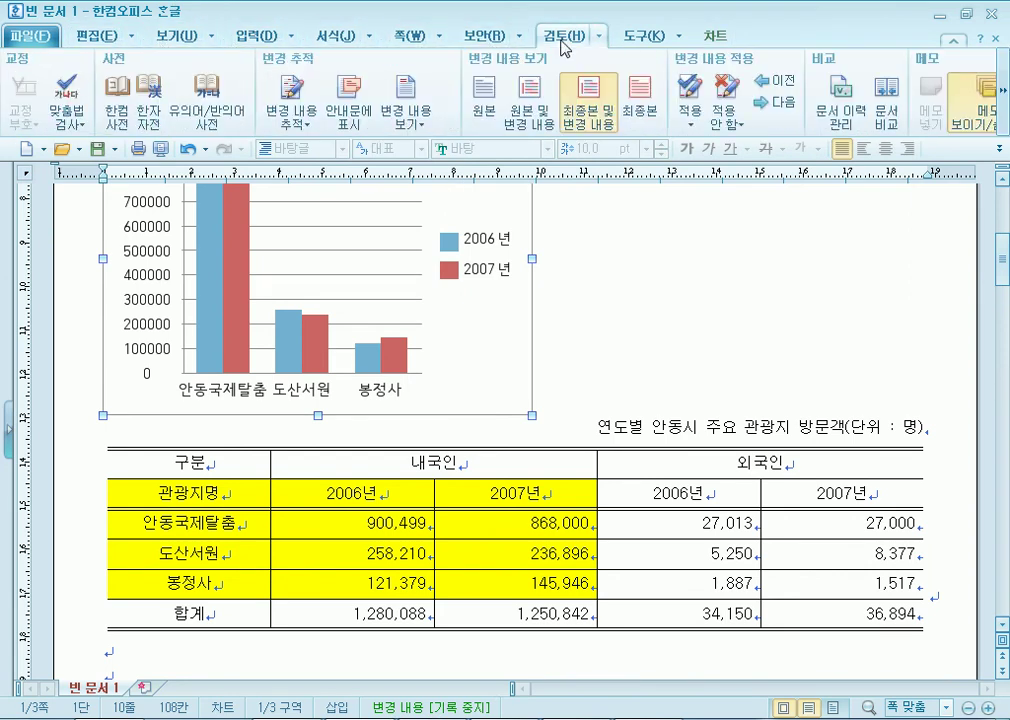
{"action": "left_click", "coordinate": [640, 38]}
{"action": "left_click", "coordinate": [714, 37]}
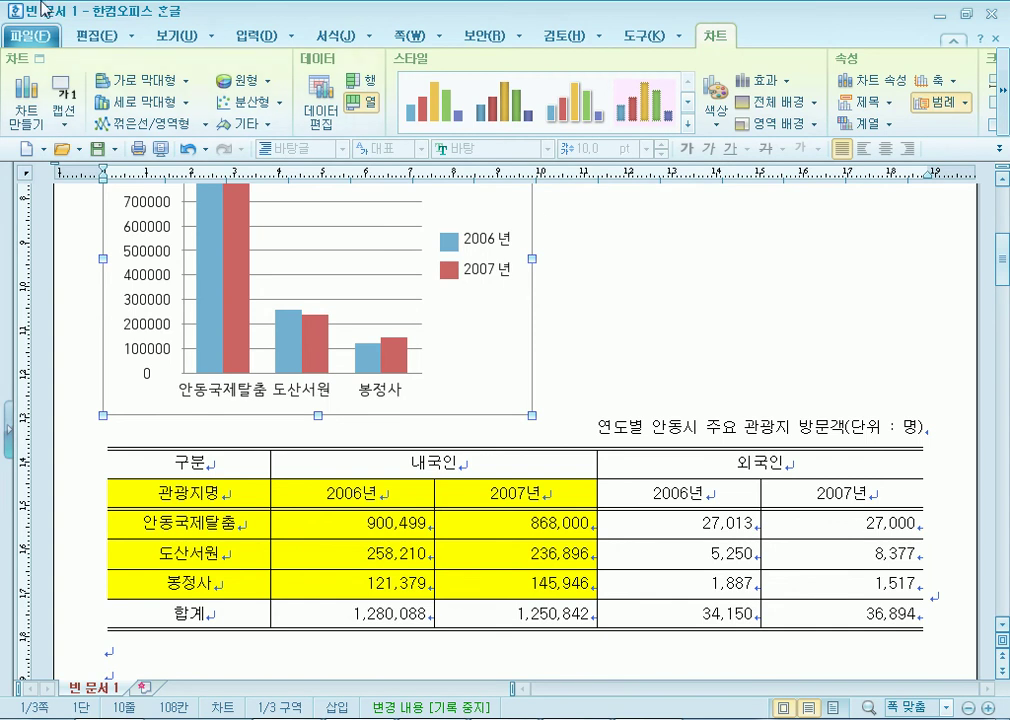
{"action": "left_click", "coordinate": [75, 36]}
{"action": "left_click", "coordinate": [155, 37]}
{"action": "left_click", "coordinate": [262, 40]}
{"action": "left_click", "coordinate": [170, 36]}
{"action": "left_click", "coordinate": [714, 37]}
{"action": "left_click", "coordinate": [636, 320]}
Reselect the chart, view its 차트 formatting options, then deselect to show it under '2.'.
{"action": "double_click", "coordinate": [466, 315]}
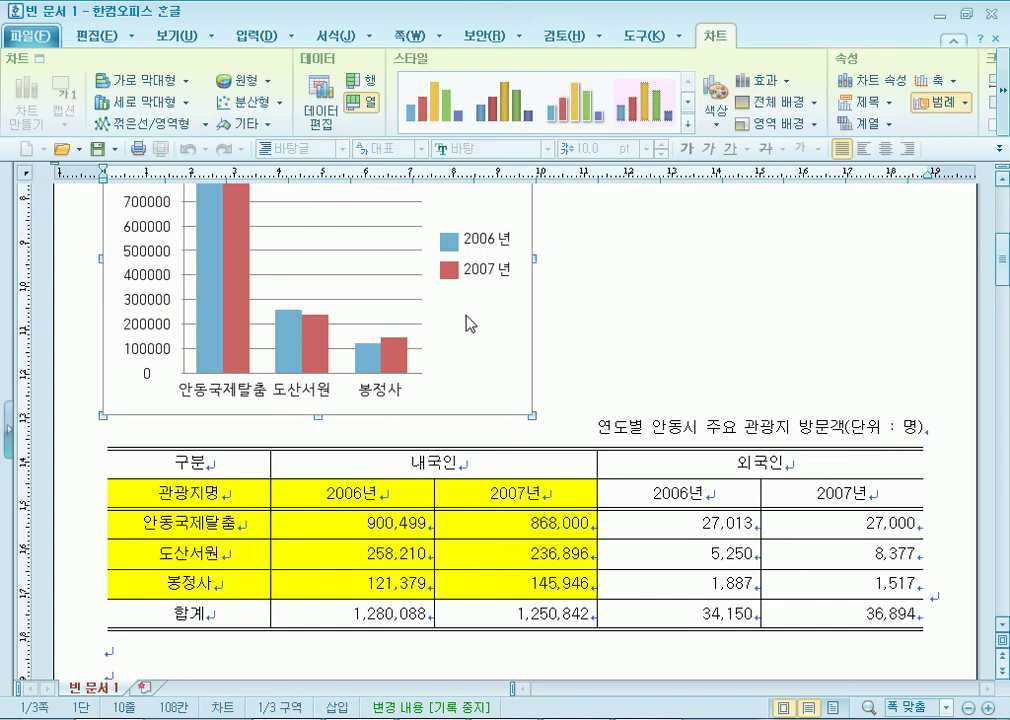
{"action": "left_click", "coordinate": [100, 36]}
{"action": "left_click", "coordinate": [170, 37]}
{"action": "left_click", "coordinate": [245, 37]}
{"action": "left_click", "coordinate": [322, 40]}
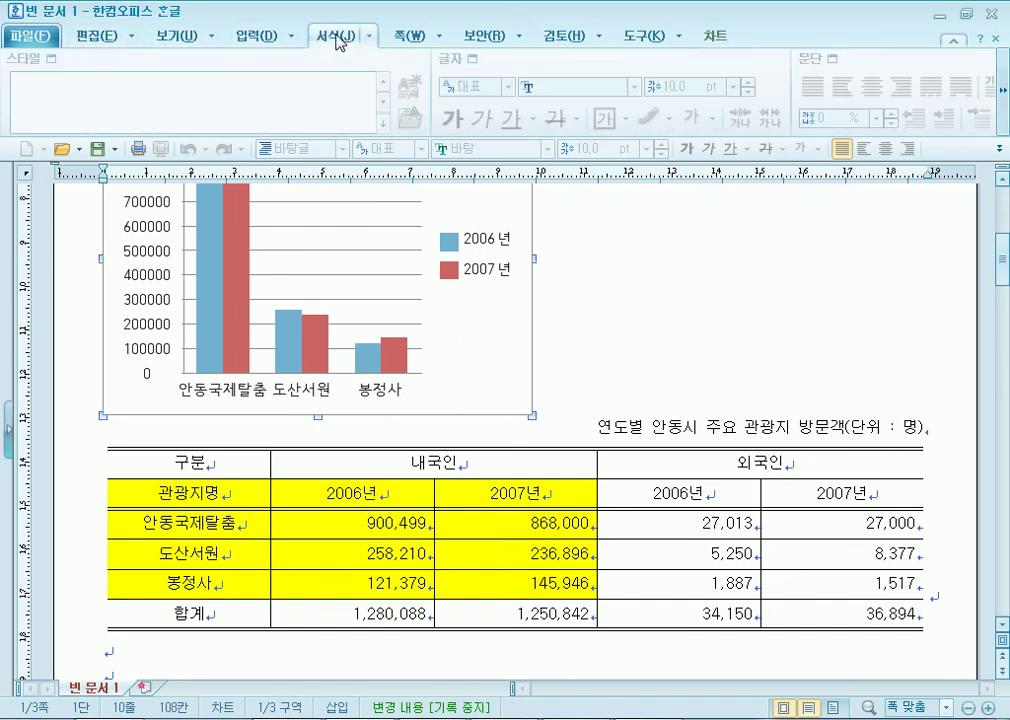
{"action": "left_click", "coordinate": [408, 37]}
{"action": "left_click", "coordinate": [480, 37]}
{"action": "left_click", "coordinate": [563, 37]}
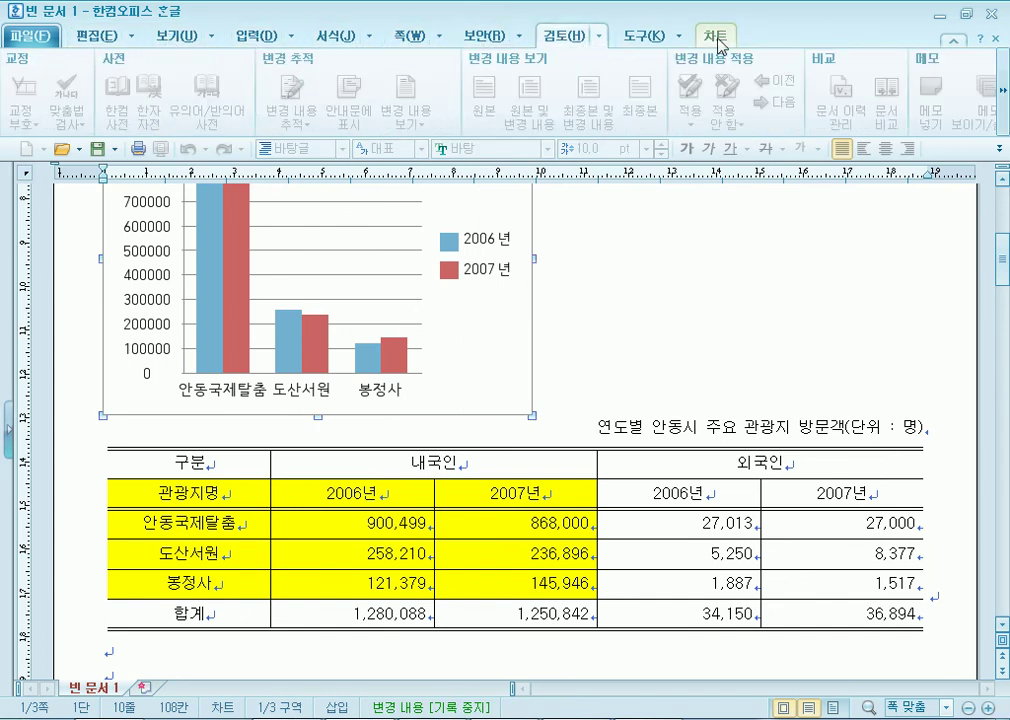
{"action": "left_click", "coordinate": [717, 37]}
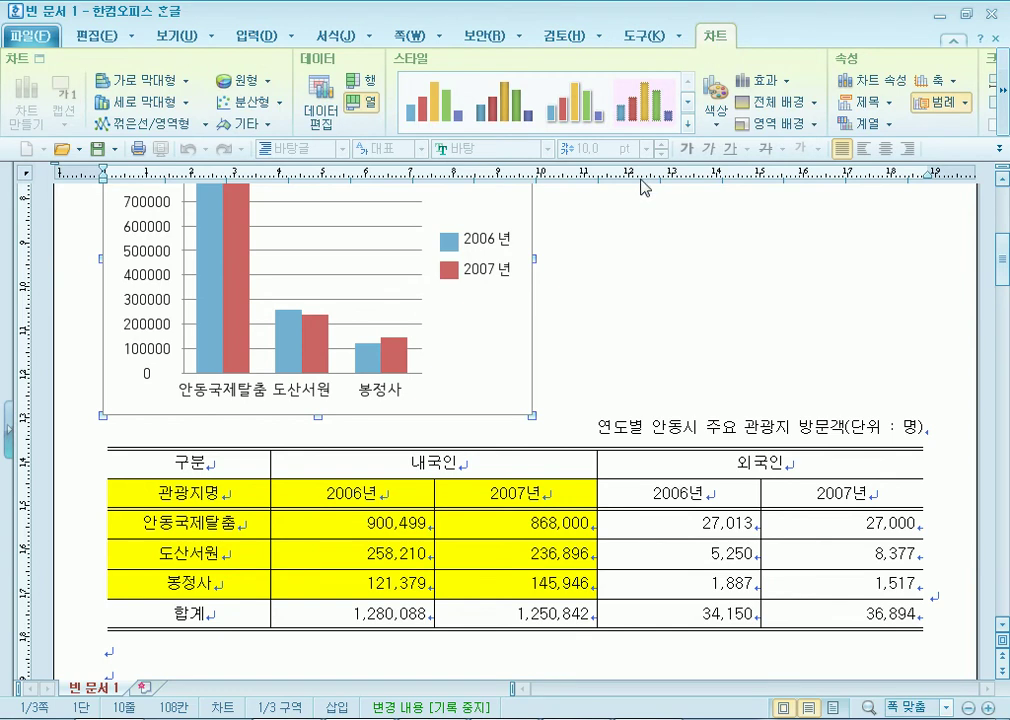
{"action": "left_click", "coordinate": [624, 241]}
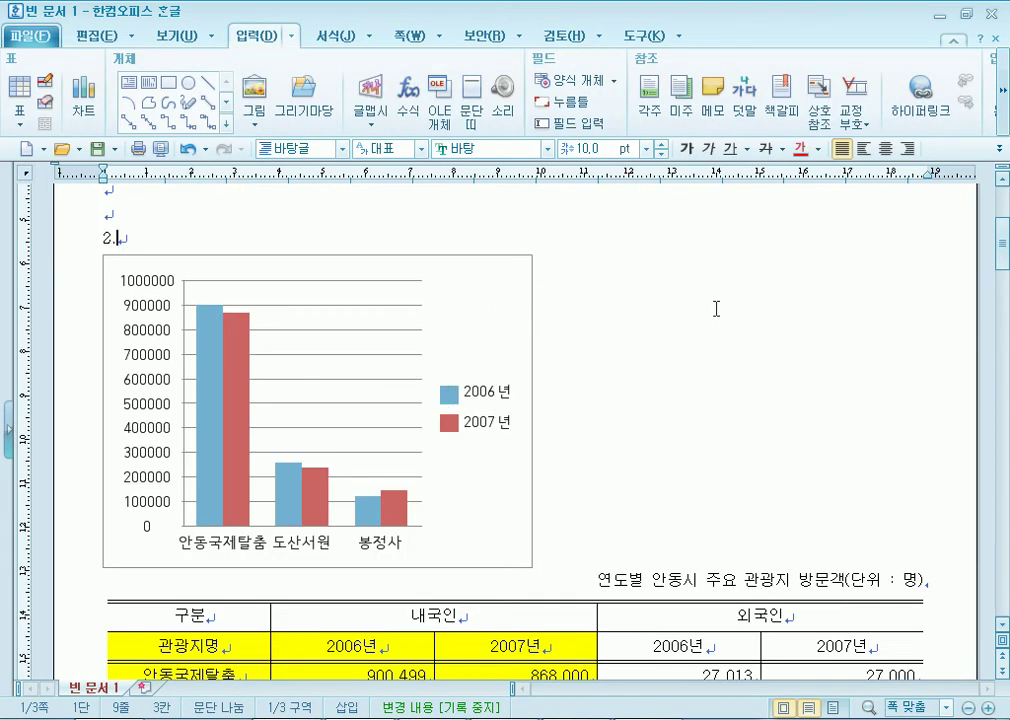
Set the chart's object properties to 글자처럼 취급 so it flows below the 합계 row.
{"action": "left_click", "coordinate": [478, 308]}
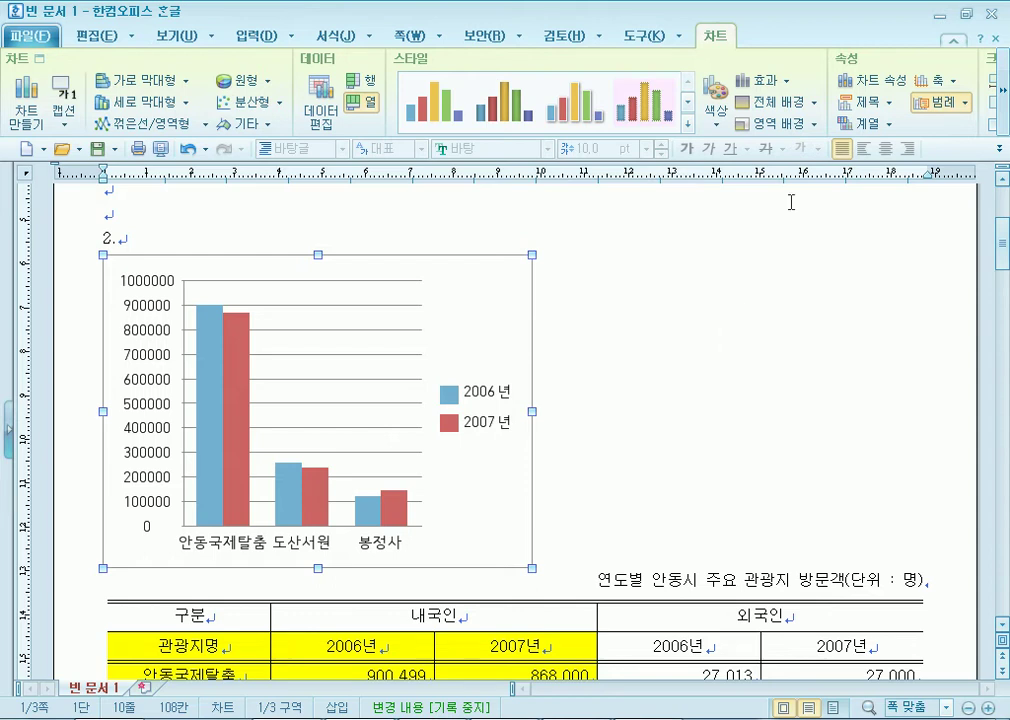
{"action": "right_click", "coordinate": [451, 301]}
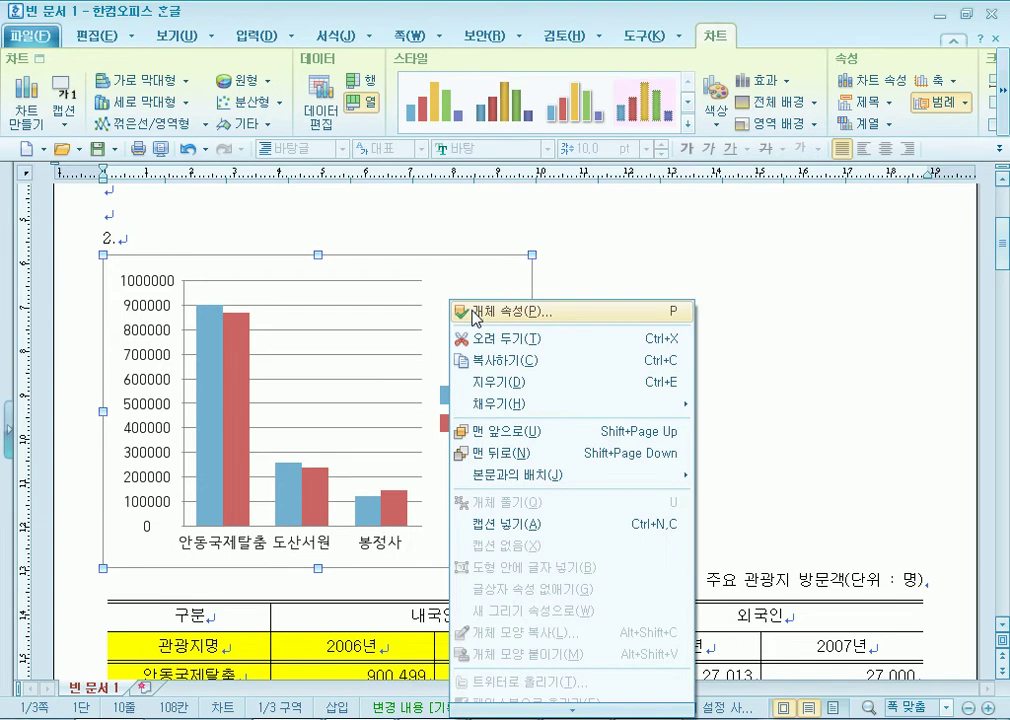
{"action": "left_click", "coordinate": [777, 288]}
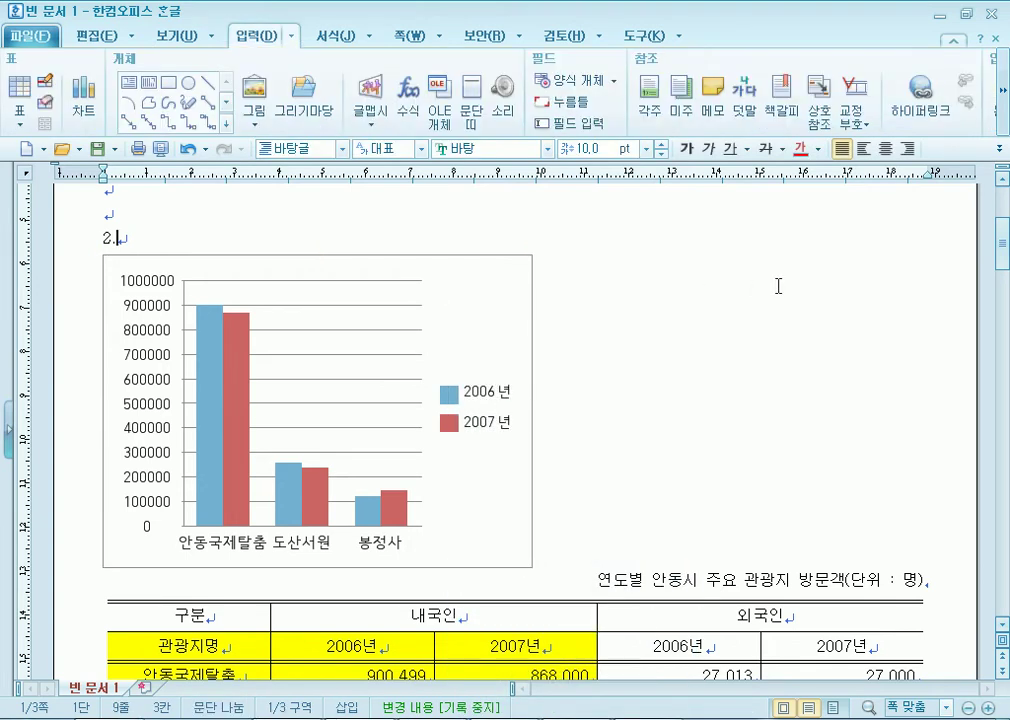
{"action": "left_click", "coordinate": [506, 301]}
{"action": "right_click", "coordinate": [487, 297]}
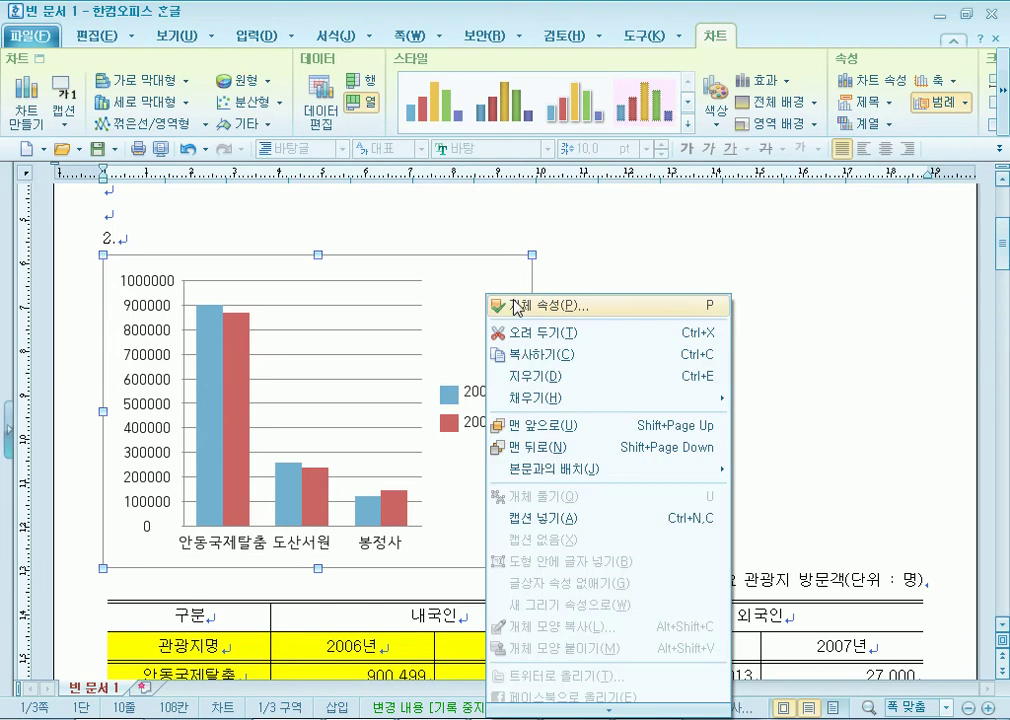
{"action": "left_click", "coordinate": [516, 305]}
{"action": "left_click", "coordinate": [297, 284]}
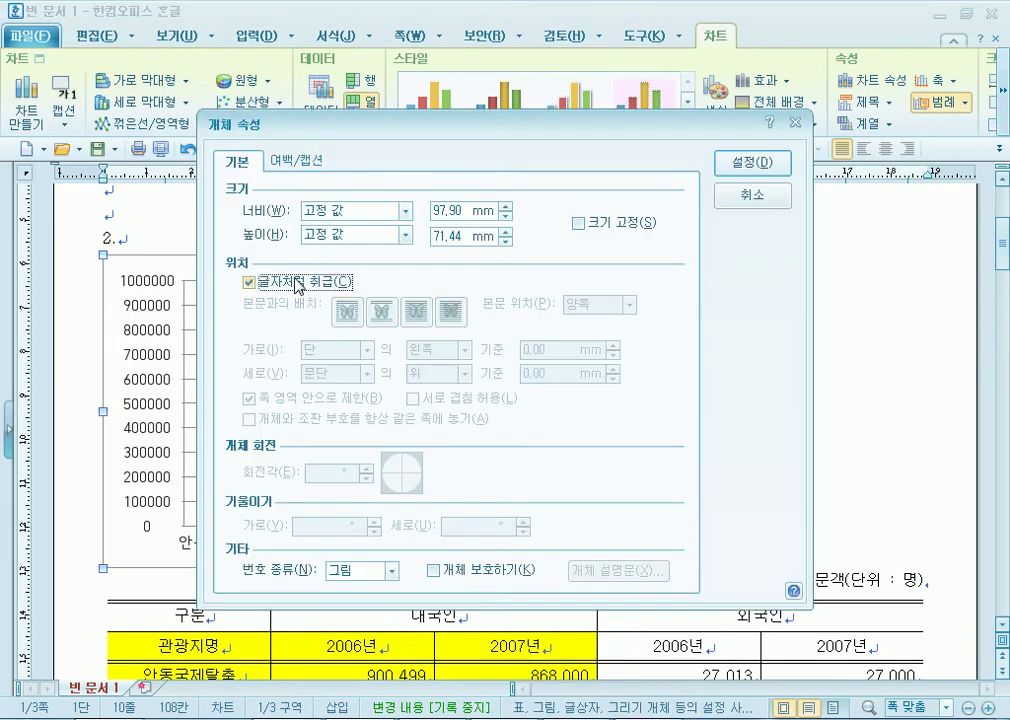
{"action": "left_click", "coordinate": [764, 162]}
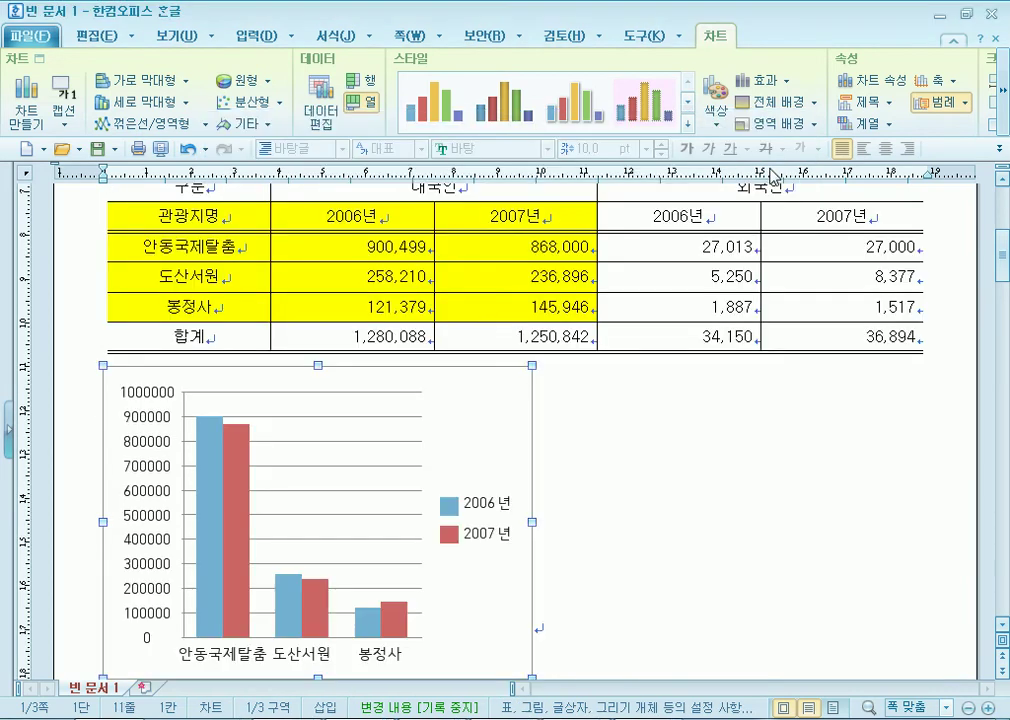
{"action": "scroll", "coordinate": [561, 388], "scroll_direction": "down", "scroll_amount": 3}
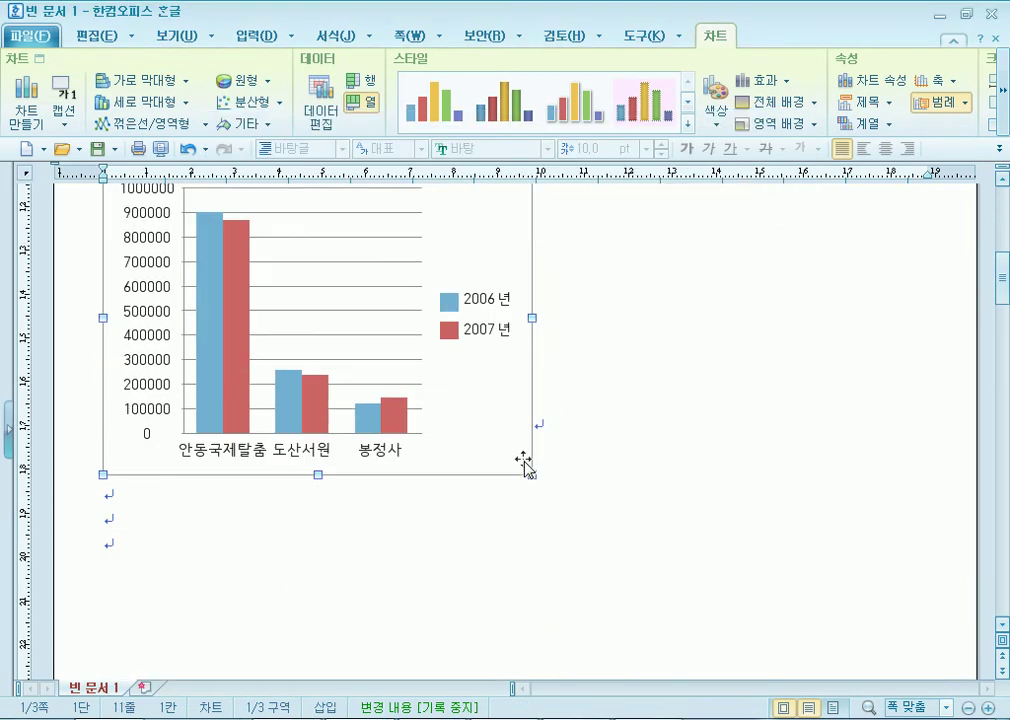
{"action": "scroll", "coordinate": [520, 455], "scroll_direction": "up", "scroll_amount": 2}
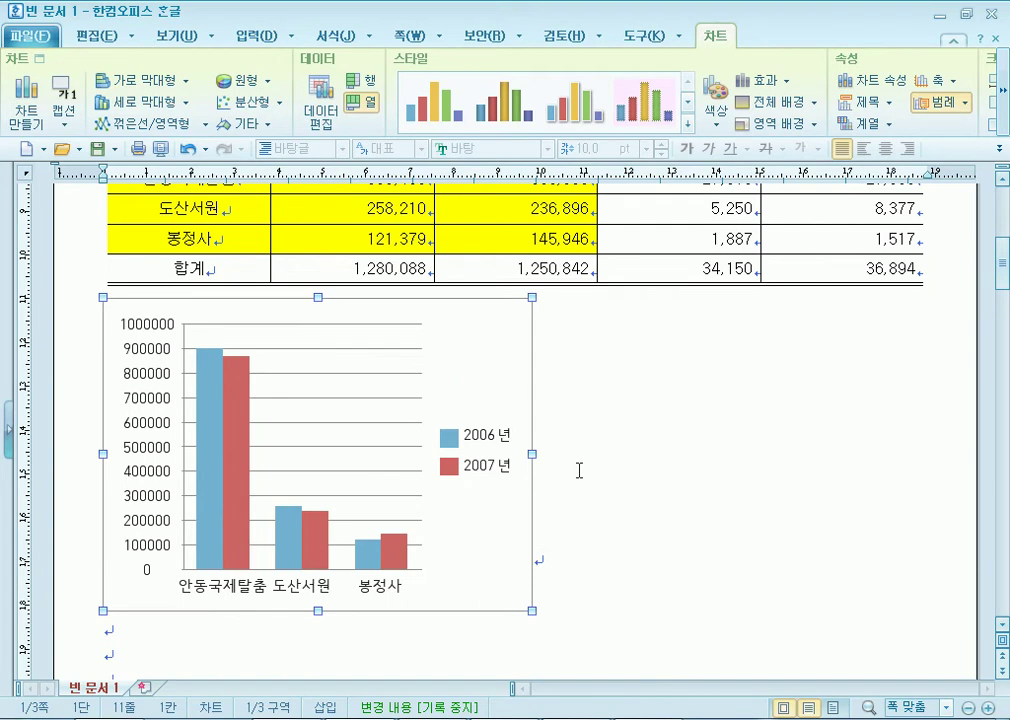
{"action": "left_click_drag", "start_coordinate": [847, 484], "coordinate": [920, 486]}
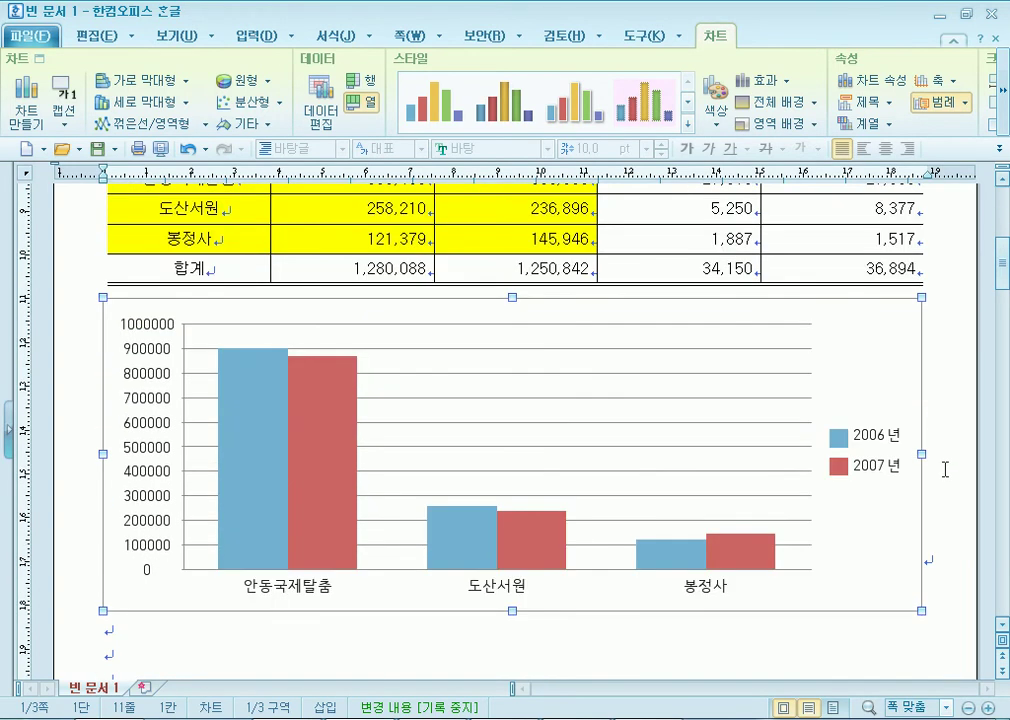
{"action": "left_click", "coordinate": [946, 472]}
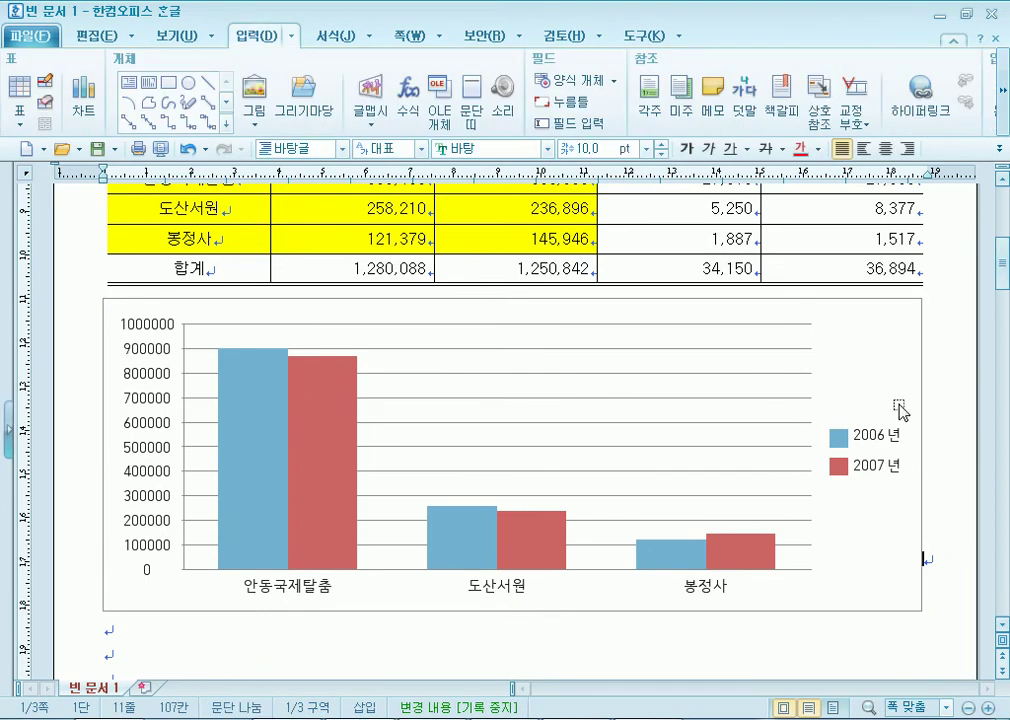
{"action": "left_click", "coordinate": [838, 420]}
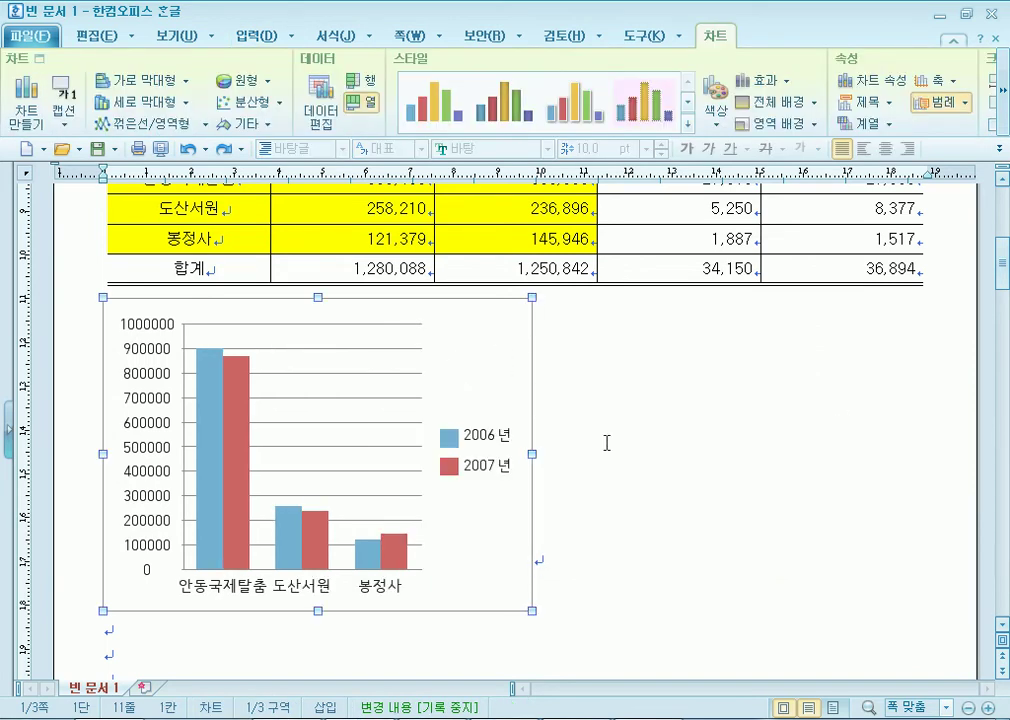
Apply 글자처럼 취급 to the chart again, then undo the change.
{"action": "scroll", "coordinate": [600, 410], "scroll_direction": "down", "scroll_amount": 2}
{"action": "right_click", "coordinate": [472, 237]}
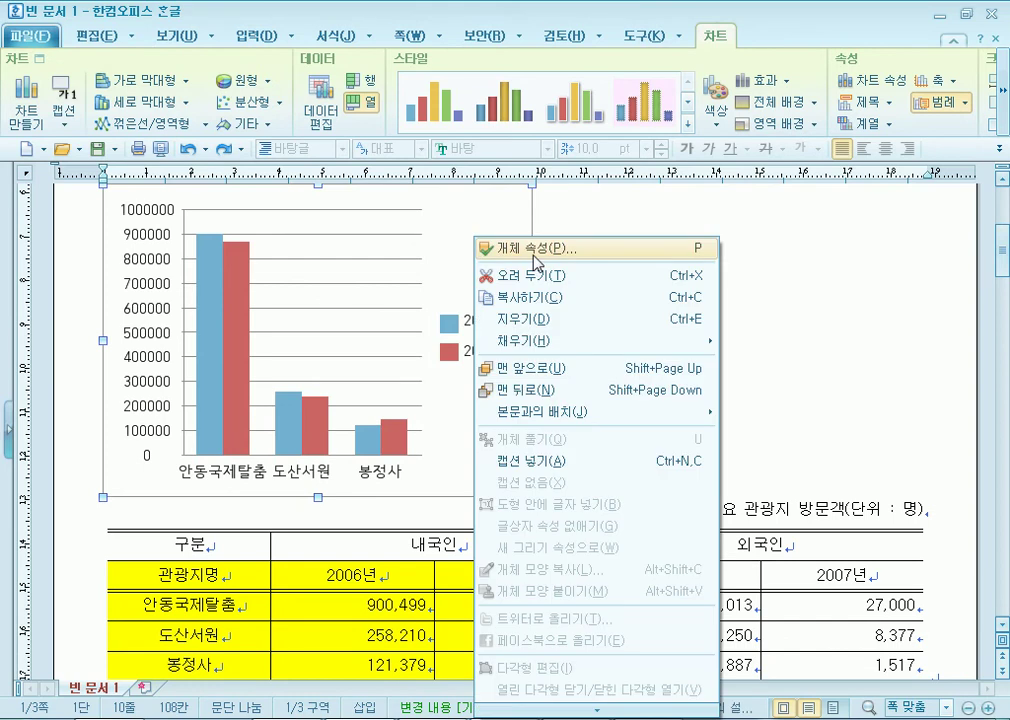
{"action": "left_click", "coordinate": [490, 246]}
{"action": "left_click", "coordinate": [330, 282]}
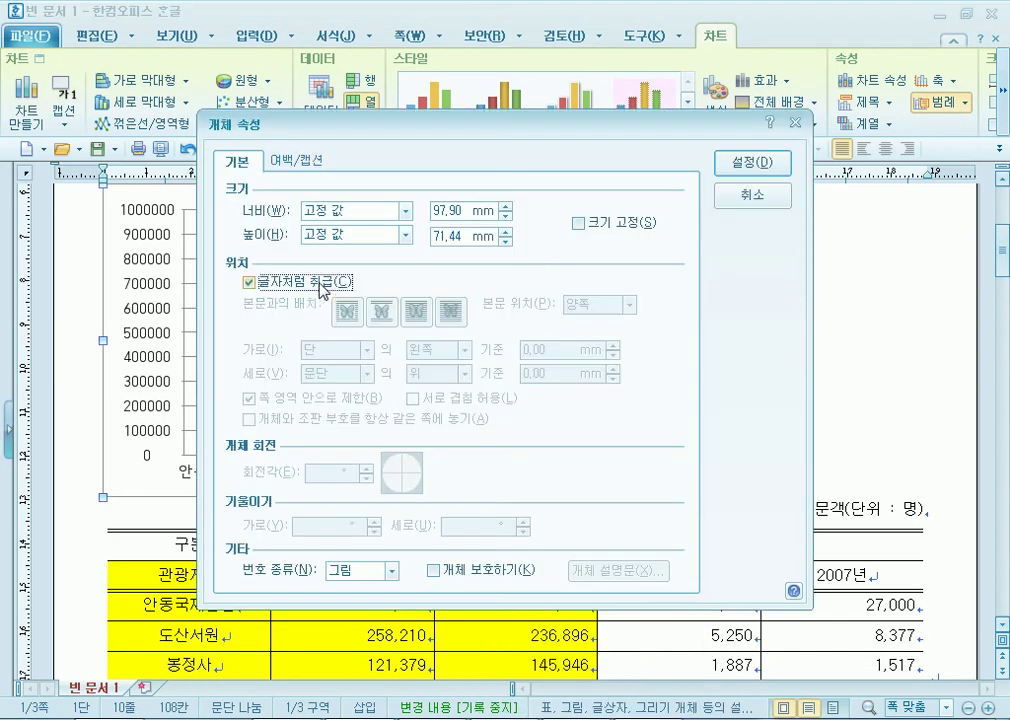
{"action": "left_click", "coordinate": [745, 163]}
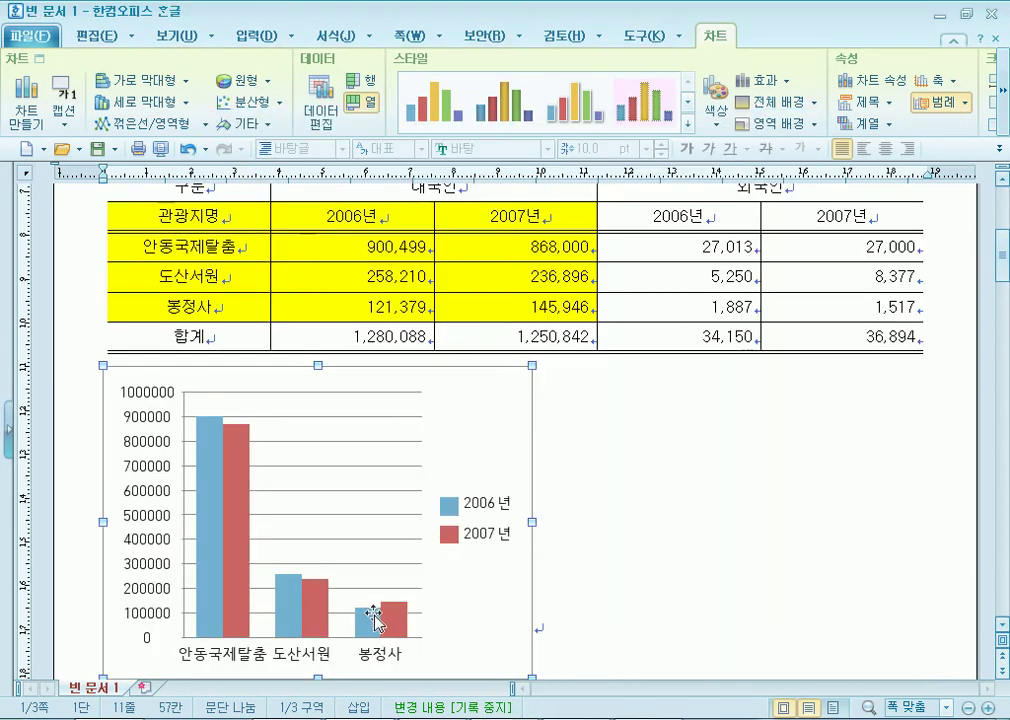
{"action": "key", "text": "ctrl+z"}
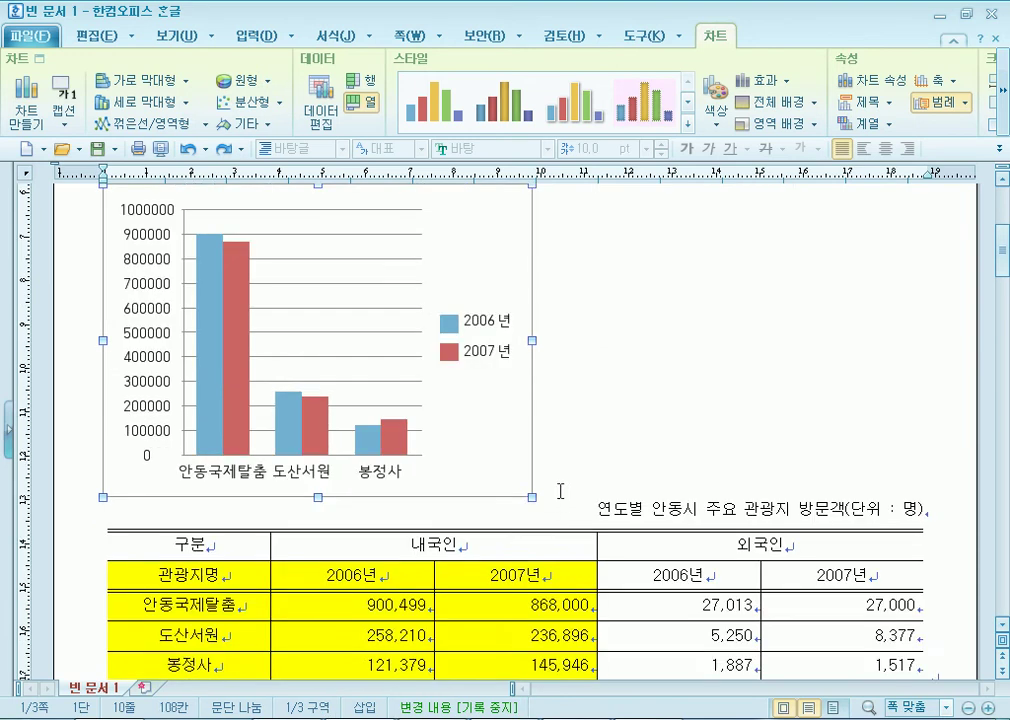
Drag the chart below the visitor table, nudging it slightly lower.
{"action": "scroll", "coordinate": [474, 312], "scroll_direction": "down", "scroll_amount": 2}
{"action": "left_click_drag", "start_coordinate": [482, 302], "coordinate": [473, 580]}
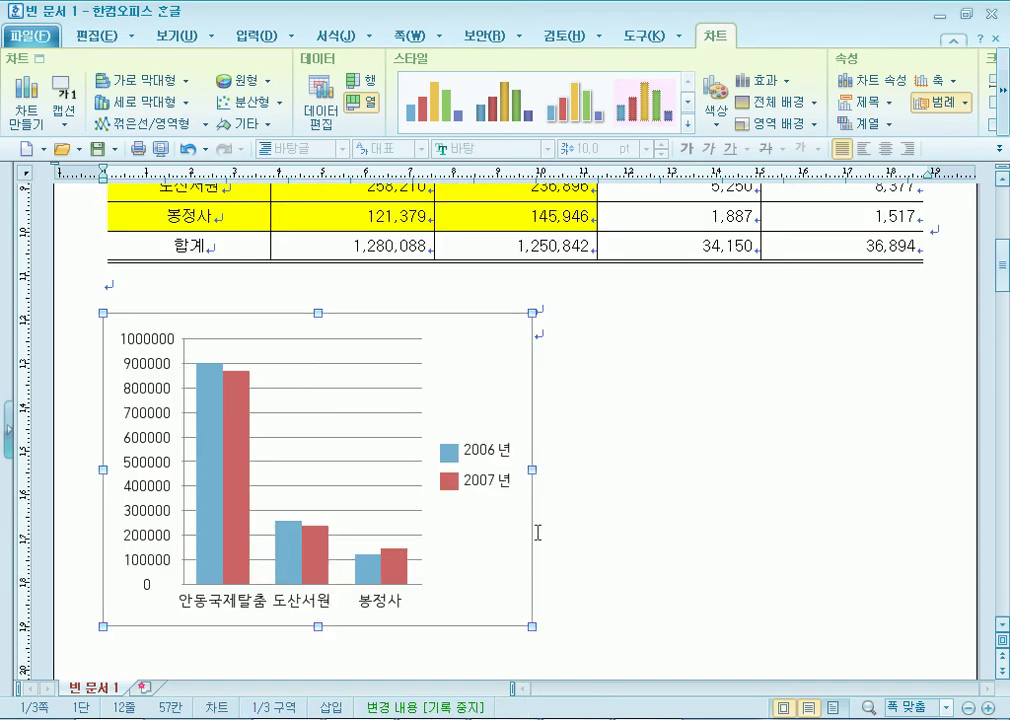
{"action": "mouse_move", "coordinate": [505, 395]}
{"action": "left_mouse_down"}
{"action": "mouse_move", "coordinate": [498, 432]}
{"action": "mouse_move", "coordinate": [500, 399]}
{"action": "left_mouse_up"}
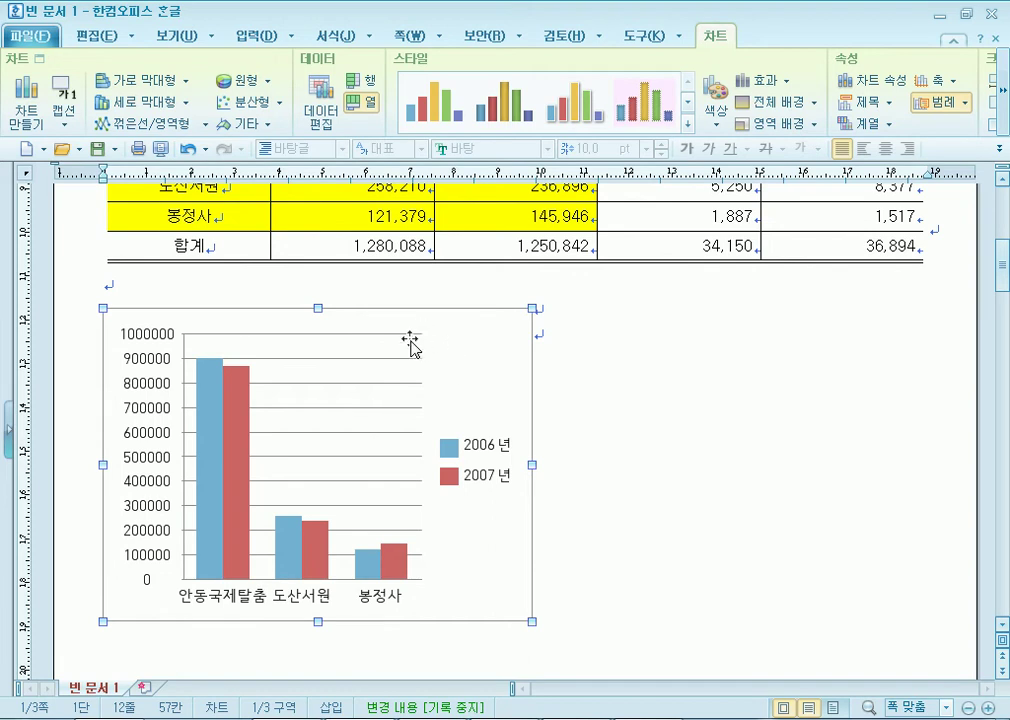
{"action": "scroll", "coordinate": [427, 473], "scroll_direction": "up", "scroll_amount": 3}
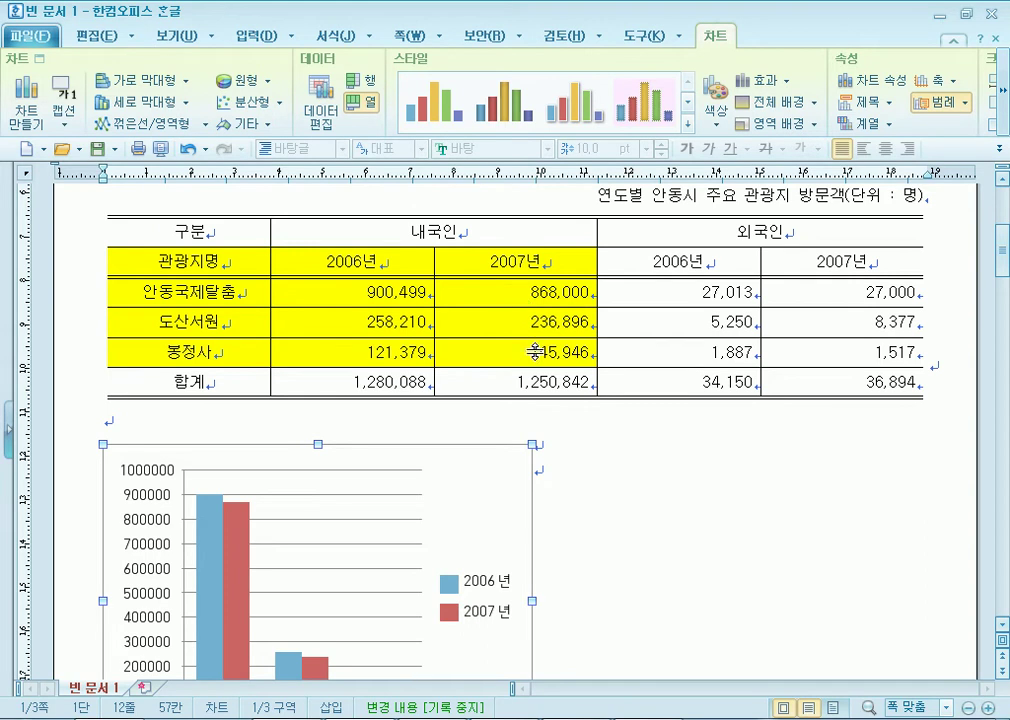
Check the chart's source values in the exam PDF and return to Hangul.
{"action": "key", "text": "alt+Tab"}
{"action": "scroll", "coordinate": [304, 181], "scroll_direction": "up", "scroll_amount": 3}
{"action": "left_click_drag", "start_coordinate": [304, 181], "coordinate": [397, 155]}
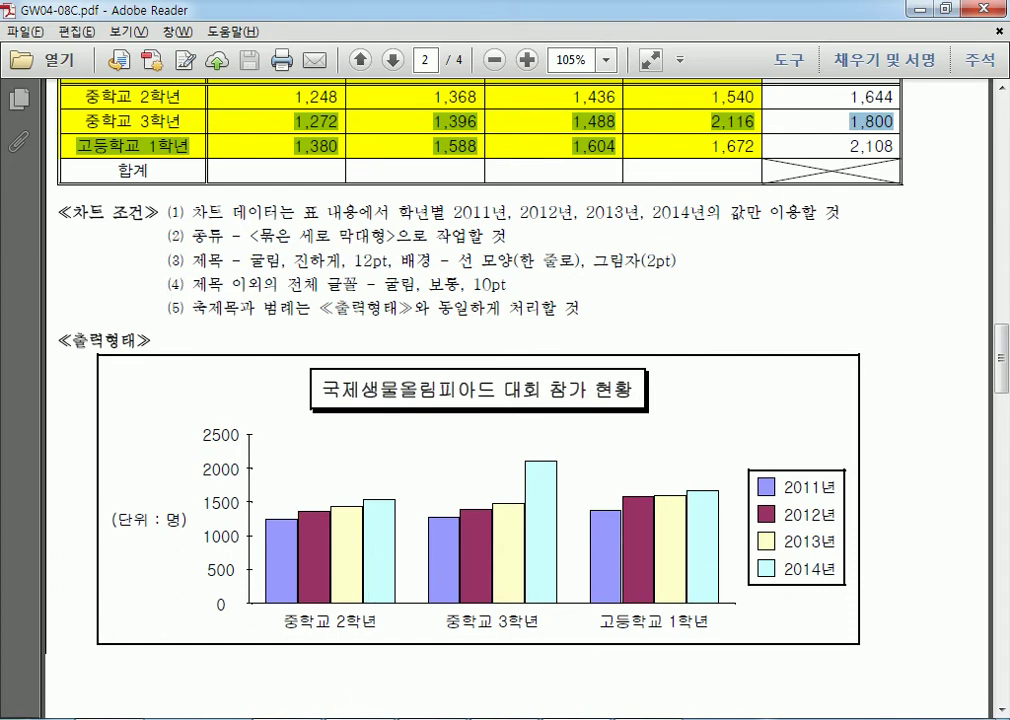
{"action": "key", "text": "alt+Tab"}
{"action": "scroll", "coordinate": [676, 442], "scroll_direction": "down", "scroll_amount": 5}
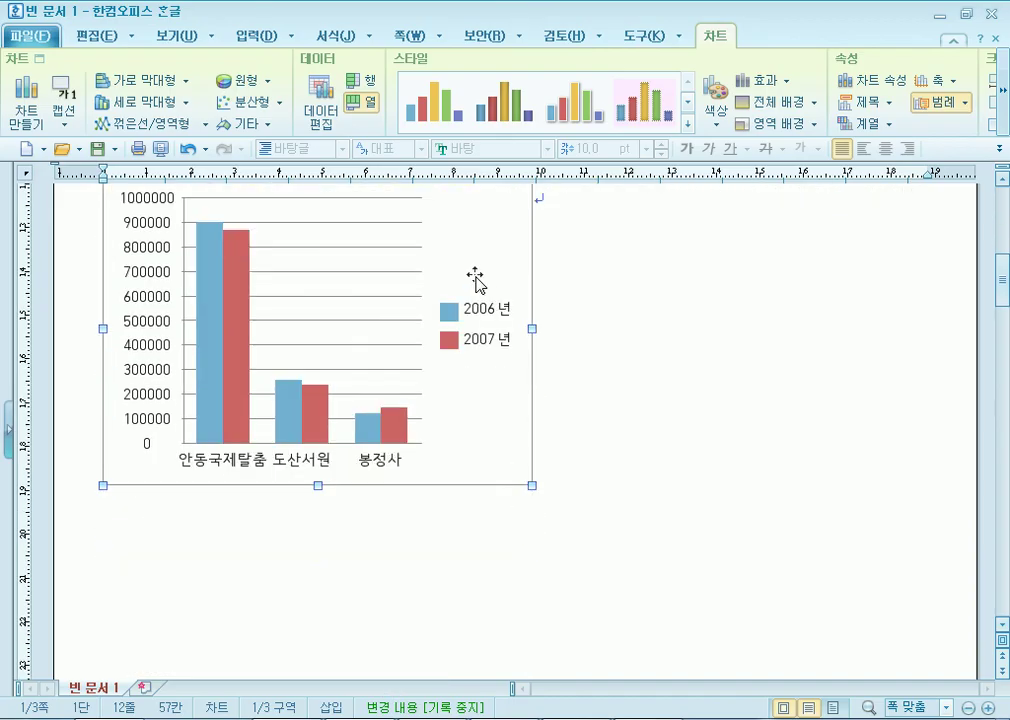
Widen the chart to the page's right margin and compare it with the exam PDF.
{"action": "left_click_drag", "start_coordinate": [532, 328], "coordinate": [920, 349]}
{"action": "scroll", "coordinate": [800, 440], "scroll_direction": "up", "scroll_amount": 4}
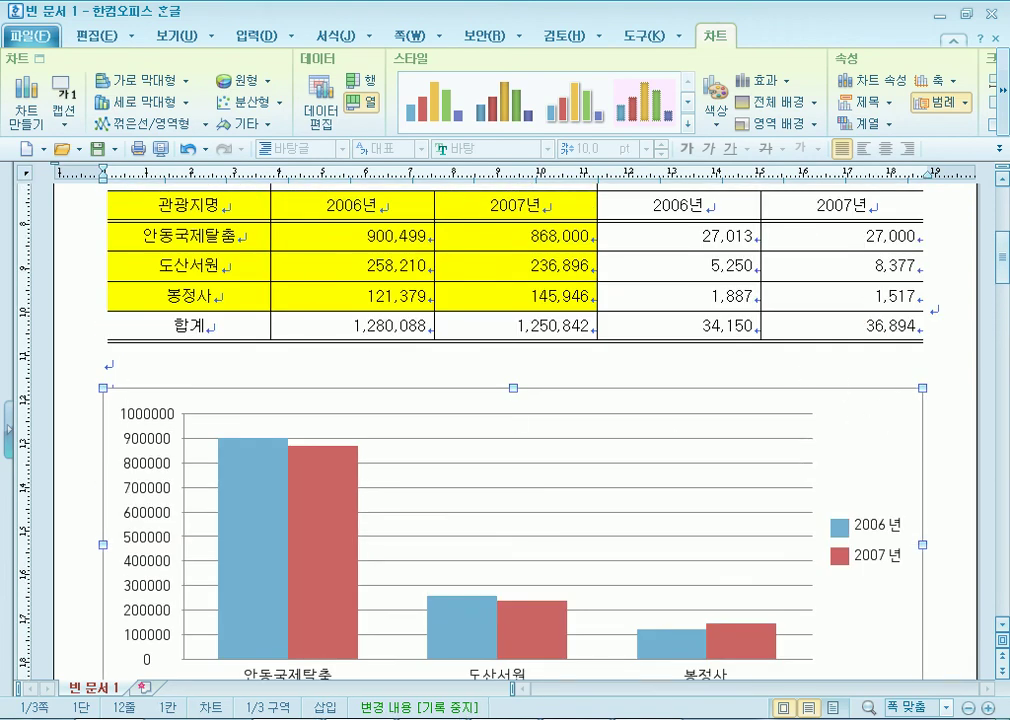
{"action": "key", "text": "alt+Tab"}
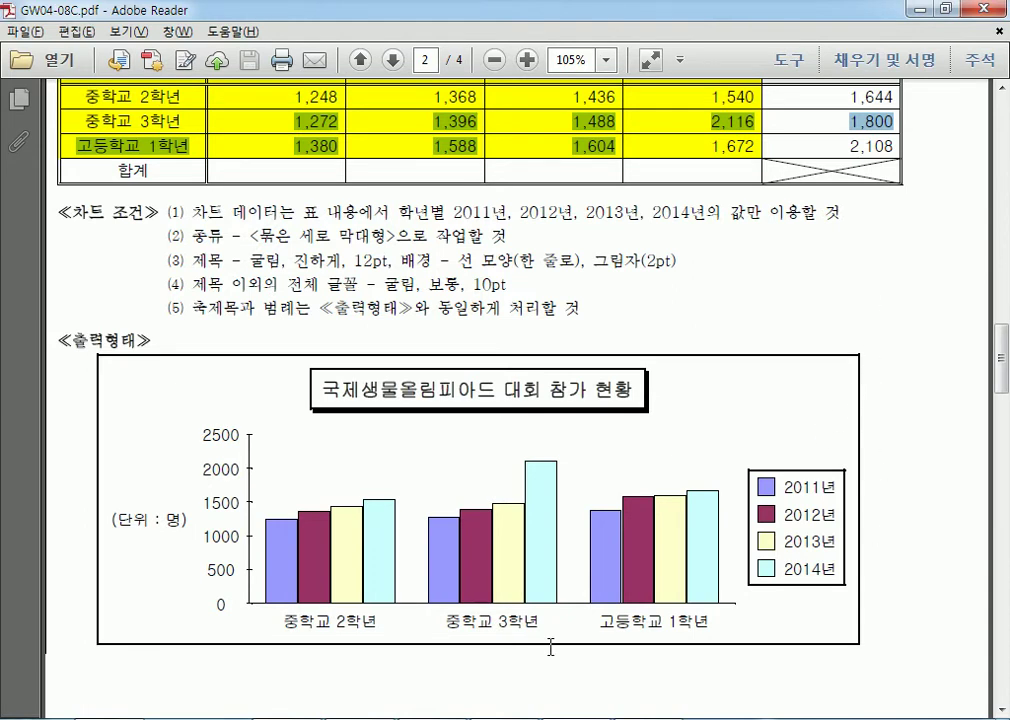
{"action": "key", "text": "alt+Tab"}
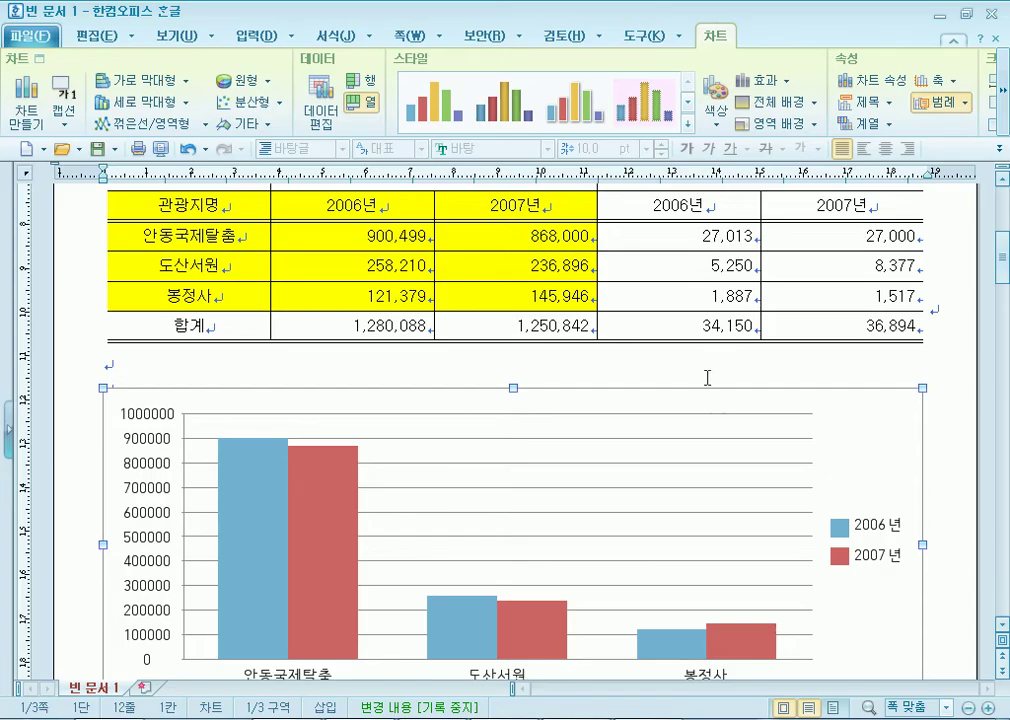
{"action": "scroll", "coordinate": [703, 374], "scroll_direction": "down", "scroll_amount": 3}
Open the chart's shortcut options and background settings, closing them without changes.
{"action": "left_click", "coordinate": [742, 609]}
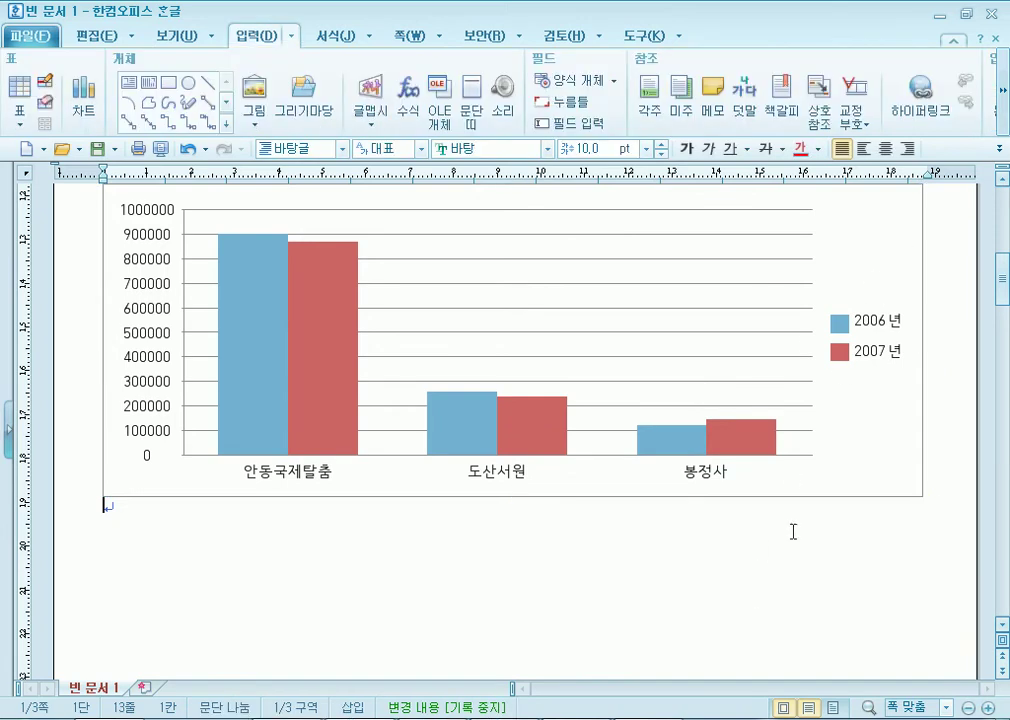
{"action": "left_click", "coordinate": [882, 256]}
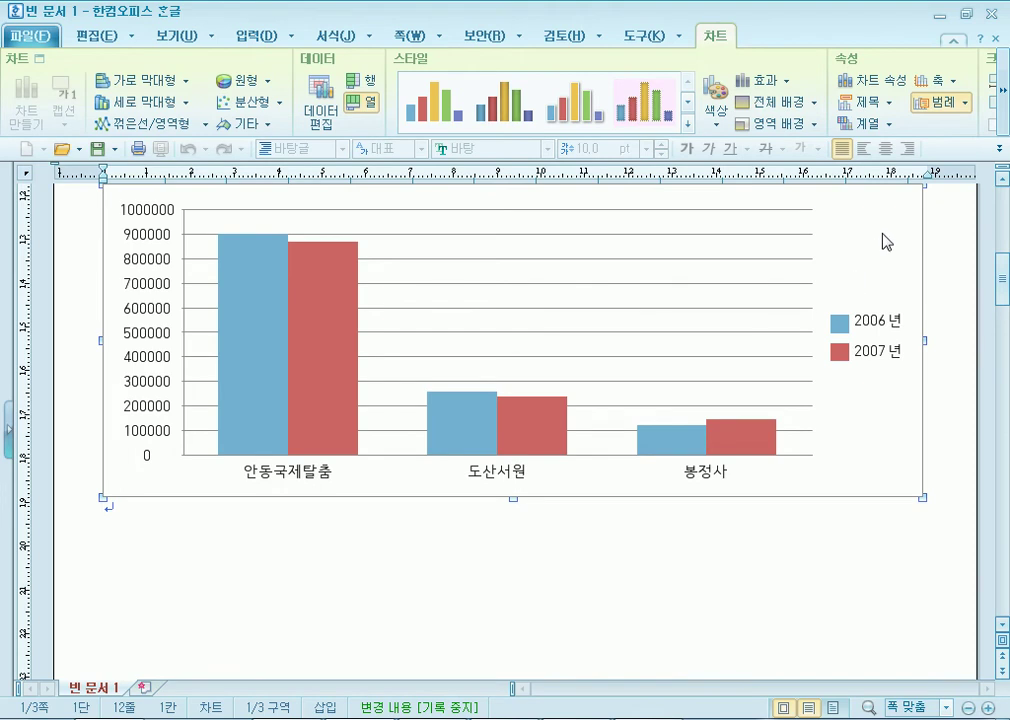
{"action": "right_click", "coordinate": [857, 224]}
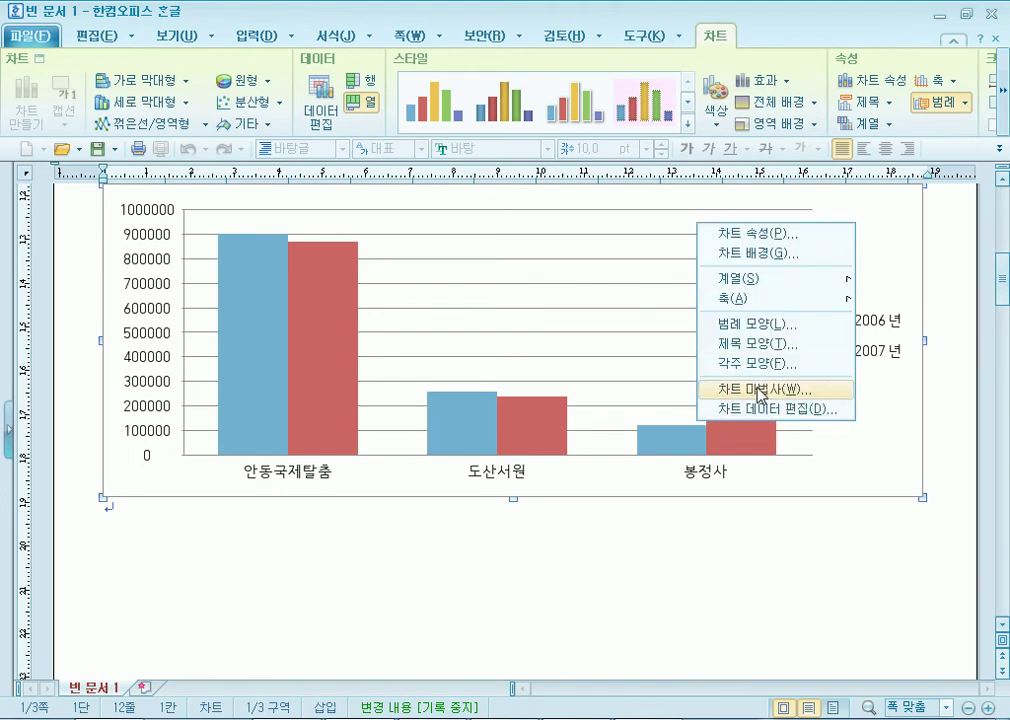
{"action": "left_click", "coordinate": [500, 620]}
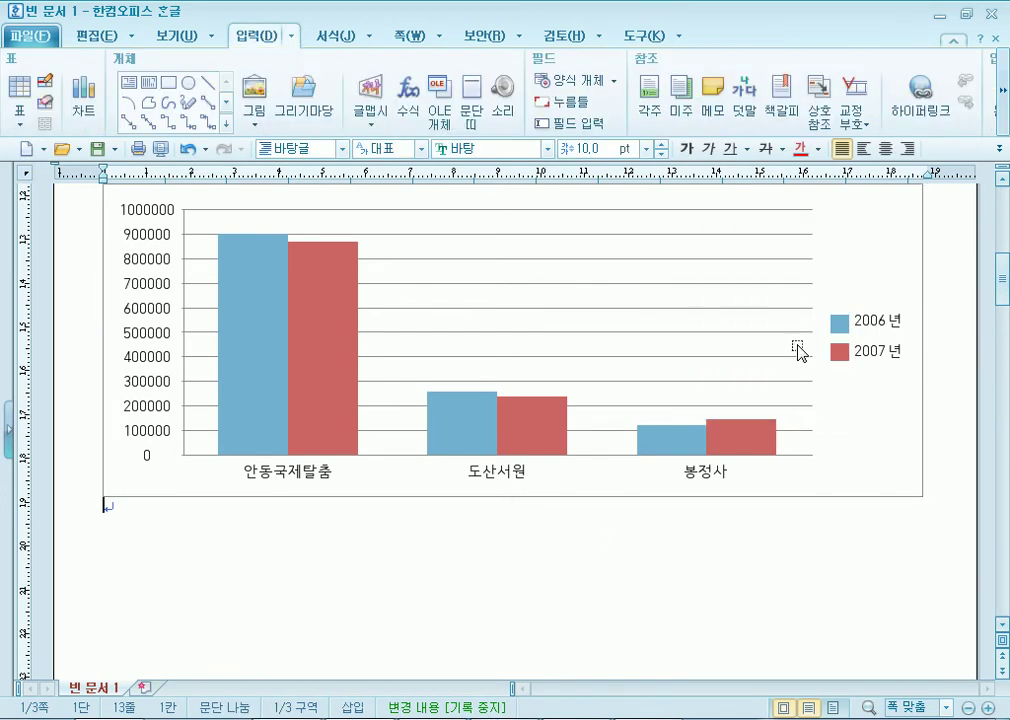
{"action": "left_click", "coordinate": [850, 251]}
{"action": "right_click", "coordinate": [850, 251]}
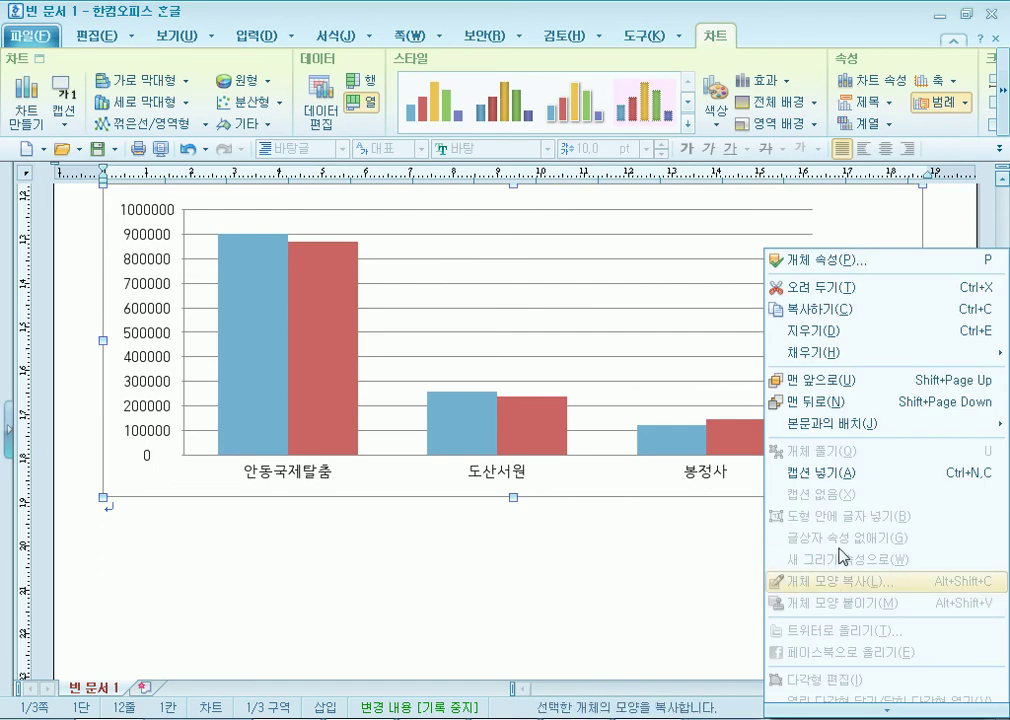
{"action": "left_click", "coordinate": [891, 218]}
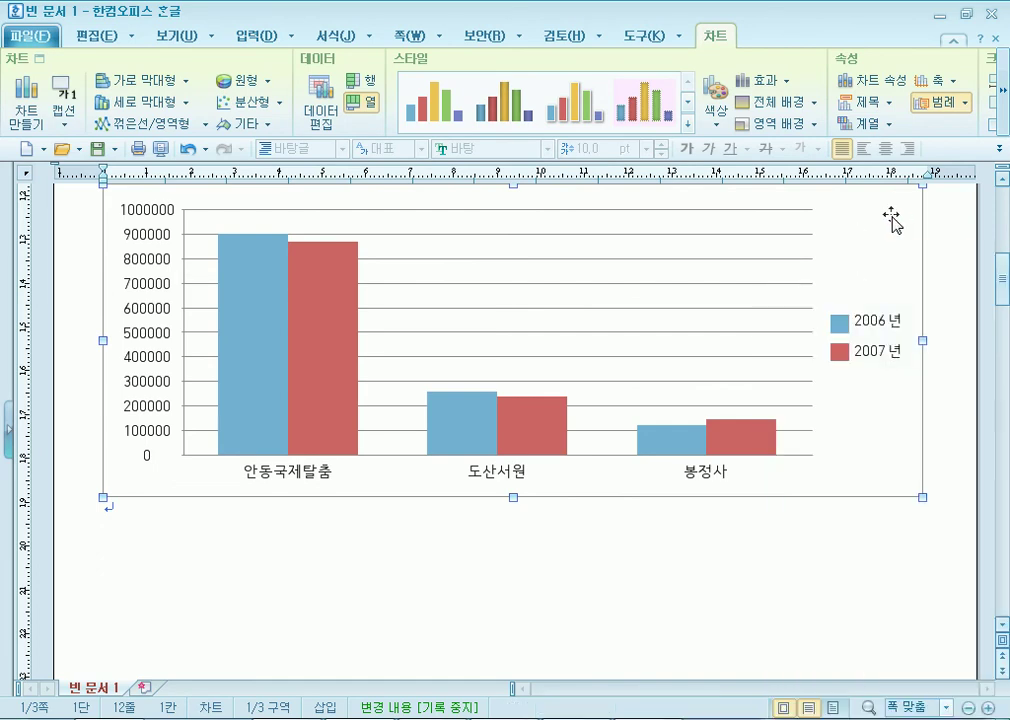
{"action": "right_click", "coordinate": [860, 215]}
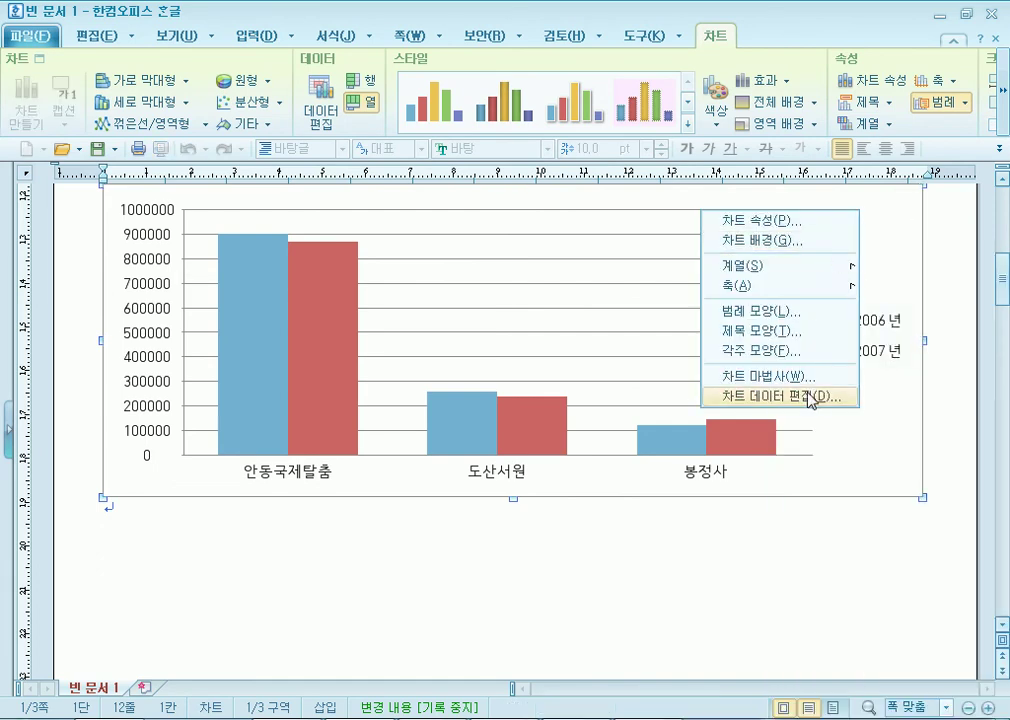
{"action": "left_click", "coordinate": [903, 209]}
{"action": "double_click", "coordinate": [877, 217]}
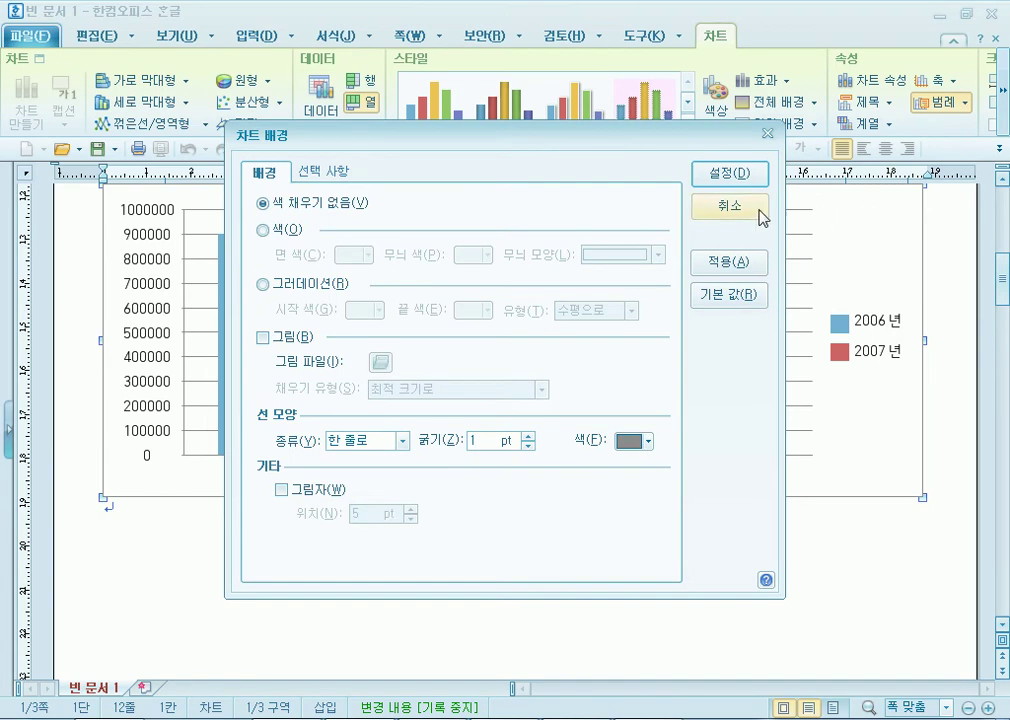
{"action": "key", "text": "Return"}
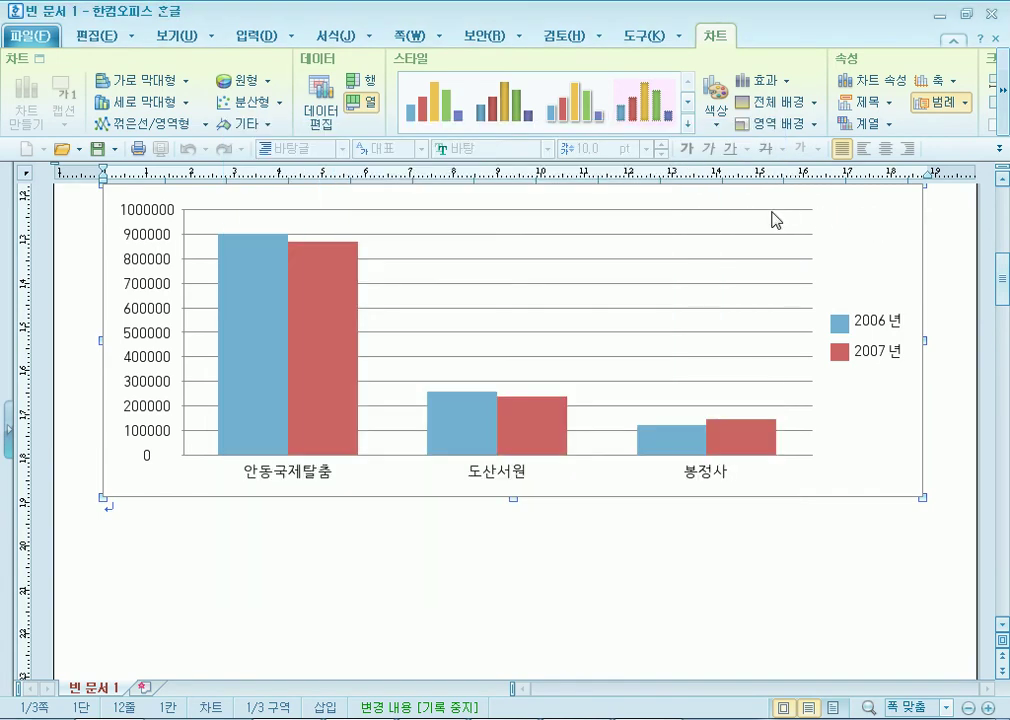
{"action": "left_click", "coordinate": [960, 262]}
Edit the chart and launch 차트 마법사 from its shortcut menu.
{"action": "left_click", "coordinate": [866, 285]}
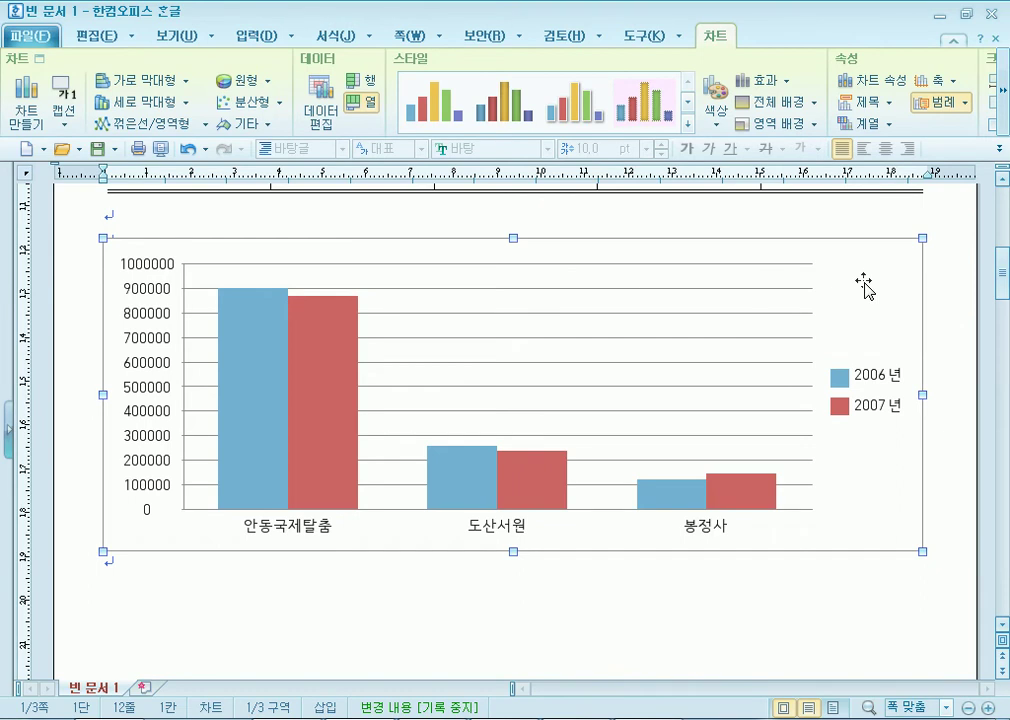
{"action": "double_click", "coordinate": [866, 285]}
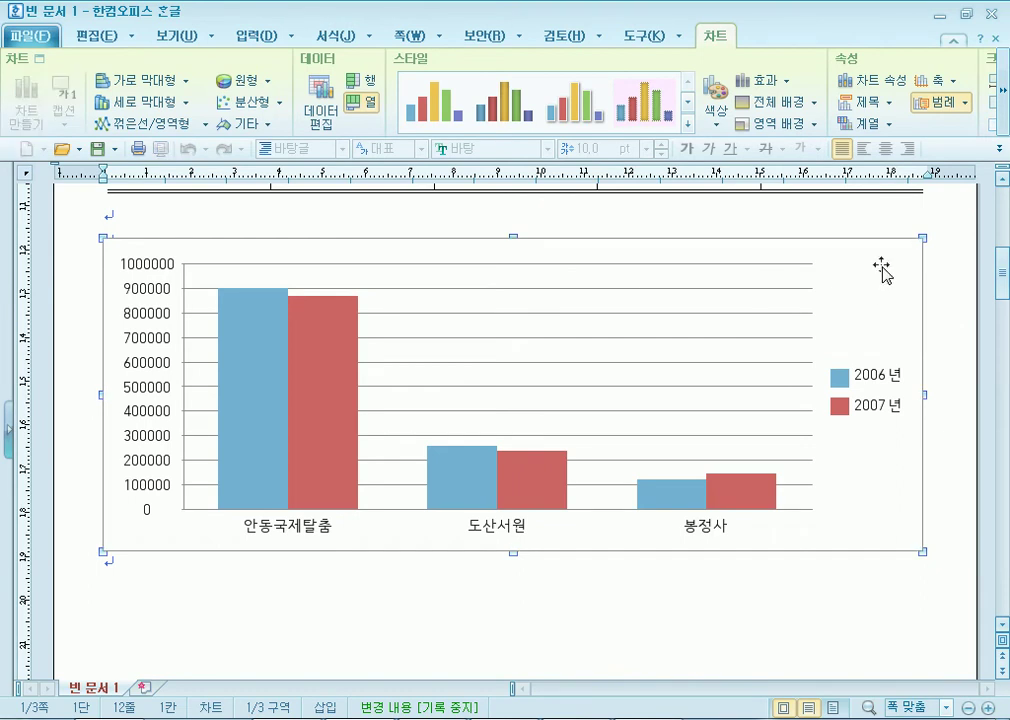
{"action": "right_click", "coordinate": [880, 267]}
{"action": "left_click", "coordinate": [785, 433]}
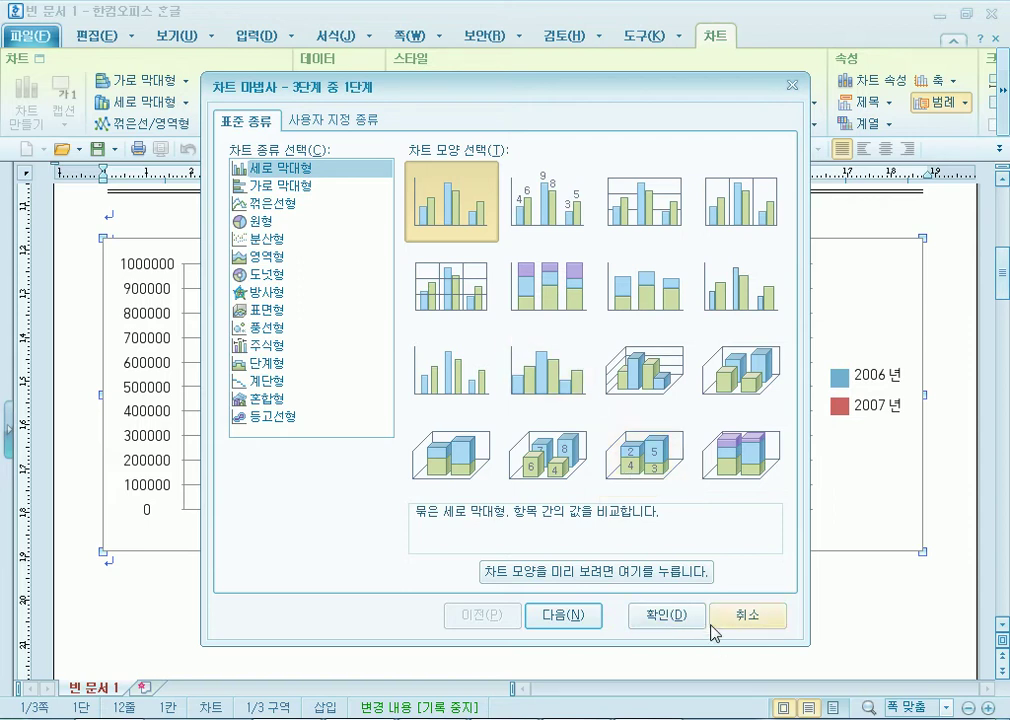
Restart the chart wizard and choose the 꺾은선형 line chart type.
{"action": "left_click", "coordinate": [740, 612]}
{"action": "right_click", "coordinate": [875, 266]}
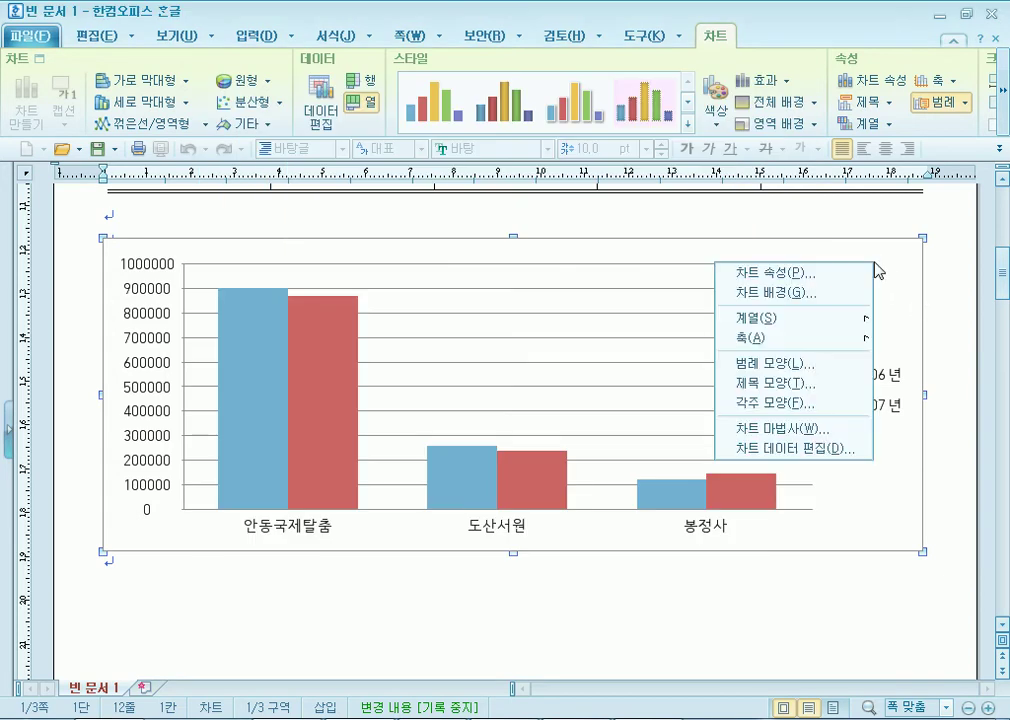
{"action": "left_click", "coordinate": [814, 437]}
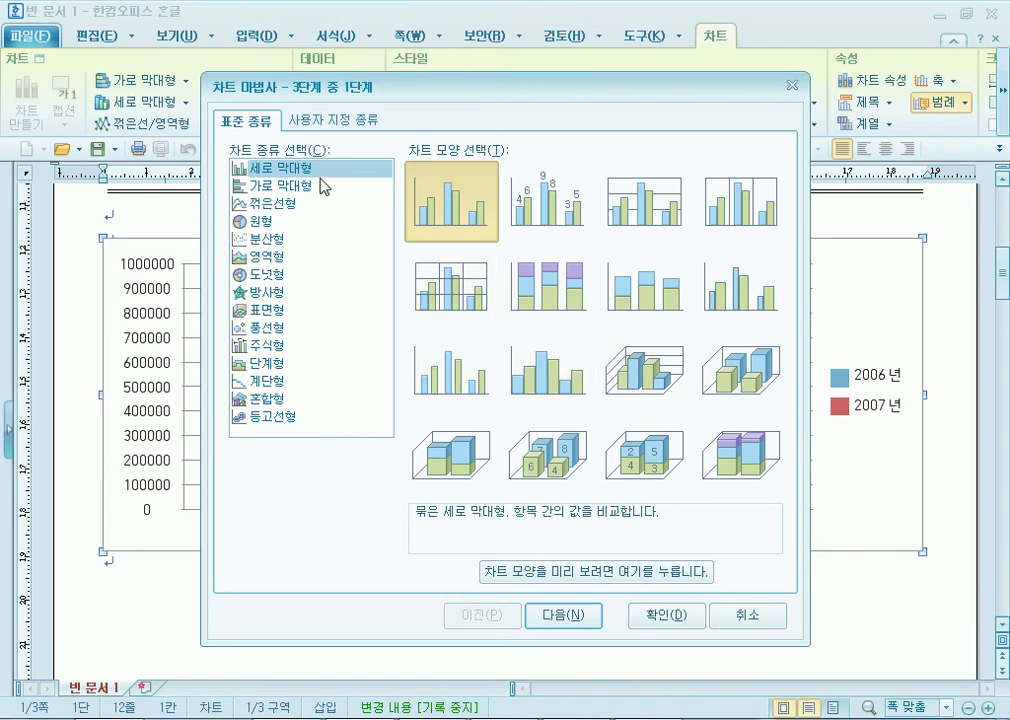
{"action": "left_click", "coordinate": [271, 204]}
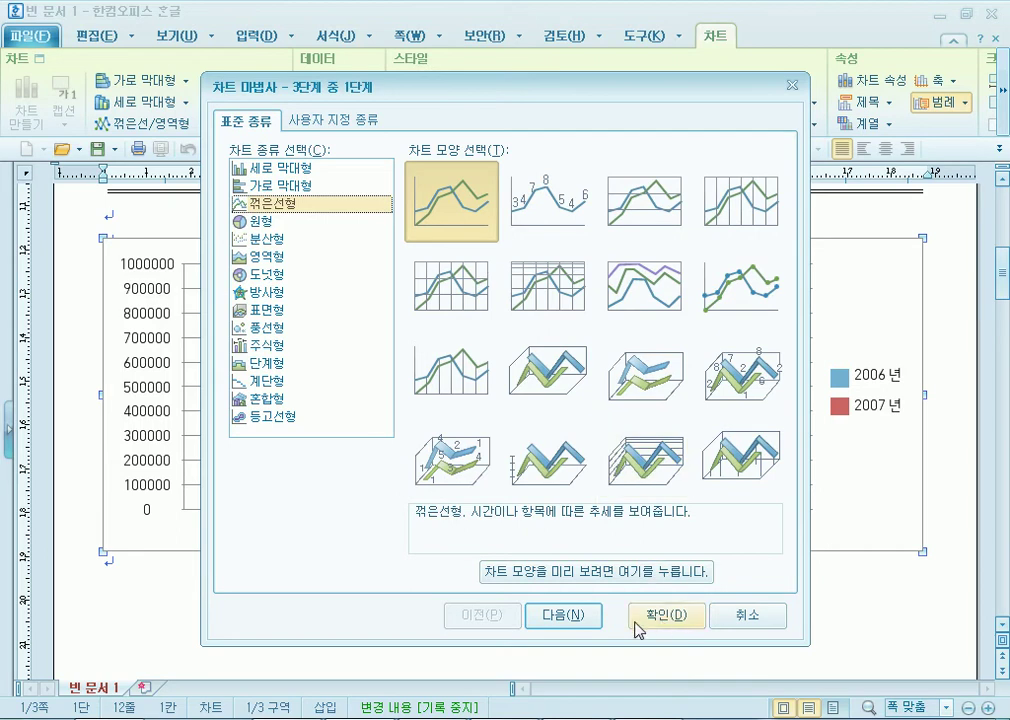
{"action": "left_click_drag", "start_coordinate": [557, 100], "coordinate": [563, 47]}
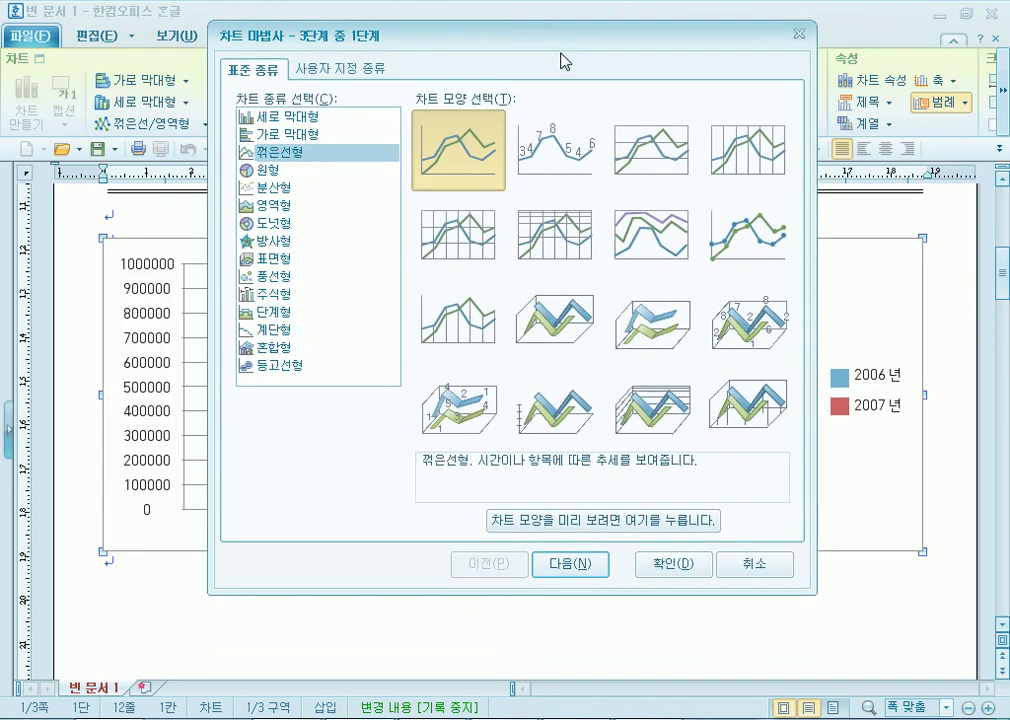
{"action": "left_click", "coordinate": [564, 568]}
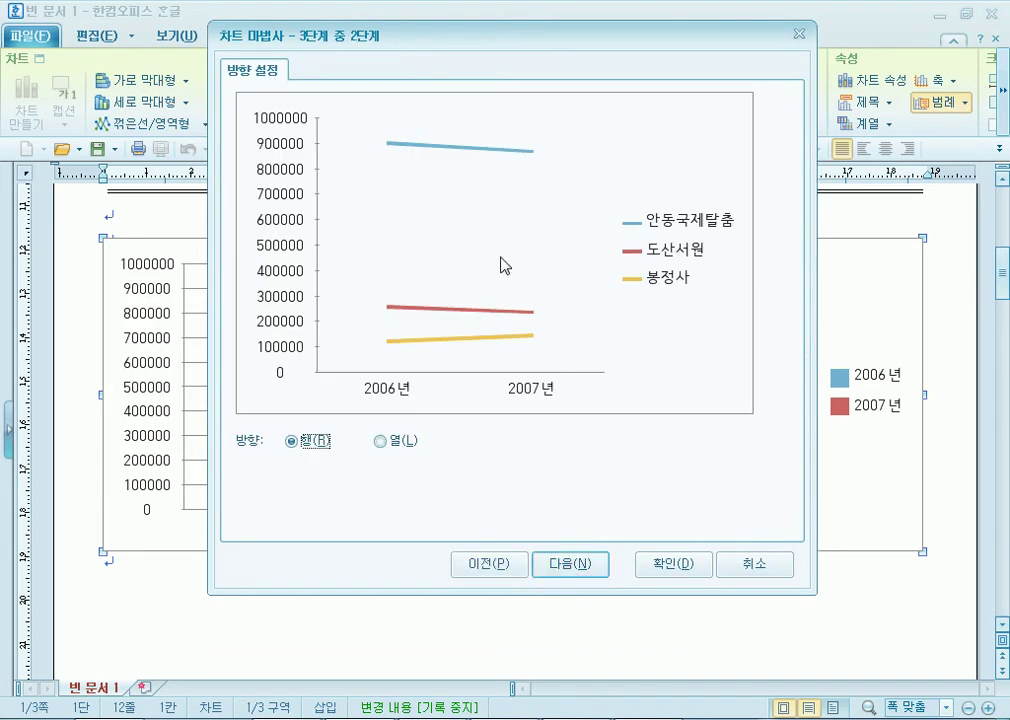
Set data direction to 열 so the three sites run along the x-axis, then advance.
{"action": "left_click", "coordinate": [379, 441]}
{"action": "left_click", "coordinate": [300, 442]}
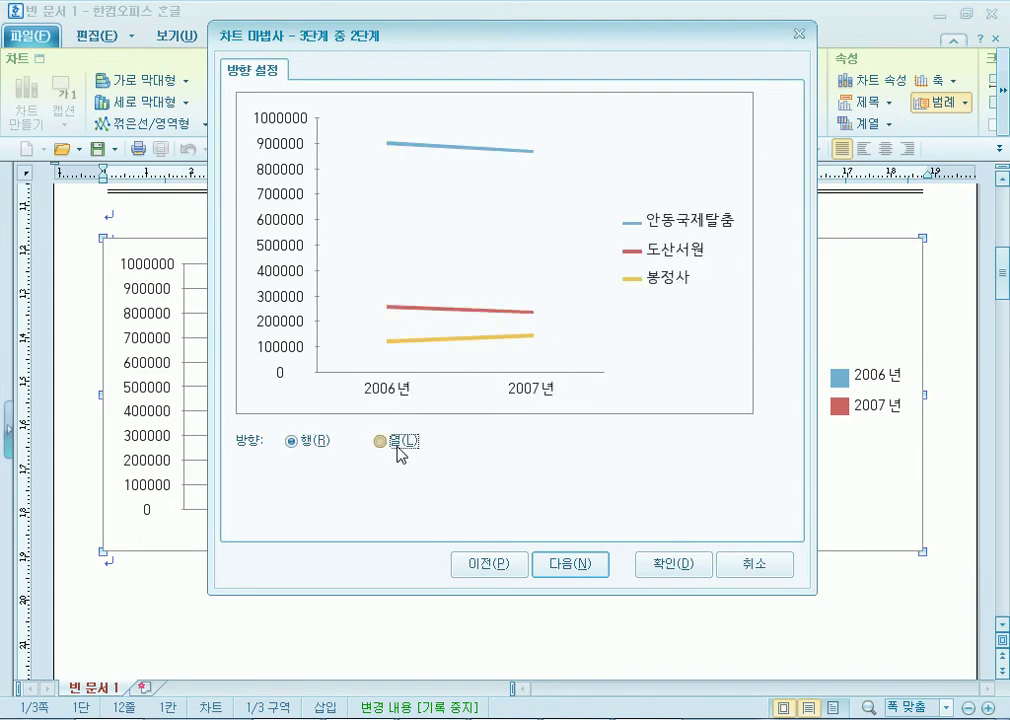
{"action": "left_click", "coordinate": [394, 445]}
{"action": "left_click", "coordinate": [297, 445]}
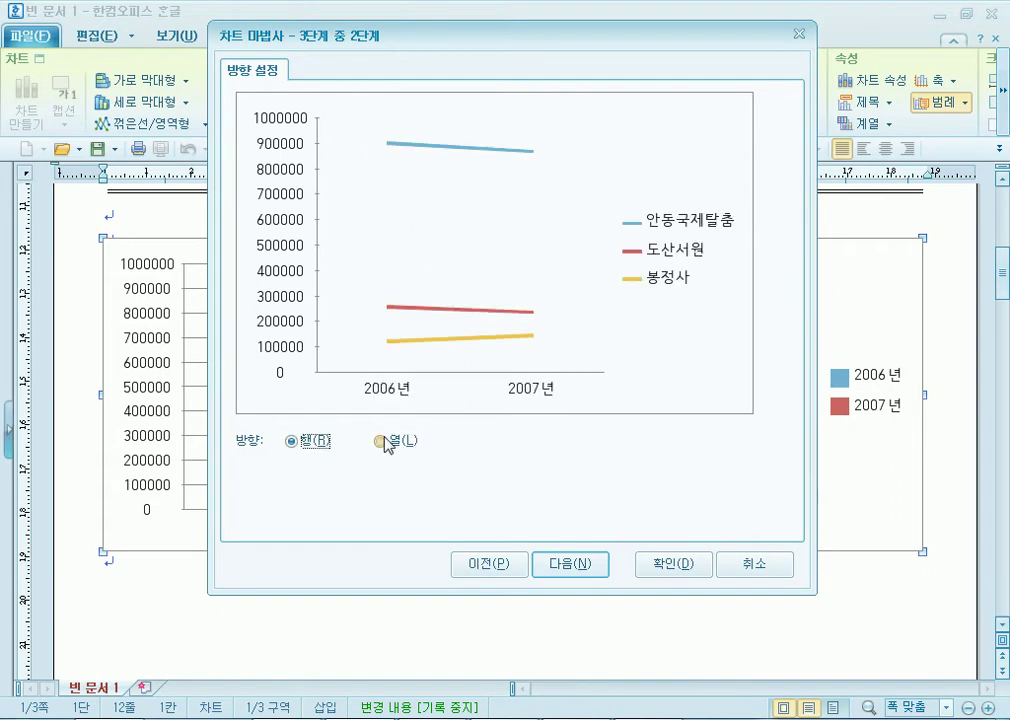
{"action": "left_click", "coordinate": [384, 443]}
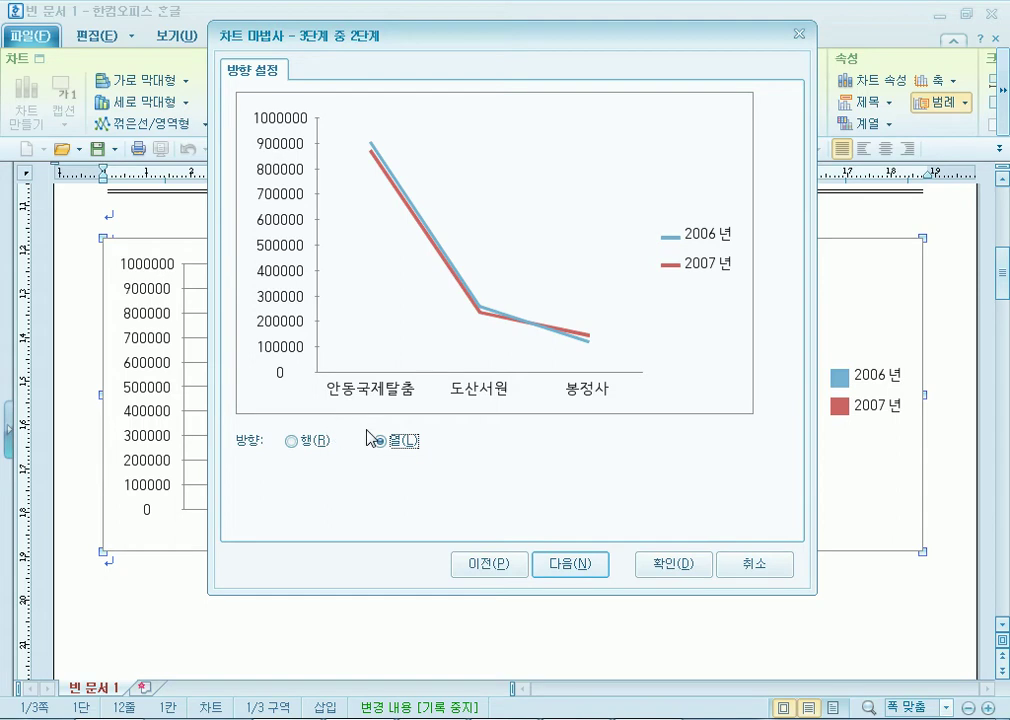
{"action": "left_click", "coordinate": [292, 441]}
{"action": "left_click", "coordinate": [403, 447]}
{"action": "left_click", "coordinate": [566, 566]}
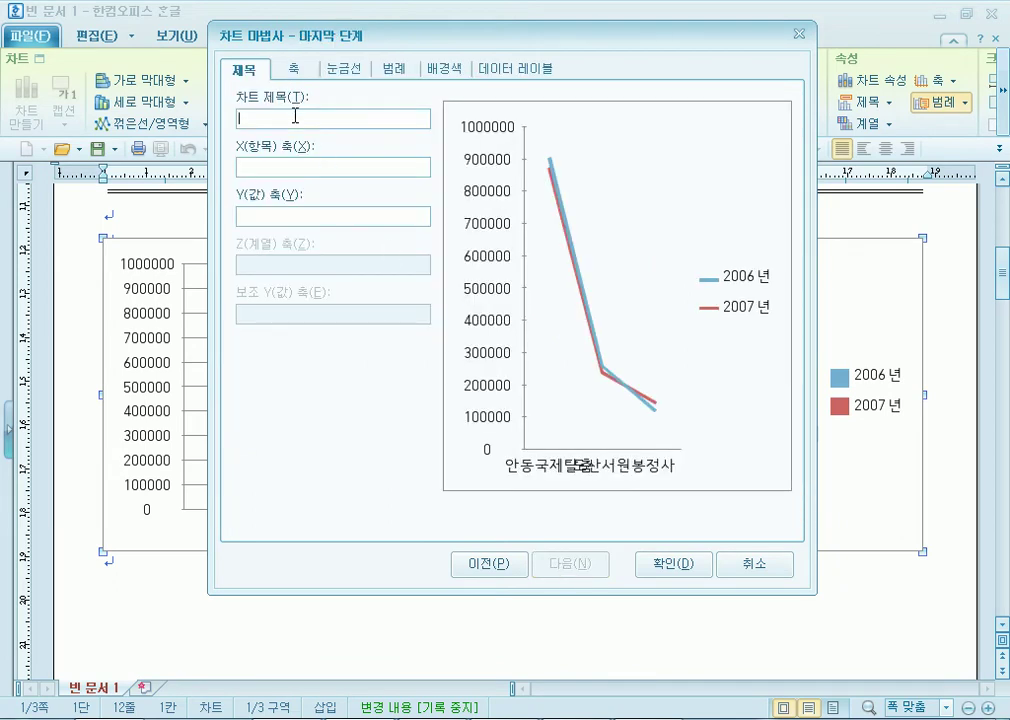
Title the chart 연도별 내국인 방문객 with axis titles 관광지 and (단위 : 명), and finish.
{"action": "type", "text": "연도별 내국인 방ㄱ"}
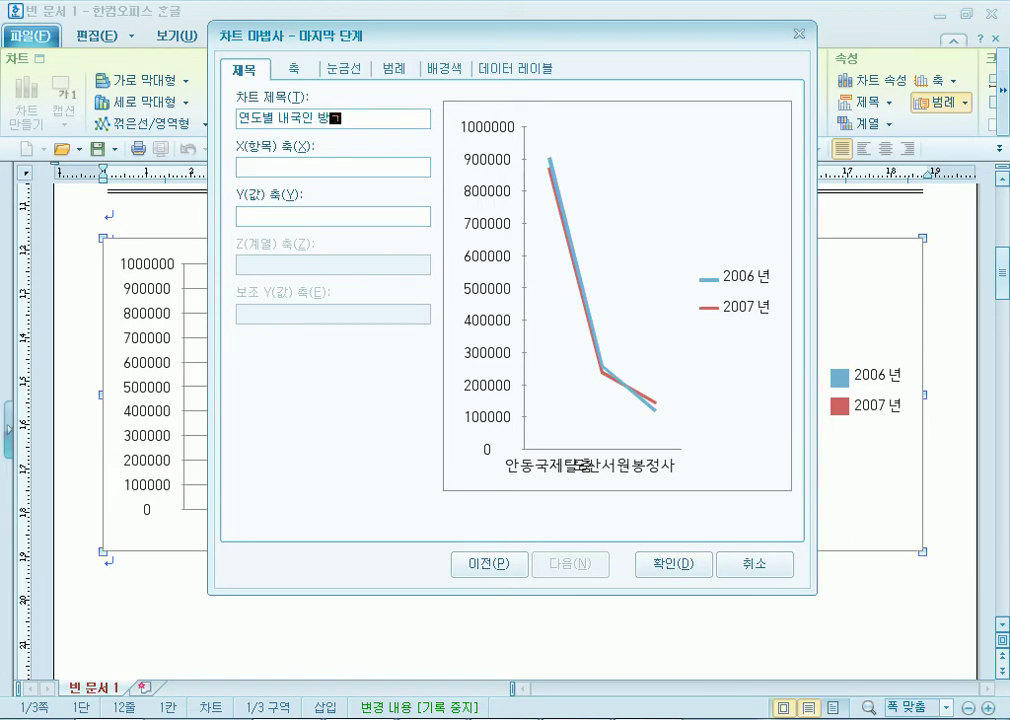
{"action": "type", "text": "문객"}
{"action": "left_click", "coordinate": [285, 168]}
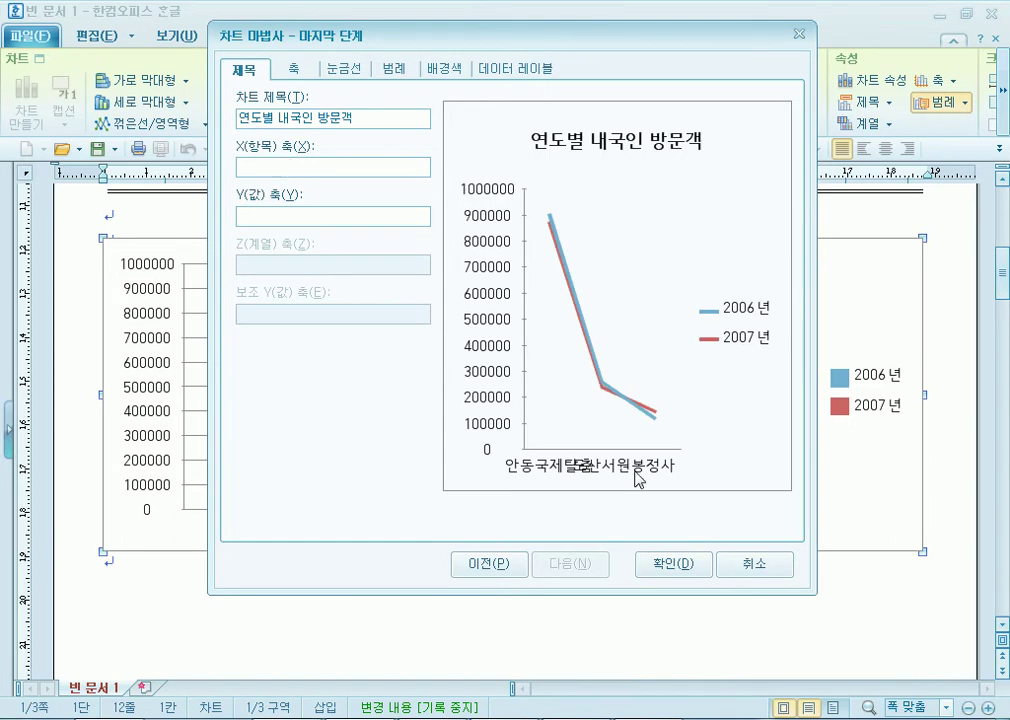
{"action": "left_click", "coordinate": [289, 218]}
{"action": "left_click", "coordinate": [306, 174]}
{"action": "type", "text": "ㄱ"}
{"action": "type", "text": "광지"}
{"action": "left_click", "coordinate": [293, 216]}
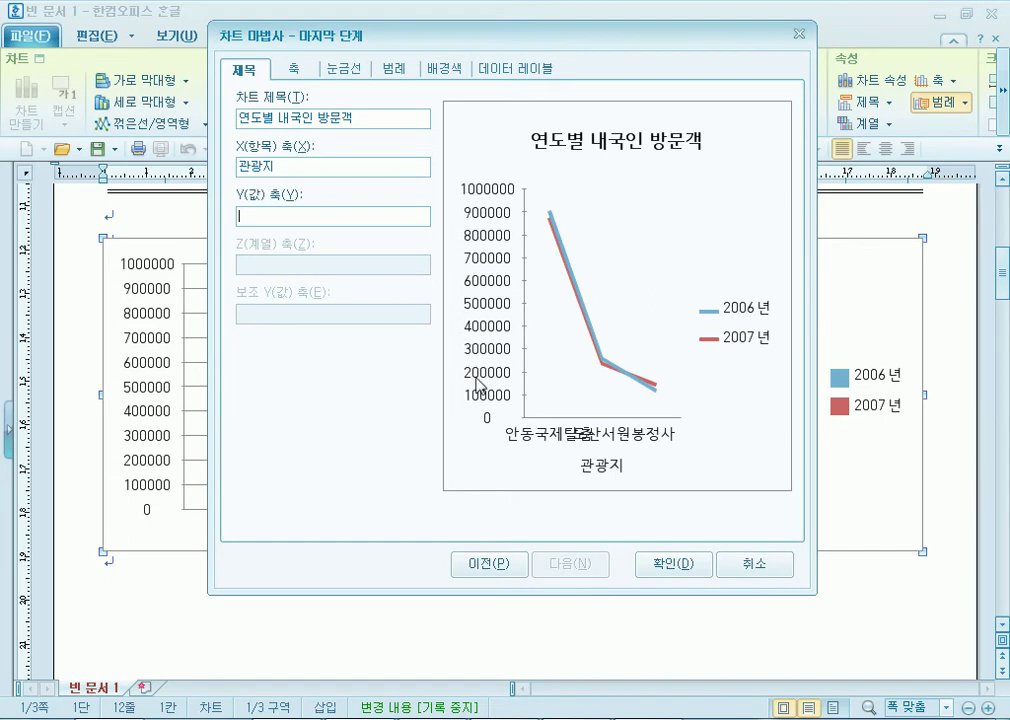
{"action": "type", "text": "(단위 : 명"}
{"action": "left_click", "coordinate": [674, 566]}
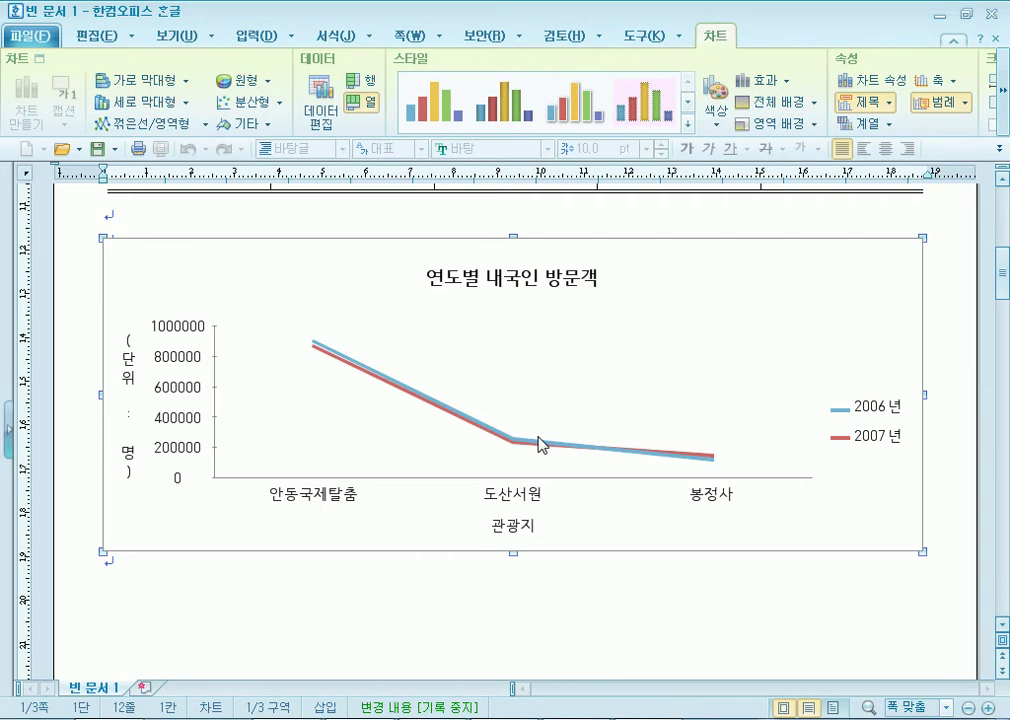
{"action": "left_click", "coordinate": [663, 627]}
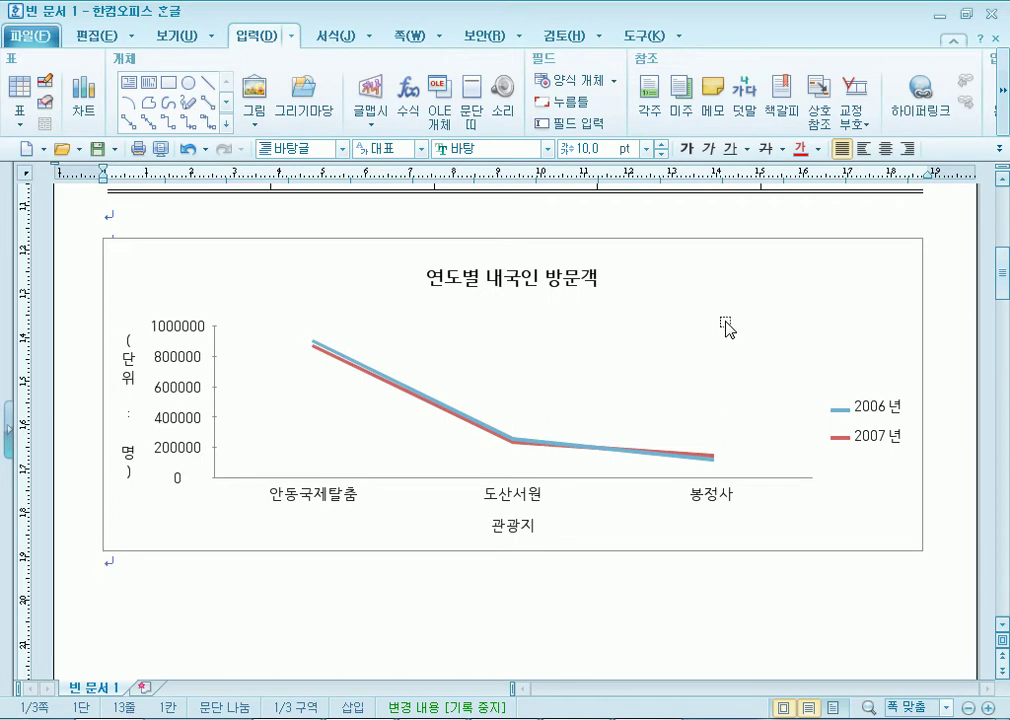
{"action": "left_click", "coordinate": [527, 287]}
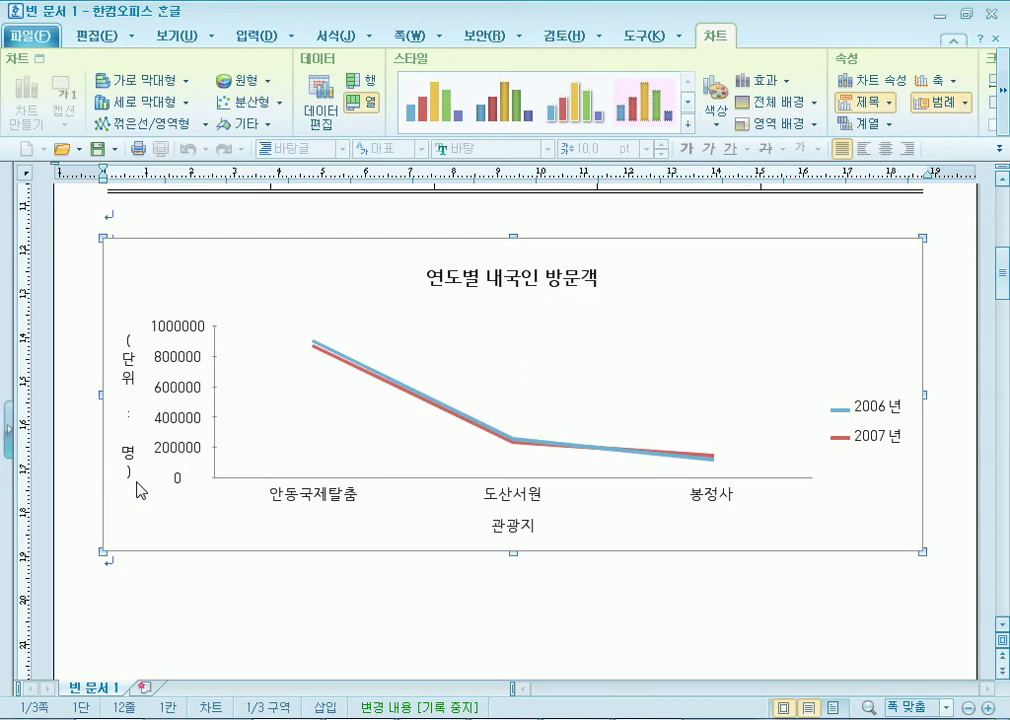
{"action": "key", "text": "alt+Tab"}
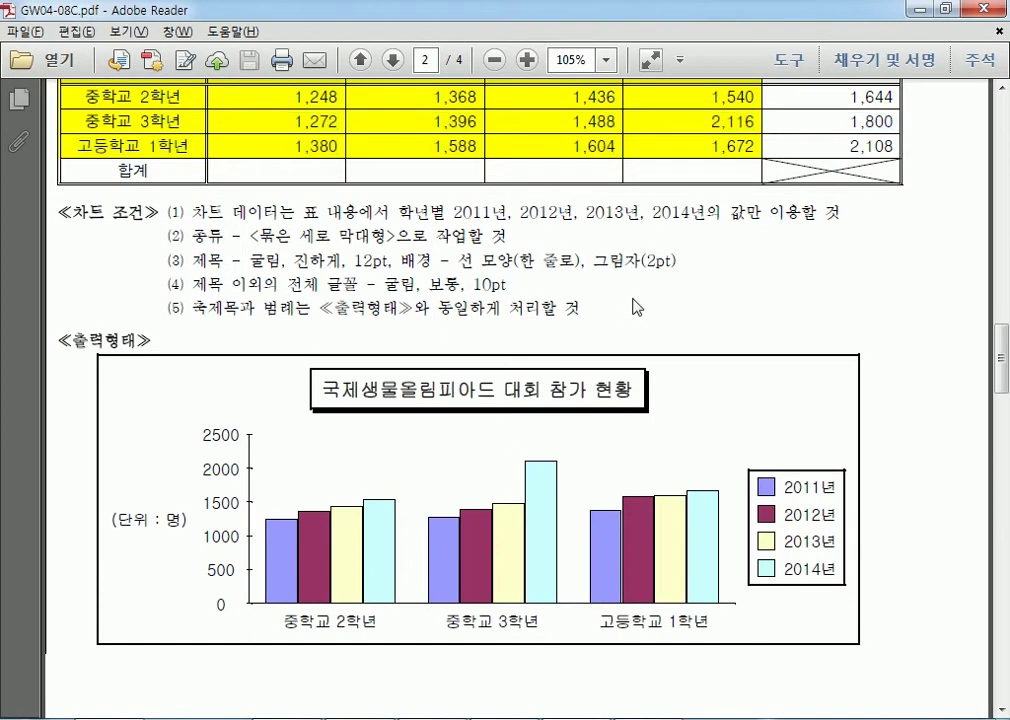
Highlight the (단위 : 명) axis label in the exam PDF and return to Hangul.
{"action": "scroll", "coordinate": [505, 250], "scroll_direction": "down", "scroll_amount": 3}
{"action": "left_click_drag", "start_coordinate": [117, 378], "coordinate": [209, 378]}
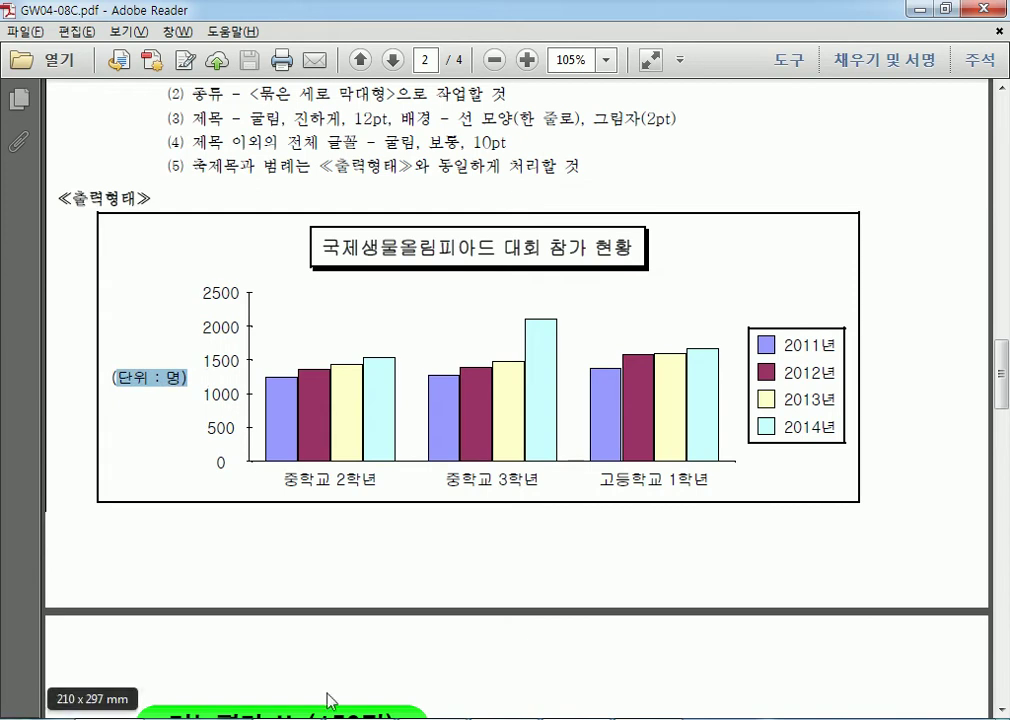
{"action": "key", "text": "alt+Tab"}
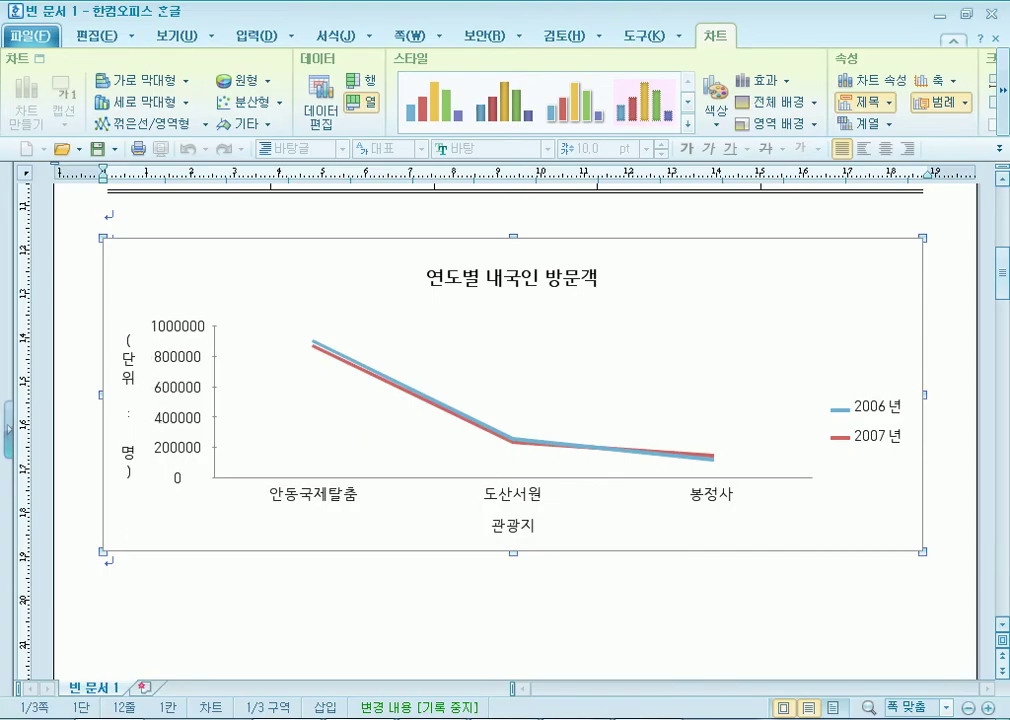
{"action": "key", "text": "alt+Tab"}
{"action": "scroll", "coordinate": [298, 357], "scroll_direction": "up", "scroll_amount": 3}
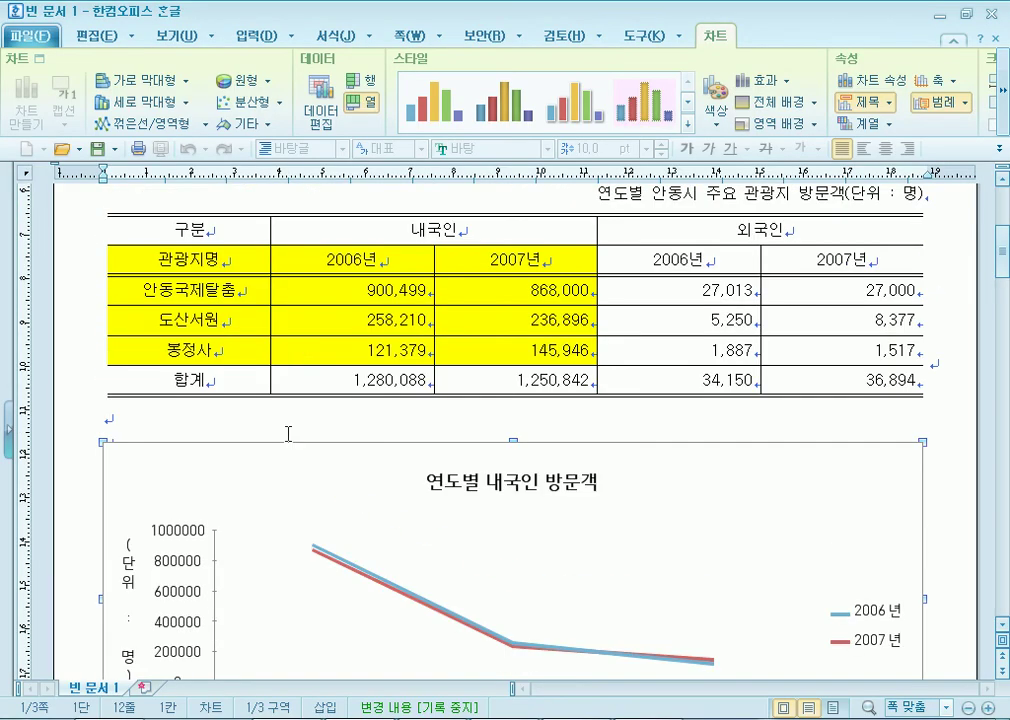
{"action": "left_click", "coordinate": [287, 428]}
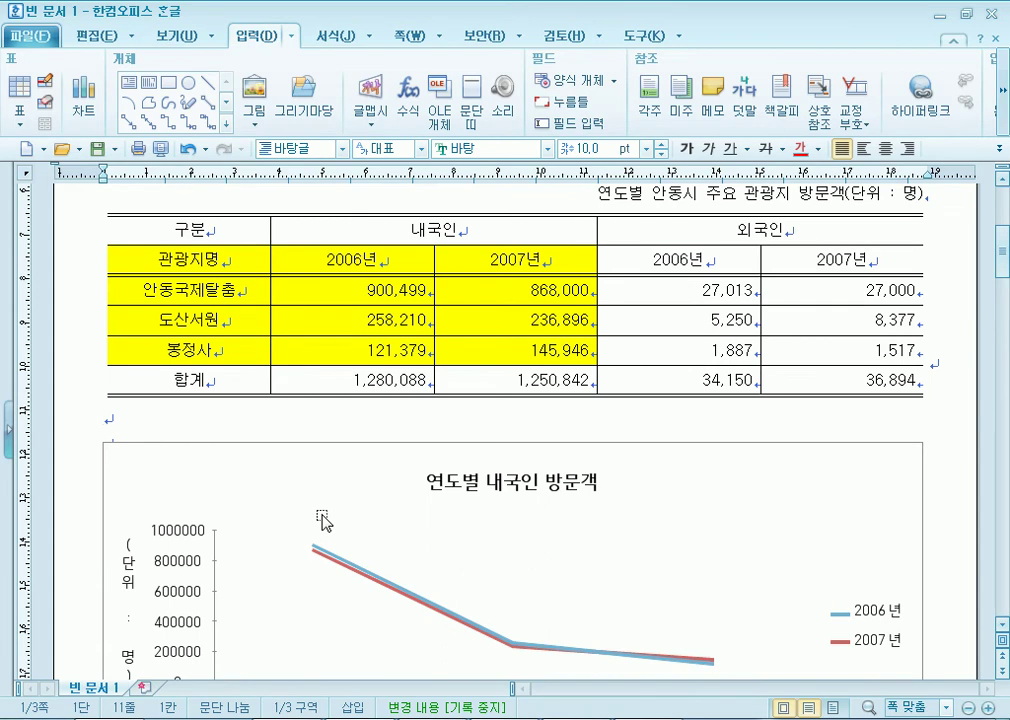
{"action": "left_click_drag", "start_coordinate": [200, 260], "coordinate": [480, 351]}
{"action": "left_click", "coordinate": [490, 416]}
{"action": "left_click_drag", "start_coordinate": [195, 260], "coordinate": [513, 354]}
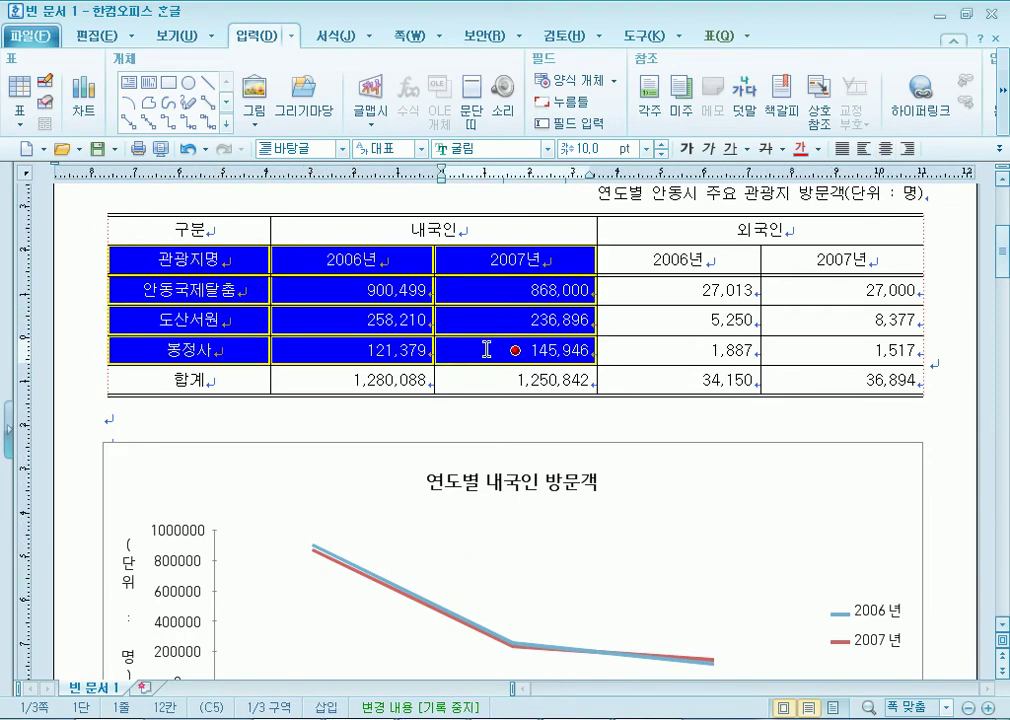
{"action": "left_click", "coordinate": [365, 408]}
{"action": "left_click_drag", "start_coordinate": [195, 260], "coordinate": [455, 352]}
{"action": "scroll", "coordinate": [630, 275], "scroll_direction": "down", "scroll_amount": 3}
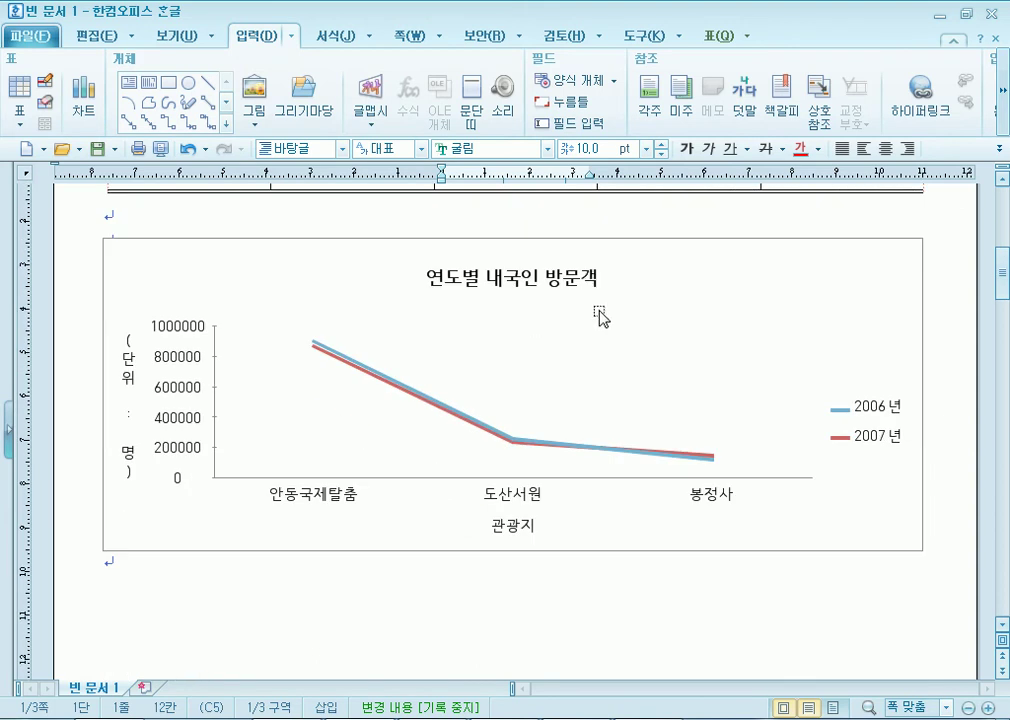
{"action": "left_click", "coordinate": [809, 272]}
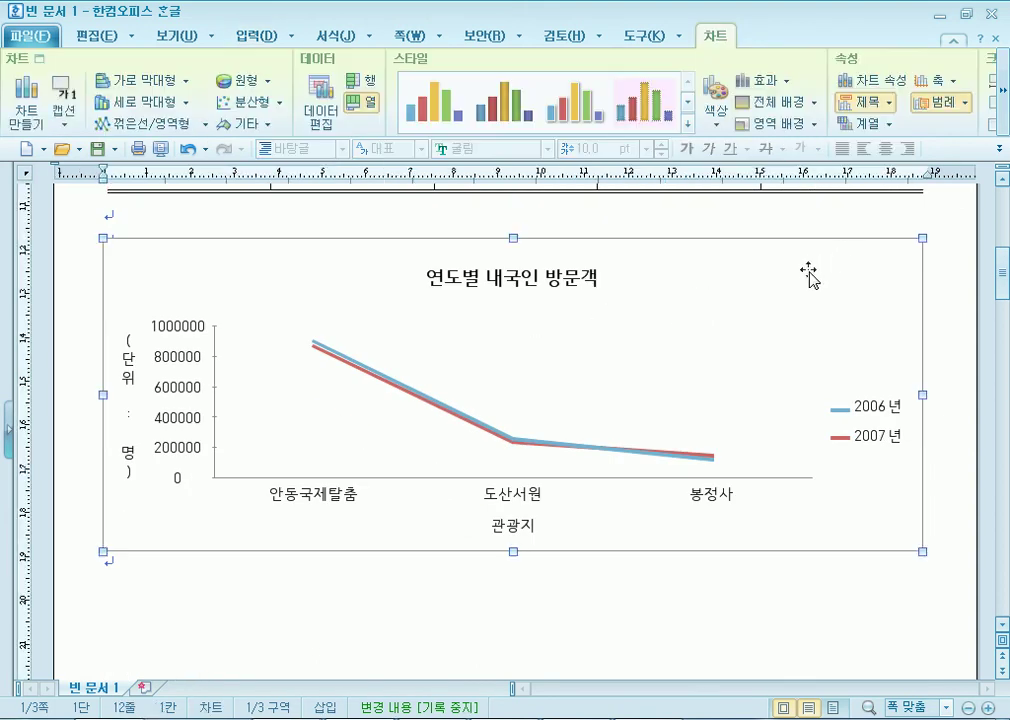
Rerun the chart wizard with 꺾은선형 and direction 열, keeping the titles, and insert the chart.
{"action": "right_click", "coordinate": [809, 271]}
{"action": "left_click", "coordinate": [857, 437]}
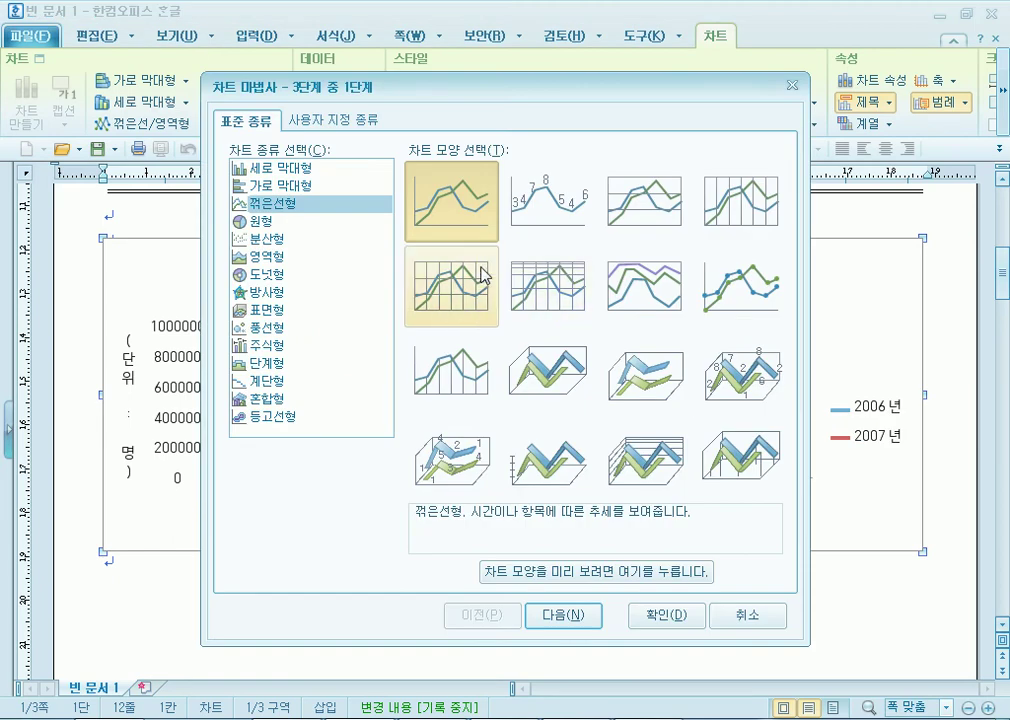
{"action": "left_click", "coordinate": [250, 168]}
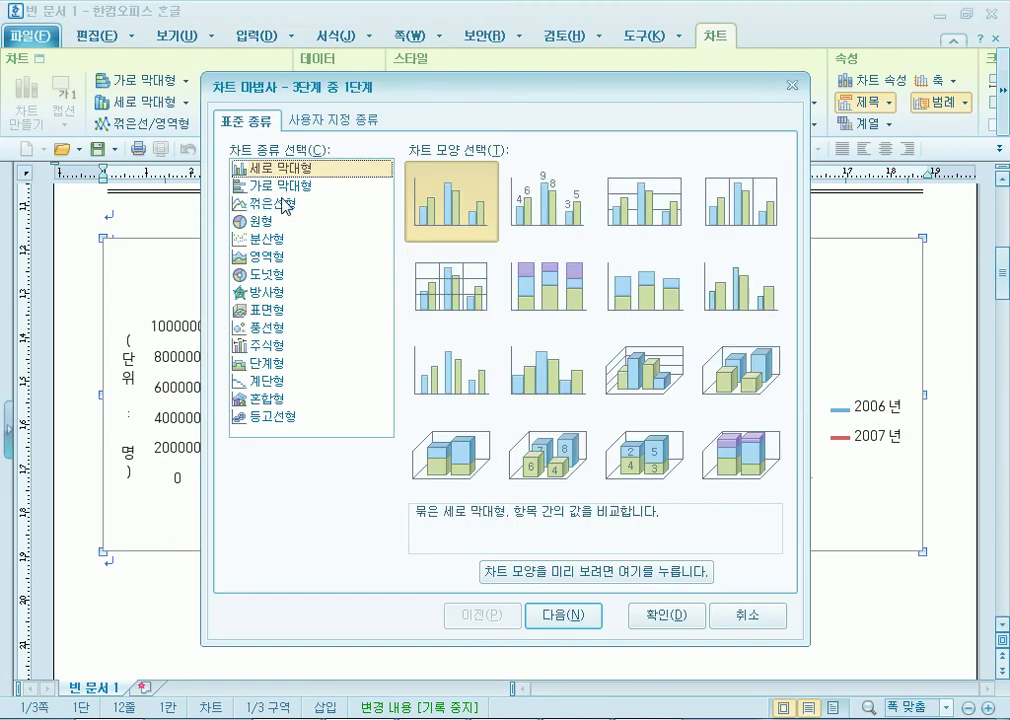
{"action": "left_click", "coordinate": [262, 203]}
{"action": "left_click", "coordinate": [561, 615]}
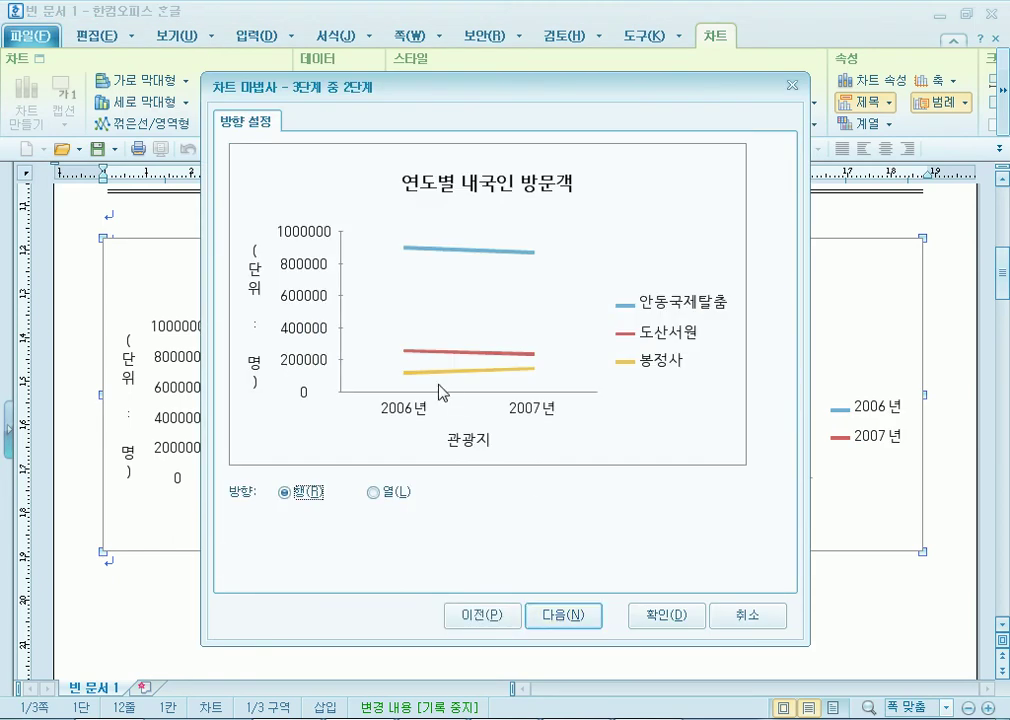
{"action": "left_click", "coordinate": [378, 493]}
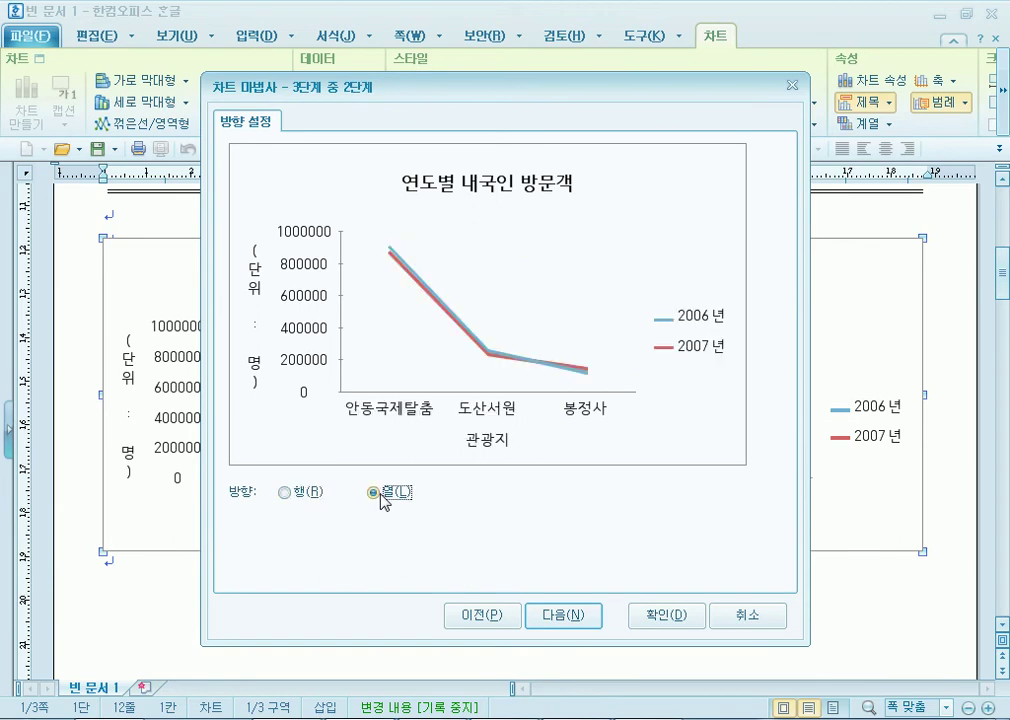
{"action": "left_click", "coordinate": [563, 615]}
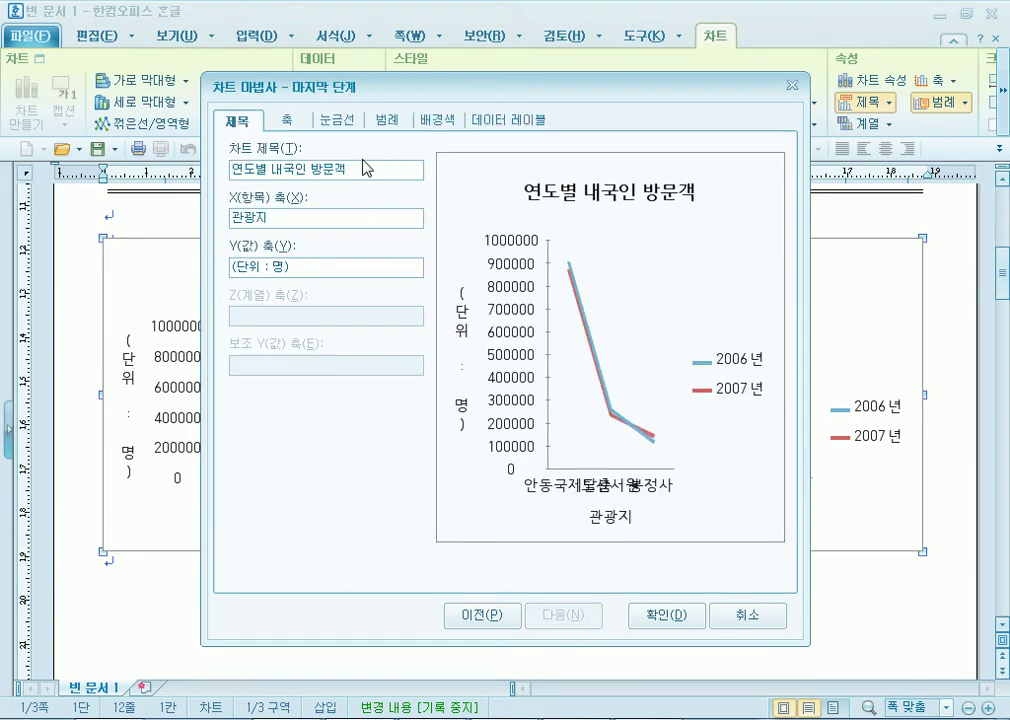
{"action": "left_click", "coordinate": [667, 615]}
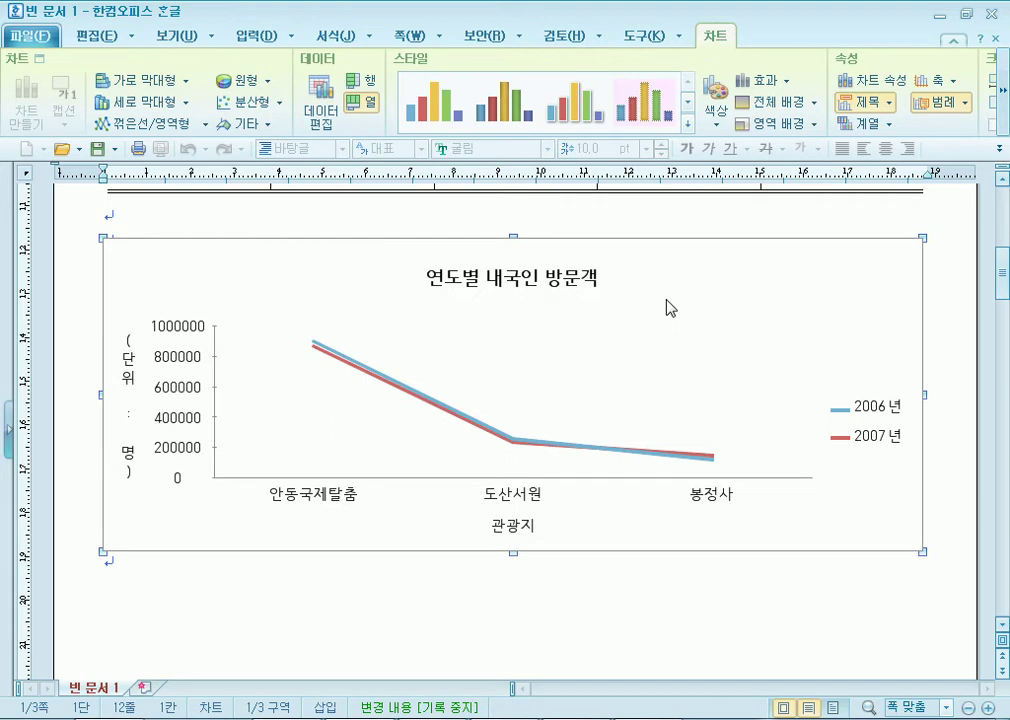
Check the chart background, axes, axis titles and legend, then open 제목 모양 for 연도별 내국인 방문객.
{"action": "double_click", "coordinate": [183, 265]}
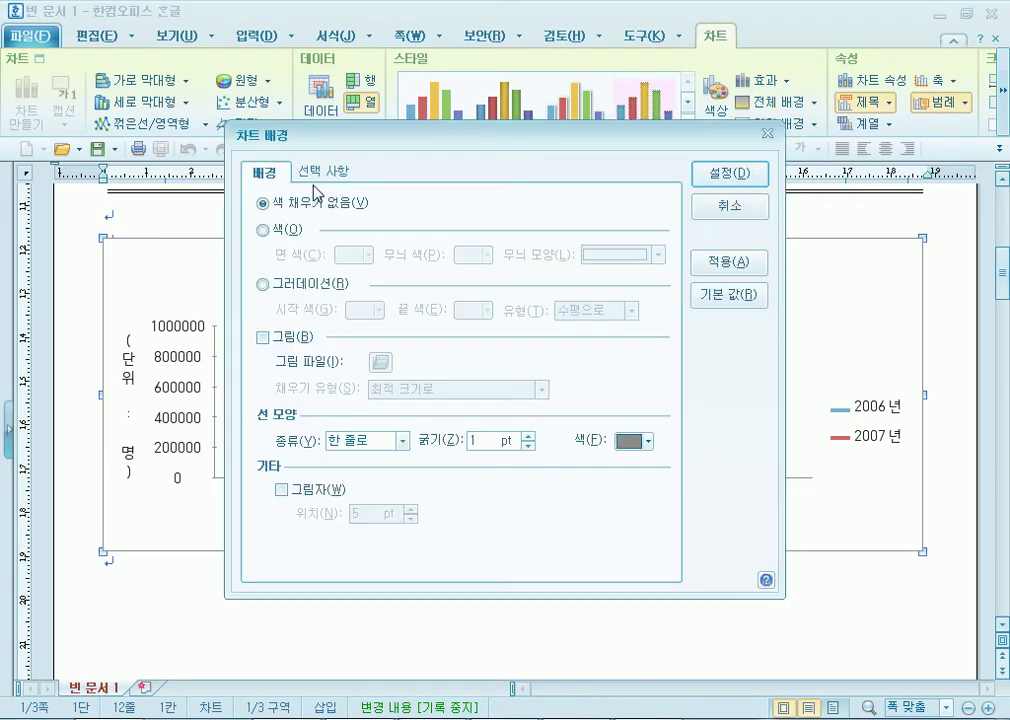
{"action": "left_click", "coordinate": [726, 212]}
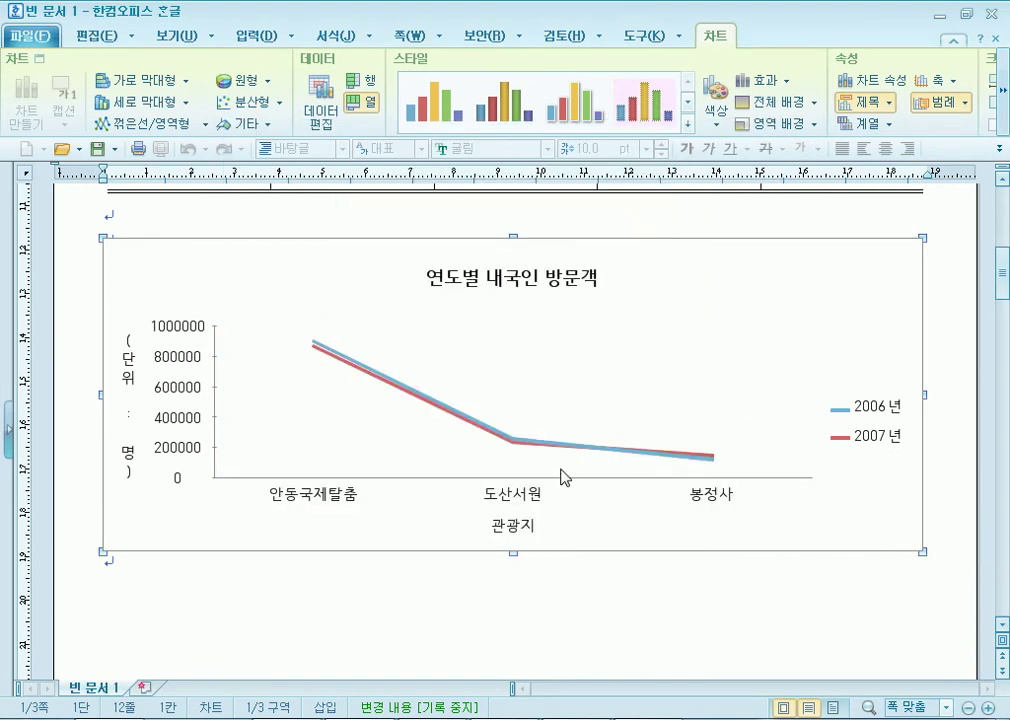
{"action": "left_click", "coordinate": [469, 286]}
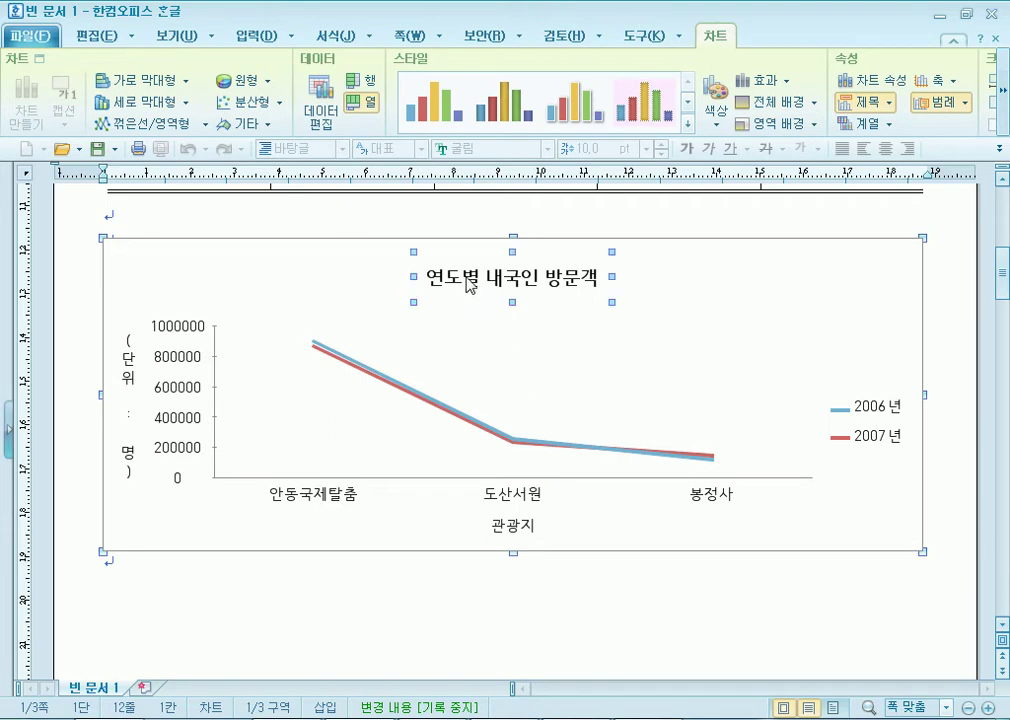
{"action": "left_click", "coordinate": [184, 362]}
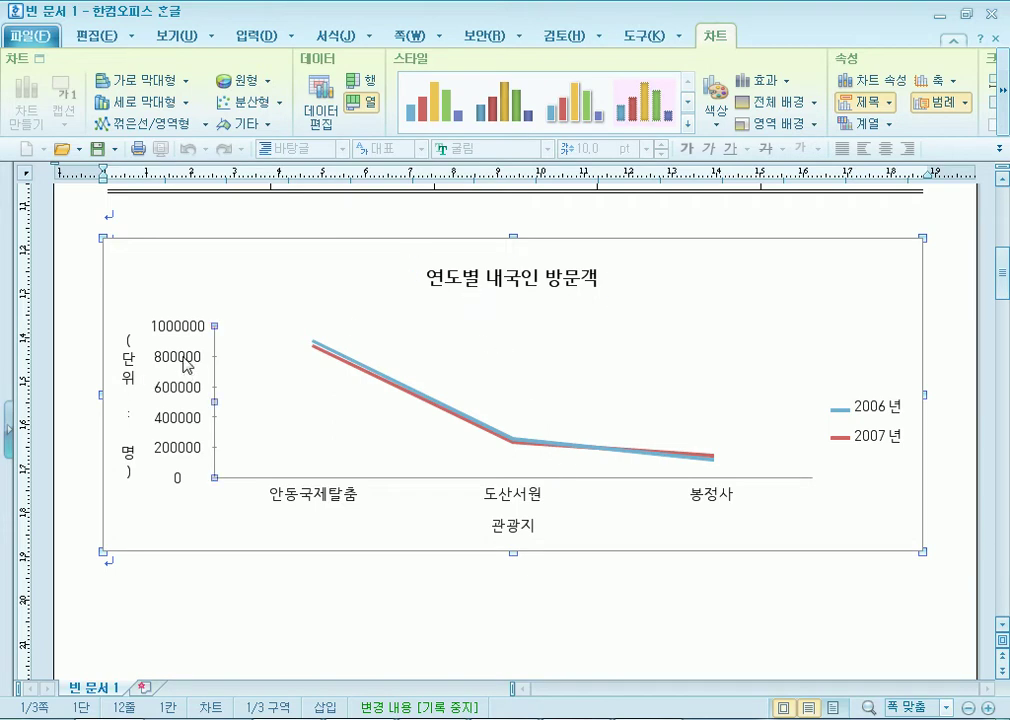
{"action": "left_click", "coordinate": [129, 375]}
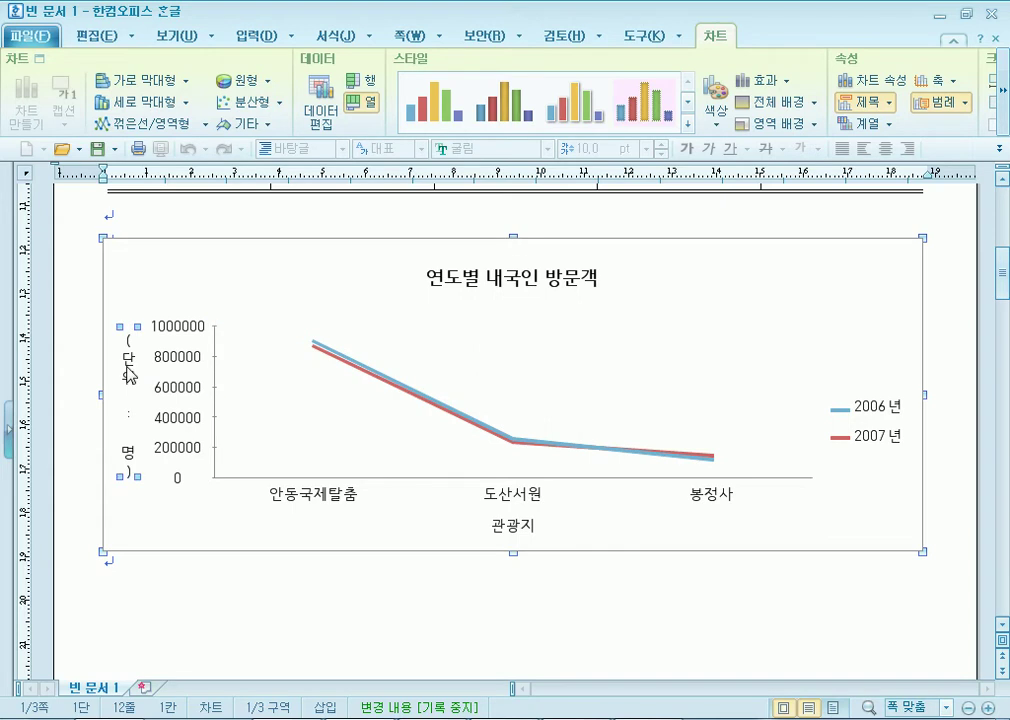
{"action": "left_click", "coordinate": [315, 498]}
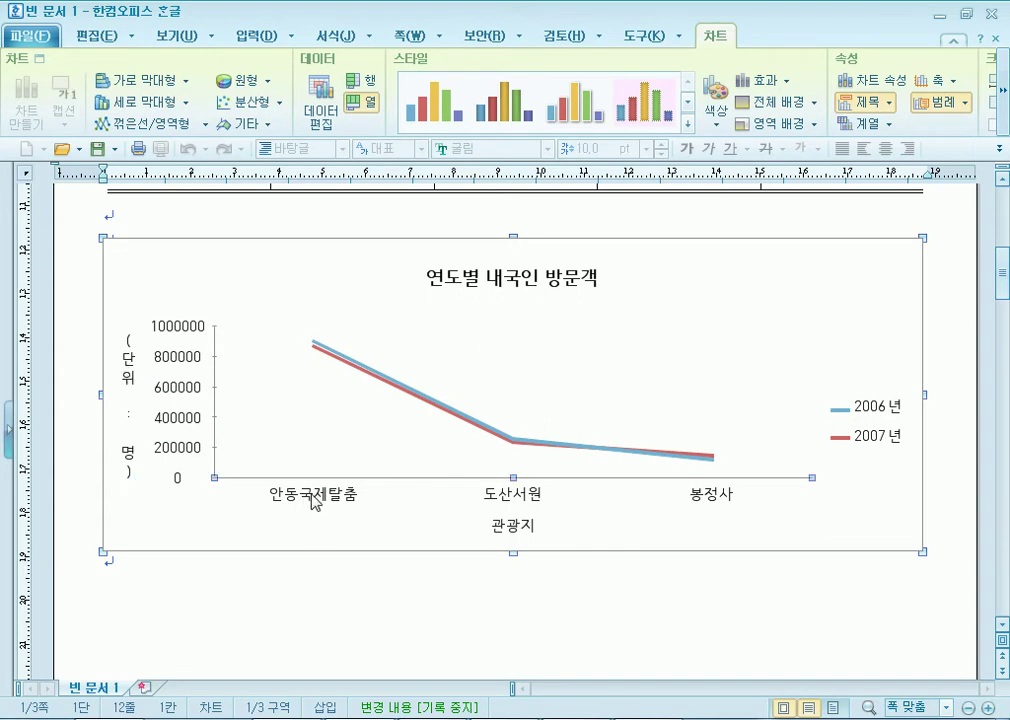
{"action": "left_click", "coordinate": [520, 530]}
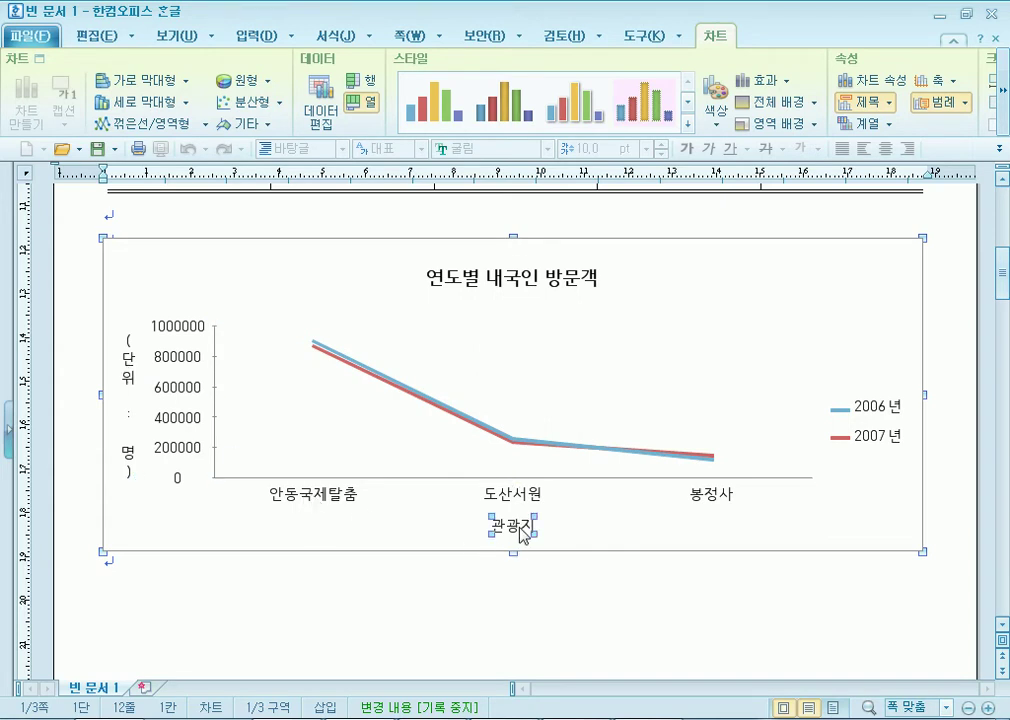
{"action": "left_click", "coordinate": [885, 418]}
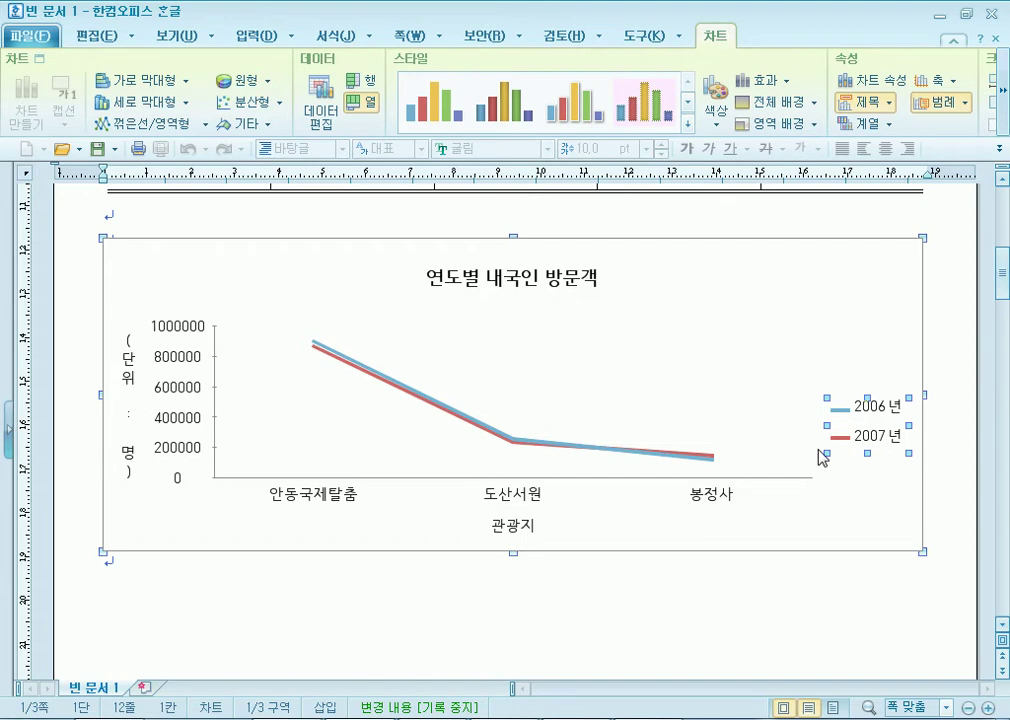
{"action": "double_click", "coordinate": [535, 292]}
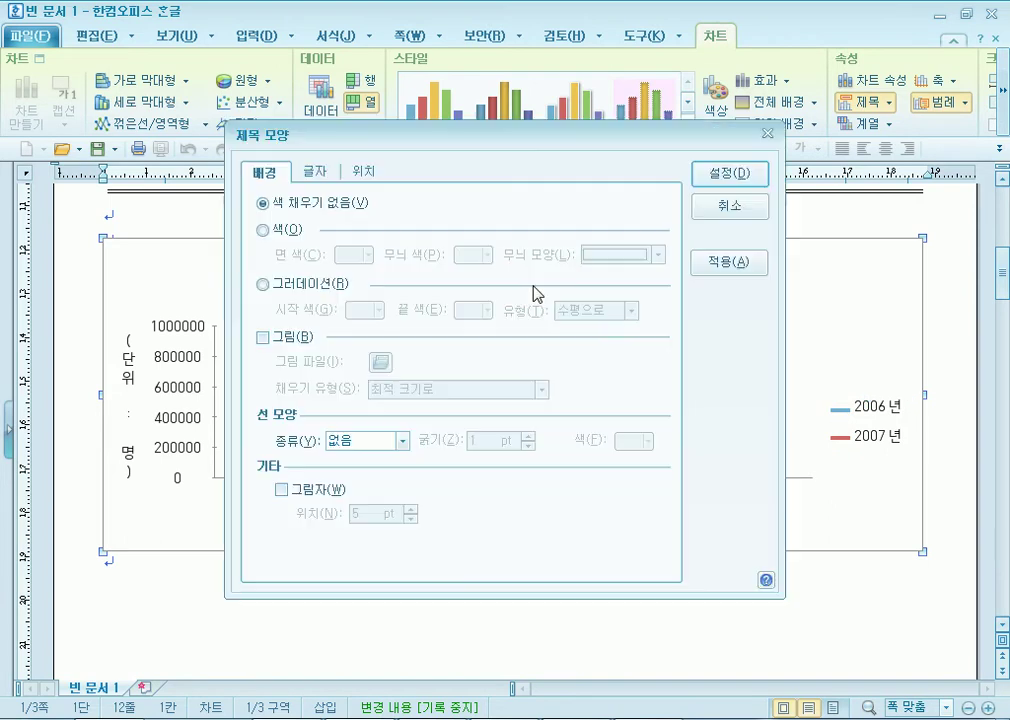
Set the chart title font to 궁서.
{"action": "left_click", "coordinate": [326, 176]}
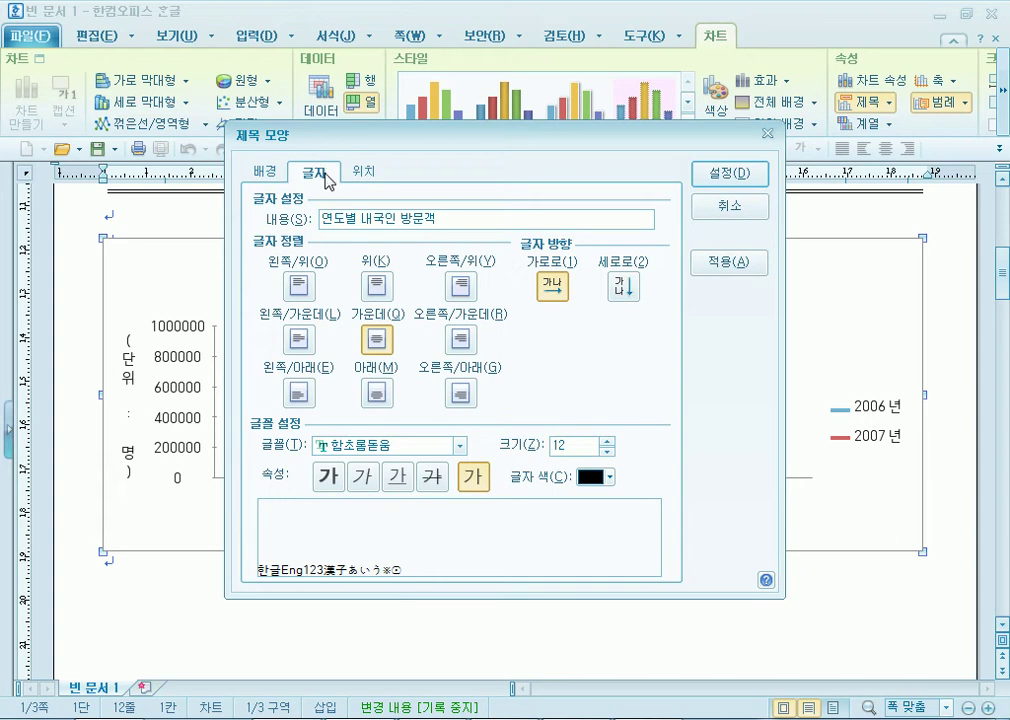
{"action": "left_click", "coordinate": [461, 450]}
{"action": "scroll", "coordinate": [445, 500], "scroll_direction": "up", "scroll_amount": 15}
{"action": "scroll", "coordinate": [445, 497], "scroll_direction": "up", "scroll_amount": 3}
{"action": "left_click", "coordinate": [390, 534]}
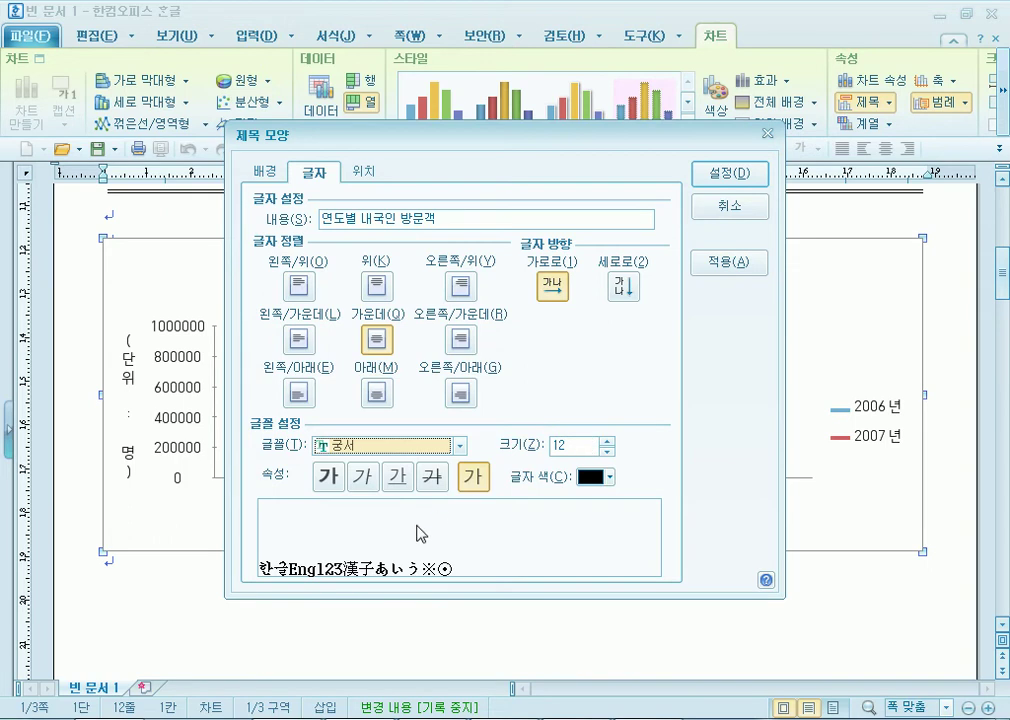
Give the chart title a double-line (두 줄) border.
{"action": "left_click_drag", "start_coordinate": [458, 136], "coordinate": [552, 45]}
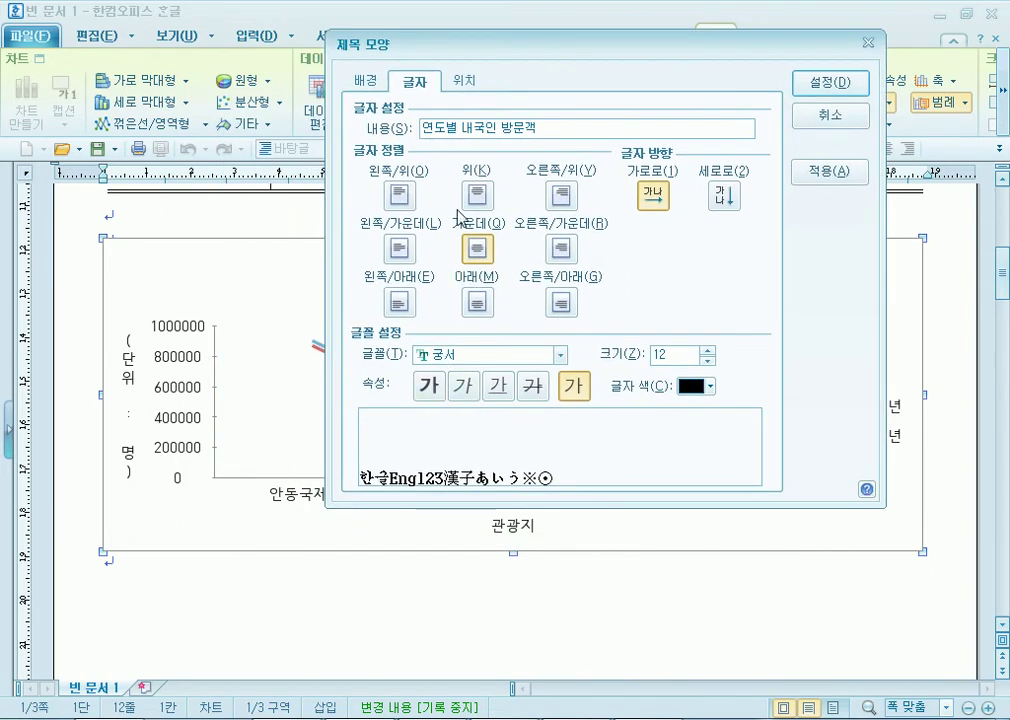
{"action": "left_click", "coordinate": [366, 80]}
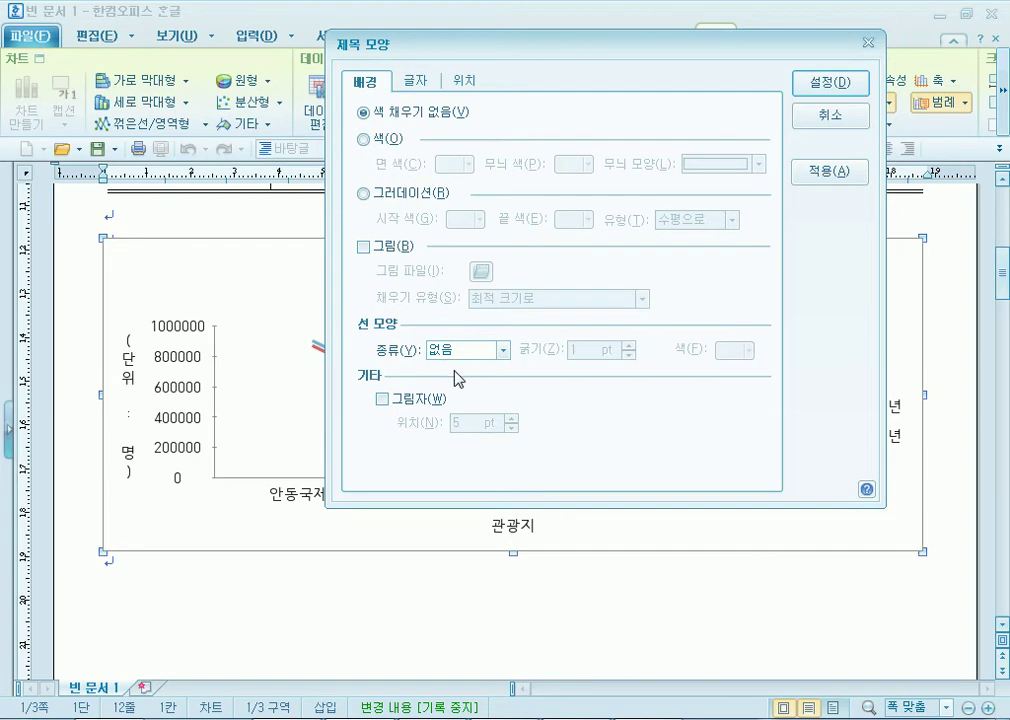
{"action": "left_click", "coordinate": [467, 354]}
{"action": "left_click", "coordinate": [450, 395]}
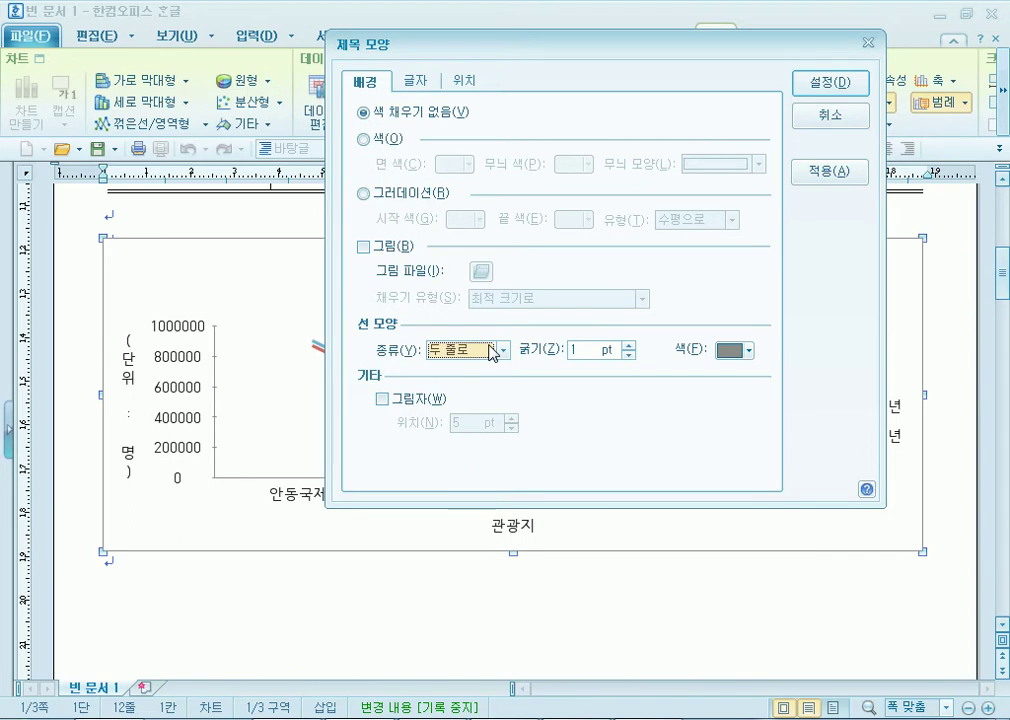
{"action": "left_click_drag", "start_coordinate": [527, 46], "coordinate": [562, 18]}
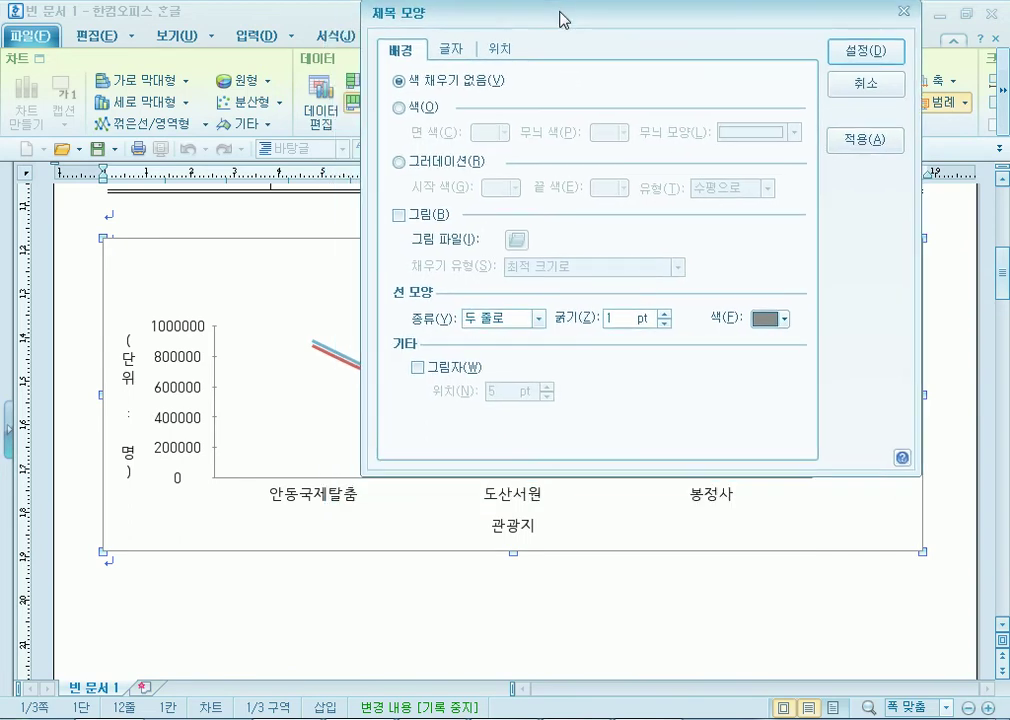
{"action": "left_click", "coordinate": [449, 54]}
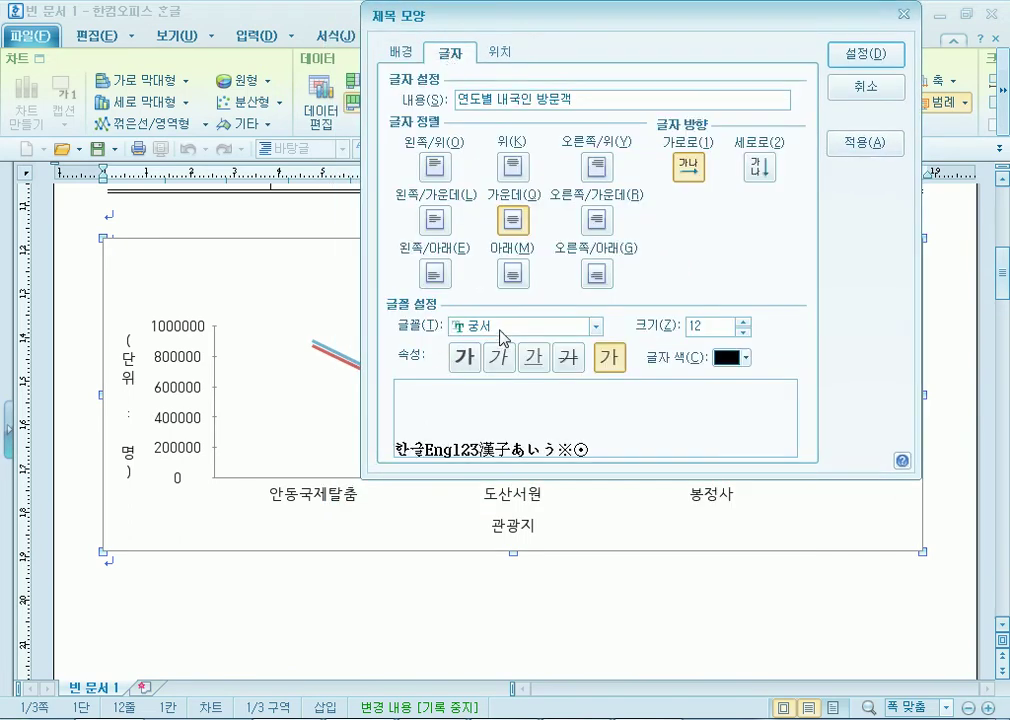
{"action": "left_click", "coordinate": [400, 52]}
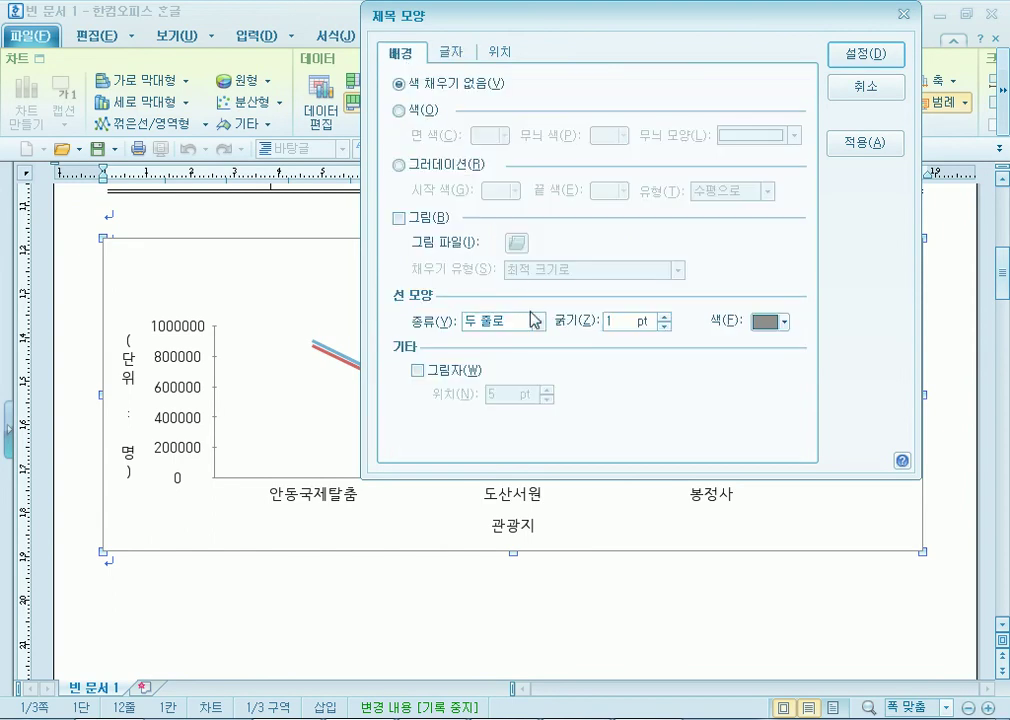
{"action": "left_click", "coordinate": [470, 55]}
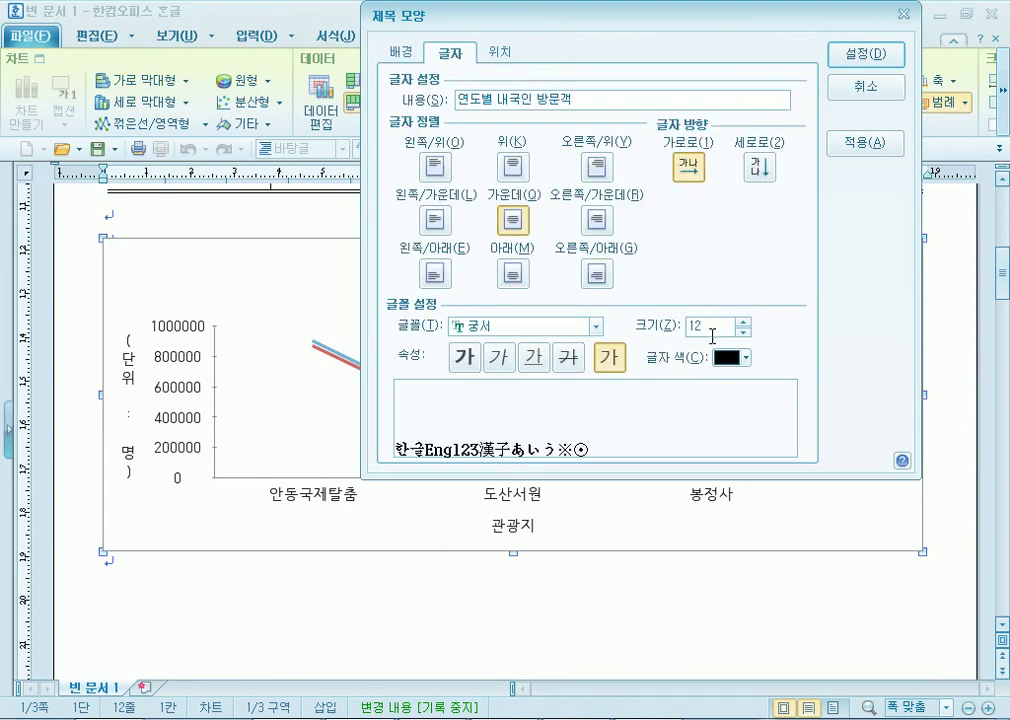
{"action": "left_click", "coordinate": [402, 52]}
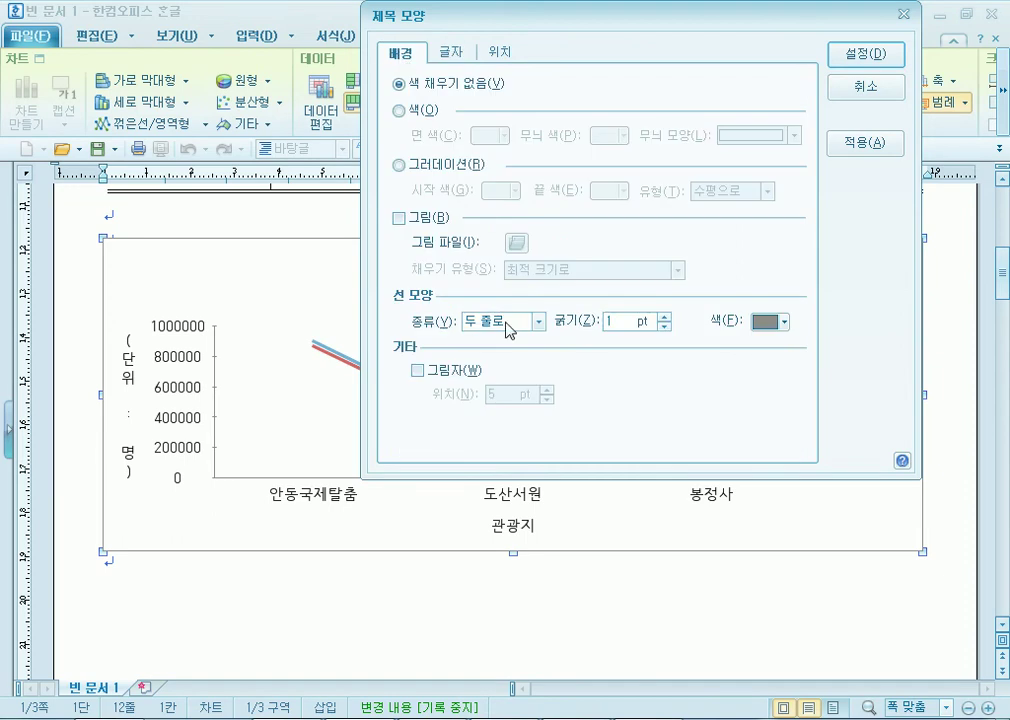
Leave the title shadow turned off and switch to the exam PDF in Adobe Reader.
{"action": "left_click", "coordinate": [441, 374]}
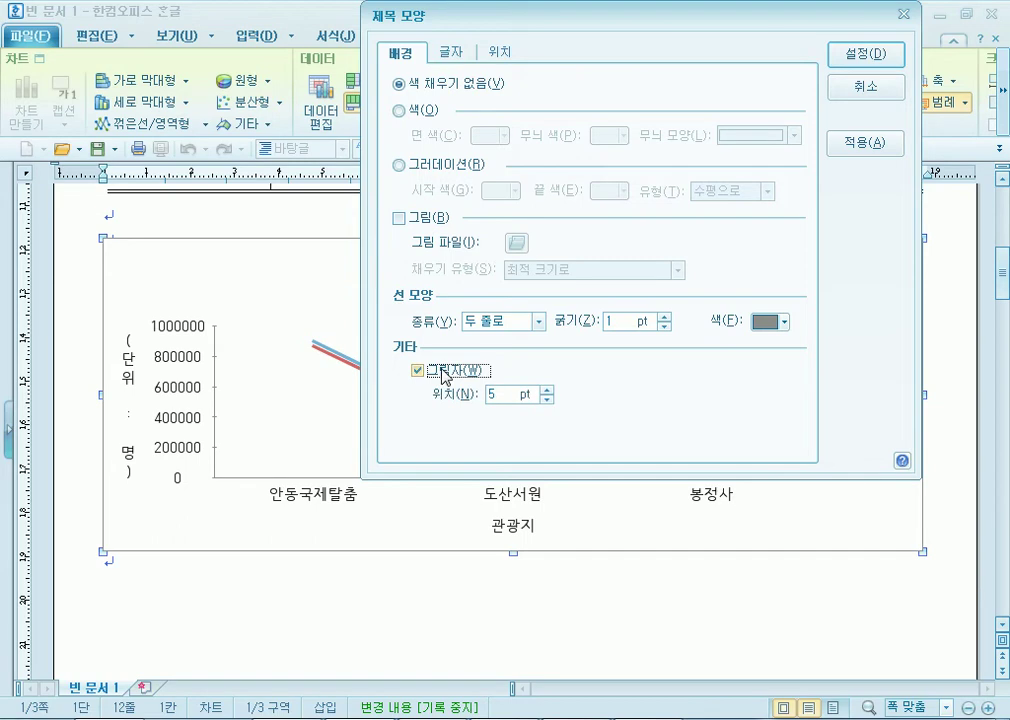
{"action": "left_click", "coordinate": [547, 400]}
{"action": "left_click", "coordinate": [547, 400]}
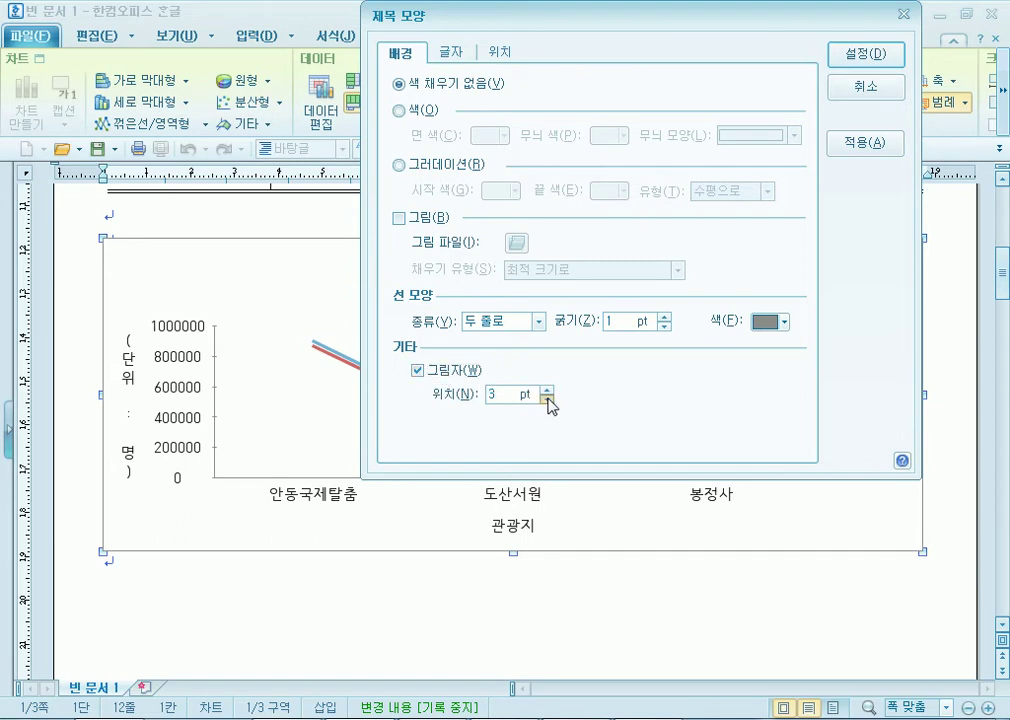
{"action": "left_click", "coordinate": [466, 373]}
{"action": "left_click", "coordinate": [466, 373]}
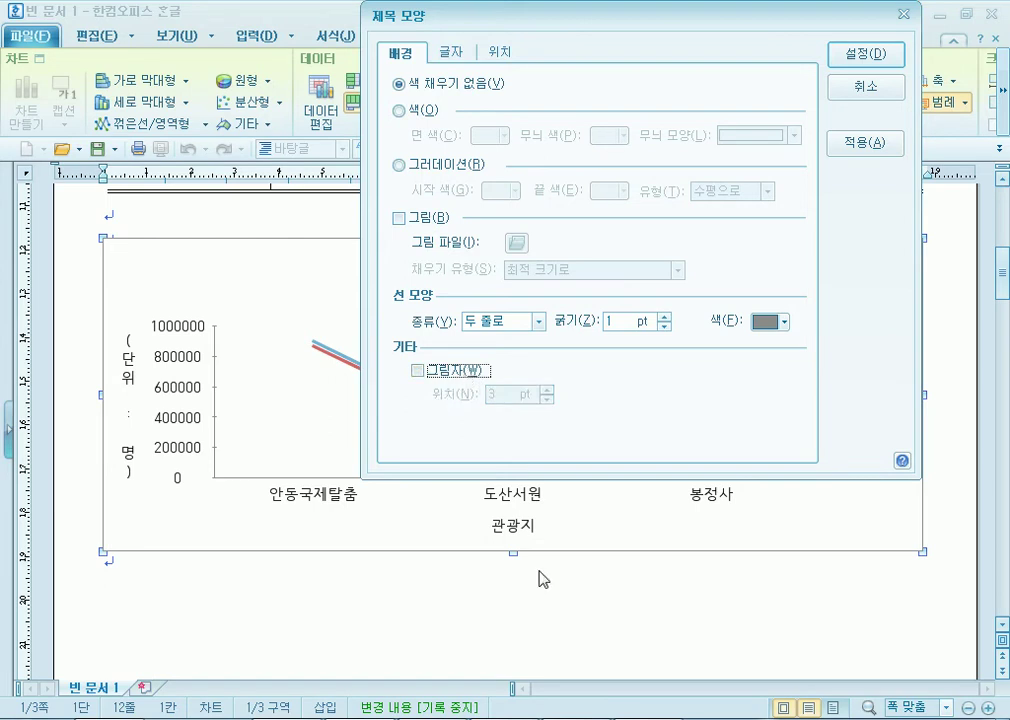
{"action": "left_click", "coordinate": [598, 718]}
{"action": "scroll", "coordinate": [282, 270], "scroll_direction": "up", "scroll_amount": 1}
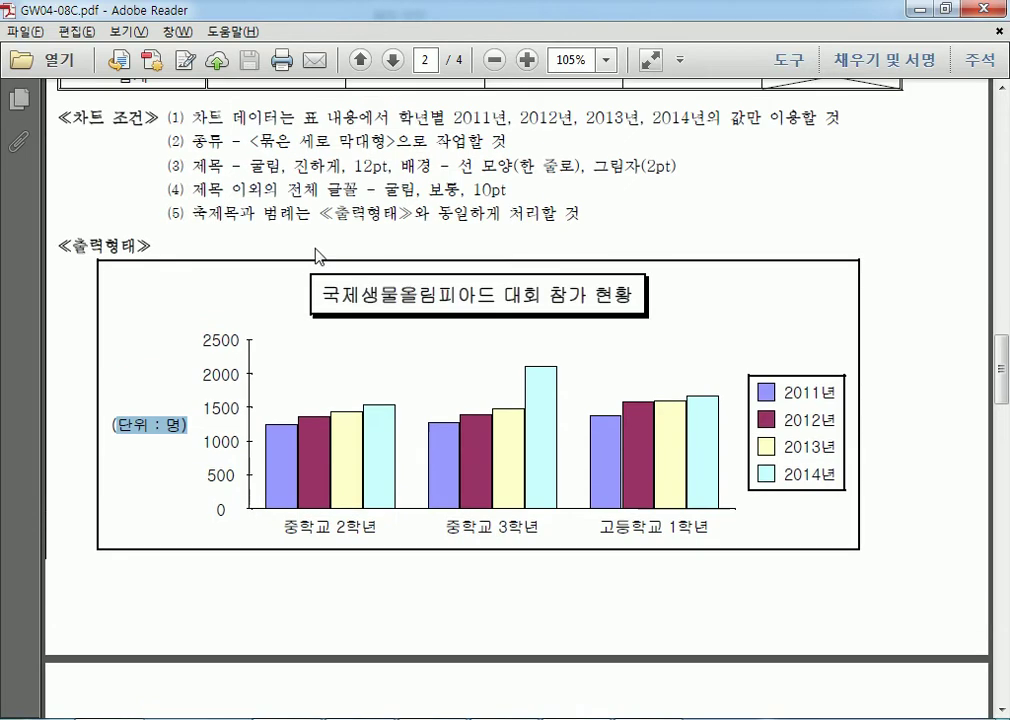
Read condition (3)'s title border, line and shadow requirements, then return to Hangul's 제목 모양.
{"action": "left_click_drag", "start_coordinate": [463, 170], "coordinate": [656, 170]}
{"action": "left_click", "coordinate": [673, 176]}
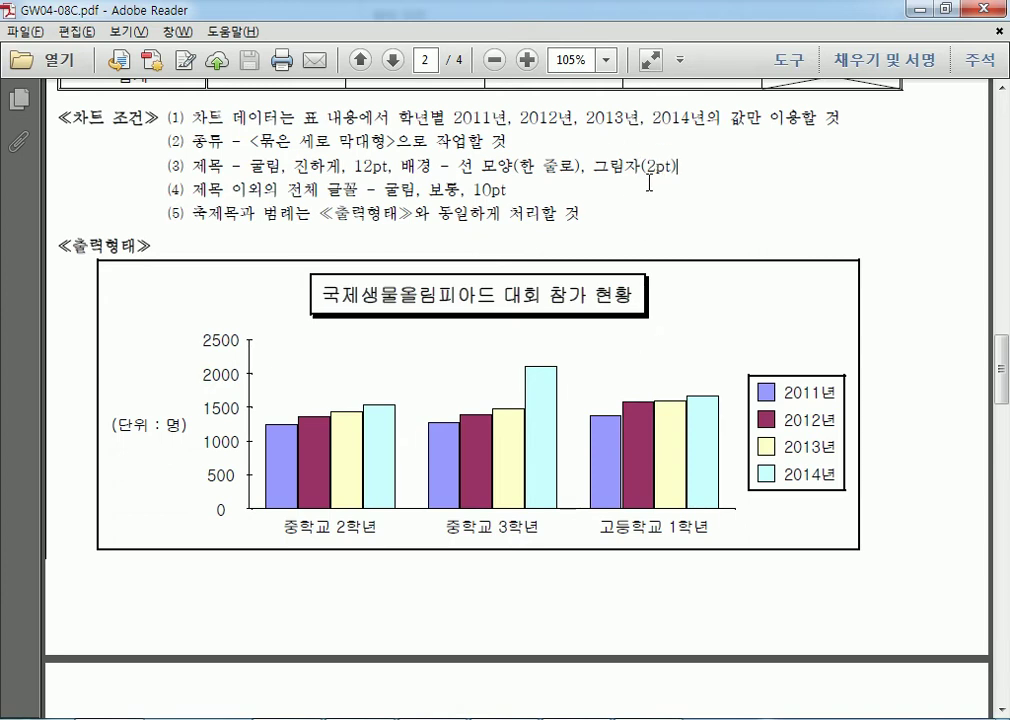
{"action": "left_click_drag", "start_coordinate": [587, 167], "coordinate": [403, 168]}
{"action": "left_click", "coordinate": [532, 165]}
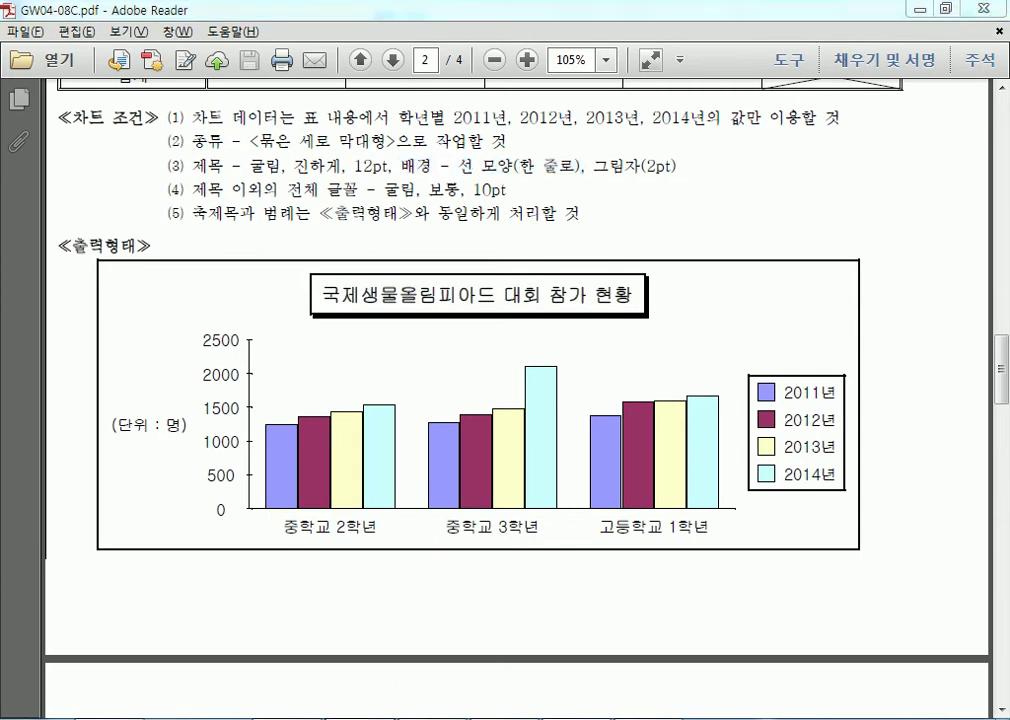
{"action": "key", "text": "alt+Tab"}
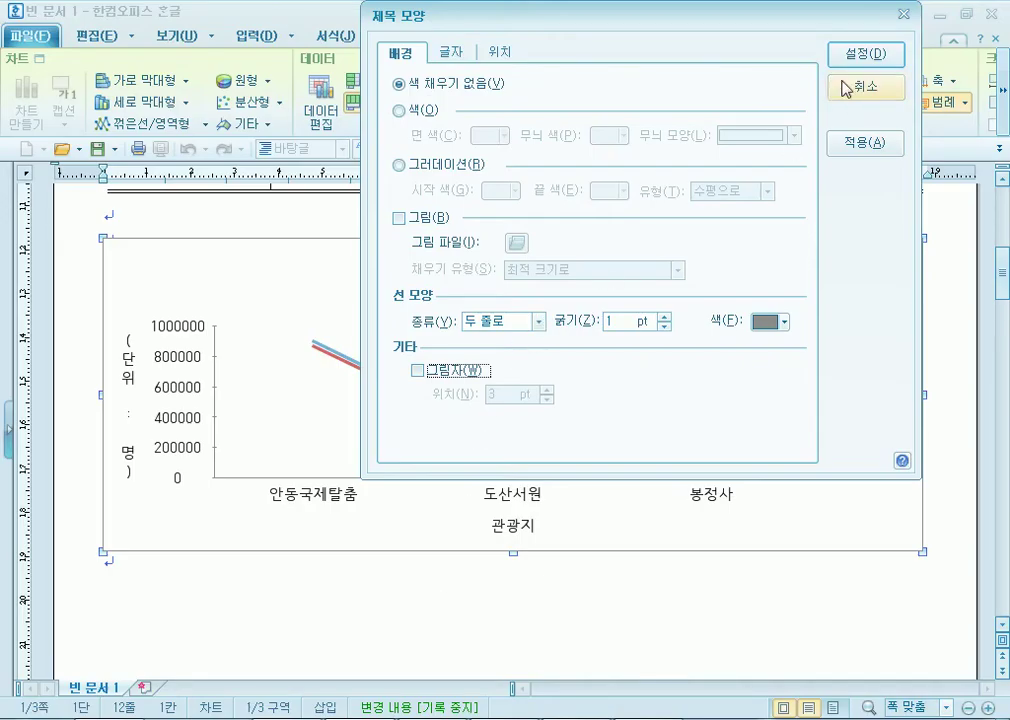
Close the title settings and choose 돋움 as the axis value label font.
{"action": "left_click", "coordinate": [842, 91]}
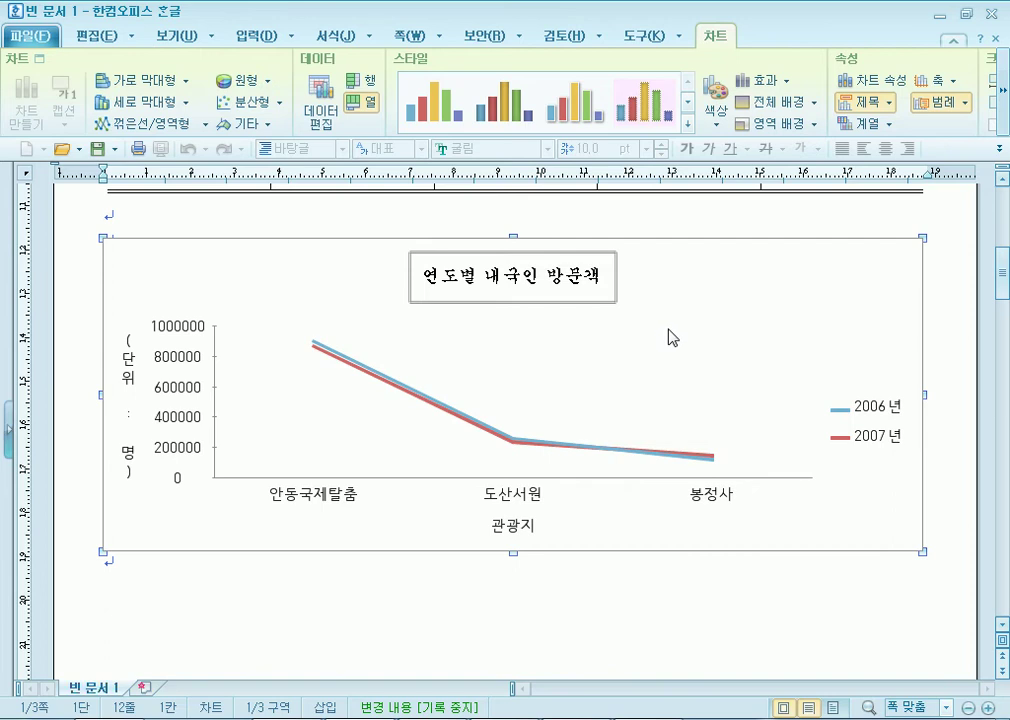
{"action": "double_click", "coordinate": [176, 365]}
{"action": "left_click", "coordinate": [318, 176]}
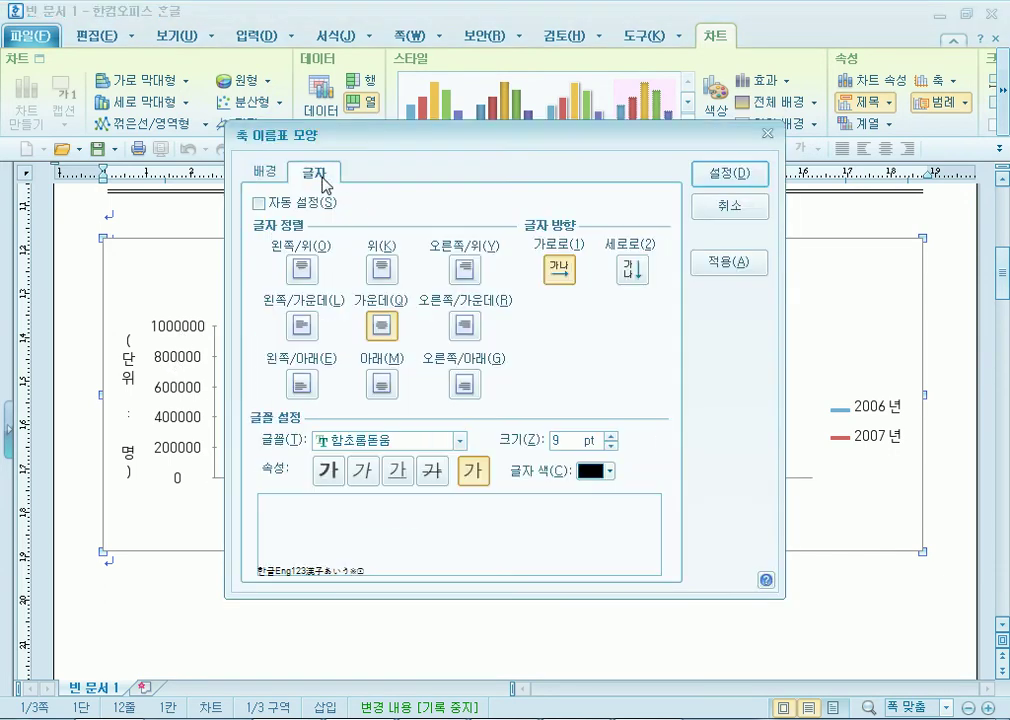
{"action": "left_click", "coordinate": [432, 444]}
{"action": "scroll", "coordinate": [453, 465], "scroll_direction": "up", "scroll_amount": 10}
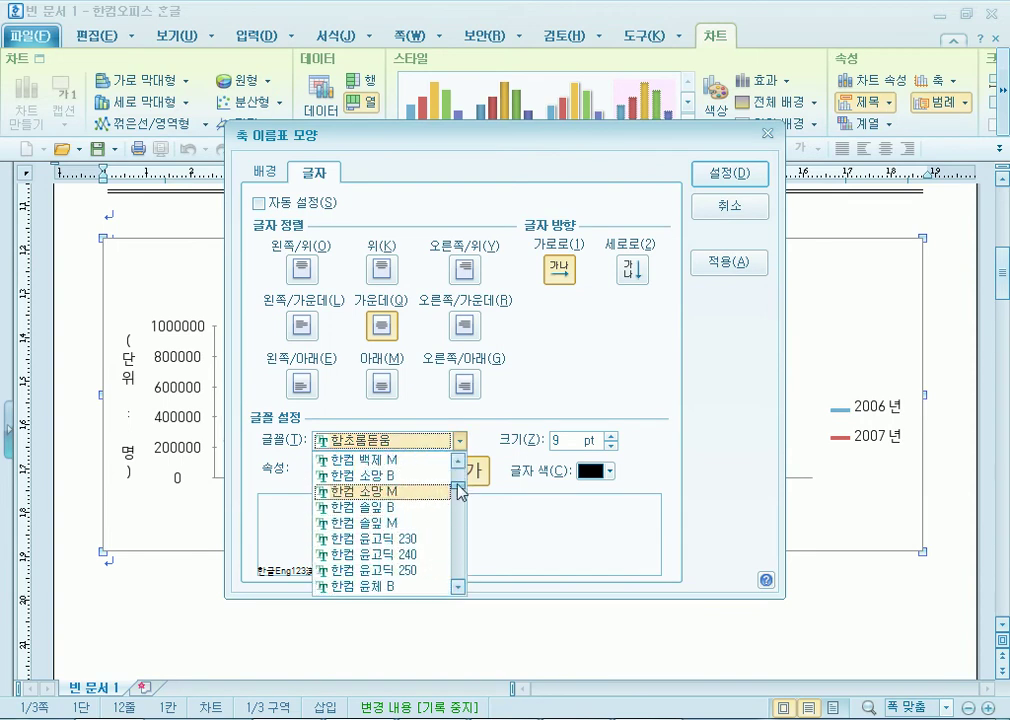
{"action": "scroll", "coordinate": [362, 492], "scroll_direction": "up", "scroll_amount": 5}
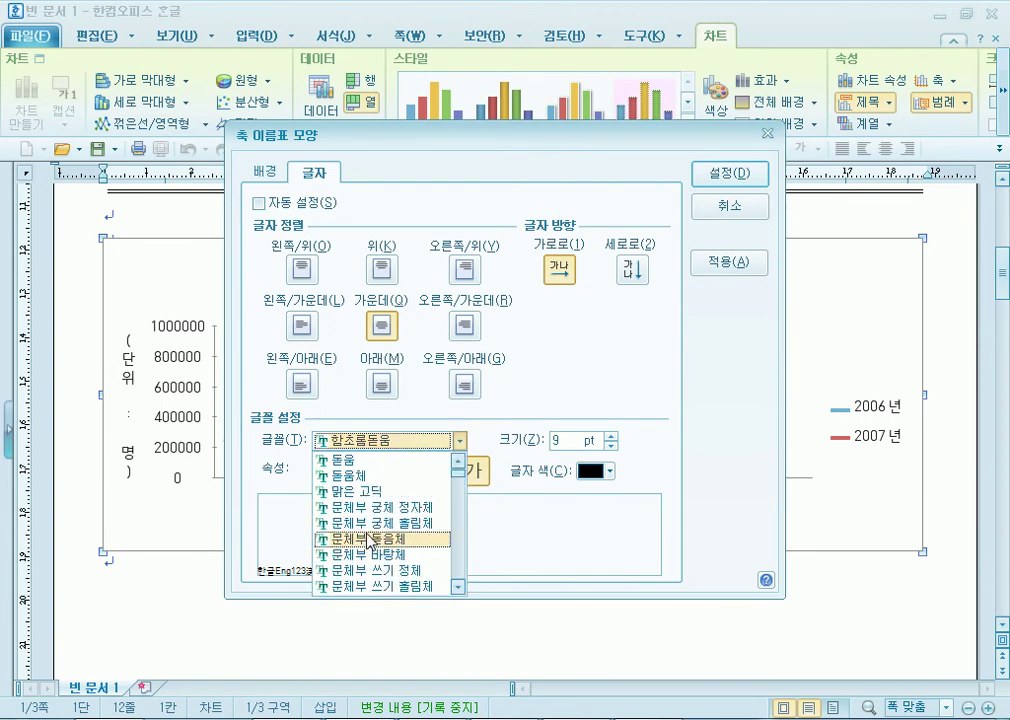
{"action": "left_click", "coordinate": [345, 460]}
Make the axis labels 10 pt in plain style (보통 모양) and apply.
{"action": "left_click", "coordinate": [611, 437]}
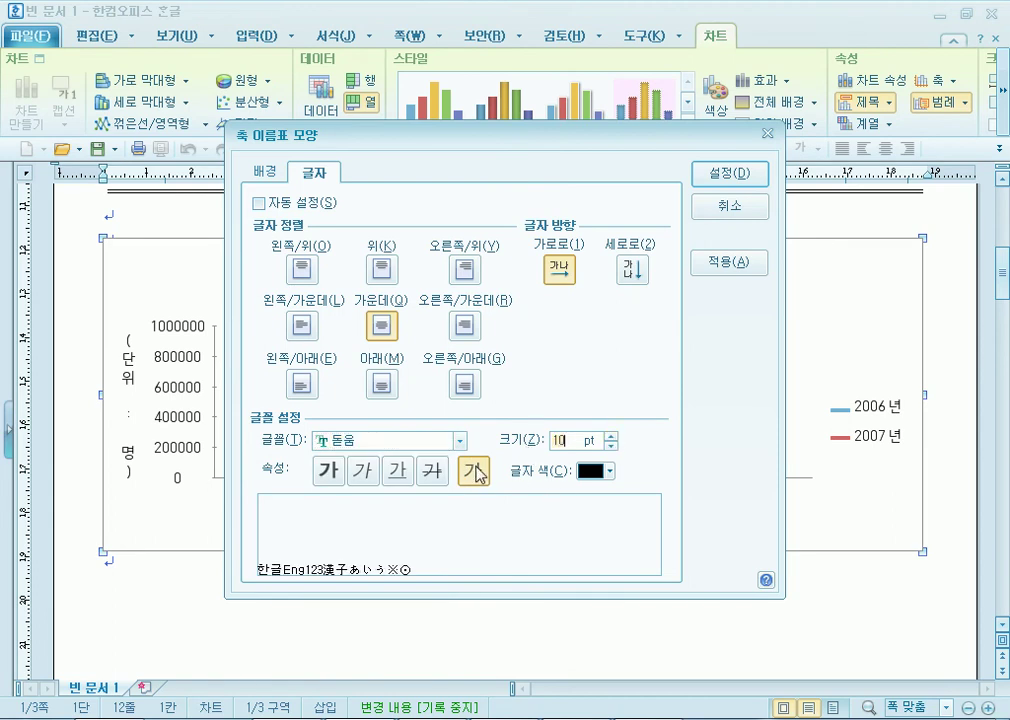
{"action": "left_click", "coordinate": [330, 472]}
{"action": "left_click", "coordinate": [364, 471]}
{"action": "left_click", "coordinate": [398, 471]}
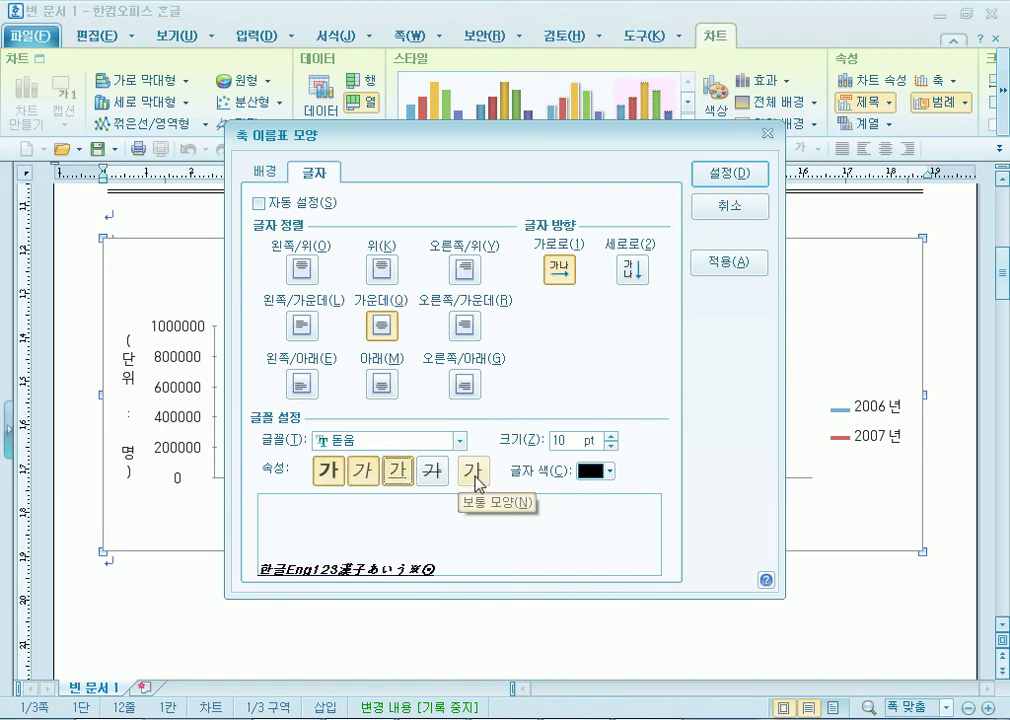
{"action": "left_click", "coordinate": [475, 472]}
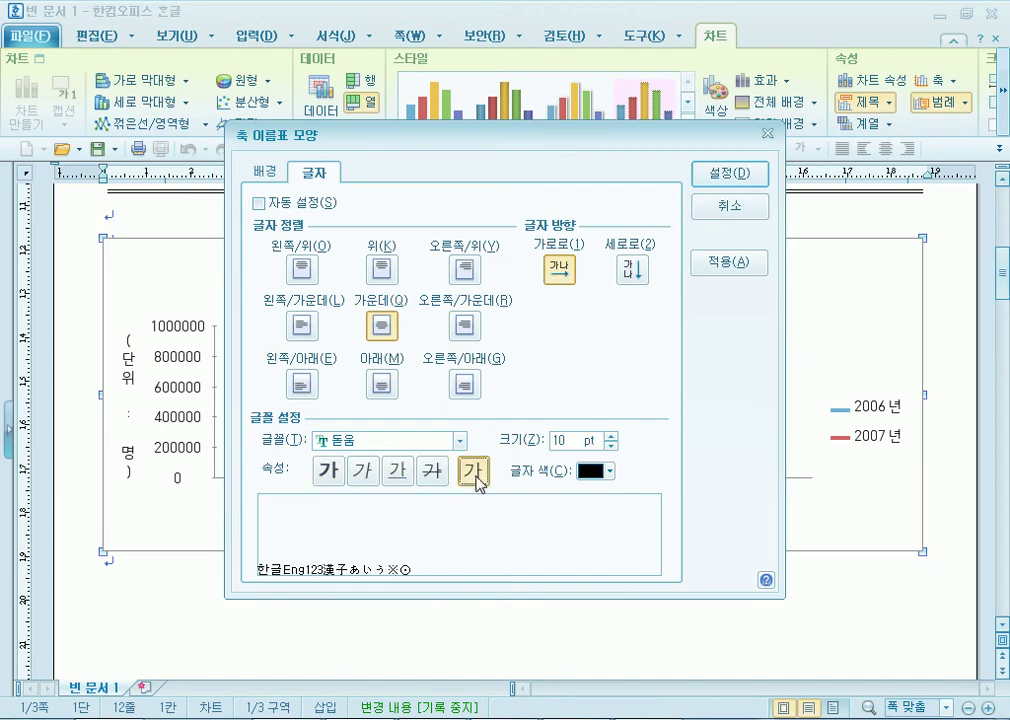
{"action": "left_click_drag", "start_coordinate": [485, 130], "coordinate": [499, 40]}
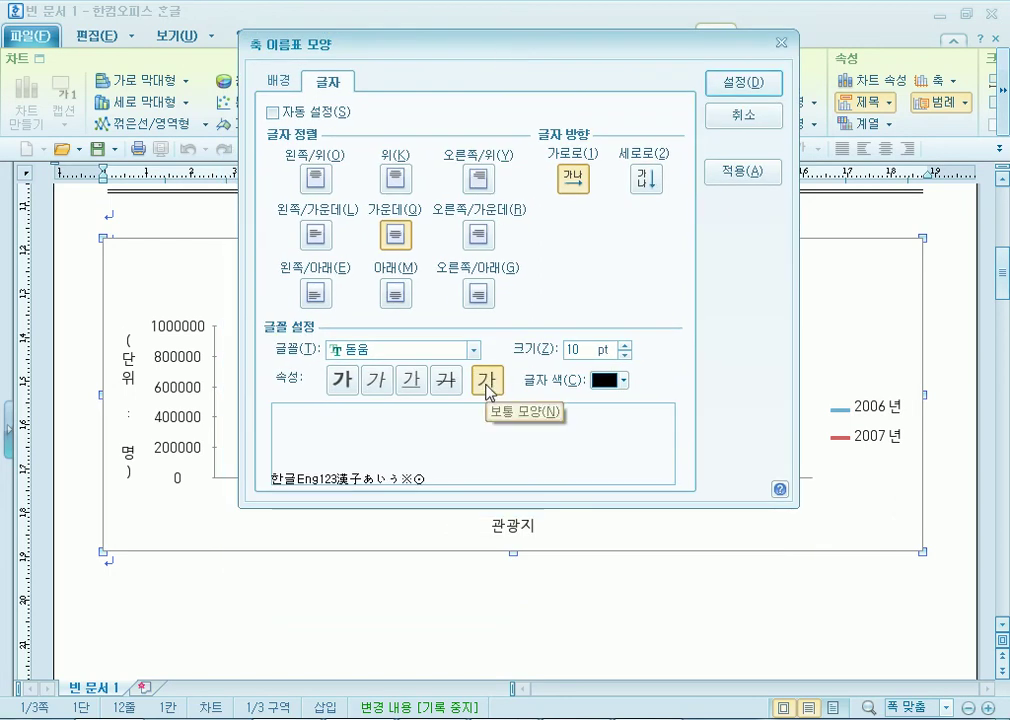
{"action": "left_click", "coordinate": [748, 85]}
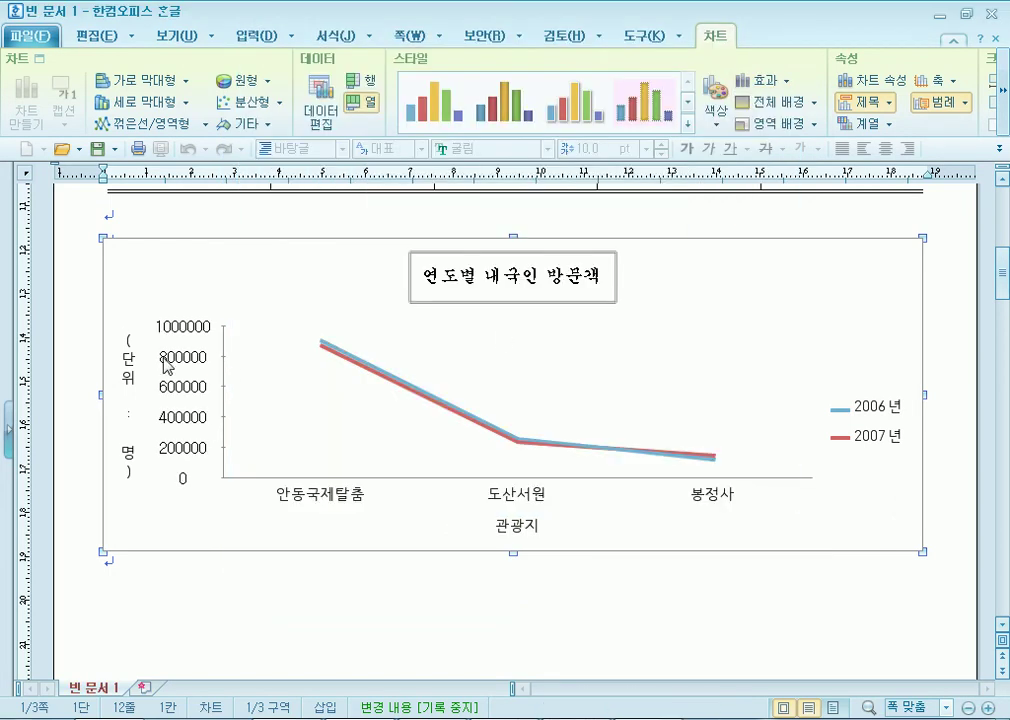
Make the (단위 : 명) axis title horizontal (가로로) in 돋움 10 pt.
{"action": "left_click", "coordinate": [131, 374]}
{"action": "double_click", "coordinate": [131, 374]}
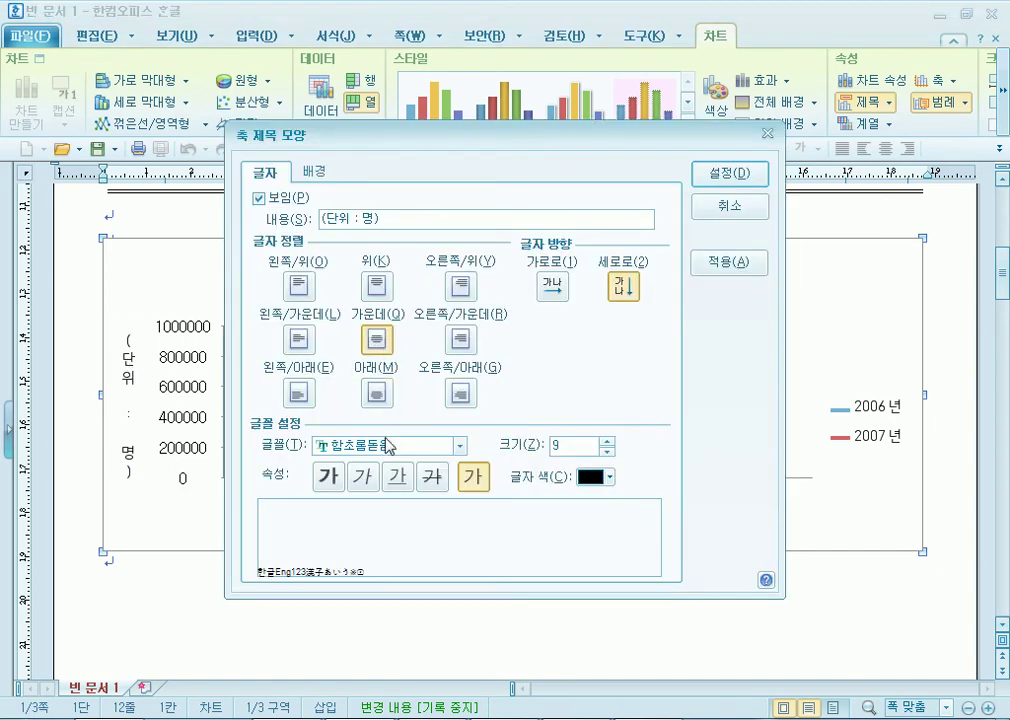
{"action": "left_click", "coordinate": [570, 289]}
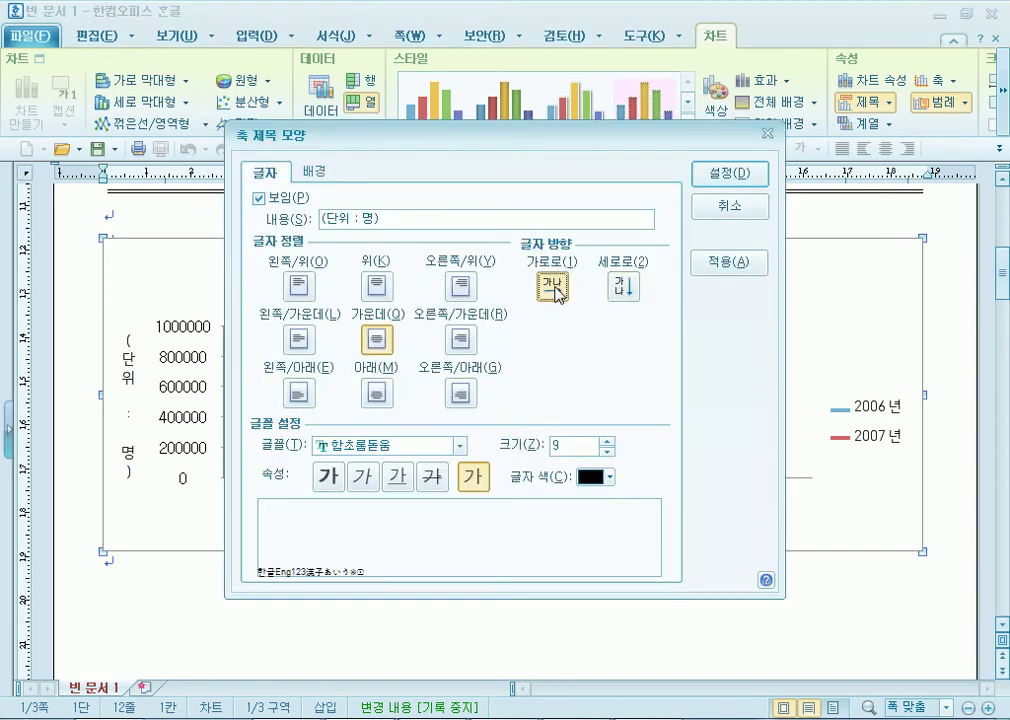
{"action": "left_click_drag", "start_coordinate": [572, 142], "coordinate": [720, 90]}
{"action": "left_click", "coordinate": [783, 238]}
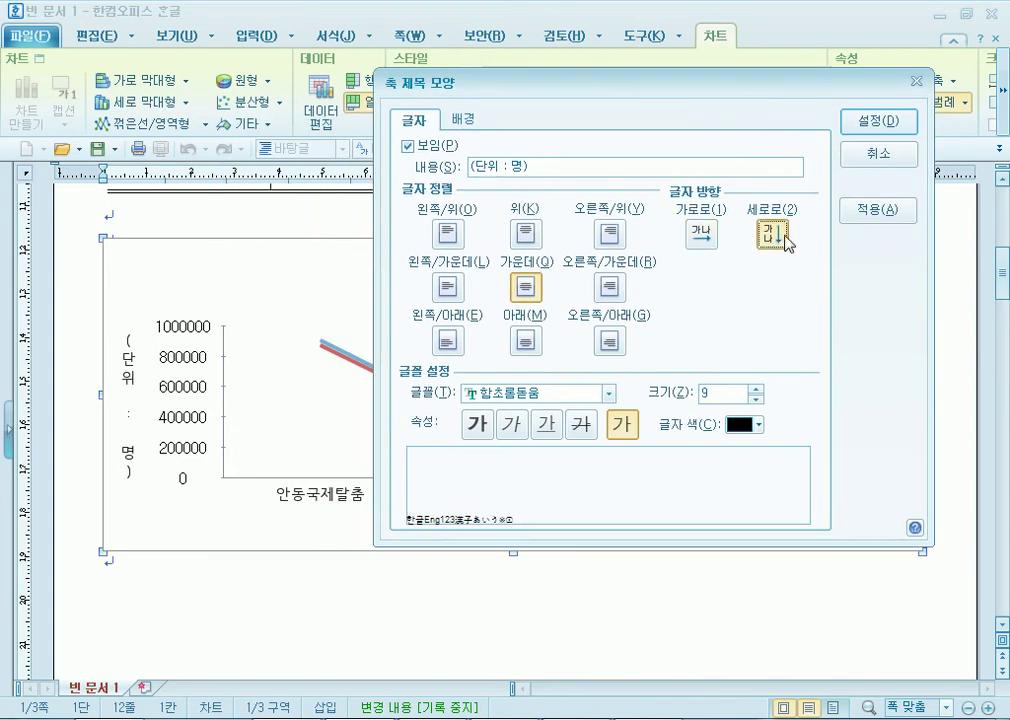
{"action": "left_click", "coordinate": [702, 235]}
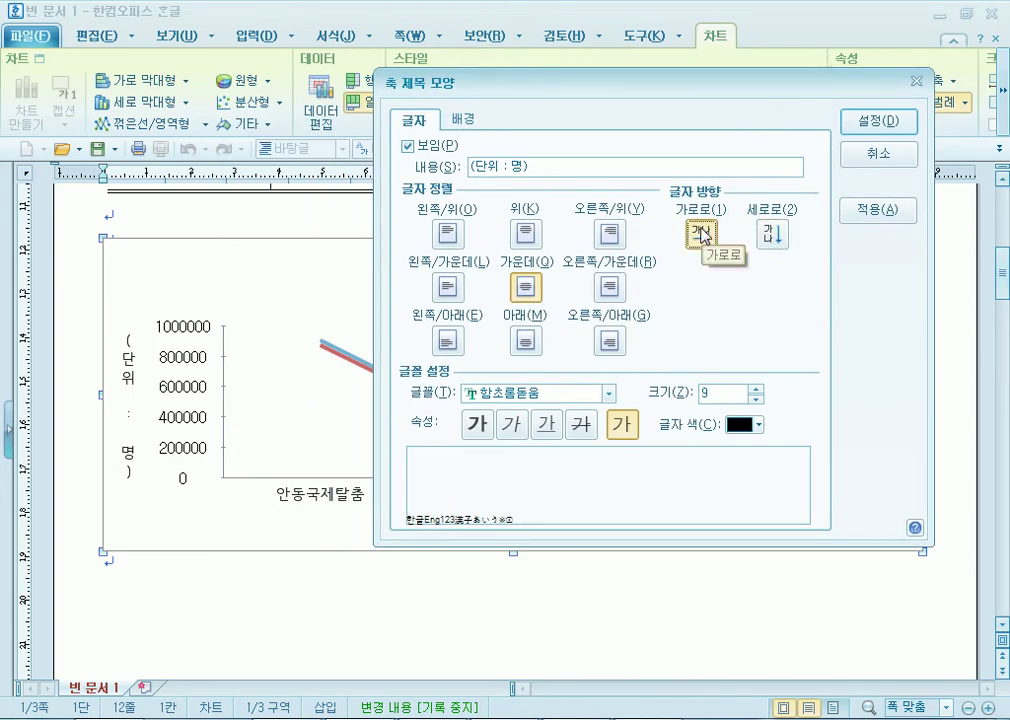
{"action": "left_click", "coordinate": [607, 394]}
{"action": "scroll", "coordinate": [604, 447], "scroll_direction": "up", "scroll_amount": 10}
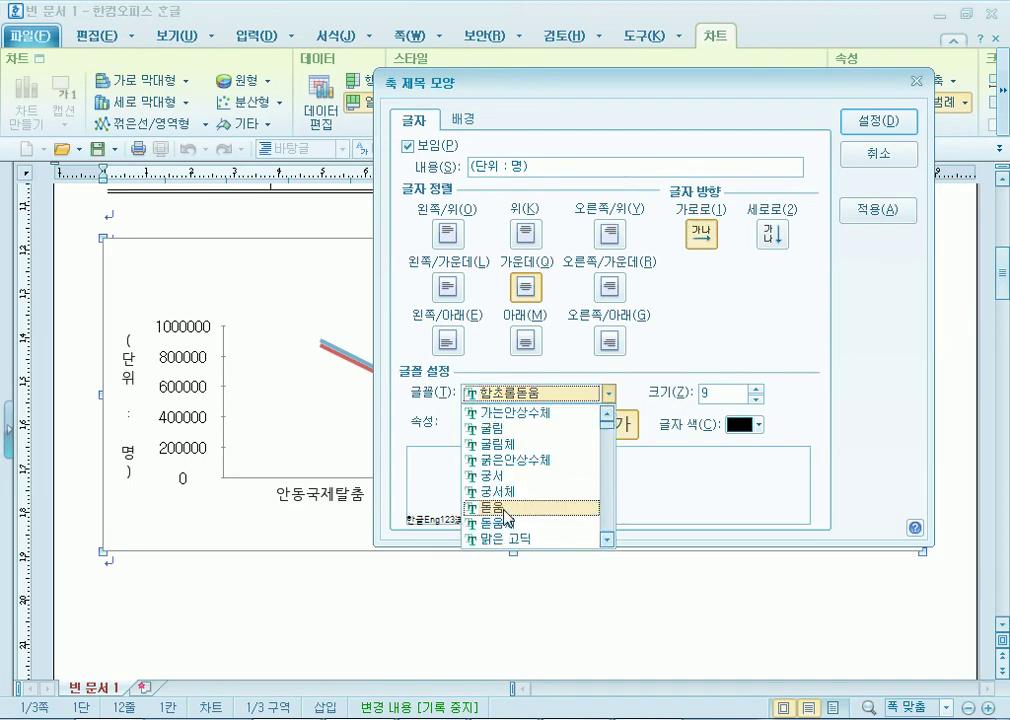
{"action": "left_click", "coordinate": [548, 503]}
{"action": "left_click", "coordinate": [757, 389]}
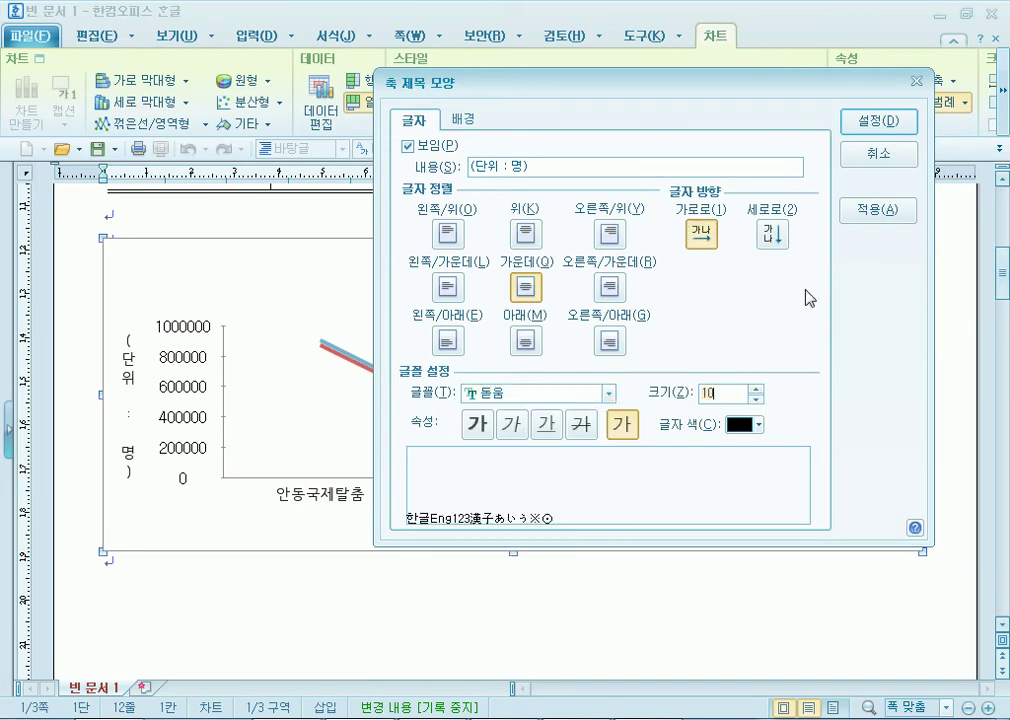
{"action": "left_click", "coordinate": [884, 122]}
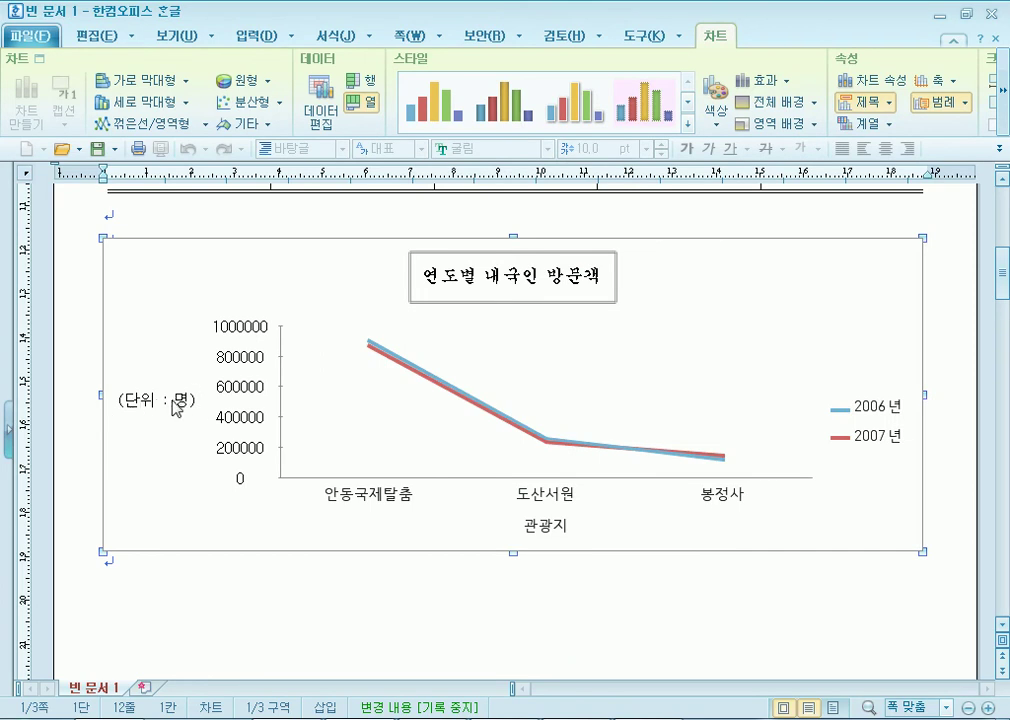
Set the category axis labels to 돋움 10 pt.
{"action": "double_click", "coordinate": [389, 504]}
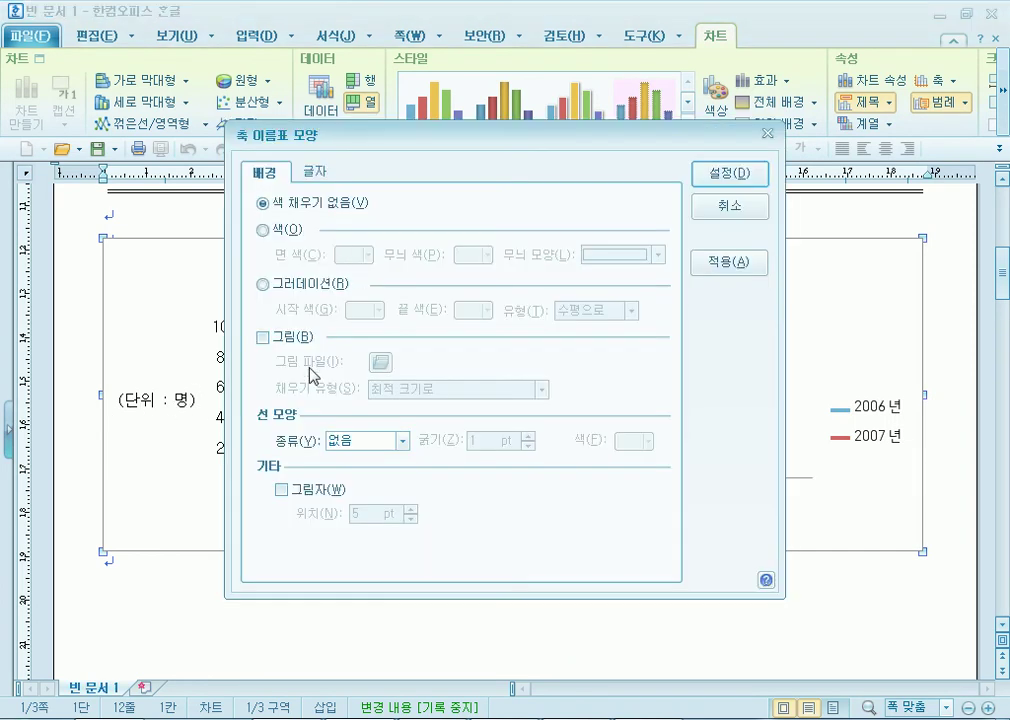
{"action": "left_click", "coordinate": [316, 175]}
{"action": "left_click", "coordinate": [460, 441]}
{"action": "left_click_drag", "start_coordinate": [460, 585], "coordinate": [465, 463]}
{"action": "left_click", "coordinate": [380, 555]}
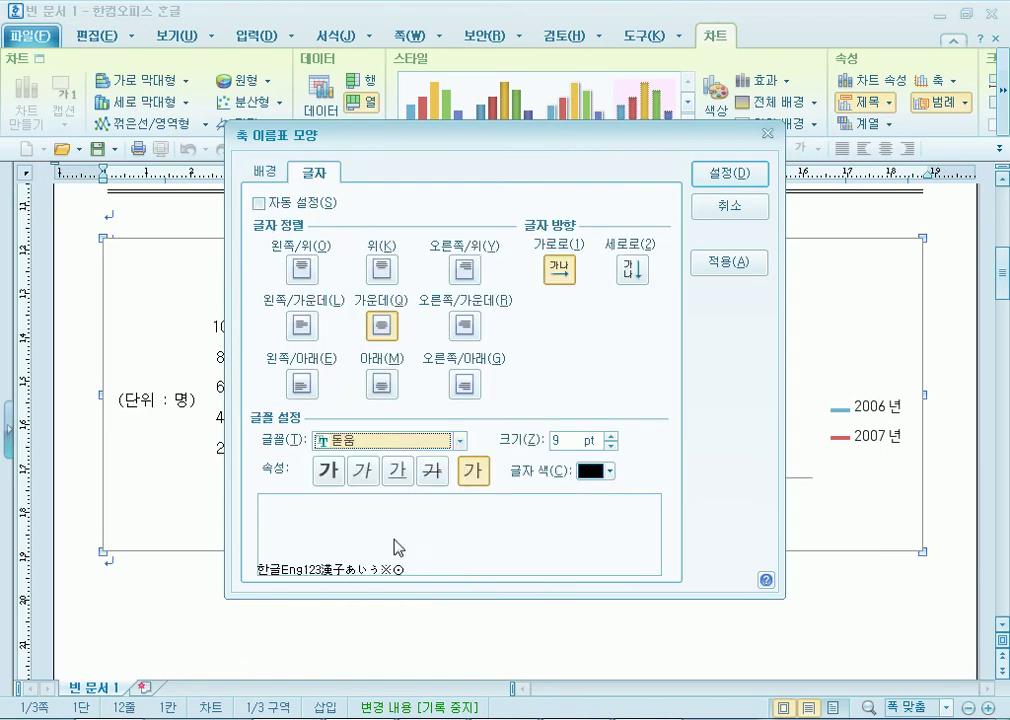
{"action": "left_click", "coordinate": [611, 437]}
{"action": "left_click", "coordinate": [735, 175]}
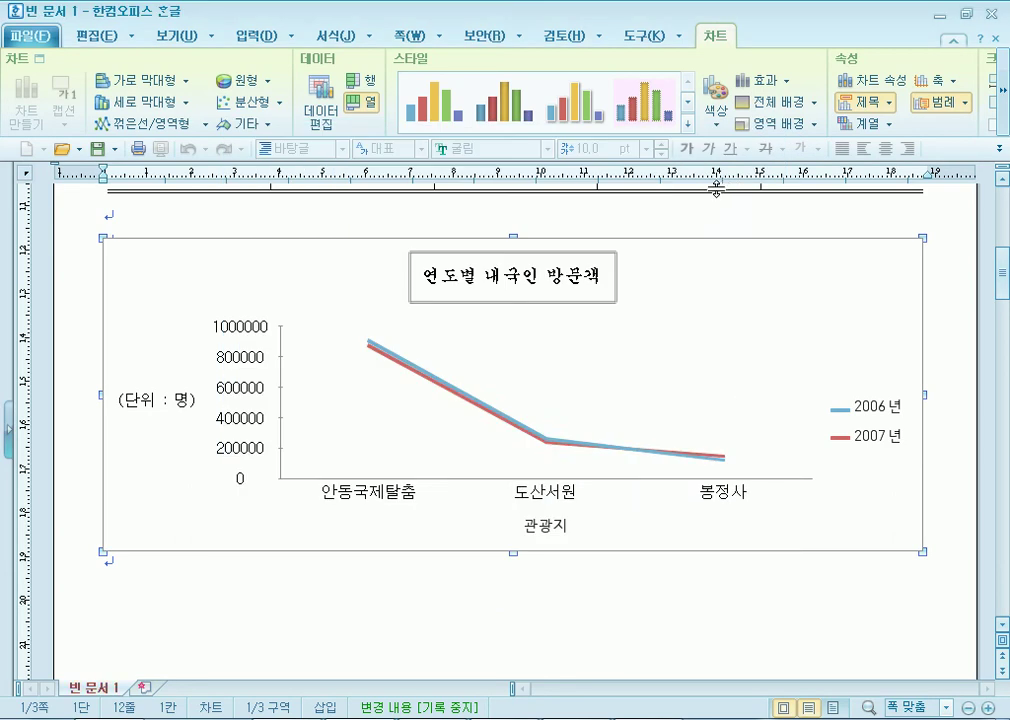
Set the 관광지 axis title to 돋움 10 pt.
{"action": "double_click", "coordinate": [556, 535]}
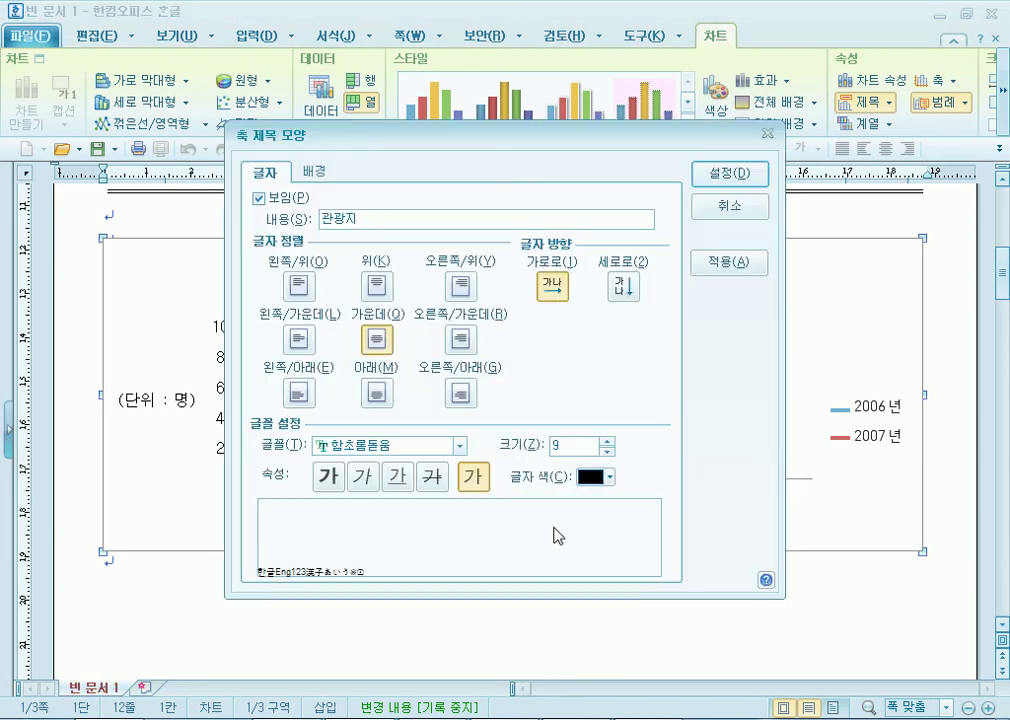
{"action": "left_click", "coordinate": [460, 446]}
{"action": "scroll", "coordinate": [388, 497], "scroll_direction": "up", "scroll_amount": 10}
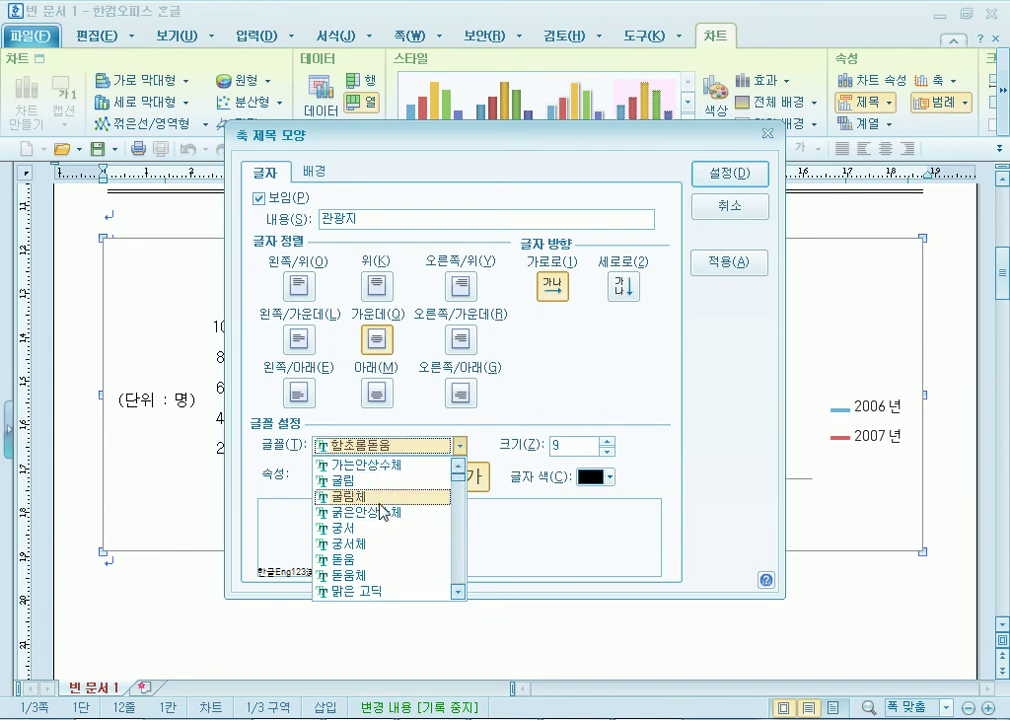
{"action": "left_click", "coordinate": [440, 559]}
{"action": "left_click", "coordinate": [607, 444]}
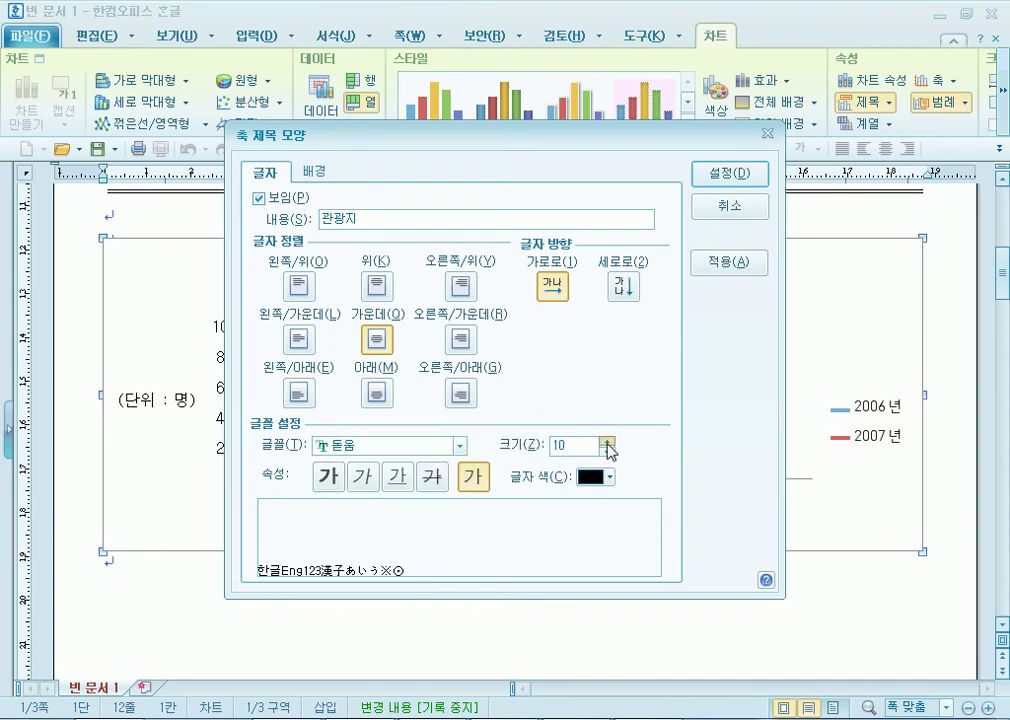
{"action": "left_click", "coordinate": [729, 174]}
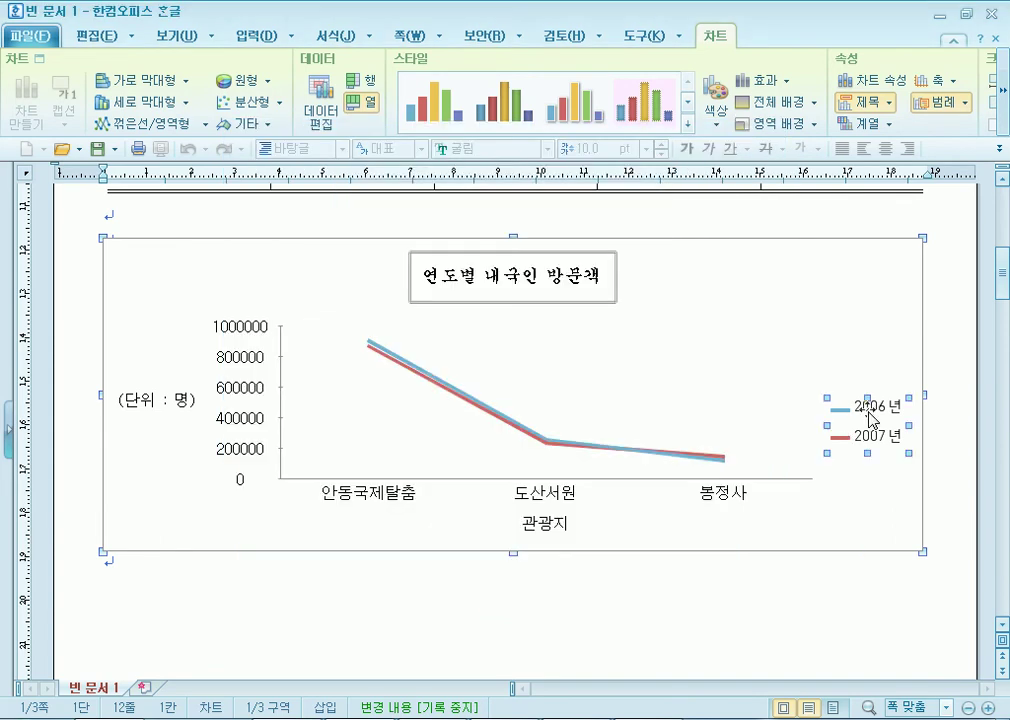
Set the legend text to 돋움 10 pt.
{"action": "double_click", "coordinate": [870, 418]}
{"action": "left_click", "coordinate": [316, 173]}
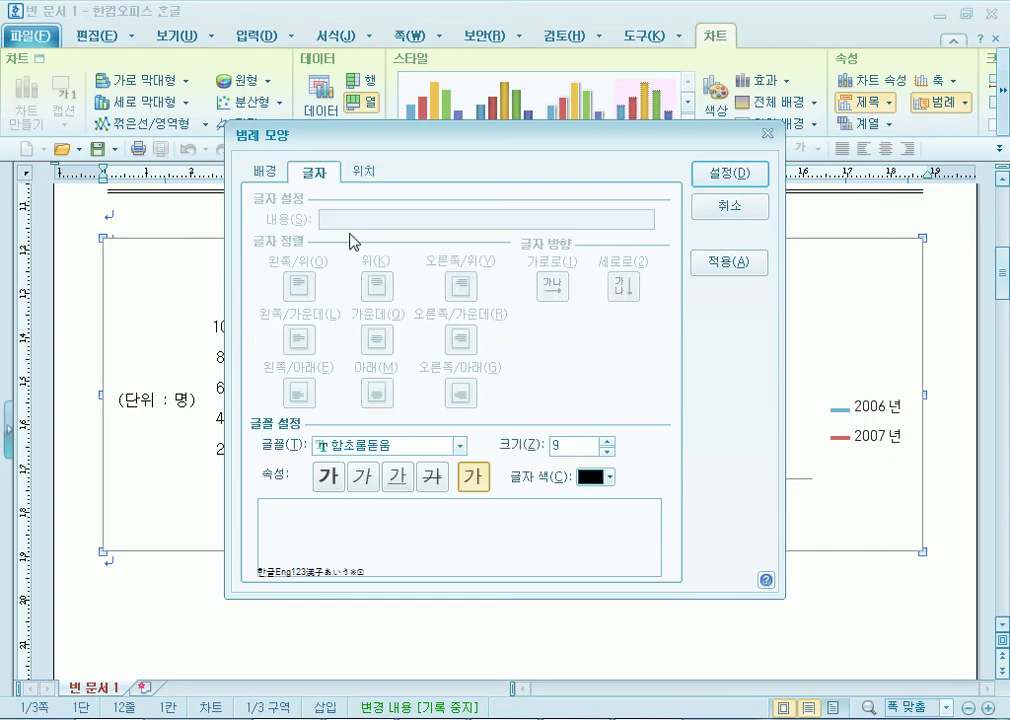
{"action": "left_click", "coordinate": [460, 446]}
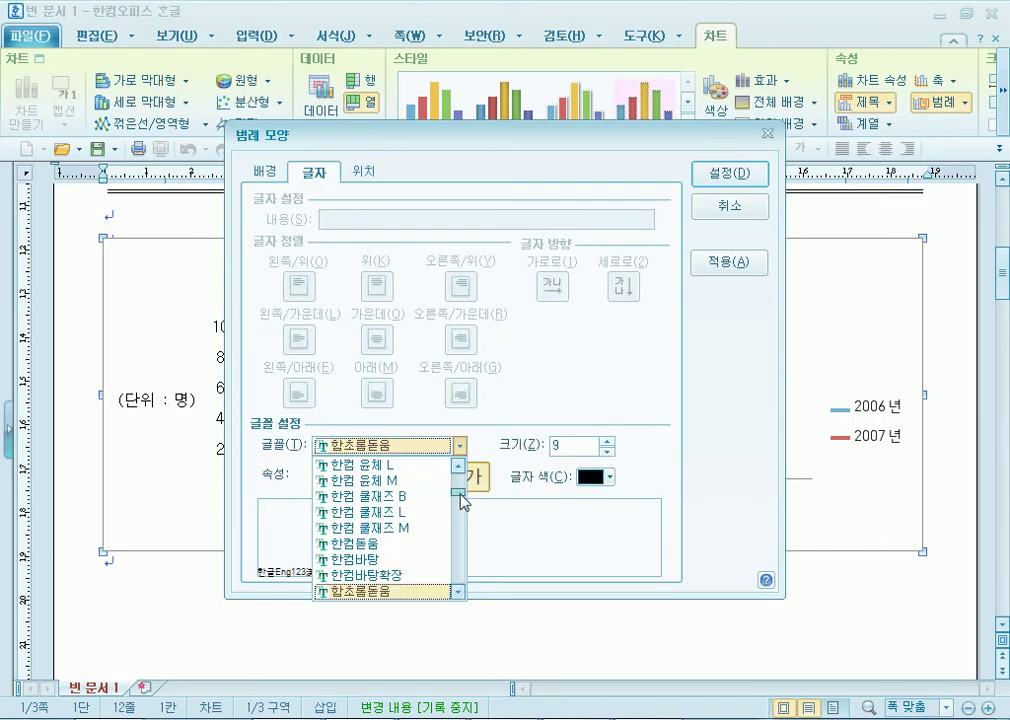
{"action": "scroll", "coordinate": [466, 503], "scroll_direction": "up", "scroll_amount": 5}
{"action": "left_click", "coordinate": [445, 559]}
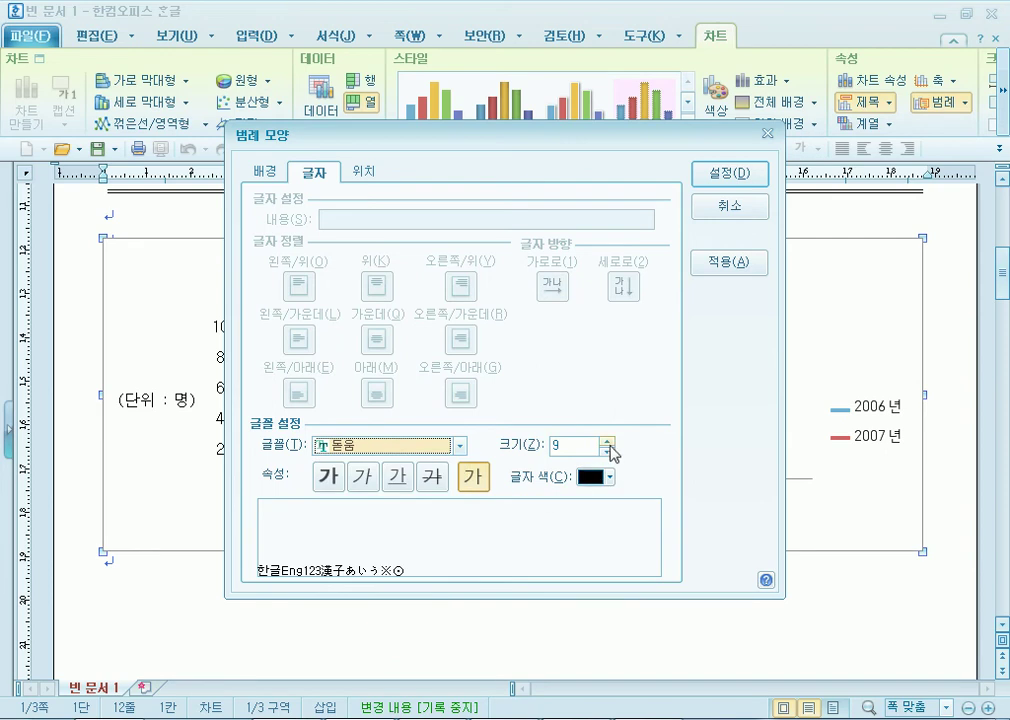
{"action": "left_click", "coordinate": [606, 441]}
{"action": "left_click", "coordinate": [740, 176]}
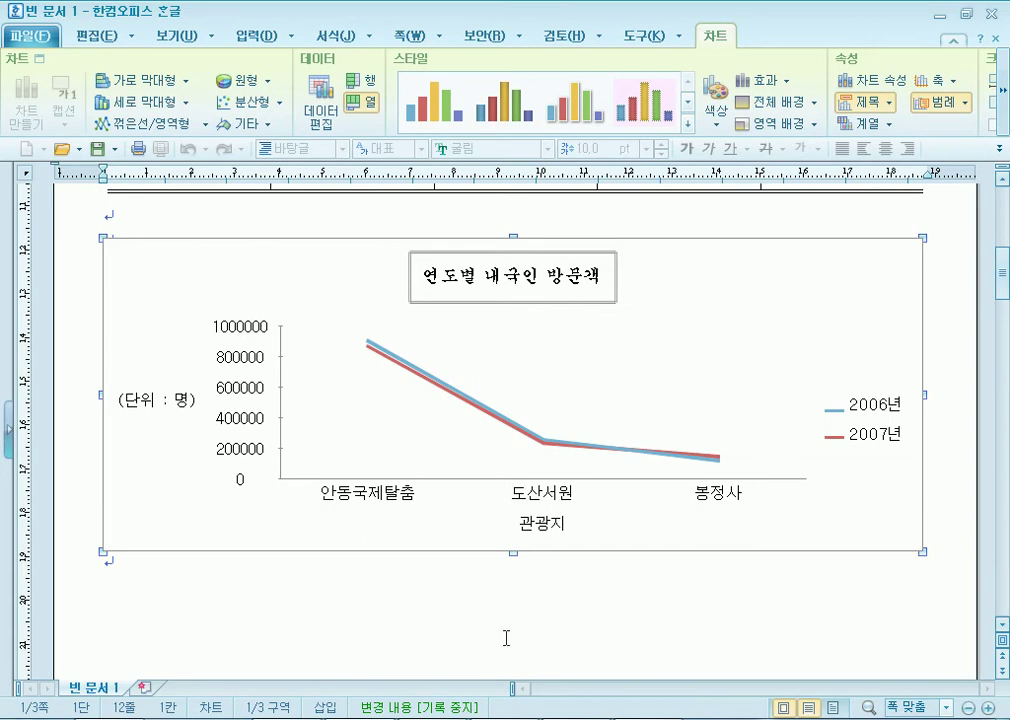
{"action": "key", "text": "alt+Tab"}
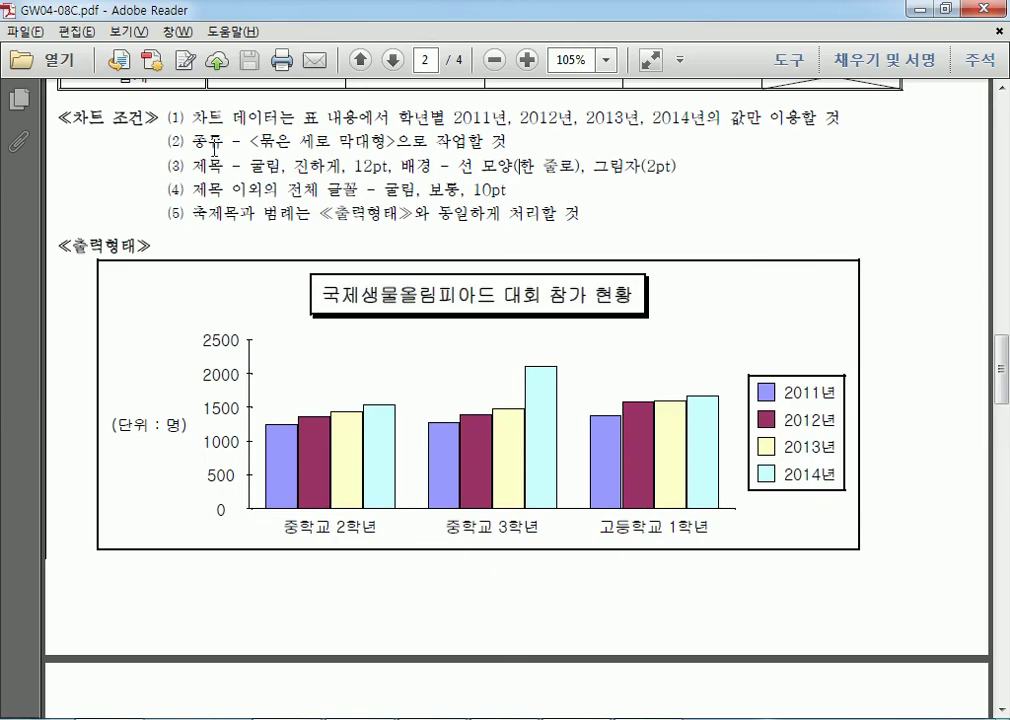
{"action": "left_click_drag", "start_coordinate": [196, 117], "coordinate": [408, 213]}
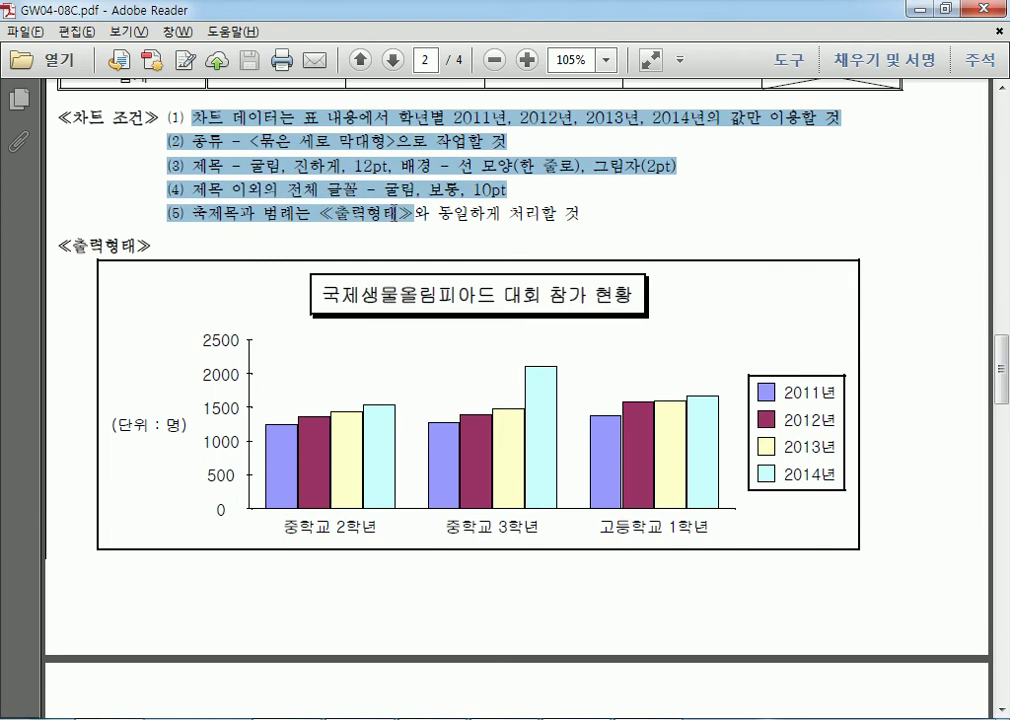
{"action": "left_click", "coordinate": [598, 229]}
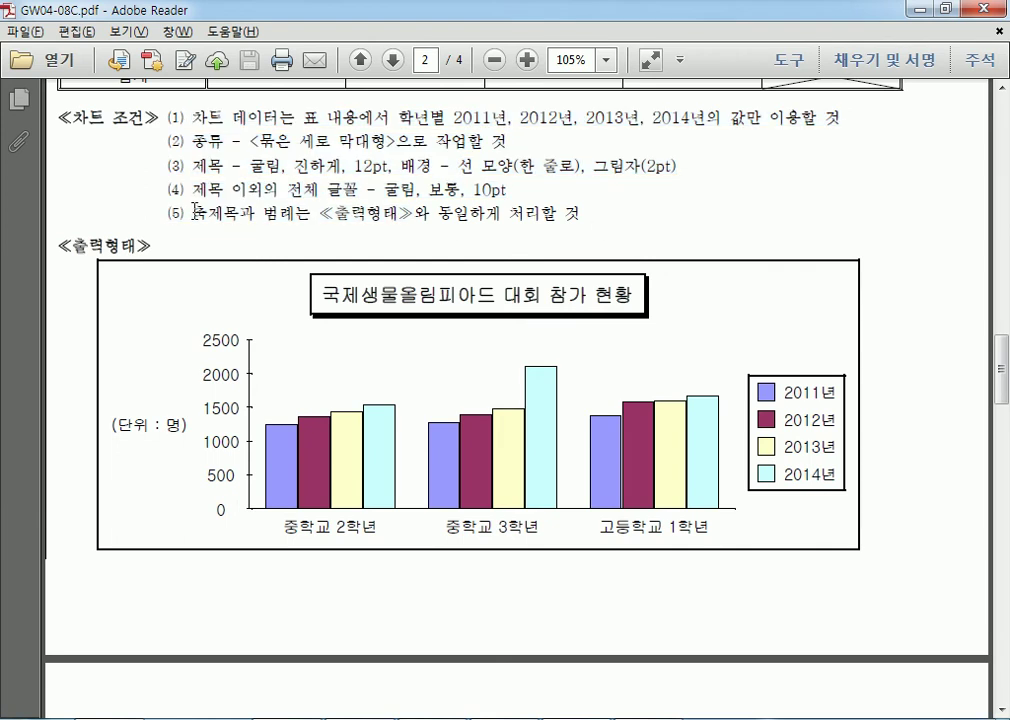
{"action": "left_click_drag", "start_coordinate": [195, 212], "coordinate": [323, 218]}
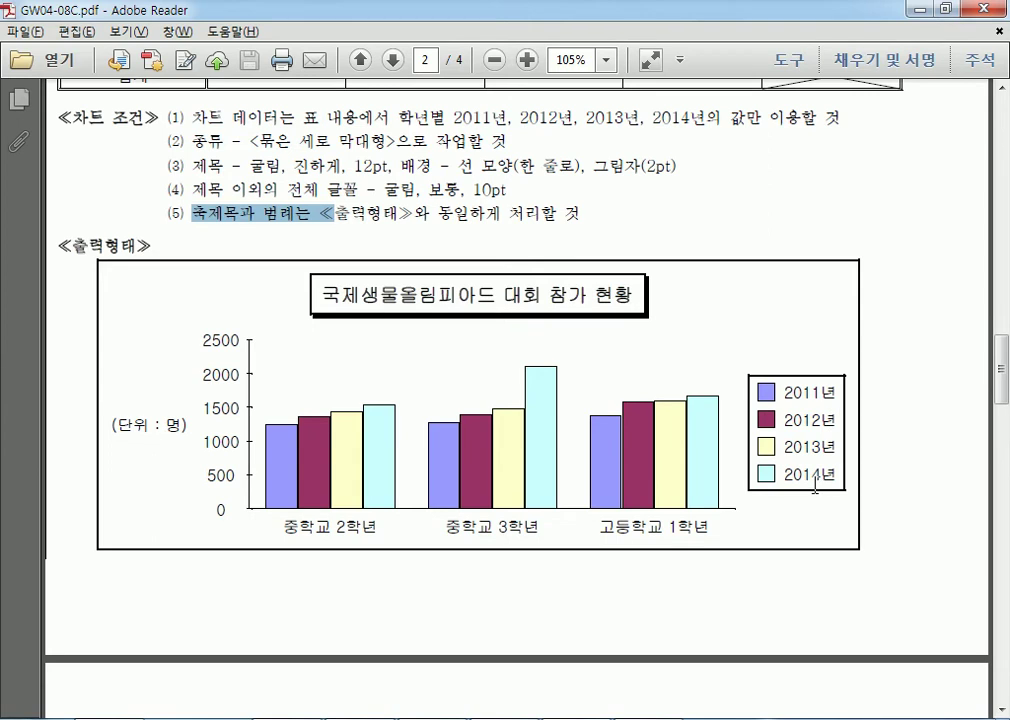
{"action": "left_click_drag", "start_coordinate": [111, 427], "coordinate": [186, 425]}
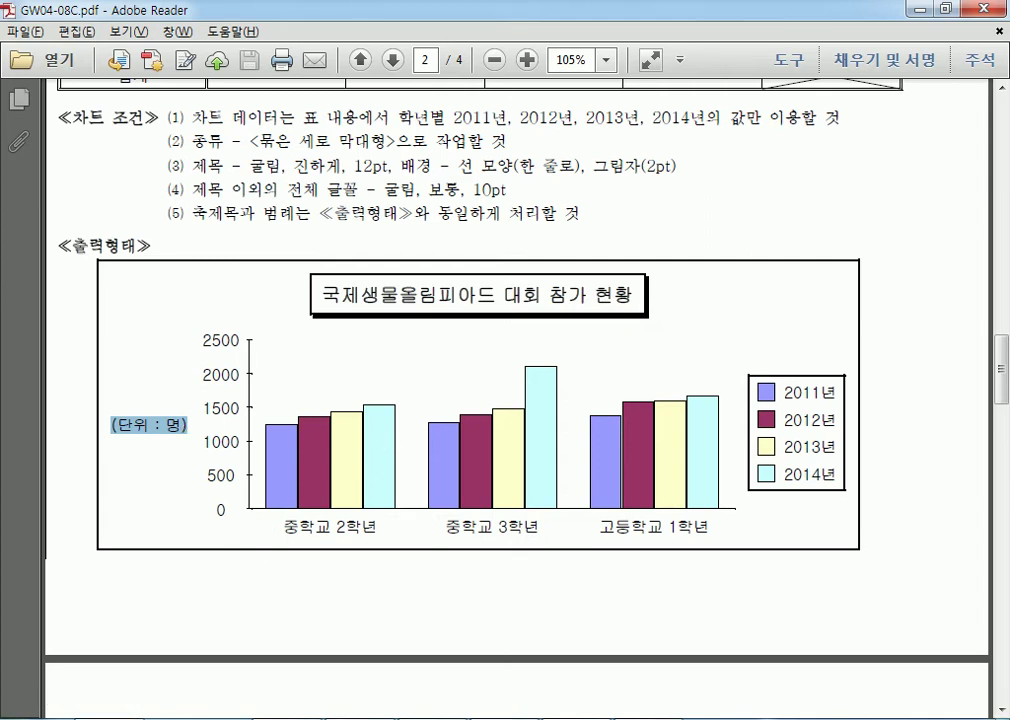
{"action": "key", "text": "alt+Tab"}
{"action": "left_click", "coordinate": [168, 410]}
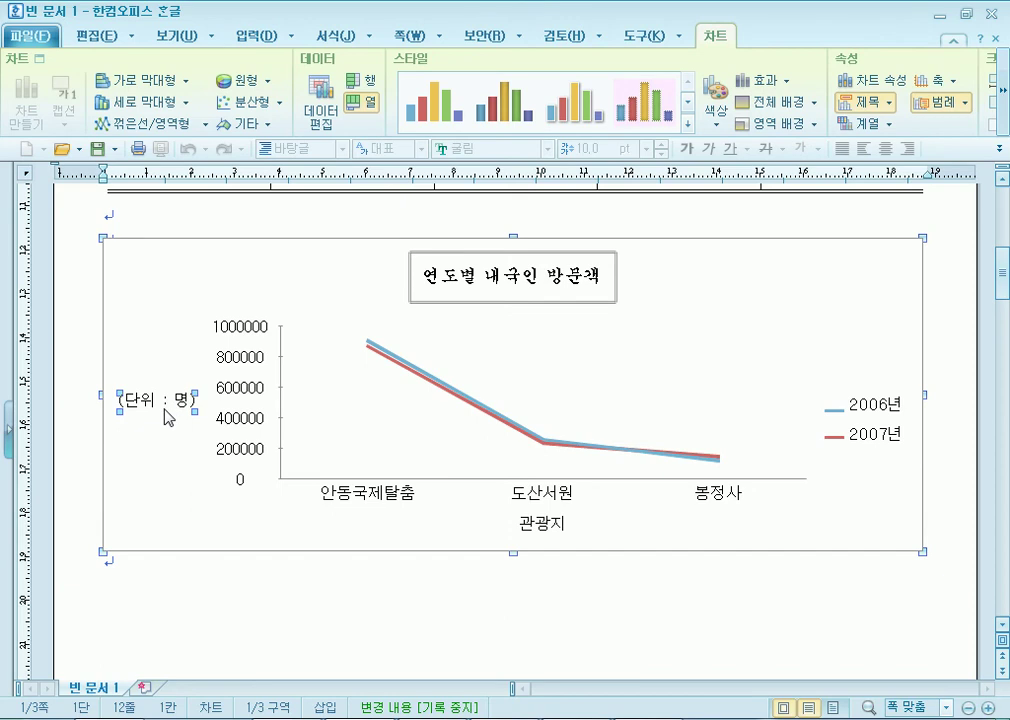
Set the (단위 : 명) axis title text to run horizontally.
{"action": "double_click", "coordinate": [168, 410]}
{"action": "left_click", "coordinate": [624, 284]}
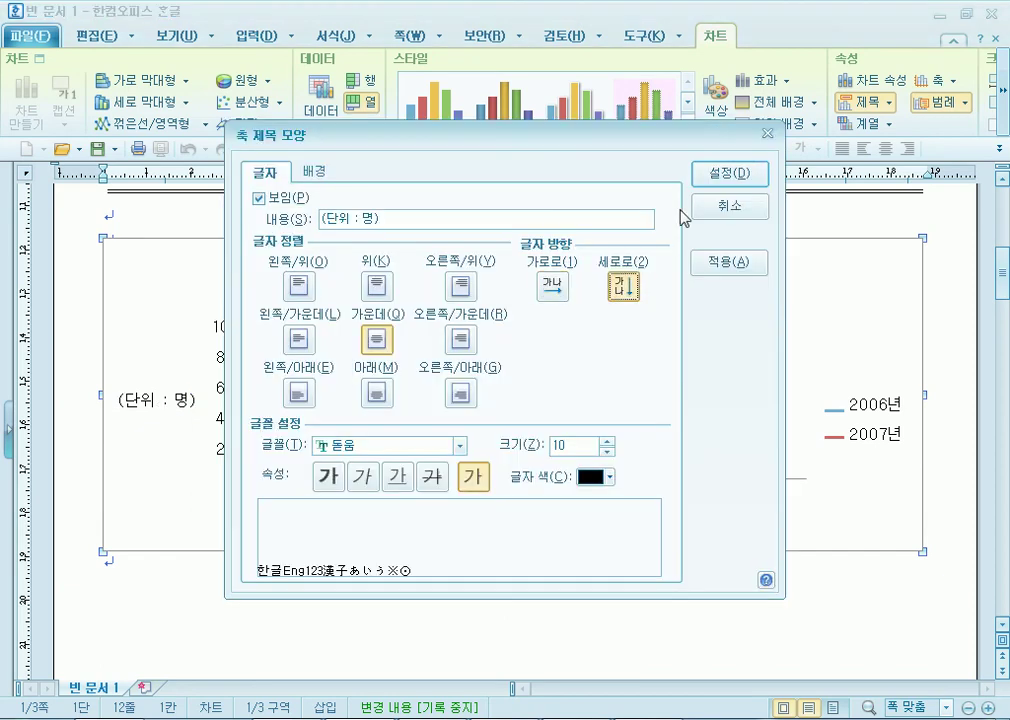
{"action": "left_click", "coordinate": [726, 172]}
{"action": "left_click", "coordinate": [128, 377]}
{"action": "double_click", "coordinate": [128, 377]}
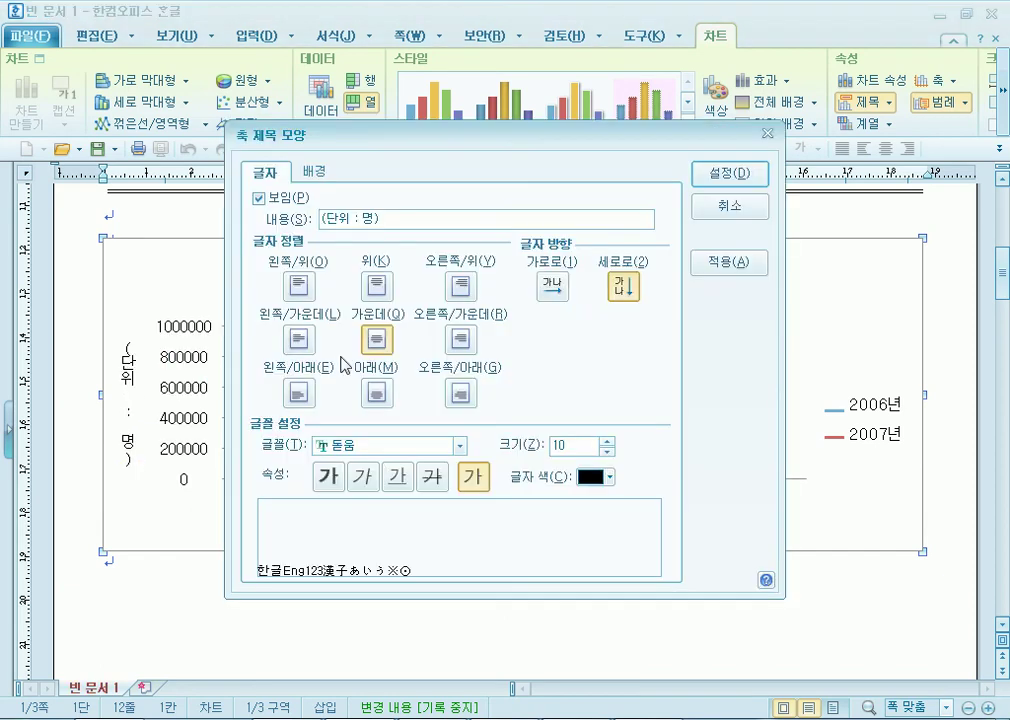
{"action": "left_click", "coordinate": [553, 290]}
{"action": "left_click", "coordinate": [740, 172]}
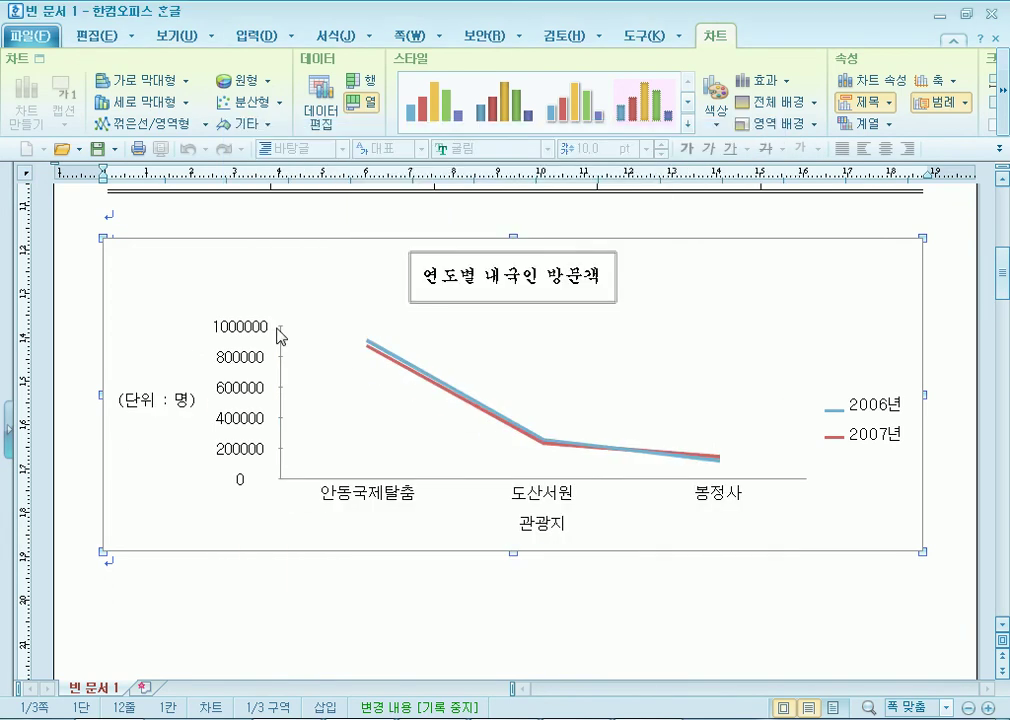
Compare the legend with the exam PDF and give it a single-line border.
{"action": "left_click", "coordinate": [856, 440]}
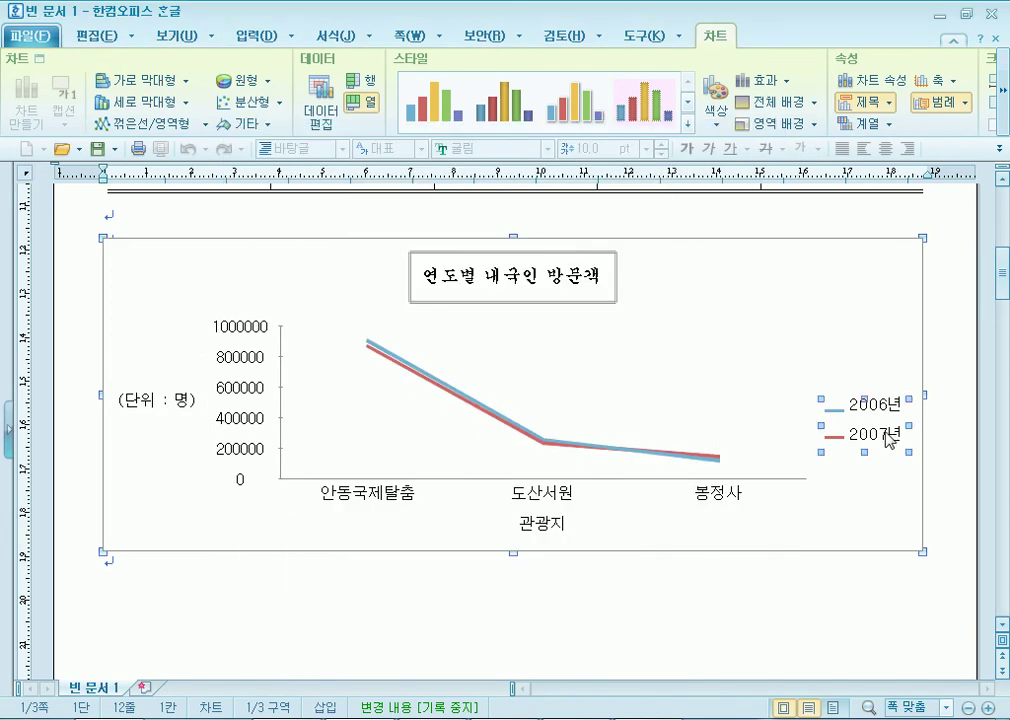
{"action": "key", "text": "alt+Tab"}
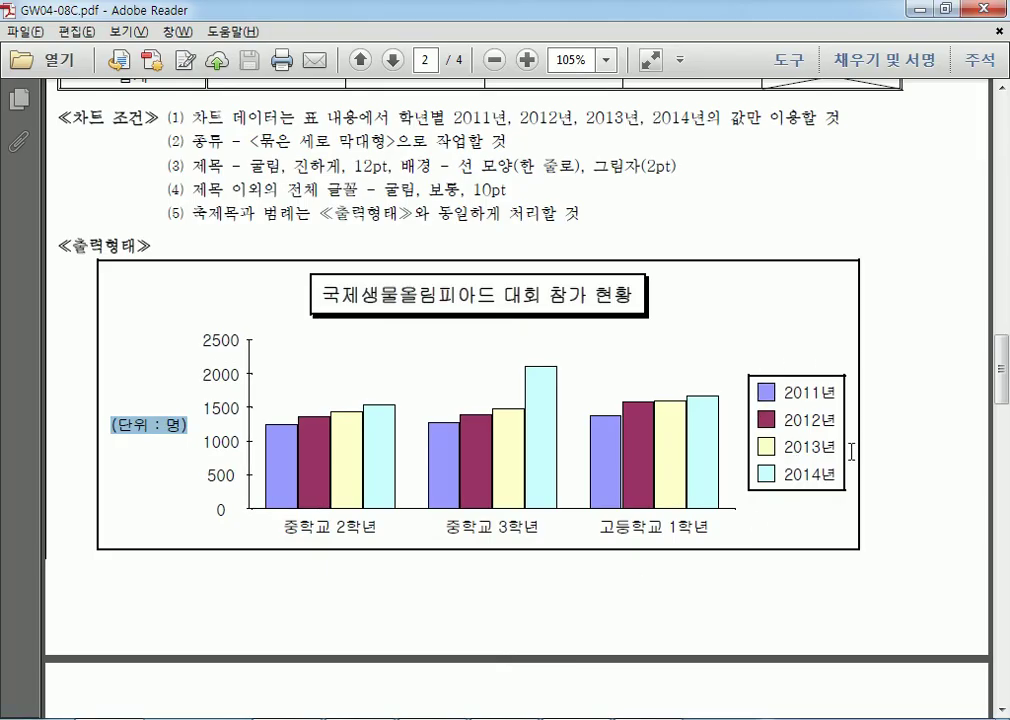
{"action": "key", "text": "alt+Tab"}
{"action": "left_click", "coordinate": [866, 488]}
{"action": "double_click", "coordinate": [867, 425]}
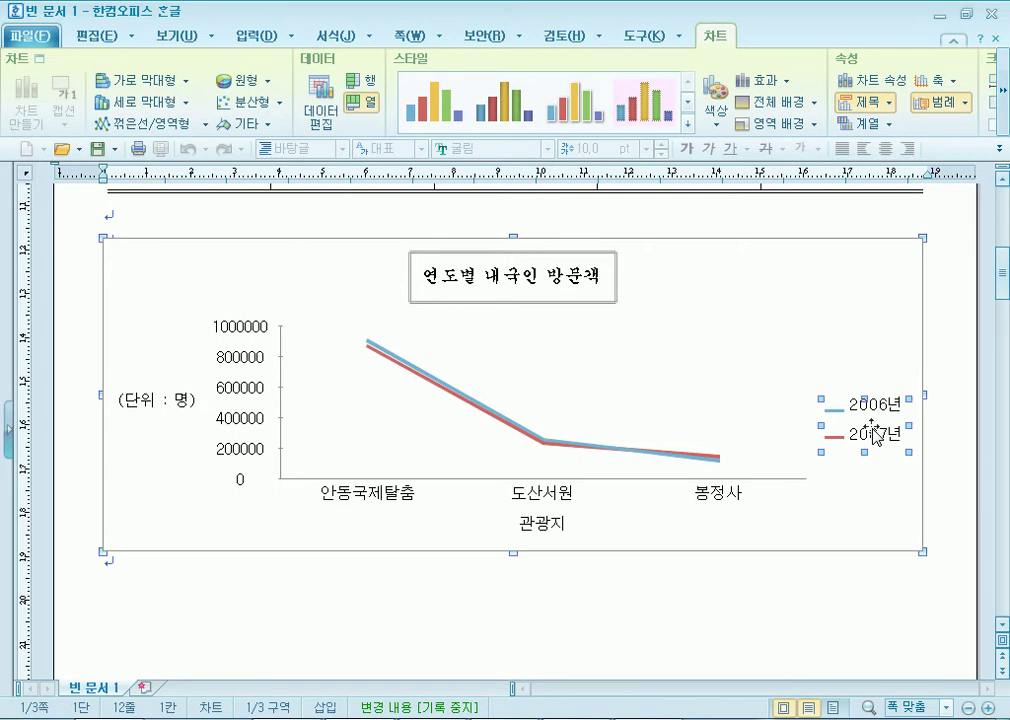
{"action": "left_click", "coordinate": [362, 440]}
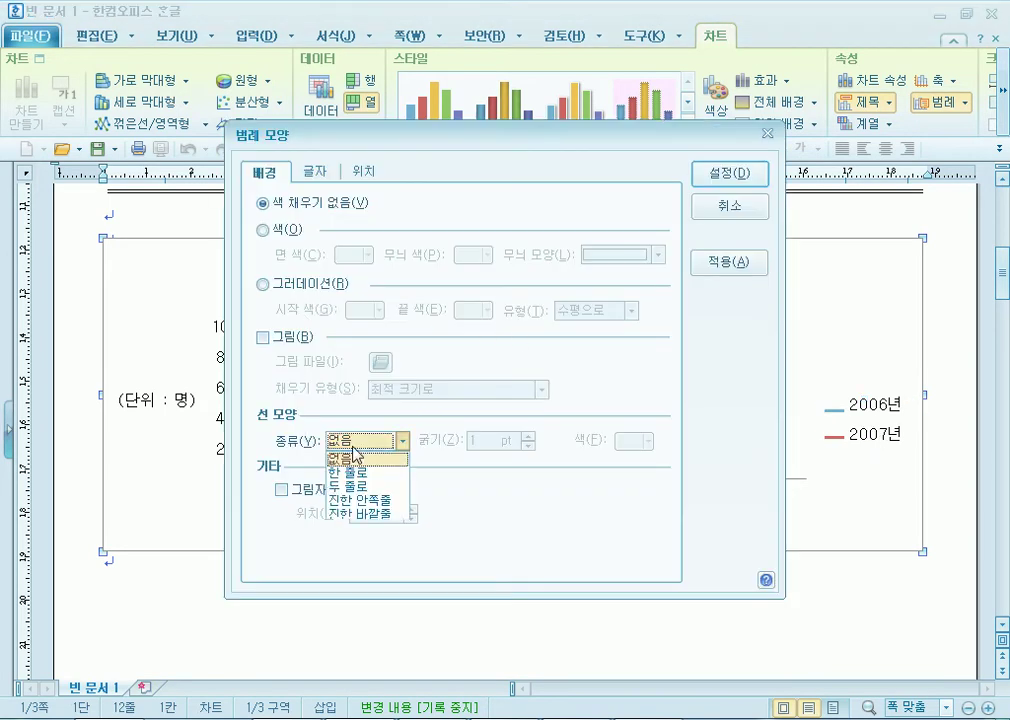
{"action": "left_click", "coordinate": [356, 474]}
{"action": "left_click", "coordinate": [735, 174]}
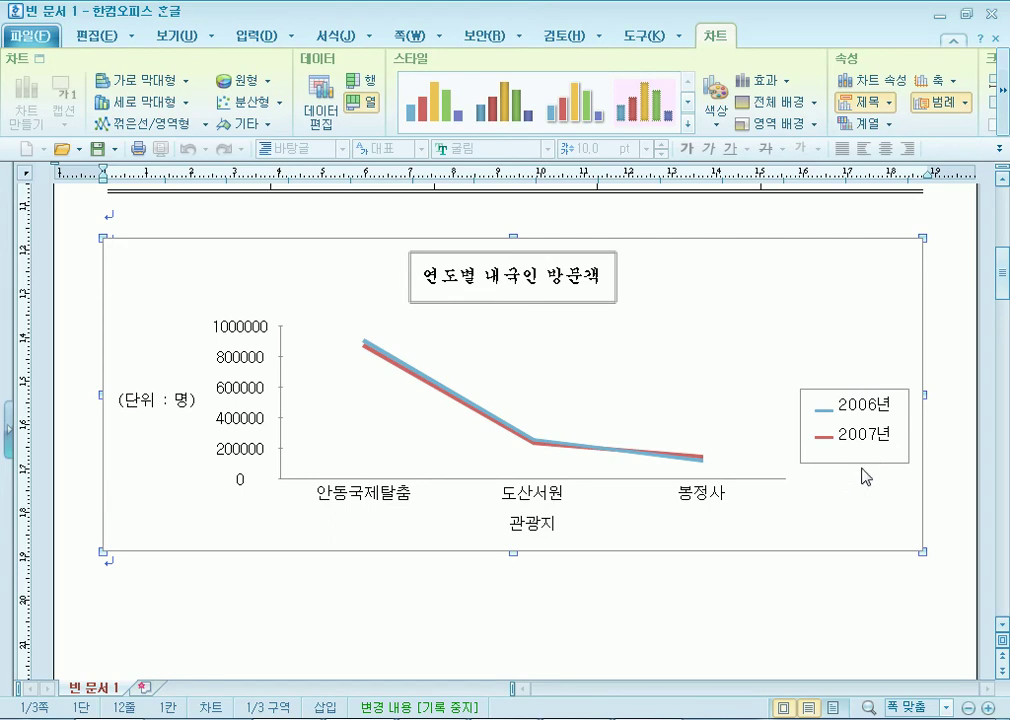
Set the legend's 선 모양 종류 to 없음, then bring up the exam PDF.
{"action": "scroll", "coordinate": [866, 476], "scroll_direction": "down", "scroll_amount": 2}
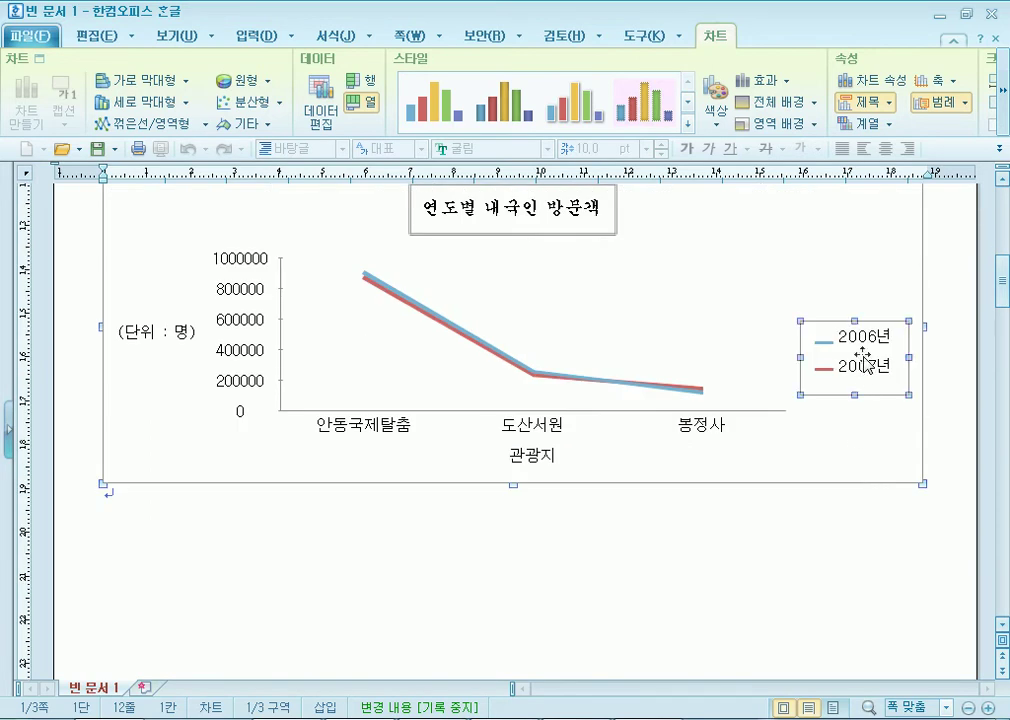
{"action": "double_click", "coordinate": [866, 362]}
{"action": "left_click", "coordinate": [366, 442]}
{"action": "left_click", "coordinate": [360, 454]}
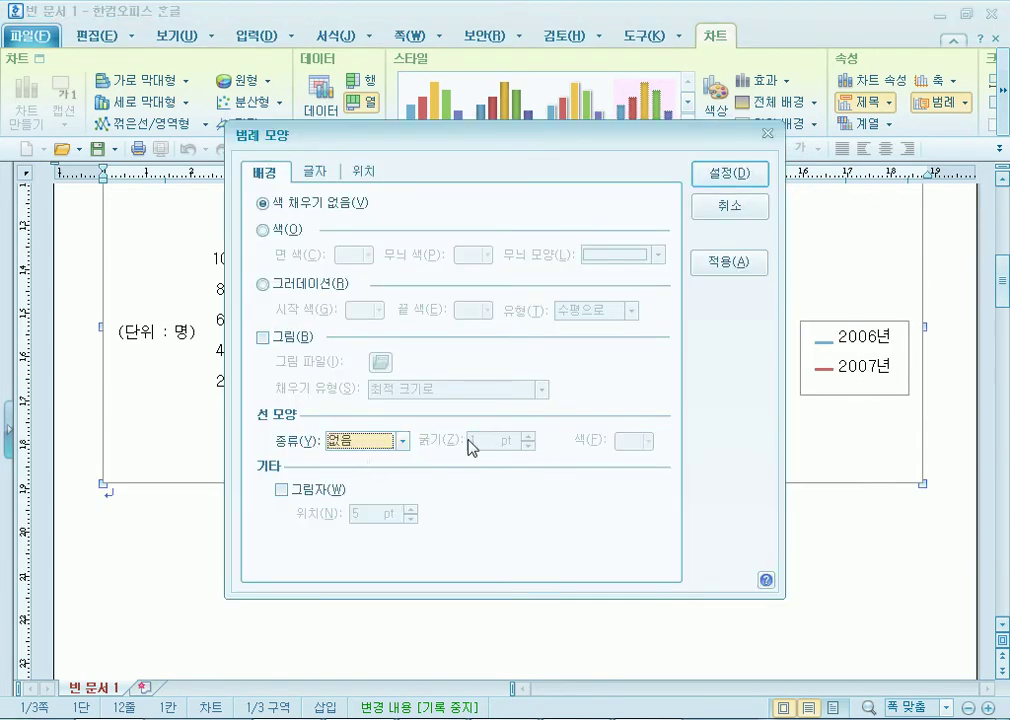
{"action": "left_click", "coordinate": [364, 447]}
{"action": "left_click", "coordinate": [360, 455]}
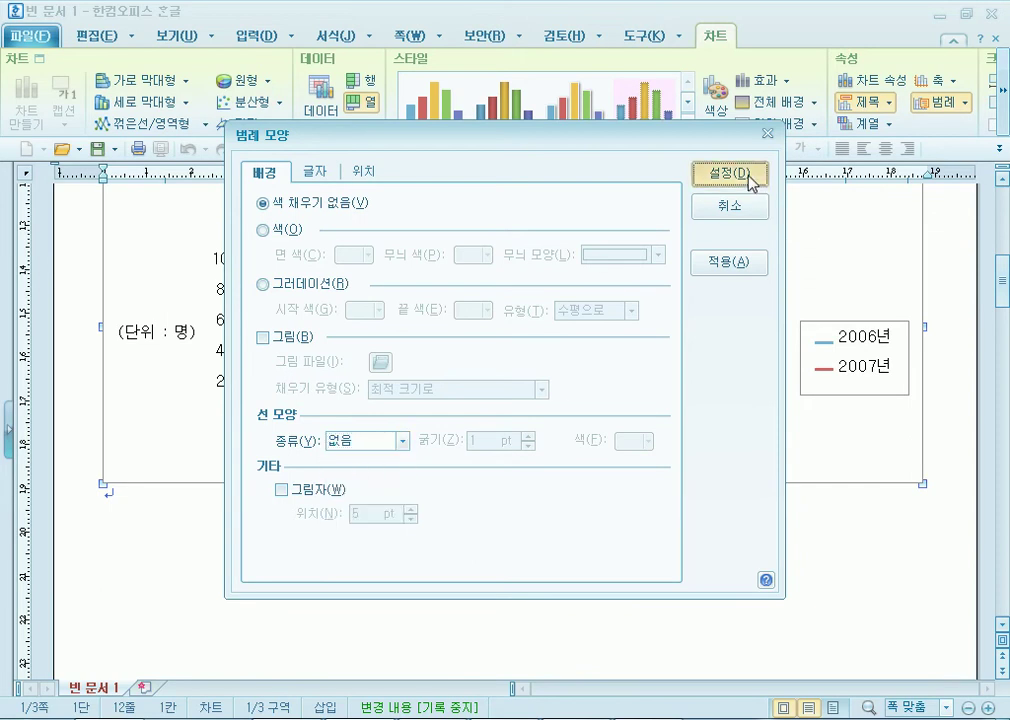
{"action": "left_click", "coordinate": [750, 176]}
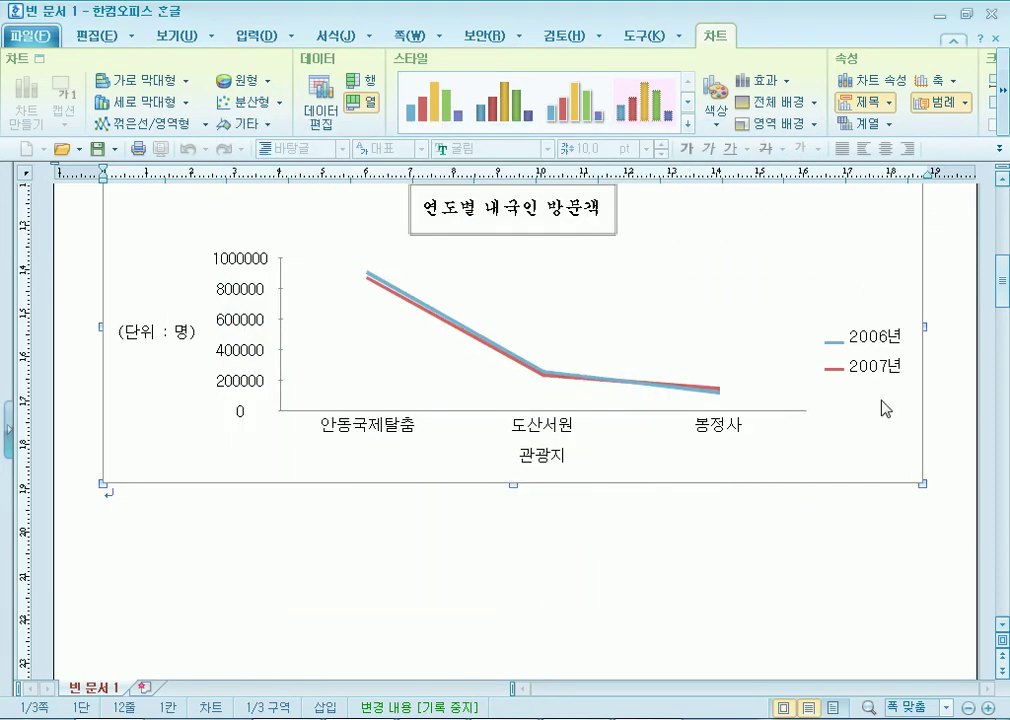
{"action": "key", "text": "alt+Tab"}
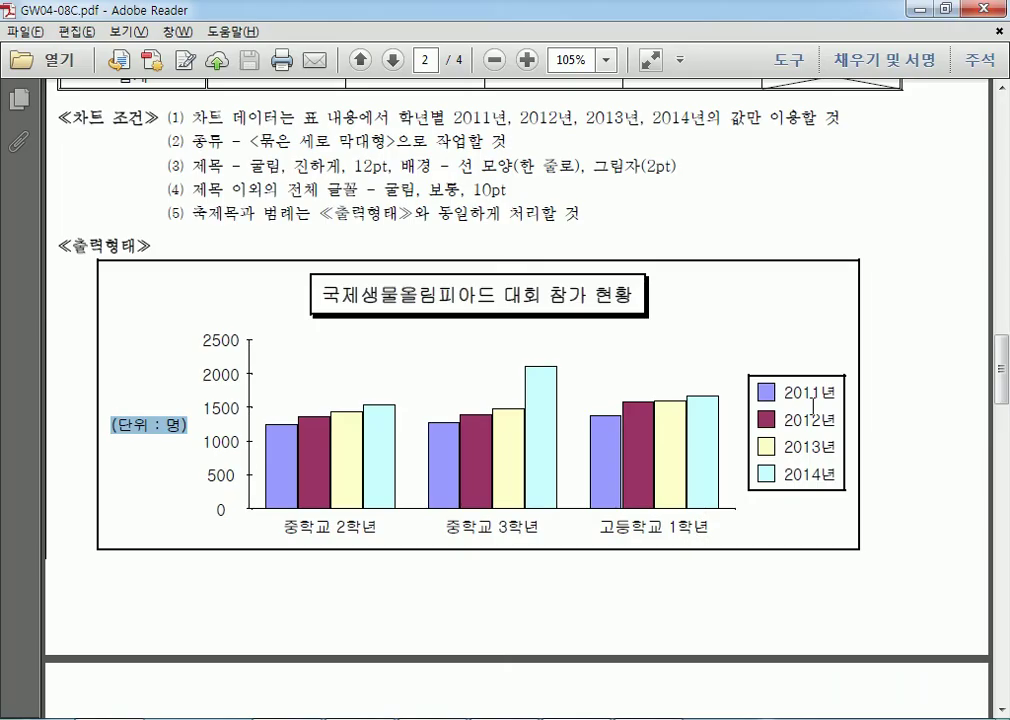
Compare the sample legend, chart title and conditions (3) and (5), then return to Hangul.
{"action": "left_click_drag", "start_coordinate": [766, 392], "coordinate": [801, 403]}
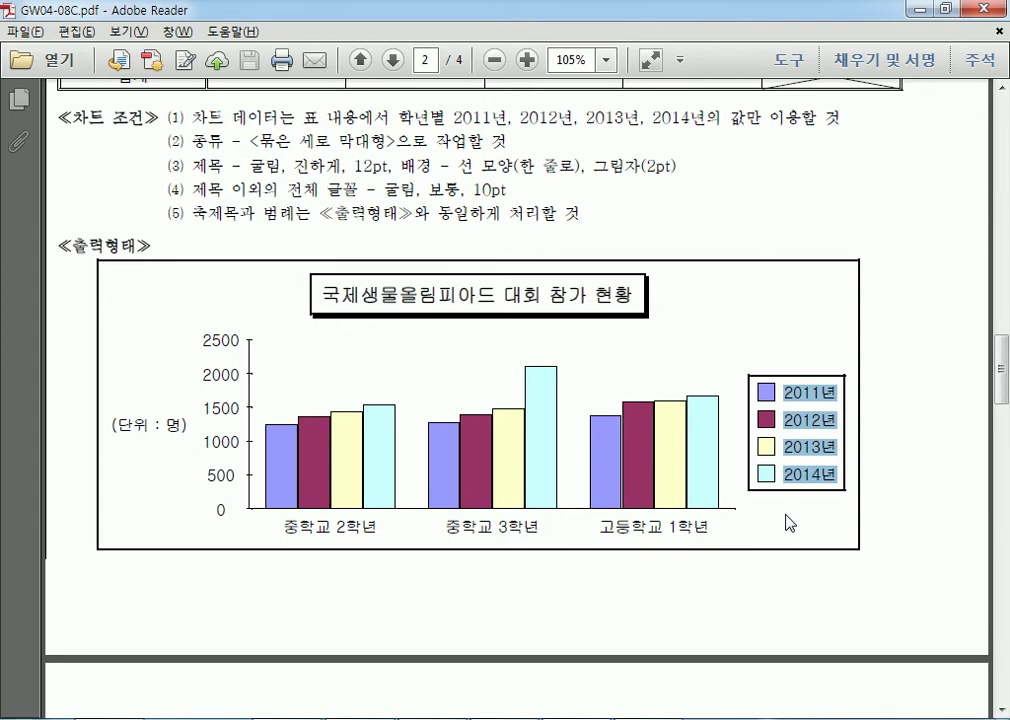
{"action": "left_click", "coordinate": [726, 345]}
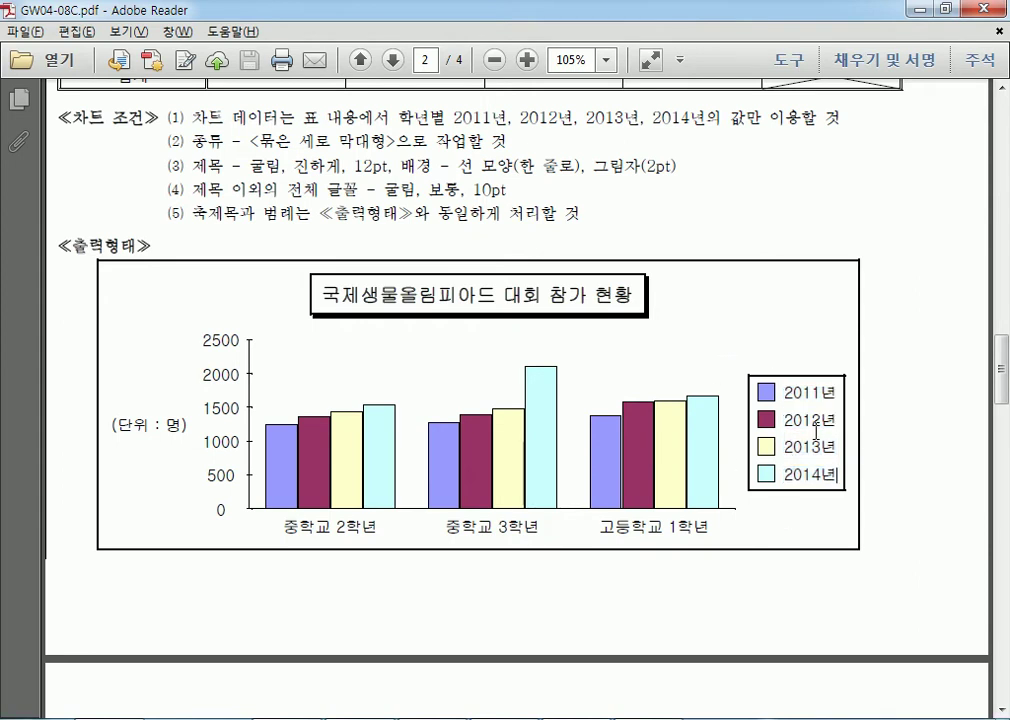
{"action": "left_click_drag", "start_coordinate": [188, 213], "coordinate": [582, 211]}
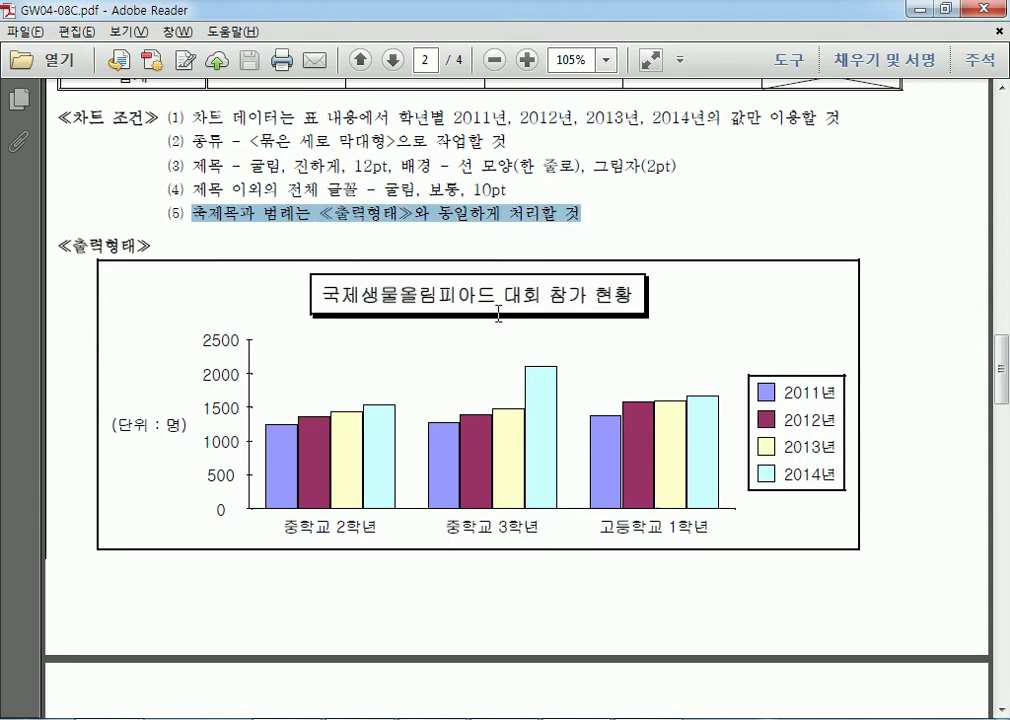
{"action": "left_click_drag", "start_coordinate": [318, 295], "coordinate": [588, 296]}
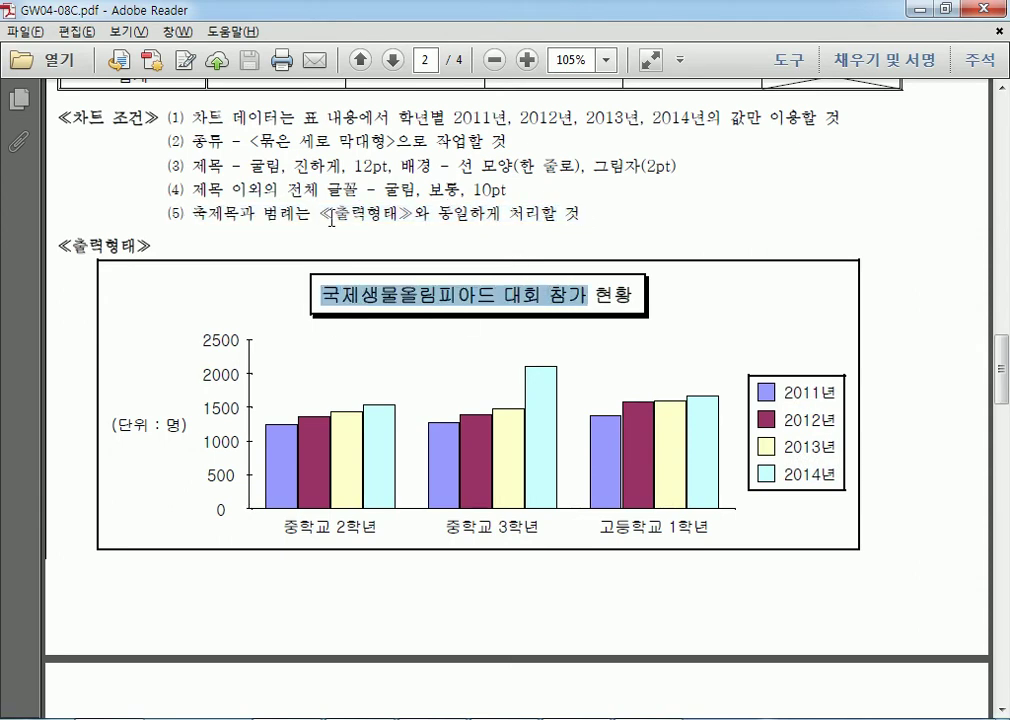
{"action": "left_click_drag", "start_coordinate": [407, 196], "coordinate": [514, 197]}
{"action": "left_click_drag", "start_coordinate": [253, 166], "coordinate": [386, 170]}
{"action": "left_click", "coordinate": [372, 170]}
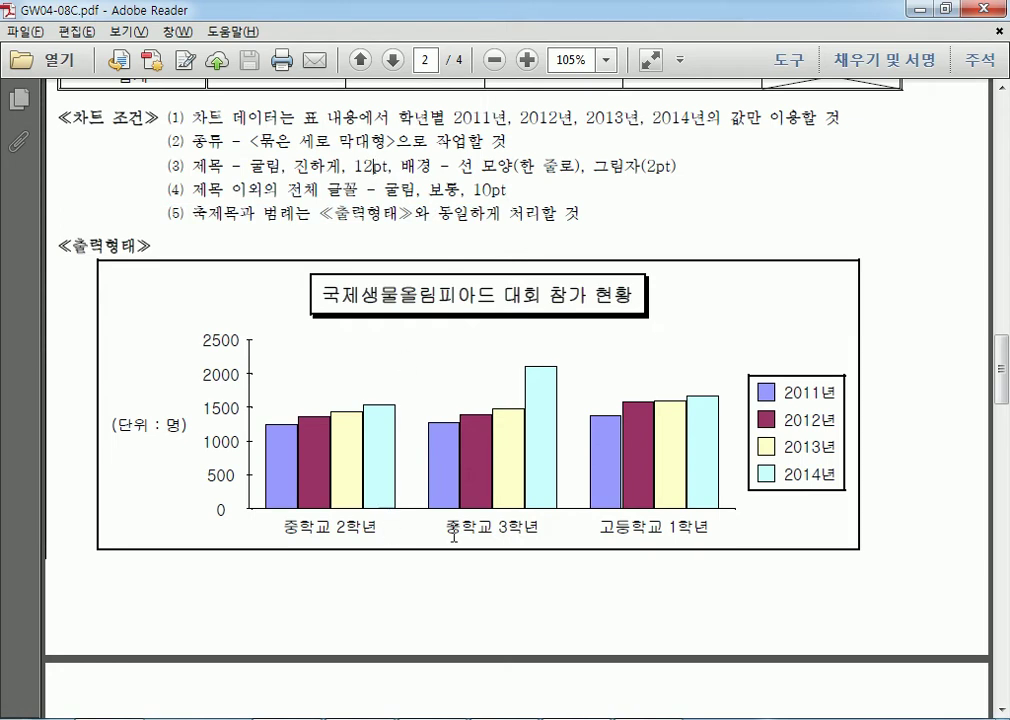
{"action": "key", "text": "alt+Tab"}
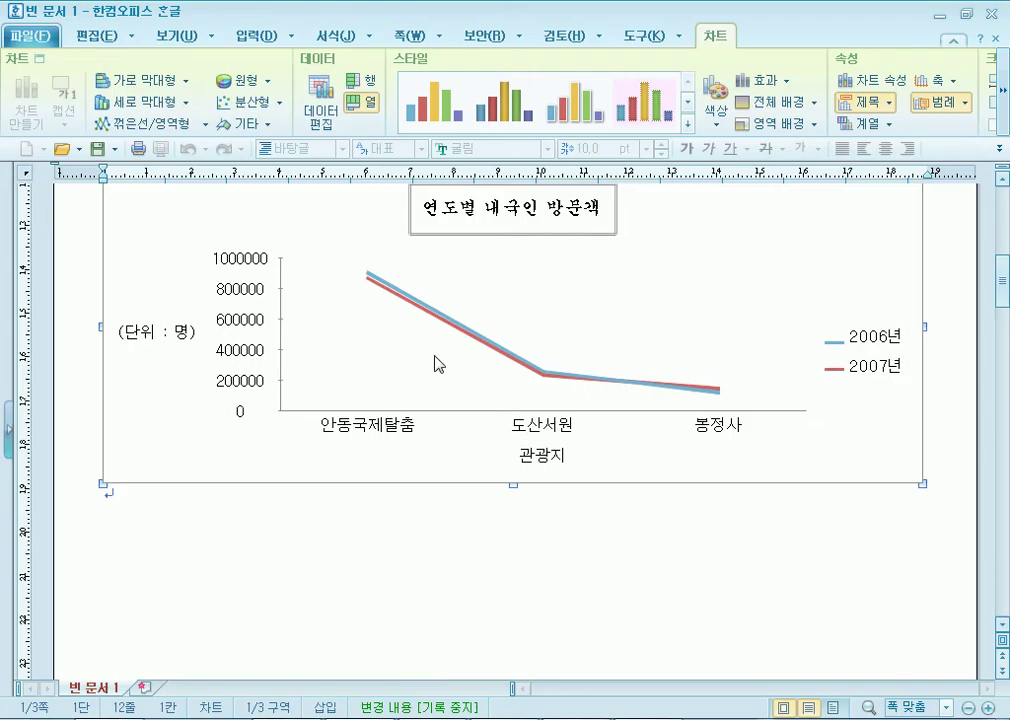
Open the 글자 settings of title 연도별 내국인 방문객 and make it bold.
{"action": "left_click", "coordinate": [498, 208]}
{"action": "scroll", "coordinate": [561, 411], "scroll_direction": "up", "scroll_amount": 2}
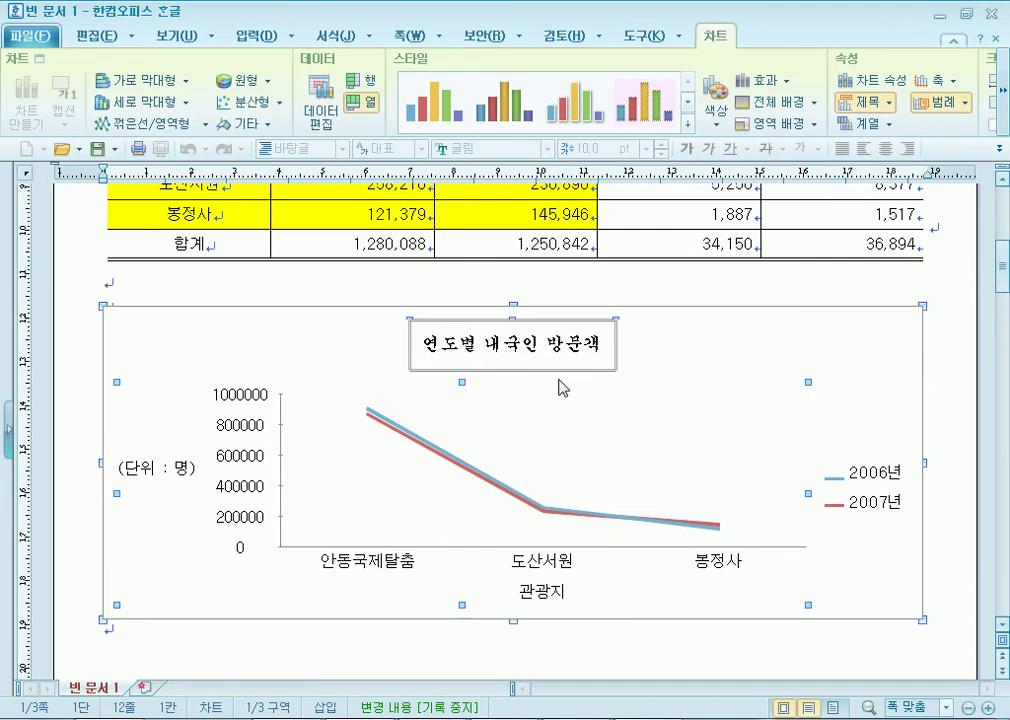
{"action": "left_click", "coordinate": [521, 351]}
{"action": "double_click", "coordinate": [521, 351]}
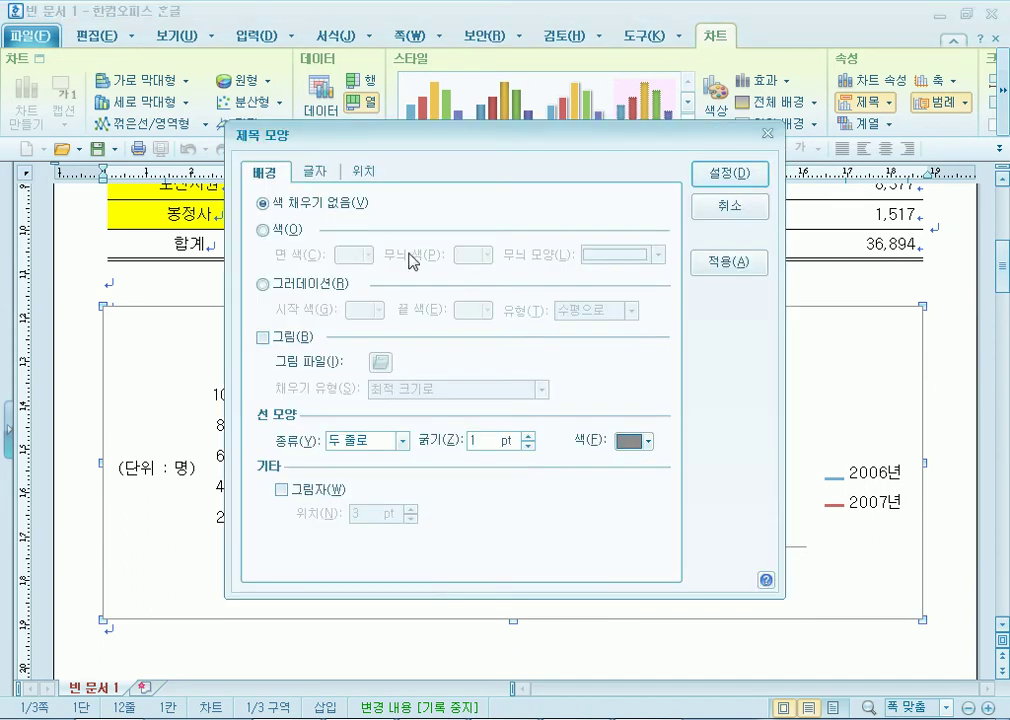
{"action": "left_click", "coordinate": [314, 171]}
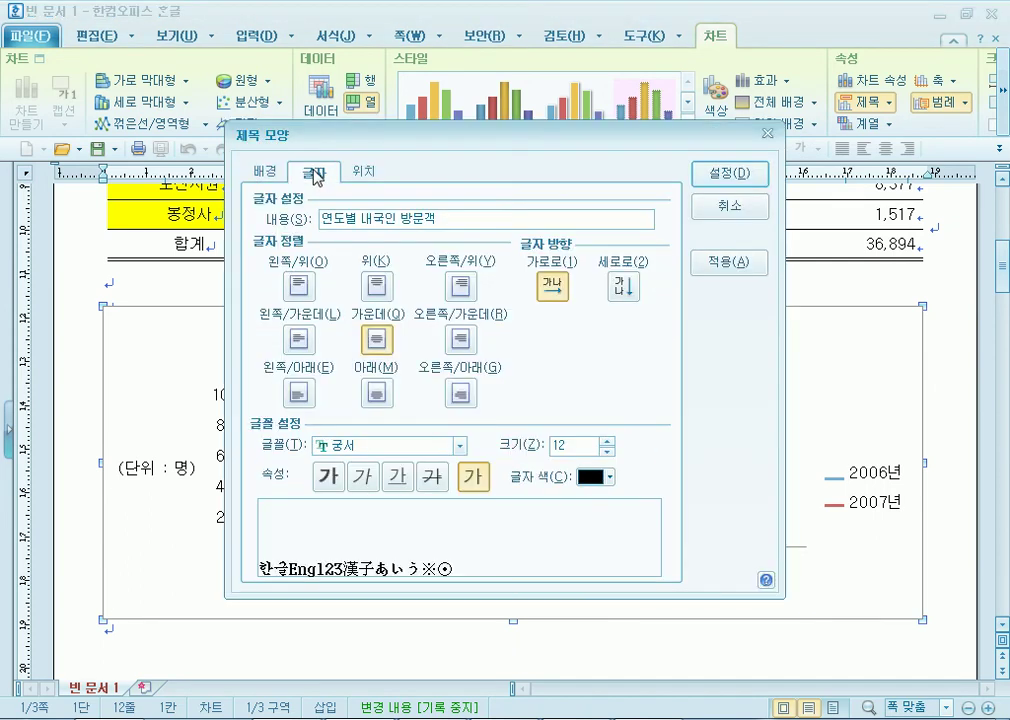
{"action": "left_click", "coordinate": [328, 476]}
{"action": "left_click_drag", "start_coordinate": [437, 138], "coordinate": [449, 67]}
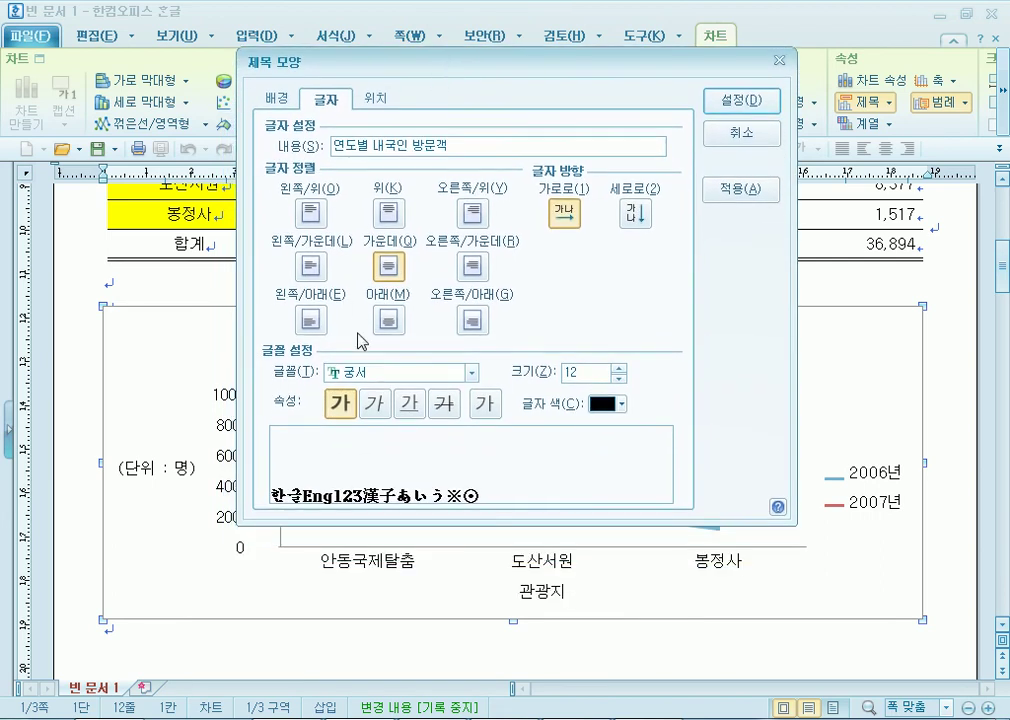
Clear italic and underline so the title is bold (진하게) only, and apply.
{"action": "left_click", "coordinate": [374, 405]}
{"action": "left_click", "coordinate": [411, 408]}
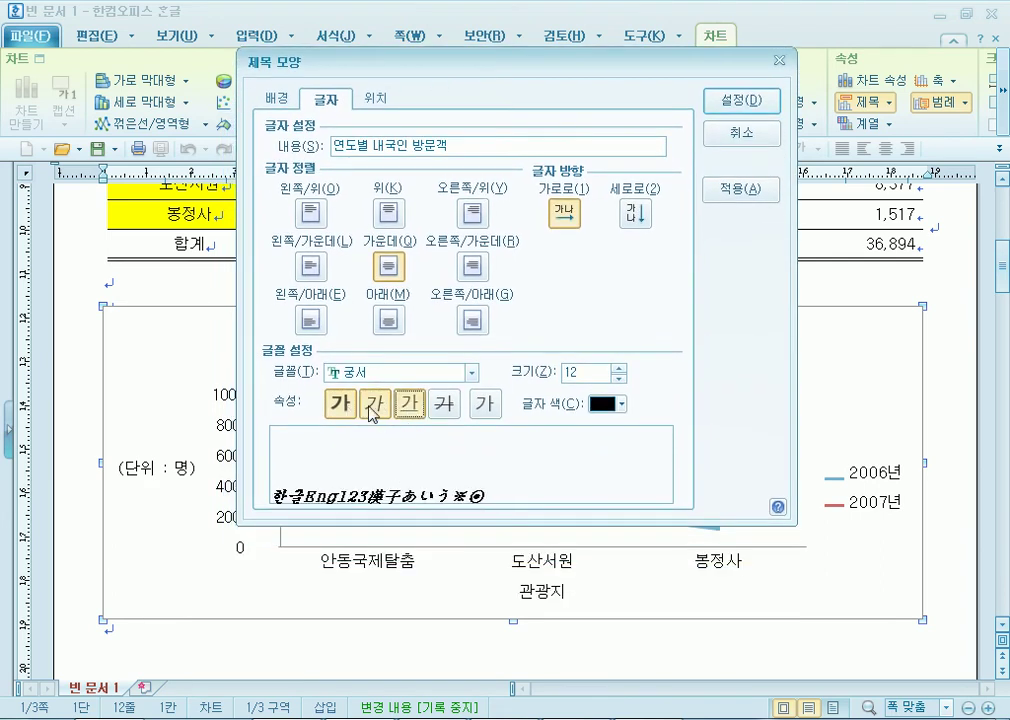
{"action": "left_click", "coordinate": [377, 411]}
{"action": "left_click", "coordinate": [418, 408]}
{"action": "left_click", "coordinate": [383, 408]}
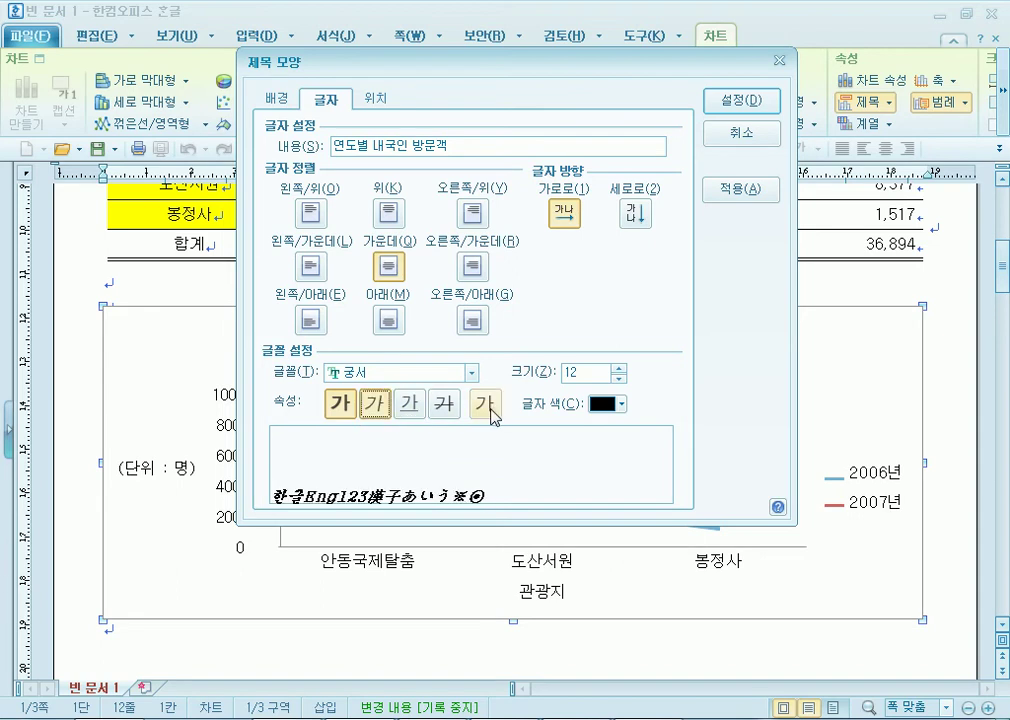
{"action": "left_click", "coordinate": [490, 408]}
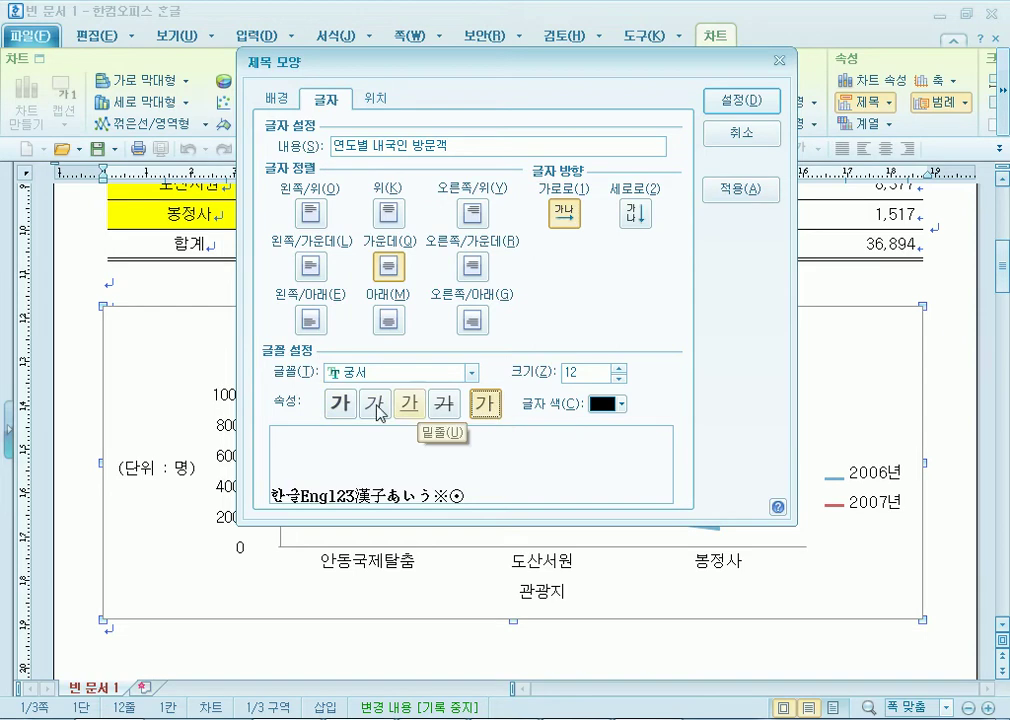
{"action": "left_click", "coordinate": [341, 405]}
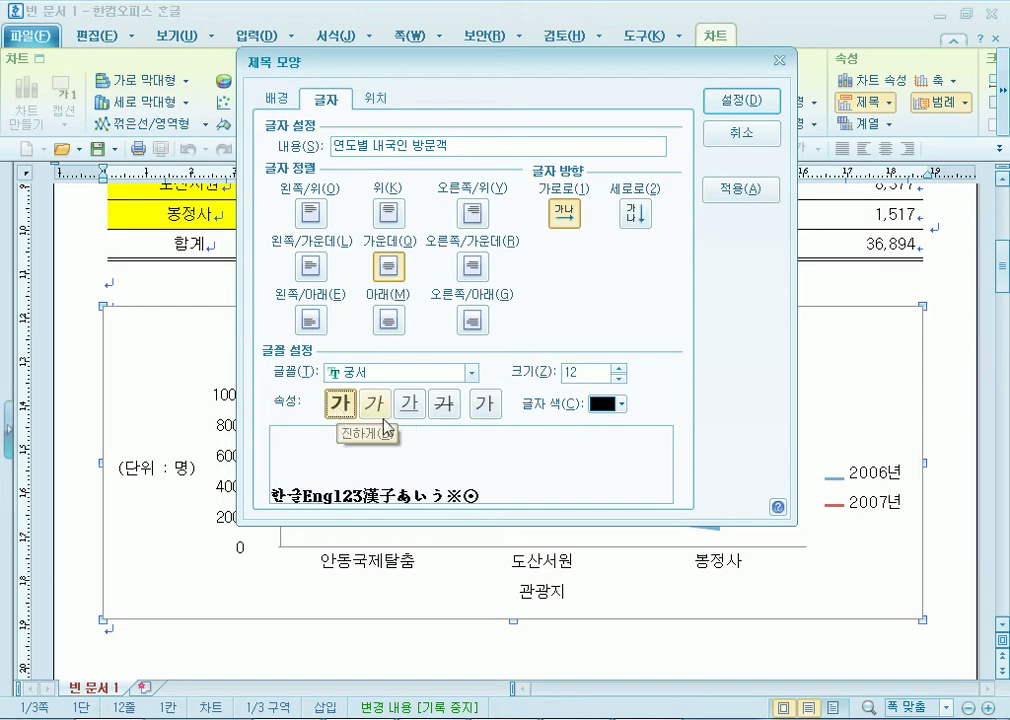
{"action": "left_click", "coordinate": [742, 101]}
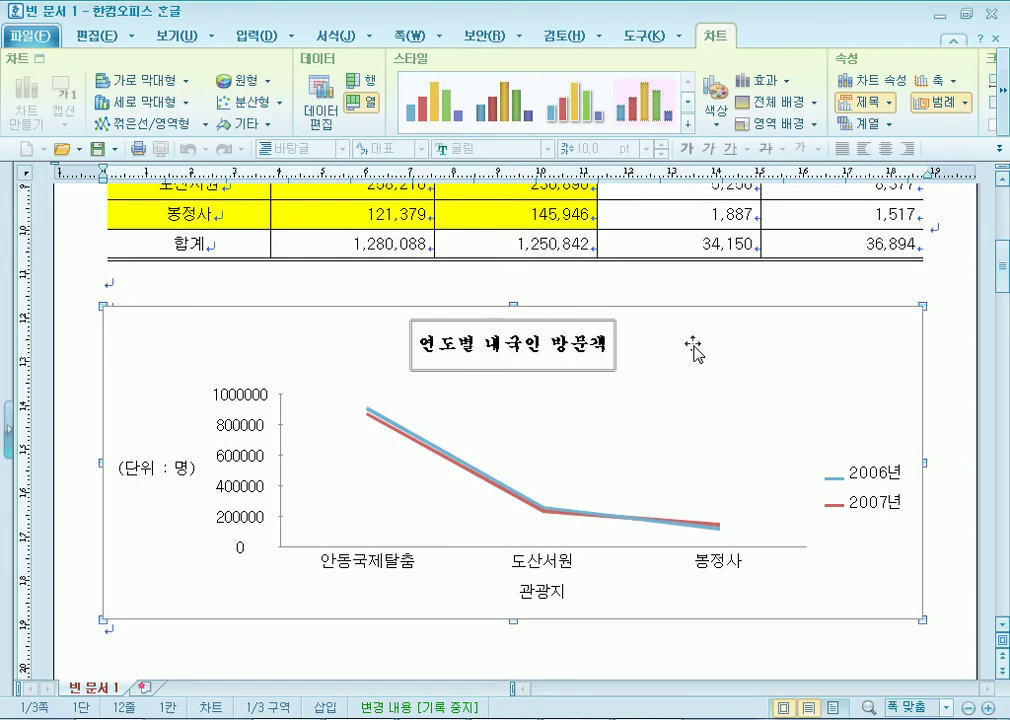
{"action": "scroll", "coordinate": [534, 451], "scroll_direction": "down", "scroll_amount": 3}
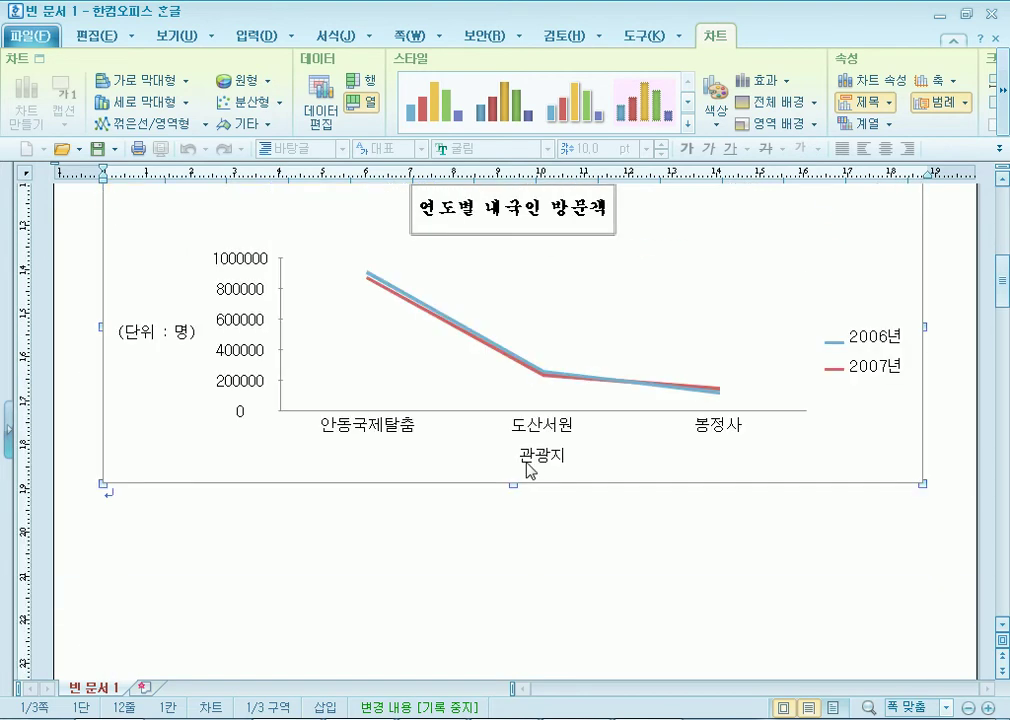
{"action": "scroll", "coordinate": [530, 469], "scroll_direction": "up", "scroll_amount": 3}
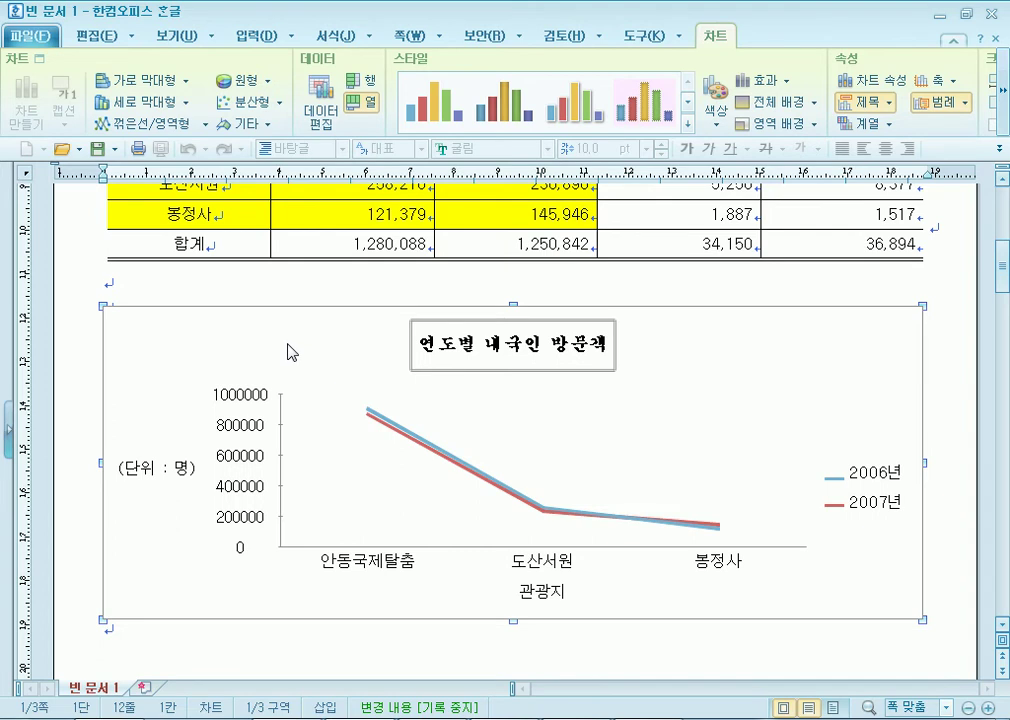
Look at the chart's background settings and chart wizard, closing both without changes.
{"action": "double_click", "coordinate": [733, 352]}
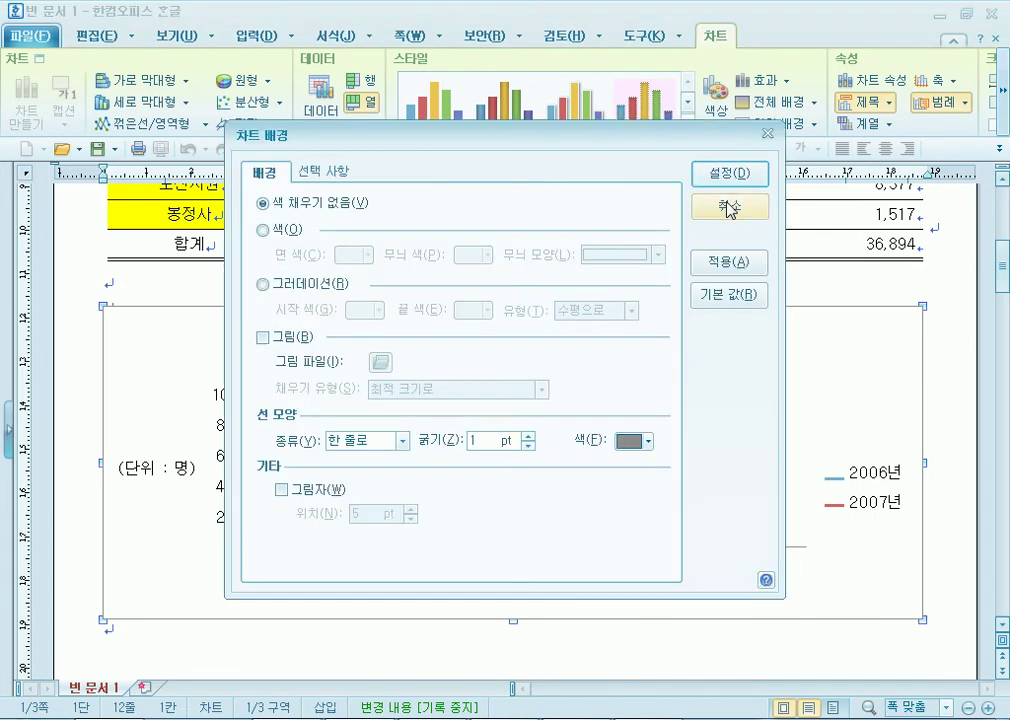
{"action": "left_click", "coordinate": [731, 210]}
{"action": "right_click", "coordinate": [802, 343]}
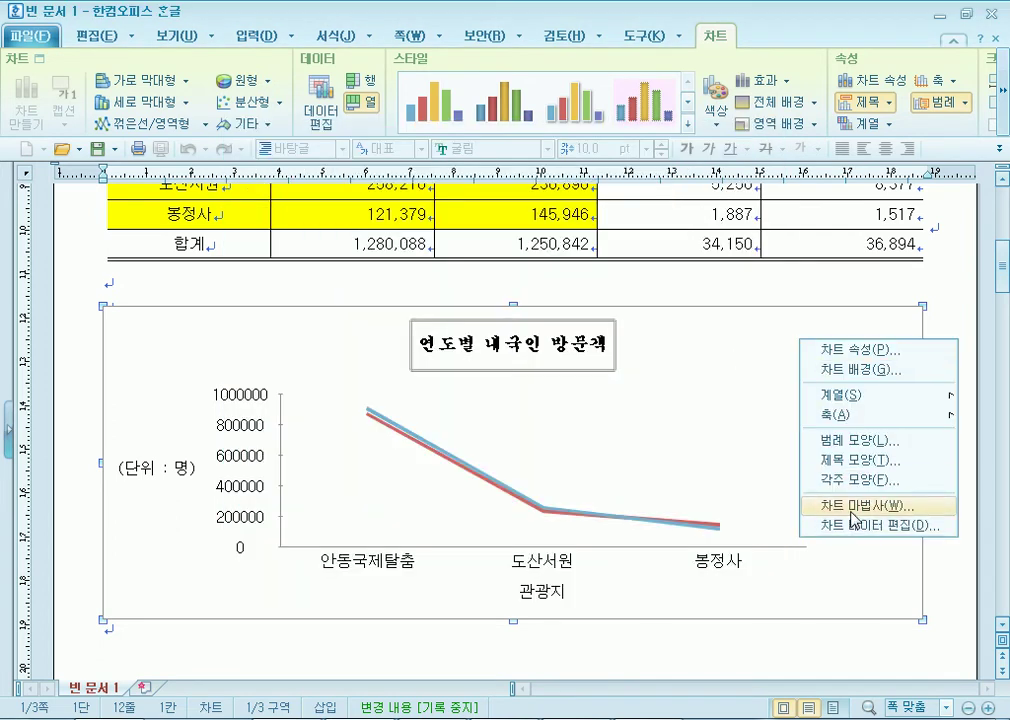
{"action": "left_click", "coordinate": [853, 506]}
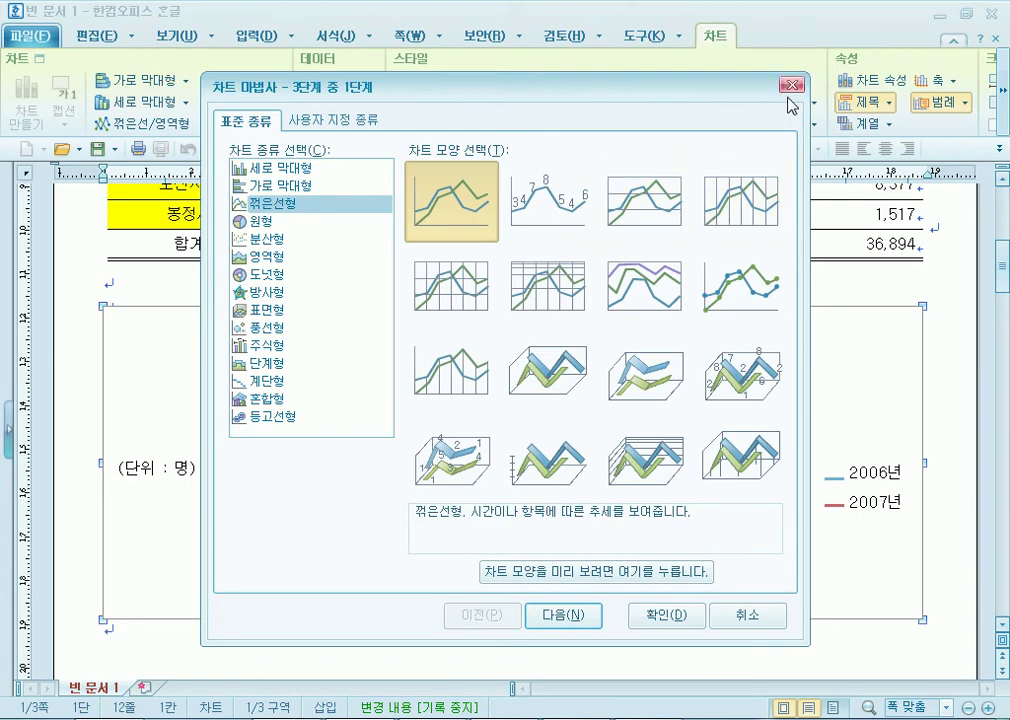
{"action": "left_click", "coordinate": [792, 85]}
{"action": "left_click", "coordinate": [250, 408]}
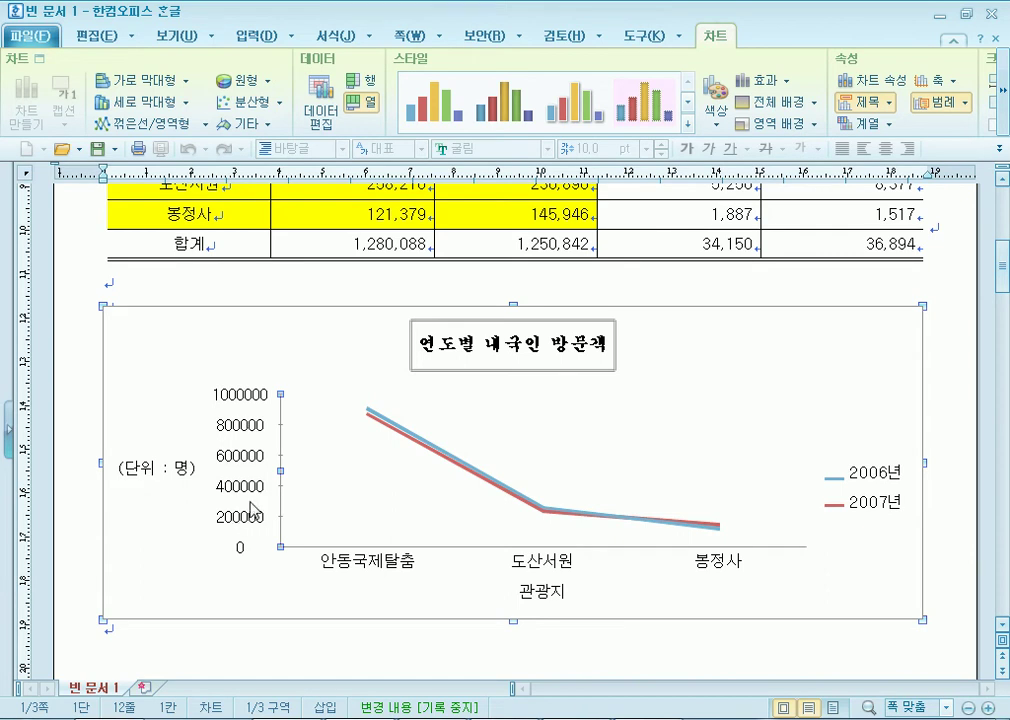
Stretch the visitor line chart taller from its bottom-centre handle.
{"action": "scroll", "coordinate": [410, 494], "scroll_direction": "down", "scroll_amount": 5}
{"action": "scroll", "coordinate": [514, 397], "scroll_direction": "up", "scroll_amount": 2}
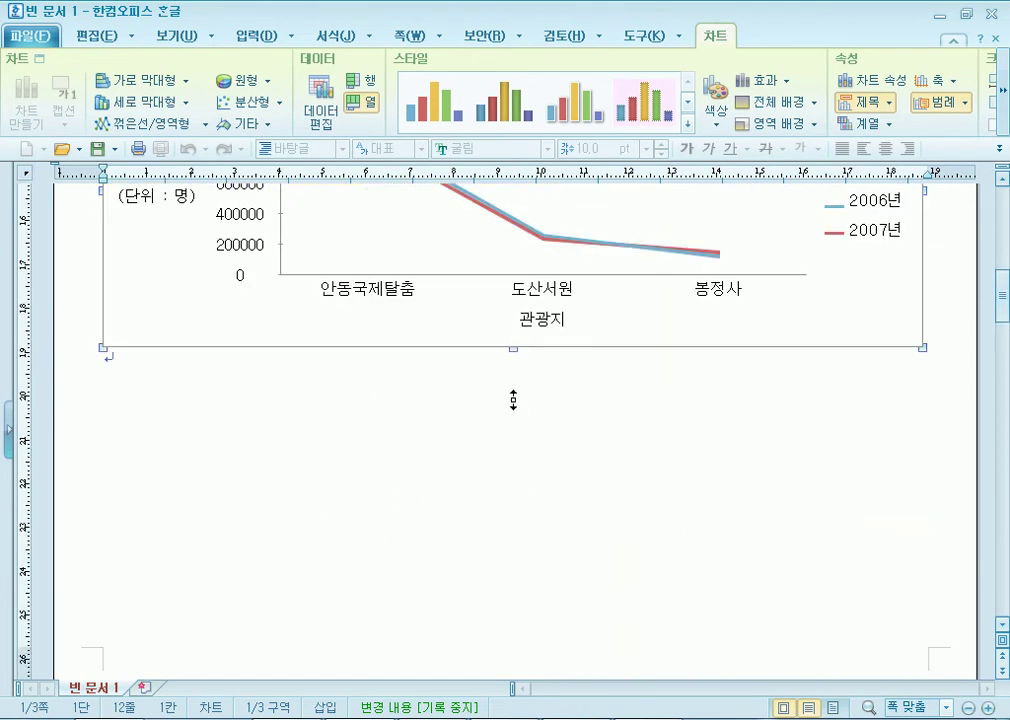
{"action": "left_click", "coordinate": [512, 490]}
{"action": "left_click", "coordinate": [532, 357]}
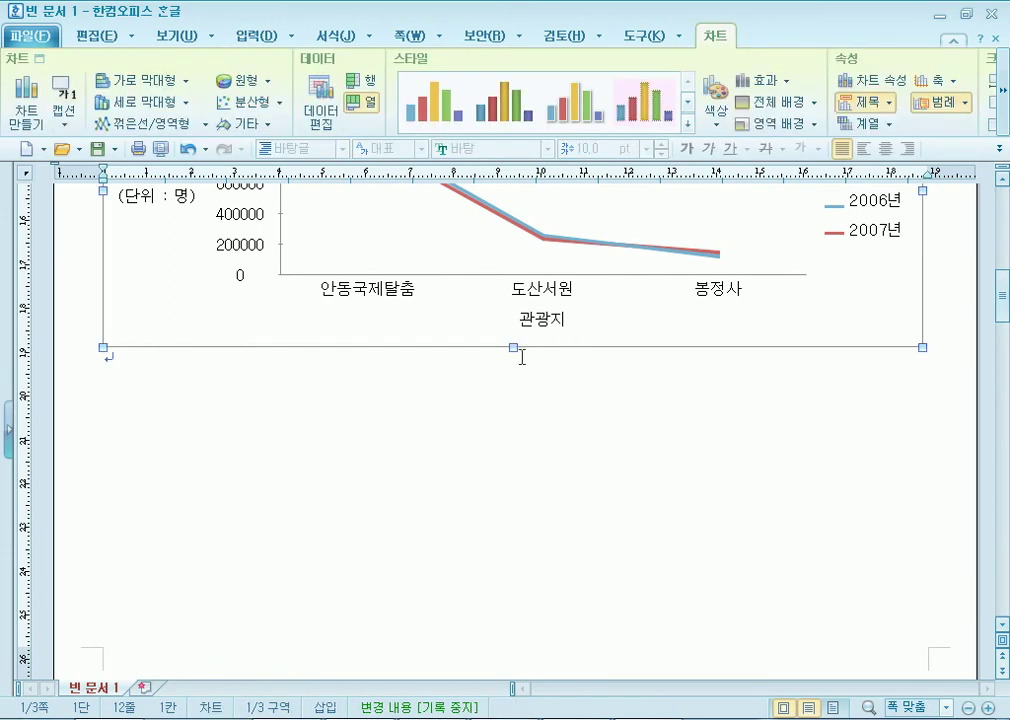
{"action": "left_click_drag", "start_coordinate": [514, 408], "coordinate": [540, 655]}
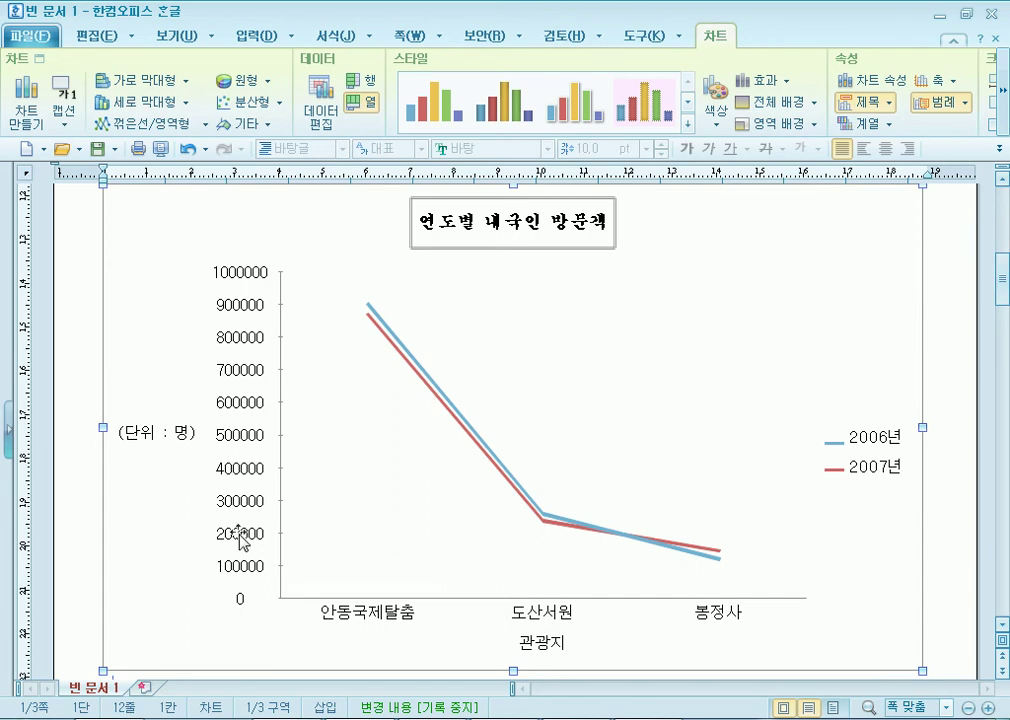
{"action": "scroll", "coordinate": [372, 514], "scroll_direction": "down", "scroll_amount": 3}
{"action": "left_click", "coordinate": [496, 519]}
Shrink the chart back to roughly its original height and deselect it.
{"action": "left_click", "coordinate": [484, 441]}
{"action": "left_click", "coordinate": [523, 550]}
{"action": "left_click", "coordinate": [491, 418]}
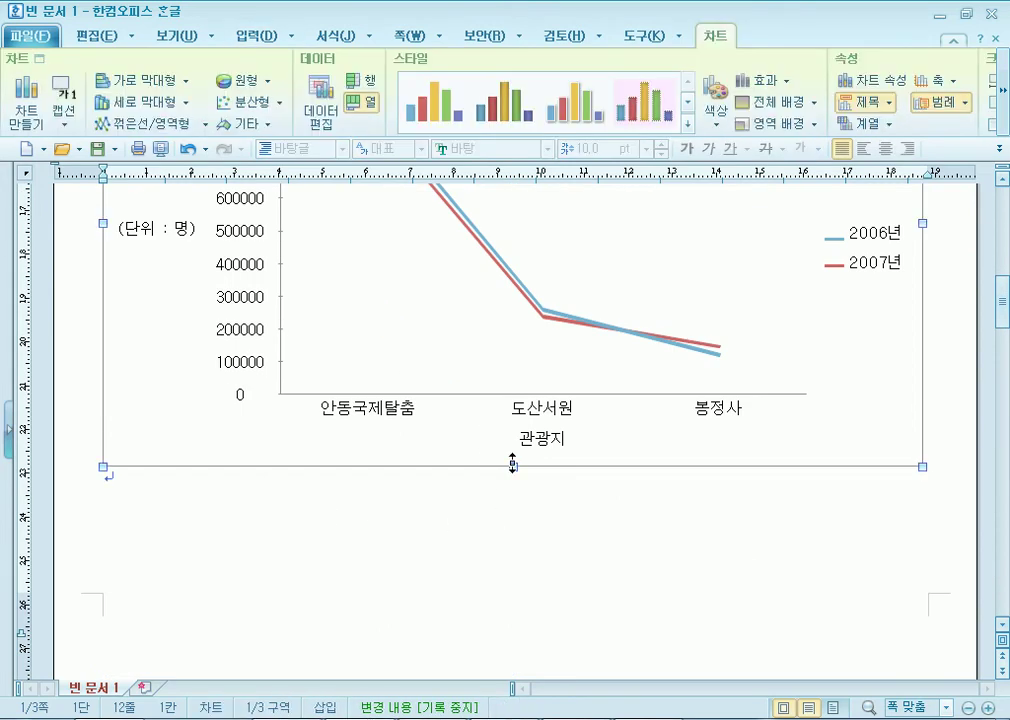
{"action": "left_click_drag", "start_coordinate": [513, 467], "coordinate": [525, 313]}
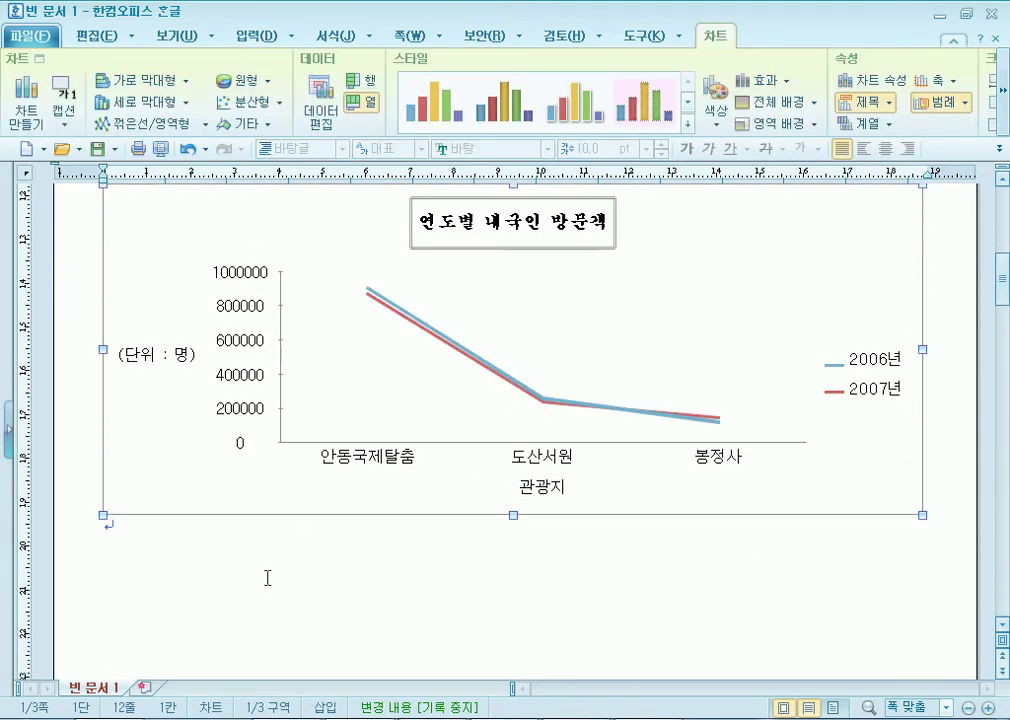
{"action": "left_click_drag", "start_coordinate": [514, 524], "coordinate": [516, 494]}
{"action": "left_click", "coordinate": [440, 579]}
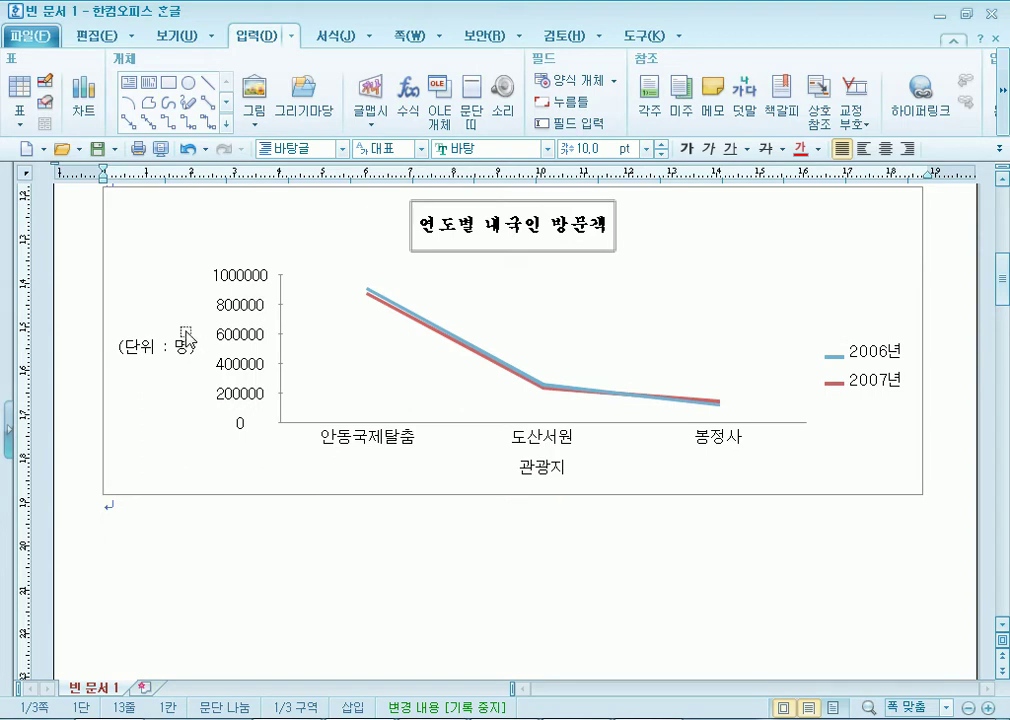
Pull the chart's bottom edge up slightly to make it a bit shorter.
{"action": "left_click", "coordinate": [469, 474]}
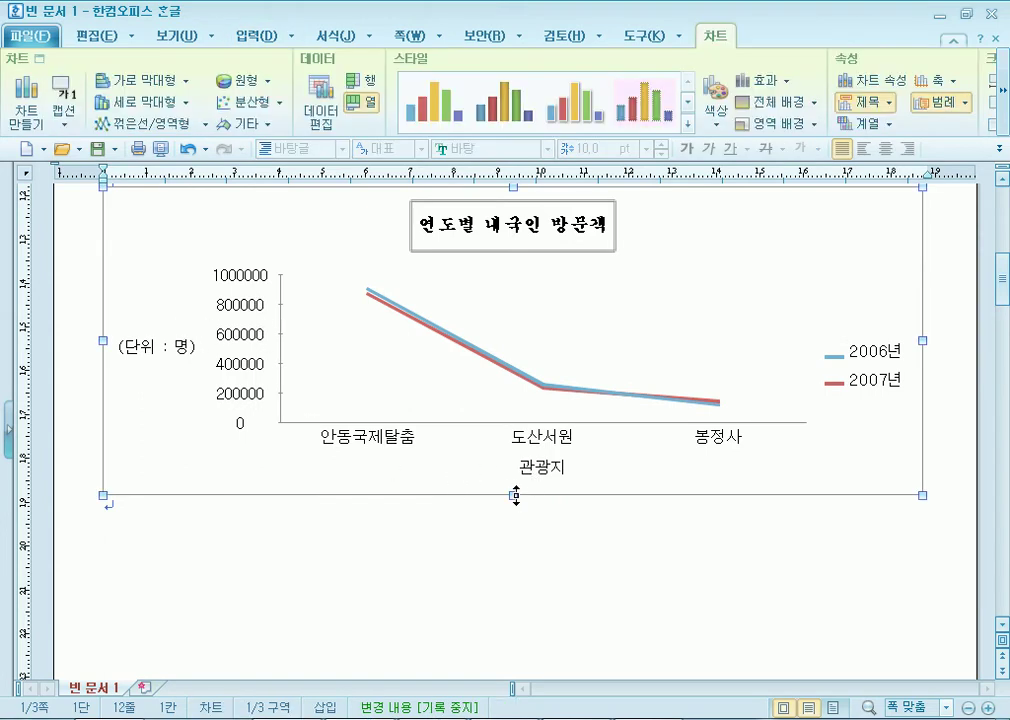
{"action": "mouse_move", "coordinate": [515, 497]}
{"action": "left_mouse_down"}
{"action": "mouse_move", "coordinate": [516, 543]}
{"action": "mouse_move", "coordinate": [516, 477]}
{"action": "left_mouse_up"}
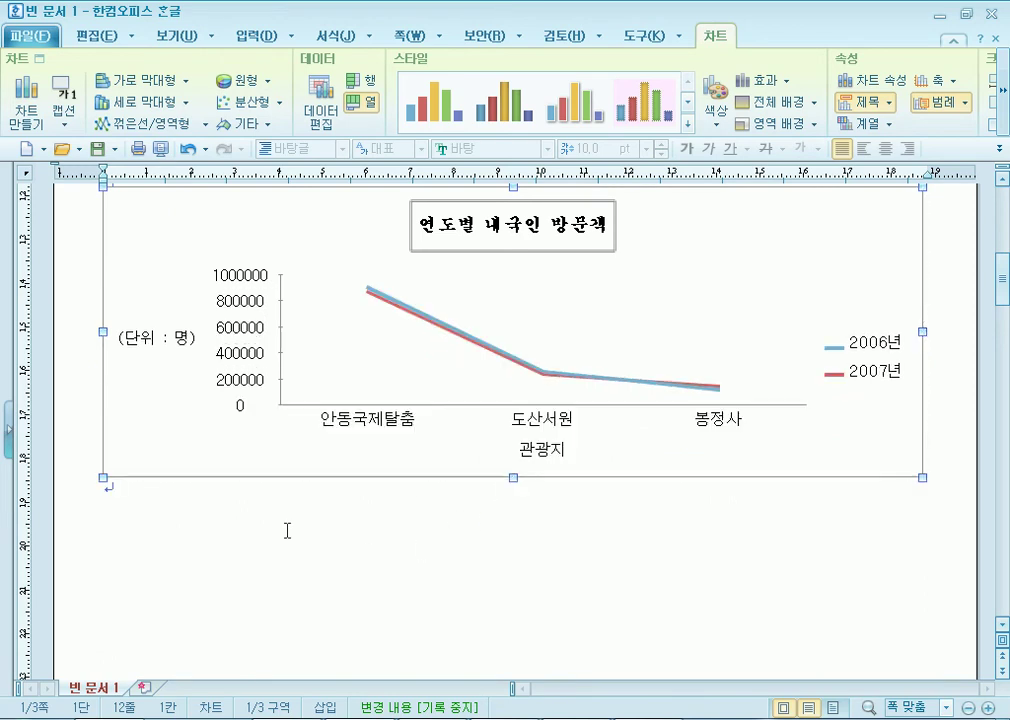
{"action": "left_click", "coordinate": [324, 526]}
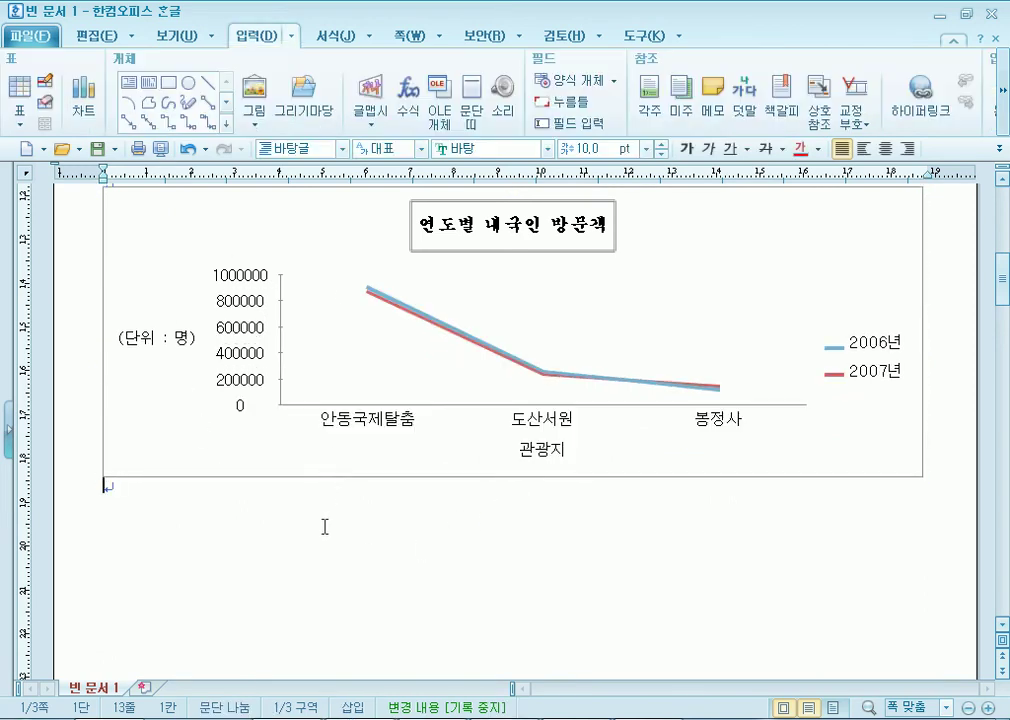
{"action": "scroll", "coordinate": [334, 521], "scroll_direction": "up", "scroll_amount": 4}
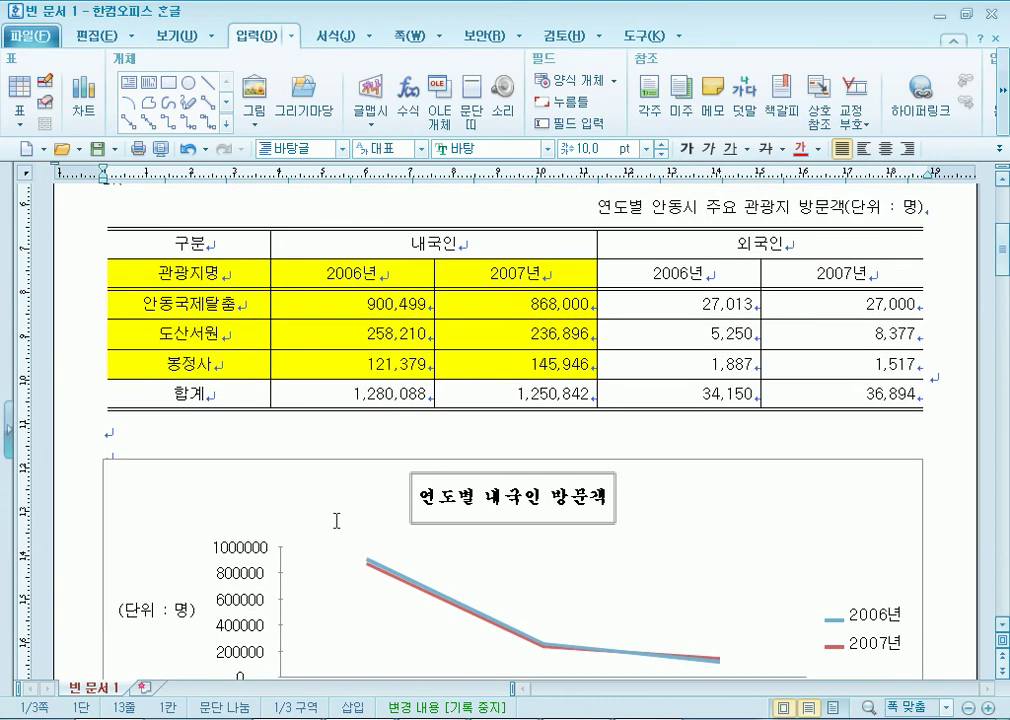
{"action": "scroll", "coordinate": [334, 518], "scroll_direction": "down", "scroll_amount": 3}
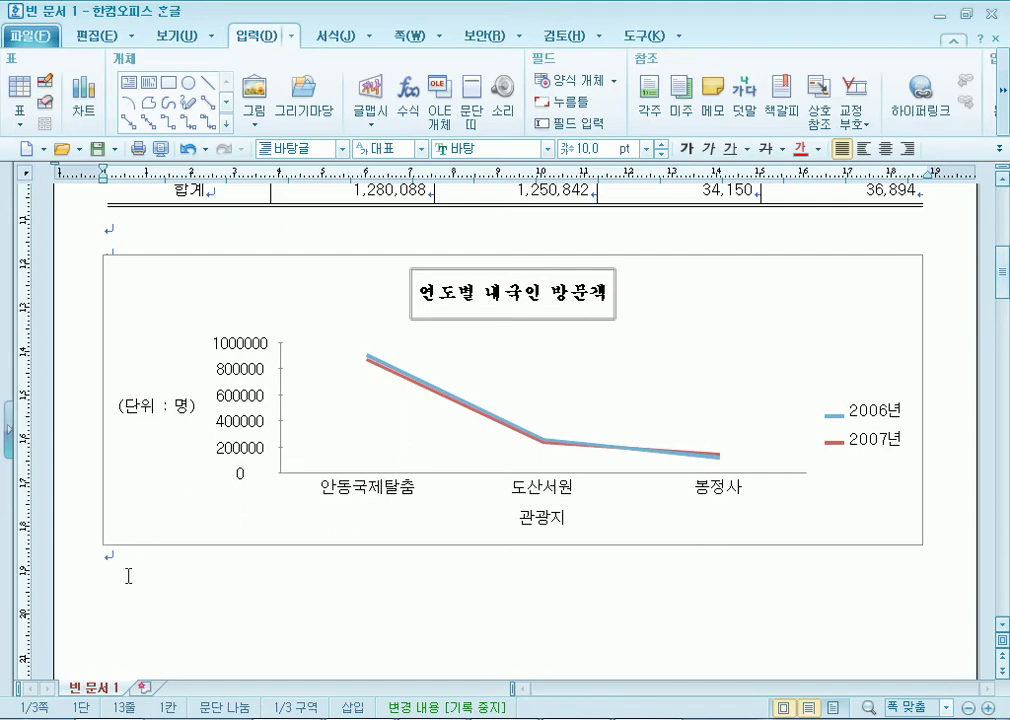
Review page 1, placing the caret below the table and after item 3.
{"action": "scroll", "coordinate": [158, 228], "scroll_direction": "up", "scroll_amount": 1}
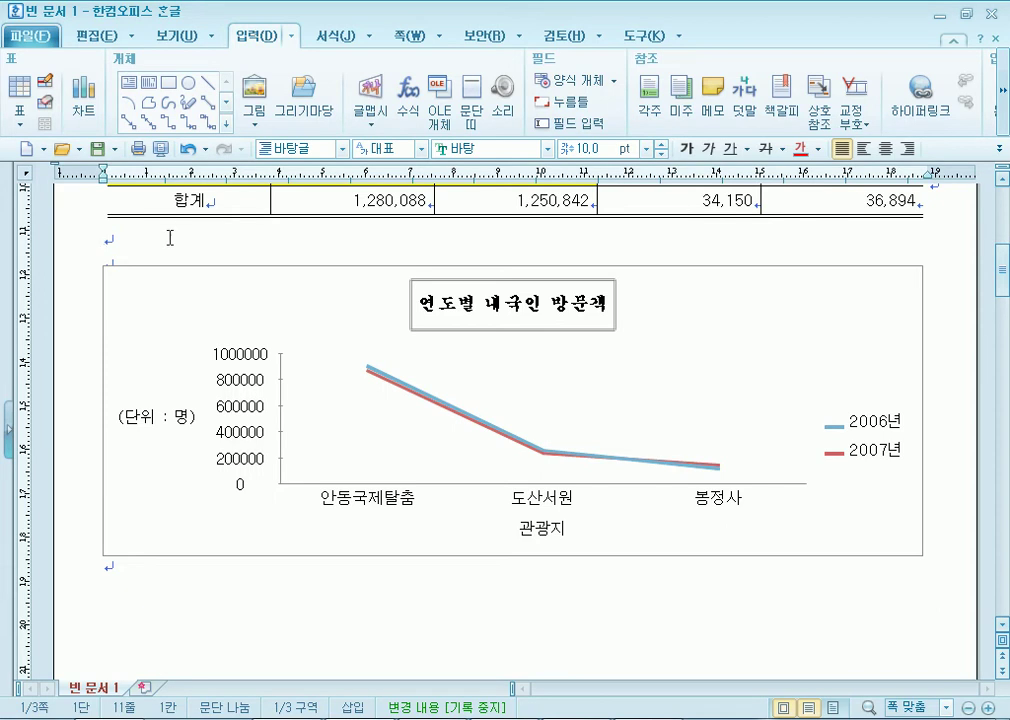
{"action": "scroll", "coordinate": [174, 252], "scroll_direction": "up", "scroll_amount": 6}
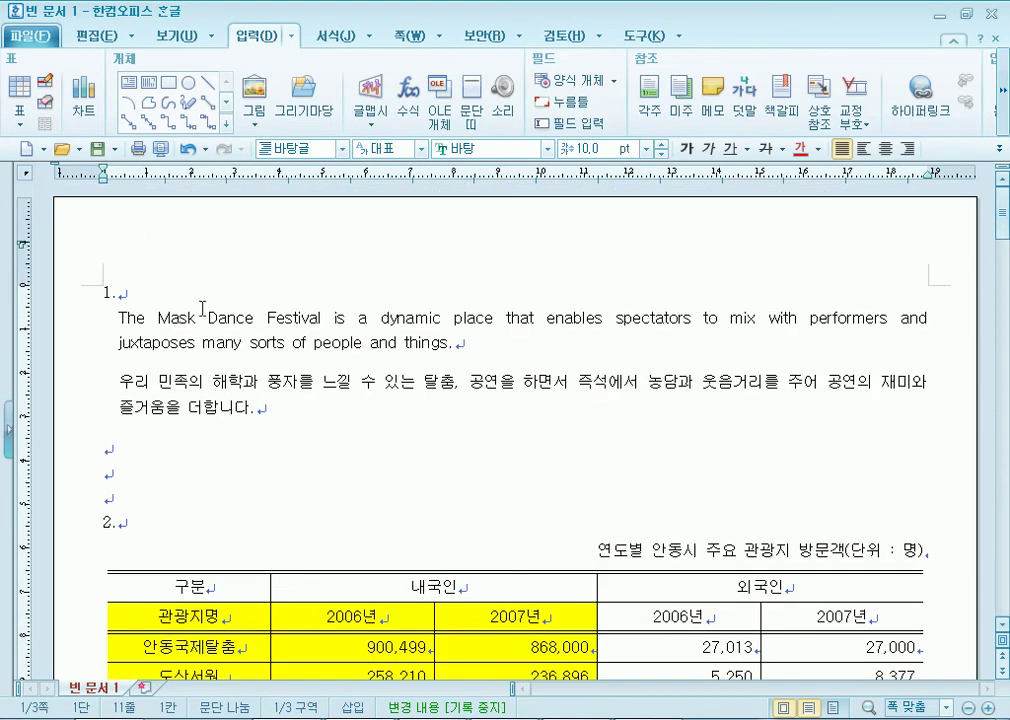
{"action": "scroll", "coordinate": [202, 315], "scroll_direction": "down", "scroll_amount": 6}
{"action": "left_click", "coordinate": [130, 440]}
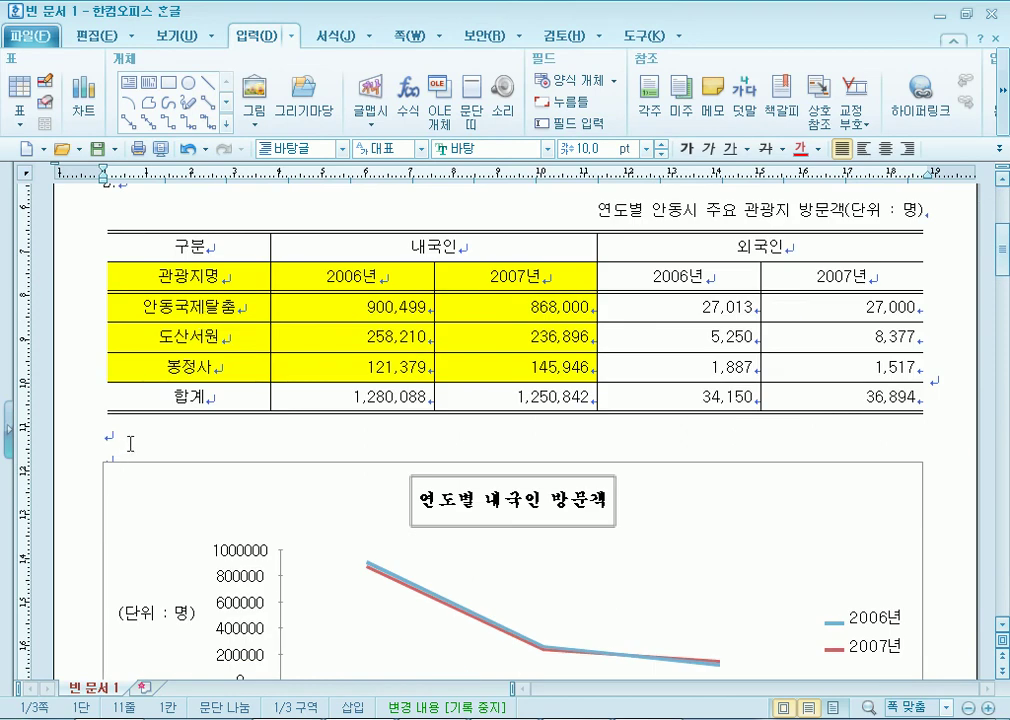
{"action": "scroll", "coordinate": [129, 476], "scroll_direction": "up", "scroll_amount": 3}
{"action": "scroll", "coordinate": [252, 338], "scroll_direction": "up", "scroll_amount": 5}
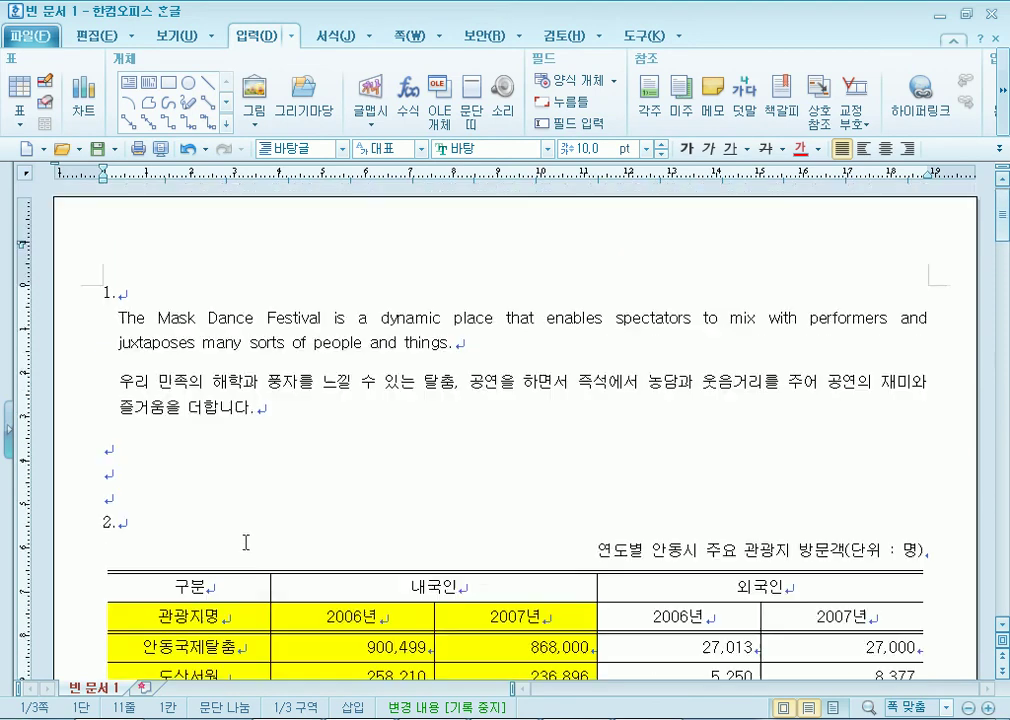
{"action": "scroll", "coordinate": [248, 370], "scroll_direction": "down", "scroll_amount": 6}
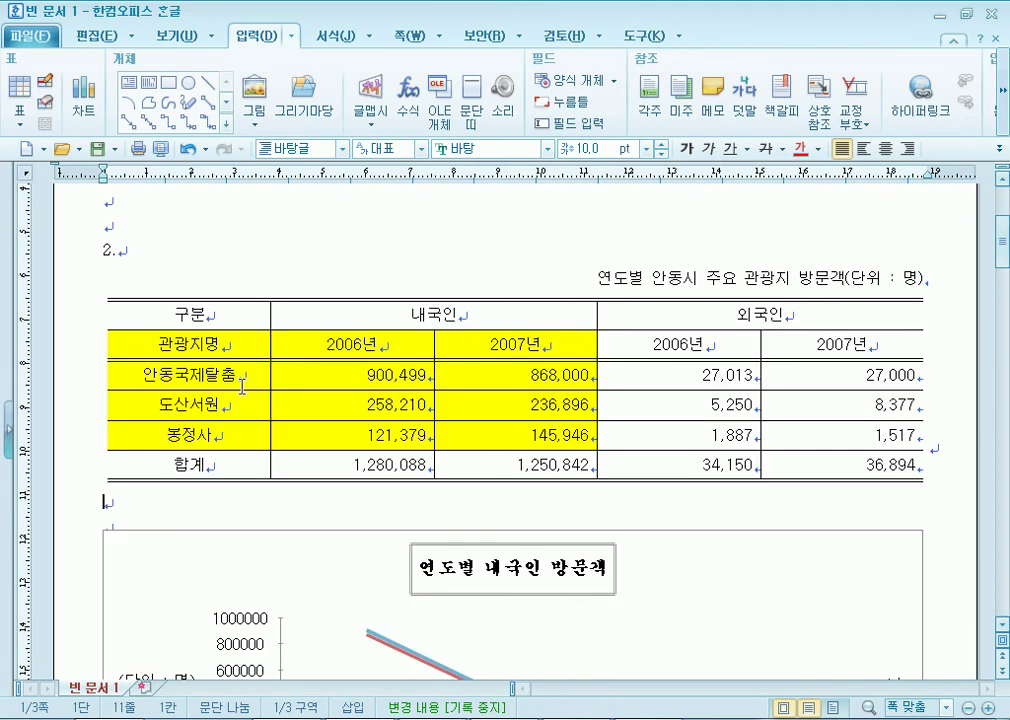
{"action": "scroll", "coordinate": [242, 385], "scroll_direction": "down", "scroll_amount": 15}
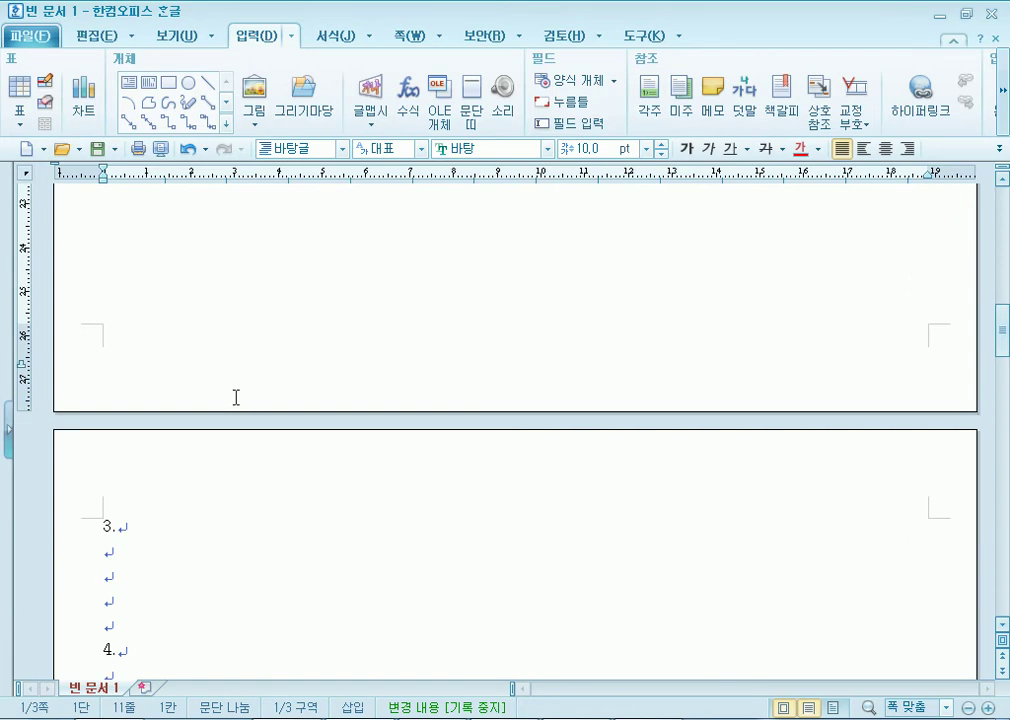
{"action": "left_click", "coordinate": [142, 558]}
Place the caret on the empty line above item 2 and check page 2.
{"action": "scroll", "coordinate": [258, 395], "scroll_direction": "down", "scroll_amount": 3}
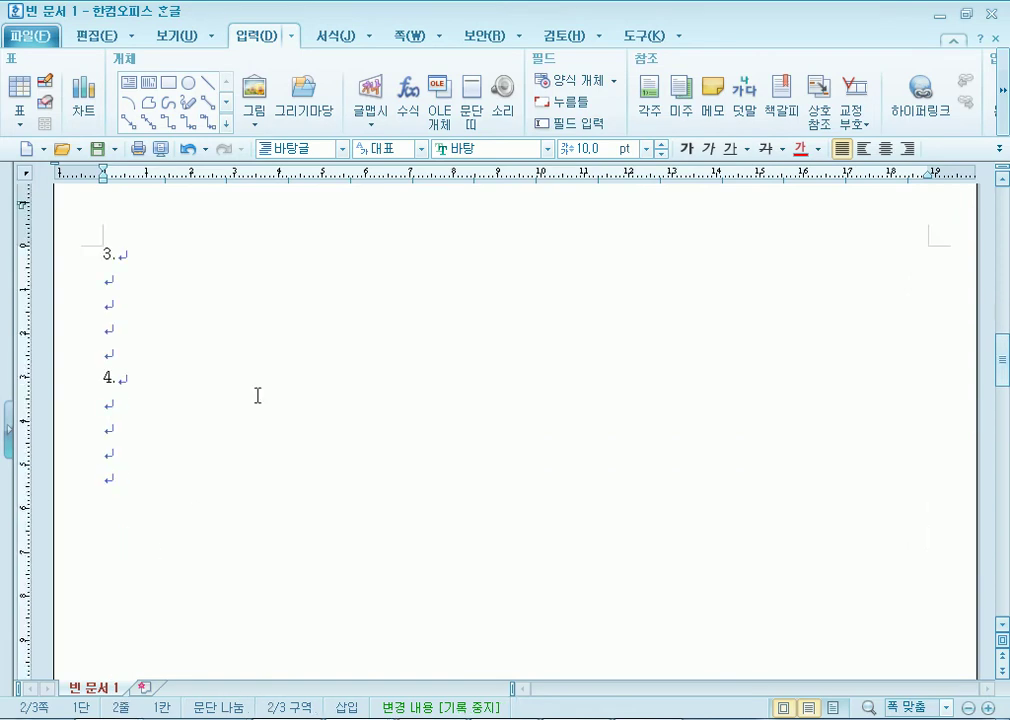
{"action": "scroll", "coordinate": [257, 395], "scroll_direction": "up", "scroll_amount": 1}
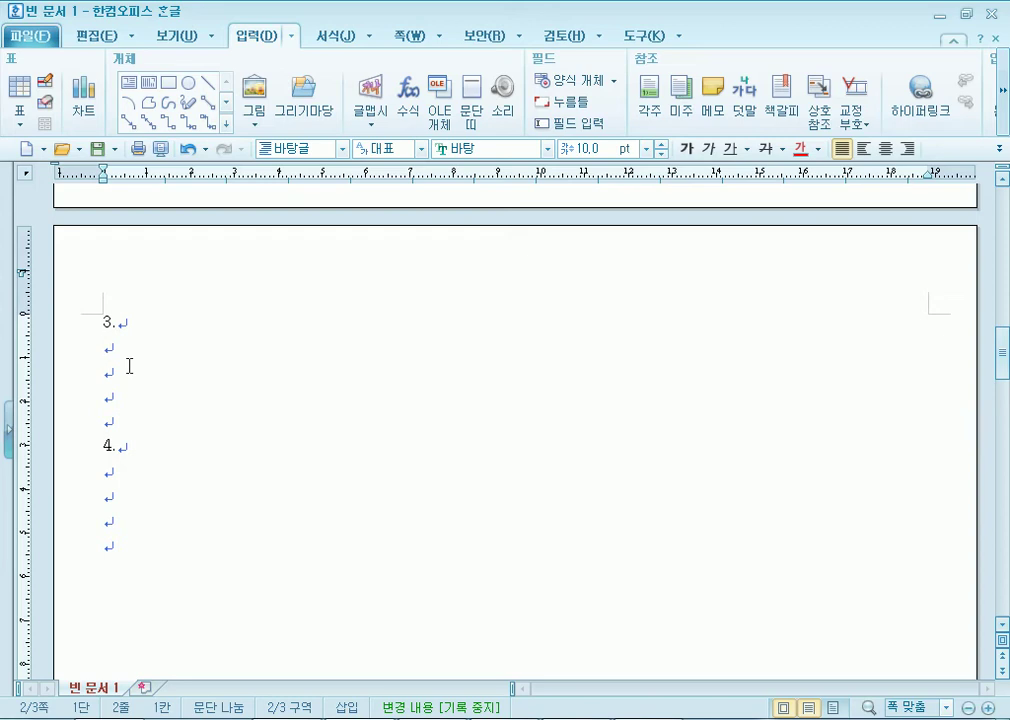
{"action": "scroll", "coordinate": [129, 365], "scroll_direction": "up", "scroll_amount": 15}
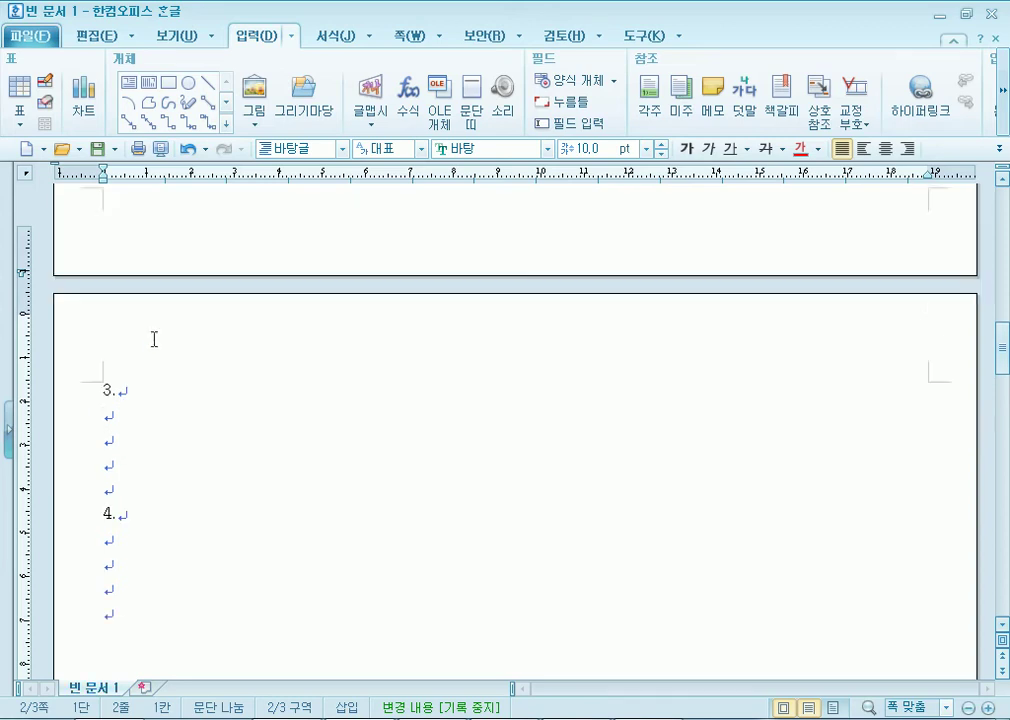
{"action": "left_click", "coordinate": [191, 369]}
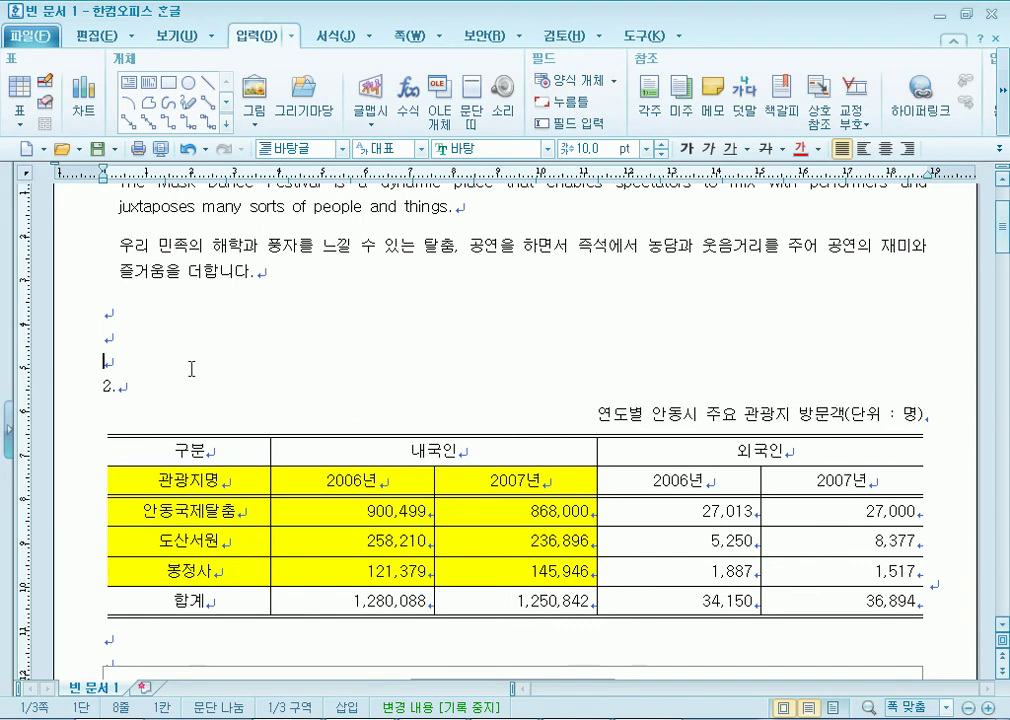
{"action": "scroll", "coordinate": [200, 380], "scroll_direction": "down", "scroll_amount": 5}
Turn on 글자처럼 취급 in the chart's 개체 속성 so it flows inline with the text.
{"action": "right_click", "coordinate": [289, 421]}
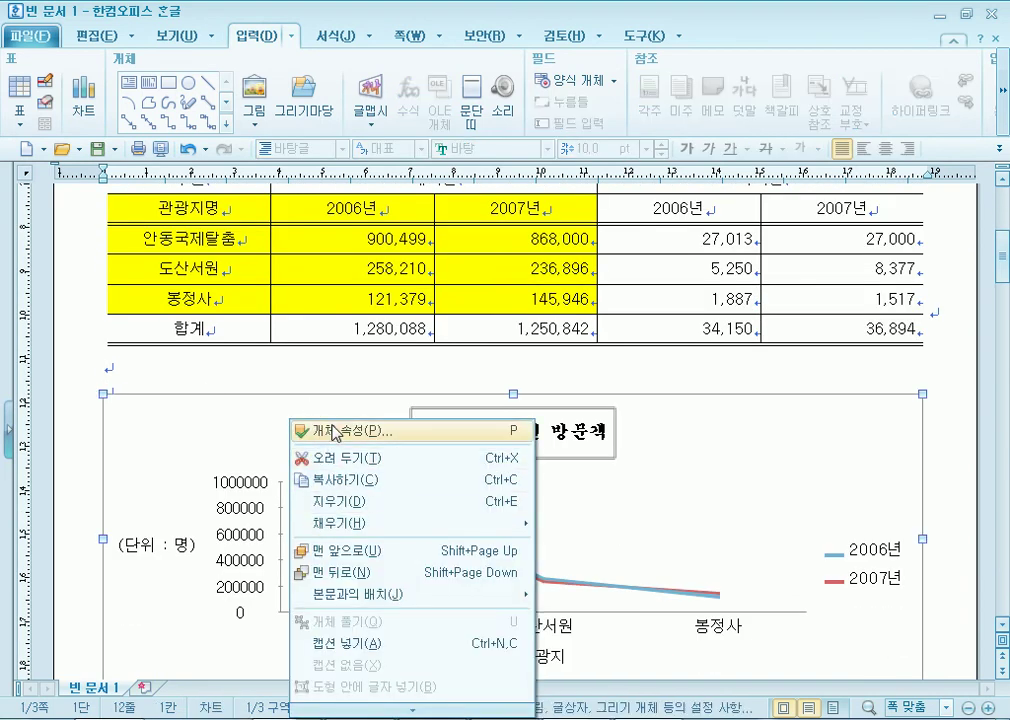
{"action": "left_click", "coordinate": [334, 431]}
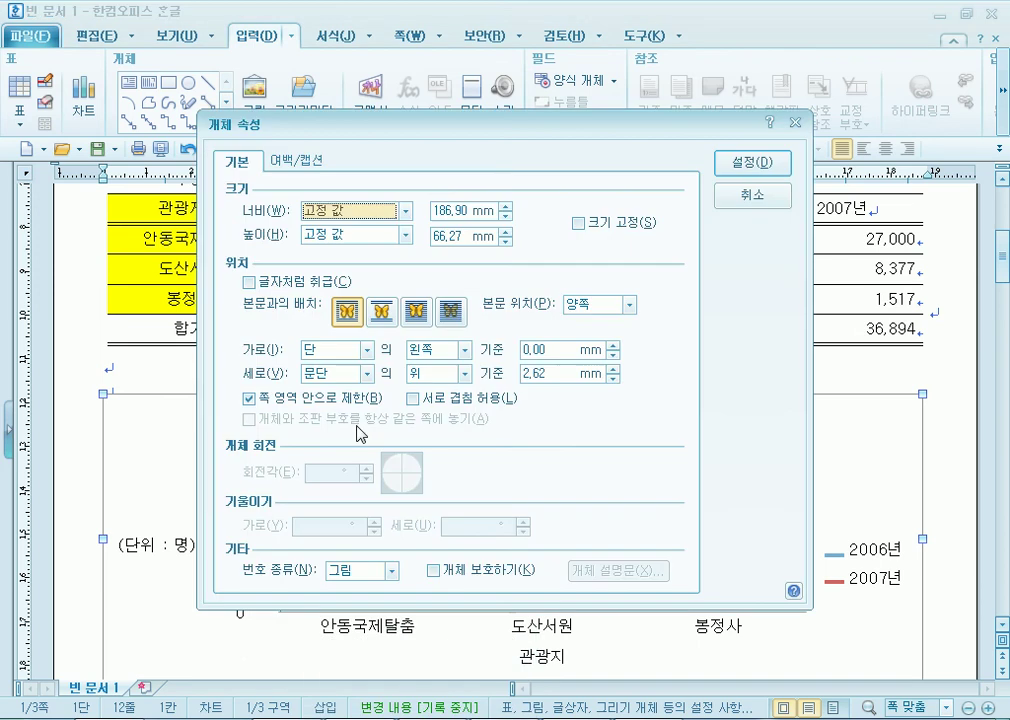
{"action": "left_click", "coordinate": [258, 284]}
{"action": "left_click", "coordinate": [752, 162]}
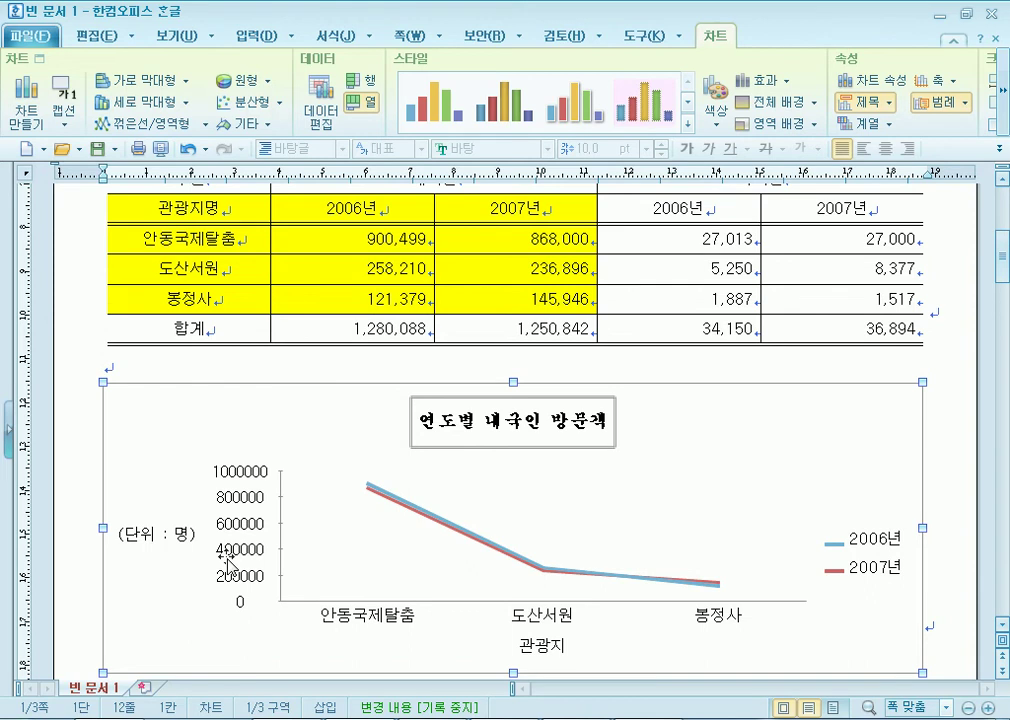
Drag the chart's right-middle handle left twice so it sits inside the table width.
{"action": "scroll", "coordinate": [771, 548], "scroll_direction": "down", "scroll_amount": 3}
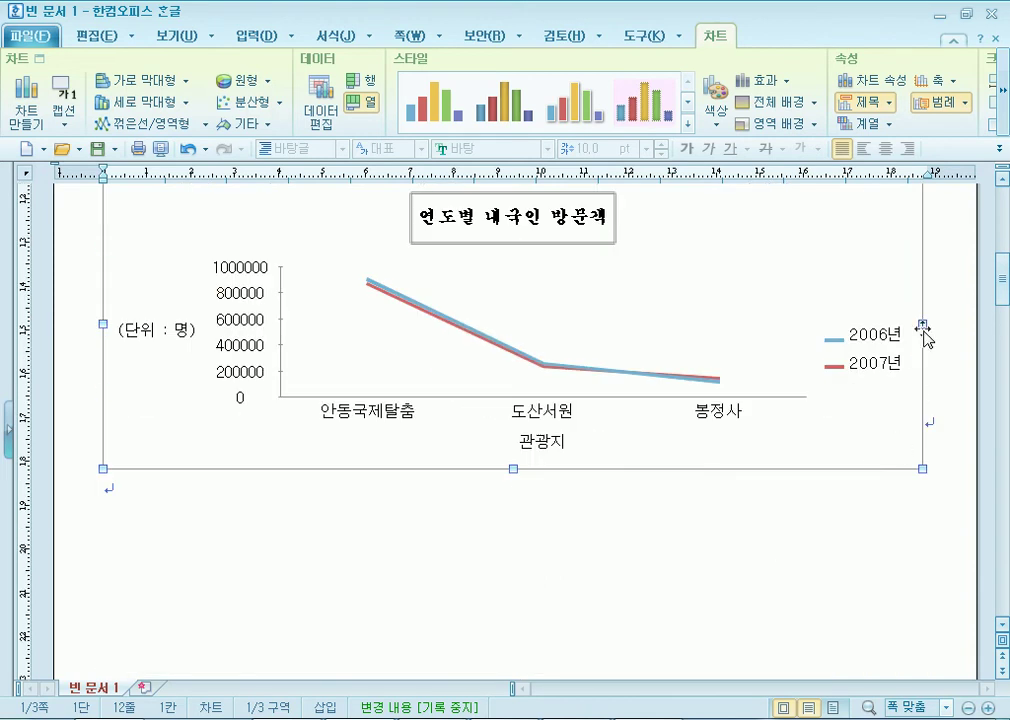
{"action": "scroll", "coordinate": [922, 323], "scroll_direction": "up", "scroll_amount": 1}
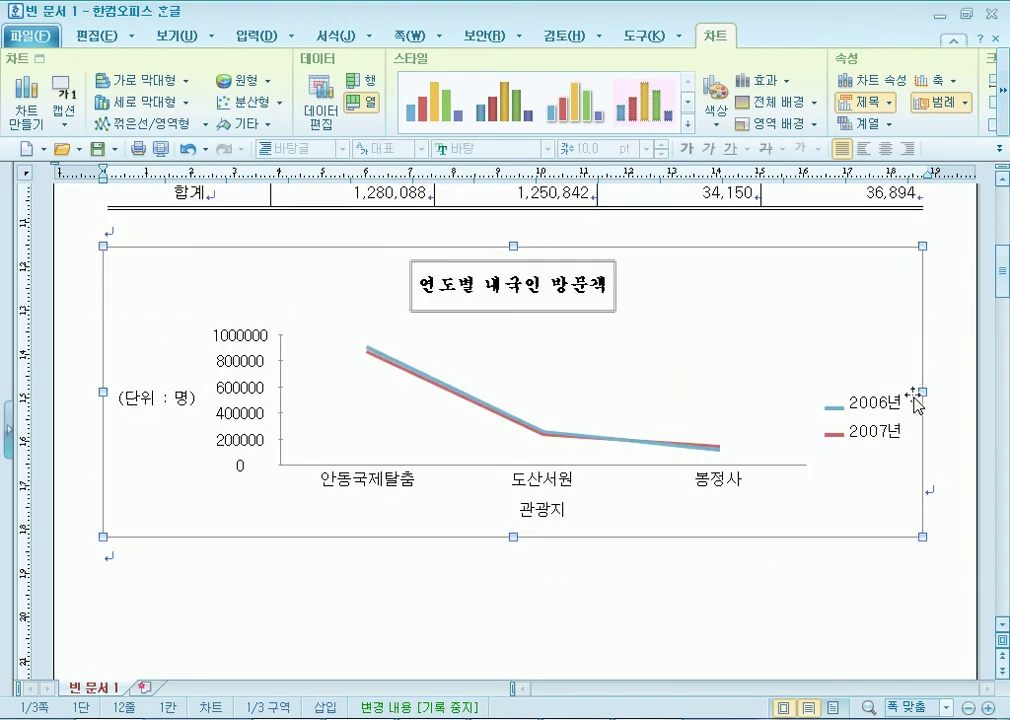
{"action": "mouse_move", "coordinate": [922, 392]}
{"action": "left_mouse_down"}
{"action": "mouse_move", "coordinate": [752, 392]}
{"action": "mouse_move", "coordinate": [915, 392]}
{"action": "left_mouse_up"}
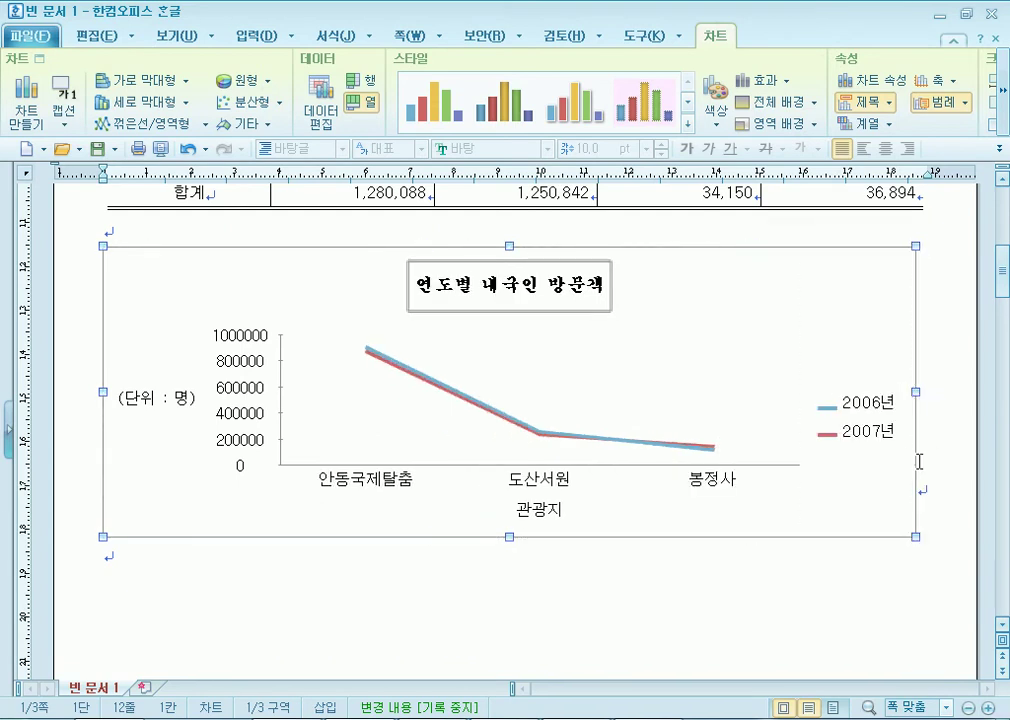
{"action": "left_click", "coordinate": [945, 399]}
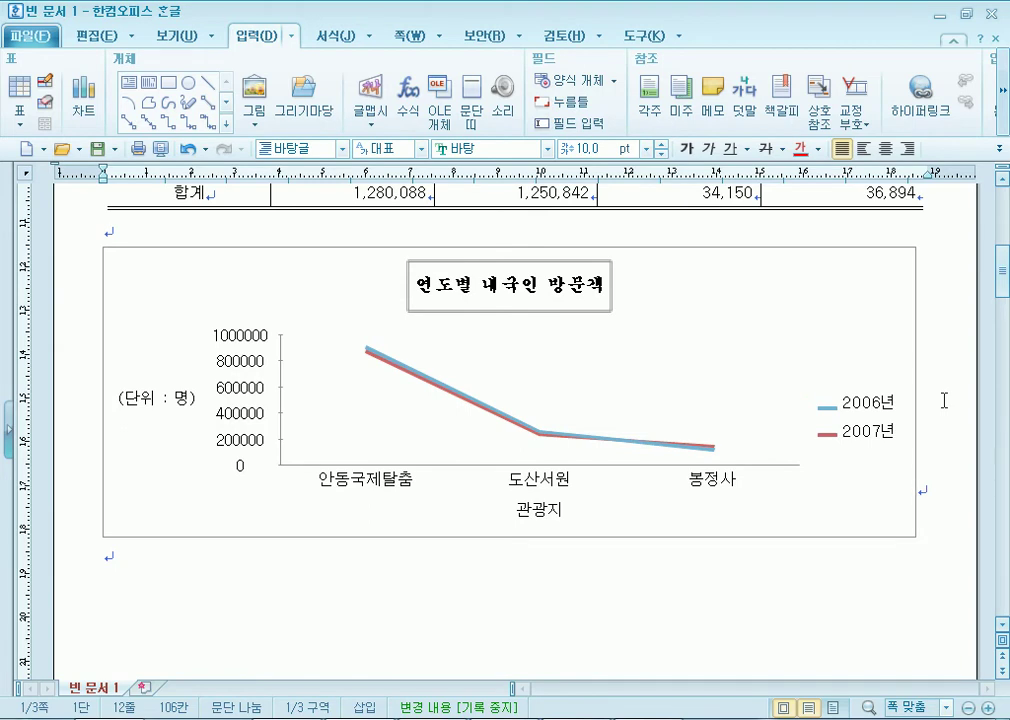
{"action": "scroll", "coordinate": [880, 392], "scroll_direction": "up", "scroll_amount": 1}
{"action": "left_click", "coordinate": [868, 377]}
{"action": "left_click_drag", "start_coordinate": [915, 463], "coordinate": [862, 463]}
{"action": "left_click", "coordinate": [919, 555]}
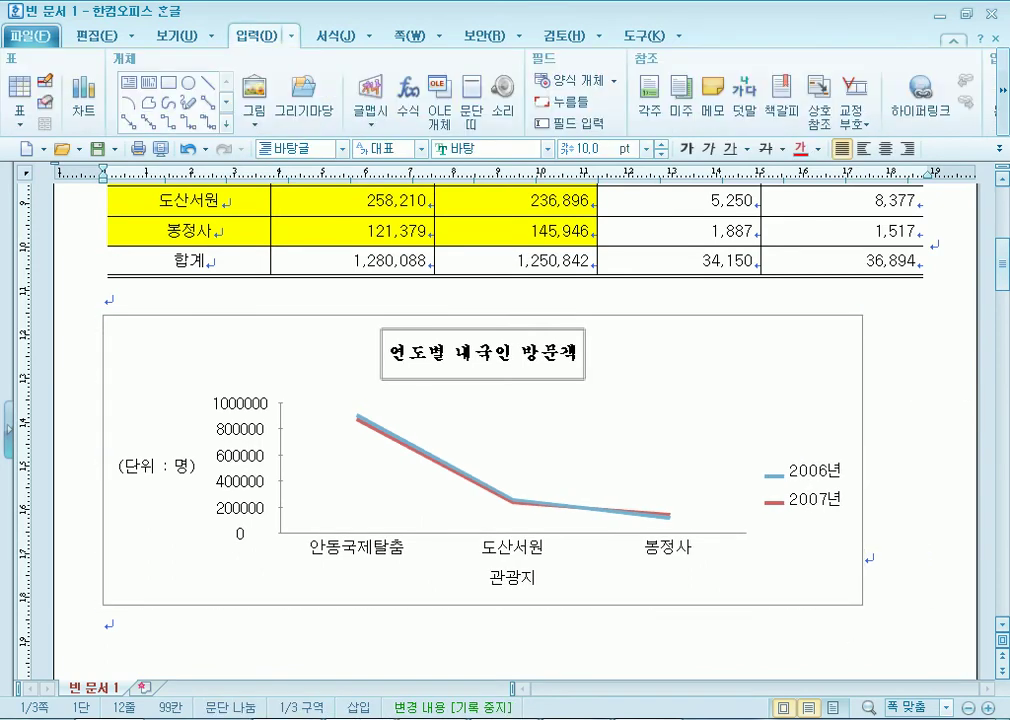
{"action": "key", "text": "alt+Tab"}
{"action": "scroll", "coordinate": [913, 376], "scroll_direction": "up", "scroll_amount": 1}
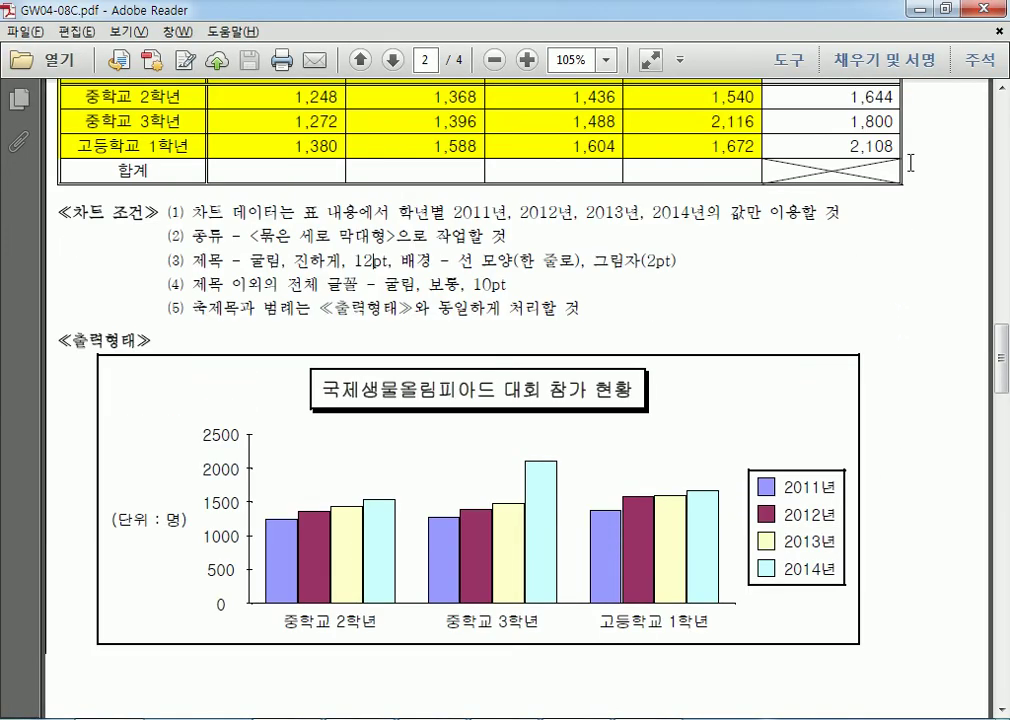
{"action": "scroll", "coordinate": [909, 157], "scroll_direction": "up", "scroll_amount": 1}
{"action": "scroll", "coordinate": [347, 435], "scroll_direction": "down", "scroll_amount": 1}
{"action": "key", "text": "alt+Tab"}
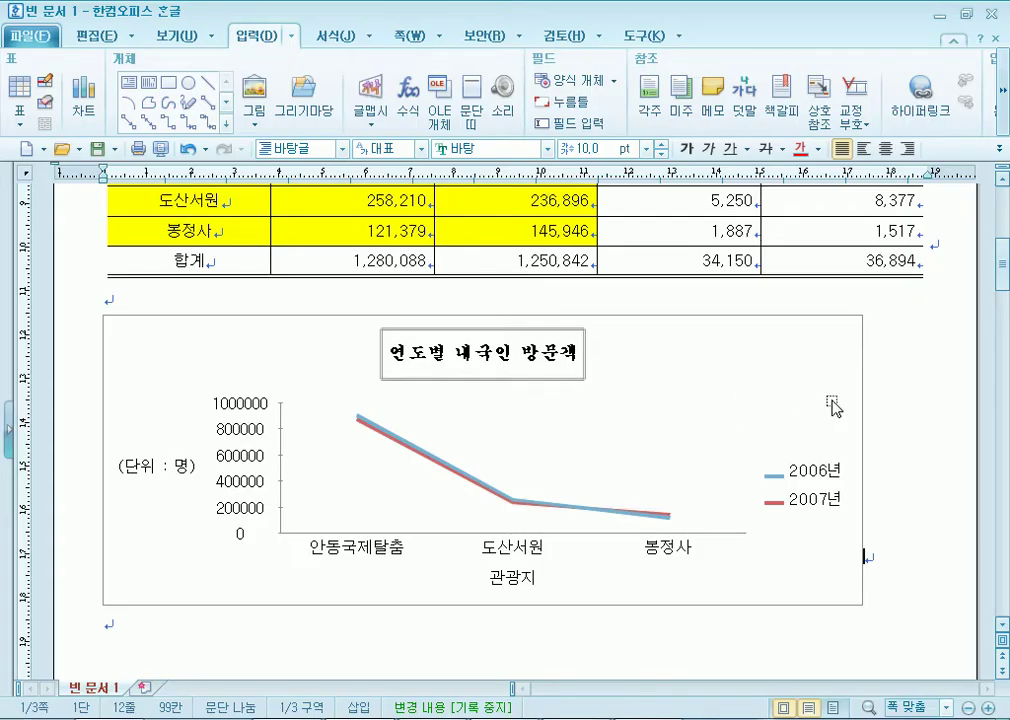
Shrink the chart to half width, then widen it back to the table's right edge.
{"action": "left_click", "coordinate": [823, 429]}
{"action": "left_click_drag", "start_coordinate": [869, 459], "coordinate": [531, 459]}
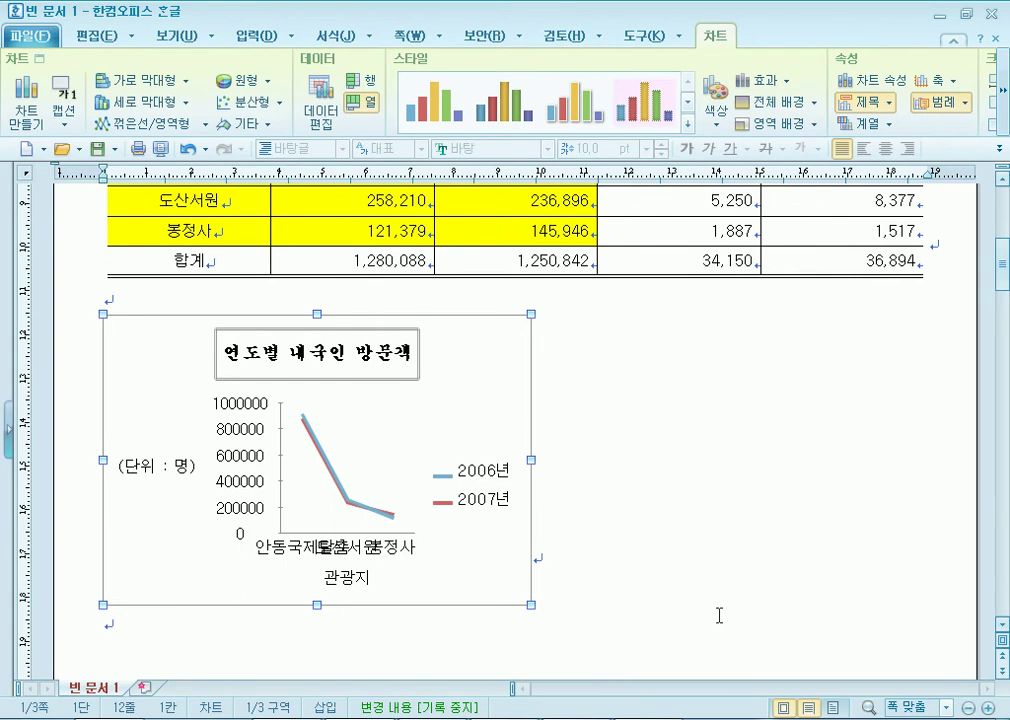
{"action": "scroll", "coordinate": [336, 549], "scroll_direction": "down", "scroll_amount": 3}
{"action": "scroll", "coordinate": [338, 551], "scroll_direction": "down", "scroll_amount": 2}
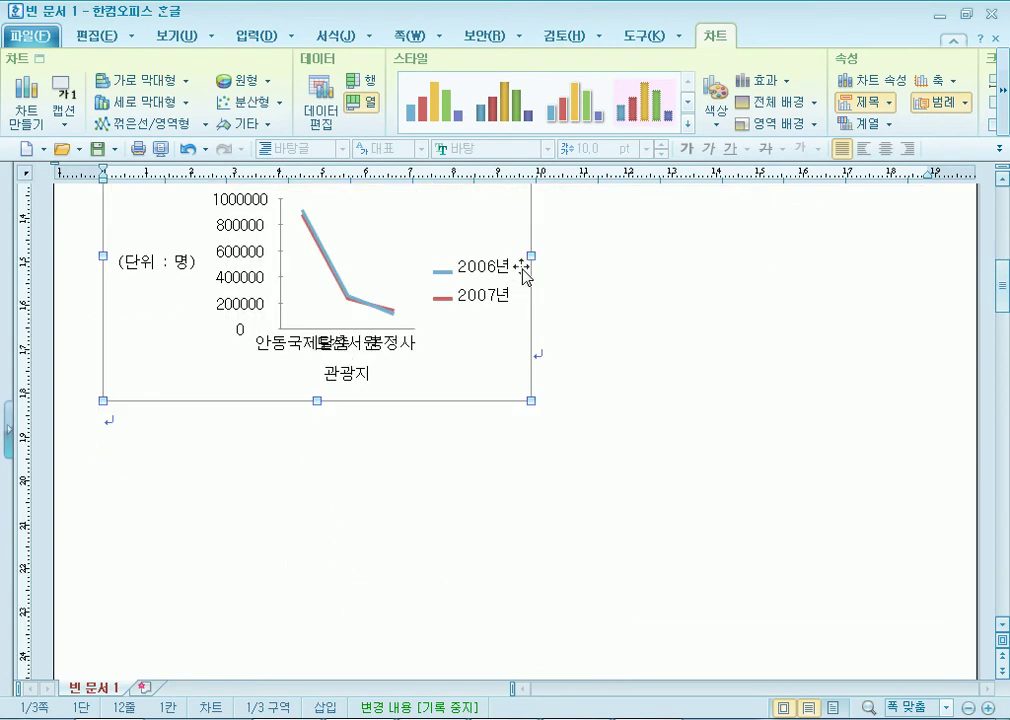
{"action": "left_click_drag", "start_coordinate": [531, 256], "coordinate": [775, 256]}
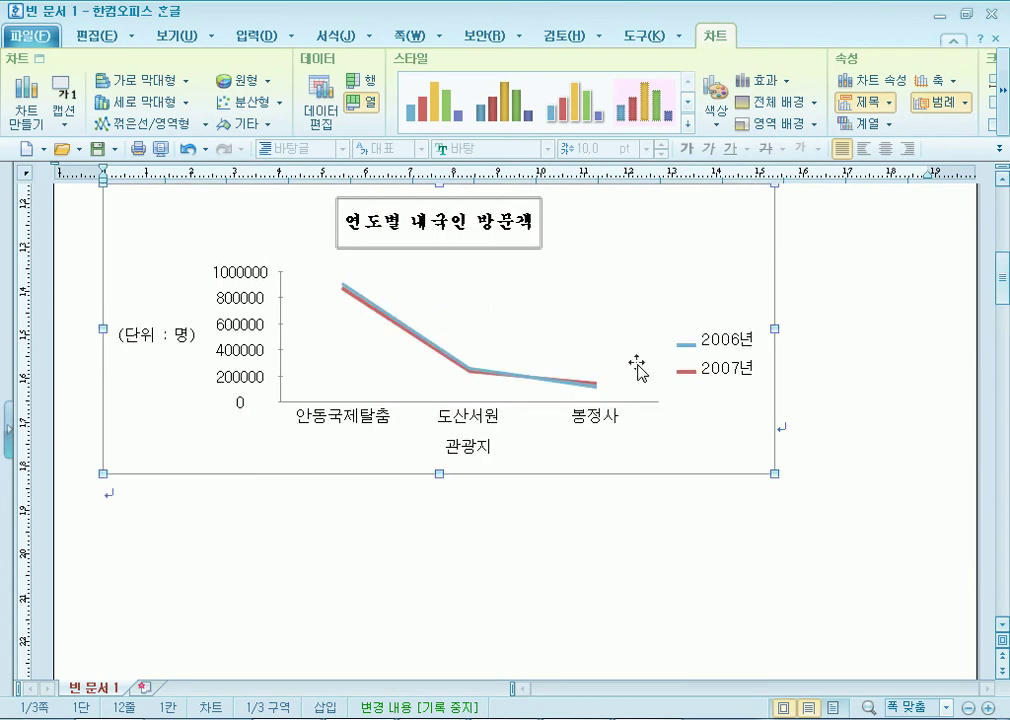
{"action": "scroll", "coordinate": [773, 327], "scroll_direction": "up", "scroll_amount": 3}
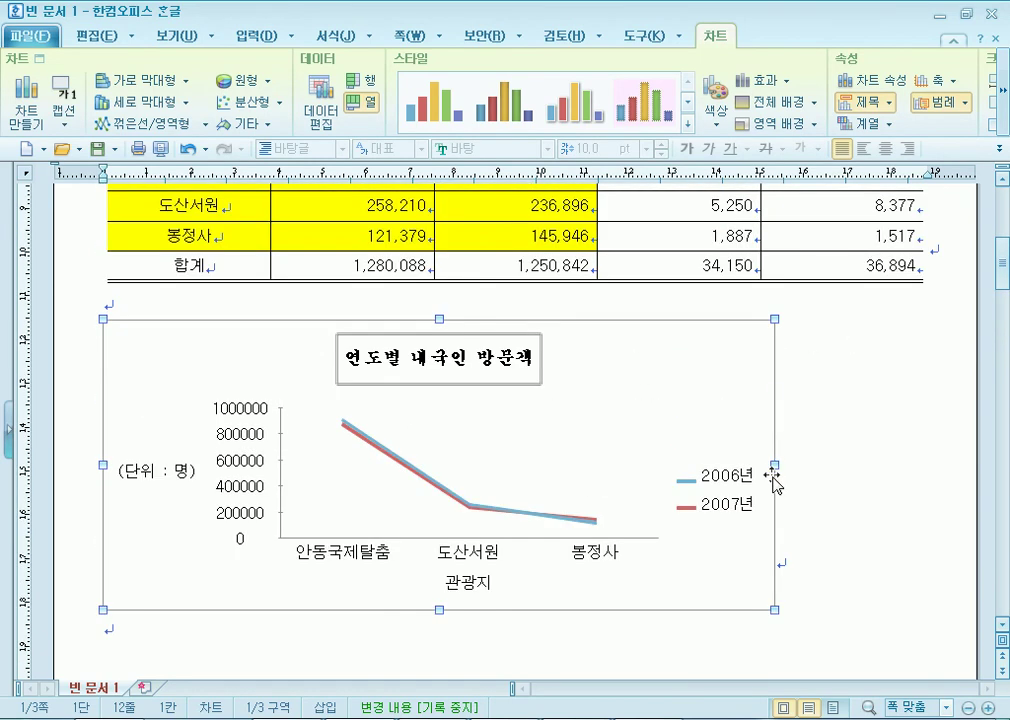
{"action": "left_click_drag", "start_coordinate": [774, 464], "coordinate": [917, 463]}
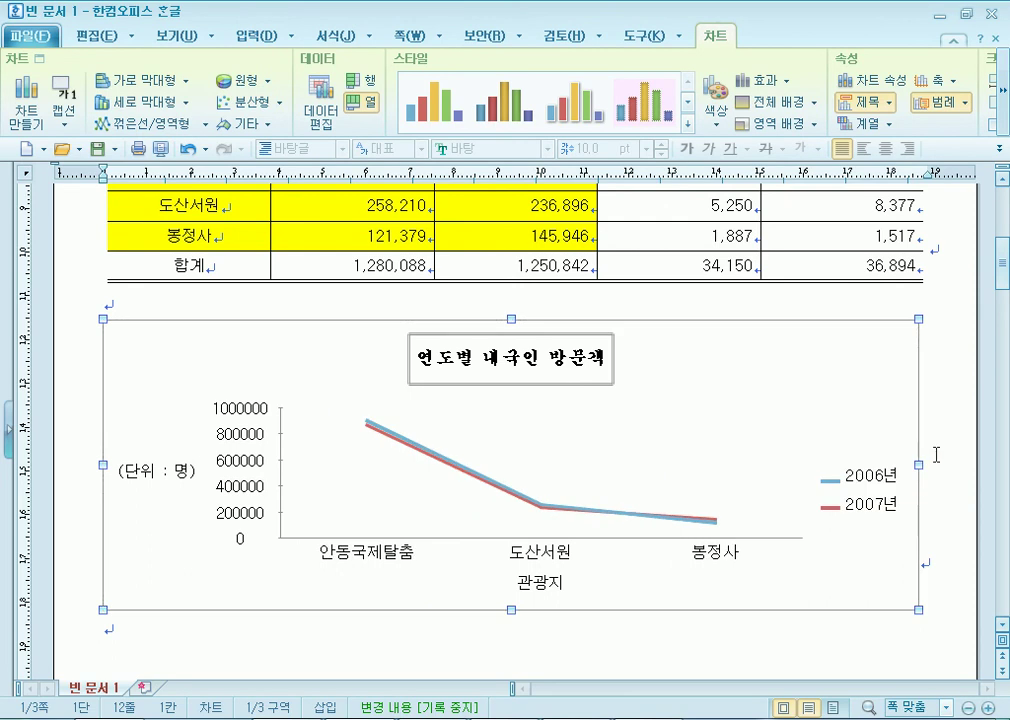
{"action": "left_click", "coordinate": [935, 455]}
{"action": "scroll", "coordinate": [790, 505], "scroll_direction": "down", "scroll_amount": 3}
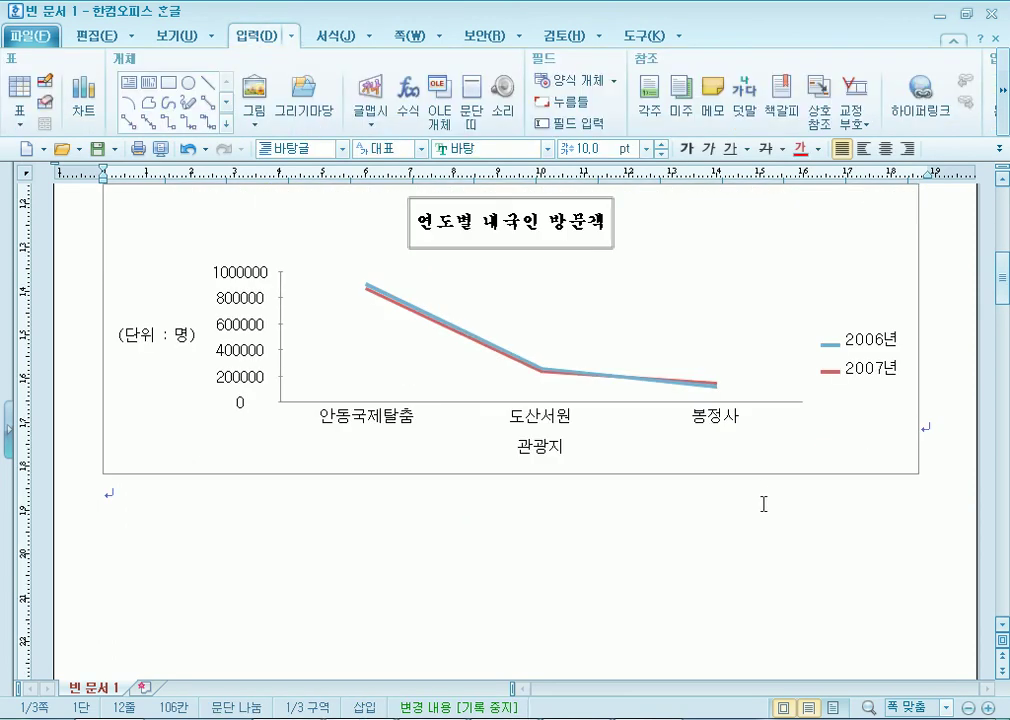
{"action": "scroll", "coordinate": [761, 512], "scroll_direction": "down", "scroll_amount": 18}
{"action": "scroll", "coordinate": [127, 322], "scroll_direction": "up", "scroll_amount": 3}
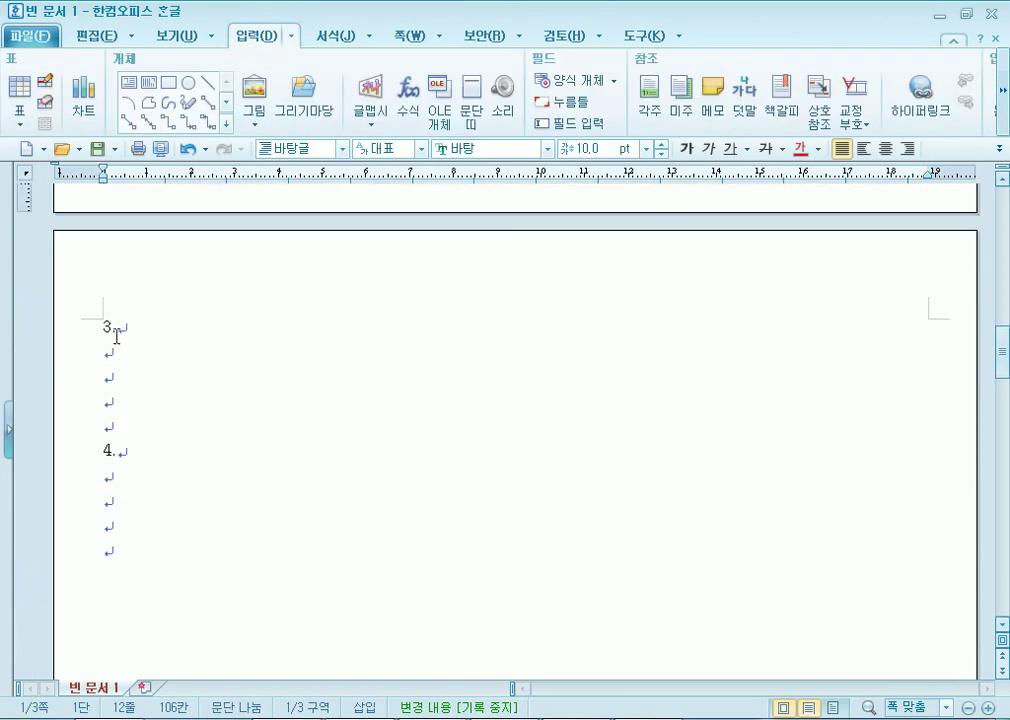
Type (1) on the empty line under 3. and zoom the page to 220%.
{"action": "left_click", "coordinate": [134, 351]}
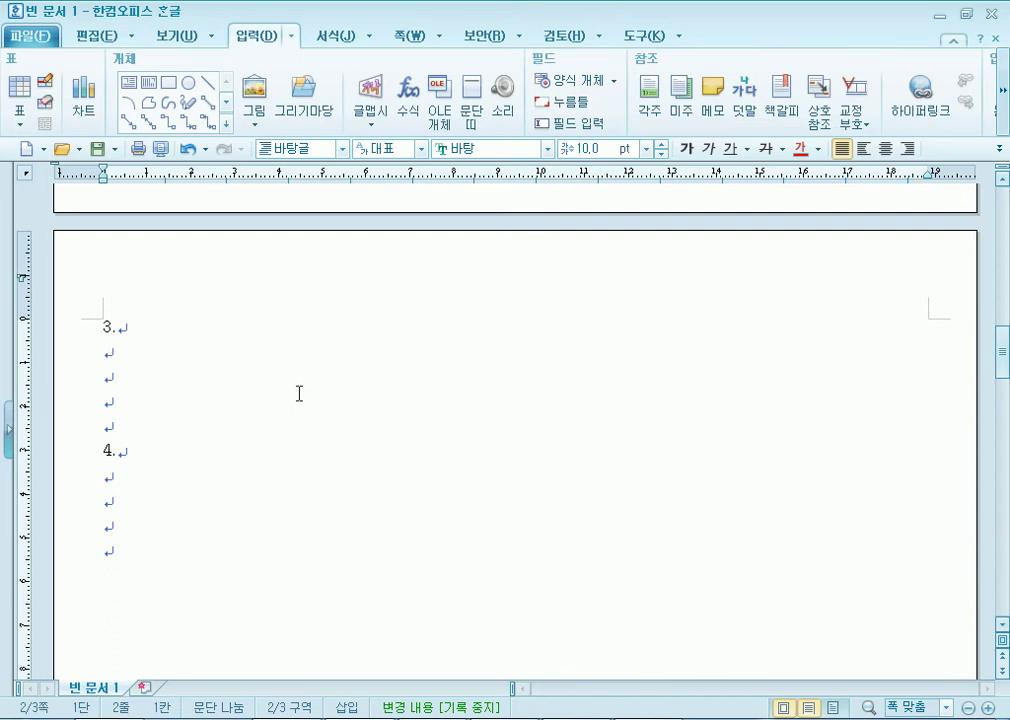
{"action": "type", "text": "(1)"}
{"action": "scroll", "coordinate": [205, 330], "scroll_direction": "up", "scroll_amount": 3, "text": "ctrl"}
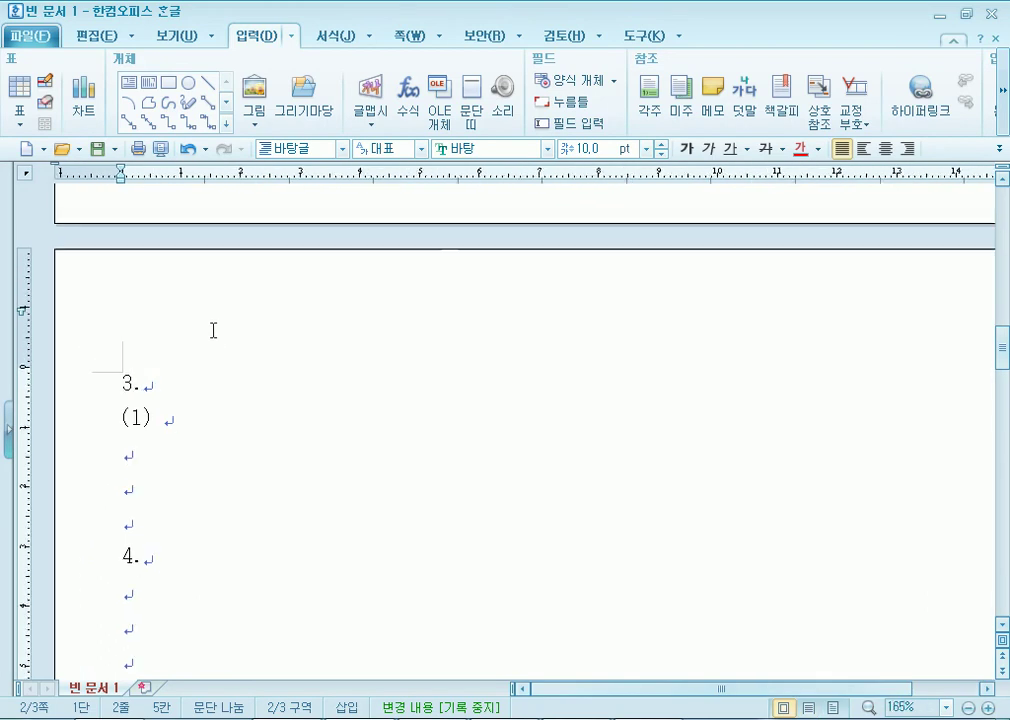
{"action": "scroll", "coordinate": [225, 304], "scroll_direction": "up", "scroll_amount": 3}
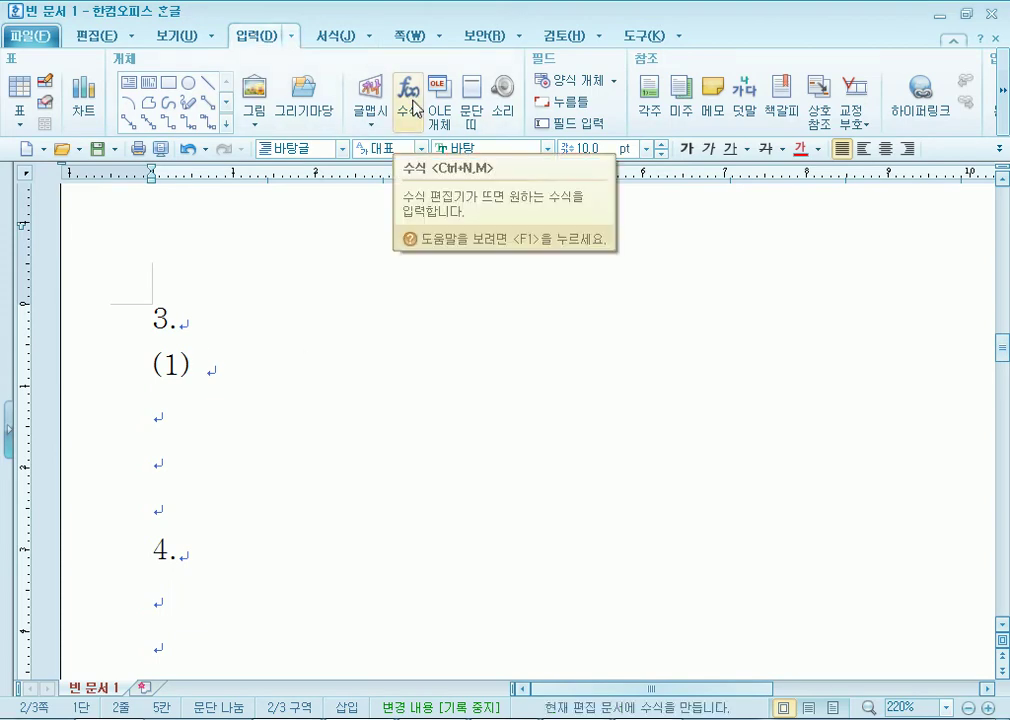
Open the 수식 편집기, set its preview zoom to 500 %, then close it.
{"action": "left_click", "coordinate": [410, 100]}
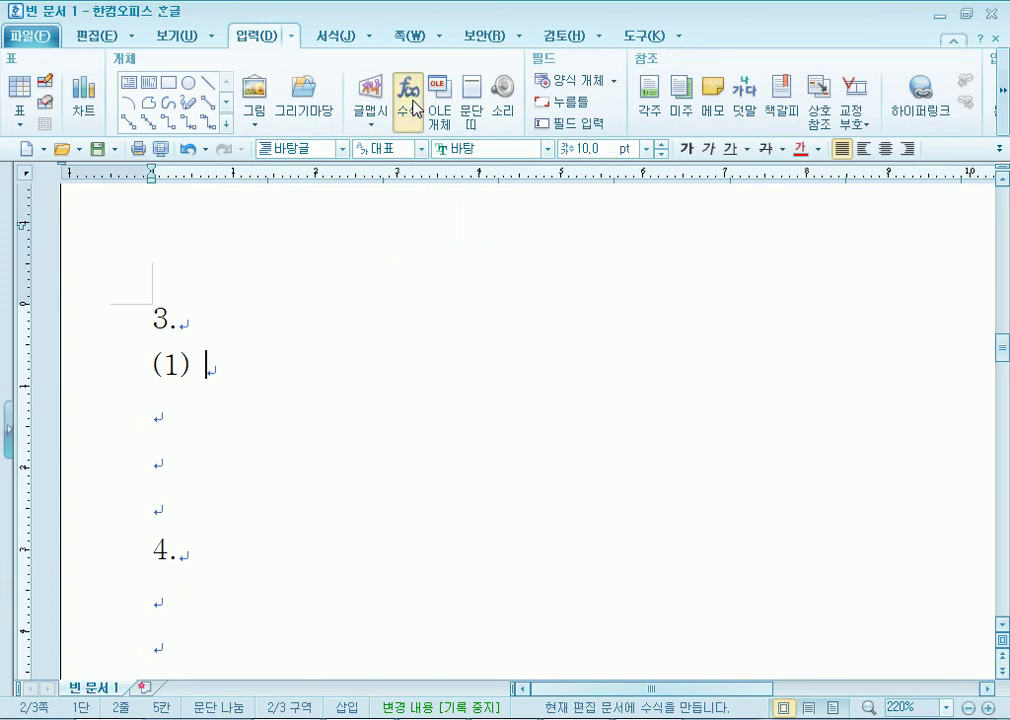
{"action": "left_click_drag", "start_coordinate": [345, 133], "coordinate": [408, 45]}
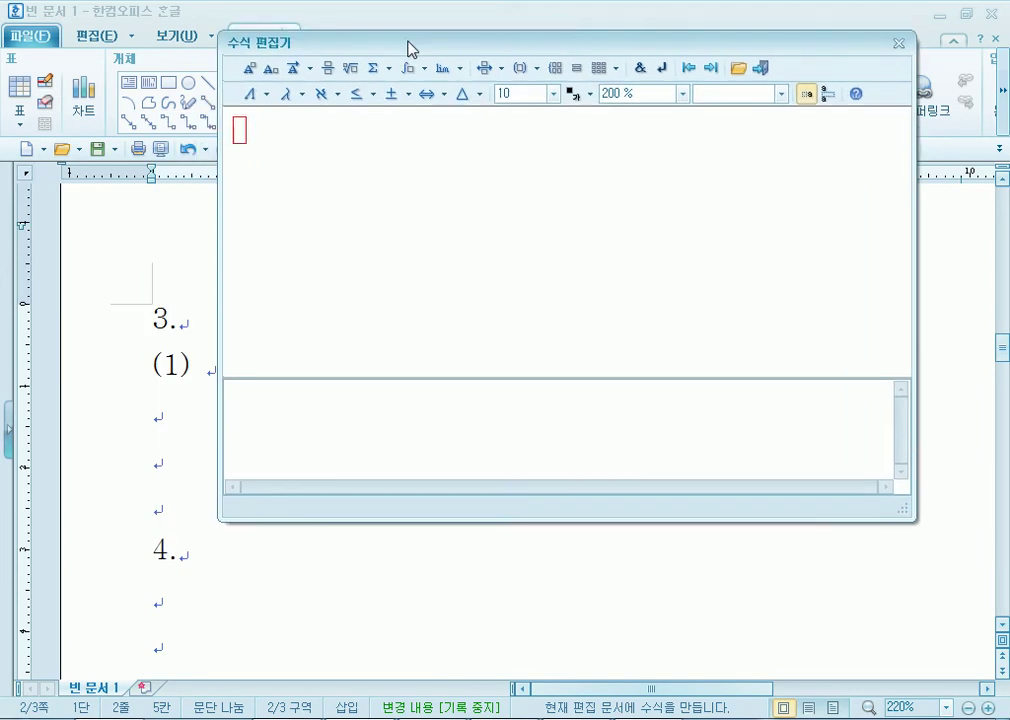
{"action": "left_click", "coordinate": [684, 91]}
{"action": "left_click", "coordinate": [640, 178]}
{"action": "left_click_drag", "start_coordinate": [340, 46], "coordinate": [332, 80]}
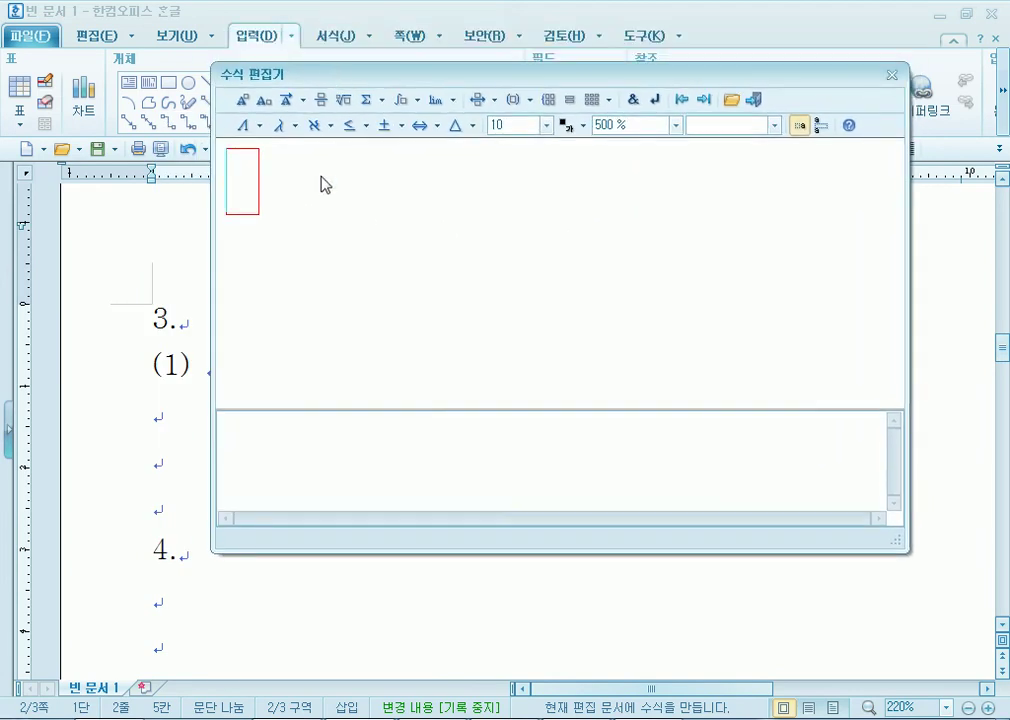
{"action": "mouse_move", "coordinate": [576, 718]}
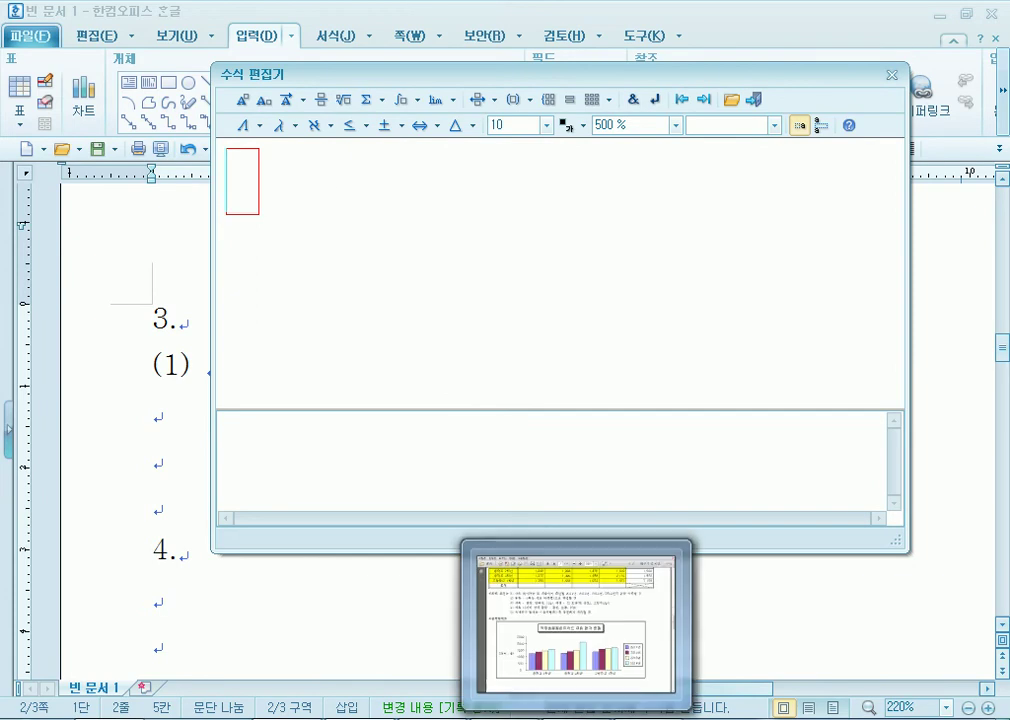
{"action": "left_click", "coordinate": [893, 74]}
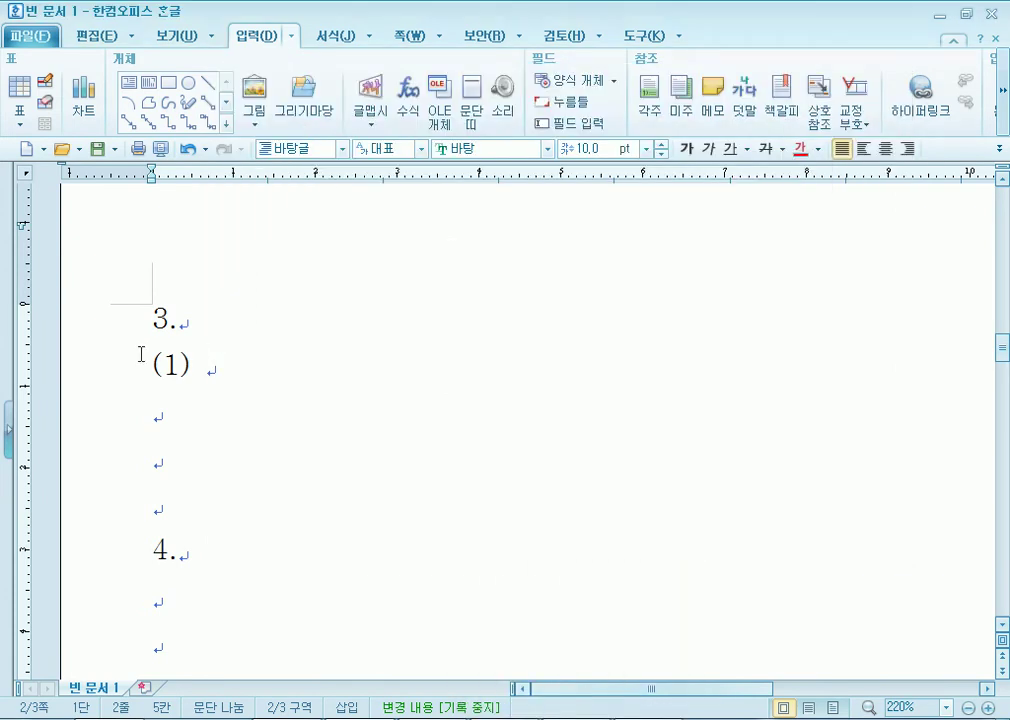
Put the caret after (1) and reopen the equation editor at 500 % zoom.
{"action": "left_click_drag", "start_coordinate": [145, 369], "coordinate": [196, 364]}
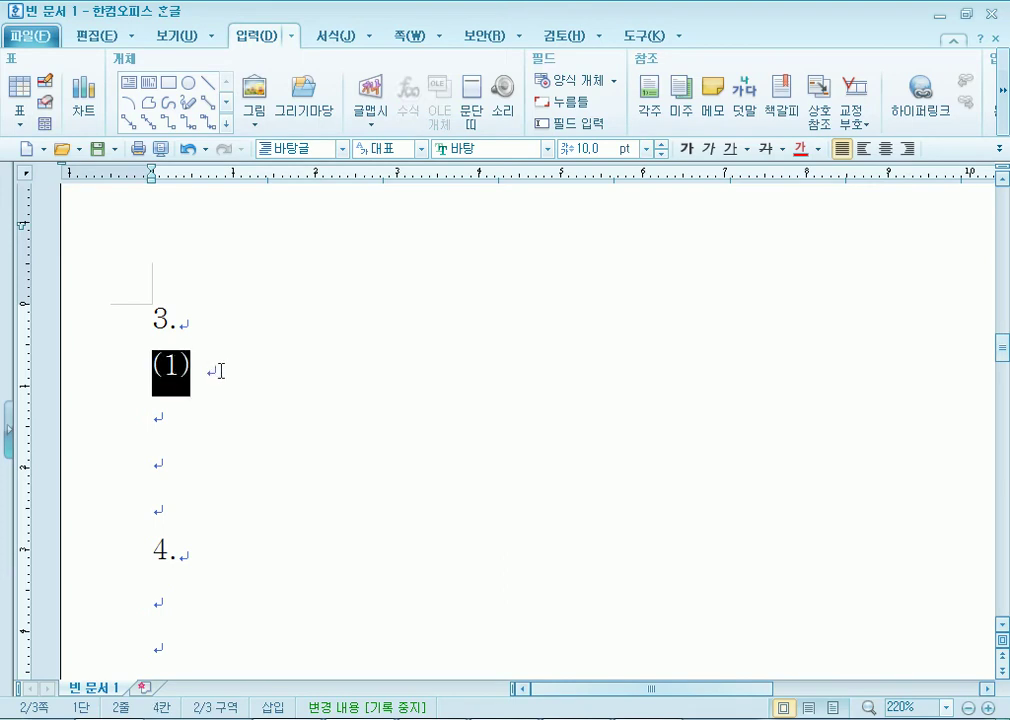
{"action": "left_click", "coordinate": [221, 371]}
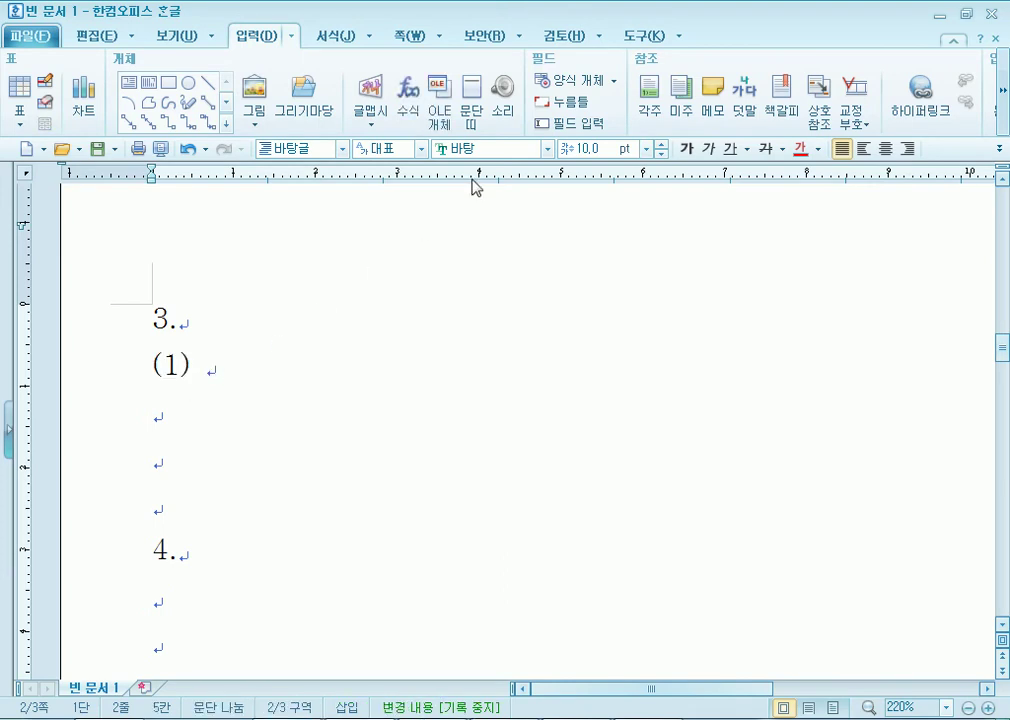
{"action": "left_click", "coordinate": [406, 106]}
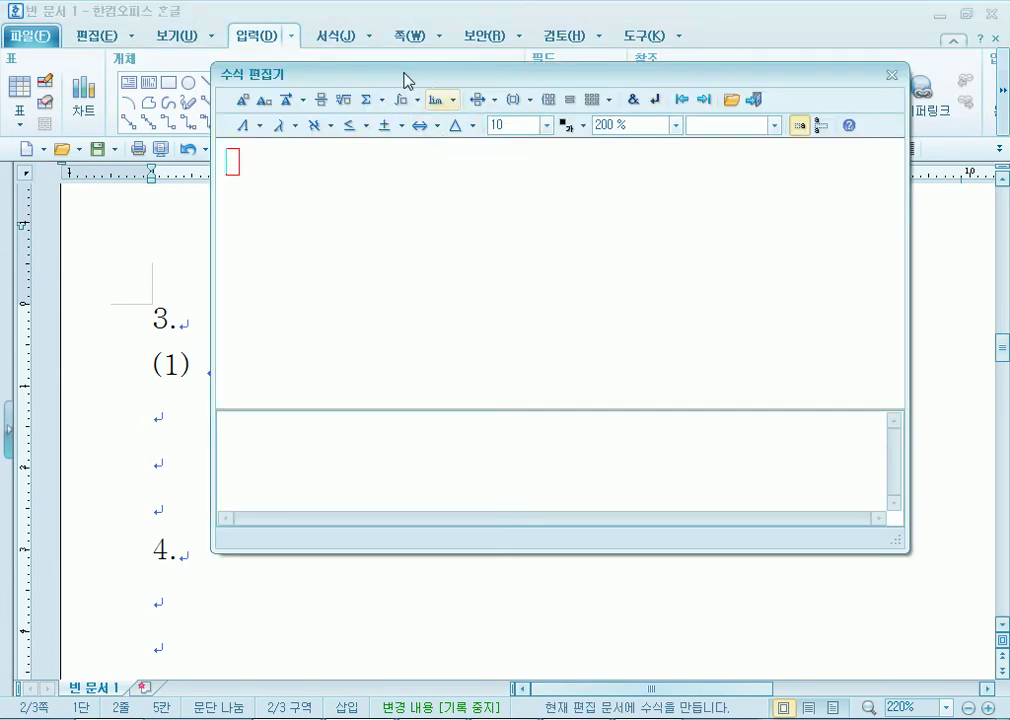
{"action": "left_click", "coordinate": [677, 125]}
{"action": "left_click", "coordinate": [650, 214]}
{"action": "left_click", "coordinate": [668, 125]}
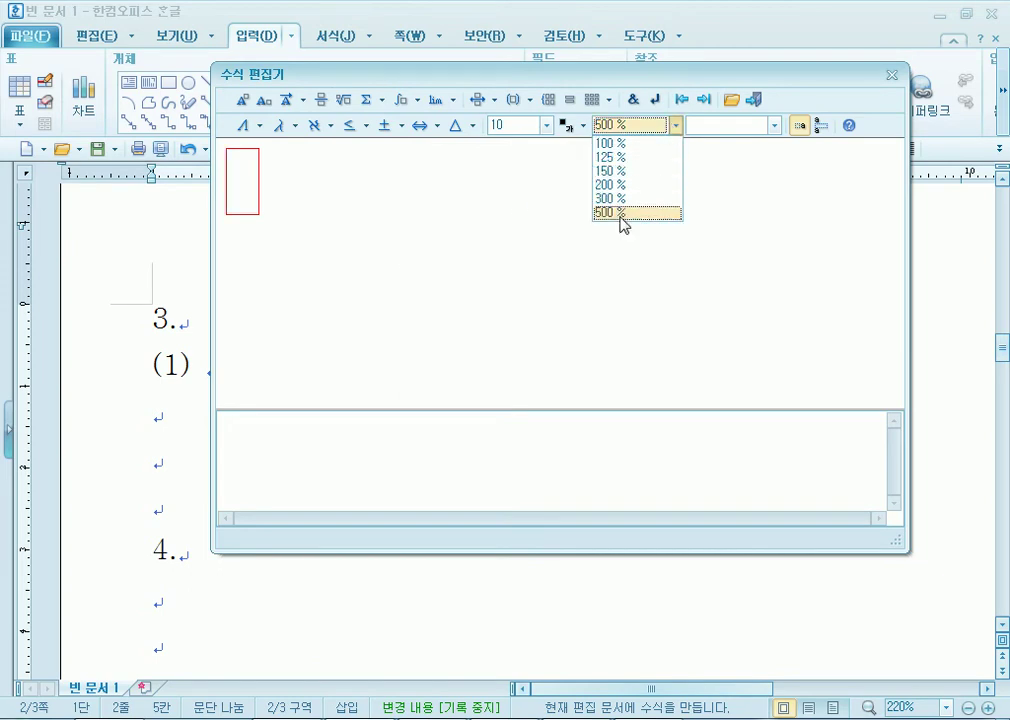
{"action": "left_click", "coordinate": [410, 278]}
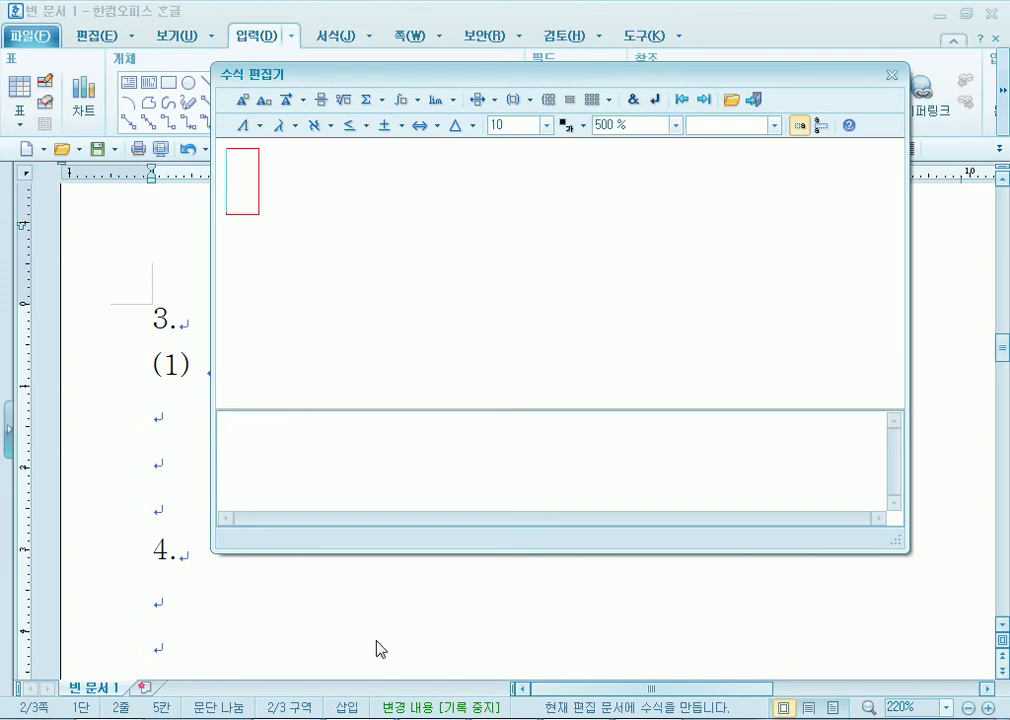
{"action": "key", "text": "alt+Tab"}
{"action": "scroll", "coordinate": [330, 465], "scroll_direction": "down", "scroll_amount": 10}
{"action": "scroll", "coordinate": [330, 465], "scroll_direction": "down", "scroll_amount": 1}
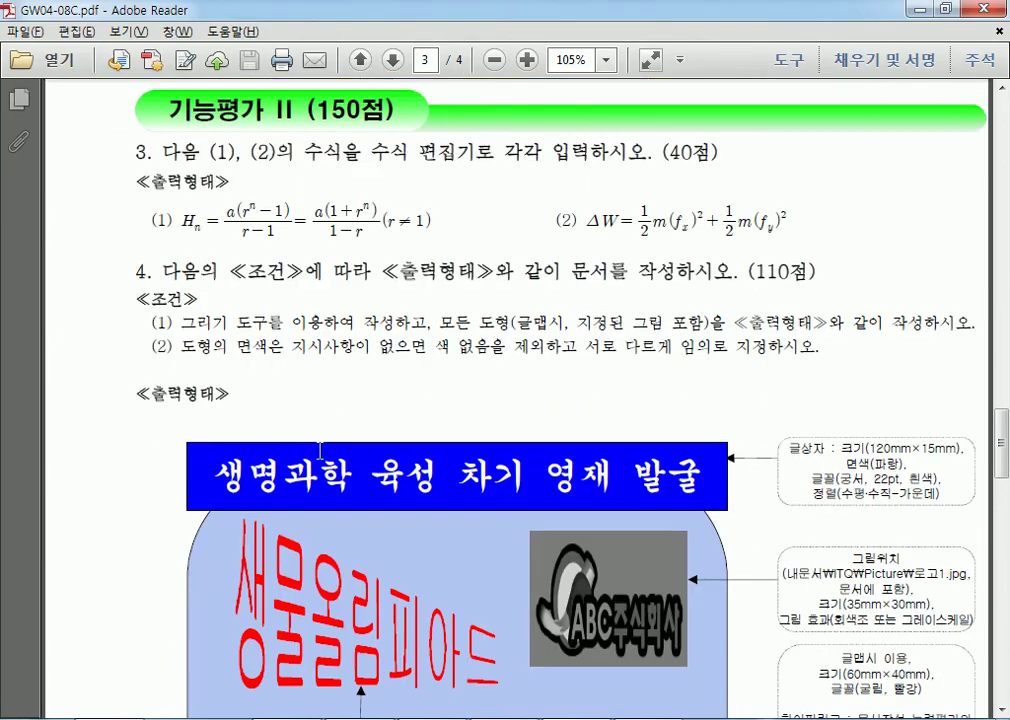
{"action": "left_click_drag", "start_coordinate": [177, 221], "coordinate": [202, 222]}
{"action": "left_click", "coordinate": [207, 236]}
{"action": "scroll", "coordinate": [247, 248], "scroll_direction": "up", "scroll_amount": 5}
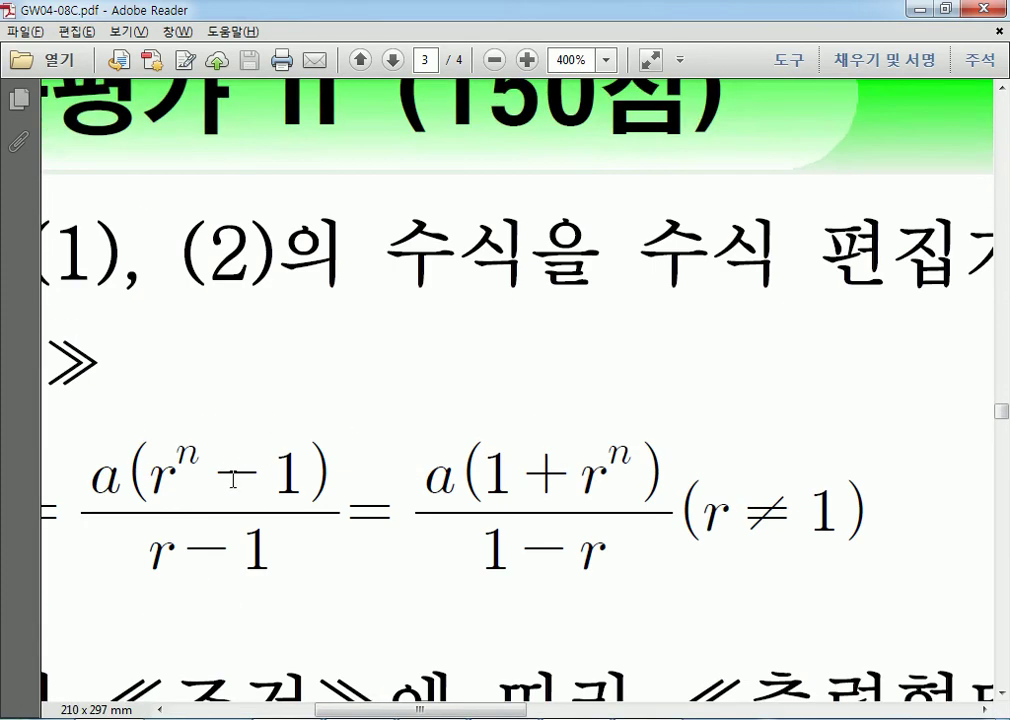
{"action": "scroll", "coordinate": [117, 489], "scroll_direction": "down", "scroll_amount": 2}
{"action": "left_click_drag", "start_coordinate": [421, 706], "coordinate": [370, 712]}
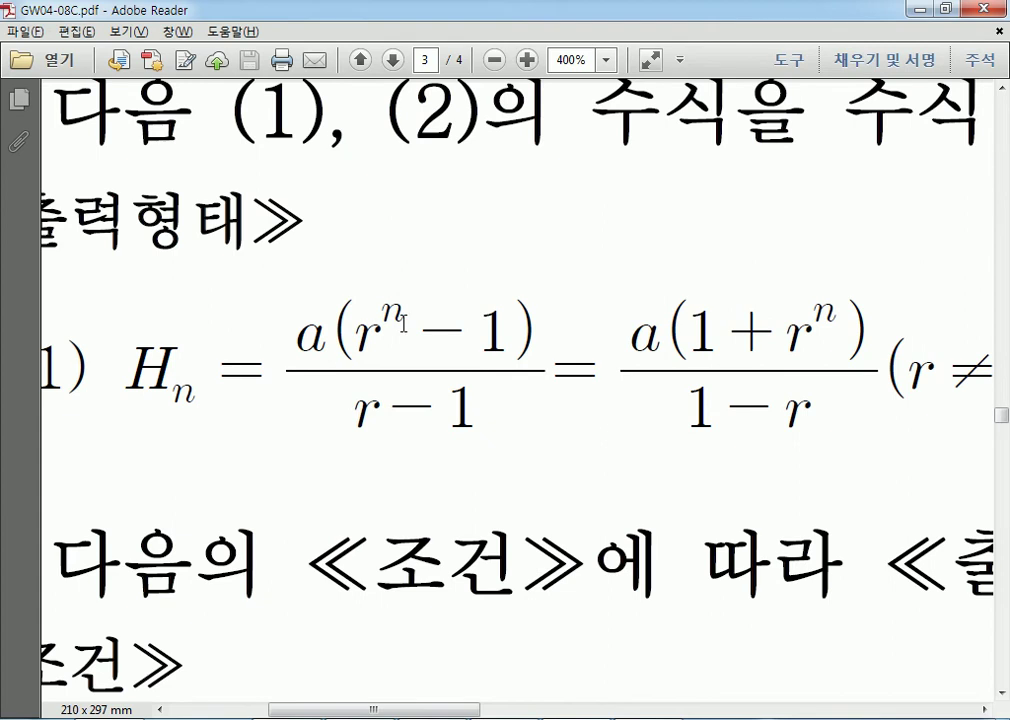
{"action": "left_click_drag", "start_coordinate": [458, 710], "coordinate": [548, 713]}
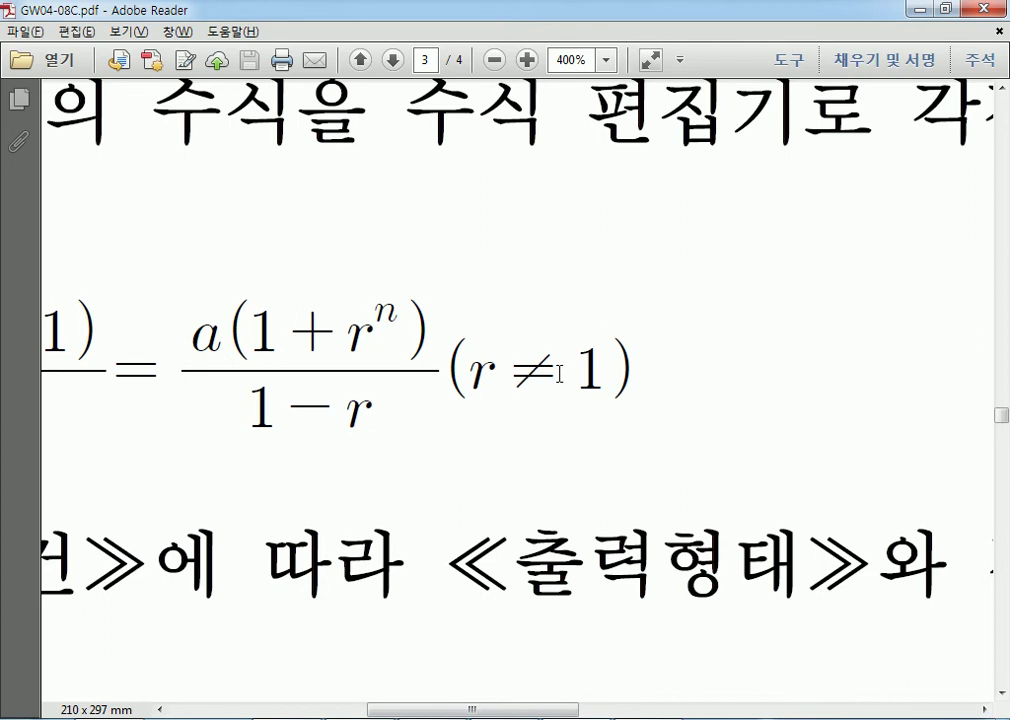
{"action": "left_click_drag", "start_coordinate": [490, 712], "coordinate": [447, 712]}
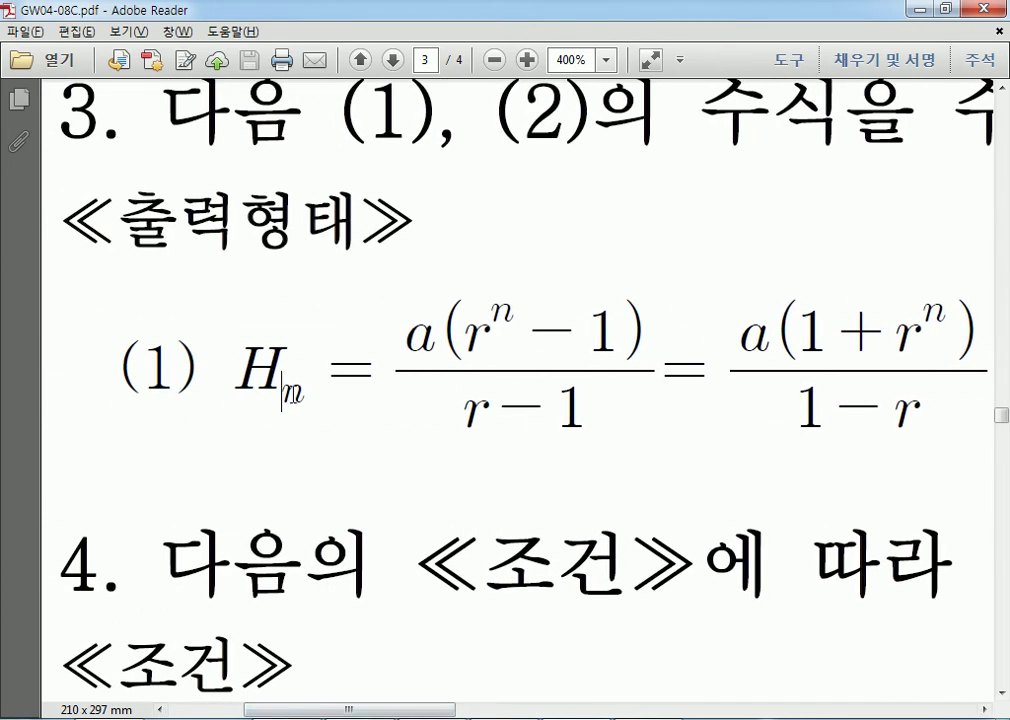
{"action": "left_click_drag", "start_coordinate": [286, 394], "coordinate": [310, 398]}
{"action": "left_click", "coordinate": [420, 333]}
Enter A(1+r) in the equation editor, deleting the mistyped a and stray equals sign.
{"action": "key", "text": "alt+Tab"}
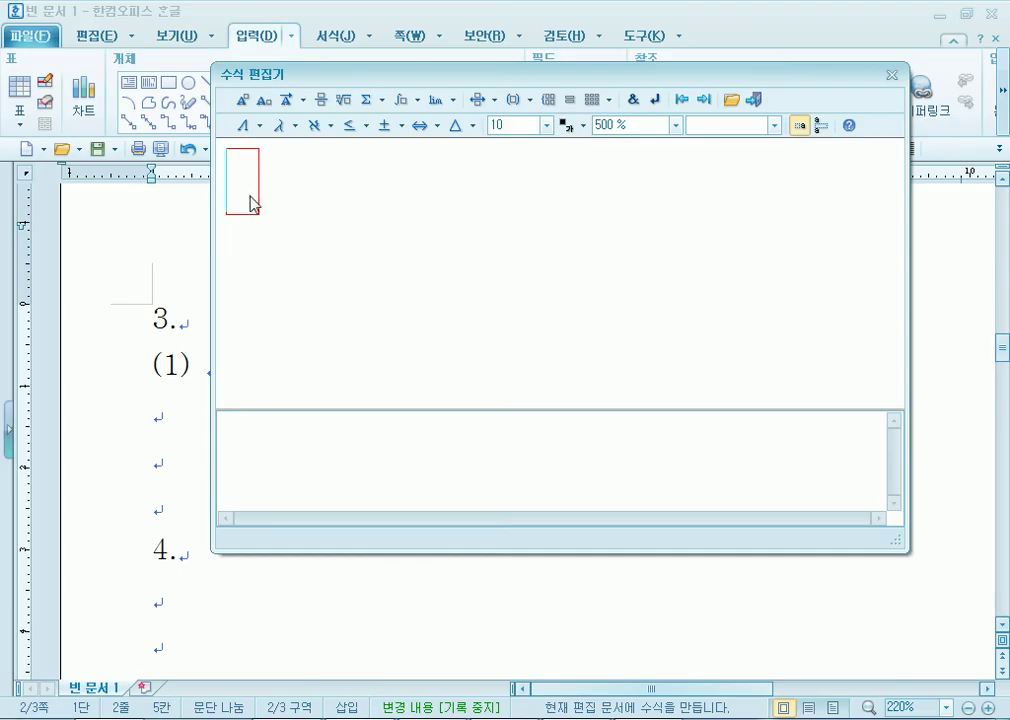
{"action": "type", "text": "a"}
{"action": "key", "text": "BackSpace"}
{"action": "type", "text": "A(1+r"}
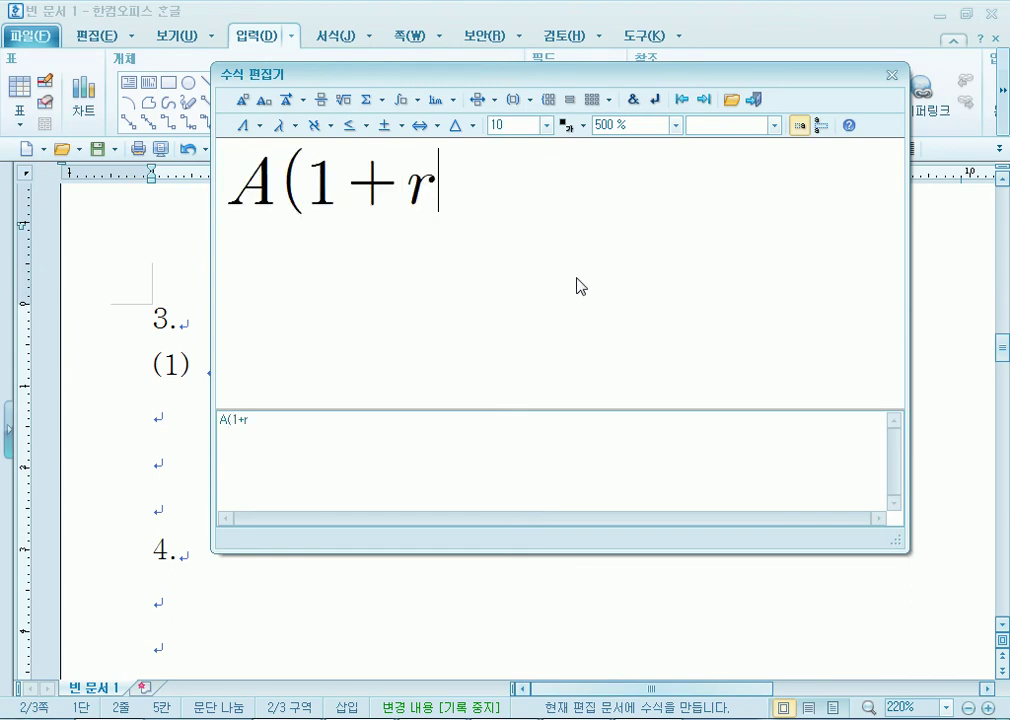
{"action": "type", "text": ")"}
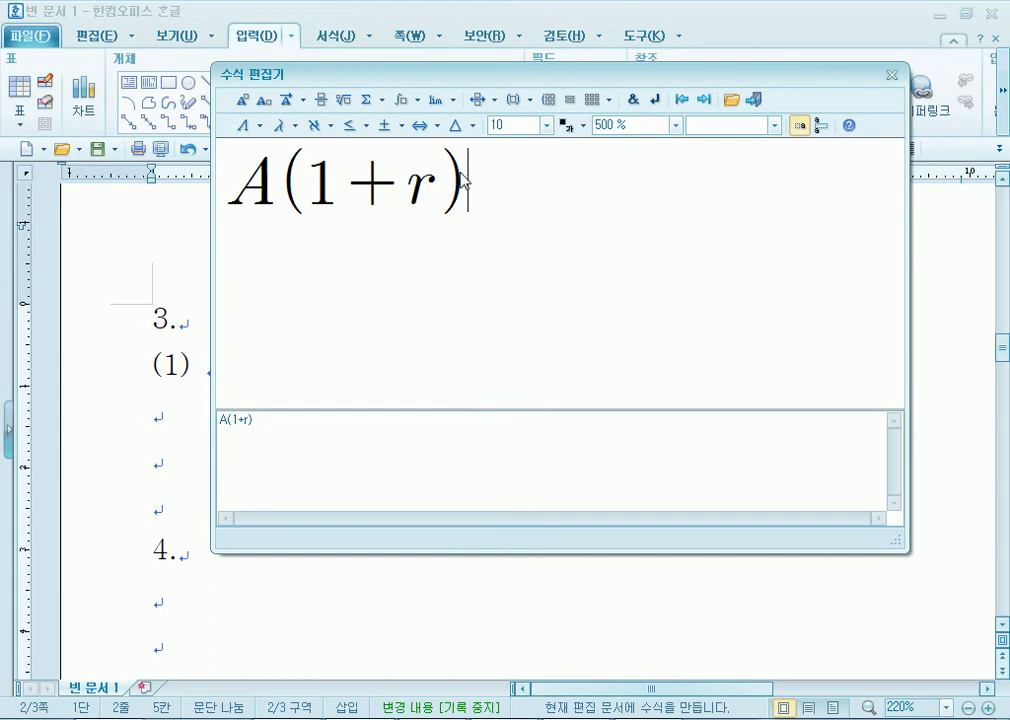
{"action": "type", "text": "="}
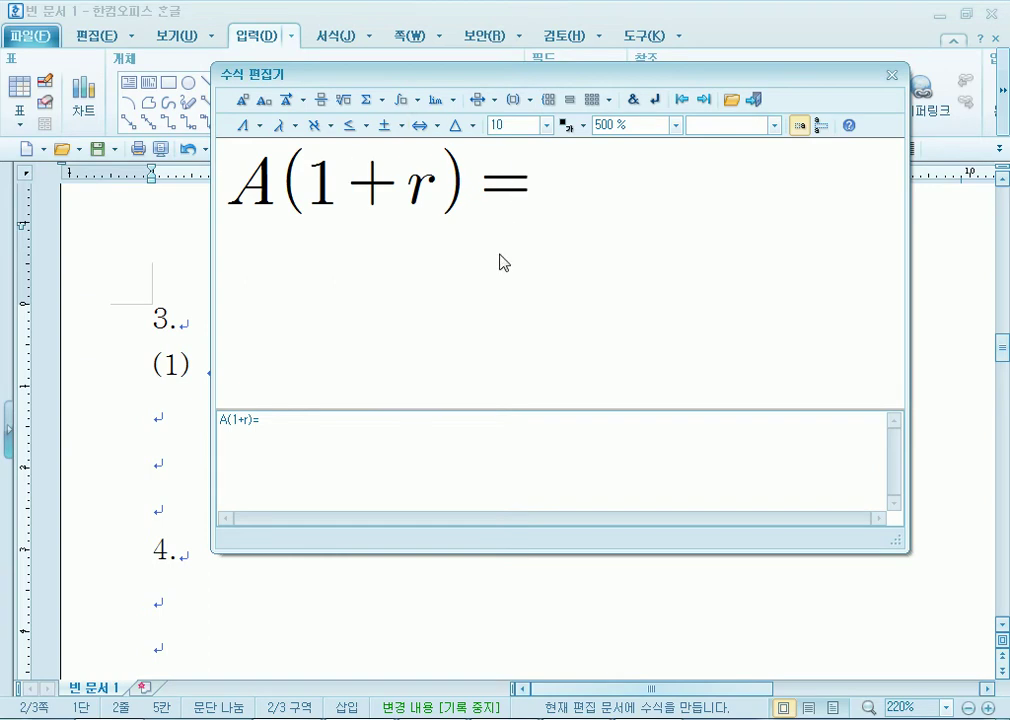
{"action": "left_click", "coordinate": [456, 195]}
{"action": "key", "text": "BackSpace"}
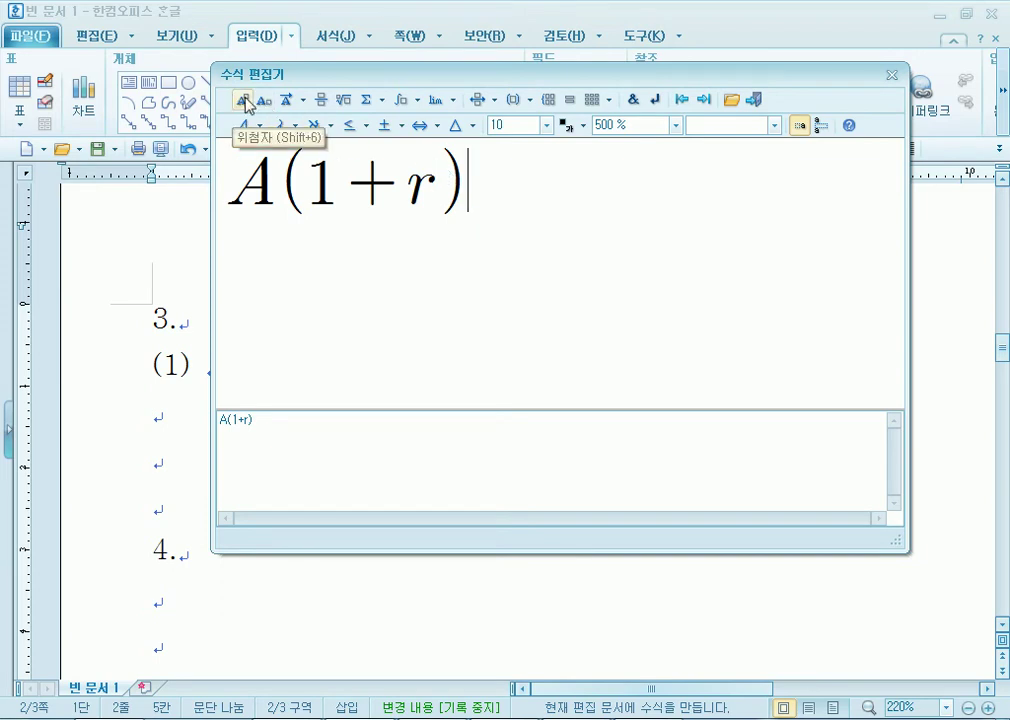
{"action": "left_click_drag", "start_coordinate": [288, 78], "coordinate": [210, 78]}
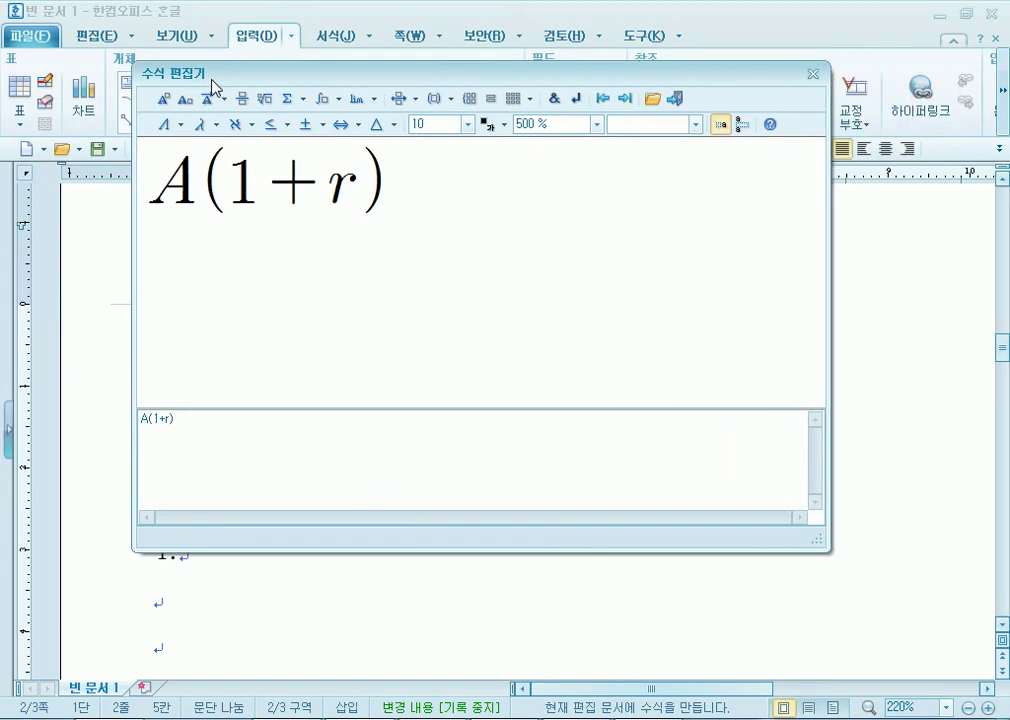
Add exponent n after A(1+r) and an equals sign outside the superscript.
{"action": "left_click", "coordinate": [163, 100]}
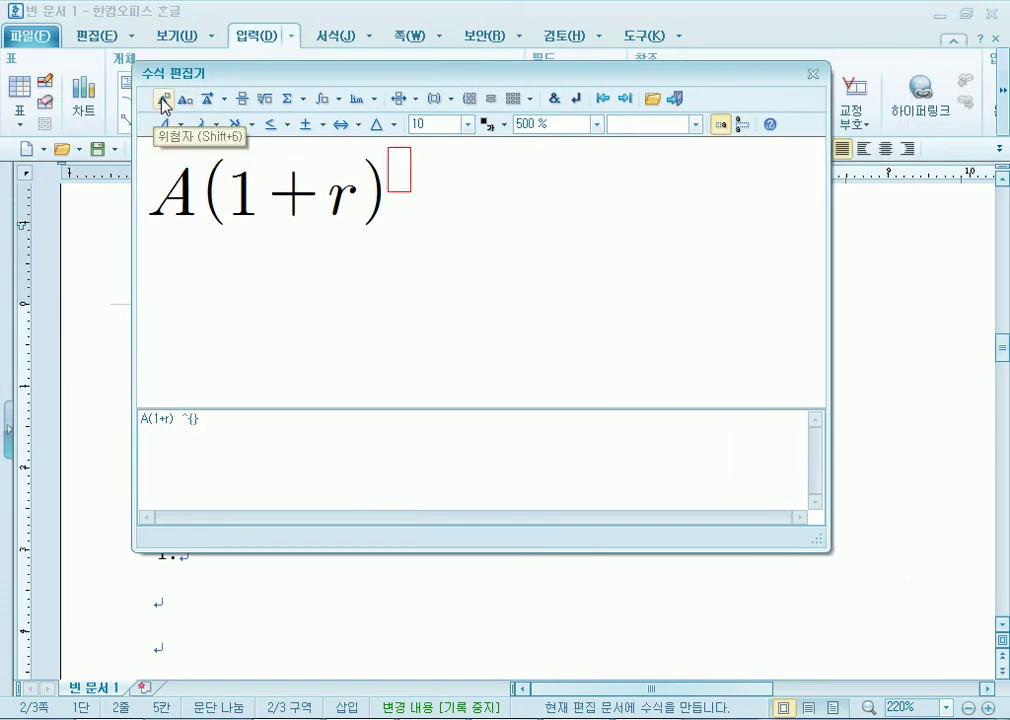
{"action": "type", "text": "n"}
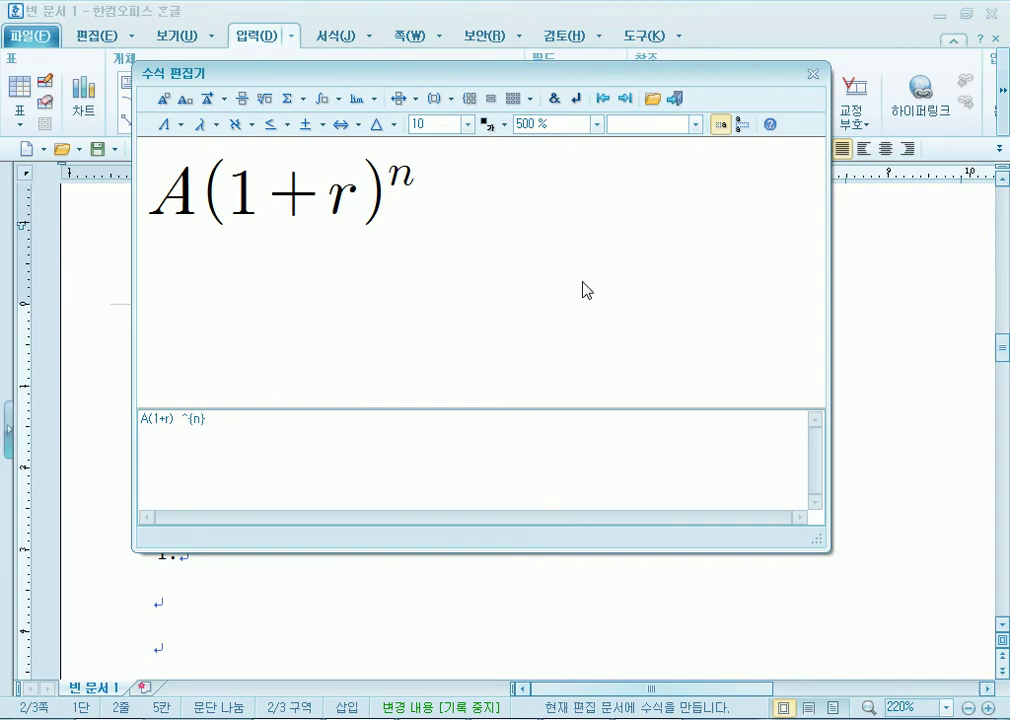
{"action": "type", "text": "="}
{"action": "key", "text": "BackSpace"}
{"action": "key", "text": "Left"}
{"action": "key", "text": "Left"}
{"action": "key", "text": "Right"}
{"action": "key", "text": "Left"}
{"action": "key", "text": "Left"}
{"action": "key", "text": "Left"}
{"action": "key", "text": "Right"}
{"action": "key", "text": "Right"}
{"action": "key", "text": "Right"}
{"action": "key", "text": "Left"}
{"action": "key", "text": "Right"}
{"action": "type", "text": "="}
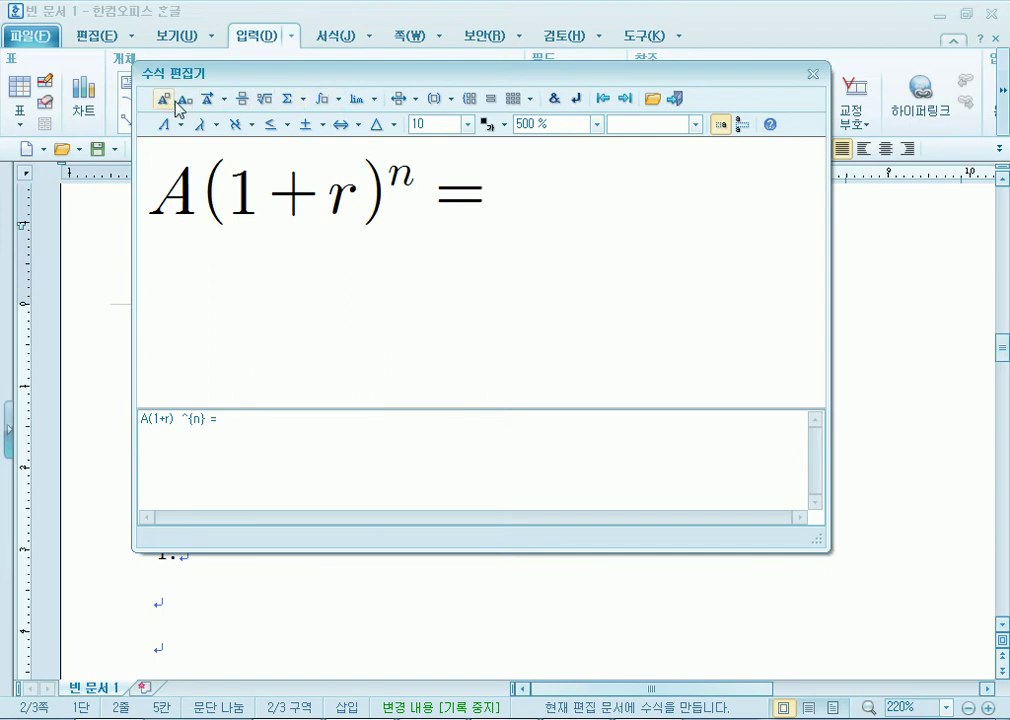
Insert a fraction with numerator a((1+r)-1) and denominator r.
{"action": "left_click", "coordinate": [242, 100]}
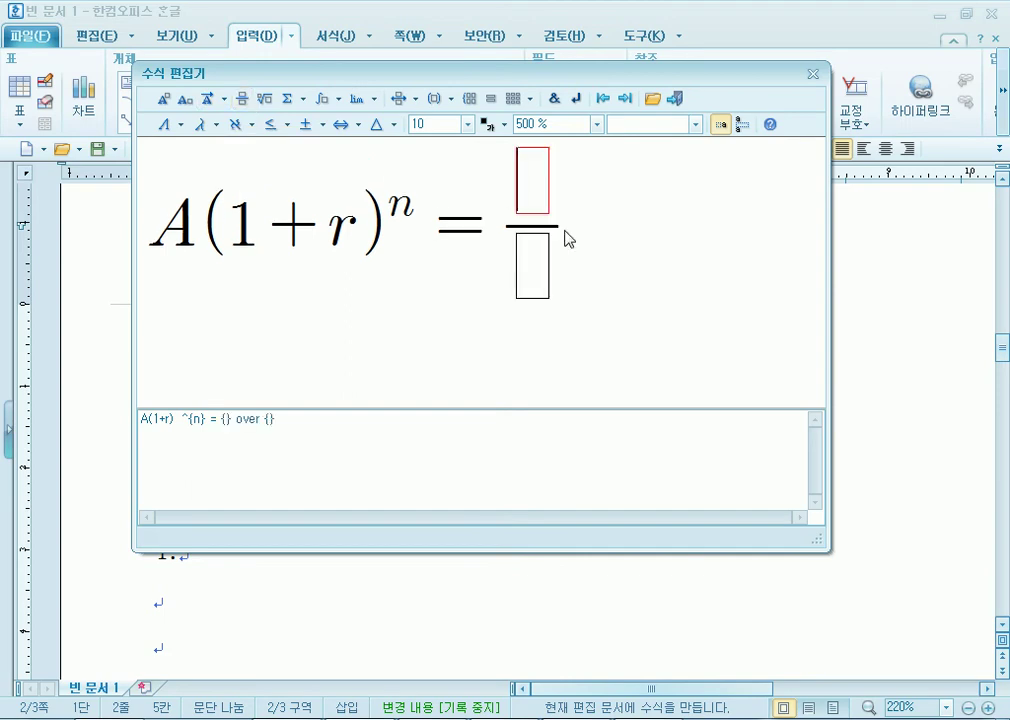
{"action": "type", "text": "a("}
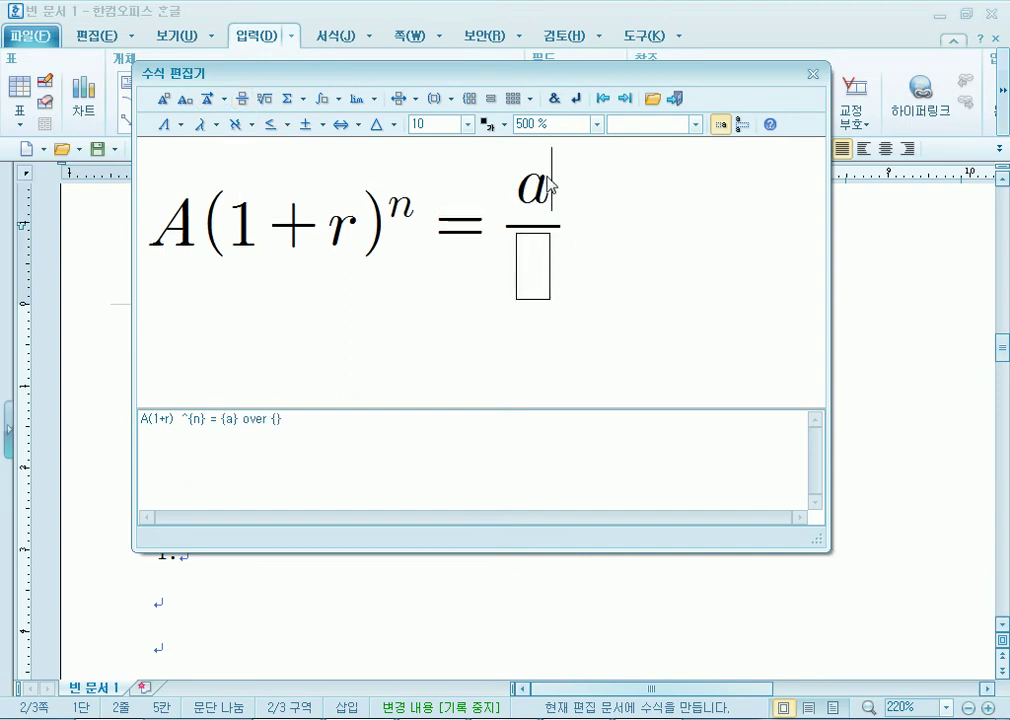
{"action": "type", "text": "(1"}
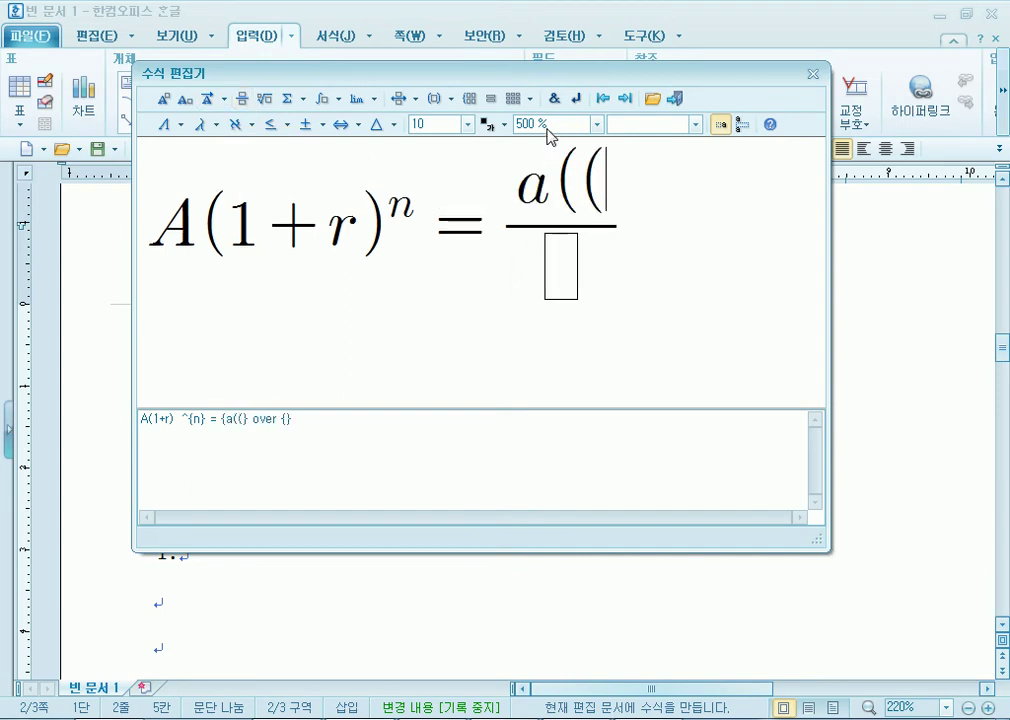
{"action": "type", "text": "+r)"}
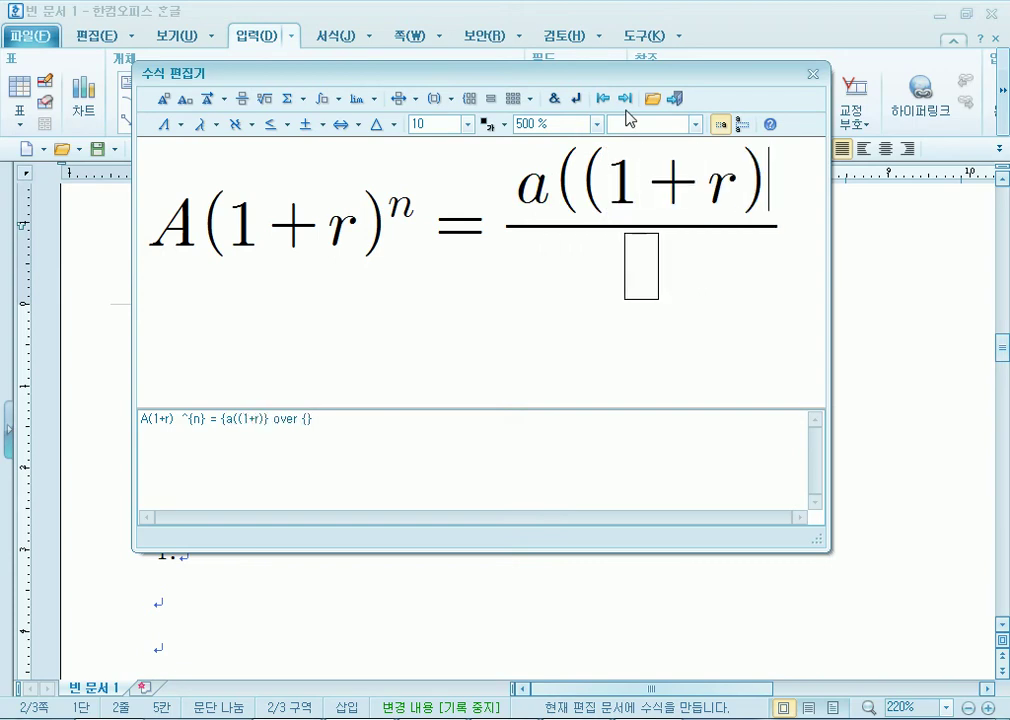
{"action": "type", "text": "-1"}
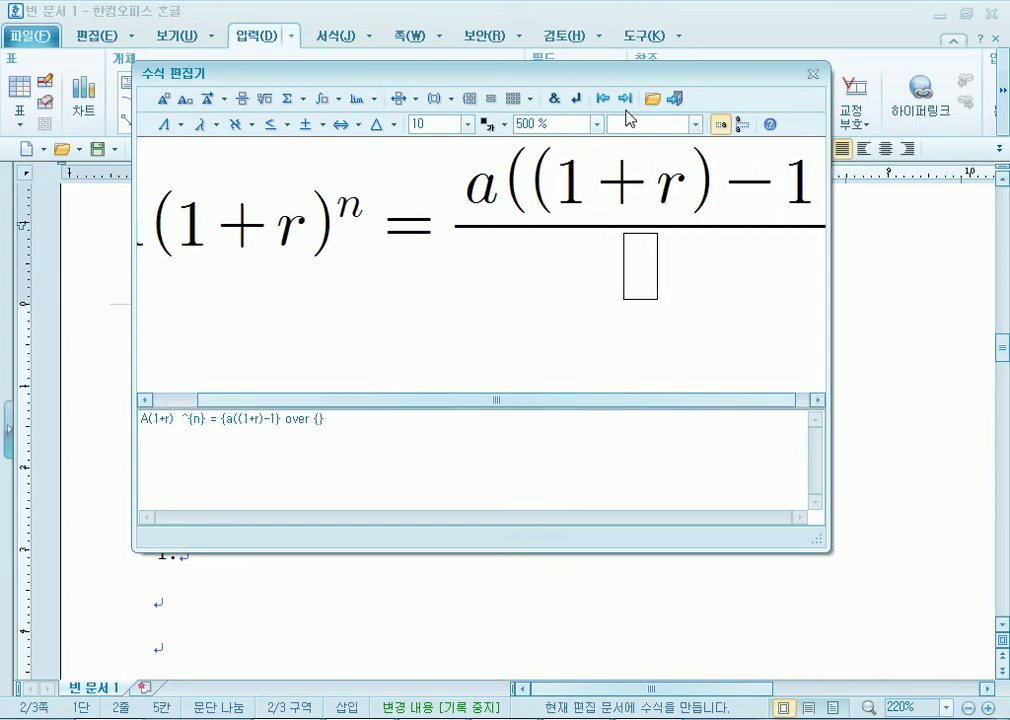
{"action": "type", "text": ")"}
{"action": "key", "text": "Tab"}
{"action": "type", "text": "t"}
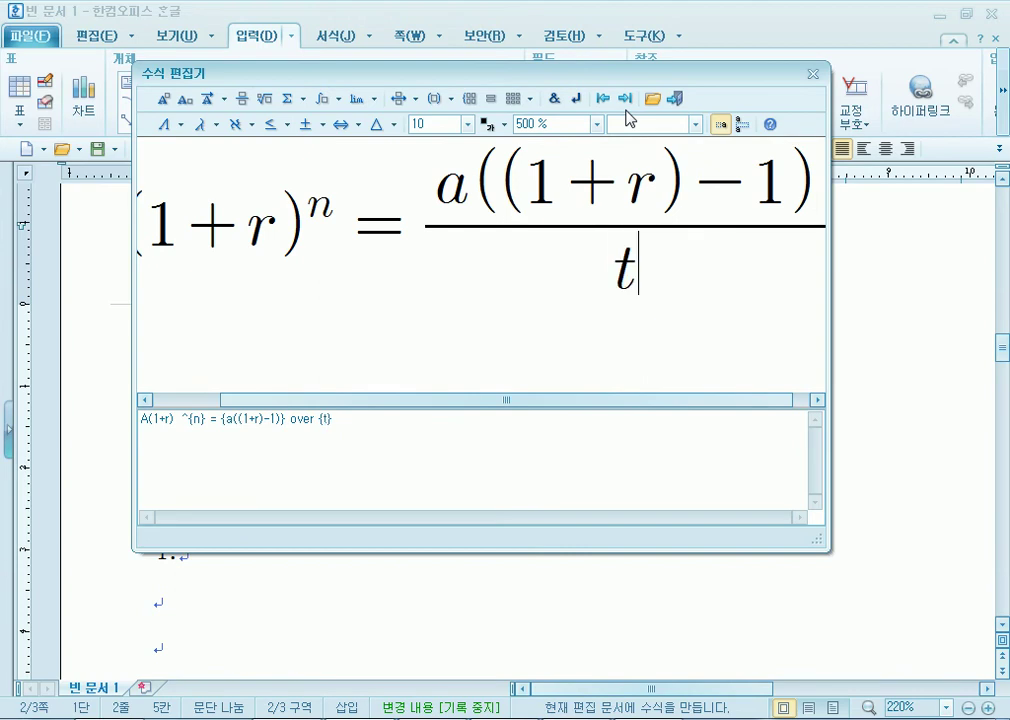
{"action": "key", "text": "BackSpace"}
{"action": "type", "text": "r"}
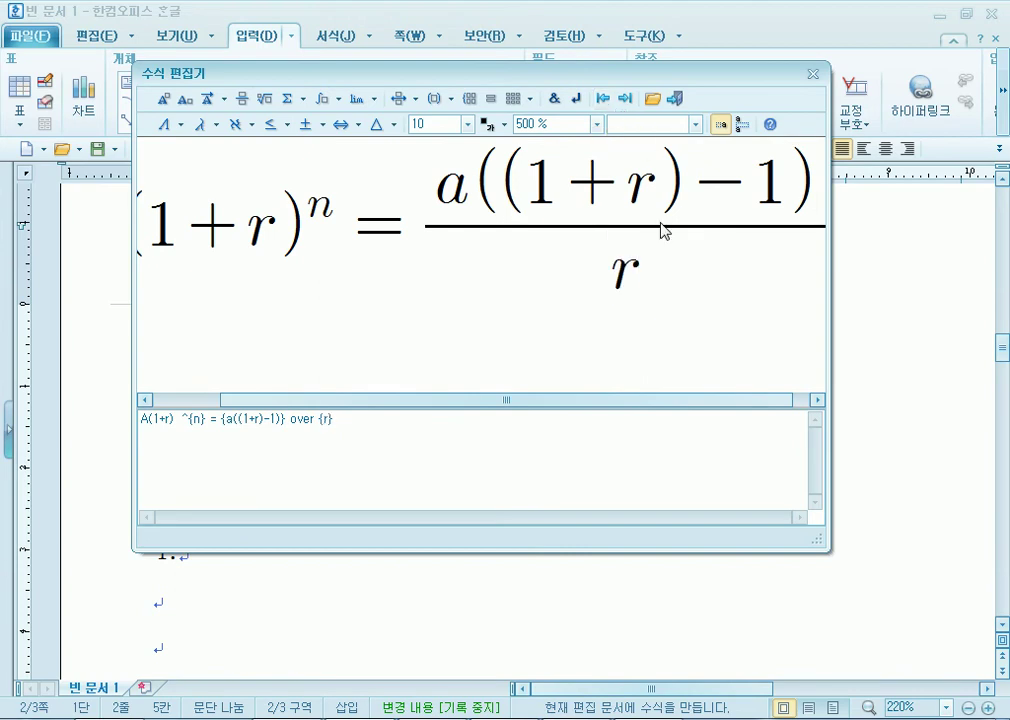
Raise the numerator's (1+r) to the power n.
{"action": "left_click", "coordinate": [817, 400]}
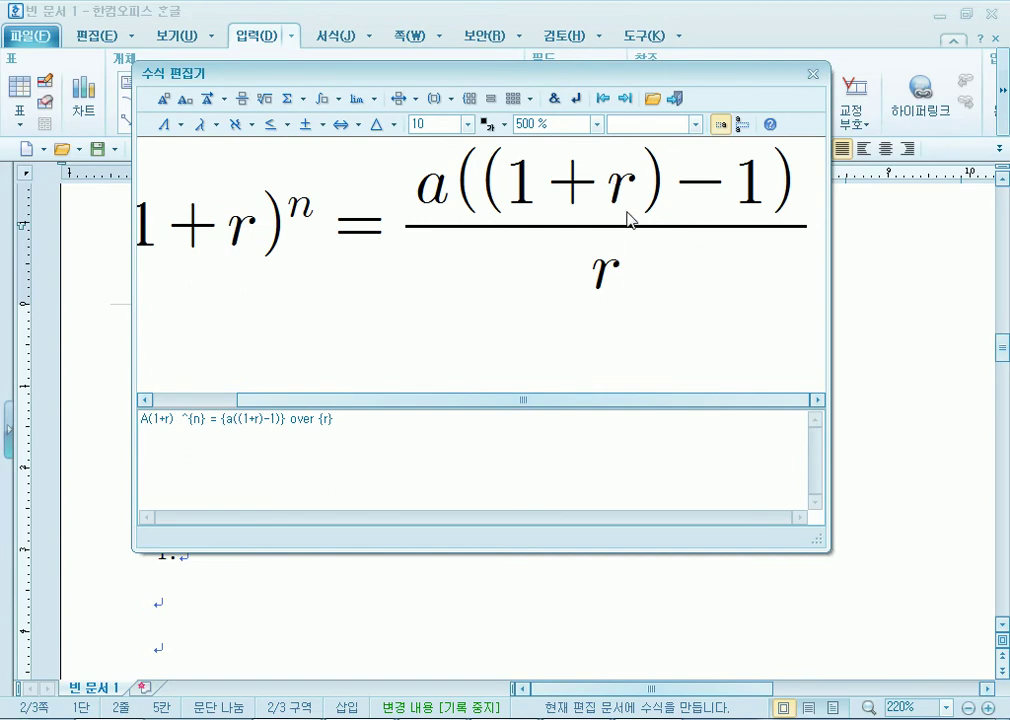
{"action": "left_click", "coordinate": [645, 186]}
{"action": "key", "text": "Right"}
{"action": "left_click", "coordinate": [163, 98]}
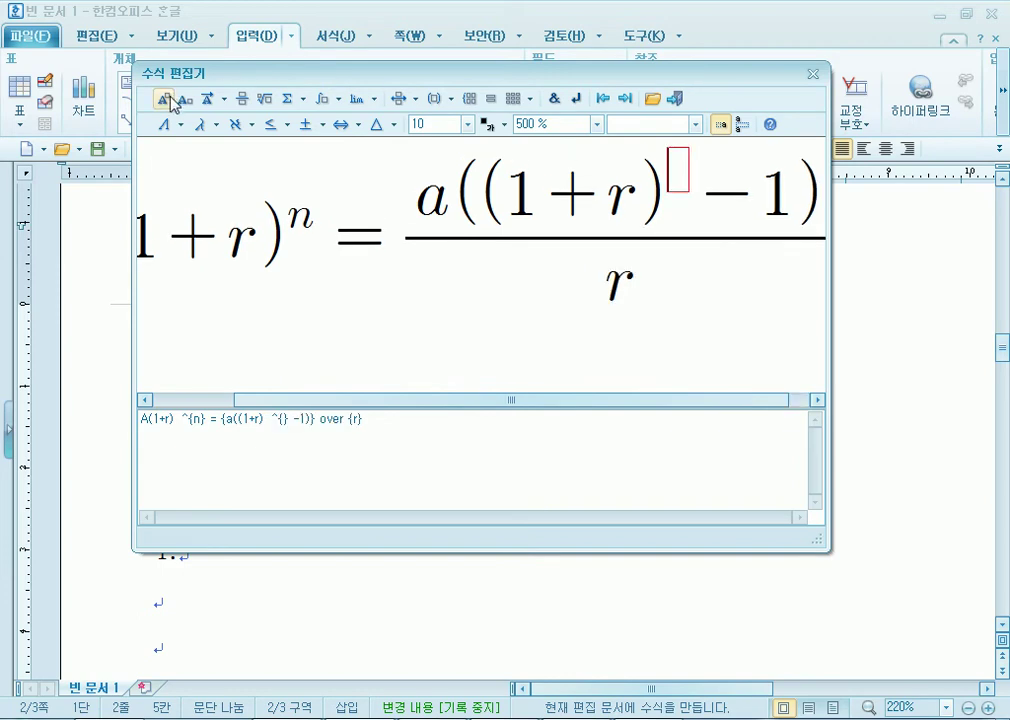
{"action": "type", "text": "n"}
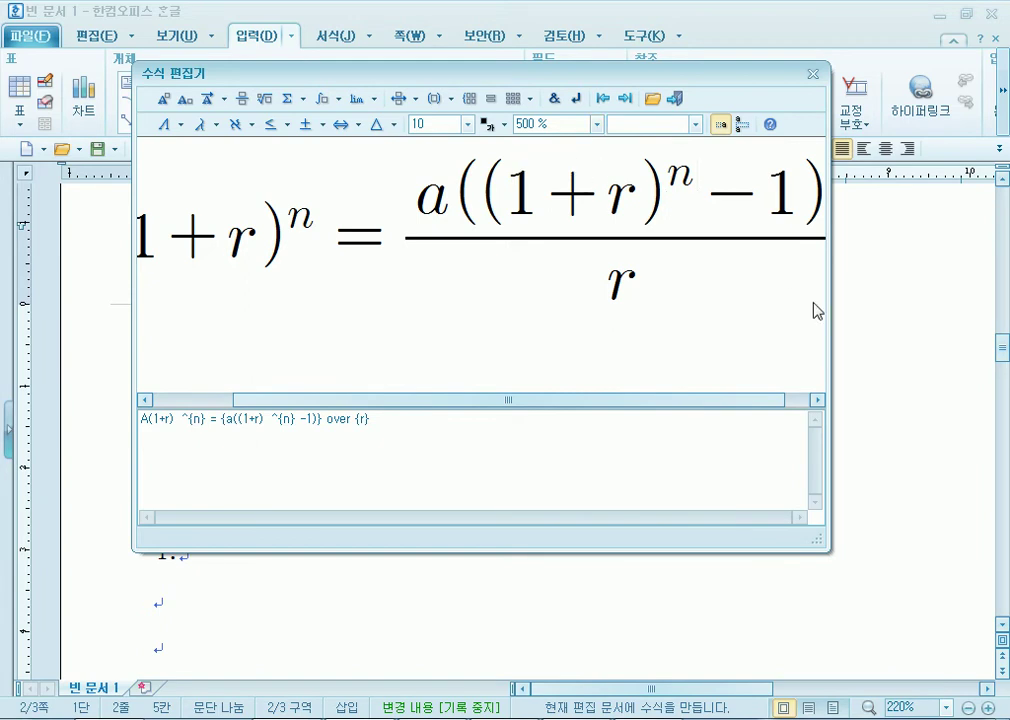
Resize and reposition the equation editor window.
{"action": "left_click_drag", "start_coordinate": [830, 307], "coordinate": [1004, 308]}
{"action": "left_click_drag", "start_coordinate": [133, 285], "coordinate": [4, 285]}
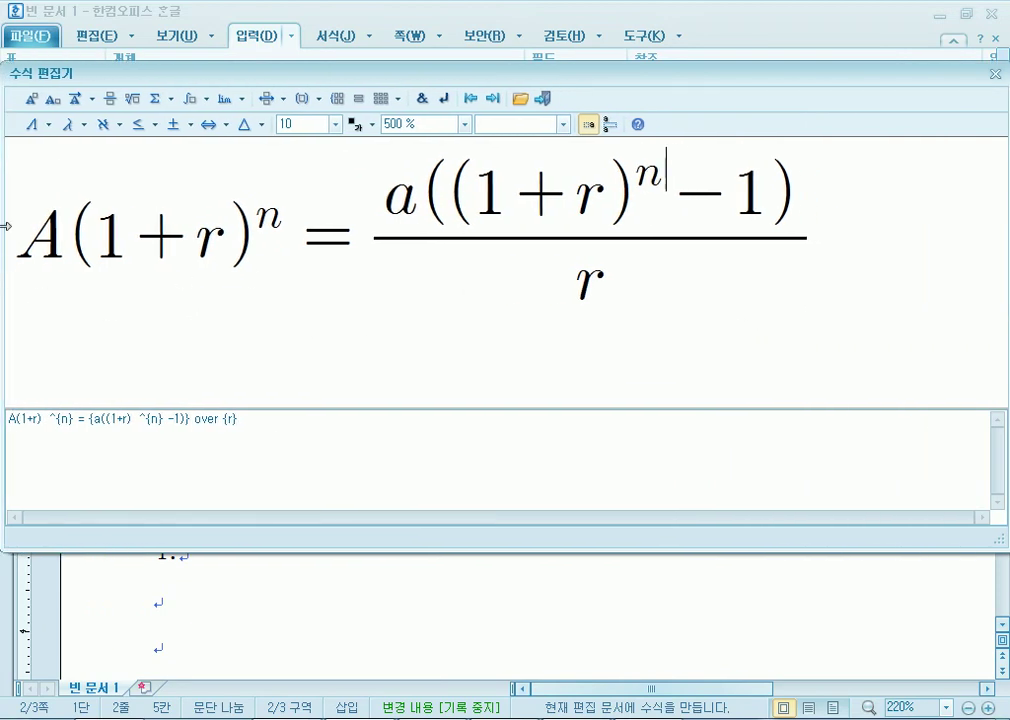
{"action": "left_click_drag", "start_coordinate": [4, 221], "coordinate": [18, 221]}
{"action": "mouse_move", "coordinate": [179, 80]}
{"action": "left_mouse_down"}
{"action": "mouse_move", "coordinate": [165, 78]}
{"action": "mouse_move", "coordinate": [174, 72]}
{"action": "left_mouse_up"}
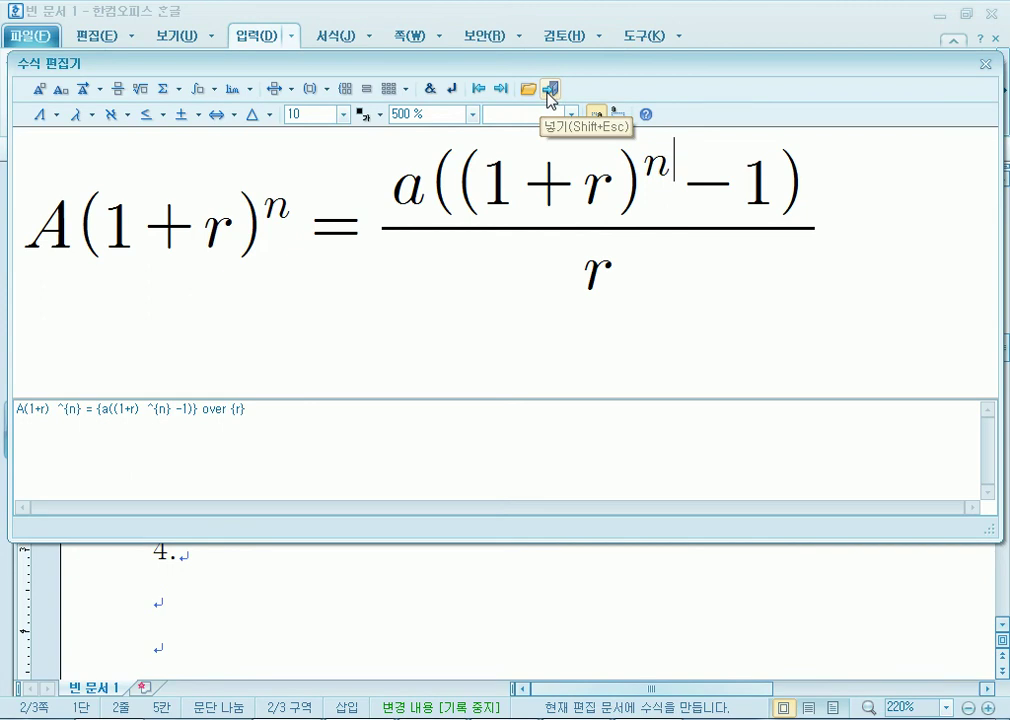
Insert the finished equation into the document after (1).
{"action": "left_click", "coordinate": [549, 90]}
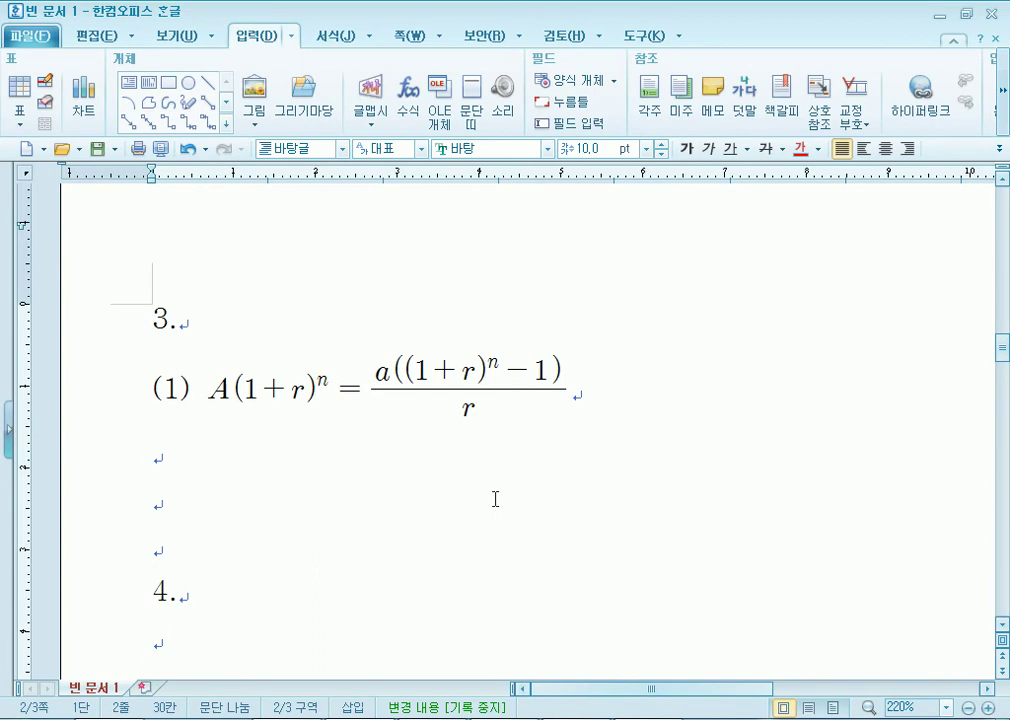
{"action": "double_click", "coordinate": [428, 389]}
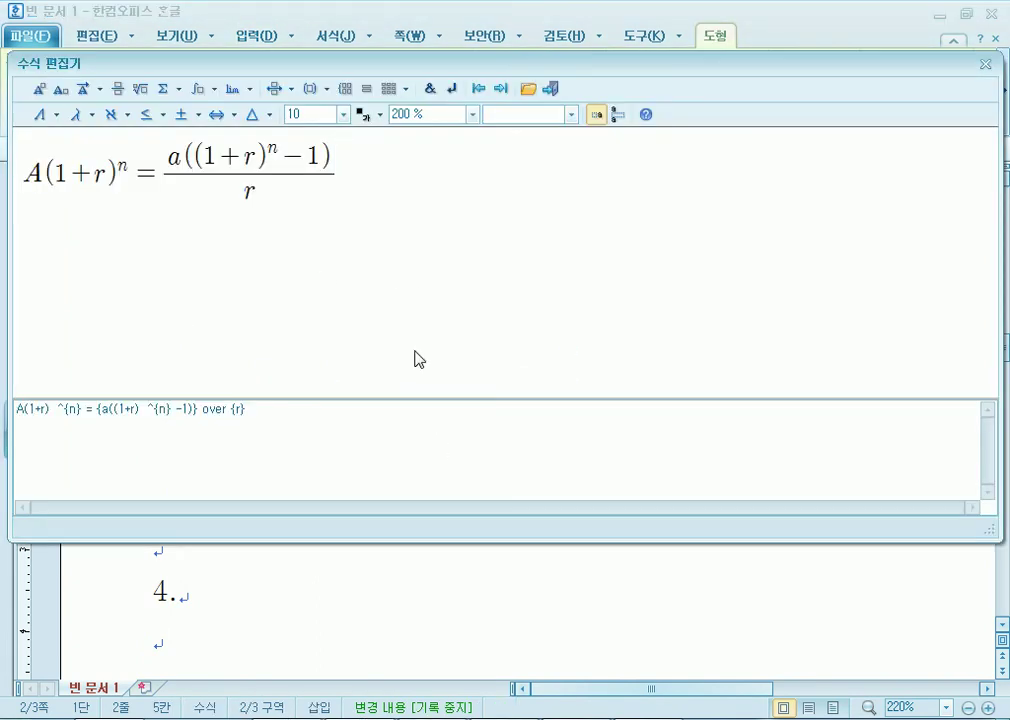
{"action": "left_click", "coordinate": [551, 90]}
After the equation, add spaces and type the label (2) further along the line.
{"action": "left_click", "coordinate": [595, 390]}
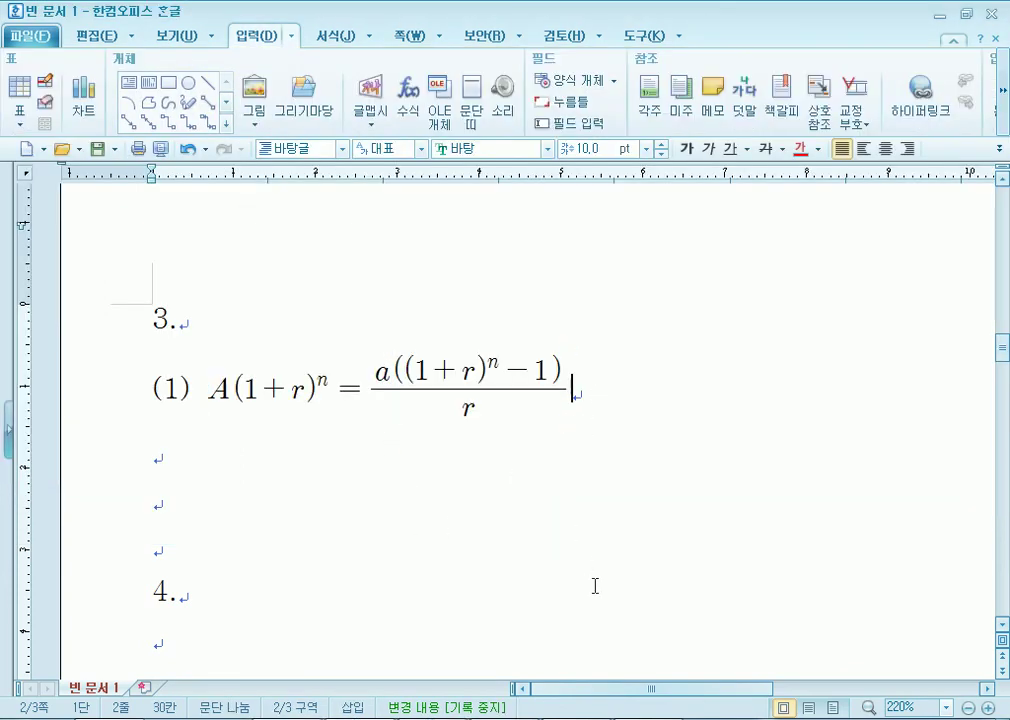
{"action": "scroll", "coordinate": [584, 567], "scroll_direction": "down", "scroll_amount": 6}
{"action": "scroll", "coordinate": [580, 536], "scroll_direction": "down", "scroll_amount": 4}
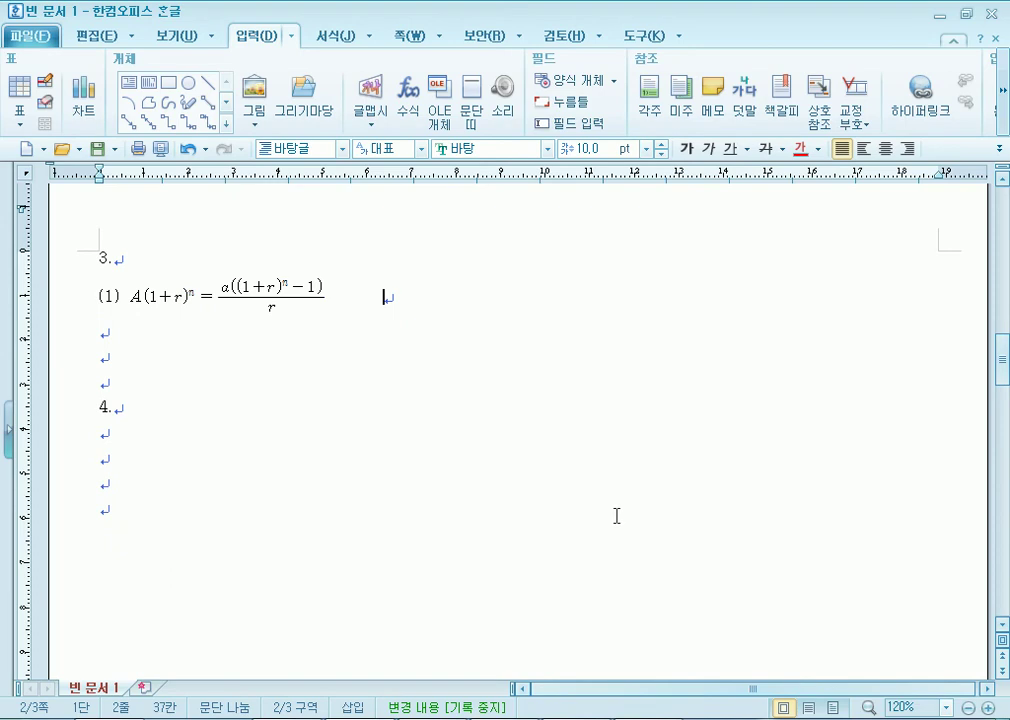
{"action": "type", "text": "(2)"}
{"action": "scroll", "coordinate": [440, 476], "scroll_direction": "up", "scroll_amount": 3}
Scroll the exam PDF right to read formula (2), ΔW = ½m(f_x)² + ½m(f_y)², then return to Hangul.
{"action": "scroll", "coordinate": [592, 407], "scroll_direction": "up", "scroll_amount": 4}
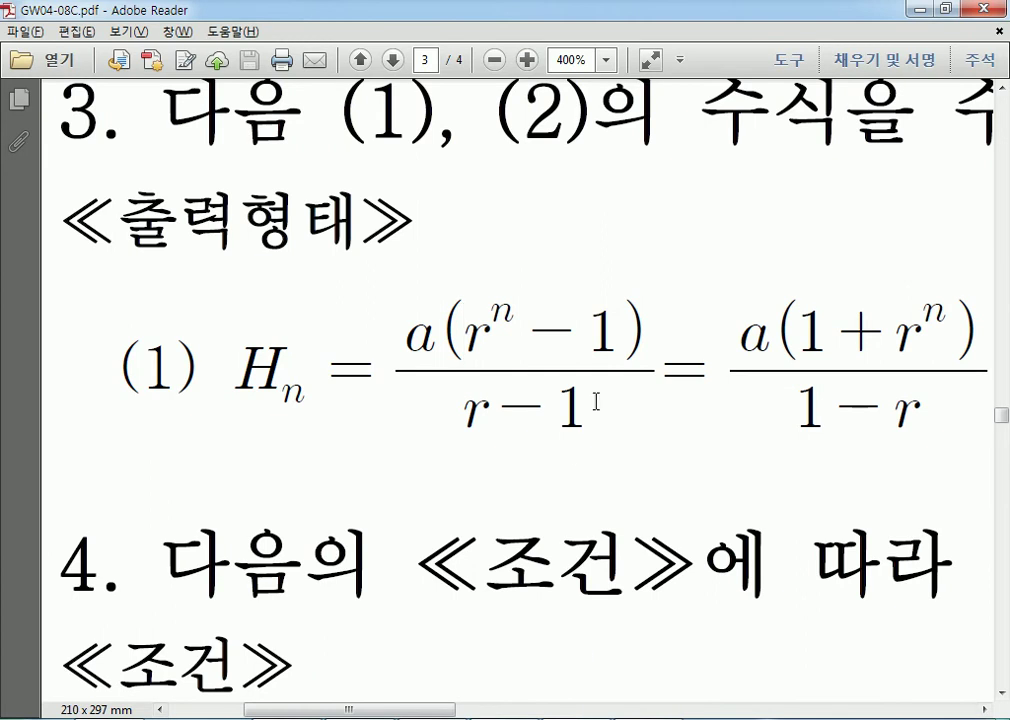
{"action": "left_click_drag", "start_coordinate": [428, 710], "coordinate": [800, 712]}
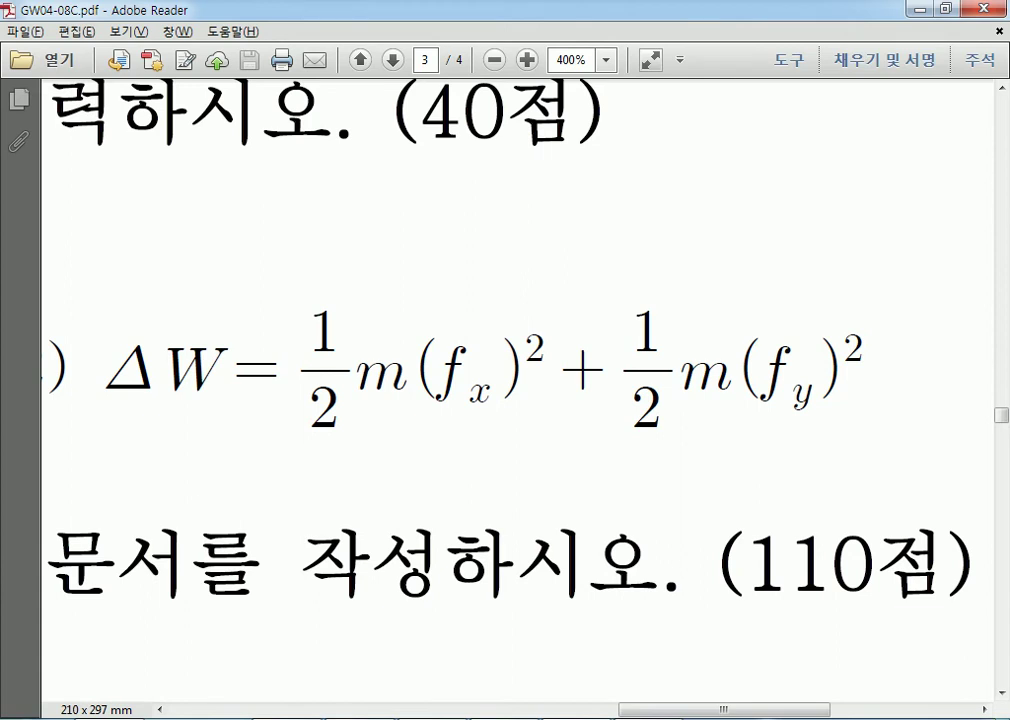
{"action": "key", "text": "alt+Tab"}
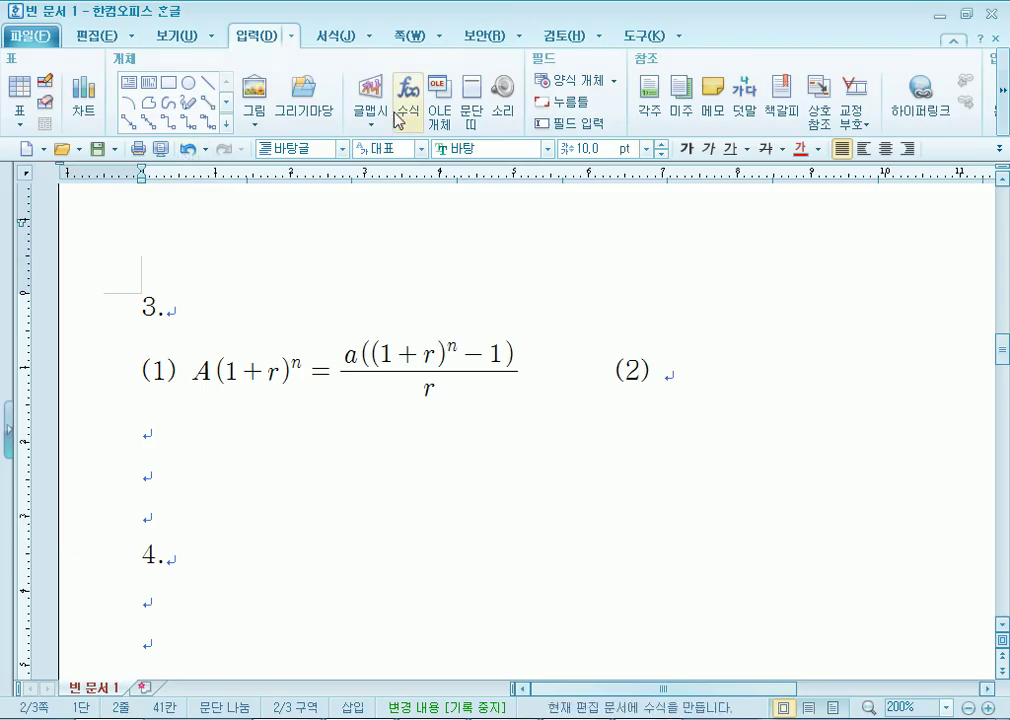
Start a new equation with the editor preview zoomed to 500%.
{"action": "left_click", "coordinate": [408, 100]}
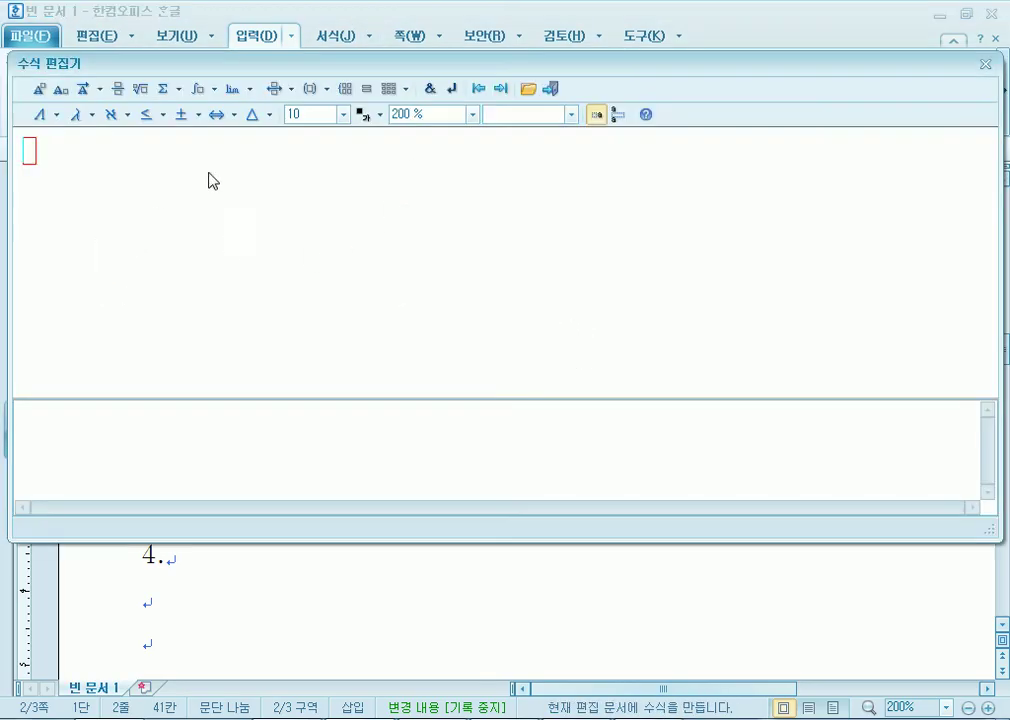
{"action": "left_click", "coordinate": [473, 114]}
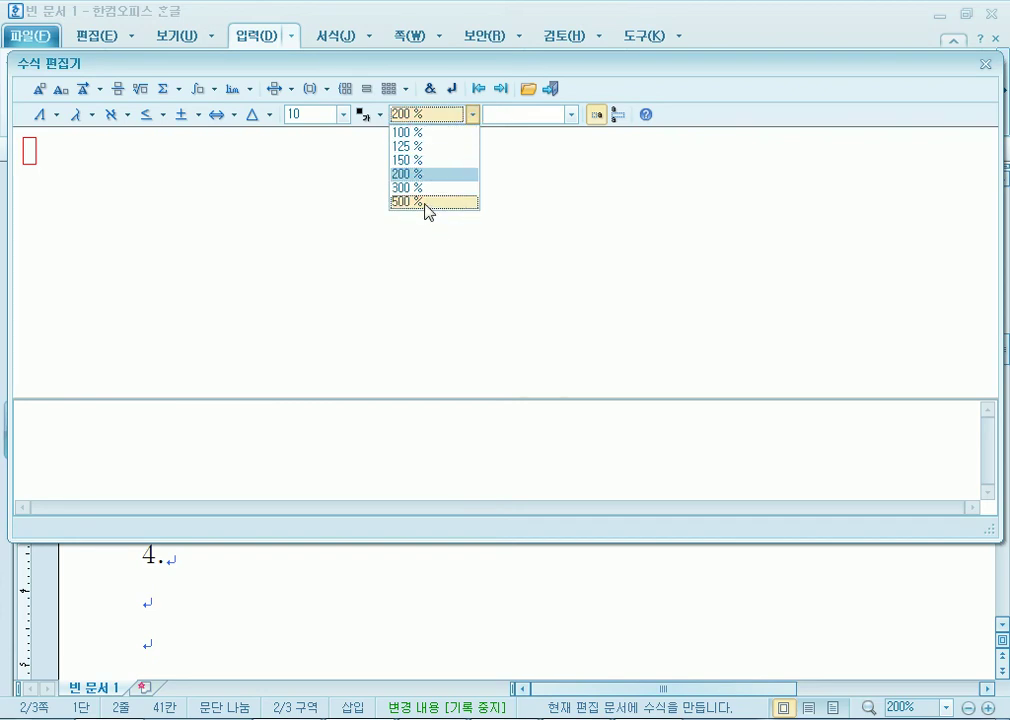
{"action": "left_click", "coordinate": [425, 201]}
Enter ΔW using the Greek capital Delta, compare against the exam PDF, then clear it.
{"action": "left_click", "coordinate": [56, 115]}
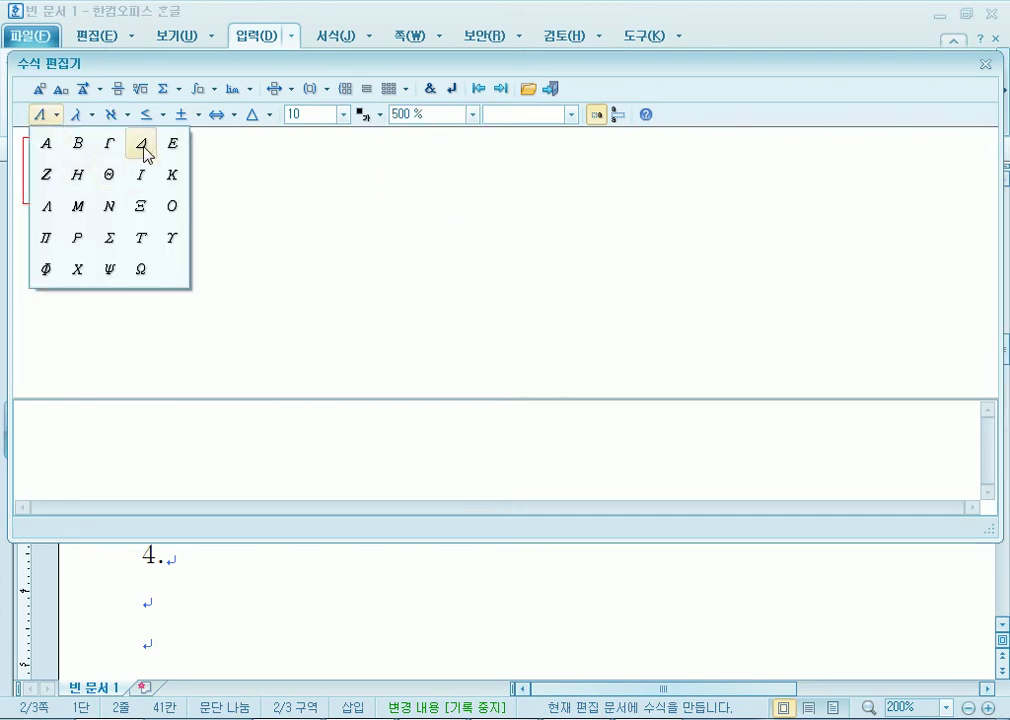
{"action": "left_click", "coordinate": [142, 150]}
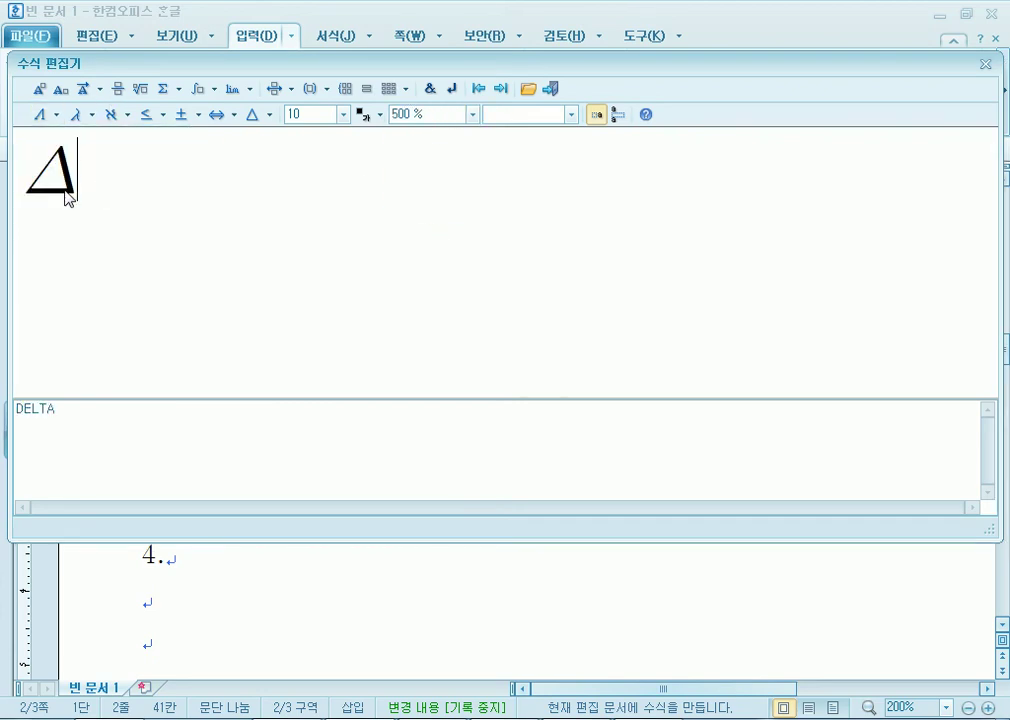
{"action": "type", "text": "W"}
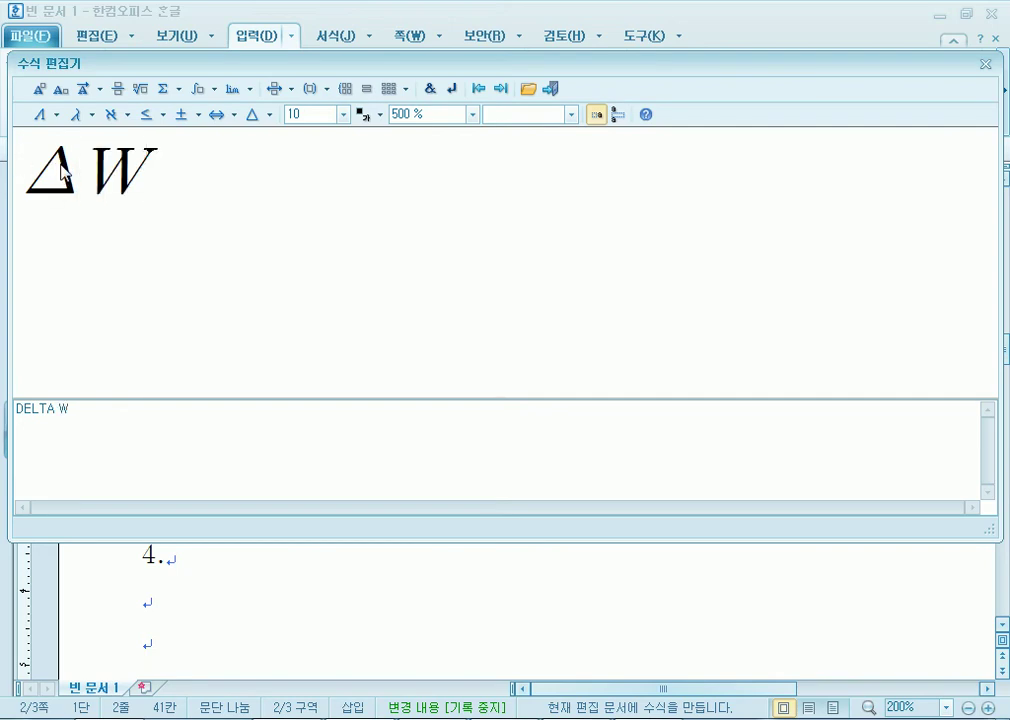
{"action": "left_click", "coordinate": [500, 719]}
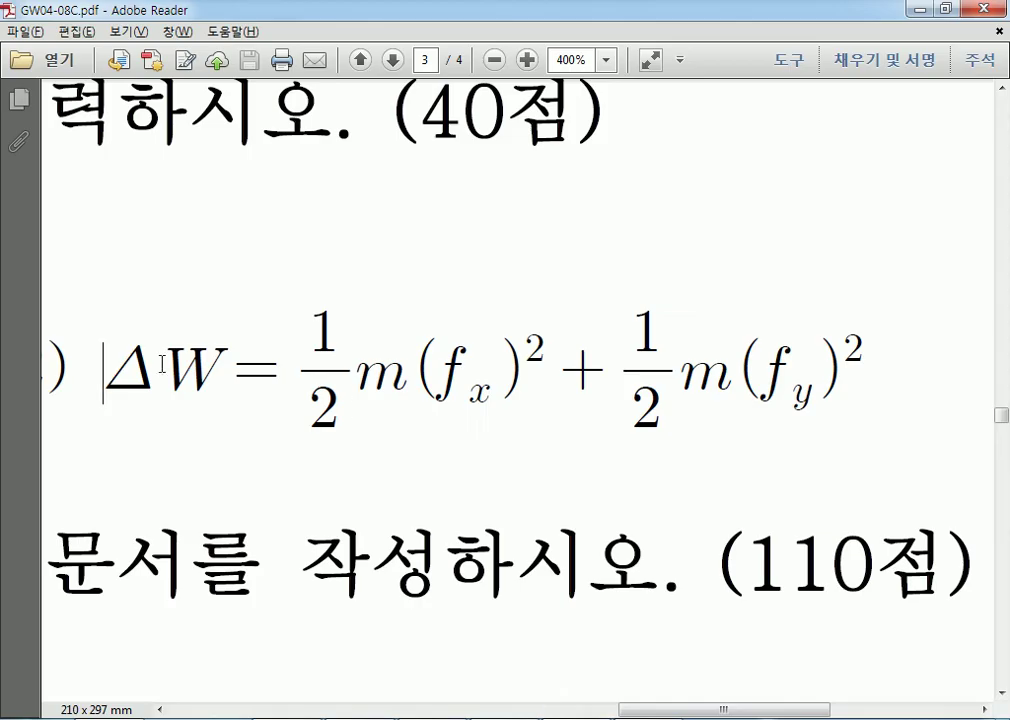
{"action": "key", "text": "alt+Tab"}
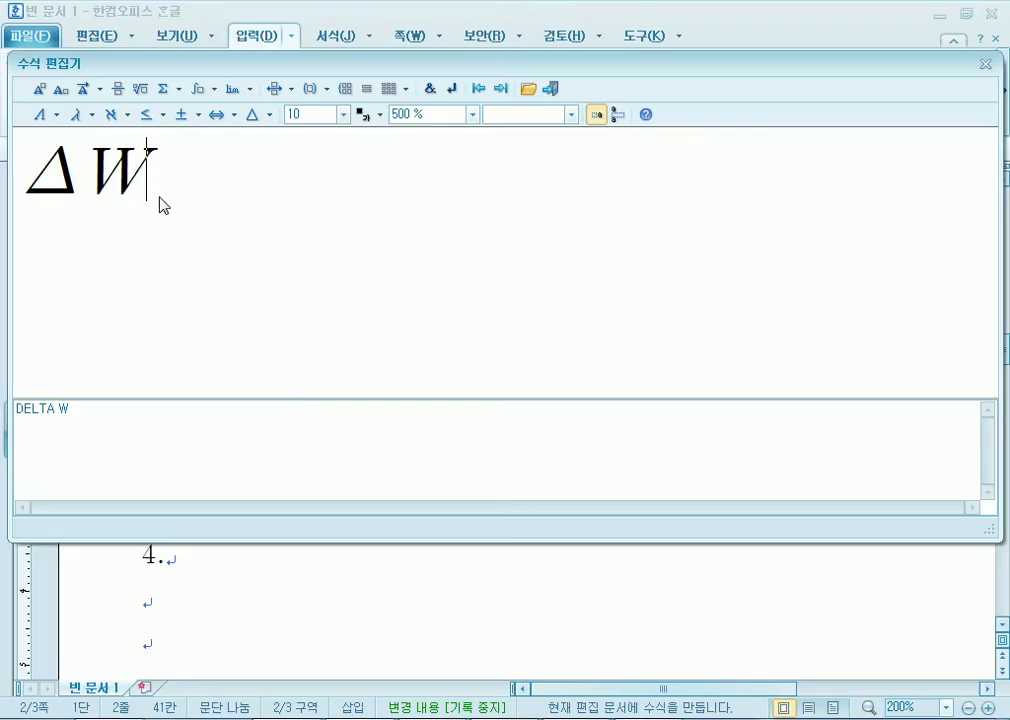
{"action": "key", "text": "BackSpace"}
{"action": "key", "text": "BackSpace"}
Type (a b c) into the equation script in place of ΔW.
{"action": "type", "text": "("}
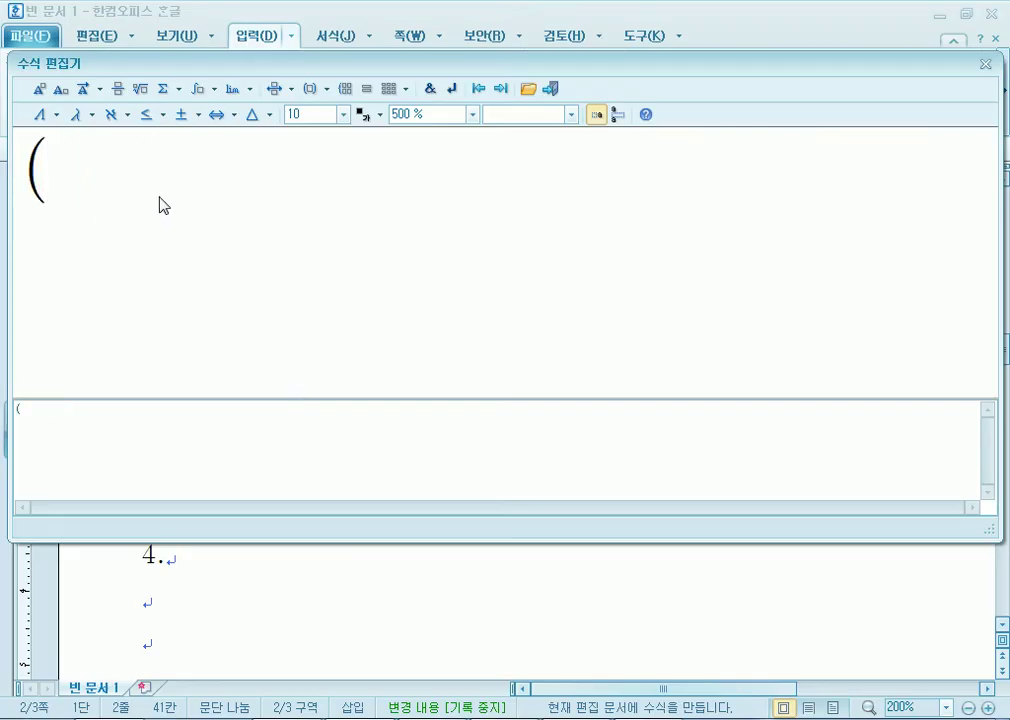
{"action": "type", "text": "a b c"}
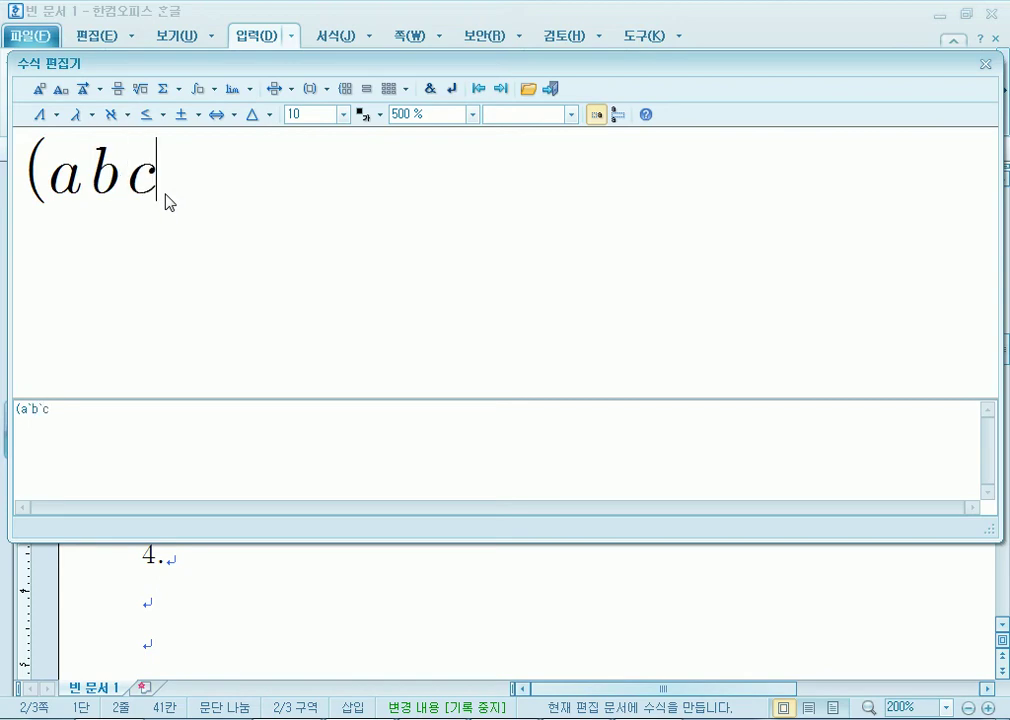
{"action": "type", "text": ")"}
{"action": "type", "text": "#"}
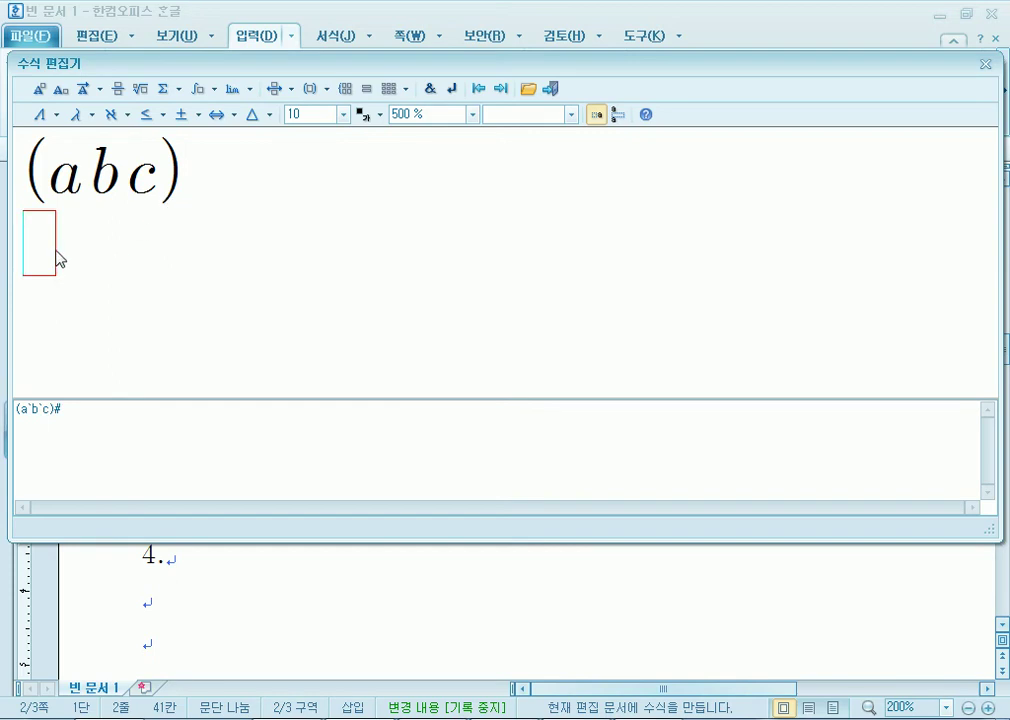
{"action": "left_click", "coordinate": [190, 174]}
Browse the bracket and matrix templates without inserting anything.
{"action": "left_click", "coordinate": [325, 90]}
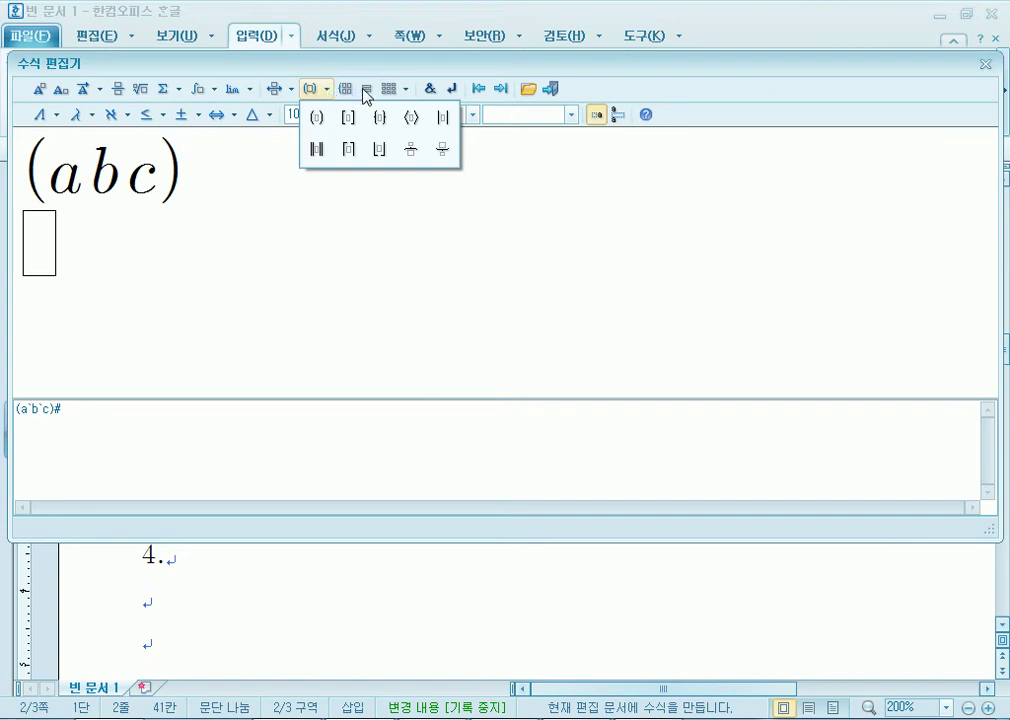
{"action": "left_click", "coordinate": [406, 95]}
{"action": "left_click", "coordinate": [407, 95]}
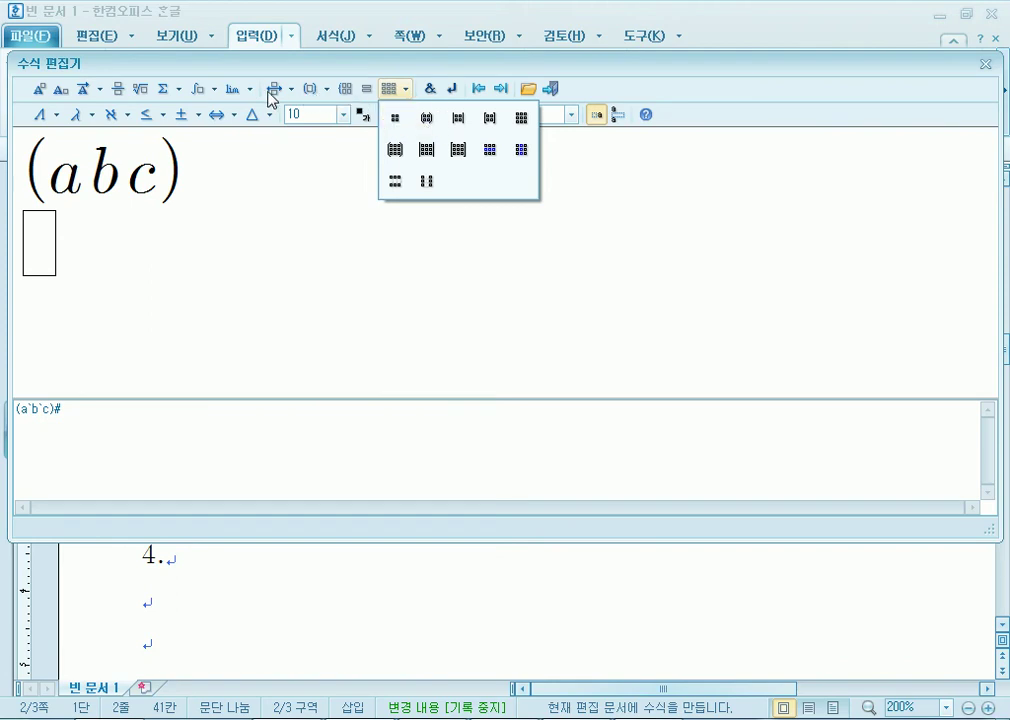
{"action": "left_click", "coordinate": [326, 91]}
{"action": "left_click", "coordinate": [326, 90]}
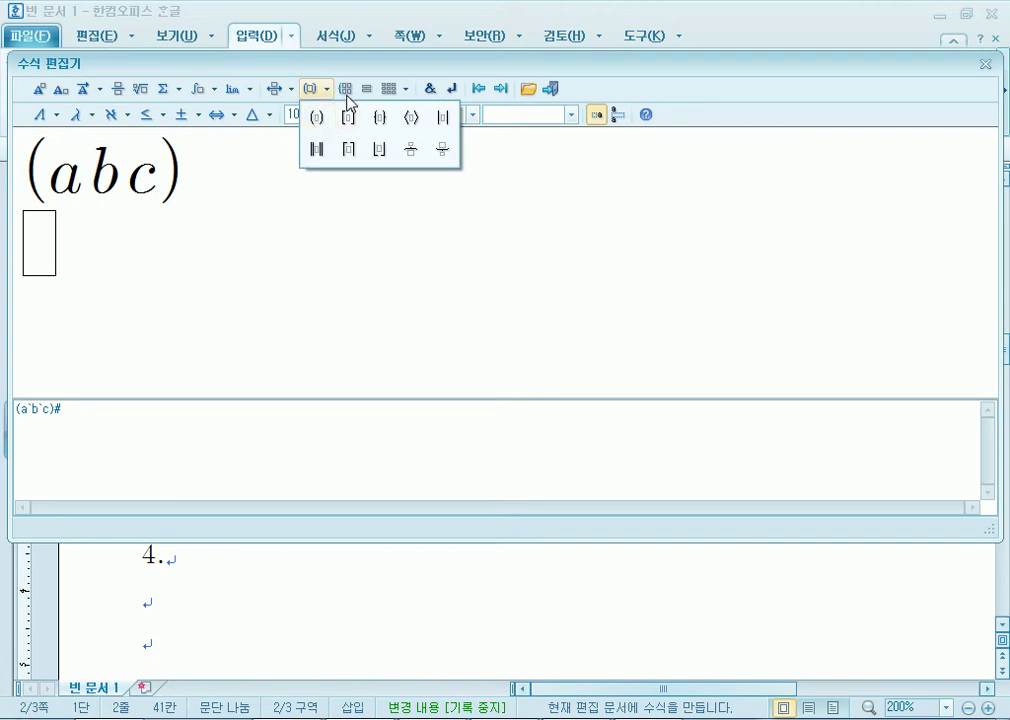
{"action": "left_click", "coordinate": [408, 95]}
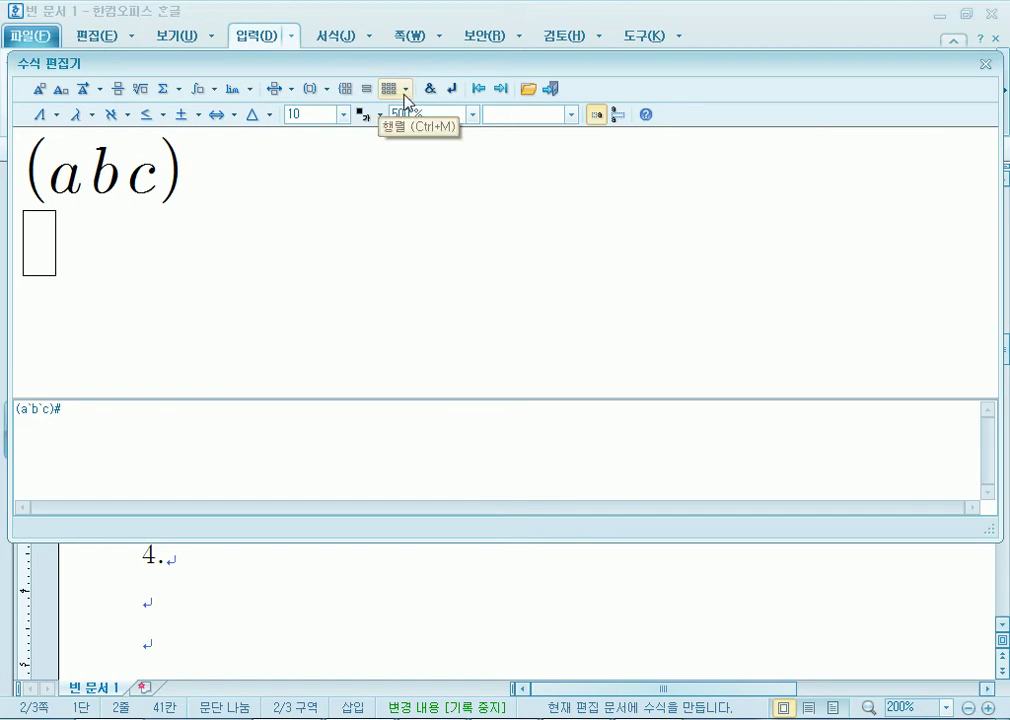
{"action": "left_click", "coordinate": [405, 92]}
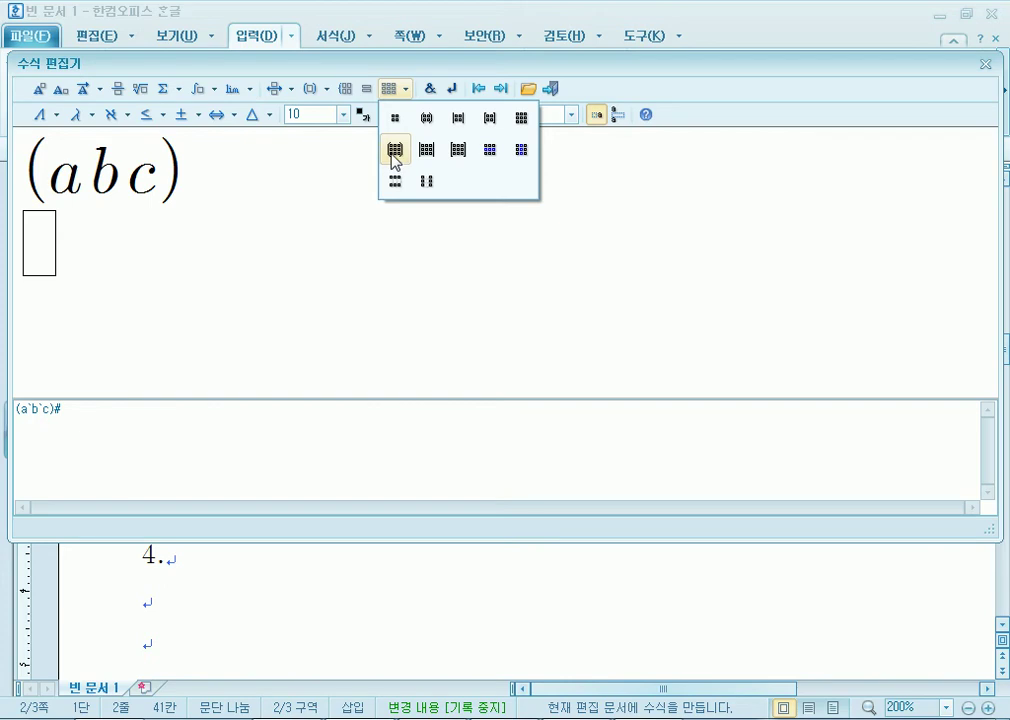
Insert a 3x3 parenthesised matrix, then delete it, the blank line and the stray parenthesis.
{"action": "left_click", "coordinate": [395, 150]}
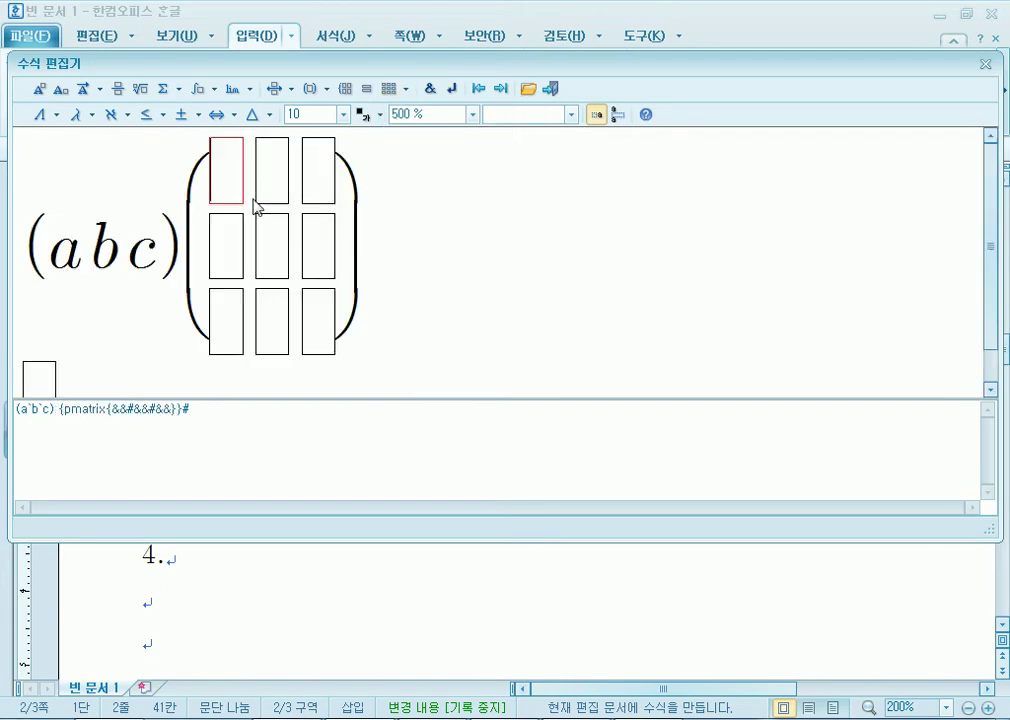
{"action": "left_click", "coordinate": [179, 223]}
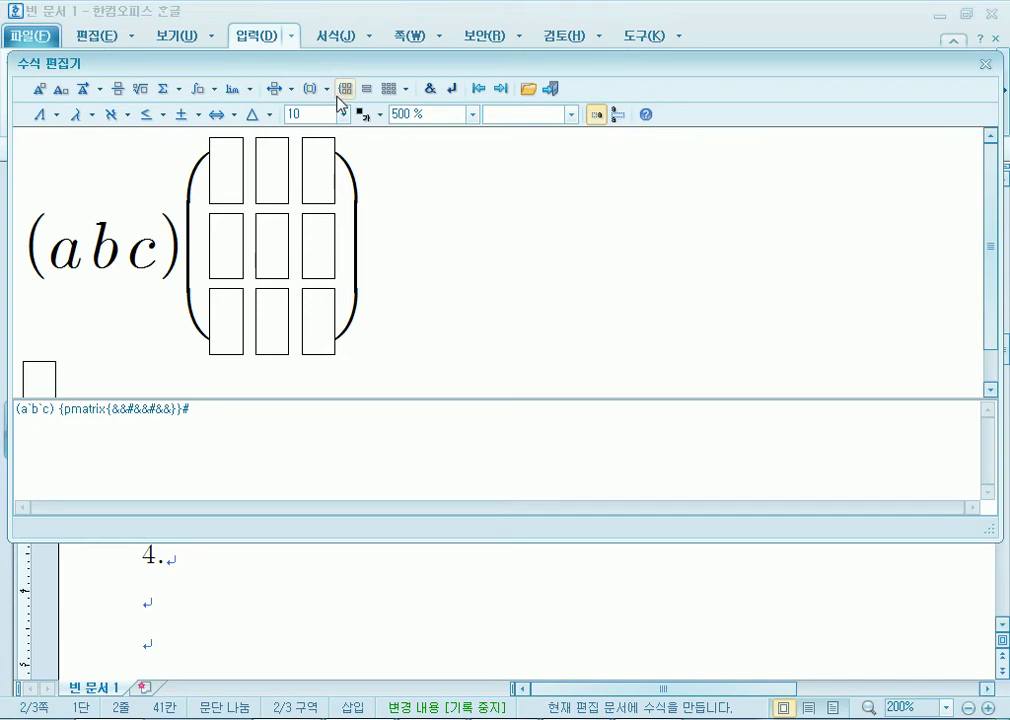
{"action": "key", "text": "Delete"}
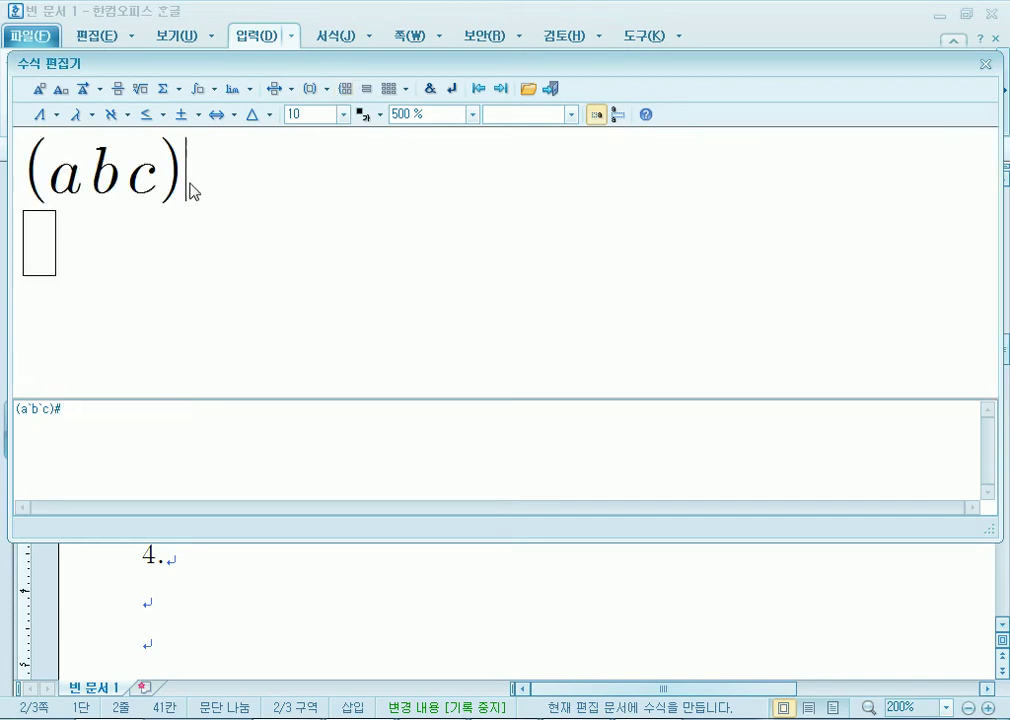
{"action": "key", "text": "Delete"}
{"action": "type", "text": "("}
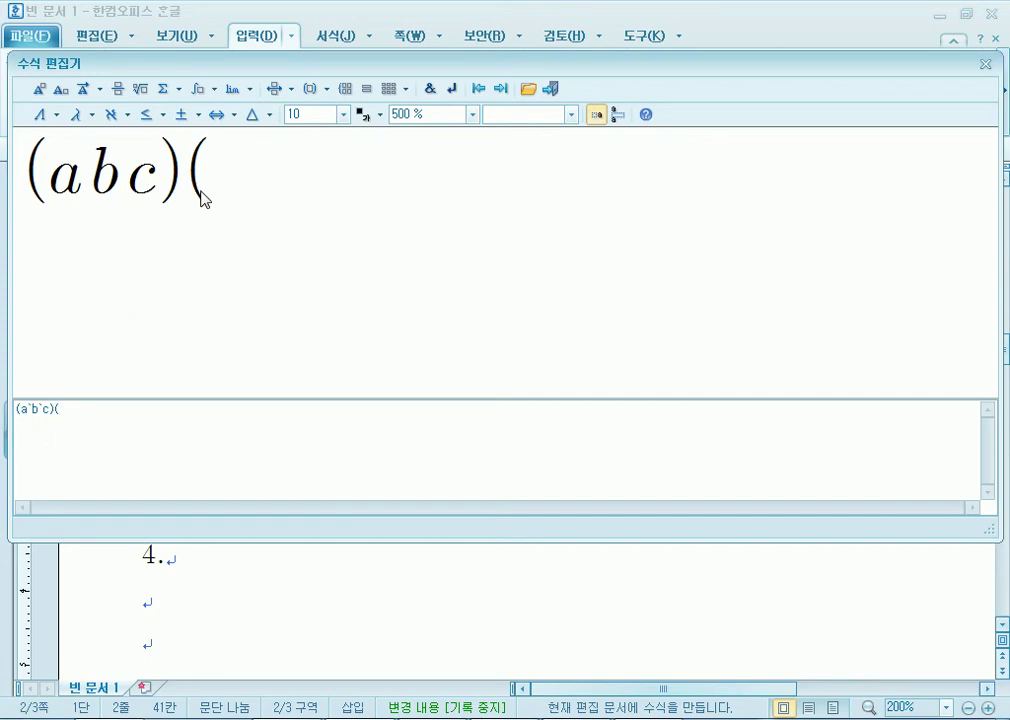
{"action": "key", "text": "BackSpace"}
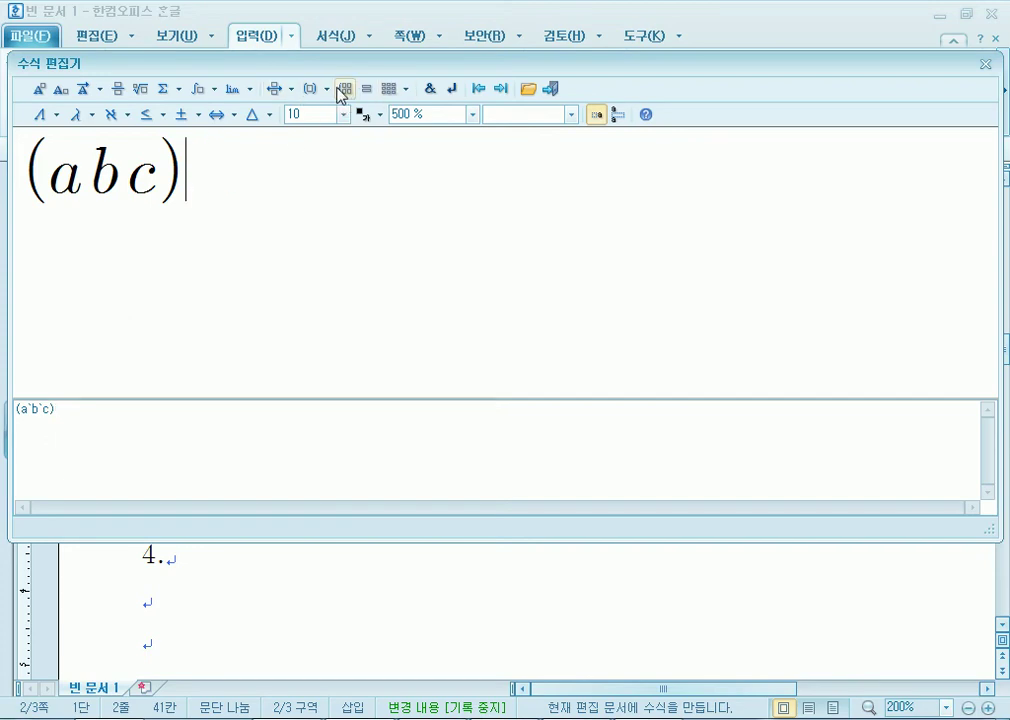
Insert a parenthesised matrix after (abc), reduce it to one row, and fill in a, b, c.
{"action": "left_click", "coordinate": [408, 90]}
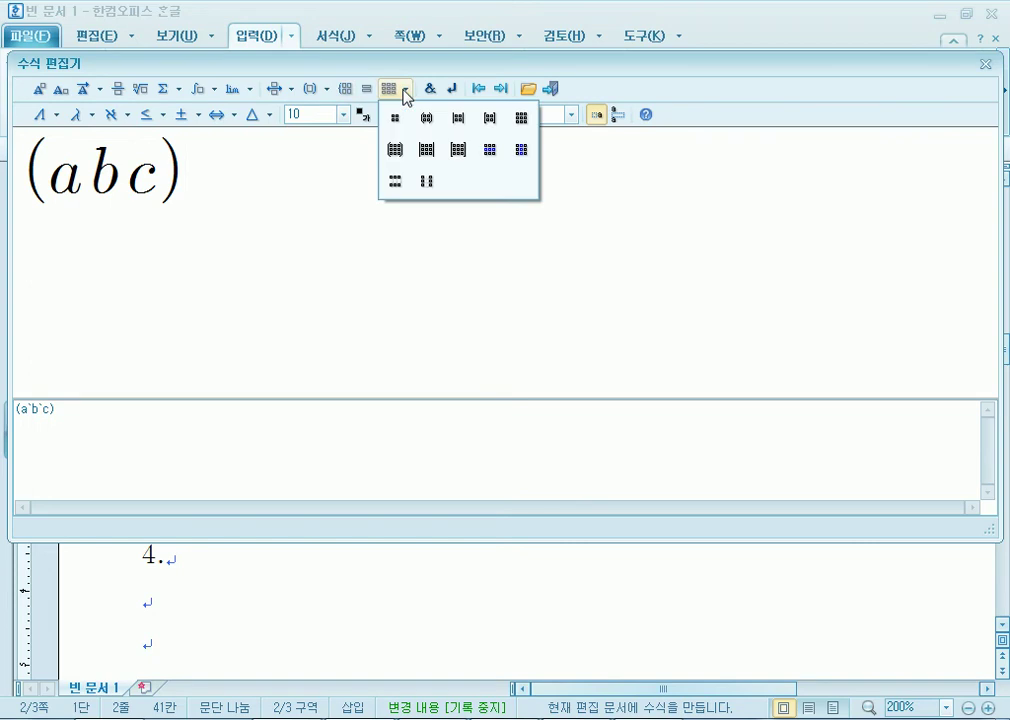
{"action": "left_click", "coordinate": [395, 150]}
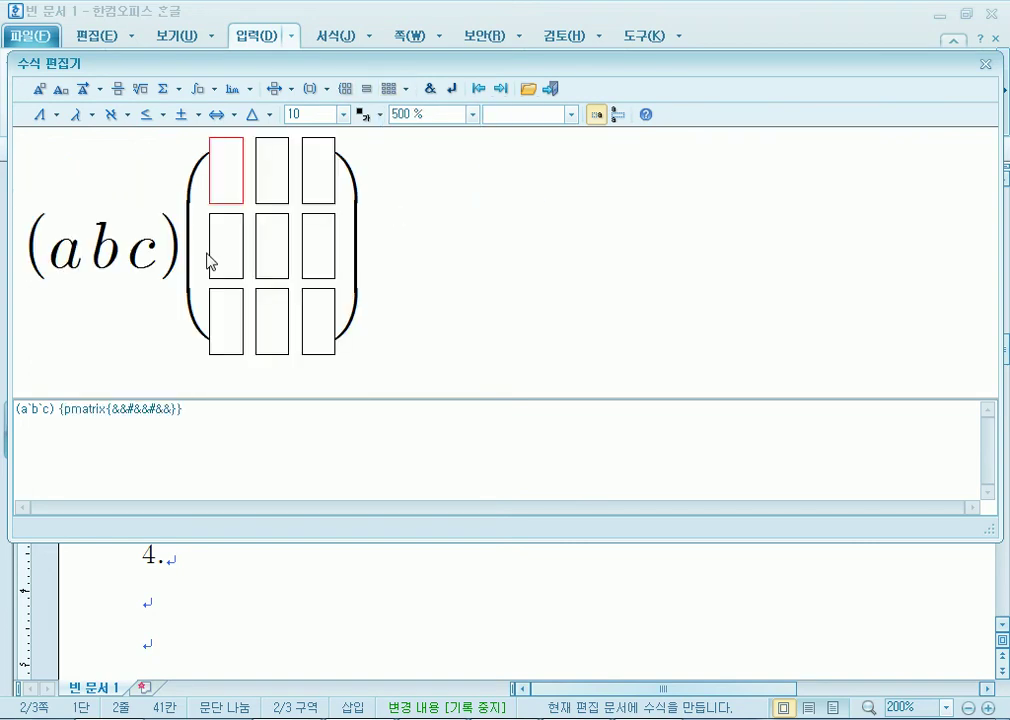
{"action": "left_click", "coordinate": [407, 92]}
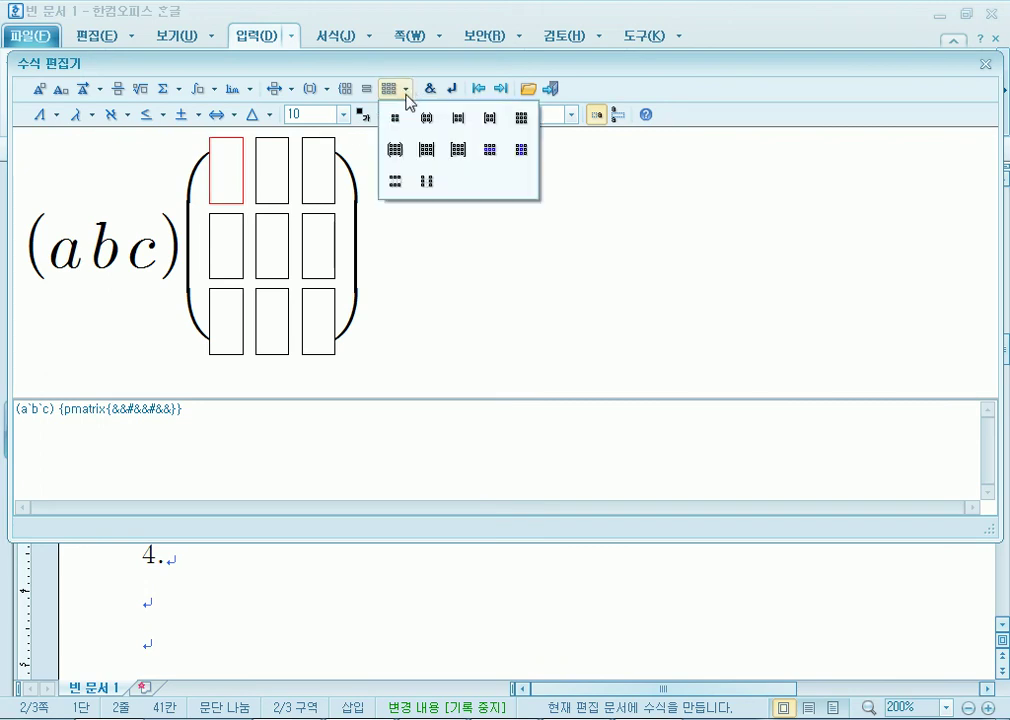
{"action": "left_click", "coordinate": [396, 183]}
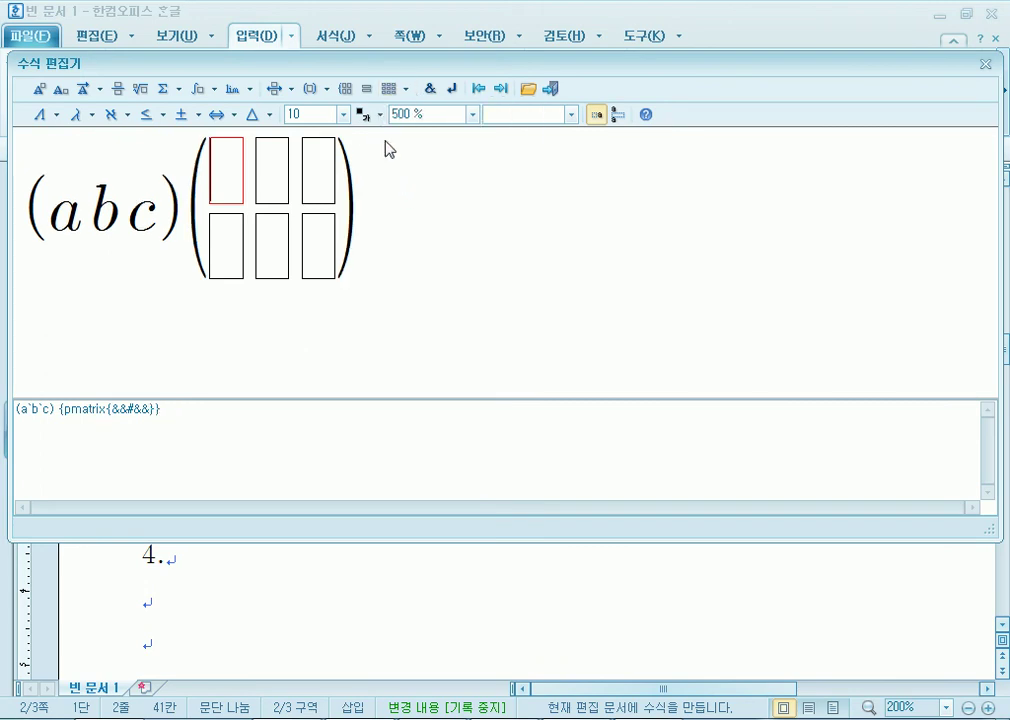
{"action": "left_click", "coordinate": [403, 92]}
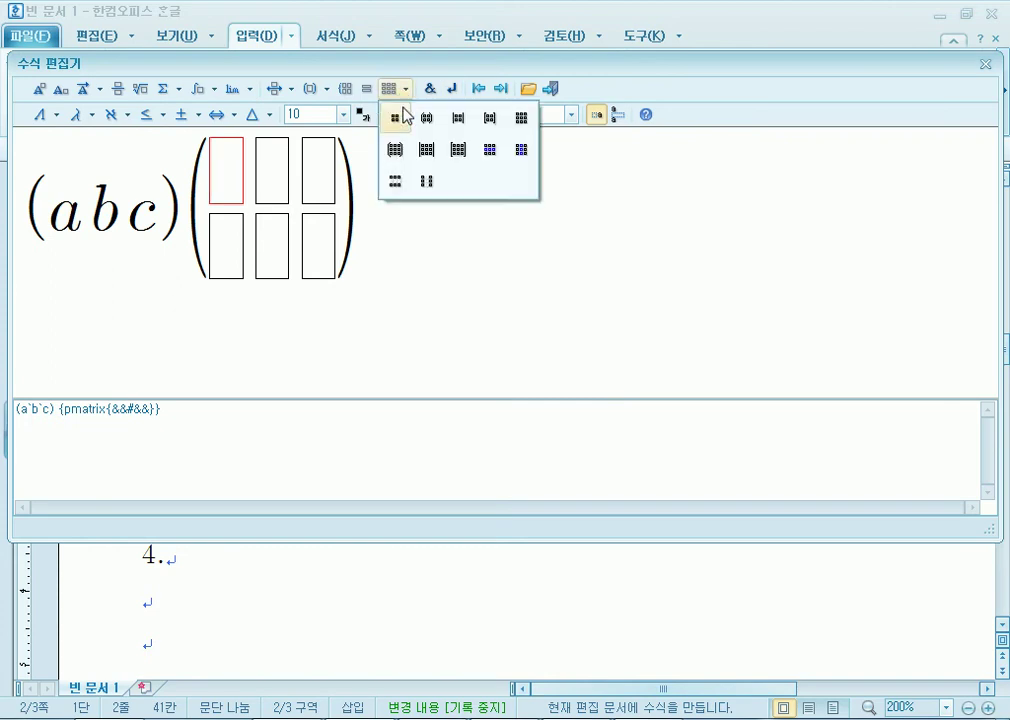
{"action": "left_click", "coordinate": [392, 180]}
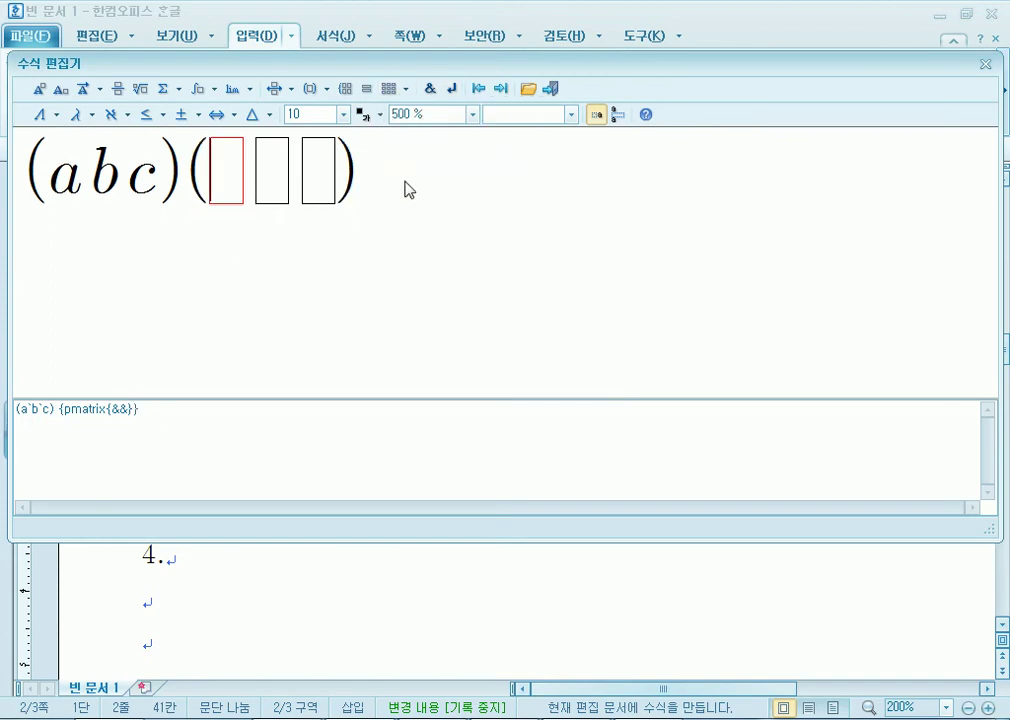
{"action": "type", "text": "a"}
{"action": "key", "text": "Tab"}
{"action": "type", "text": "b"}
{"action": "key", "text": "Tab"}
{"action": "type", "text": "c"}
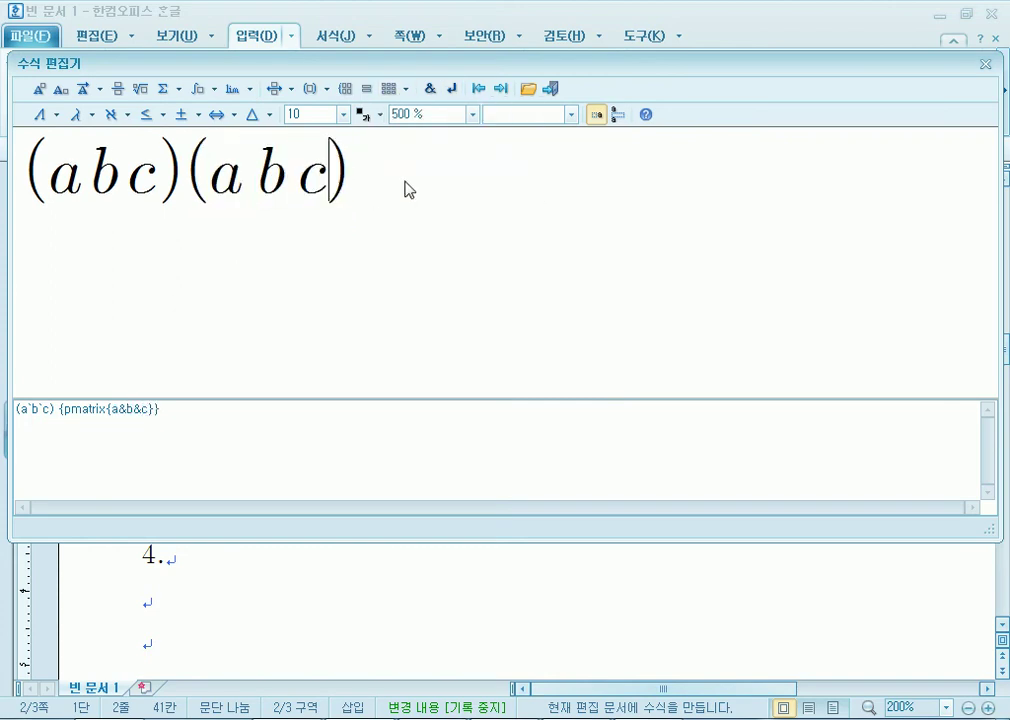
Select each group in turn to compare (abc) with the new pmatrix{a&b&c}.
{"action": "left_click", "coordinate": [188, 178]}
{"action": "left_click_drag", "start_coordinate": [32, 176], "coordinate": [350, 190]}
{"action": "left_click", "coordinate": [221, 185]}
{"action": "left_click", "coordinate": [365, 225]}
{"action": "left_click_drag", "start_coordinate": [190, 185], "coordinate": [45, 180]}
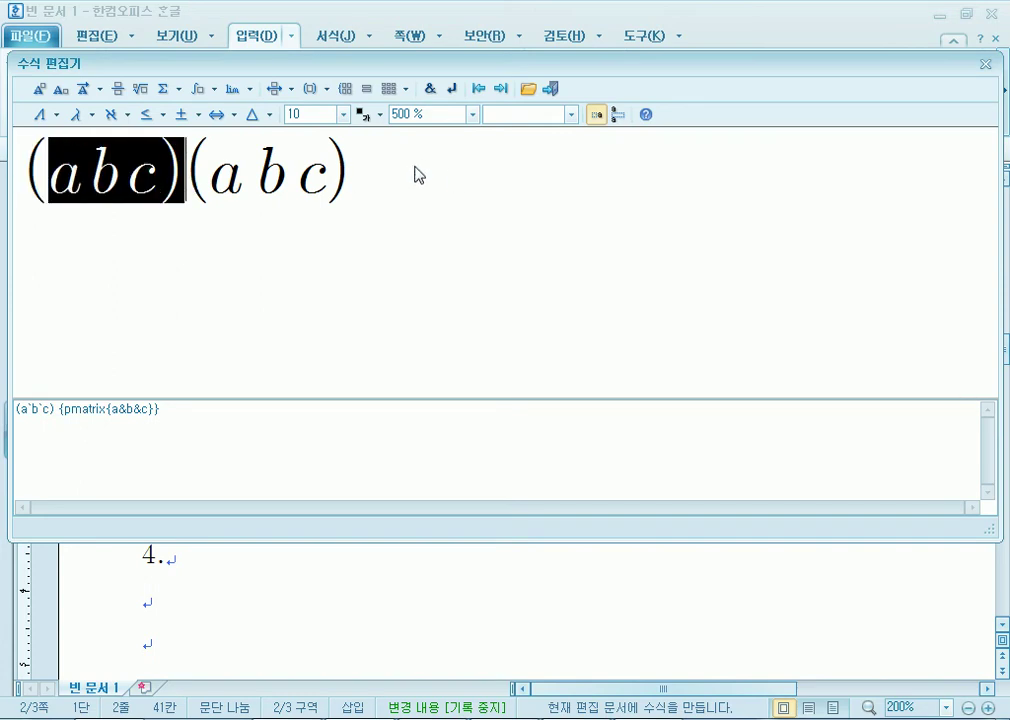
{"action": "left_click", "coordinate": [360, 185]}
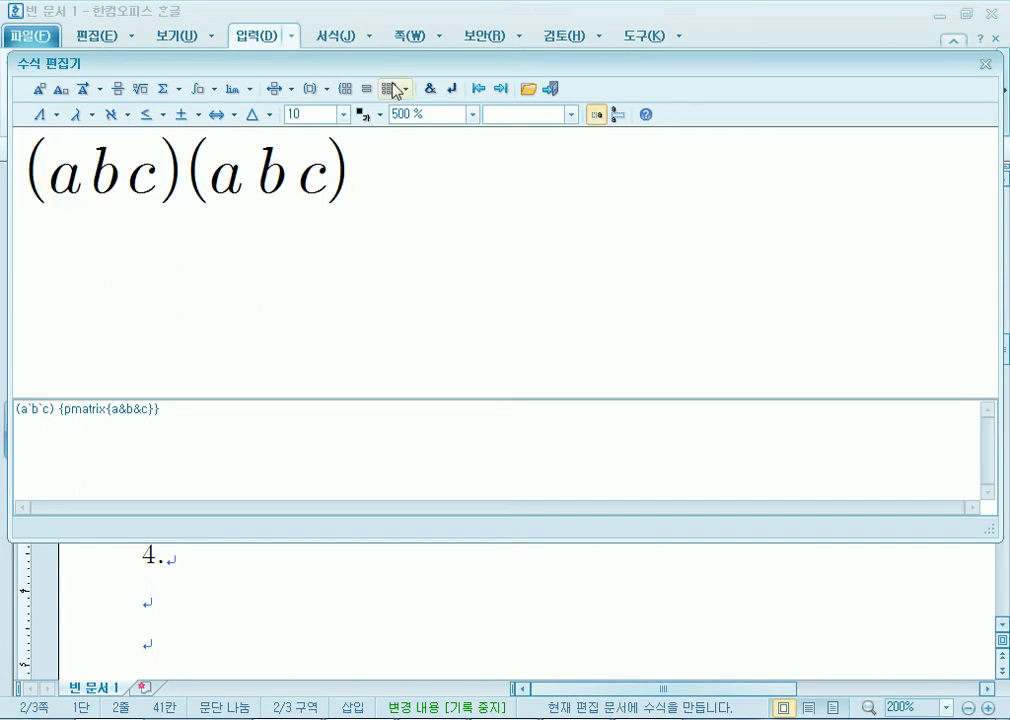
Insert a 3x3 pmatrix, reduce it to one column, and fill it with x, y, z.
{"action": "left_click", "coordinate": [406, 90]}
{"action": "left_click", "coordinate": [397, 152]}
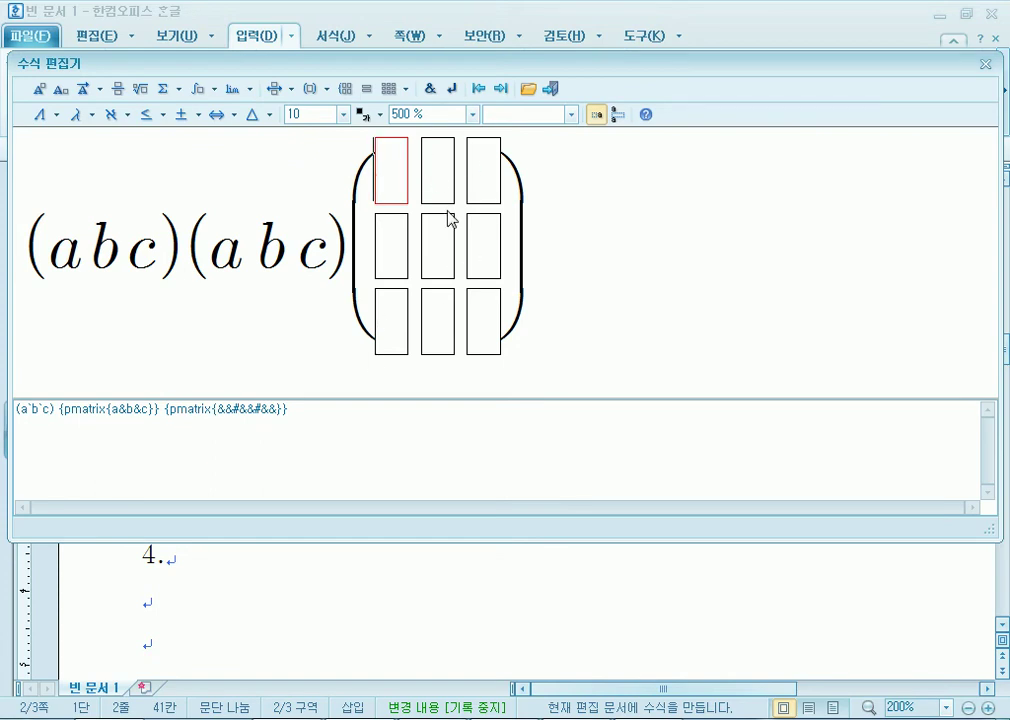
{"action": "left_click", "coordinate": [406, 92]}
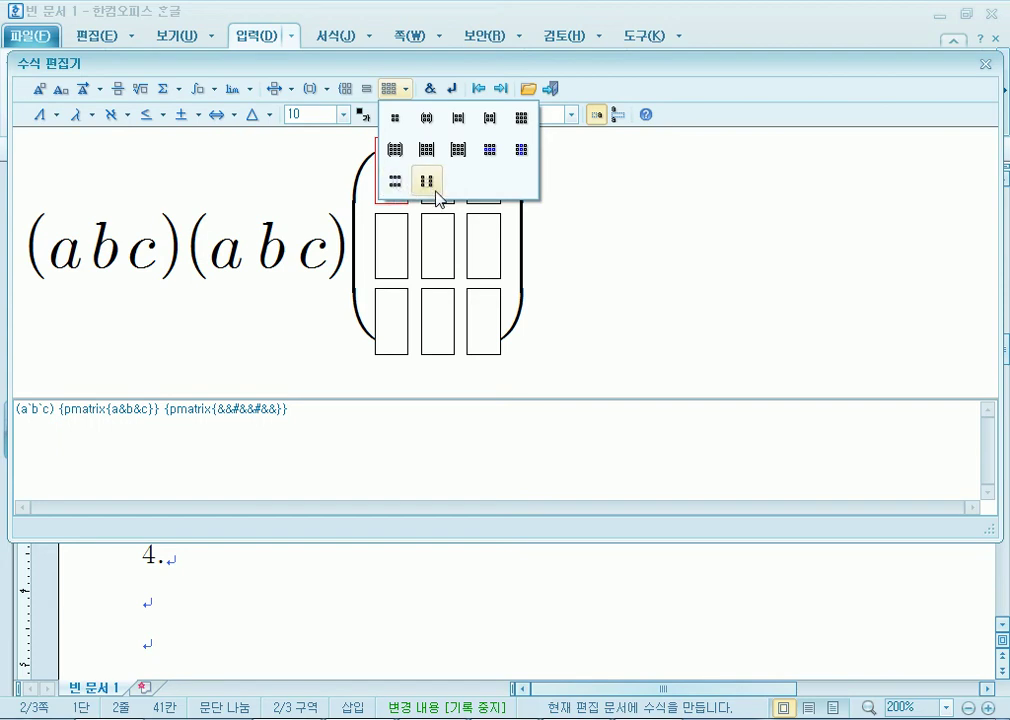
{"action": "left_click", "coordinate": [427, 181]}
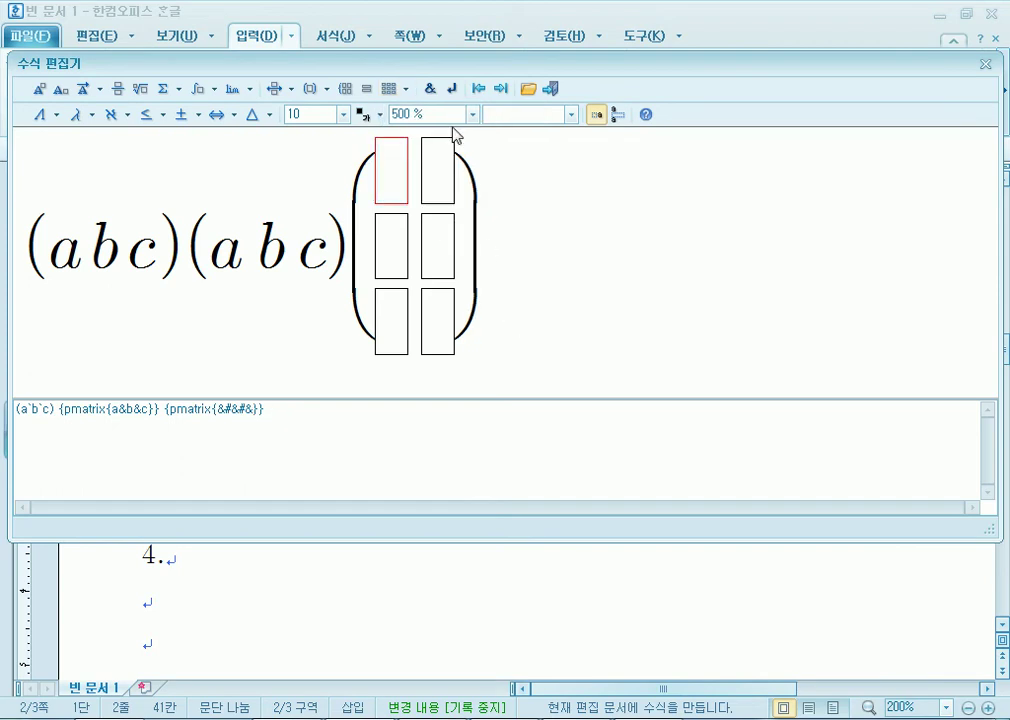
{"action": "left_click", "coordinate": [405, 92]}
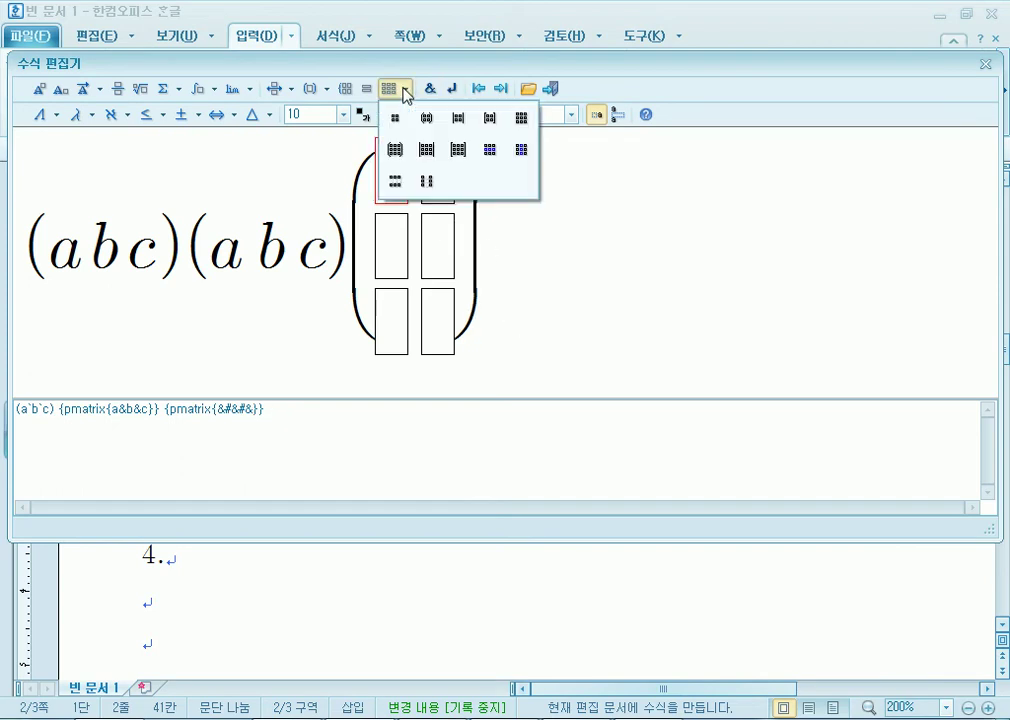
{"action": "left_click", "coordinate": [427, 181]}
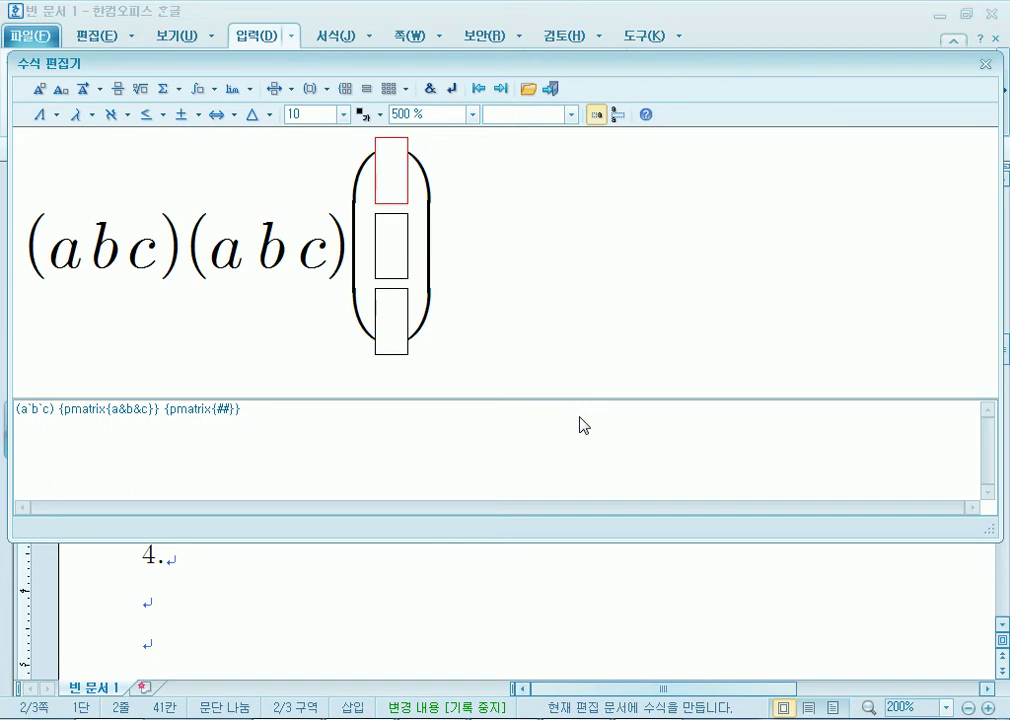
{"action": "type", "text": "x"}
{"action": "key", "text": "Tab"}
{"action": "type", "text": "y"}
{"action": "key", "text": "Tab"}
{"action": "type", "text": "z"}
{"action": "key", "text": "Tab"}
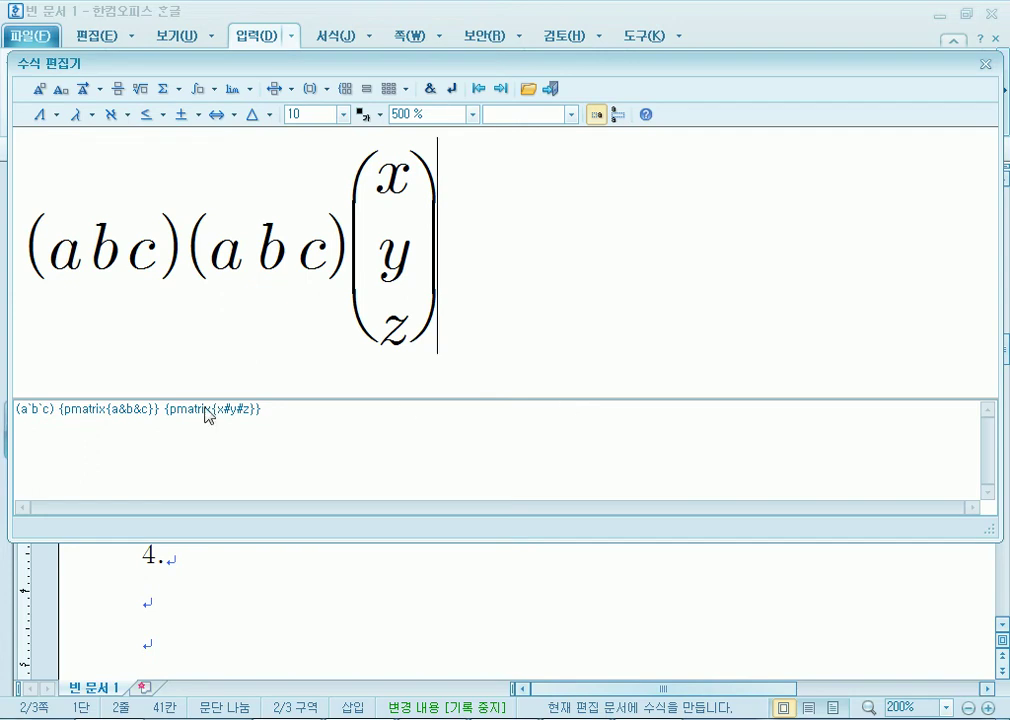
Delete the duplicated first (a b c) and append =(ax+by+cz) to the equation.
{"action": "left_click", "coordinate": [32, 232]}
{"action": "left_click_drag", "start_coordinate": [47, 250], "coordinate": [182, 271]}
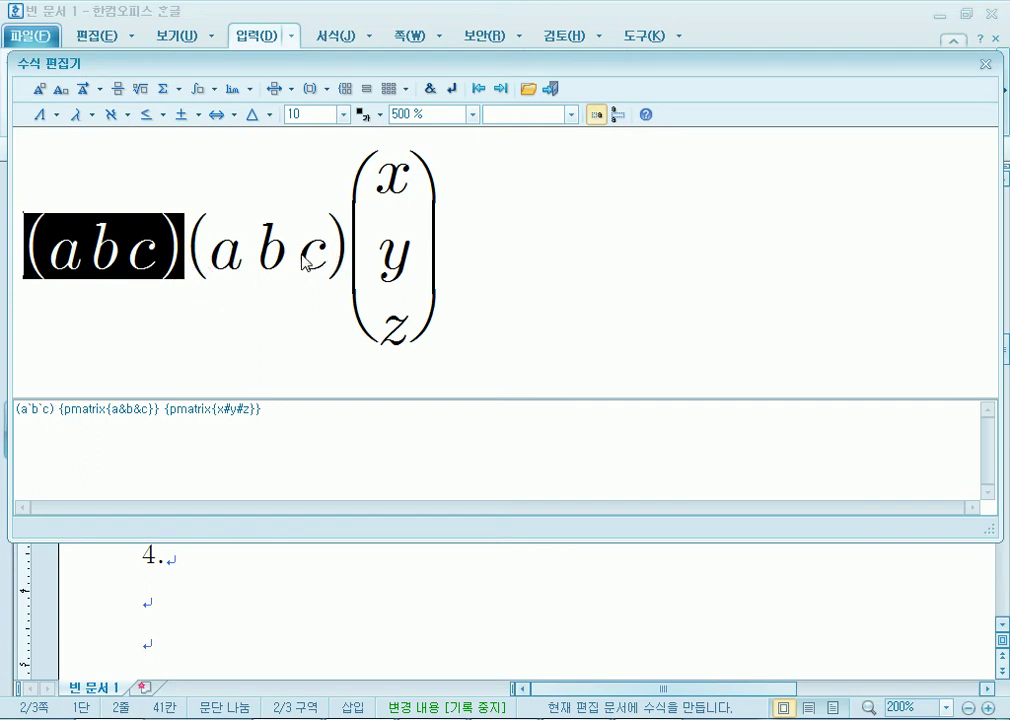
{"action": "key", "text": "Delete"}
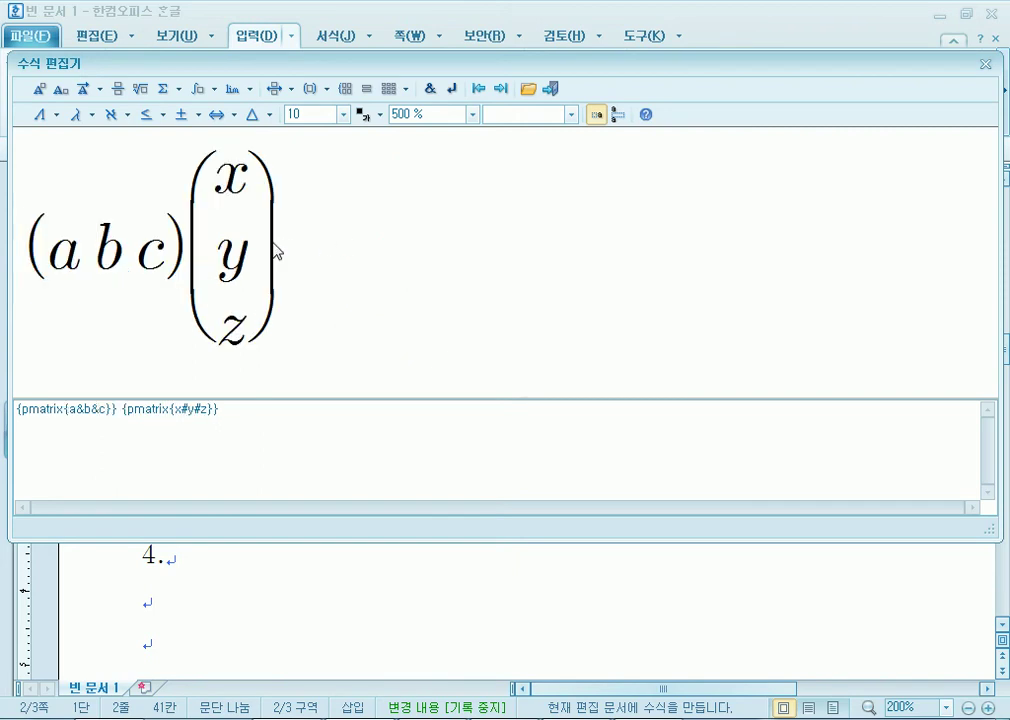
{"action": "type", "text": "=(ax+"}
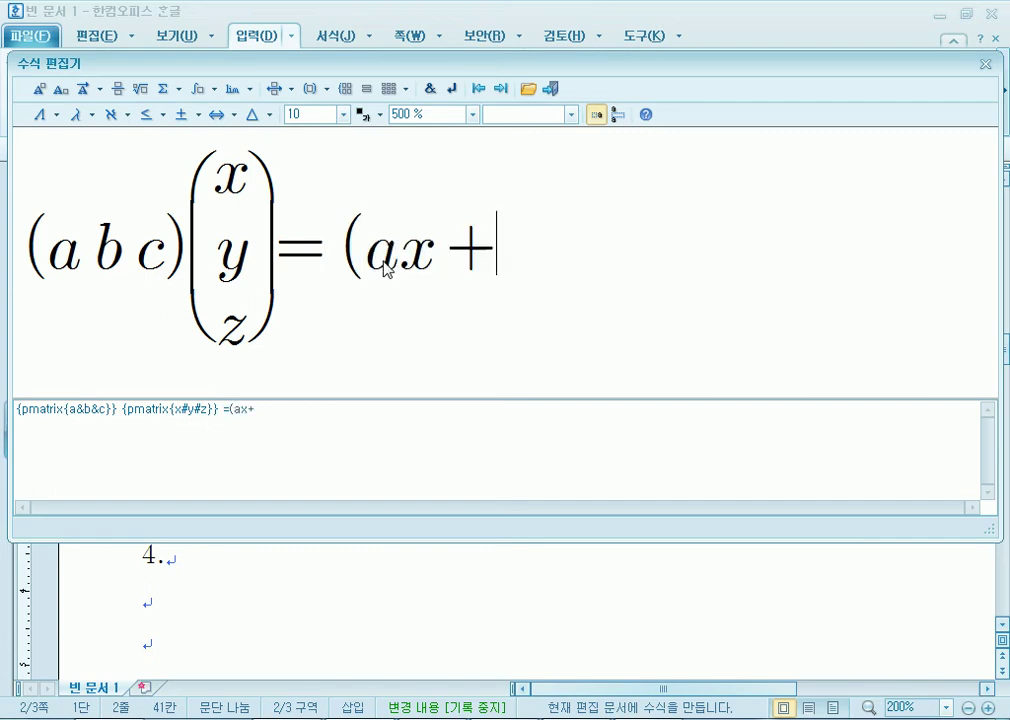
{"action": "type", "text": "by+cz"}
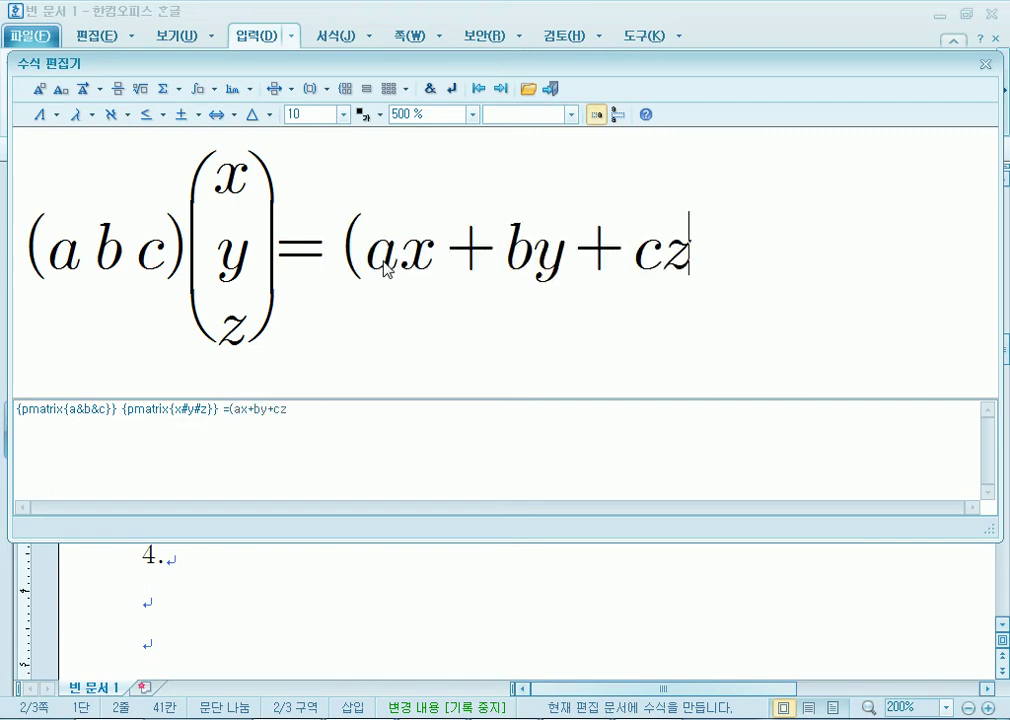
{"action": "type", "text": ")"}
{"action": "key", "text": "Left"}
{"action": "key", "text": "Left"}
{"action": "key", "text": "Left"}
{"action": "key", "text": "Left"}
{"action": "key", "text": "Left"}
{"action": "key", "text": "Left"}
{"action": "key", "text": "Left"}
{"action": "key", "text": "Left"}
{"action": "key", "text": "Left"}
{"action": "key", "text": "Left"}
{"action": "key", "text": "Left"}
{"action": "key", "text": "Left"}
{"action": "key", "text": "Left"}
{"action": "key", "text": "Left"}
{"action": "key", "text": "Right"}
{"action": "key", "text": "Right"}
{"action": "key", "text": "Right"}
{"action": "key", "text": "Right"}
Insert a parenthesised matrix after the equals sign and resize it to one row by five columns.
{"action": "left_click", "coordinate": [404, 89]}
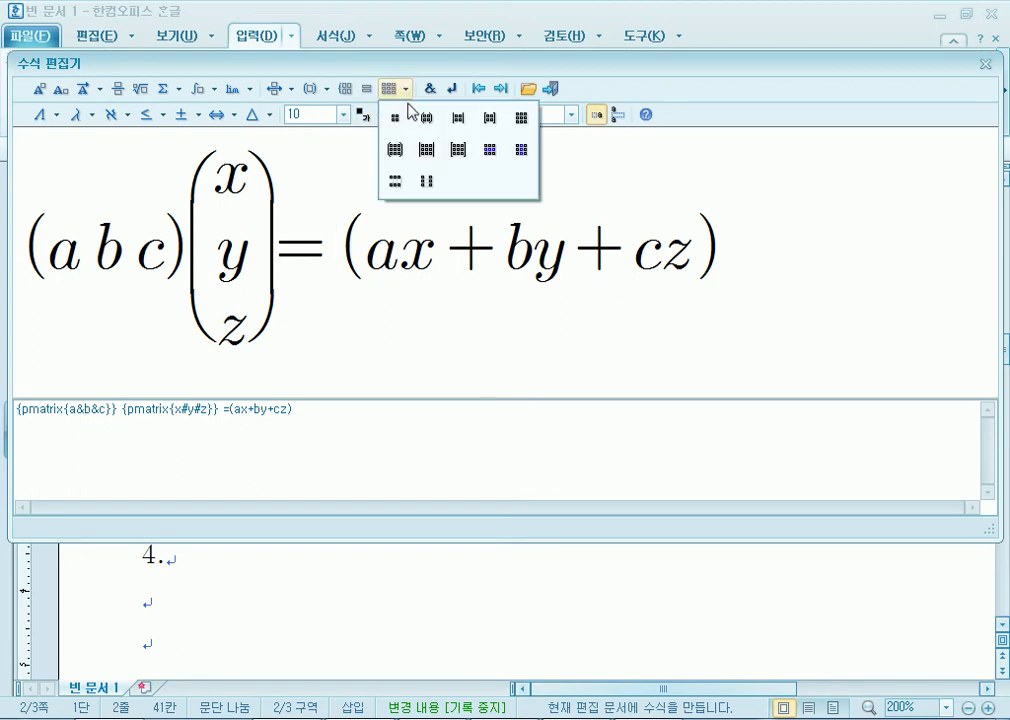
{"action": "left_click", "coordinate": [396, 150]}
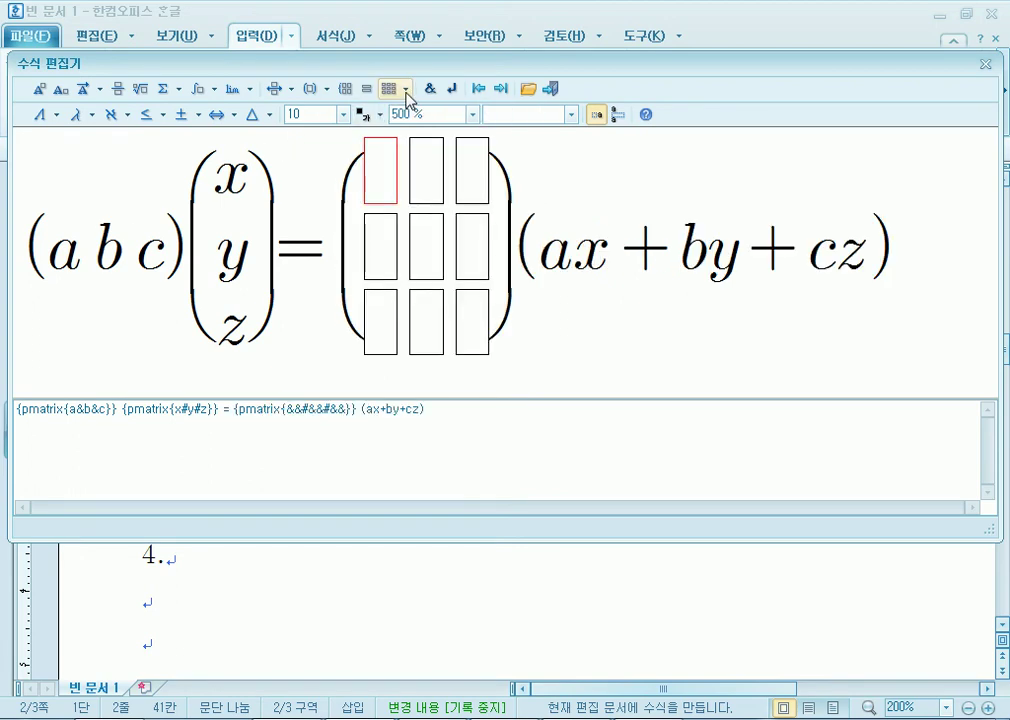
{"action": "left_click", "coordinate": [405, 89]}
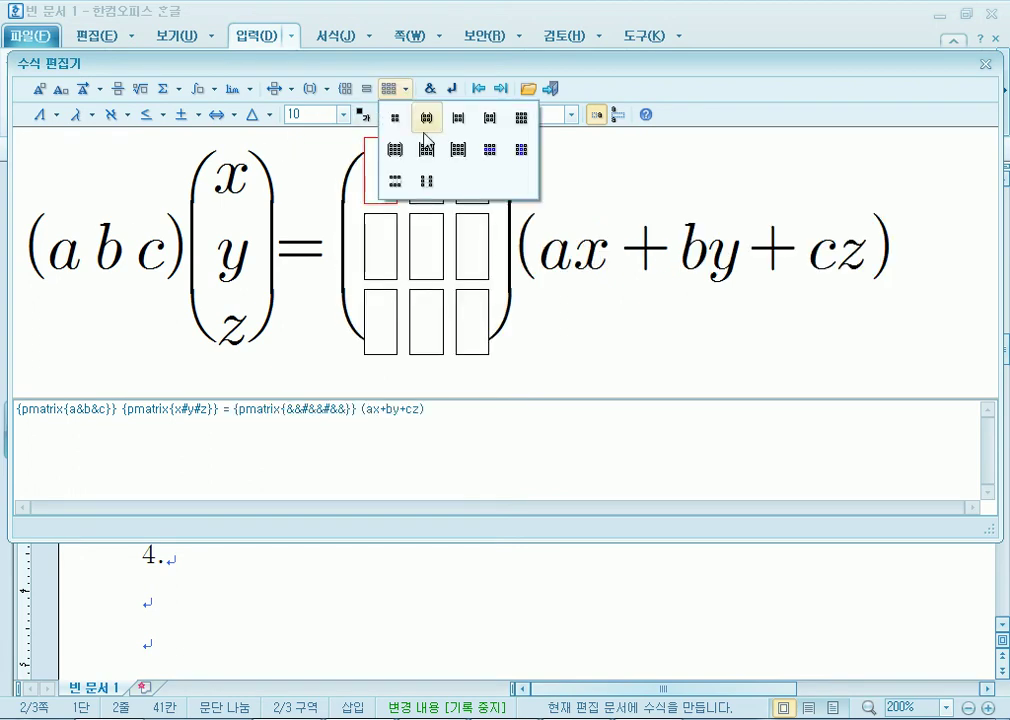
{"action": "left_click", "coordinate": [521, 155]}
{"action": "left_click", "coordinate": [405, 89]}
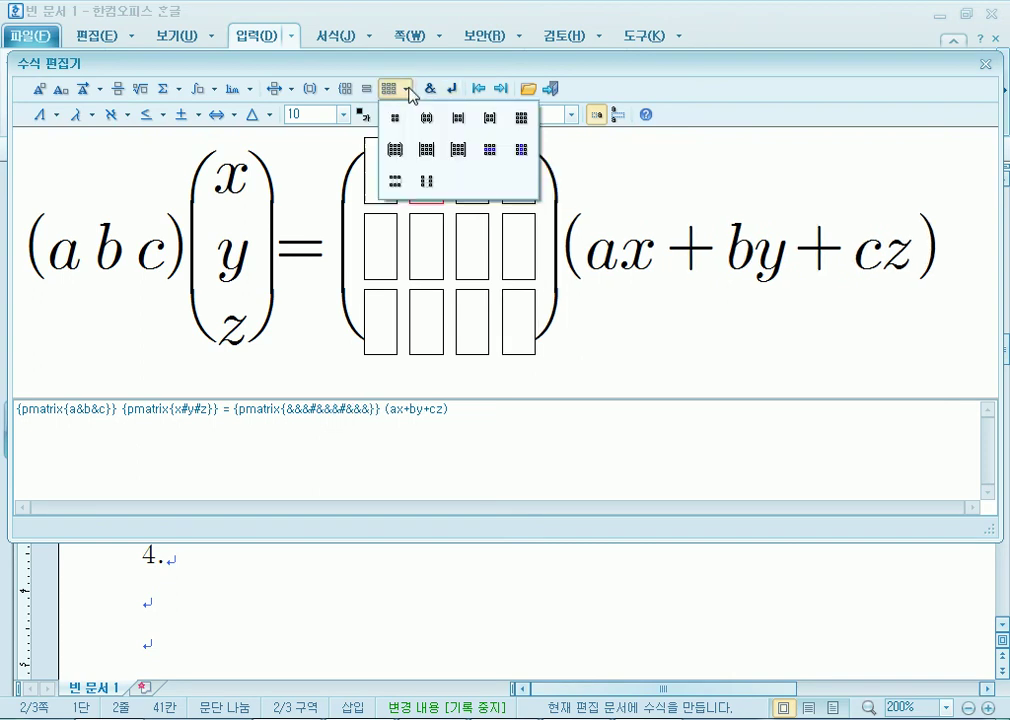
{"action": "left_click", "coordinate": [518, 151]}
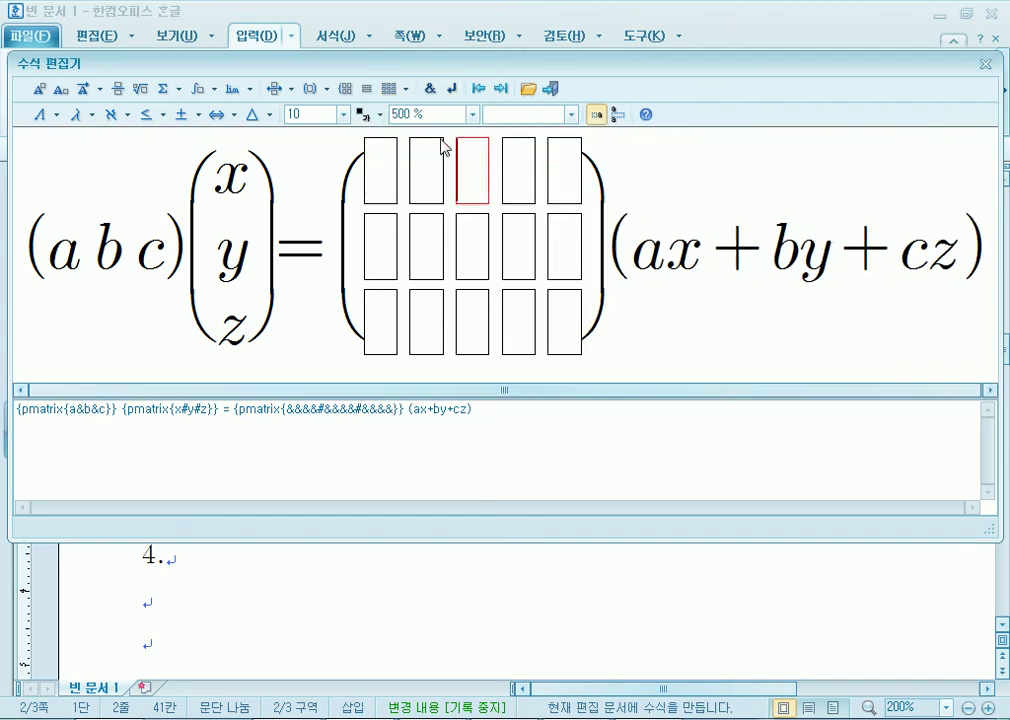
{"action": "left_click", "coordinate": [405, 89]}
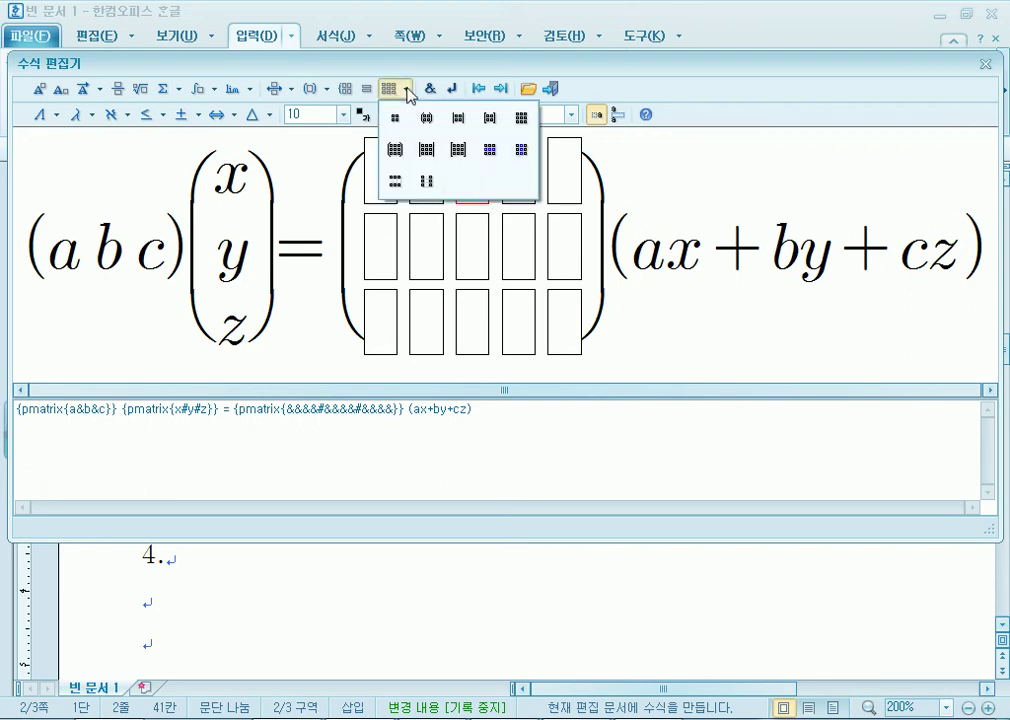
{"action": "left_click", "coordinate": [397, 182]}
{"action": "left_click", "coordinate": [405, 89]}
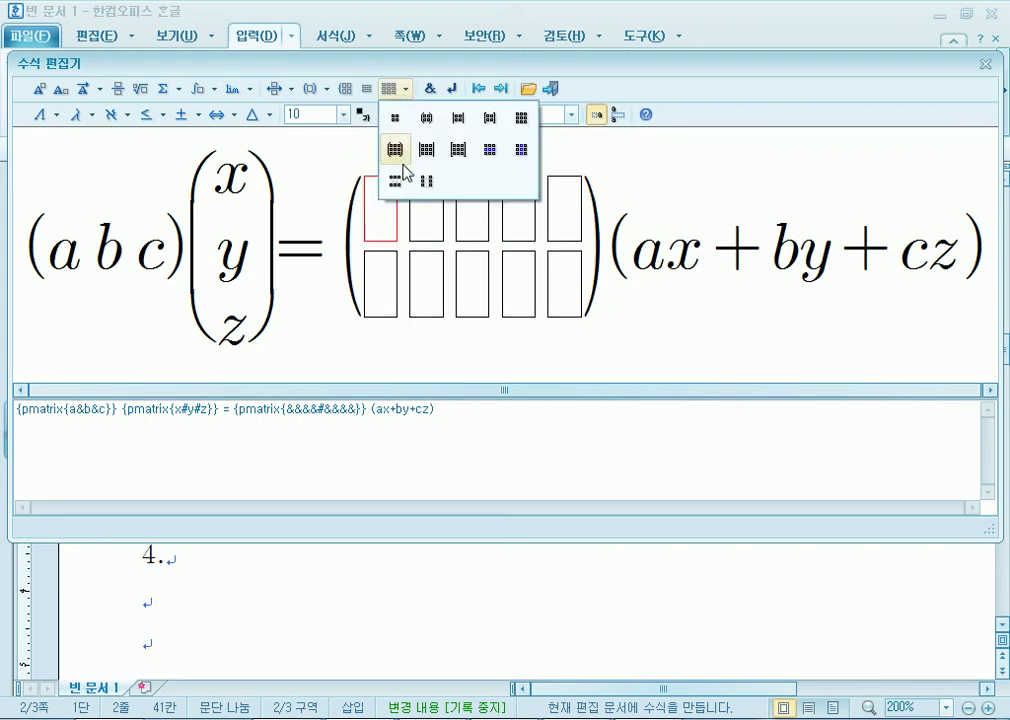
{"action": "left_click", "coordinate": [397, 182]}
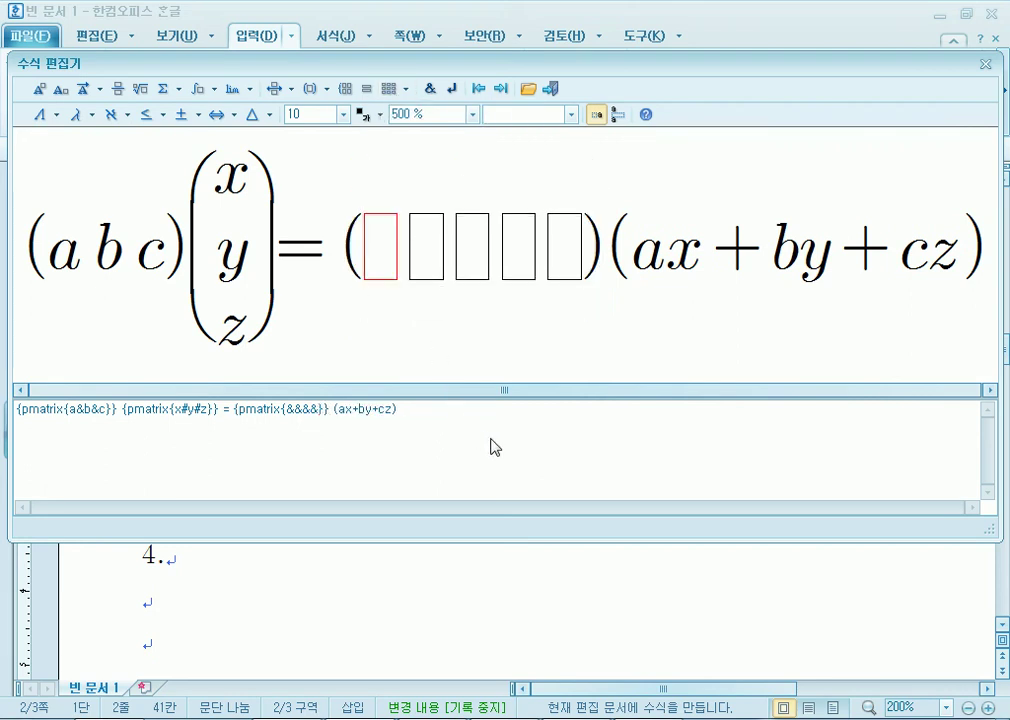
Fill the five matrix cells with ax, +, by, +, cz.
{"action": "type", "text": "ax"}
{"action": "key", "text": "Tab"}
{"action": "type", "text": "+"}
{"action": "key", "text": "Tab"}
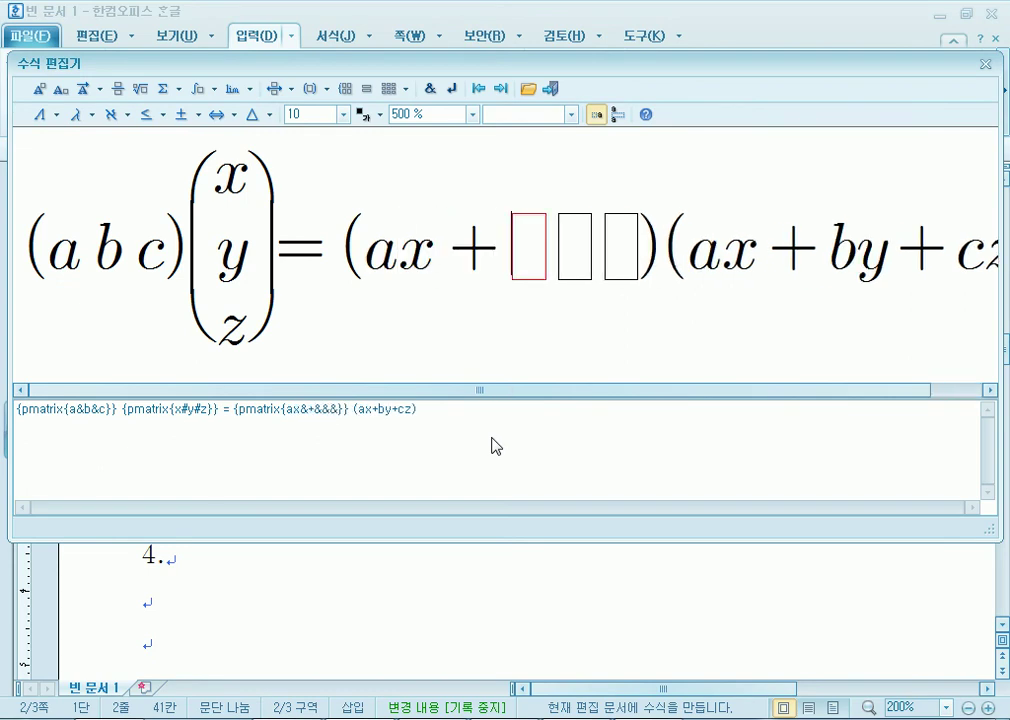
{"action": "type", "text": "by"}
{"action": "key", "text": "Tab"}
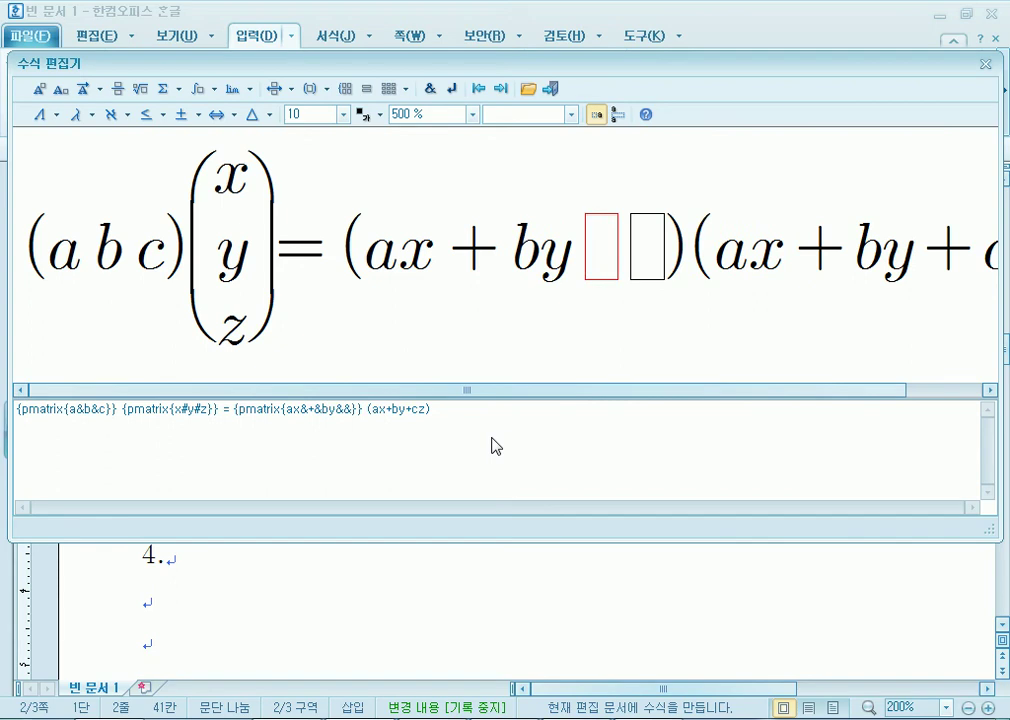
{"action": "type", "text": "+"}
{"action": "key", "text": "Tab"}
{"action": "type", "text": "cz"}
{"action": "key", "text": "Tab"}
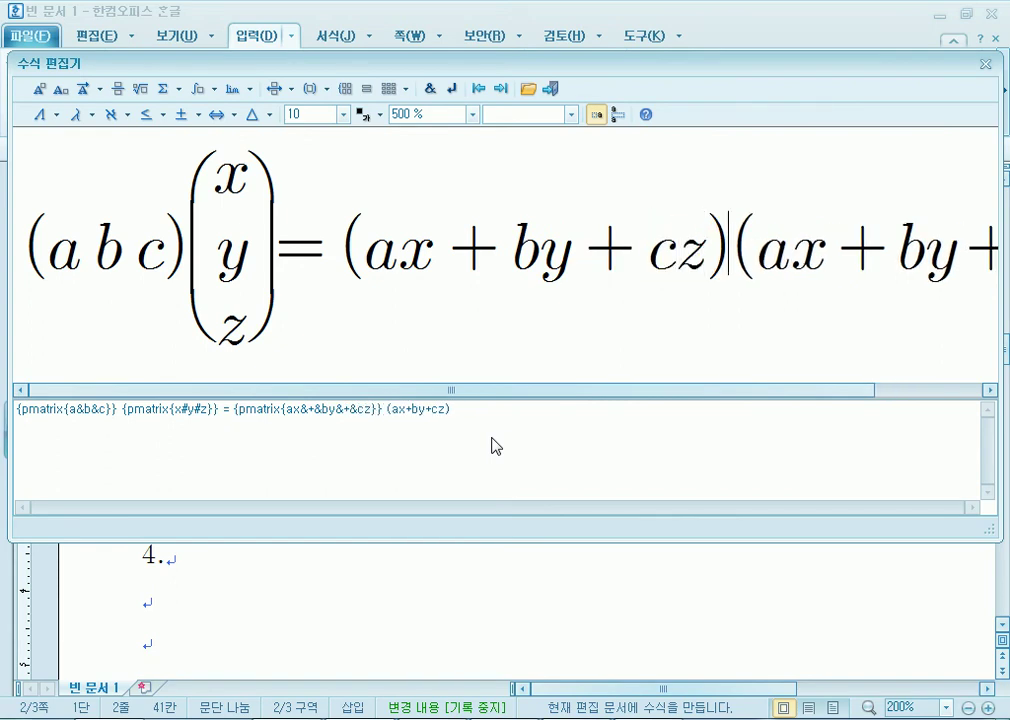
Rejoin the equation onto one line and delete the leftover plain (ax+by+cz) line.
{"action": "key", "text": "Return"}
{"action": "key", "text": "Left"}
{"action": "key", "text": "Left"}
{"action": "key", "text": "Left"}
{"action": "key", "text": "Left"}
{"action": "key", "text": "Left"}
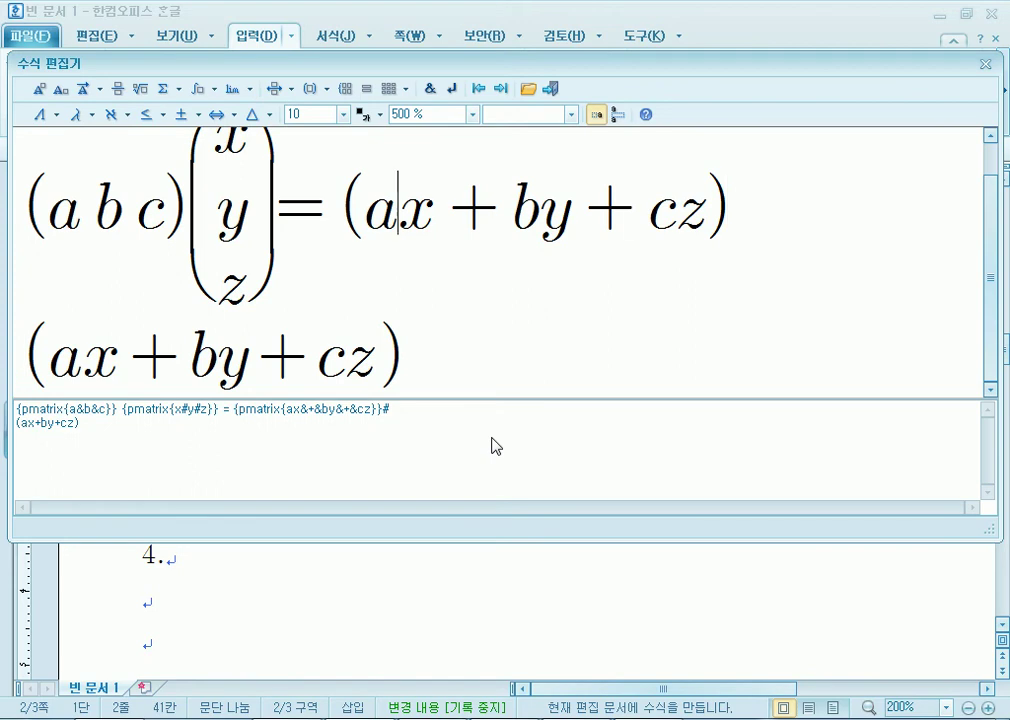
{"action": "key", "text": "Return"}
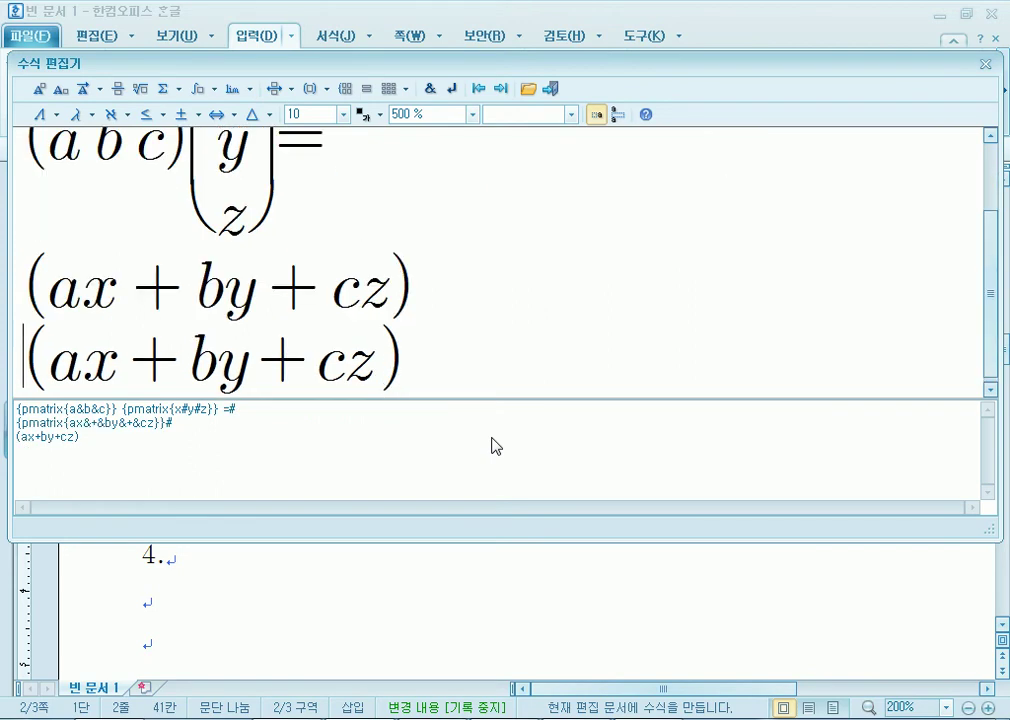
{"action": "key", "text": "Up"}
{"action": "key", "text": "Up"}
{"action": "key", "text": "End"}
{"action": "key", "text": "Delete"}
{"action": "key", "text": "End"}
{"action": "key", "text": "Down"}
{"action": "key", "text": "Home"}
{"action": "key", "text": "shift+End"}
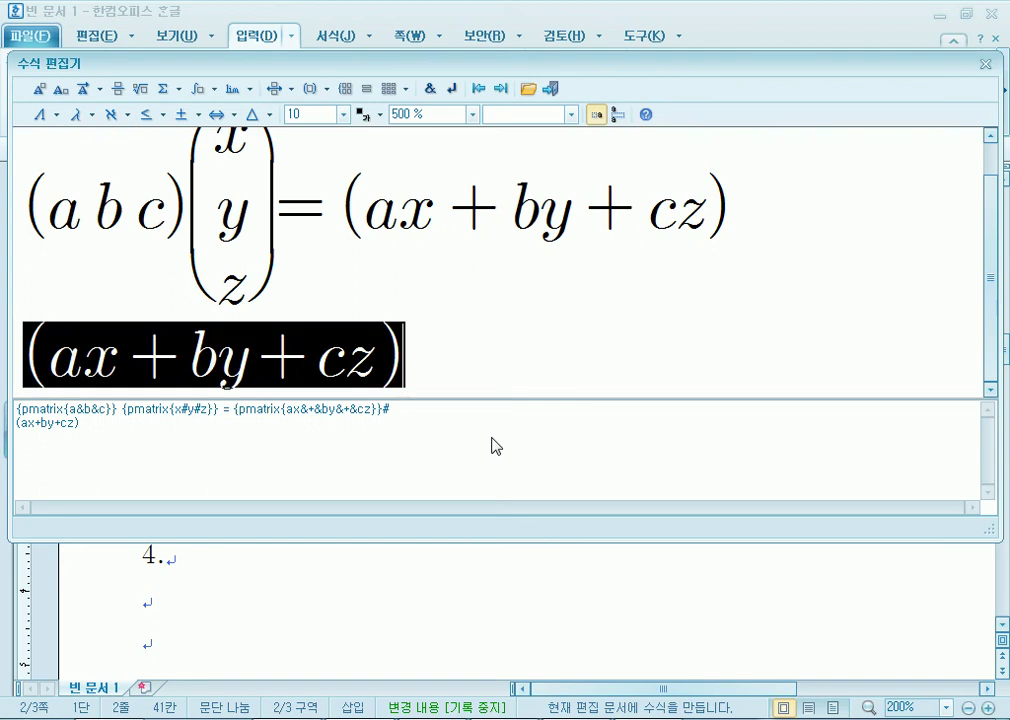
{"action": "key", "text": "Delete"}
{"action": "key", "text": "BackSpace"}
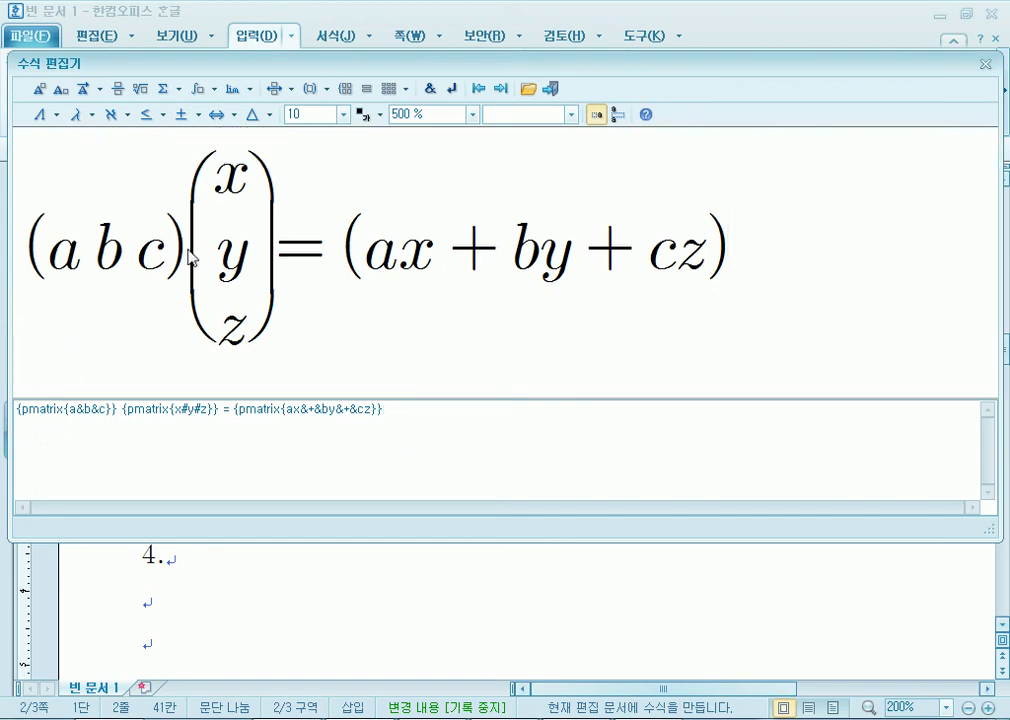
{"action": "left_click_drag", "start_coordinate": [187, 195], "coordinate": [277, 256]}
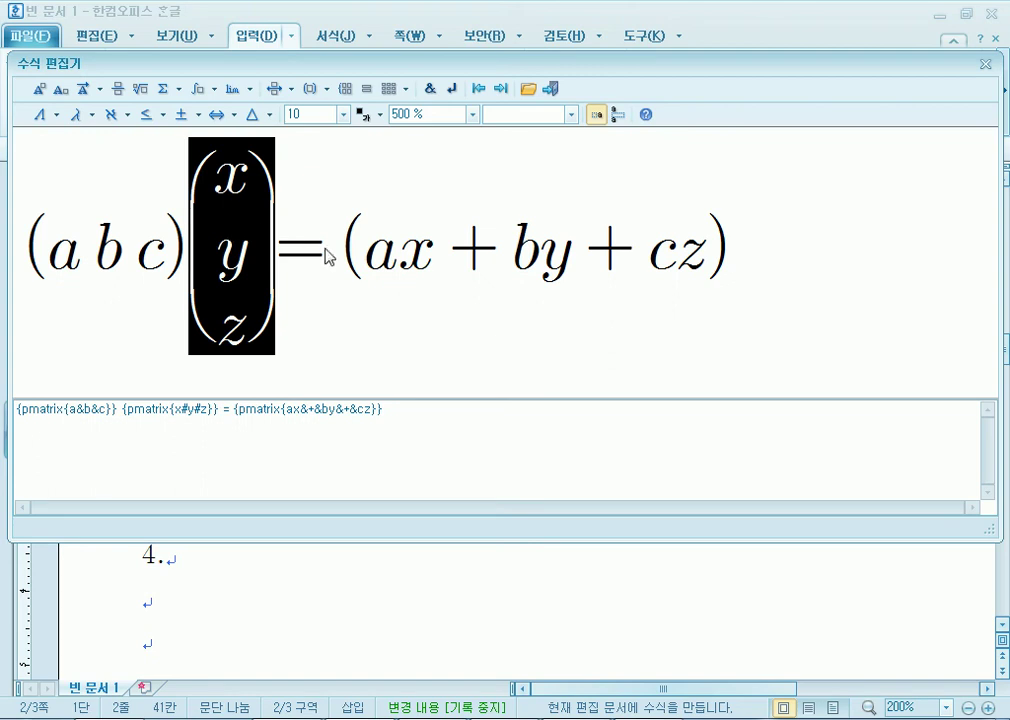
Check the right-hand matrix, then insert (a b c)(x y z) = (ax+by+cz) beside formula (1).
{"action": "left_click_drag", "start_coordinate": [330, 252], "coordinate": [672, 255]}
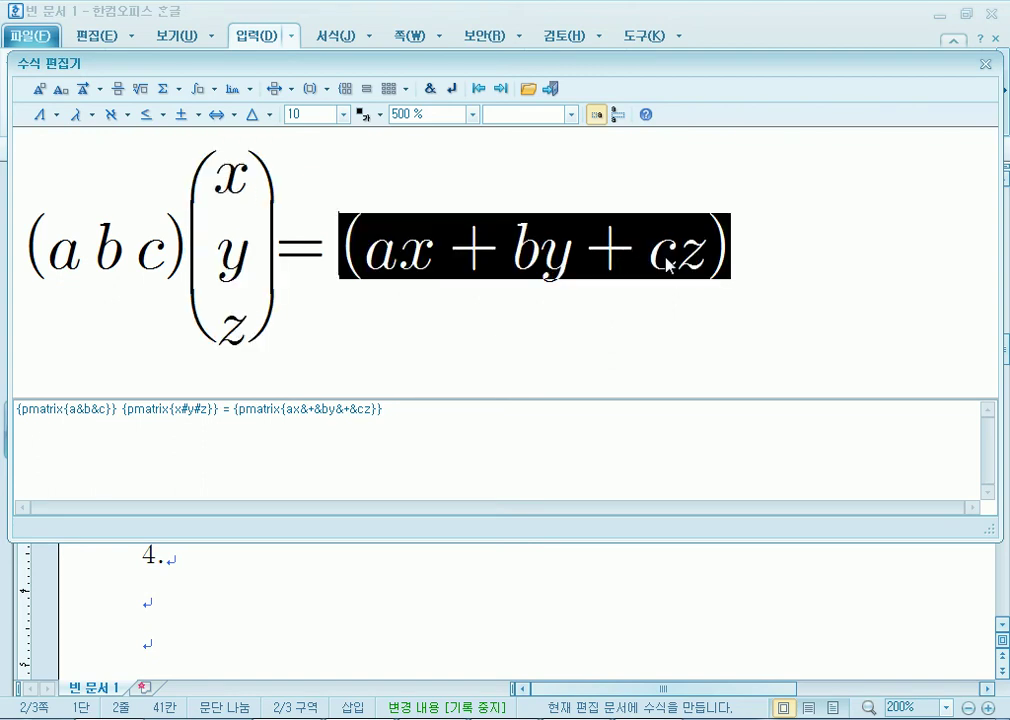
{"action": "key", "text": "Left"}
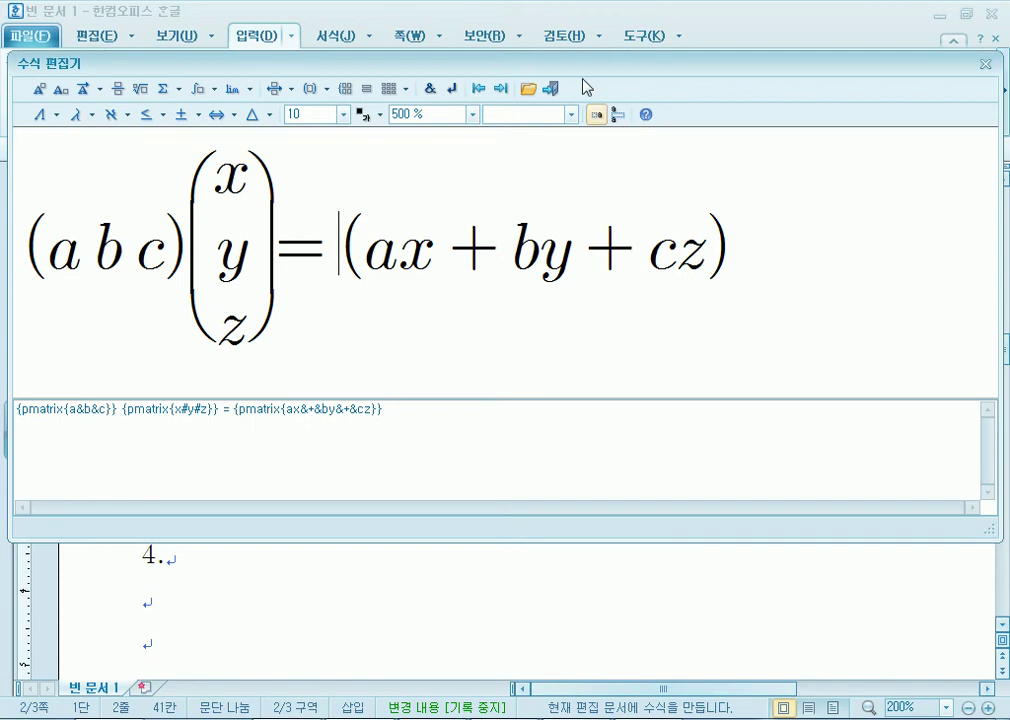
{"action": "left_click", "coordinate": [551, 88]}
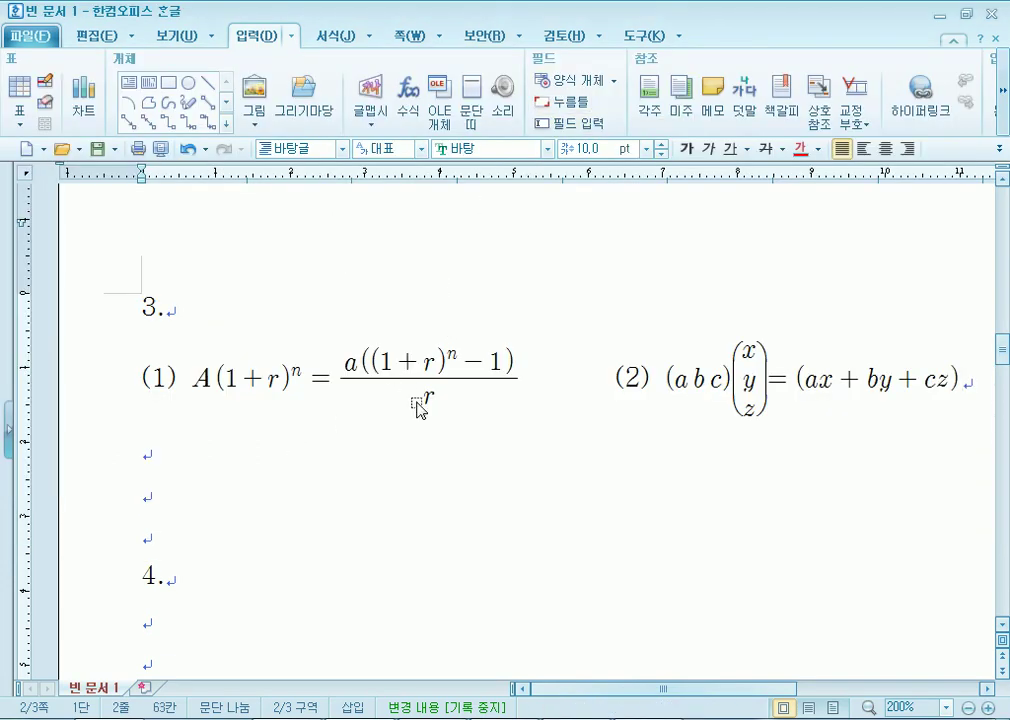
On the blank line below formulas (1) and (2), open a new empty equation.
{"action": "scroll", "coordinate": [398, 413], "scroll_direction": "down", "scroll_amount": 1}
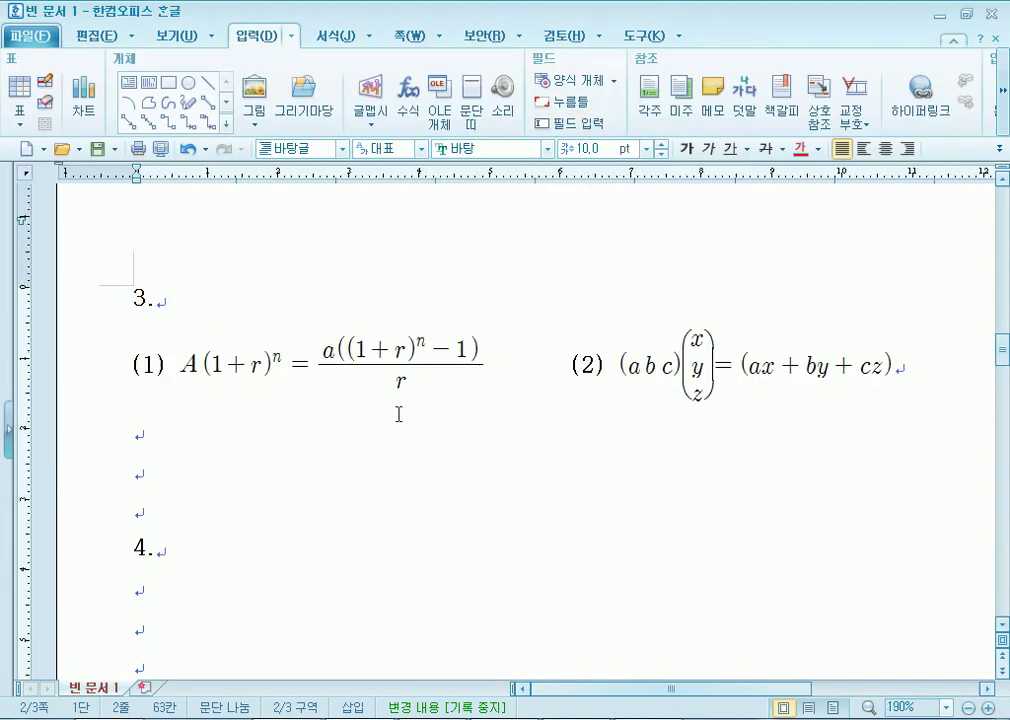
{"action": "left_click", "coordinate": [151, 453]}
{"action": "scroll", "coordinate": [301, 421], "scroll_direction": "down", "scroll_amount": 3}
{"action": "scroll", "coordinate": [307, 444], "scroll_direction": "up", "scroll_amount": 3}
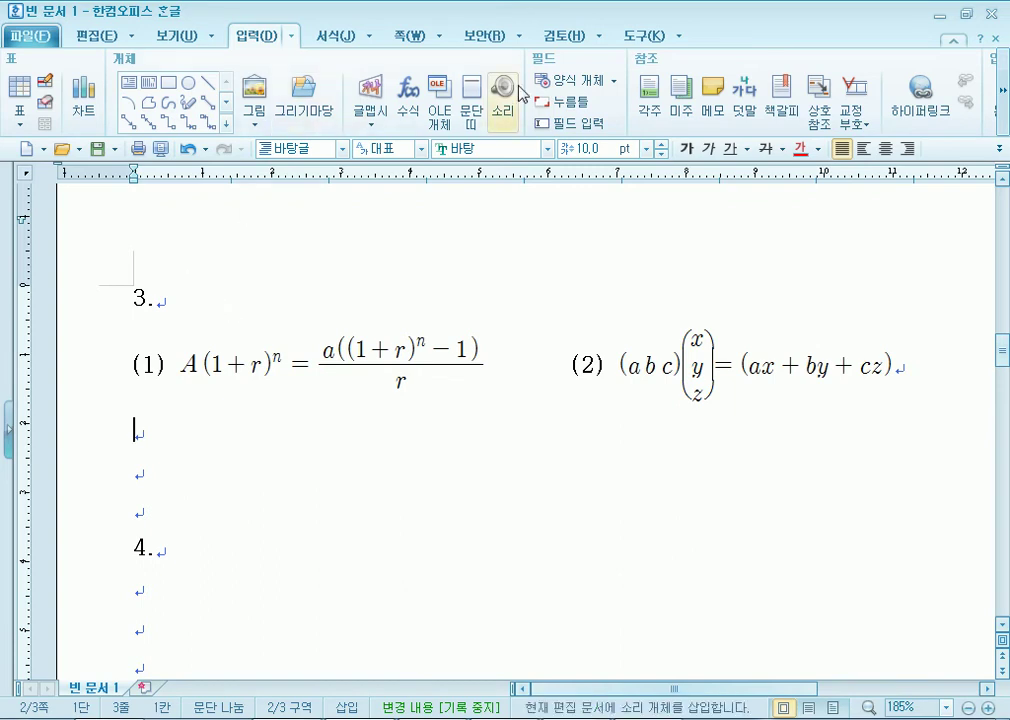
{"action": "left_click", "coordinate": [408, 128]}
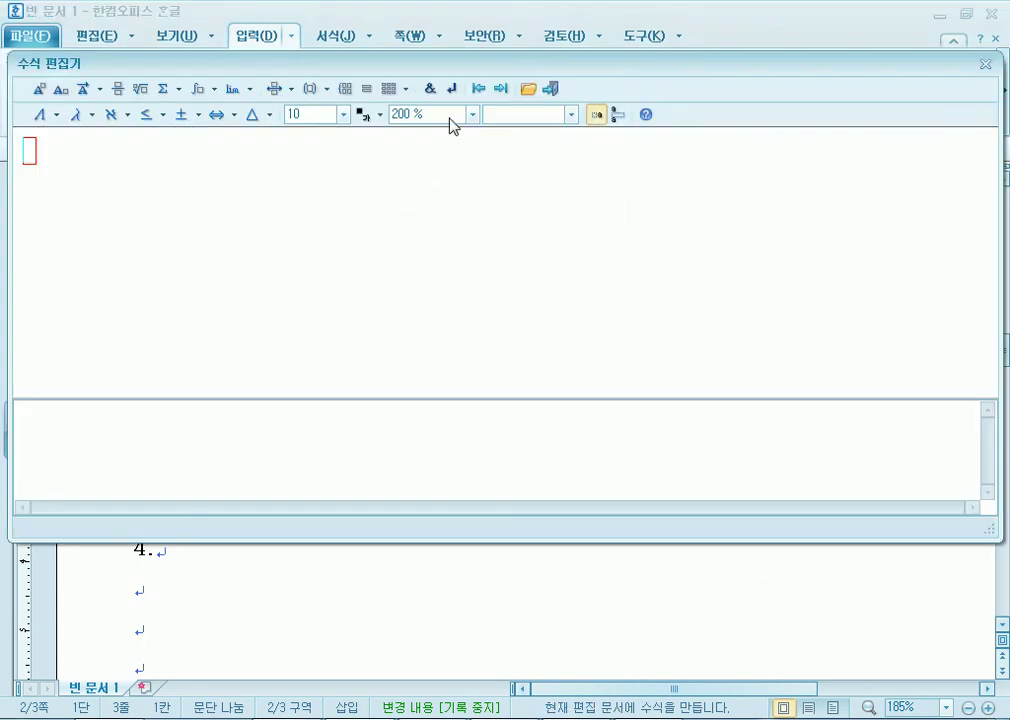
Set the equation preview to 500%, try a barred AB =, then delete it.
{"action": "left_click", "coordinate": [472, 115]}
{"action": "left_click", "coordinate": [437, 203]}
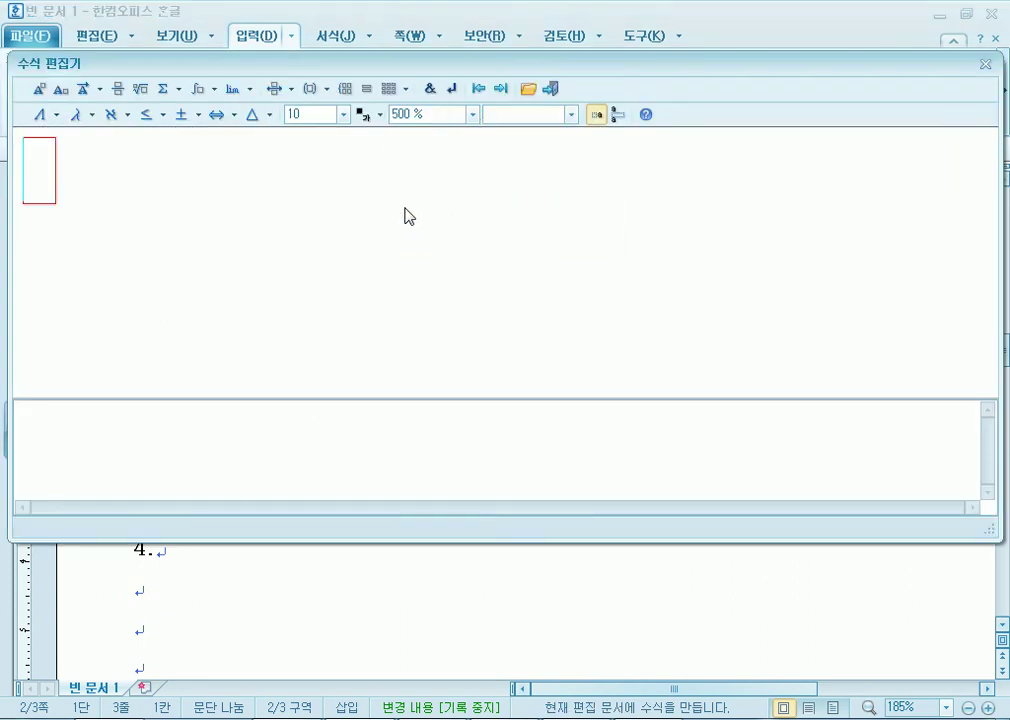
{"action": "left_click", "coordinate": [101, 91]}
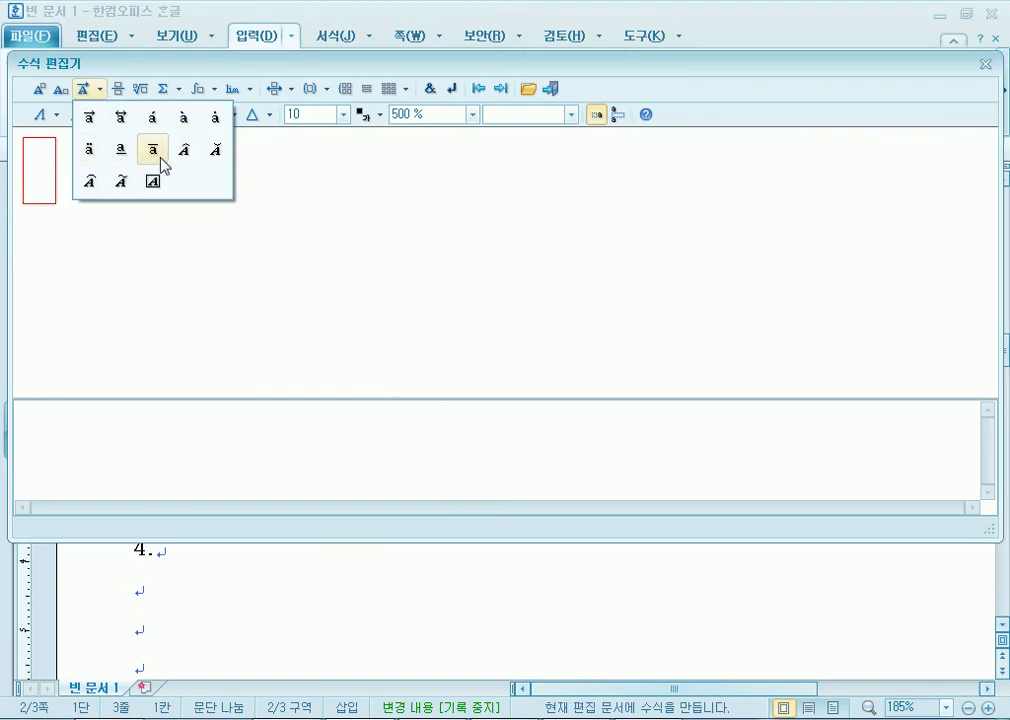
{"action": "left_click", "coordinate": [156, 152]}
{"action": "type", "text": "AB}} "}
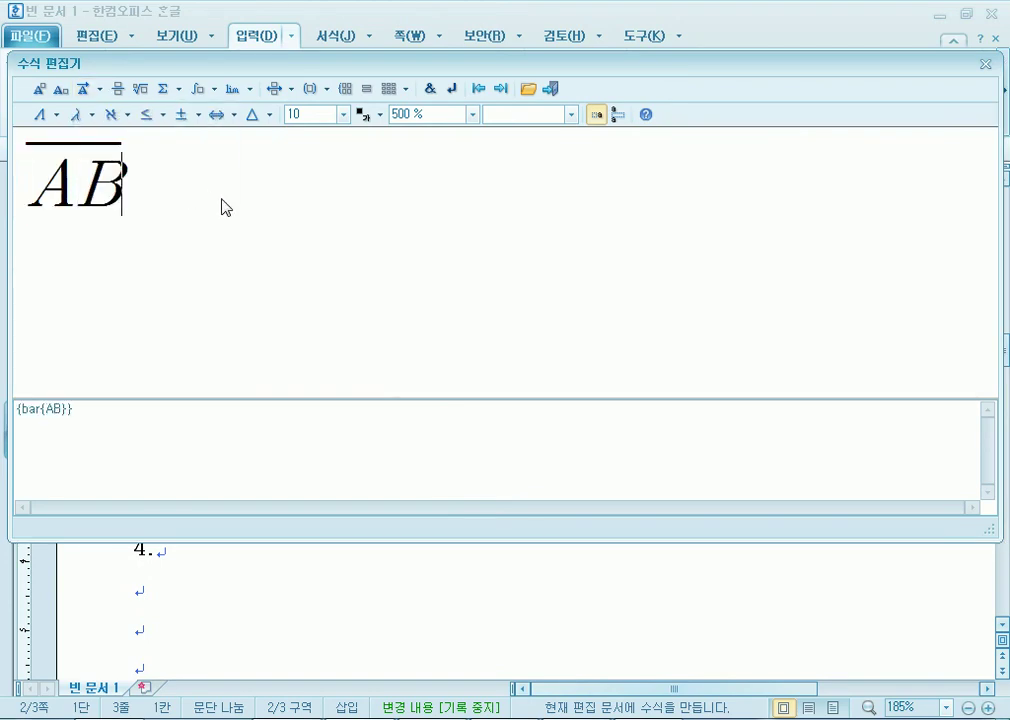
{"action": "type", "text": "="}
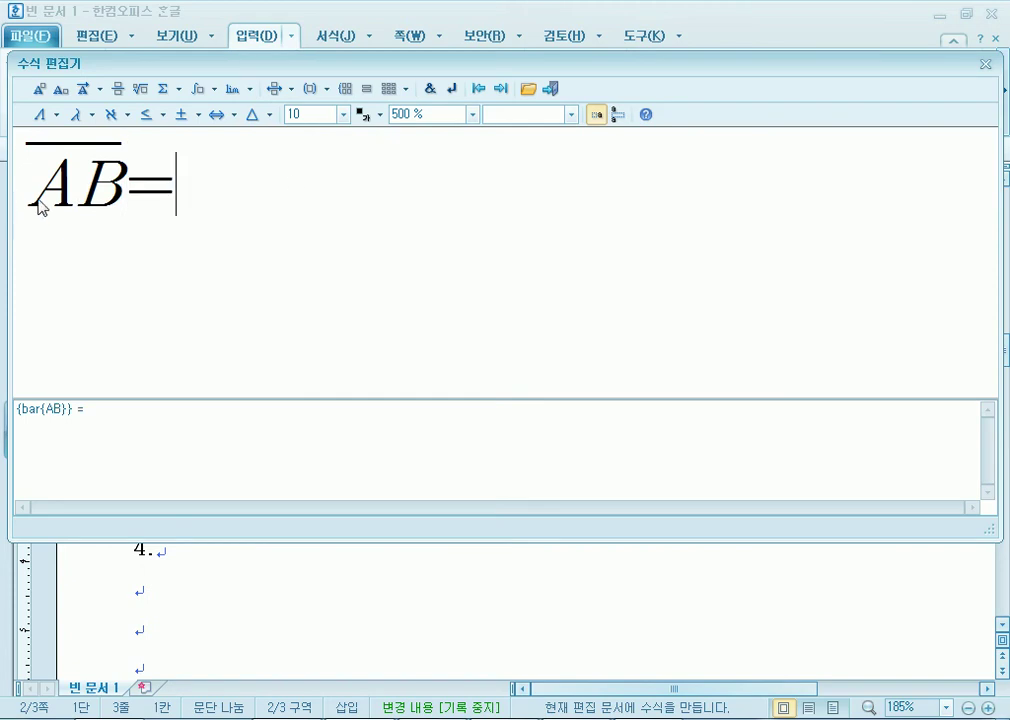
{"action": "left_click_drag", "start_coordinate": [36, 190], "coordinate": [113, 190]}
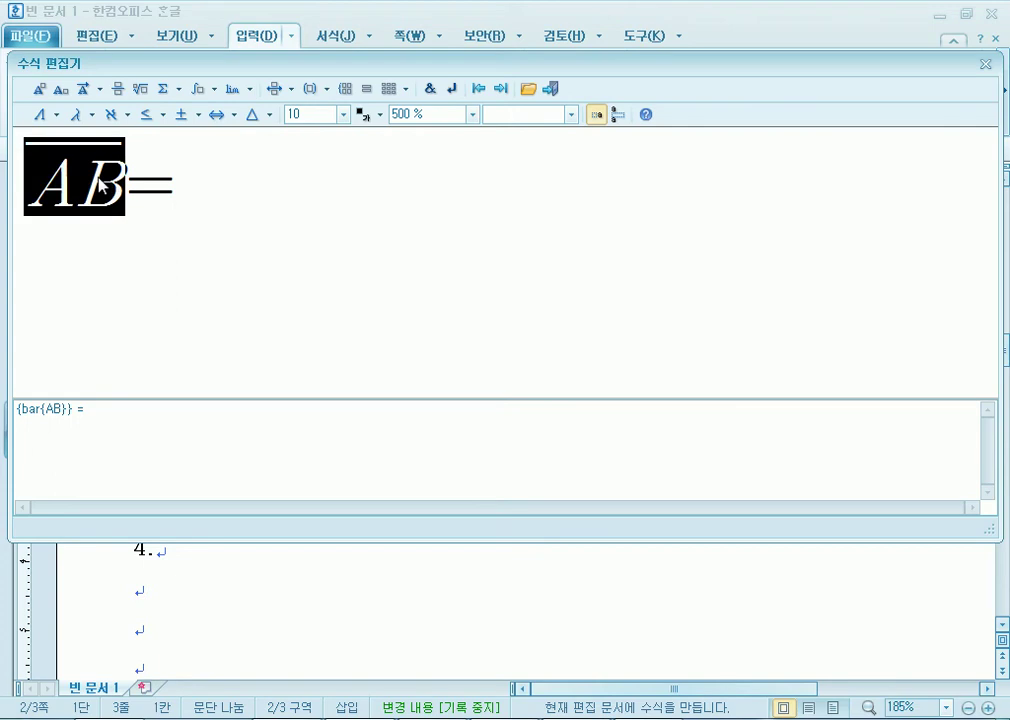
{"action": "key", "text": "Delete"}
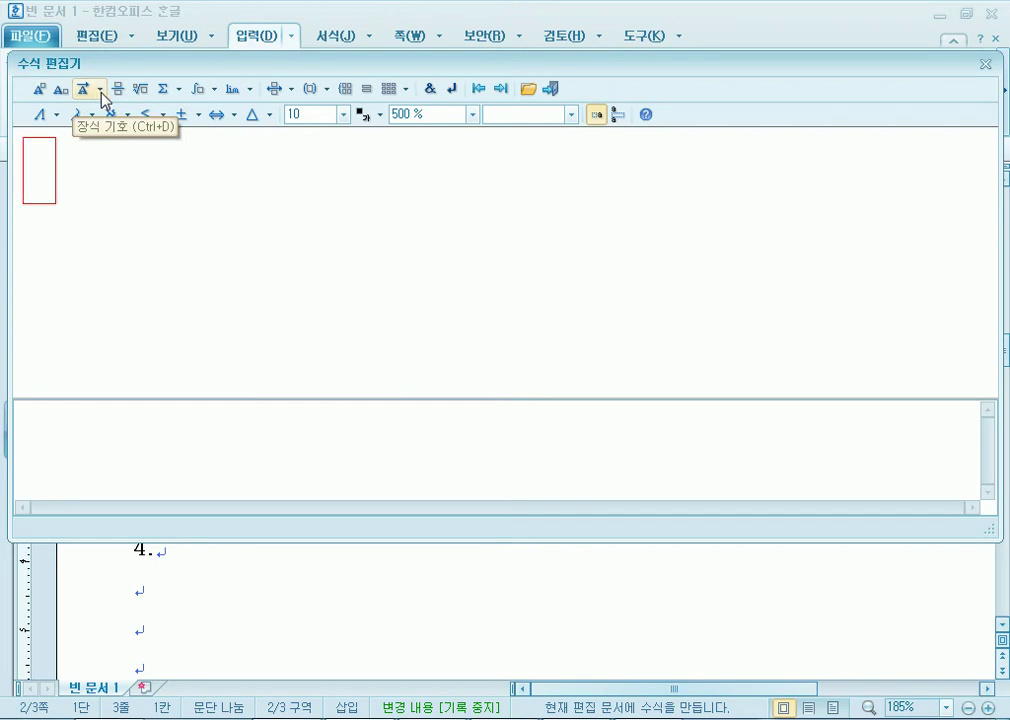
Re-enter AB under an overline bar and move the caret out of the bar.
{"action": "left_click", "coordinate": [101, 89]}
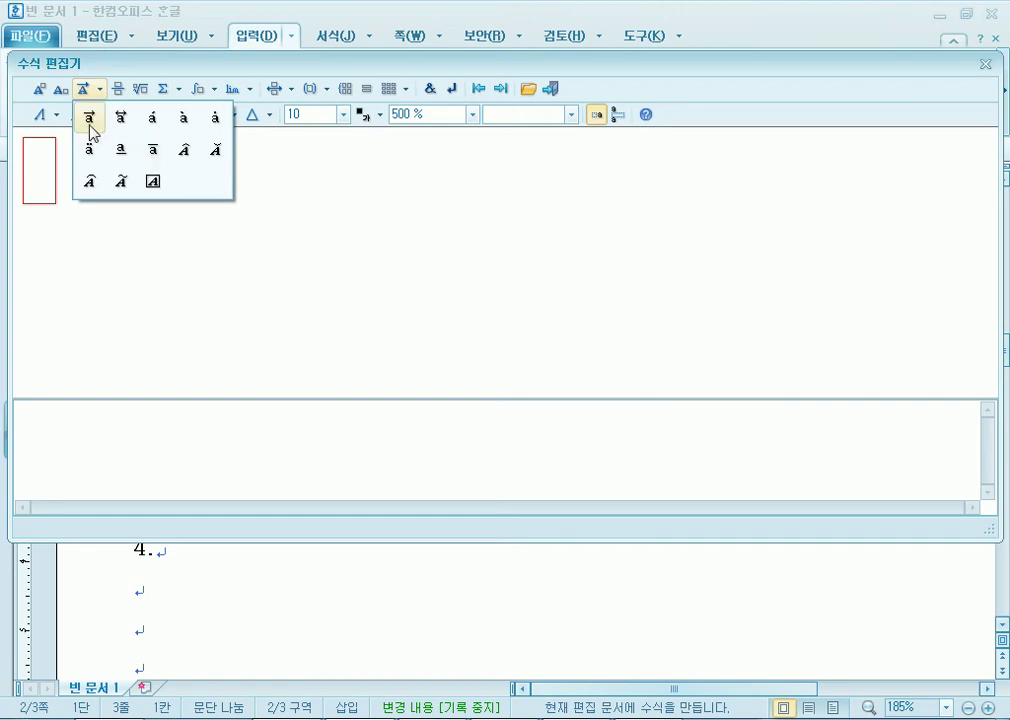
{"action": "left_click", "coordinate": [152, 151]}
{"action": "type", "text": "AB"}
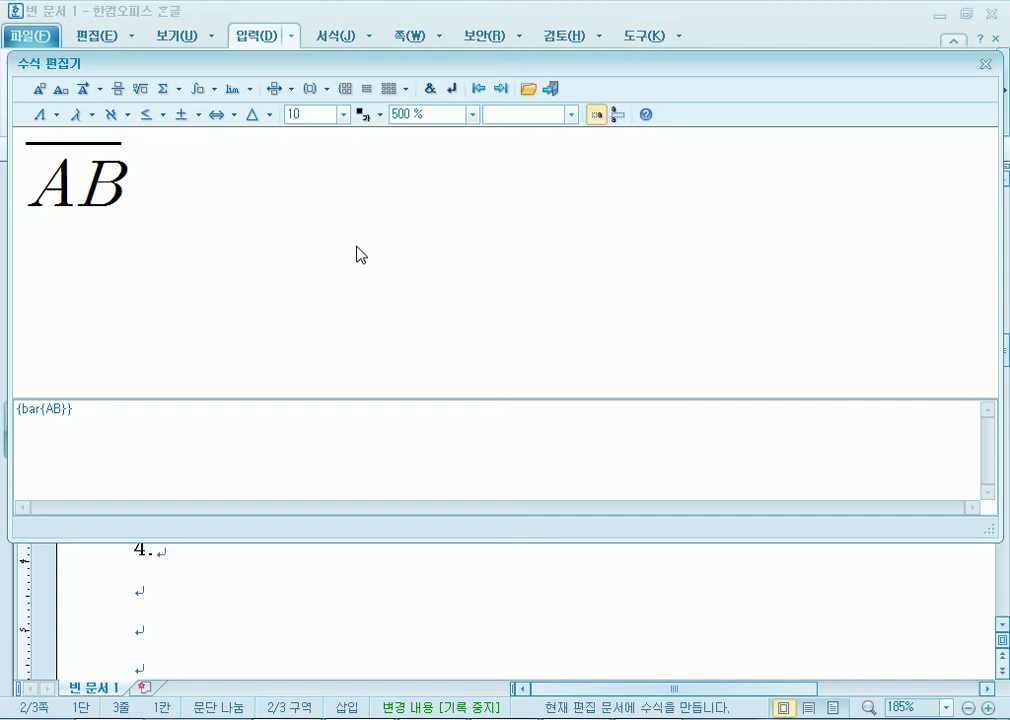
{"action": "type", "text": "="}
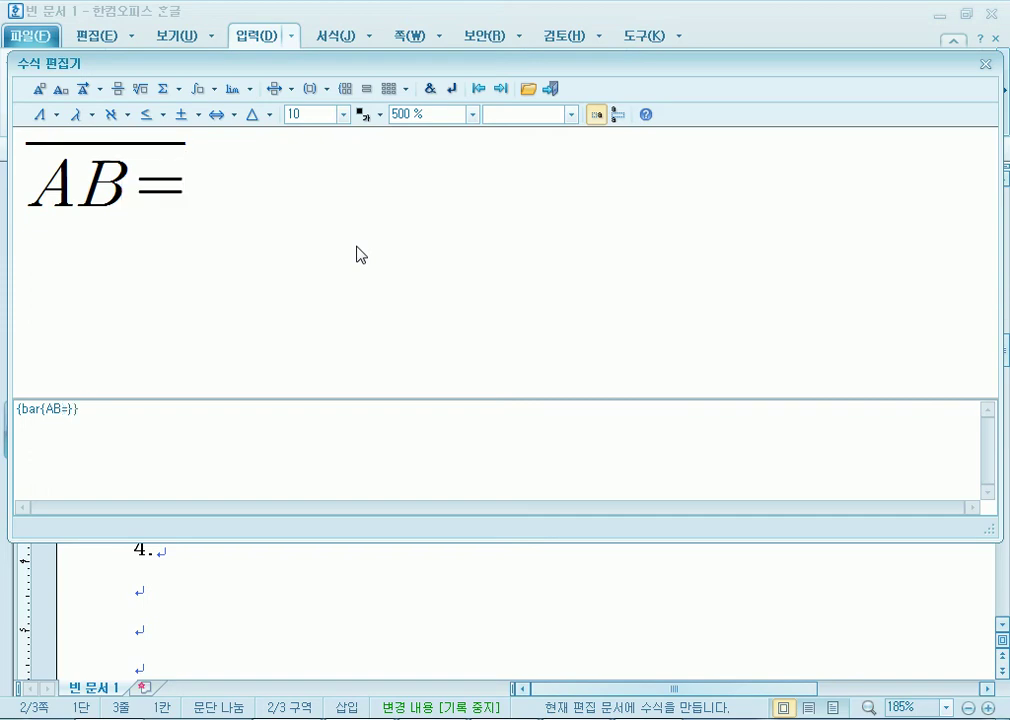
{"action": "key", "text": "BackSpace"}
{"action": "key", "text": "Right"}
Add = and a square root containing (x-x)+(y-y), fixing the sign between the y terms.
{"action": "type", "text": "="}
{"action": "left_click", "coordinate": [144, 97]}
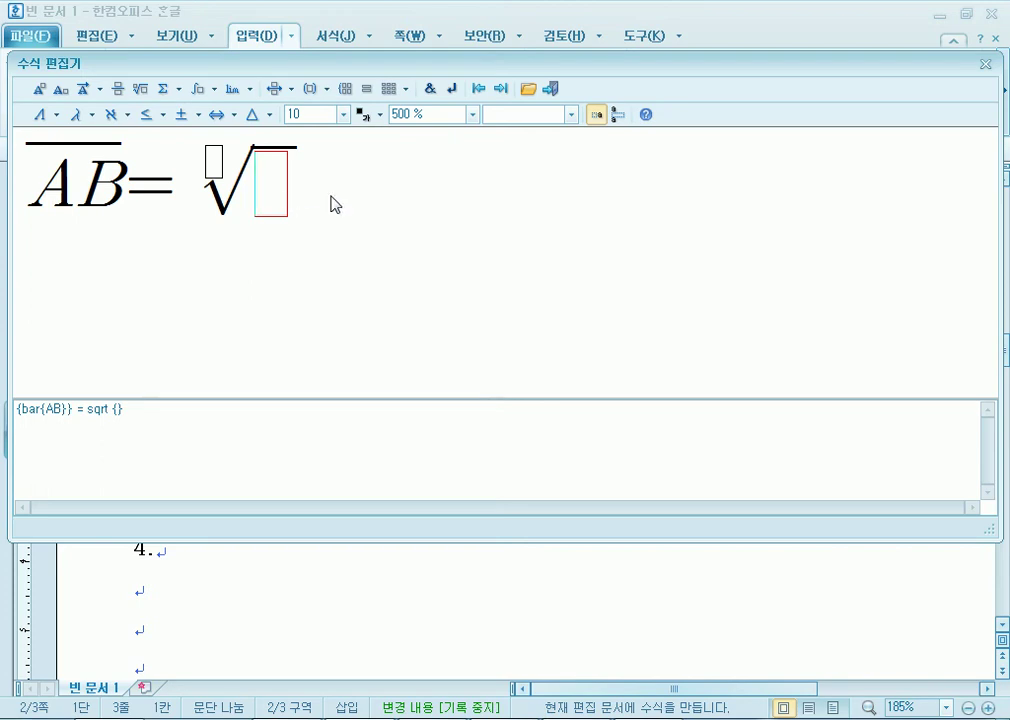
{"action": "type", "text": "("}
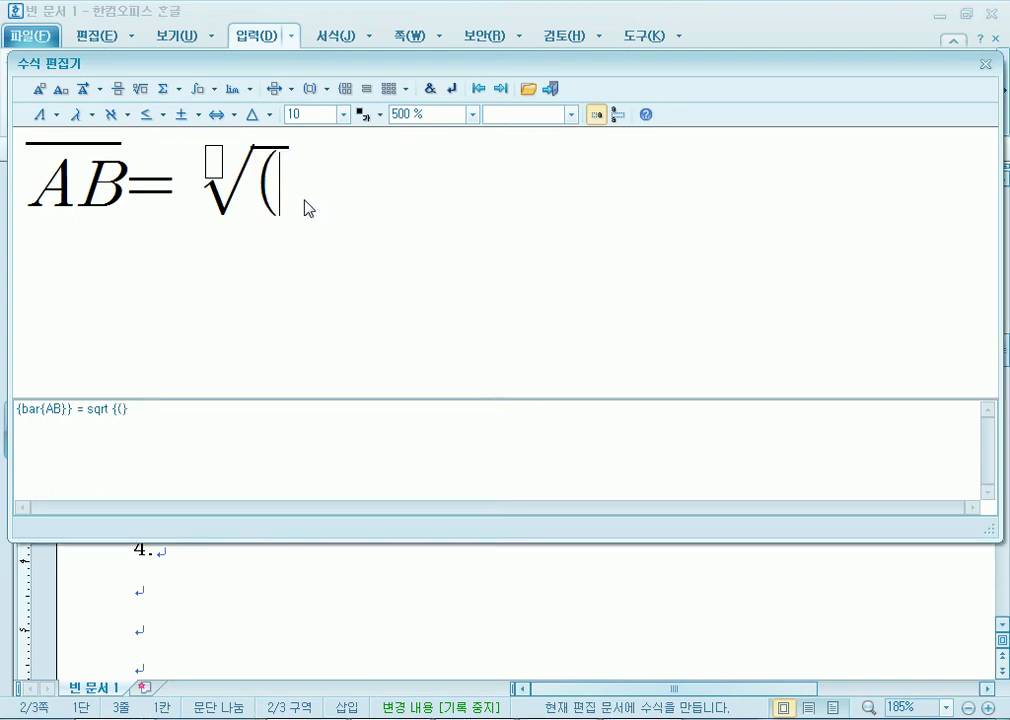
{"action": "type", "text": "x-x"}
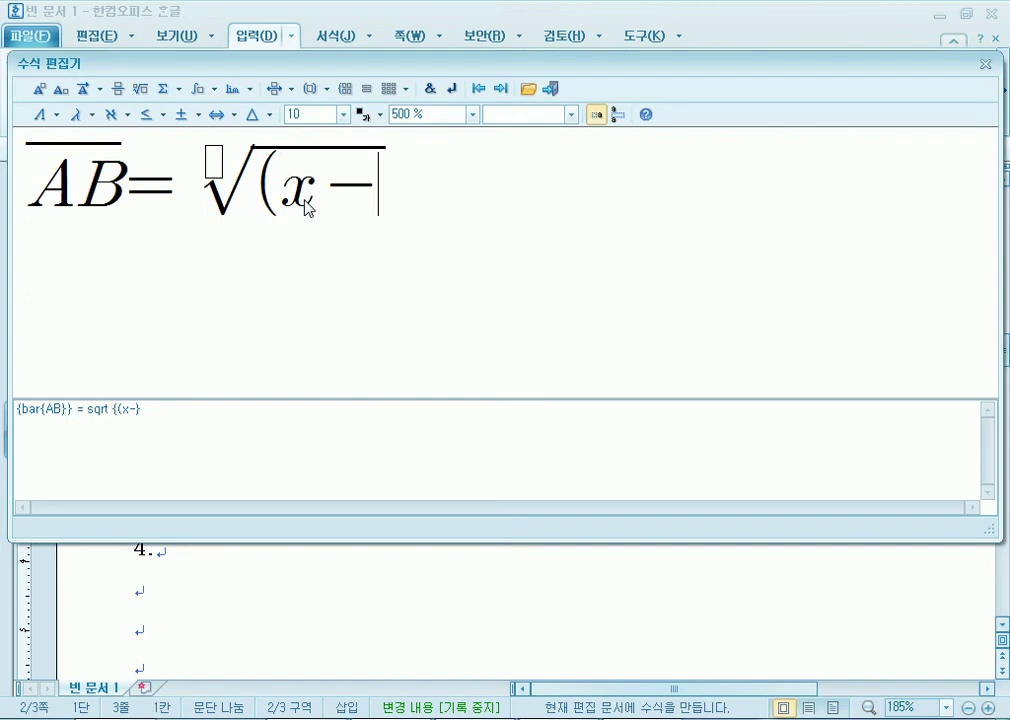
{"action": "type", "text": ")+"}
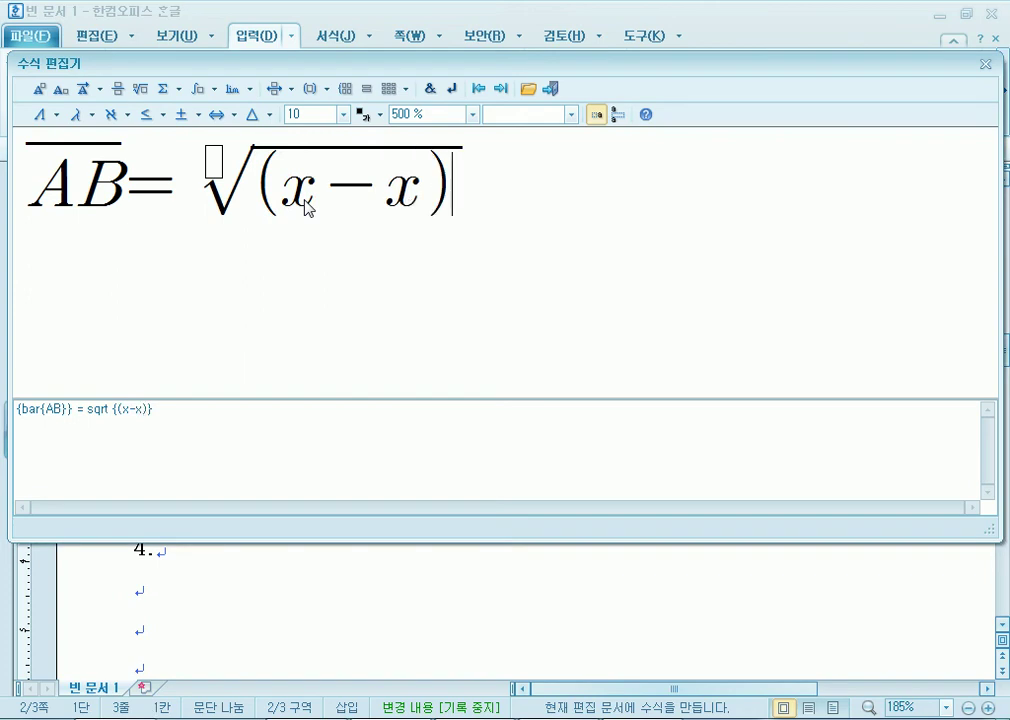
{"action": "type", "text": "(y"}
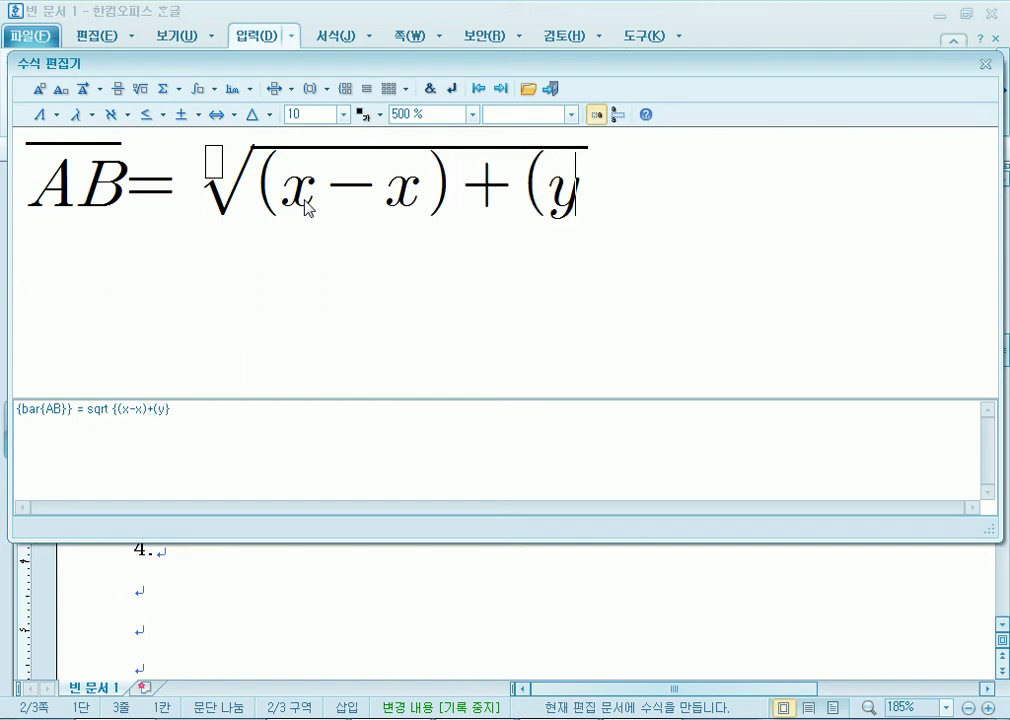
{"action": "type", "text": "+y)"}
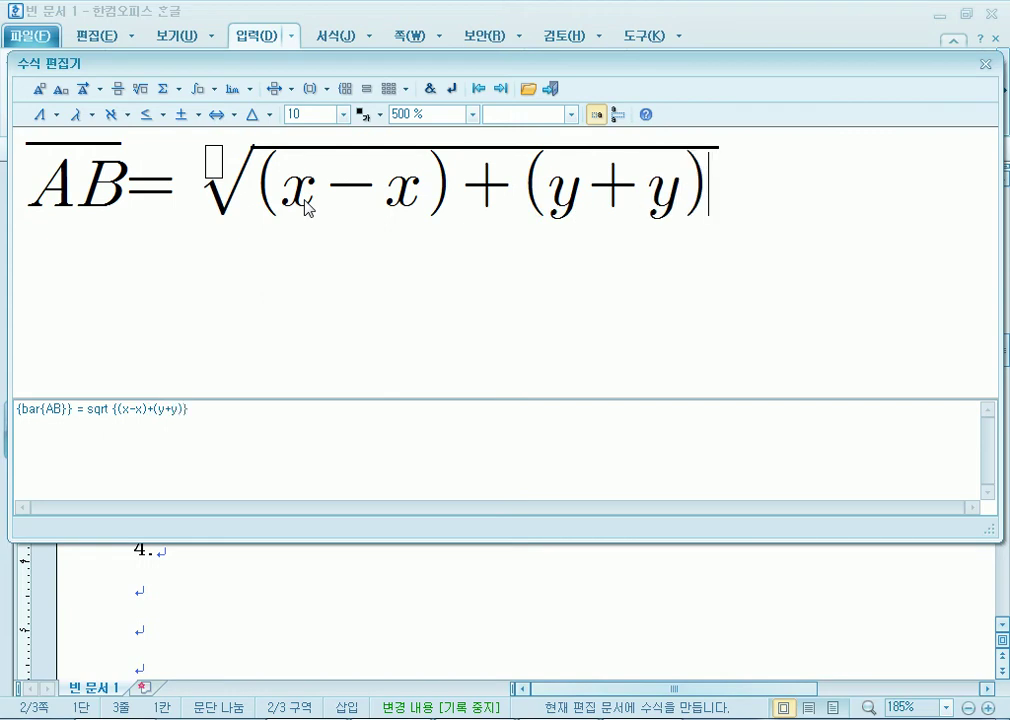
{"action": "key", "text": "Left"}
{"action": "key", "text": "Left"}
{"action": "key", "text": "Left"}
{"action": "type", "text": "-"}
{"action": "key", "text": "Delete"}
{"action": "key", "text": "Left"}
{"action": "key", "text": "Left"}
{"action": "key", "text": "Left"}
{"action": "key", "text": "Left"}
{"action": "key", "text": "Left"}
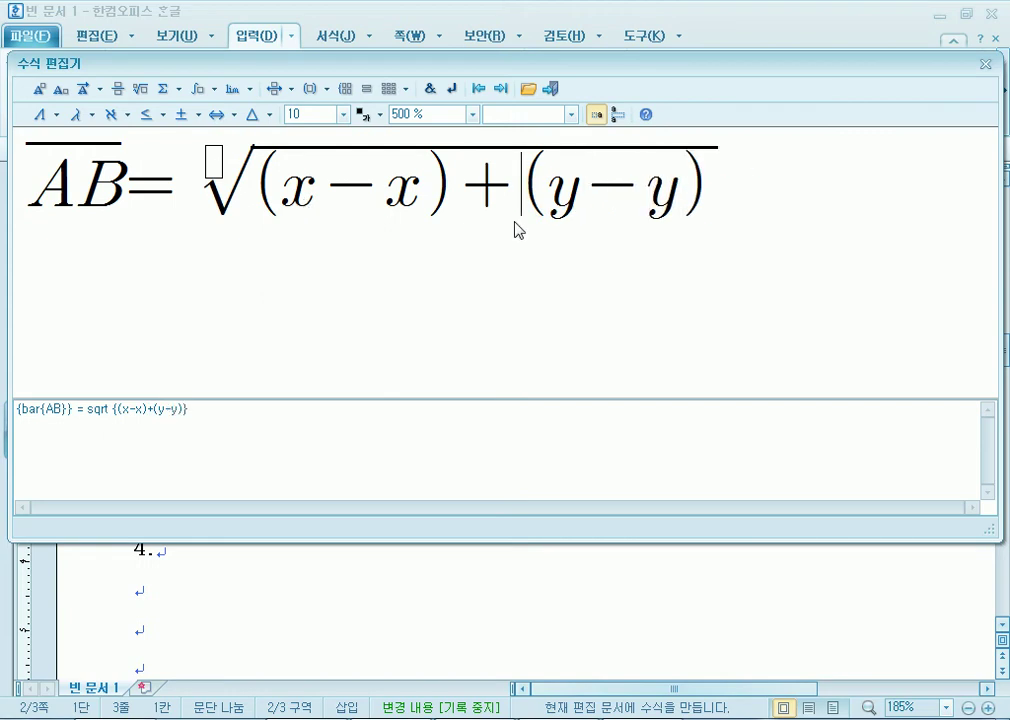
{"action": "key", "text": "Left"}
{"action": "key", "text": "Left"}
{"action": "key", "text": "Left"}
{"action": "key", "text": "Right"}
Give both x terms subscript 2 and square the x bracket.
{"action": "left_click", "coordinate": [60, 88]}
{"action": "type", "text": "2"}
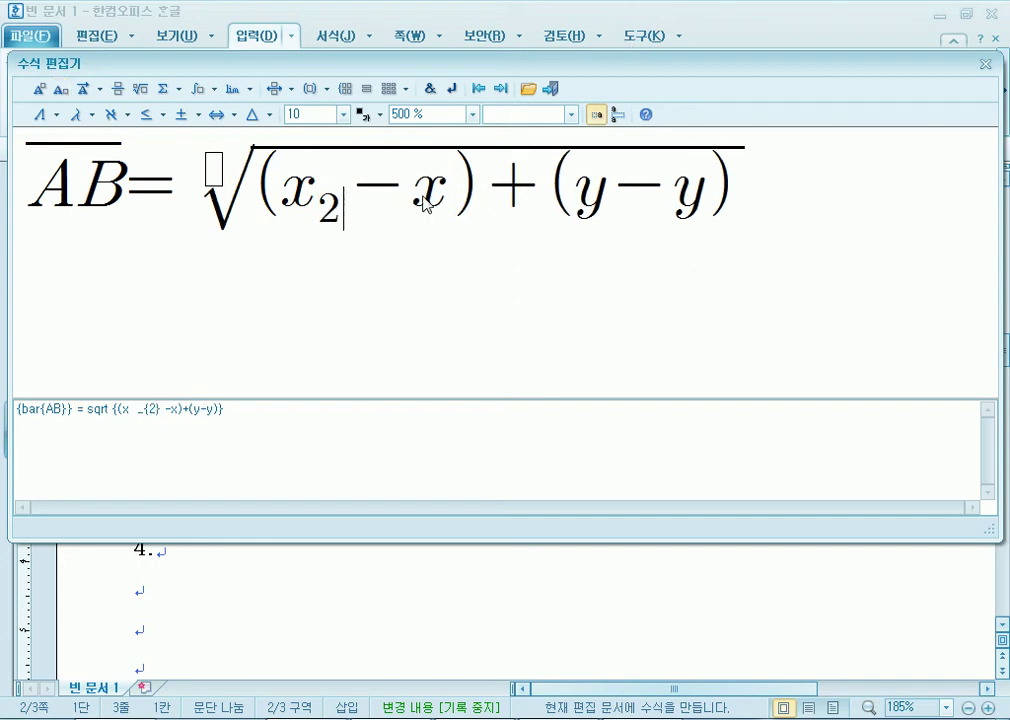
{"action": "left_click", "coordinate": [445, 205]}
{"action": "left_click", "coordinate": [60, 88]}
{"action": "type", "text": "2"}
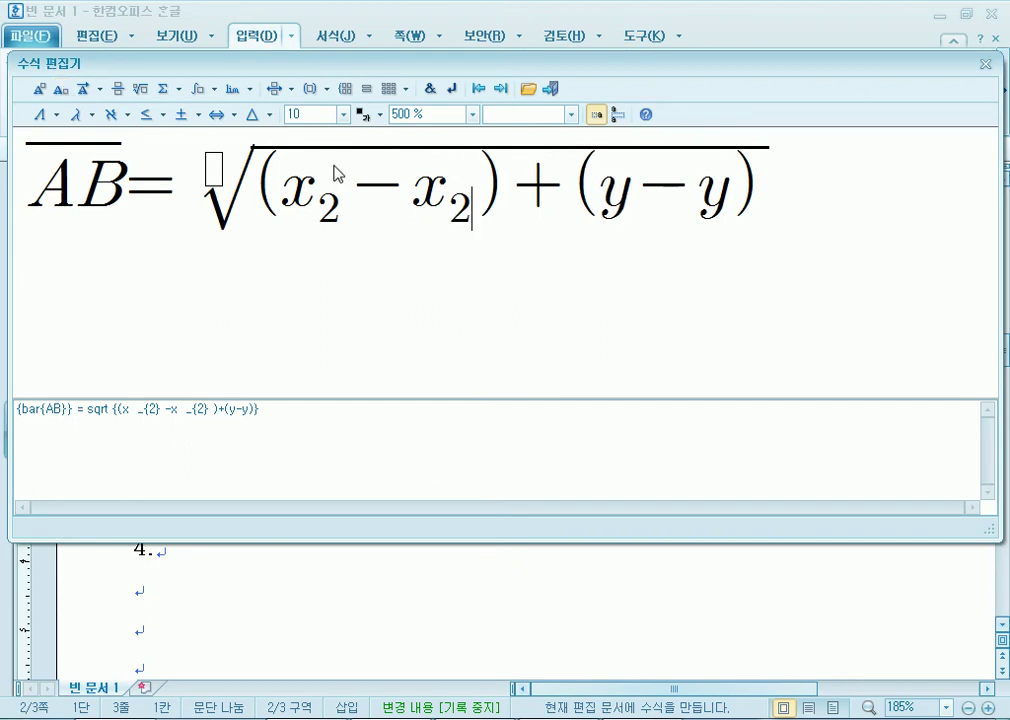
{"action": "left_click", "coordinate": [507, 170]}
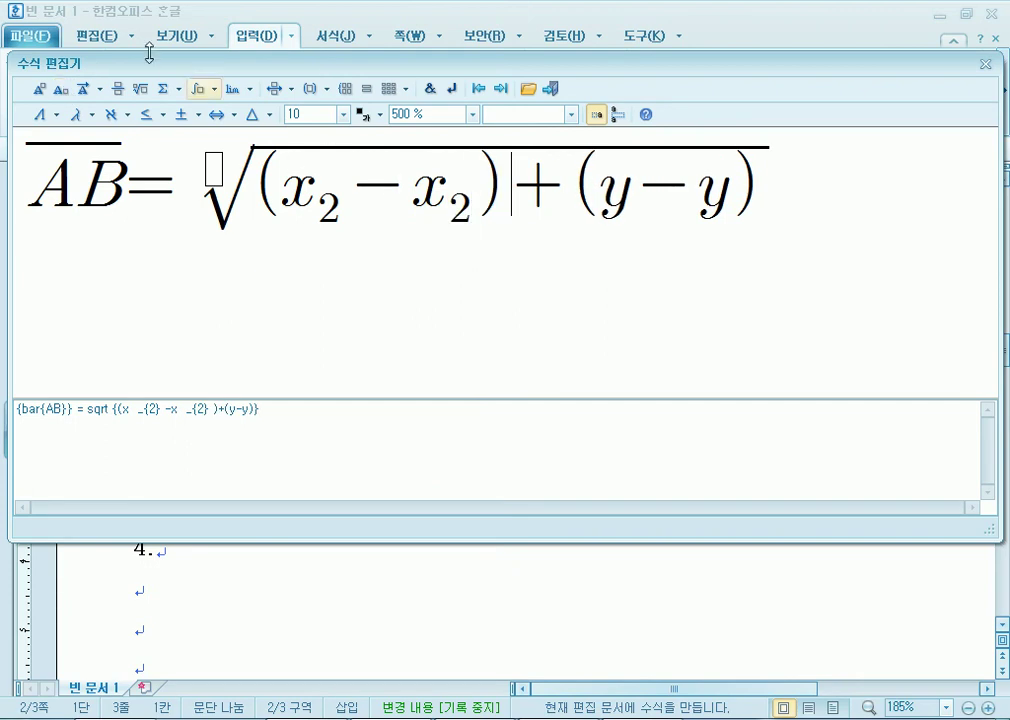
{"action": "left_click", "coordinate": [42, 86]}
{"action": "type", "text": "2"}
Give both y terms subscript 2 and square the y bracket.
{"action": "left_click", "coordinate": [660, 222]}
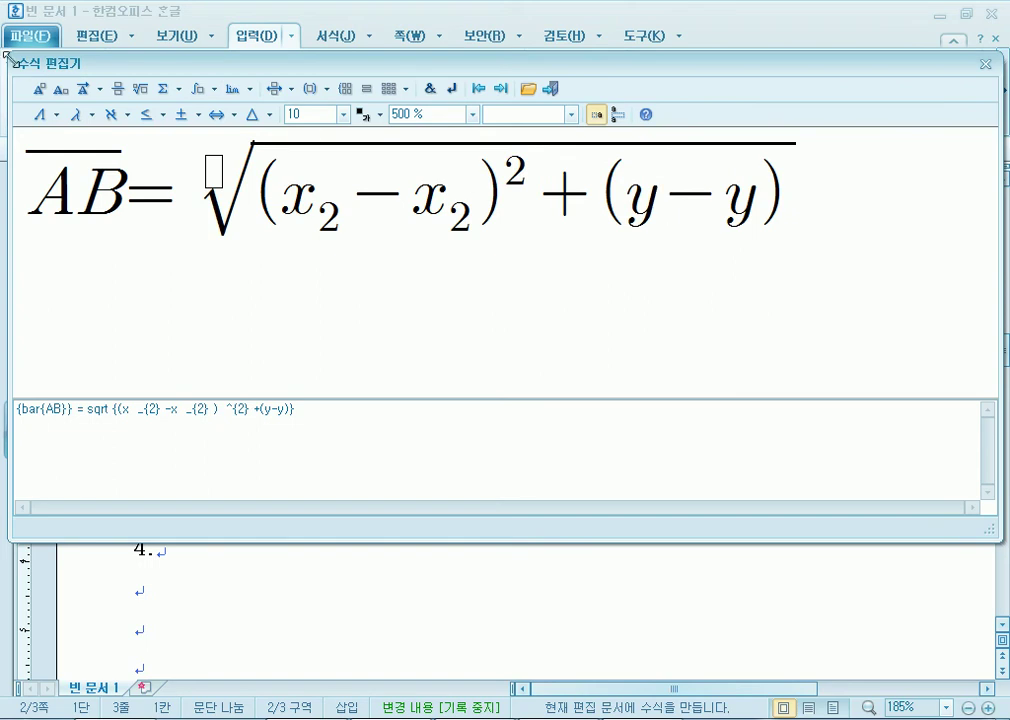
{"action": "left_click", "coordinate": [61, 88]}
{"action": "type", "text": "2"}
{"action": "left_click", "coordinate": [775, 250]}
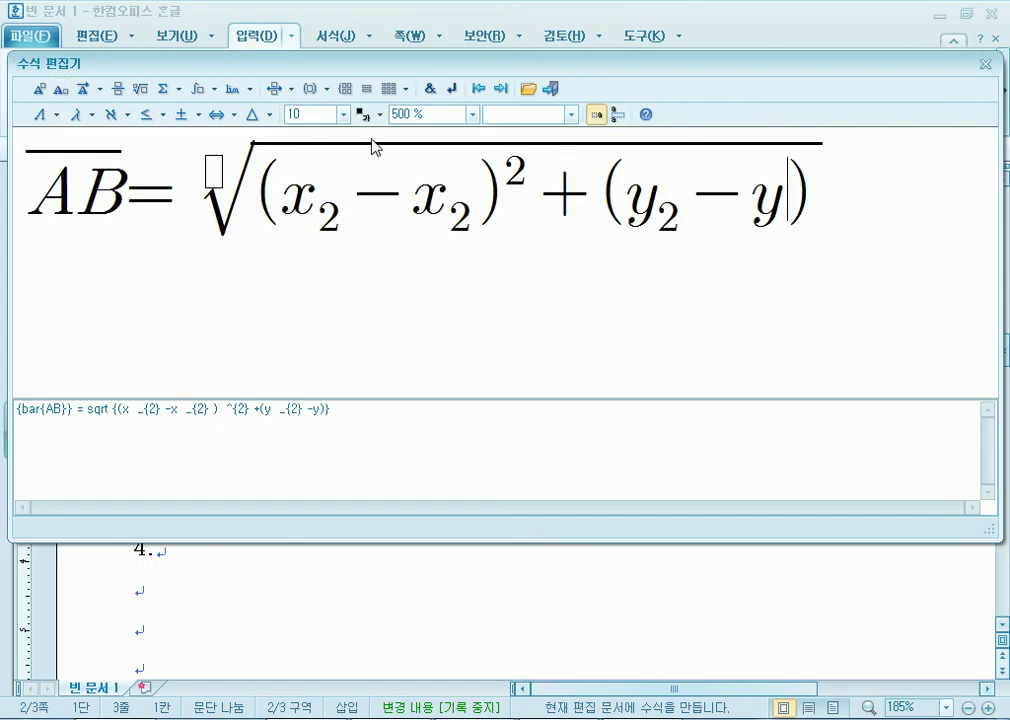
{"action": "left_click", "coordinate": [86, 90]}
{"action": "type", "text": "2"}
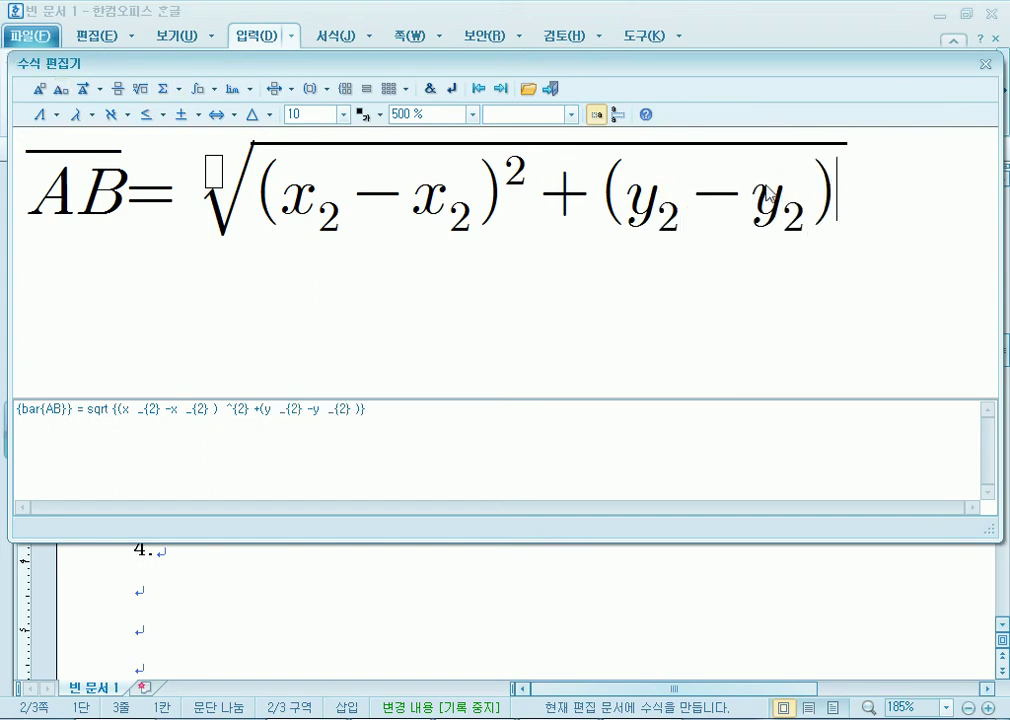
{"action": "left_click", "coordinate": [40, 89]}
{"action": "type", "text": "2"}
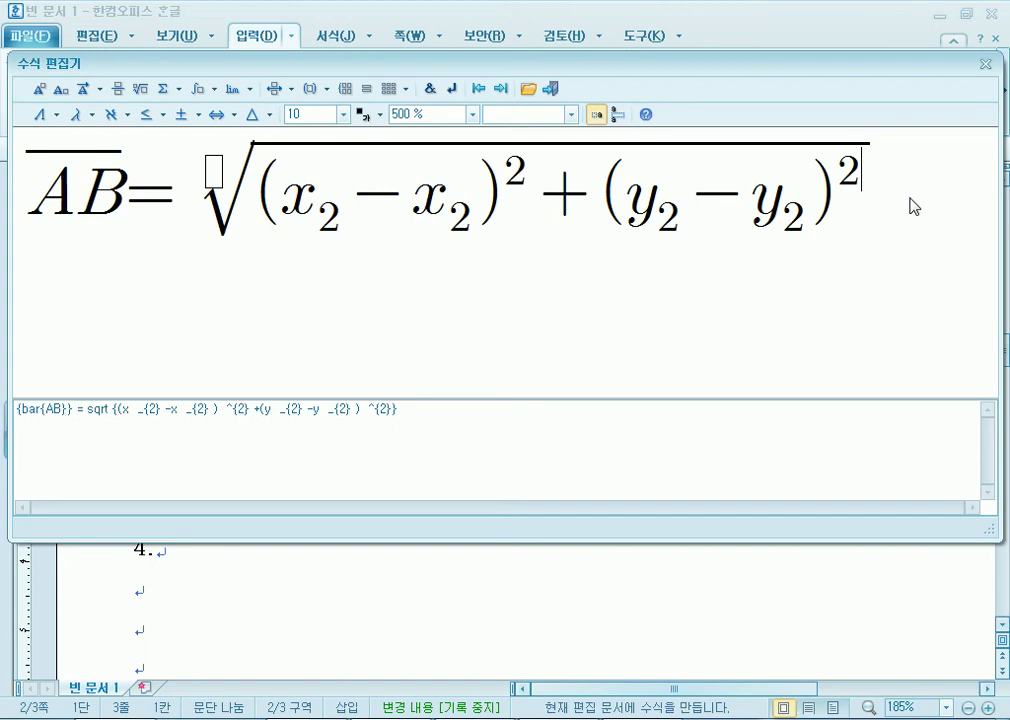
Insert the AB distance formula into the document, undo the stray footnote, and start a new equation.
{"action": "left_click", "coordinate": [550, 89]}
{"action": "scroll", "coordinate": [553, 175], "scroll_direction": "down", "scroll_amount": 3}
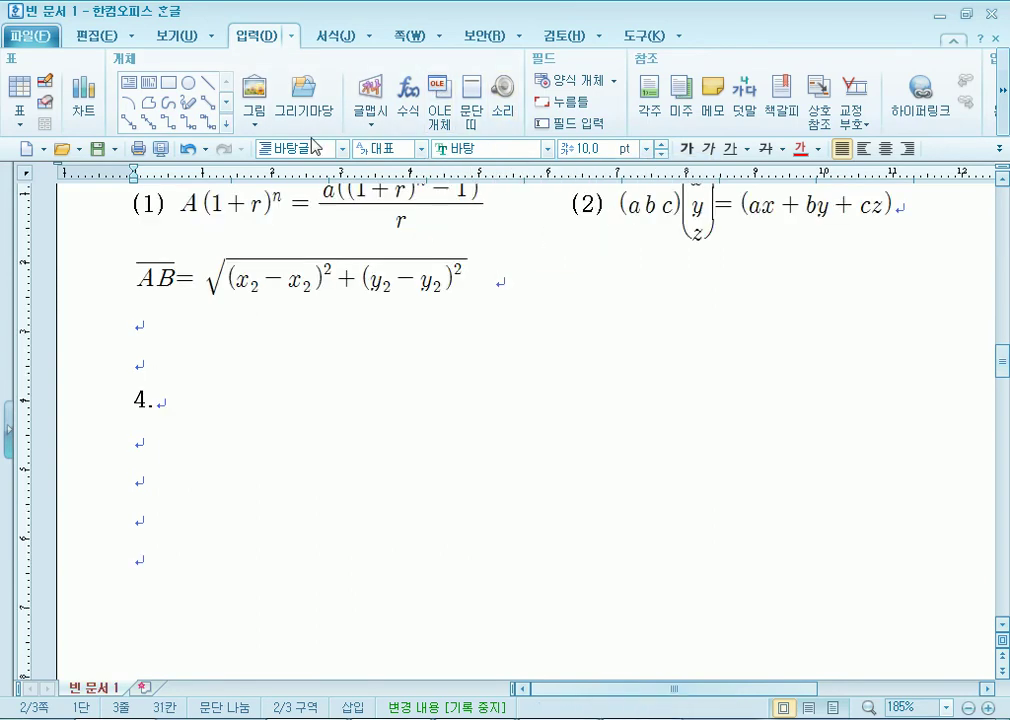
{"action": "key", "text": "ctrl+n"}
{"action": "type", "text": "n"}
{"action": "type", "text": "~"}
{"action": "key", "text": "ctrl+z"}
{"action": "key", "text": "shift+Escape"}
{"action": "key", "text": "ctrl+n"}
Open a new equation with the preview enlarged to 500%.
{"action": "key", "text": "m"}
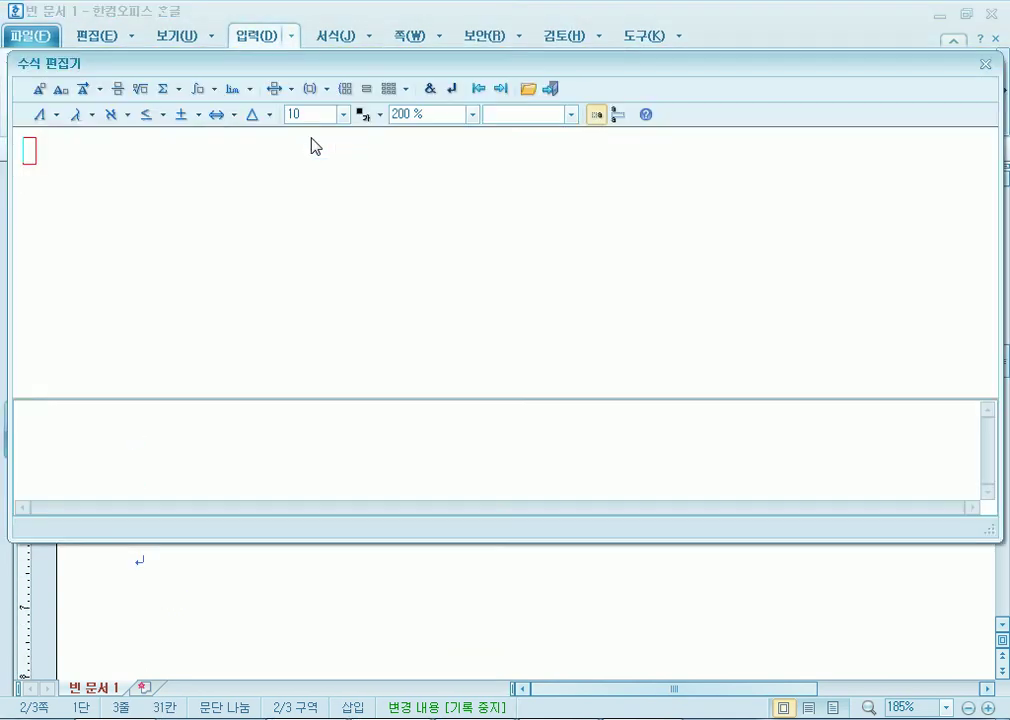
{"action": "left_click", "coordinate": [472, 114]}
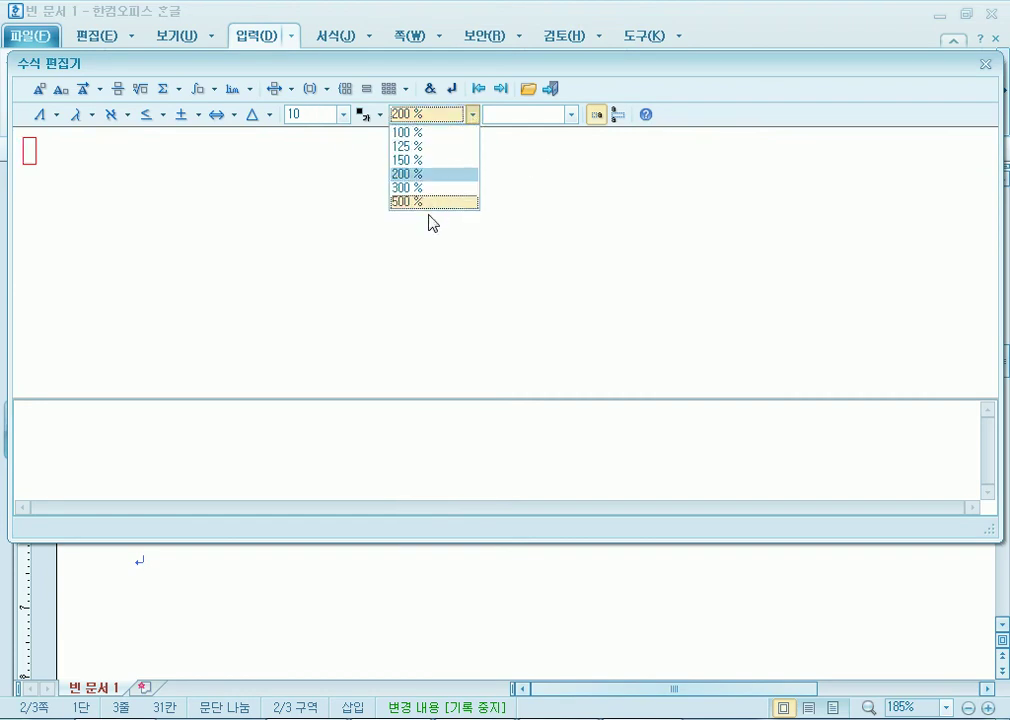
{"action": "left_click", "coordinate": [407, 201]}
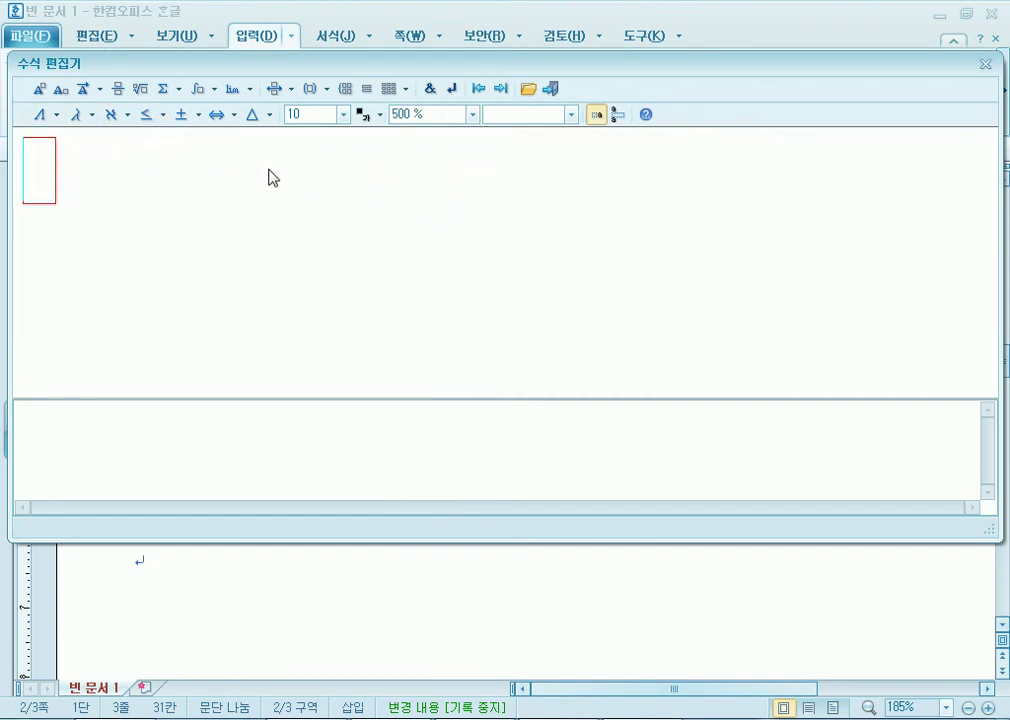
Type f′(x), correcting the stray characters after the f.
{"action": "type", "text": "f"}
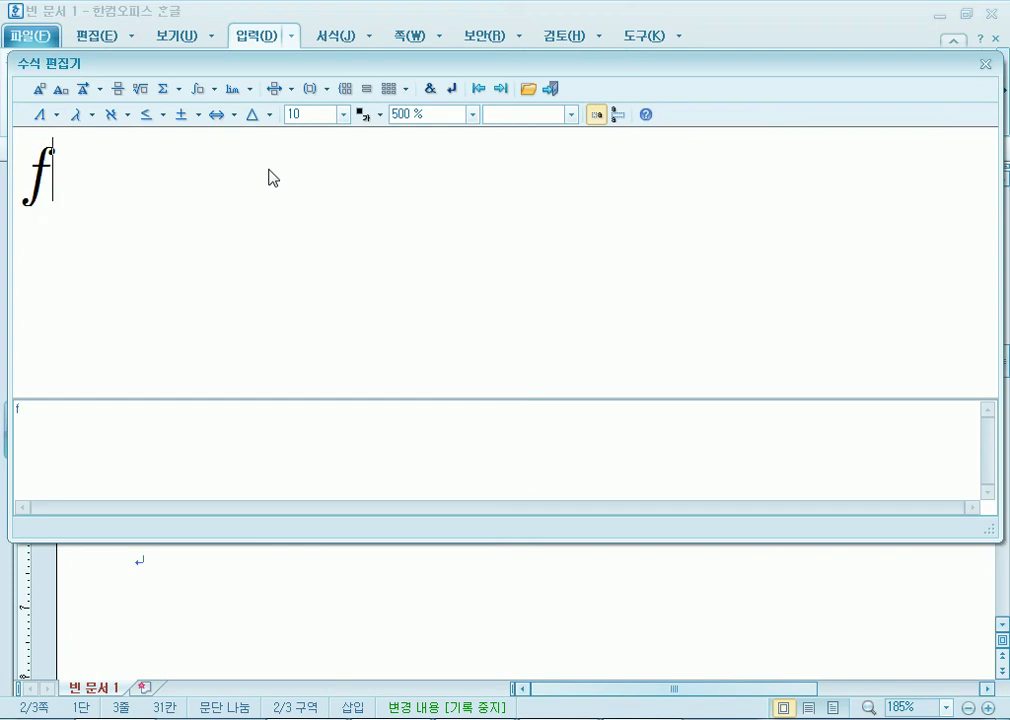
{"action": "type", "text": "1"}
{"action": "key", "text": "BackSpace"}
{"action": "type", "text": "^\""}
{"action": "key", "text": "BackSpace"}
{"action": "type", "text": ";"}
{"action": "key", "text": "BackSpace"}
{"action": "type", "text": "'(x)"}
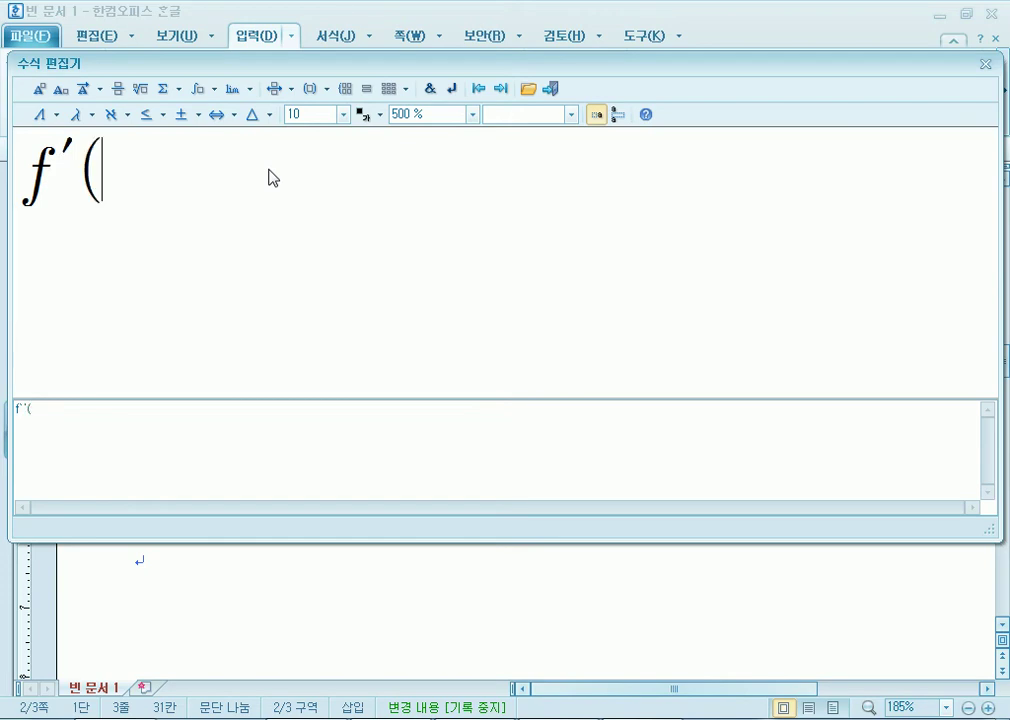
Append an equals sign after f′(x) and bring up the limit templates.
{"action": "left_click", "coordinate": [73, 177]}
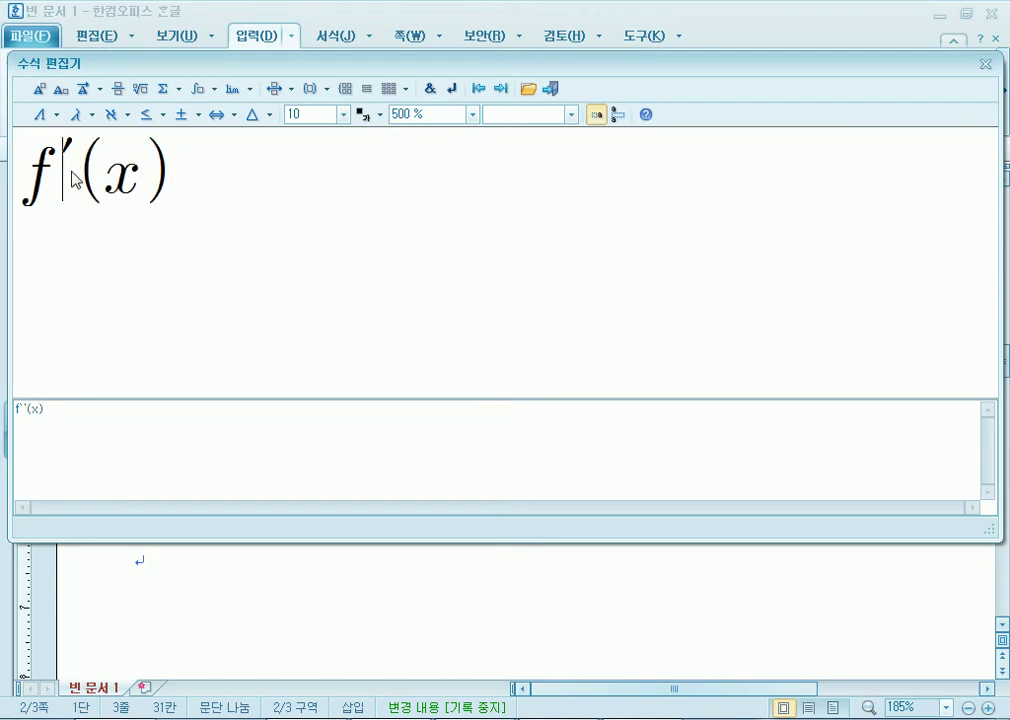
{"action": "left_click", "coordinate": [60, 188]}
{"action": "double_click", "coordinate": [174, 180]}
{"action": "left_click", "coordinate": [174, 181]}
{"action": "type", "text": "="}
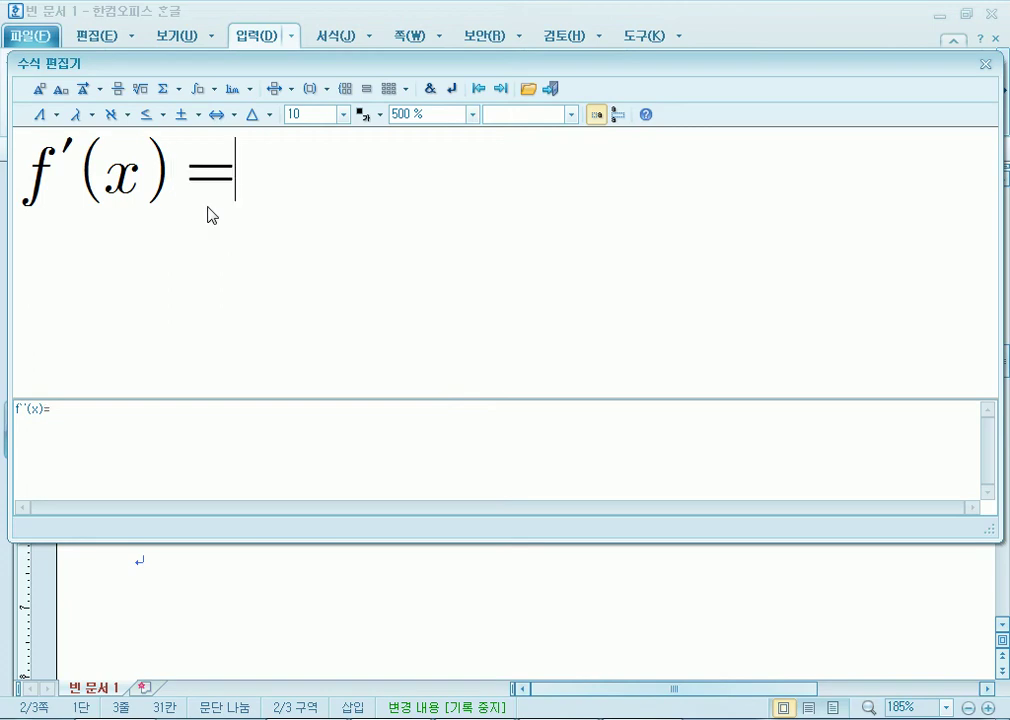
{"action": "left_click", "coordinate": [249, 90]}
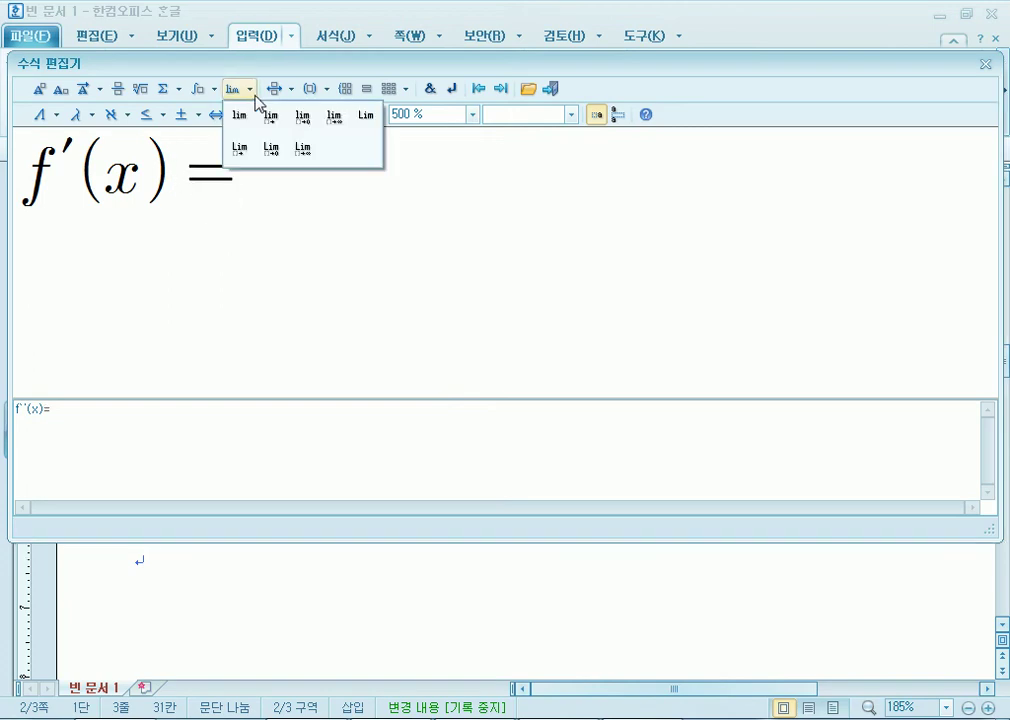
Insert a limit template reading lim Δx→0.
{"action": "left_click", "coordinate": [306, 125]}
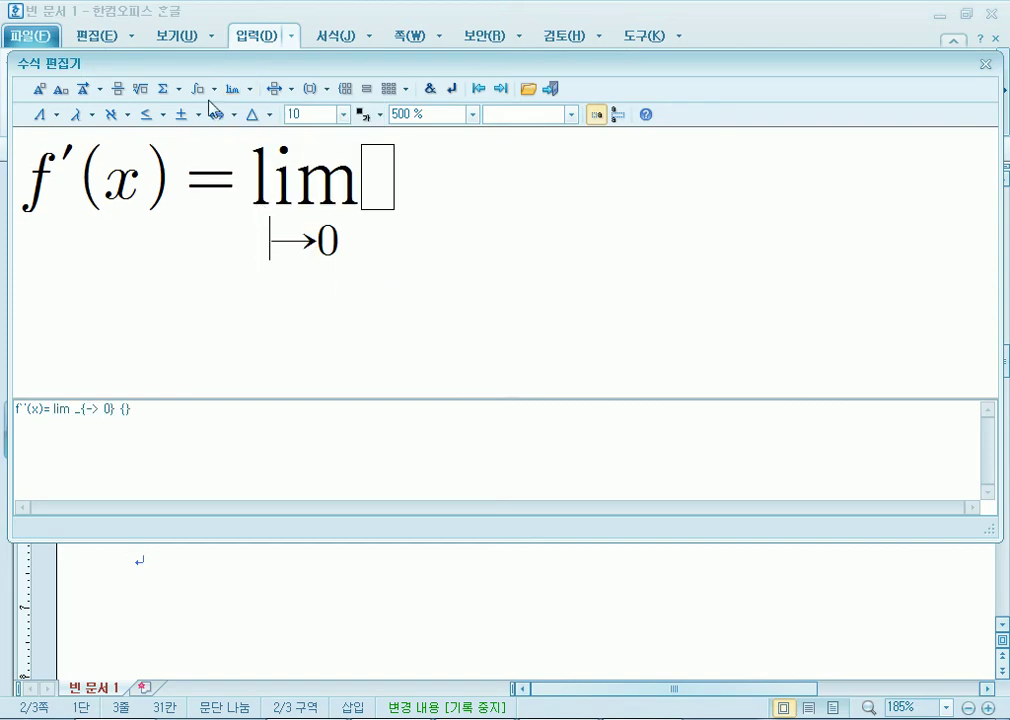
{"action": "left_click", "coordinate": [57, 115]}
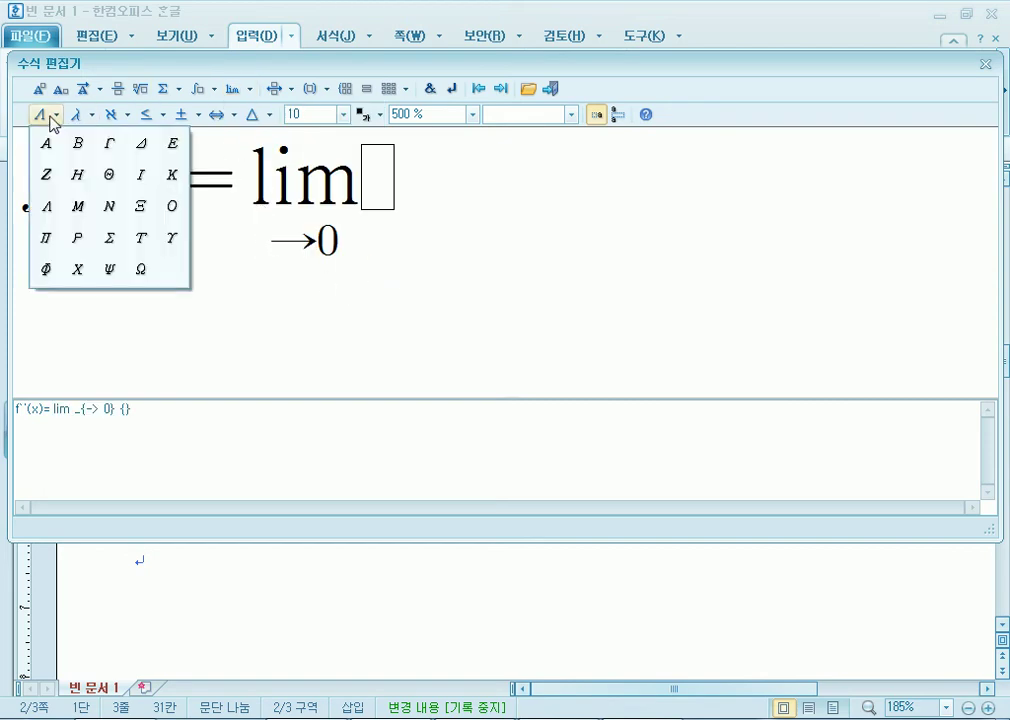
{"action": "left_click", "coordinate": [145, 142]}
{"action": "type", "text": "x"}
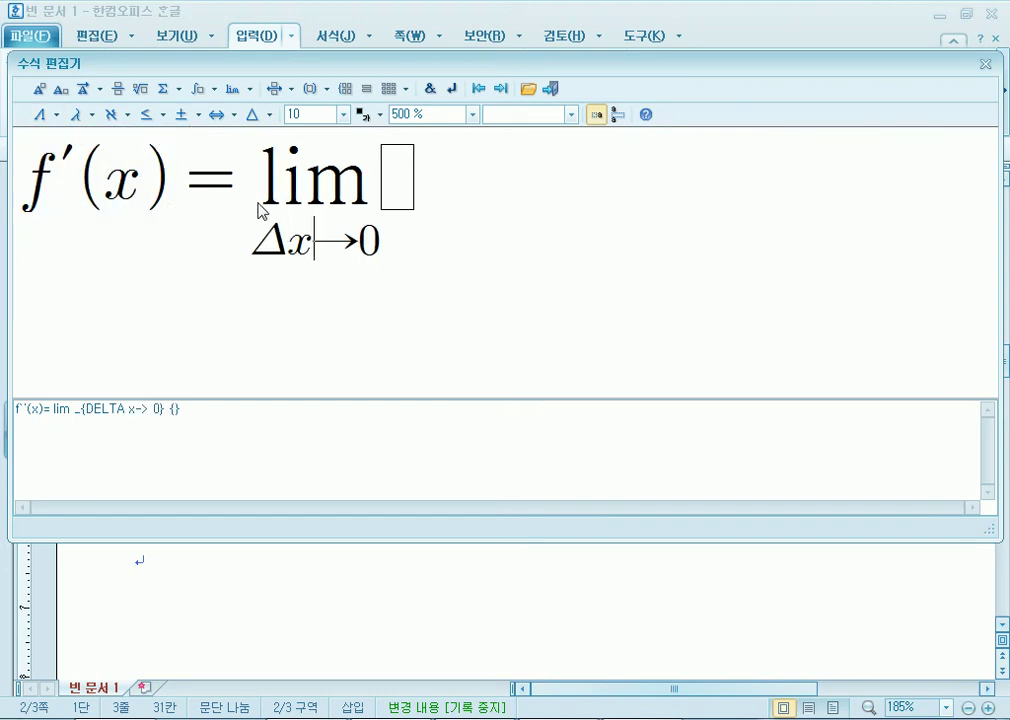
{"action": "left_click", "coordinate": [396, 190]}
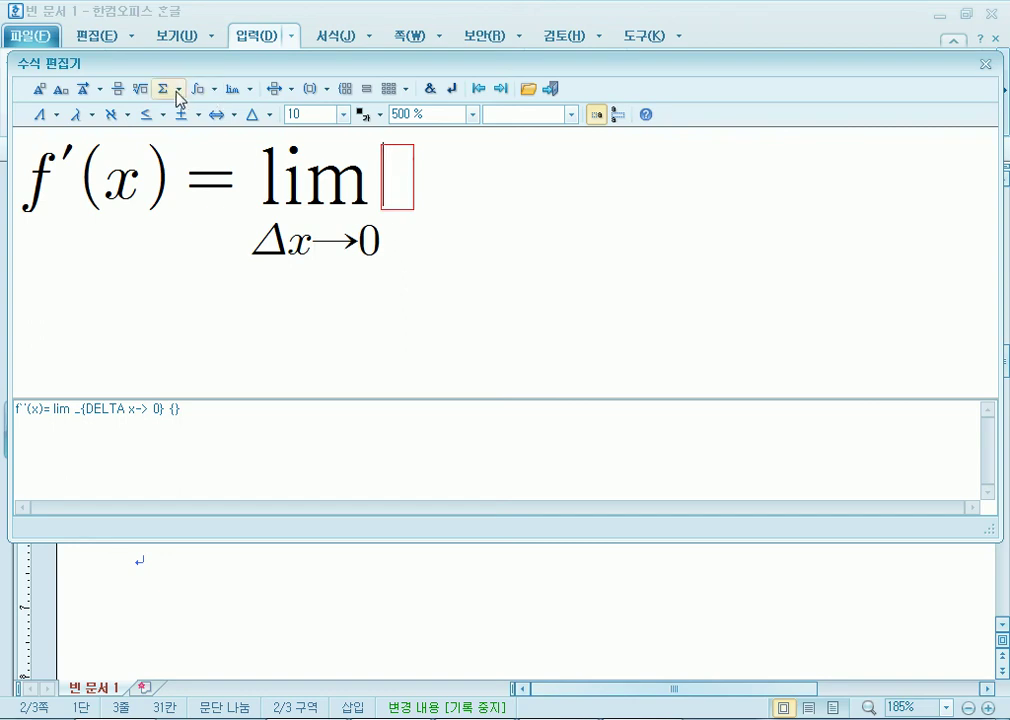
Add the fraction Δy over Δy after the limit.
{"action": "left_click", "coordinate": [118, 90]}
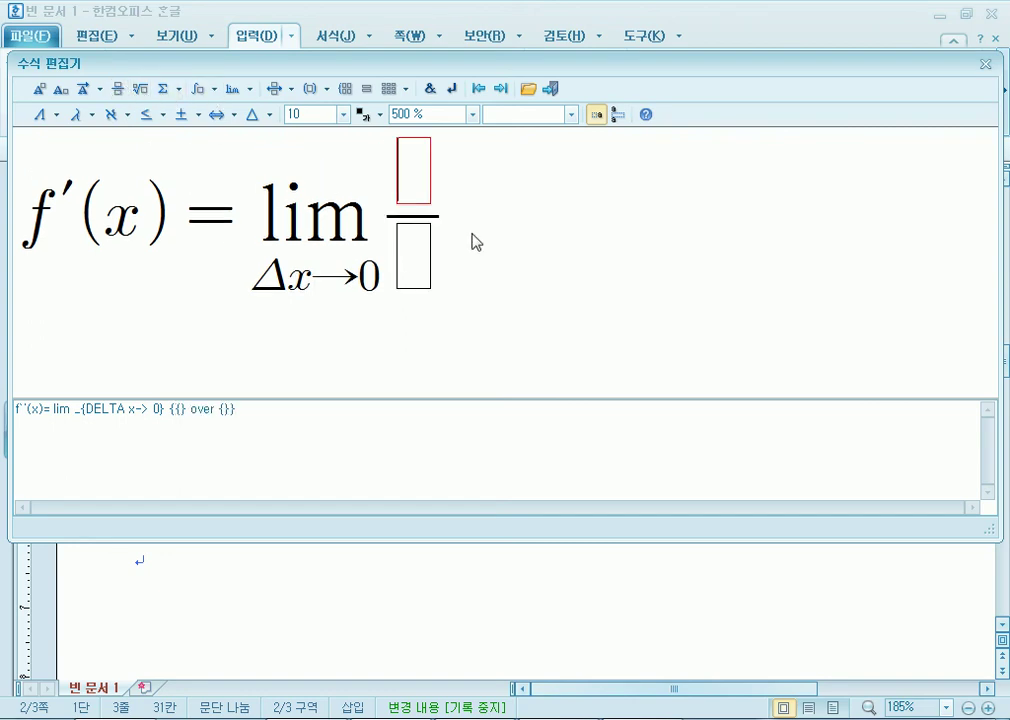
{"action": "left_click", "coordinate": [40, 115]}
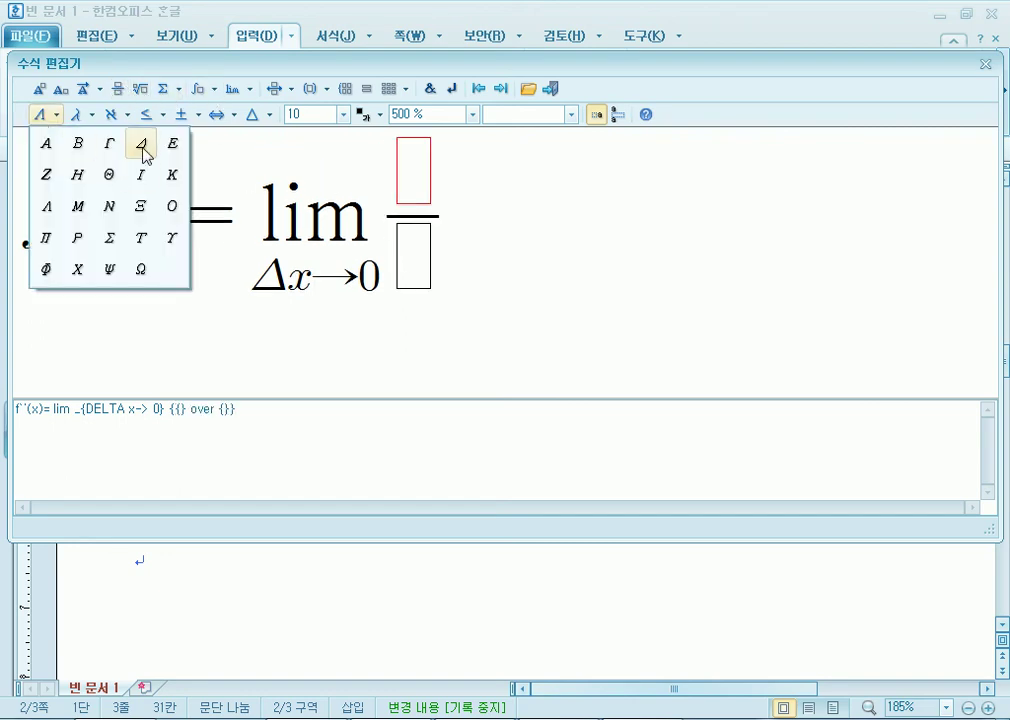
{"action": "left_click", "coordinate": [142, 150]}
{"action": "type", "text": "y"}
{"action": "left_click", "coordinate": [425, 268]}
{"action": "left_click", "coordinate": [45, 114]}
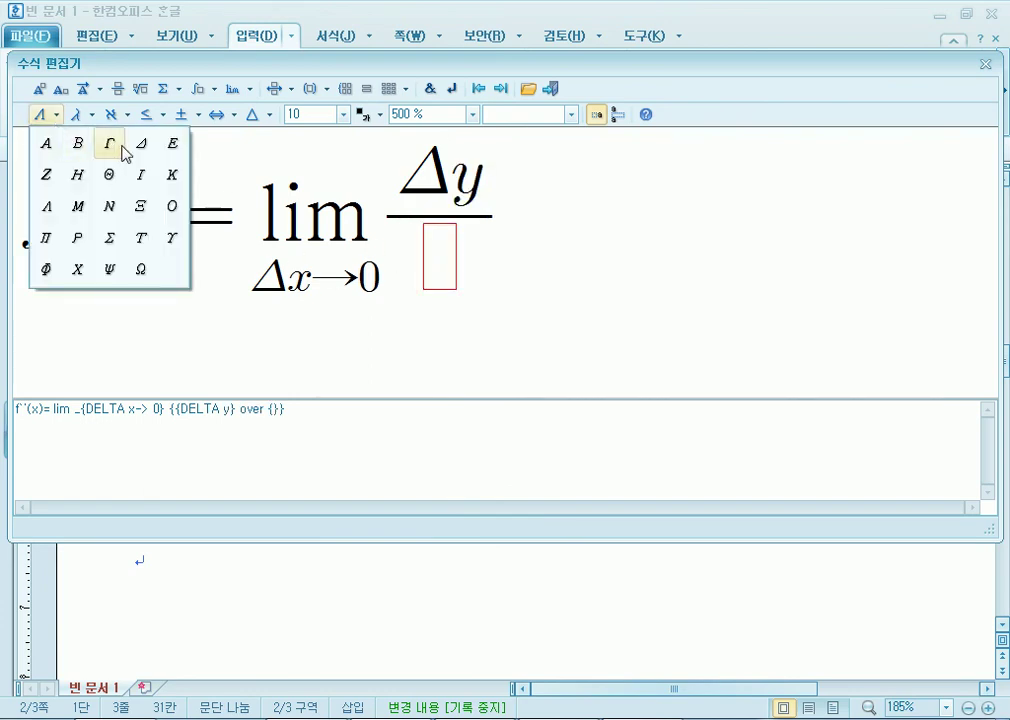
{"action": "left_click", "coordinate": [142, 150]}
{"action": "type", "text": "y"}
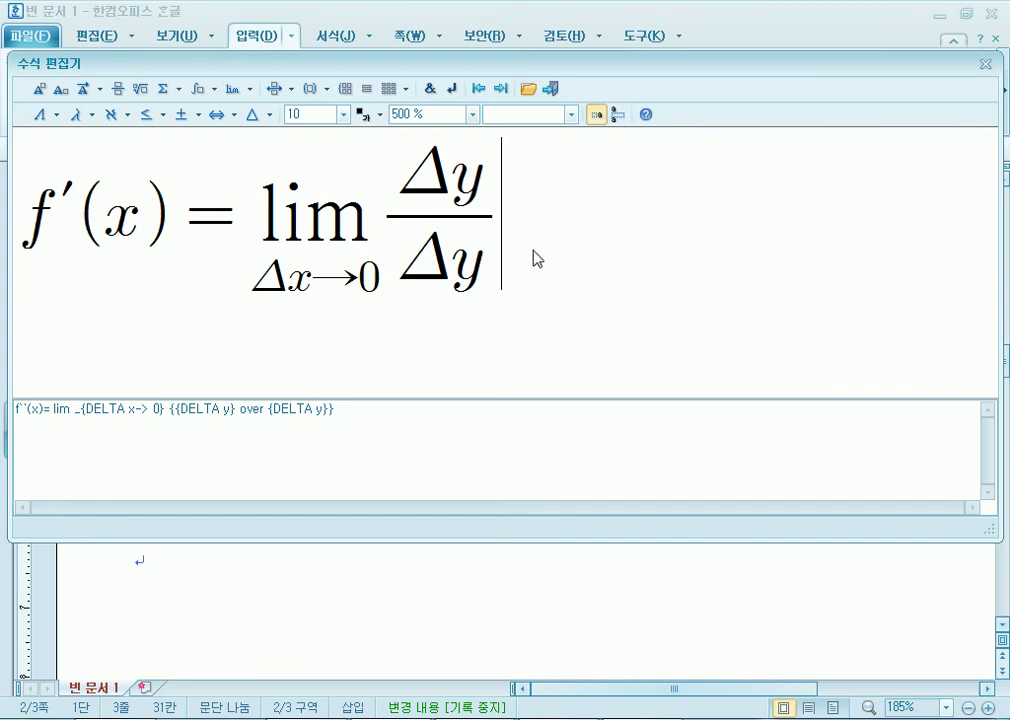
Type = and insert a second limit approaching 0.
{"action": "type", "text": "="}
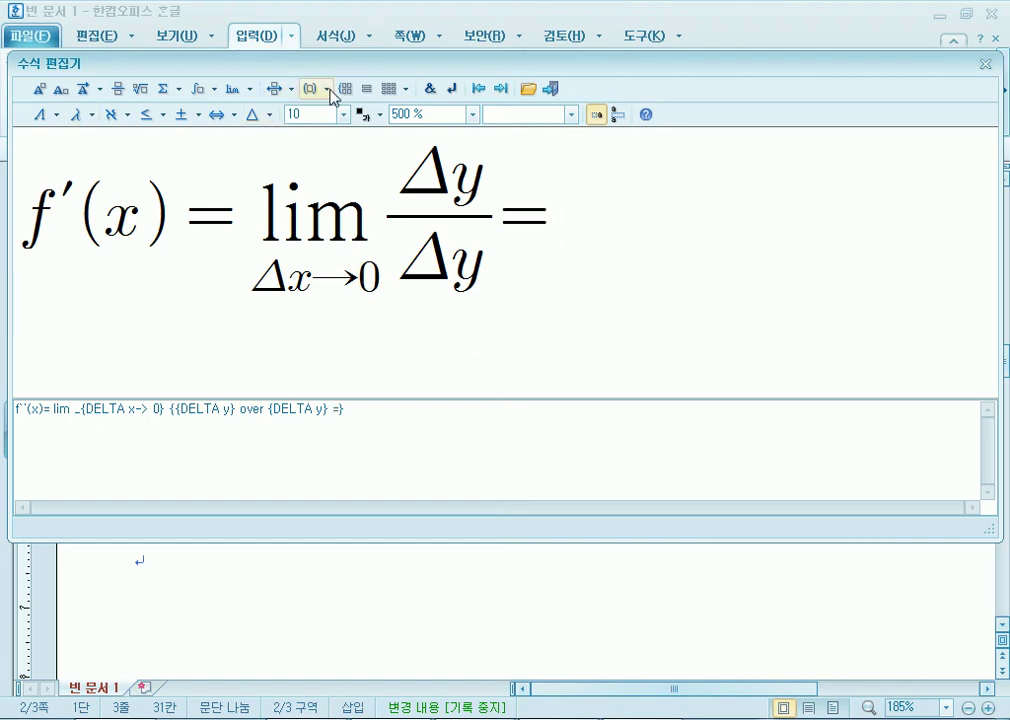
{"action": "left_click", "coordinate": [249, 89]}
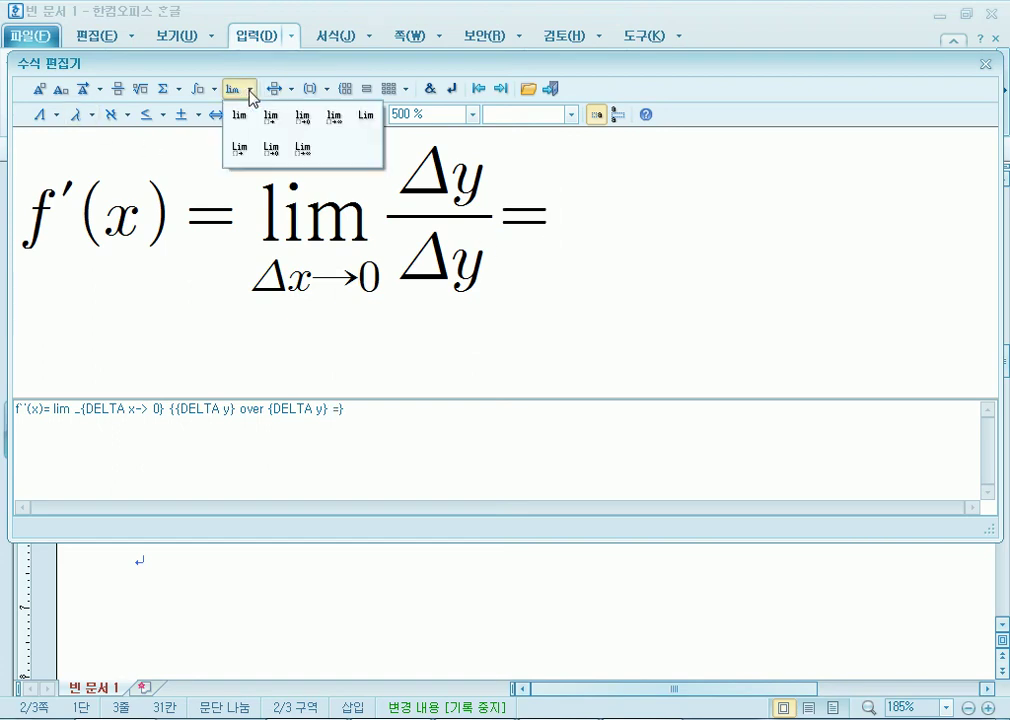
{"action": "left_click", "coordinate": [302, 122]}
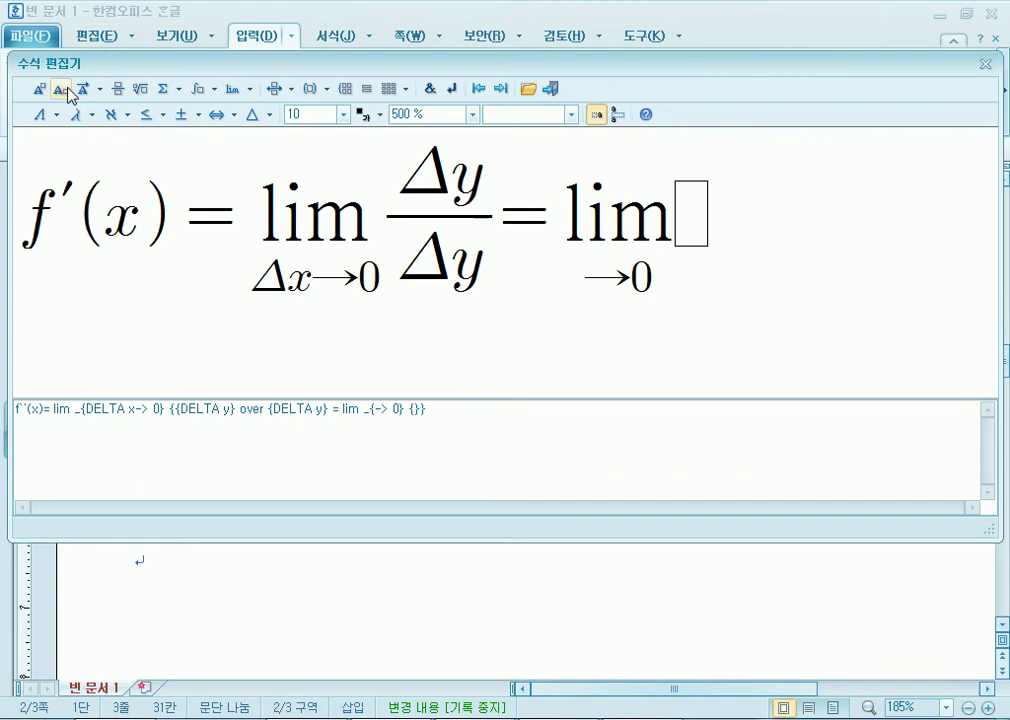
Browse the limit and integral template lists, then dismiss them.
{"action": "left_click", "coordinate": [250, 90]}
{"action": "left_click", "coordinate": [214, 92]}
{"action": "left_click", "coordinate": [214, 92]}
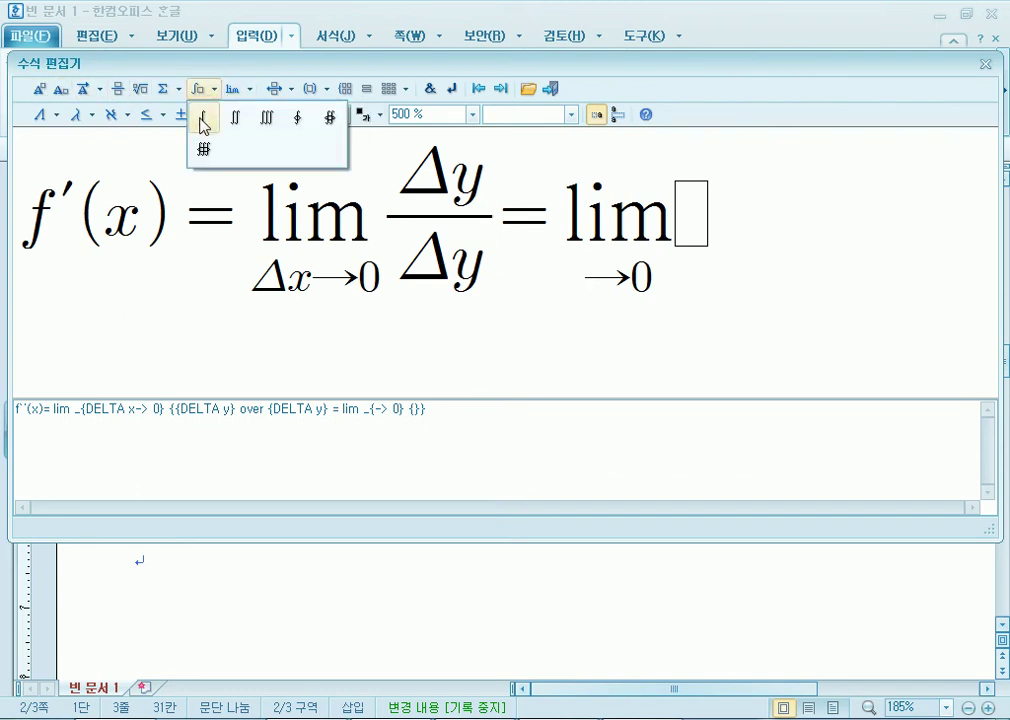
{"action": "left_click", "coordinate": [250, 90]}
{"action": "left_click", "coordinate": [250, 90]}
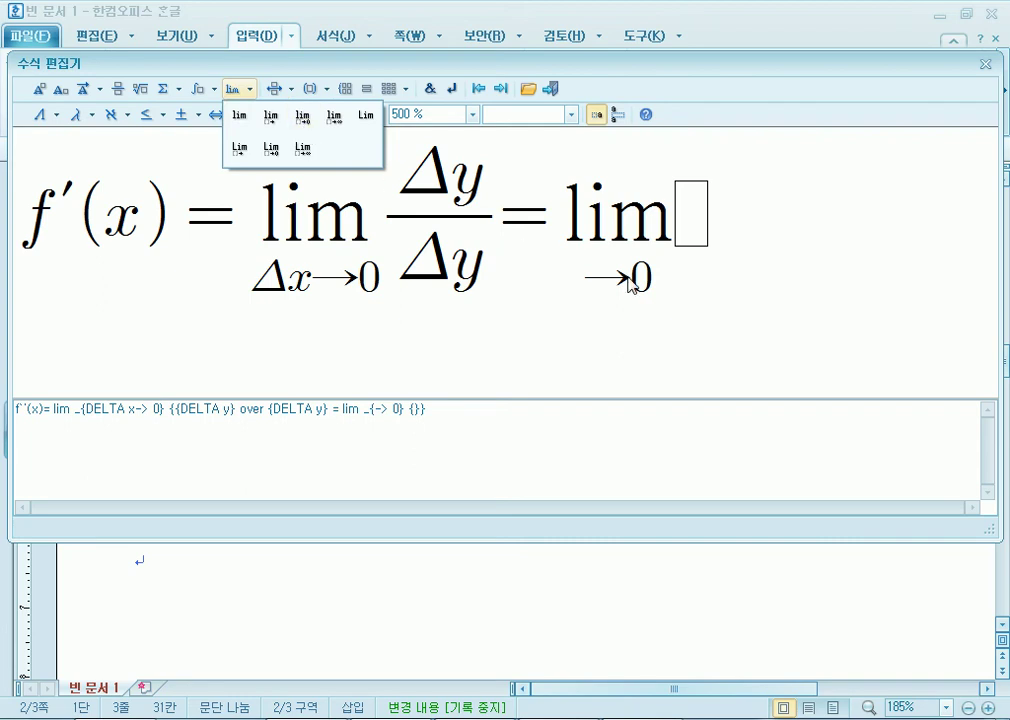
{"action": "left_click", "coordinate": [575, 276]}
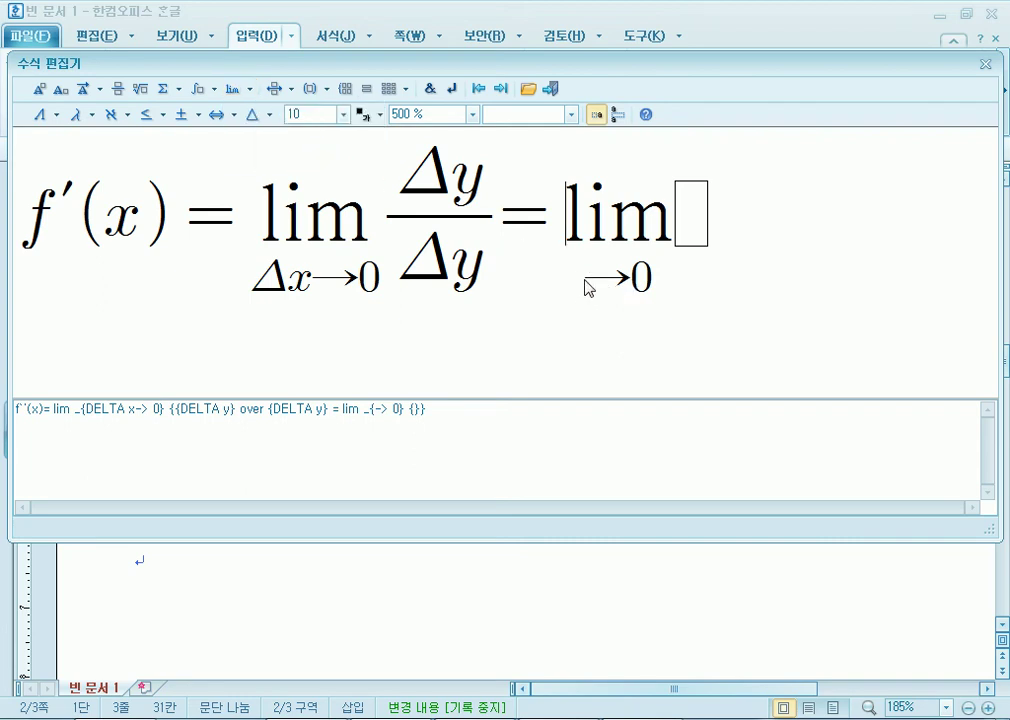
Put Δx before the arrow in the second limit's subscript.
{"action": "left_click", "coordinate": [588, 281]}
{"action": "left_click", "coordinate": [51, 118]}
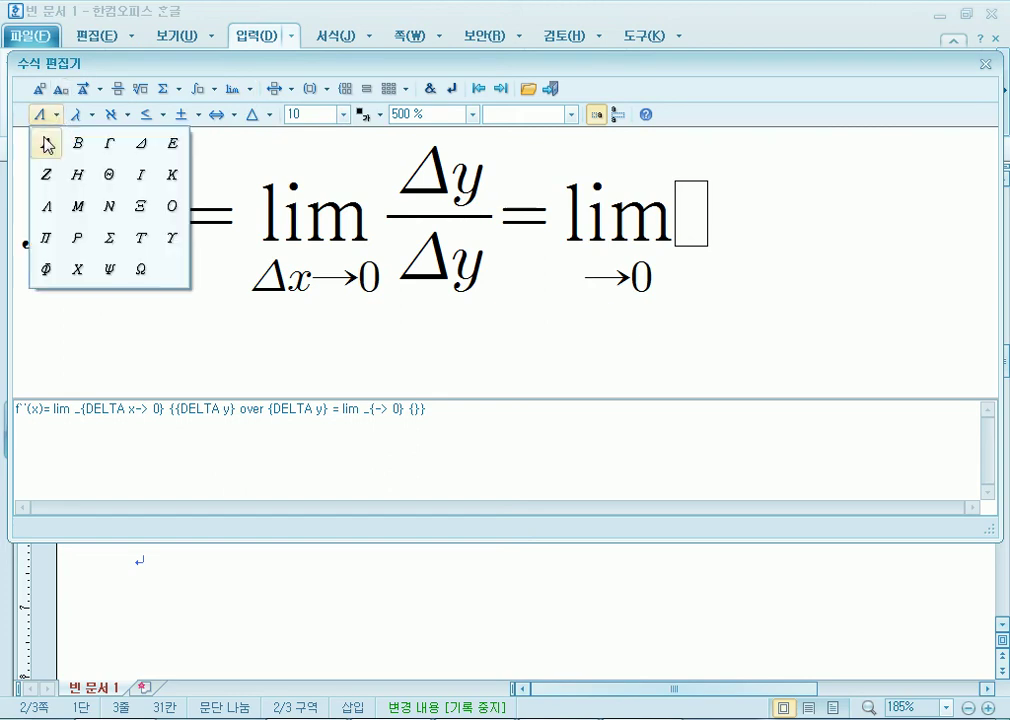
{"action": "left_click", "coordinate": [142, 146]}
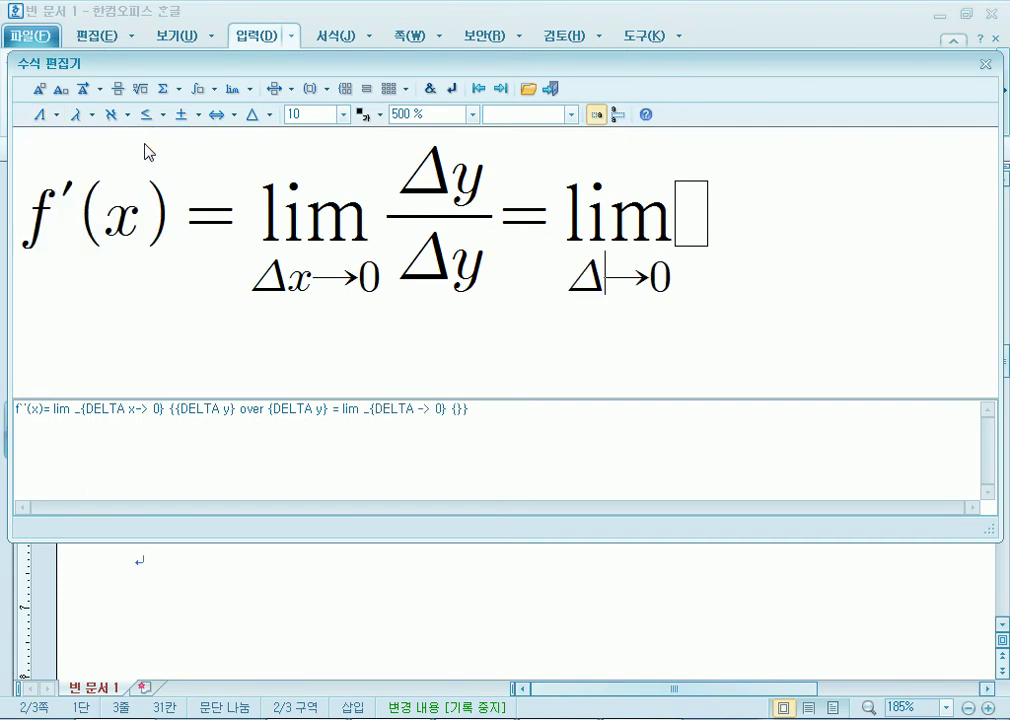
{"action": "type", "text": "x"}
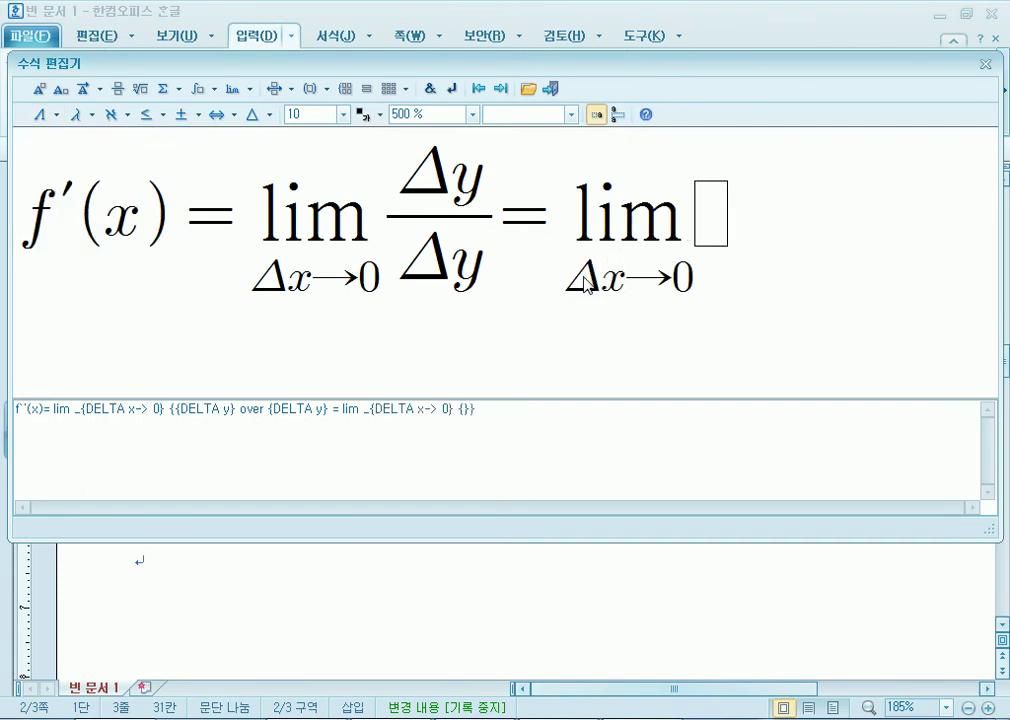
{"action": "left_click", "coordinate": [90, 115]}
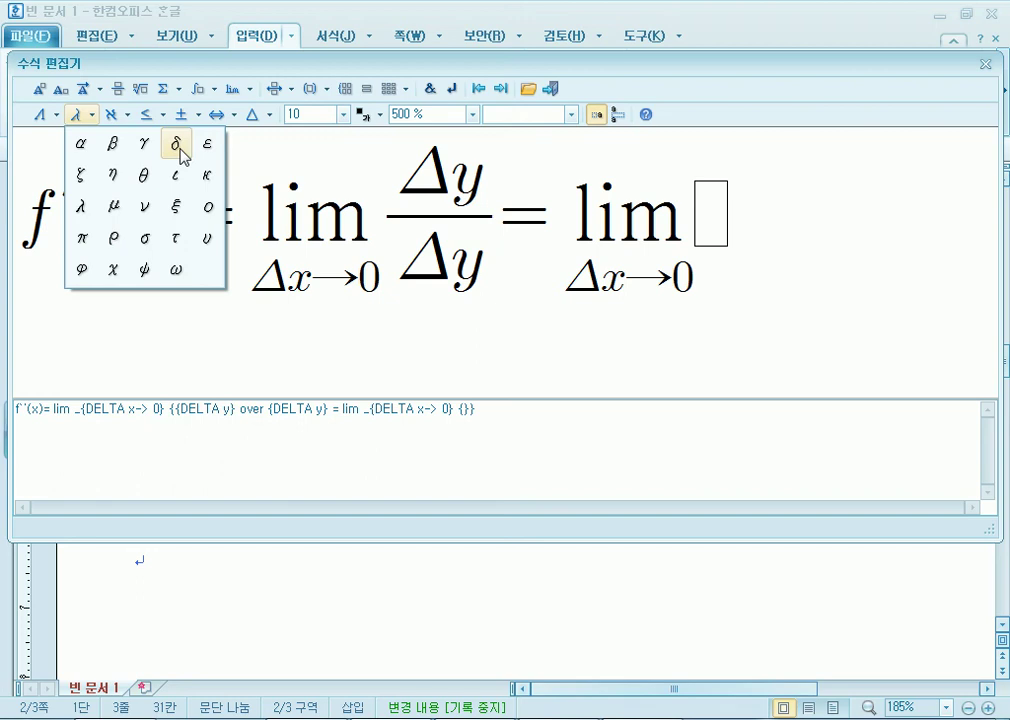
{"action": "left_click", "coordinate": [711, 240]}
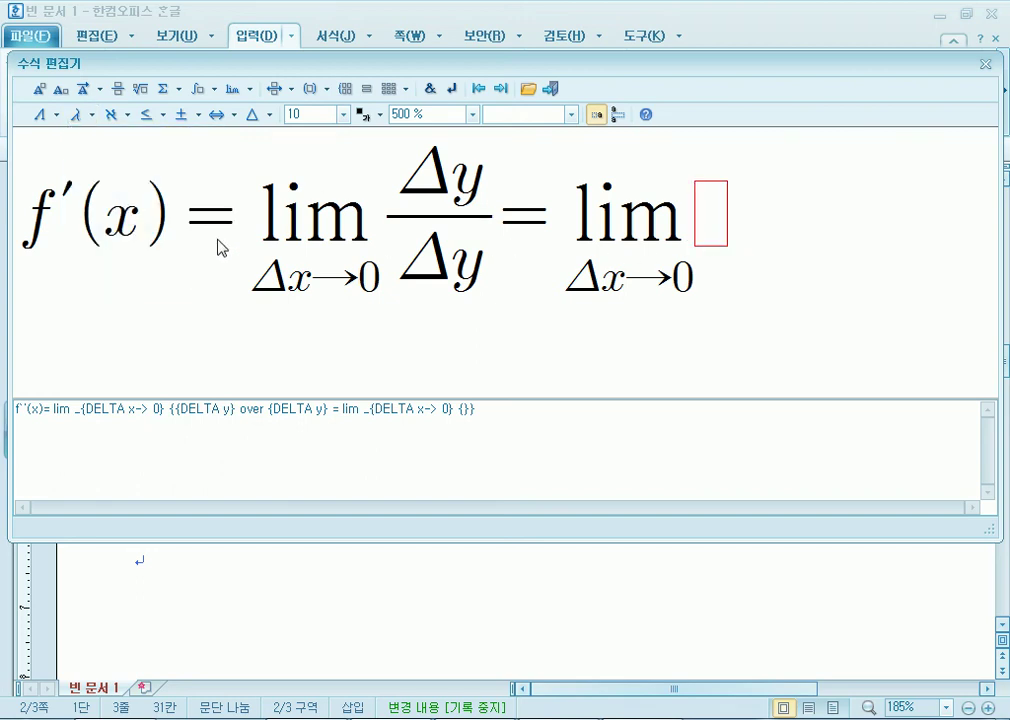
Insert a fraction after the second limit with Δx as the denominator.
{"action": "left_click", "coordinate": [118, 89]}
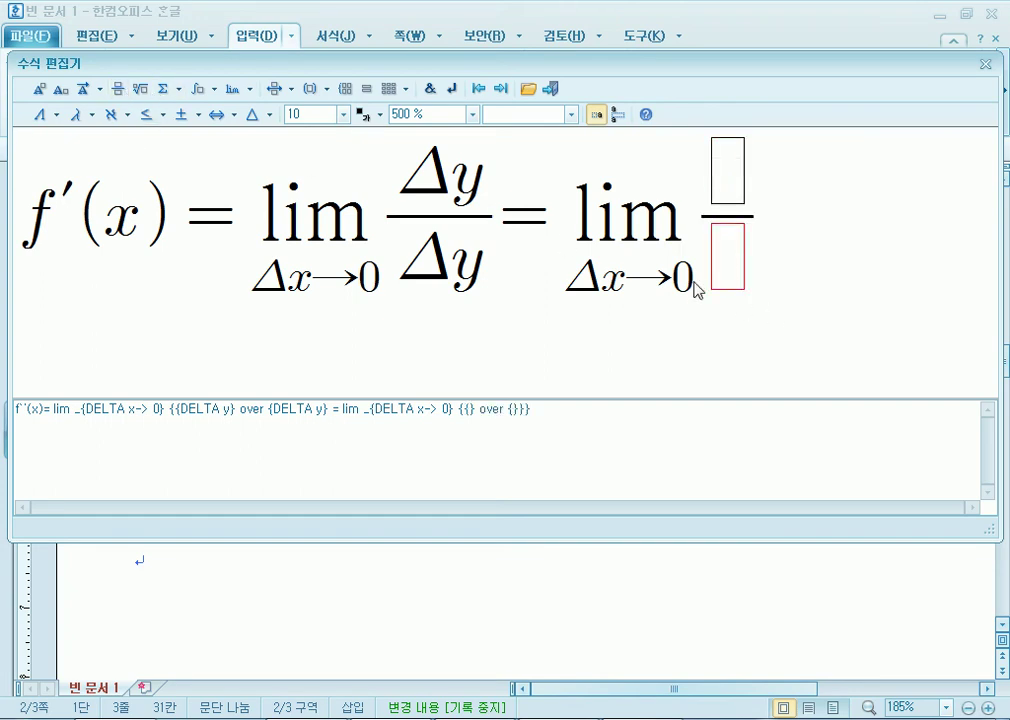
{"action": "left_click", "coordinate": [40, 114]}
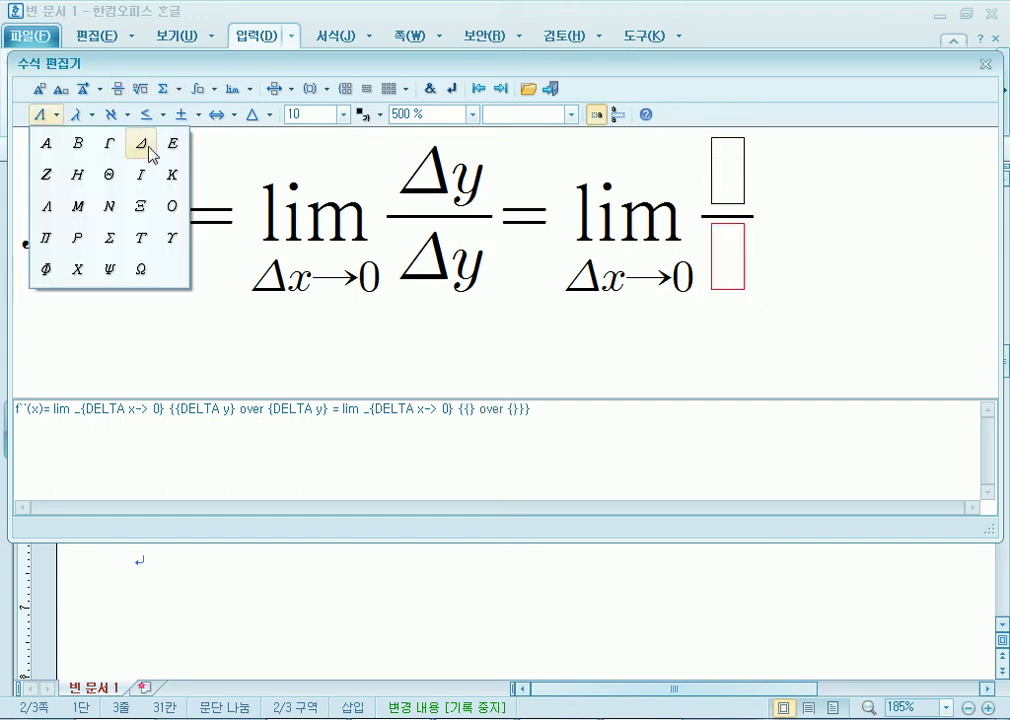
{"action": "left_click", "coordinate": [145, 146]}
{"action": "type", "text": "x"}
Type f()+f(x) into the numerator.
{"action": "left_click", "coordinate": [765, 190]}
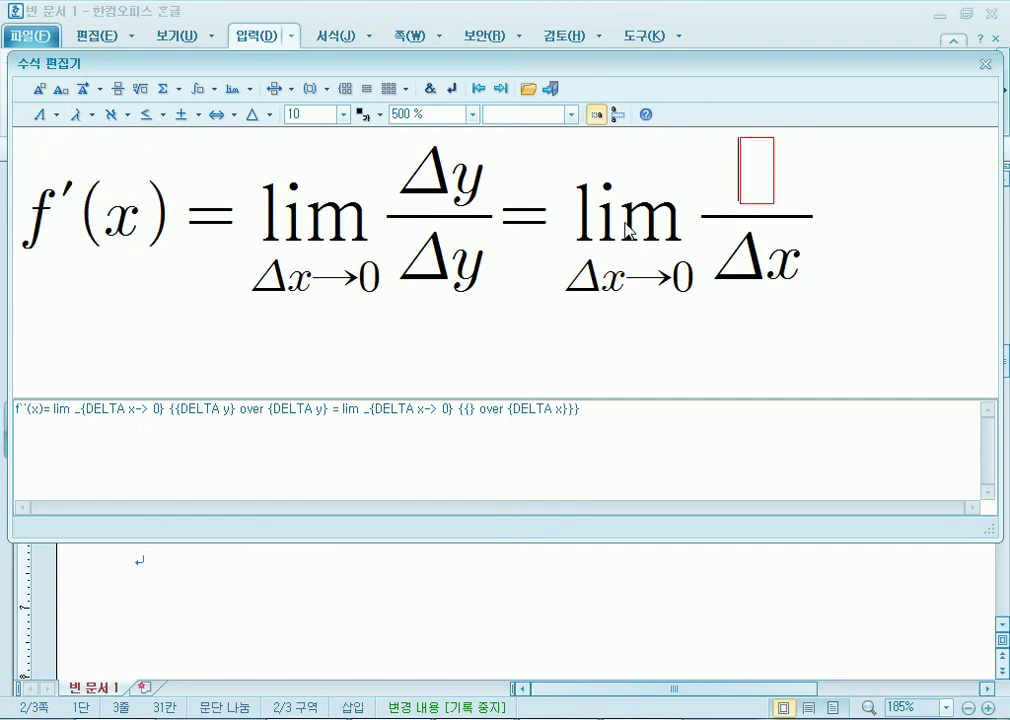
{"action": "type", "text": "f()"}
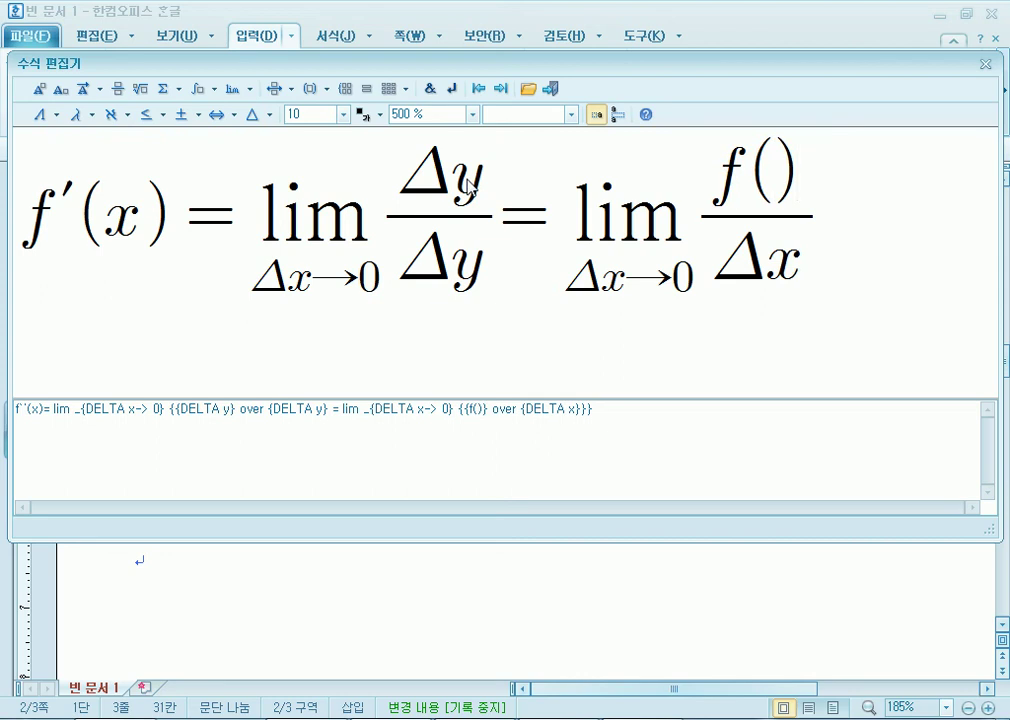
{"action": "type", "text": "+f"}
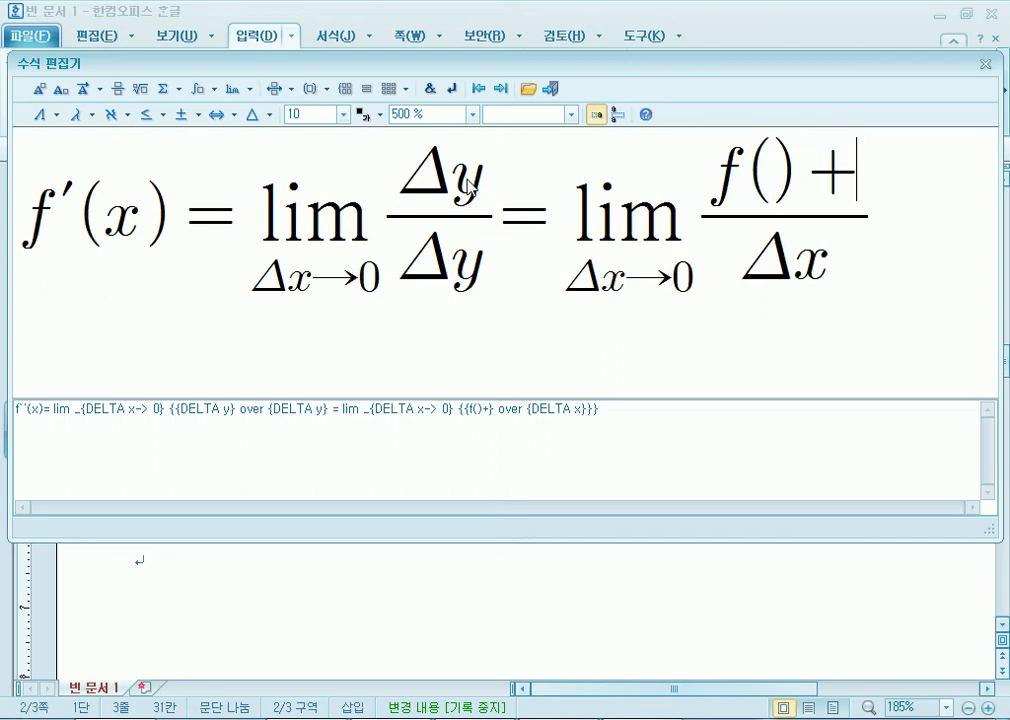
{"action": "type", "text": "(x)"}
{"action": "key", "text": "Left"}
{"action": "key", "text": "Left"}
{"action": "key", "text": "Left"}
{"action": "key", "text": "Left"}
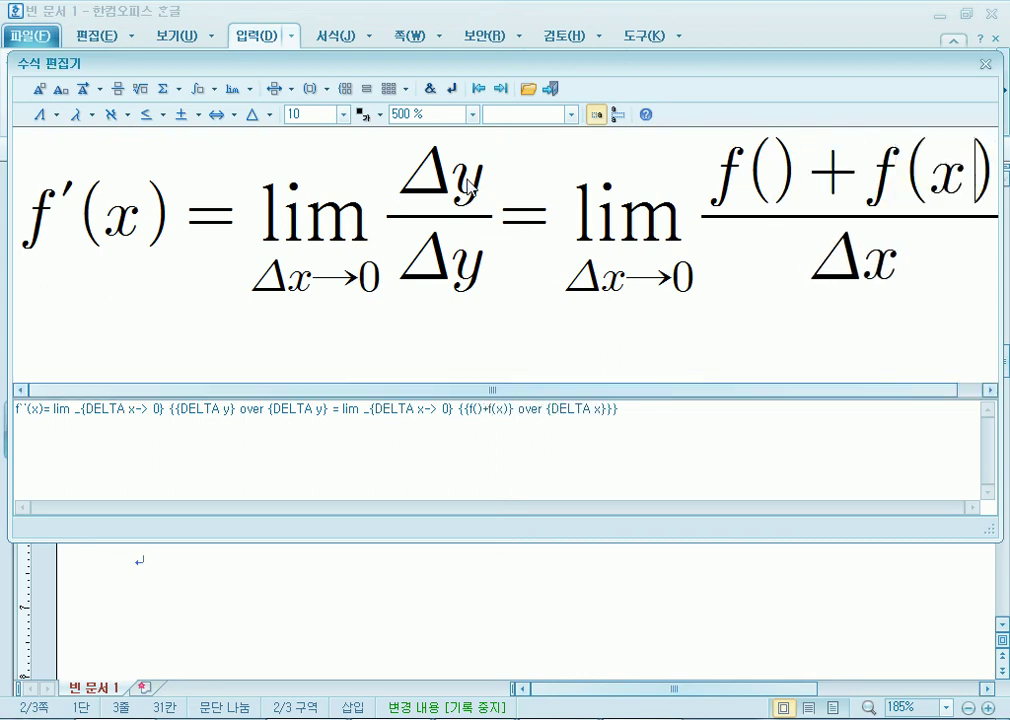
{"action": "key", "text": "Left"}
{"action": "key", "text": "Left"}
{"action": "key", "text": "Left"}
{"action": "key", "text": "Right"}
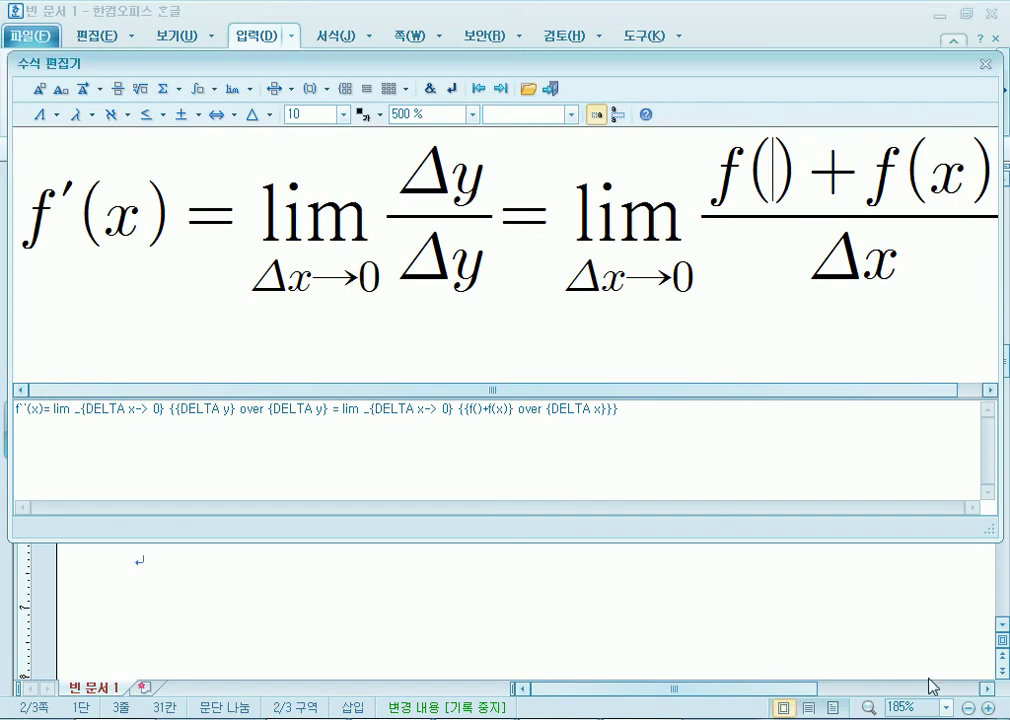
{"action": "left_click_drag", "start_coordinate": [834, 392], "coordinate": [922, 392]}
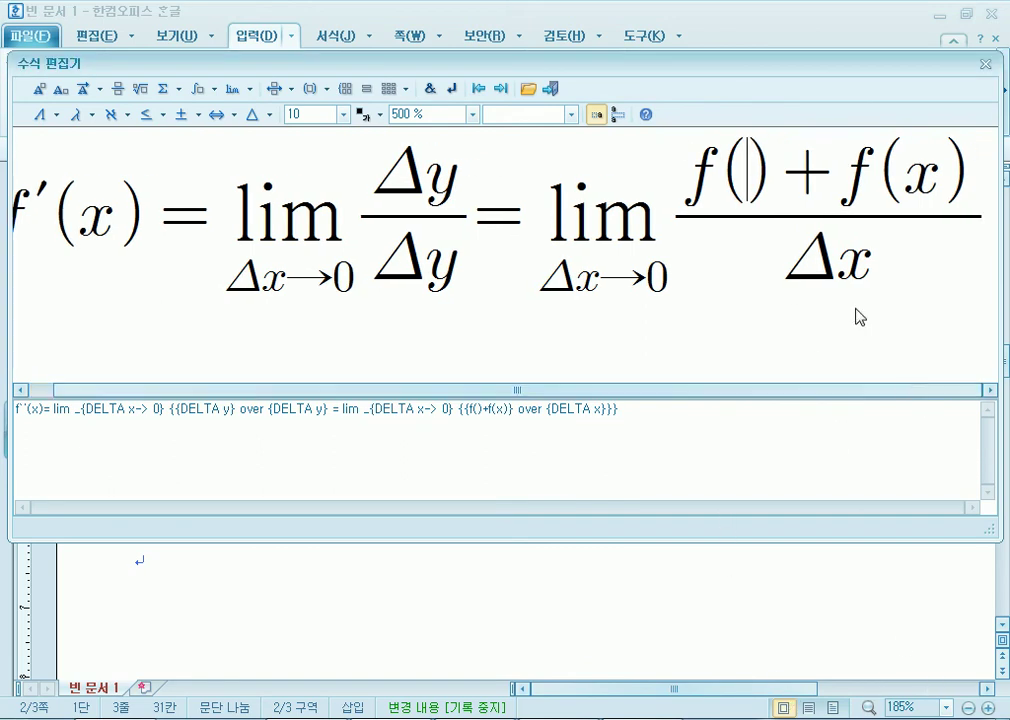
Fill the first f's parentheses with x+Δx and delete the extra closing bracket.
{"action": "type", "text": "x+x"}
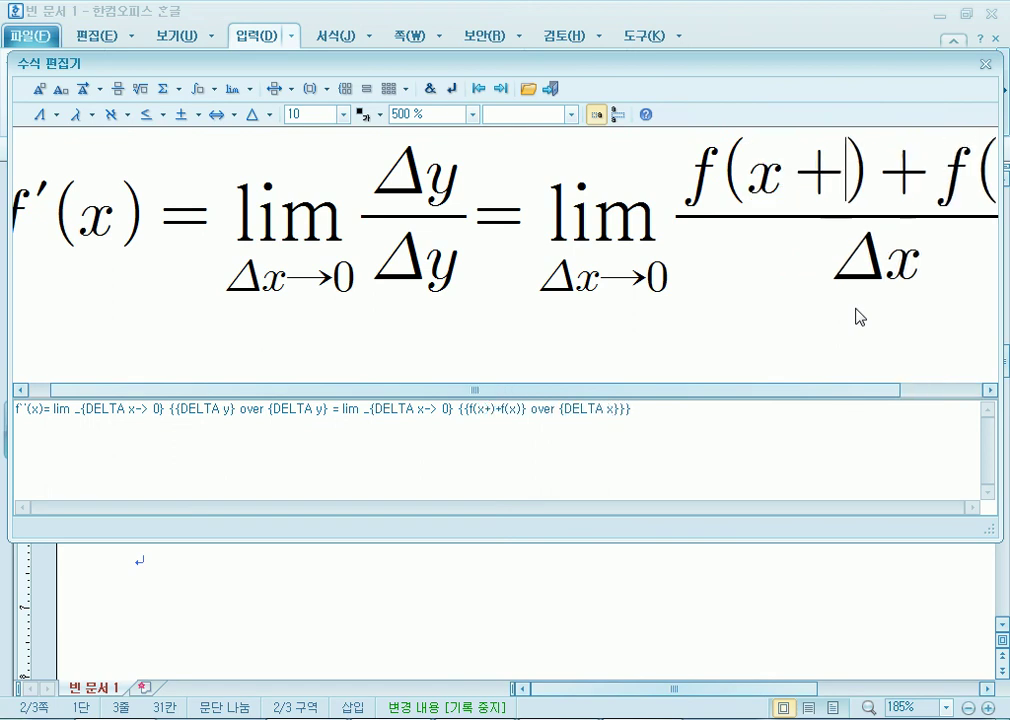
{"action": "type", "text": ")"}
{"action": "key", "text": "Left"}
{"action": "key", "text": "Left"}
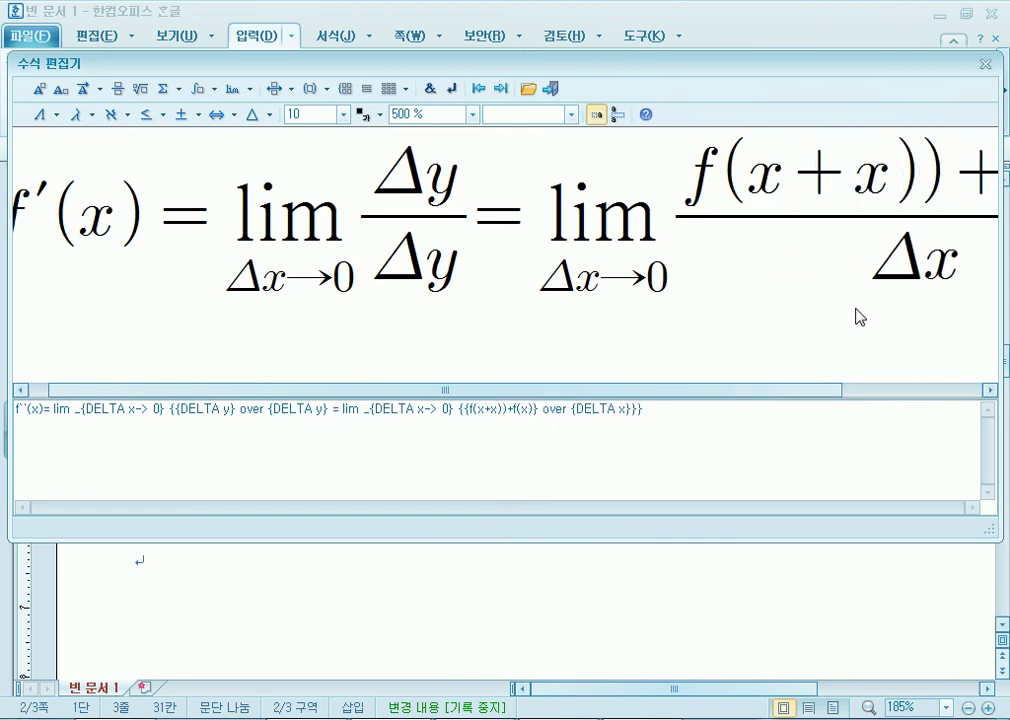
{"action": "left_click", "coordinate": [43, 115]}
{"action": "left_click", "coordinate": [142, 106]}
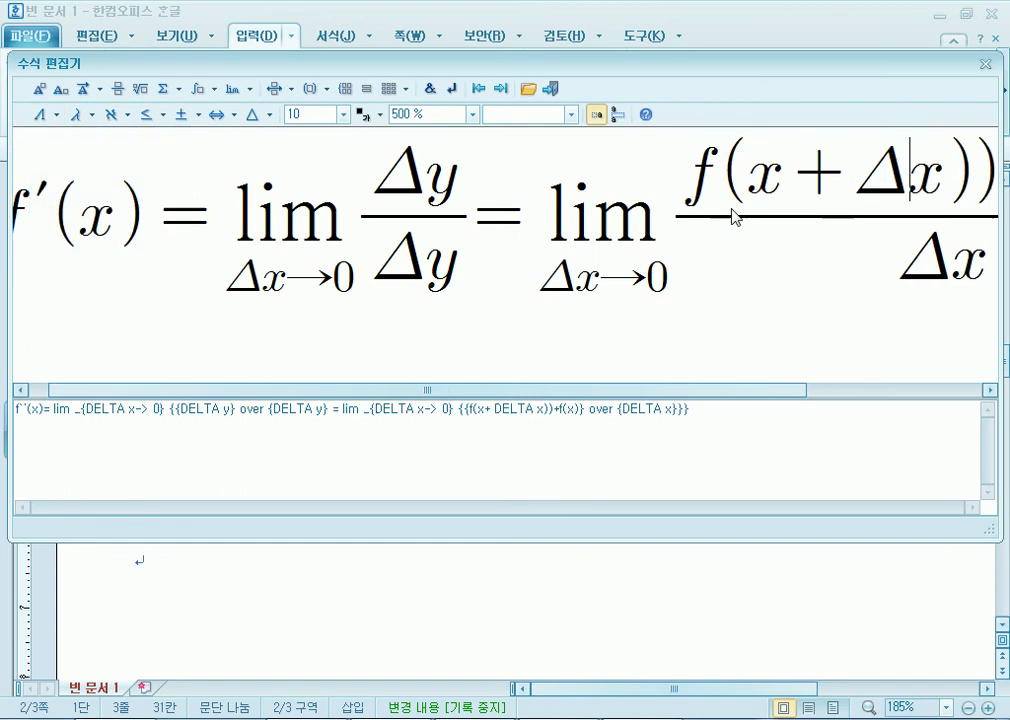
{"action": "left_click", "coordinate": [965, 190]}
{"action": "key", "text": "Delete"}
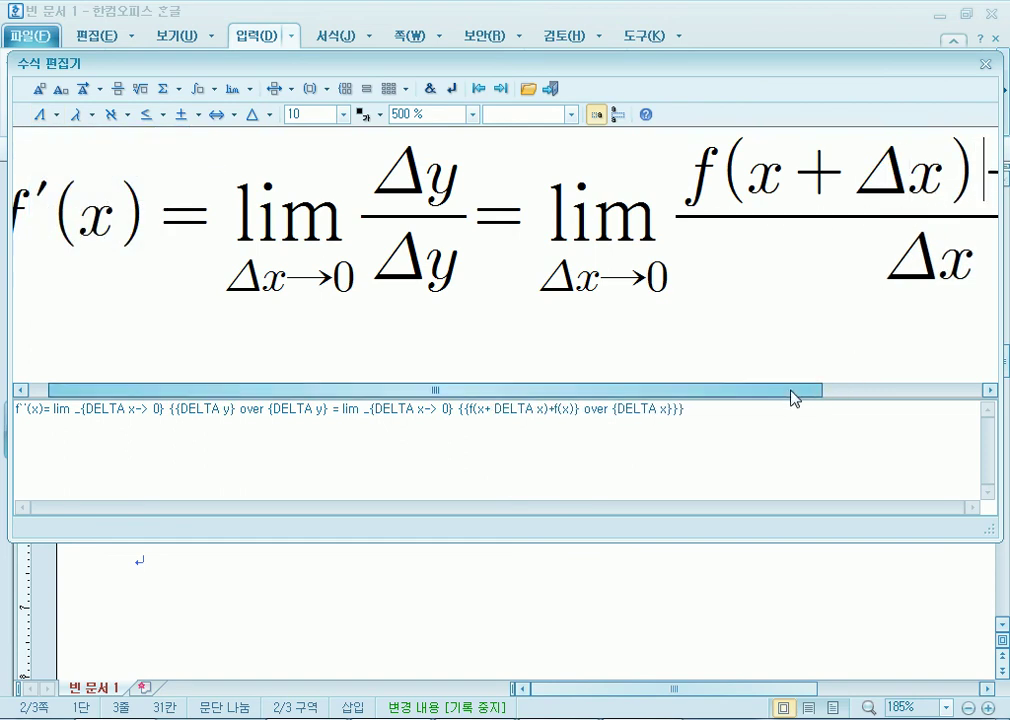
{"action": "left_click_drag", "start_coordinate": [793, 390], "coordinate": [977, 397]}
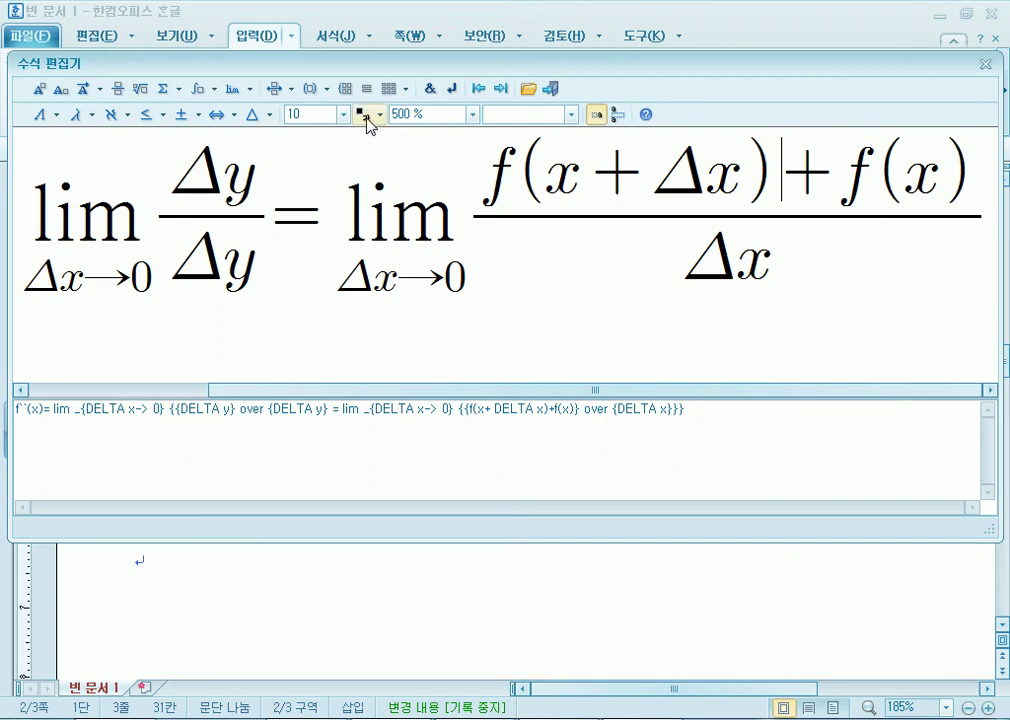
{"action": "left_click", "coordinate": [472, 114]}
Shrink the preview to 300%, then add a ≠ sign at the end and delete it again.
{"action": "left_click", "coordinate": [452, 190]}
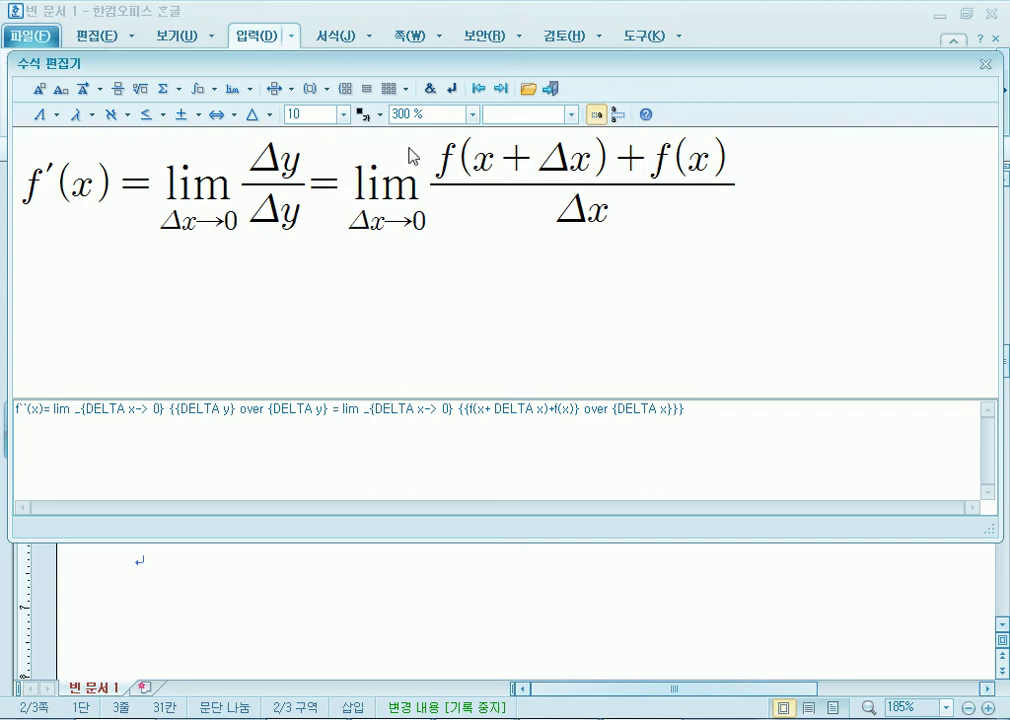
{"action": "left_click", "coordinate": [736, 195]}
{"action": "left_click", "coordinate": [197, 116]}
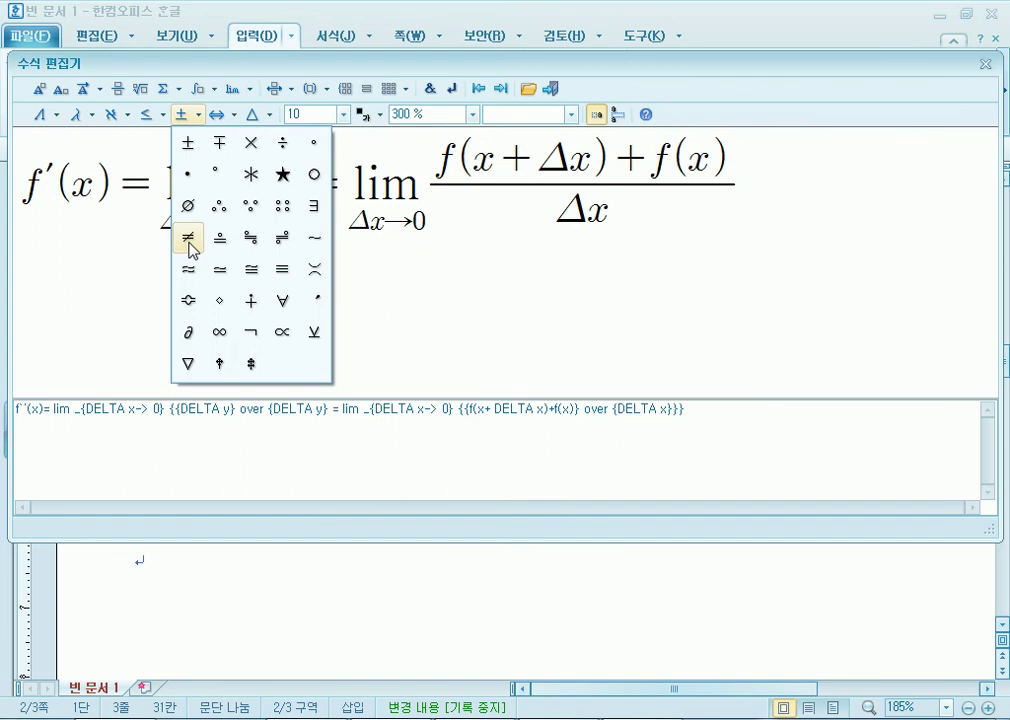
{"action": "left_click", "coordinate": [190, 240]}
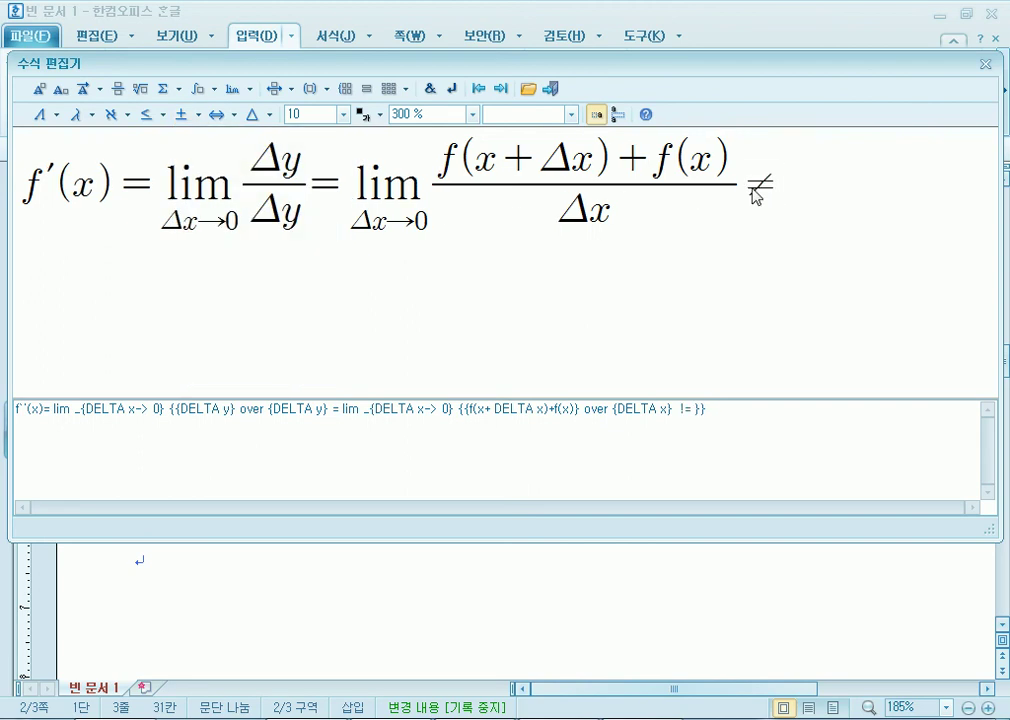
{"action": "left_click", "coordinate": [760, 195]}
{"action": "key", "text": "Delete"}
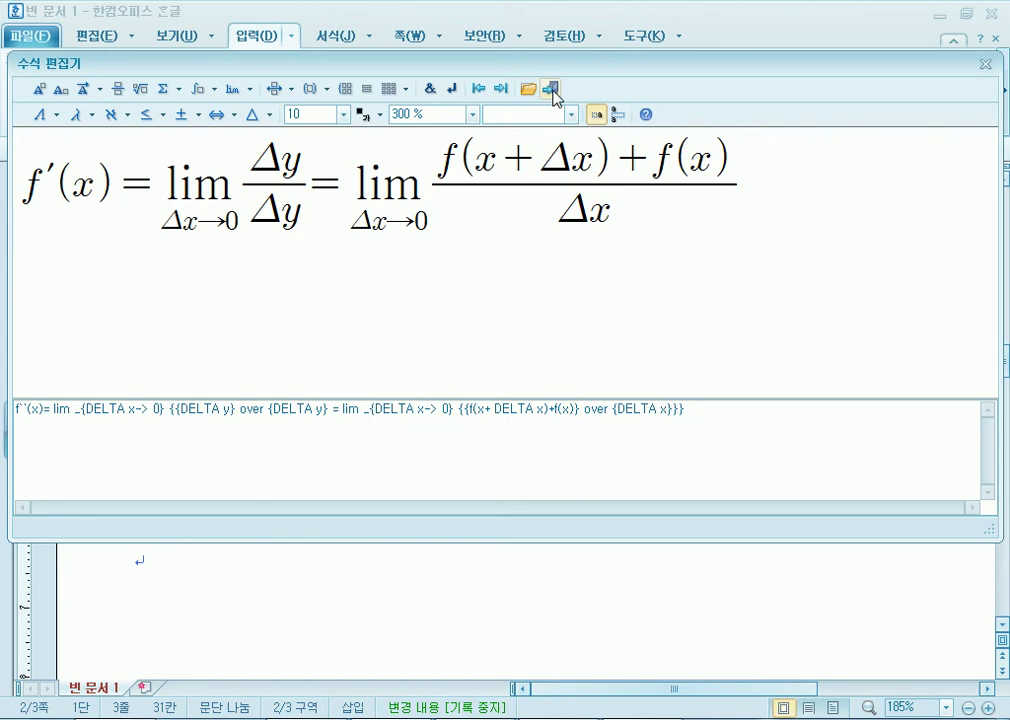
Insert the derivative equation into the document and set the page zoom to fit width.
{"action": "left_click", "coordinate": [551, 89]}
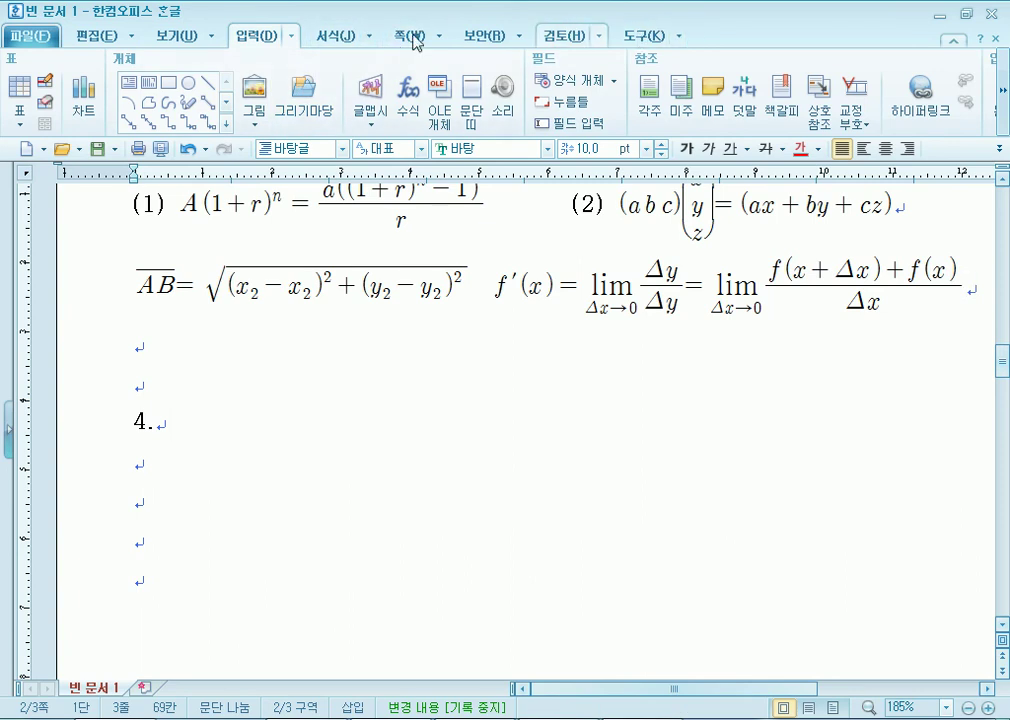
{"action": "left_click", "coordinate": [175, 38]}
{"action": "left_click", "coordinate": [1003, 94]}
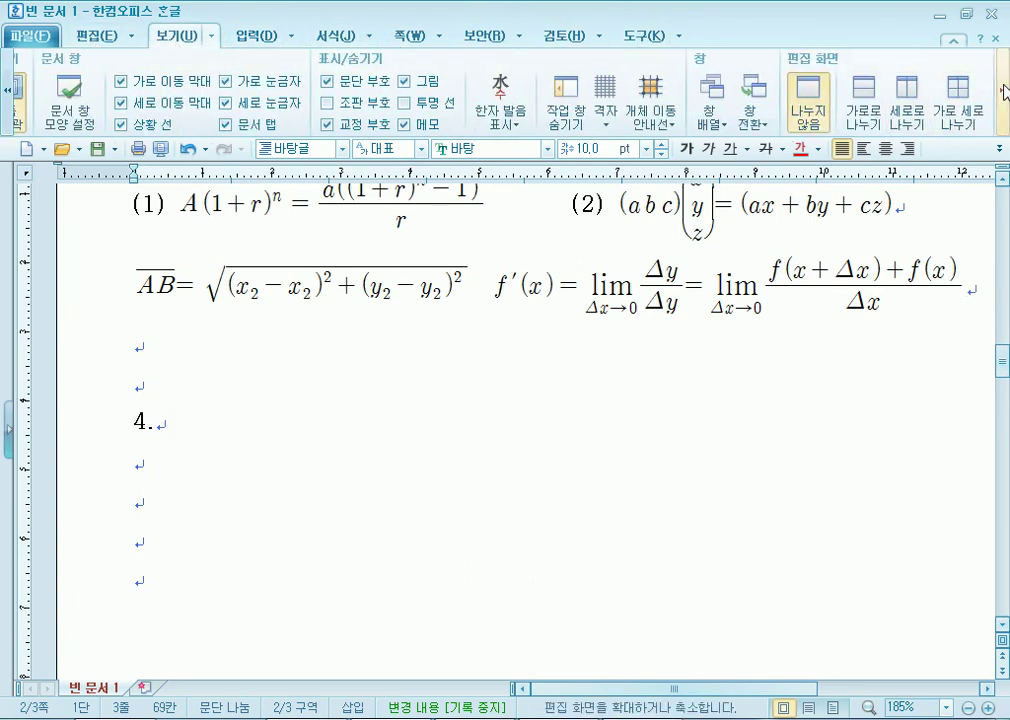
{"action": "left_click", "coordinate": [953, 81]}
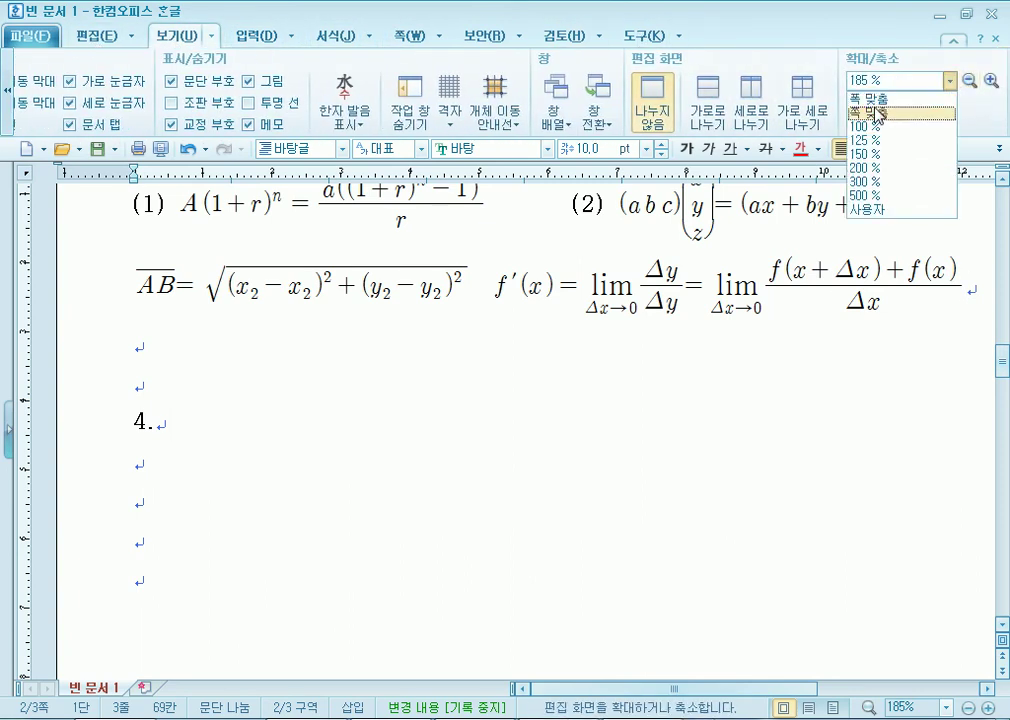
{"action": "left_click", "coordinate": [870, 108]}
Check the line holding the AB and f′(x) equations, then switch to the exam PDF.
{"action": "scroll", "coordinate": [153, 450], "scroll_direction": "down", "scroll_amount": 2}
{"action": "scroll", "coordinate": [140, 410], "scroll_direction": "up", "scroll_amount": 1}
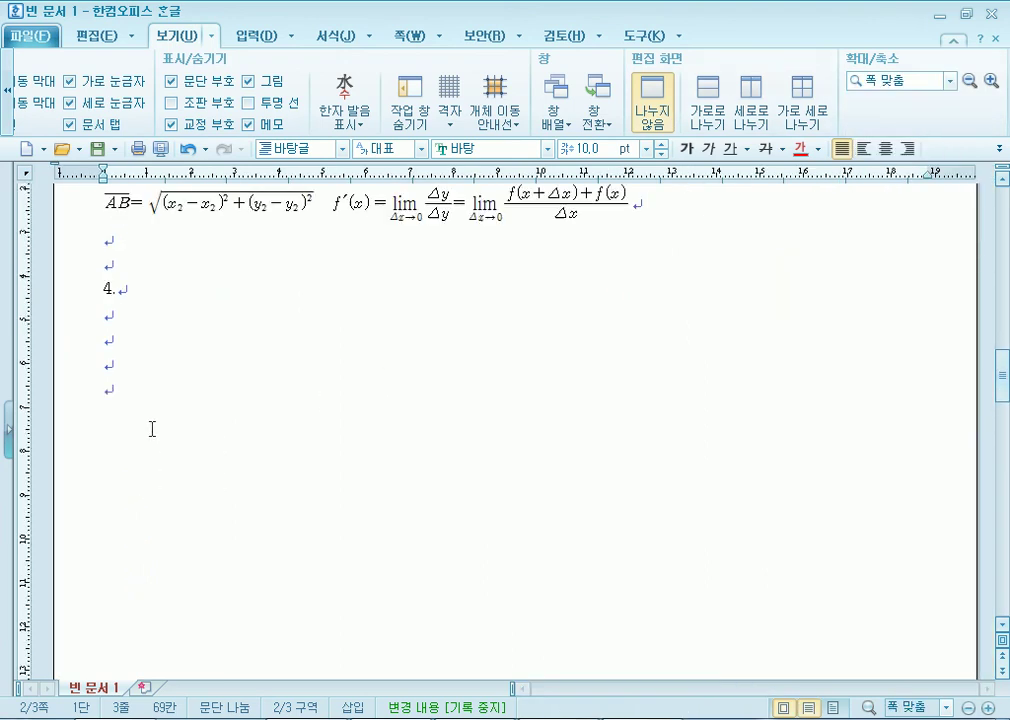
{"action": "left_click", "coordinate": [142, 390]}
{"action": "scroll", "coordinate": [153, 401], "scroll_direction": "up", "scroll_amount": 2}
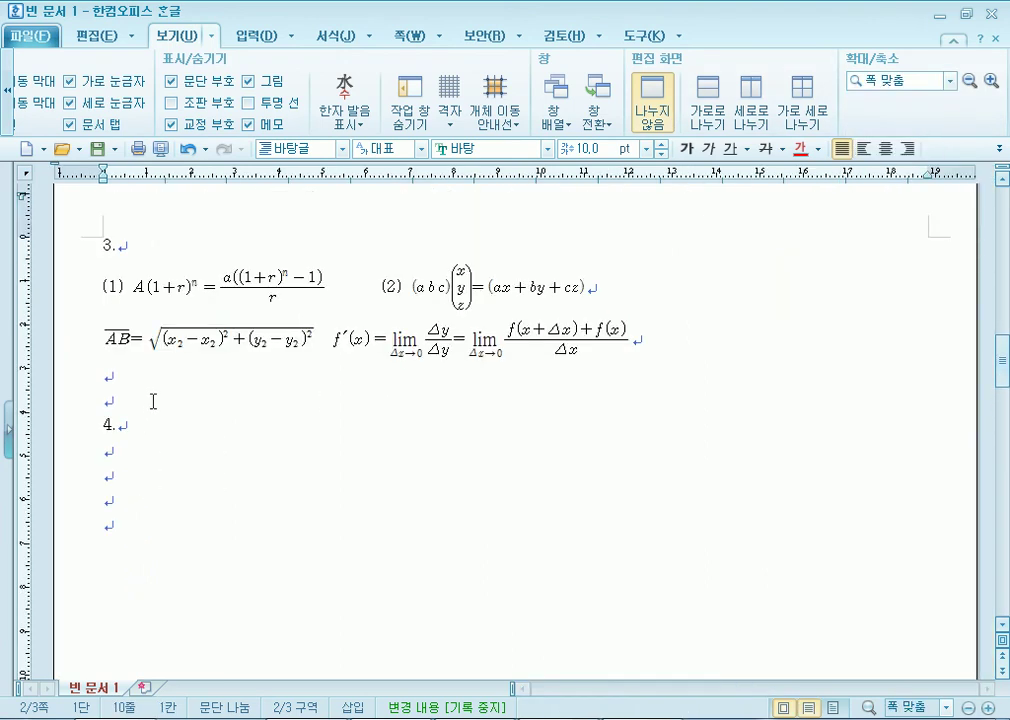
{"action": "left_click", "coordinate": [80, 348]}
{"action": "left_click", "coordinate": [80, 290]}
{"action": "left_click", "coordinate": [90, 345]}
{"action": "left_click", "coordinate": [76, 350]}
{"action": "left_click", "coordinate": [136, 468]}
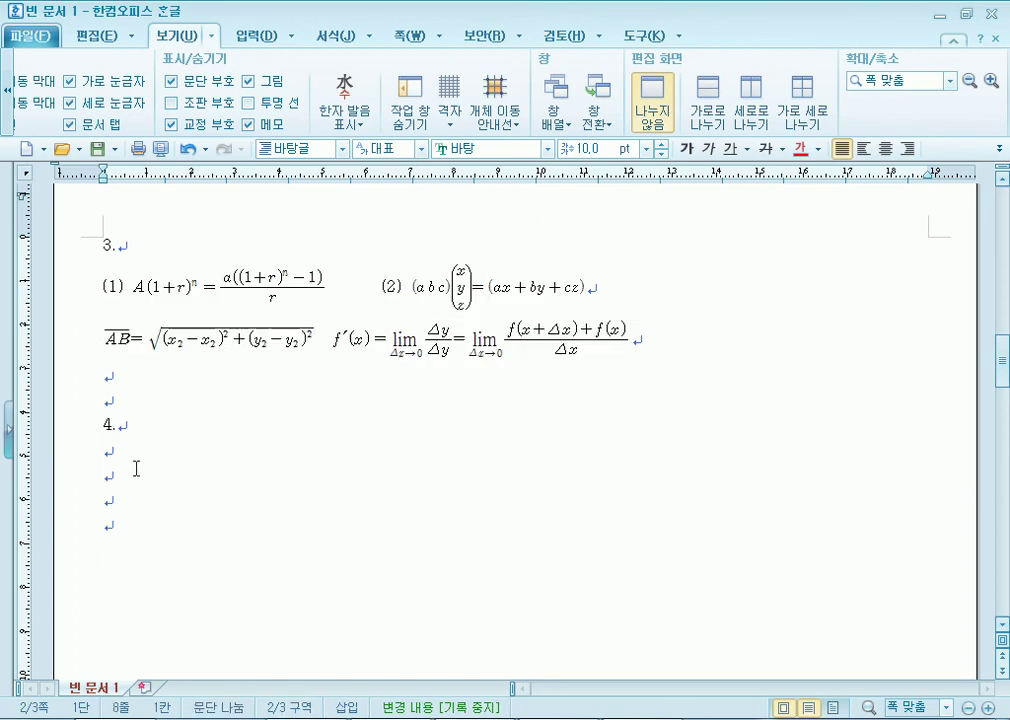
{"action": "scroll", "coordinate": [160, 480], "scroll_direction": "down", "scroll_amount": 2}
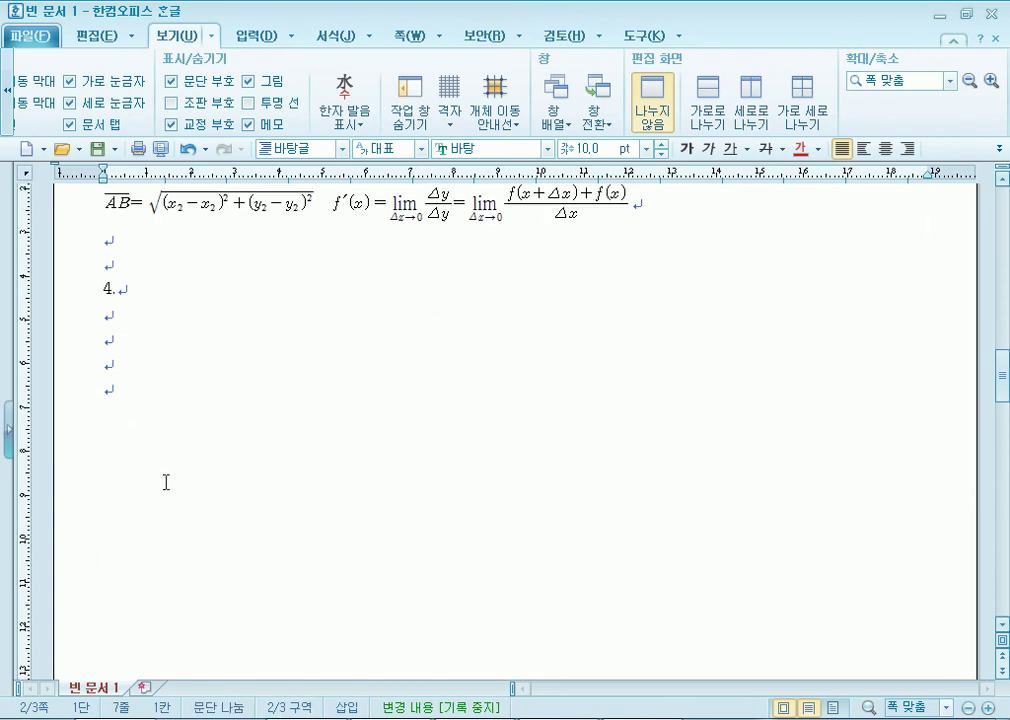
{"action": "left_click", "coordinate": [120, 389]}
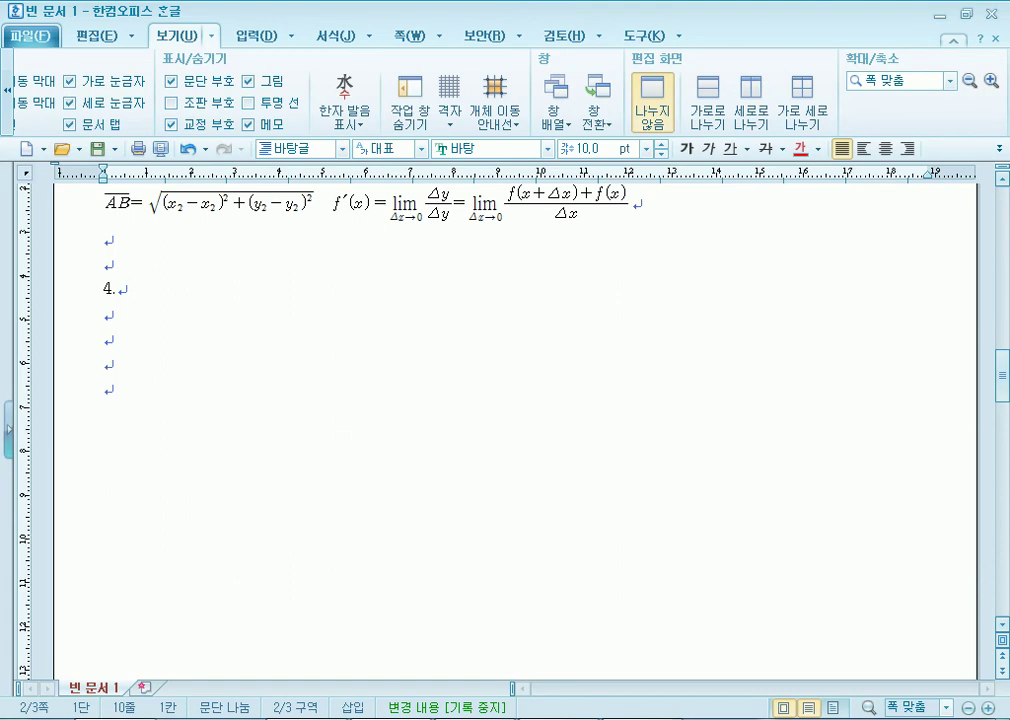
{"action": "key", "text": "alt+Tab"}
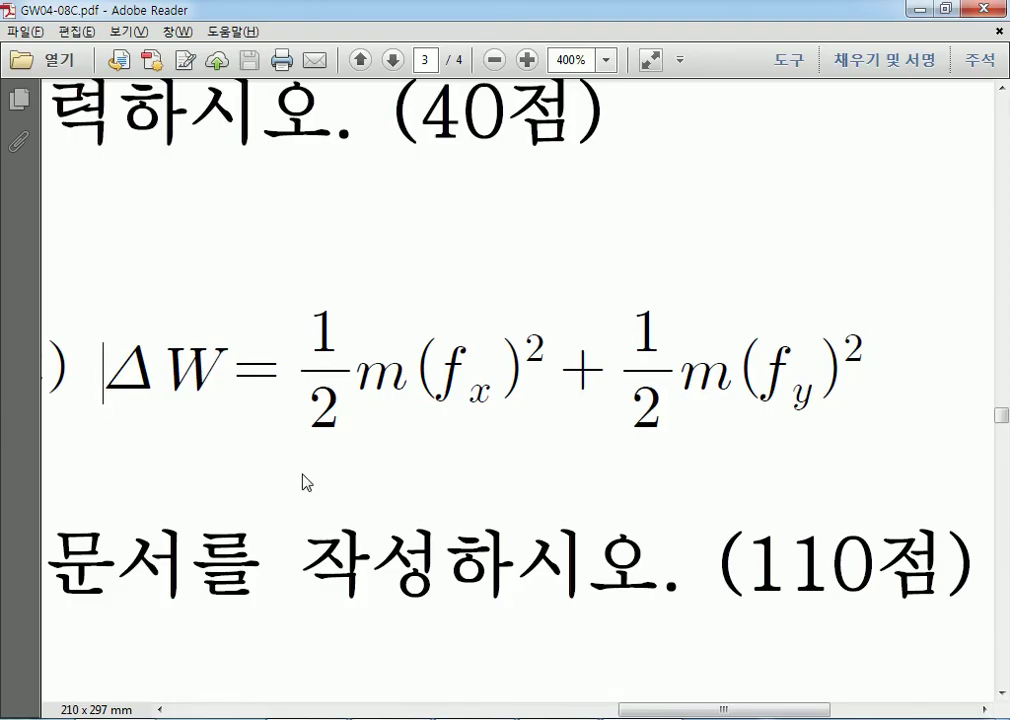
Zoom Adobe Reader out to 150%, then switch to the file browser.
{"action": "key", "text": "ctrl+minus"}
{"action": "key", "text": "ctrl+minus"}
{"action": "key", "text": "ctrl+minus"}
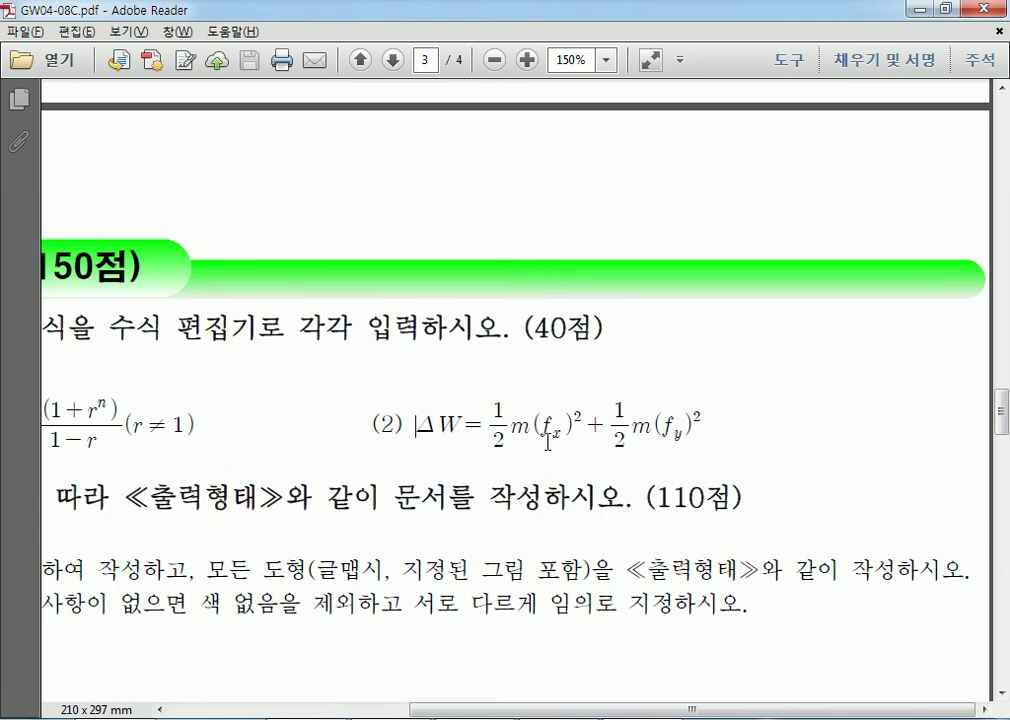
{"action": "left_click", "coordinate": [235, 717]}
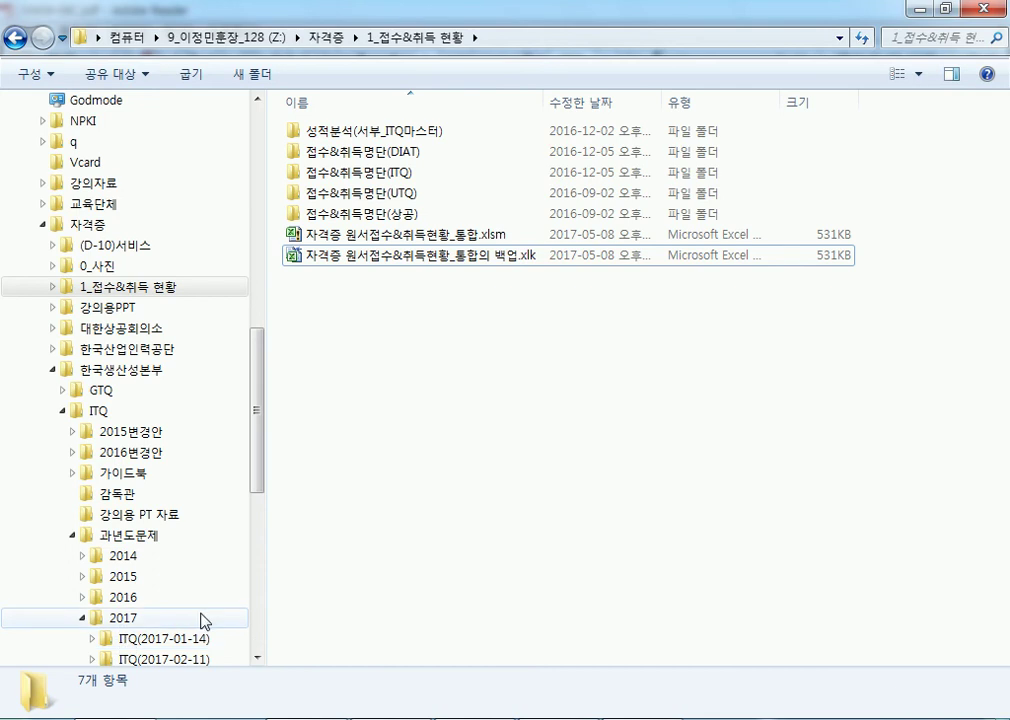
Go through 2014 > ITQ(2014-01-11) > 101회차 아래한글_문제[A4용] and open GW01-11D.pdf.
{"action": "left_click", "coordinate": [135, 618]}
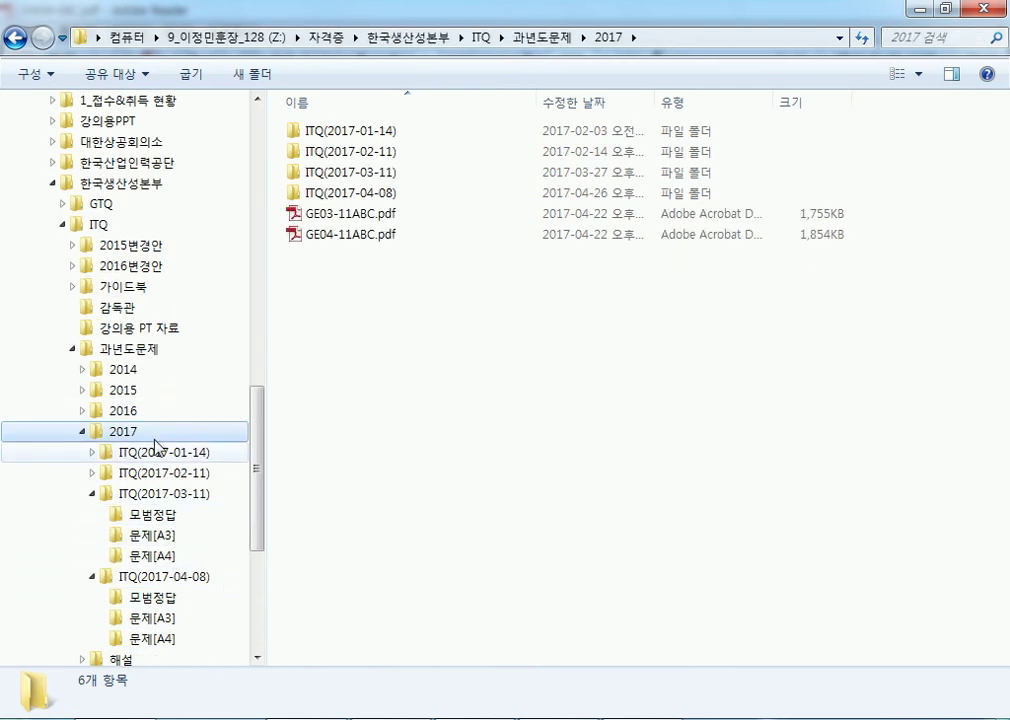
{"action": "left_click", "coordinate": [120, 374]}
{"action": "double_click", "coordinate": [338, 356]}
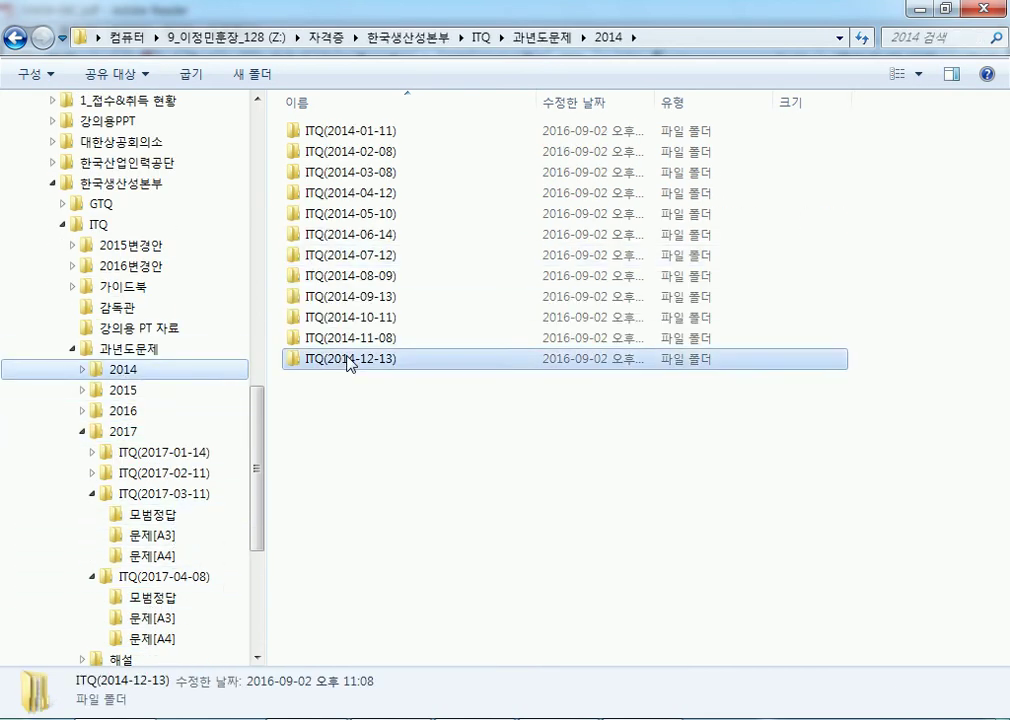
{"action": "left_click", "coordinate": [148, 391]}
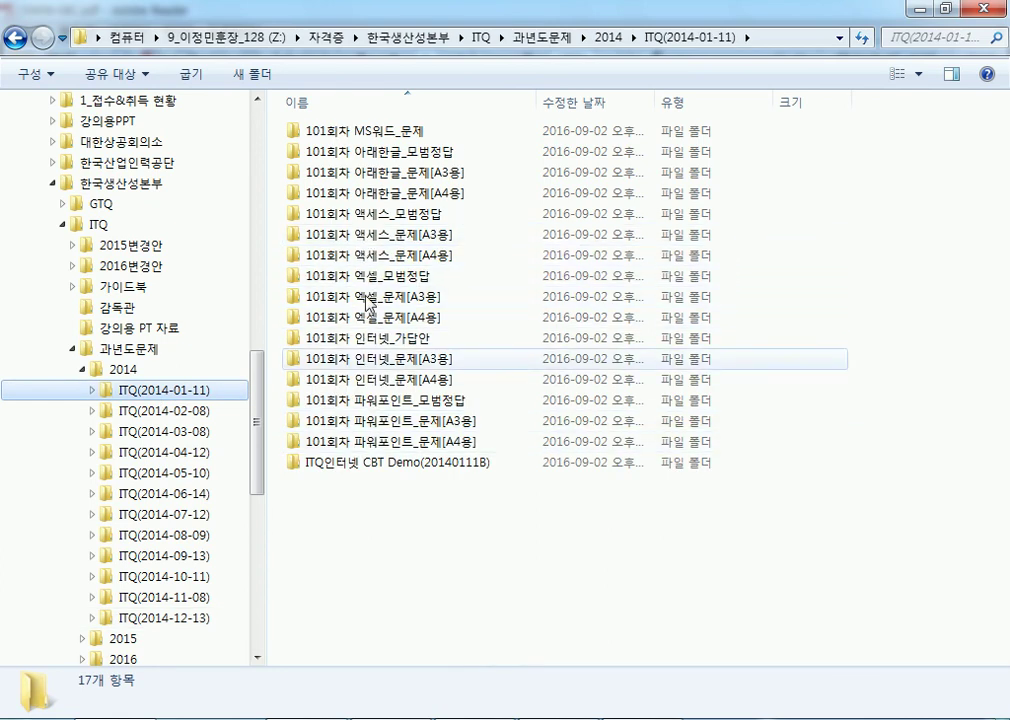
{"action": "double_click", "coordinate": [376, 196]}
{"action": "left_click", "coordinate": [348, 199]}
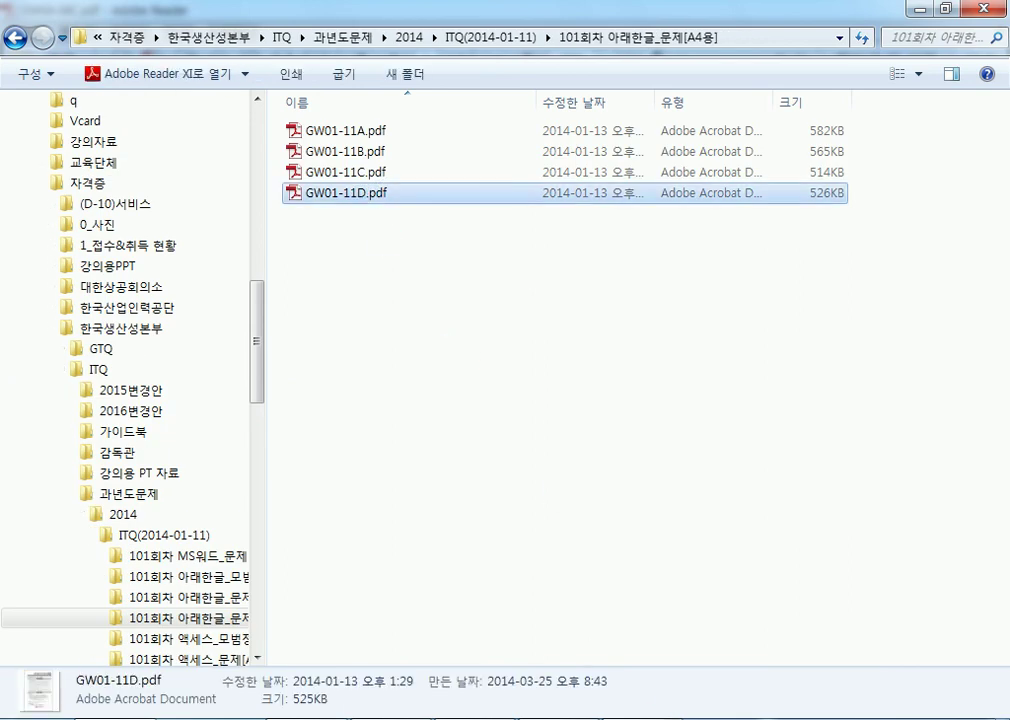
Scroll GW01-11D.pdf toward page 3, selecting the English sample paragraph and part of the data table.
{"action": "scroll", "coordinate": [442, 352], "scroll_direction": "down", "scroll_amount": 12}
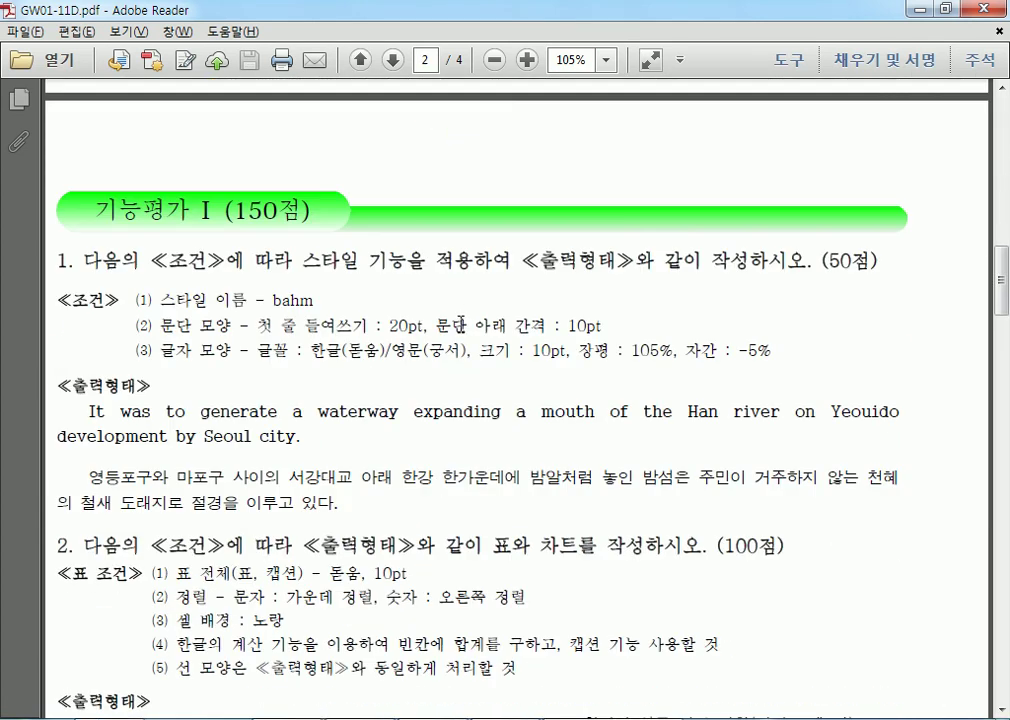
{"action": "scroll", "coordinate": [462, 322], "scroll_direction": "down", "scroll_amount": 6}
{"action": "scroll", "coordinate": [330, 283], "scroll_direction": "up", "scroll_amount": 5}
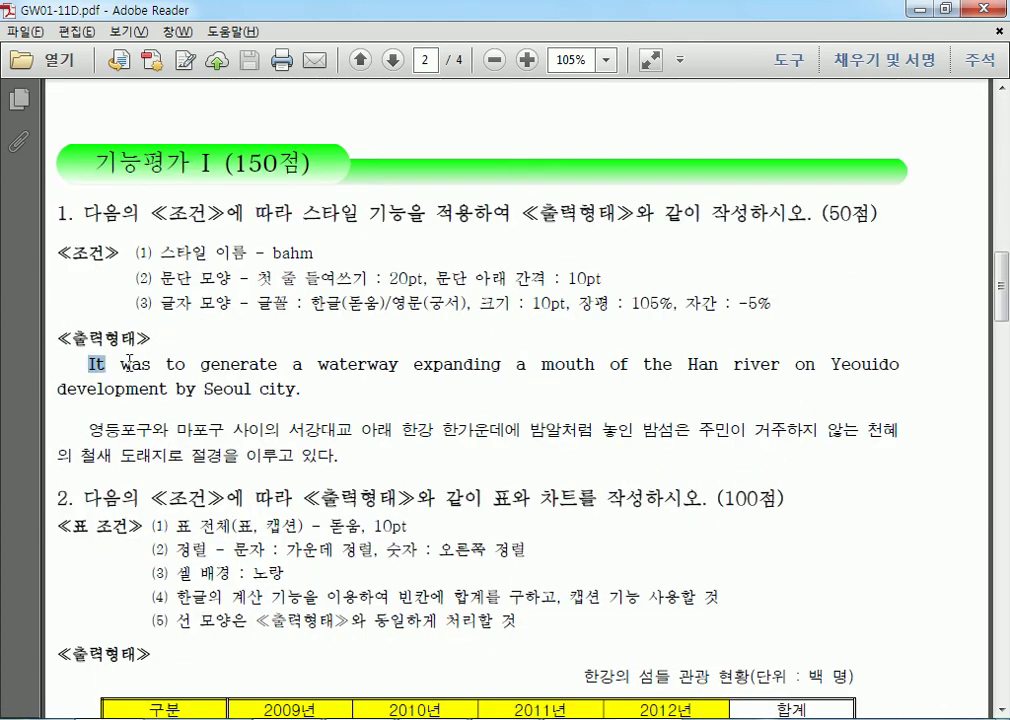
{"action": "left_click_drag", "start_coordinate": [89, 363], "coordinate": [304, 392]}
{"action": "left_click_drag", "start_coordinate": [226, 437], "coordinate": [355, 497]}
{"action": "scroll", "coordinate": [475, 395], "scroll_direction": "down", "scroll_amount": 9}
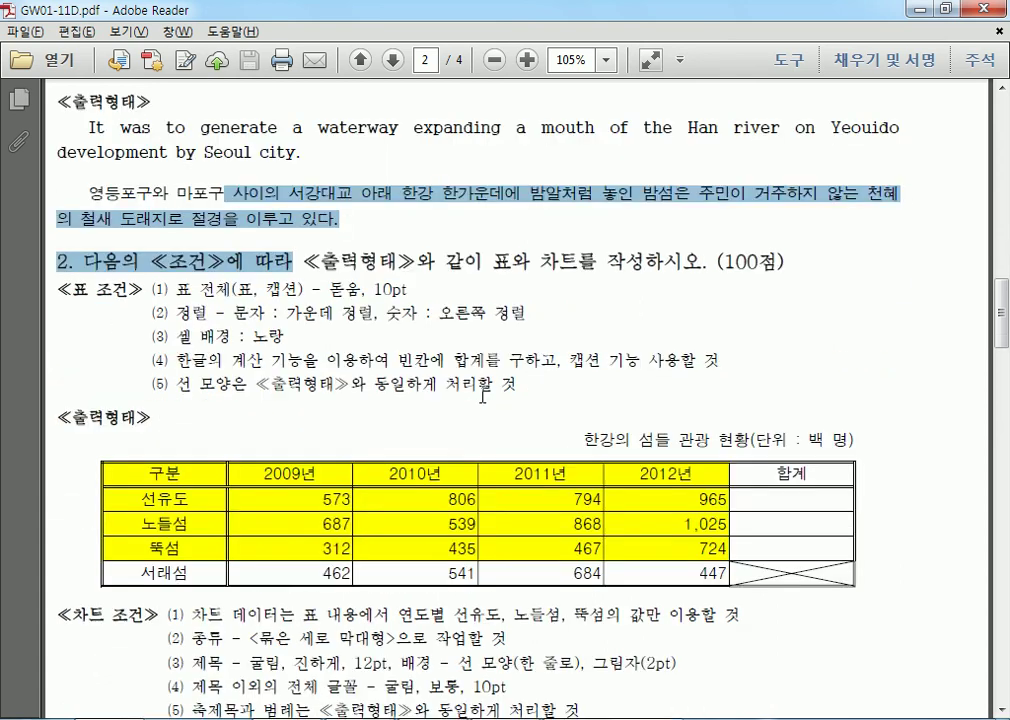
{"action": "left_click_drag", "start_coordinate": [206, 286], "coordinate": [656, 355]}
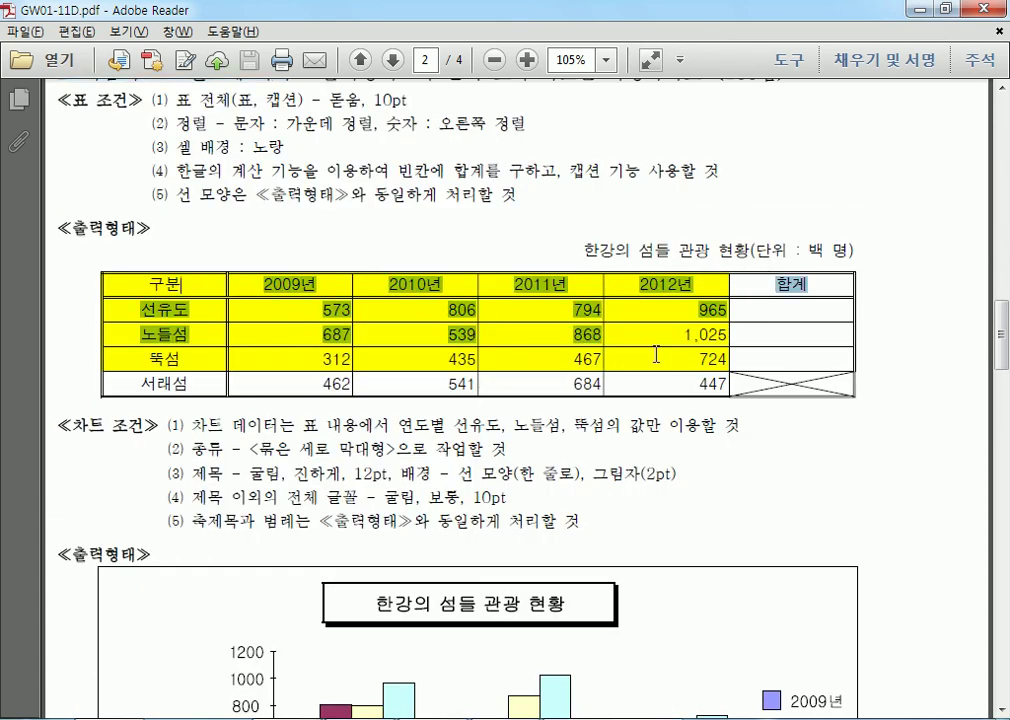
{"action": "scroll", "coordinate": [465, 437], "scroll_direction": "down", "scroll_amount": 5}
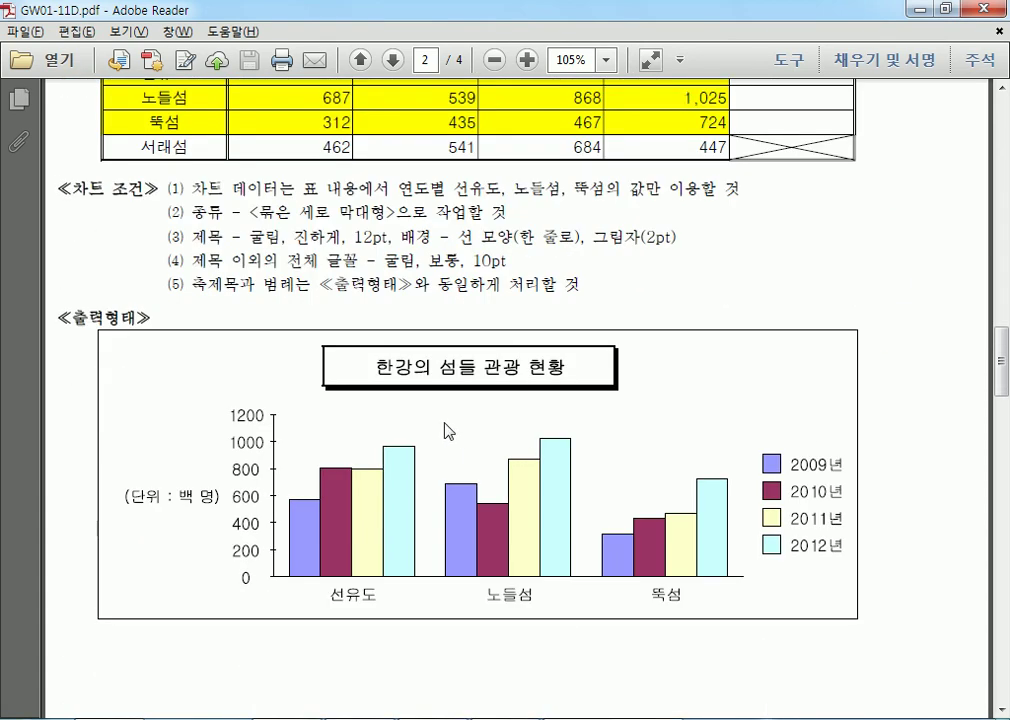
{"action": "scroll", "coordinate": [447, 431], "scroll_direction": "down", "scroll_amount": 15}
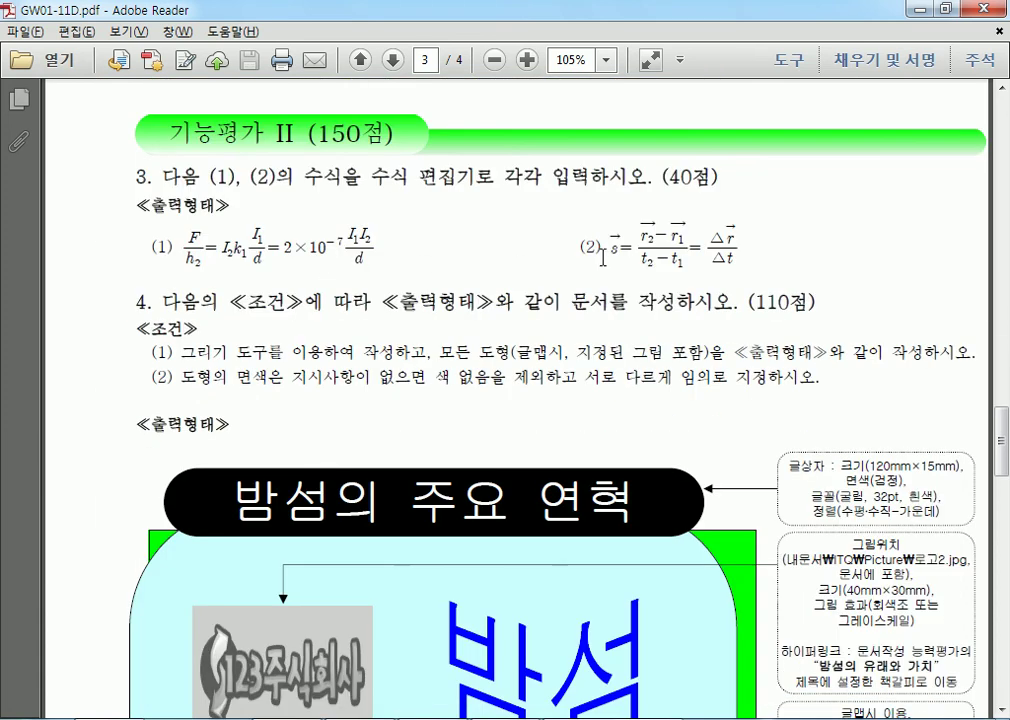
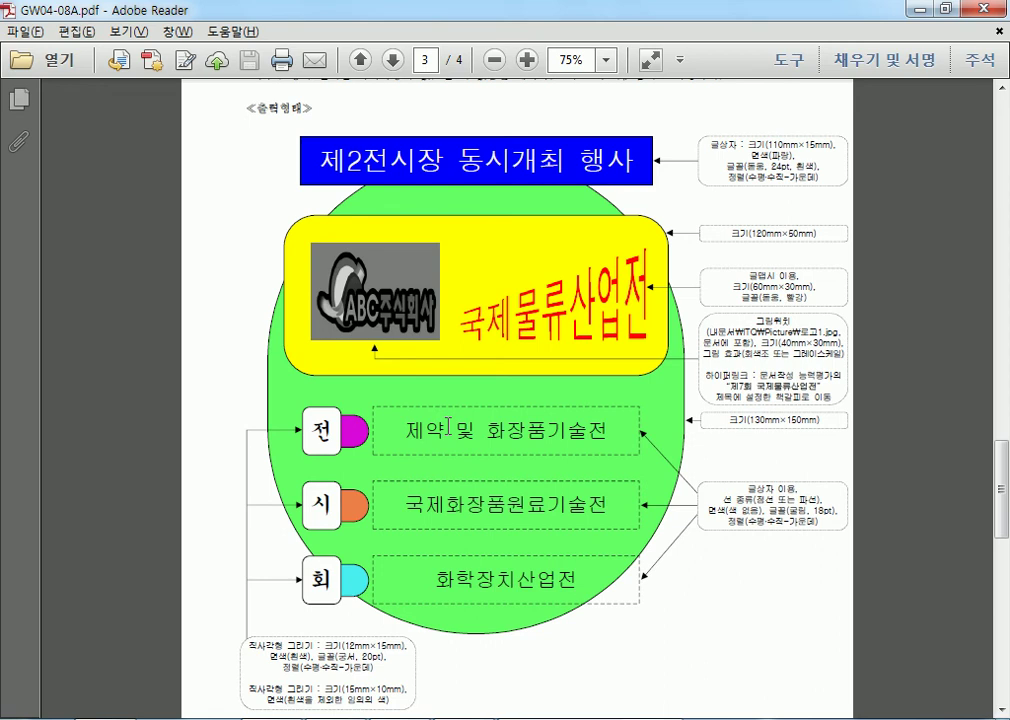
Scroll up and down through the GW04-08C.pdf sample diagram, selecting part of it.
{"action": "scroll", "coordinate": [449, 424], "scroll_direction": "down", "scroll_amount": 10}
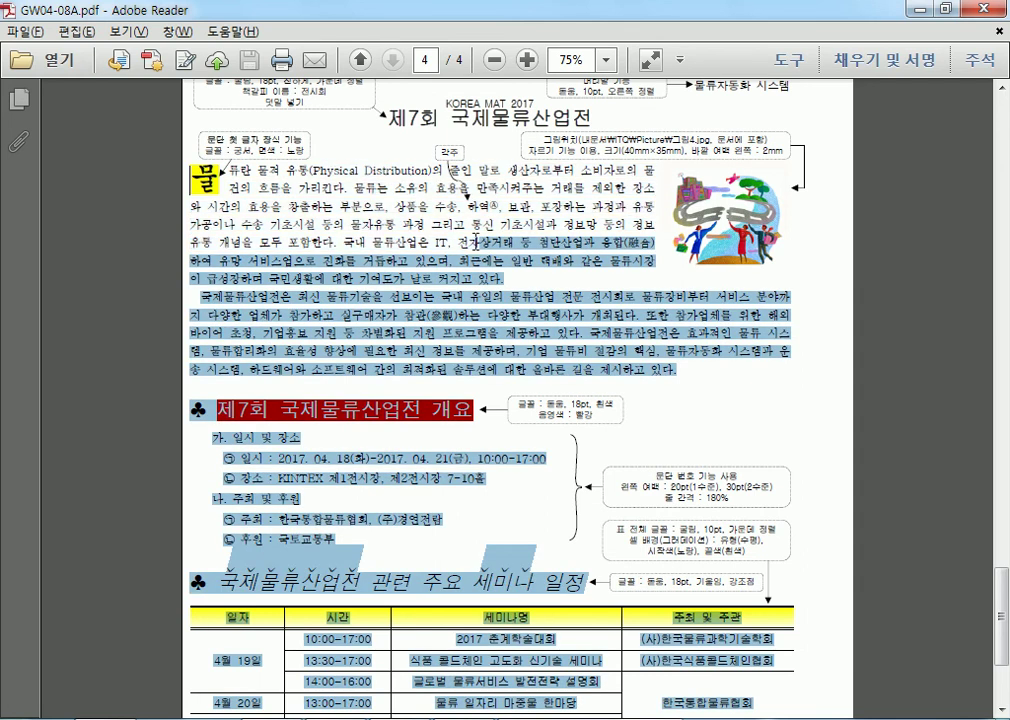
{"action": "left_click_drag", "start_coordinate": [256, 172], "coordinate": [400, 412]}
{"action": "scroll", "coordinate": [405, 390], "scroll_direction": "up", "scroll_amount": 10}
{"action": "scroll", "coordinate": [406, 384], "scroll_direction": "up", "scroll_amount": 5}
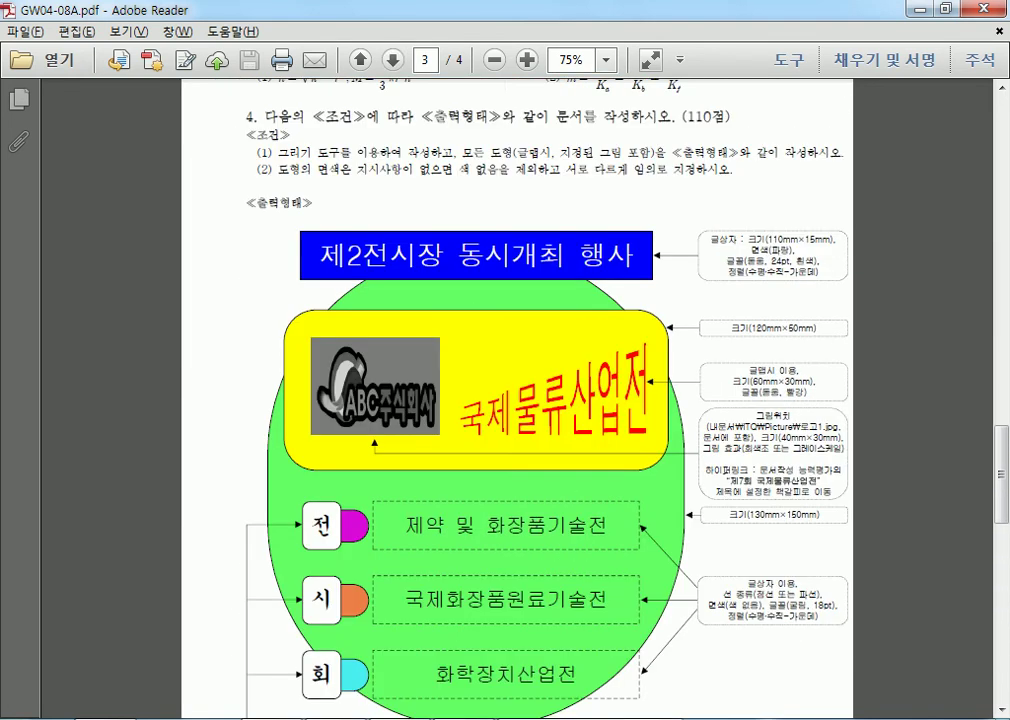
{"action": "scroll", "coordinate": [408, 318], "scroll_direction": "down", "scroll_amount": 2}
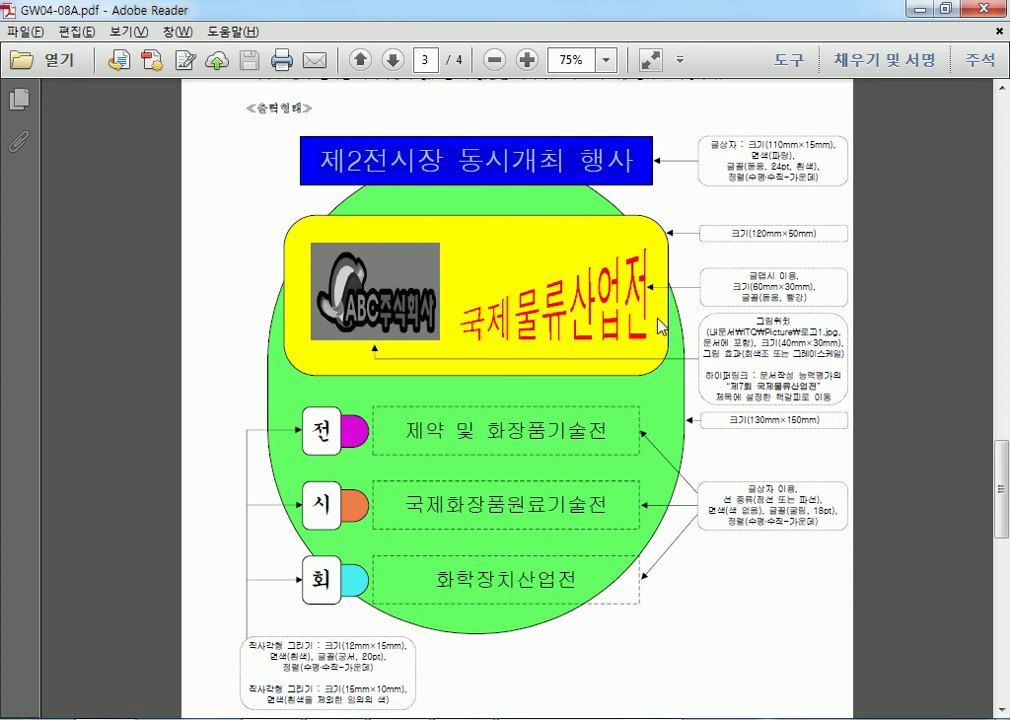
{"action": "scroll", "coordinate": [262, 357], "scroll_direction": "down", "scroll_amount": 2}
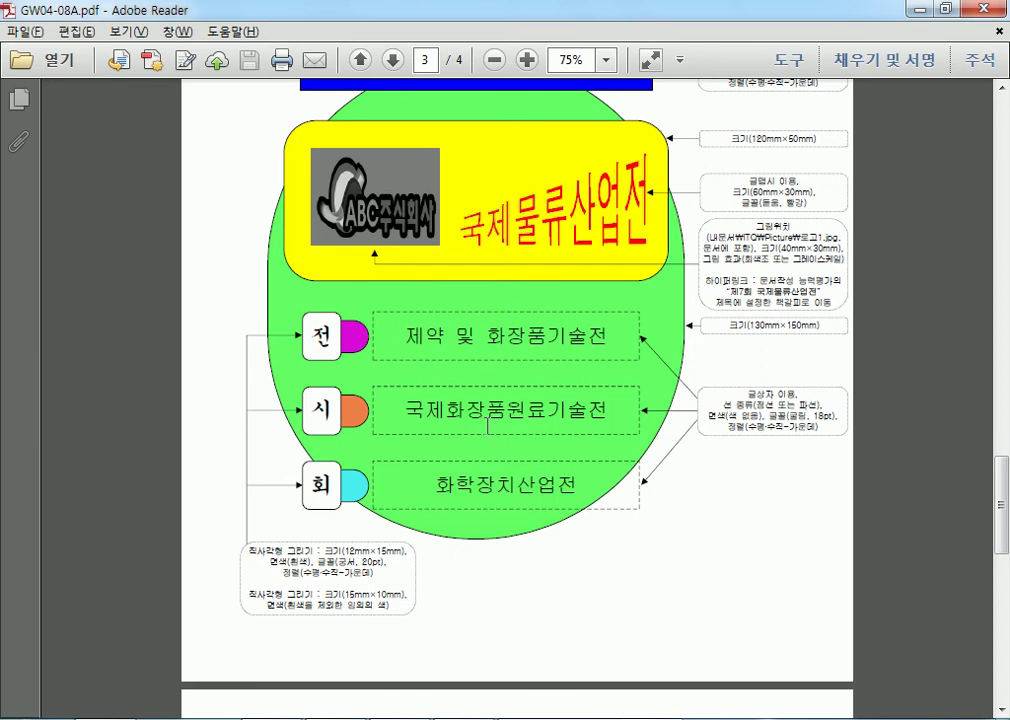
{"action": "scroll", "coordinate": [668, 503], "scroll_direction": "up", "scroll_amount": 1}
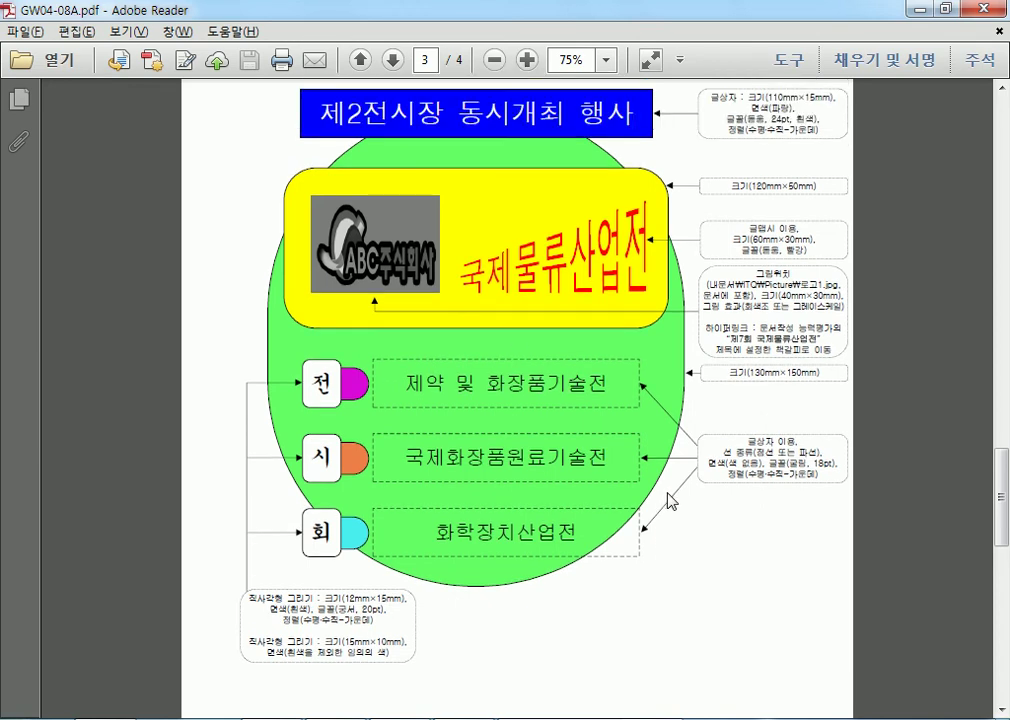
{"action": "scroll", "coordinate": [668, 501], "scroll_direction": "up", "scroll_amount": 1}
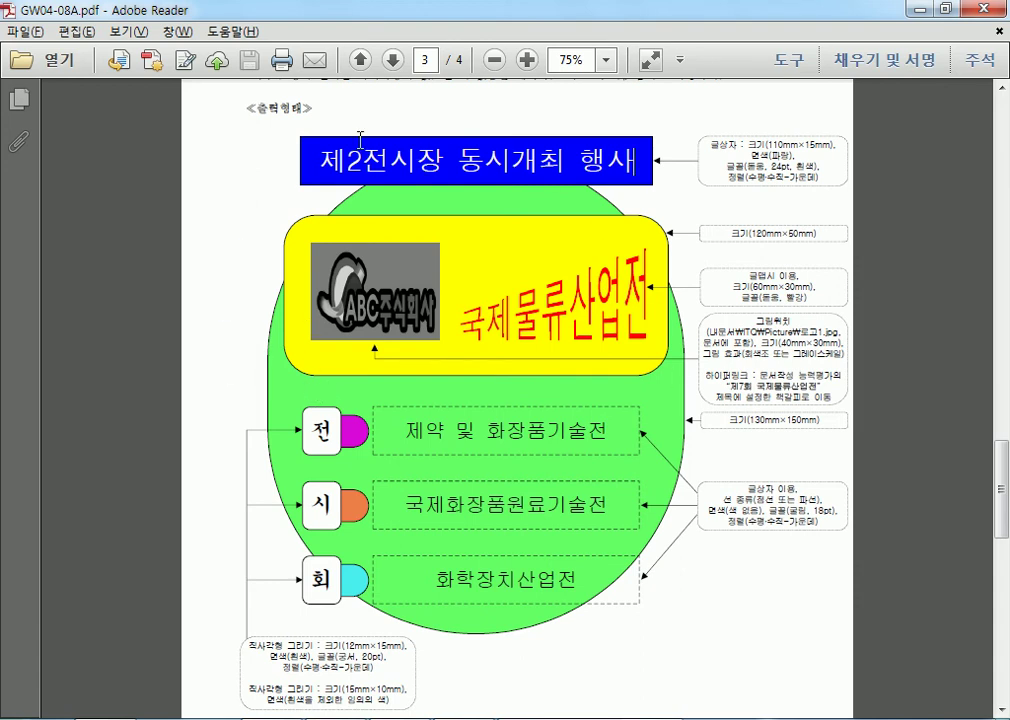
Select the banner title and the 전 box text, then return to Hangul's 빈 문서 1.
{"action": "left_click_drag", "start_coordinate": [346, 149], "coordinate": [399, 149]}
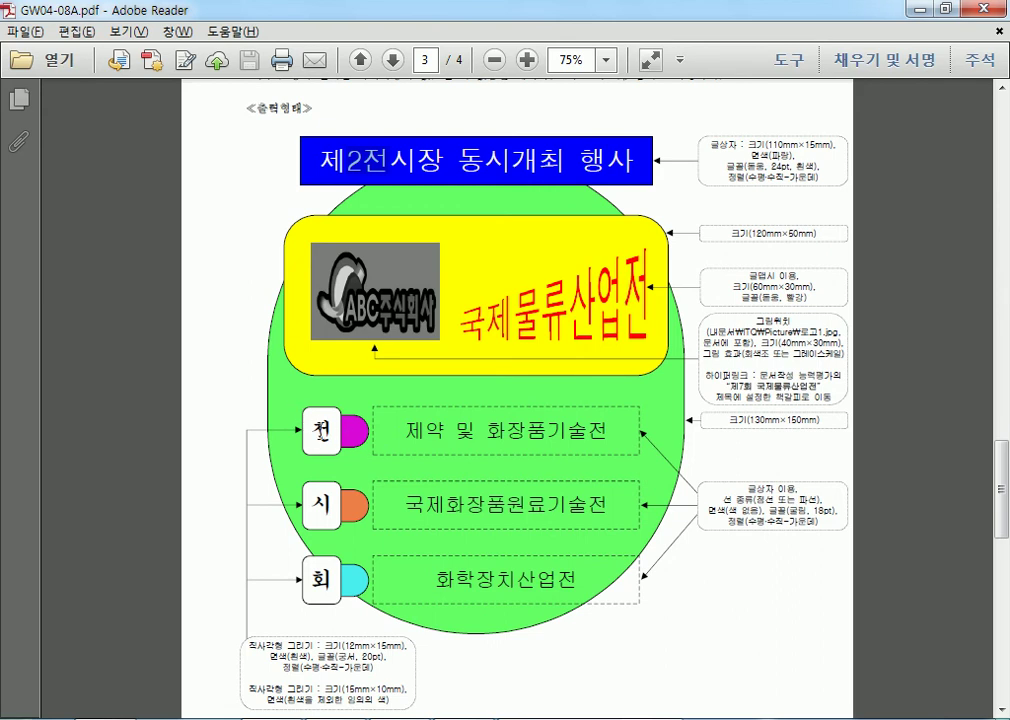
{"action": "left_click_drag", "start_coordinate": [312, 431], "coordinate": [357, 434]}
{"action": "left_click", "coordinate": [362, 435]}
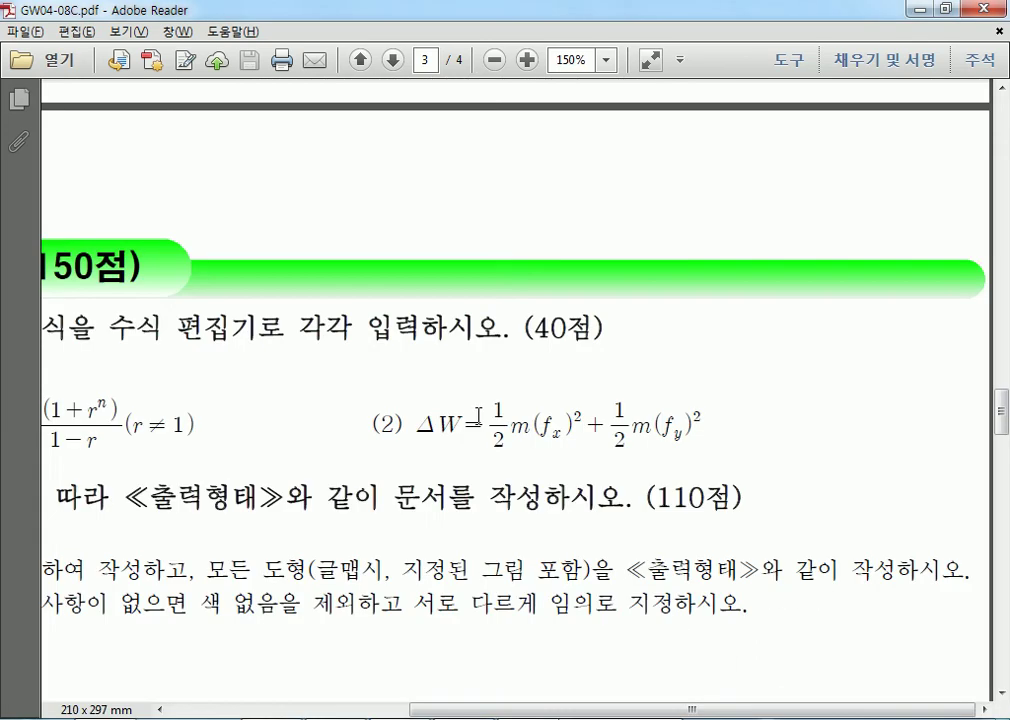
{"action": "scroll", "coordinate": [478, 412], "scroll_direction": "down", "scroll_amount": 8}
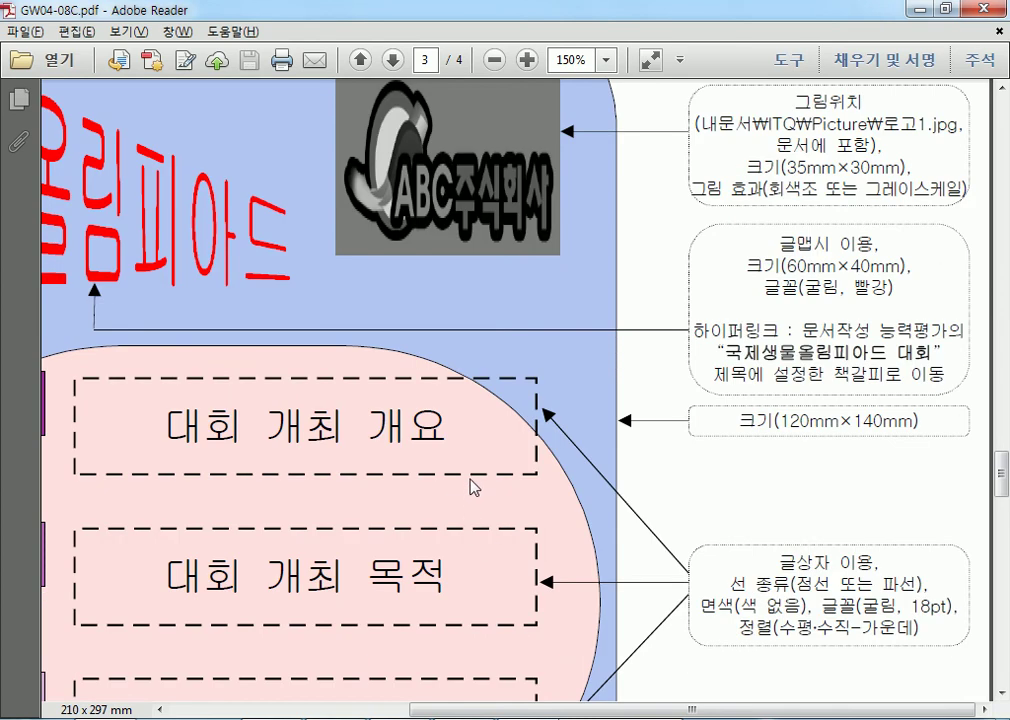
{"action": "scroll", "coordinate": [469, 487], "scroll_direction": "down", "scroll_amount": 3}
{"action": "scroll", "coordinate": [518, 491], "scroll_direction": "down", "scroll_amount": 2}
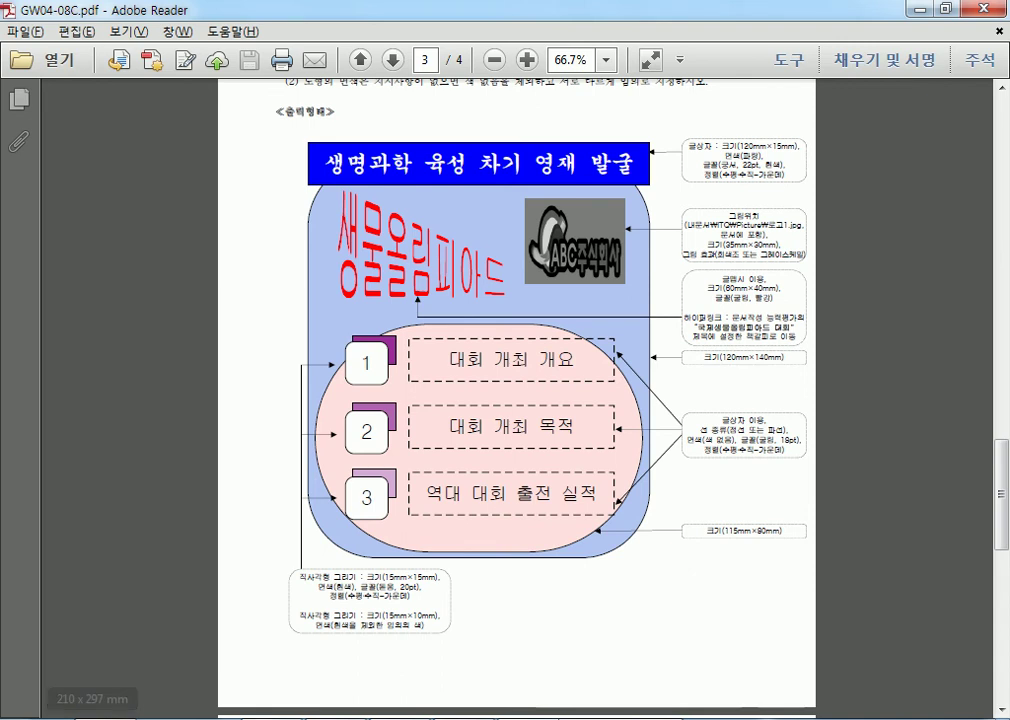
{"action": "left_click", "coordinate": [345, 718]}
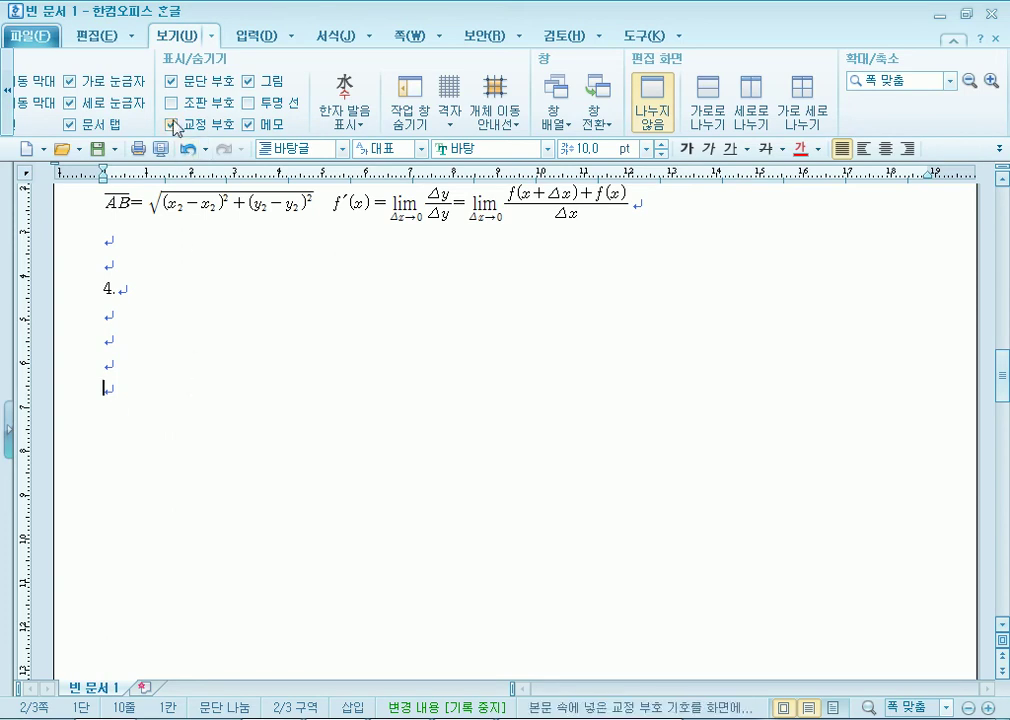
{"action": "left_click", "coordinate": [254, 38]}
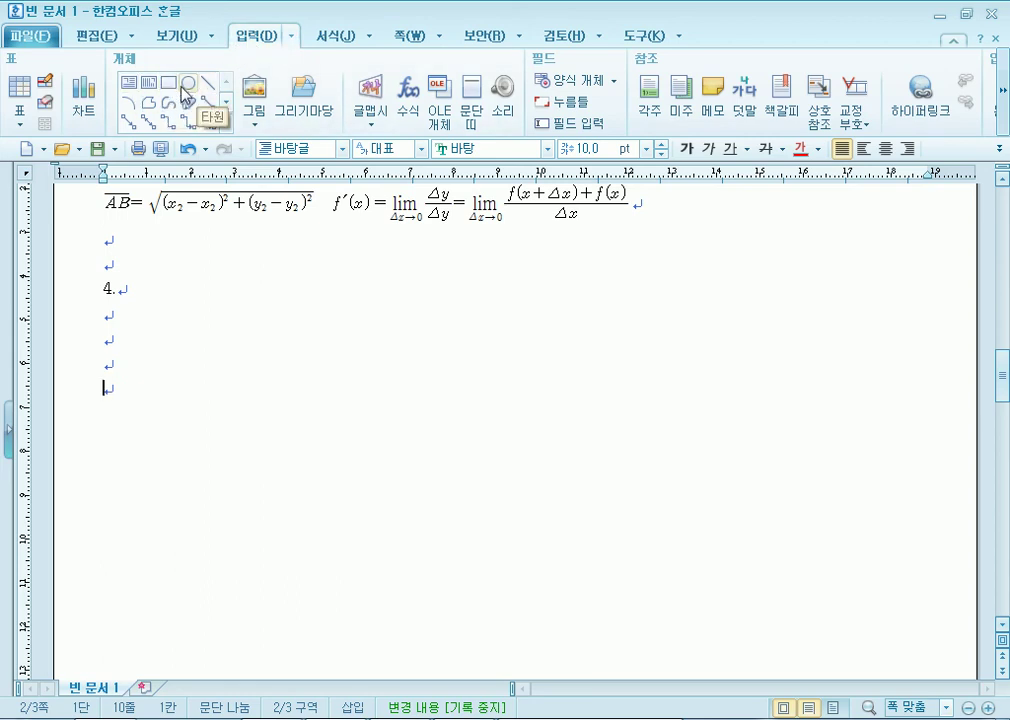
{"action": "left_click", "coordinate": [163, 85]}
{"action": "left_click_drag", "start_coordinate": [190, 227], "coordinate": [723, 474]}
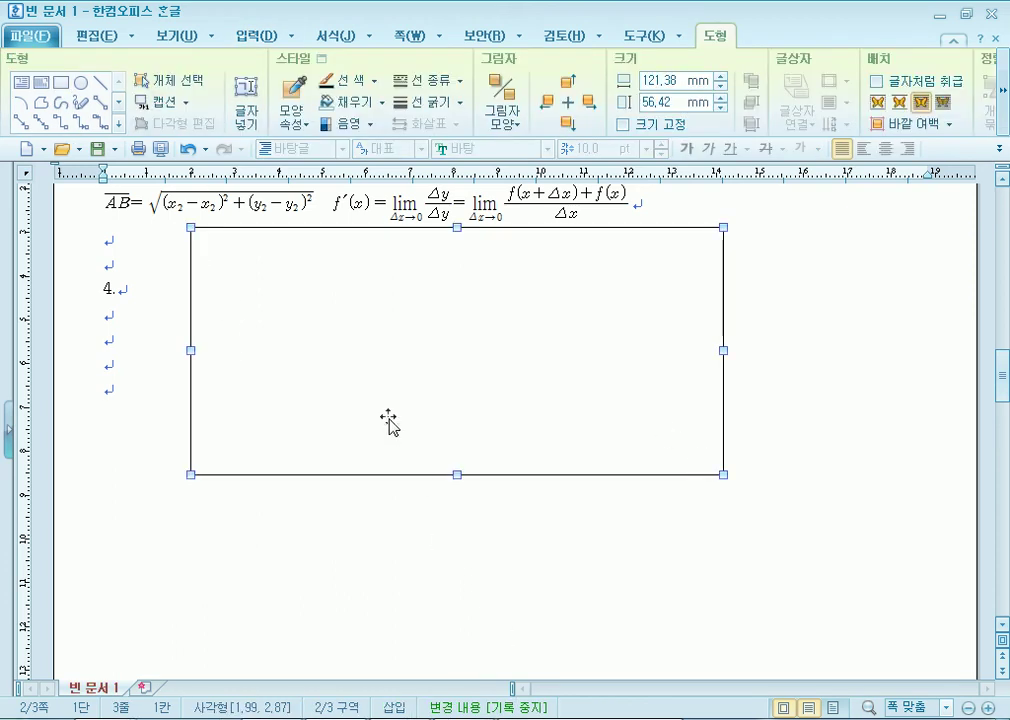
{"action": "left_click_drag", "start_coordinate": [328, 297], "coordinate": [336, 470]}
{"action": "left_click", "coordinate": [112, 318]}
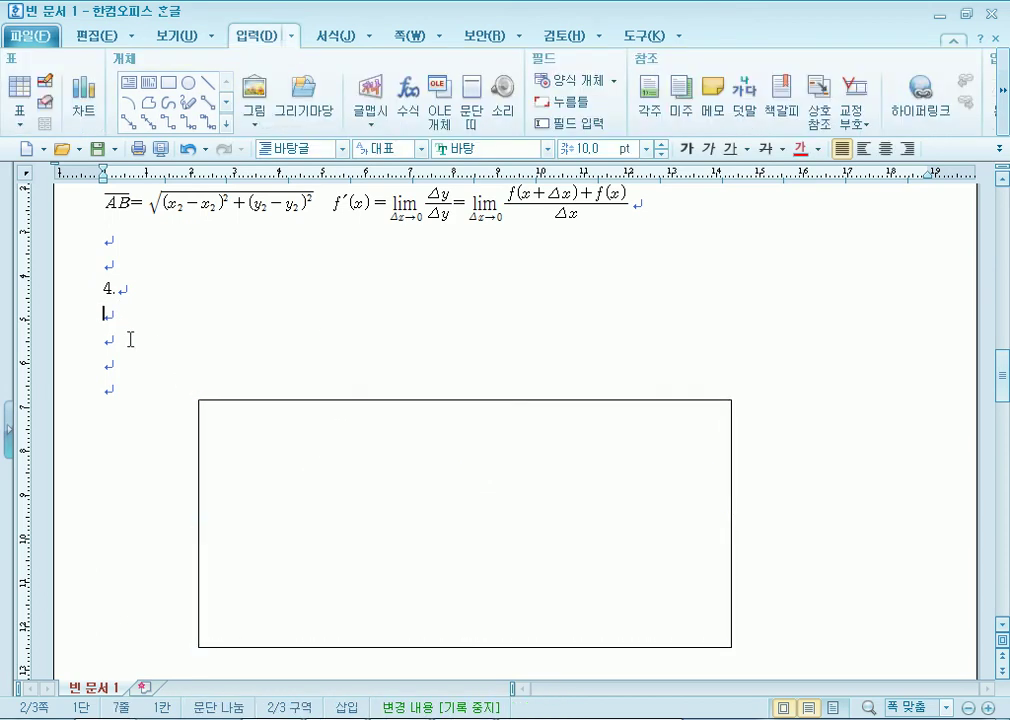
{"action": "scroll", "coordinate": [113, 397], "scroll_direction": "down", "scroll_amount": 2}
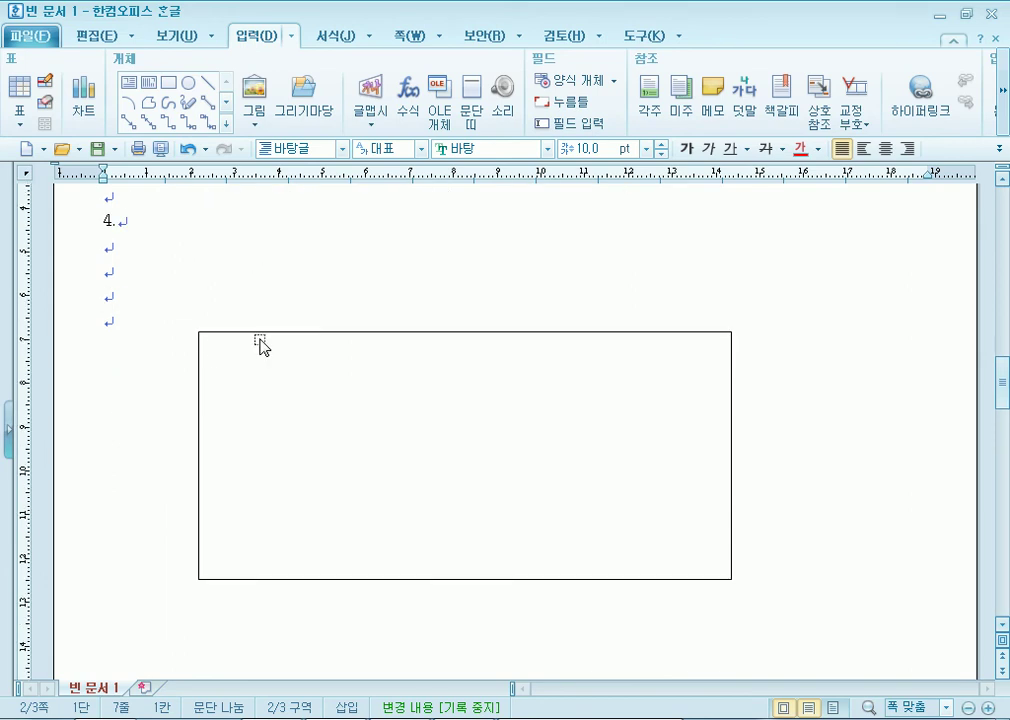
{"action": "left_click_drag", "start_coordinate": [349, 455], "coordinate": [346, 478]}
{"action": "left_click_drag", "start_coordinate": [451, 543], "coordinate": [455, 408]}
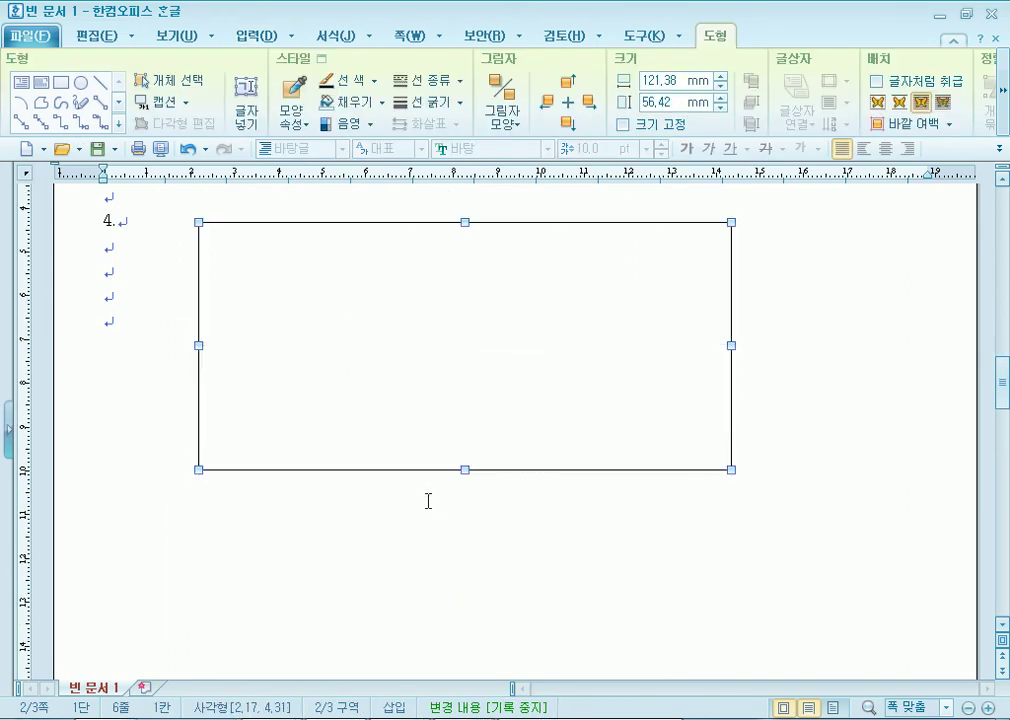
{"action": "scroll", "coordinate": [428, 502], "scroll_direction": "up", "scroll_amount": 2}
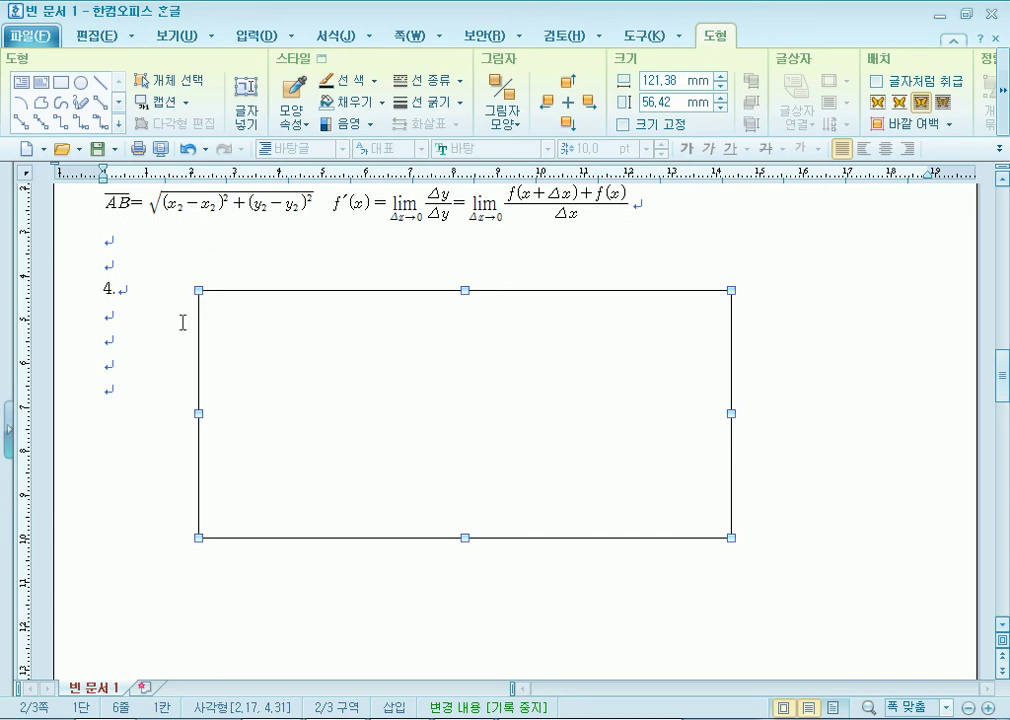
{"action": "left_click_drag", "start_coordinate": [104, 290], "coordinate": [117, 292]}
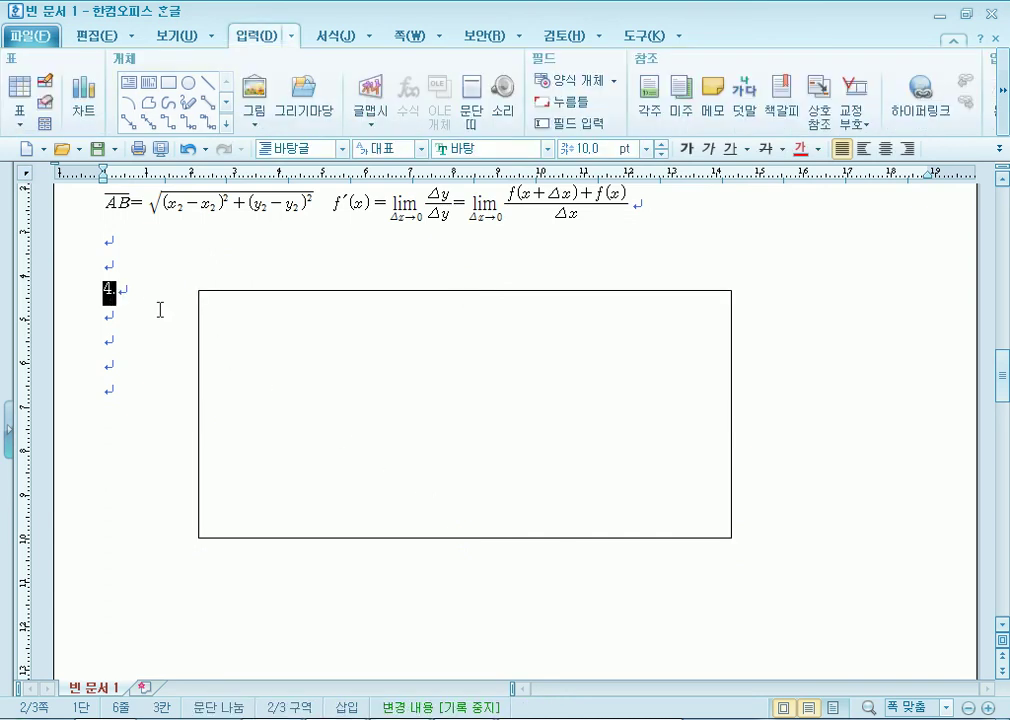
{"action": "left_click_drag", "start_coordinate": [322, 383], "coordinate": [322, 355]}
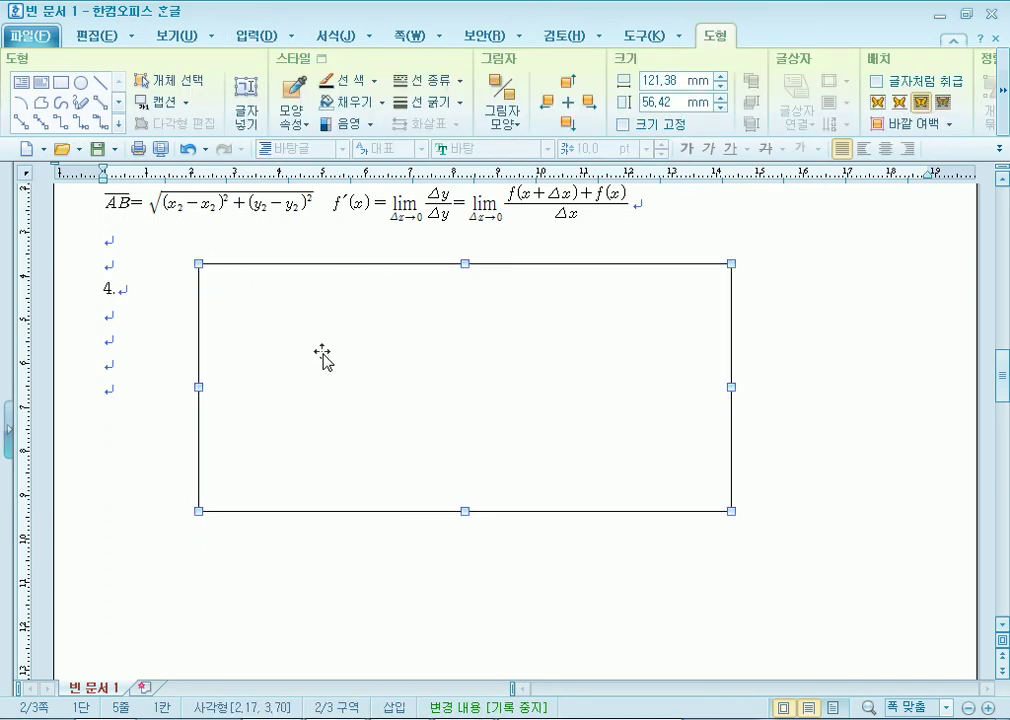
{"action": "left_click_drag", "start_coordinate": [322, 353], "coordinate": [320, 485]}
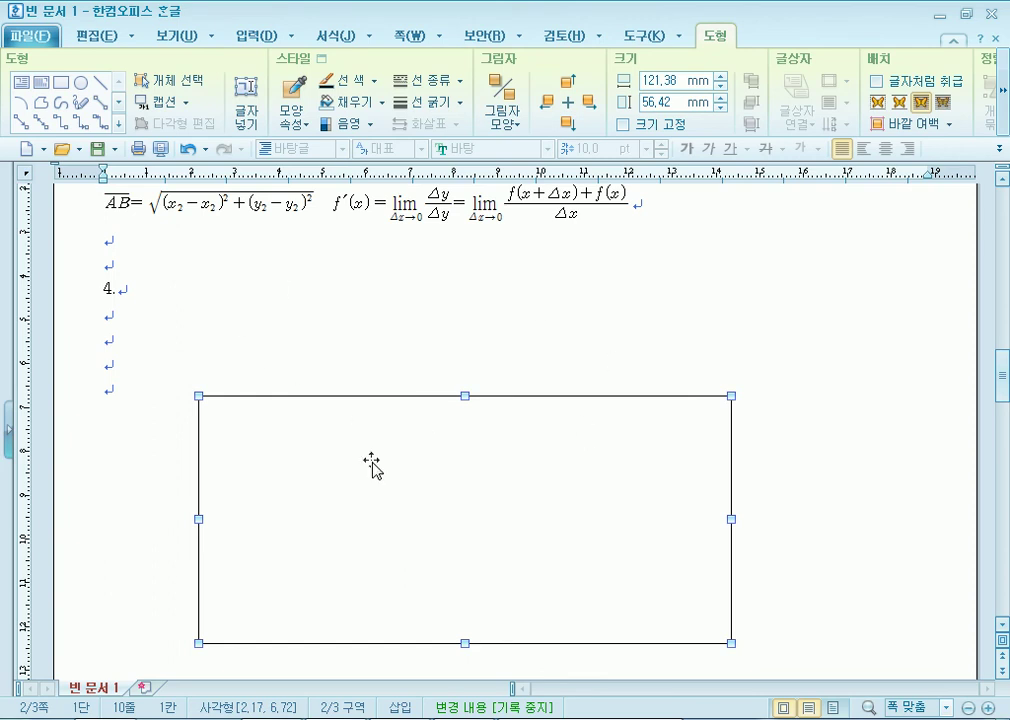
{"action": "left_click", "coordinate": [498, 719]}
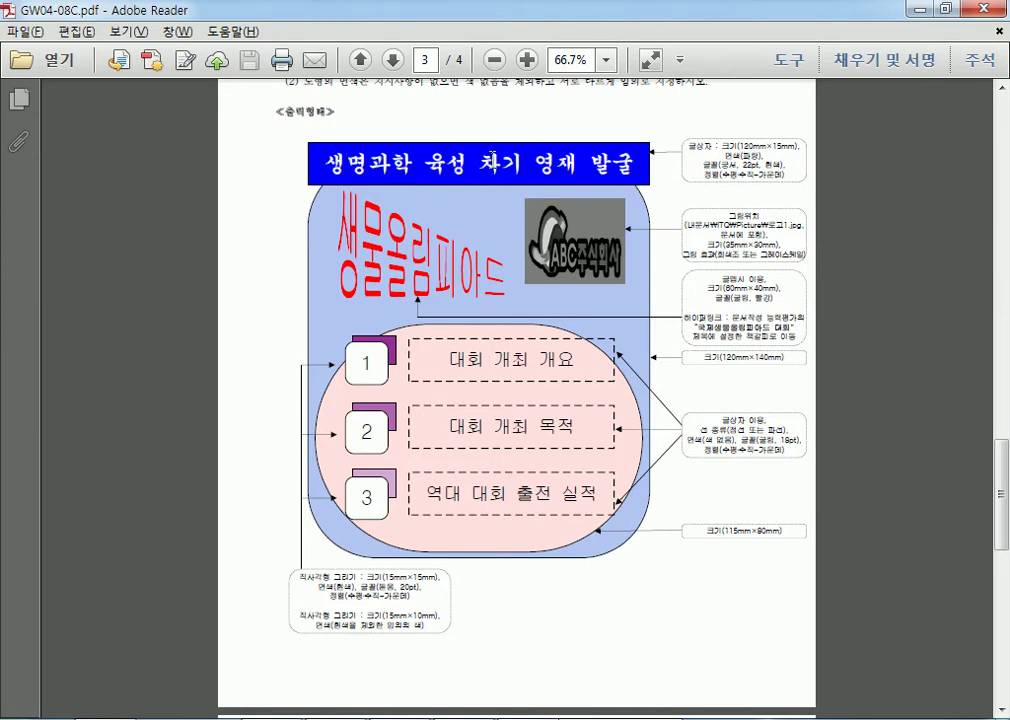
{"action": "key", "text": "alt+Tab"}
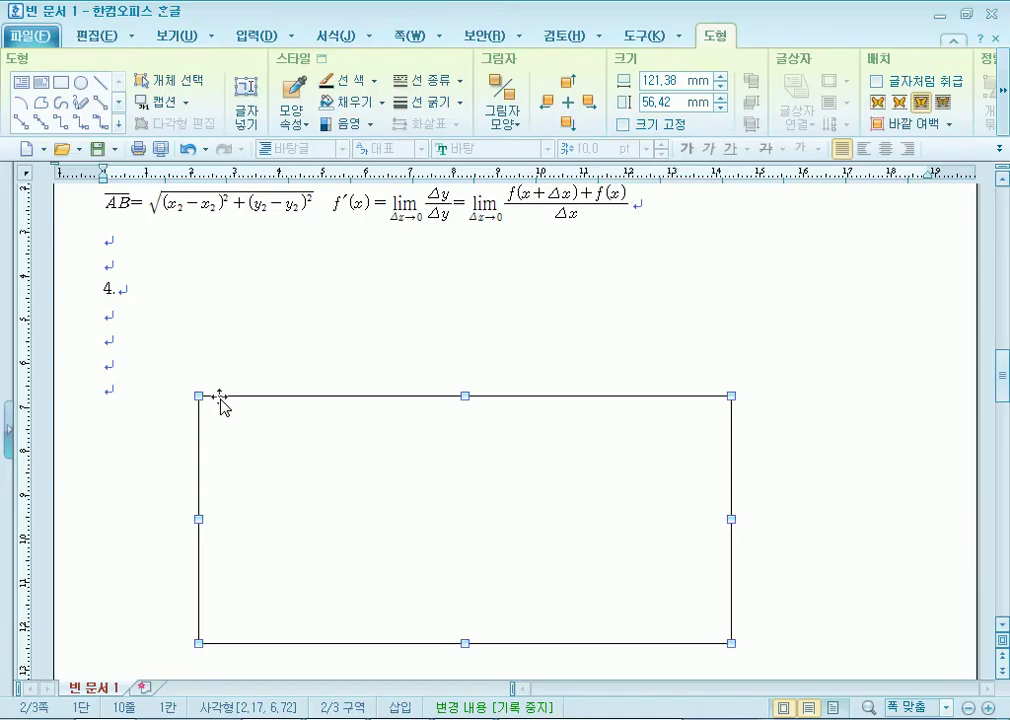
{"action": "left_click_drag", "start_coordinate": [400, 478], "coordinate": [409, 509]}
{"action": "left_click", "coordinate": [108, 358]}
{"action": "left_click", "coordinate": [383, 467]}
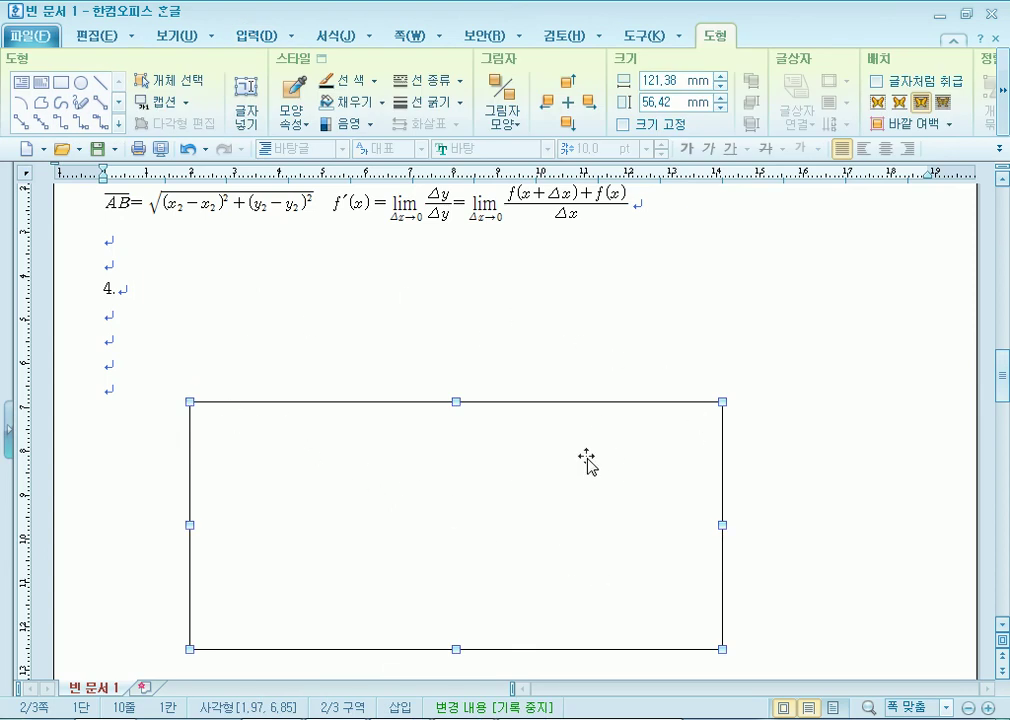
{"action": "scroll", "coordinate": [586, 461], "scroll_direction": "down", "scroll_amount": 4}
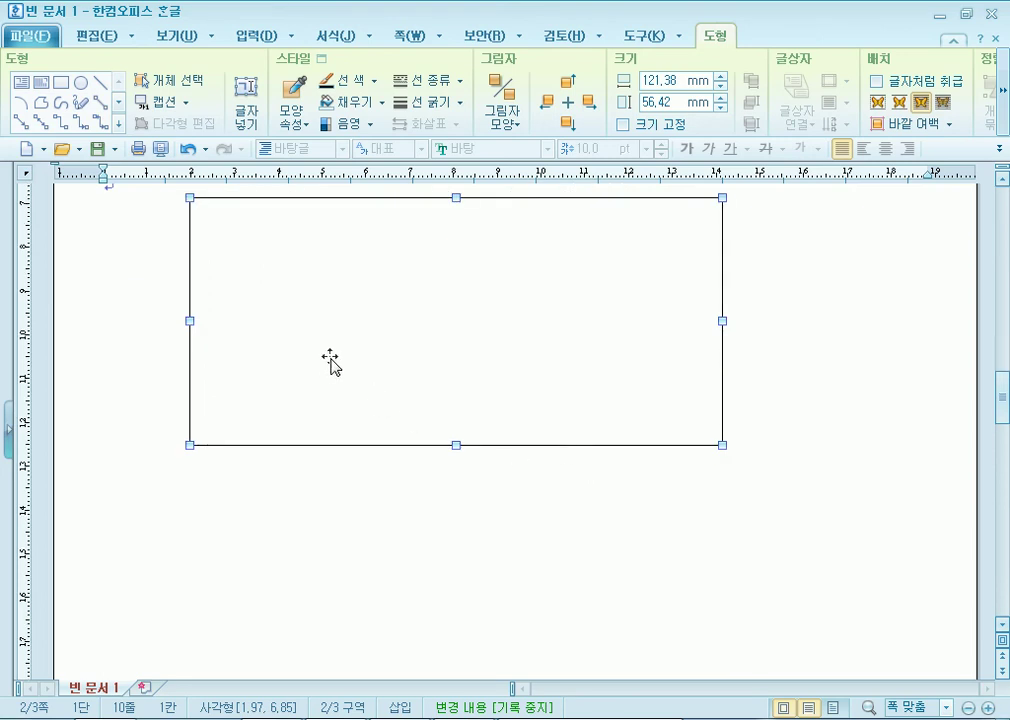
{"action": "double_click", "coordinate": [330, 360]}
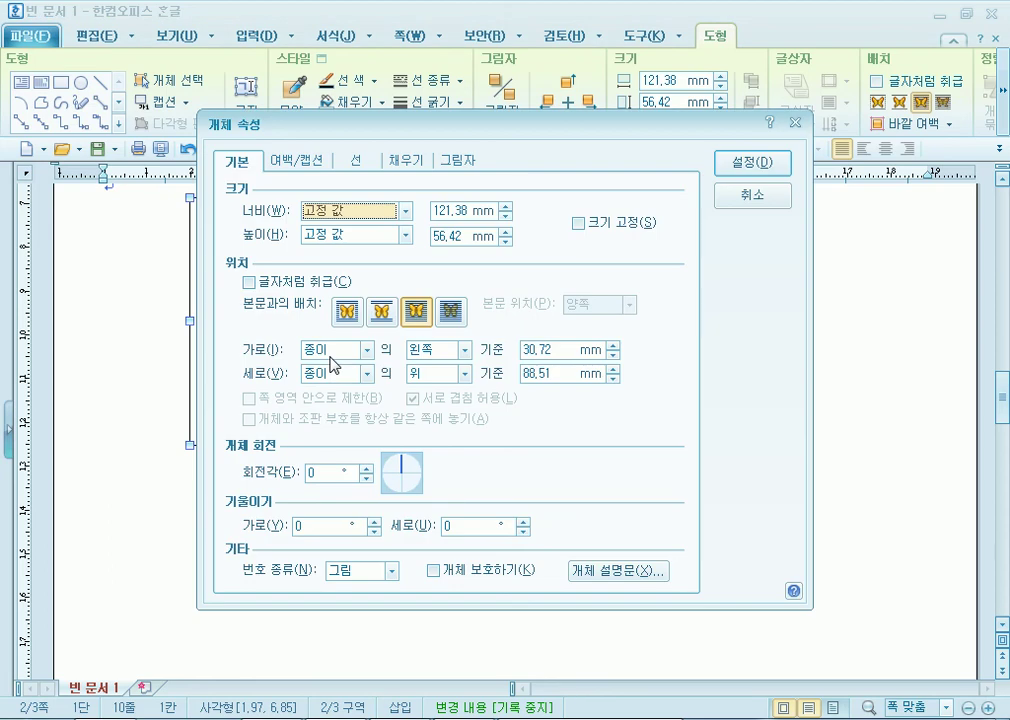
{"action": "left_click", "coordinate": [720, 196]}
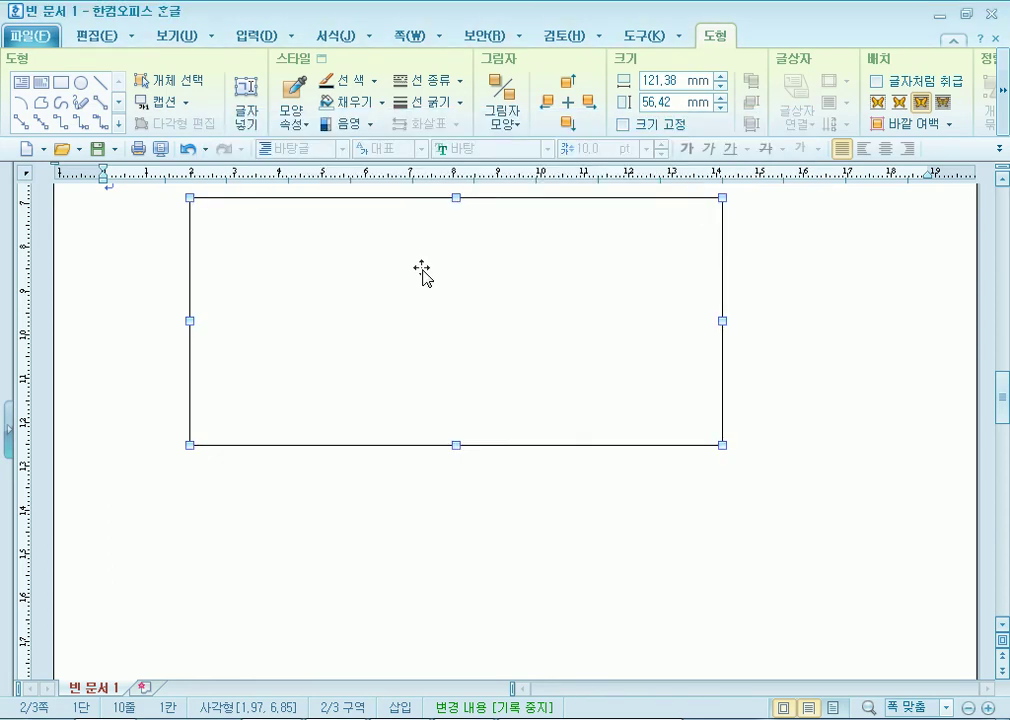
{"action": "key", "text": "Delete"}
Draw a new rectangle below item 4.
{"action": "scroll", "coordinate": [195, 270], "scroll_direction": "up", "scroll_amount": 3}
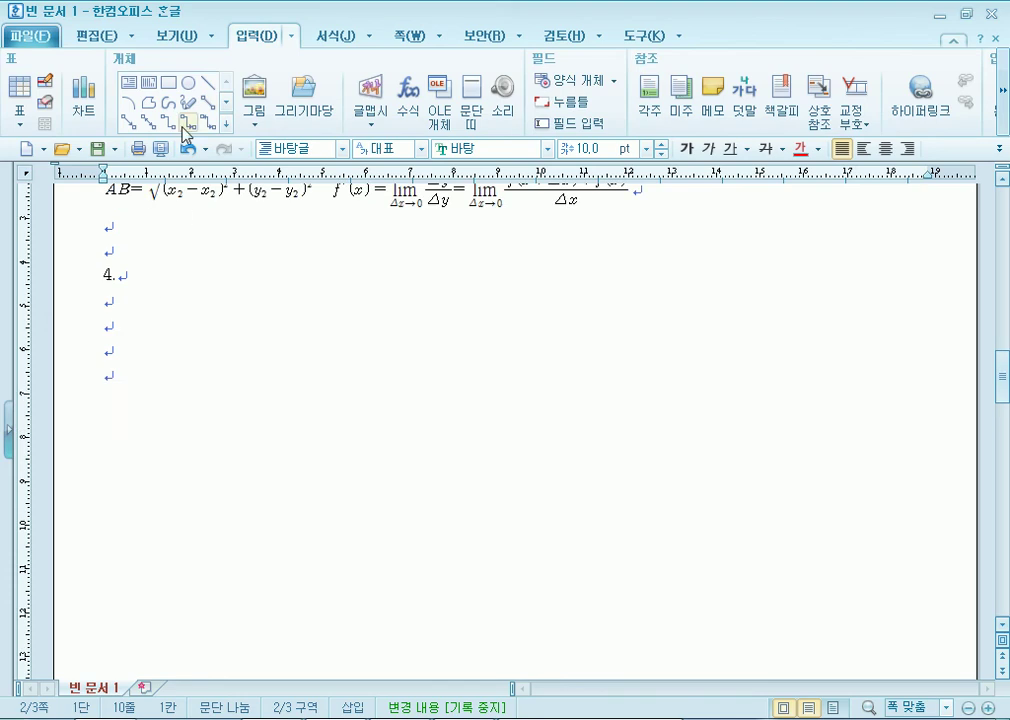
{"action": "left_click", "coordinate": [334, 38]}
{"action": "left_click", "coordinate": [240, 38]}
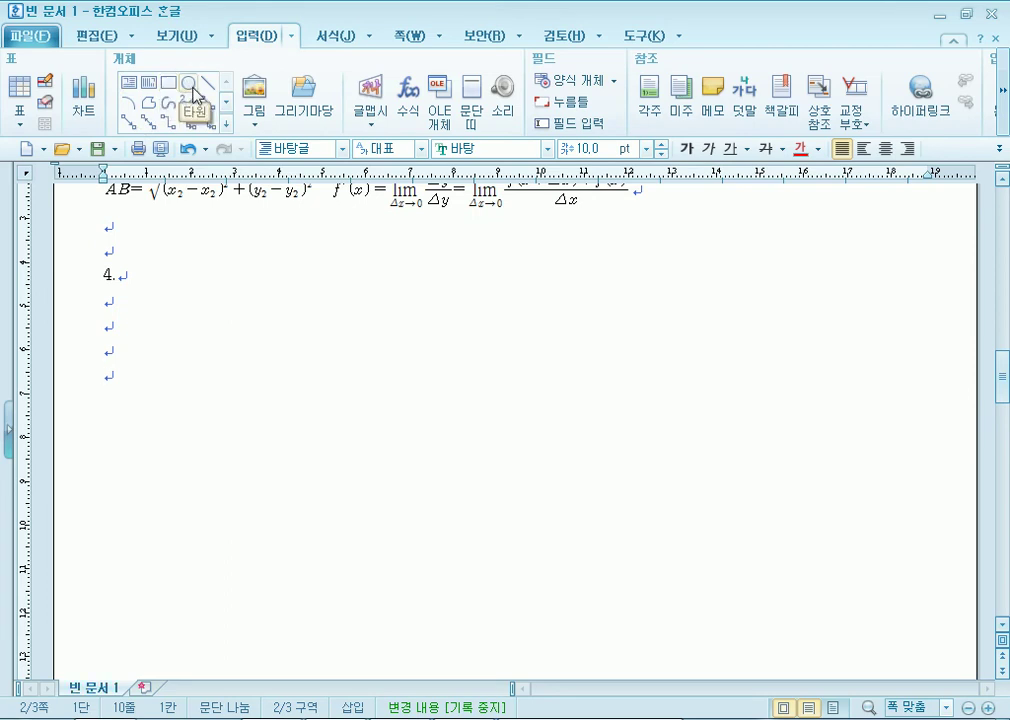
{"action": "left_click", "coordinate": [167, 83]}
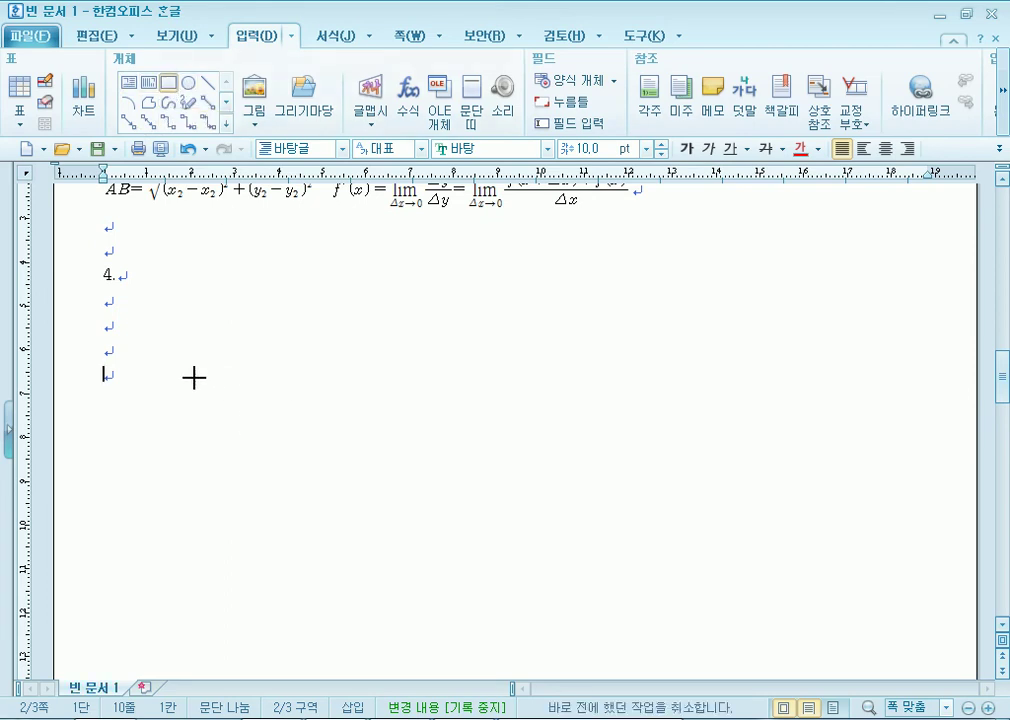
{"action": "mouse_move", "coordinate": [210, 381]}
{"action": "left_mouse_down"}
{"action": "mouse_move", "coordinate": [591, 527]}
{"action": "mouse_move", "coordinate": [755, 661]}
{"action": "left_mouse_up"}
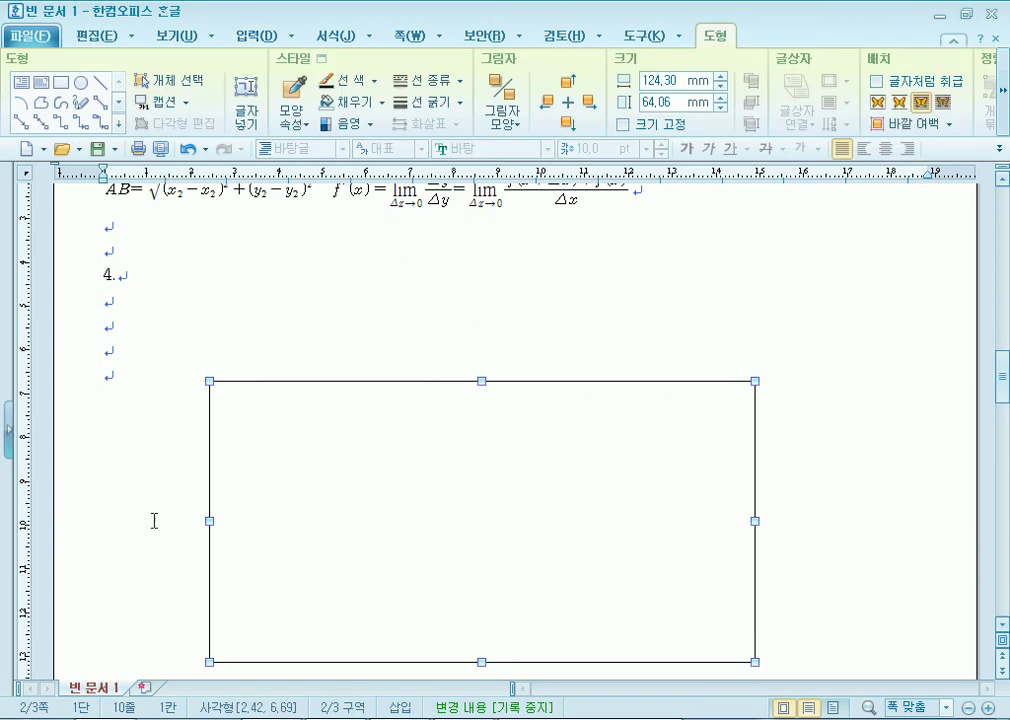
{"action": "scroll", "coordinate": [113, 467], "scroll_direction": "down", "scroll_amount": 1}
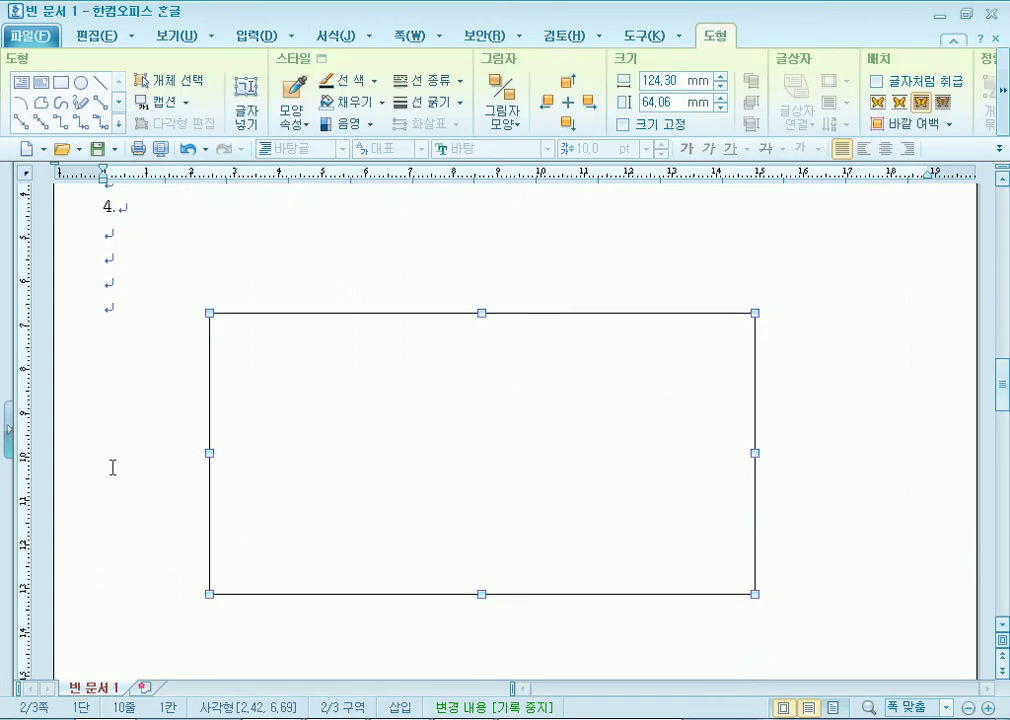
Make the rectangle 125 mm wide and 105 mm high in its object properties.
{"action": "double_click", "coordinate": [442, 480]}
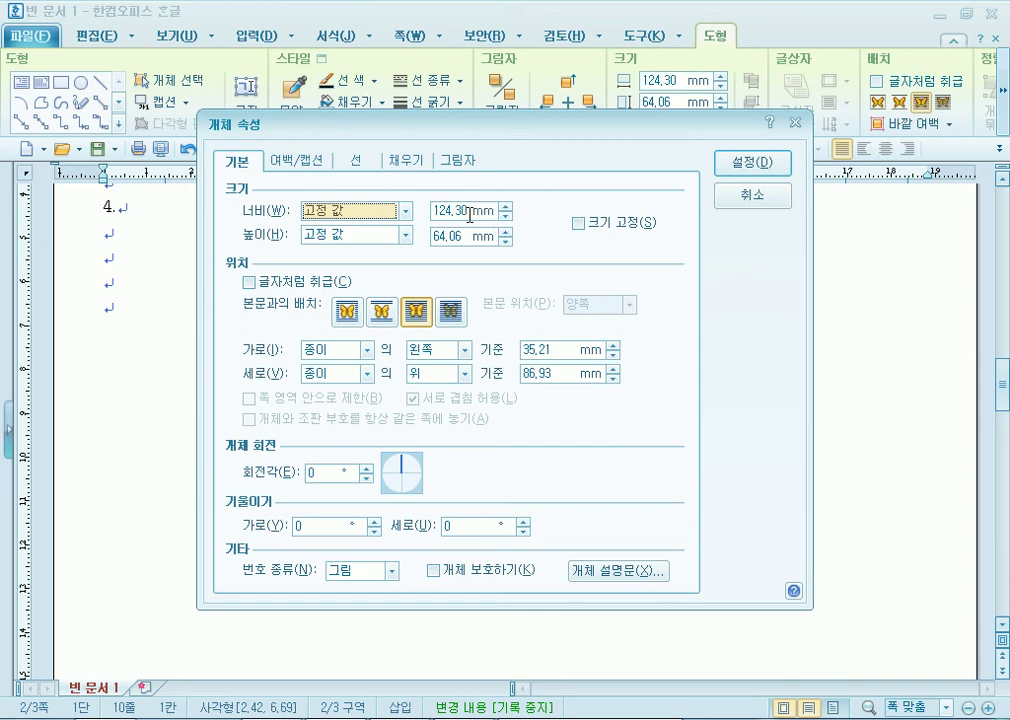
{"action": "left_click", "coordinate": [506, 205]}
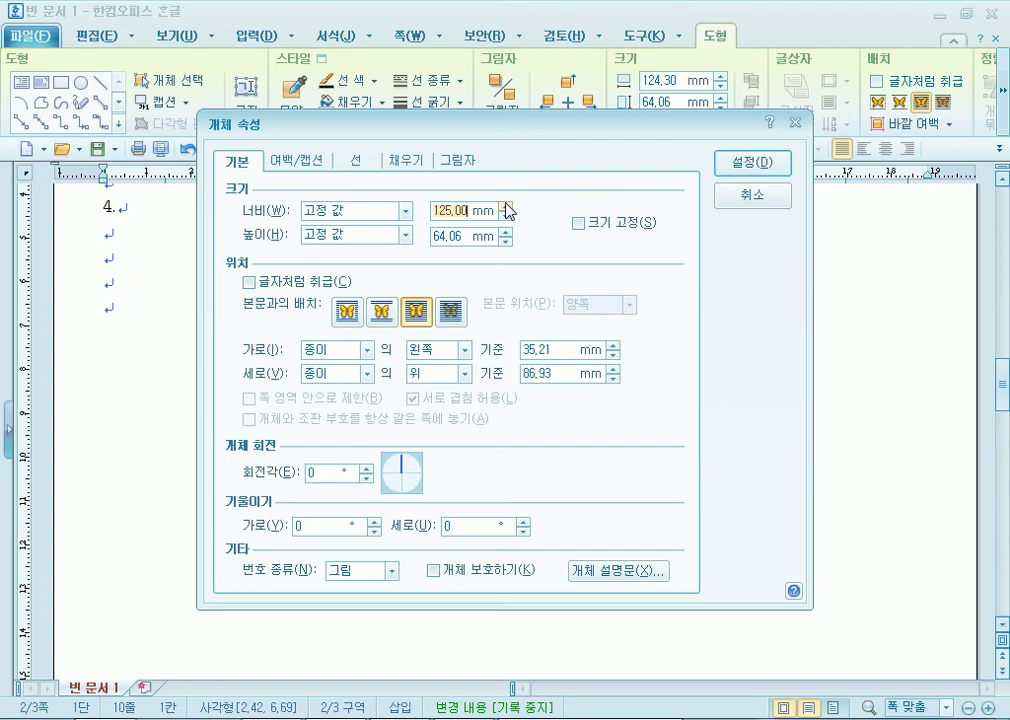
{"action": "left_click_drag", "start_coordinate": [504, 233], "coordinate": [506, 232]}
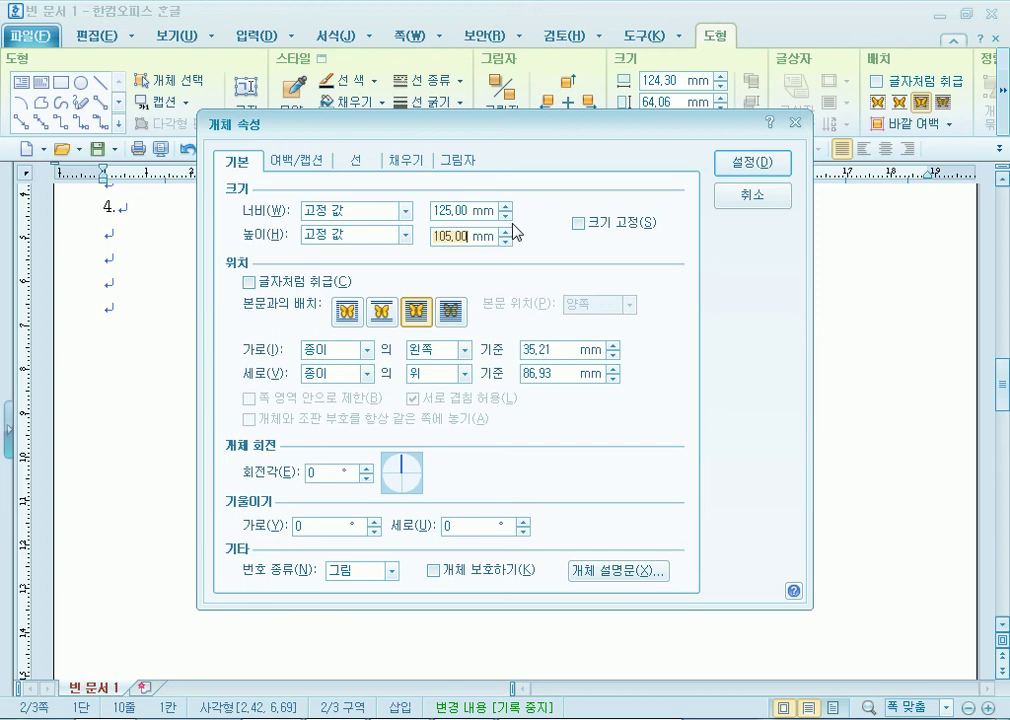
{"action": "key", "text": "alt+Tab"}
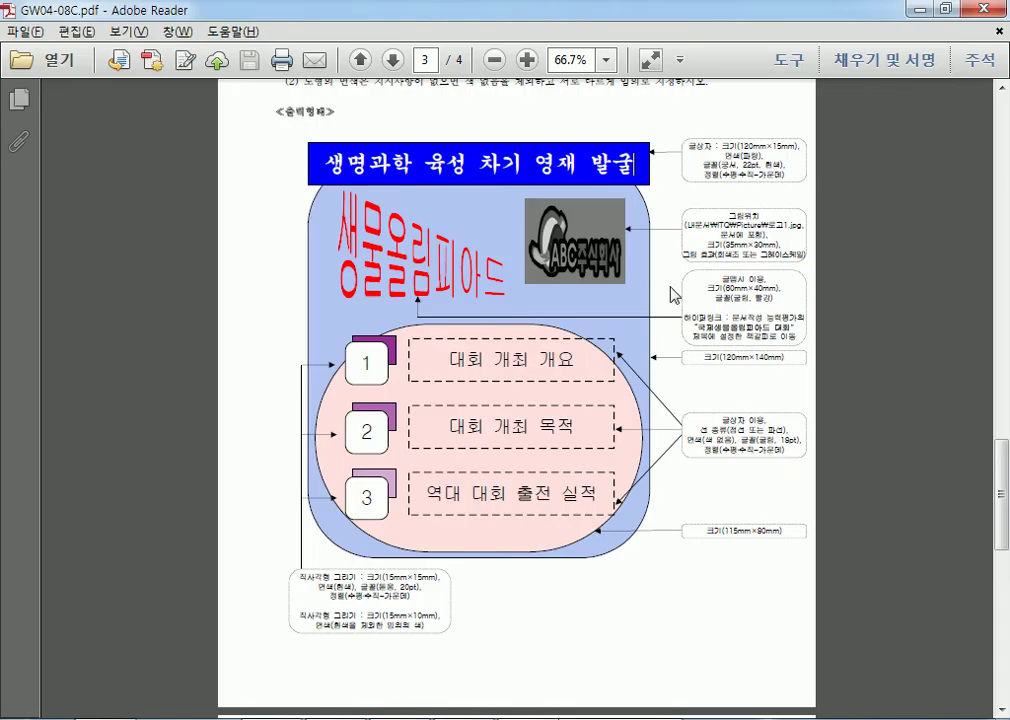
Highlight the 크기(120mm×140mm) size note at 125% zoom, then return to the Hangul dialog.
{"action": "left_click_drag", "start_coordinate": [702, 357], "coordinate": [784, 367]}
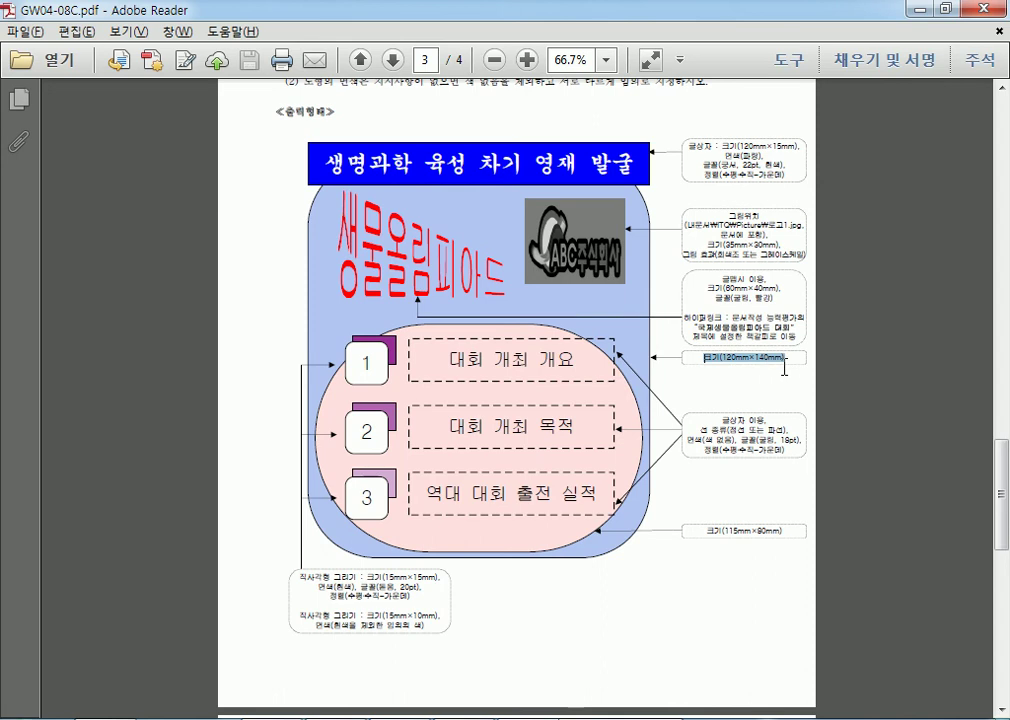
{"action": "left_click", "coordinate": [680, 395]}
{"action": "scroll", "coordinate": [685, 397], "scroll_direction": "up", "scroll_amount": 3}
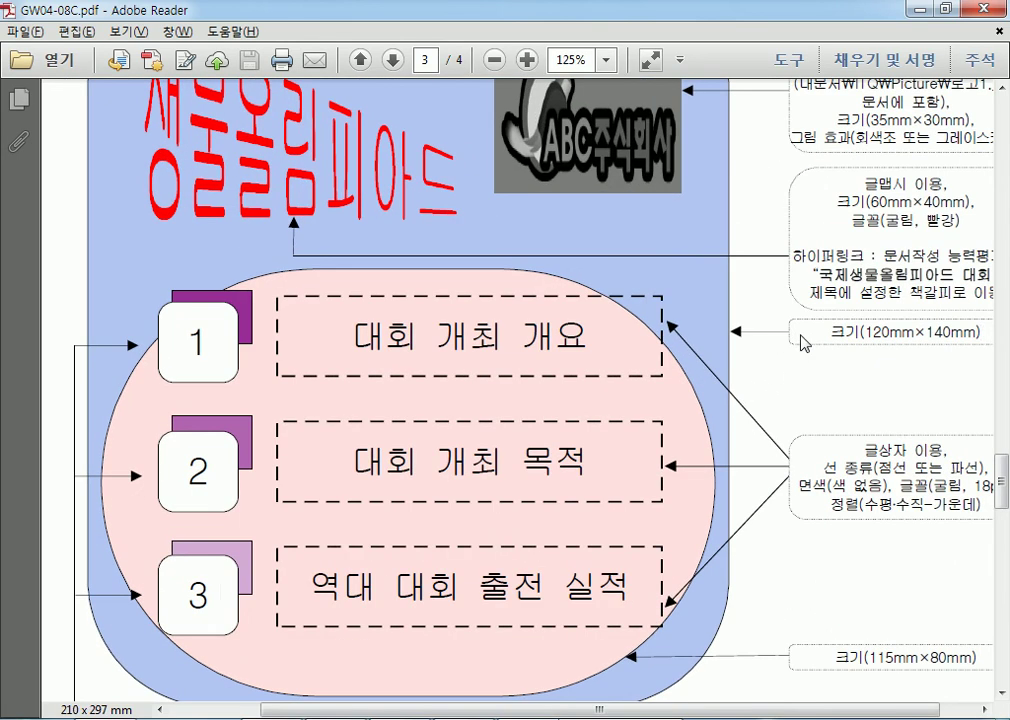
{"action": "left_click_drag", "start_coordinate": [828, 333], "coordinate": [986, 346]}
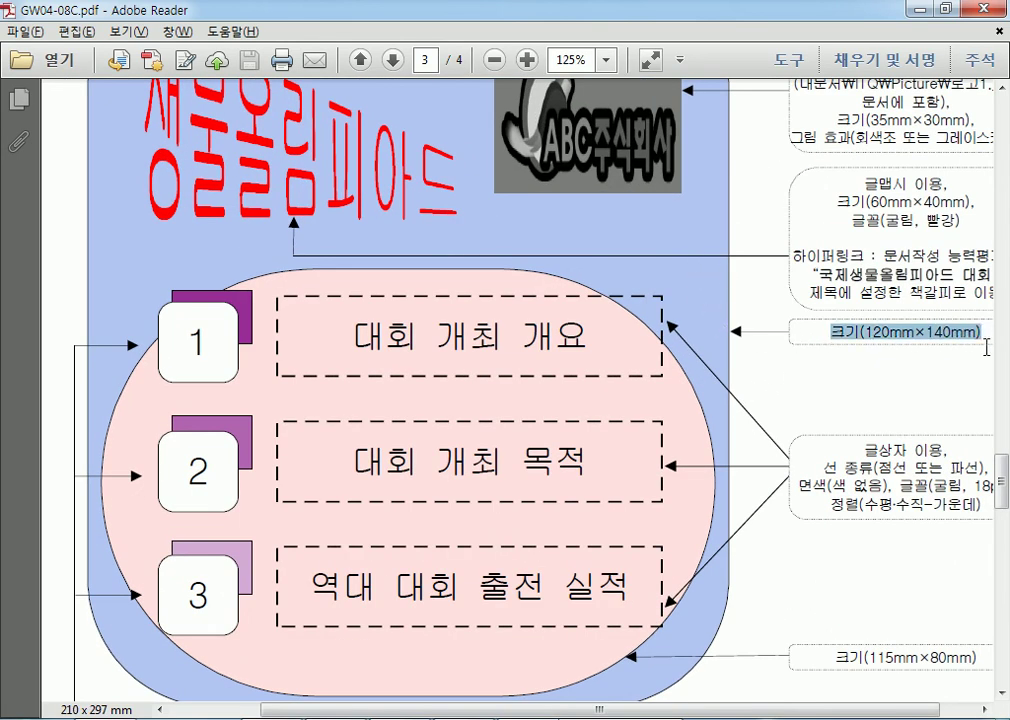
{"action": "left_click", "coordinate": [831, 333]}
{"action": "left_click_drag", "start_coordinate": [831, 333], "coordinate": [985, 334]}
{"action": "key", "text": "alt+Tab"}
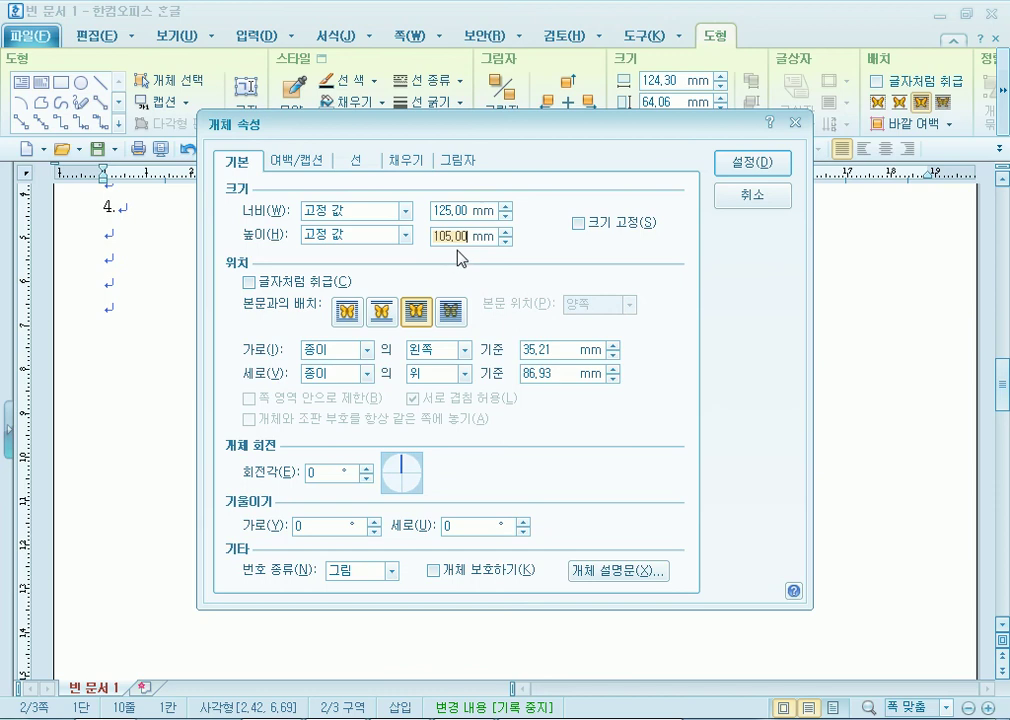
Lock the 125×105 mm size with 크기 고정 and bring up the 채우기 fill settings.
{"action": "left_click", "coordinate": [589, 229]}
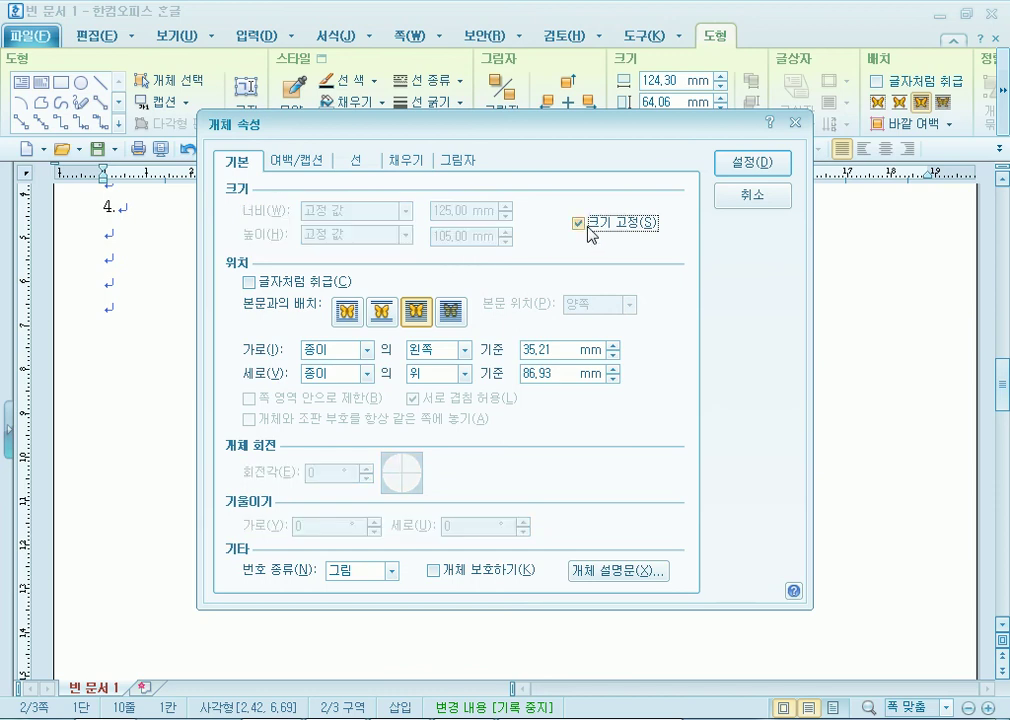
{"action": "left_click", "coordinate": [586, 226]}
{"action": "left_click", "coordinate": [582, 225]}
{"action": "left_click", "coordinate": [401, 163]}
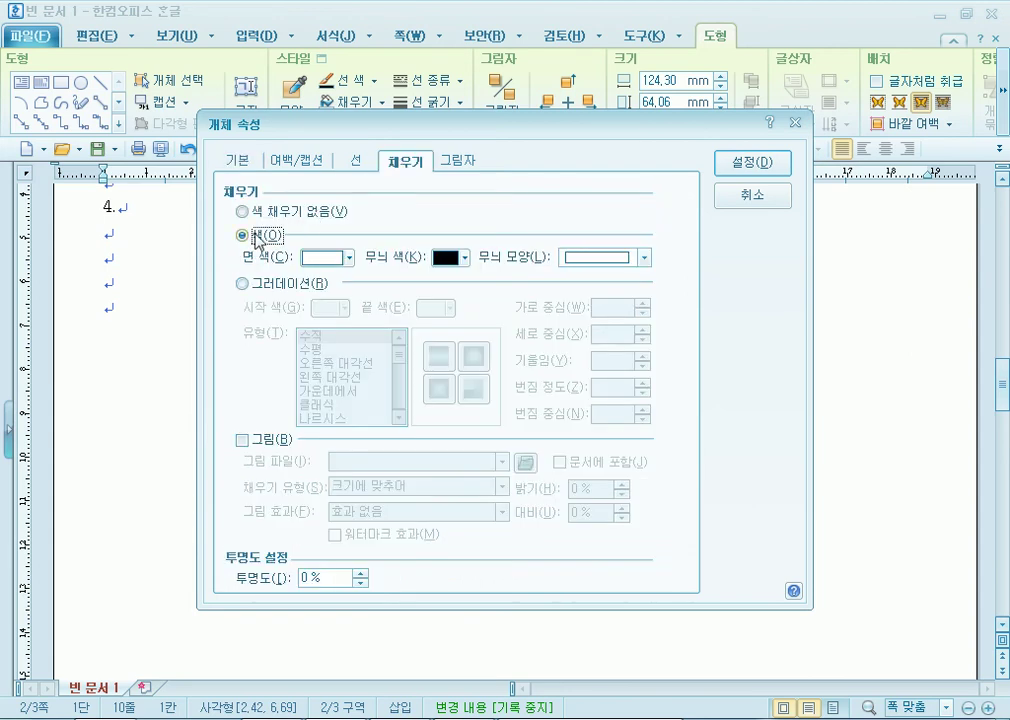
At 100% zoom, highlight the 지정된 그림 포함, 글맵시 and fill-colour conditions.
{"action": "key", "text": "alt+Tab"}
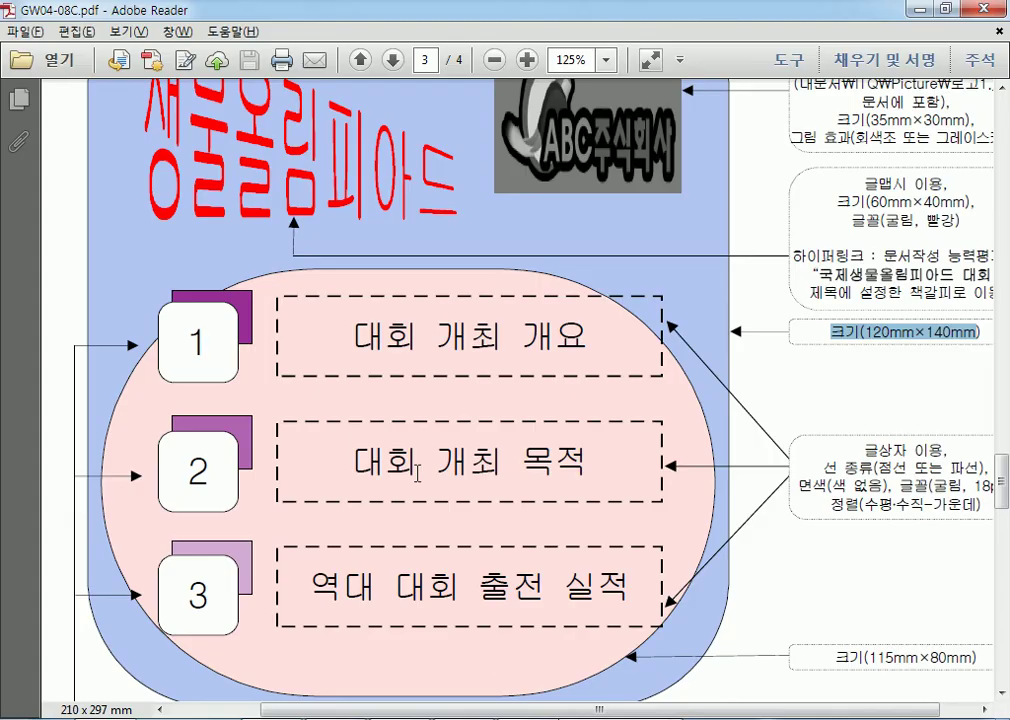
{"action": "scroll", "coordinate": [424, 355], "scroll_direction": "up", "scroll_amount": 12}
{"action": "scroll", "coordinate": [405, 348], "scroll_direction": "down", "scroll_amount": 1}
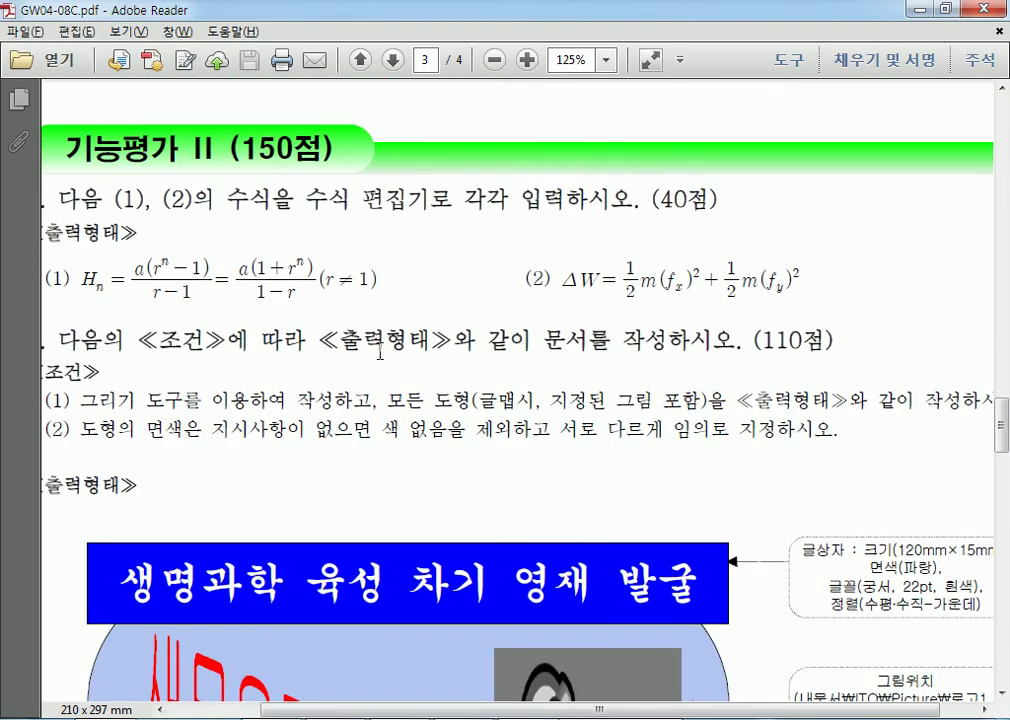
{"action": "left_click_drag", "start_coordinate": [80, 400], "coordinate": [377, 401]}
{"action": "key", "text": "ctrl+minus"}
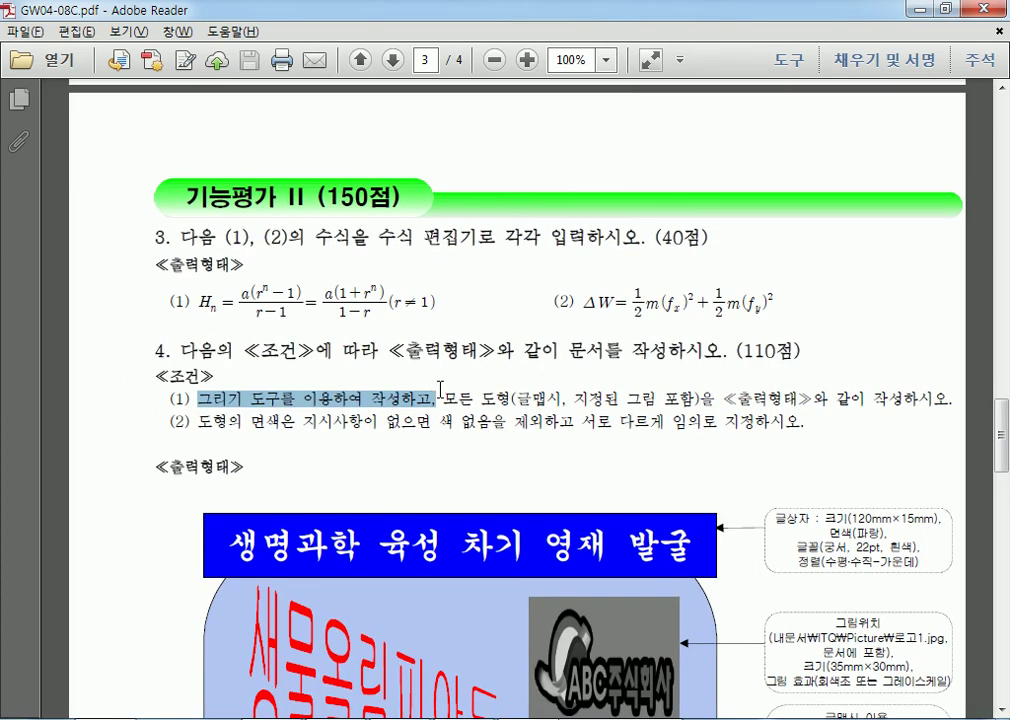
{"action": "left_click_drag", "start_coordinate": [511, 399], "coordinate": [700, 399]}
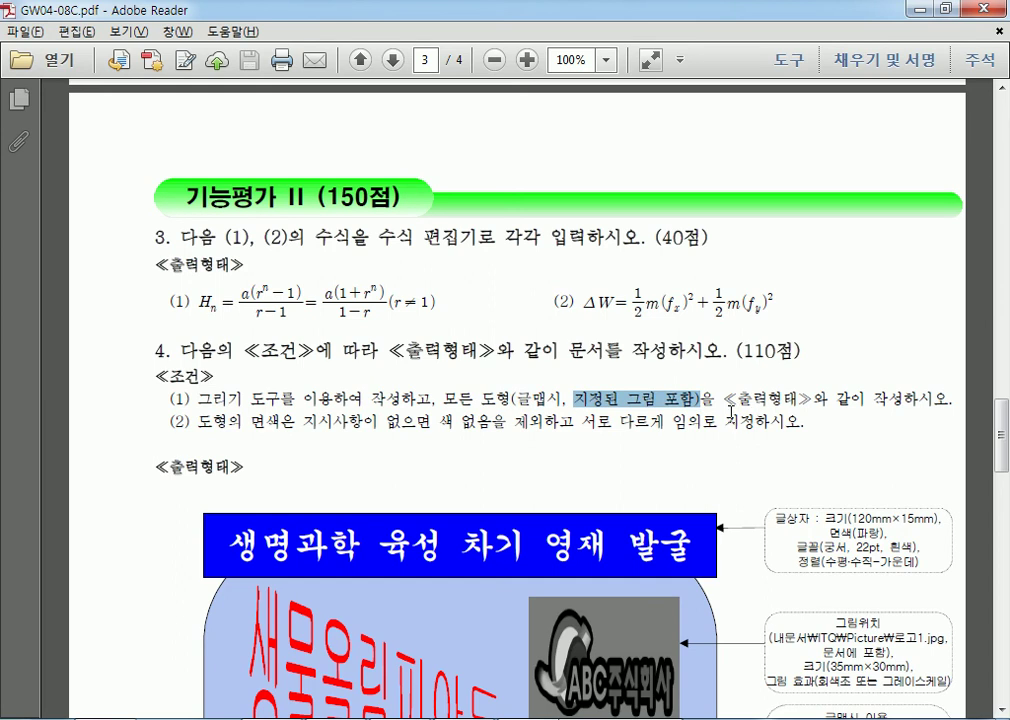
{"action": "scroll", "coordinate": [710, 416], "scroll_direction": "down", "scroll_amount": 5}
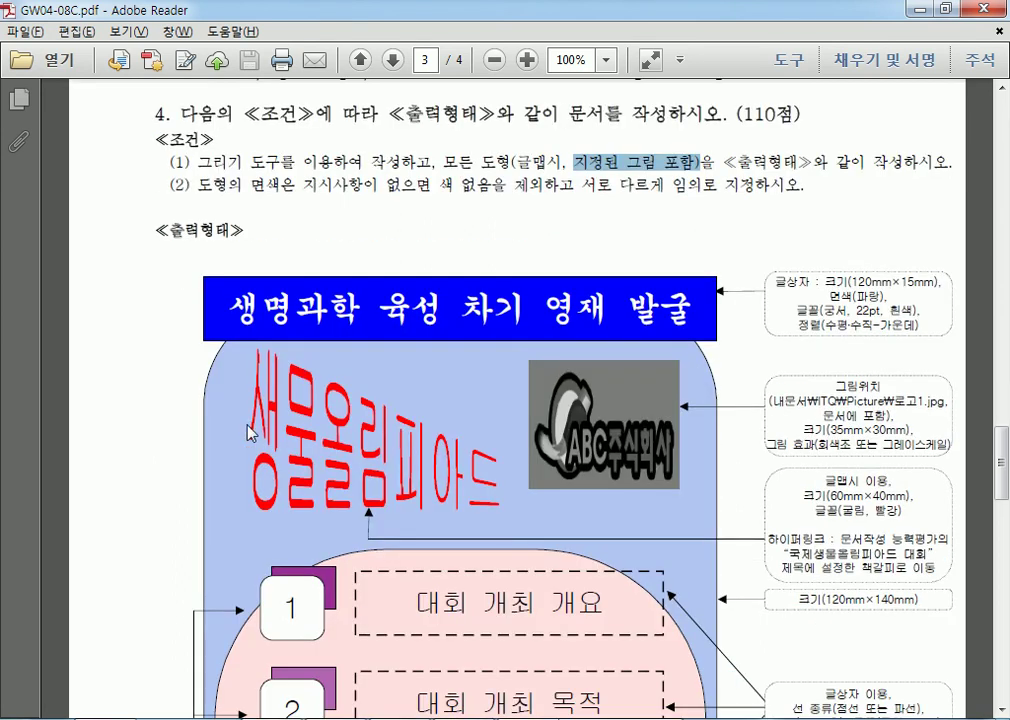
{"action": "left_click_drag", "start_coordinate": [516, 162], "coordinate": [668, 158]}
{"action": "scroll", "coordinate": [260, 215], "scroll_direction": "down", "scroll_amount": 1}
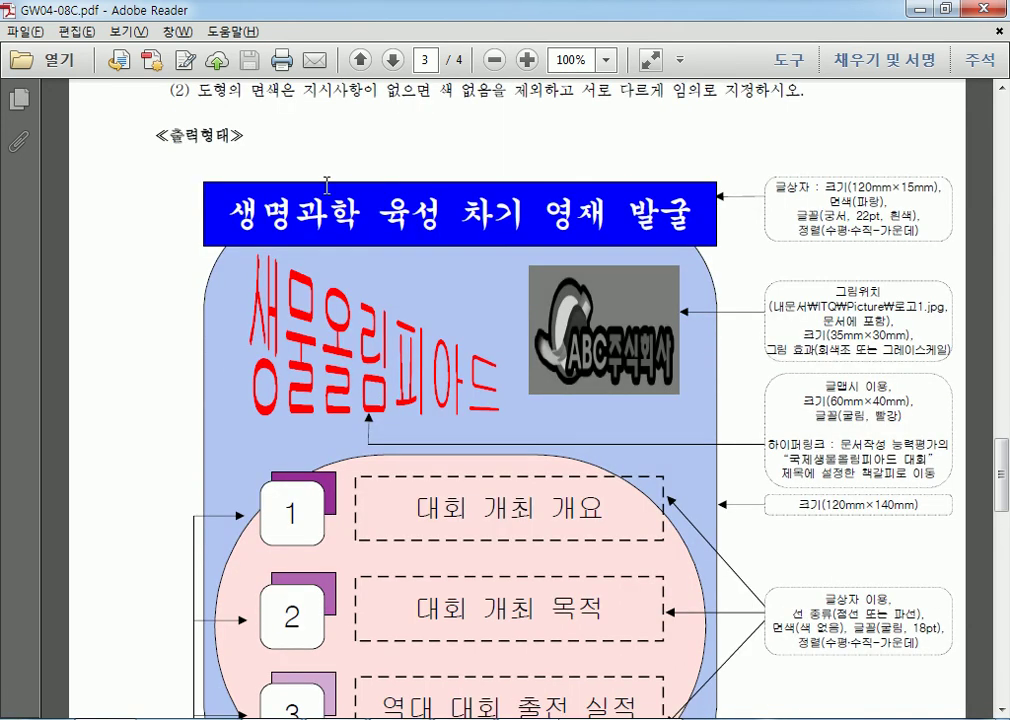
{"action": "scroll", "coordinate": [320, 215], "scroll_direction": "up", "scroll_amount": 1}
{"action": "left_click_drag", "start_coordinate": [198, 185], "coordinate": [378, 186]}
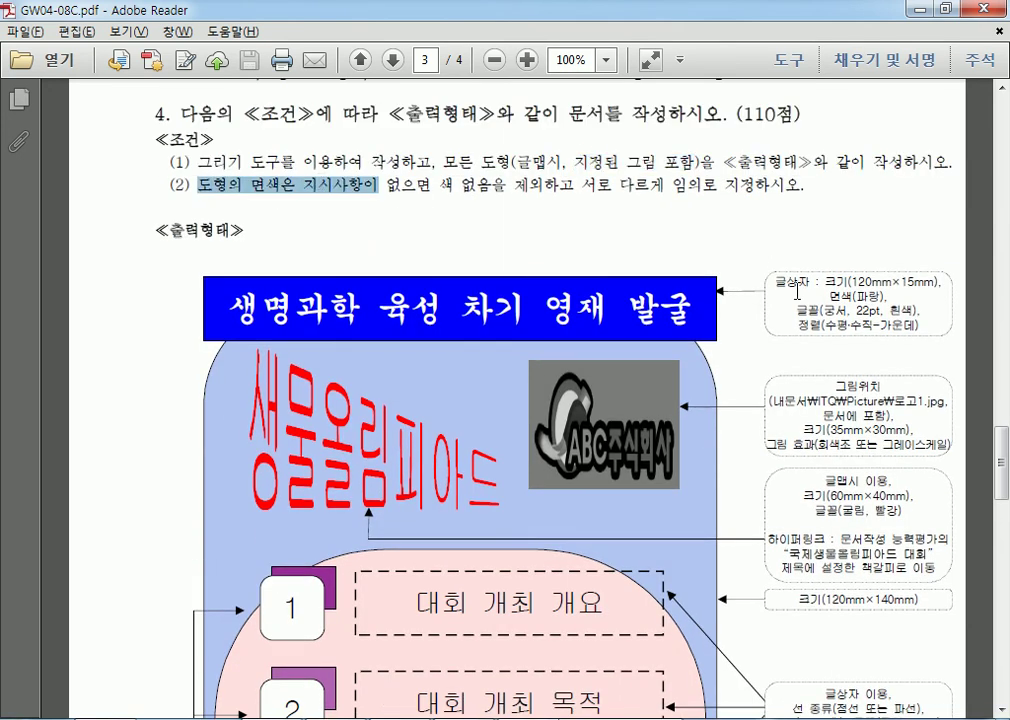
Highlight the blue title fill, white box fill, red word-art font and any-colour fill notes.
{"action": "left_click_drag", "start_coordinate": [828, 297], "coordinate": [888, 297]}
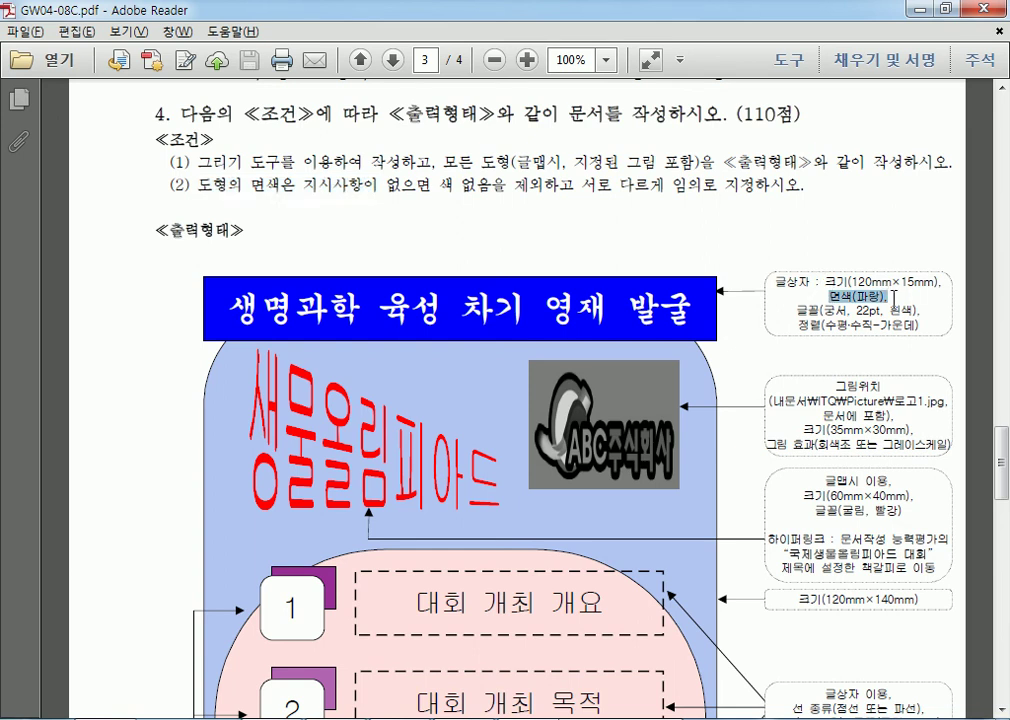
{"action": "scroll", "coordinate": [401, 356], "scroll_direction": "down", "scroll_amount": 8}
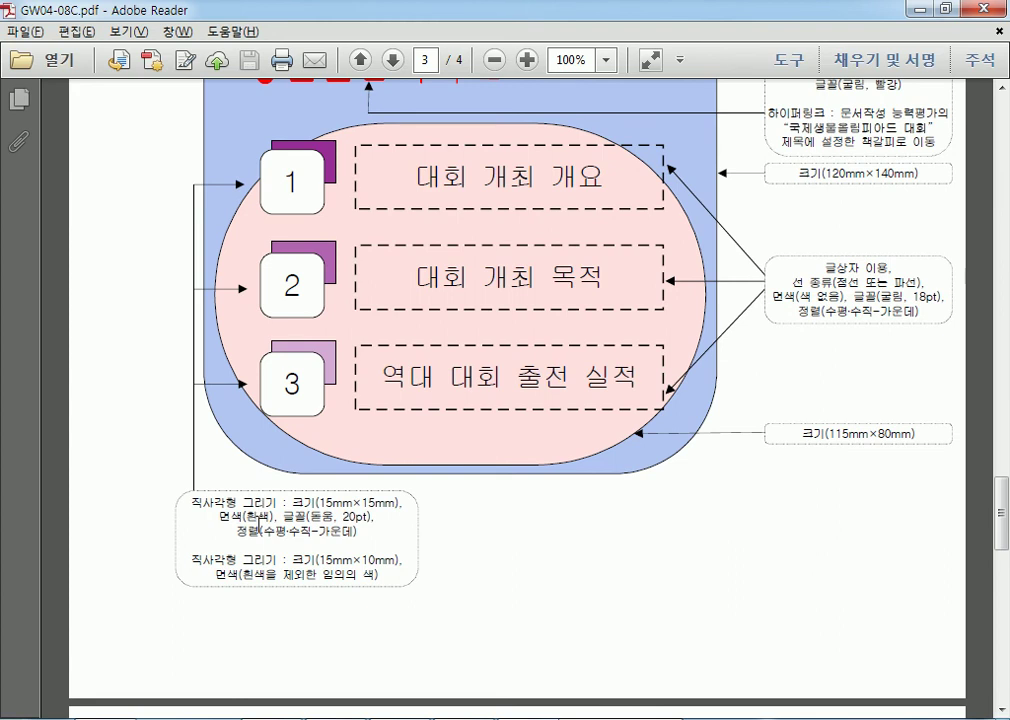
{"action": "left_click_drag", "start_coordinate": [229, 517], "coordinate": [265, 514]}
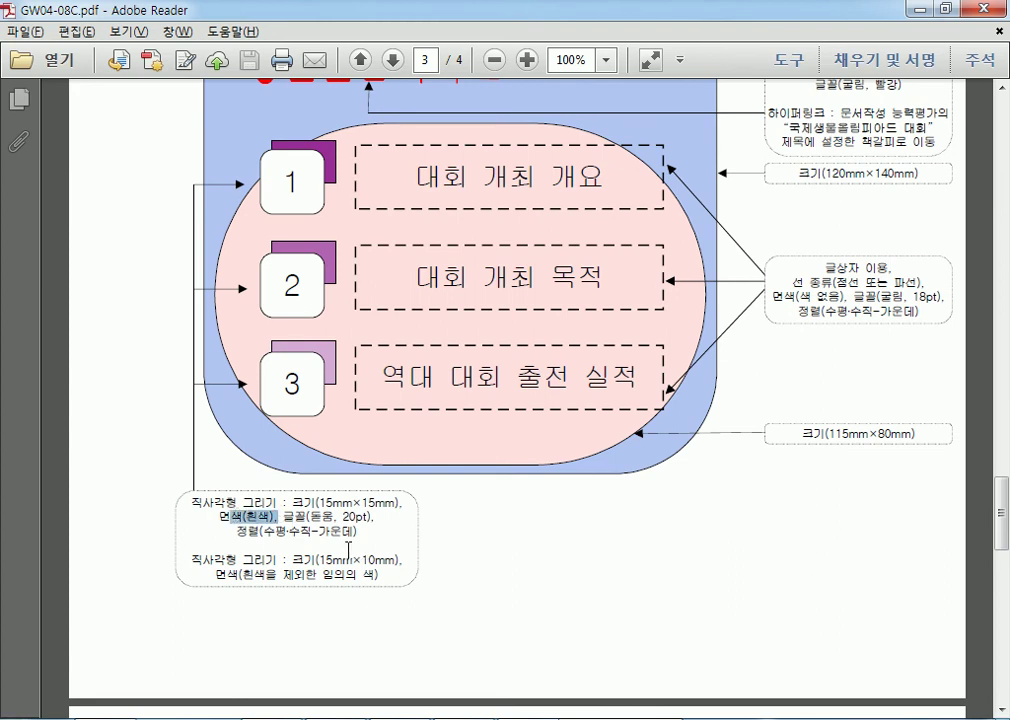
{"action": "scroll", "coordinate": [365, 550], "scroll_direction": "down", "scroll_amount": 3}
{"action": "left_click_drag", "start_coordinate": [216, 433], "coordinate": [343, 444]}
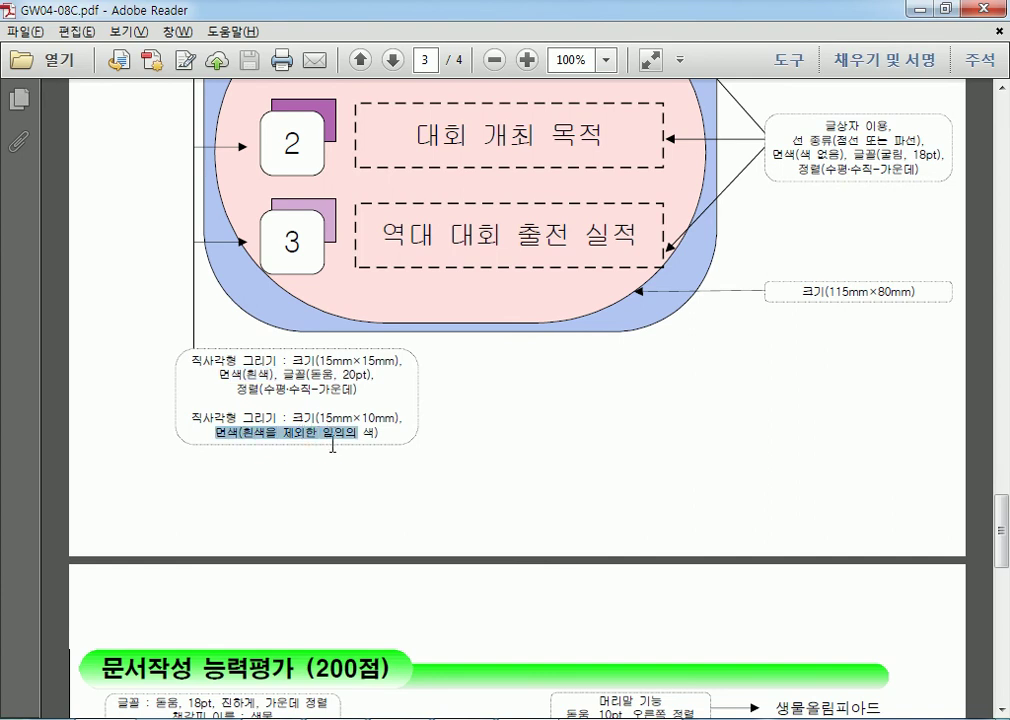
{"action": "scroll", "coordinate": [333, 444], "scroll_direction": "up", "scroll_amount": 4}
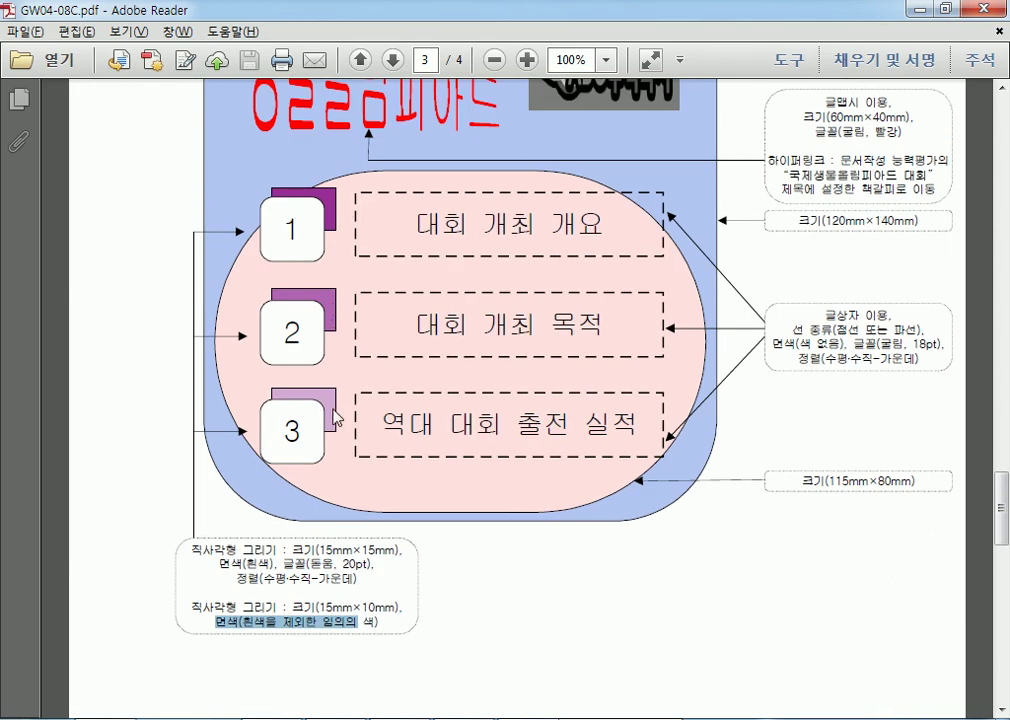
{"action": "scroll", "coordinate": [333, 416], "scroll_direction": "up", "scroll_amount": 5}
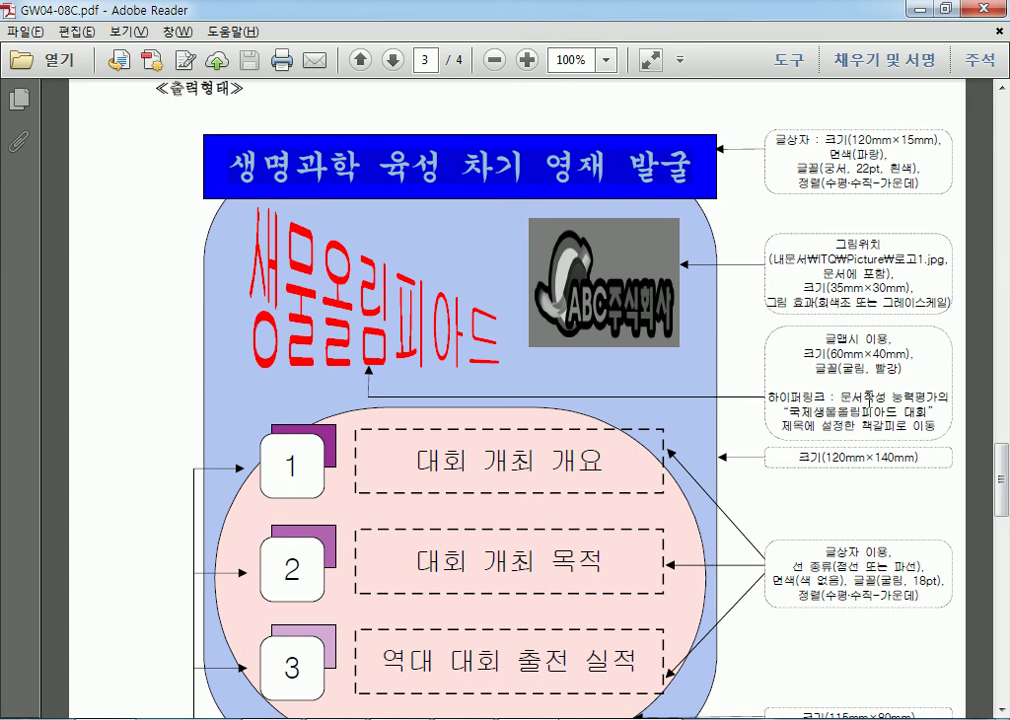
{"action": "left_click_drag", "start_coordinate": [898, 383], "coordinate": [886, 370]}
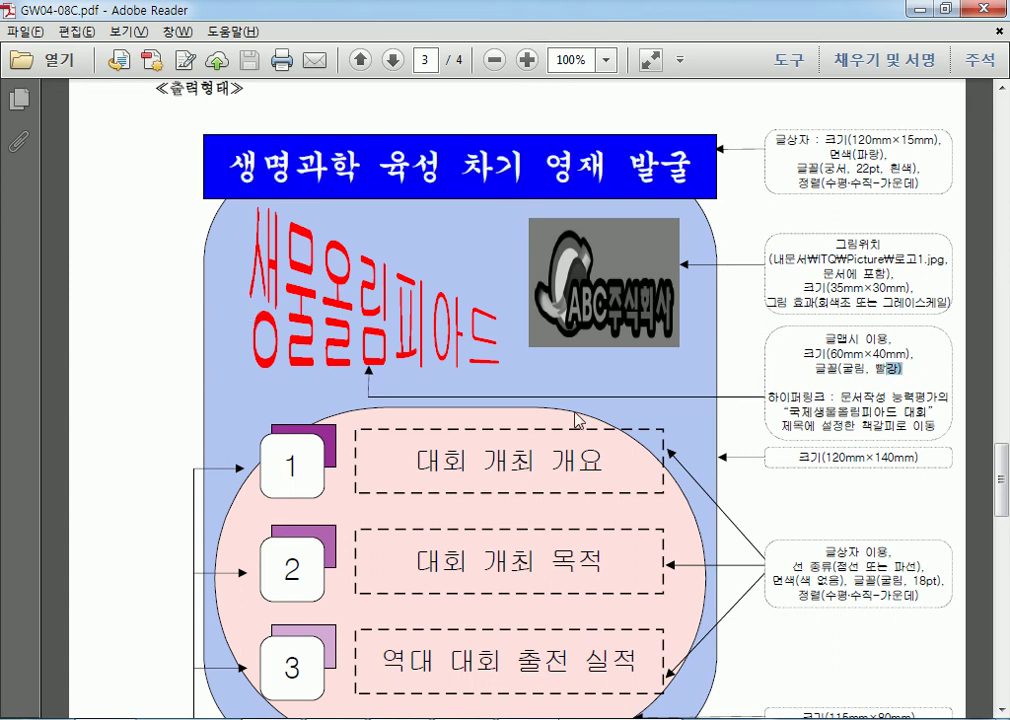
{"action": "scroll", "coordinate": [577, 511], "scroll_direction": "down", "scroll_amount": 3}
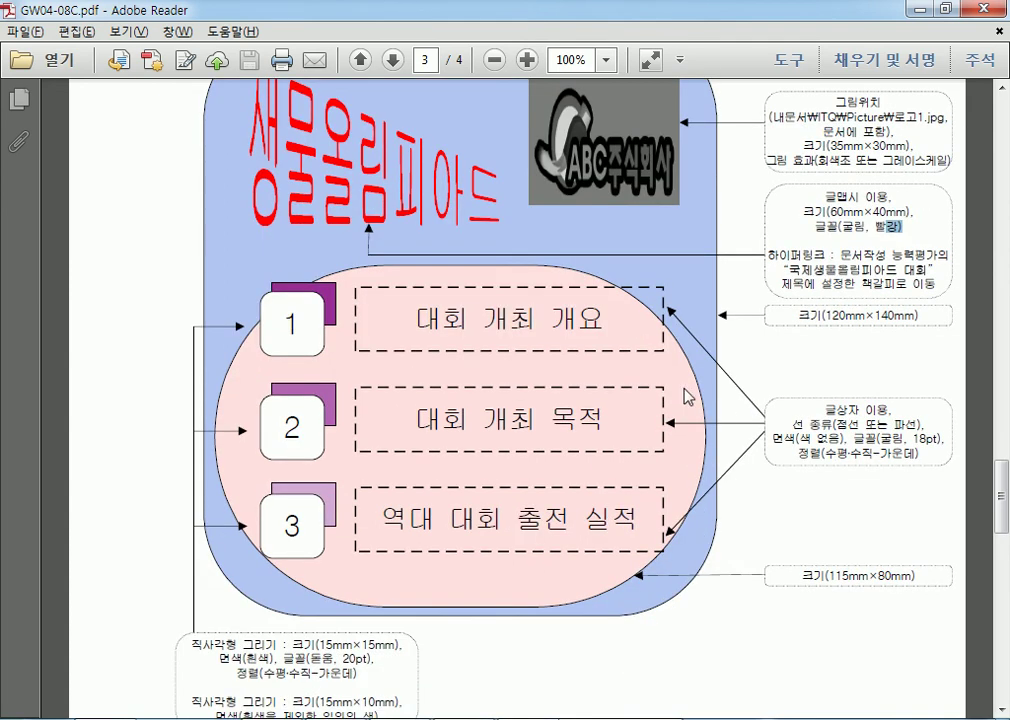
{"action": "scroll", "coordinate": [686, 396], "scroll_direction": "up", "scroll_amount": 6}
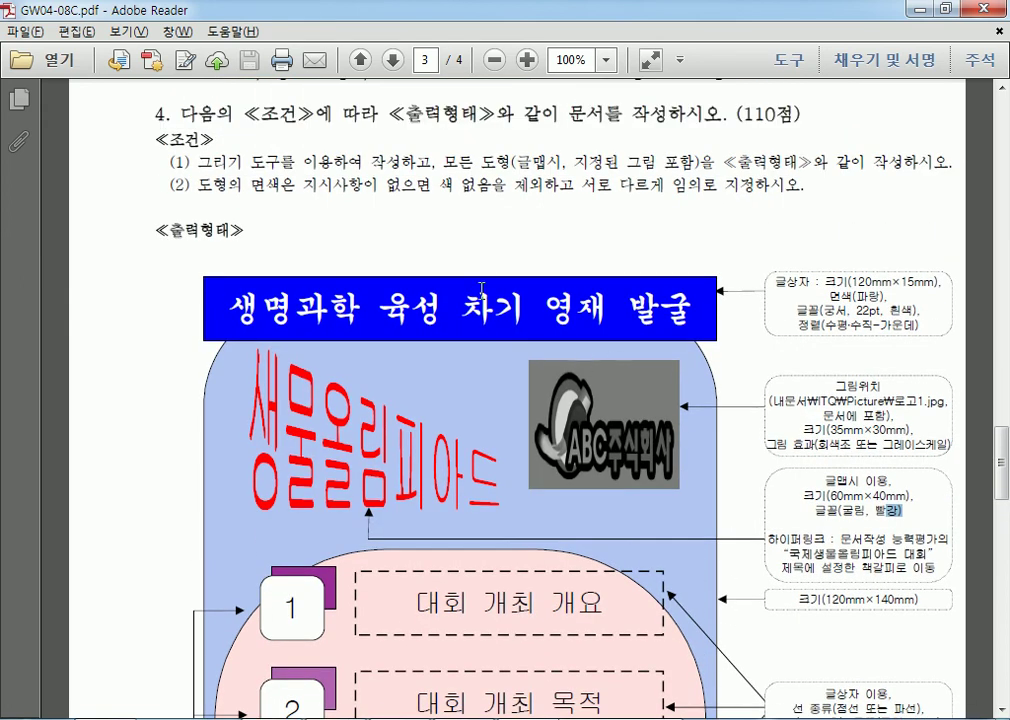
{"action": "left_click_drag", "start_coordinate": [432, 185], "coordinate": [717, 186]}
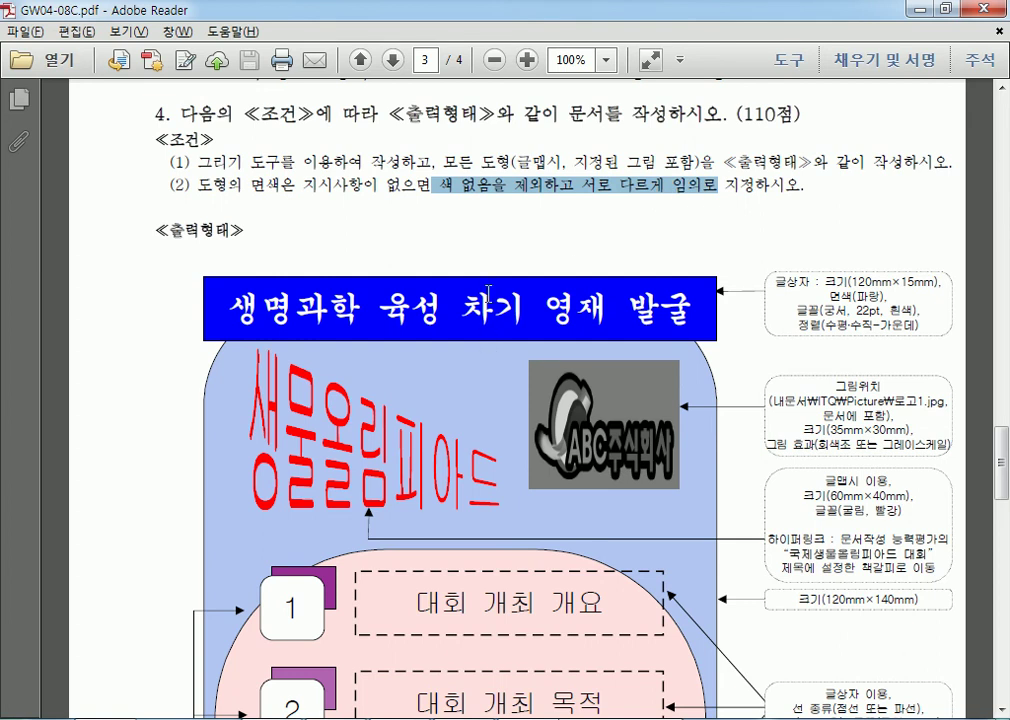
{"action": "left_click", "coordinate": [488, 196]}
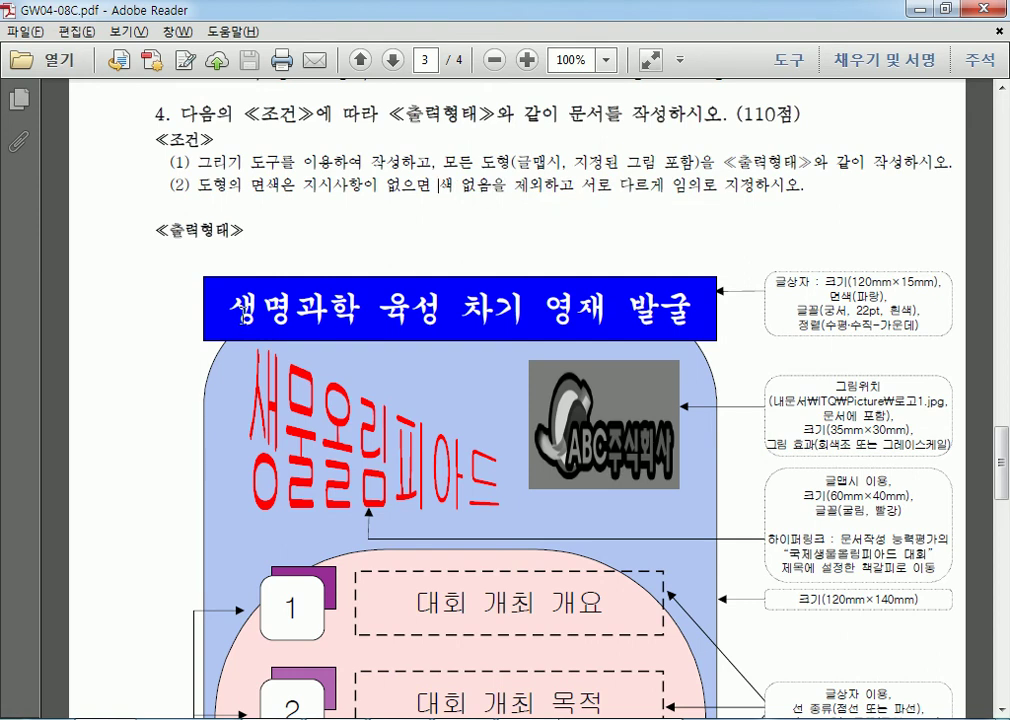
{"action": "left_click_drag", "start_coordinate": [232, 307], "coordinate": [659, 309]}
{"action": "scroll", "coordinate": [478, 426], "scroll_direction": "down", "scroll_amount": 3}
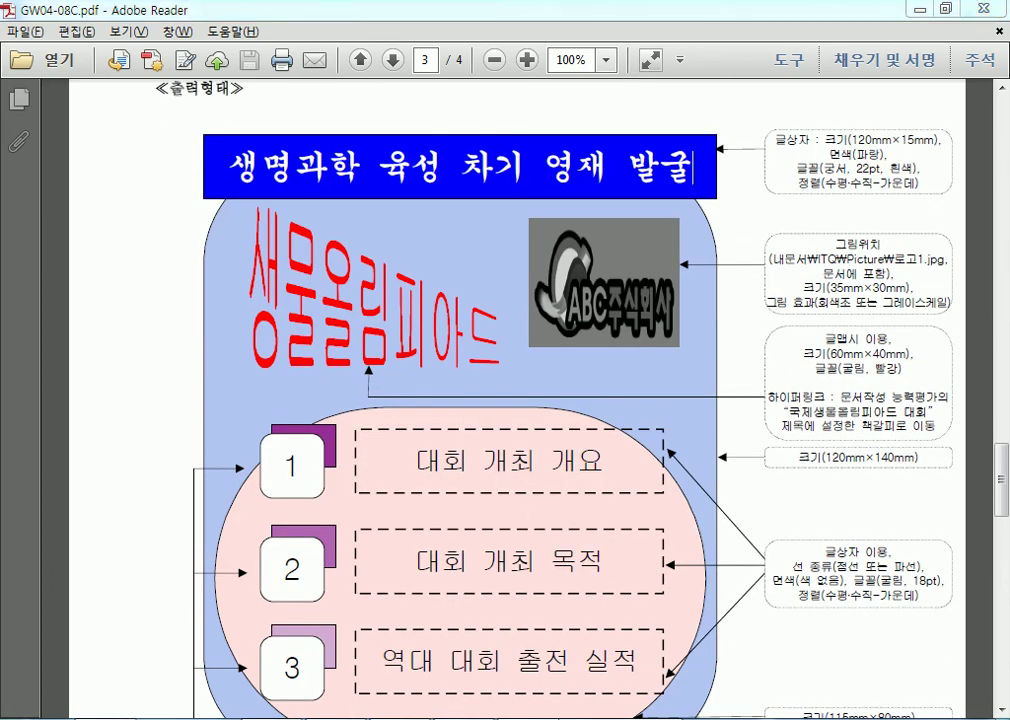
In GW01-11D.pdf, scroll to the 밤섬 diagram and highlight the title's black fill note.
{"action": "key", "text": "alt+Tab"}
{"action": "scroll", "coordinate": [462, 435], "scroll_direction": "down", "scroll_amount": 8}
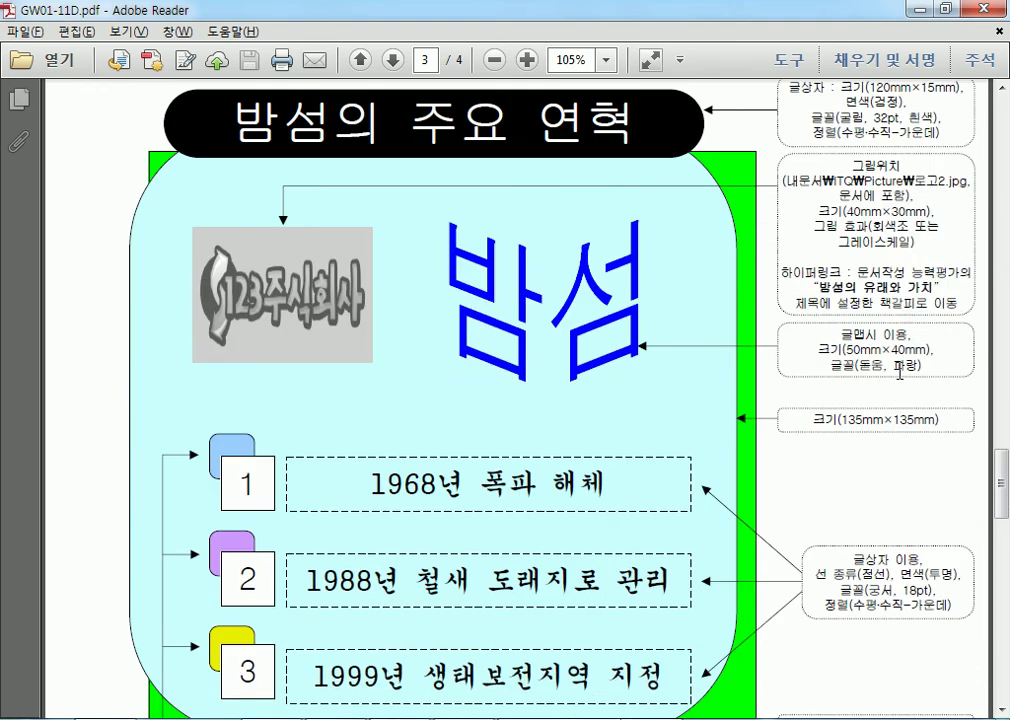
{"action": "left_click_drag", "start_coordinate": [875, 103], "coordinate": [907, 100]}
{"action": "scroll", "coordinate": [170, 492], "scroll_direction": "down", "scroll_amount": 3}
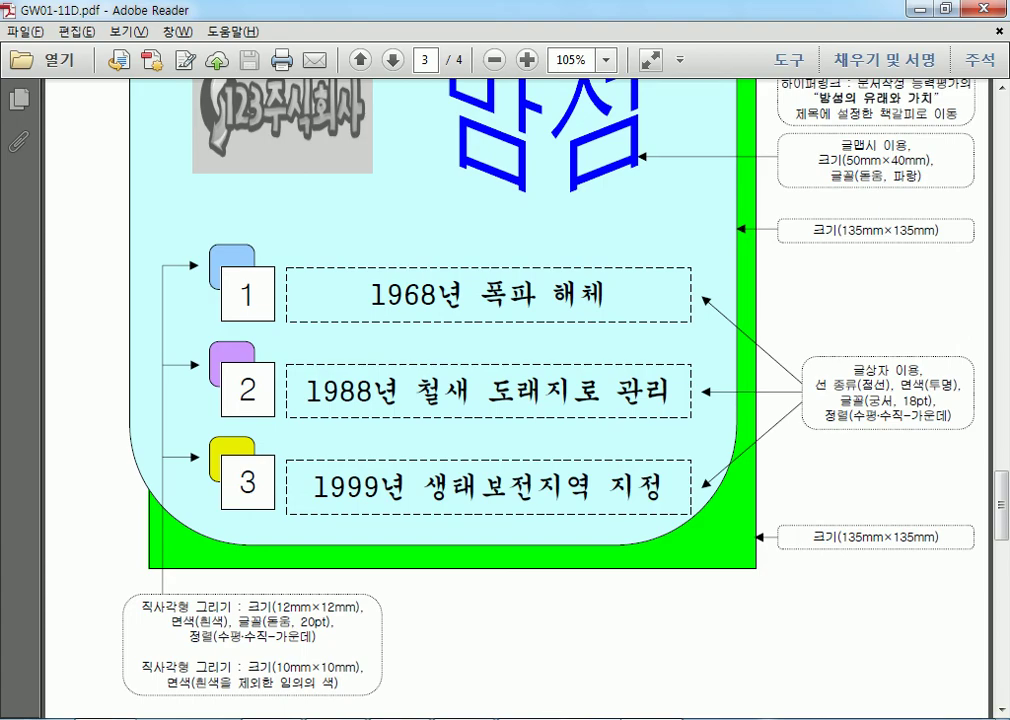
Try red, yellow and blue fills, then apply a light pink fill to the rectangle.
{"action": "key", "text": "alt+Tab"}
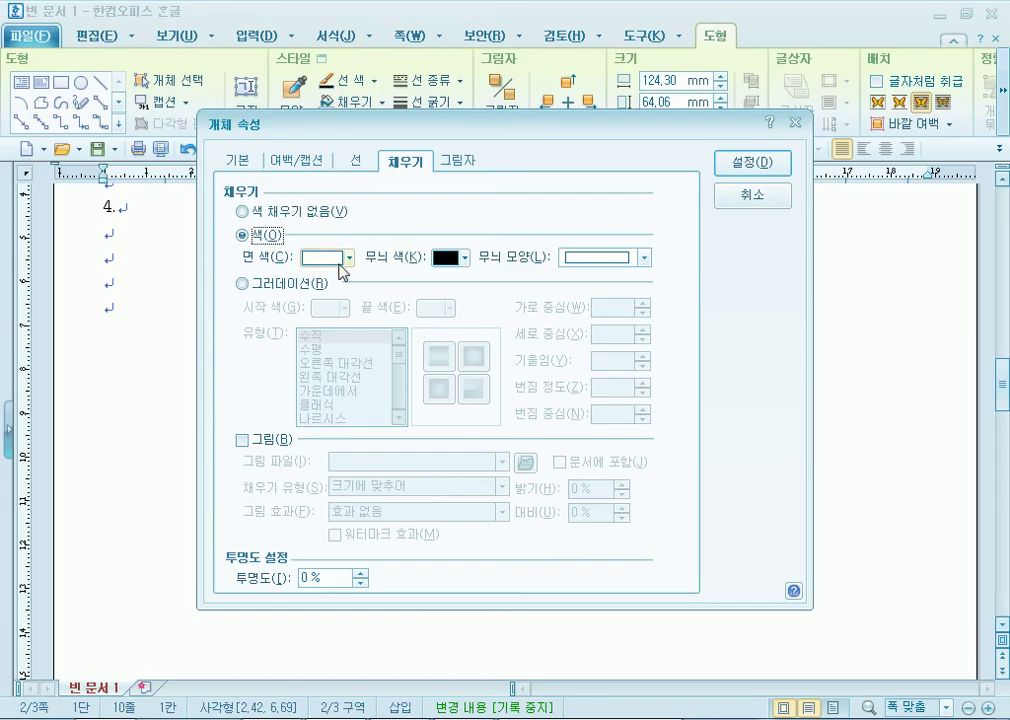
{"action": "left_click", "coordinate": [347, 258]}
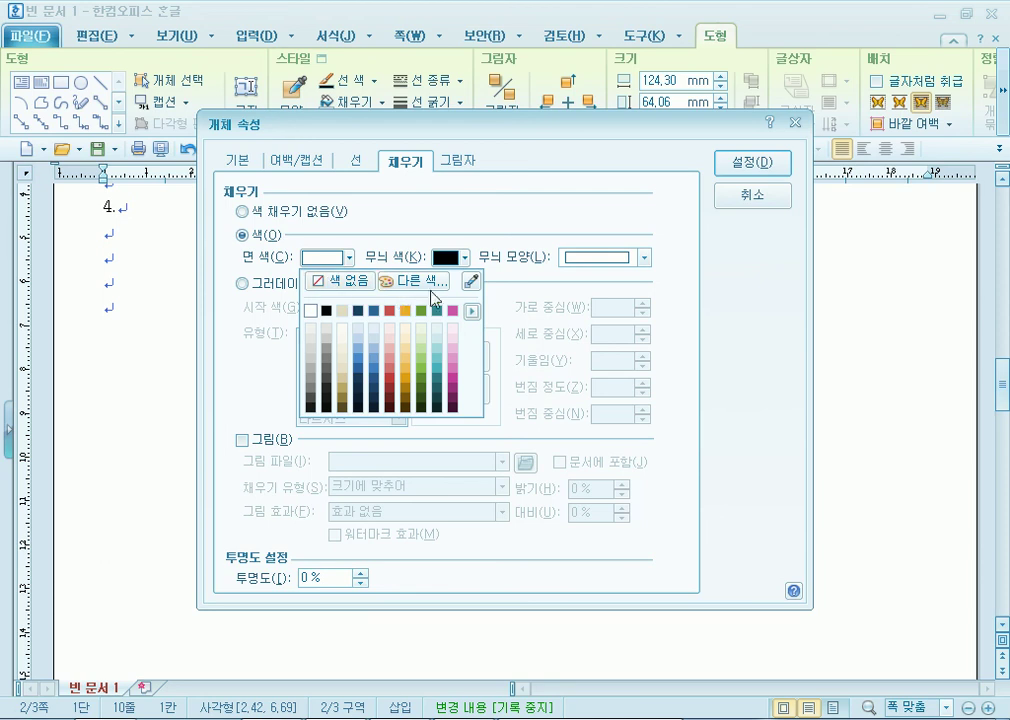
{"action": "left_click", "coordinate": [410, 281]}
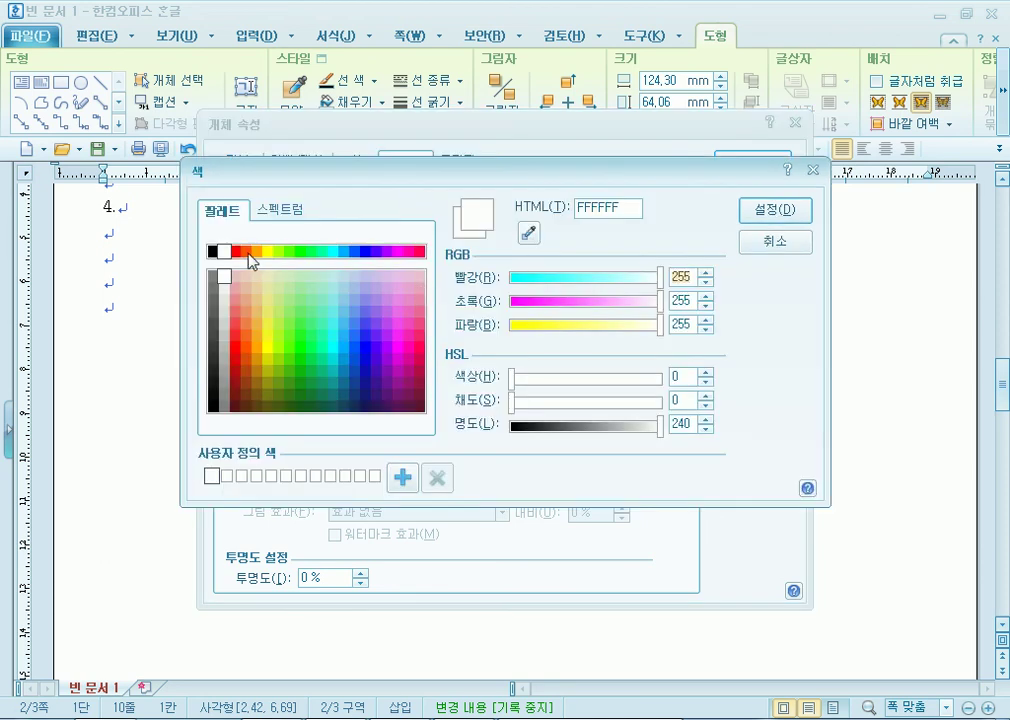
{"action": "left_click", "coordinate": [236, 252]}
{"action": "left_click", "coordinate": [268, 252]}
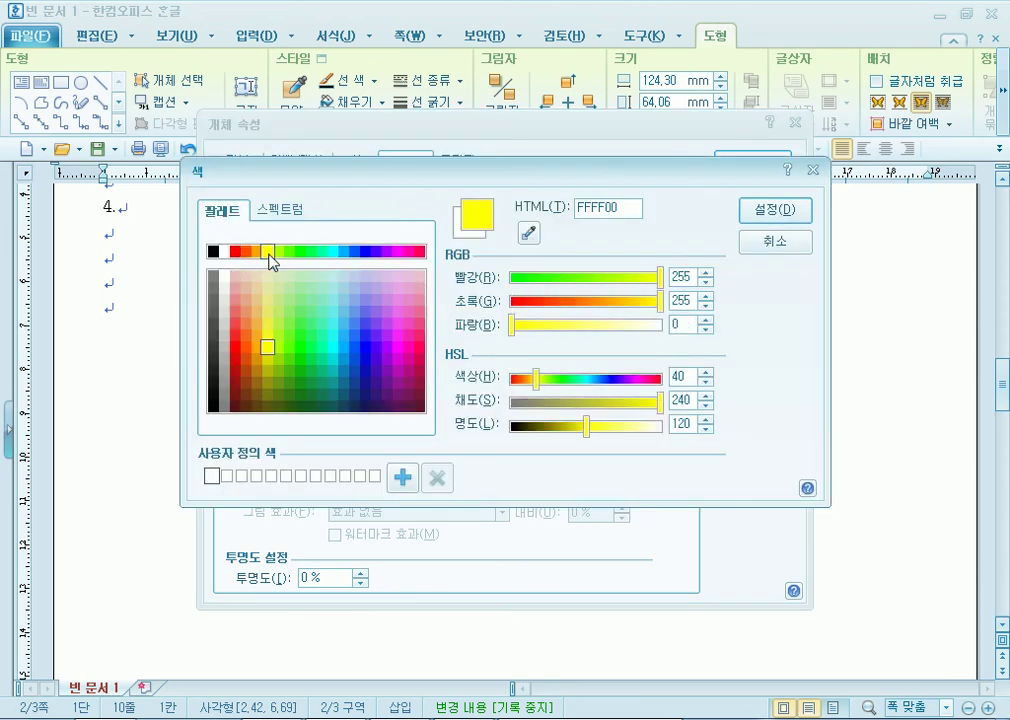
{"action": "left_click", "coordinate": [366, 252]}
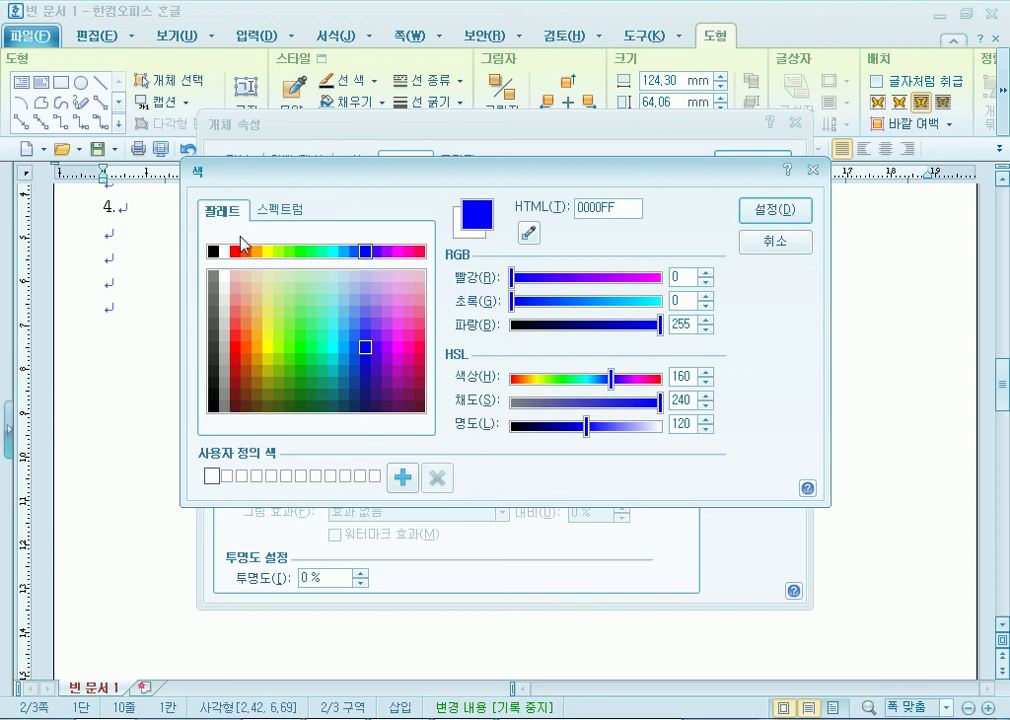
{"action": "left_click", "coordinate": [770, 244]}
{"action": "left_click", "coordinate": [348, 257]}
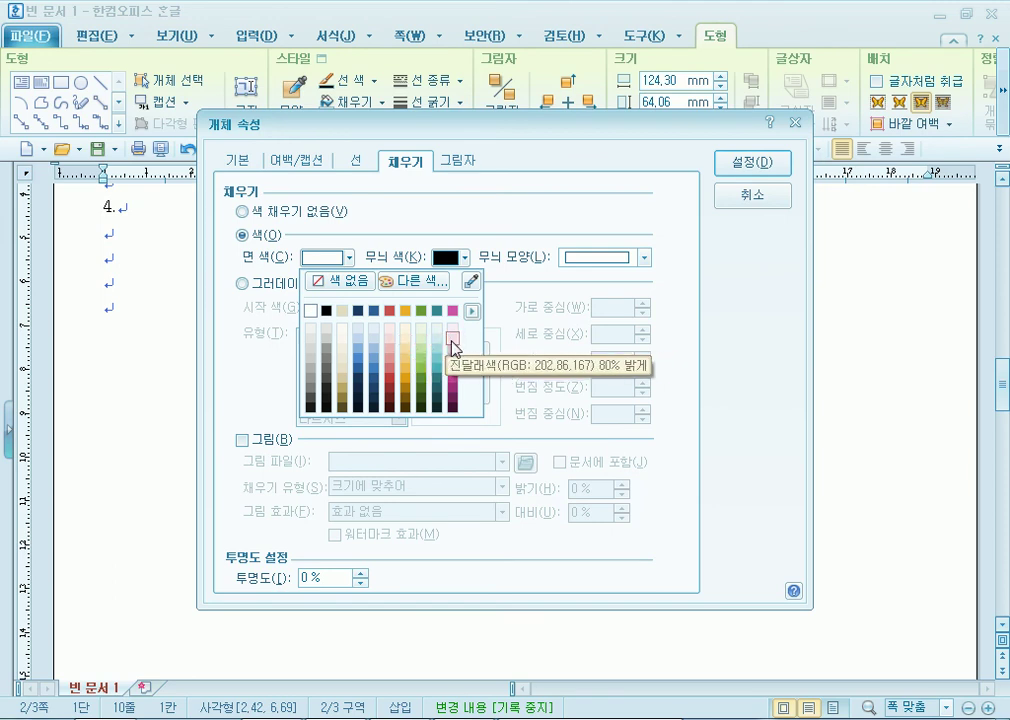
{"action": "left_click", "coordinate": [453, 338]}
{"action": "left_click", "coordinate": [748, 162]}
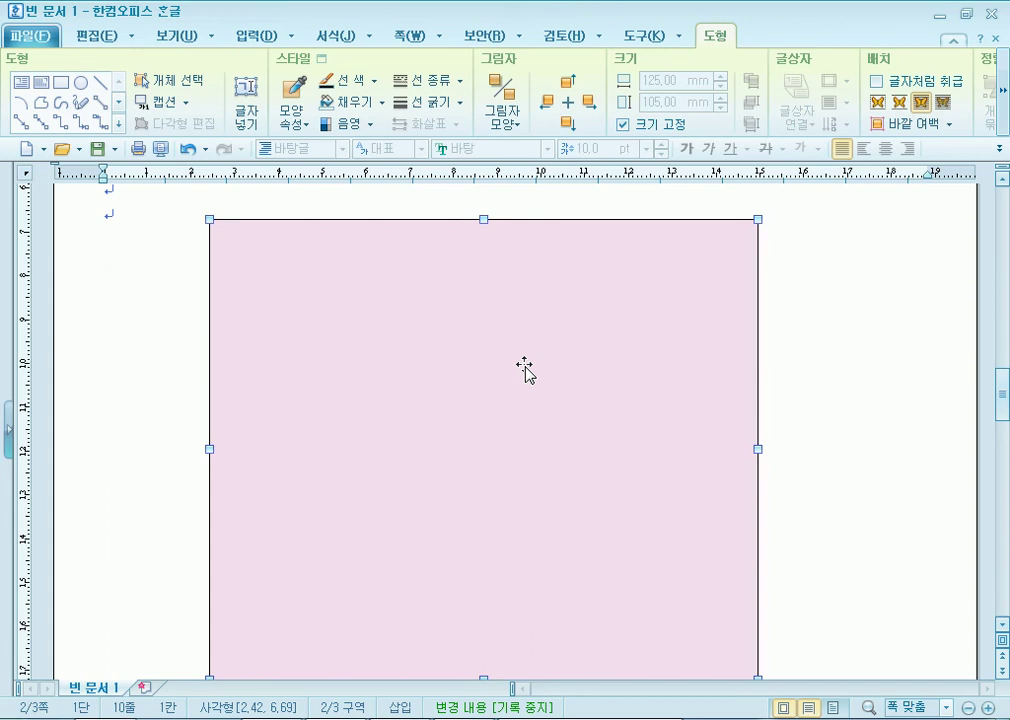
Change the rectangle's fill from pink to light green and deselect it.
{"action": "double_click", "coordinate": [435, 329]}
{"action": "left_click", "coordinate": [340, 258]}
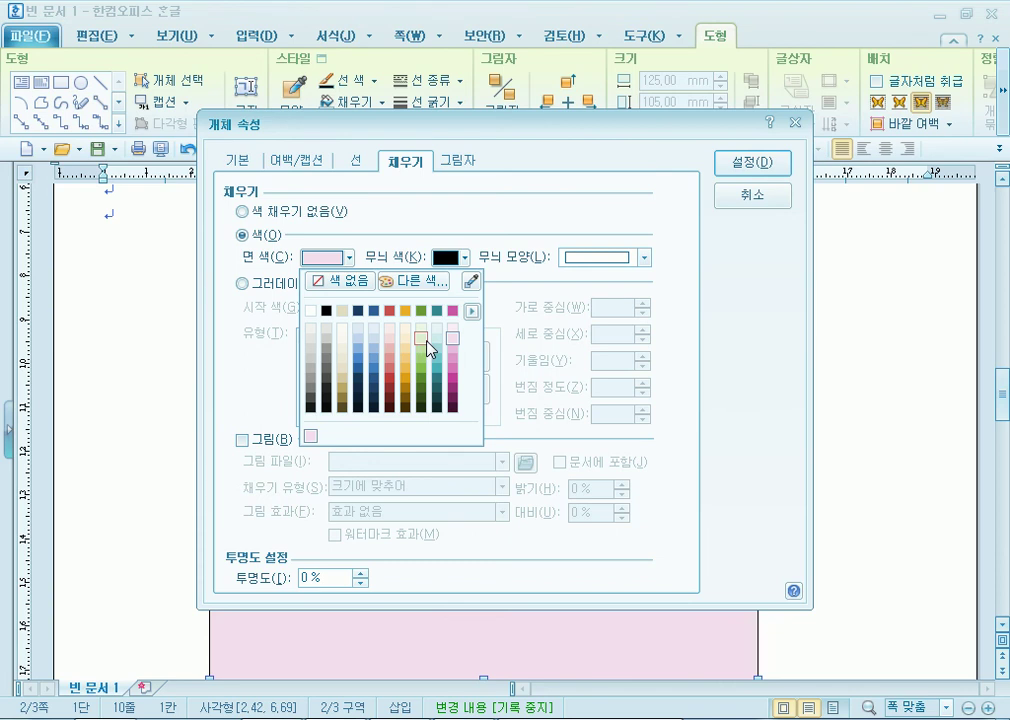
{"action": "left_click", "coordinate": [422, 342]}
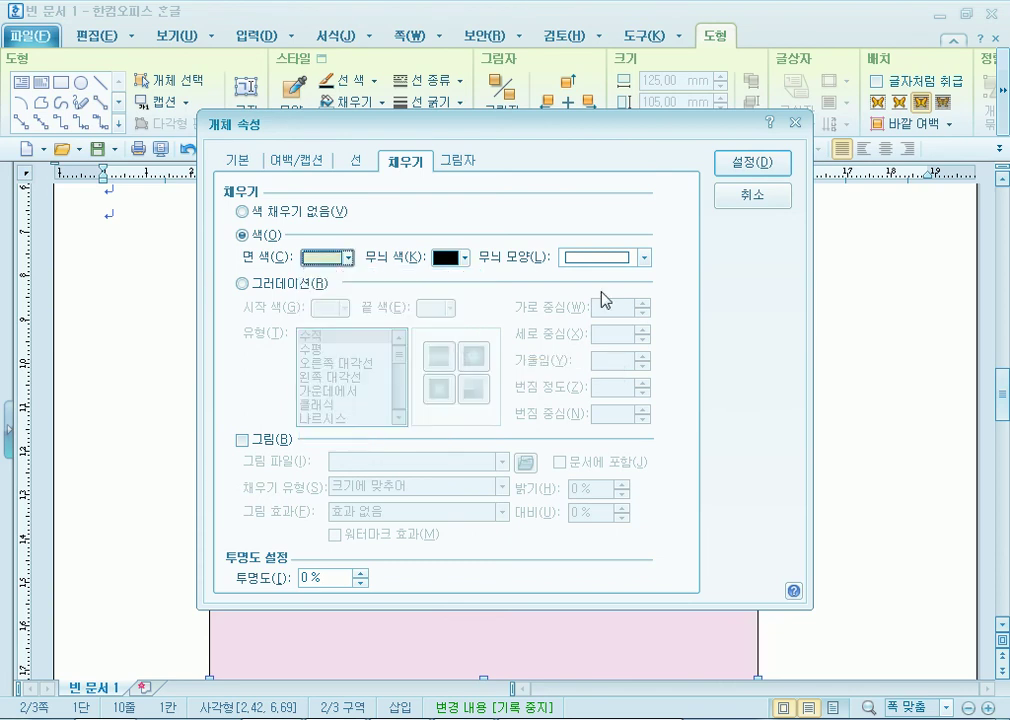
{"action": "left_click", "coordinate": [740, 165]}
{"action": "scroll", "coordinate": [505, 595], "scroll_direction": "up", "scroll_amount": 3}
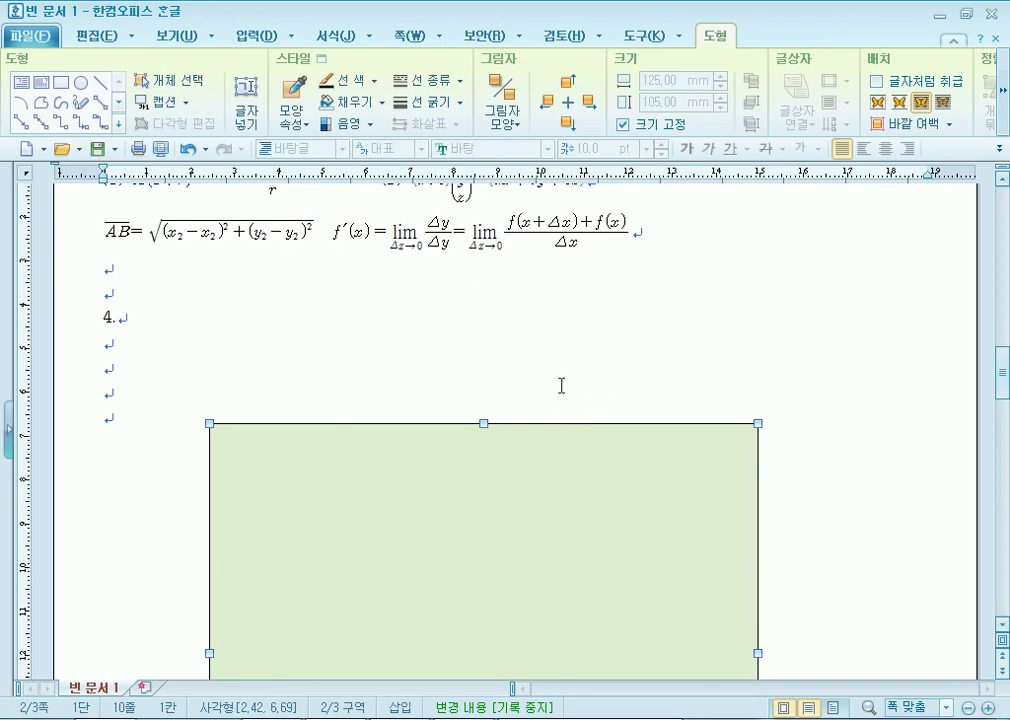
{"action": "left_click", "coordinate": [496, 368]}
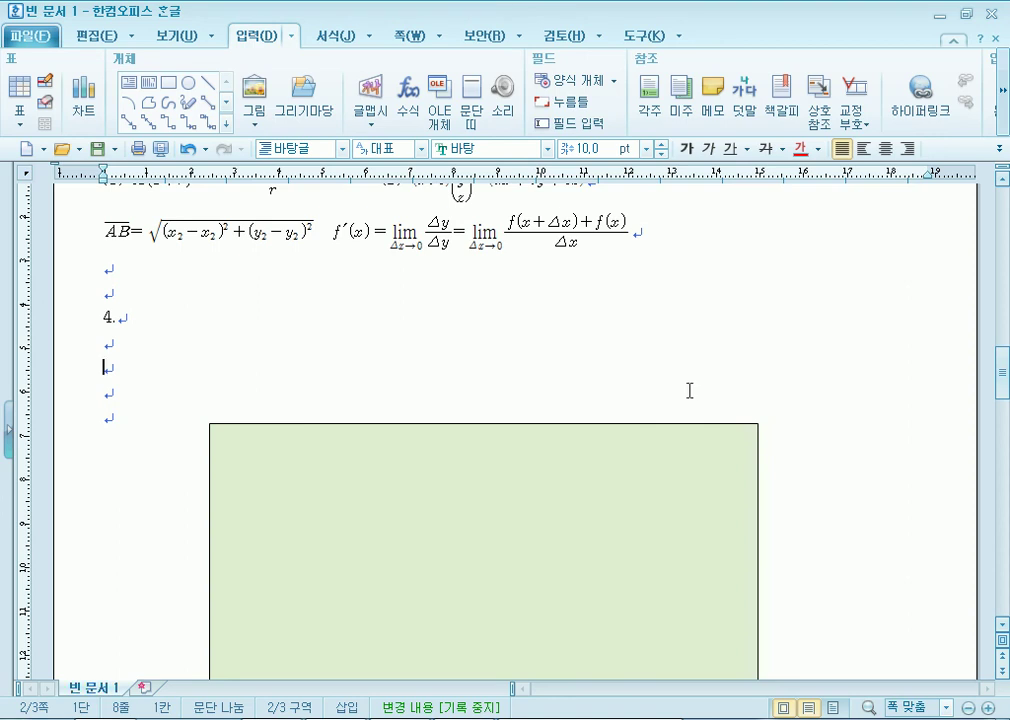
Draw a new box and set it to 120 × 50 mm with a locked size.
{"action": "left_click", "coordinate": [167, 83]}
{"action": "left_click_drag", "start_coordinate": [234, 326], "coordinate": [725, 510]}
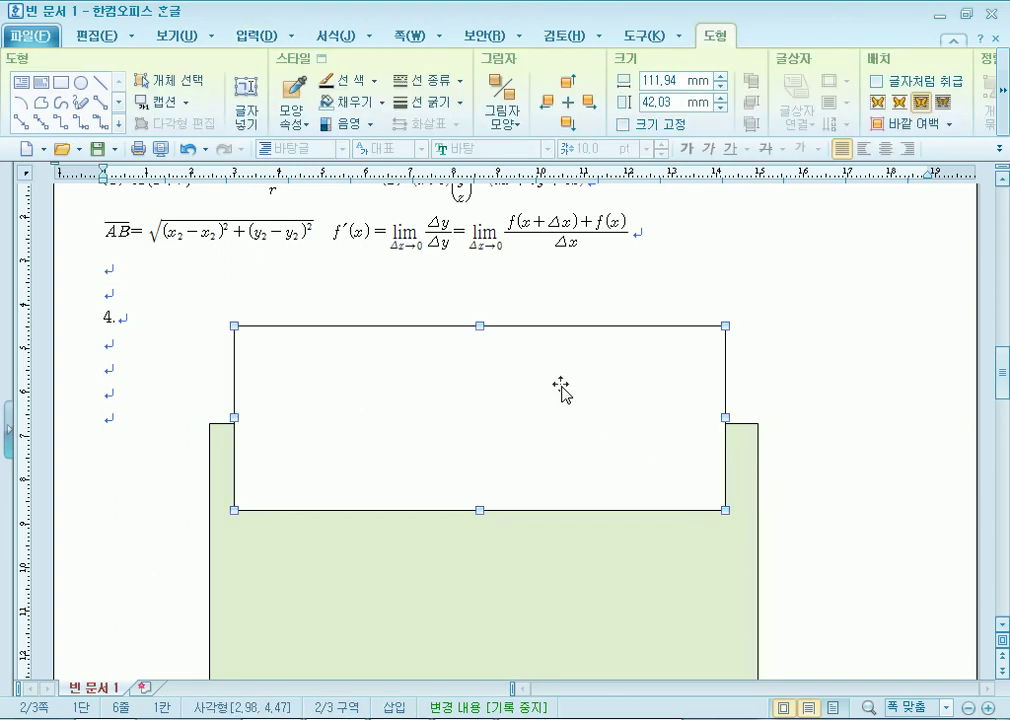
{"action": "double_click", "coordinate": [561, 391]}
{"action": "left_click", "coordinate": [240, 161]}
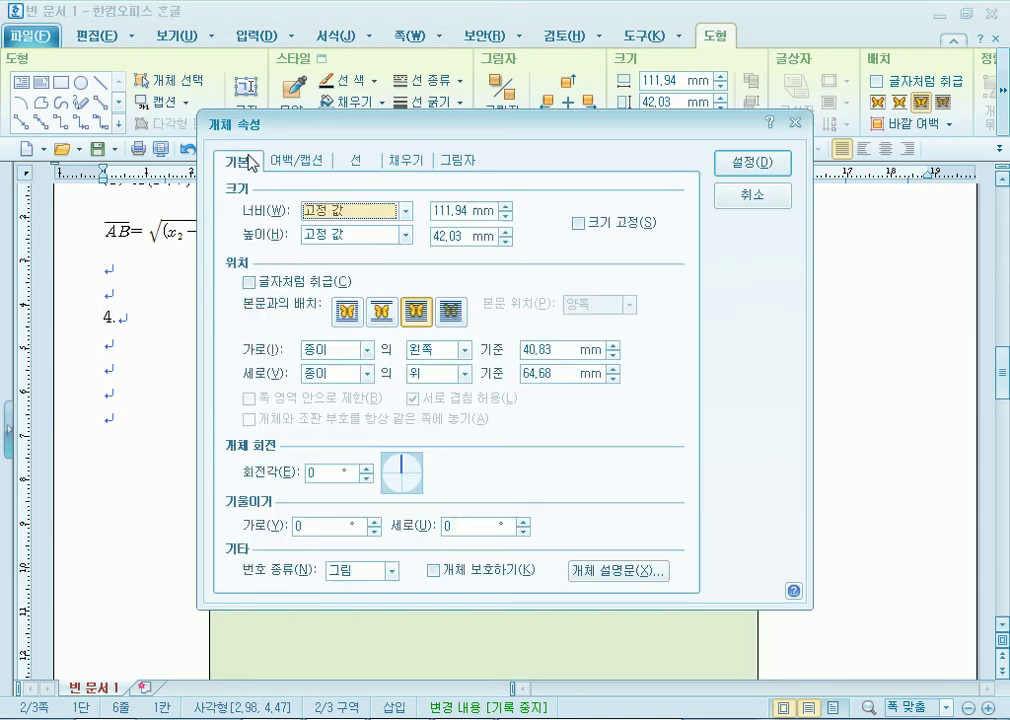
{"action": "left_click", "coordinate": [506, 207]}
{"action": "left_click", "coordinate": [506, 207]}
{"action": "left_click", "coordinate": [506, 207]}
{"action": "left_click", "coordinate": [506, 207]}
{"action": "left_click", "coordinate": [506, 207]}
{"action": "left_click", "coordinate": [506, 207]}
{"action": "left_click", "coordinate": [506, 207]}
{"action": "left_click", "coordinate": [506, 207]}
{"action": "left_click", "coordinate": [506, 231]}
{"action": "left_click", "coordinate": [506, 231]}
{"action": "left_click", "coordinate": [506, 231]}
{"action": "left_click", "coordinate": [506, 231]}
{"action": "left_click", "coordinate": [506, 231]}
{"action": "left_click", "coordinate": [507, 233]}
{"action": "left_click", "coordinate": [507, 233]}
{"action": "left_click", "coordinate": [507, 233]}
{"action": "left_click", "coordinate": [578, 223]}
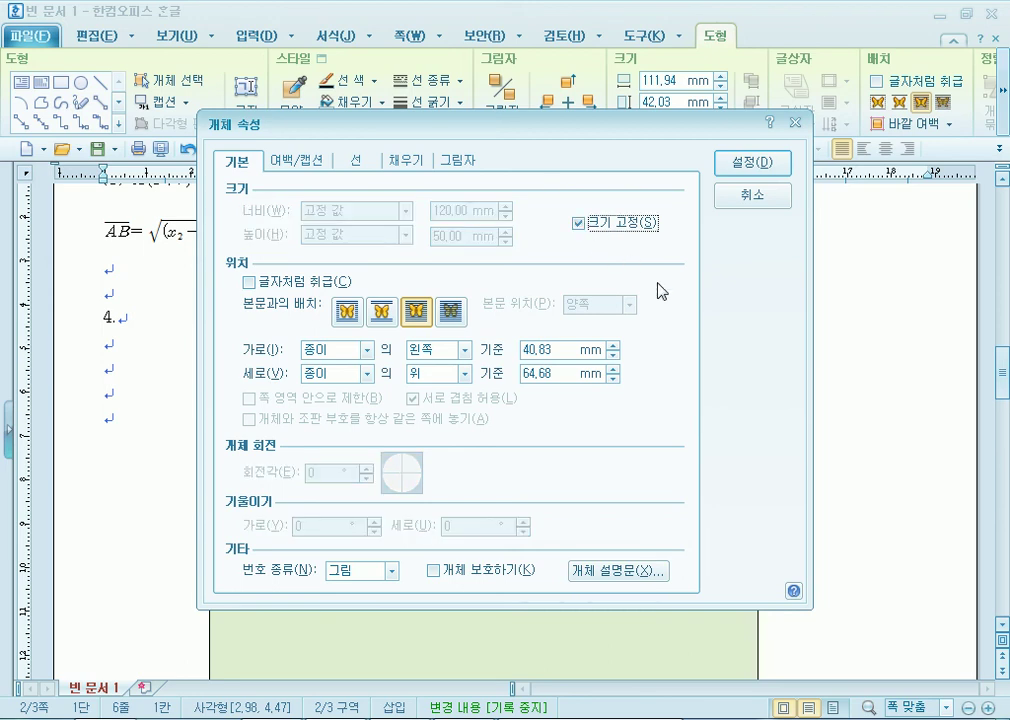
{"action": "left_click", "coordinate": [752, 162]}
Move the white box onto the top edge of the green rectangle.
{"action": "left_click_drag", "start_coordinate": [593, 452], "coordinate": [582, 446]}
{"action": "scroll", "coordinate": [609, 478], "scroll_direction": "down", "scroll_amount": 1}
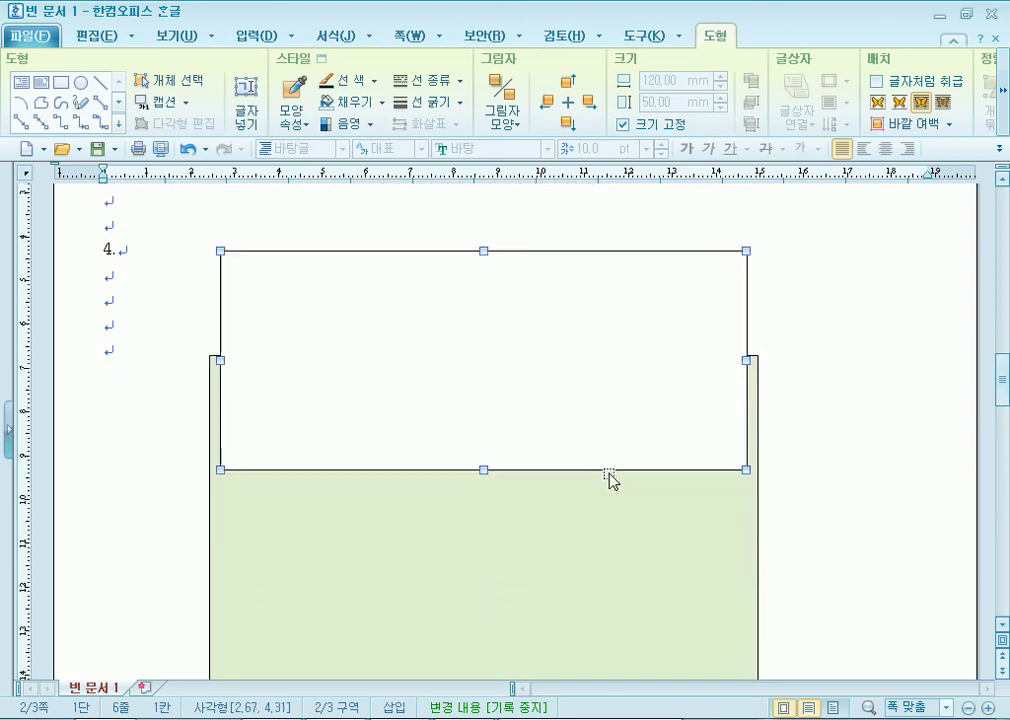
{"action": "scroll", "coordinate": [609, 478], "scroll_direction": "up", "scroll_amount": 2}
{"action": "double_click", "coordinate": [97, 386]}
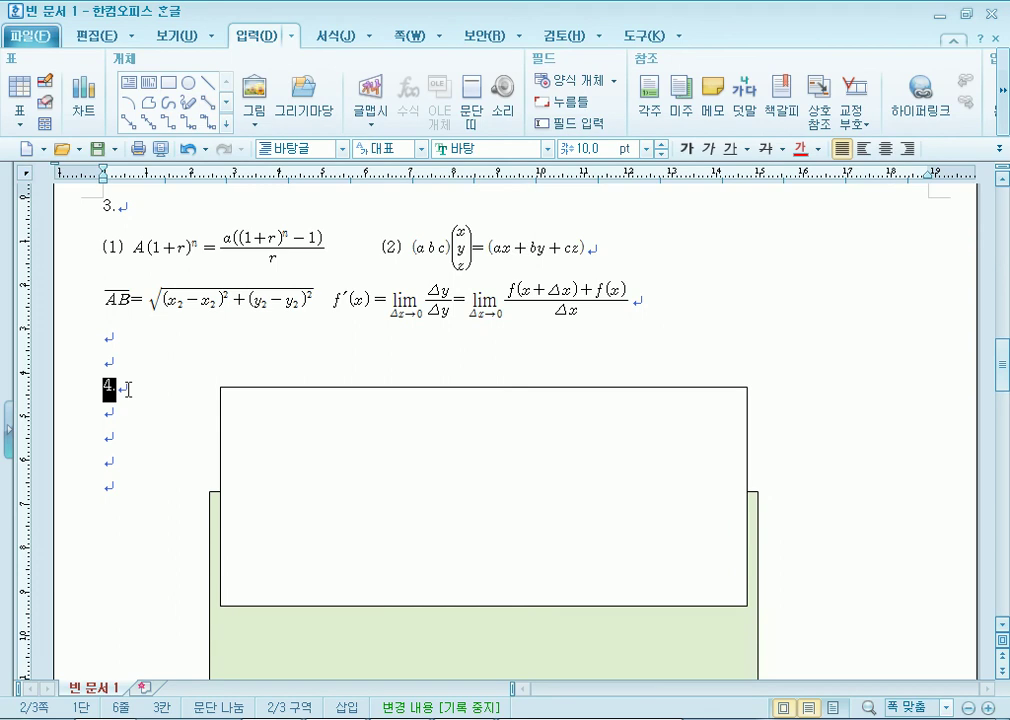
{"action": "scroll", "coordinate": [262, 361], "scroll_direction": "down", "scroll_amount": 7}
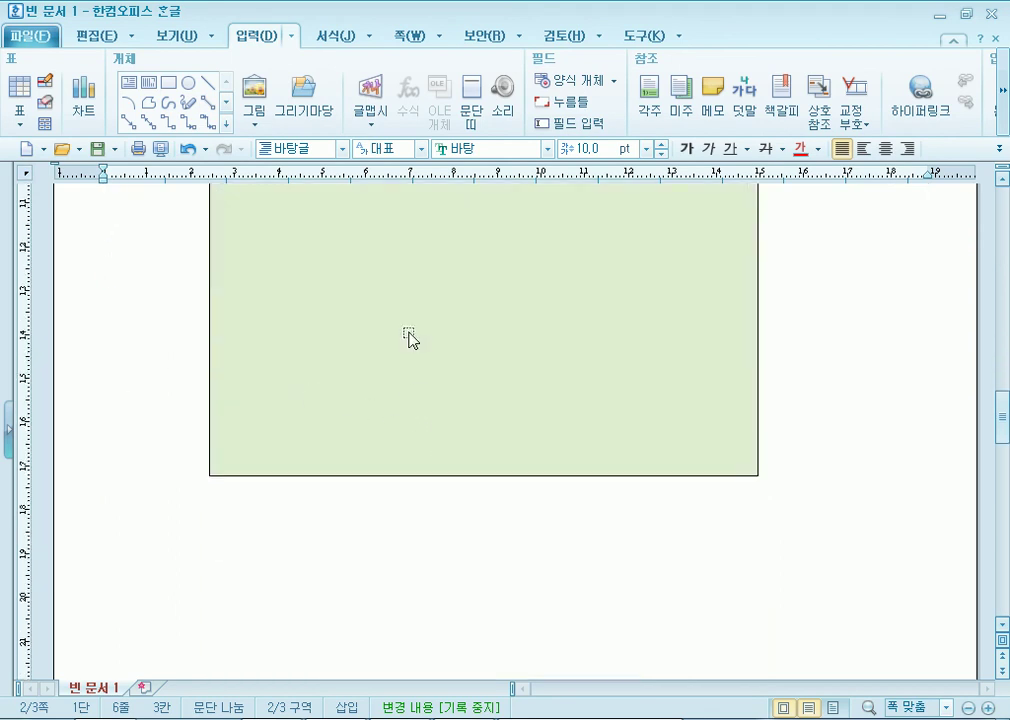
{"action": "left_click", "coordinate": [391, 438]}
{"action": "left_click_drag", "start_coordinate": [391, 438], "coordinate": [410, 499]}
{"action": "scroll", "coordinate": [410, 499], "scroll_direction": "up", "scroll_amount": 4}
{"action": "left_click_drag", "start_coordinate": [351, 351], "coordinate": [350, 526]}
{"action": "scroll", "coordinate": [165, 349], "scroll_direction": "up", "scroll_amount": 2}
{"action": "scroll", "coordinate": [187, 343], "scroll_direction": "down", "scroll_amount": 9}
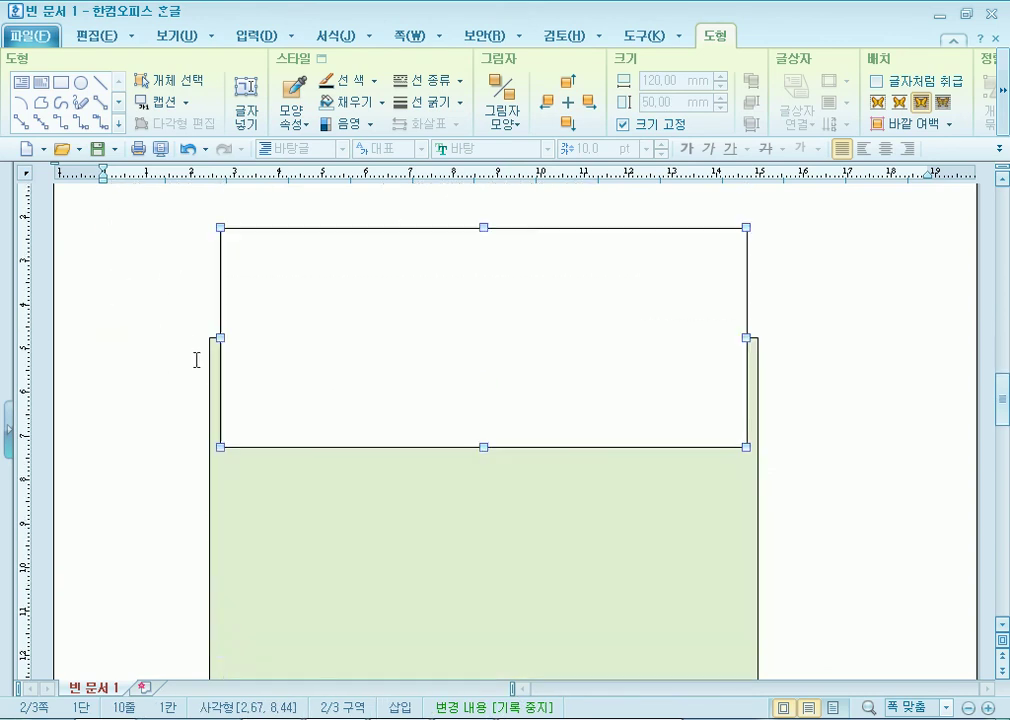
{"action": "scroll", "coordinate": [319, 505], "scroll_direction": "down", "scroll_amount": 5}
{"action": "scroll", "coordinate": [137, 363], "scroll_direction": "up", "scroll_amount": 3}
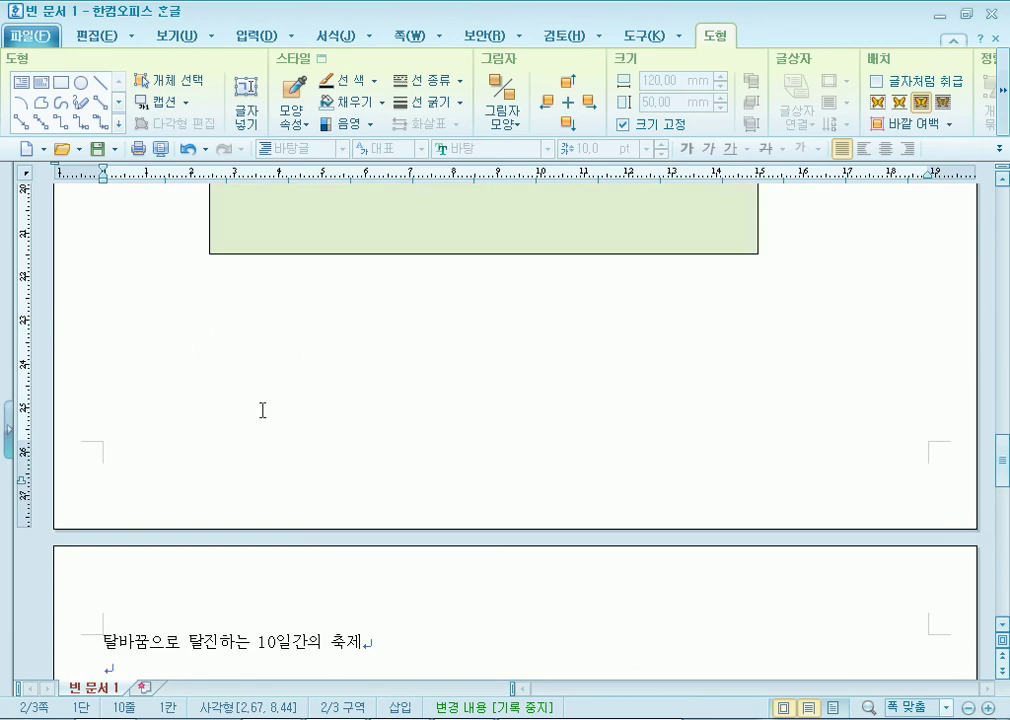
{"action": "scroll", "coordinate": [262, 410], "scroll_direction": "up", "scroll_amount": 11}
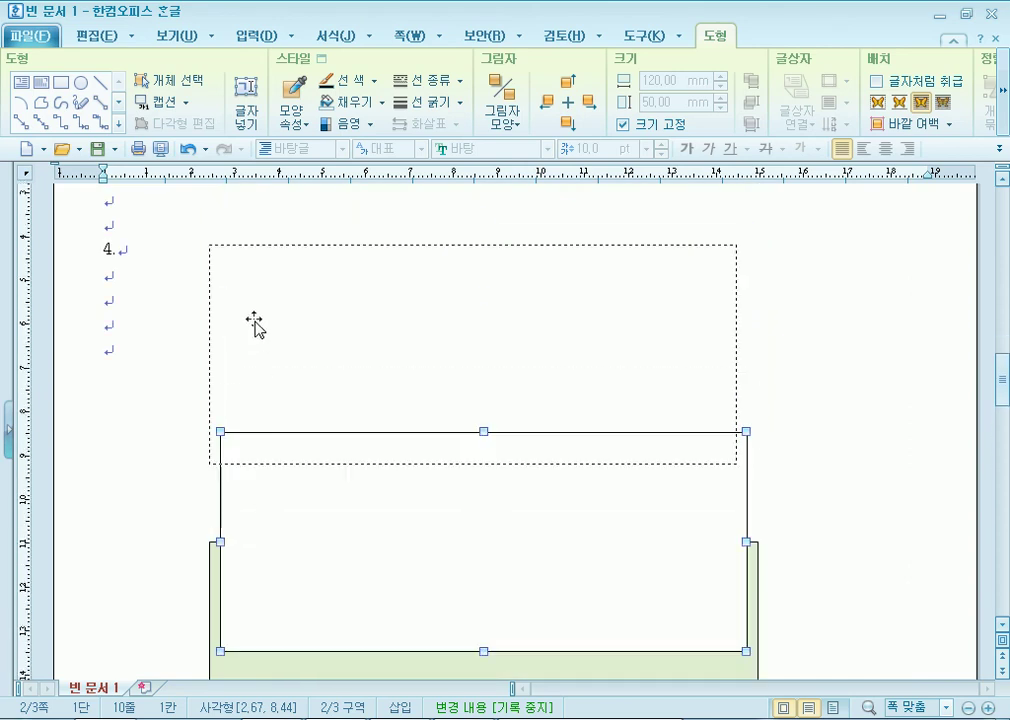
{"action": "left_click_drag", "start_coordinate": [254, 337], "coordinate": [236, 300]}
{"action": "left_click", "coordinate": [70, 258]}
{"action": "left_click_drag", "start_coordinate": [395, 389], "coordinate": [408, 536]}
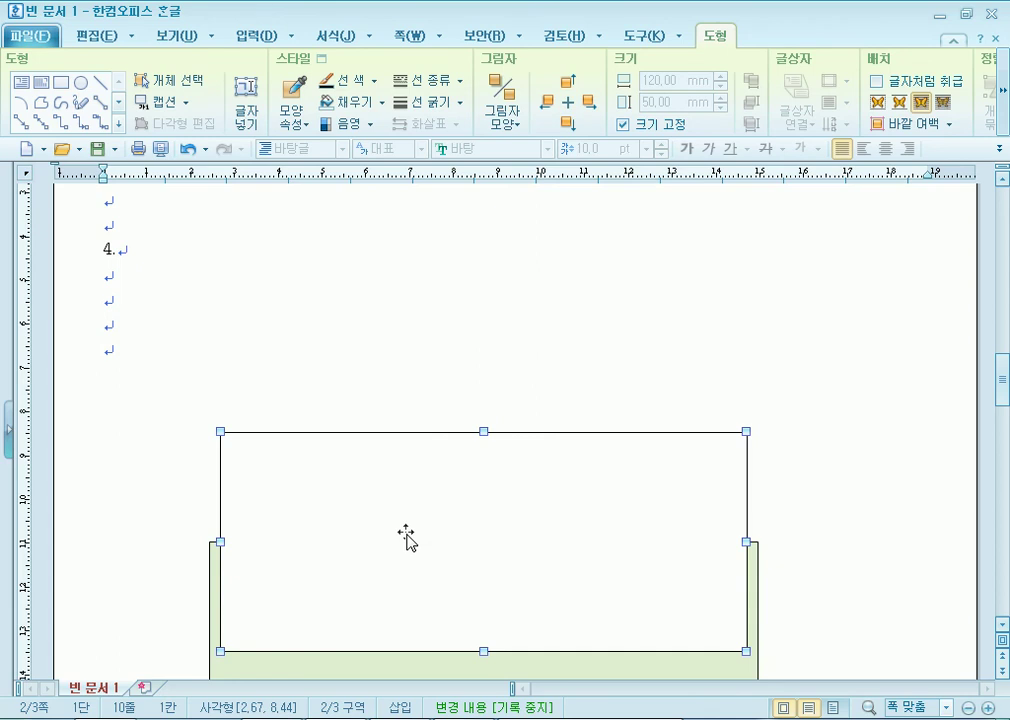
{"action": "scroll", "coordinate": [578, 310], "scroll_direction": "down", "scroll_amount": 3}
{"action": "scroll", "coordinate": [586, 280], "scroll_direction": "up", "scroll_amount": 2}
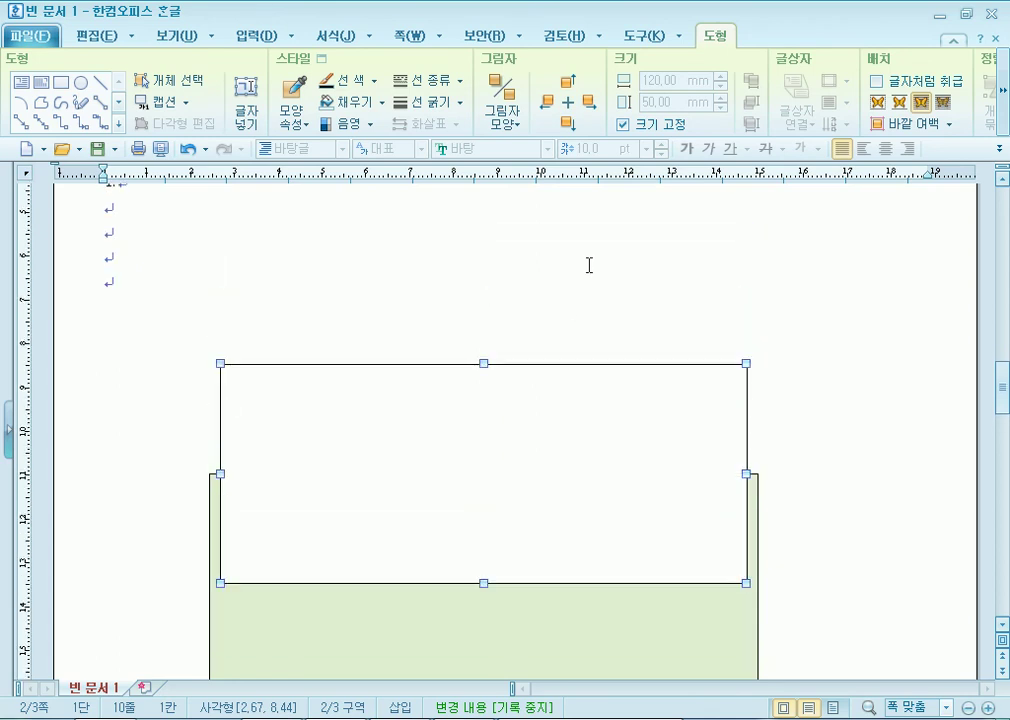
Re-check the box's size lock and give it semicircular (반원) ends.
{"action": "double_click", "coordinate": [382, 438]}
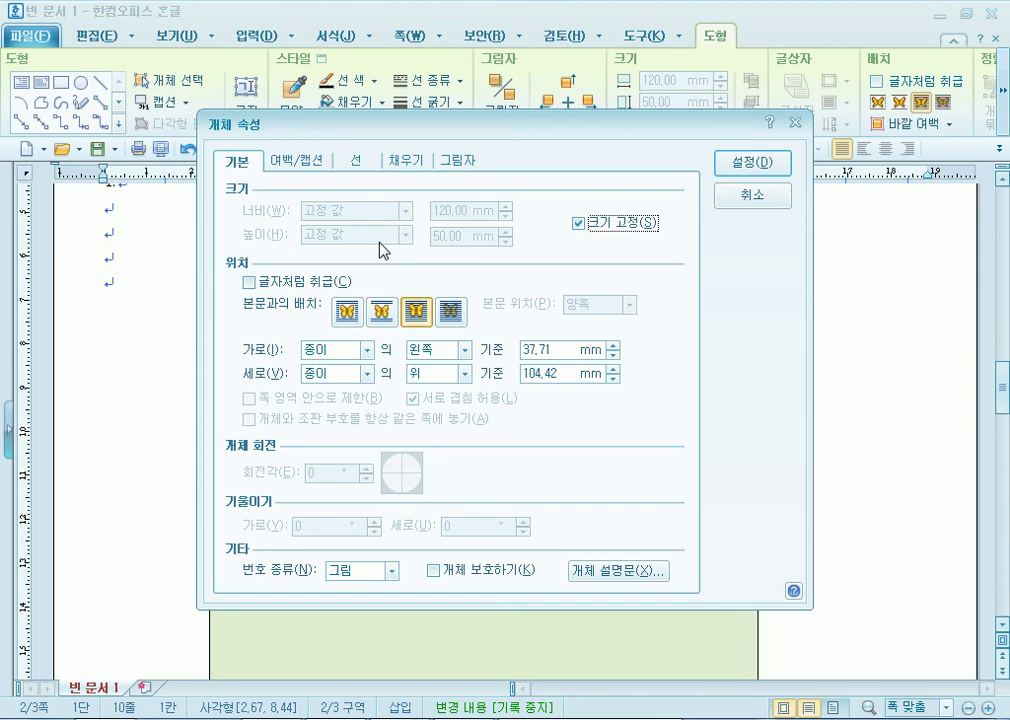
{"action": "left_click", "coordinate": [579, 224]}
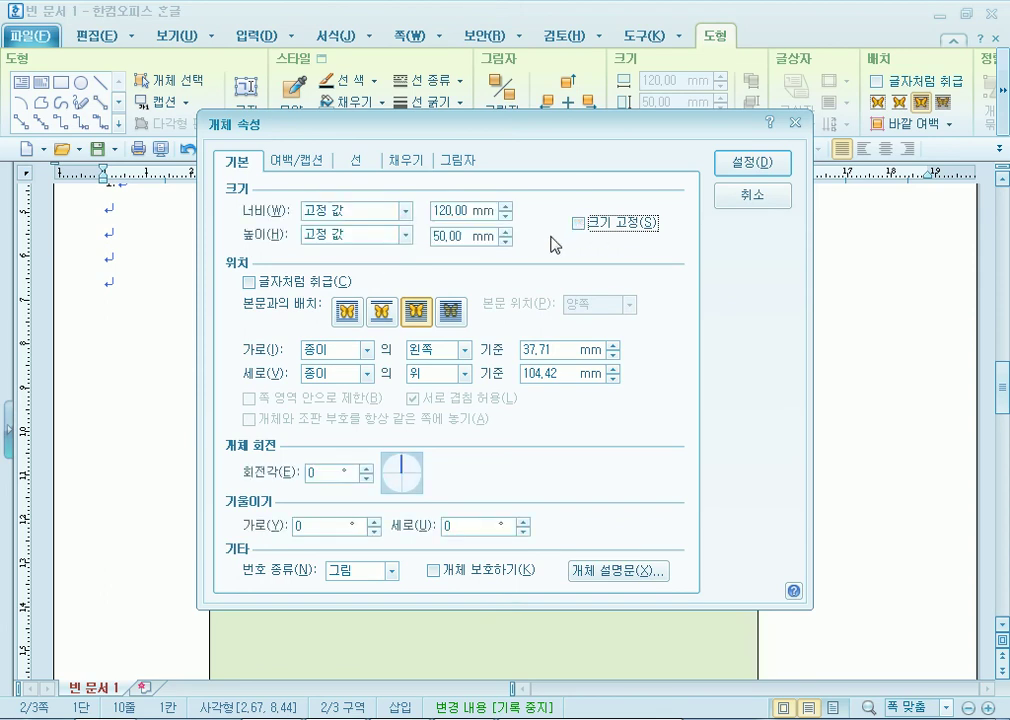
{"action": "left_click", "coordinate": [578, 223]}
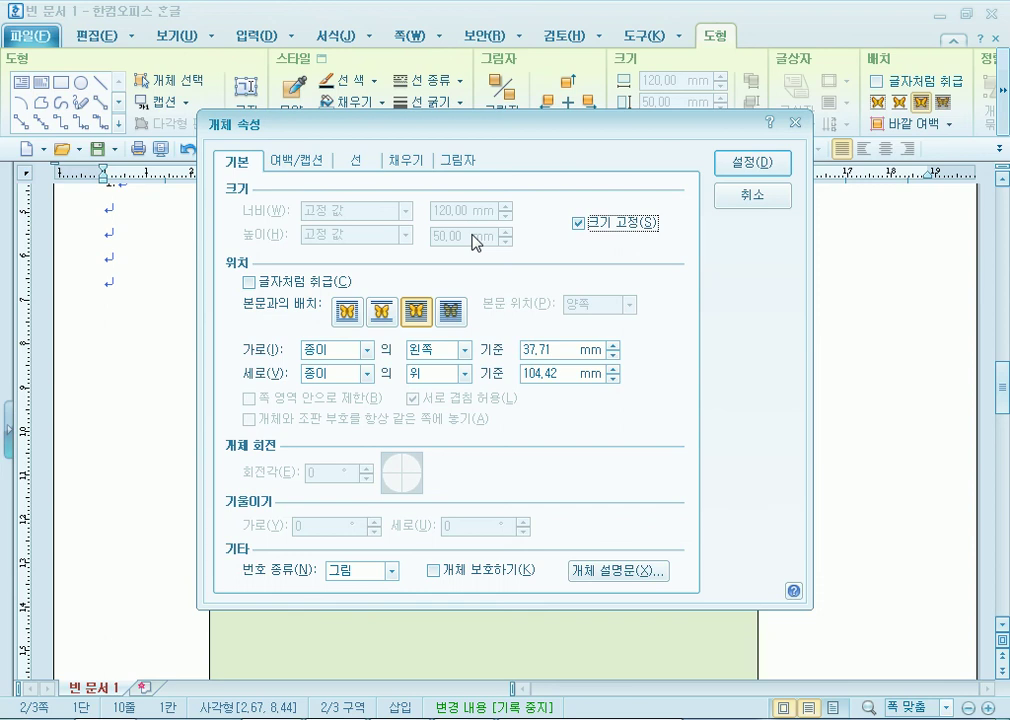
{"action": "left_click", "coordinate": [356, 163]}
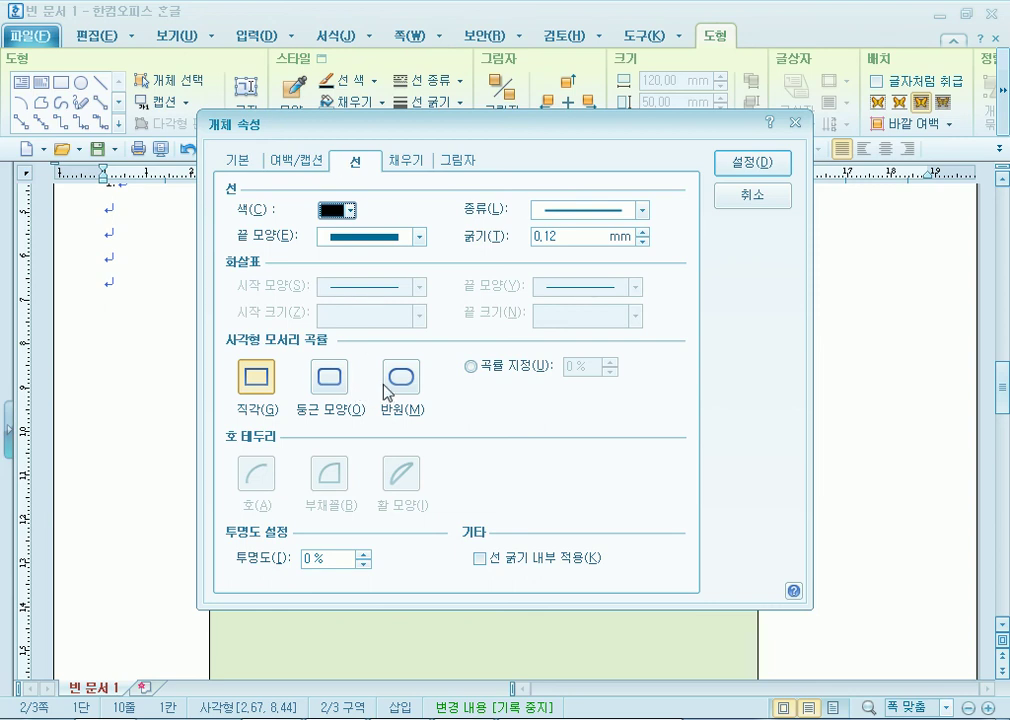
{"action": "left_click", "coordinate": [404, 377]}
{"action": "left_click", "coordinate": [762, 160]}
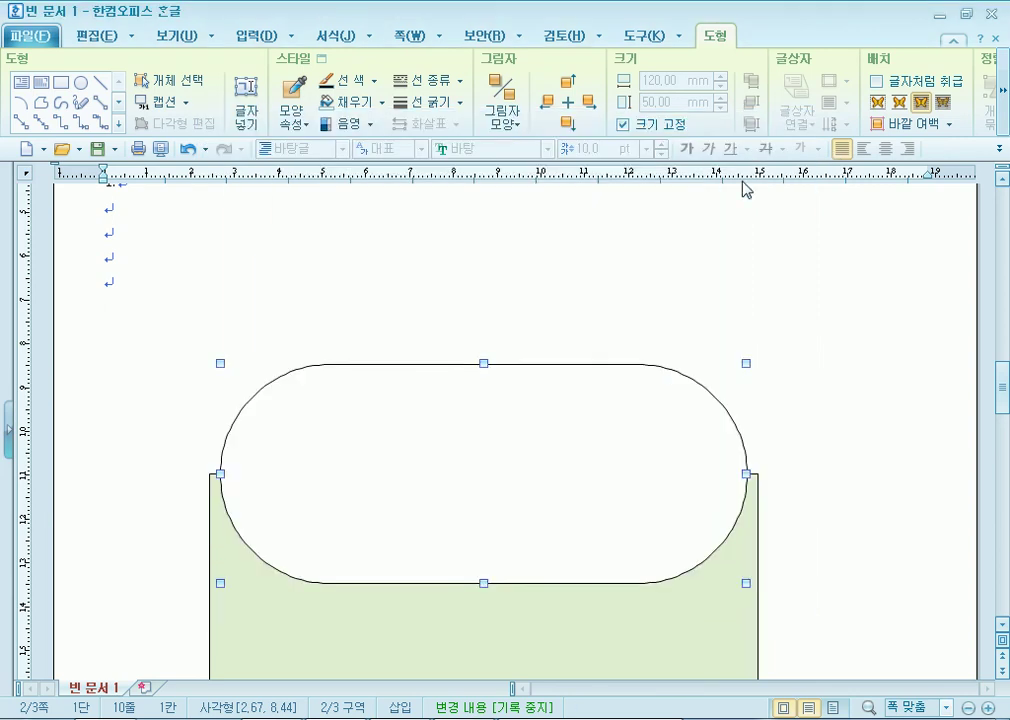
Try rounded corners, revert to semicircular ends, then delete the white box.
{"action": "double_click", "coordinate": [645, 452]}
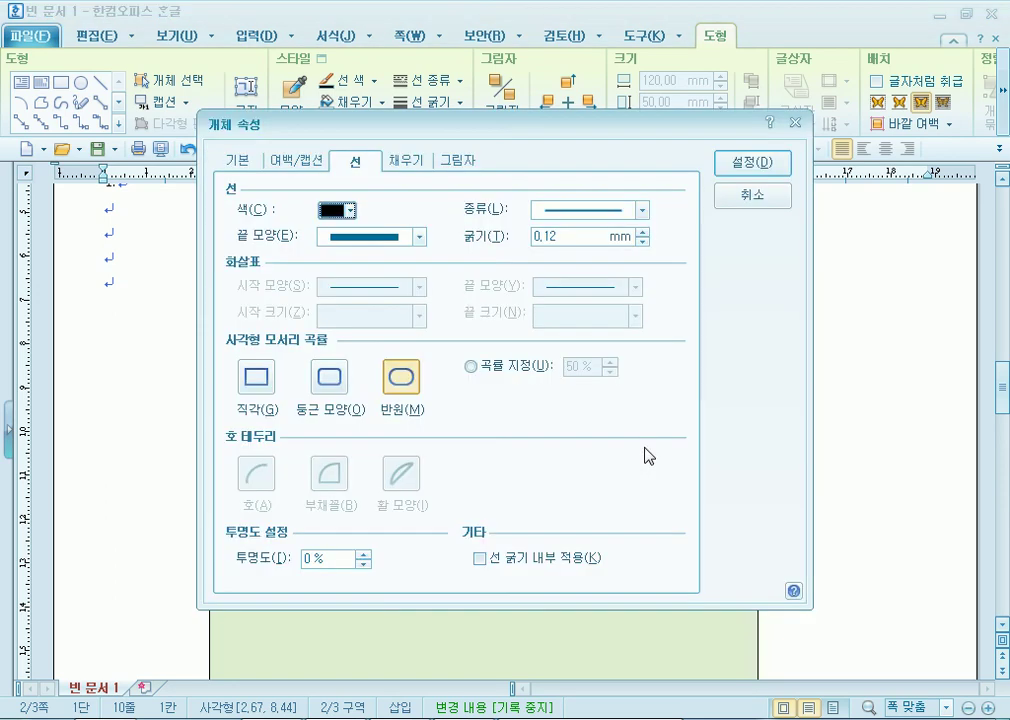
{"action": "left_click", "coordinate": [336, 375]}
{"action": "left_click", "coordinate": [752, 162]}
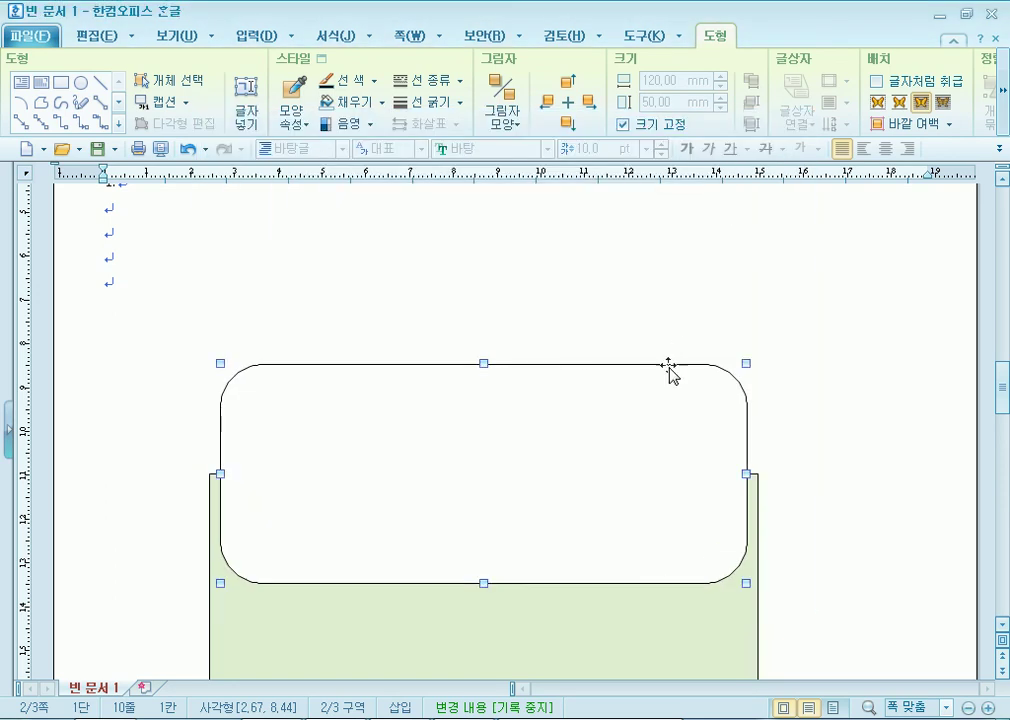
{"action": "double_click", "coordinate": [638, 418]}
{"action": "left_click", "coordinate": [401, 376]}
{"action": "left_click", "coordinate": [752, 175]}
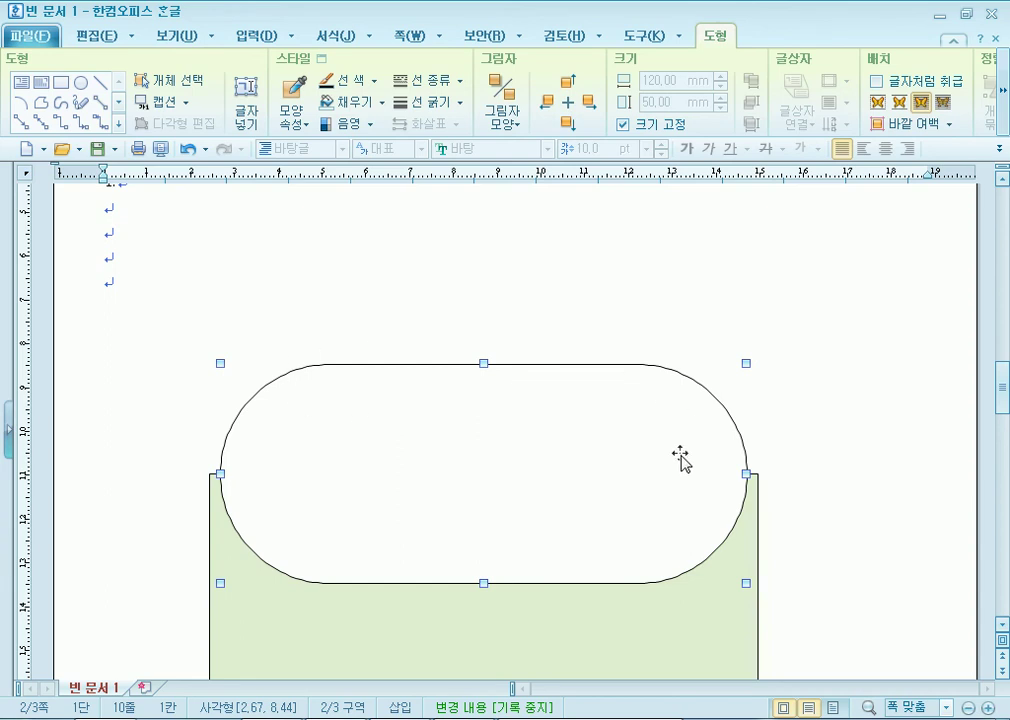
{"action": "key", "text": "Delete"}
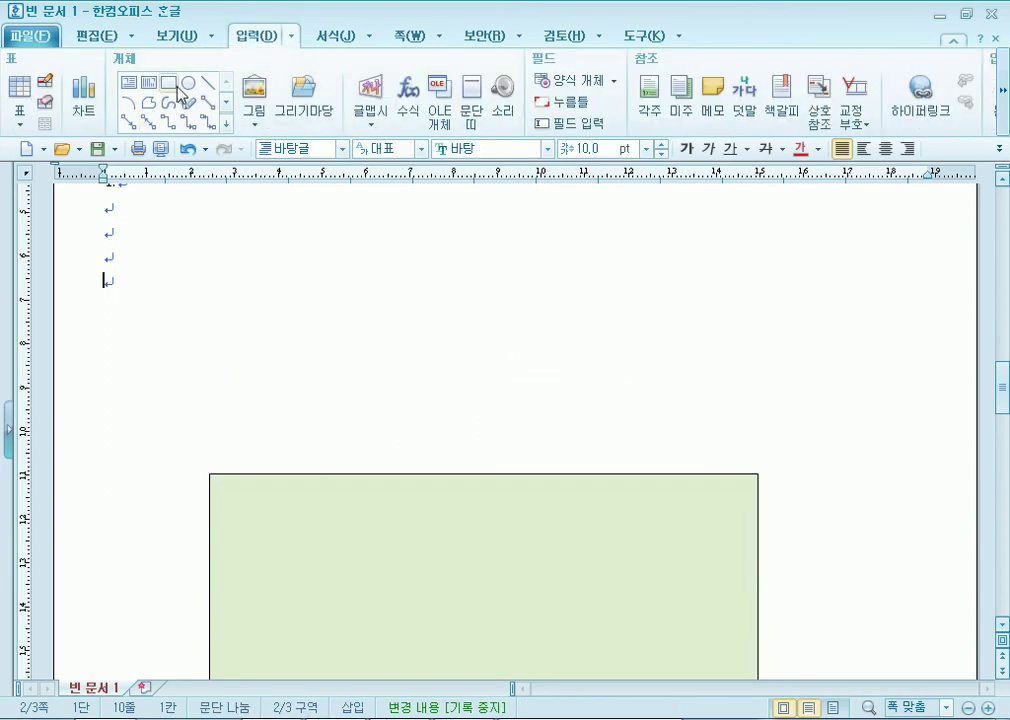
Draw a trial ellipse over the green rectangle, then delete it.
{"action": "left_click", "coordinate": [188, 83]}
{"action": "left_click_drag", "start_coordinate": [553, 465], "coordinate": [789, 564]}
{"action": "mouse_move", "coordinate": [591, 462]}
{"action": "left_mouse_down"}
{"action": "mouse_move", "coordinate": [534, 460]}
{"action": "mouse_move", "coordinate": [511, 481]}
{"action": "mouse_move", "coordinate": [518, 467]}
{"action": "left_mouse_up"}
{"action": "double_click", "coordinate": [518, 467]}
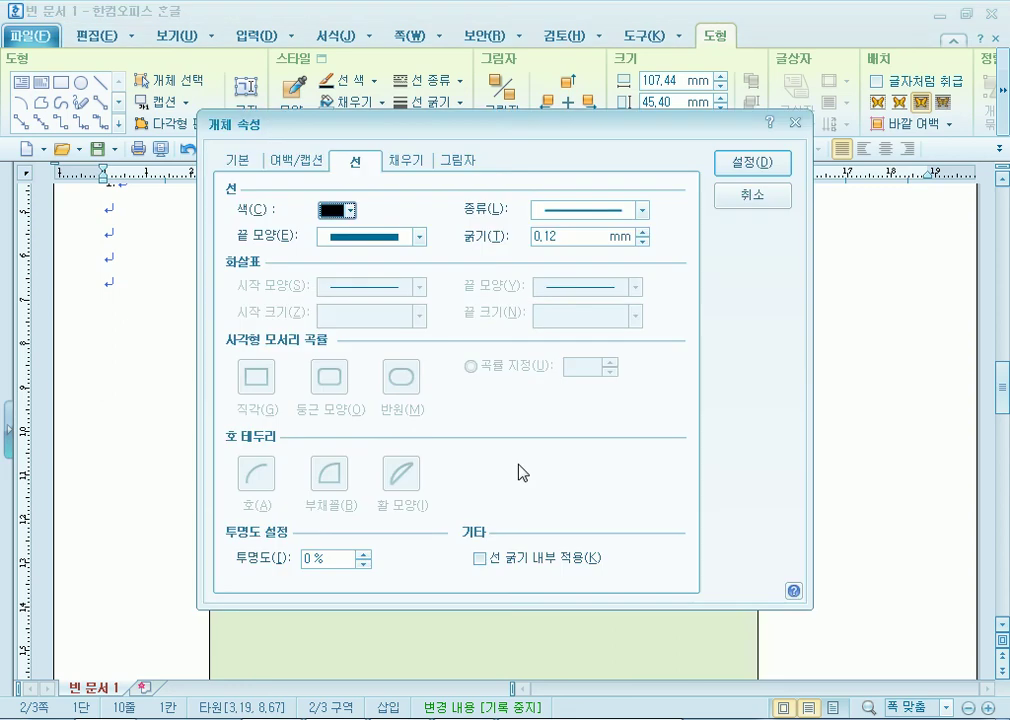
{"action": "key", "text": "Return"}
{"action": "key", "text": "Delete"}
Draw a white box over the green rectangle and size it 120×50 mm with size locked.
{"action": "left_click", "coordinate": [169, 83]}
{"action": "left_click_drag", "start_coordinate": [239, 381], "coordinate": [746, 548]}
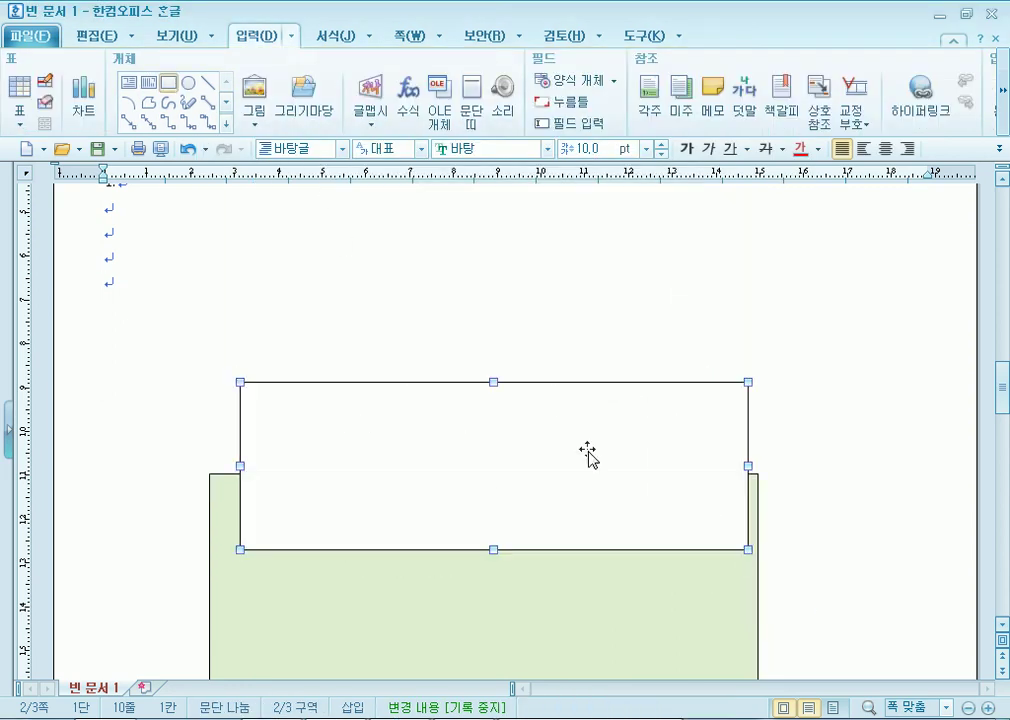
{"action": "double_click", "coordinate": [712, 523]}
{"action": "left_click", "coordinate": [237, 160]}
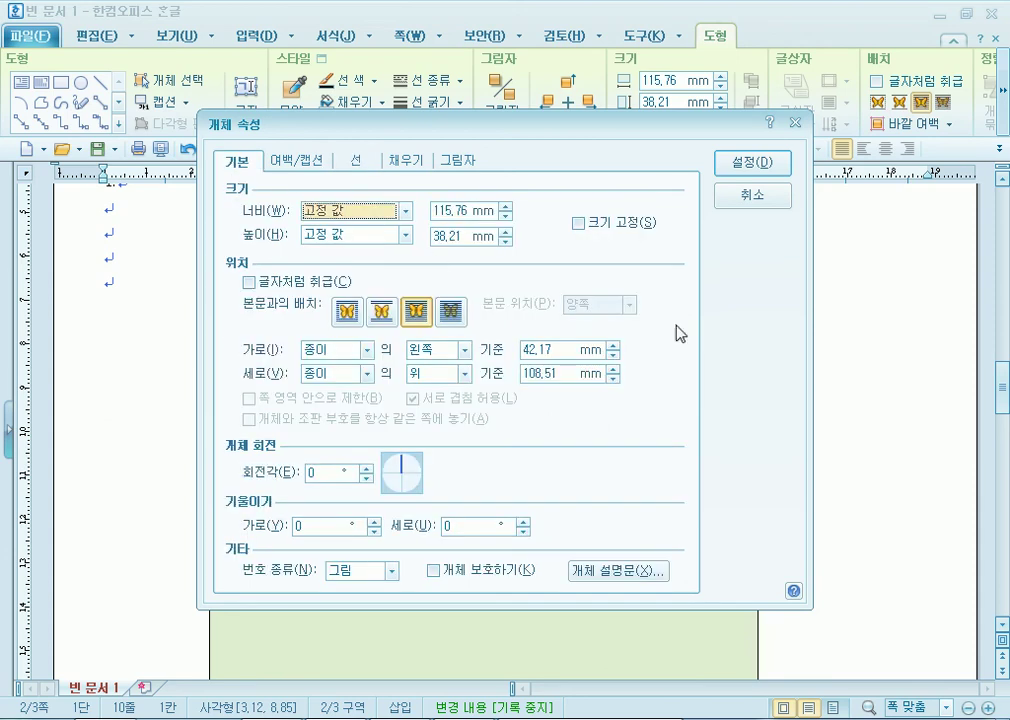
{"action": "type", "text": "125"}
{"action": "key", "text": "Tab"}
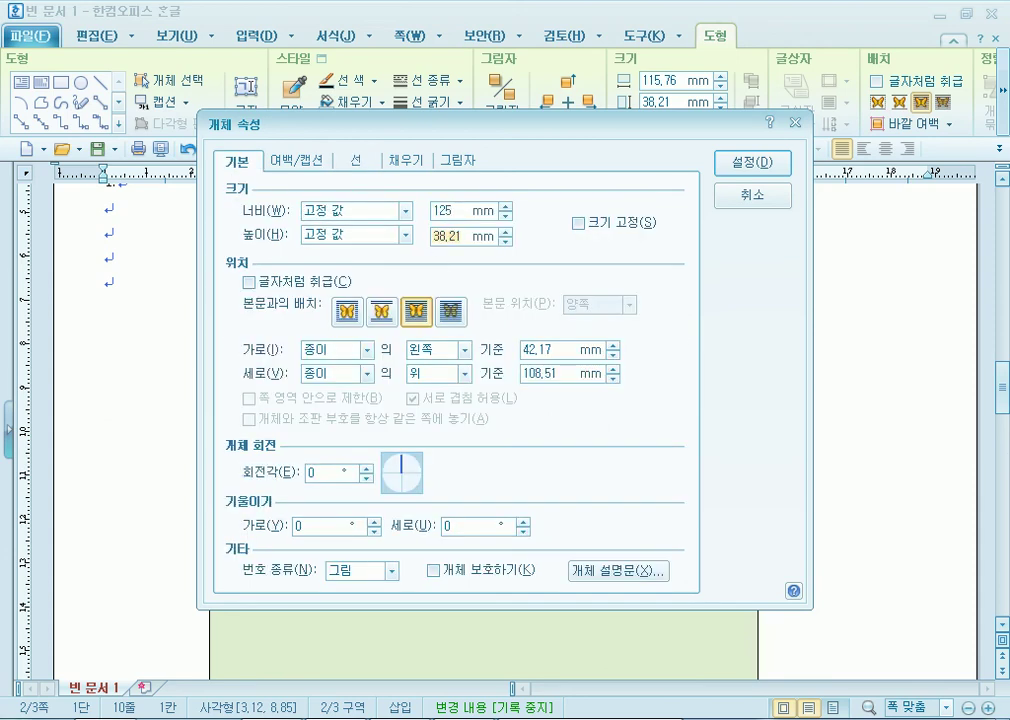
{"action": "type", "text": "50"}
{"action": "key", "text": "shift+Tab"}
{"action": "key", "text": "shift+Tab"}
{"action": "type", "text": "12"}
{"action": "type", "text": "0"}
{"action": "left_click", "coordinate": [576, 223]}
{"action": "left_click", "coordinate": [755, 166]}
Give the white box semicircular (반원) ends, then undo it with Ctrl+Z.
{"action": "left_click_drag", "start_coordinate": [503, 466], "coordinate": [483, 457]}
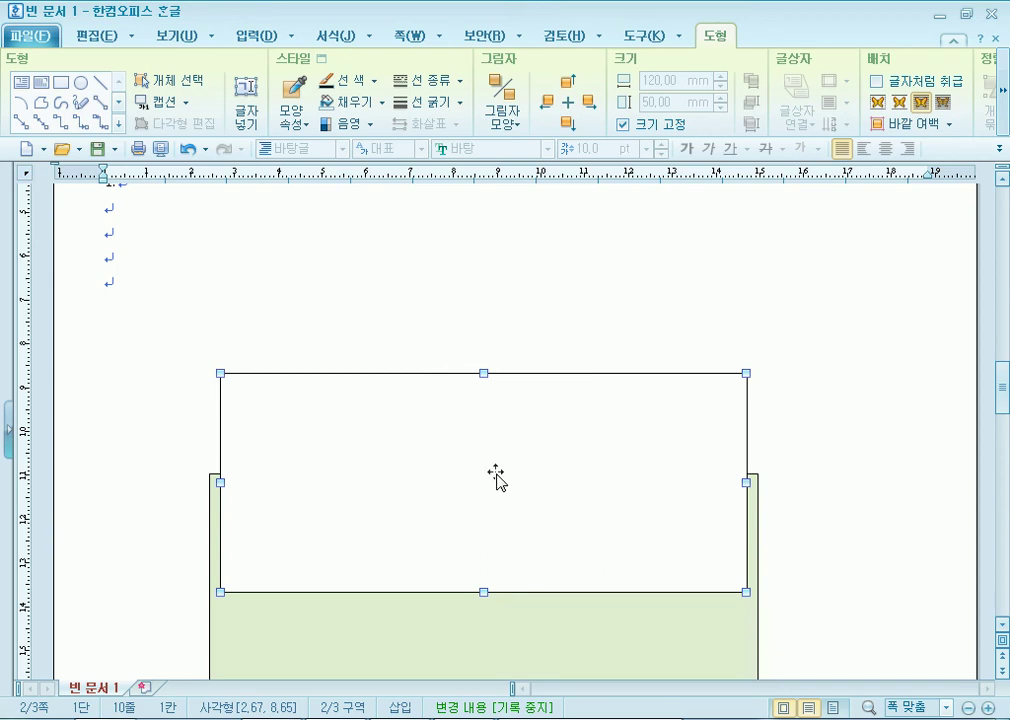
{"action": "double_click", "coordinate": [464, 436]}
{"action": "left_click", "coordinate": [357, 161]}
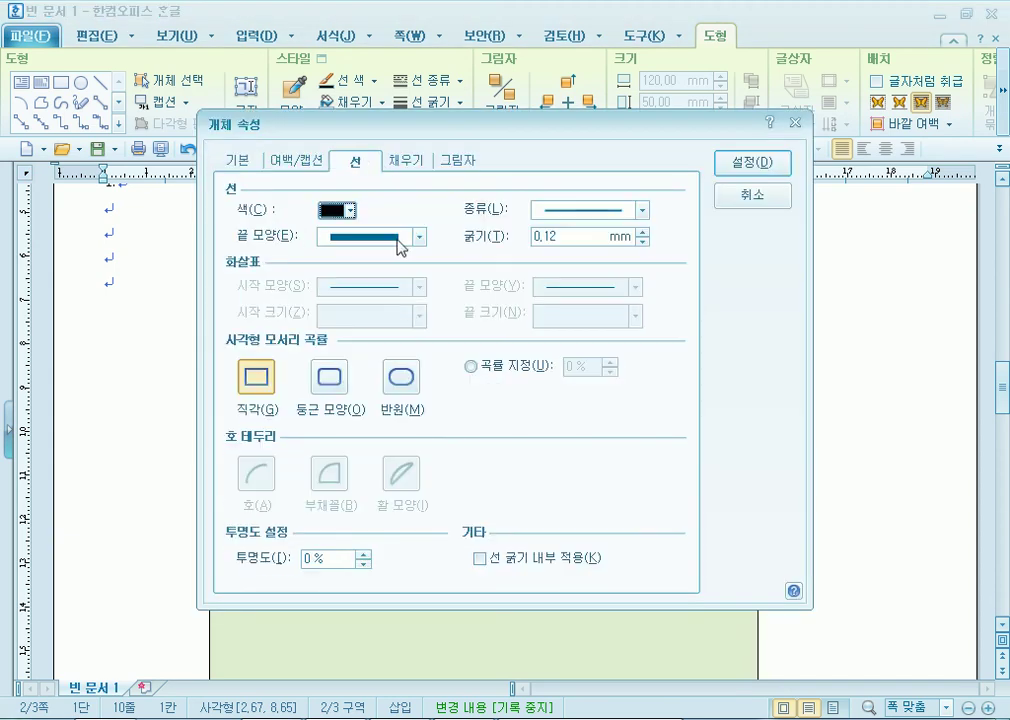
{"action": "left_click", "coordinate": [392, 382]}
{"action": "left_click", "coordinate": [753, 162]}
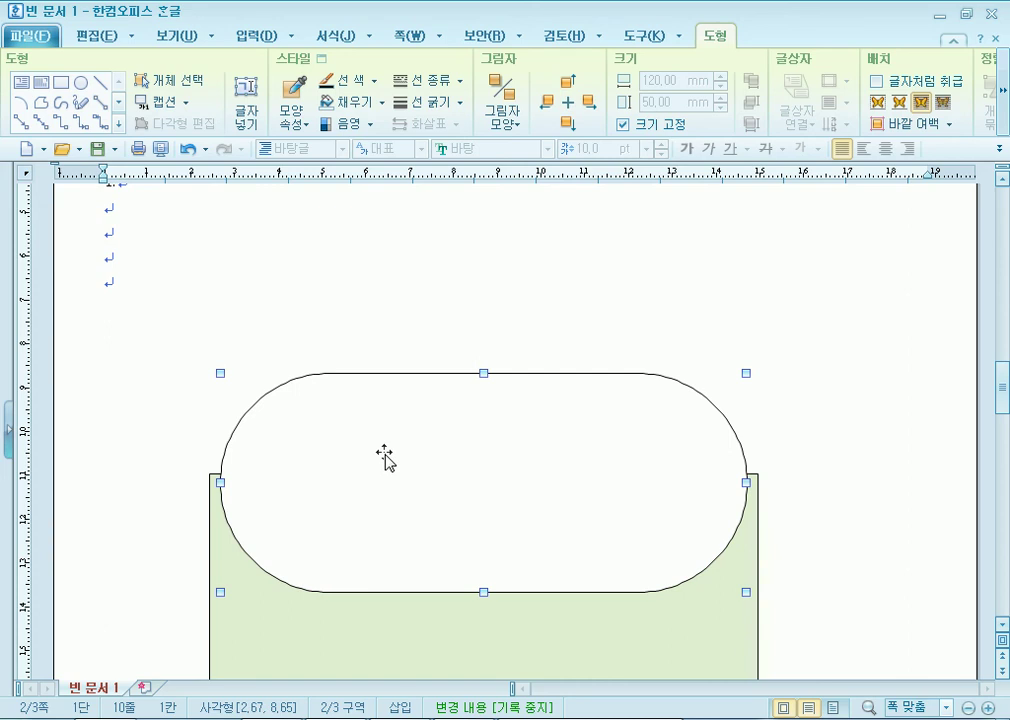
{"action": "key", "text": "ctrl+z"}
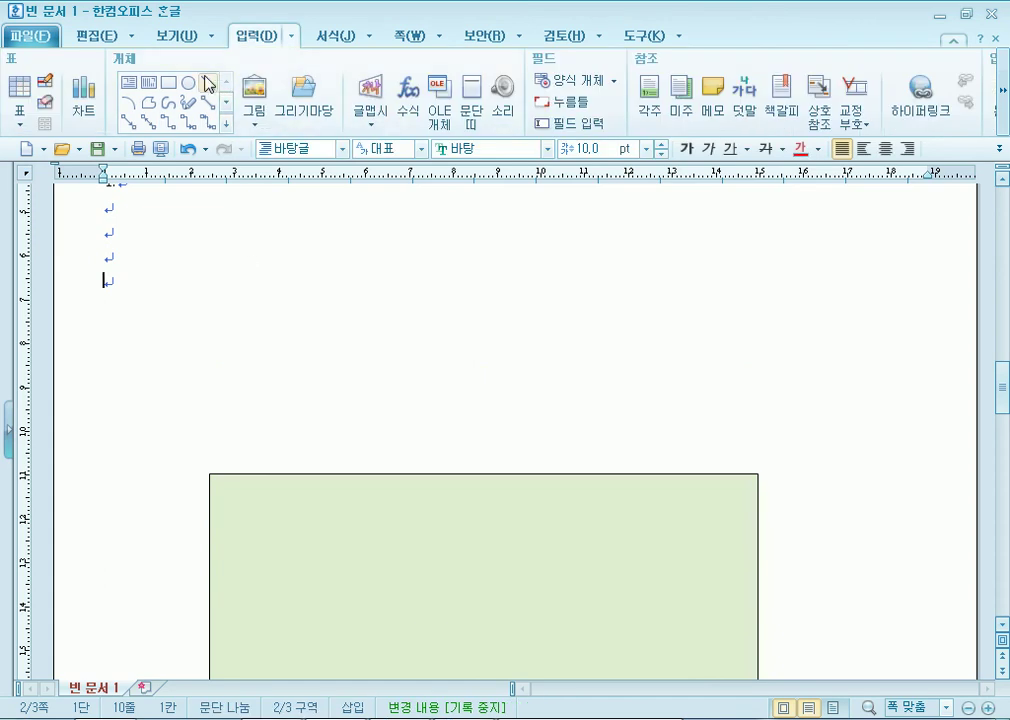
Draw an ellipse across the rectangle's top, sized 125×50 mm with size locked.
{"action": "left_click", "coordinate": [188, 82]}
{"action": "mouse_move", "coordinate": [218, 413]}
{"action": "left_mouse_down"}
{"action": "mouse_move", "coordinate": [690, 543]}
{"action": "mouse_move", "coordinate": [756, 583]}
{"action": "left_mouse_up"}
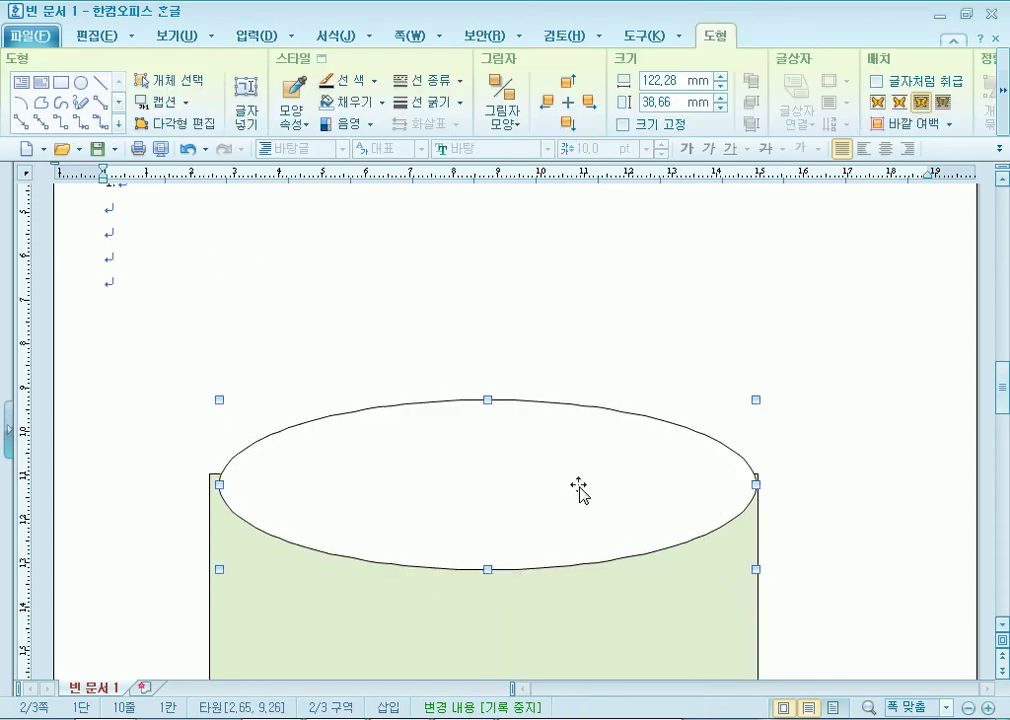
{"action": "double_click", "coordinate": [582, 487]}
{"action": "left_click", "coordinate": [237, 160]}
{"action": "left_click", "coordinate": [462, 211]}
{"action": "type", "text": "125"}
{"action": "key", "text": "Tab"}
{"action": "key", "text": "Tab"}
{"action": "type", "text": "5"}
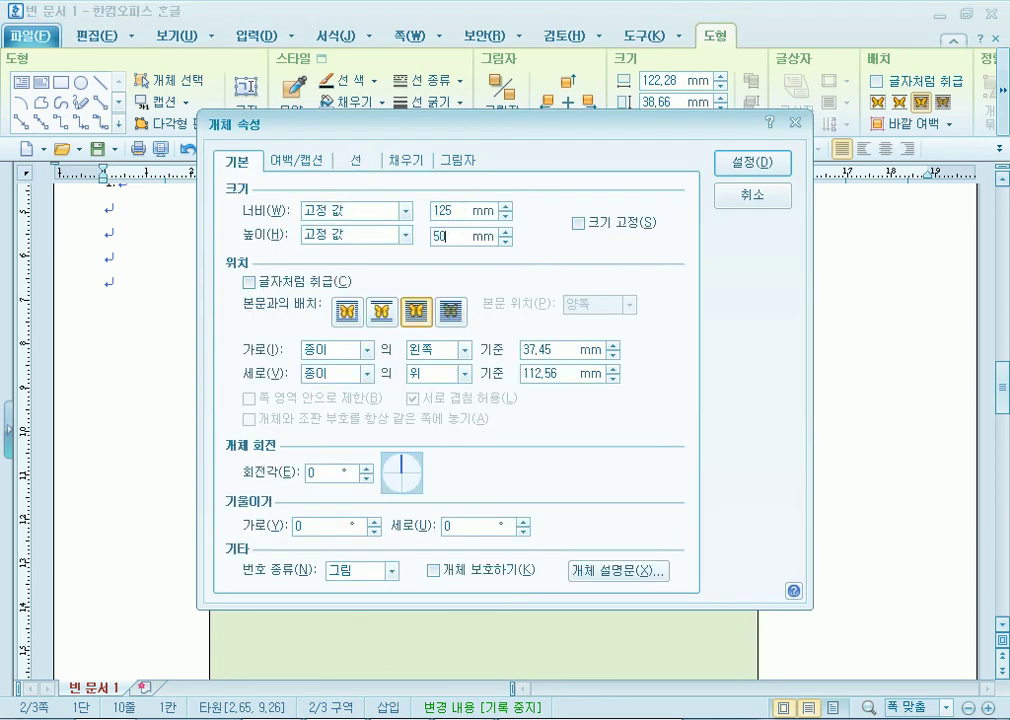
{"action": "type", "text": "0"}
{"action": "left_click", "coordinate": [584, 223]}
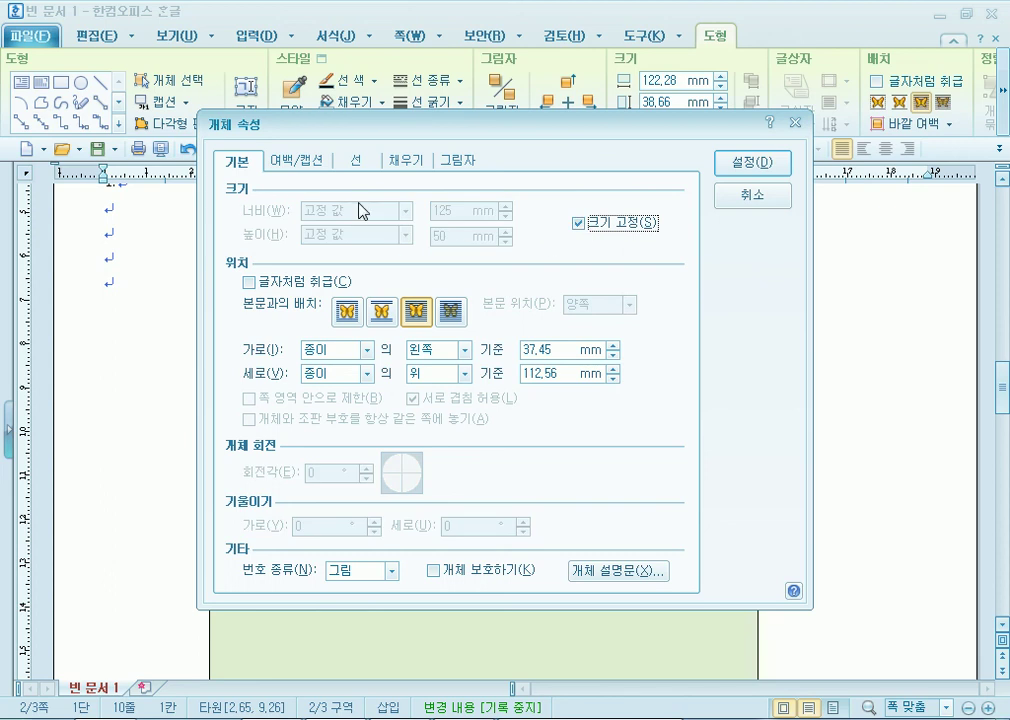
Fill the ellipse with cream and move it up over the rectangle's top edge.
{"action": "left_click", "coordinate": [418, 163]}
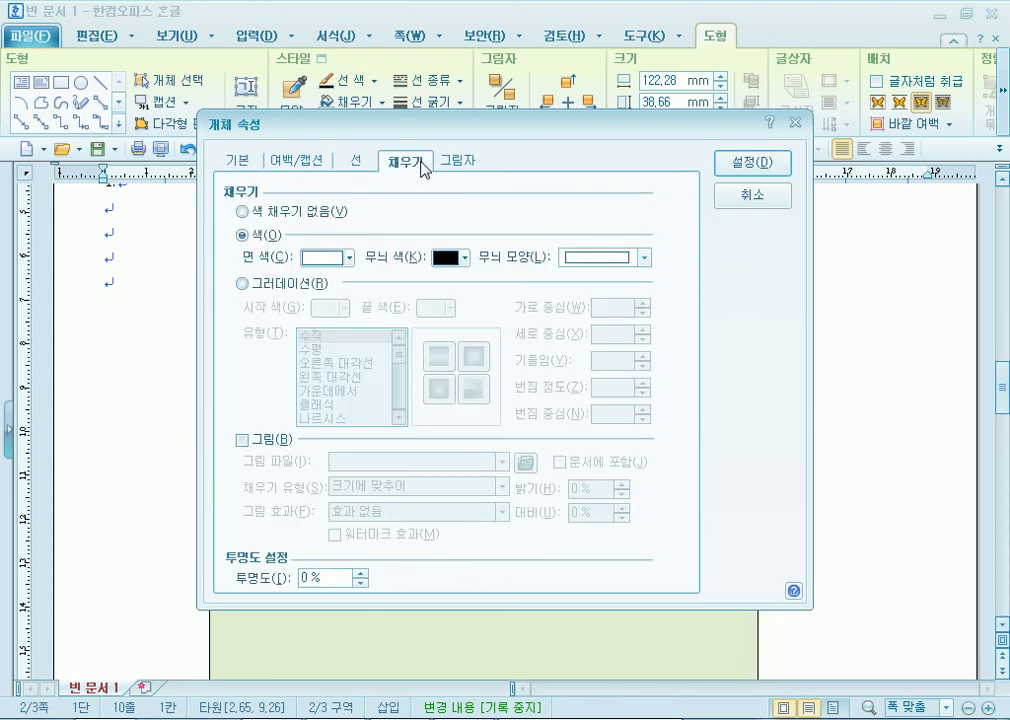
{"action": "left_click", "coordinate": [349, 258]}
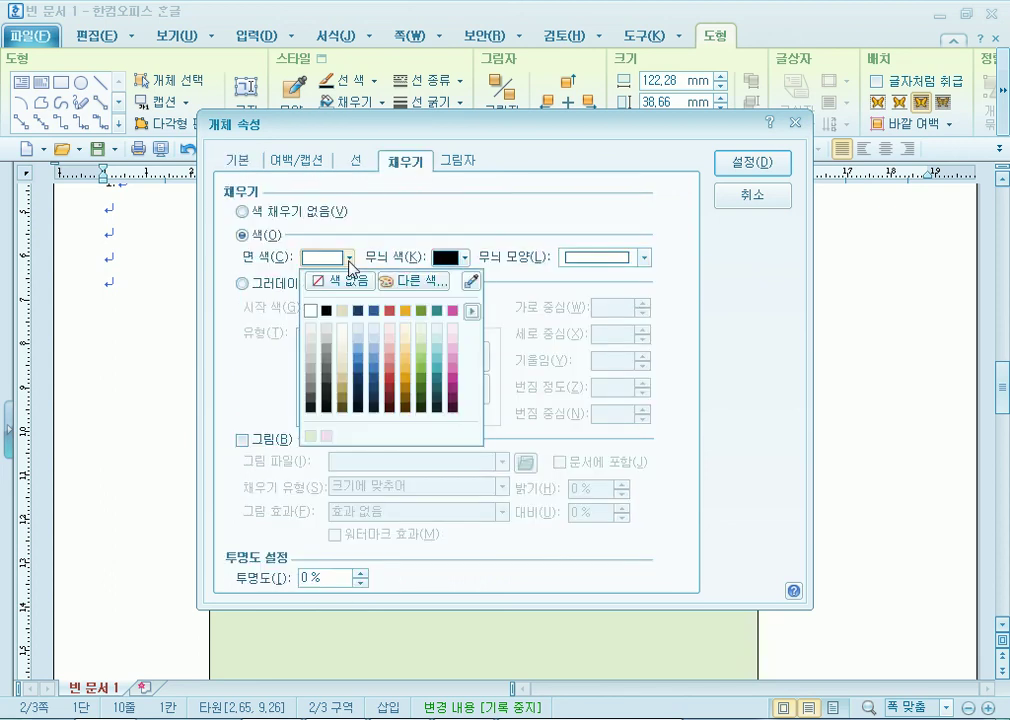
{"action": "left_click", "coordinate": [344, 340]}
{"action": "left_click", "coordinate": [763, 165]}
{"action": "left_click_drag", "start_coordinate": [586, 476], "coordinate": [561, 447]}
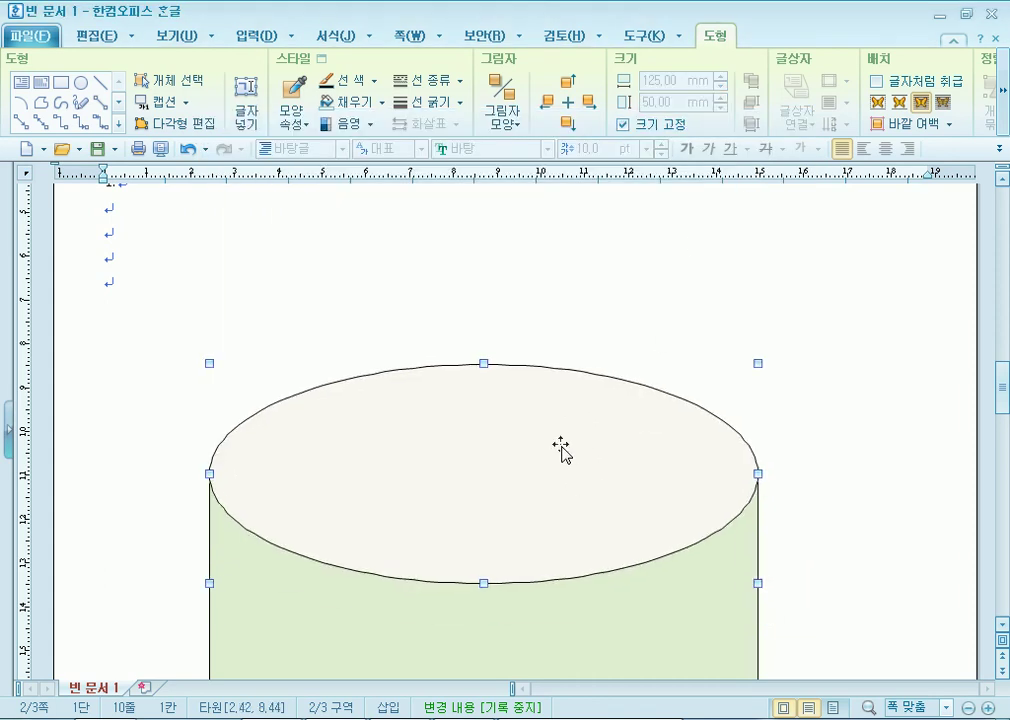
Reduce the ellipse width to 120 mm, relock its size, and centre it on the rectangle.
{"action": "double_click", "coordinate": [563, 460]}
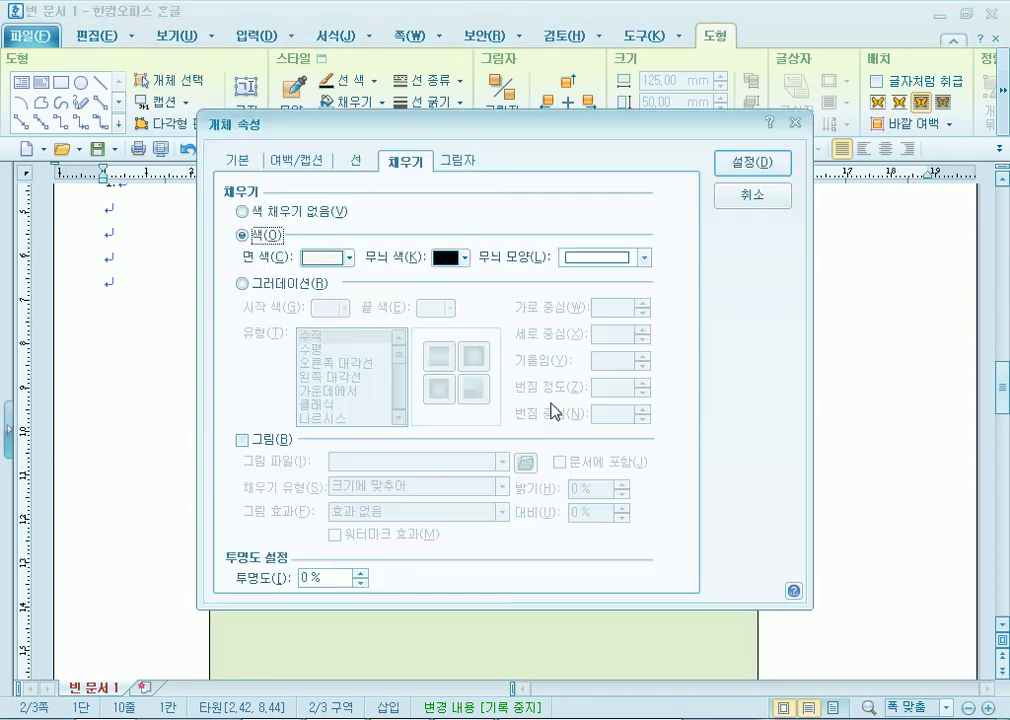
{"action": "left_click", "coordinate": [255, 163]}
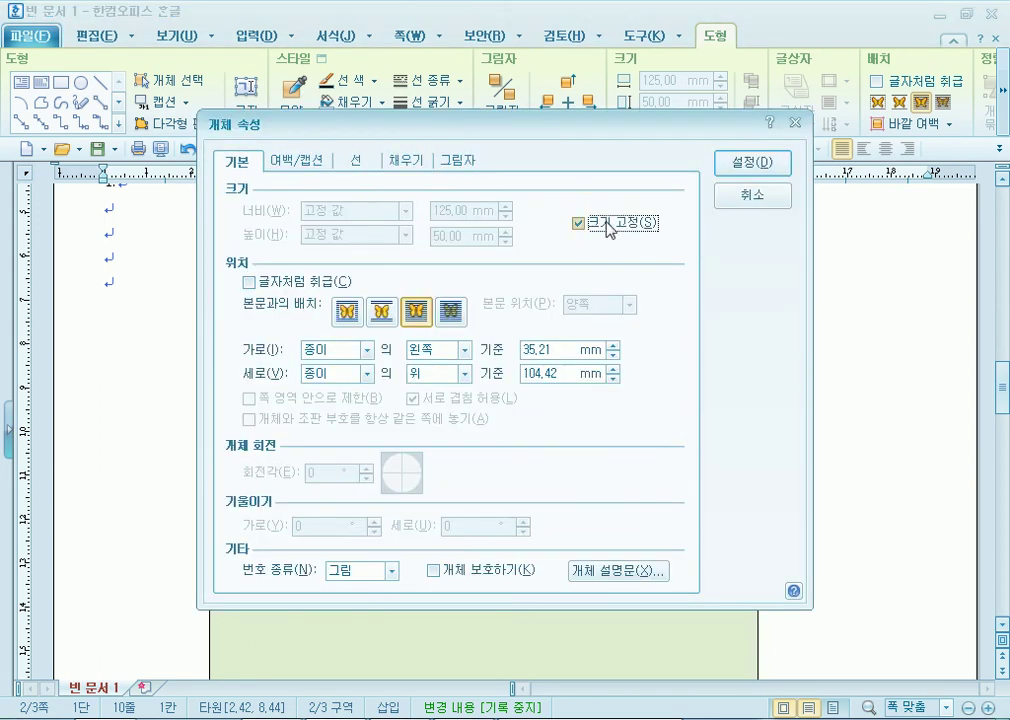
{"action": "left_click", "coordinate": [585, 225]}
{"action": "left_click", "coordinate": [505, 216]}
{"action": "left_click", "coordinate": [505, 216]}
{"action": "left_click", "coordinate": [505, 216]}
{"action": "left_click", "coordinate": [505, 216]}
{"action": "left_click", "coordinate": [505, 216]}
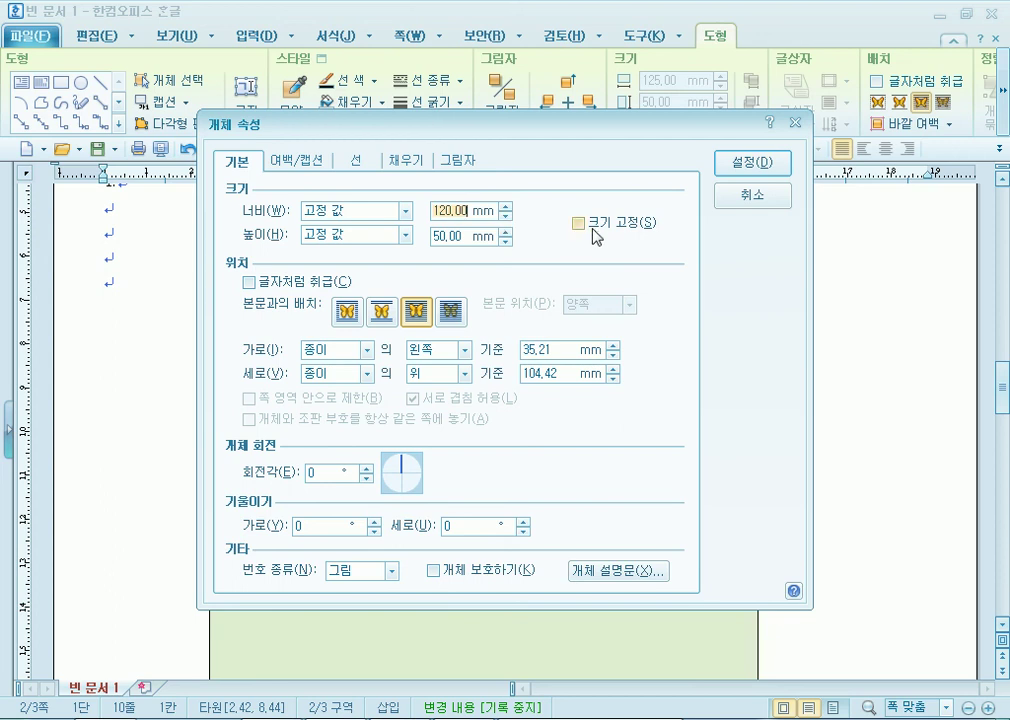
{"action": "left_click", "coordinate": [578, 222]}
{"action": "left_click", "coordinate": [752, 163]}
{"action": "left_click_drag", "start_coordinate": [567, 420], "coordinate": [577, 421]}
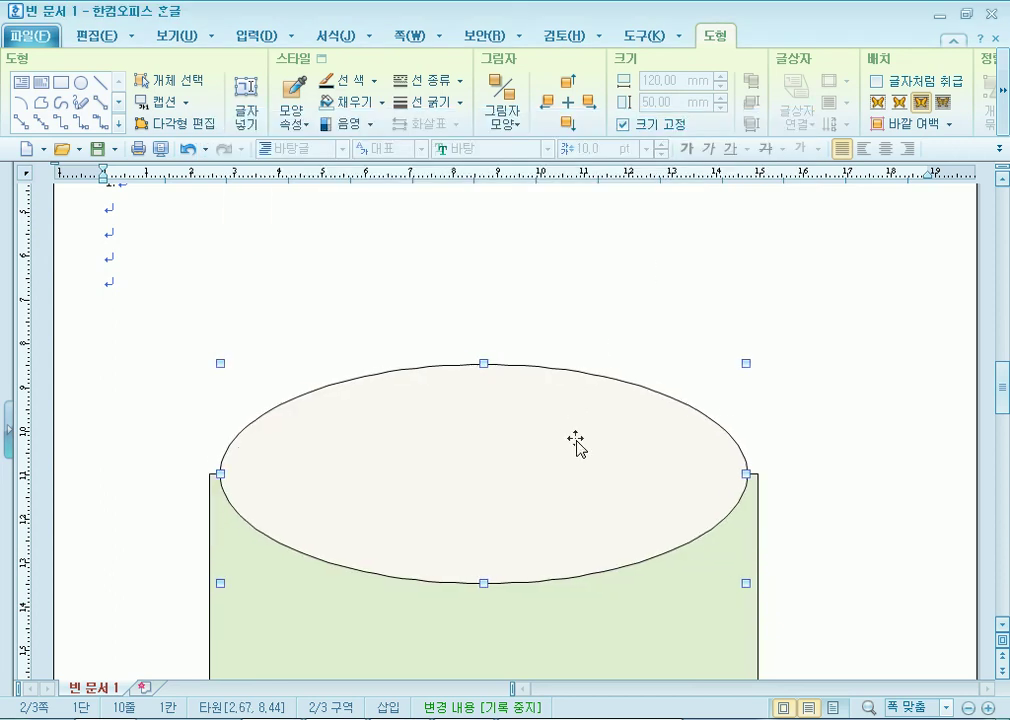
{"action": "left_click", "coordinate": [843, 352]}
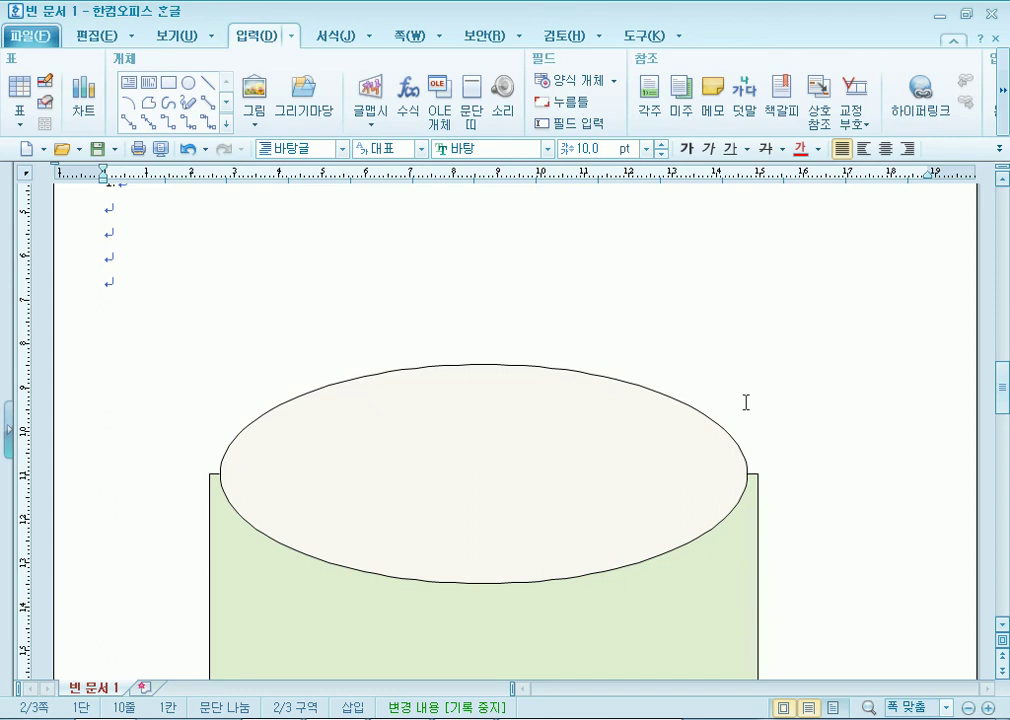
{"action": "left_click", "coordinate": [546, 484]}
{"action": "scroll", "coordinate": [828, 563], "scroll_direction": "down", "scroll_amount": 3}
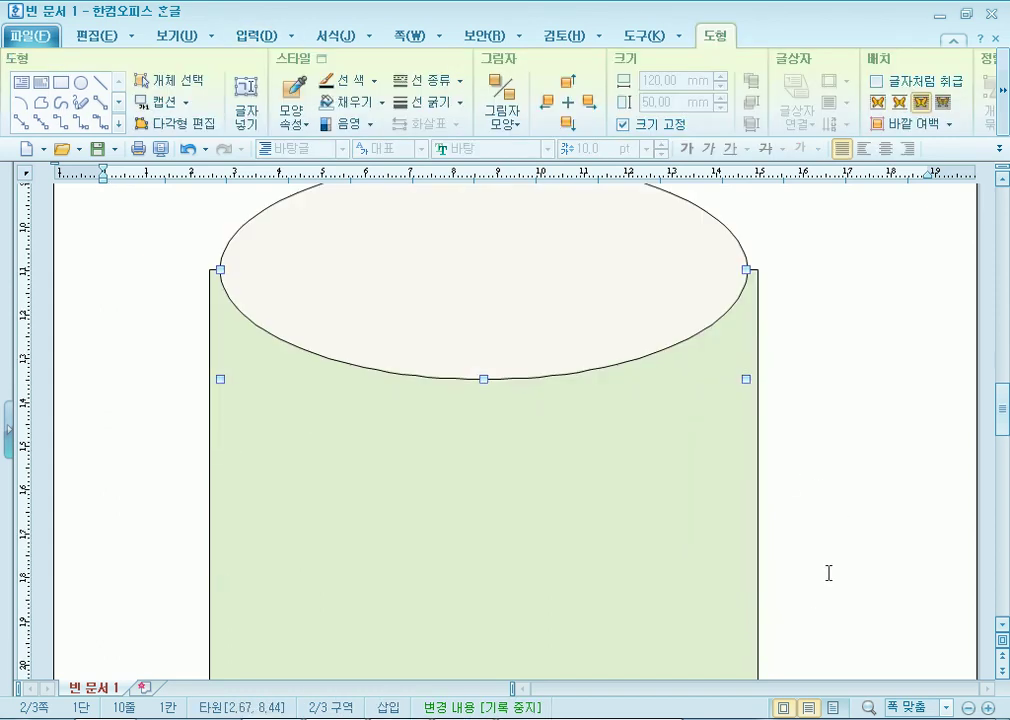
Scroll GW04-08C.pdf in Adobe Reader to view the sample ellipse layout, then return to Hangul.
{"action": "key", "text": "alt+Tab"}
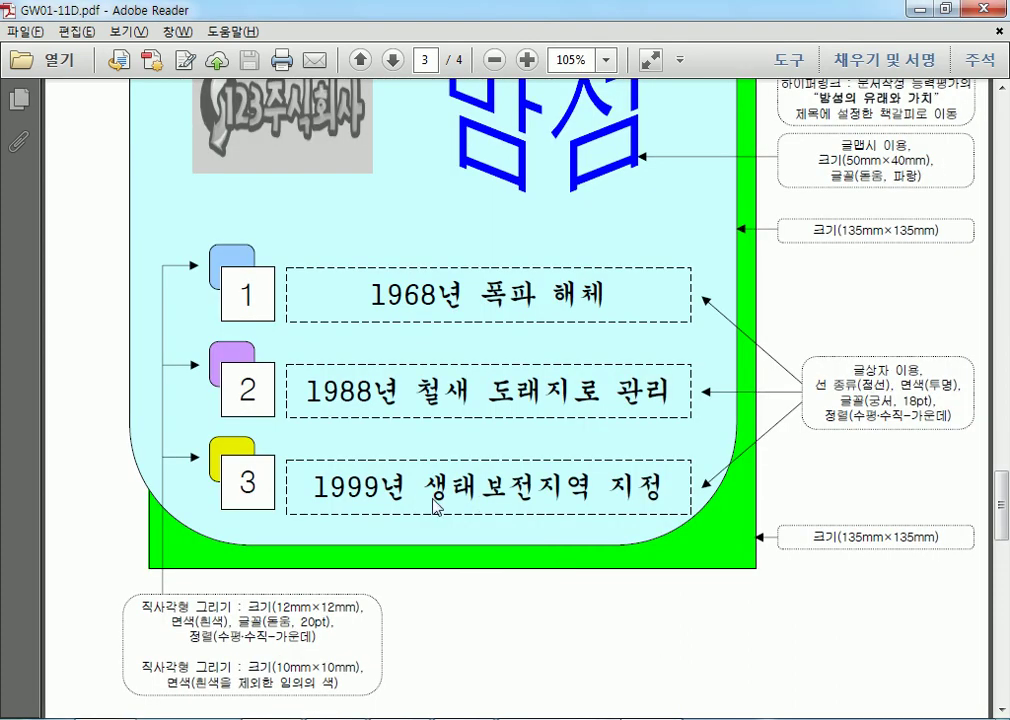
{"action": "scroll", "coordinate": [428, 500], "scroll_direction": "up", "scroll_amount": 5}
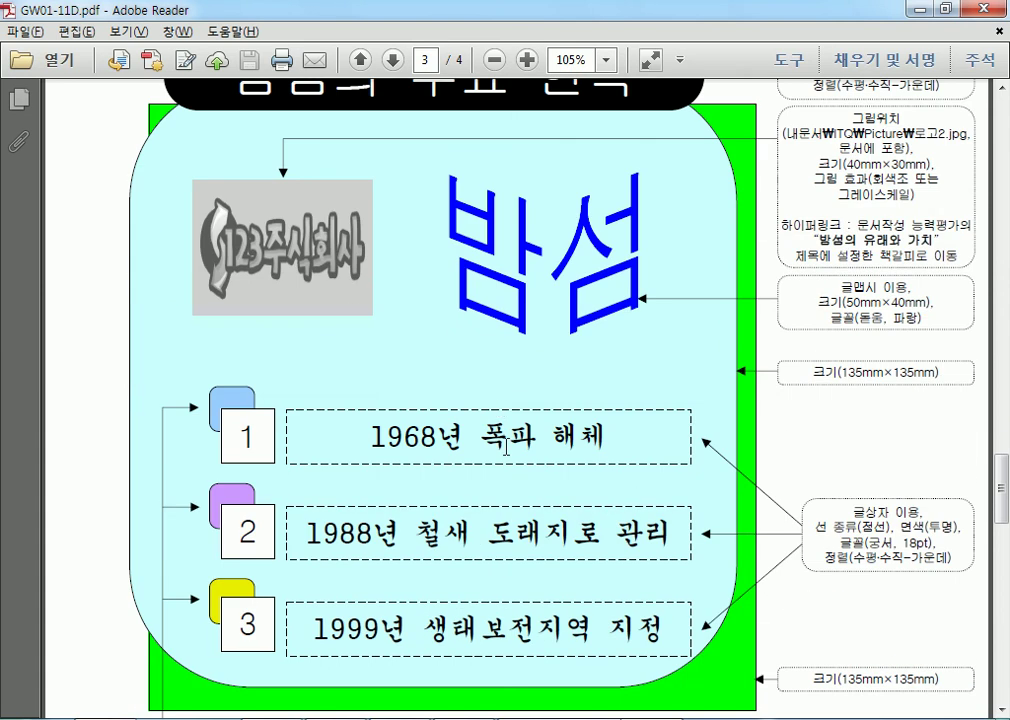
{"action": "scroll", "coordinate": [400, 318], "scroll_direction": "down", "scroll_amount": 3}
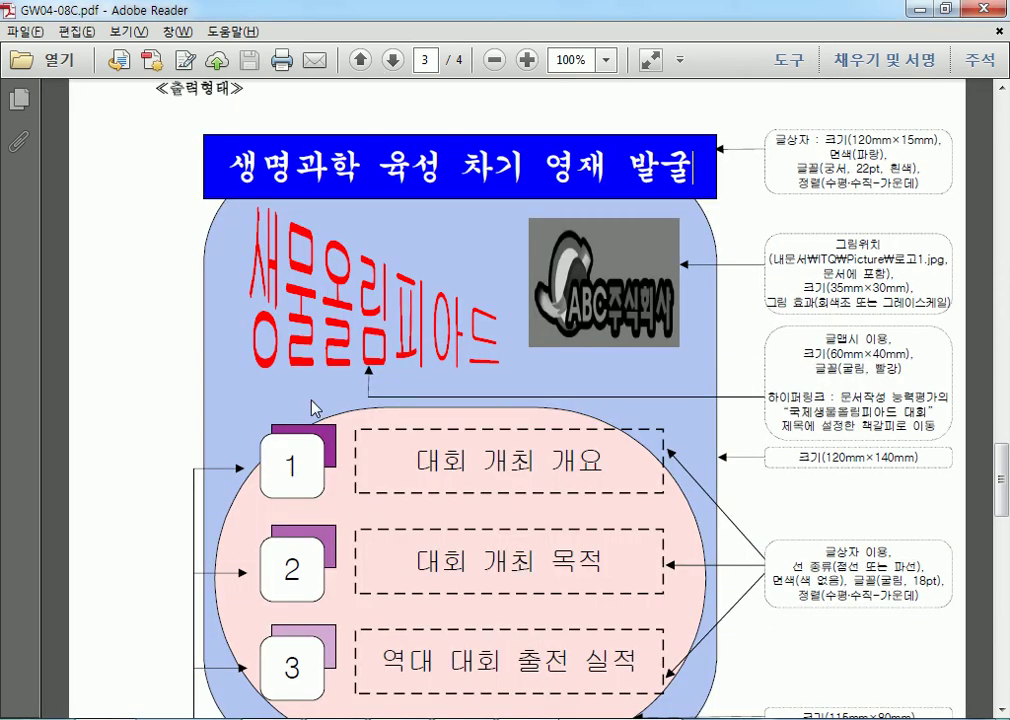
{"action": "scroll", "coordinate": [371, 440], "scroll_direction": "down", "scroll_amount": 3}
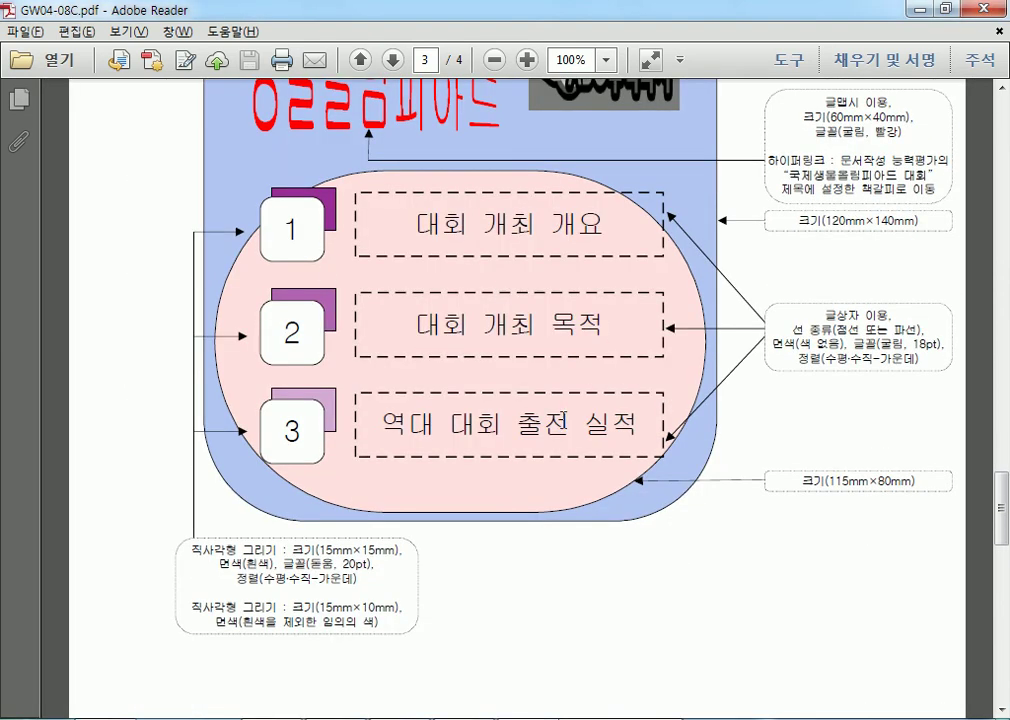
{"action": "scroll", "coordinate": [560, 420], "scroll_direction": "up", "scroll_amount": 3}
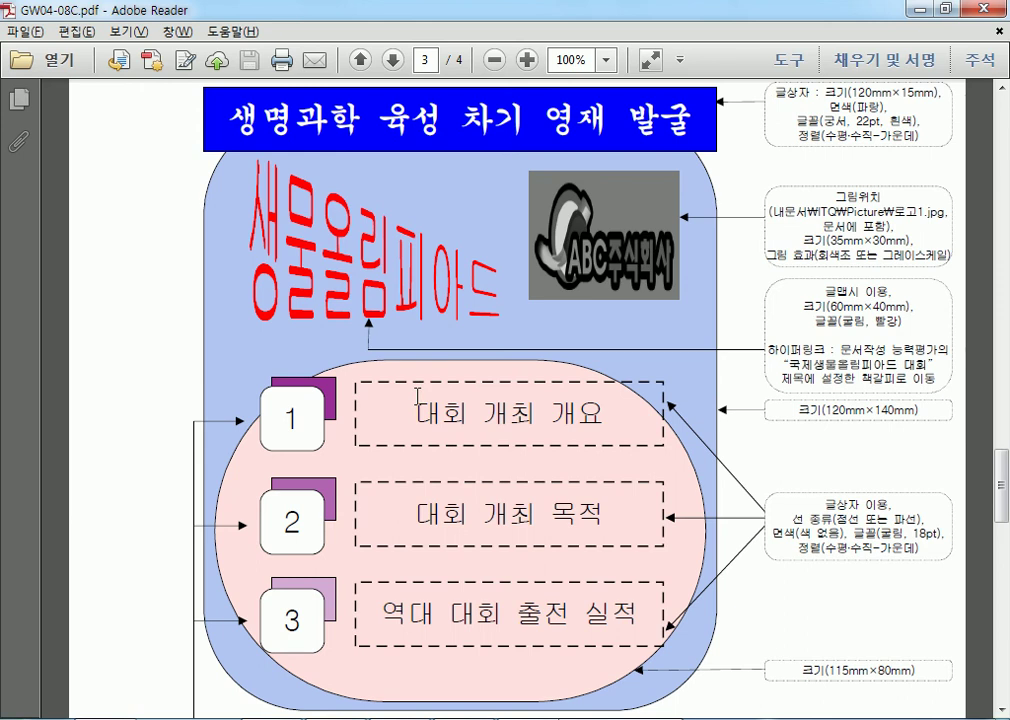
{"action": "scroll", "coordinate": [417, 395], "scroll_direction": "down", "scroll_amount": 3}
{"action": "mouse_move", "coordinate": [590, 718]}
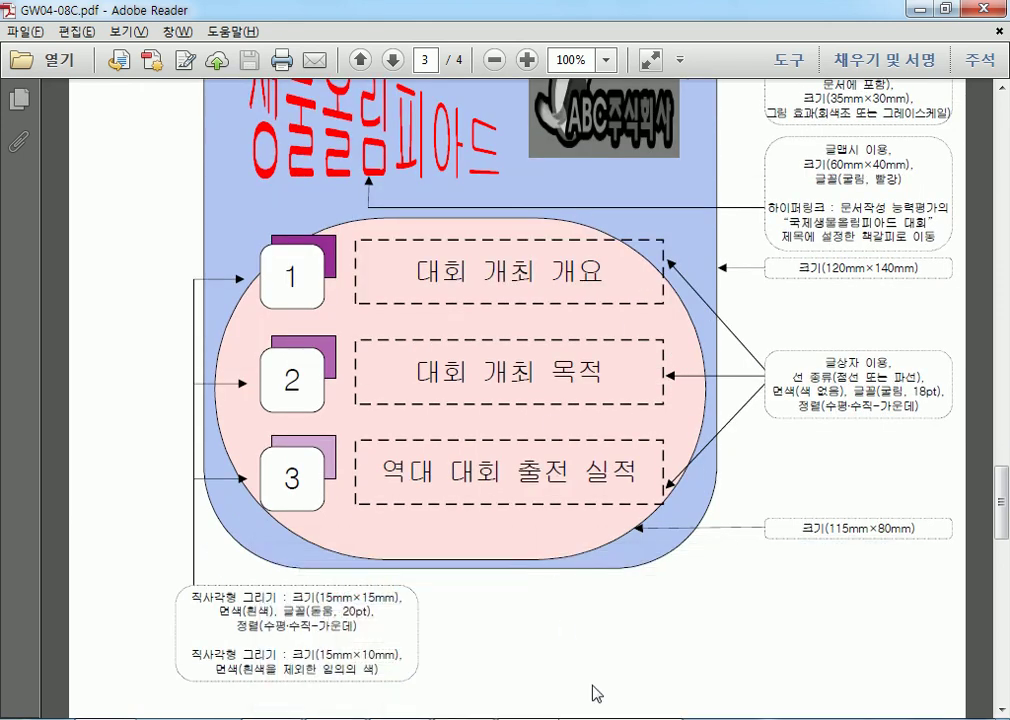
{"action": "key", "text": "alt+Tab"}
Drag the cream ellipse back so it sits centred on the green rectangle's top edge, then deselect it.
{"action": "left_click", "coordinate": [352, 298]}
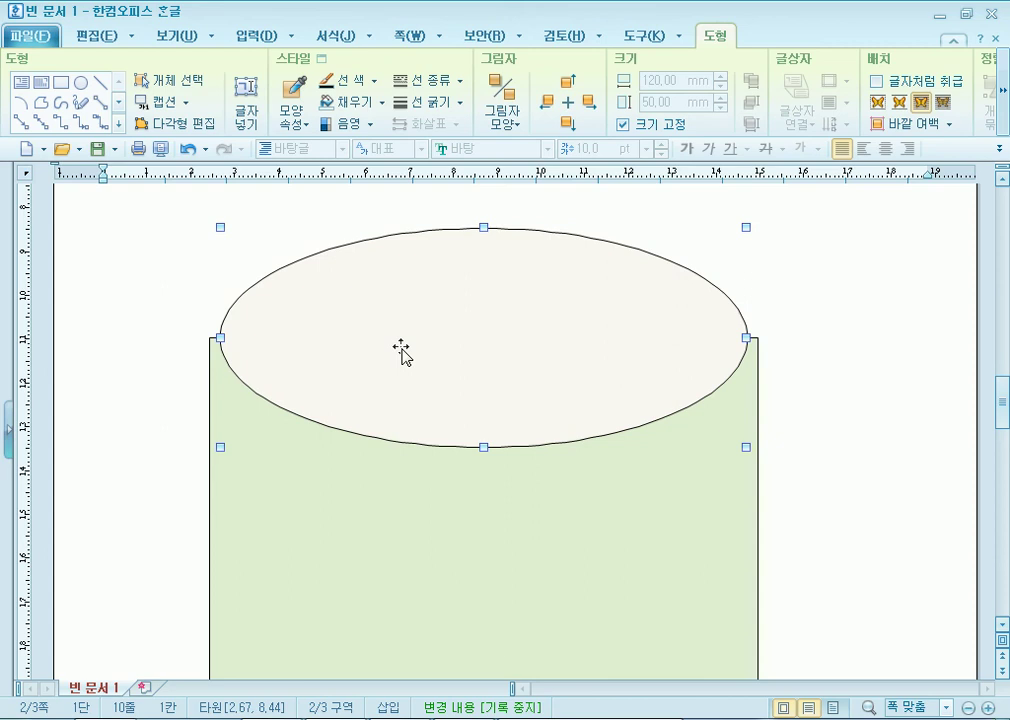
{"action": "scroll", "coordinate": [400, 350], "scroll_direction": "up", "scroll_amount": 3}
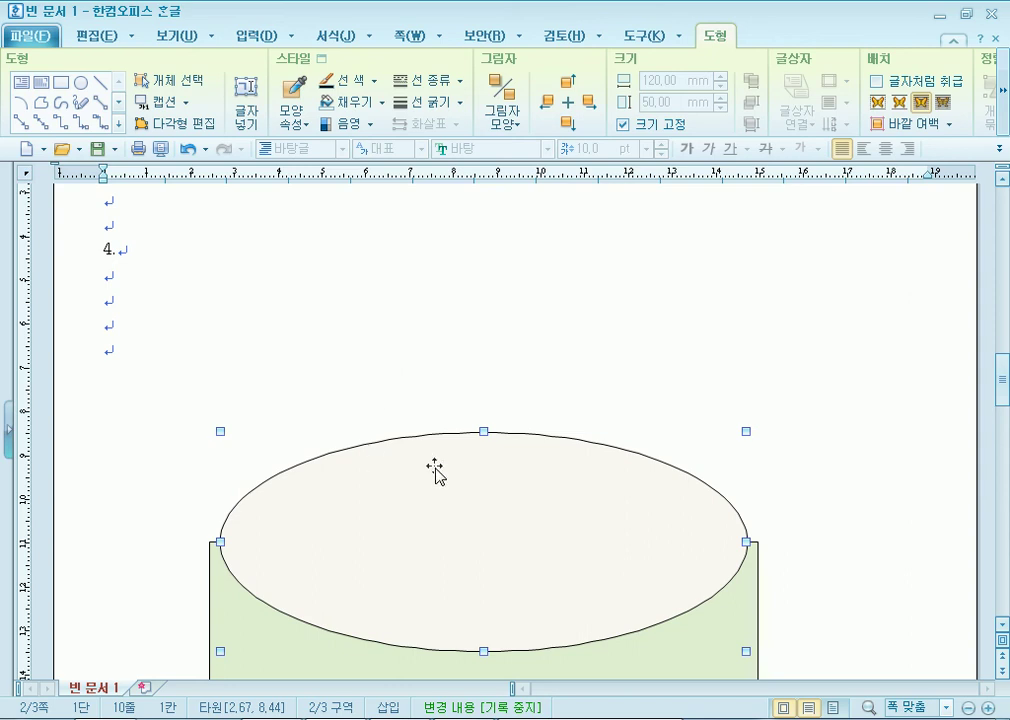
{"action": "scroll", "coordinate": [390, 465], "scroll_direction": "down", "scroll_amount": 3}
{"action": "left_click", "coordinate": [283, 538]}
{"action": "left_click", "coordinate": [408, 374]}
{"action": "left_click_drag", "start_coordinate": [408, 374], "coordinate": [404, 332]}
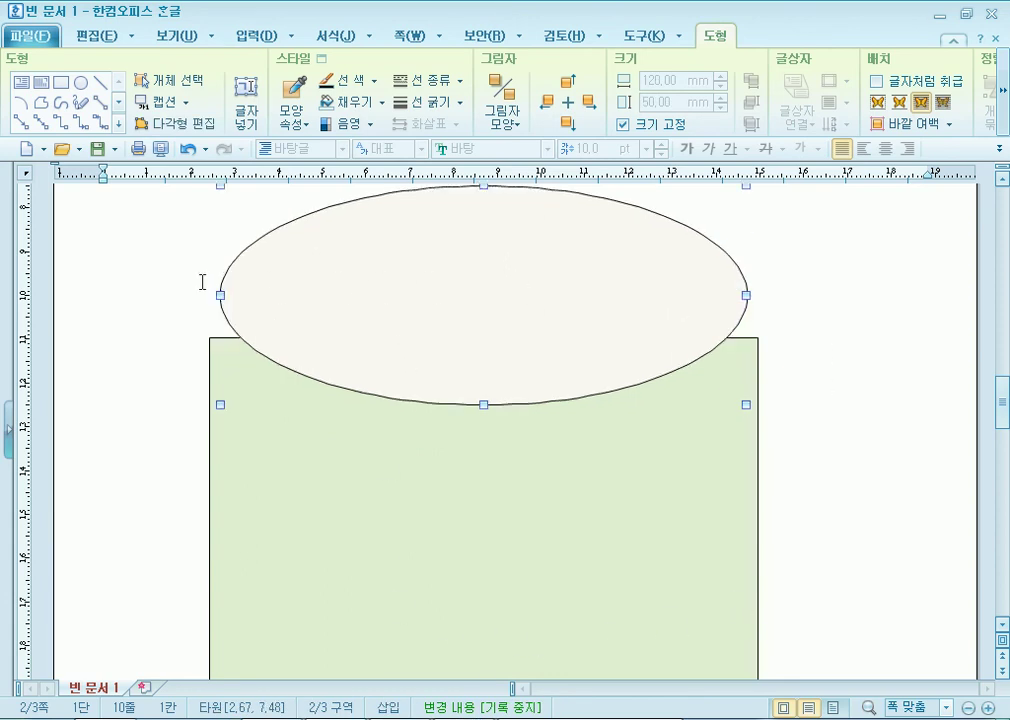
{"action": "left_click_drag", "start_coordinate": [428, 289], "coordinate": [431, 341]}
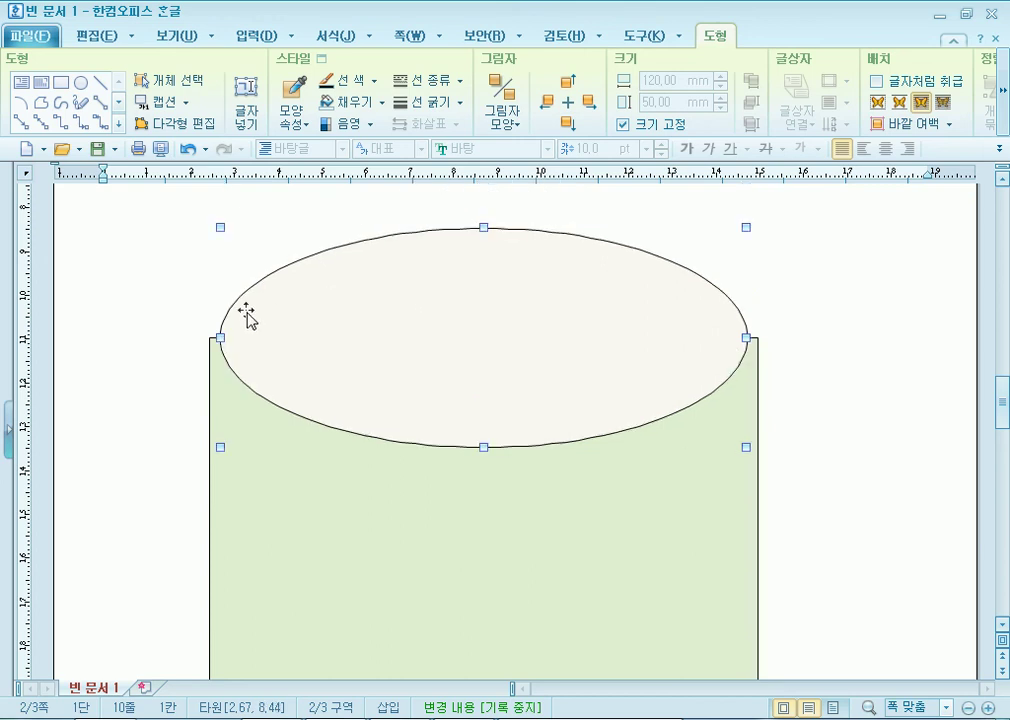
{"action": "left_click_drag", "start_coordinate": [661, 333], "coordinate": [576, 321]}
{"action": "left_click_drag", "start_coordinate": [417, 343], "coordinate": [497, 360]}
{"action": "left_click", "coordinate": [863, 430]}
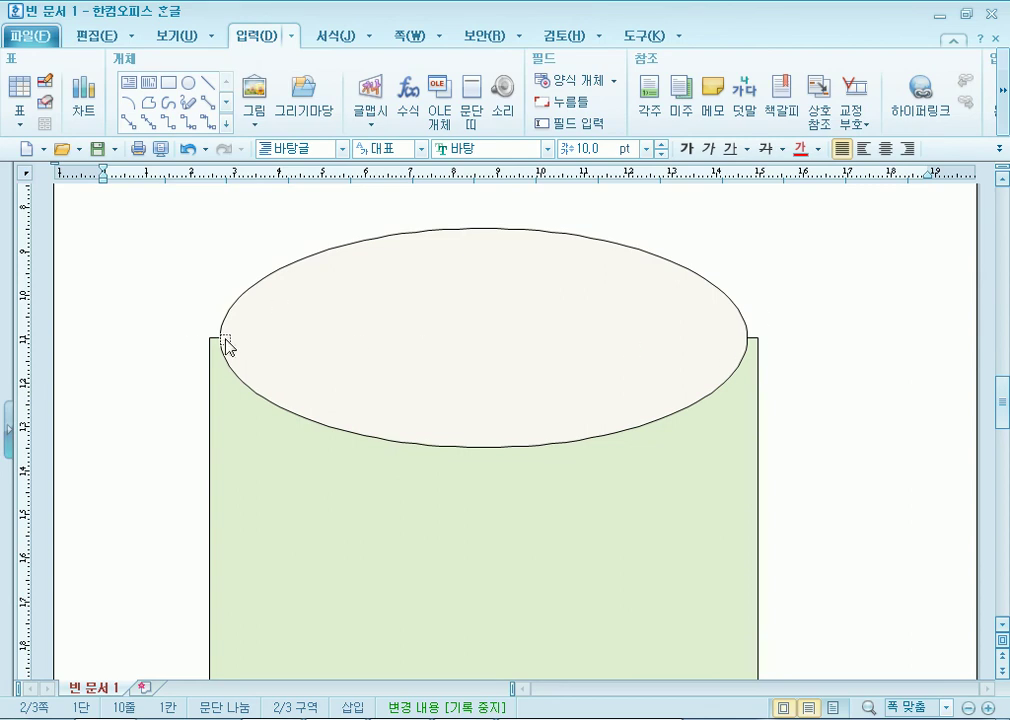
{"action": "scroll", "coordinate": [893, 474], "scroll_direction": "up", "scroll_amount": 3}
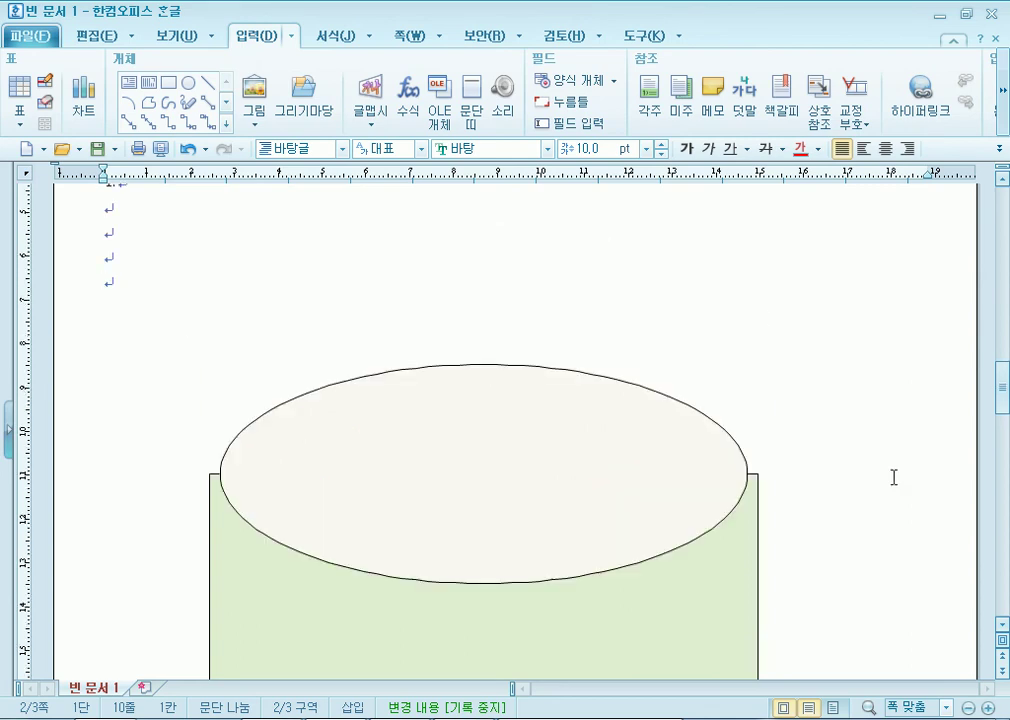
{"action": "scroll", "coordinate": [893, 477], "scroll_direction": "down", "scroll_amount": 5}
{"action": "scroll", "coordinate": [886, 484], "scroll_direction": "up", "scroll_amount": 2}
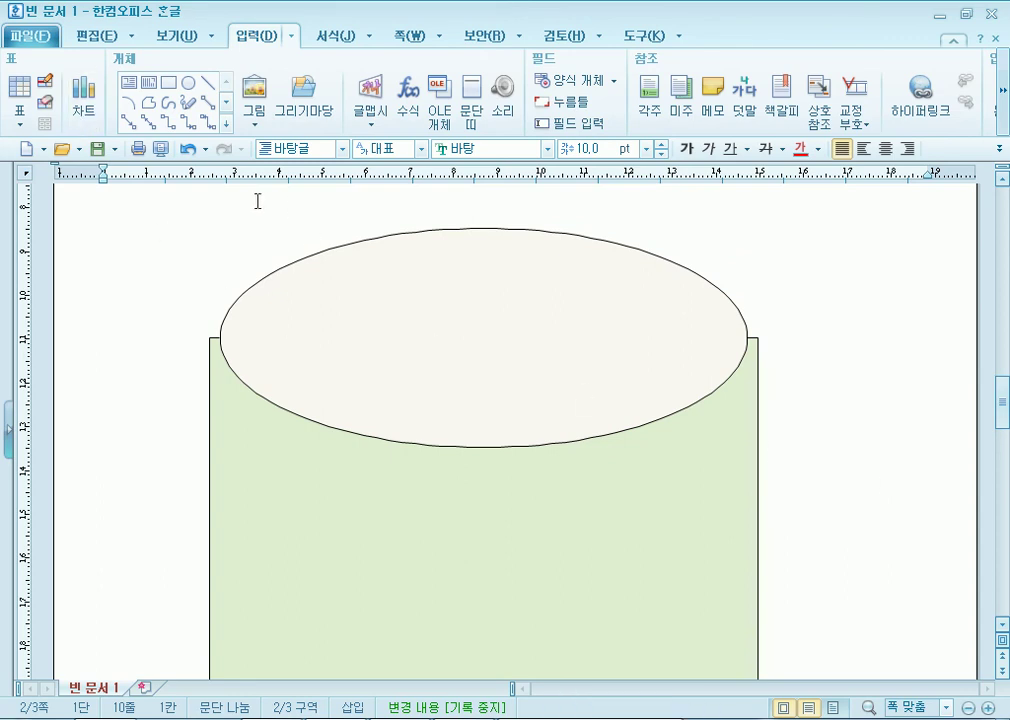
{"action": "left_click", "coordinate": [125, 86]}
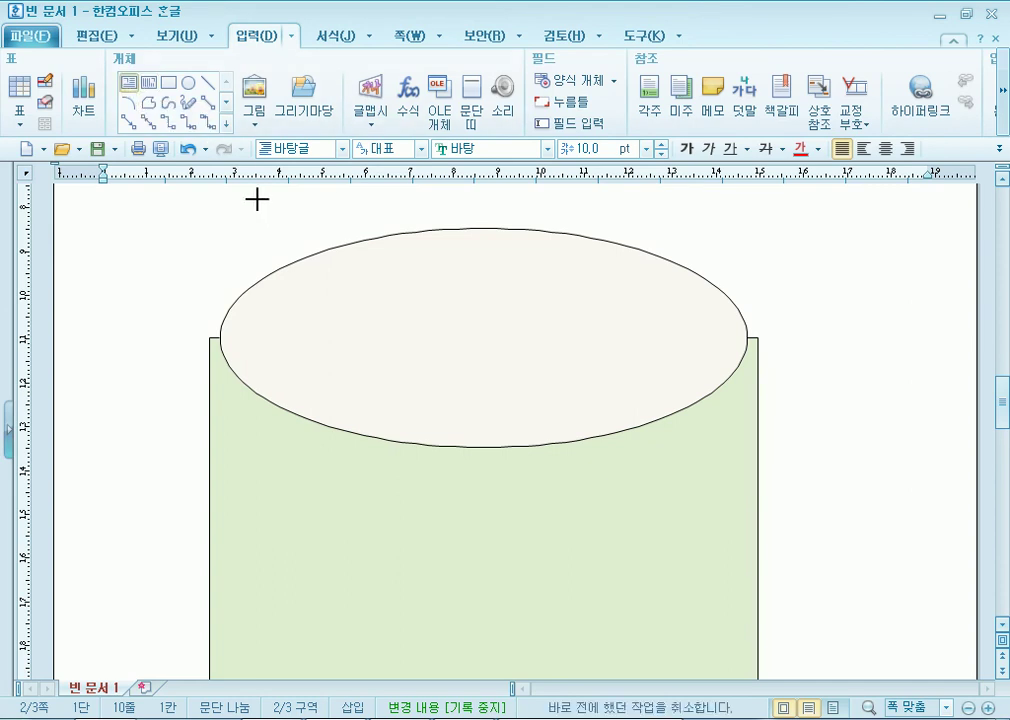
{"action": "left_click_drag", "start_coordinate": [239, 200], "coordinate": [772, 285]}
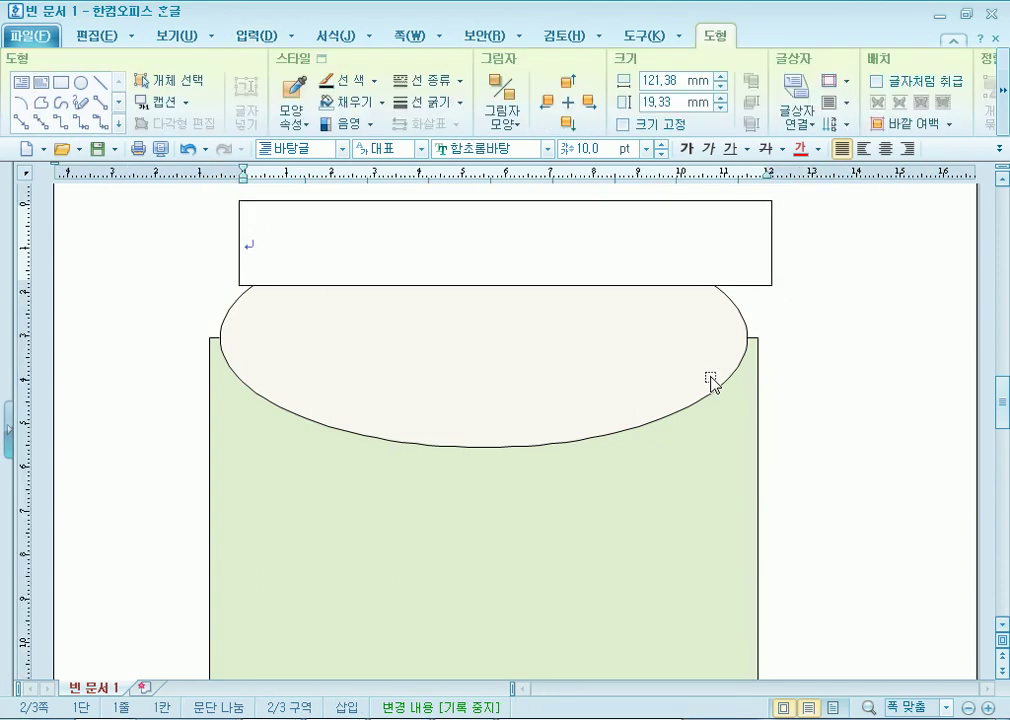
{"action": "left_click", "coordinate": [743, 286]}
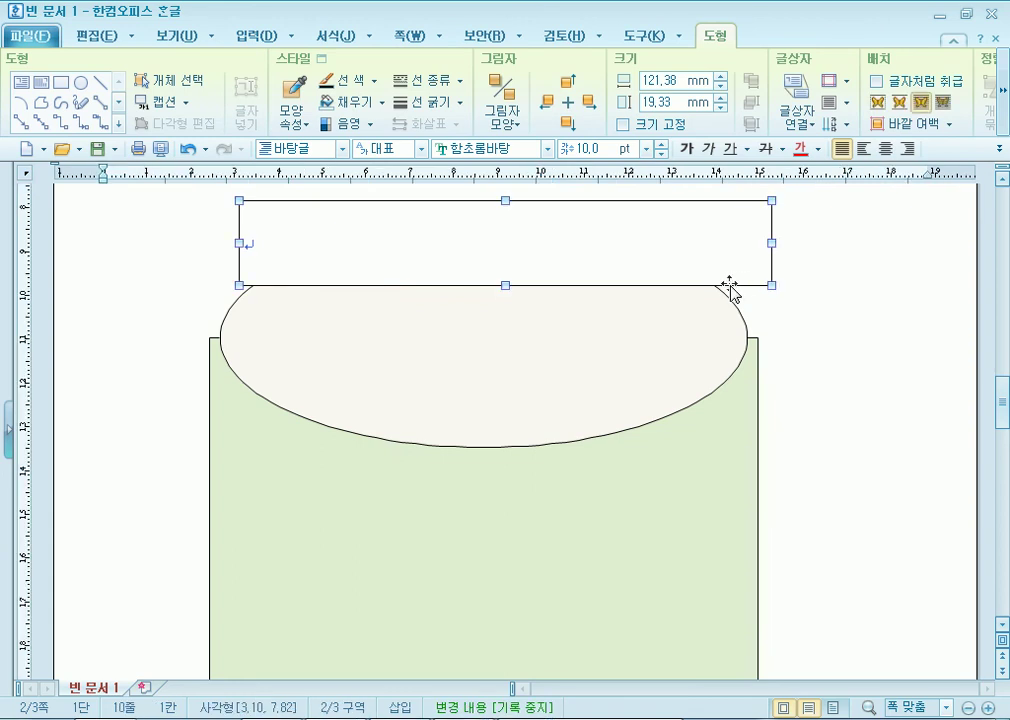
{"action": "key", "text": "Delete"}
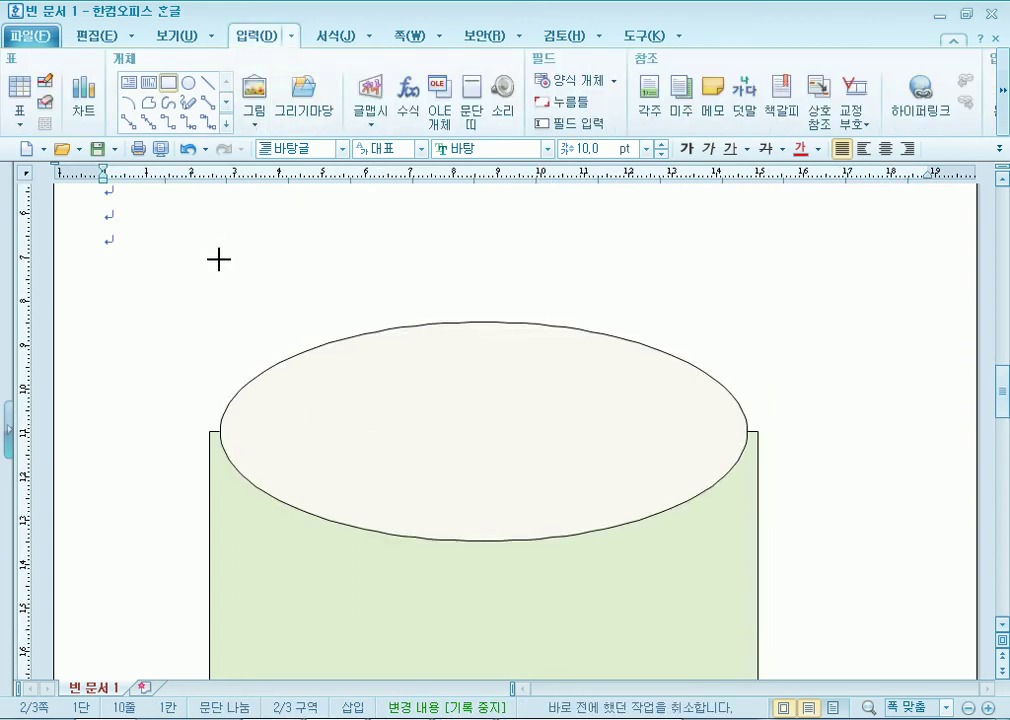
{"action": "left_click_drag", "start_coordinate": [746, 371], "coordinate": [234, 263]}
{"action": "right_click", "coordinate": [320, 294]}
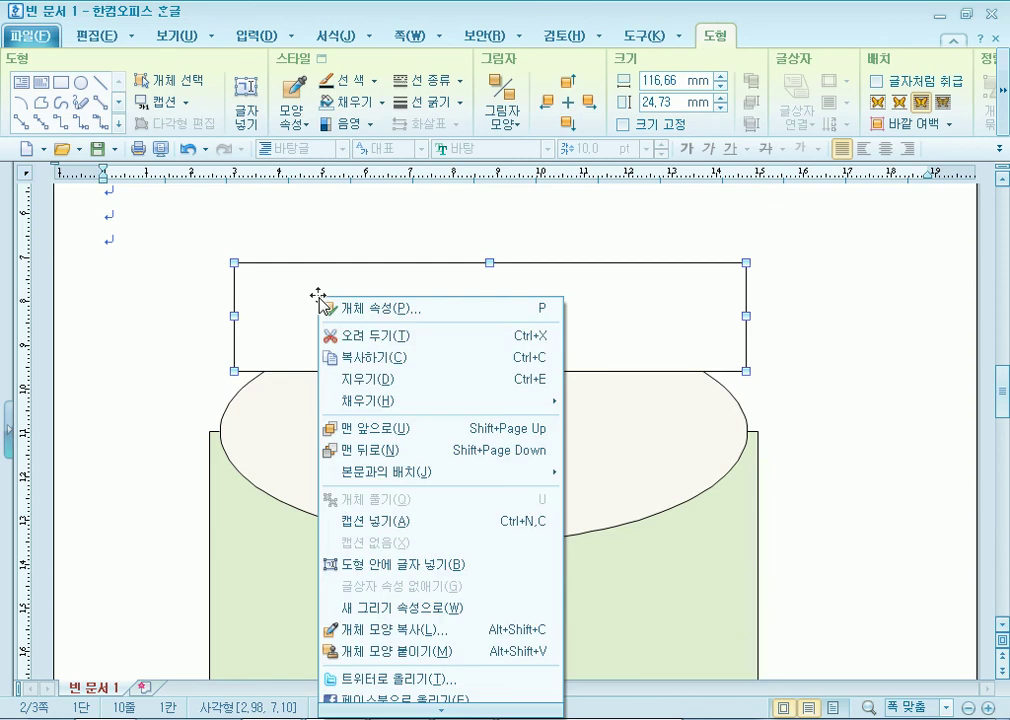
{"action": "key", "text": "Down"}
{"action": "key", "text": "Down"}
{"action": "key", "text": "Down"}
{"action": "key", "text": "Down"}
{"action": "key", "text": "Up"}
{"action": "key", "text": "Return"}
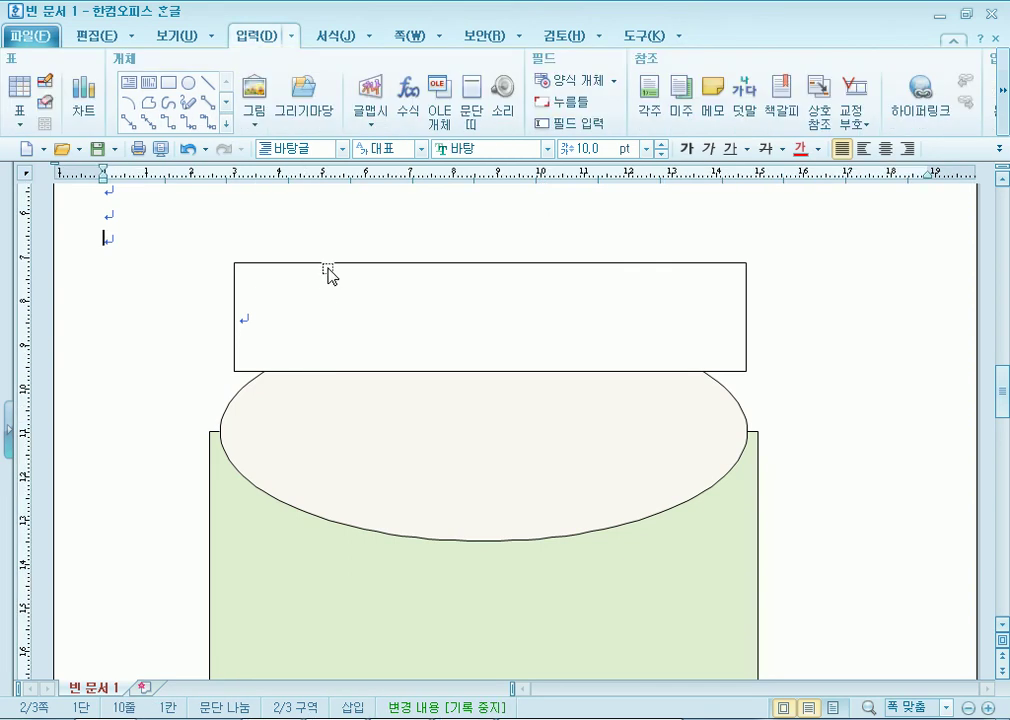
{"action": "key", "text": "Escape"}
{"action": "key", "text": "Delete"}
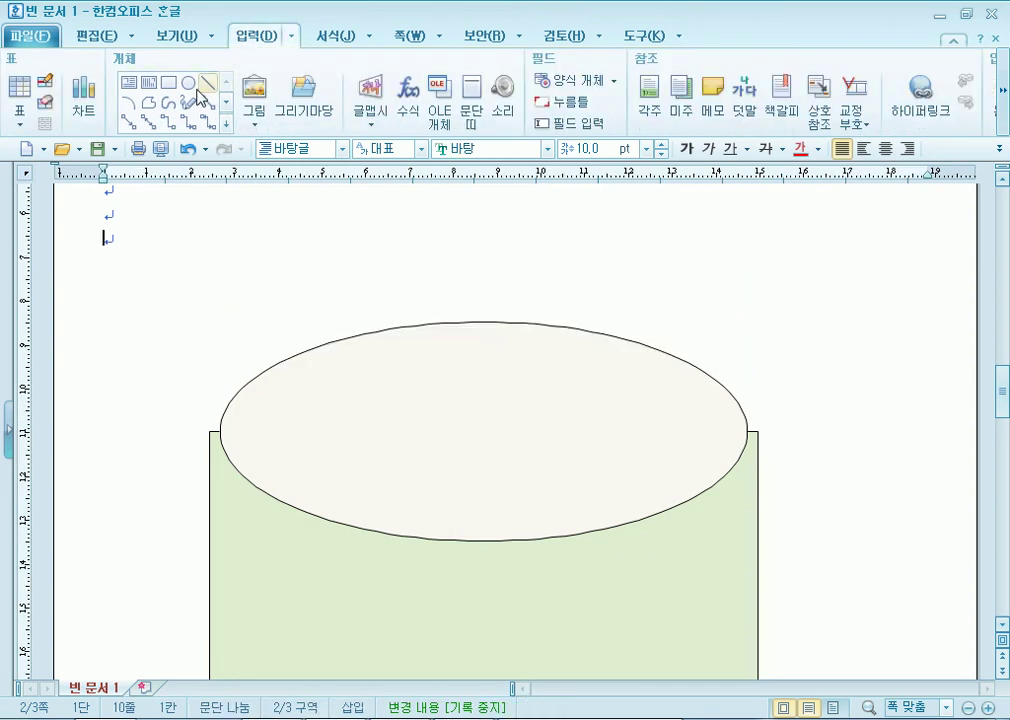
{"action": "left_click", "coordinate": [127, 88]}
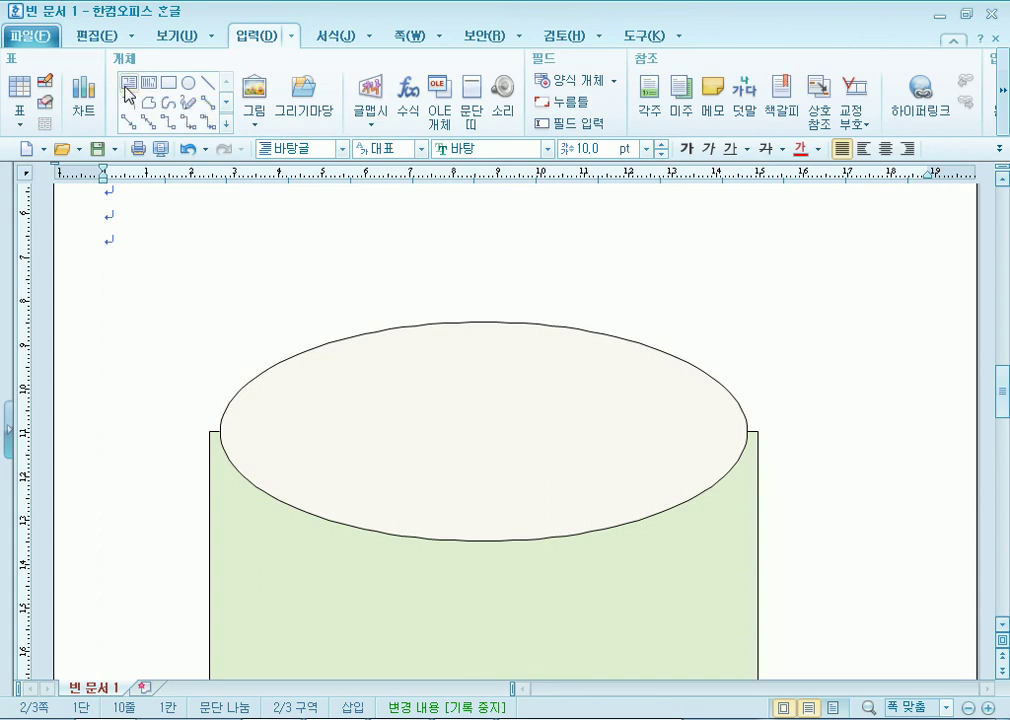
{"action": "left_click_drag", "start_coordinate": [207, 277], "coordinate": [763, 371]}
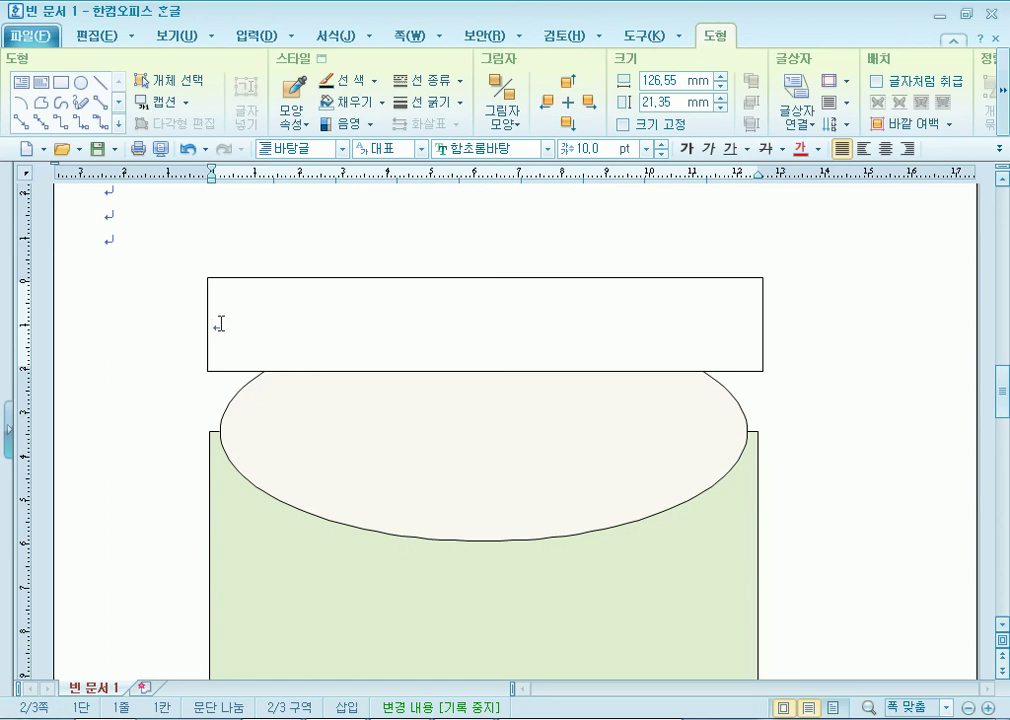
{"action": "left_click", "coordinate": [254, 273]}
{"action": "left_click", "coordinate": [256, 279]}
{"action": "key", "text": "Delete"}
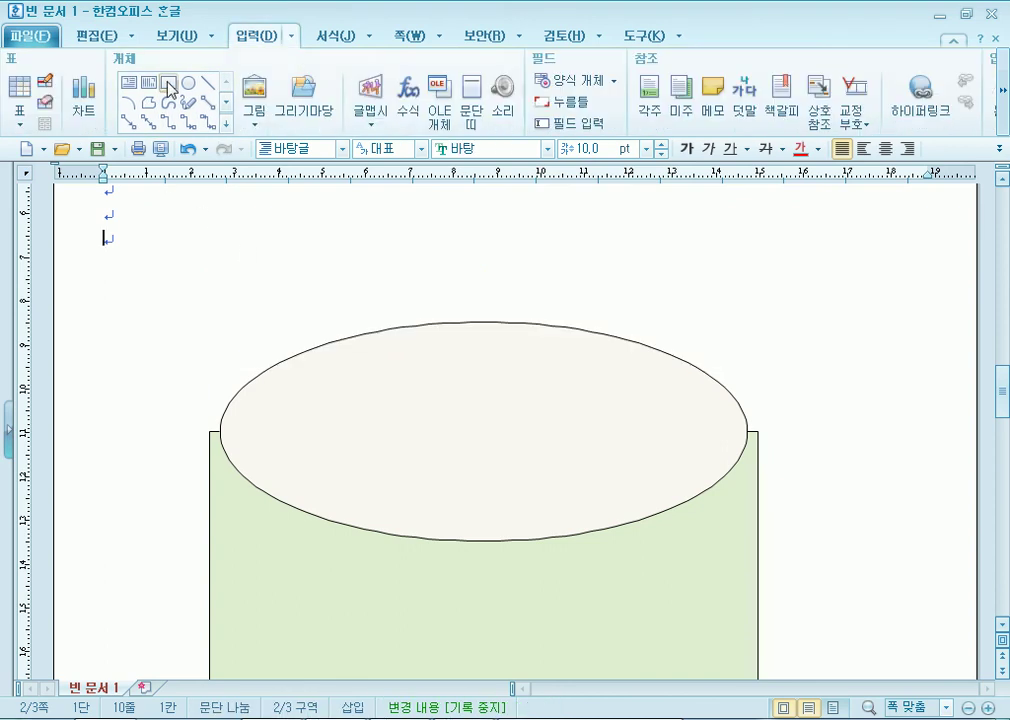
Draw a rectangle above the ellipse and type '신명나는 탈춤, 살맛나는 세상' inside it.
{"action": "left_click", "coordinate": [170, 88]}
{"action": "key", "text": "ctrl+z"}
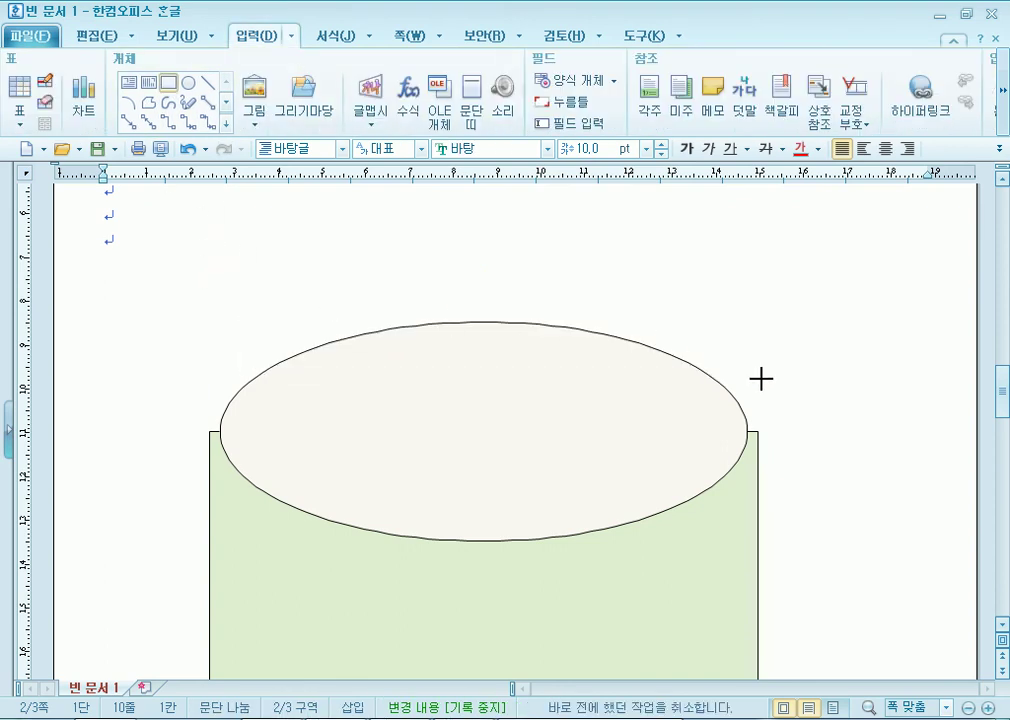
{"action": "left_click_drag", "start_coordinate": [762, 376], "coordinate": [761, 373]}
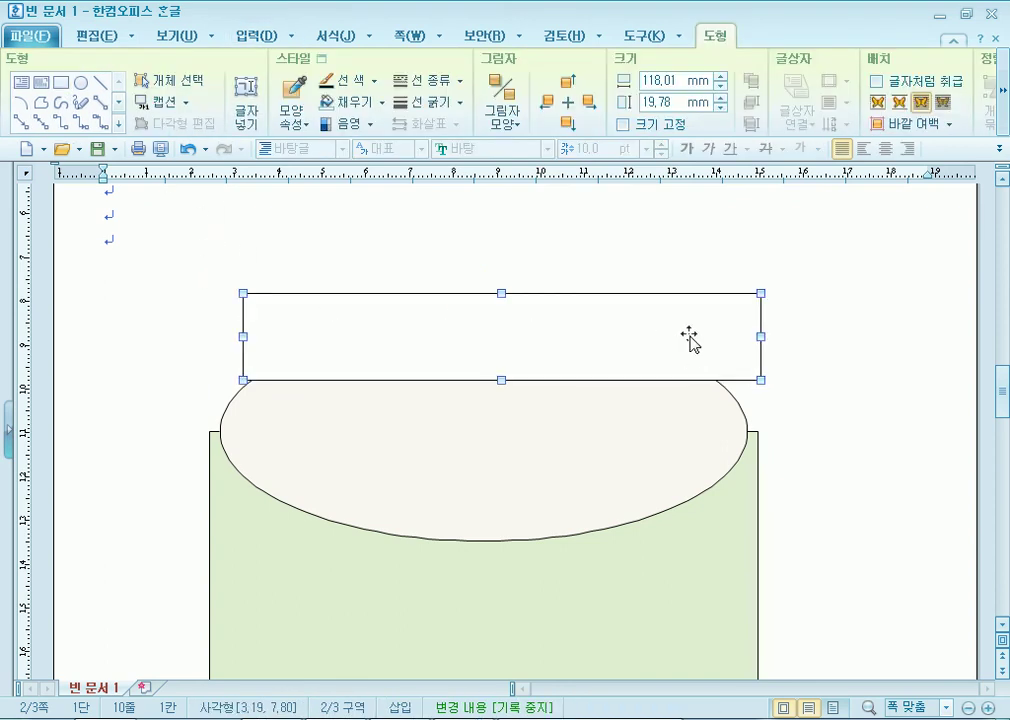
{"action": "right_click", "coordinate": [293, 293]}
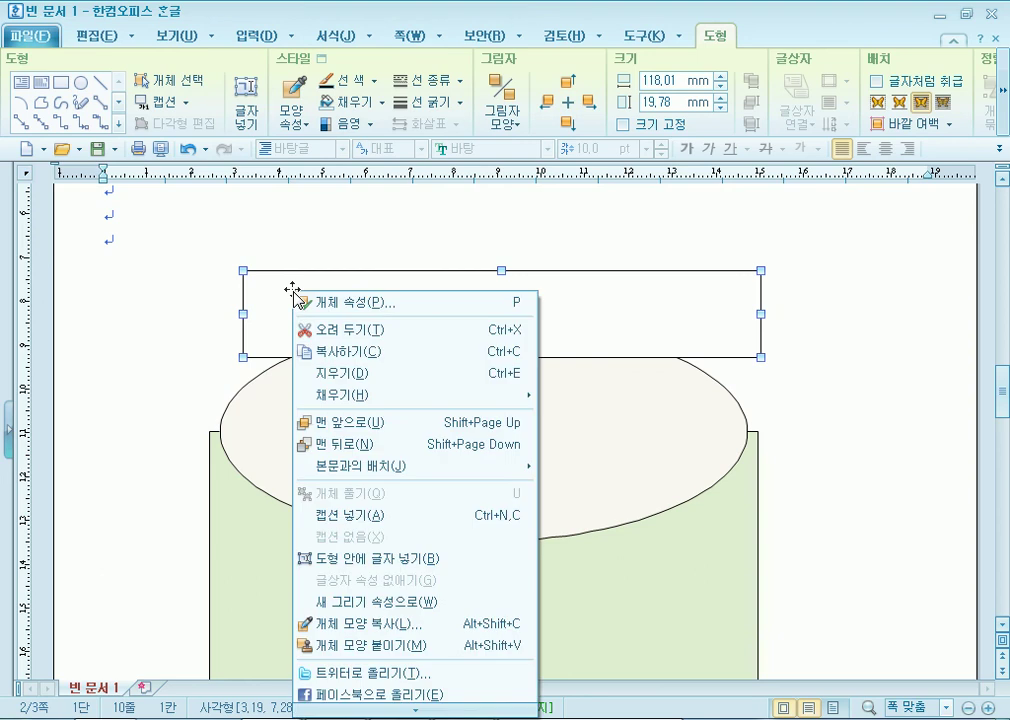
{"action": "left_click", "coordinate": [344, 561]}
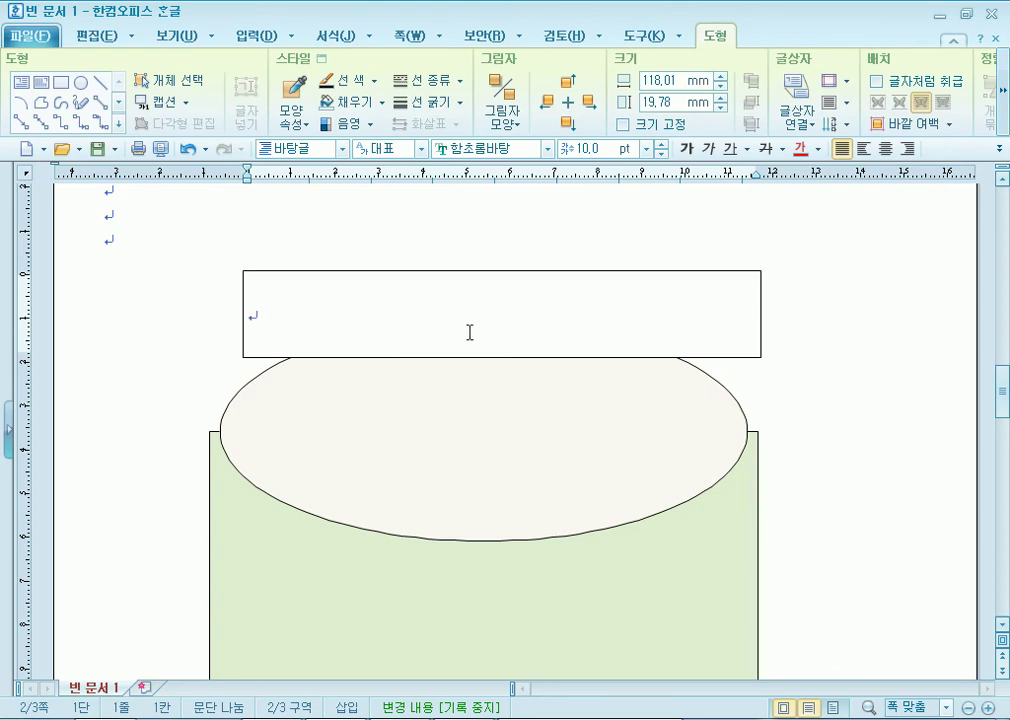
{"action": "type", "text": "ㅅ명하"}
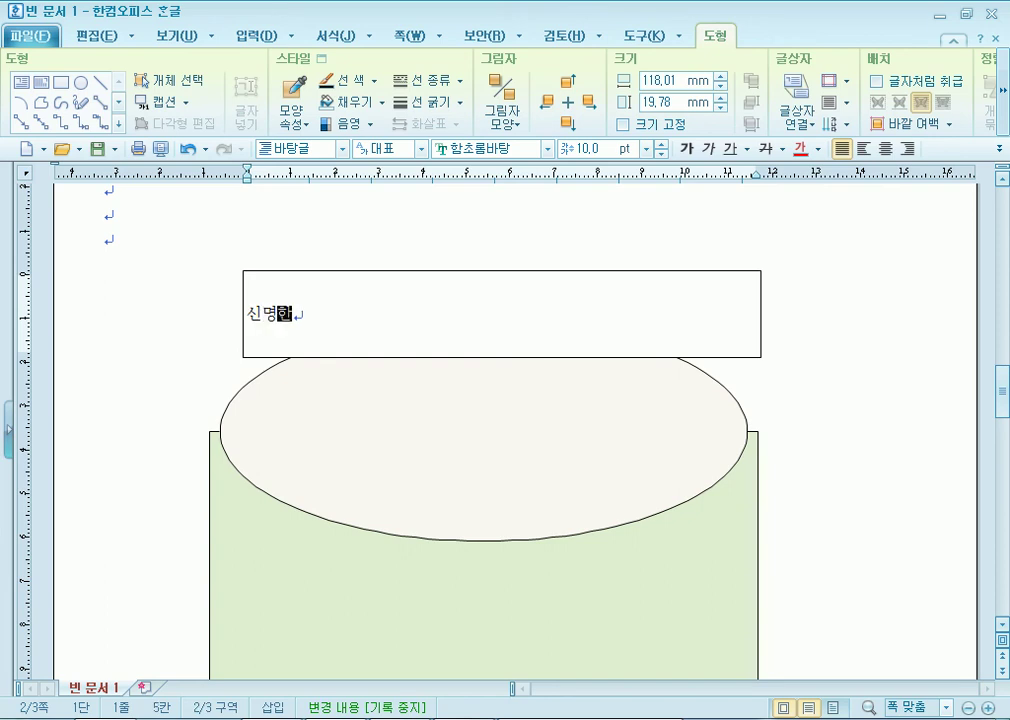
{"action": "key", "text": "BackSpace"}
{"action": "type", "text": "나는 탈"}
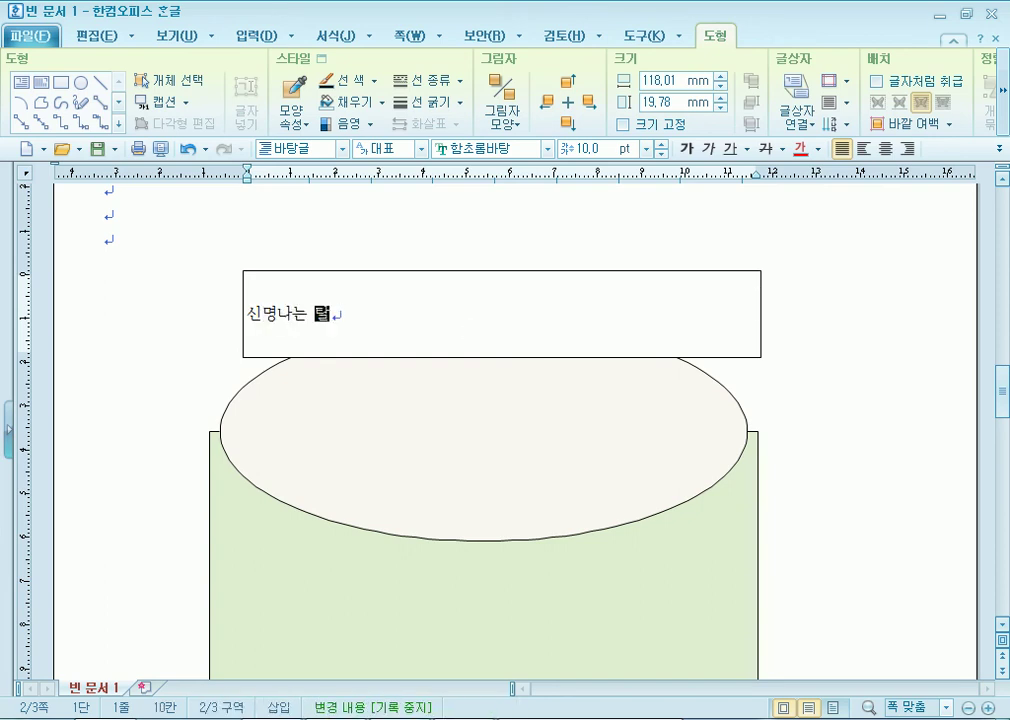
{"action": "type", "text": "춤, "}
{"action": "type", "text": "살맛나는 ㅔ"}
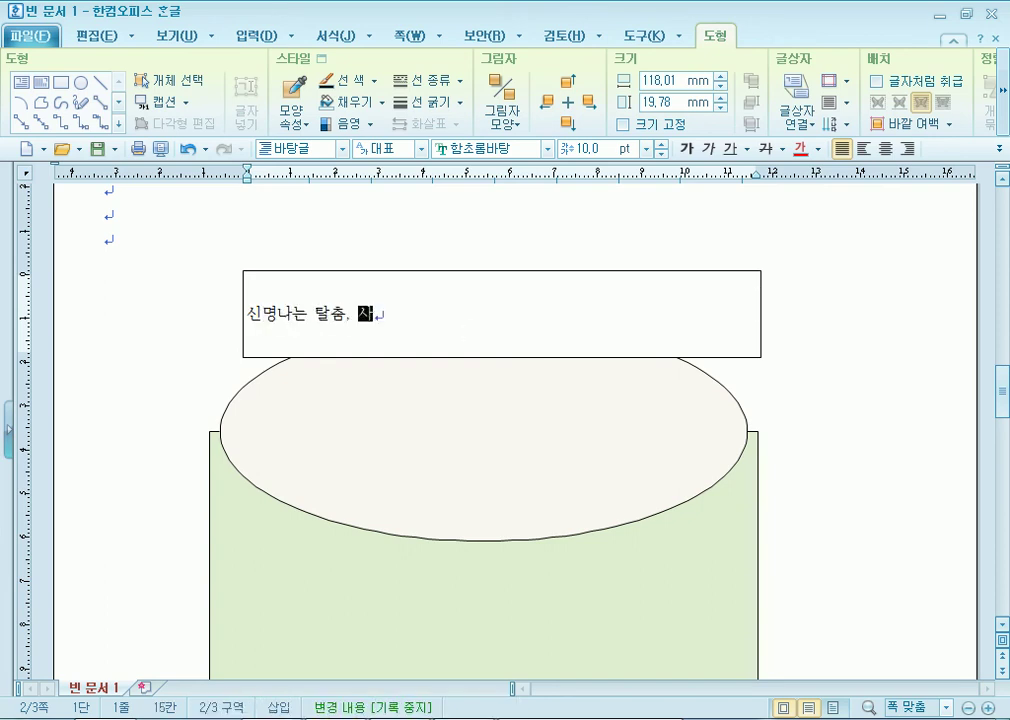
{"action": "type", "text": "상"}
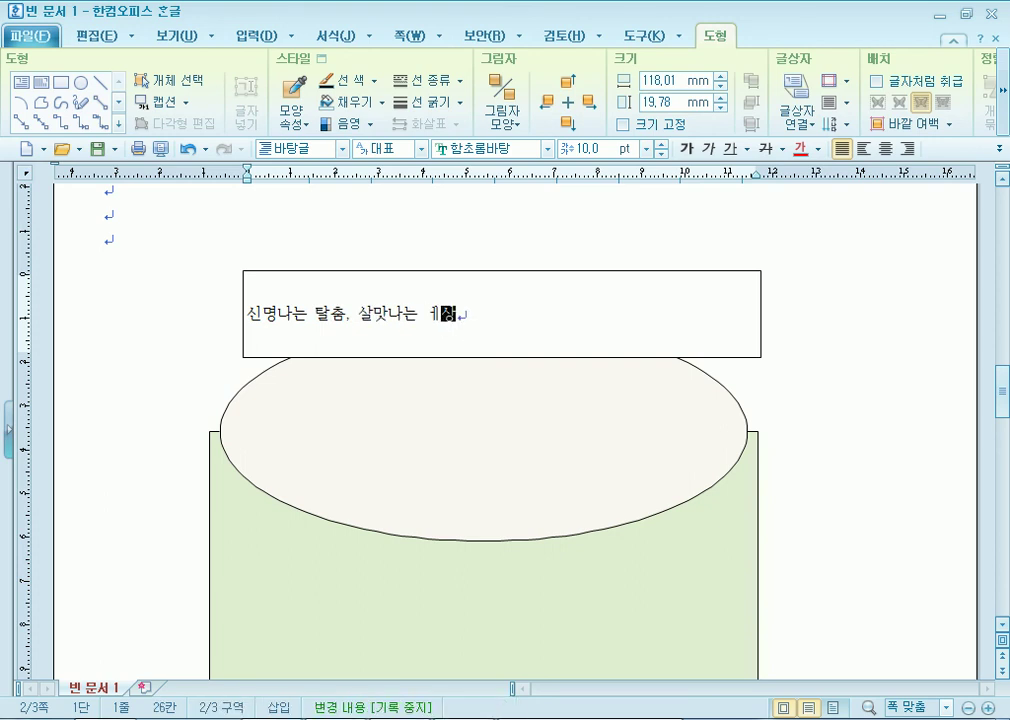
{"action": "key", "text": "BackSpace"}
{"action": "key", "text": "BackSpace"}
{"action": "type", "text": "ㅅ계"}
{"action": "left_click", "coordinate": [684, 294]}
Set the title box to 125 mm wide and 15 mm tall and lock its size.
{"action": "double_click", "coordinate": [703, 272]}
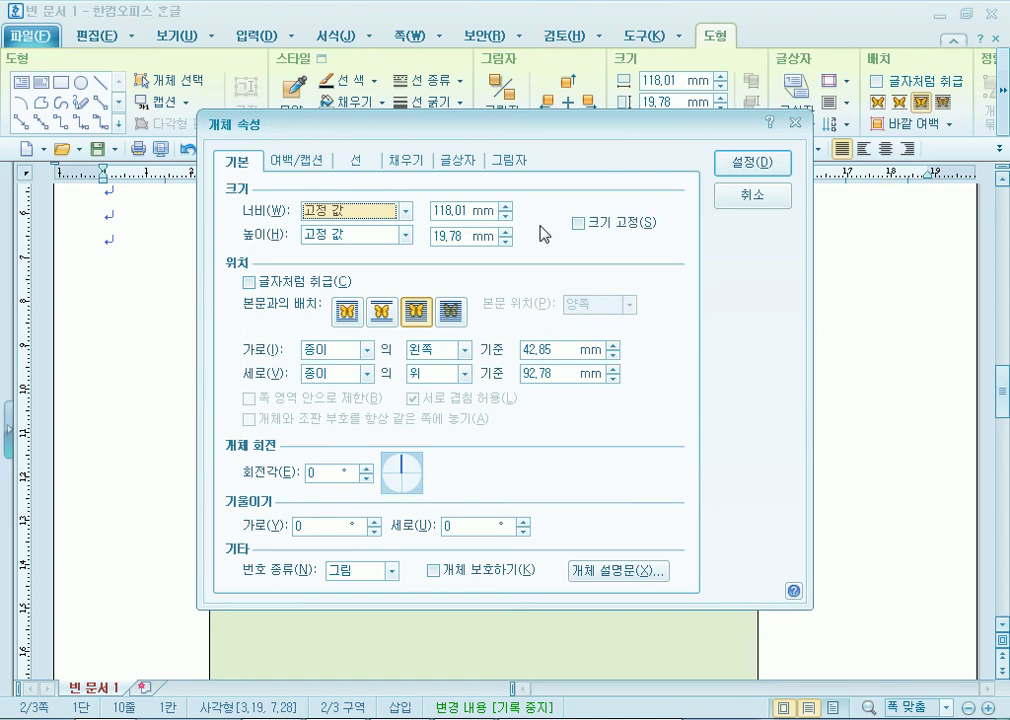
{"action": "left_click", "coordinate": [506, 205]}
{"action": "left_click", "coordinate": [506, 205]}
{"action": "left_click", "coordinate": [506, 205]}
{"action": "left_click", "coordinate": [506, 241]}
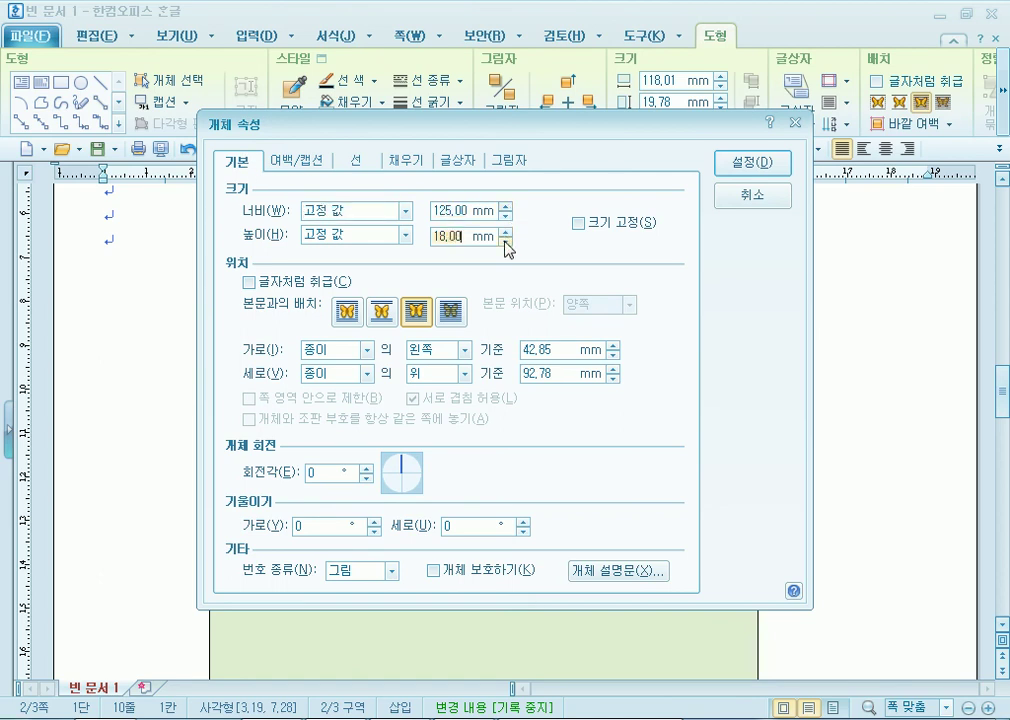
{"action": "left_click", "coordinate": [506, 241]}
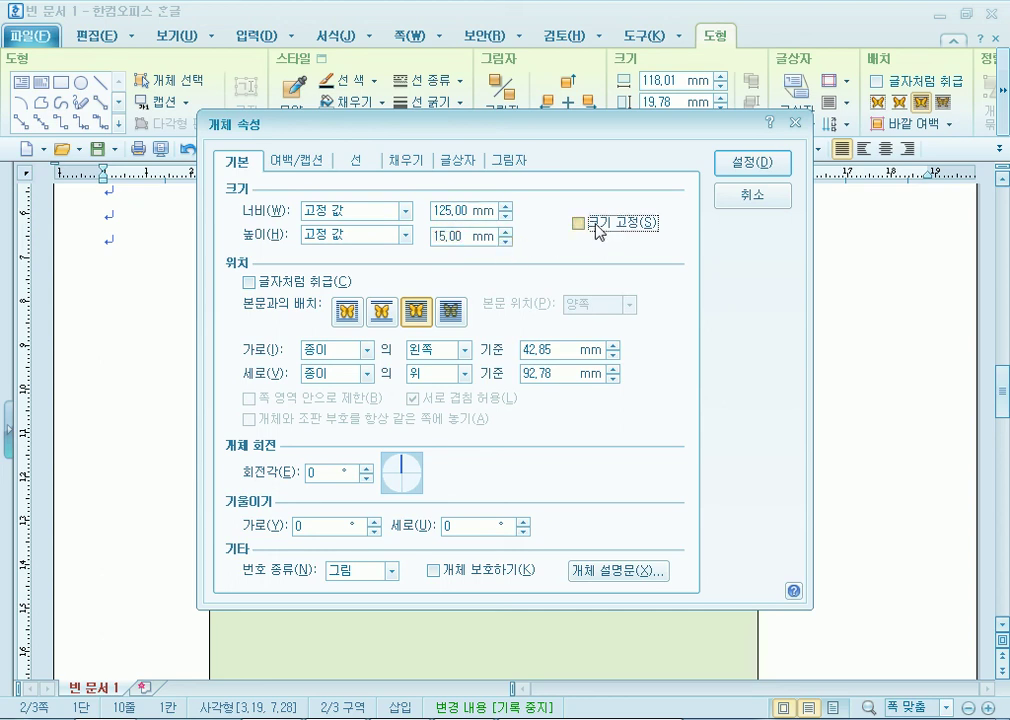
{"action": "left_click", "coordinate": [600, 226]}
Try a pure blue fill from the full colour picker, then cancel the choice.
{"action": "left_click", "coordinate": [412, 160]}
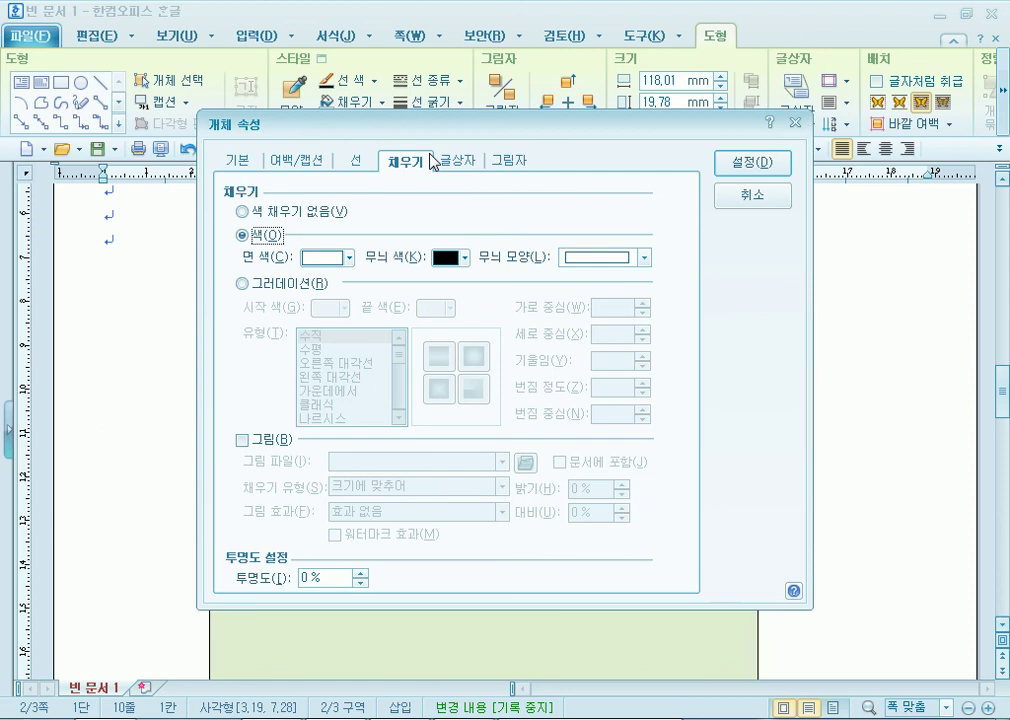
{"action": "left_click", "coordinate": [348, 257]}
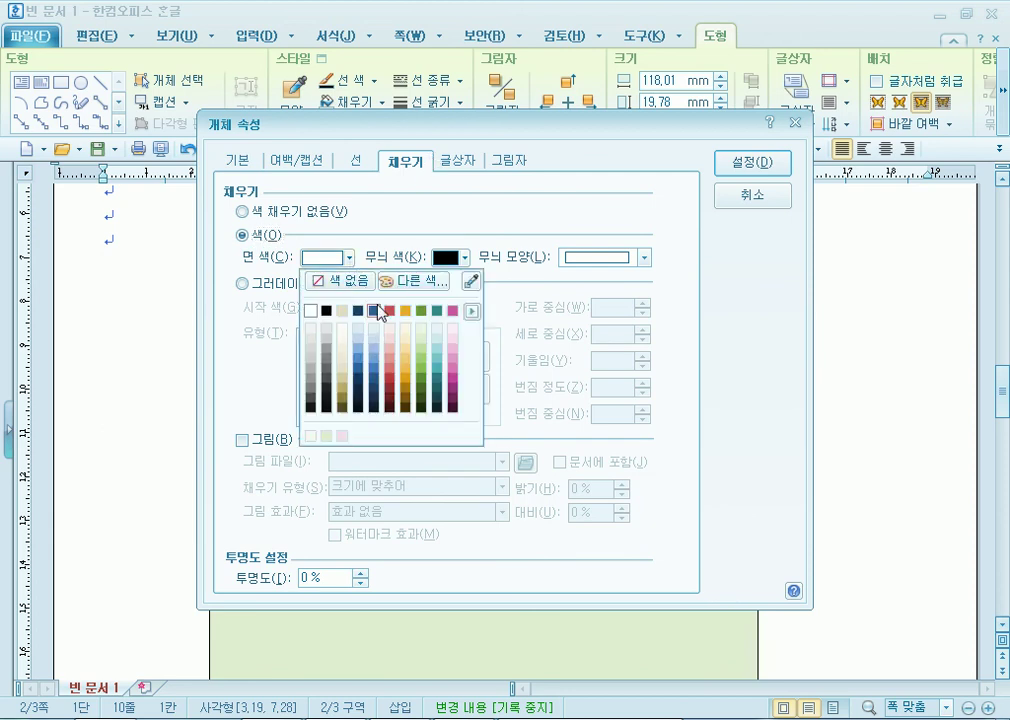
{"action": "left_click", "coordinate": [436, 290]}
{"action": "left_click", "coordinate": [366, 253]}
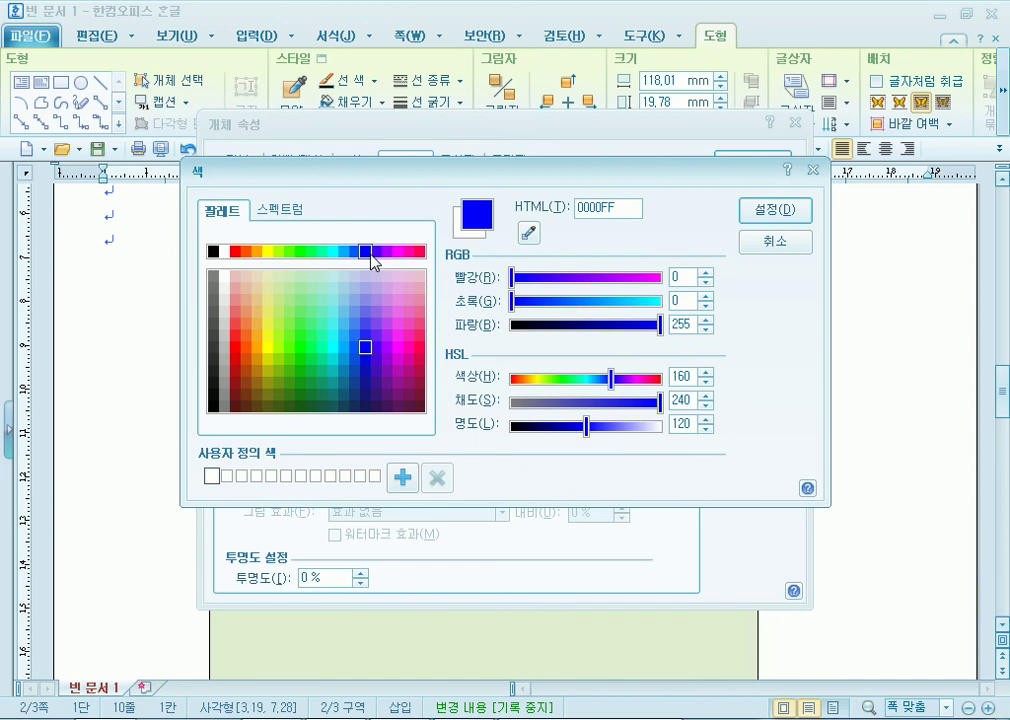
{"action": "left_click", "coordinate": [800, 247]}
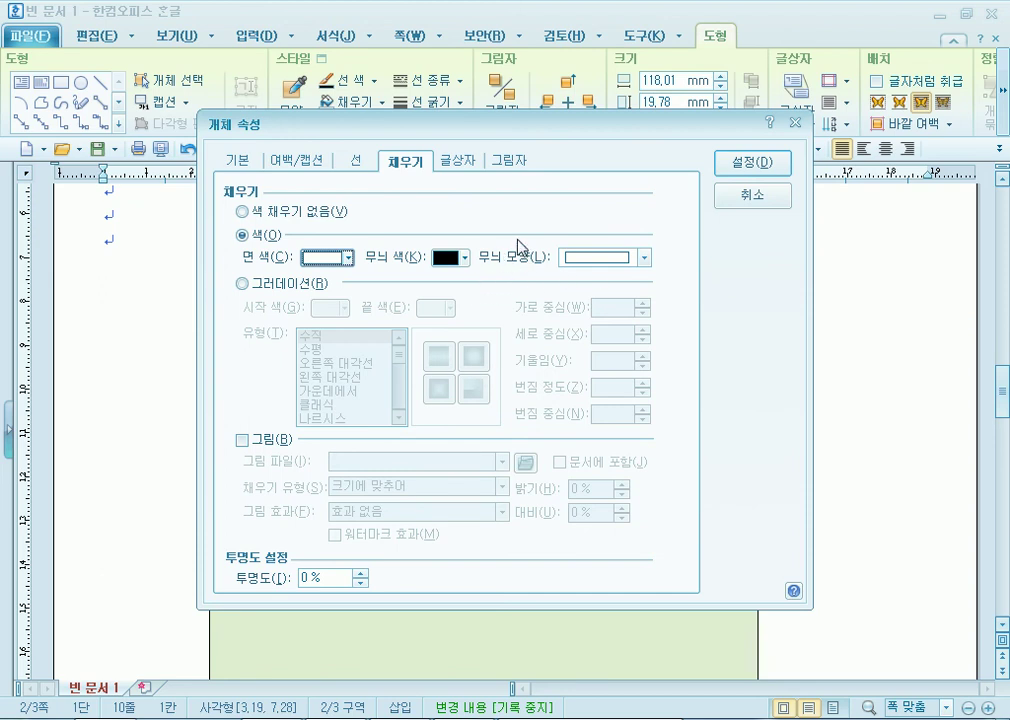
Apply the 125×15 mm size and drag the title box down over the ellipse's lower part.
{"action": "left_click", "coordinate": [745, 163]}
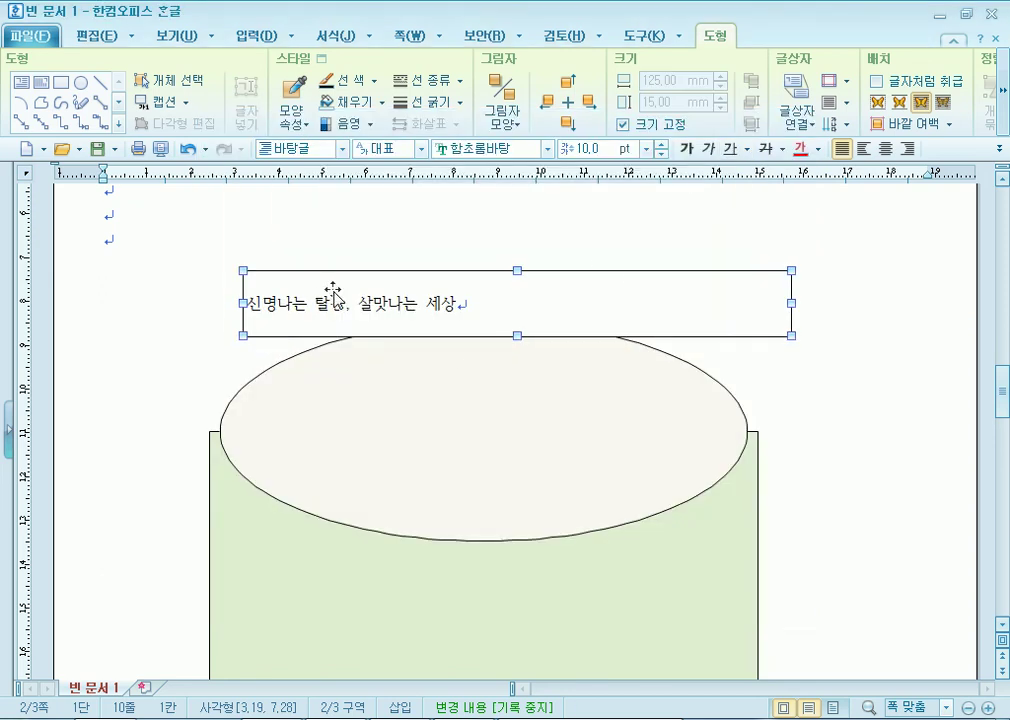
{"action": "left_click_drag", "start_coordinate": [748, 337], "coordinate": [725, 323]}
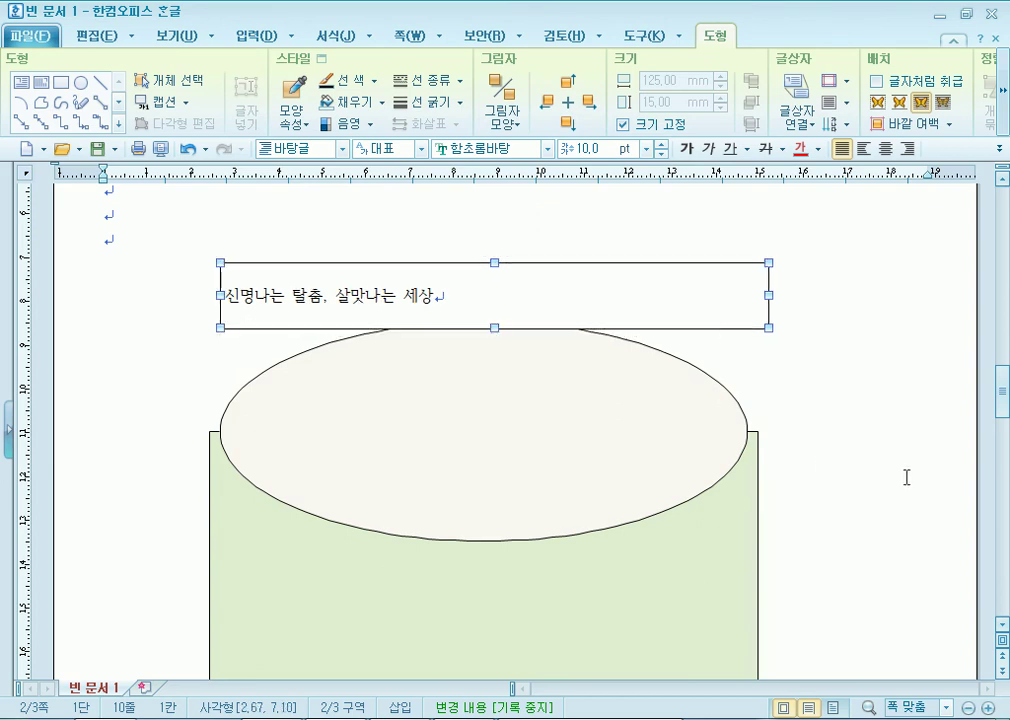
{"action": "mouse_move", "coordinate": [706, 327]}
{"action": "left_mouse_down"}
{"action": "mouse_move", "coordinate": [716, 292]}
{"action": "mouse_move", "coordinate": [710, 343]}
{"action": "left_mouse_up"}
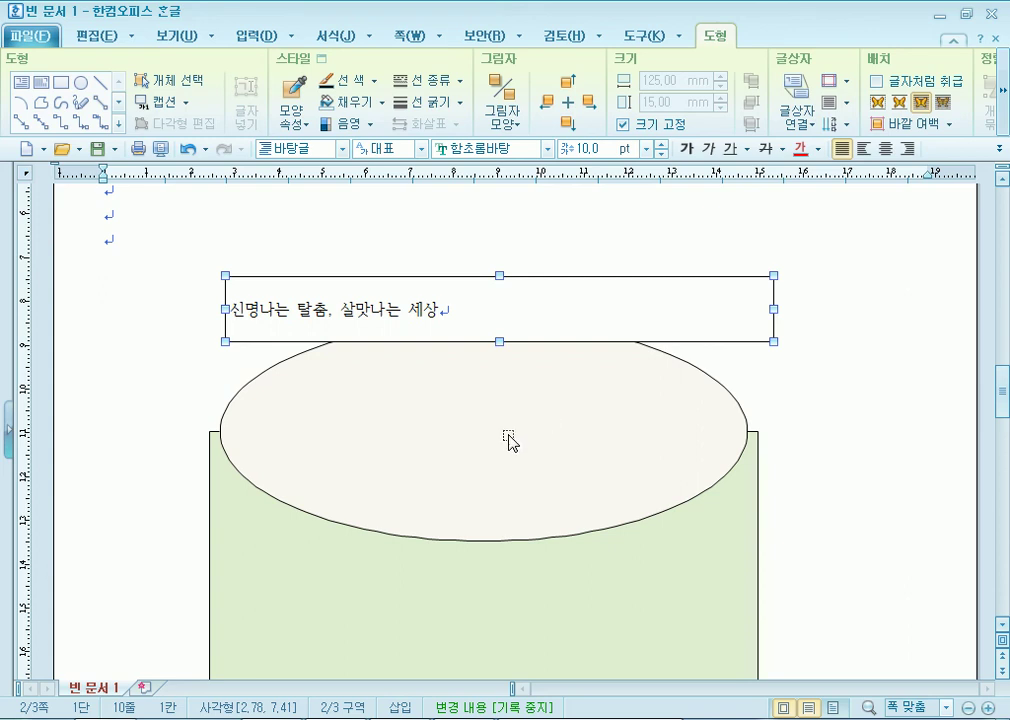
{"action": "left_click", "coordinate": [900, 443]}
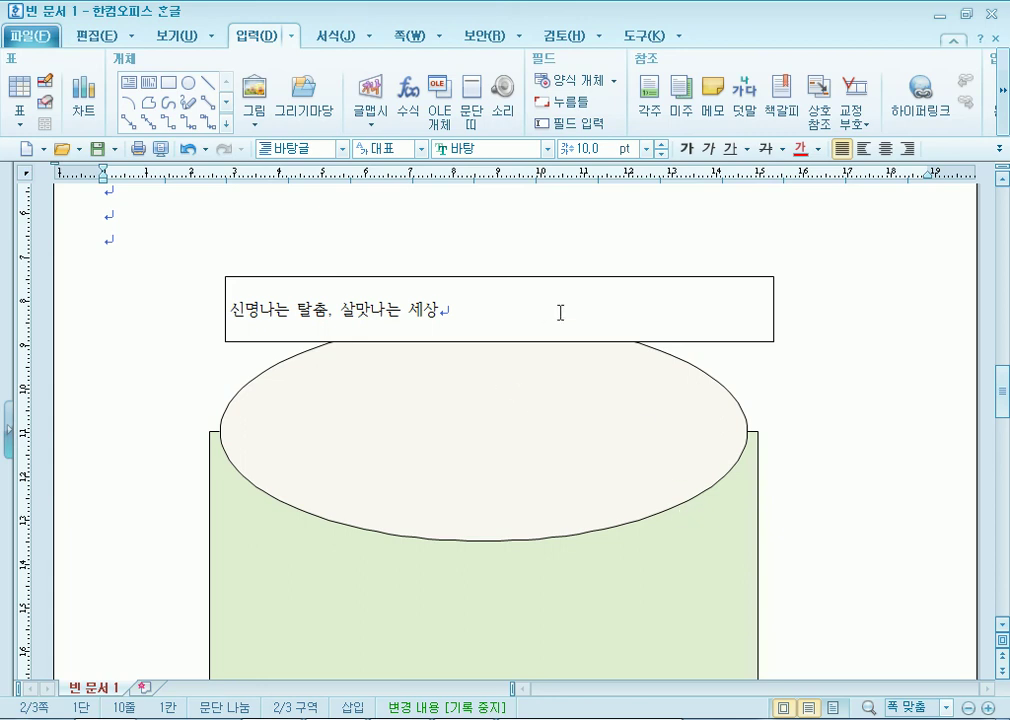
{"action": "left_click", "coordinate": [487, 277]}
{"action": "left_click_drag", "start_coordinate": [705, 283], "coordinate": [697, 283]}
{"action": "left_click", "coordinate": [694, 278]}
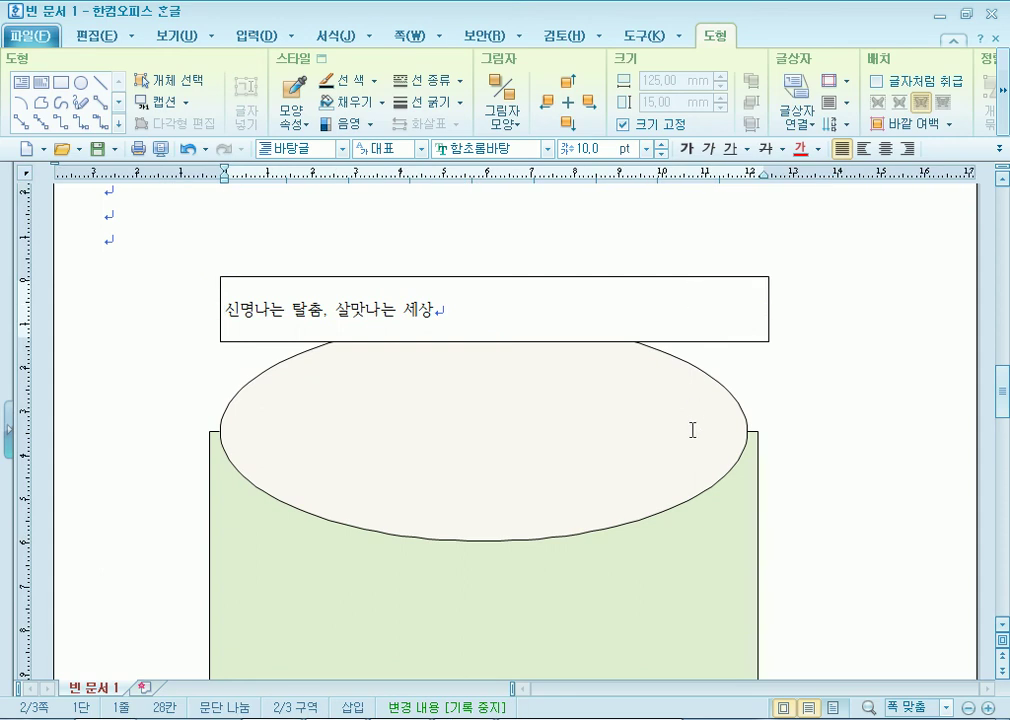
{"action": "left_click", "coordinate": [717, 342]}
{"action": "left_click_drag", "start_coordinate": [717, 342], "coordinate": [706, 467]}
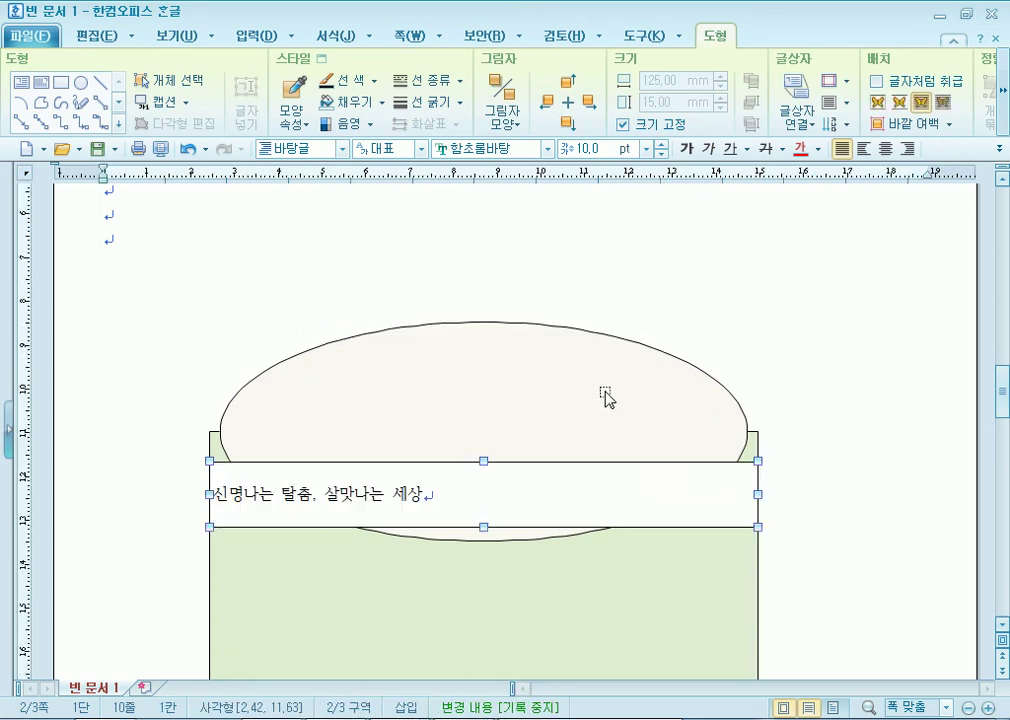
Drag the title box back up so it sits just above the cream ellipse, then reselect it.
{"action": "scroll", "coordinate": [473, 383], "scroll_direction": "down", "scroll_amount": 3}
{"action": "scroll", "coordinate": [676, 309], "scroll_direction": "up", "scroll_amount": 3}
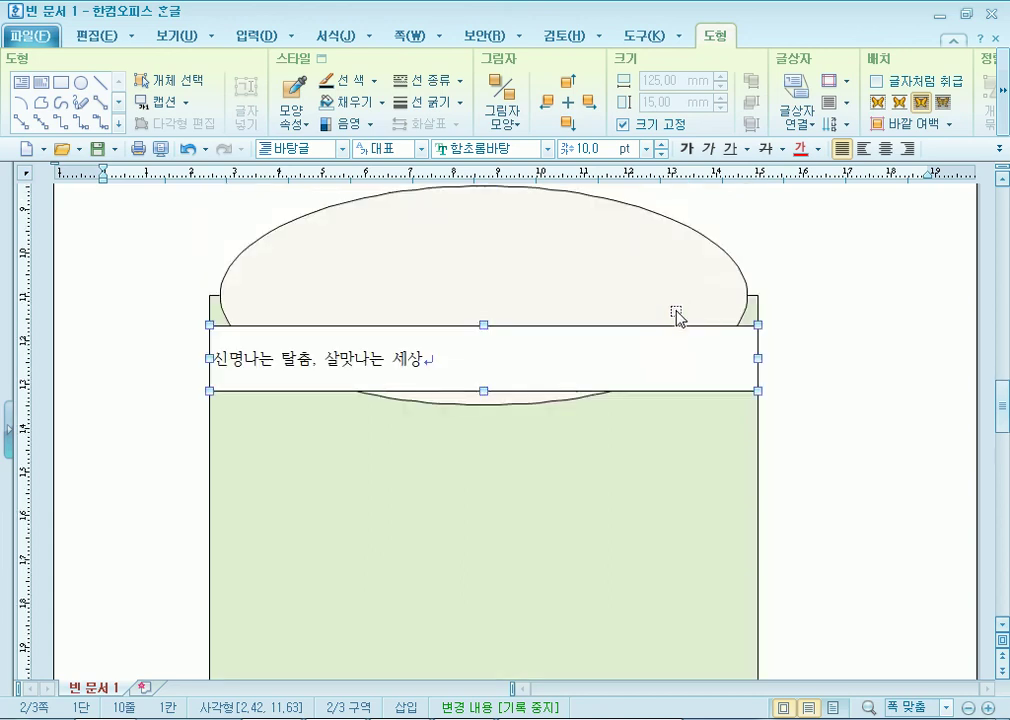
{"action": "left_click_drag", "start_coordinate": [698, 466], "coordinate": [700, 276]}
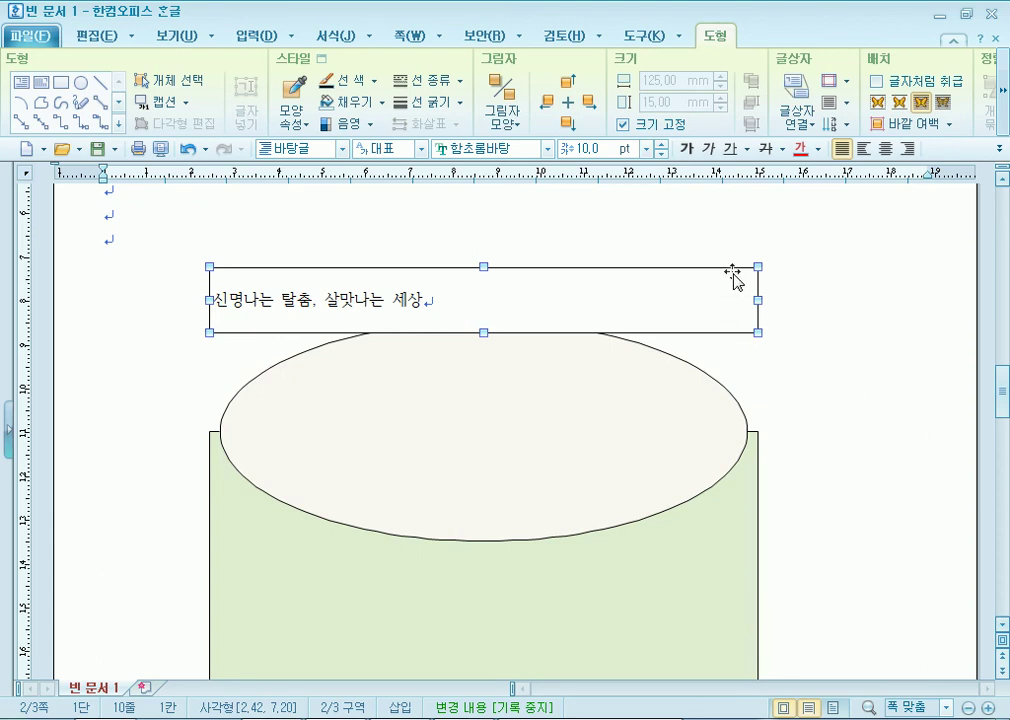
{"action": "left_click_drag", "start_coordinate": [638, 270], "coordinate": [532, 270]}
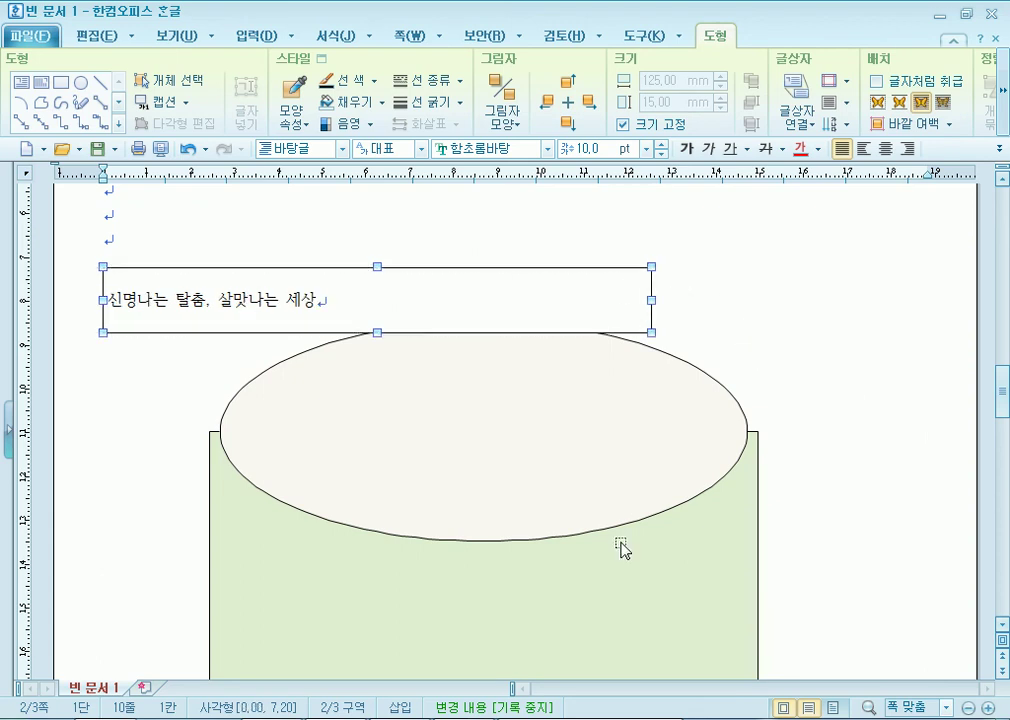
{"action": "left_click_drag", "start_coordinate": [591, 282], "coordinate": [688, 476]}
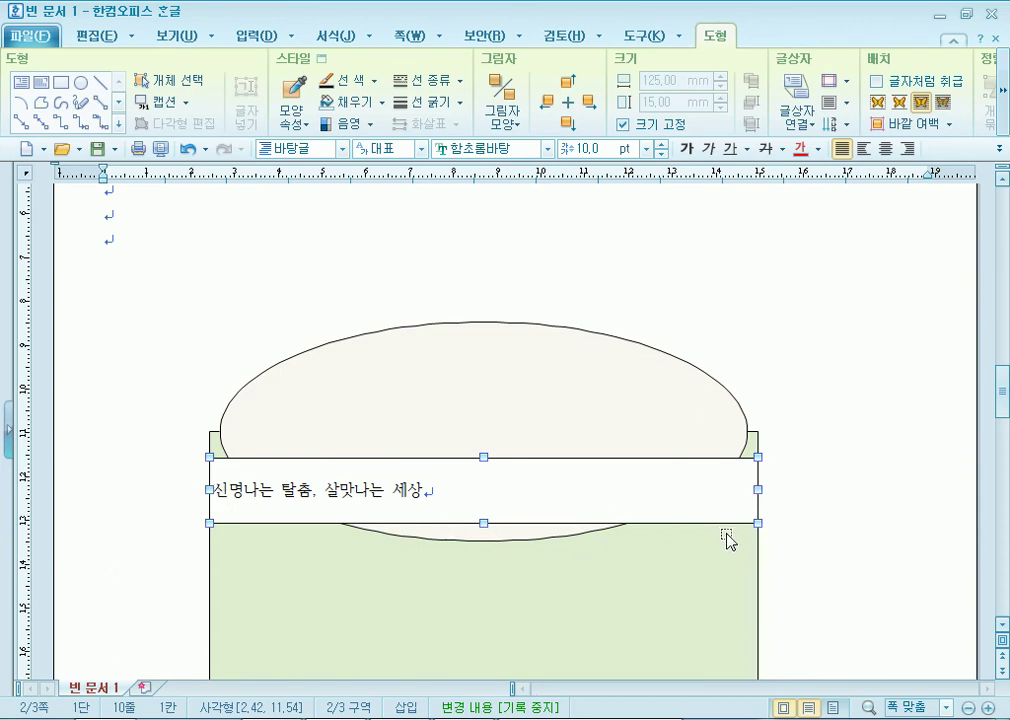
{"action": "key", "text": "Up"}
{"action": "key", "text": "Up"}
{"action": "key", "text": "Up"}
{"action": "key", "text": "Up"}
{"action": "key", "text": "Up"}
{"action": "key", "text": "Up"}
{"action": "key", "text": "Up"}
{"action": "key", "text": "Up"}
{"action": "key", "text": "Up"}
{"action": "key", "text": "Up"}
{"action": "key", "text": "Up"}
{"action": "key", "text": "Up"}
{"action": "key", "text": "Up"}
{"action": "key", "text": "Up"}
{"action": "key", "text": "Up"}
{"action": "key", "text": "Up"}
{"action": "key", "text": "Up"}
{"action": "key", "text": "Up"}
{"action": "key", "text": "Up"}
{"action": "key", "text": "Up"}
{"action": "key", "text": "Up"}
{"action": "key", "text": "Up"}
{"action": "key", "text": "Up"}
{"action": "key", "text": "Up"}
{"action": "key", "text": "Up"}
{"action": "key", "text": "Up"}
{"action": "key", "text": "Up"}
{"action": "key", "text": "Up"}
{"action": "key", "text": "Up"}
{"action": "key", "text": "Up"}
{"action": "key", "text": "Up"}
{"action": "key", "text": "Up"}
{"action": "key", "text": "Up"}
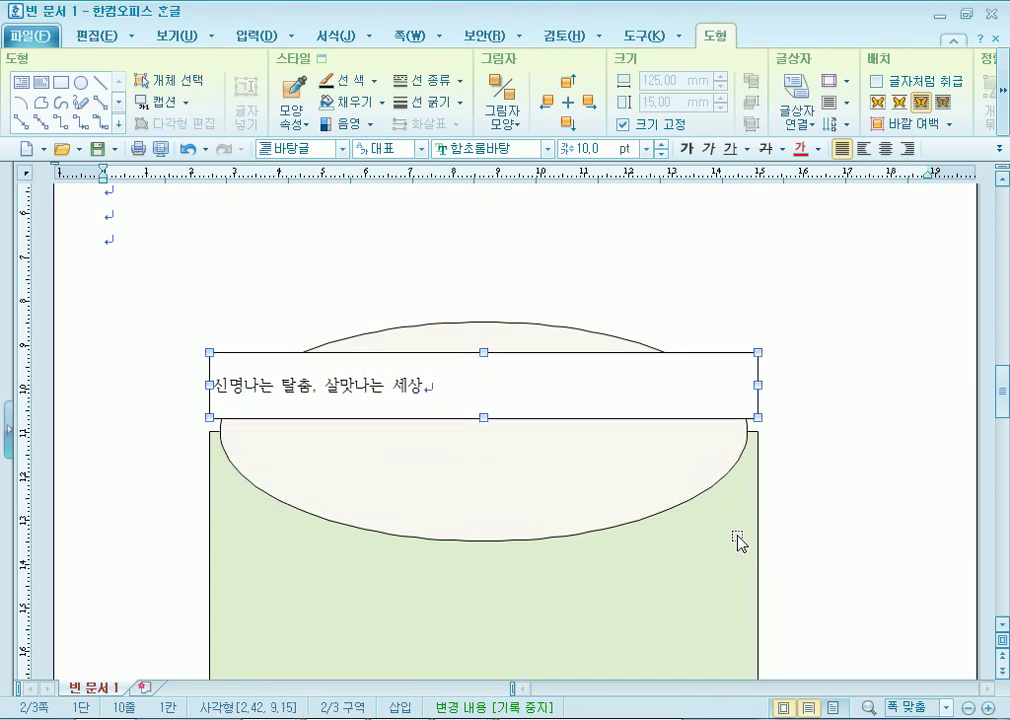
{"action": "left_click", "coordinate": [697, 325]}
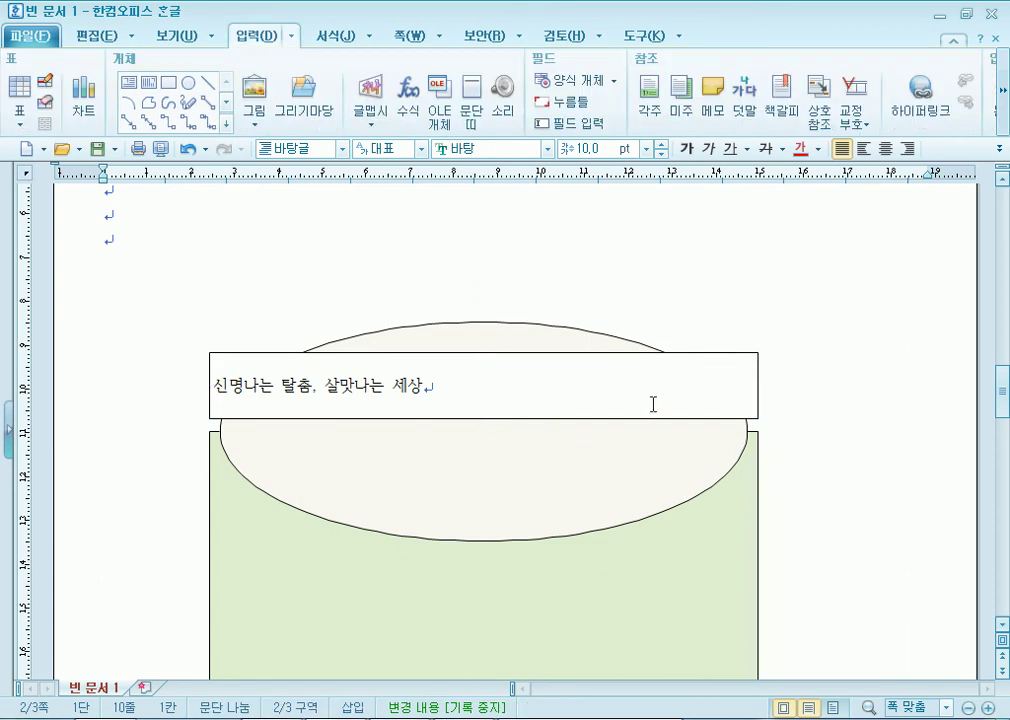
{"action": "left_click_drag", "start_coordinate": [654, 406], "coordinate": [658, 322]}
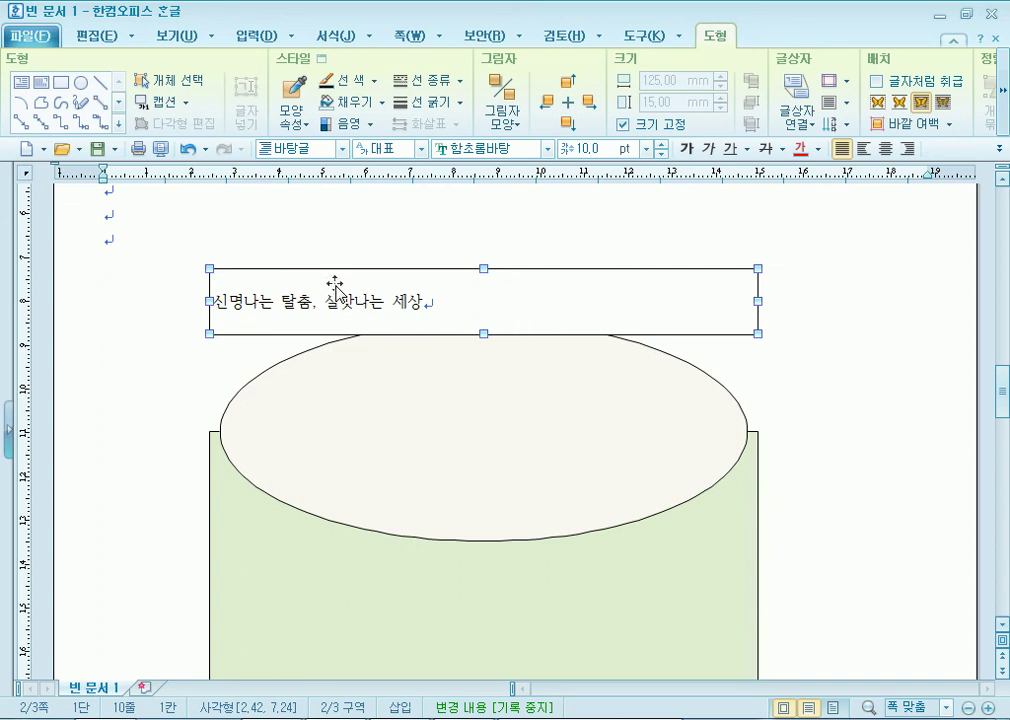
{"action": "left_click", "coordinate": [518, 241]}
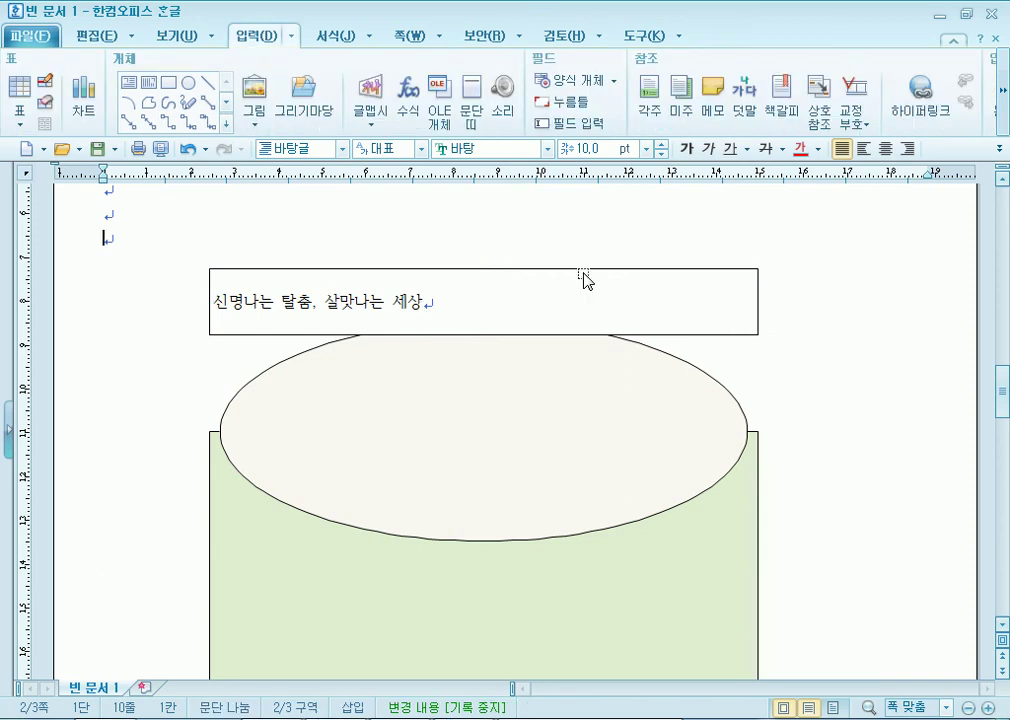
{"action": "left_click", "coordinate": [709, 272]}
Open the title box's fill colour options and switch the palette to the 오피스 theme.
{"action": "double_click", "coordinate": [704, 272]}
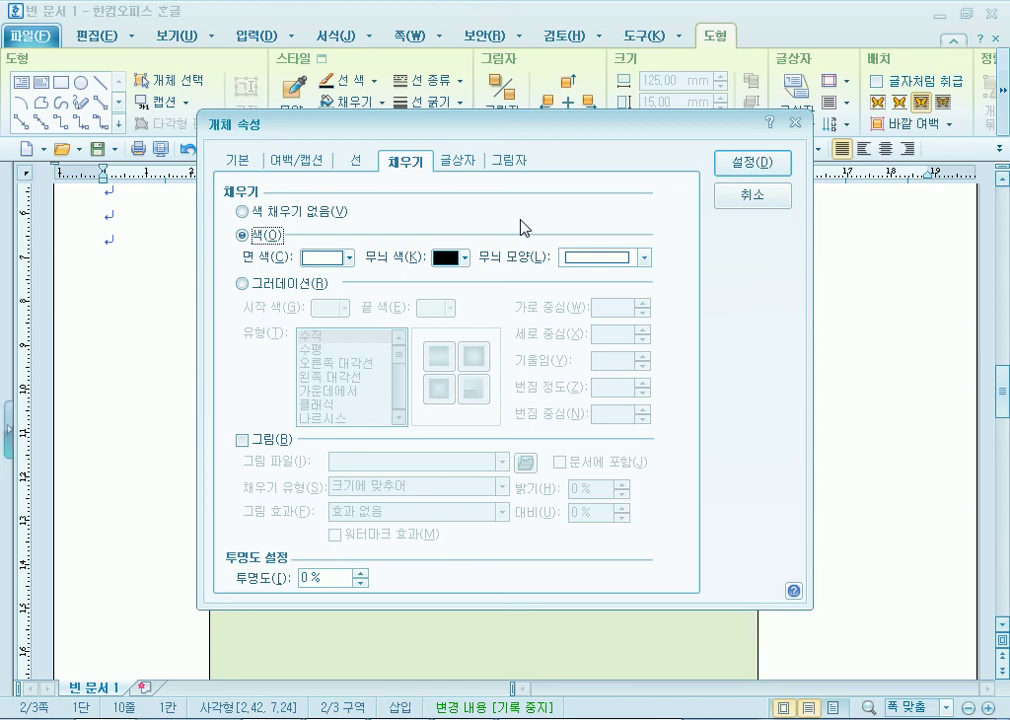
{"action": "left_click", "coordinate": [346, 259]}
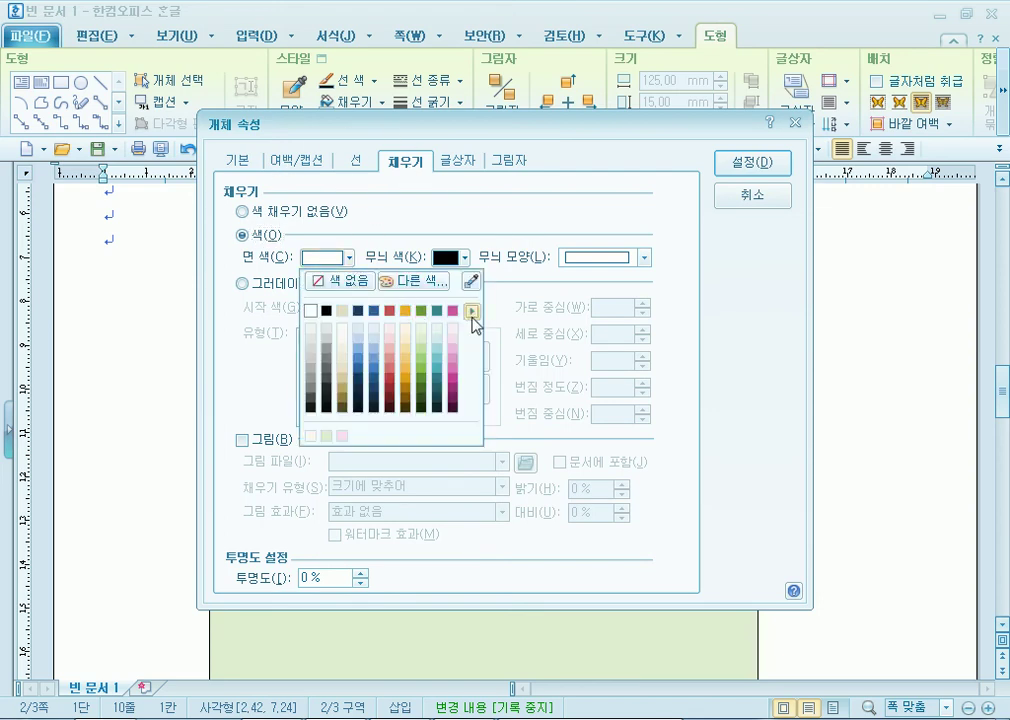
{"action": "left_click", "coordinate": [476, 314]}
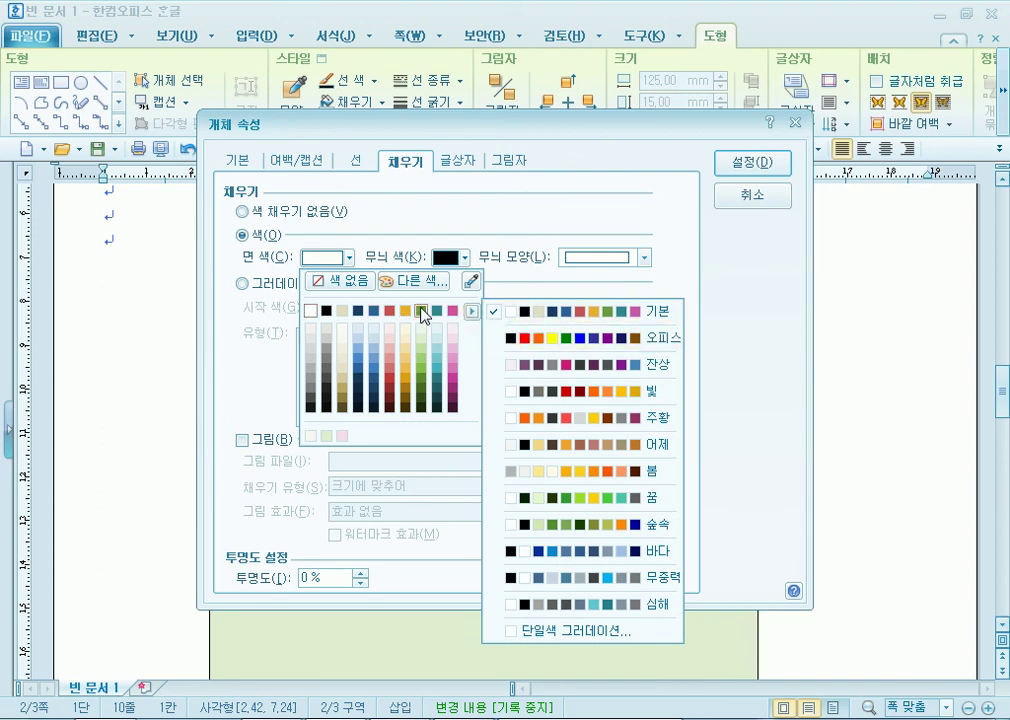
{"action": "left_click", "coordinate": [474, 316]}
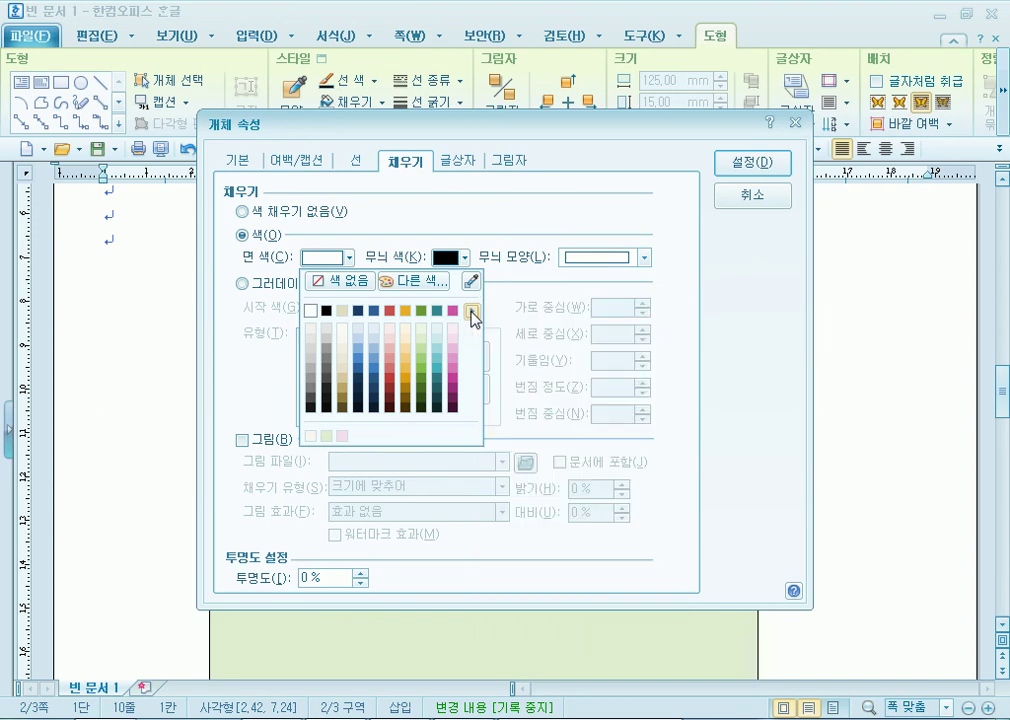
{"action": "left_click", "coordinate": [474, 316]}
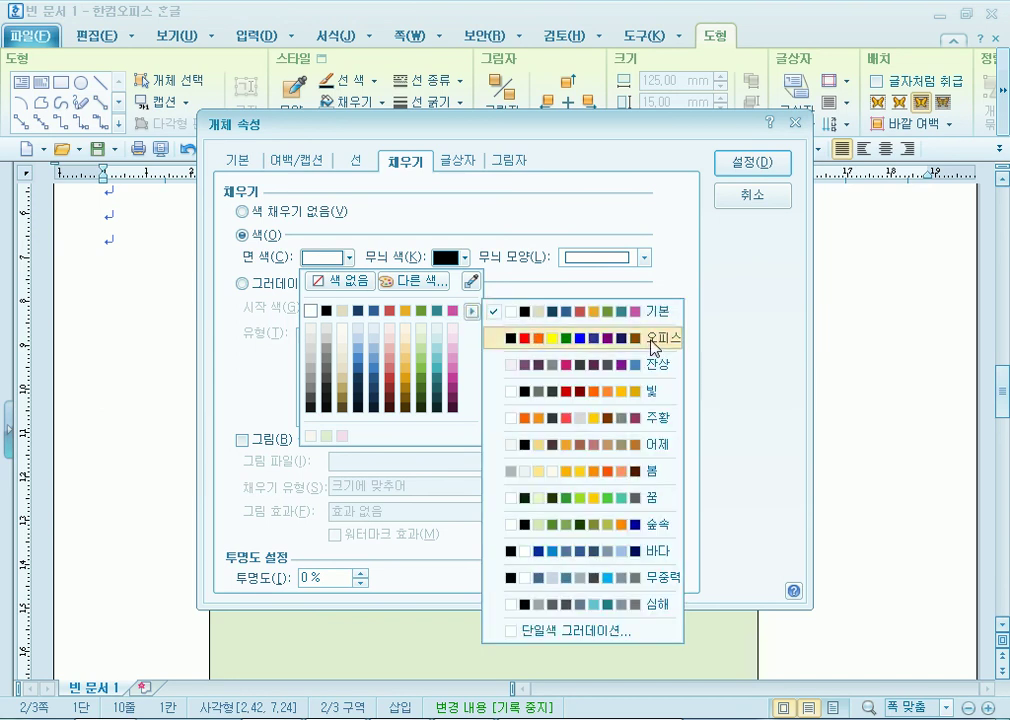
{"action": "left_click", "coordinate": [655, 344]}
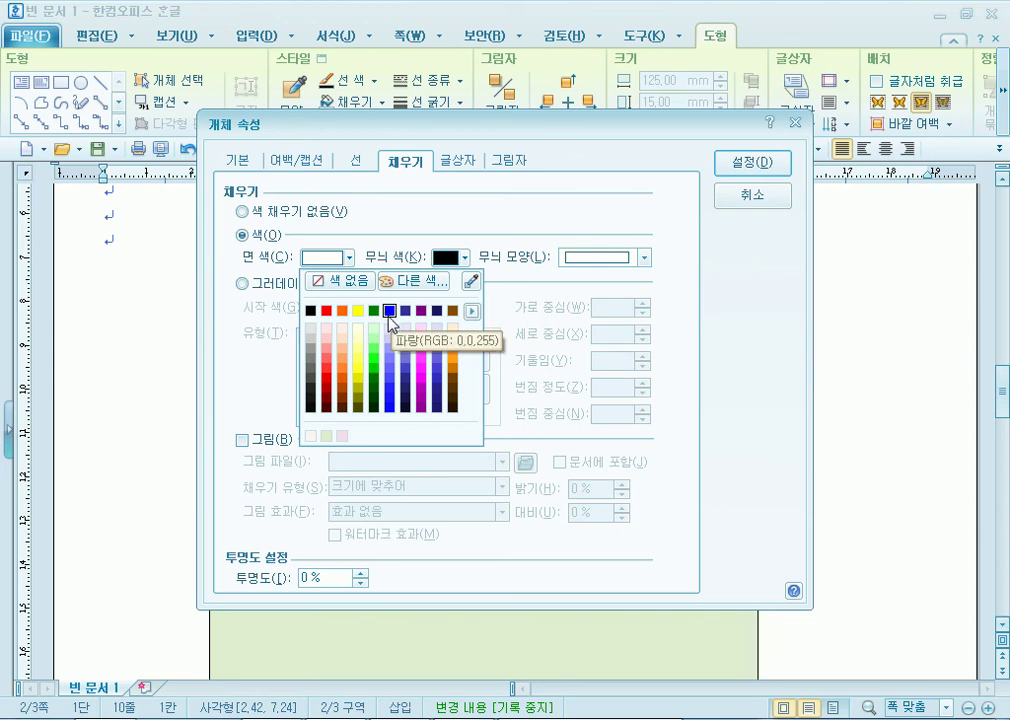
{"action": "left_click", "coordinate": [412, 282]}
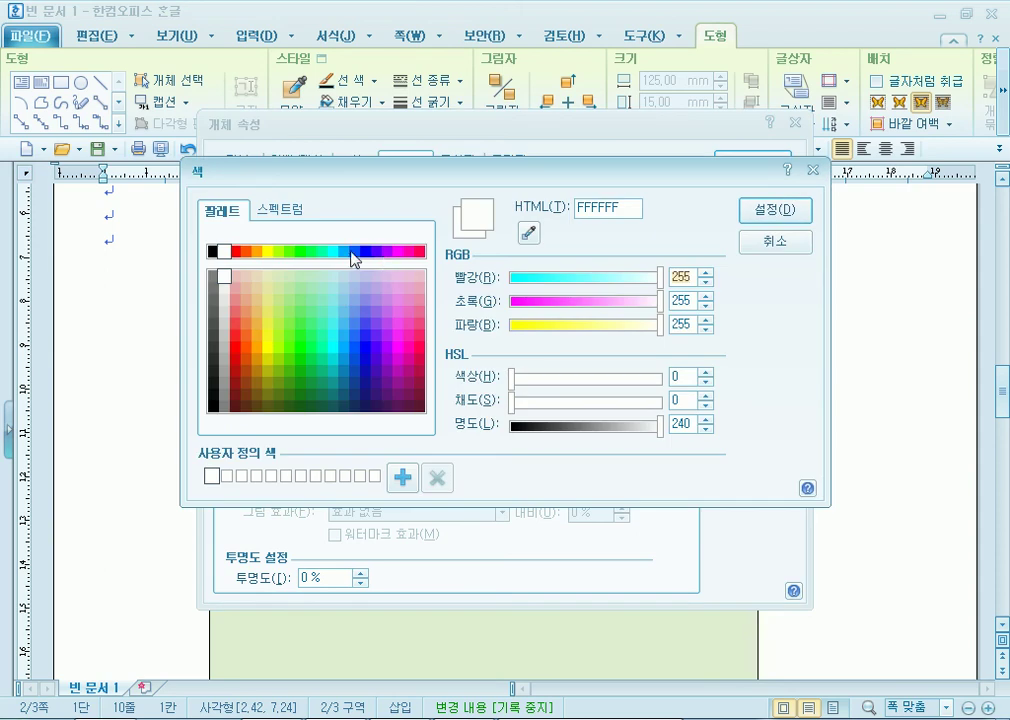
{"action": "left_click", "coordinate": [765, 244]}
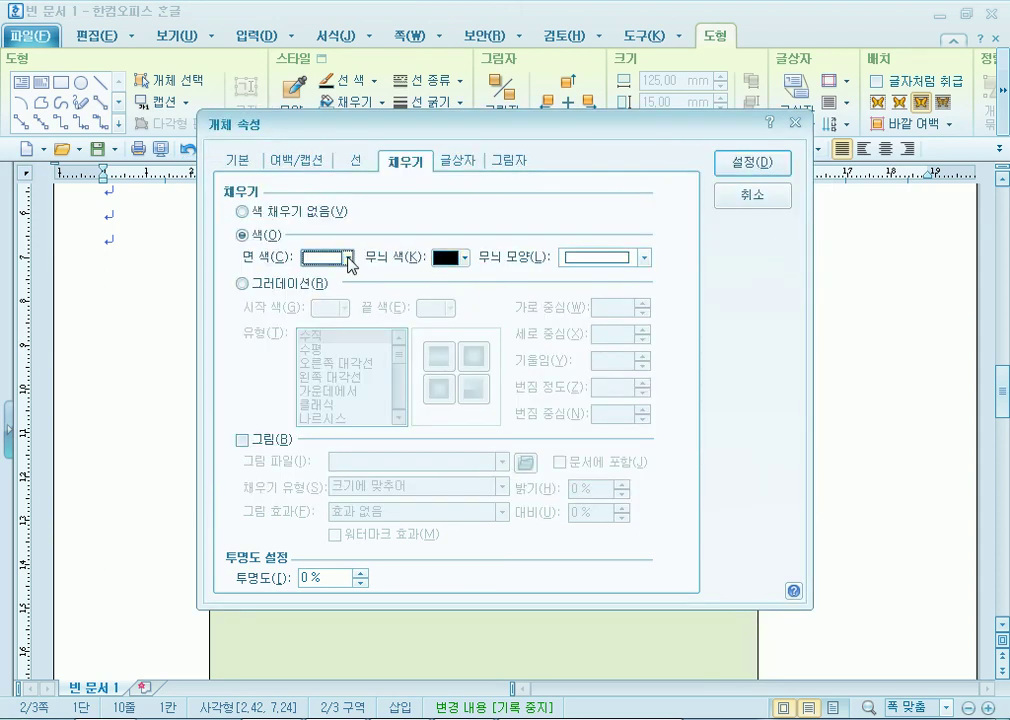
Pick pure blue (RGB 0,0,255) from the 오피스 palette as the box fill and apply it.
{"action": "left_click", "coordinate": [348, 258]}
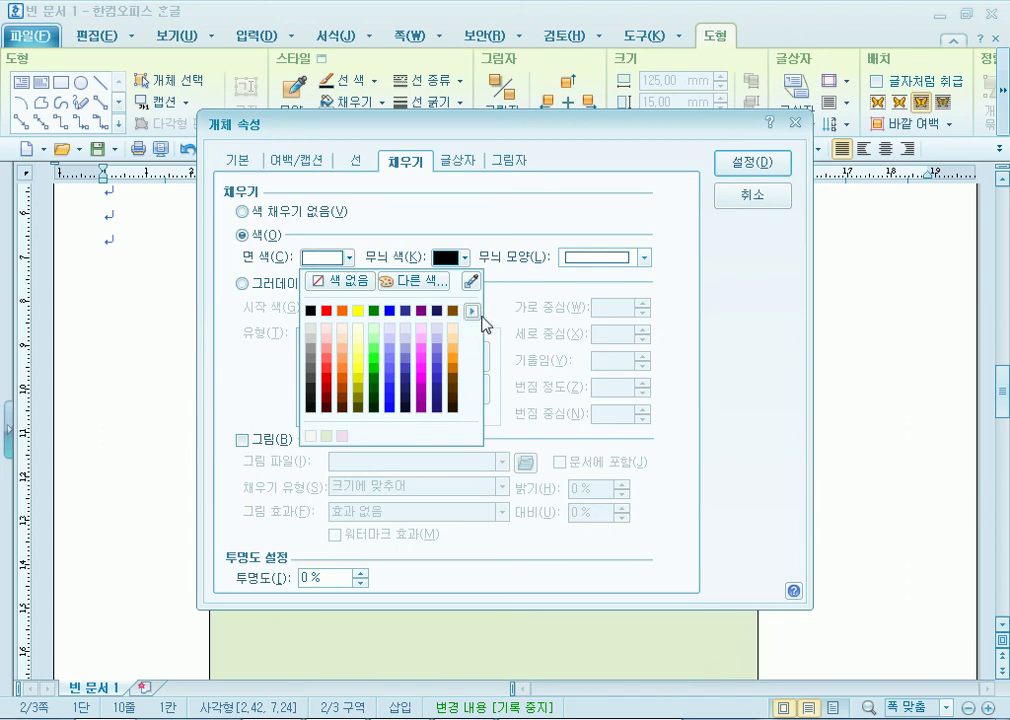
{"action": "left_click", "coordinate": [472, 313]}
{"action": "left_click", "coordinate": [669, 316]}
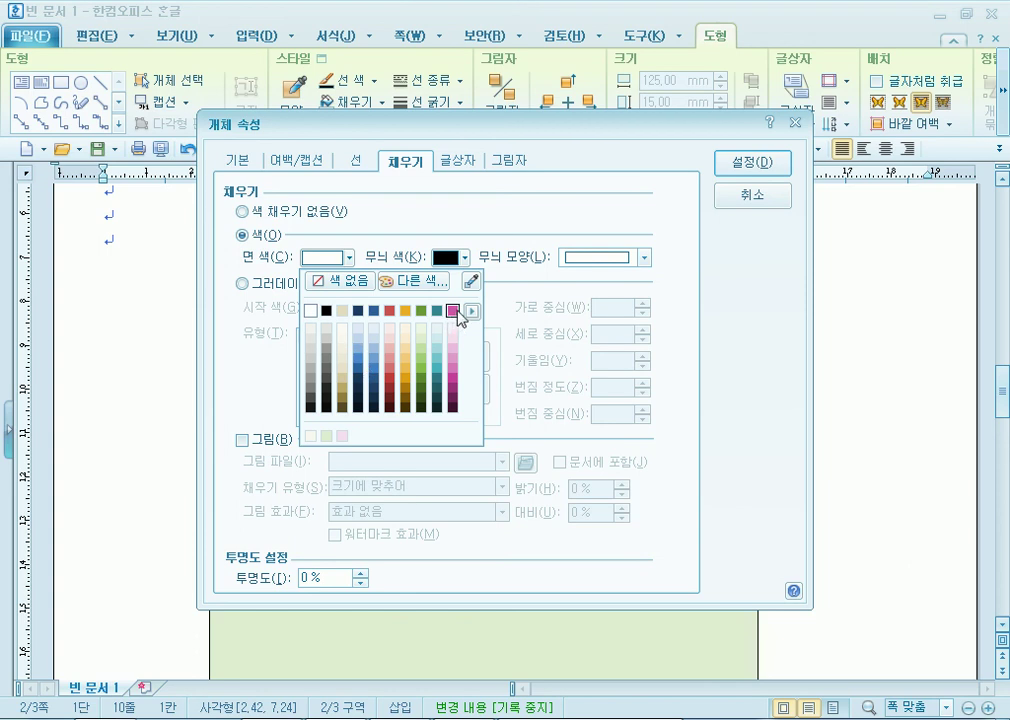
{"action": "left_click", "coordinate": [473, 313]}
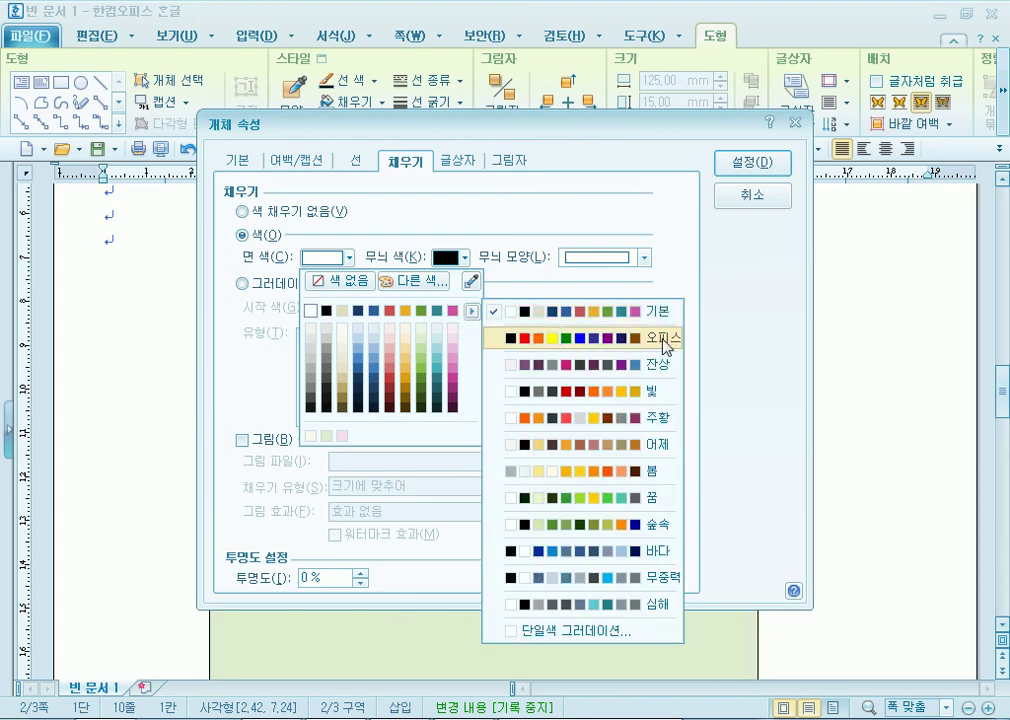
{"action": "left_click", "coordinate": [667, 342]}
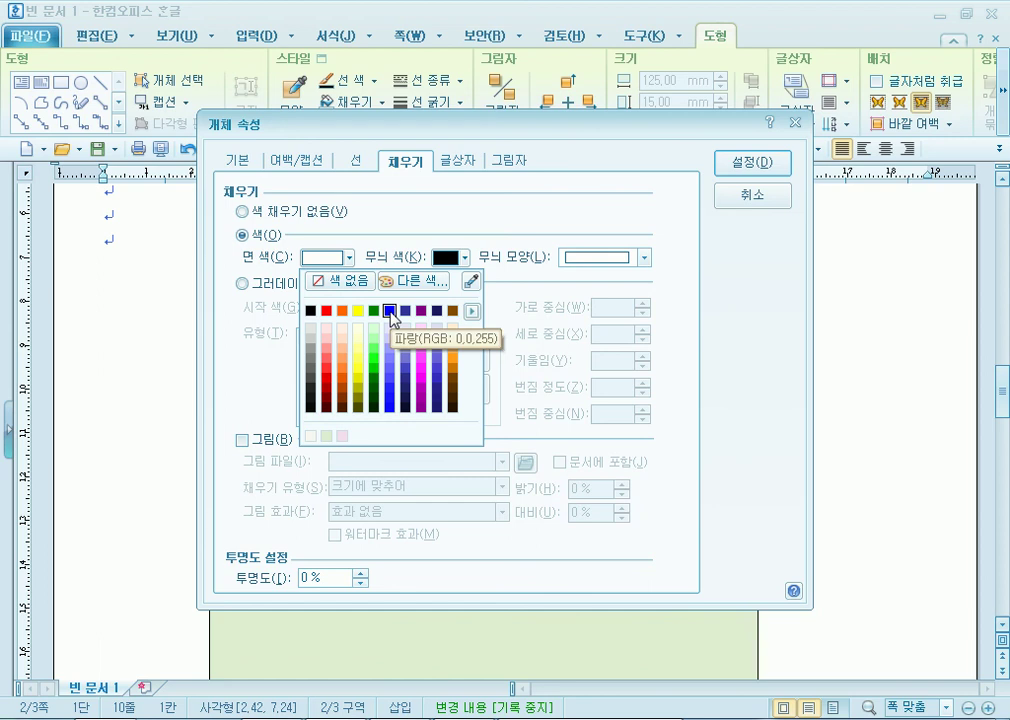
{"action": "left_click", "coordinate": [390, 311]}
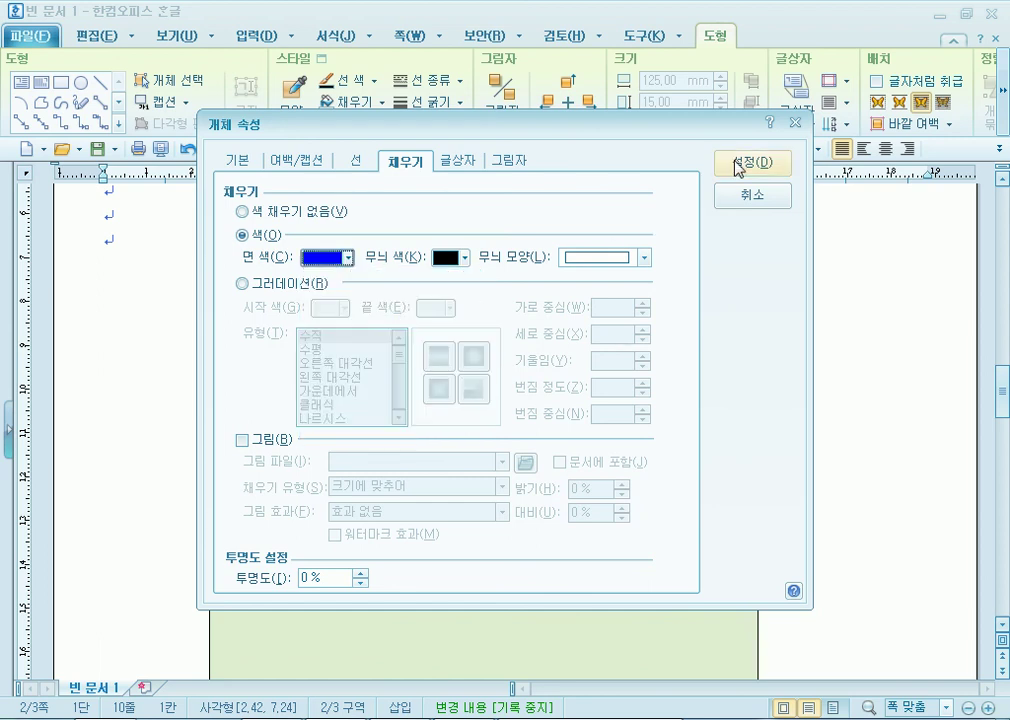
{"action": "left_click", "coordinate": [752, 163]}
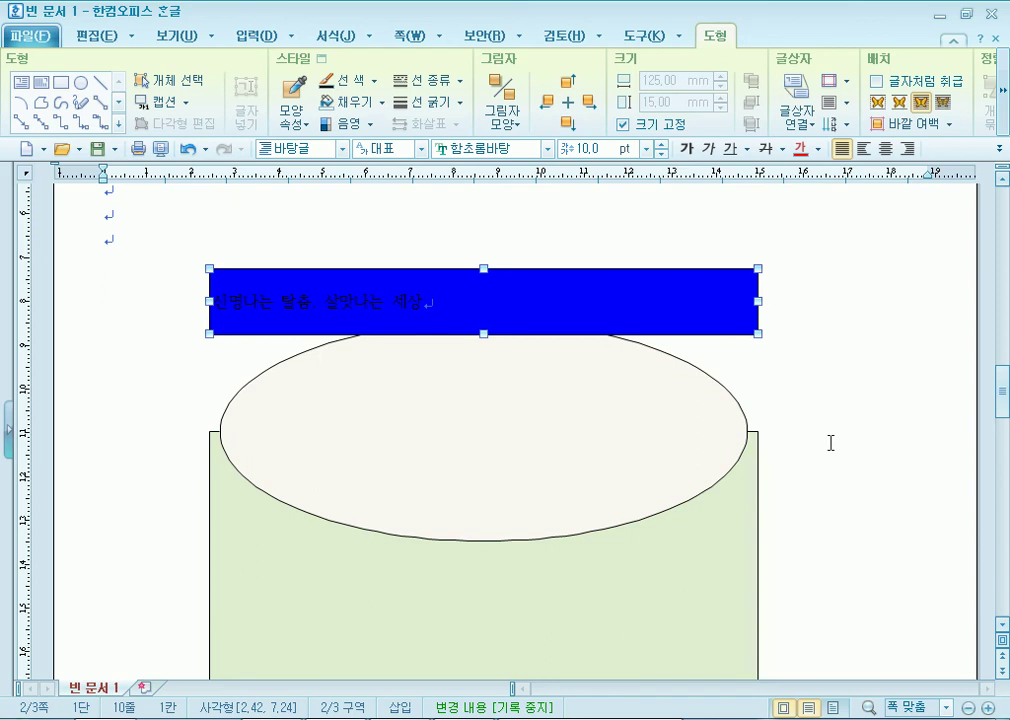
Format the title text as 돋움, centre-aligned, 22 pt, in white (하양).
{"action": "left_click", "coordinate": [547, 148]}
{"action": "left_click_drag", "start_coordinate": [669, 272], "coordinate": [537, 140]}
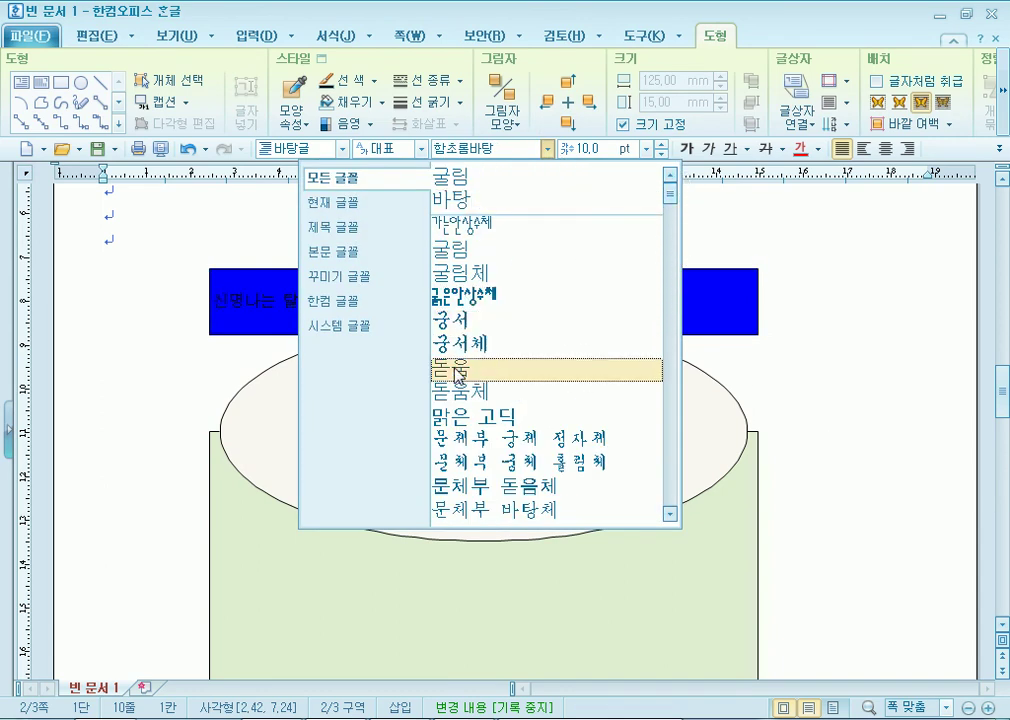
{"action": "left_click", "coordinate": [460, 368]}
{"action": "left_click", "coordinate": [884, 149]}
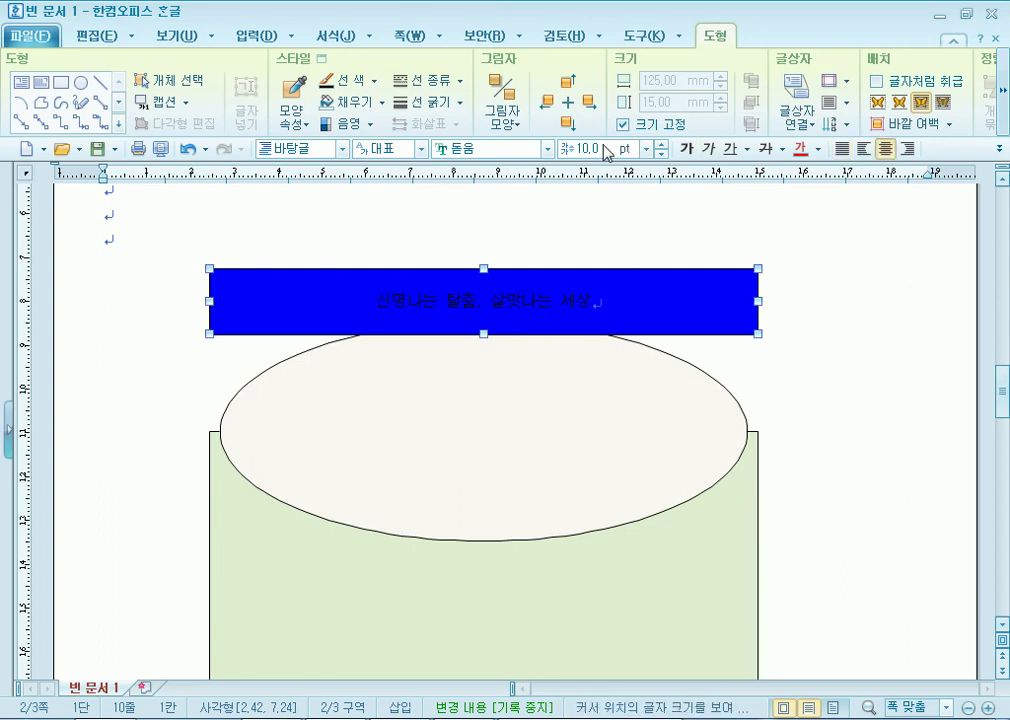
{"action": "type", "text": "25"}
{"action": "key", "text": "Return"}
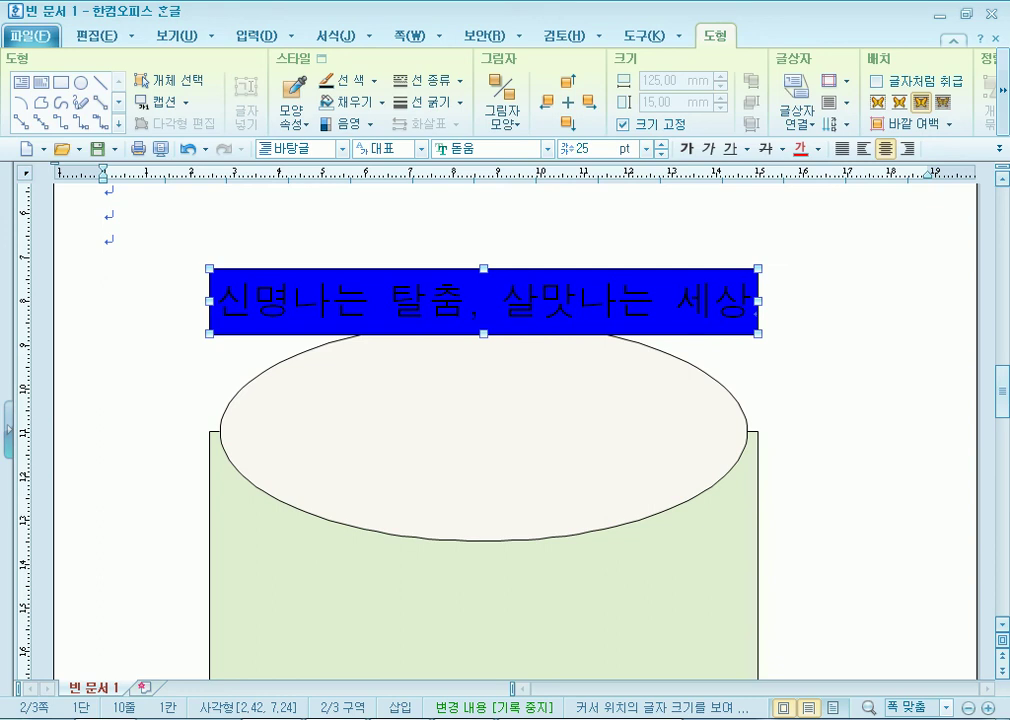
{"action": "left_click_drag", "start_coordinate": [601, 147], "coordinate": [547, 149]}
{"action": "type", "text": "22"}
{"action": "key", "text": "Return"}
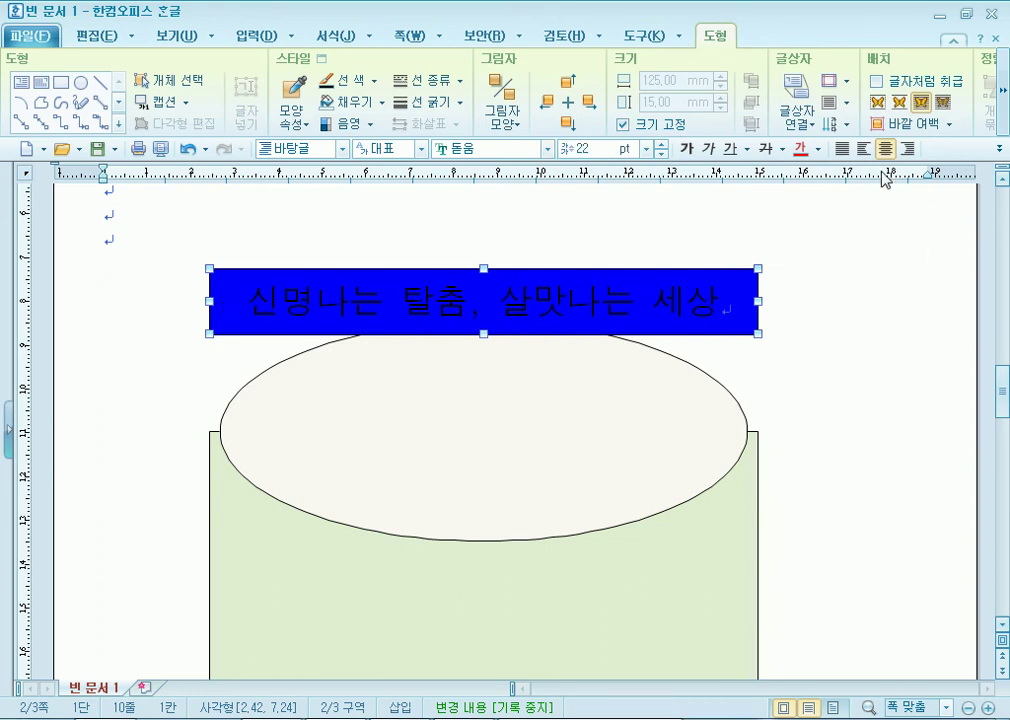
{"action": "left_click", "coordinate": [818, 149]}
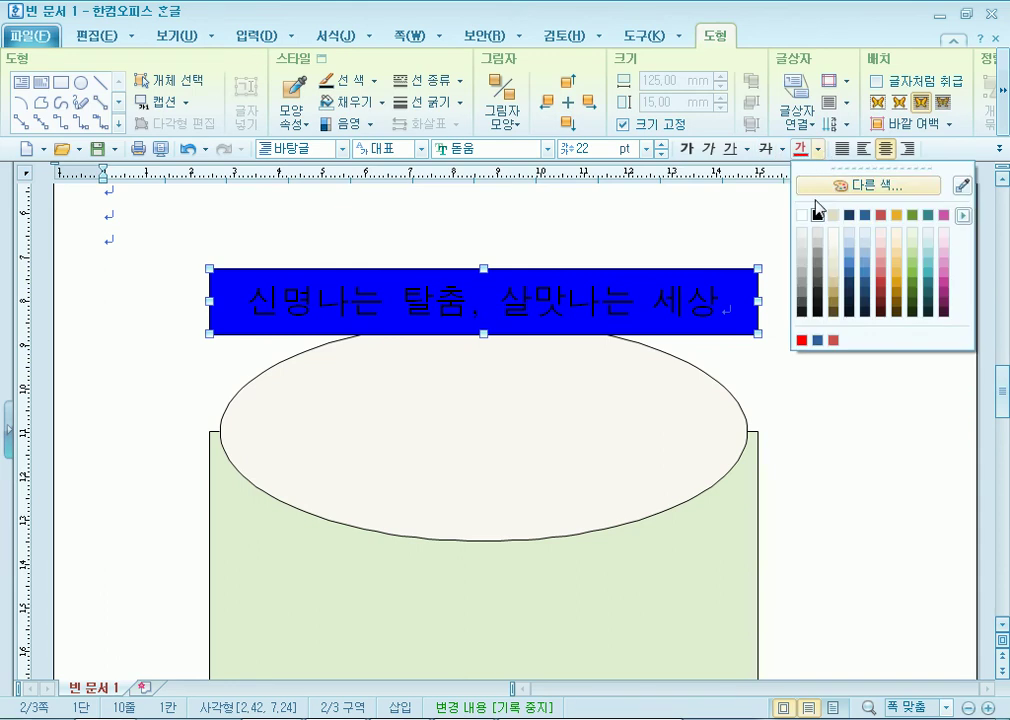
{"action": "left_click", "coordinate": [805, 216]}
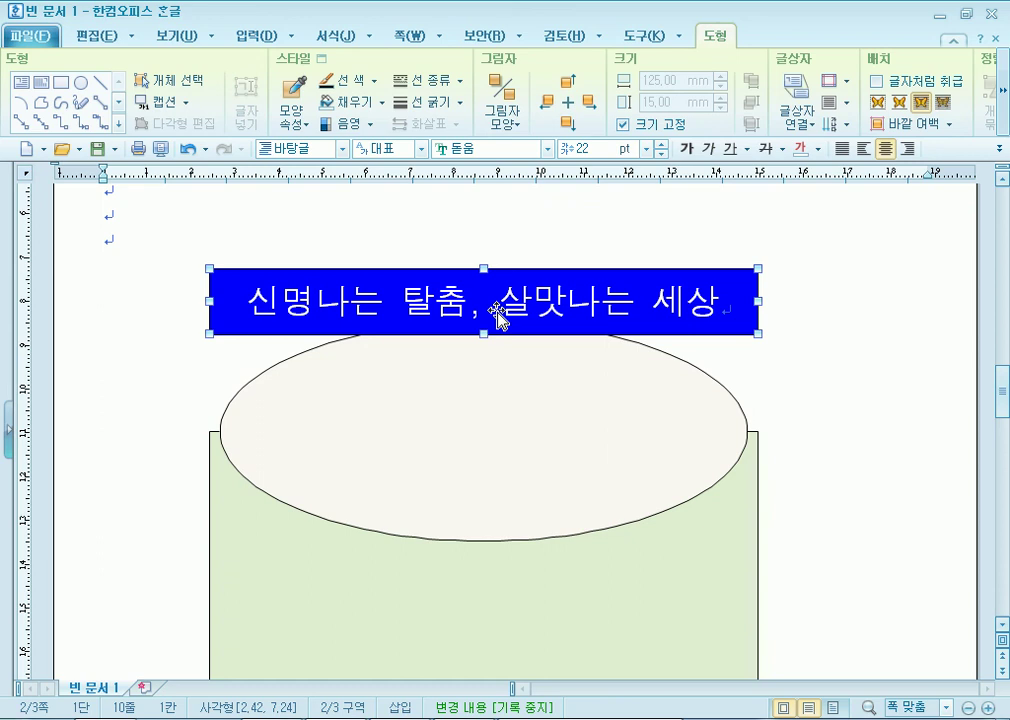
Try justify, right and left alignment, return the title to centred, and add an empty line above the drawing.
{"action": "left_click", "coordinate": [842, 148]}
{"action": "left_click", "coordinate": [908, 148]}
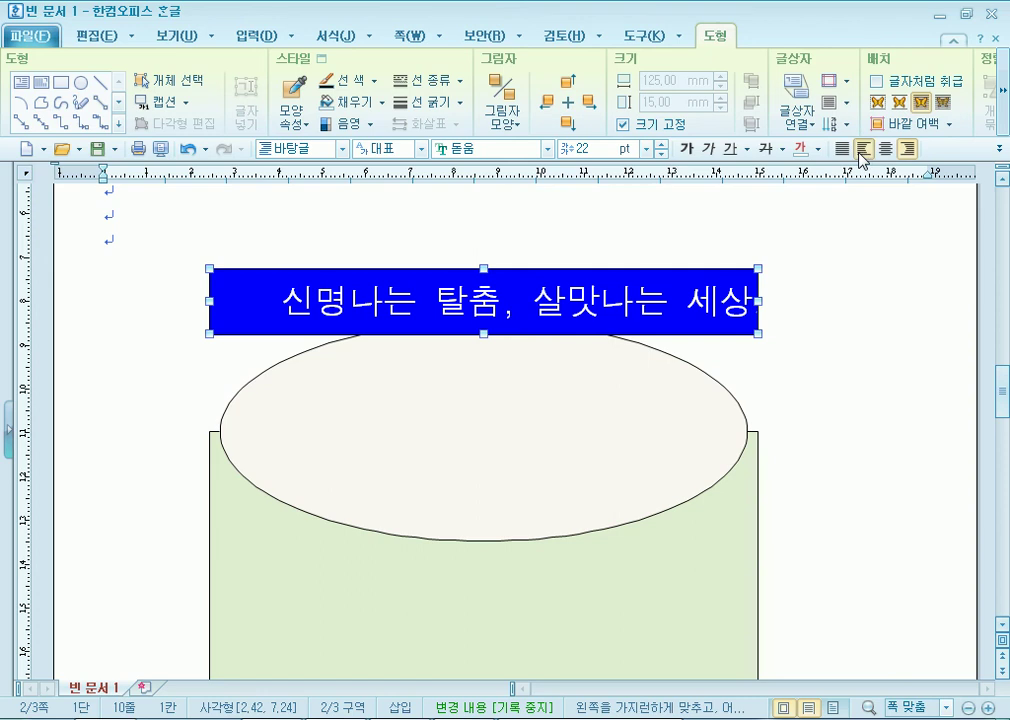
{"action": "left_click", "coordinate": [864, 148]}
{"action": "left_click", "coordinate": [886, 148]}
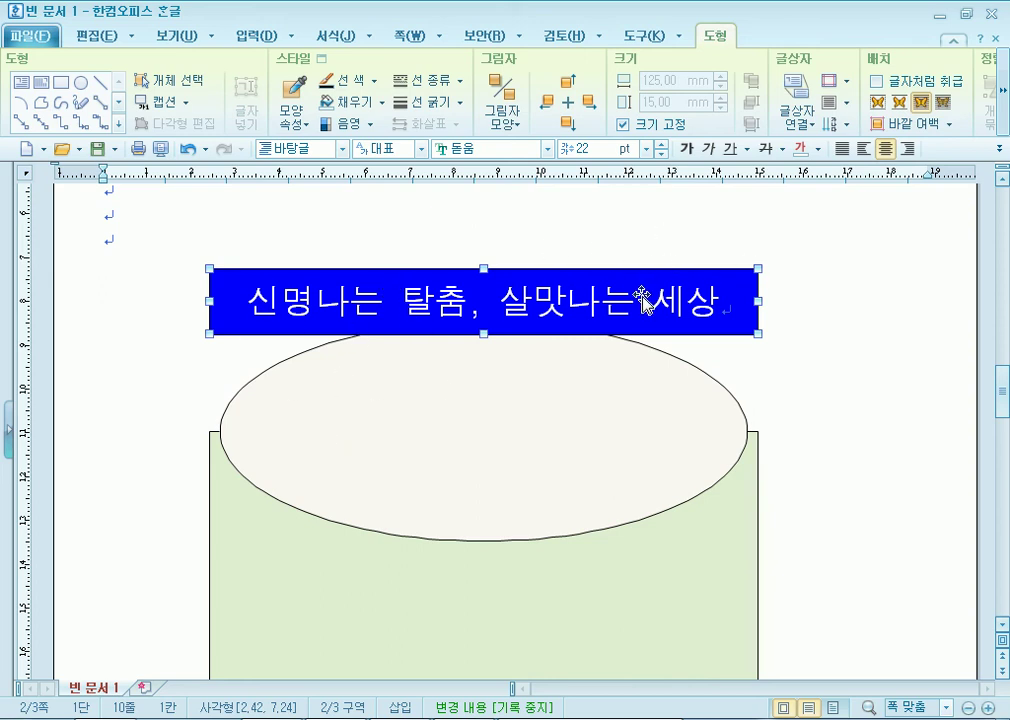
{"action": "left_click", "coordinate": [660, 214]}
{"action": "key", "text": "Return"}
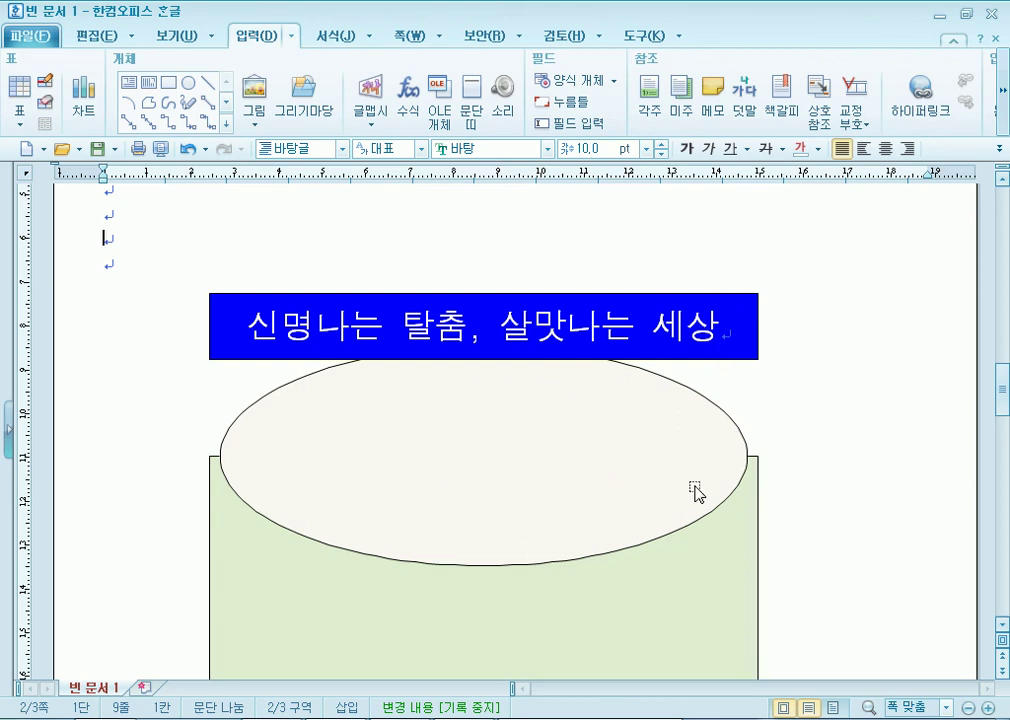
Move the blue title box and the ellipse higher on the page.
{"action": "left_click", "coordinate": [141, 270]}
{"action": "scroll", "coordinate": [131, 397], "scroll_direction": "up", "scroll_amount": 2}
{"action": "scroll", "coordinate": [131, 397], "scroll_direction": "up", "scroll_amount": 2}
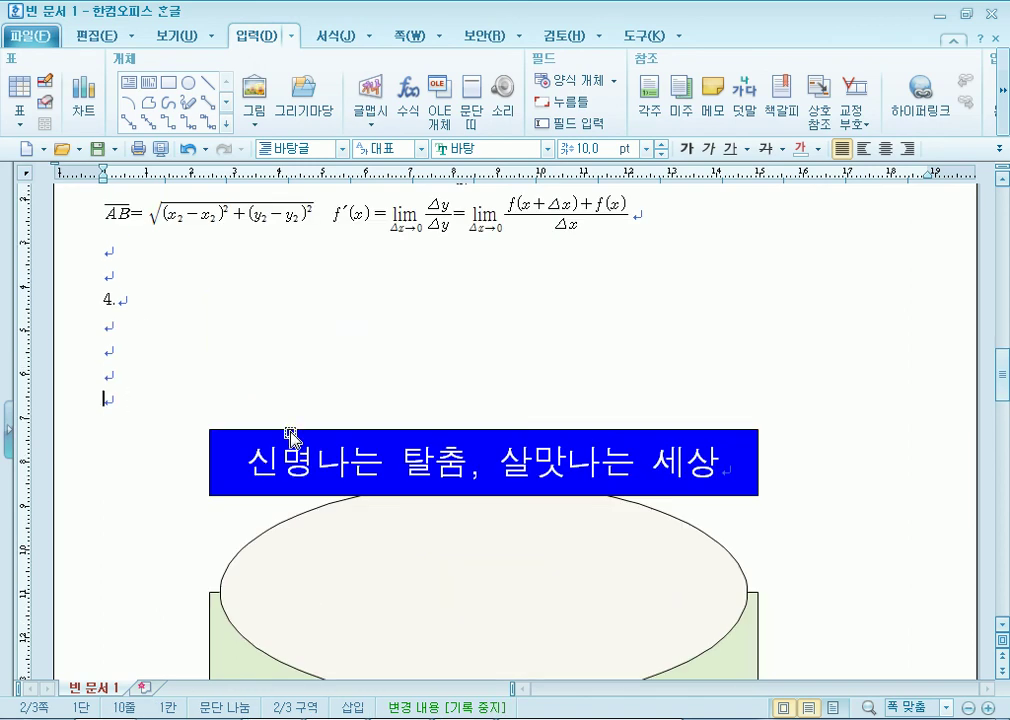
{"action": "left_click_drag", "start_coordinate": [290, 440], "coordinate": [305, 377]}
{"action": "left_click_drag", "start_coordinate": [425, 565], "coordinate": [429, 500]}
{"action": "scroll", "coordinate": [533, 537], "scroll_direction": "down", "scroll_amount": 1}
{"action": "left_click_drag", "start_coordinate": [534, 576], "coordinate": [534, 510]}
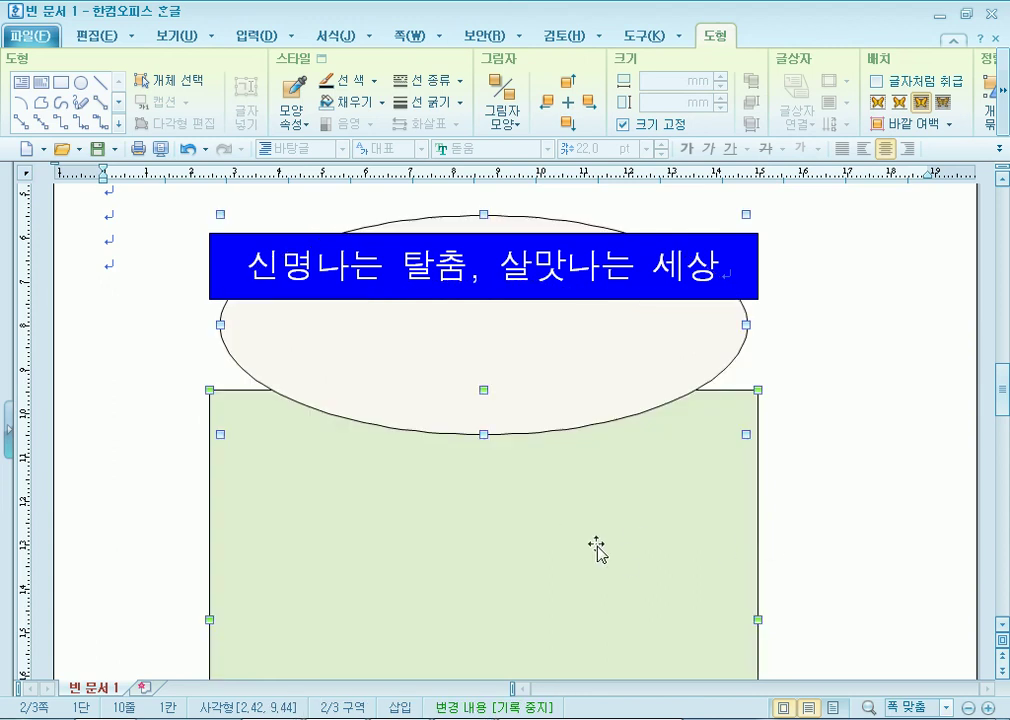
{"action": "left_click_drag", "start_coordinate": [582, 598], "coordinate": [582, 602]}
{"action": "left_click_drag", "start_coordinate": [581, 612], "coordinate": [583, 612]}
Adjust the ellipse, then move it and the green rectangle up together.
{"action": "left_click", "coordinate": [642, 399]}
{"action": "left_click_drag", "start_coordinate": [642, 399], "coordinate": [631, 452]}
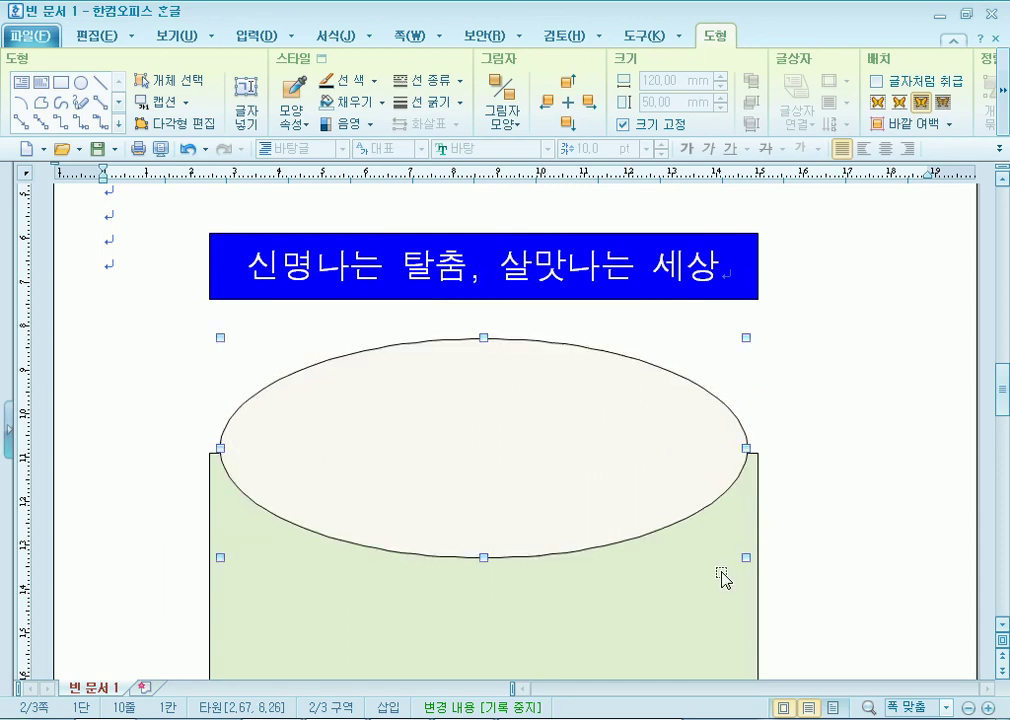
{"action": "left_click", "coordinate": [654, 597], "text": "shift"}
{"action": "left_click_drag", "start_coordinate": [654, 570], "coordinate": [652, 535]}
{"action": "key", "text": "Escape"}
{"action": "left_click", "coordinate": [478, 436]}
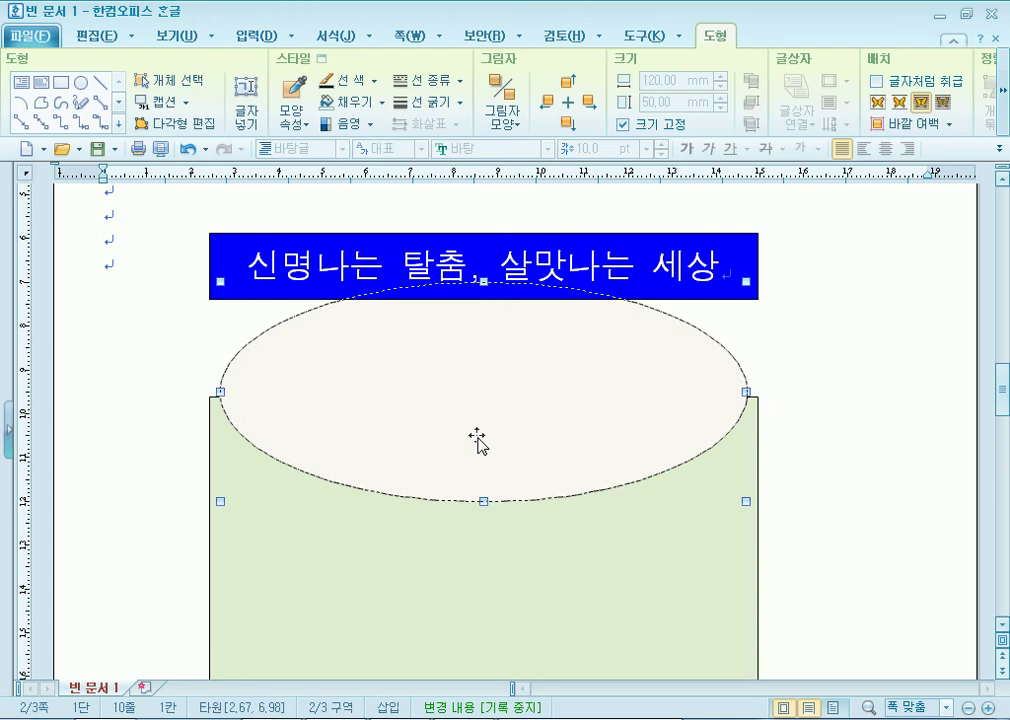
{"action": "left_click", "coordinate": [825, 517]}
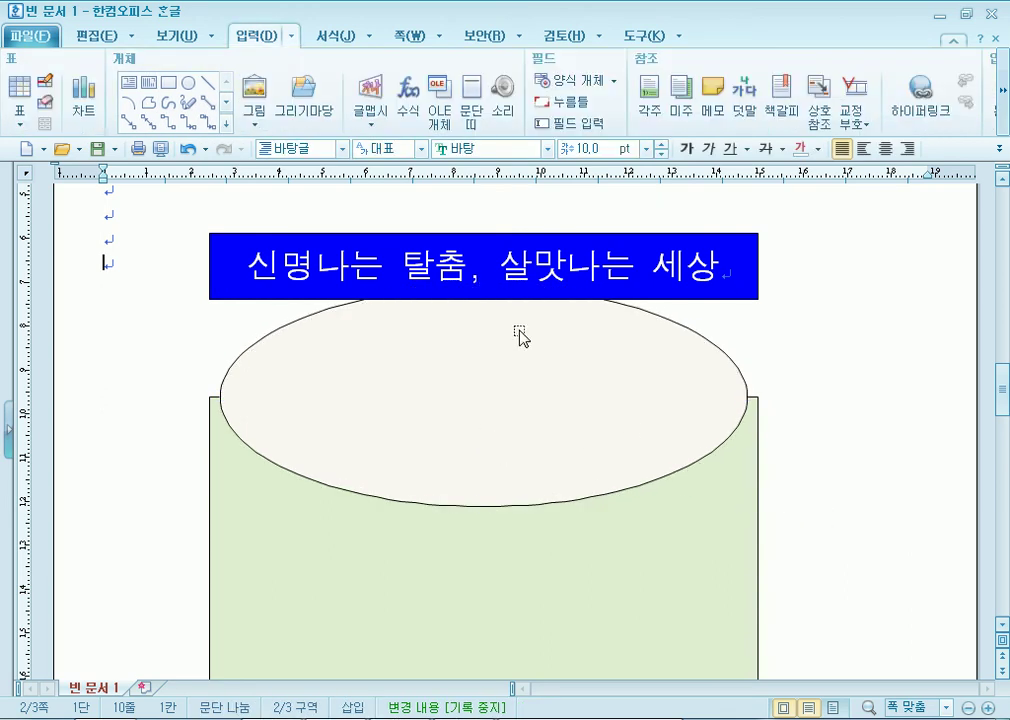
Check the ellipse and title box, then set the caret on the last empty line.
{"action": "scroll", "coordinate": [155, 260], "scroll_direction": "up", "scroll_amount": 3}
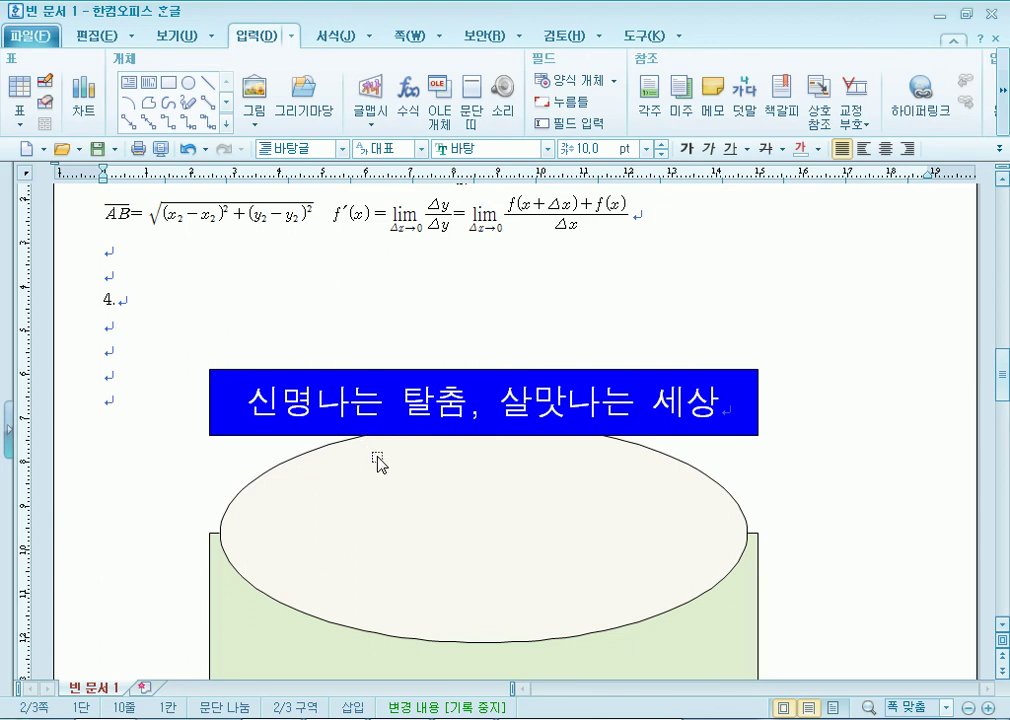
{"action": "scroll", "coordinate": [380, 458], "scroll_direction": "down", "scroll_amount": 7}
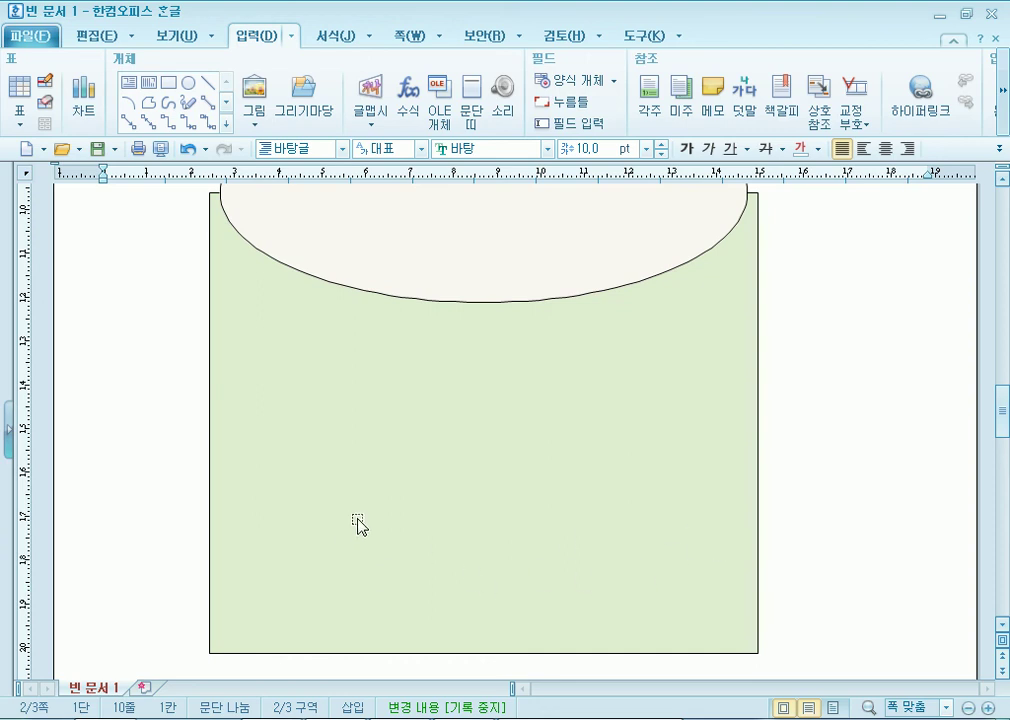
{"action": "scroll", "coordinate": [358, 525], "scroll_direction": "up", "scroll_amount": 4}
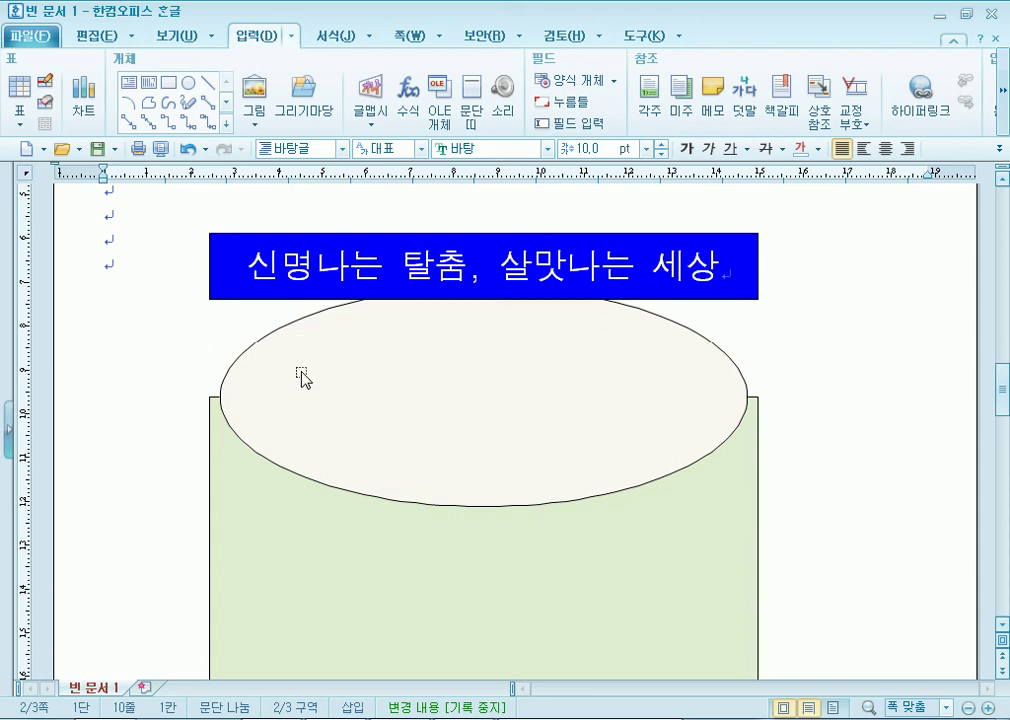
{"action": "left_click", "coordinate": [318, 370]}
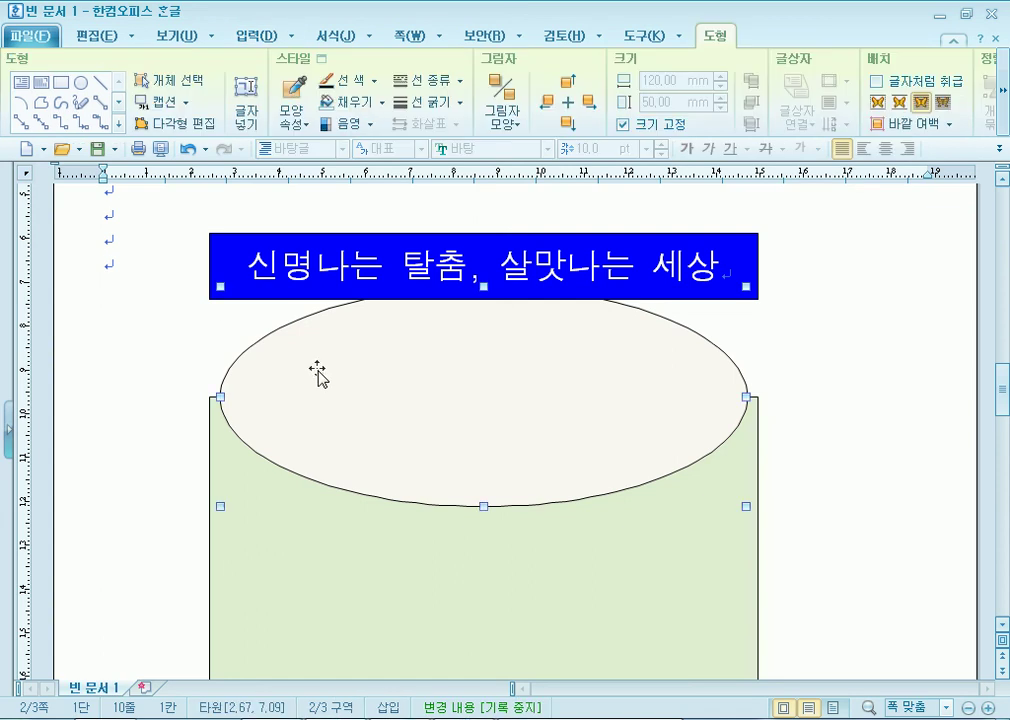
{"action": "left_click", "coordinate": [258, 258]}
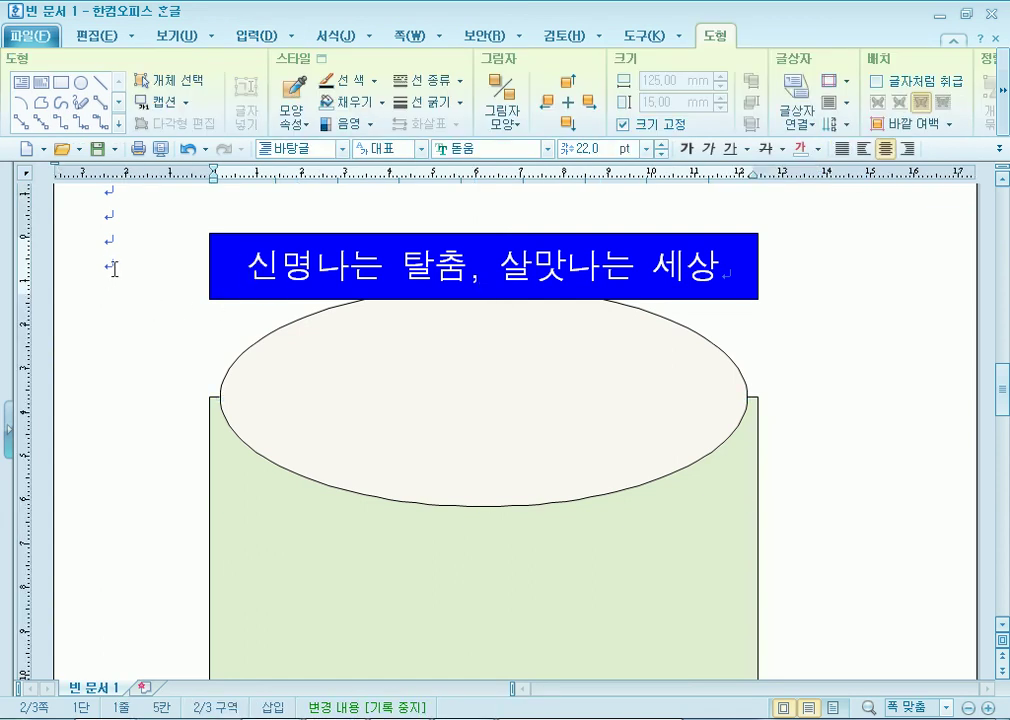
{"action": "left_click", "coordinate": [114, 268]}
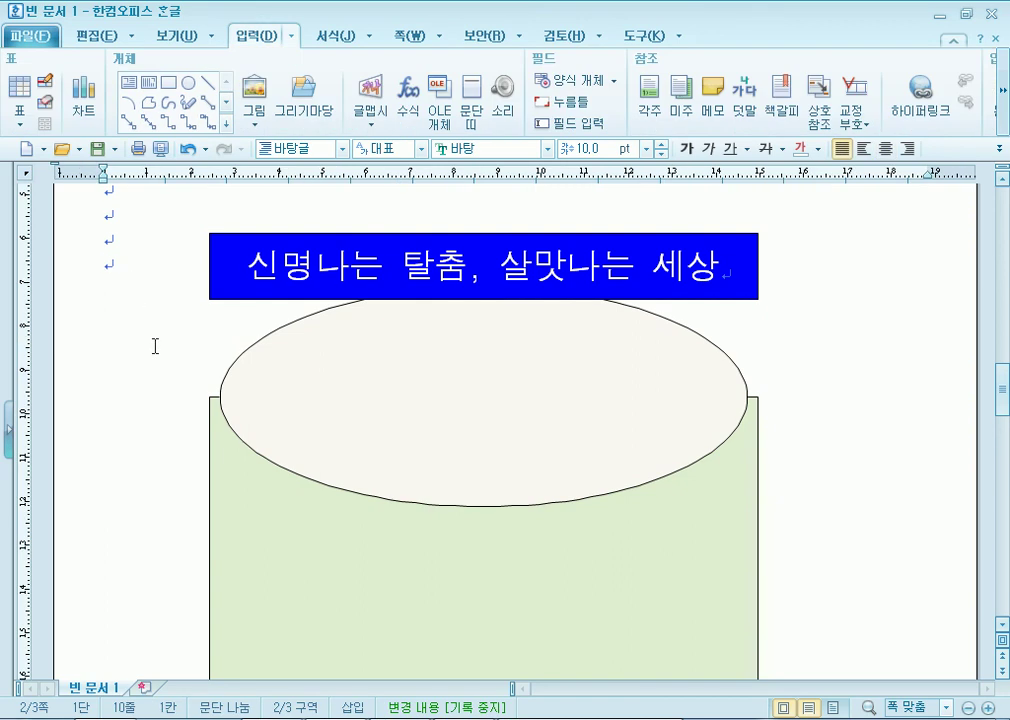
{"action": "left_click", "coordinate": [349, 400]}
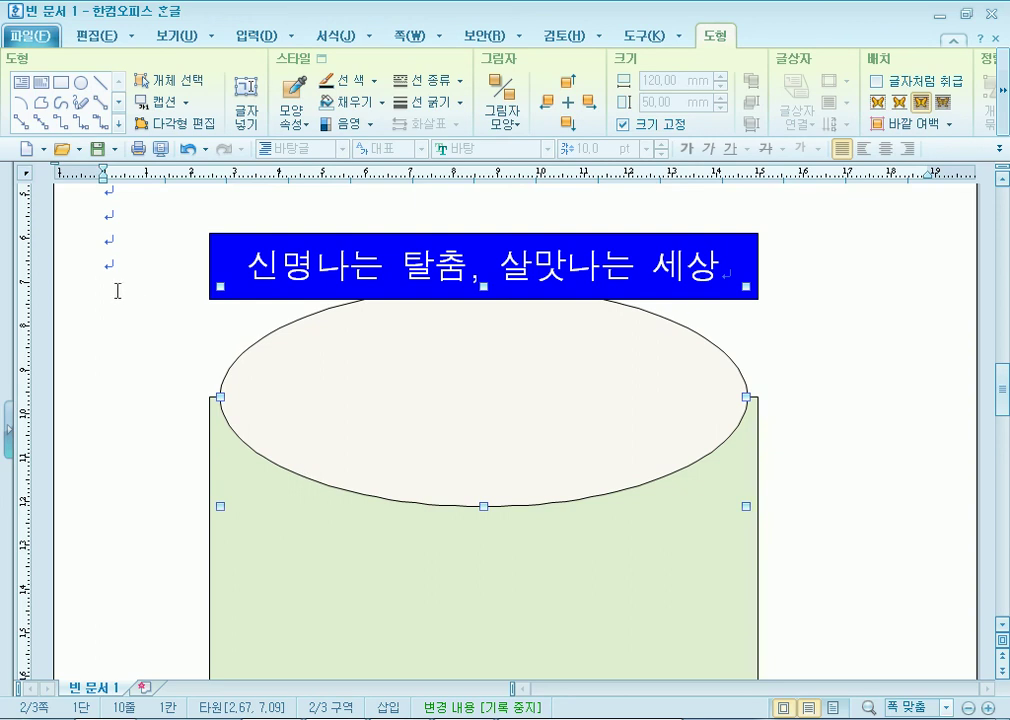
{"action": "left_click", "coordinate": [99, 270]}
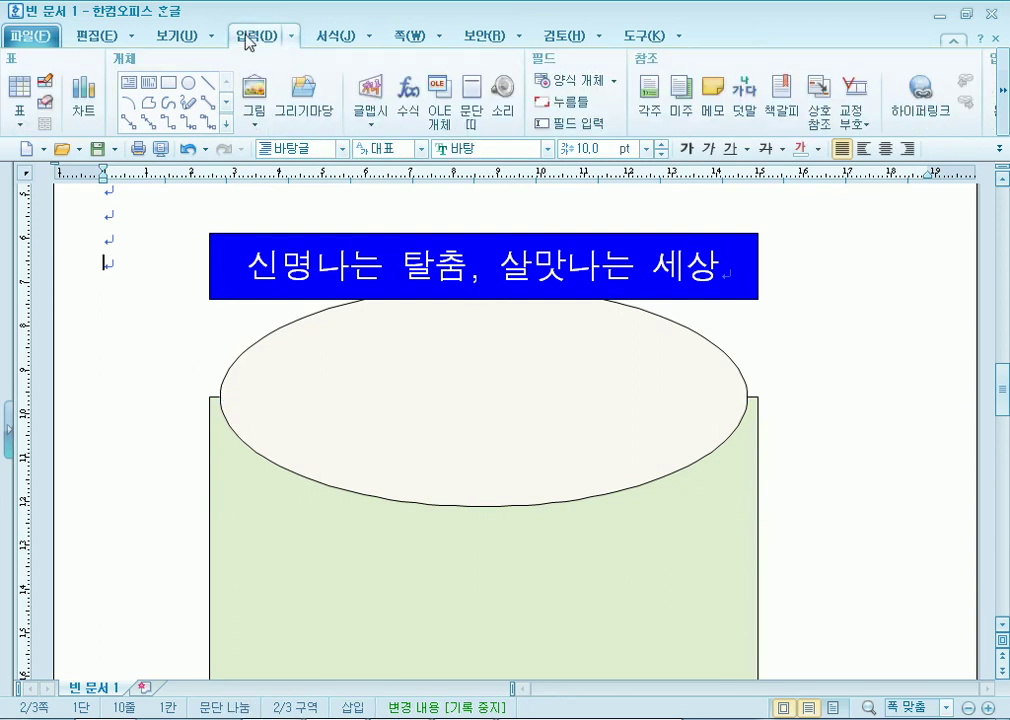
Browse to the ITQ > Picture folder through the 문서 library, then cancel the insertion.
{"action": "left_click", "coordinate": [257, 94]}
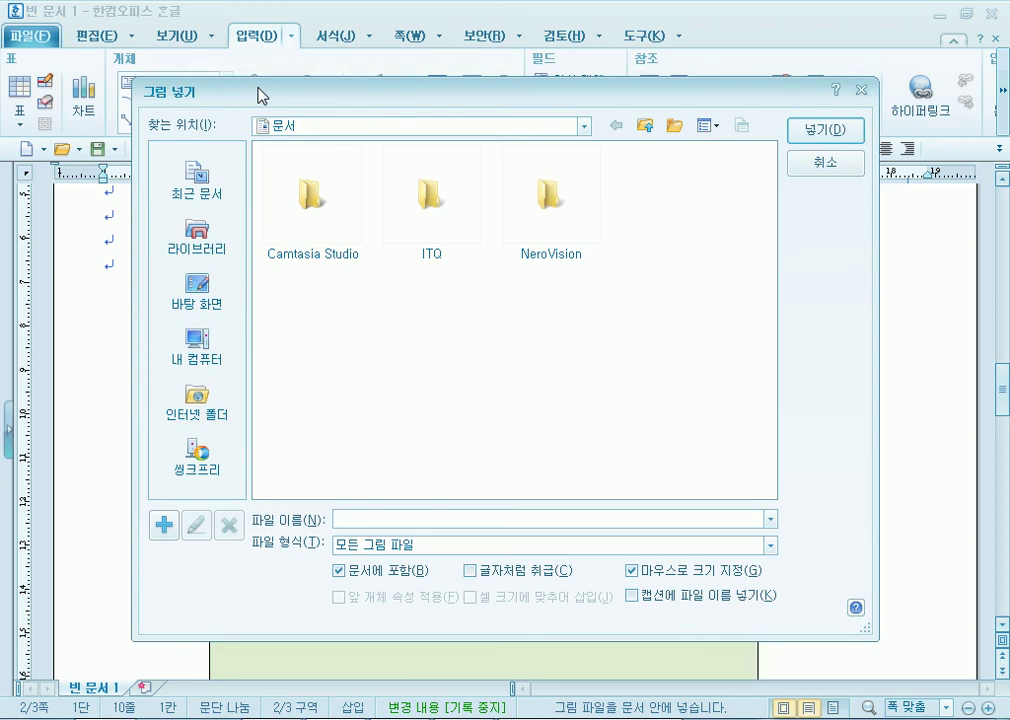
{"action": "left_click", "coordinate": [201, 238]}
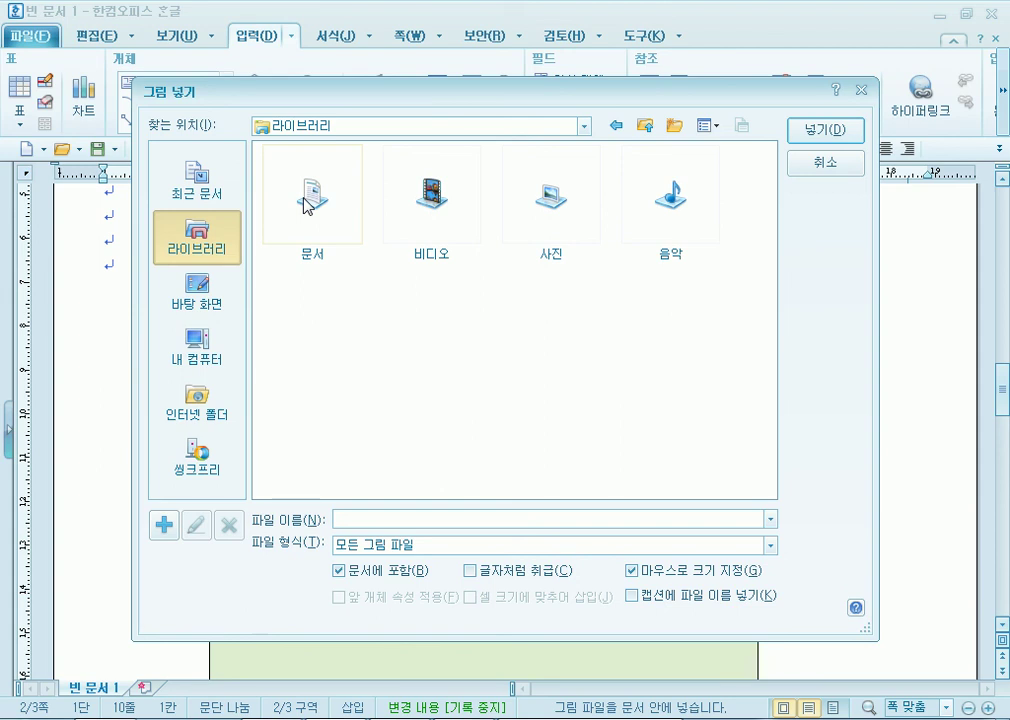
{"action": "double_click", "coordinate": [306, 203]}
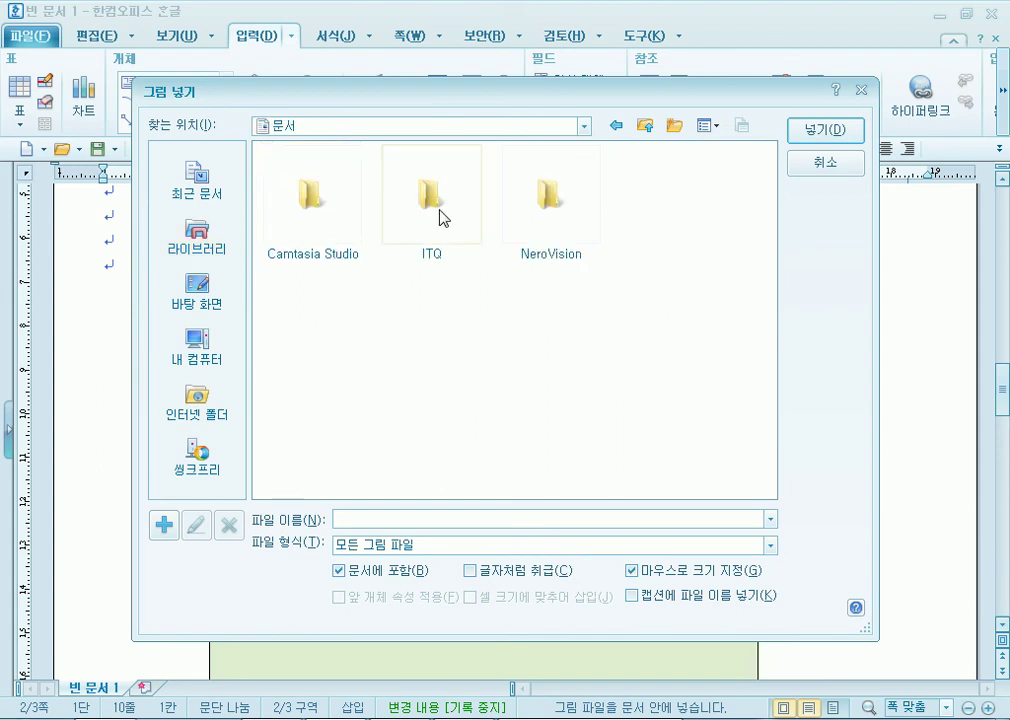
{"action": "double_click", "coordinate": [430, 200]}
{"action": "double_click", "coordinate": [320, 203]}
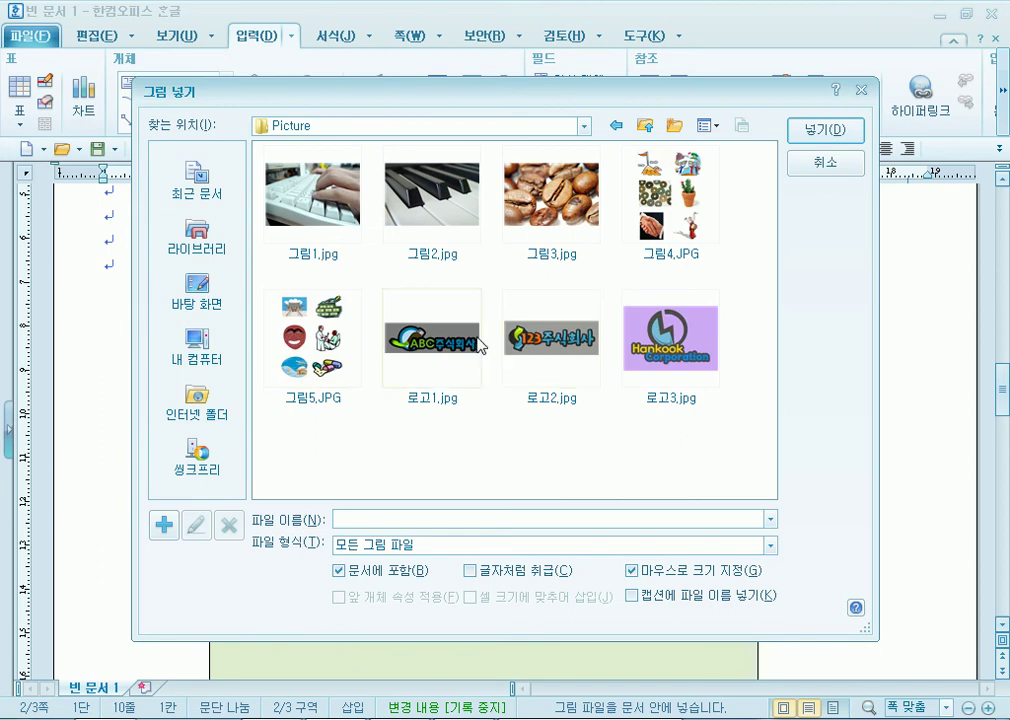
{"action": "left_click", "coordinate": [820, 165]}
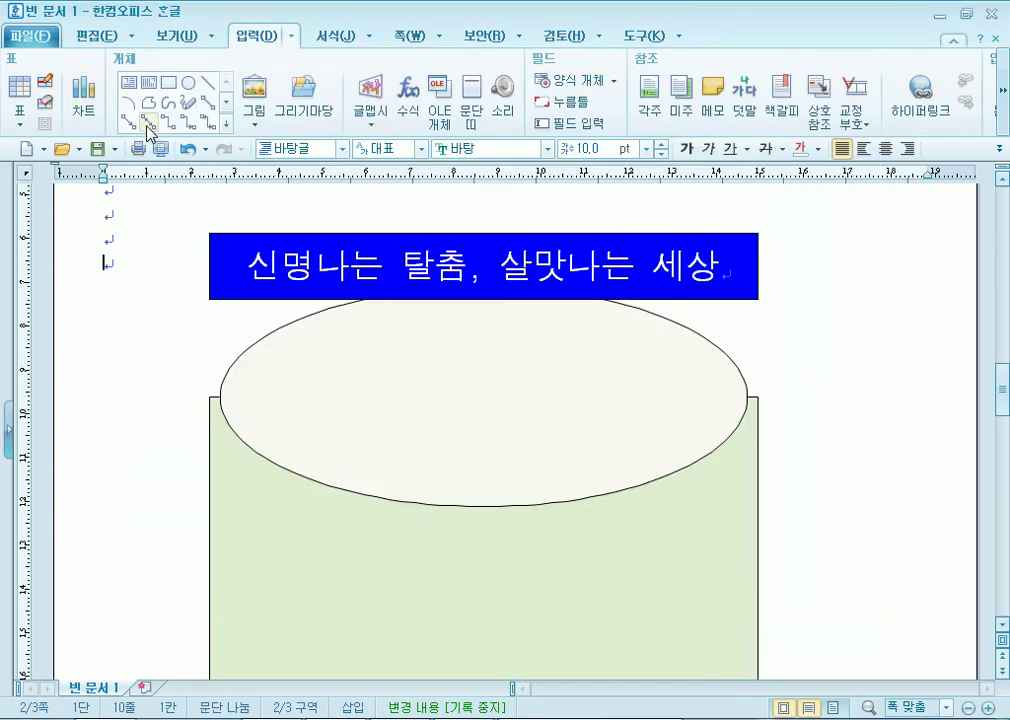
Restart picture insertion and navigate to 강사자료실 (D:) > ITQ > Picture.
{"action": "left_click", "coordinate": [255, 95]}
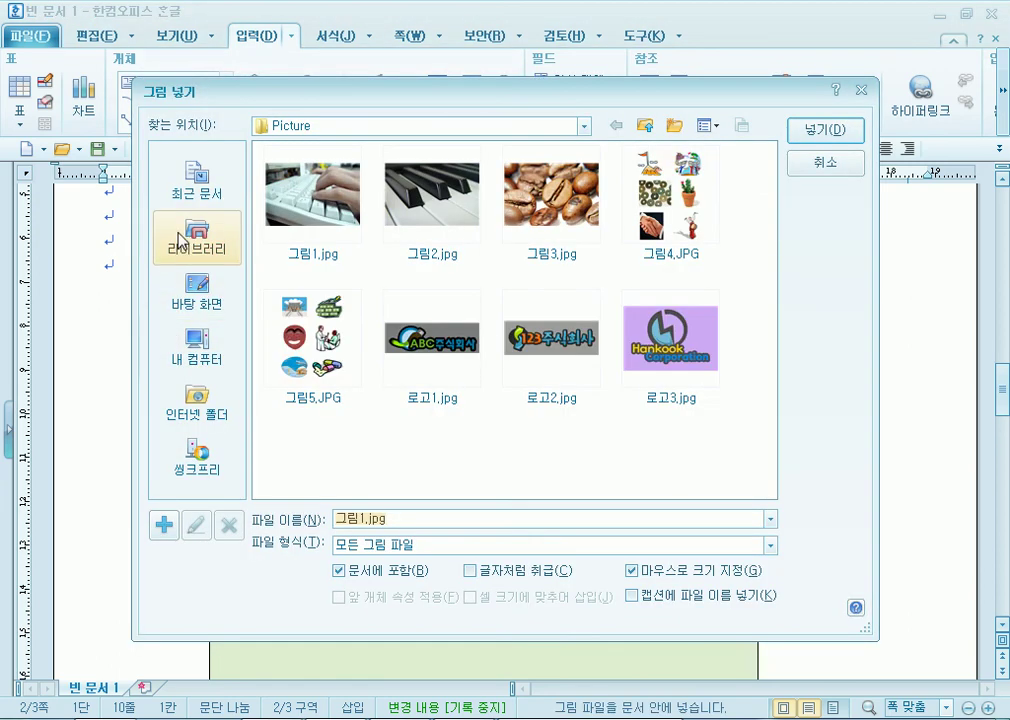
{"action": "left_click", "coordinate": [237, 242]}
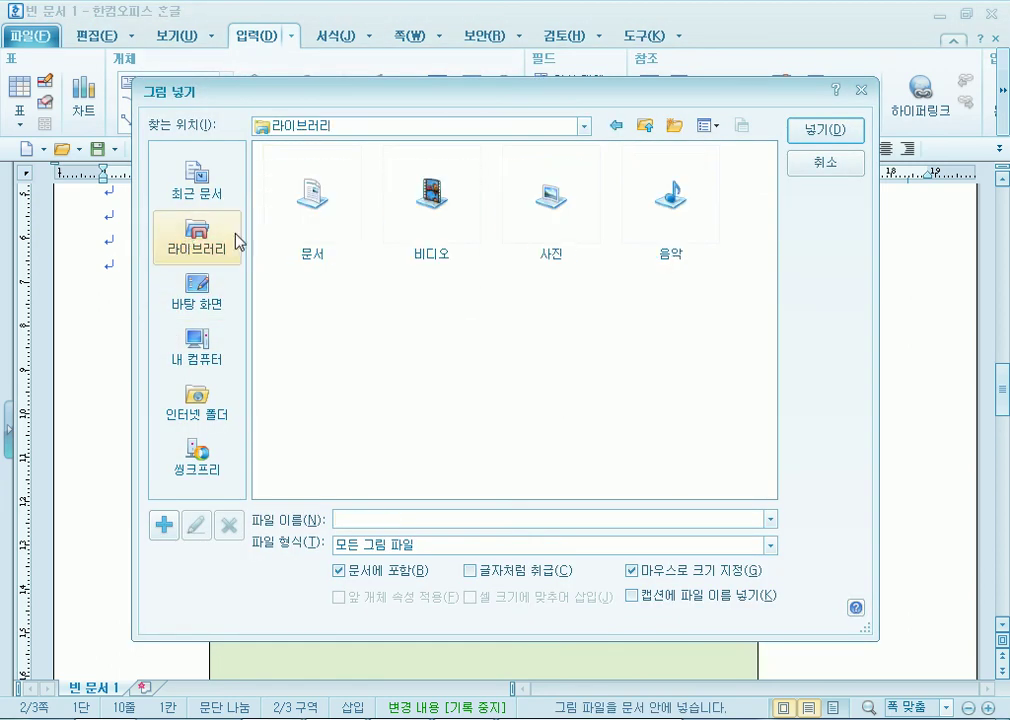
{"action": "double_click", "coordinate": [311, 222]}
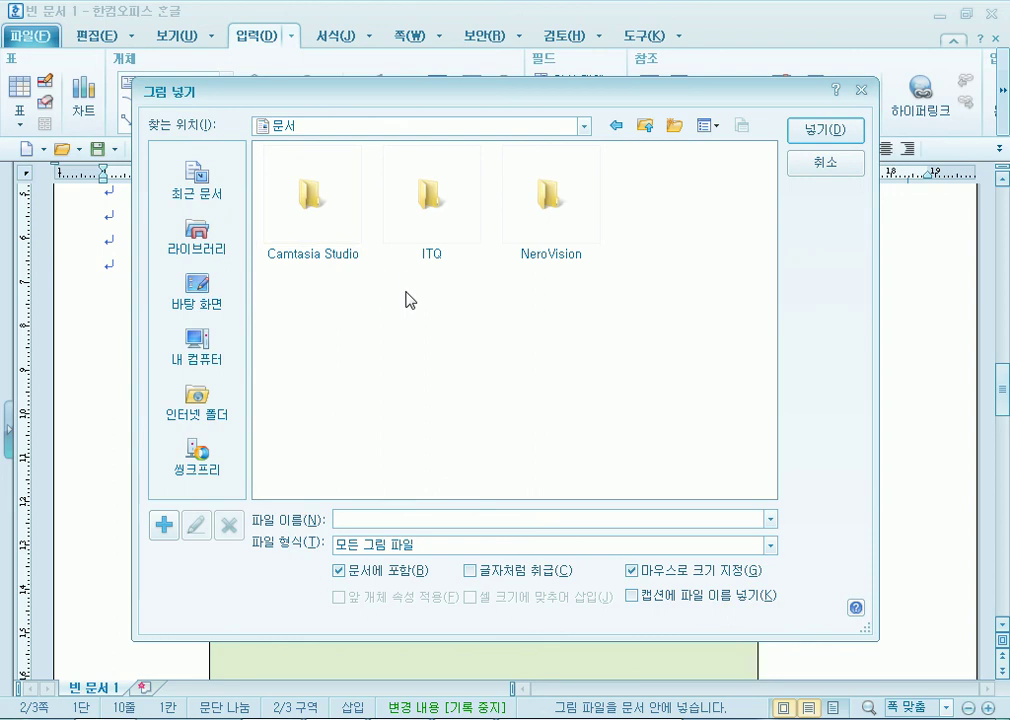
{"action": "left_click", "coordinate": [194, 345]}
{"action": "double_click", "coordinate": [429, 213]}
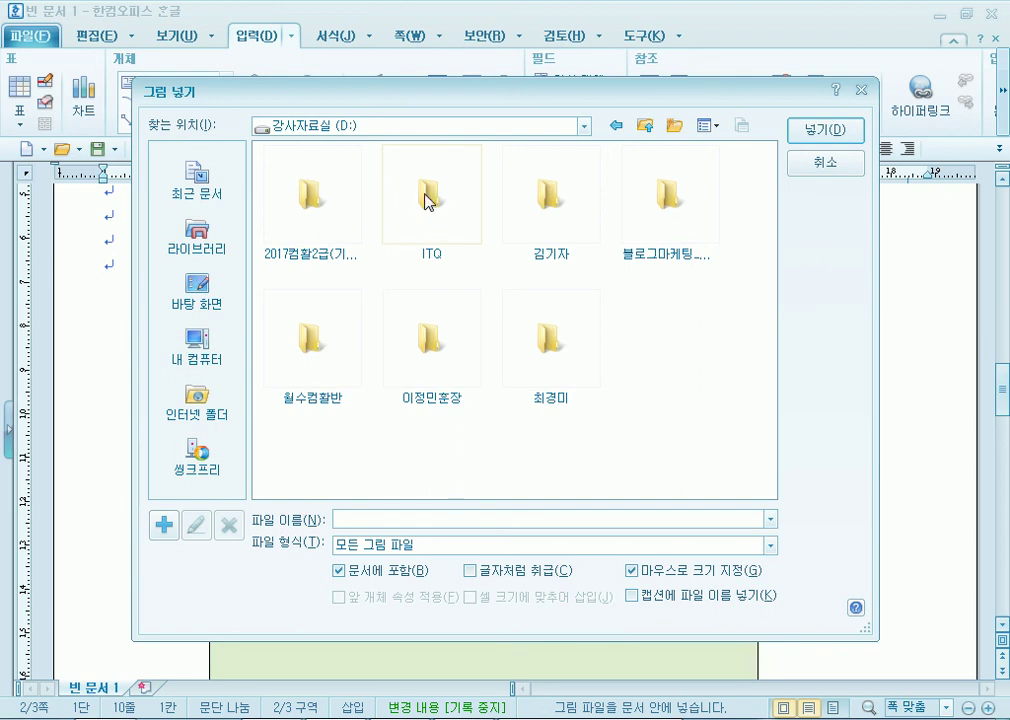
{"action": "double_click", "coordinate": [428, 201]}
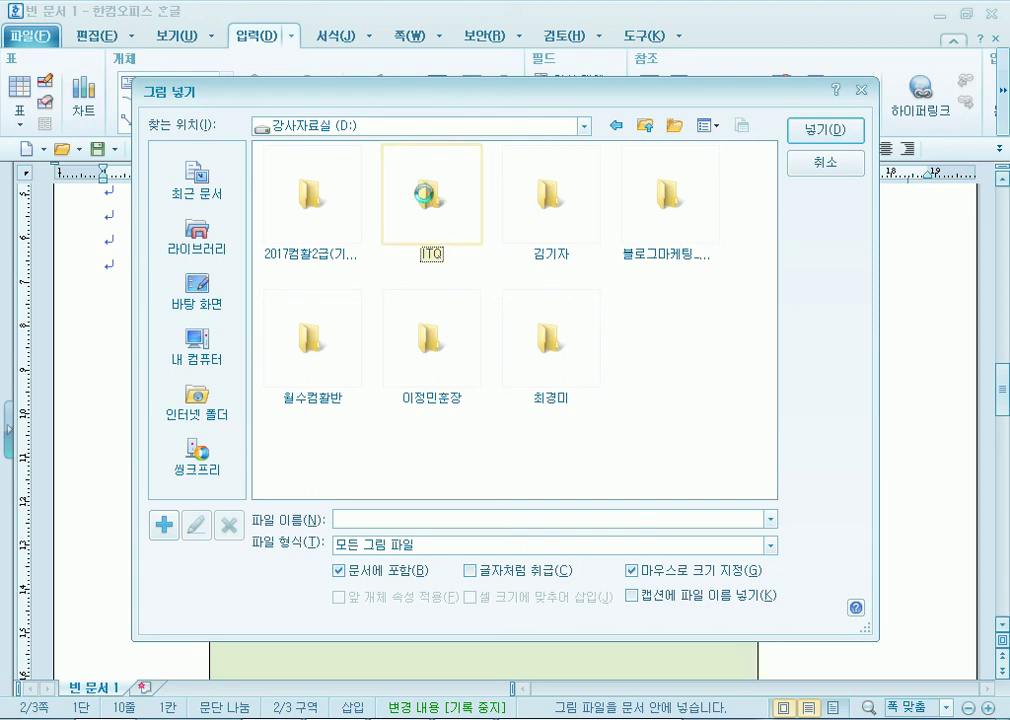
{"action": "double_click", "coordinate": [320, 210]}
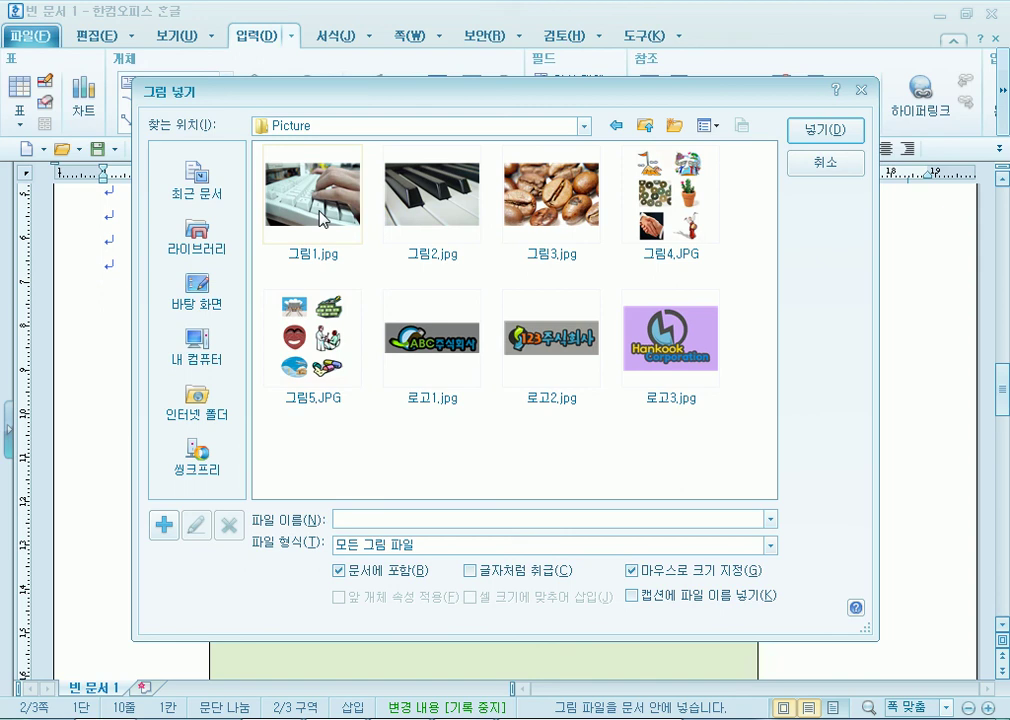
Choose 로고2.jpg, keep 문서에 포함 and 마우스로 크기 지정 checked, and insert it.
{"action": "left_click", "coordinate": [508, 345]}
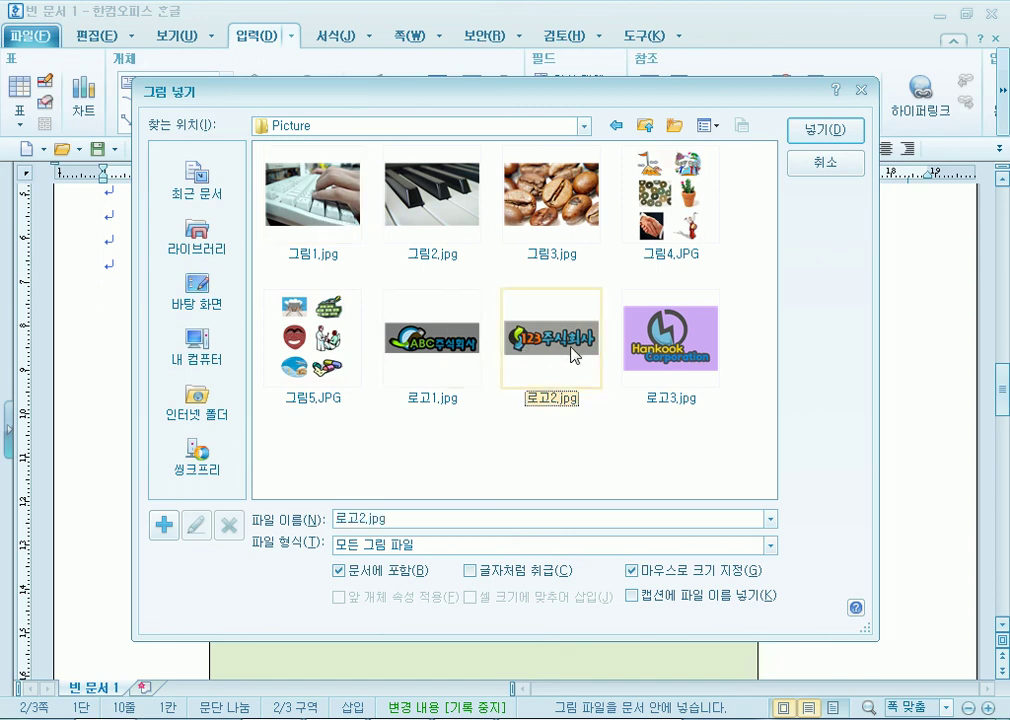
{"action": "left_click_drag", "start_coordinate": [516, 99], "coordinate": [512, 37]}
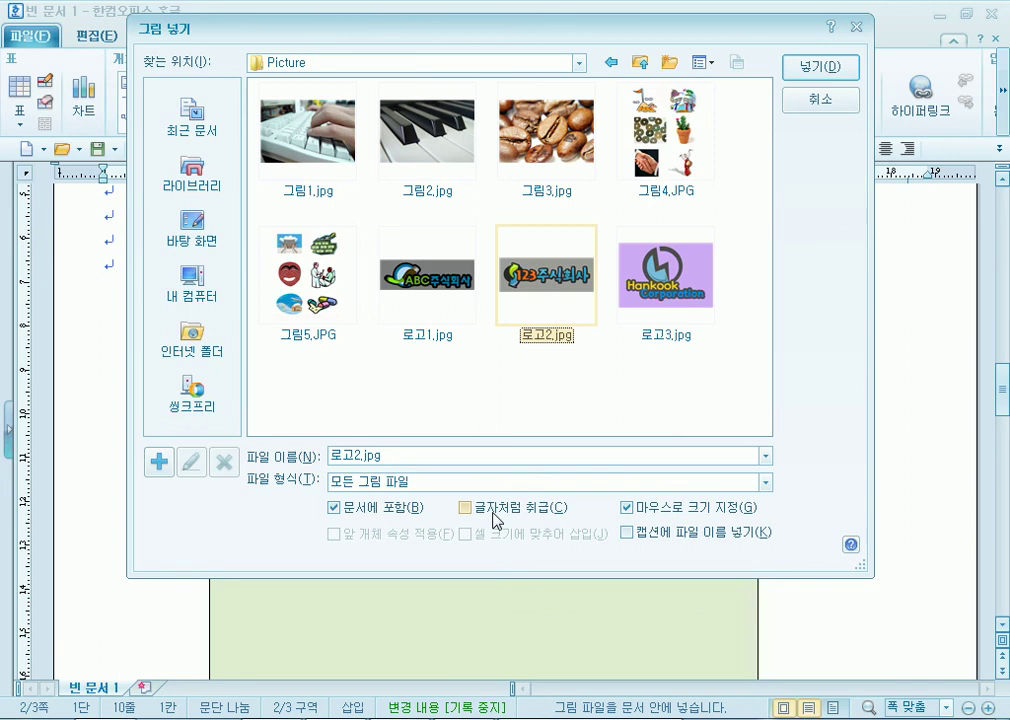
{"action": "left_click", "coordinate": [630, 508]}
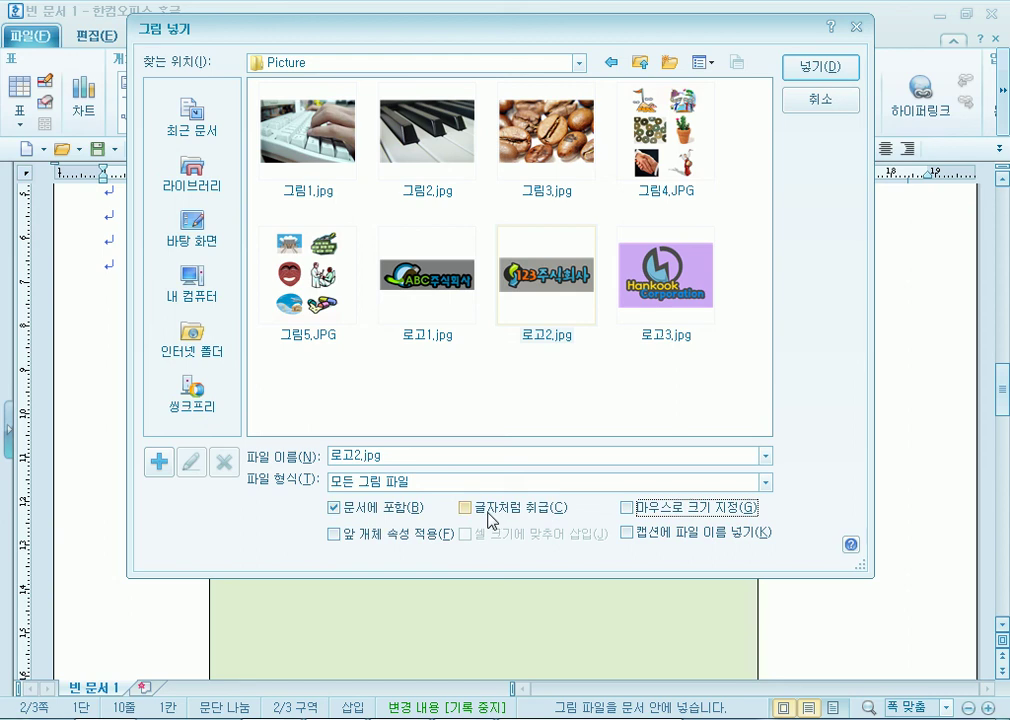
{"action": "left_click_drag", "start_coordinate": [692, 28], "coordinate": [742, 444]}
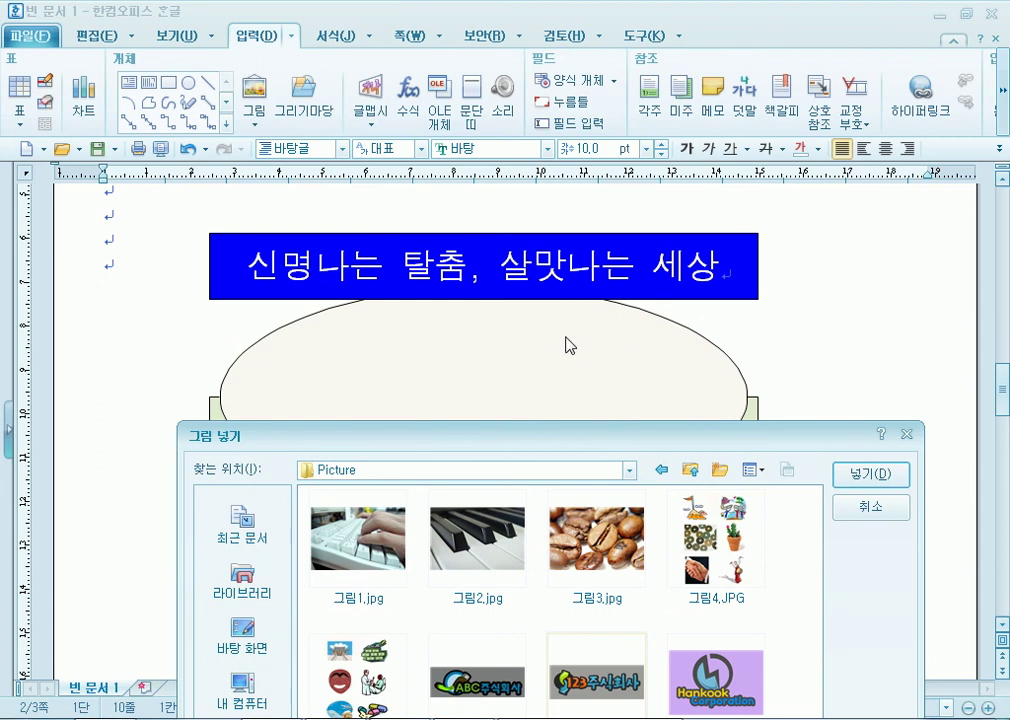
{"action": "left_click_drag", "start_coordinate": [647, 436], "coordinate": [606, 38]}
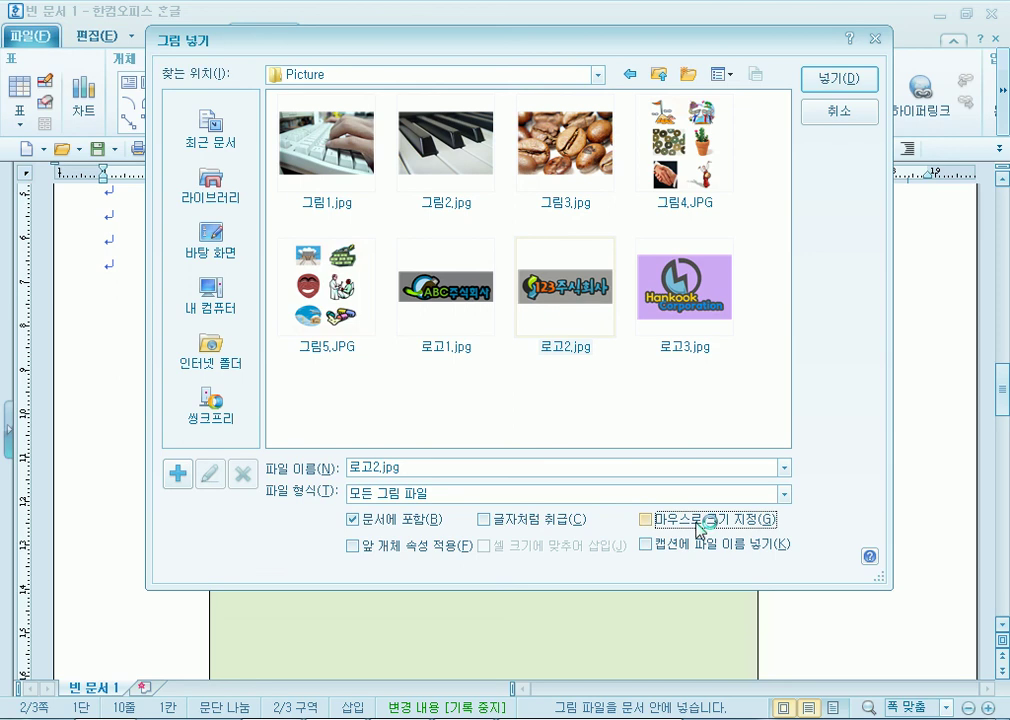
{"action": "left_click", "coordinate": [701, 530]}
{"action": "left_click", "coordinate": [838, 79]}
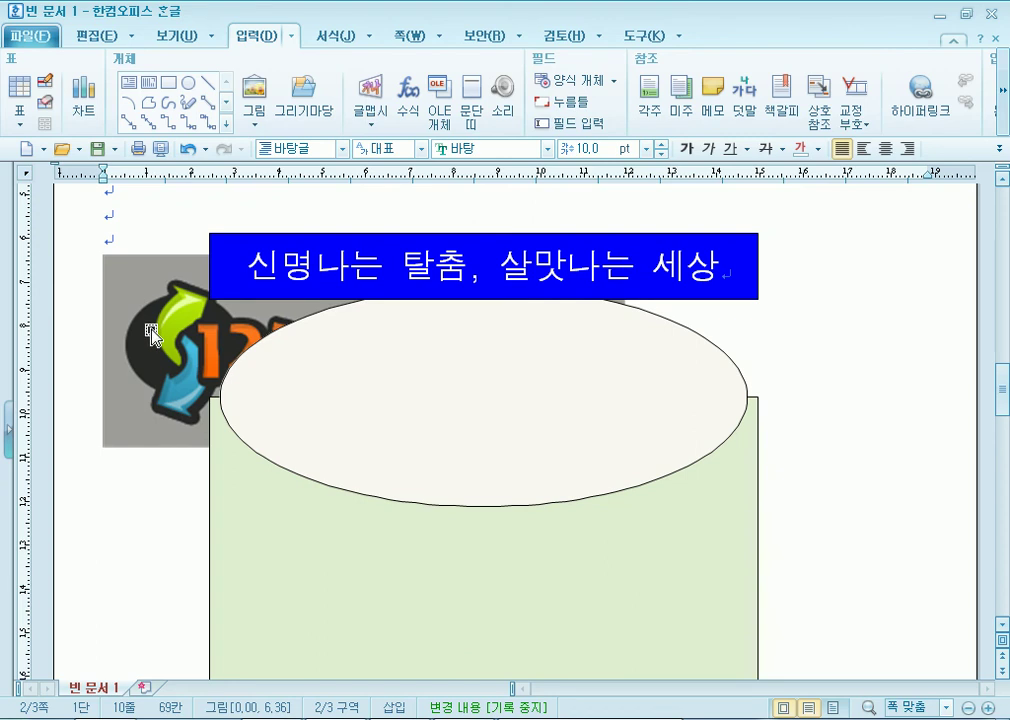
{"action": "key", "text": "alt+Tab"}
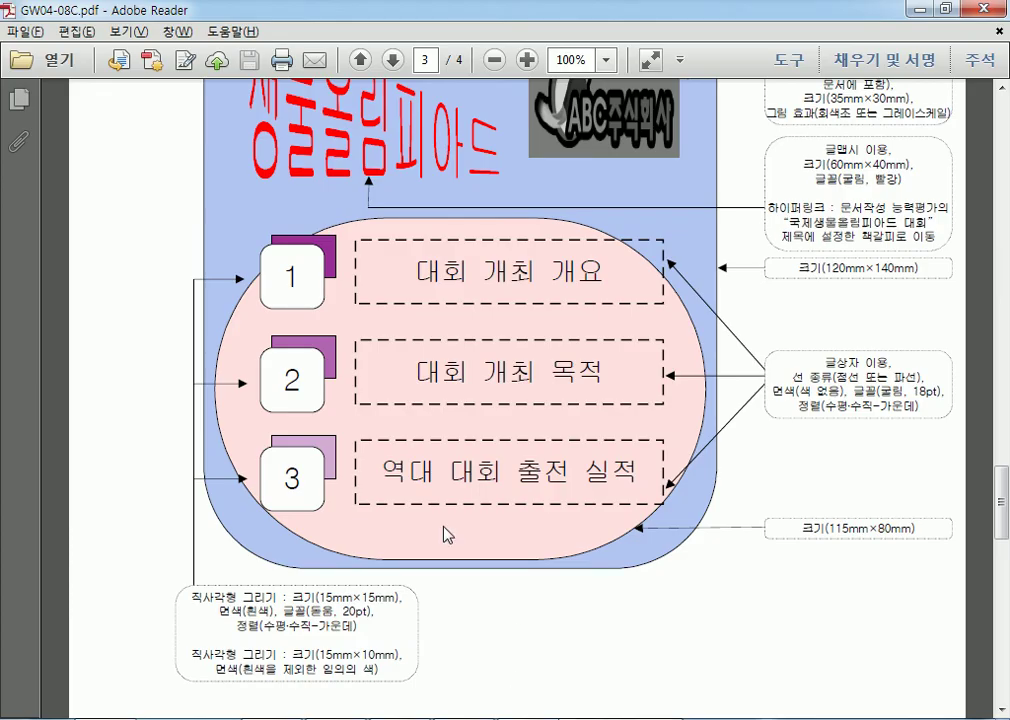
{"action": "scroll", "coordinate": [575, 320], "scroll_direction": "up", "scroll_amount": 3}
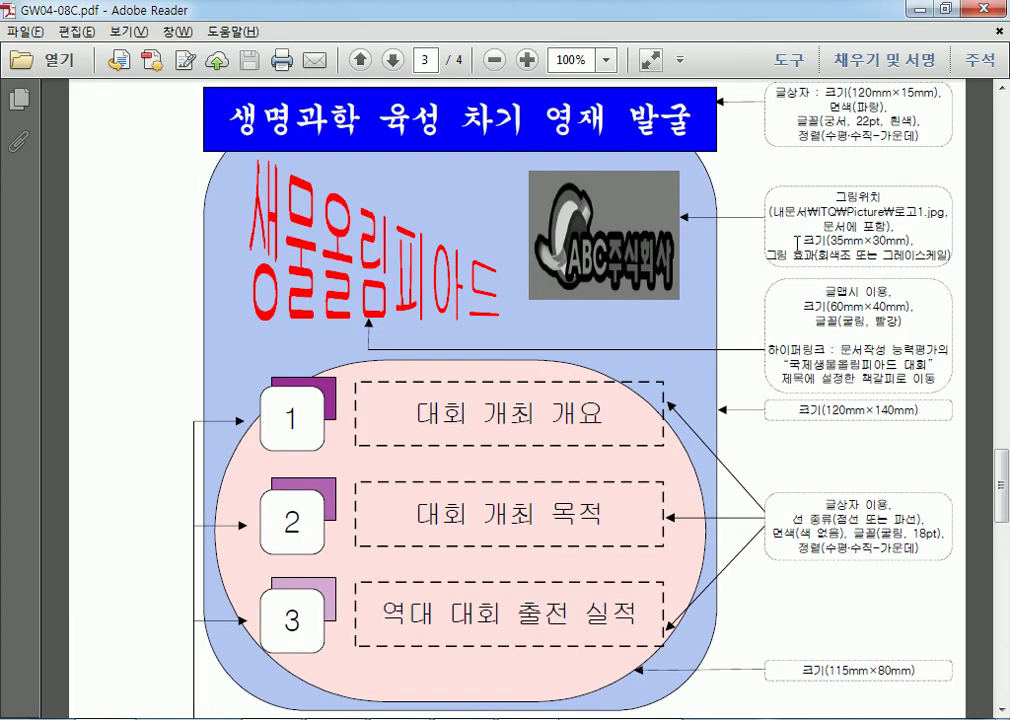
{"action": "left_click_drag", "start_coordinate": [786, 219], "coordinate": [878, 233]}
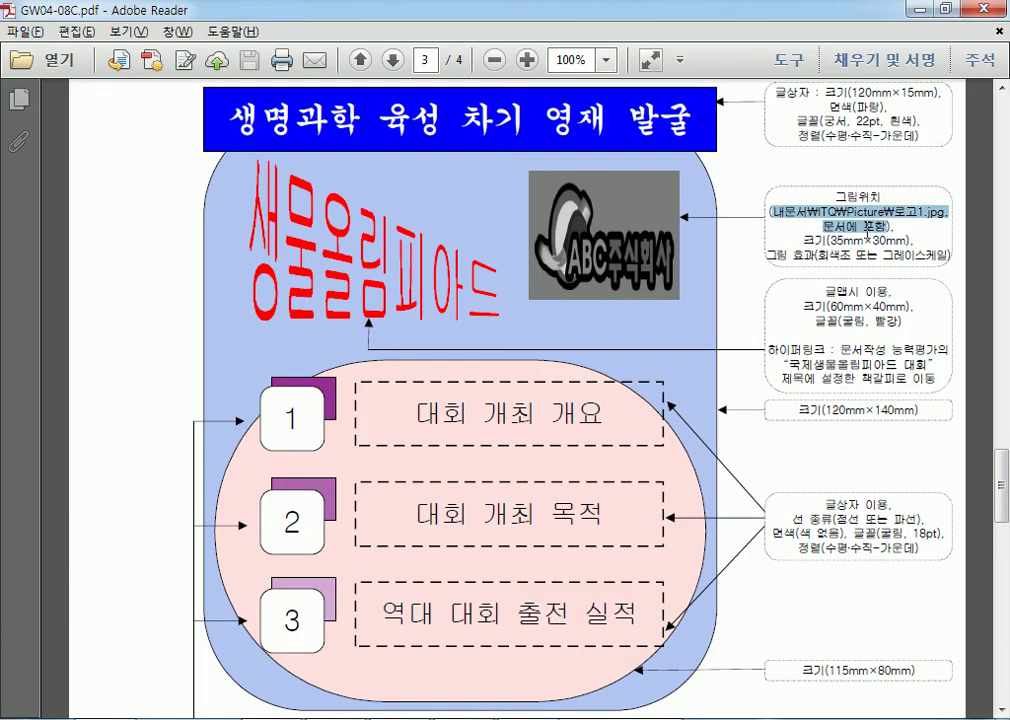
{"action": "left_click", "coordinate": [853, 264]}
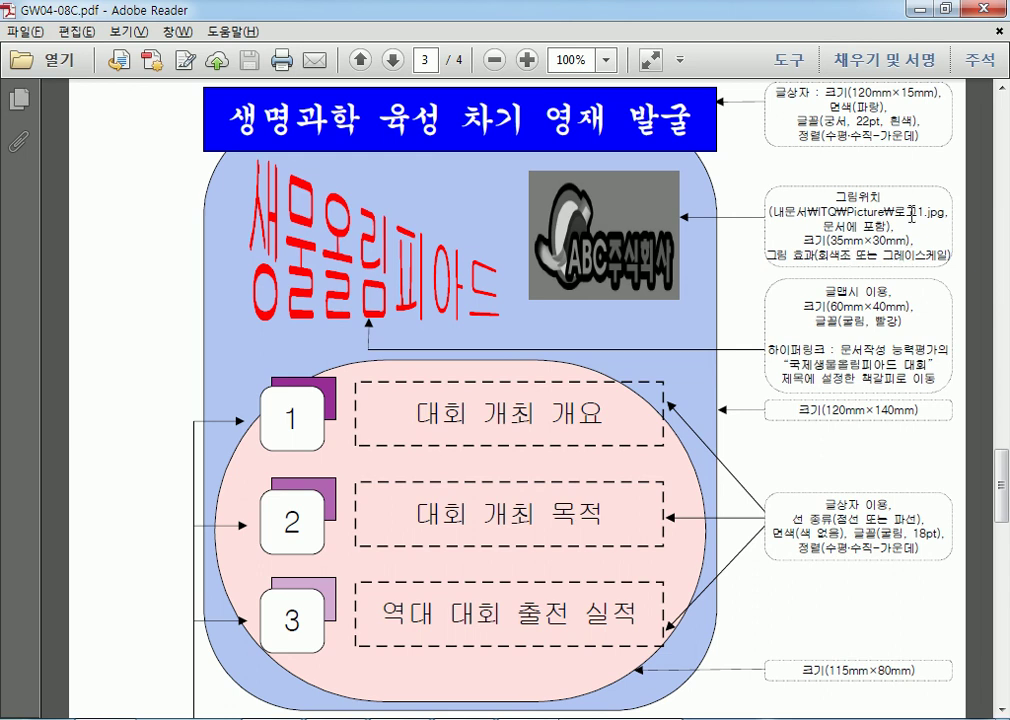
{"action": "left_click_drag", "start_coordinate": [891, 211], "coordinate": [953, 211]}
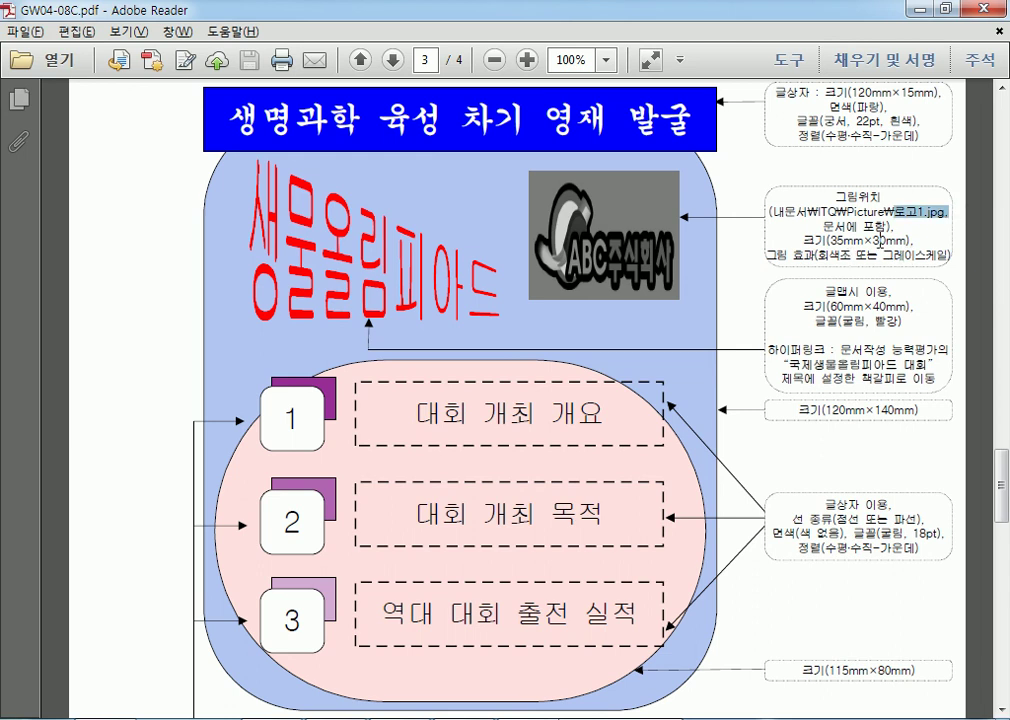
{"action": "left_click_drag", "start_coordinate": [897, 240], "coordinate": [802, 240]}
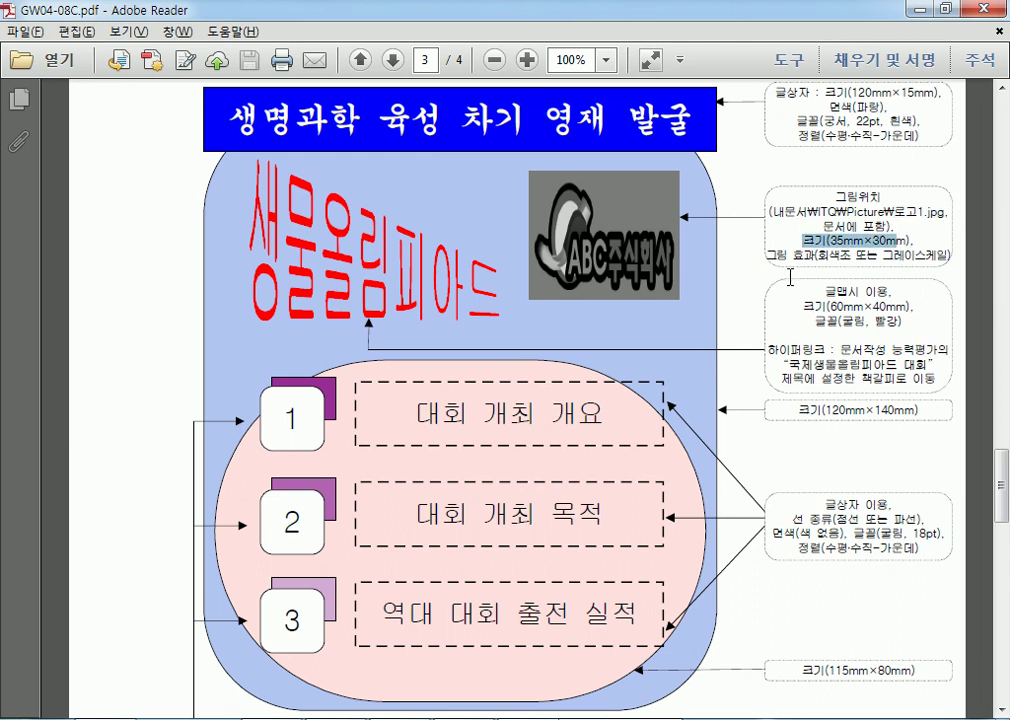
{"action": "mouse_move", "coordinate": [872, 226]}
{"action": "left_mouse_down"}
{"action": "mouse_move", "coordinate": [823, 226]}
{"action": "mouse_move", "coordinate": [855, 256]}
{"action": "mouse_move", "coordinate": [939, 258]}
{"action": "left_mouse_up"}
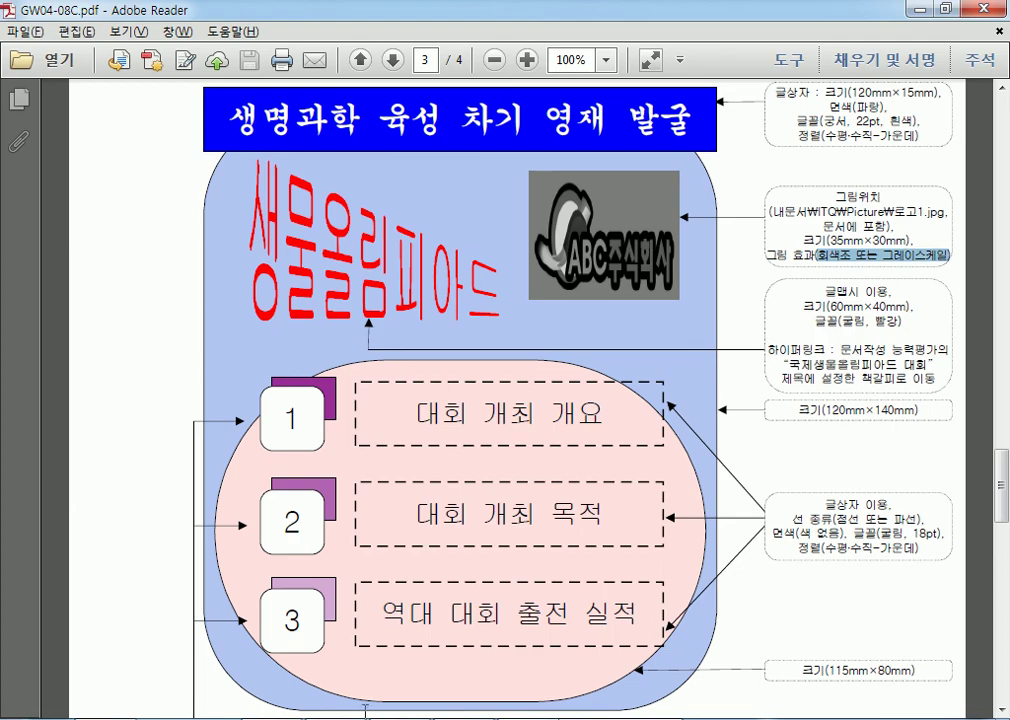
{"action": "key", "text": "alt+Tab"}
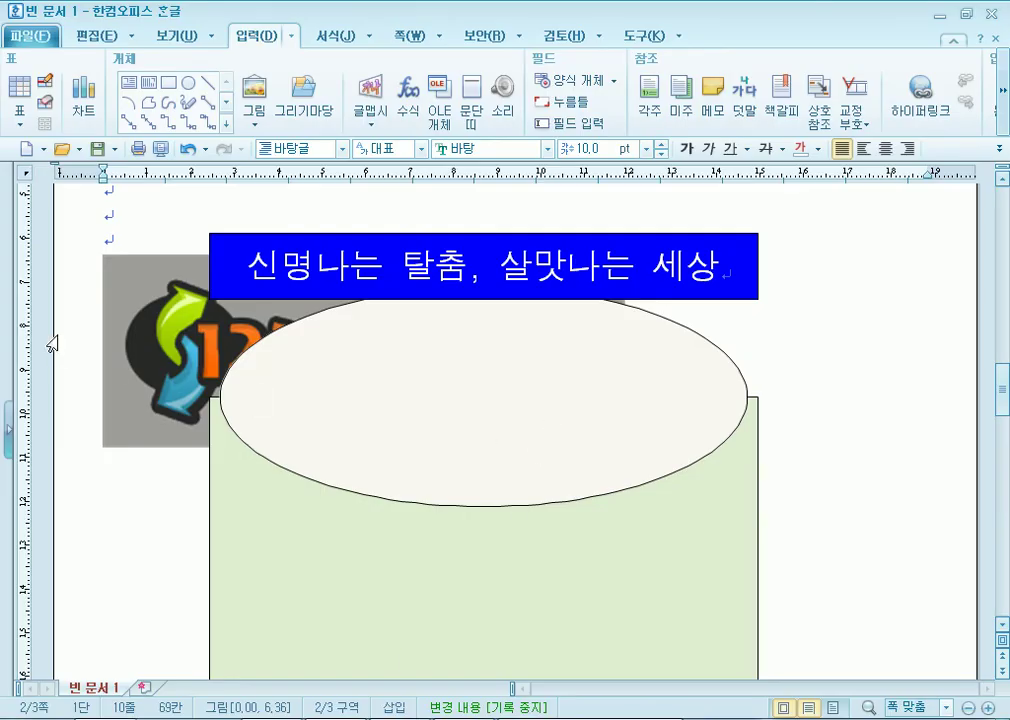
Select the logo and try the ribbon's in-front and behind-text arrangement options.
{"action": "left_click", "coordinate": [148, 318]}
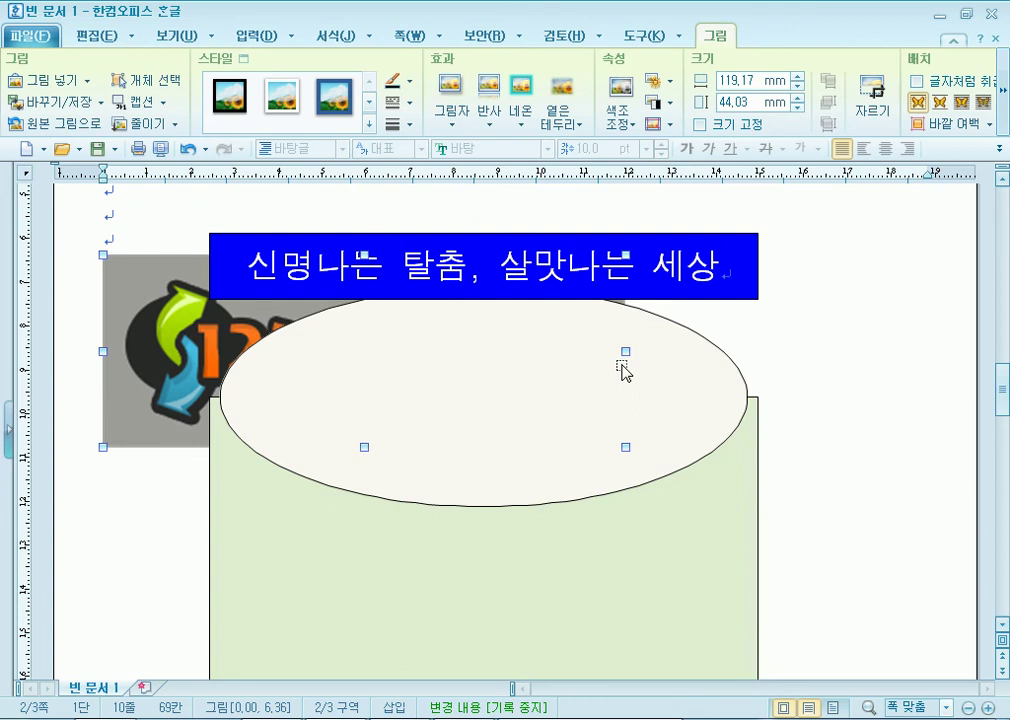
{"action": "right_click", "coordinate": [137, 290]}
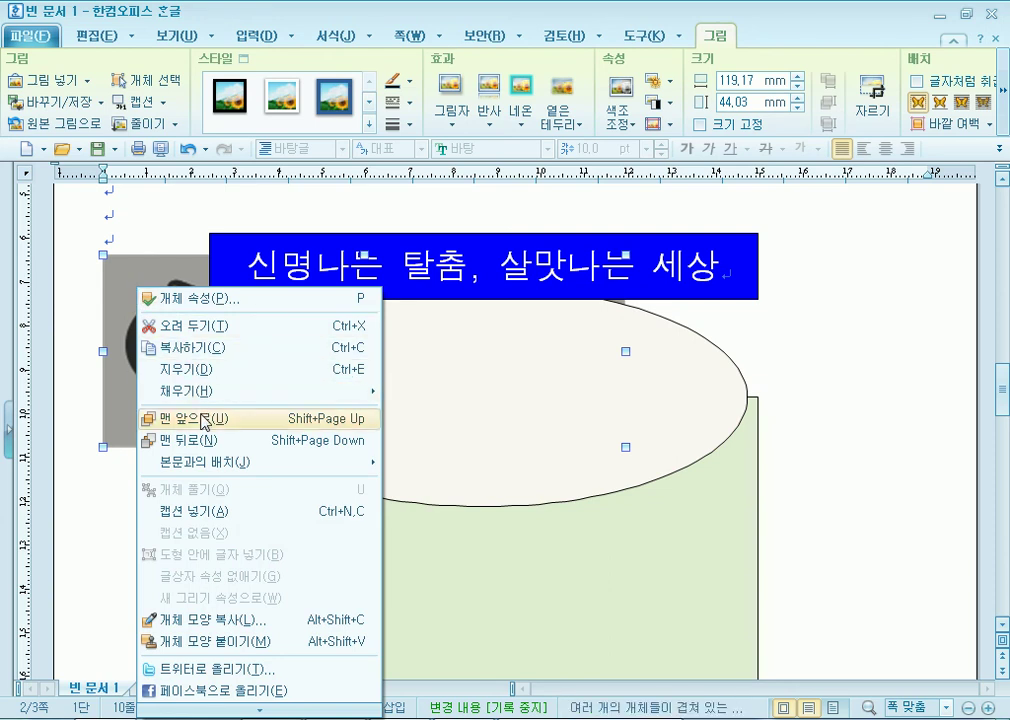
{"action": "mouse_move", "coordinate": [212, 470]}
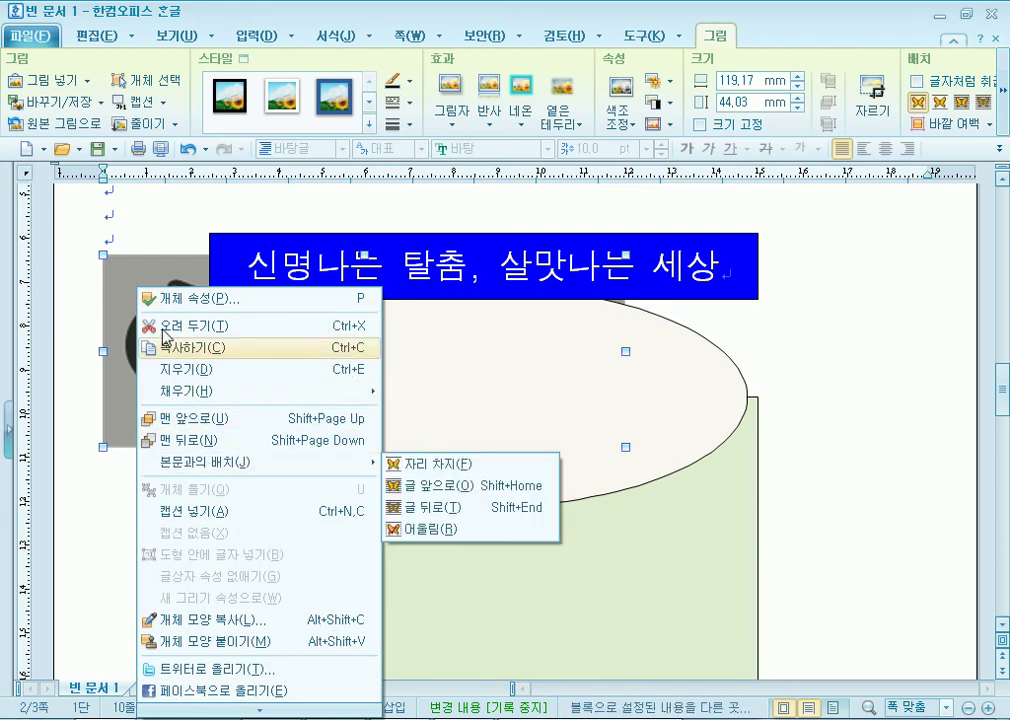
{"action": "left_click", "coordinate": [137, 279]}
{"action": "right_click", "coordinate": [137, 279]}
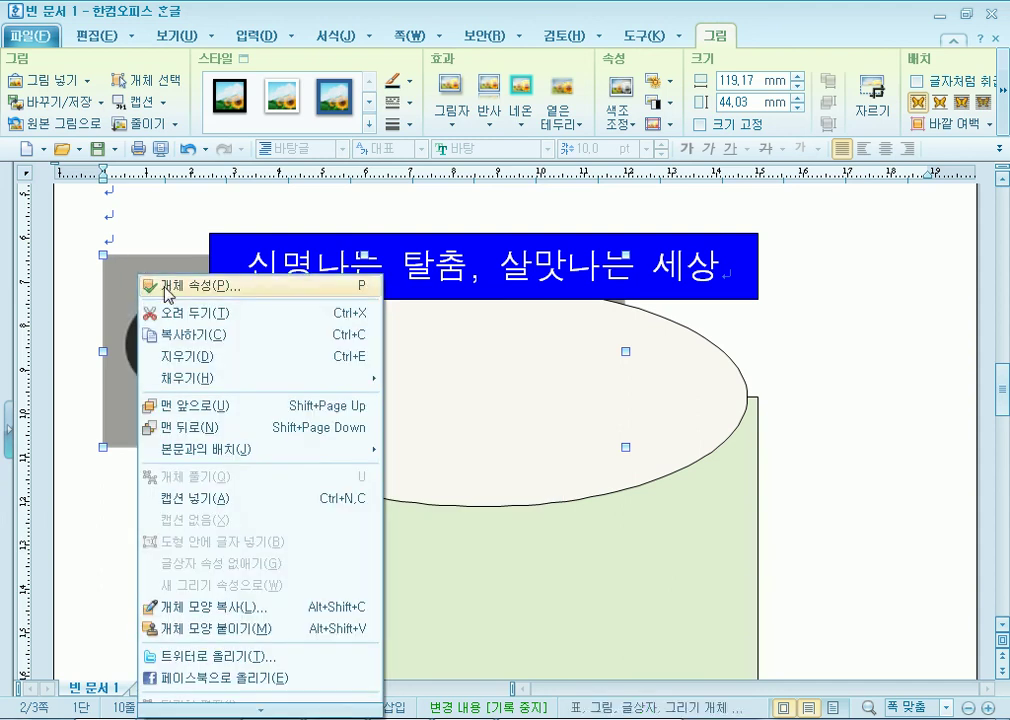
{"action": "left_click", "coordinate": [1003, 95]}
{"action": "left_click", "coordinate": [1003, 95]}
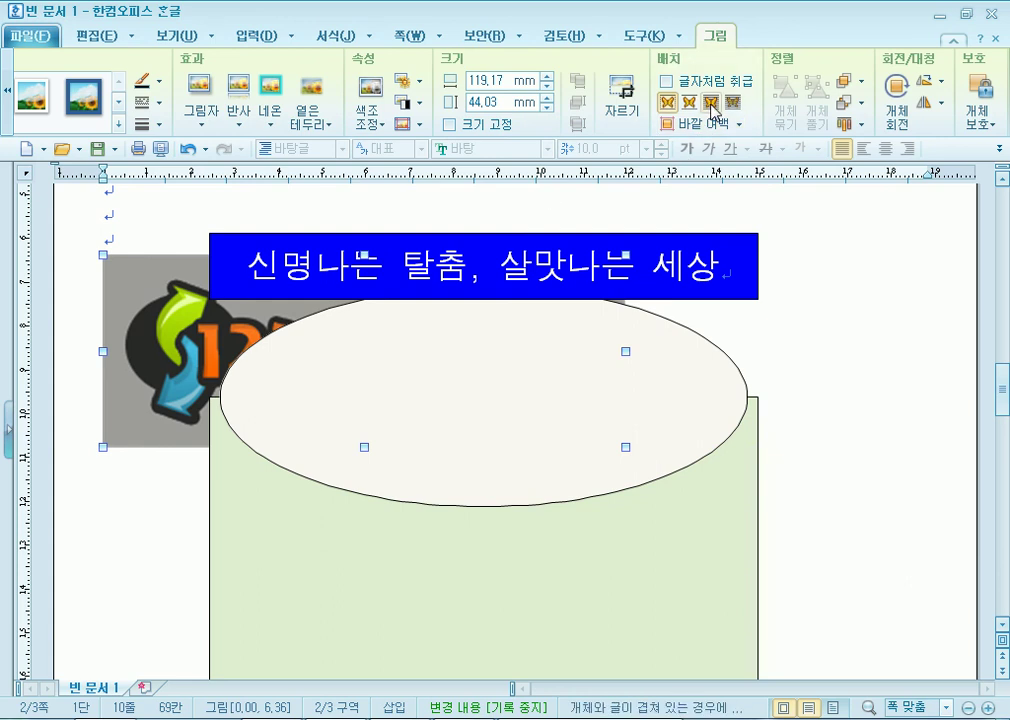
{"action": "left_click", "coordinate": [712, 103]}
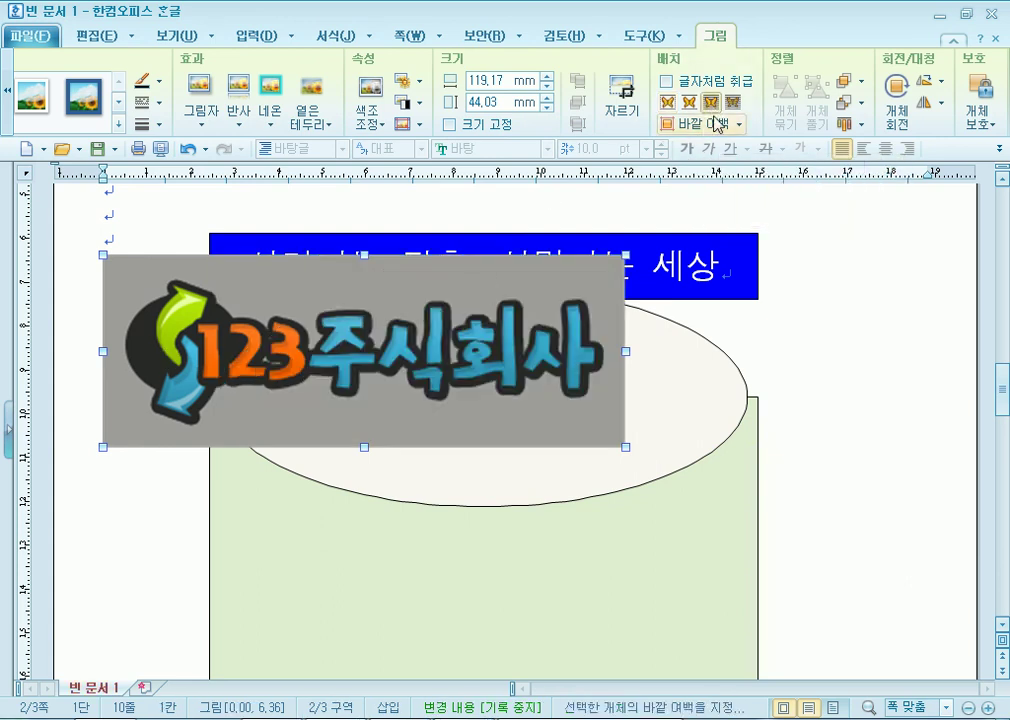
{"action": "left_click", "coordinate": [733, 103]}
Reposition the logo while toggling its wrapping, ending with it in front of the text (글 앞으로).
{"action": "right_click", "coordinate": [168, 308]}
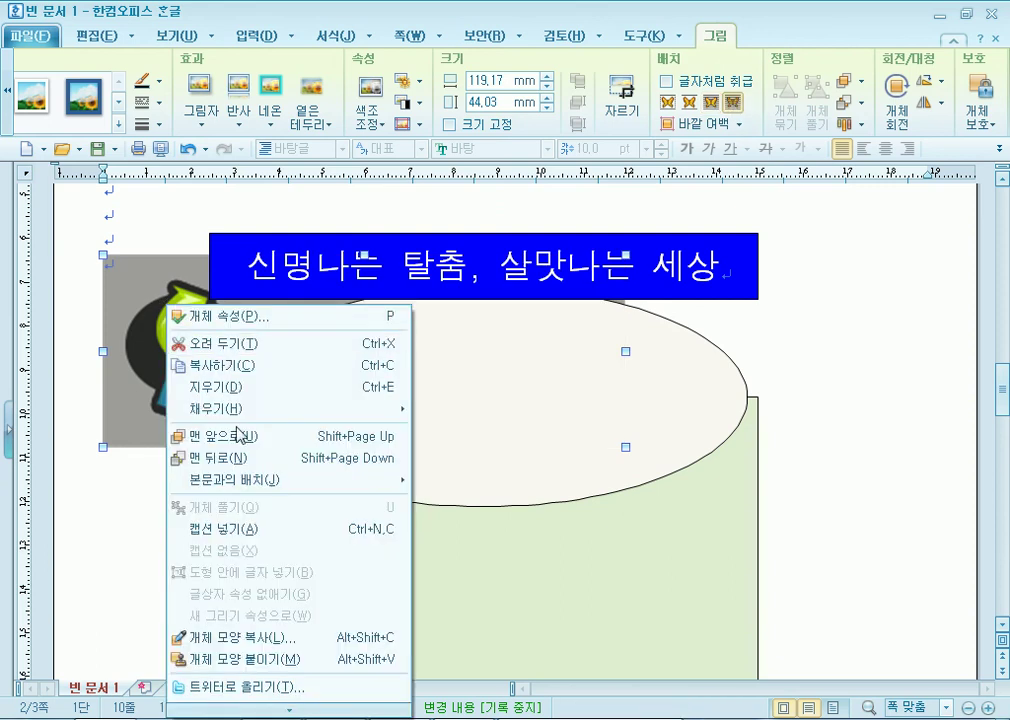
{"action": "mouse_move", "coordinate": [266, 481]}
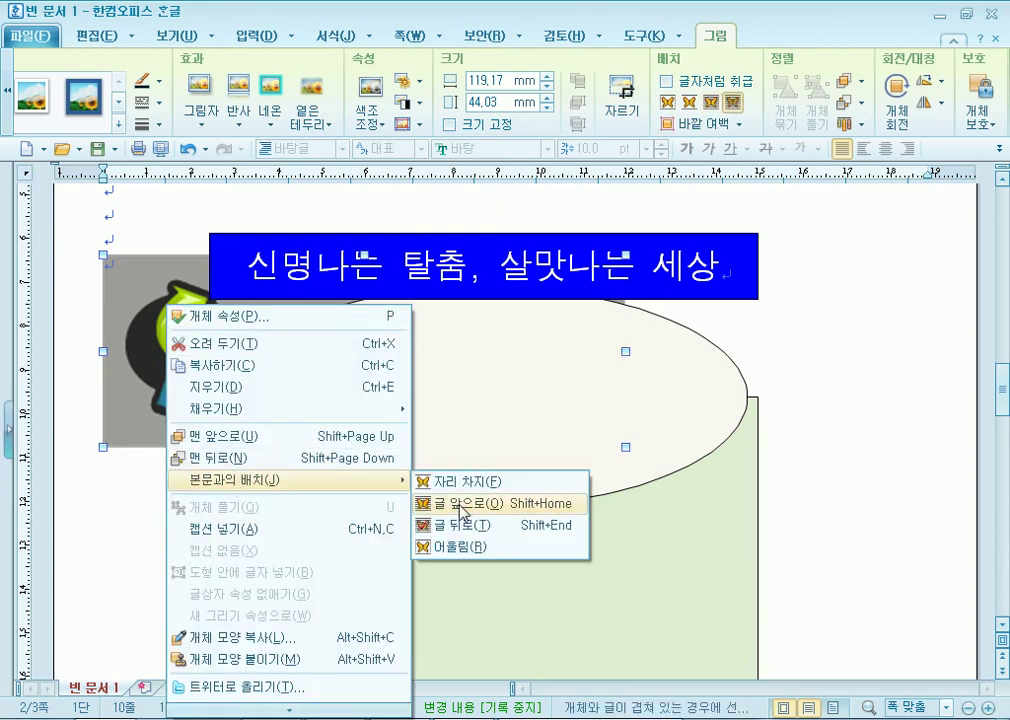
{"action": "left_click", "coordinate": [462, 505]}
{"action": "left_click_drag", "start_coordinate": [347, 433], "coordinate": [580, 445]}
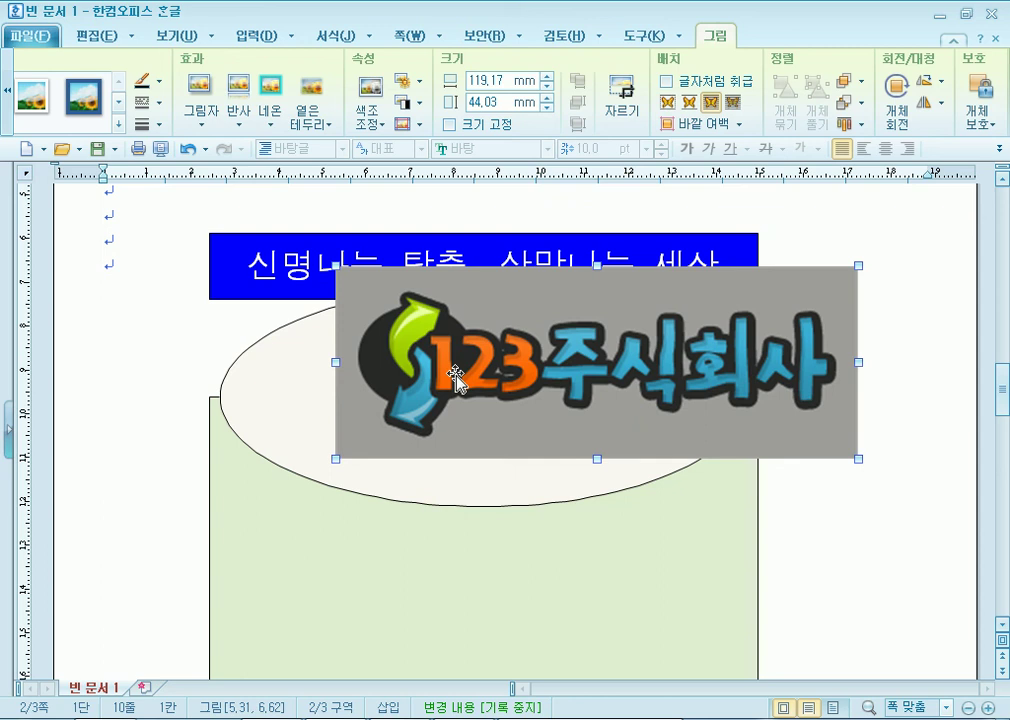
{"action": "left_click_drag", "start_coordinate": [510, 377], "coordinate": [283, 381]}
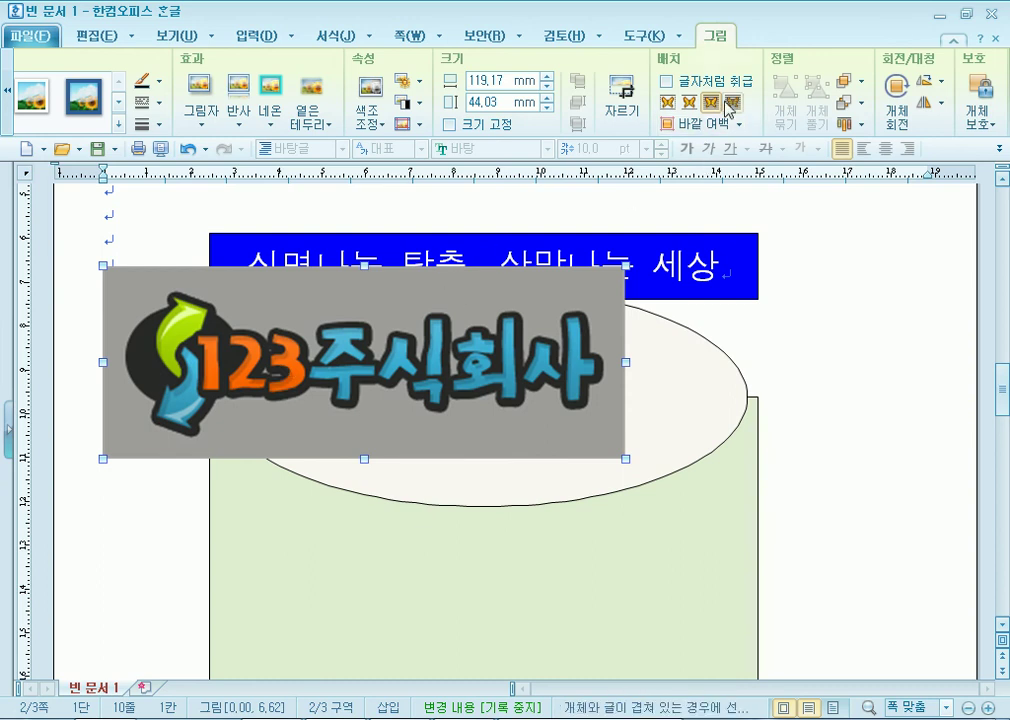
{"action": "left_click", "coordinate": [733, 102]}
{"action": "left_click_drag", "start_coordinate": [172, 345], "coordinate": [187, 352]}
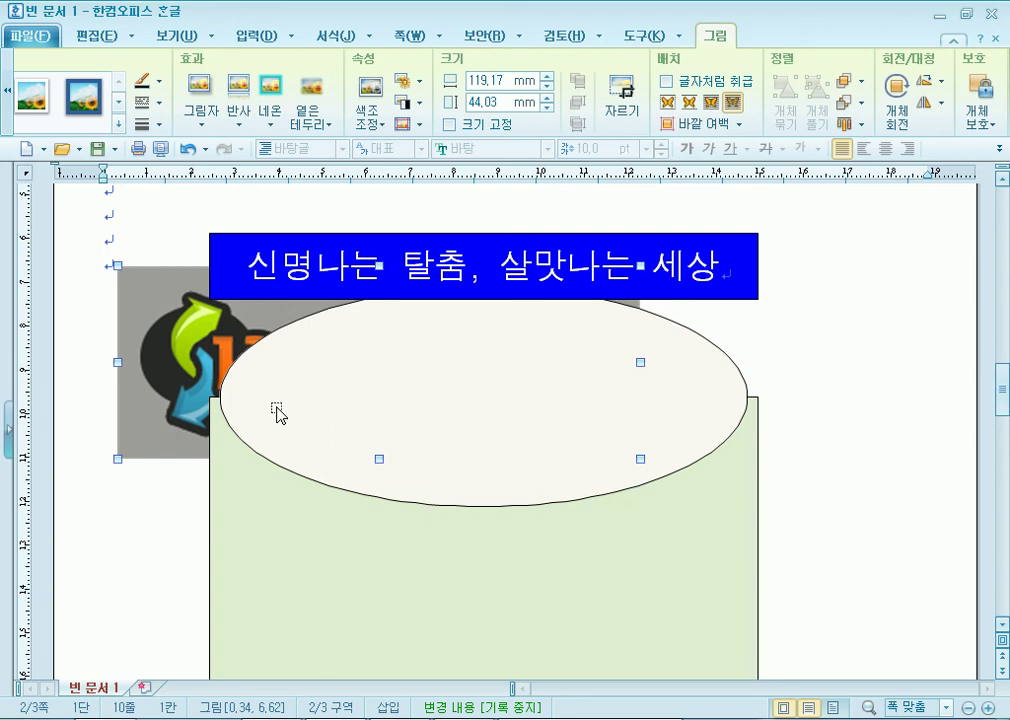
{"action": "right_click", "coordinate": [158, 303]}
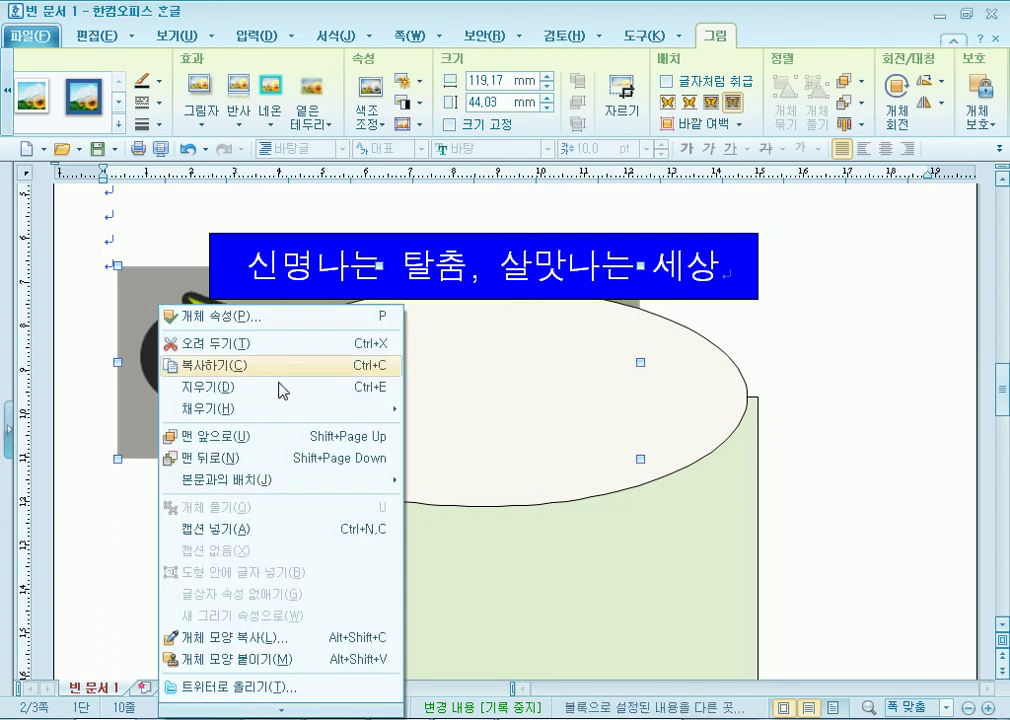
{"action": "mouse_move", "coordinate": [226, 488]}
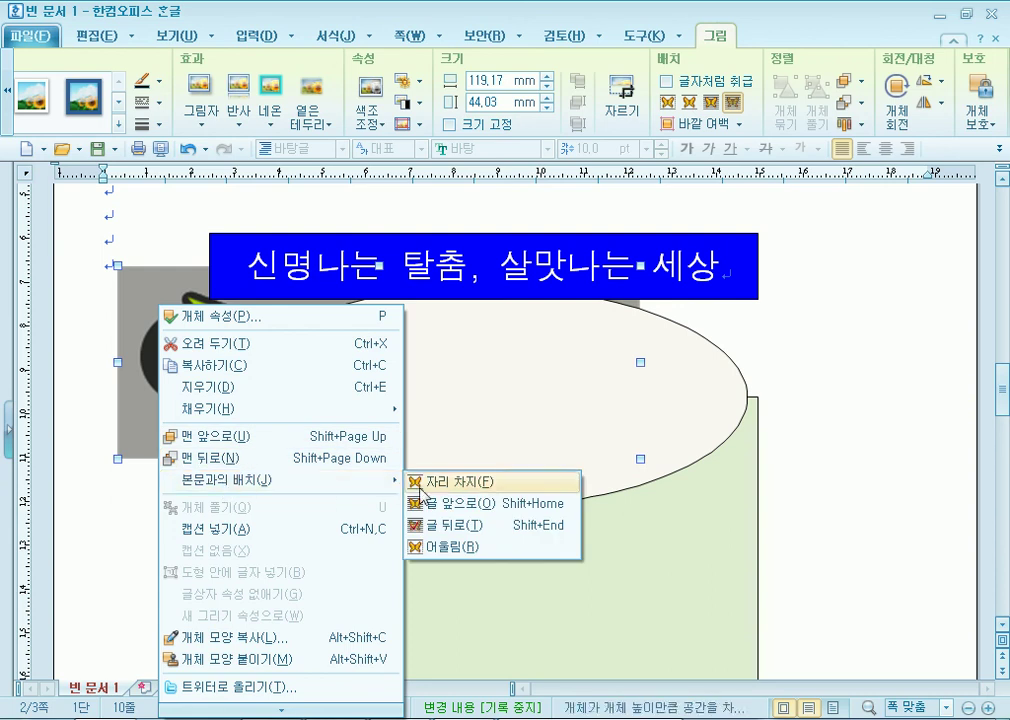
{"action": "left_click", "coordinate": [712, 106]}
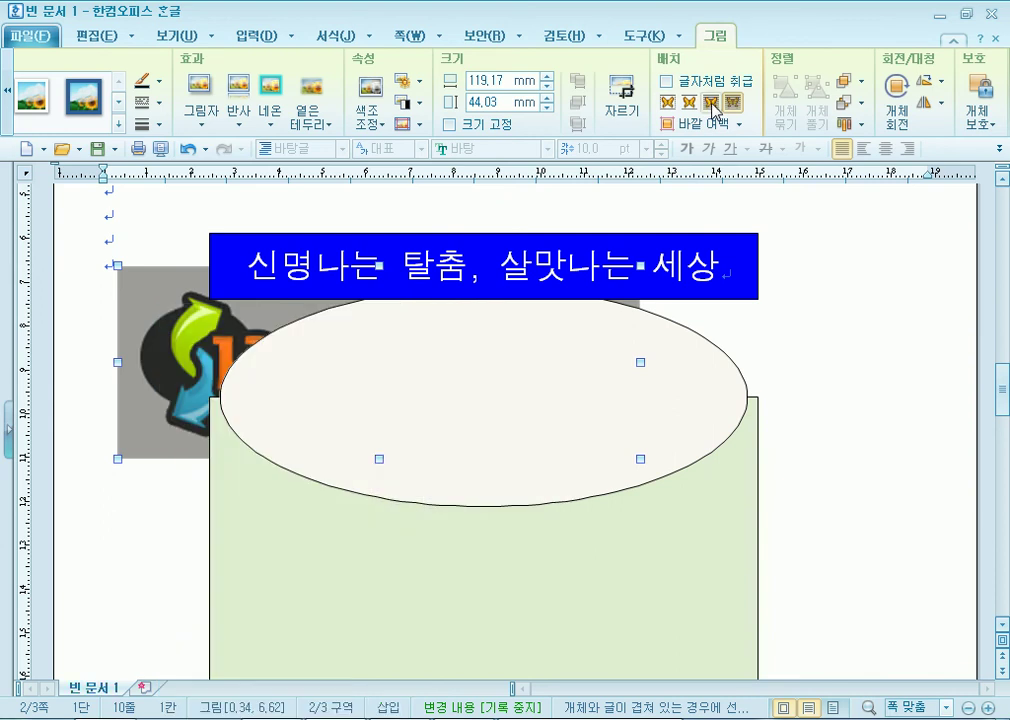
{"action": "left_click", "coordinate": [712, 106]}
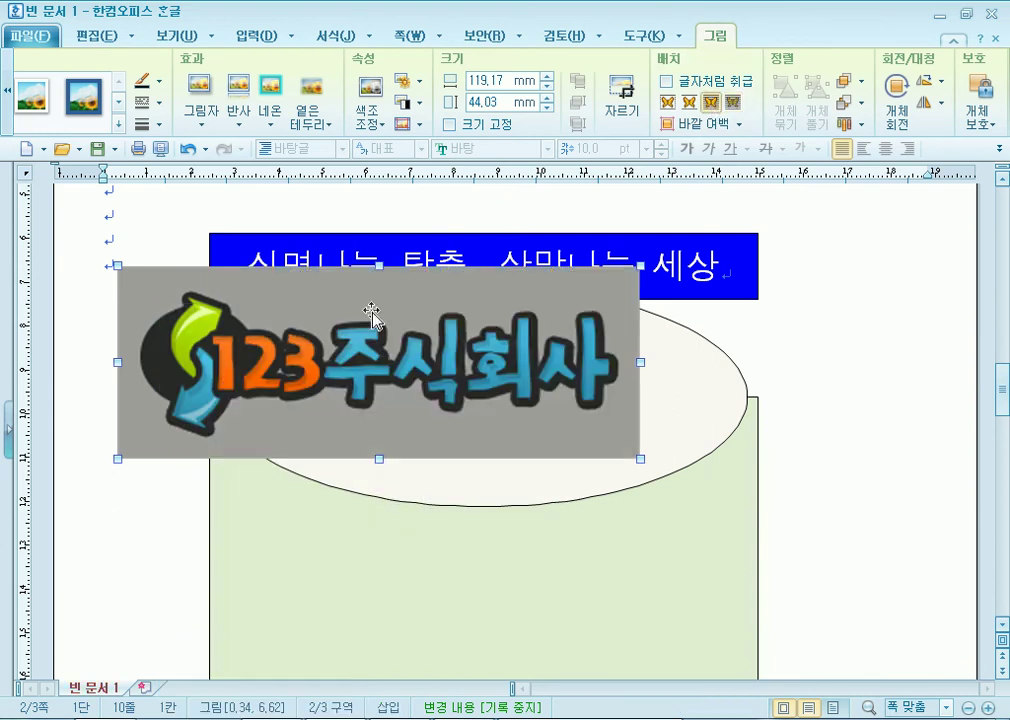
Set the logo to 40×30 mm with 크기 고정 and the 회색조 grayscale effect.
{"action": "double_click", "coordinate": [415, 316]}
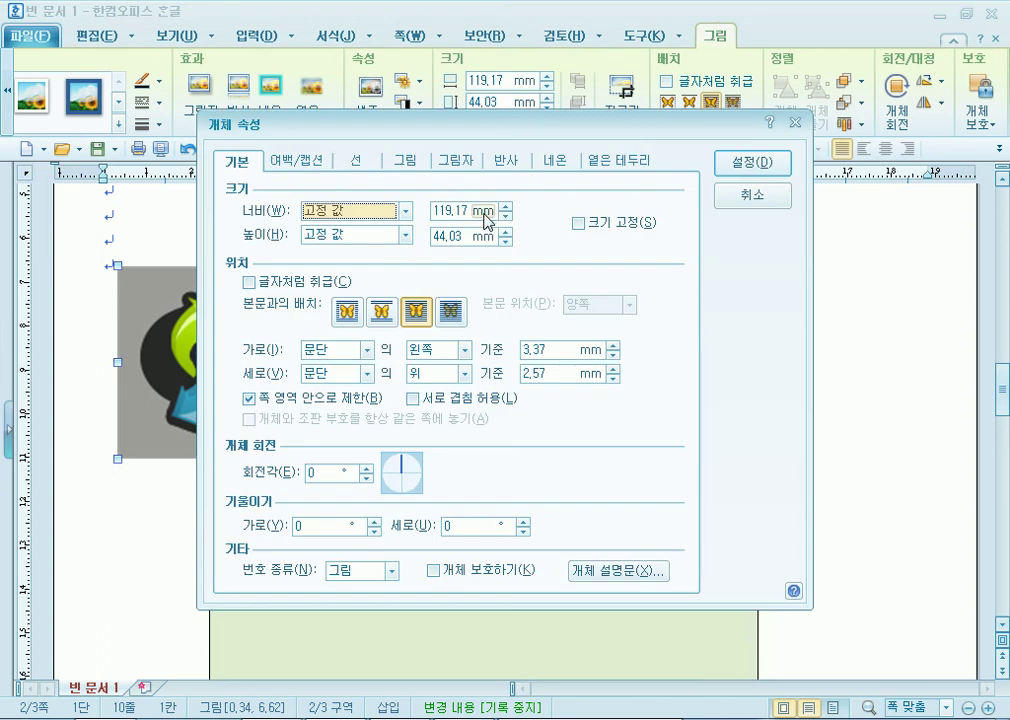
{"action": "left_click", "coordinate": [487, 218]}
{"action": "type", "text": "40"}
{"action": "key", "text": "Tab"}
{"action": "type", "text": "30"}
{"action": "left_click", "coordinate": [585, 223]}
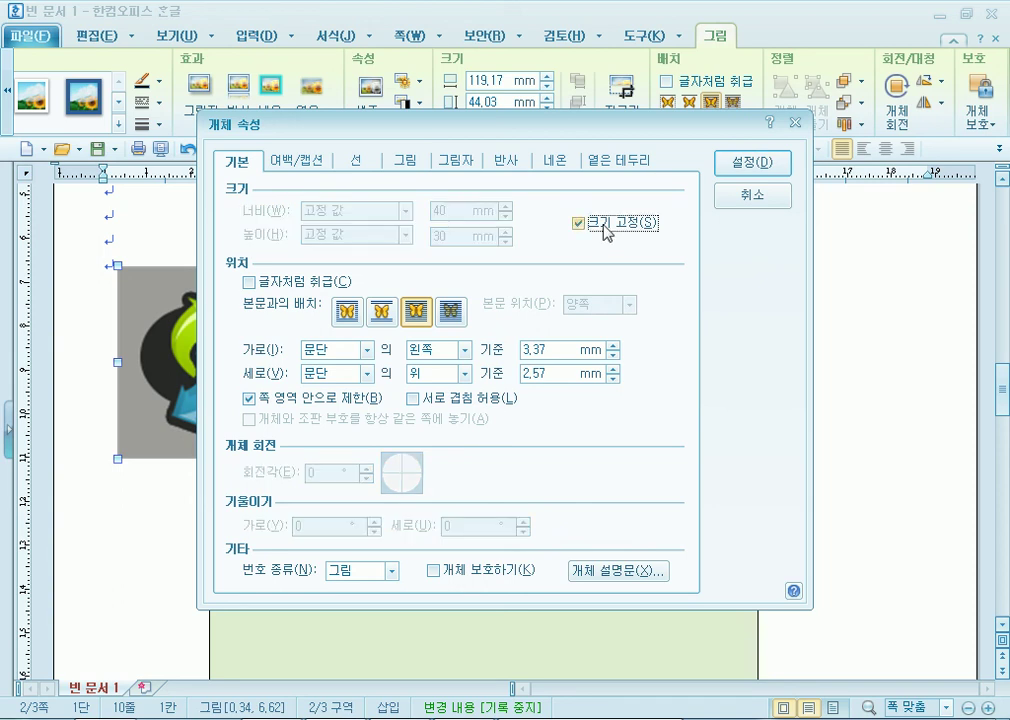
{"action": "left_click_drag", "start_coordinate": [437, 128], "coordinate": [560, 106]}
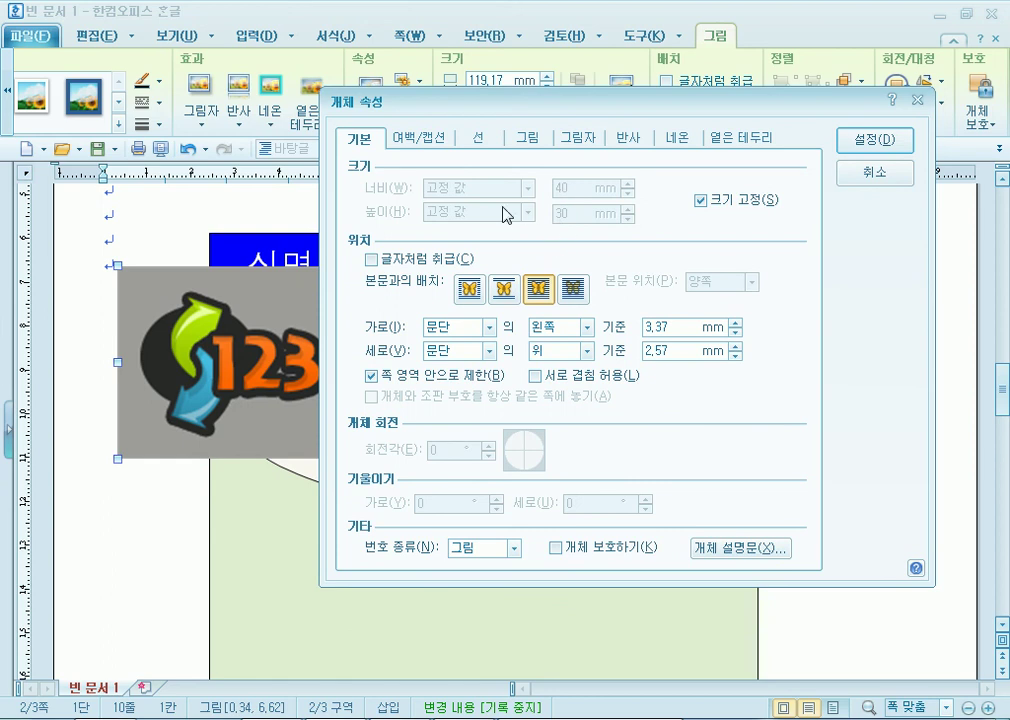
{"action": "left_click", "coordinate": [529, 140]}
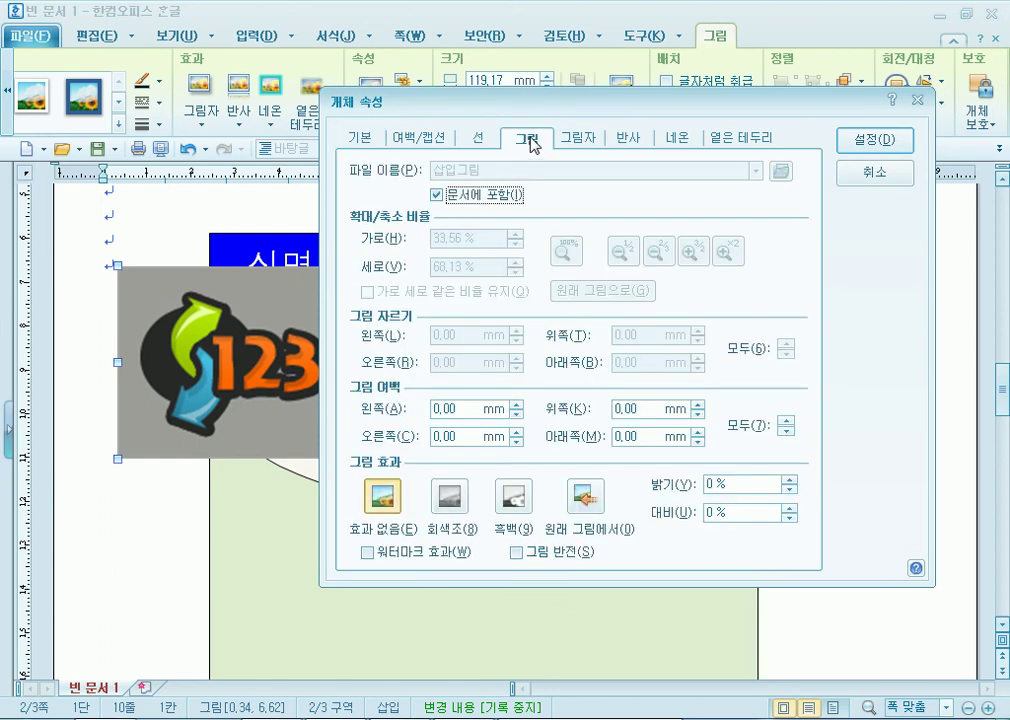
{"action": "left_click_drag", "start_coordinate": [550, 113], "coordinate": [546, 29]}
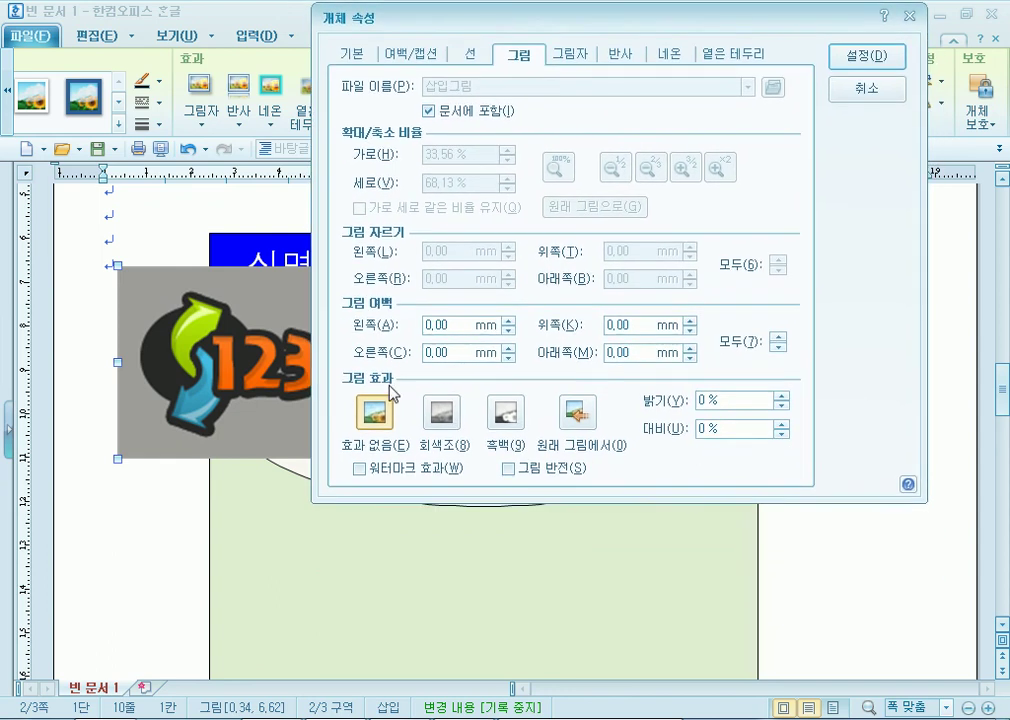
{"action": "left_click", "coordinate": [442, 412]}
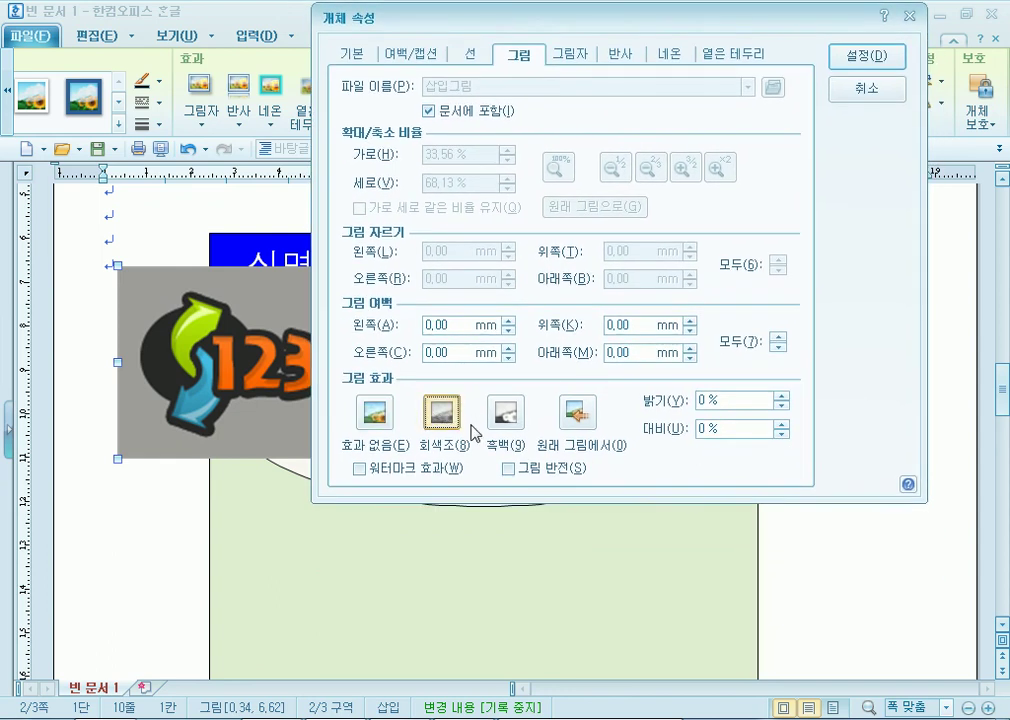
{"action": "left_click", "coordinate": [874, 64]}
Drag the logo into the right half of the cream ellipse.
{"action": "left_click_drag", "start_coordinate": [250, 350], "coordinate": [581, 430]}
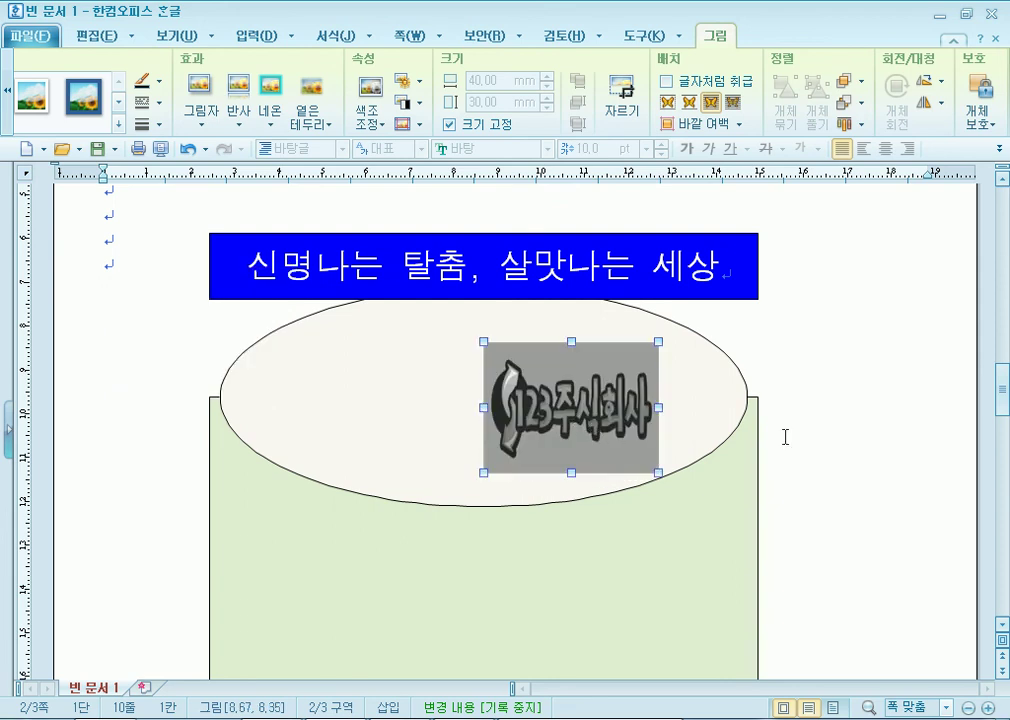
{"action": "left_click_drag", "start_coordinate": [541, 397], "coordinate": [562, 395]}
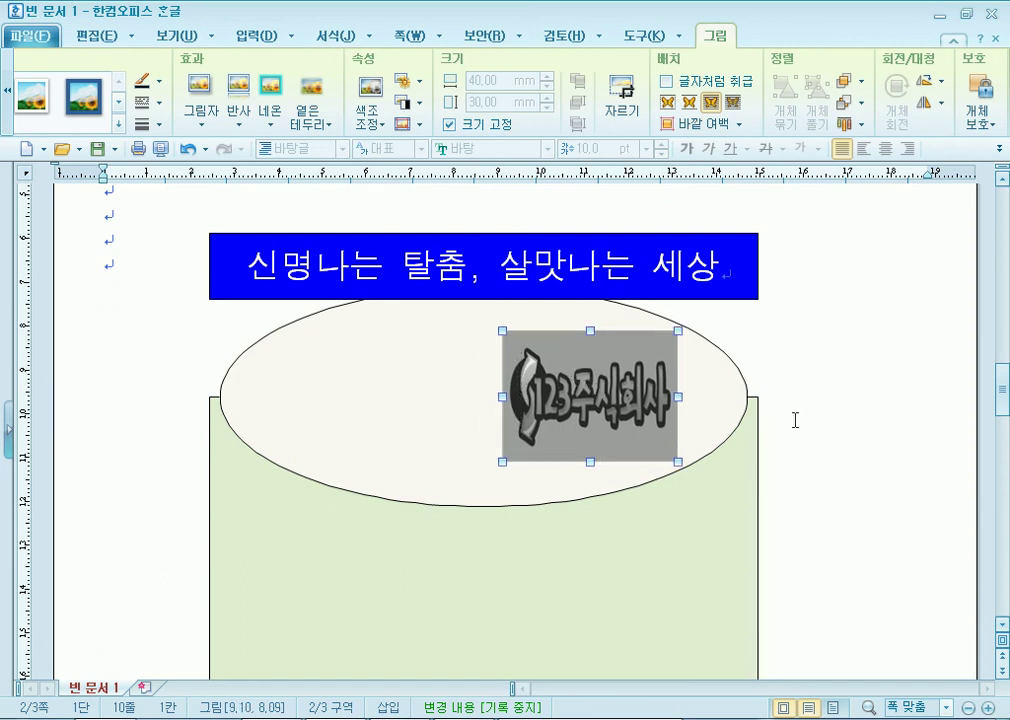
{"action": "left_click", "coordinate": [831, 432]}
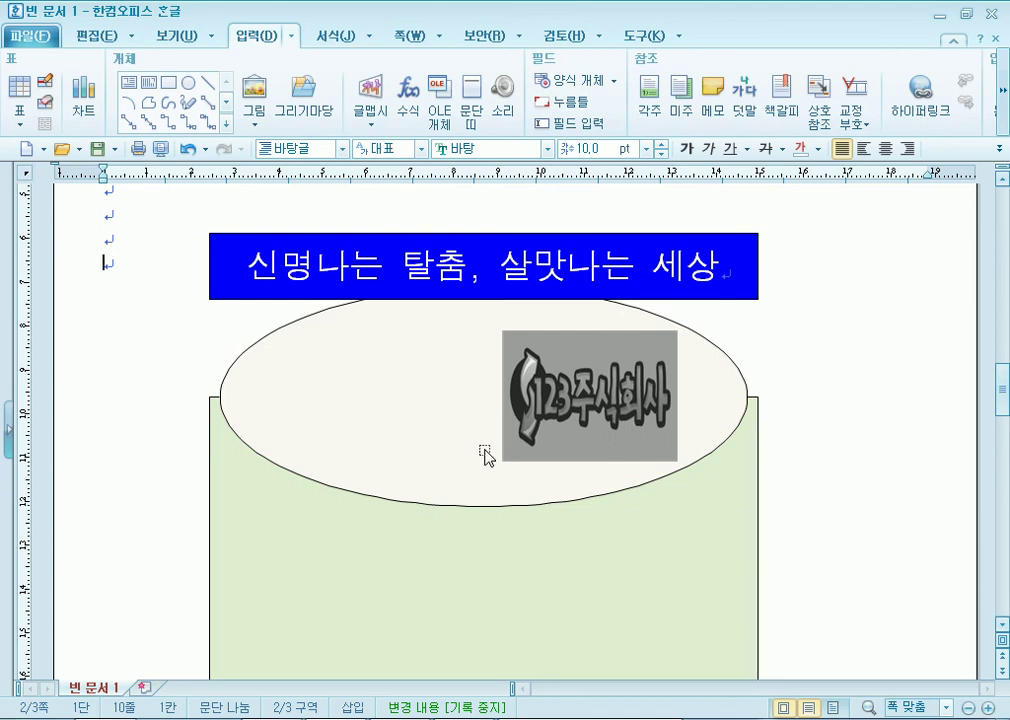
{"action": "left_click", "coordinate": [594, 428]}
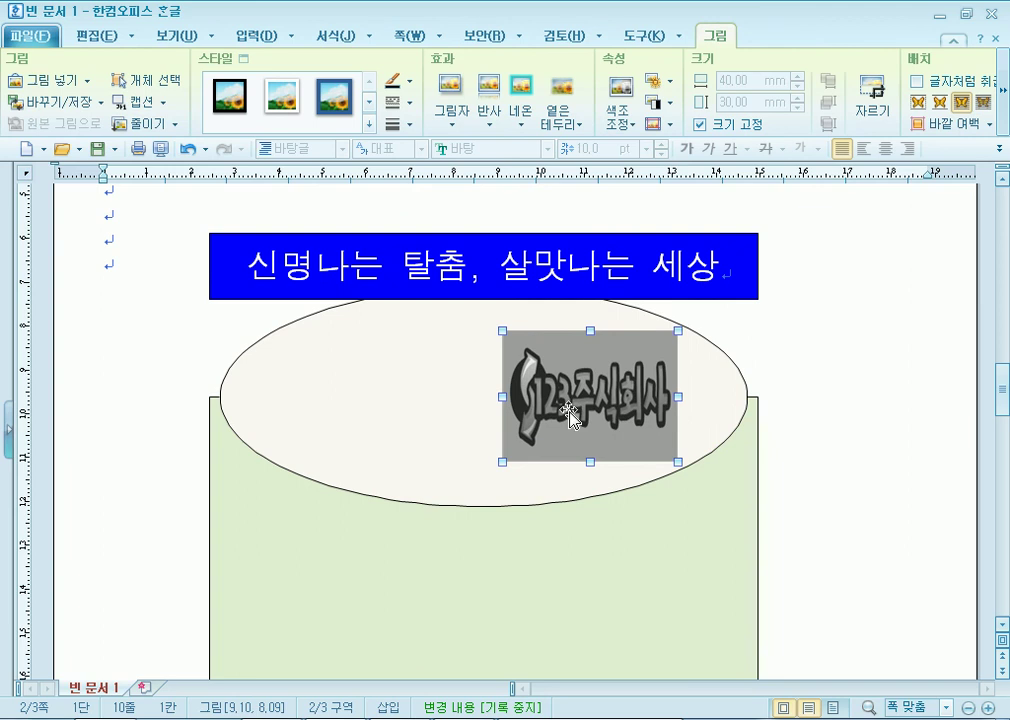
Delete the logo and put the caret on the empty line left of the title.
{"action": "key", "text": "Delete"}
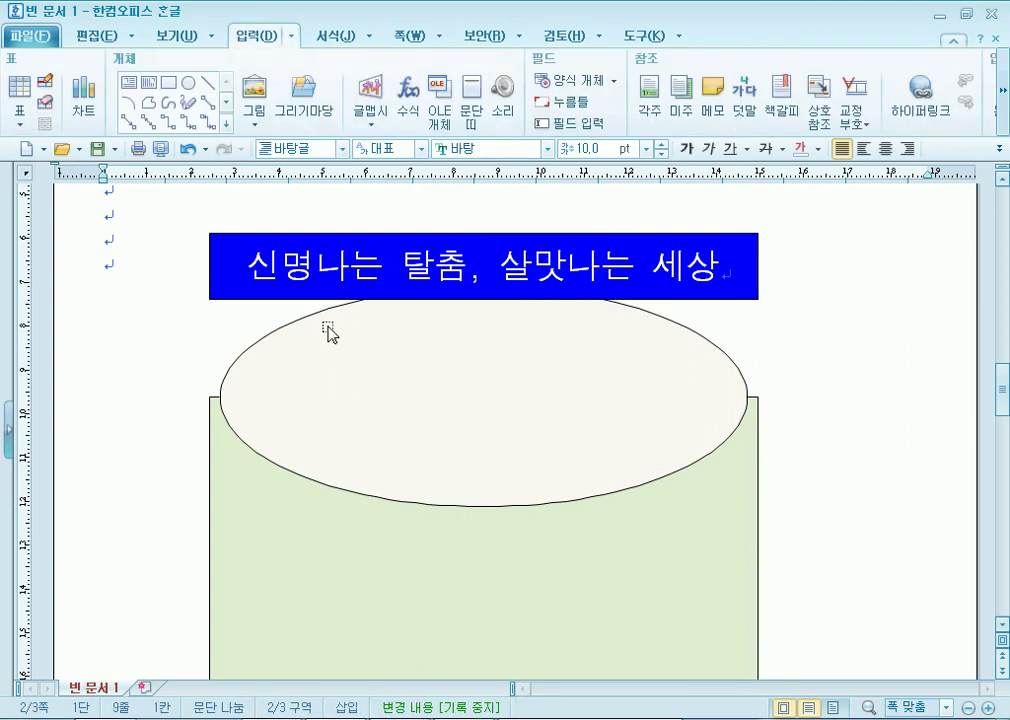
{"action": "left_click", "coordinate": [333, 408]}
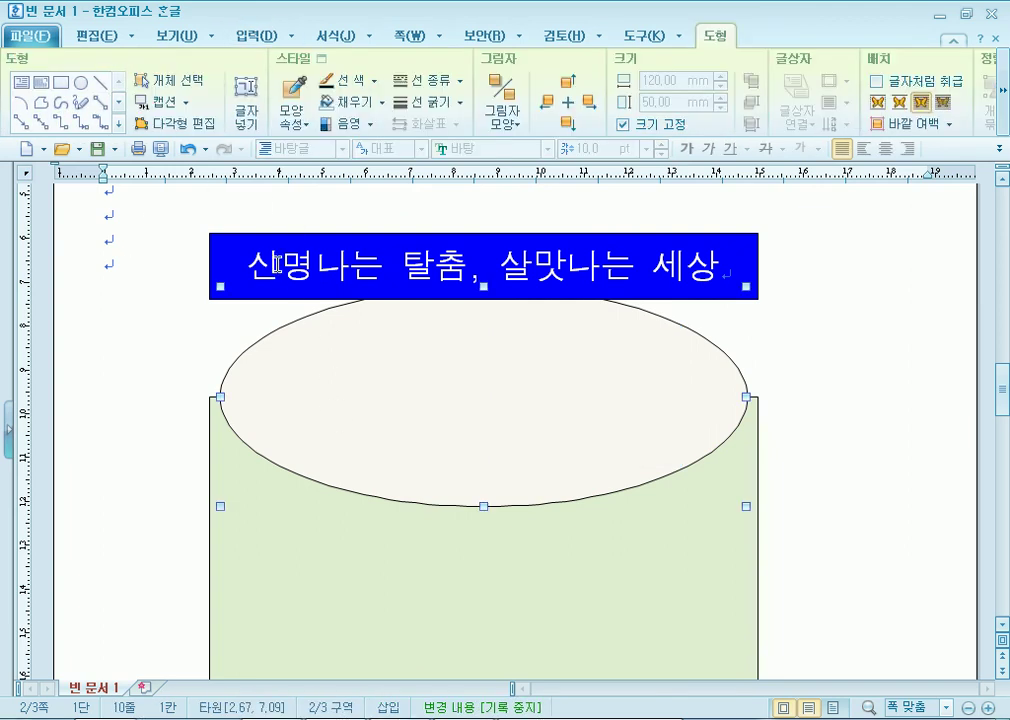
{"action": "left_click", "coordinate": [245, 264]}
{"action": "left_click_drag", "start_coordinate": [245, 264], "coordinate": [485, 264]}
{"action": "left_click", "coordinate": [353, 264]}
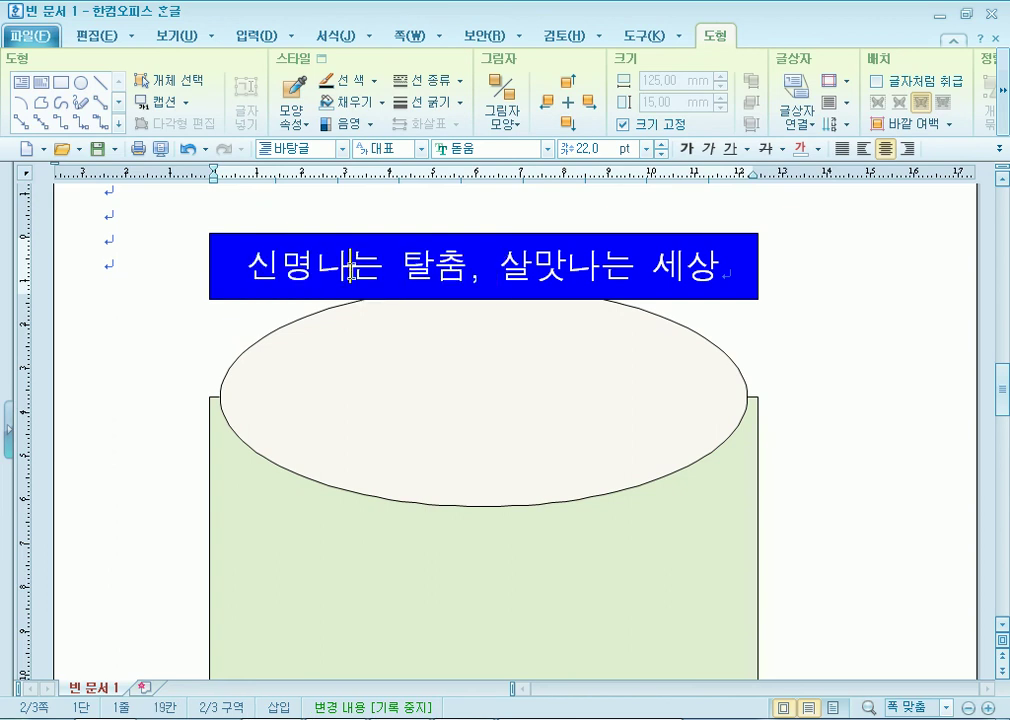
{"action": "left_click", "coordinate": [130, 272]}
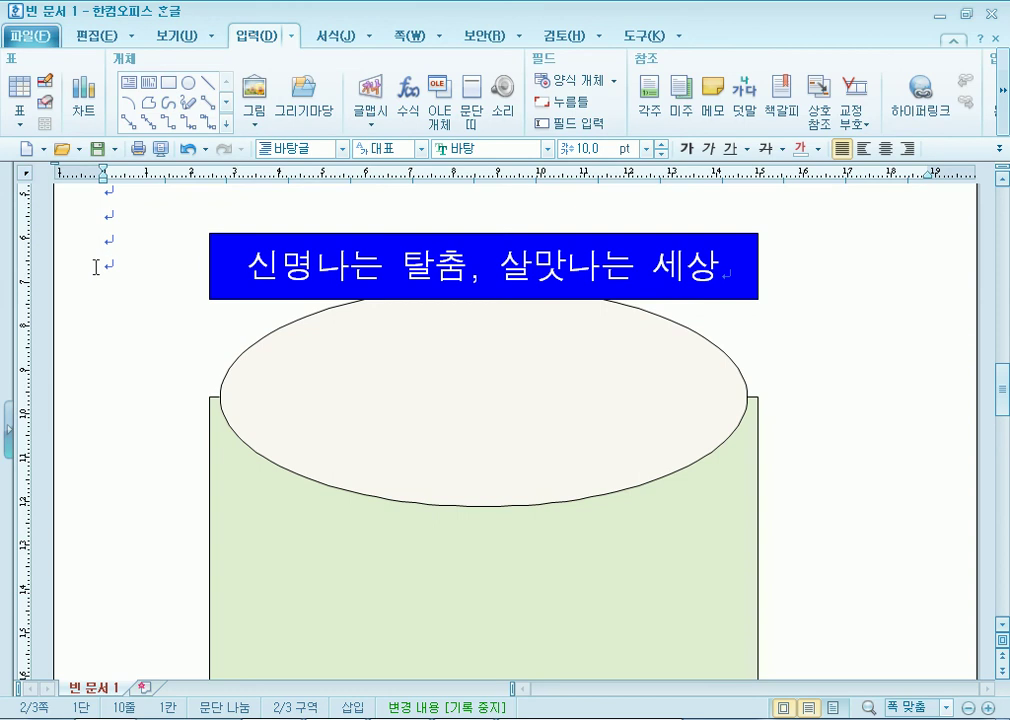
Start a picture insertion and browse to 문서 > ITQ > Picture.
{"action": "left_click", "coordinate": [254, 90]}
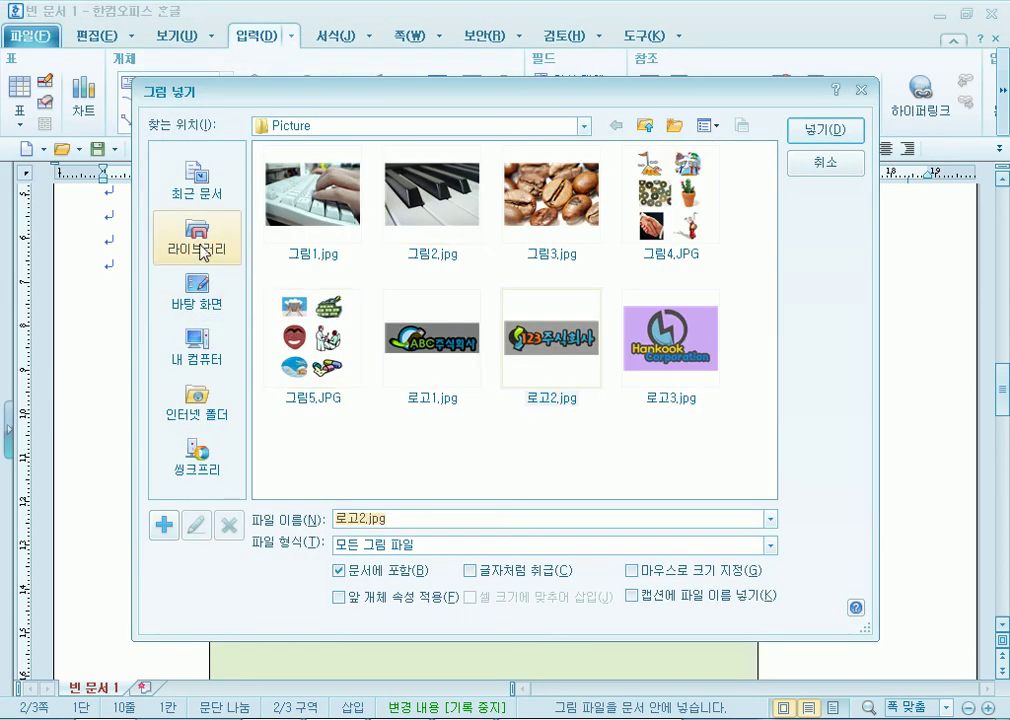
{"action": "left_click", "coordinate": [200, 250]}
{"action": "left_click", "coordinate": [320, 208]}
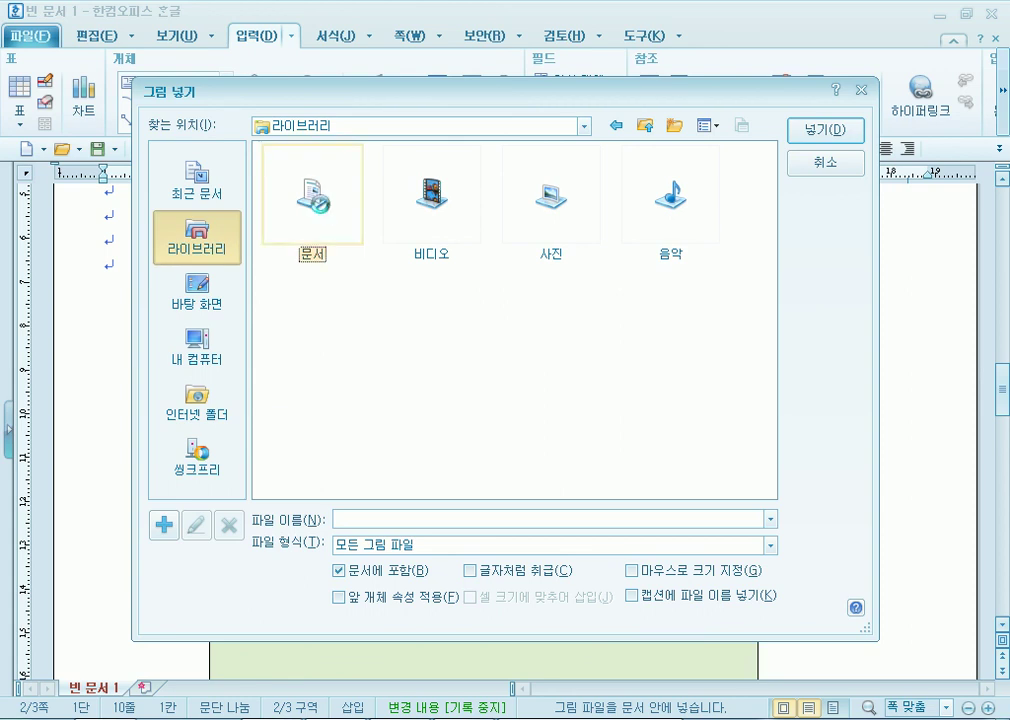
{"action": "left_click", "coordinate": [322, 210]}
{"action": "left_click", "coordinate": [435, 199]}
{"action": "left_click", "coordinate": [435, 199]}
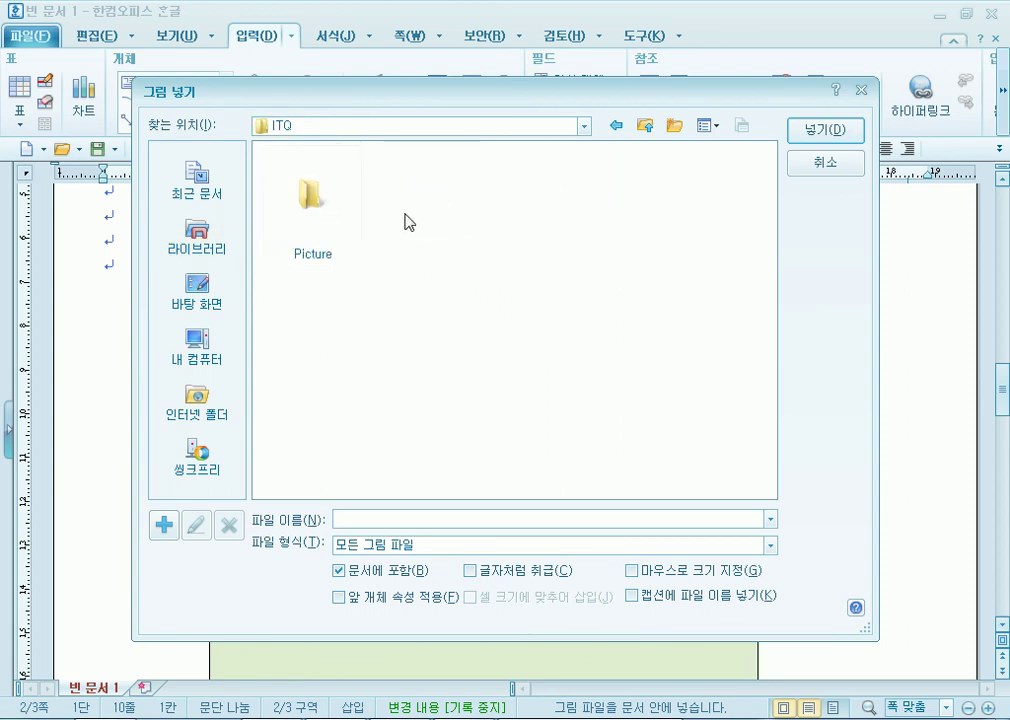
{"action": "double_click", "coordinate": [302, 200]}
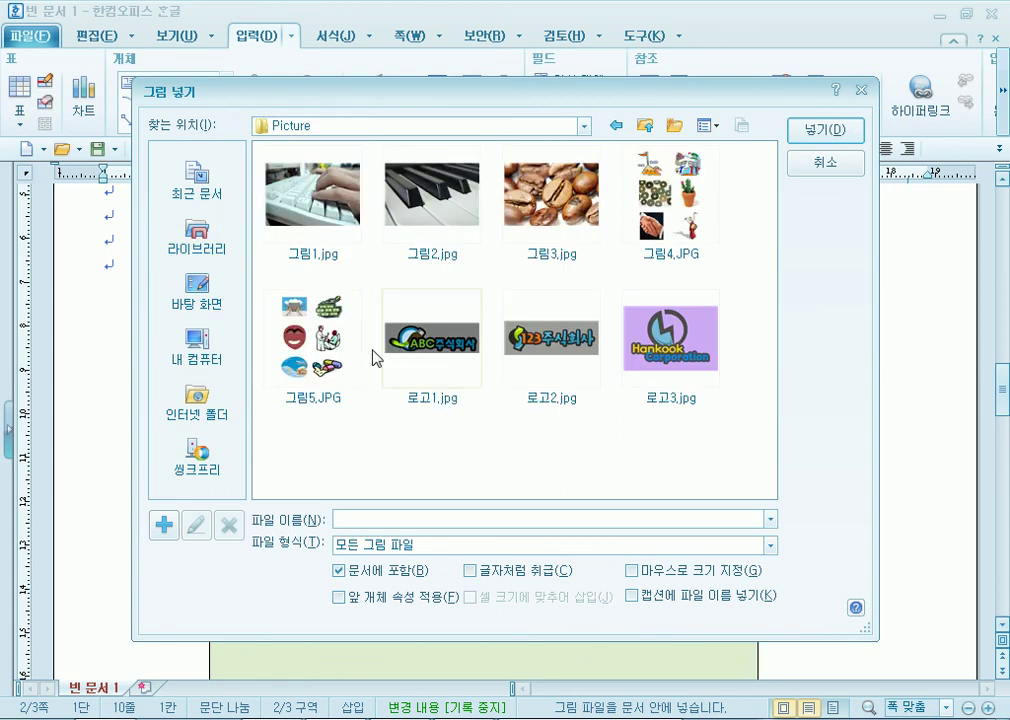
Compare the logo images and select 로고2.jpg.
{"action": "left_click", "coordinate": [440, 352]}
{"action": "left_click", "coordinate": [547, 348]}
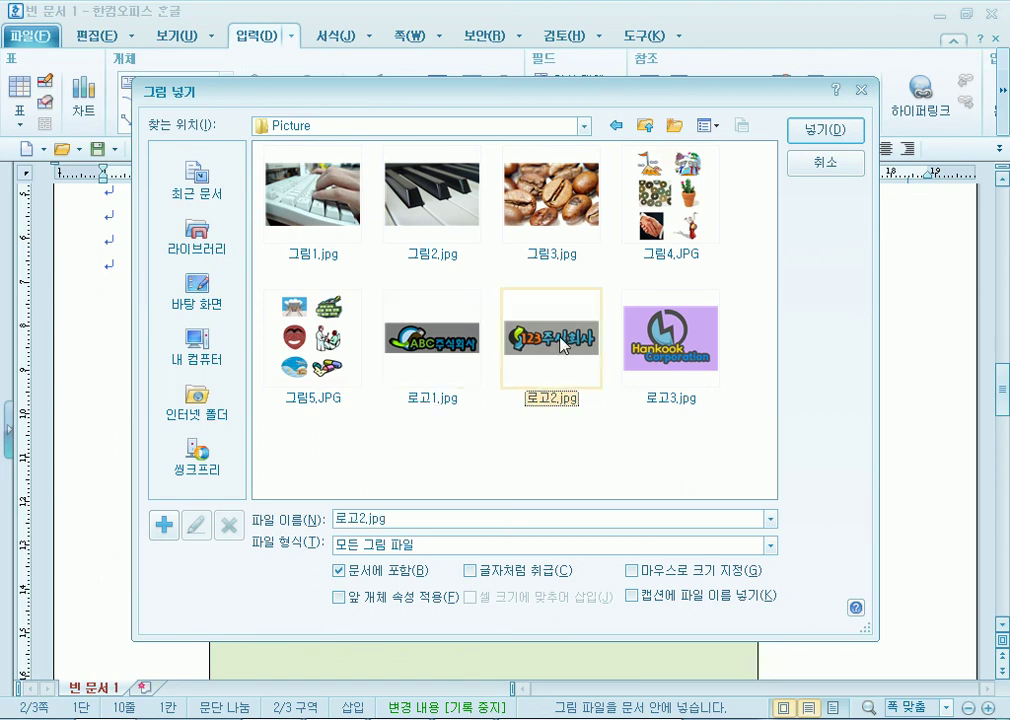
{"action": "left_click", "coordinate": [679, 359]}
{"action": "left_click", "coordinate": [432, 335]}
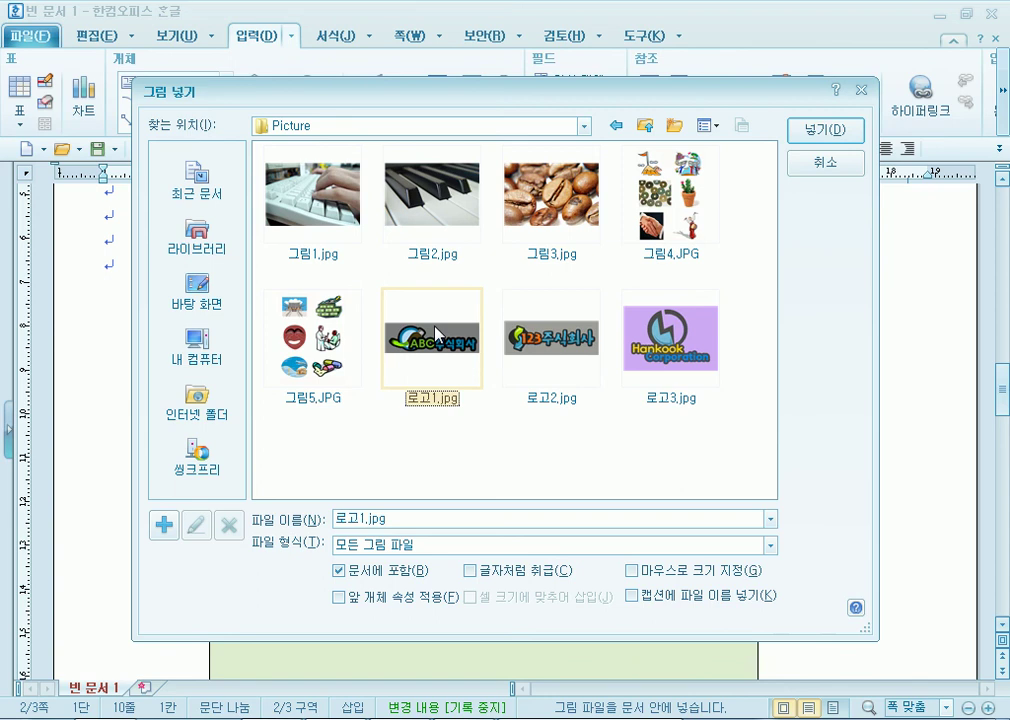
{"action": "left_click", "coordinate": [543, 343]}
Check the picture requirements in the exam PDF, then return to Hangul.
{"action": "left_click_drag", "start_coordinate": [576, 101], "coordinate": [615, 24]}
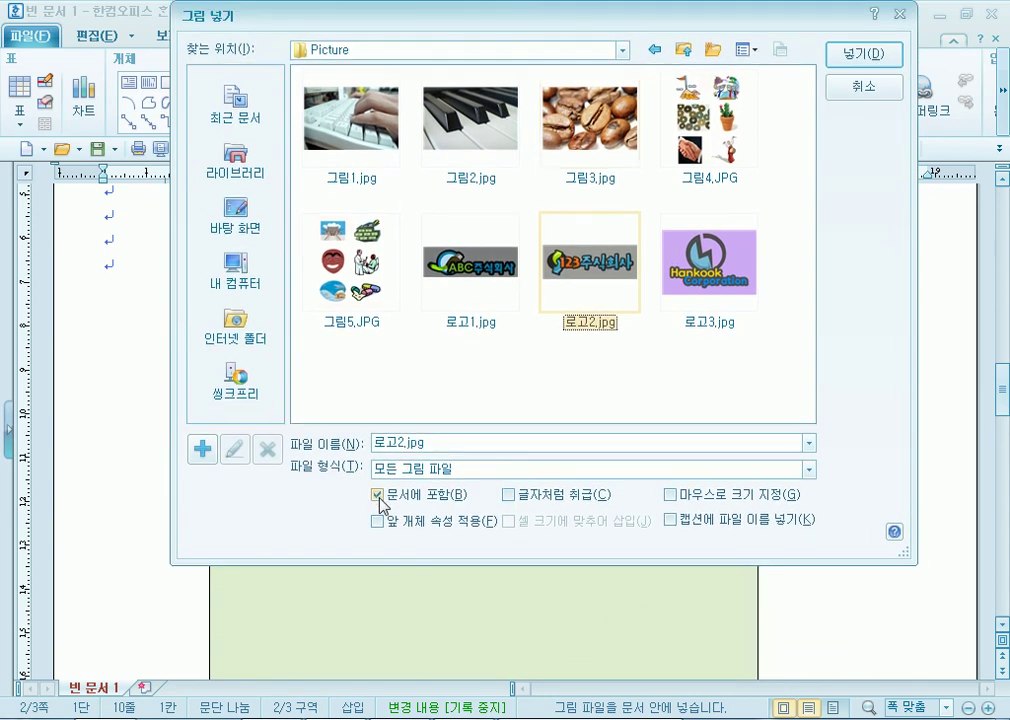
{"action": "key", "text": "alt+Tab"}
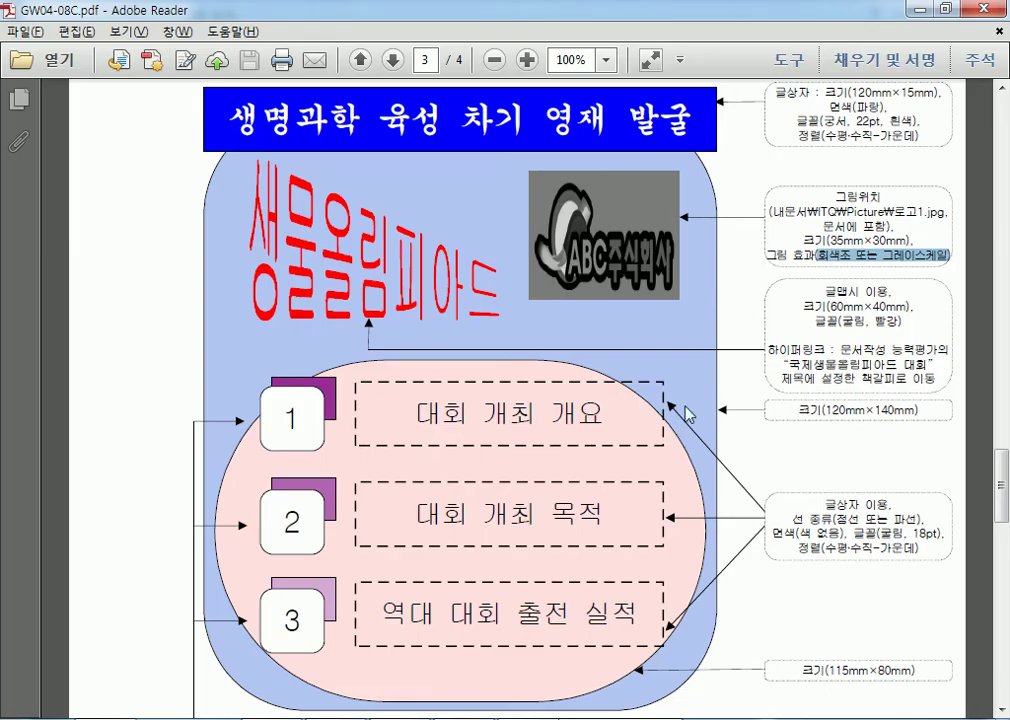
{"action": "left_click_drag", "start_coordinate": [821, 236], "coordinate": [863, 228]}
{"action": "left_click", "coordinate": [816, 228]}
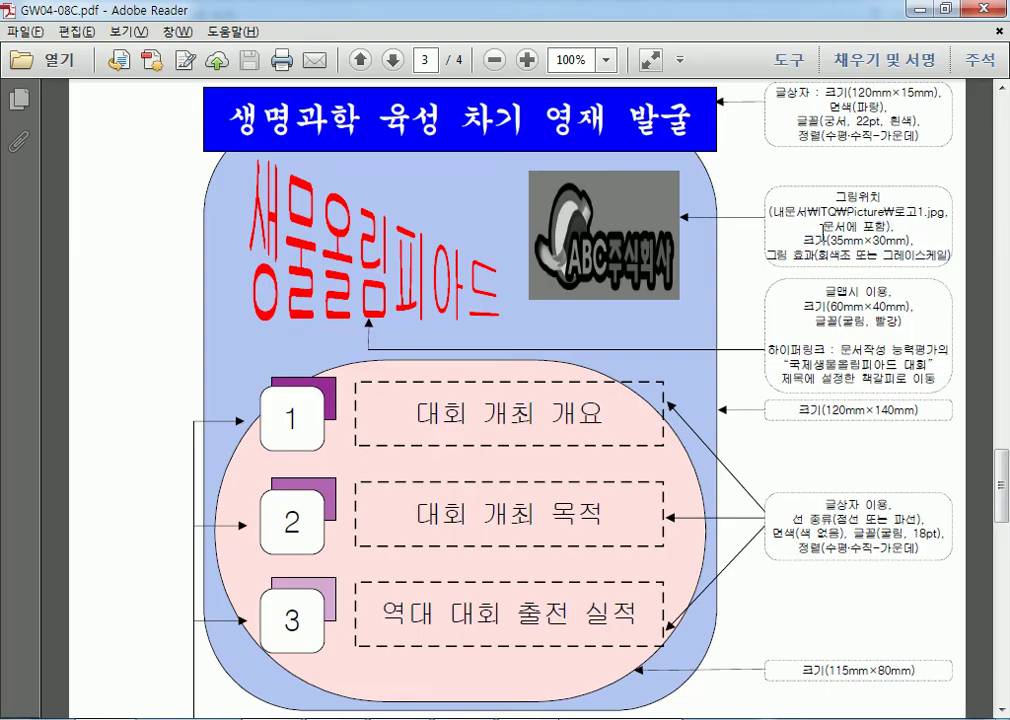
{"action": "key", "text": "alt+Tab"}
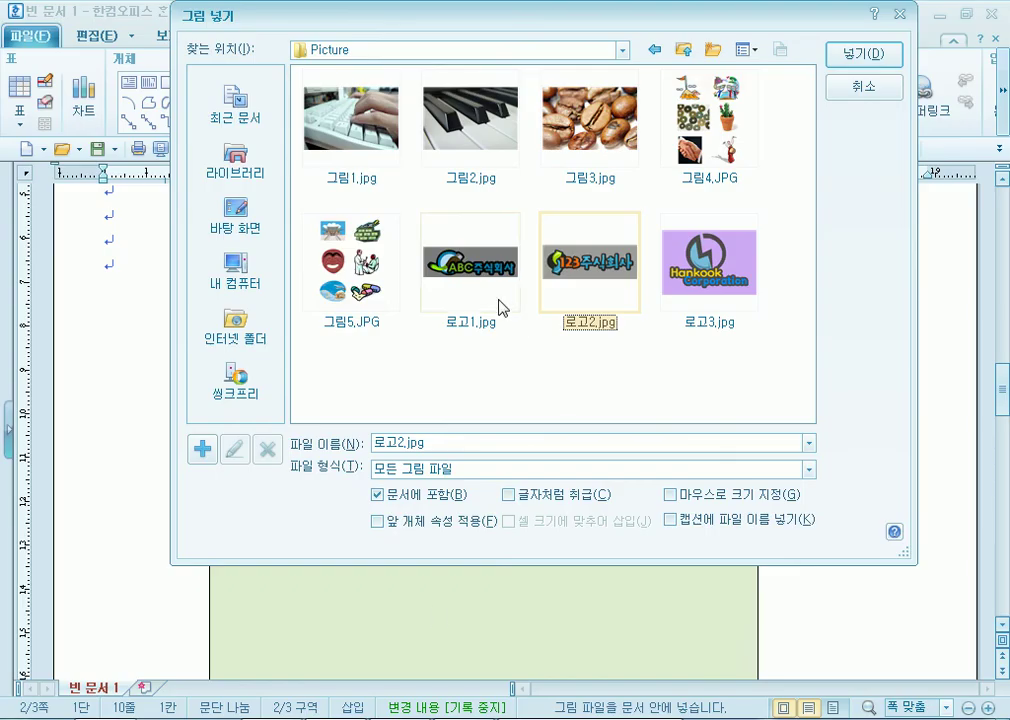
Insert 로고2.jpg embedded, with 글자처럼 취급 and 마우스로 크기 지정 left unchecked.
{"action": "left_click", "coordinate": [534, 496]}
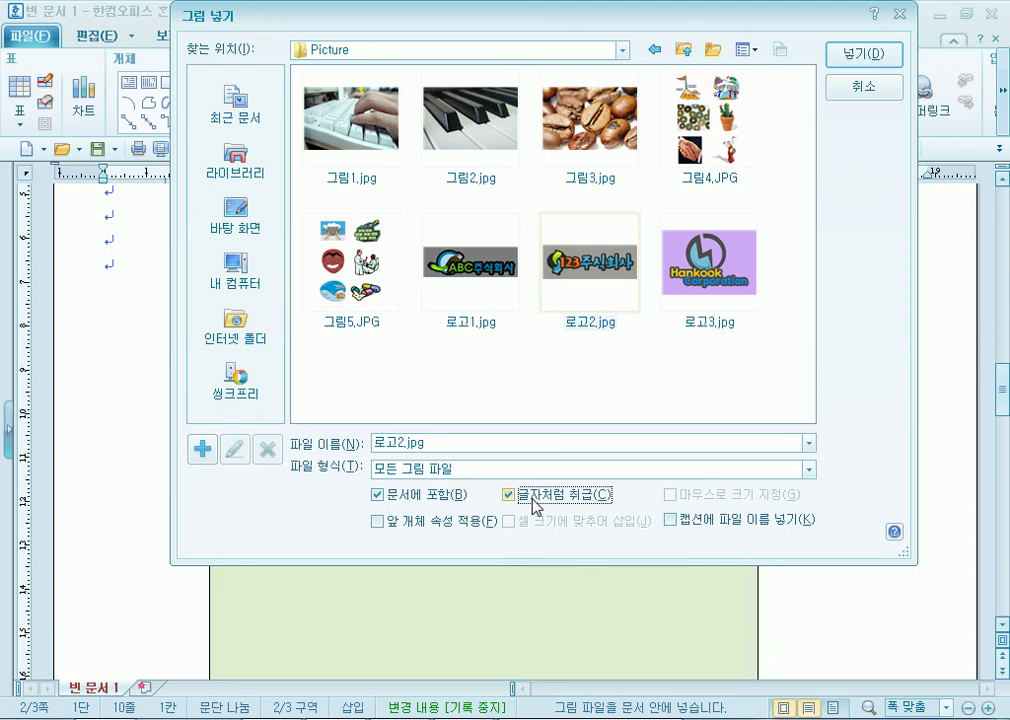
{"action": "left_click", "coordinate": [534, 503]}
{"action": "left_click", "coordinate": [694, 498]}
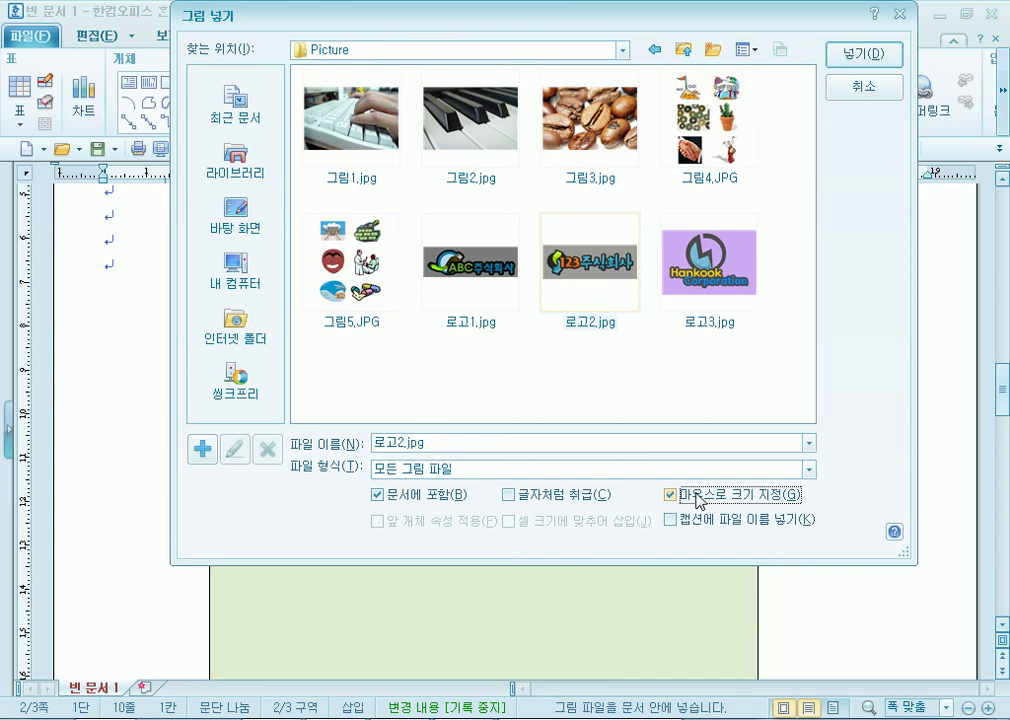
{"action": "left_click", "coordinate": [697, 497]}
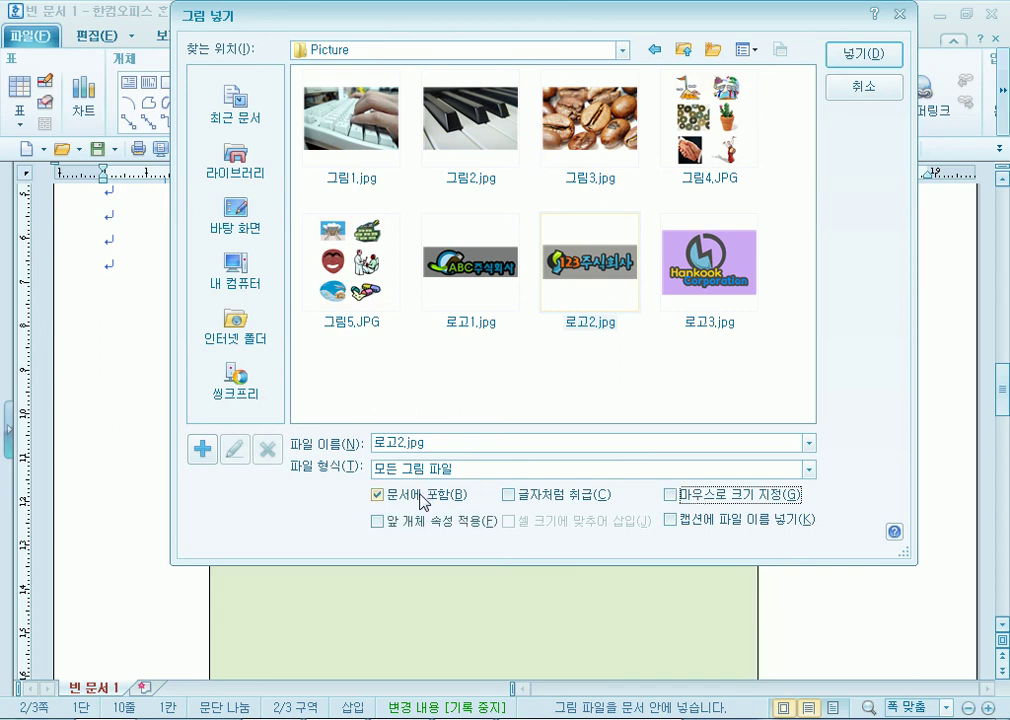
{"action": "left_click", "coordinate": [864, 54]}
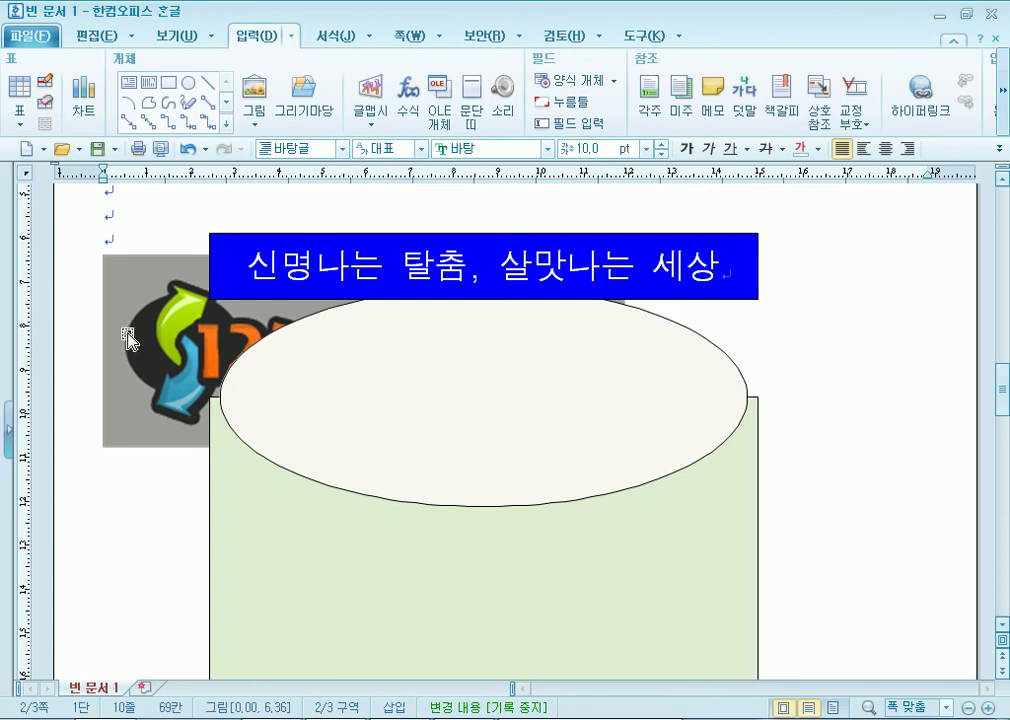
Set the logo's wrapping to 글 앞으로, in front of the text.
{"action": "left_click", "coordinate": [105, 262]}
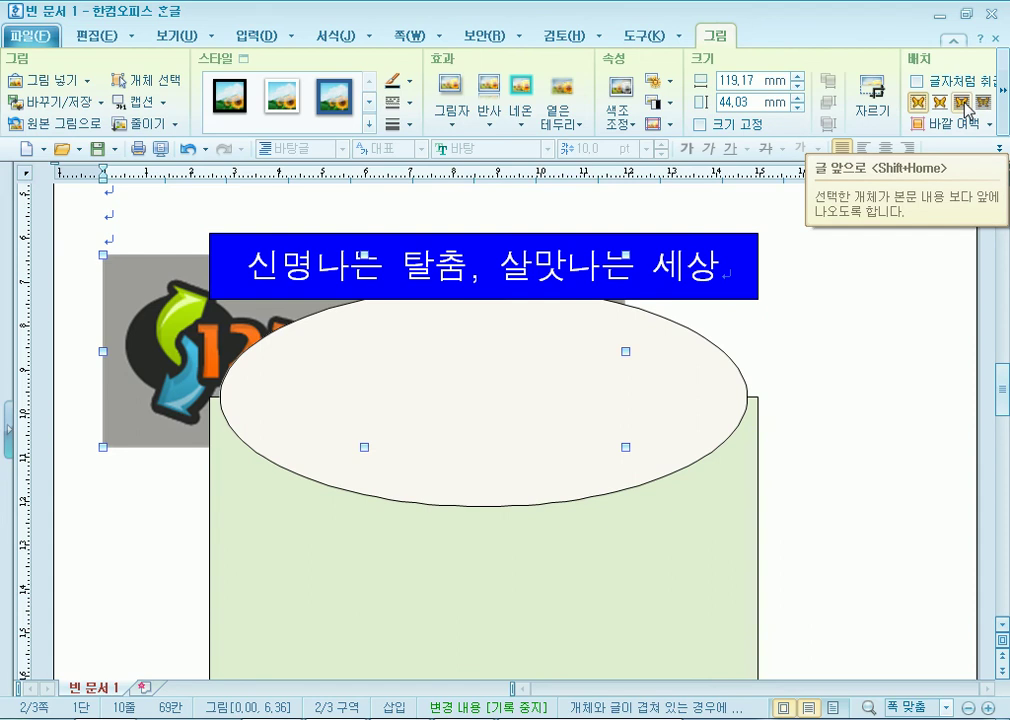
{"action": "right_click", "coordinate": [155, 303]}
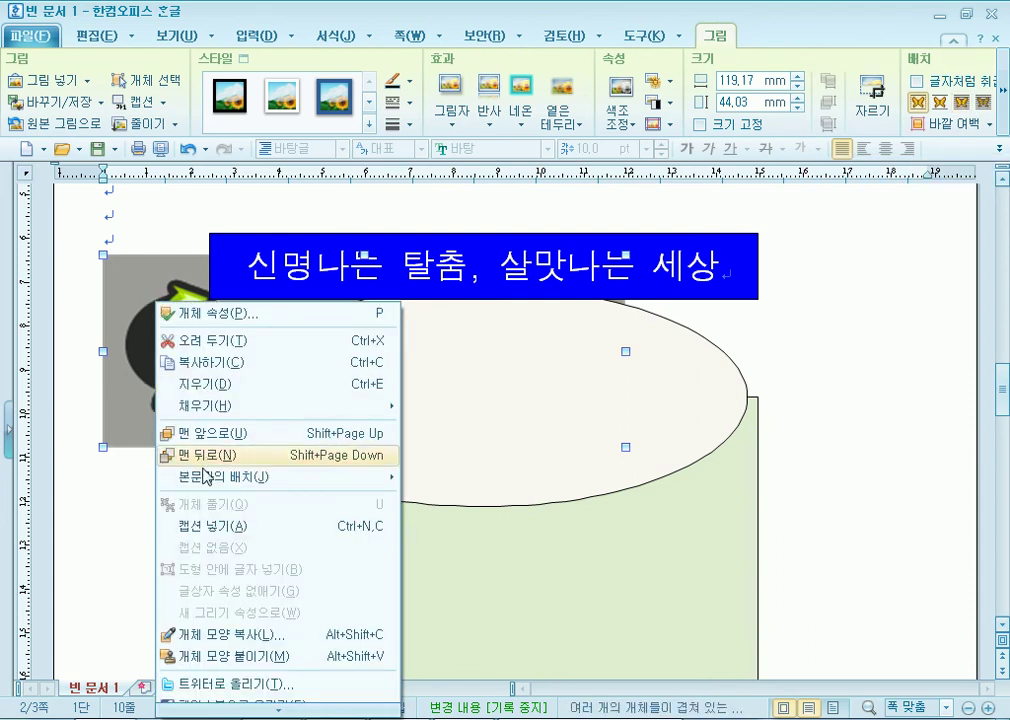
{"action": "mouse_move", "coordinate": [220, 477]}
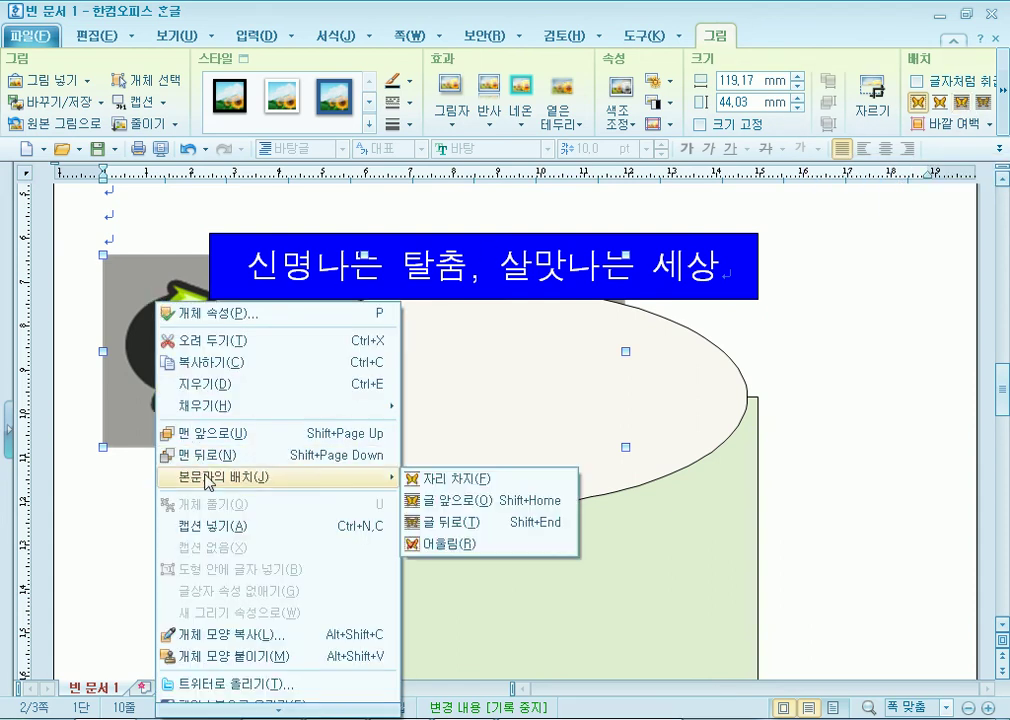
{"action": "left_click", "coordinate": [456, 510]}
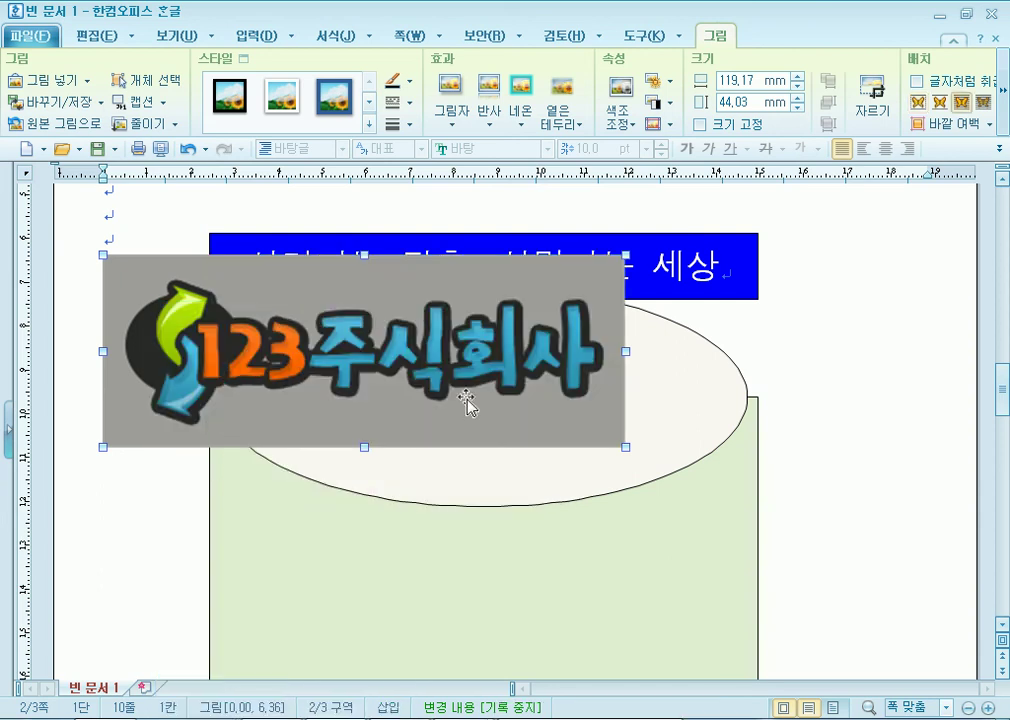
Resize the logo to 40×30 mm with 크기 고정 and apply the 회색조 grayscale effect.
{"action": "double_click", "coordinate": [366, 325]}
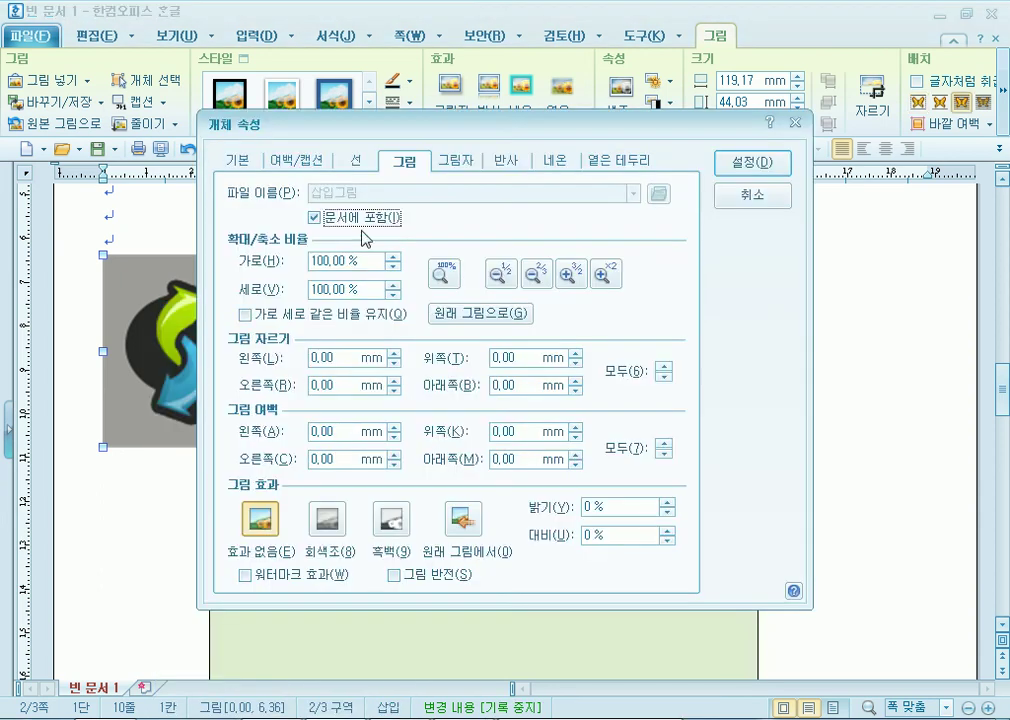
{"action": "left_click", "coordinate": [236, 161]}
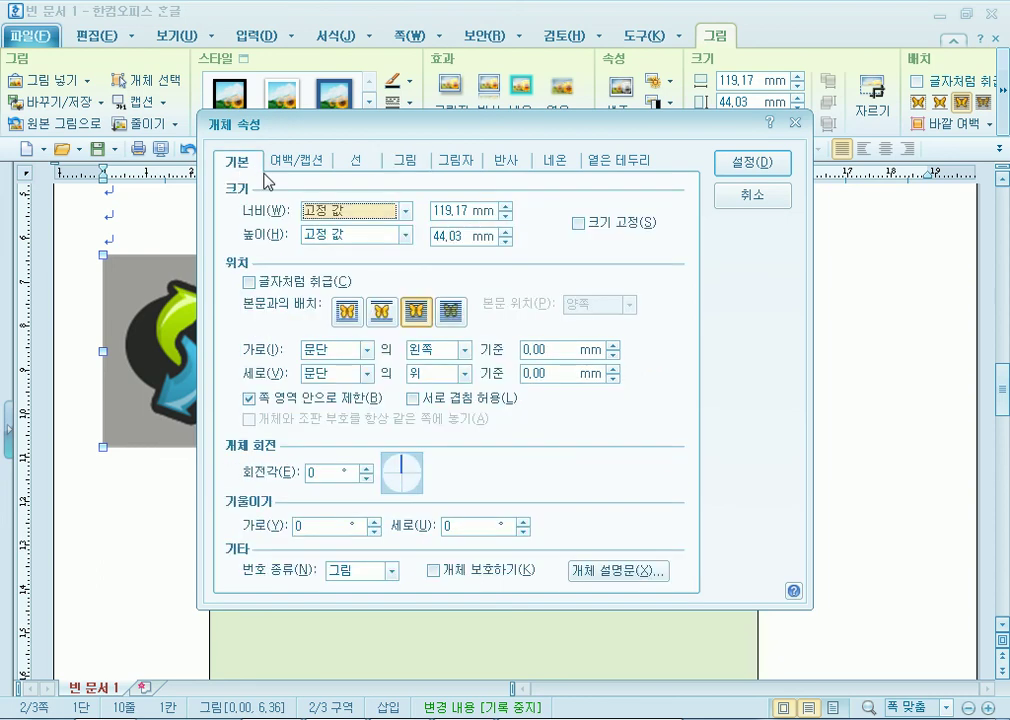
{"action": "left_click", "coordinate": [505, 216]}
{"action": "type", "text": "40"}
{"action": "key", "text": "Tab"}
{"action": "type", "text": "30"}
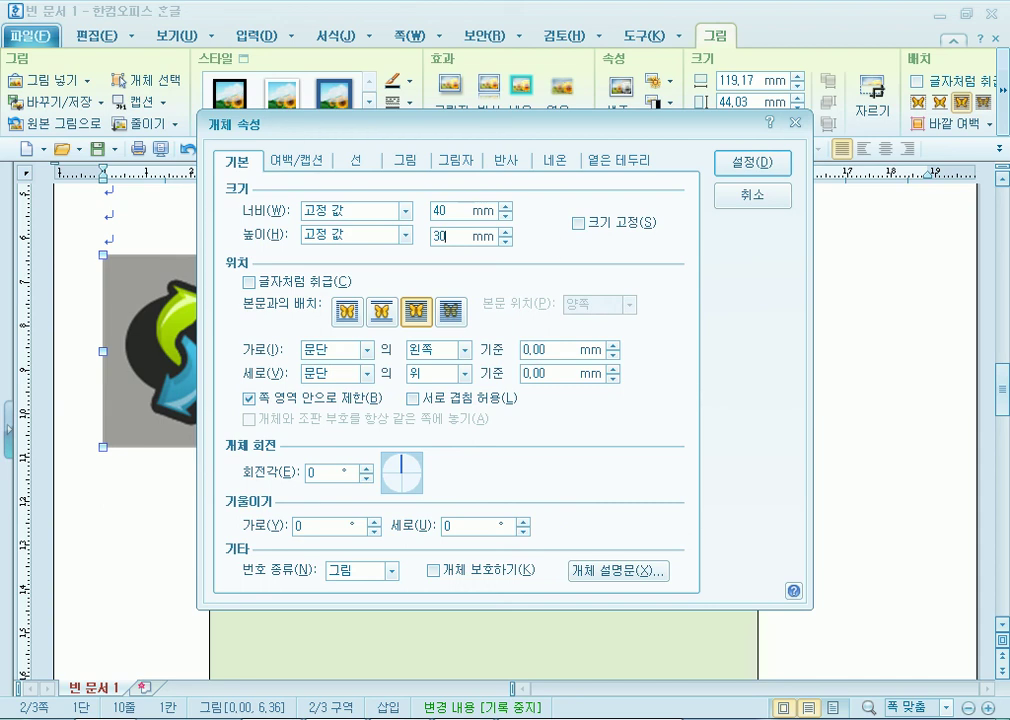
{"action": "left_click", "coordinate": [580, 223]}
{"action": "left_click", "coordinate": [407, 162]}
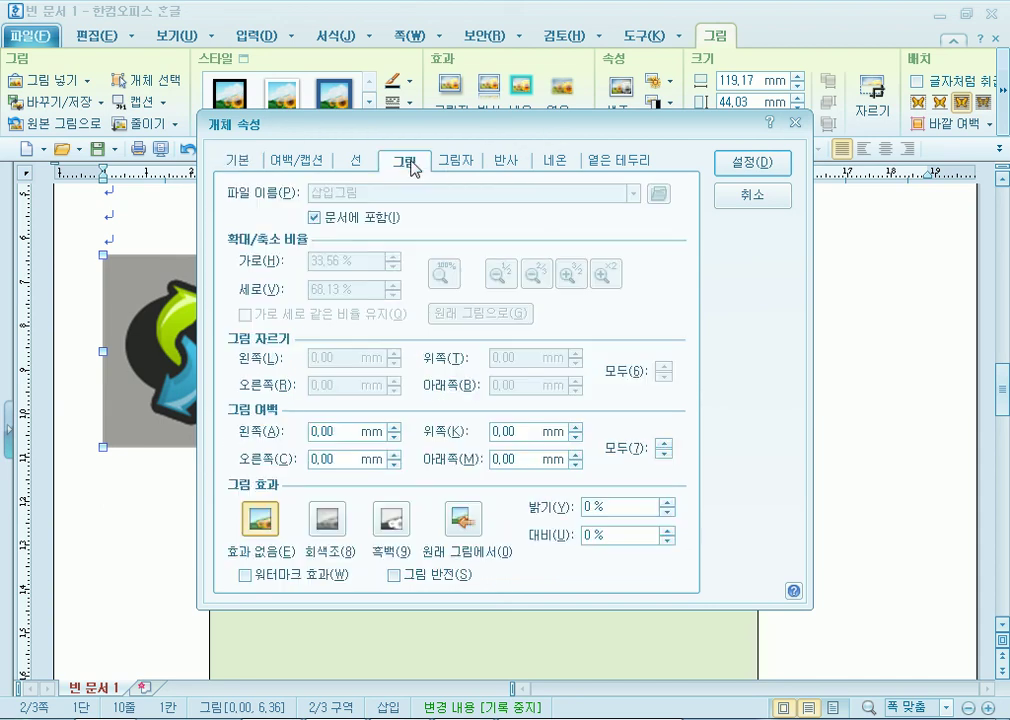
{"action": "left_click", "coordinate": [330, 520]}
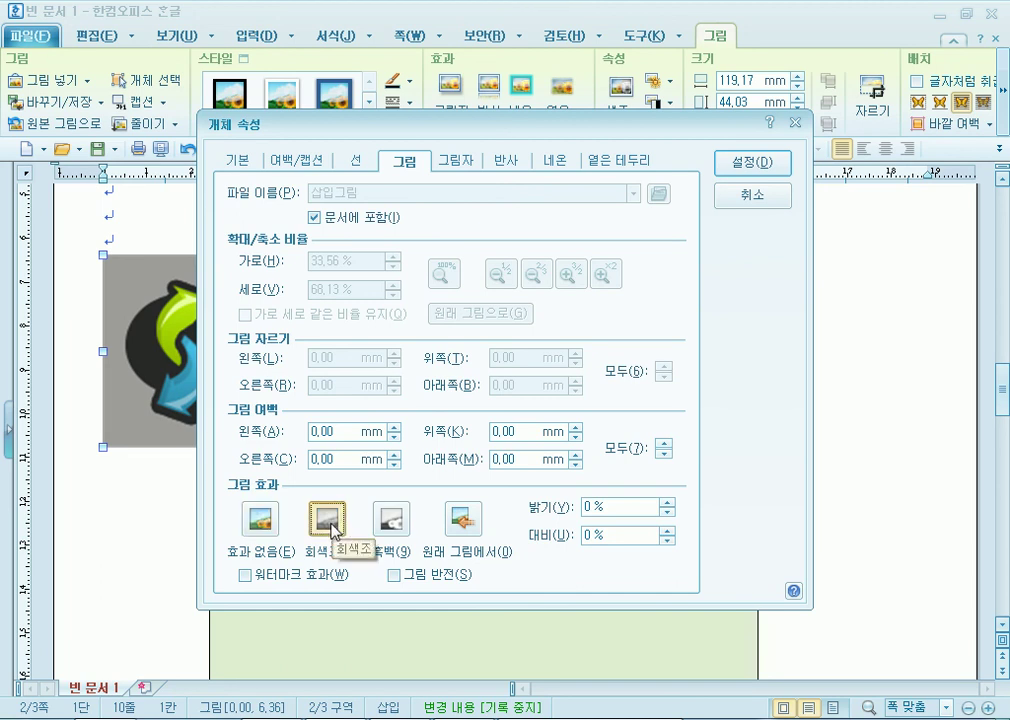
{"action": "left_click", "coordinate": [778, 166]}
Position the logo inside the right half of the cream ellipse.
{"action": "left_click_drag", "start_coordinate": [352, 350], "coordinate": [528, 413]}
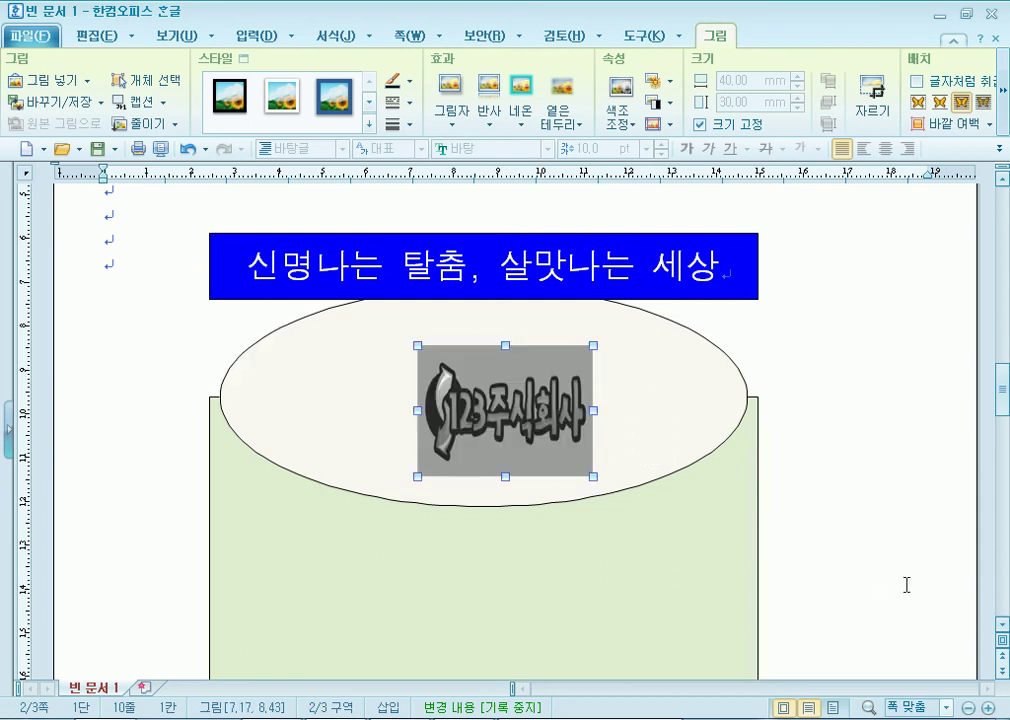
{"action": "left_click_drag", "start_coordinate": [582, 421], "coordinate": [670, 406]}
{"action": "left_click", "coordinate": [796, 488]}
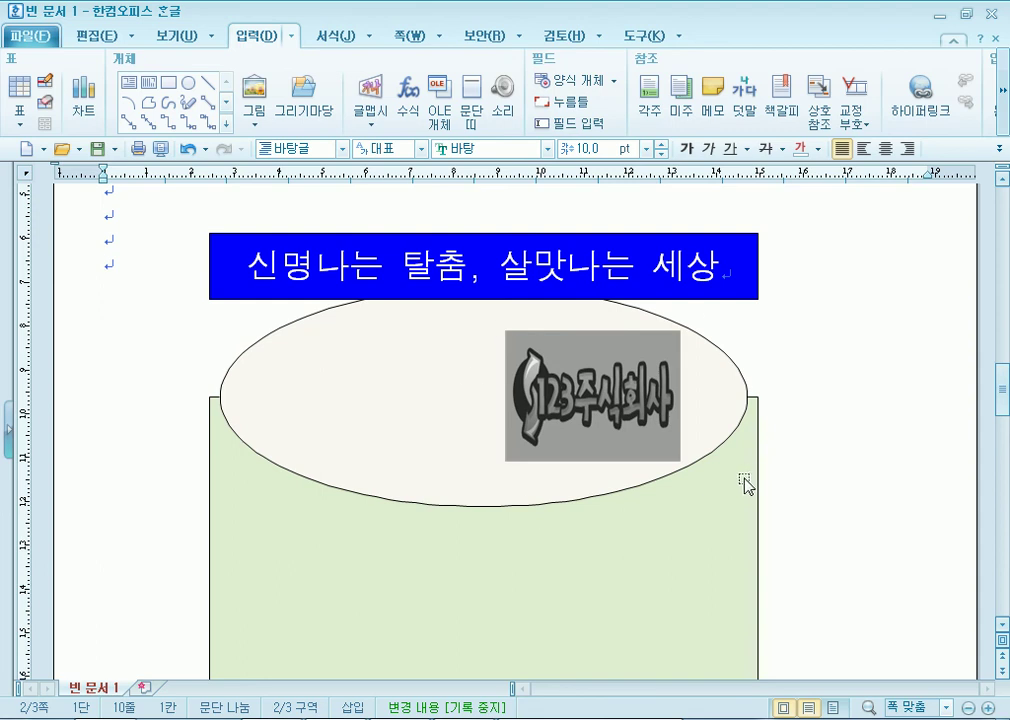
{"action": "left_click", "coordinate": [645, 432]}
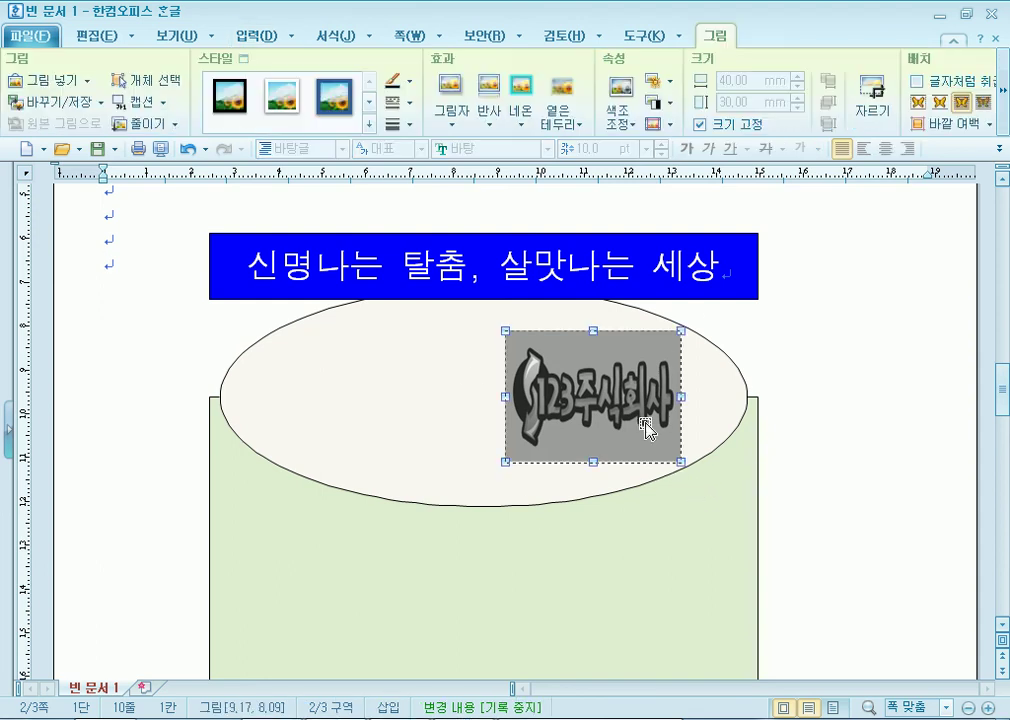
{"action": "left_click", "coordinate": [700, 296]}
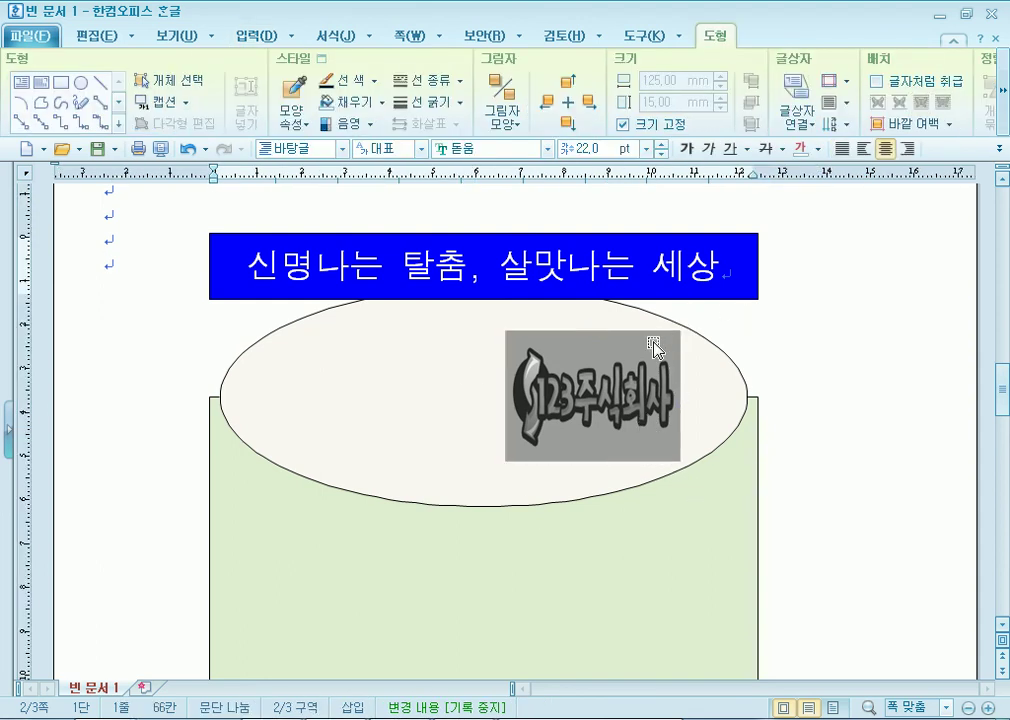
{"action": "left_click_drag", "start_coordinate": [659, 438], "coordinate": [670, 412]}
{"action": "left_click", "coordinate": [782, 406]}
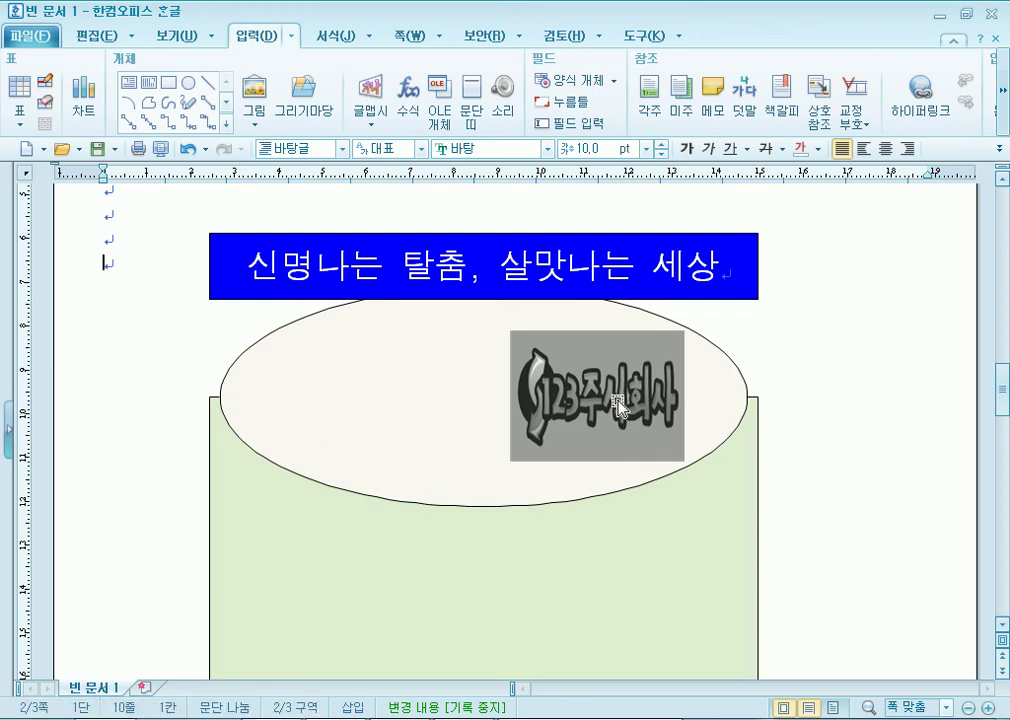
Undo sending the logo behind, and set it to 글 앞으로 (in front of text) instead.
{"action": "double_click", "coordinate": [580, 435]}
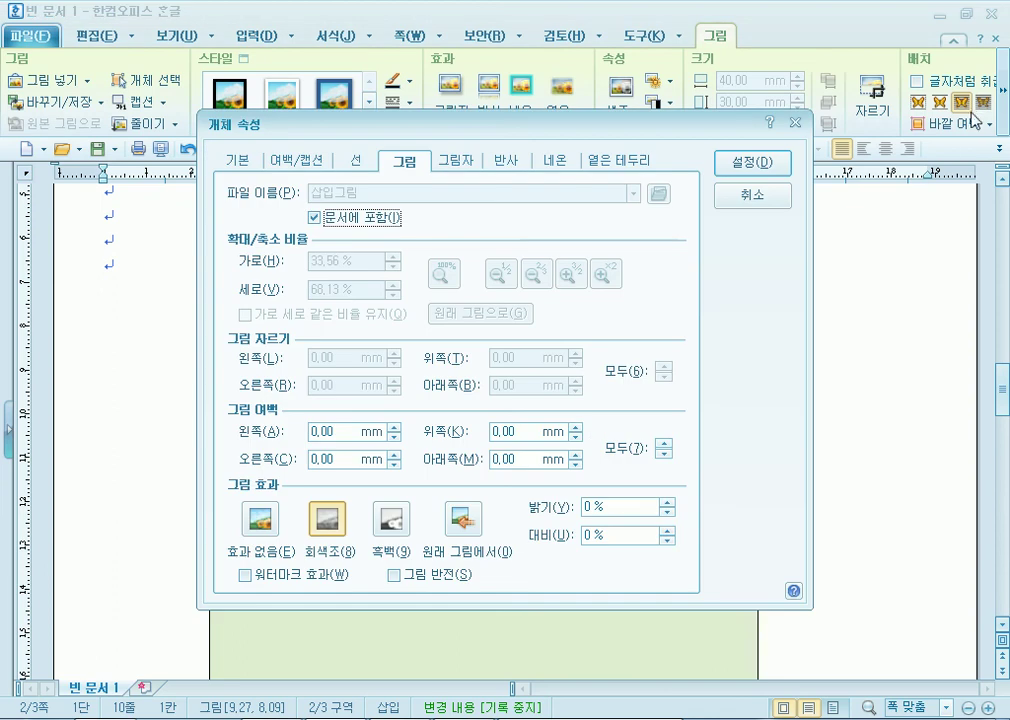
{"action": "key", "text": "Escape"}
{"action": "left_click", "coordinate": [984, 102]}
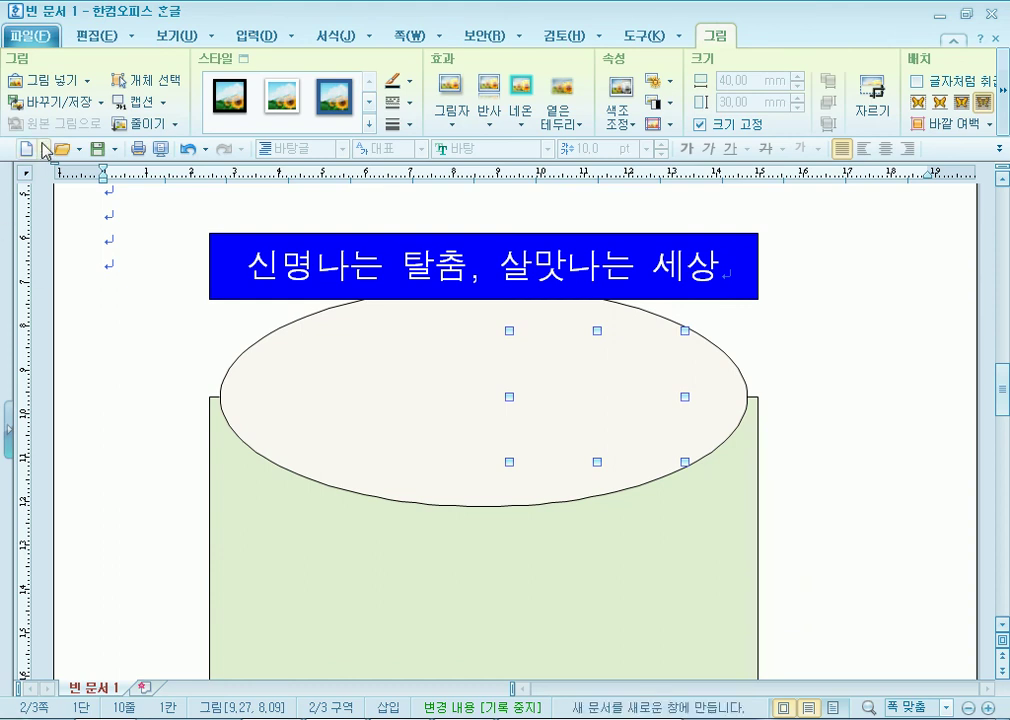
{"action": "left_click", "coordinate": [187, 148]}
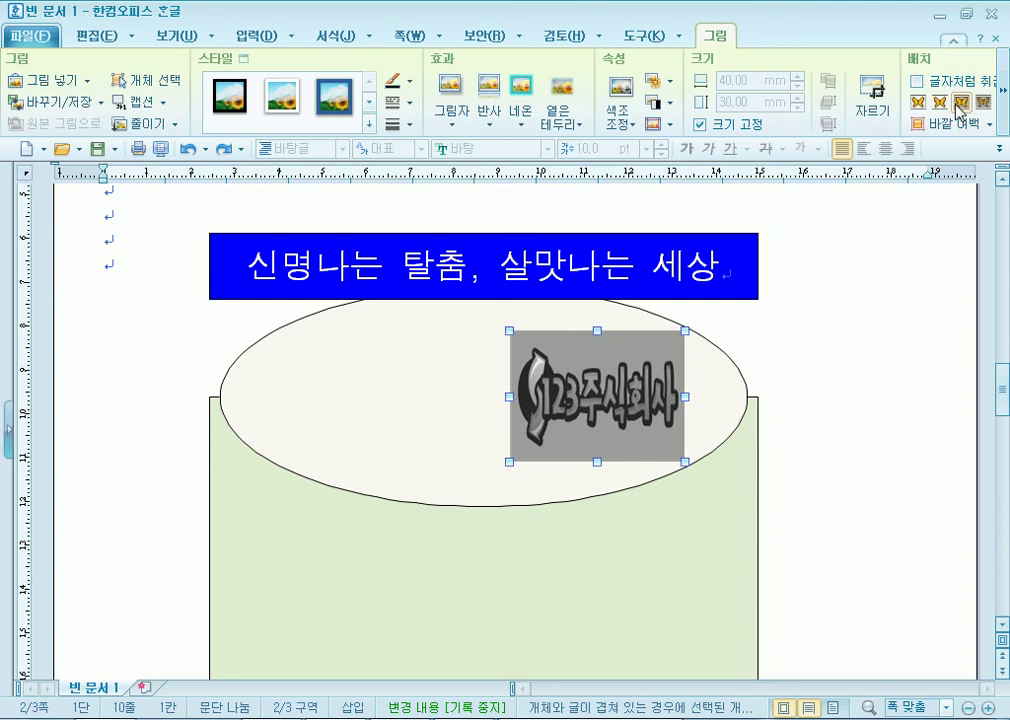
{"action": "left_click", "coordinate": [961, 104]}
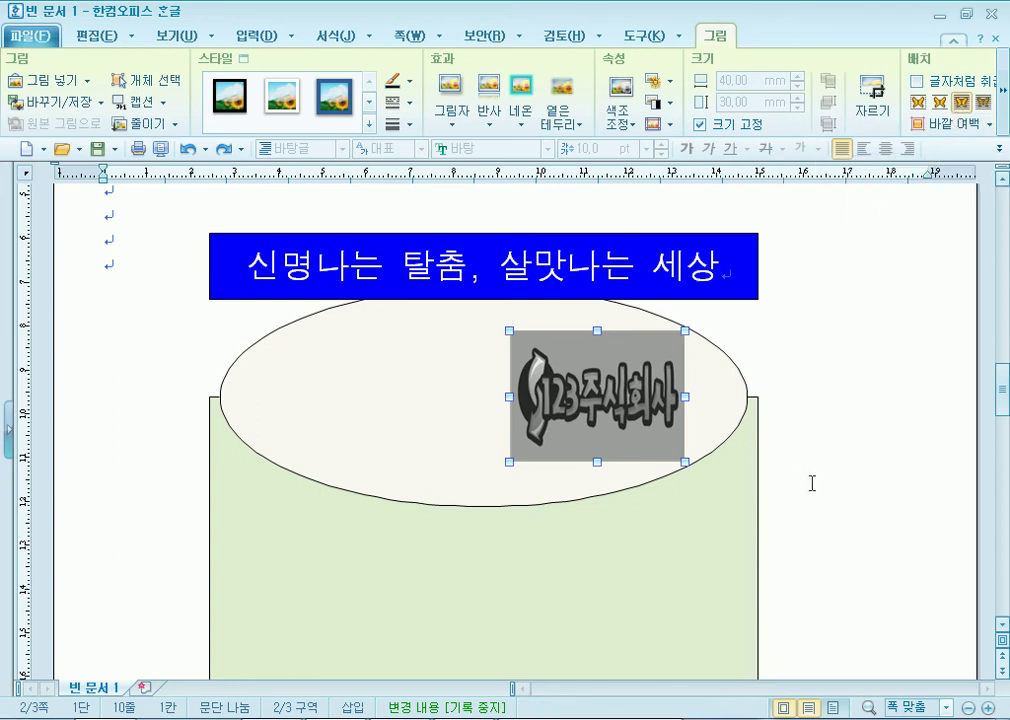
{"action": "left_click", "coordinate": [812, 483]}
Lower the blue title box so it overlaps the top of the ellipse.
{"action": "left_click", "coordinate": [645, 410]}
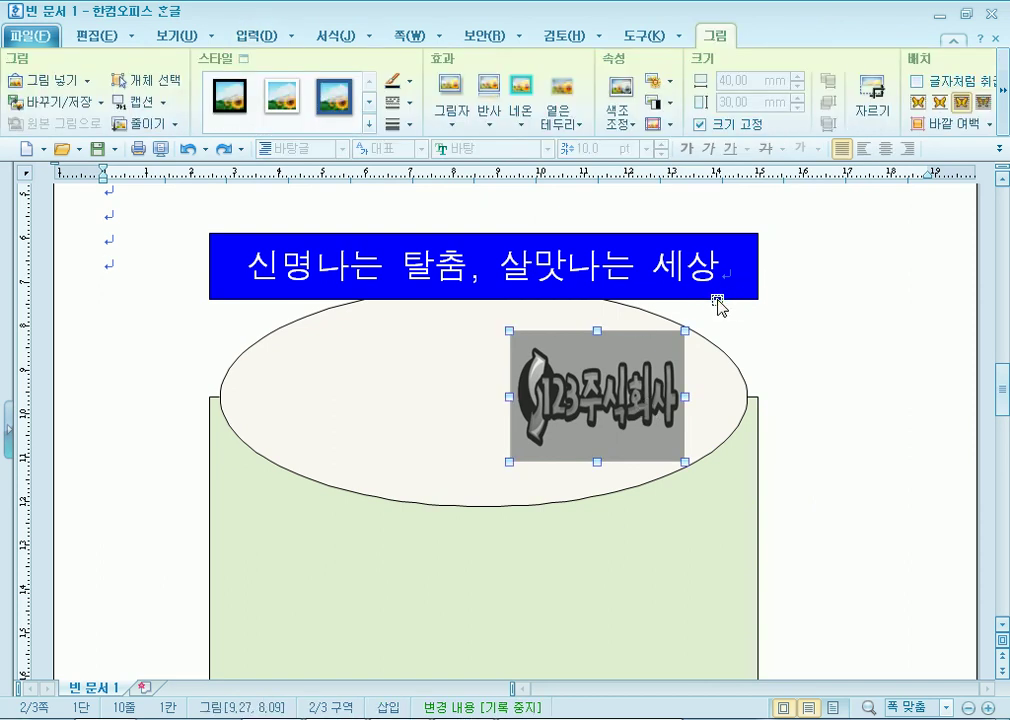
{"action": "left_click", "coordinate": [719, 304]}
{"action": "left_click_drag", "start_coordinate": [713, 309], "coordinate": [711, 322]}
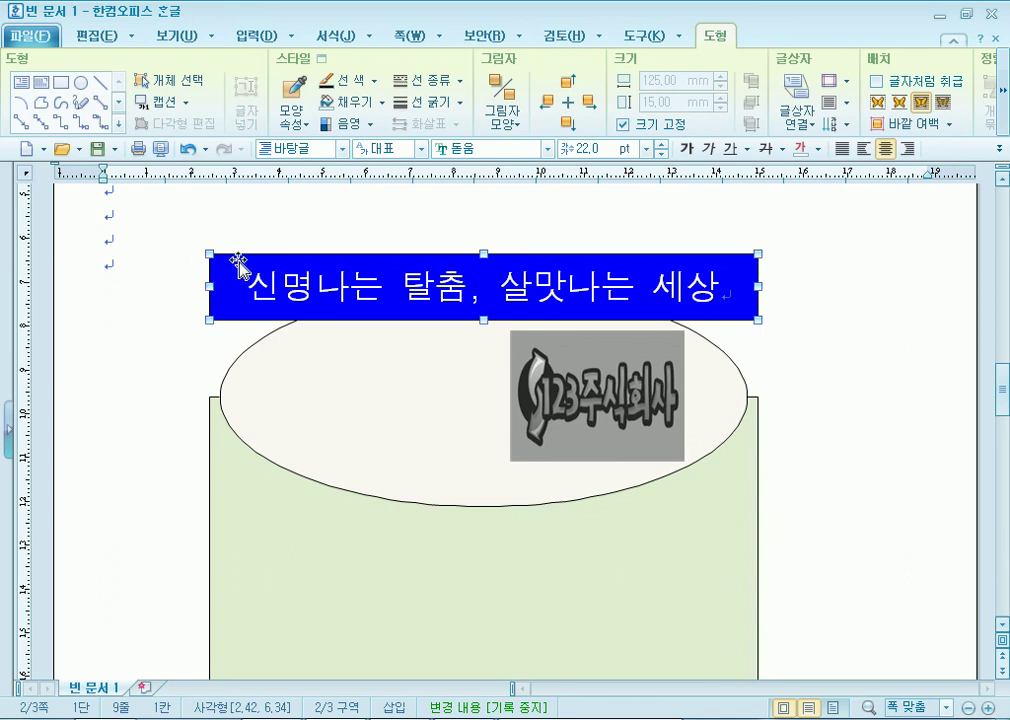
Give the blue title box 반원 semicircular corners on the 선 tab.
{"action": "double_click", "coordinate": [238, 265]}
{"action": "left_click", "coordinate": [358, 161]}
{"action": "left_click_drag", "start_coordinate": [429, 132], "coordinate": [615, 55]}
{"action": "left_click", "coordinate": [585, 307]}
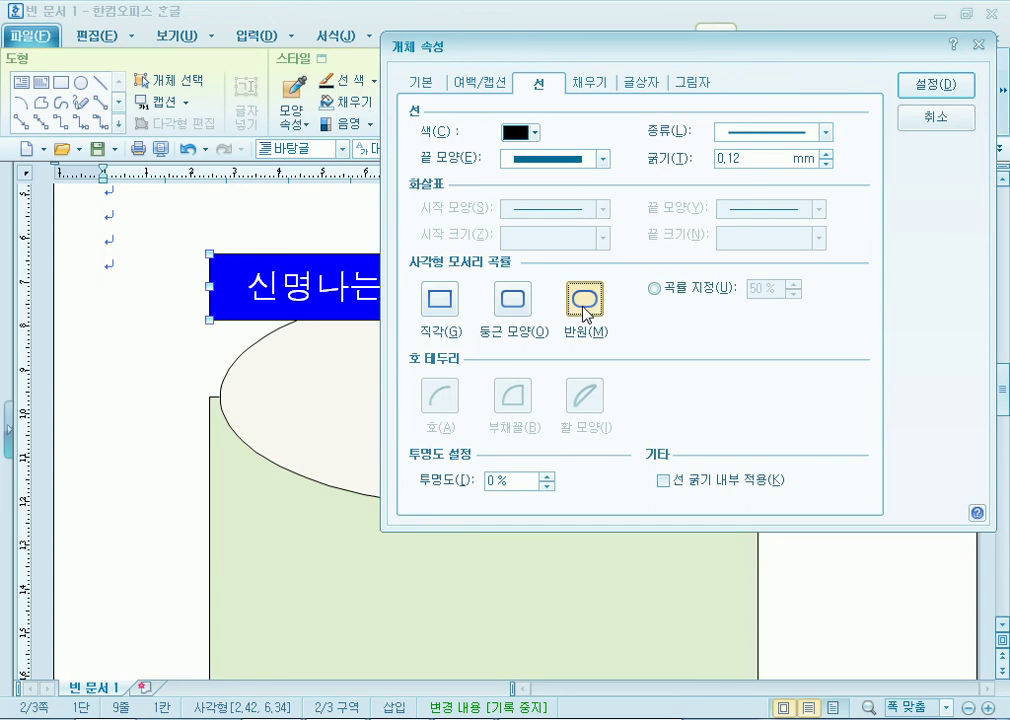
{"action": "left_click", "coordinate": [912, 90]}
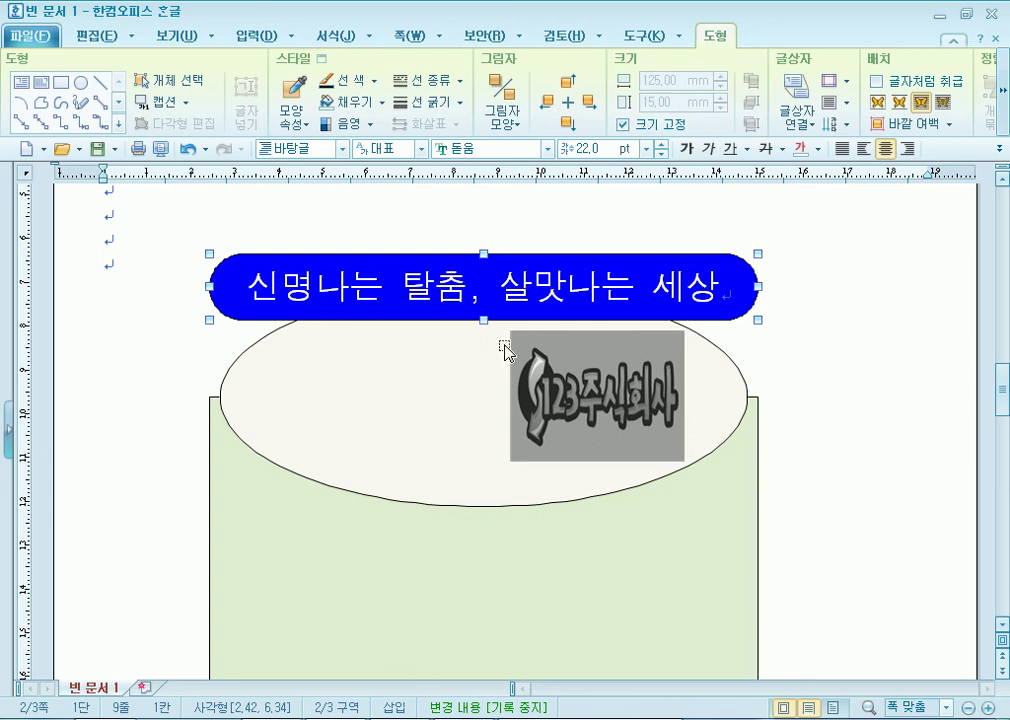
Try ordinary rounded corners, restore the 반원 ends, and bring up the reference PDF.
{"action": "double_click", "coordinate": [262, 265]}
{"action": "left_click", "coordinate": [329, 374]}
{"action": "left_click", "coordinate": [762, 163]}
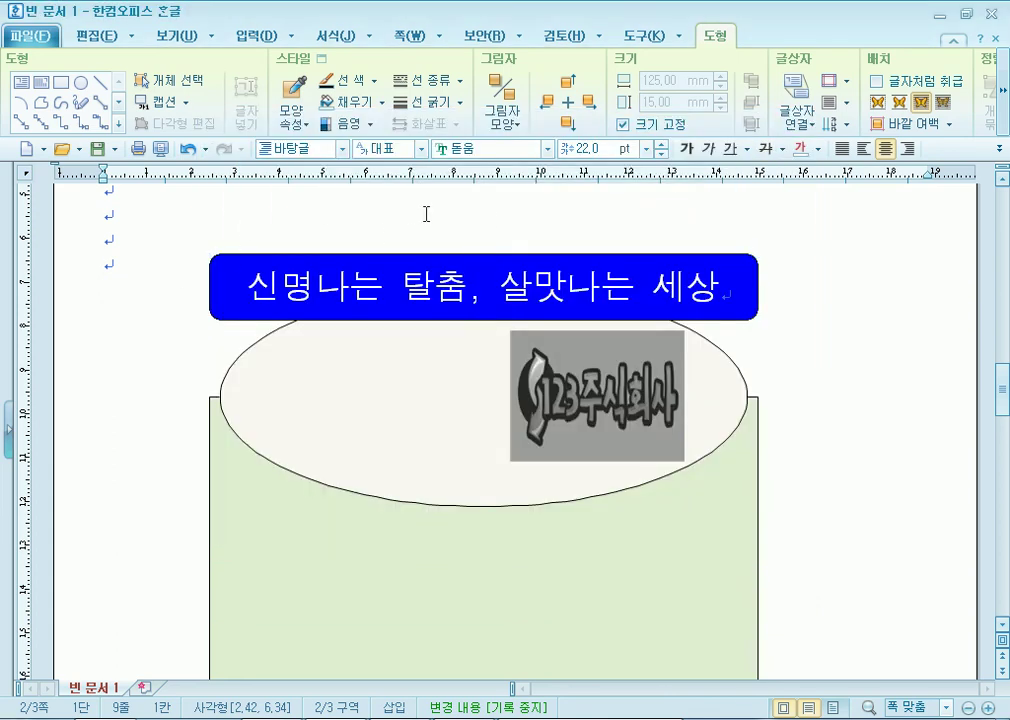
{"action": "left_click", "coordinate": [426, 214]}
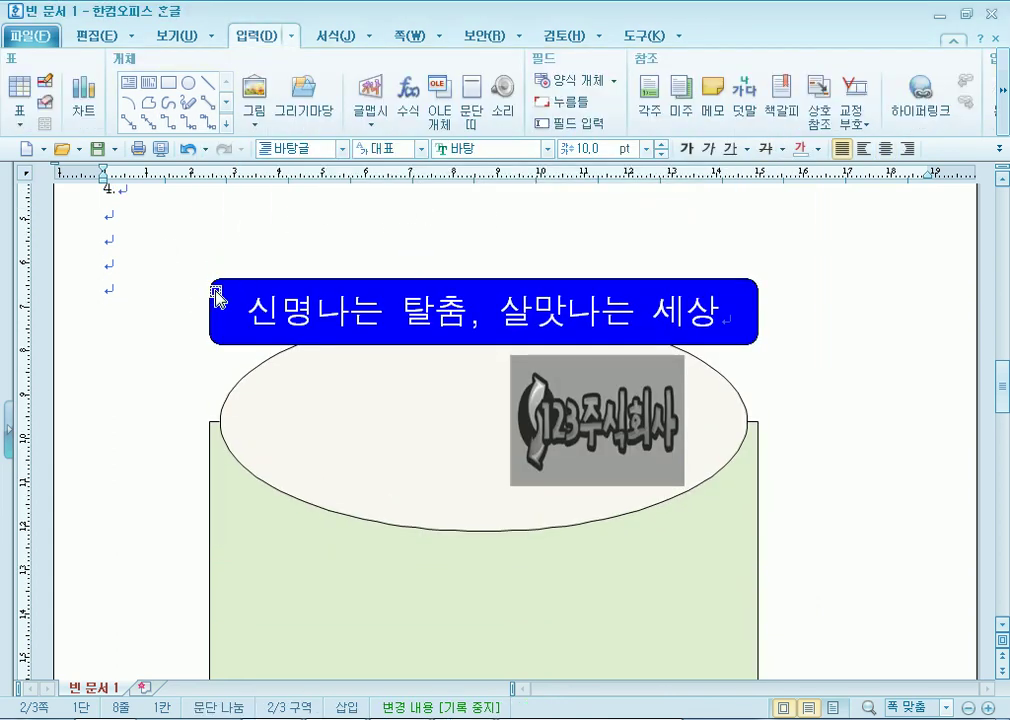
{"action": "double_click", "coordinate": [215, 298]}
{"action": "left_click", "coordinate": [401, 377]}
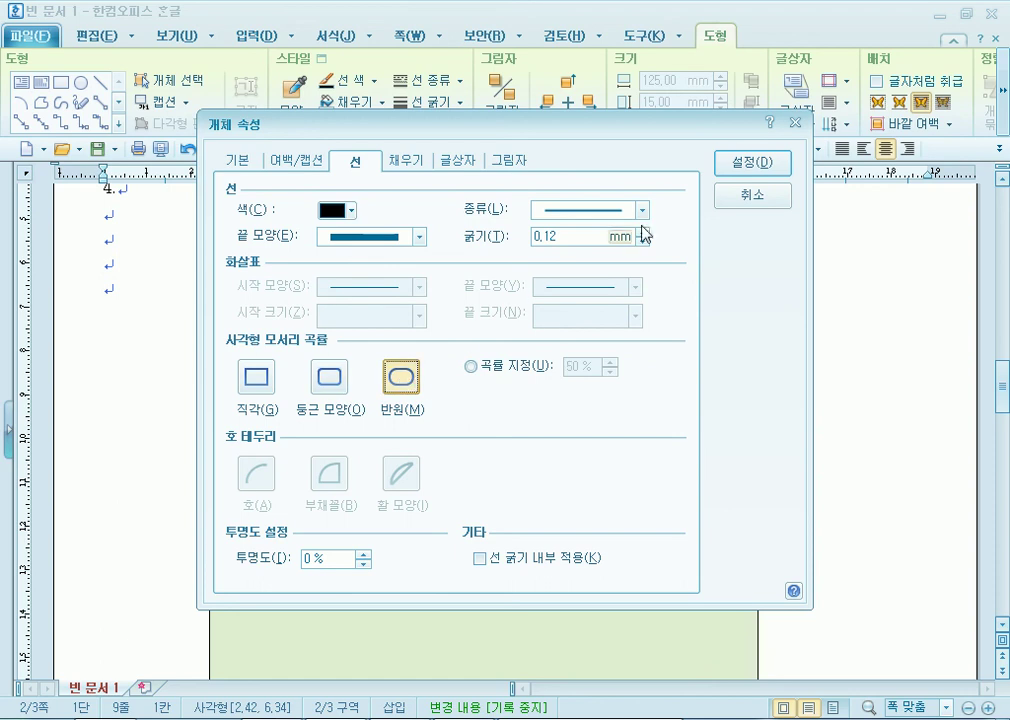
{"action": "left_click", "coordinate": [752, 162]}
{"action": "left_click", "coordinate": [135, 318]}
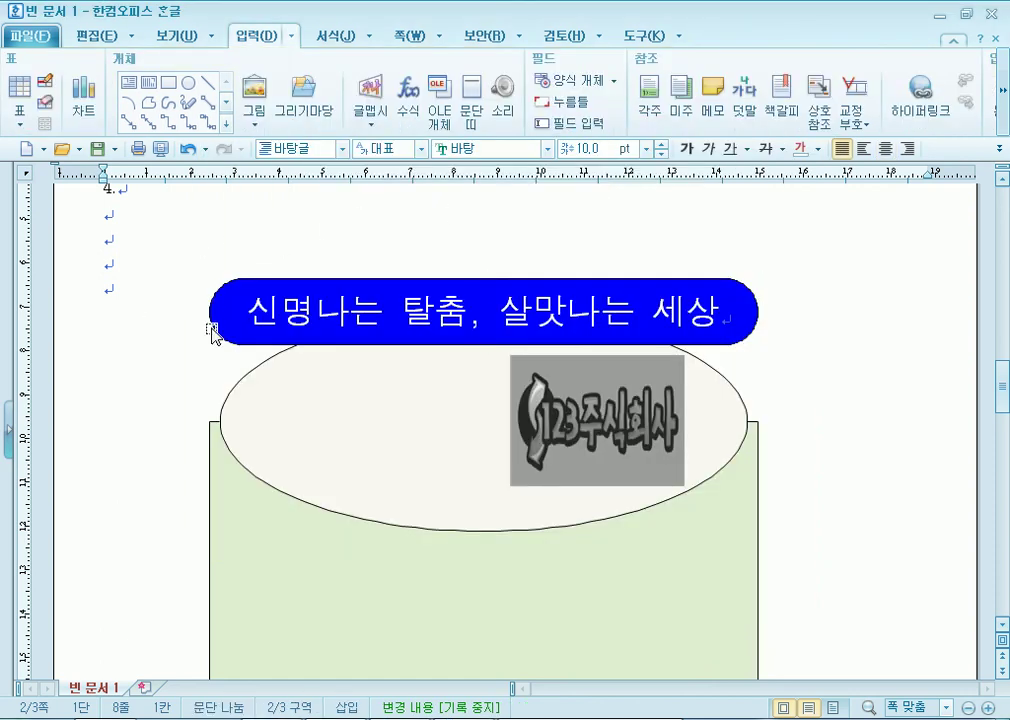
{"action": "left_click", "coordinate": [671, 719]}
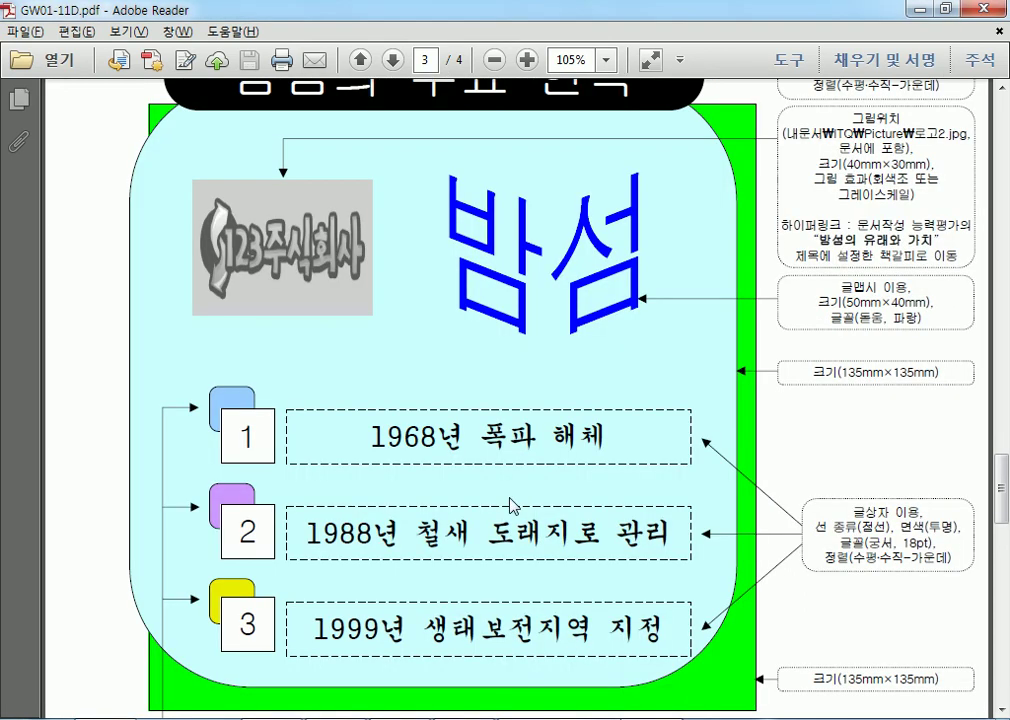
Scroll the reference PDFs to compare the title box and logo layout.
{"action": "scroll", "coordinate": [490, 480], "scroll_direction": "up", "scroll_amount": 3}
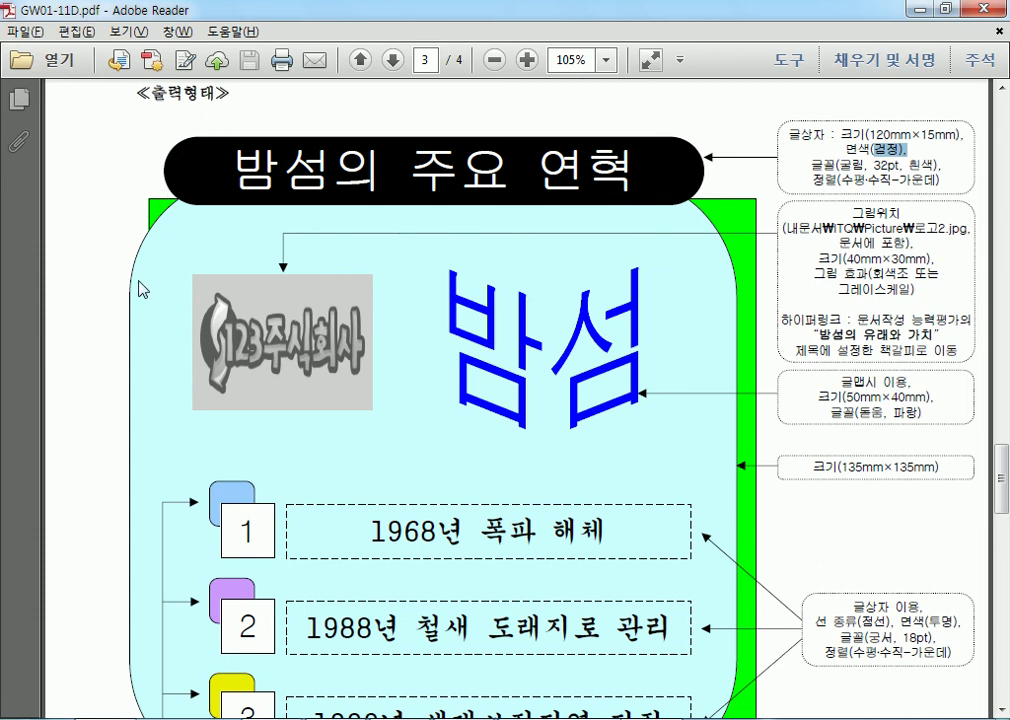
{"action": "scroll", "coordinate": [135, 292], "scroll_direction": "down", "scroll_amount": 5}
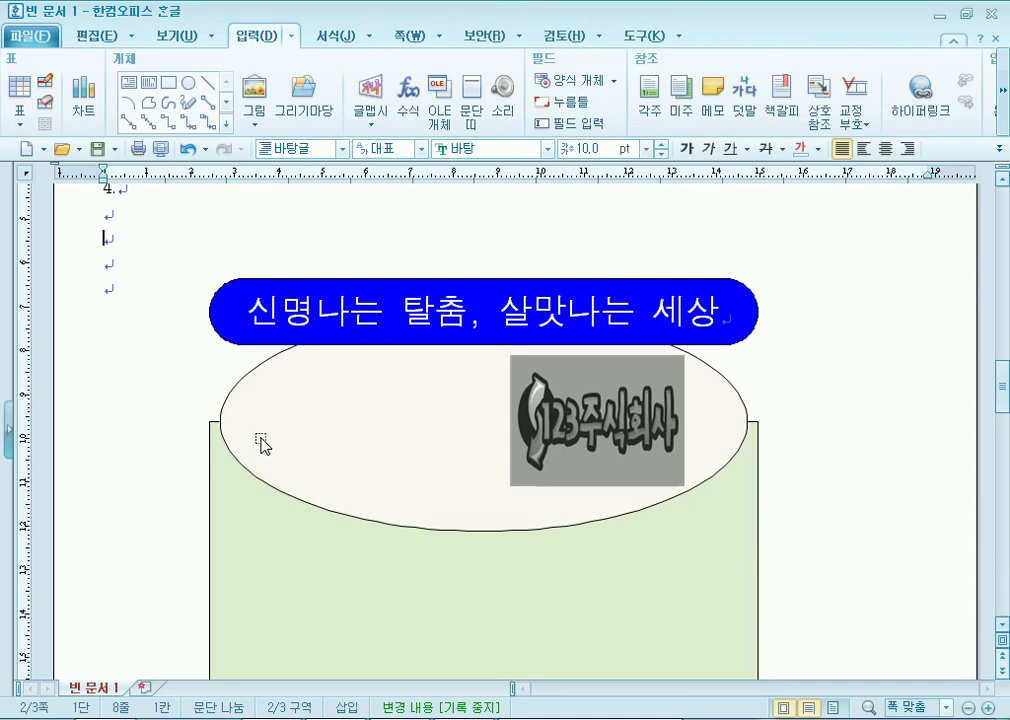
Put the caret on an empty text line of page 2, off the ellipse.
{"action": "left_click", "coordinate": [84, 297]}
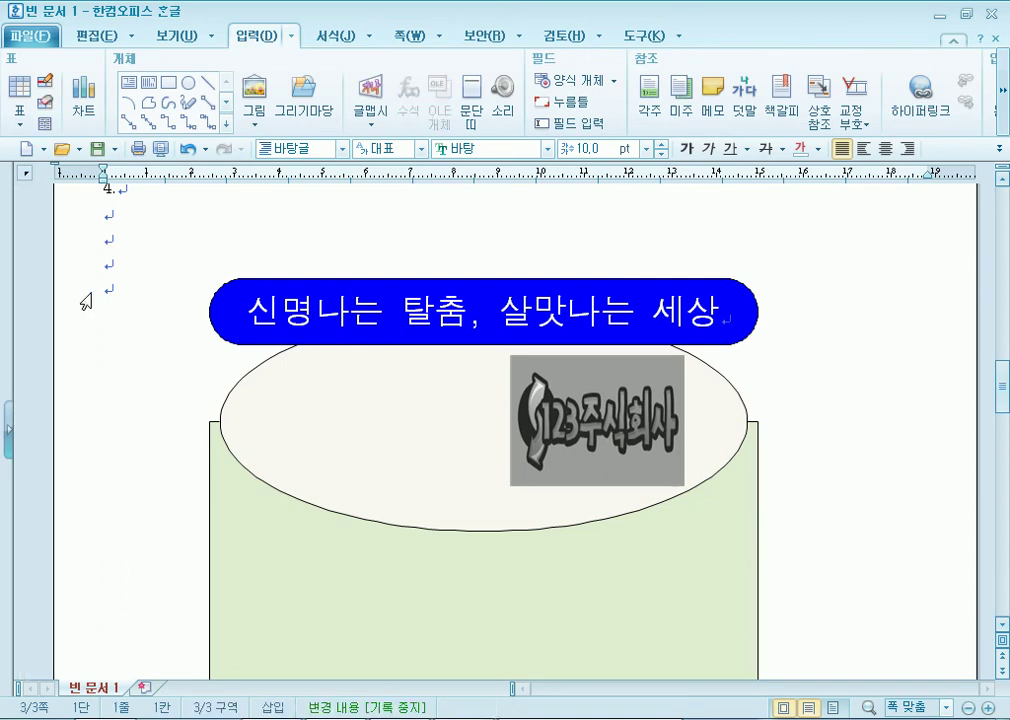
{"action": "left_click", "coordinate": [109, 291]}
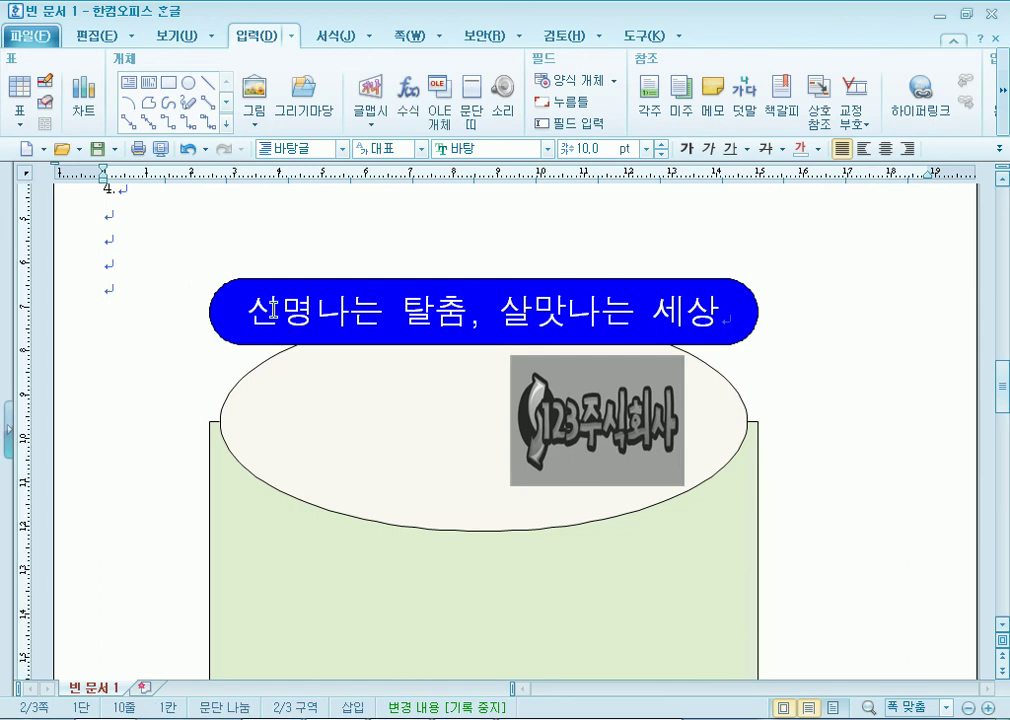
{"action": "left_click", "coordinate": [405, 420]}
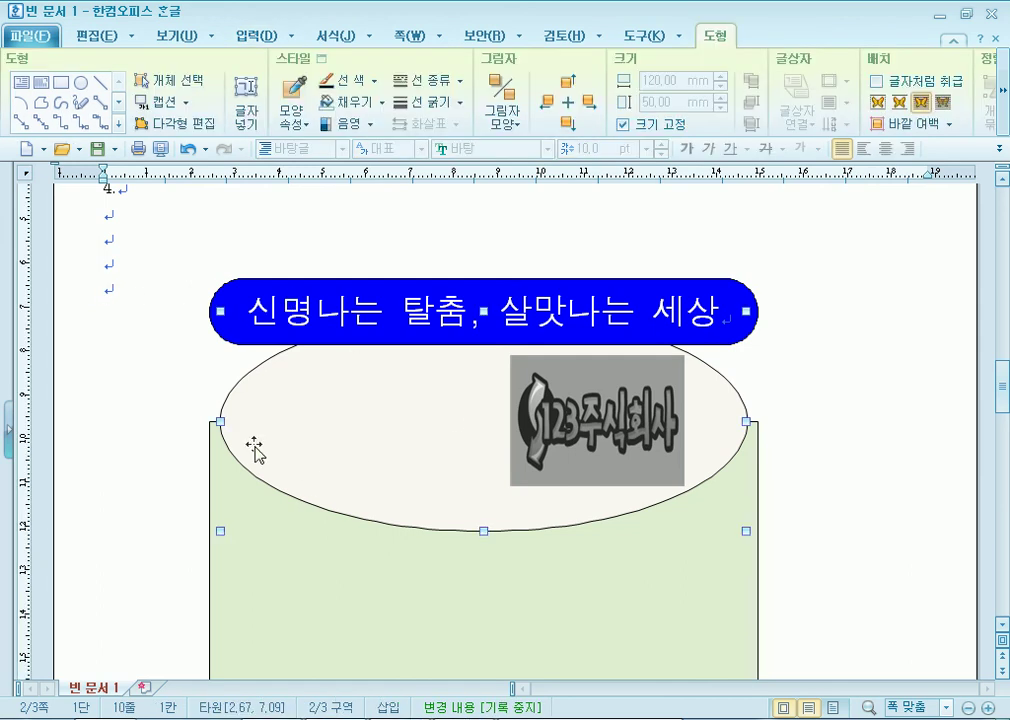
{"action": "left_click", "coordinate": [124, 292]}
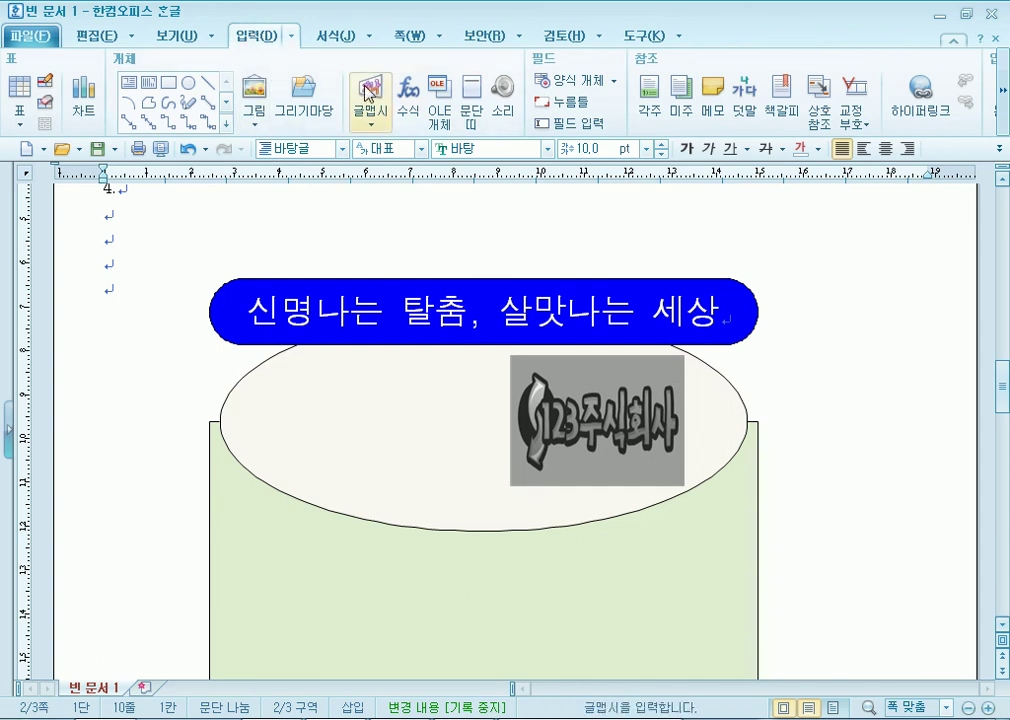
Start a plain-style WordArt with mistyped text, then cancel it.
{"action": "left_click", "coordinate": [366, 124]}
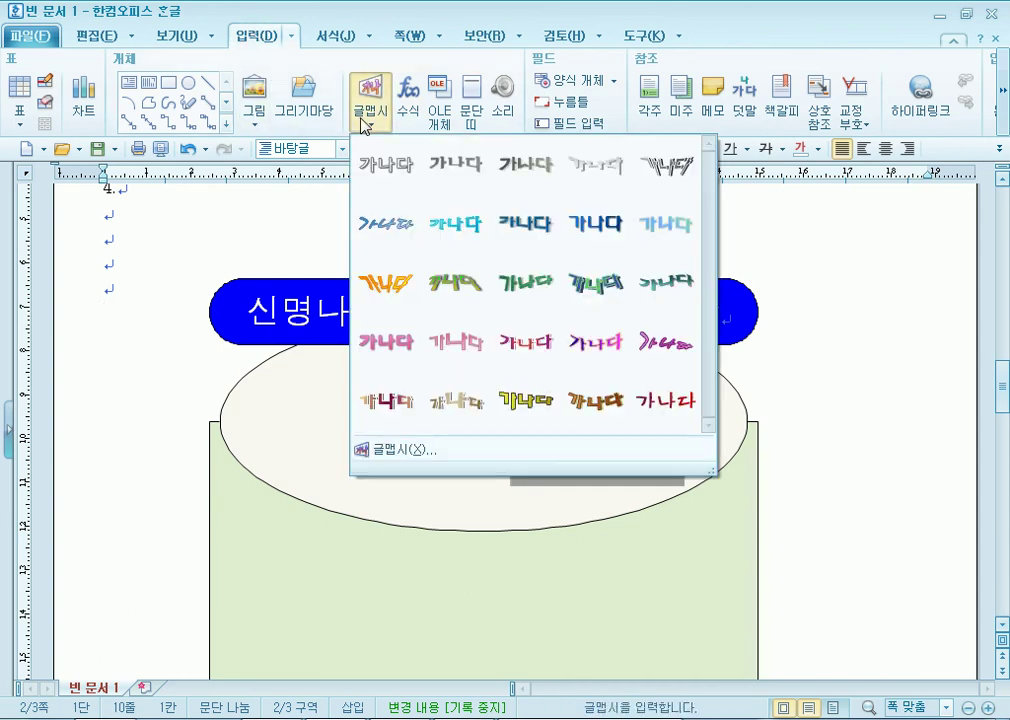
{"action": "left_click", "coordinate": [386, 166]}
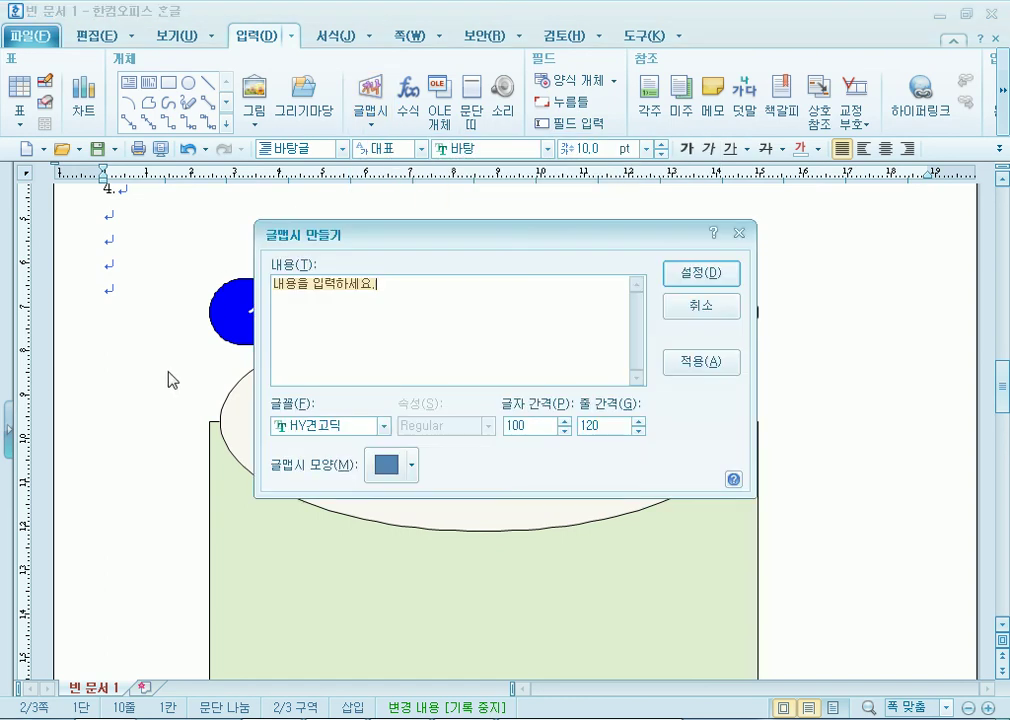
{"action": "type", "text": "한국서"}
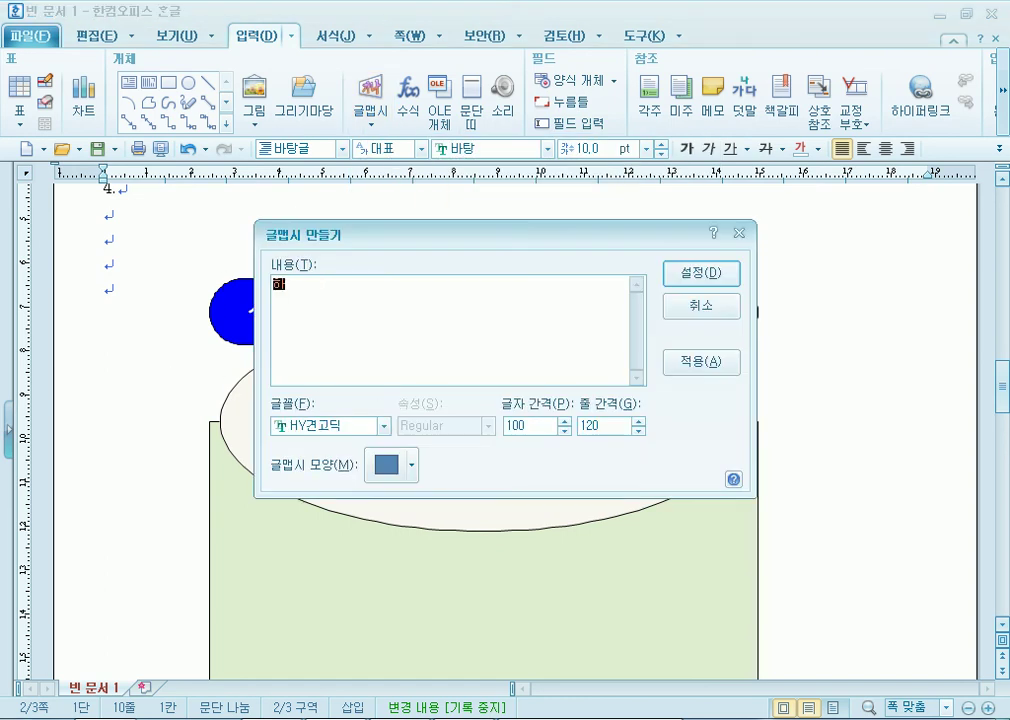
{"action": "type", "text": "ㄴ통탈ㅊ"}
{"action": "left_click", "coordinate": [701, 305]}
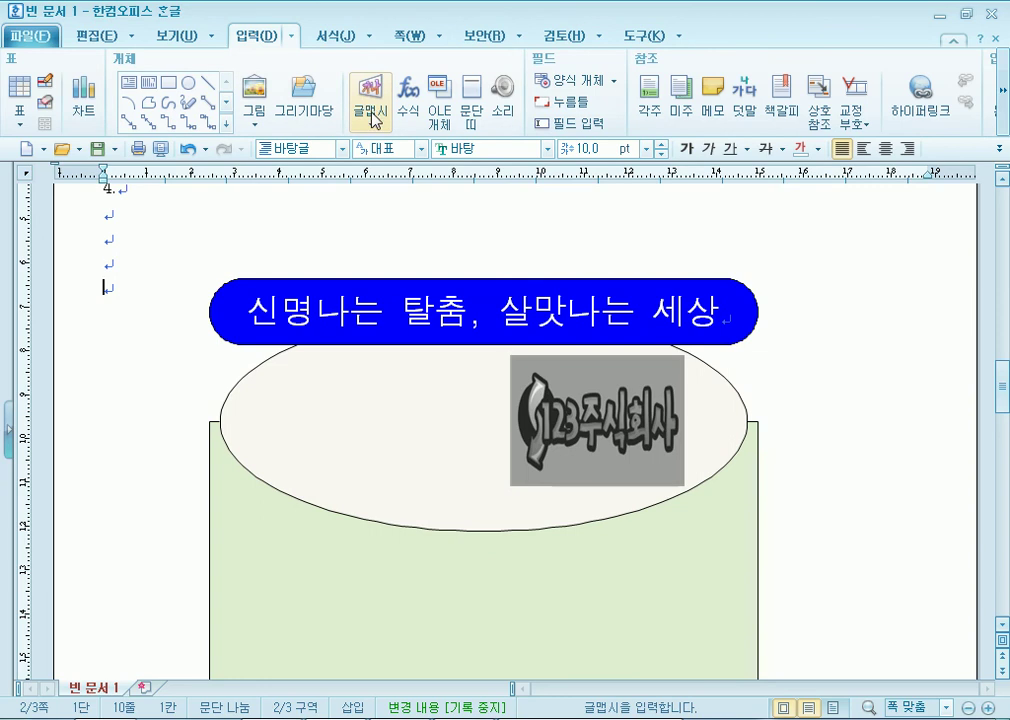
Restart the WordArt with the title text 한국전통탈춤 in the 궁서 font.
{"action": "left_click", "coordinate": [371, 112]}
{"action": "left_click", "coordinate": [387, 172]}
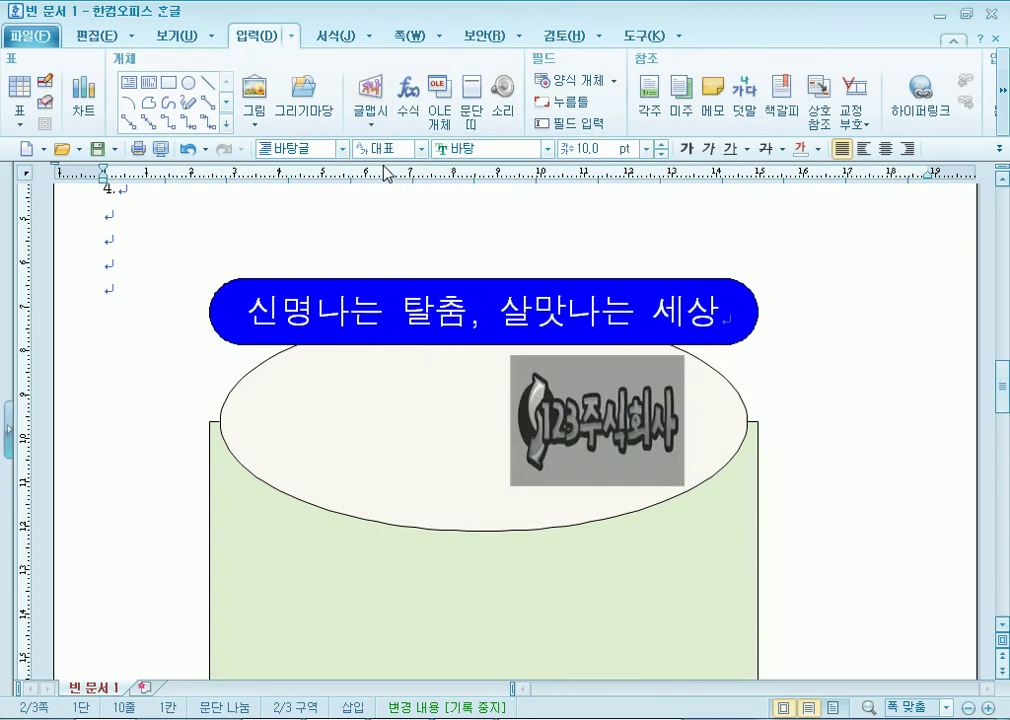
{"action": "type", "text": "한글"}
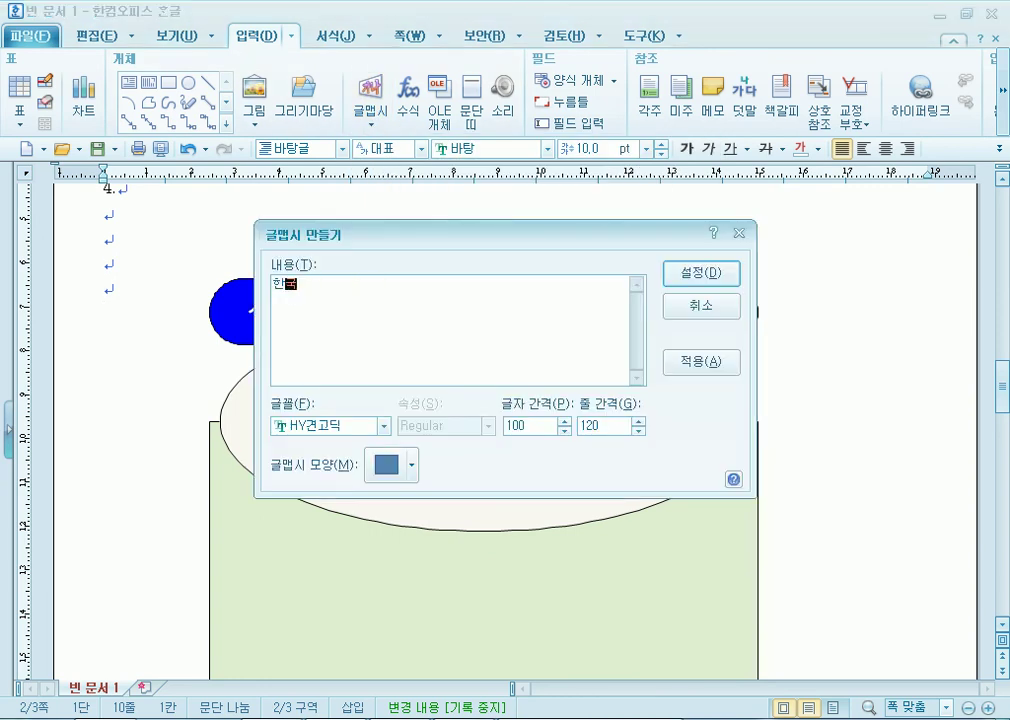
{"action": "type", "text": "전ㅌ"}
{"action": "type", "text": "통탈"}
{"action": "left_click_drag", "start_coordinate": [374, 235], "coordinate": [365, 96]}
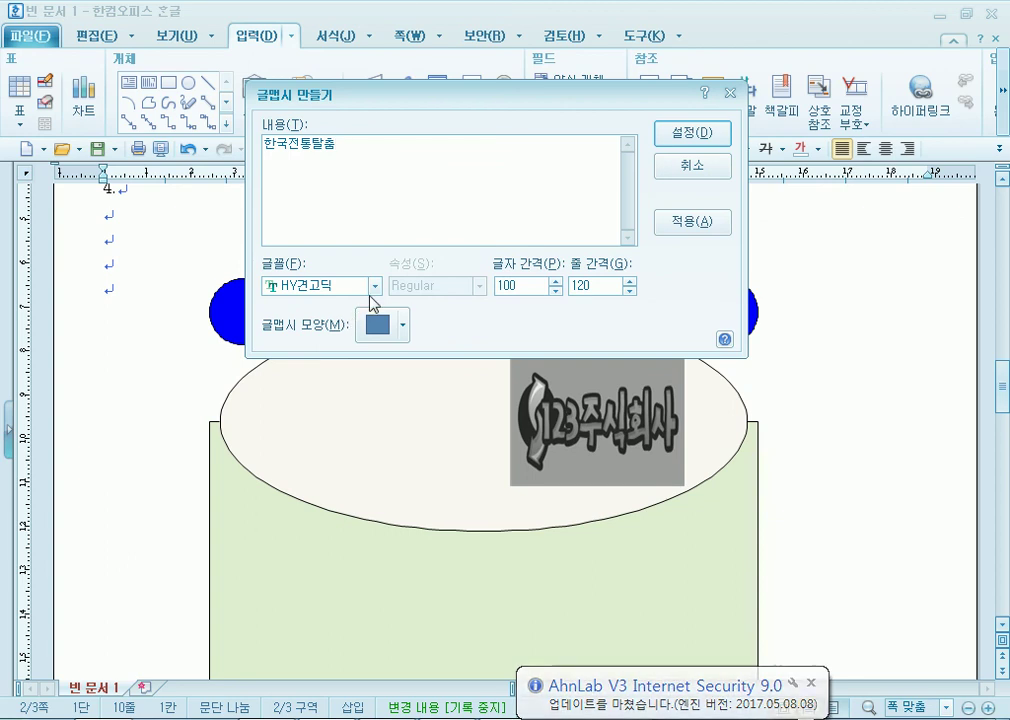
{"action": "left_click", "coordinate": [375, 286]}
{"action": "scroll", "coordinate": [366, 385], "scroll_direction": "up", "scroll_amount": 15}
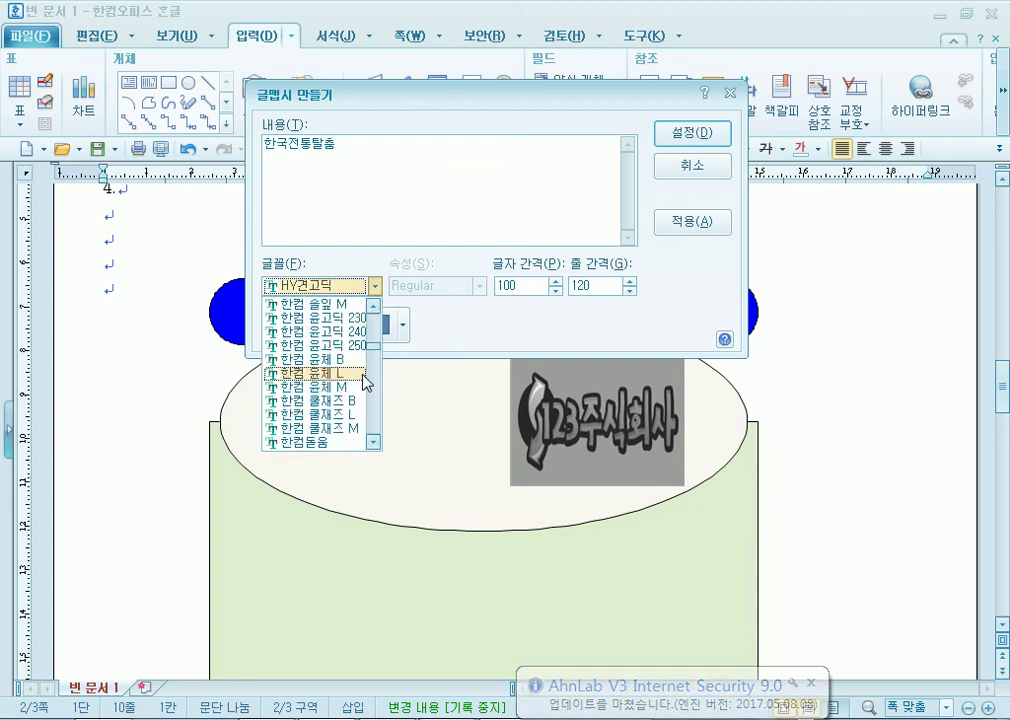
{"action": "scroll", "coordinate": [366, 385], "scroll_direction": "up", "scroll_amount": 5}
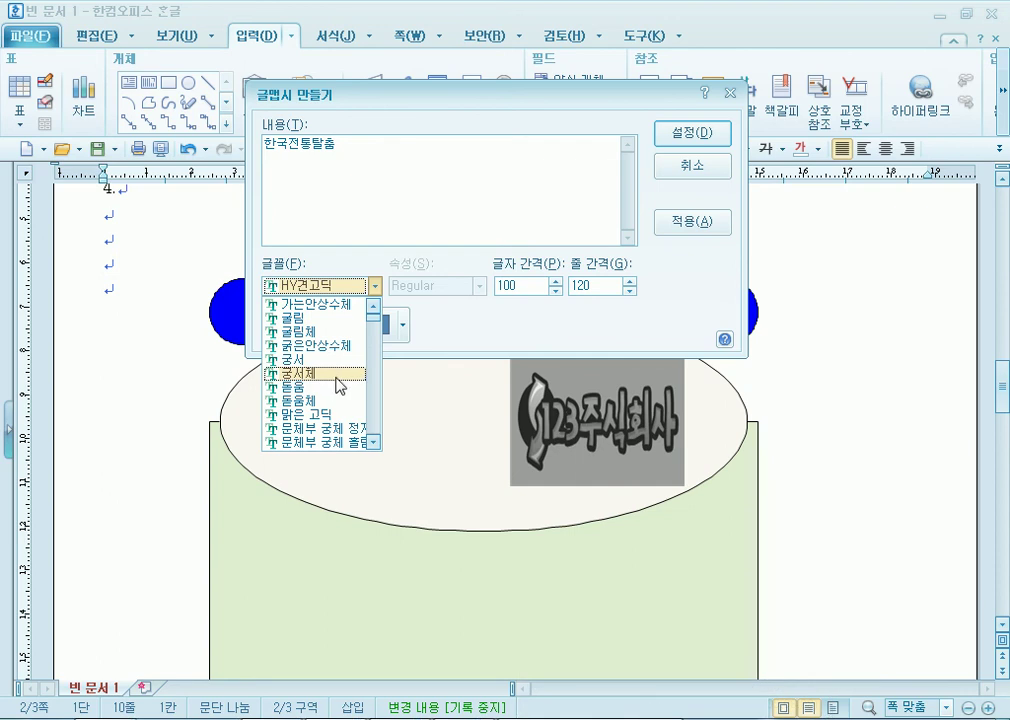
{"action": "left_click", "coordinate": [338, 354]}
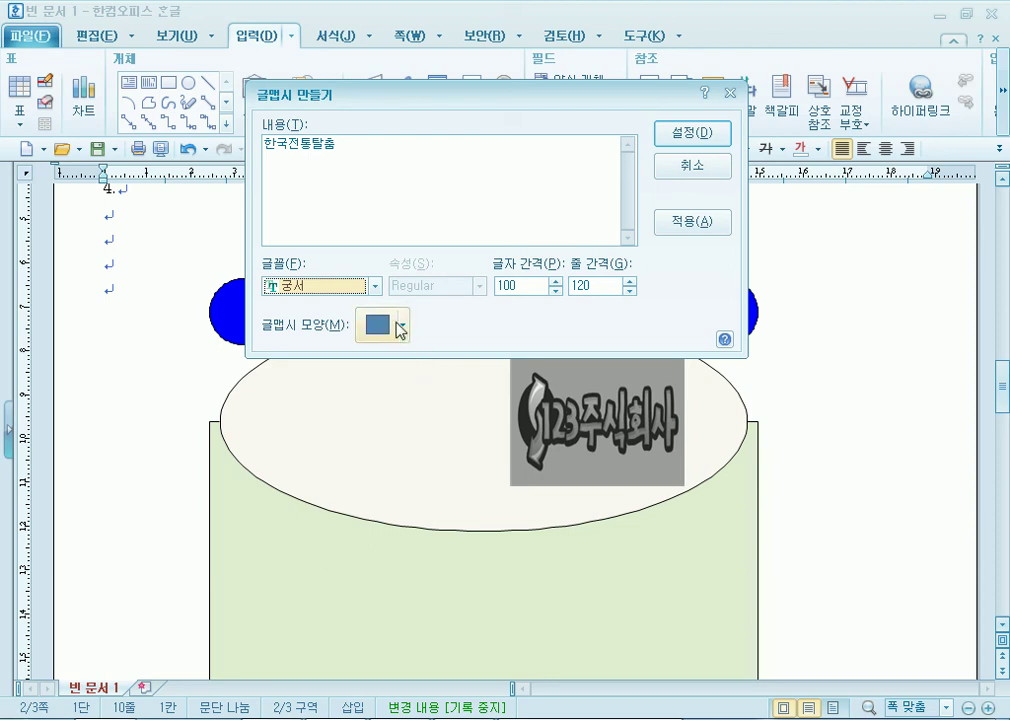
Apply the 역갈매기형 수장 shape and insert the 한국전통탈춤 WordArt.
{"action": "left_click", "coordinate": [403, 326]}
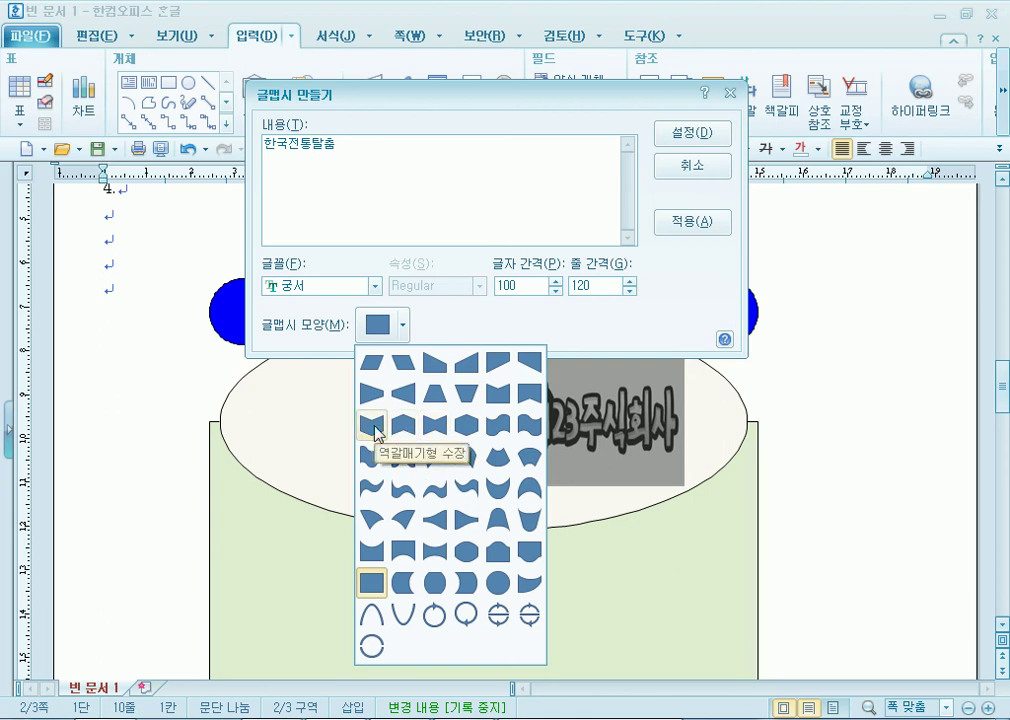
{"action": "left_click", "coordinate": [372, 426]}
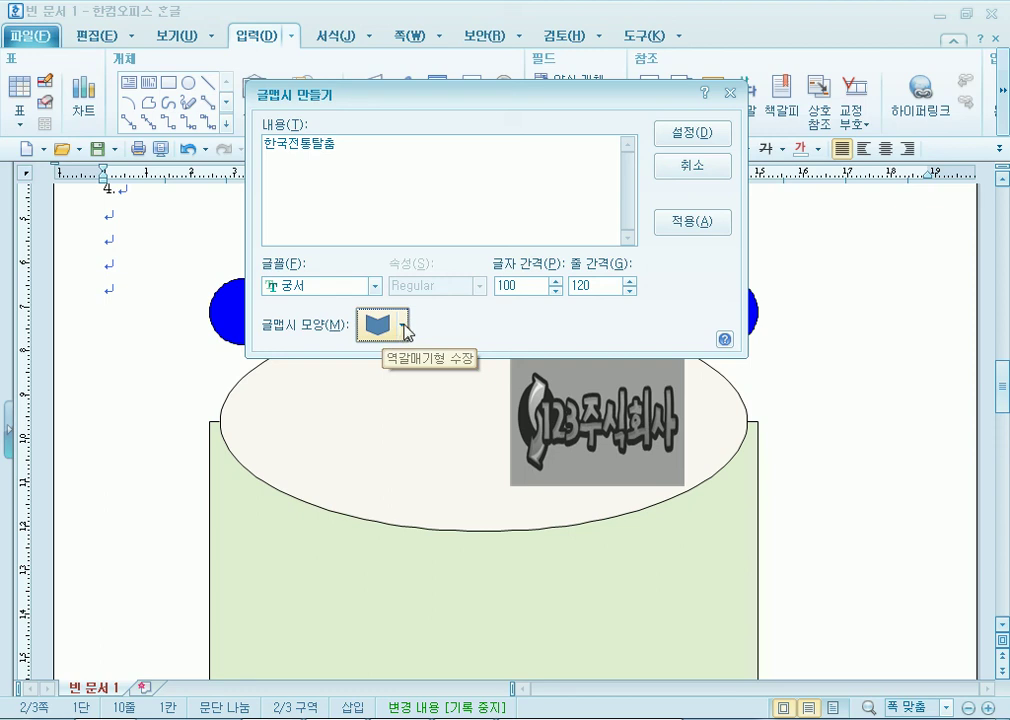
{"action": "left_click", "coordinate": [689, 137]}
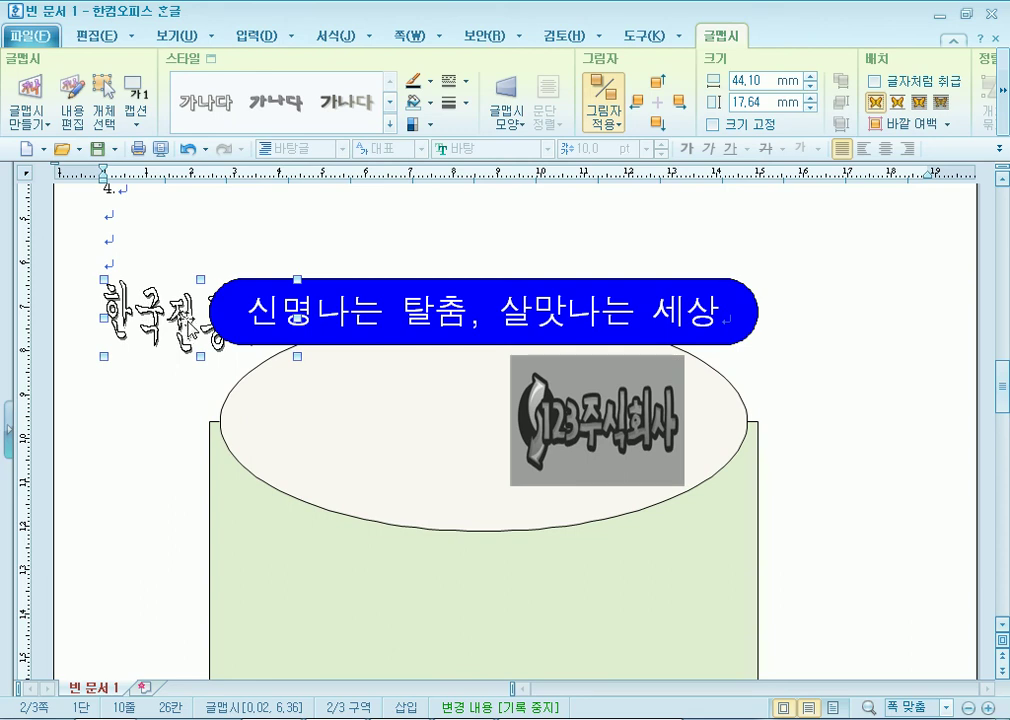
{"action": "key", "text": "ctrl+n"}
{"action": "key", "text": "k"}
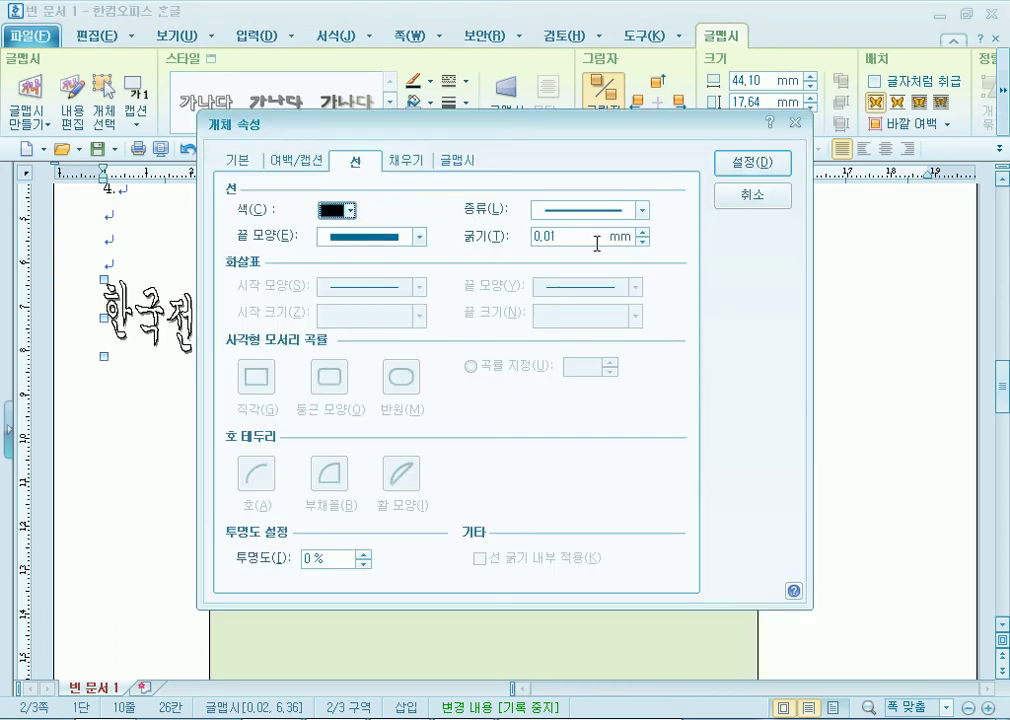
{"action": "left_click", "coordinate": [766, 199]}
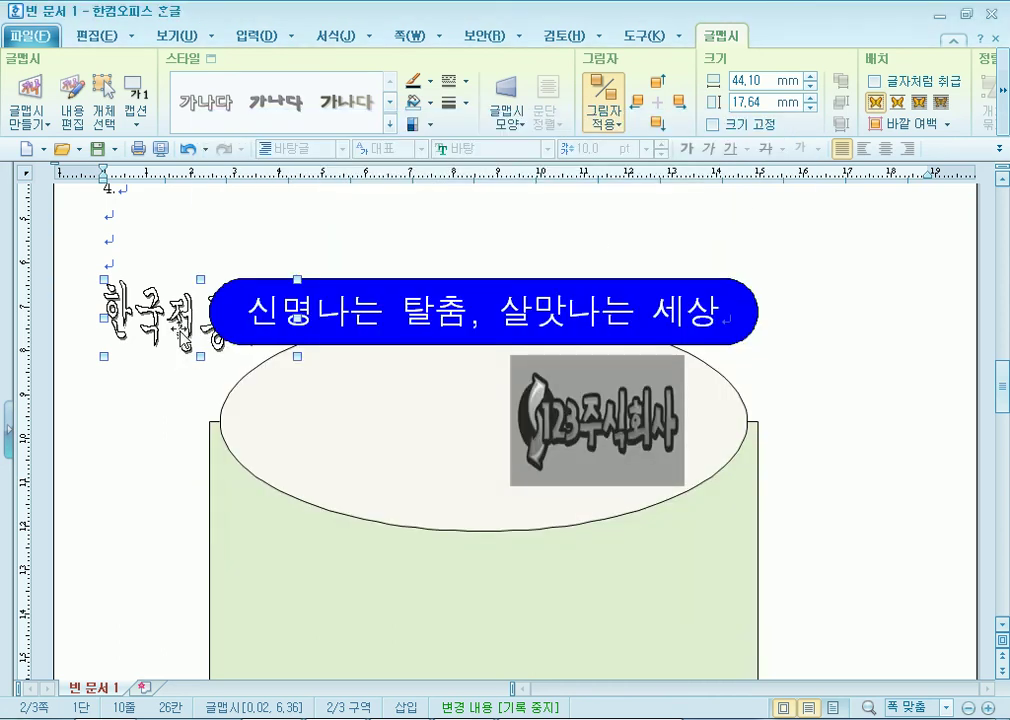
Set the WordArt to 글 앞으로 and drag it onto the ellipse left of the logo.
{"action": "left_click", "coordinate": [918, 102]}
{"action": "left_click_drag", "start_coordinate": [181, 339], "coordinate": [356, 442]}
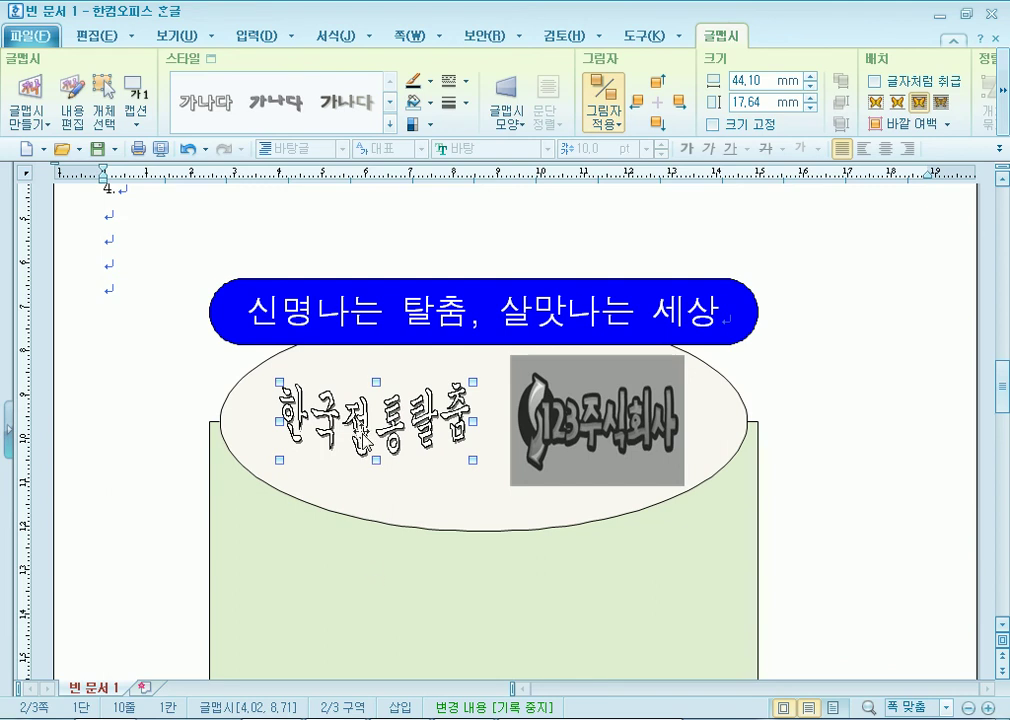
{"action": "left_click", "coordinate": [179, 382]}
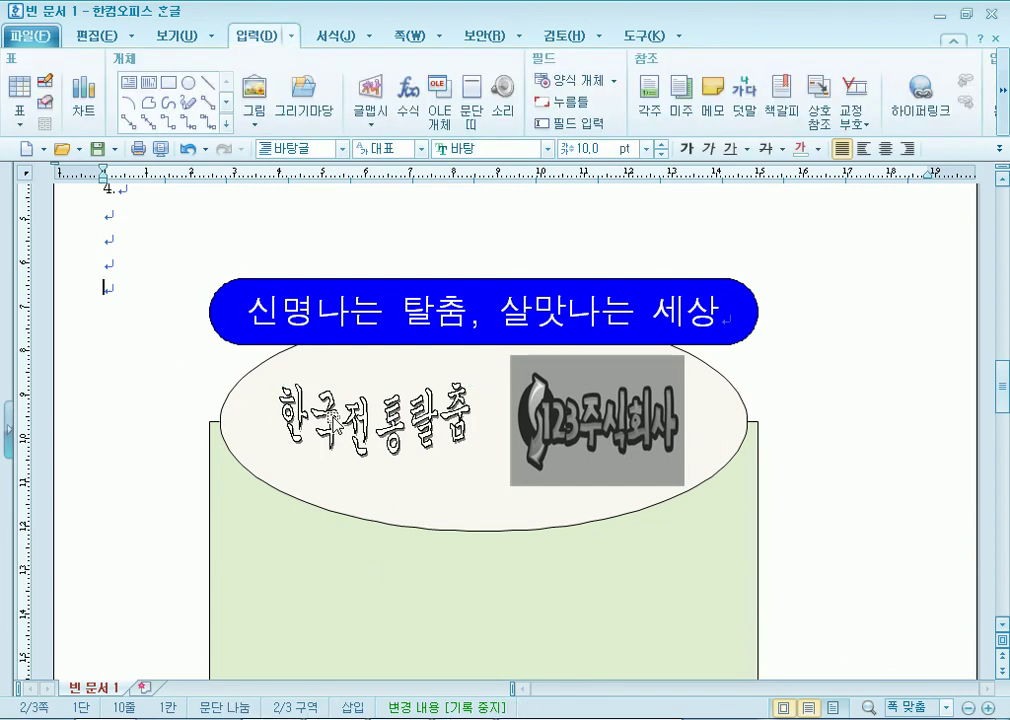
{"action": "left_click", "coordinate": [338, 428]}
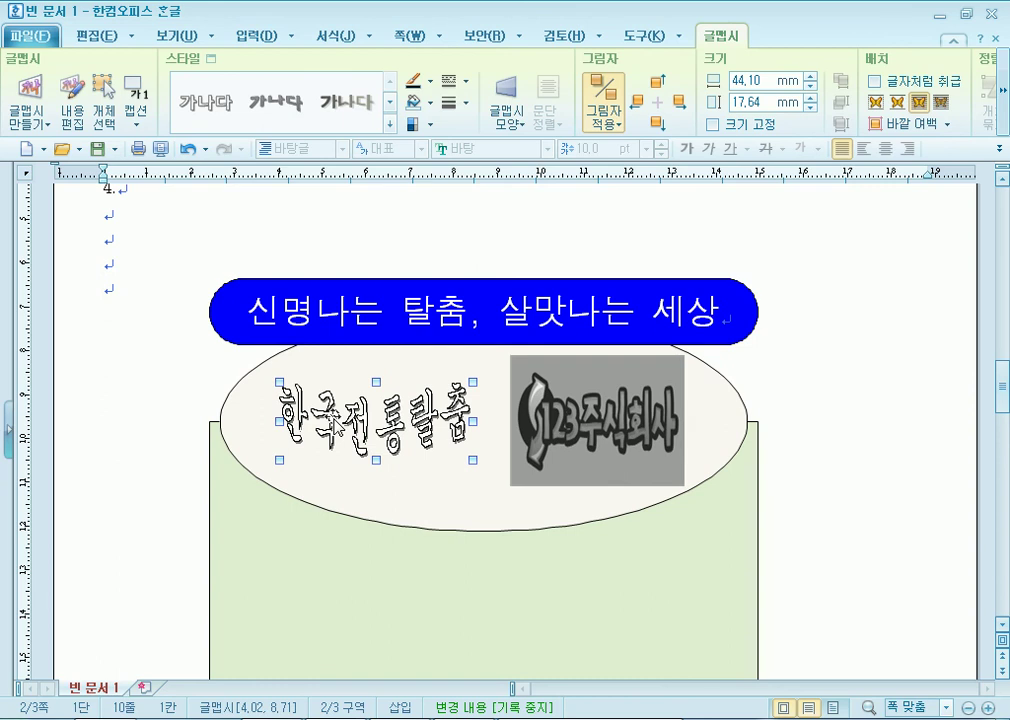
Size the WordArt to 45 × 35 mm with 크기 고정 checked.
{"action": "double_click", "coordinate": [336, 426]}
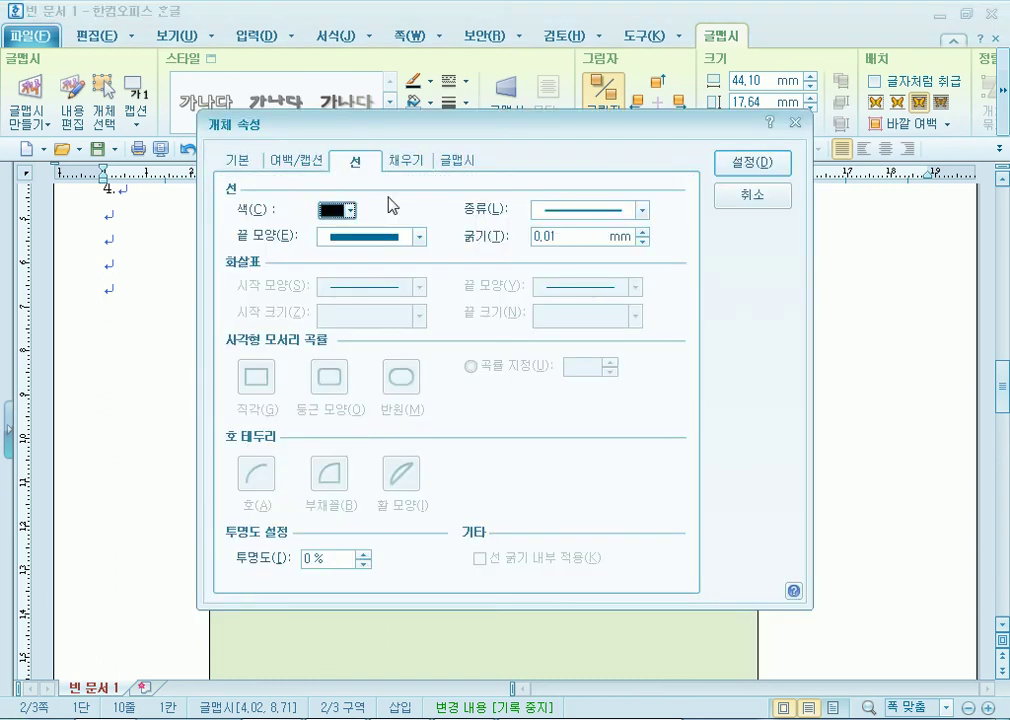
{"action": "left_click", "coordinate": [447, 162]}
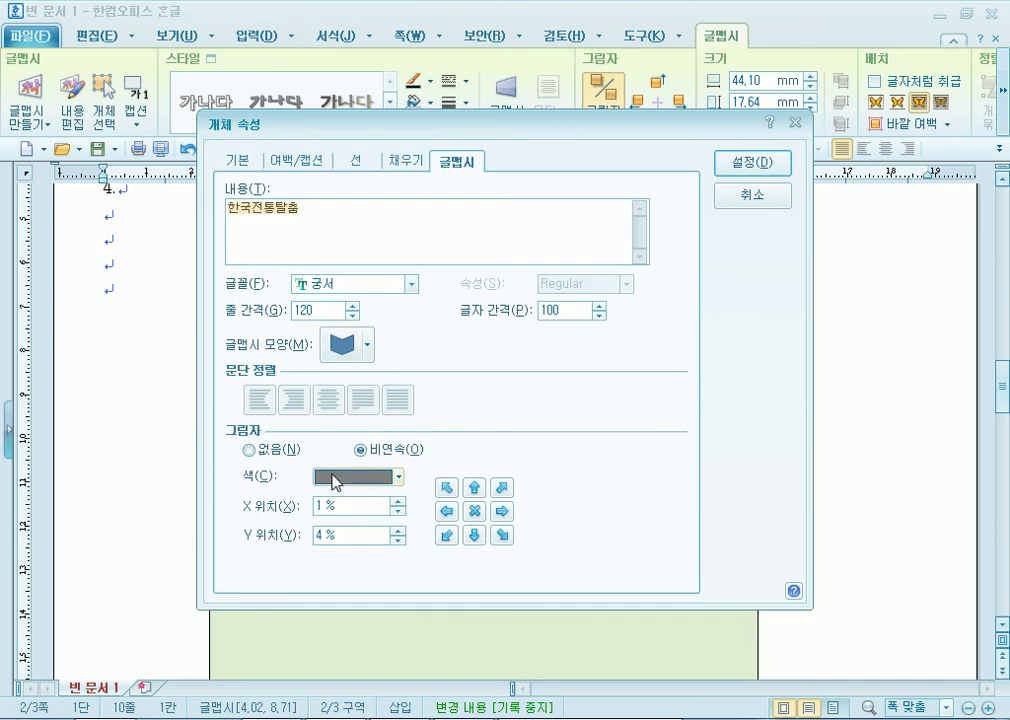
{"action": "left_click", "coordinate": [252, 168]}
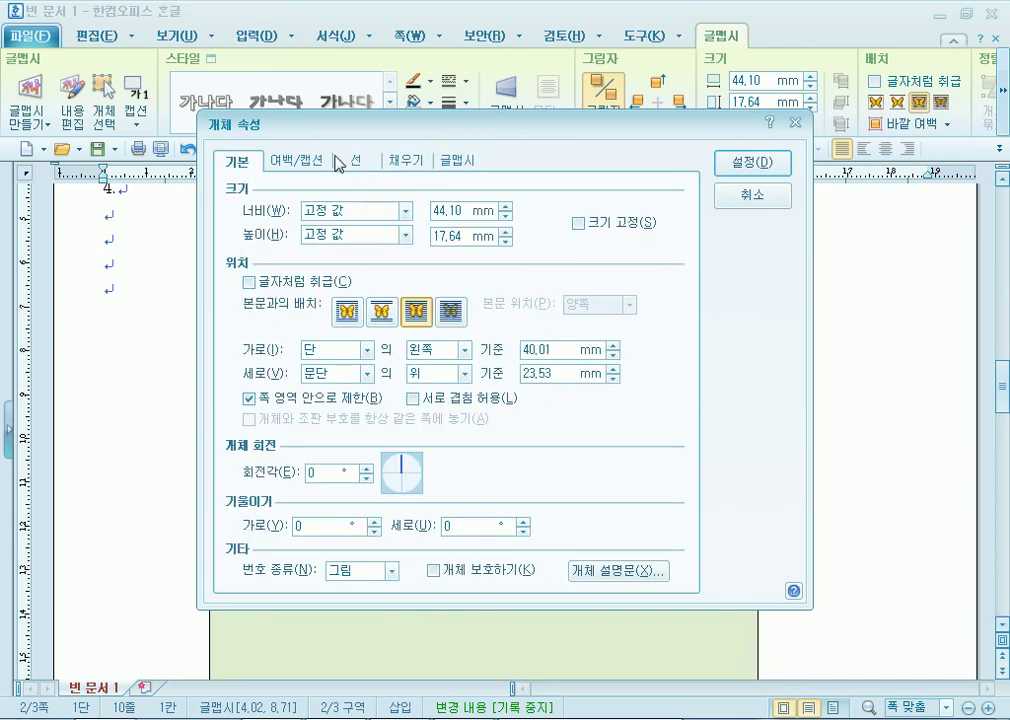
{"action": "left_click", "coordinate": [300, 160]}
{"action": "left_click", "coordinate": [250, 163]}
{"action": "left_click", "coordinate": [506, 206]}
{"action": "left_click", "coordinate": [506, 232]}
{"action": "left_click", "coordinate": [506, 232]}
{"action": "left_click", "coordinate": [506, 232]}
{"action": "left_click", "coordinate": [506, 232]}
{"action": "left_click", "coordinate": [506, 232]}
{"action": "left_click", "coordinate": [506, 232]}
{"action": "left_click", "coordinate": [506, 232]}
{"action": "left_click", "coordinate": [506, 232]}
{"action": "left_click", "coordinate": [506, 232]}
{"action": "left_click", "coordinate": [584, 223]}
Fill the WordArt red, set its shadow to 없음, and apply.
{"action": "left_click", "coordinate": [399, 163]}
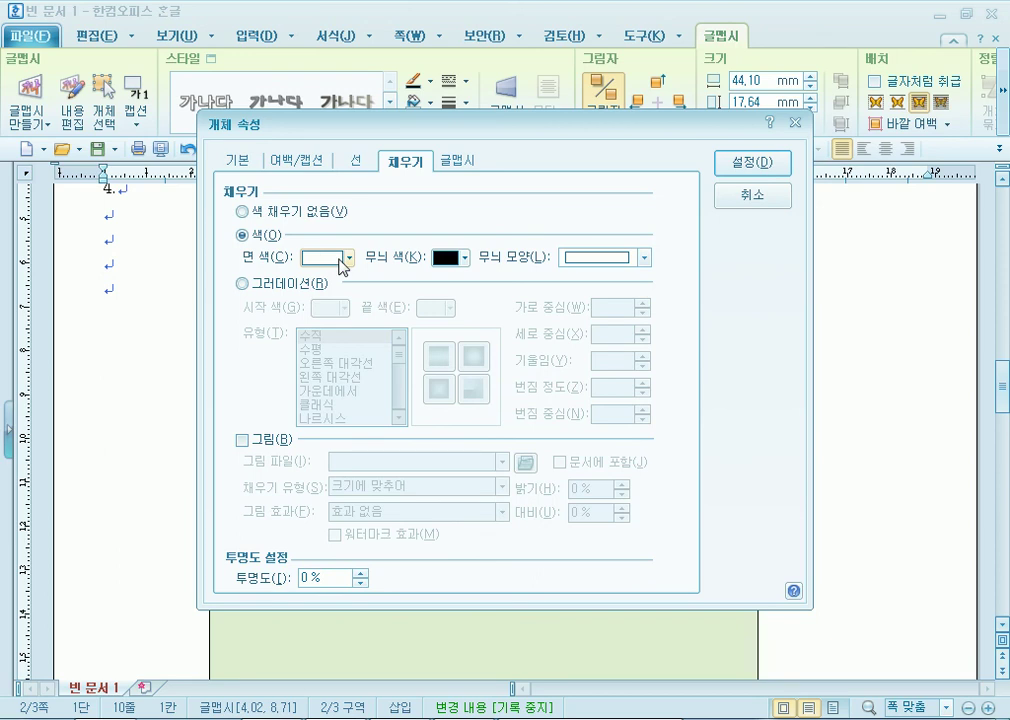
{"action": "left_click", "coordinate": [340, 260]}
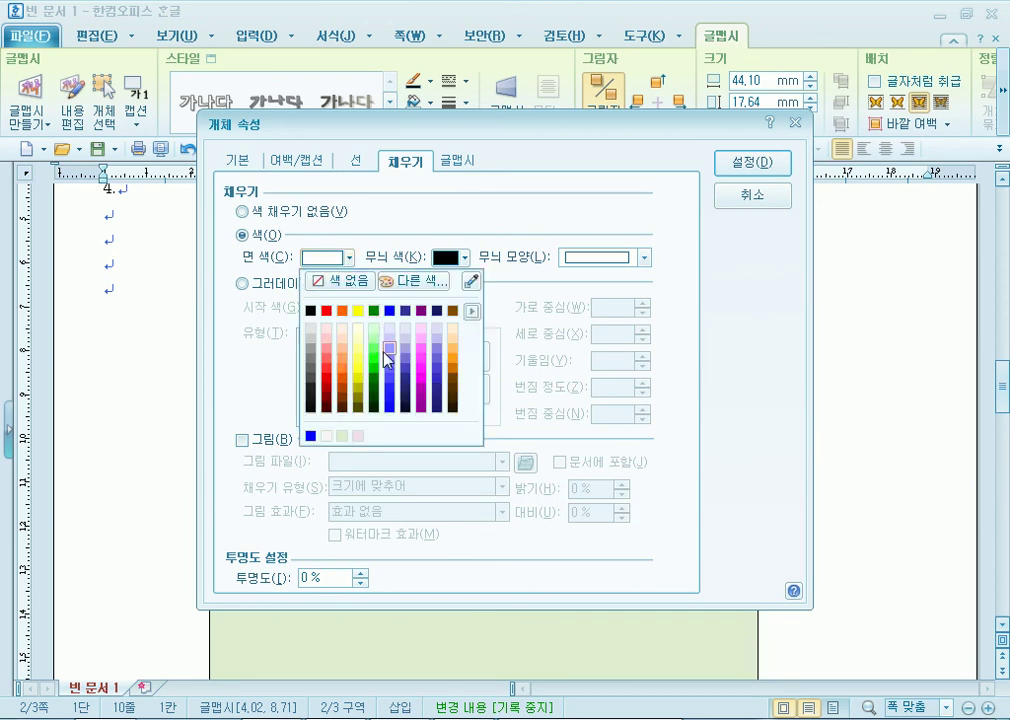
{"action": "left_click", "coordinate": [327, 312]}
{"action": "left_click", "coordinate": [460, 162]}
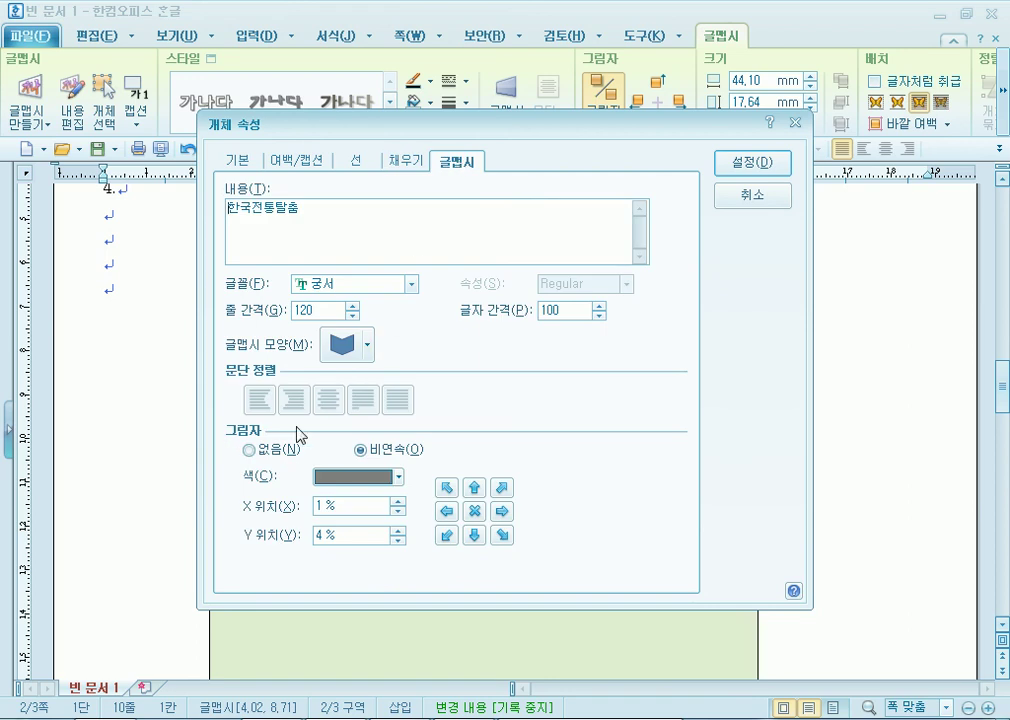
{"action": "left_click_drag", "start_coordinate": [400, 123], "coordinate": [427, 52]}
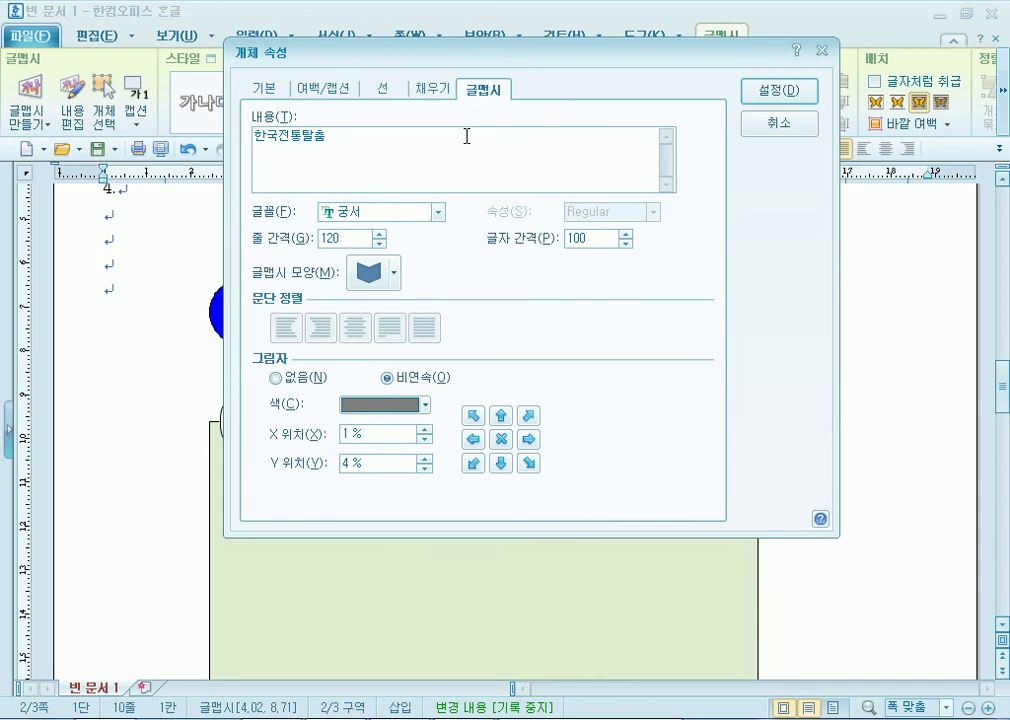
{"action": "left_click", "coordinate": [276, 378]}
{"action": "left_click", "coordinate": [778, 90]}
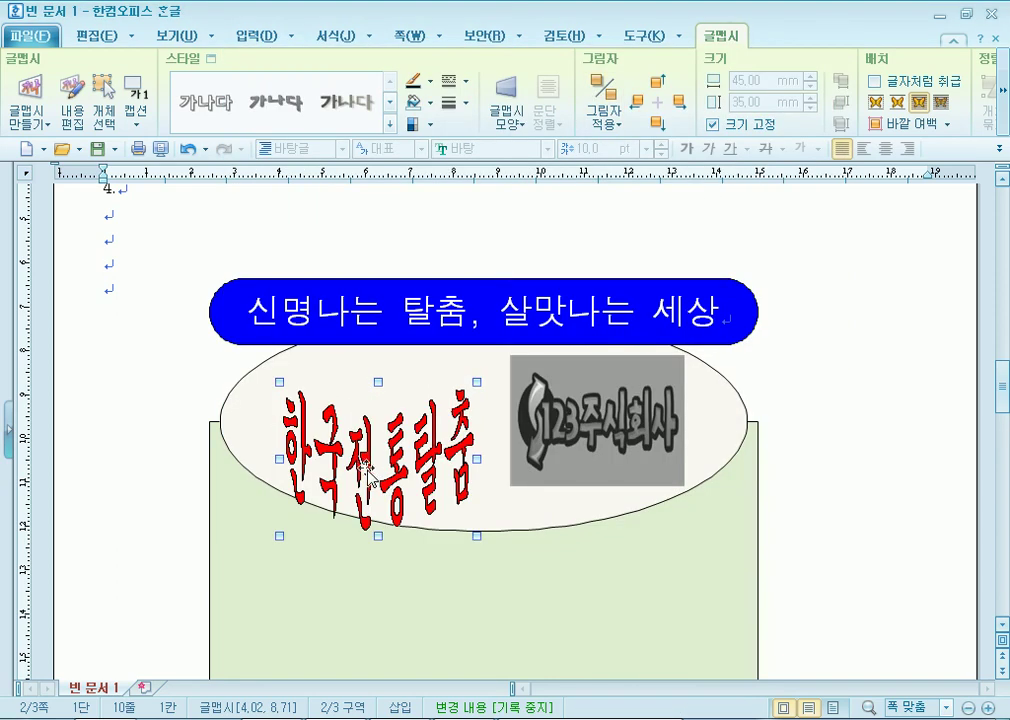
Nudge the WordArt up on the ellipse and browse outline colours without changing them.
{"action": "left_click_drag", "start_coordinate": [385, 453], "coordinate": [392, 433]}
{"action": "double_click", "coordinate": [393, 436]}
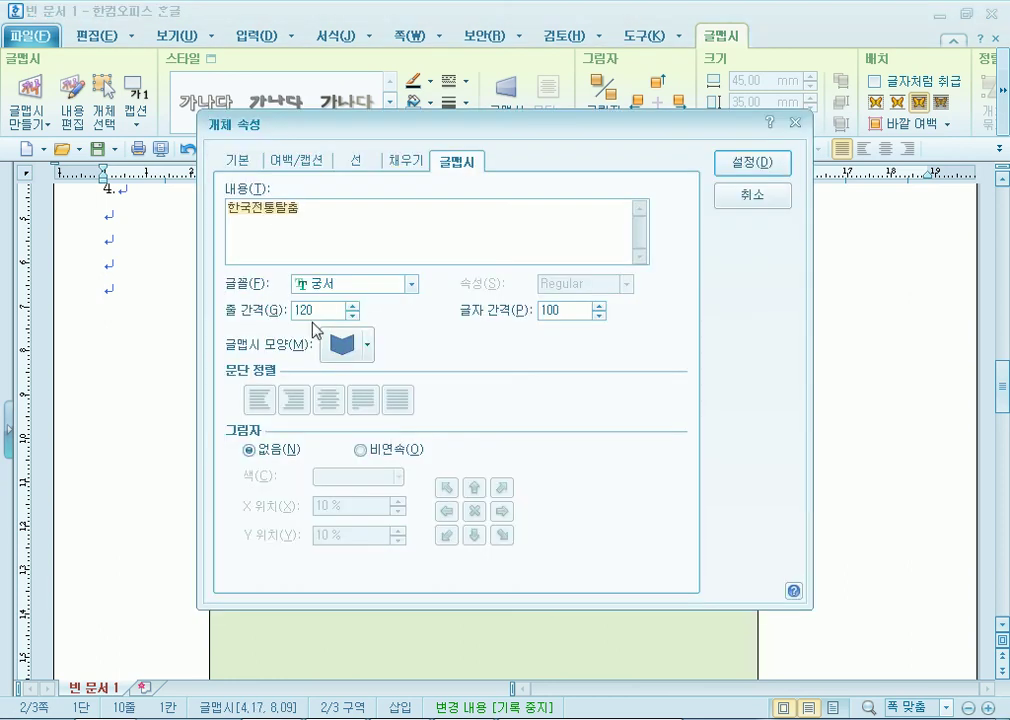
{"action": "left_click", "coordinate": [346, 164]}
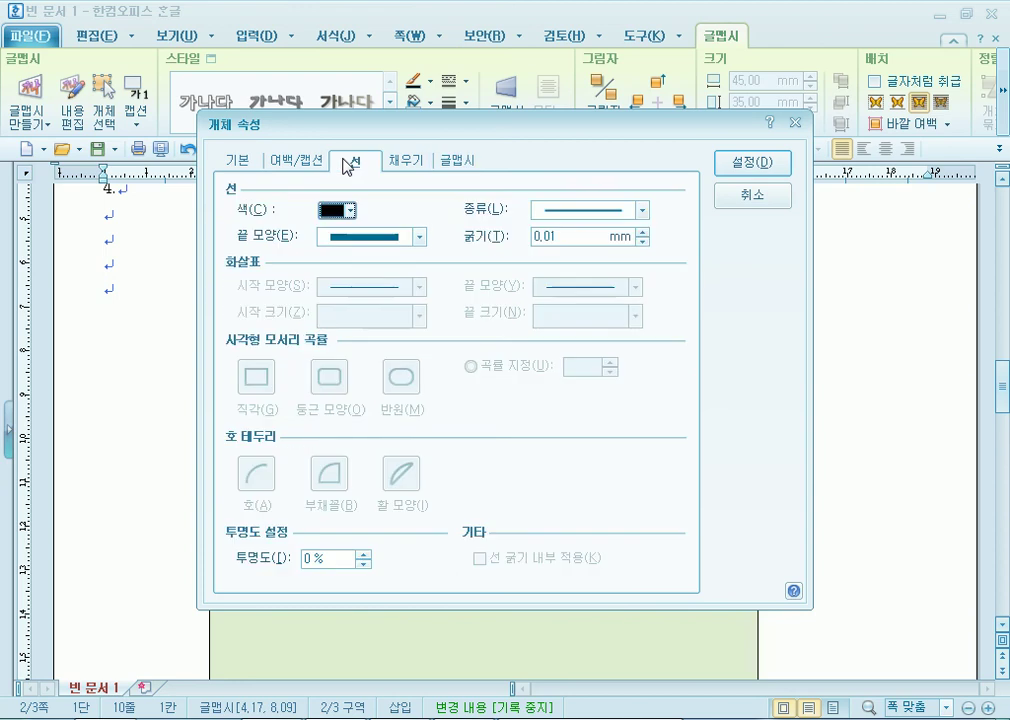
{"action": "left_click", "coordinate": [350, 210]}
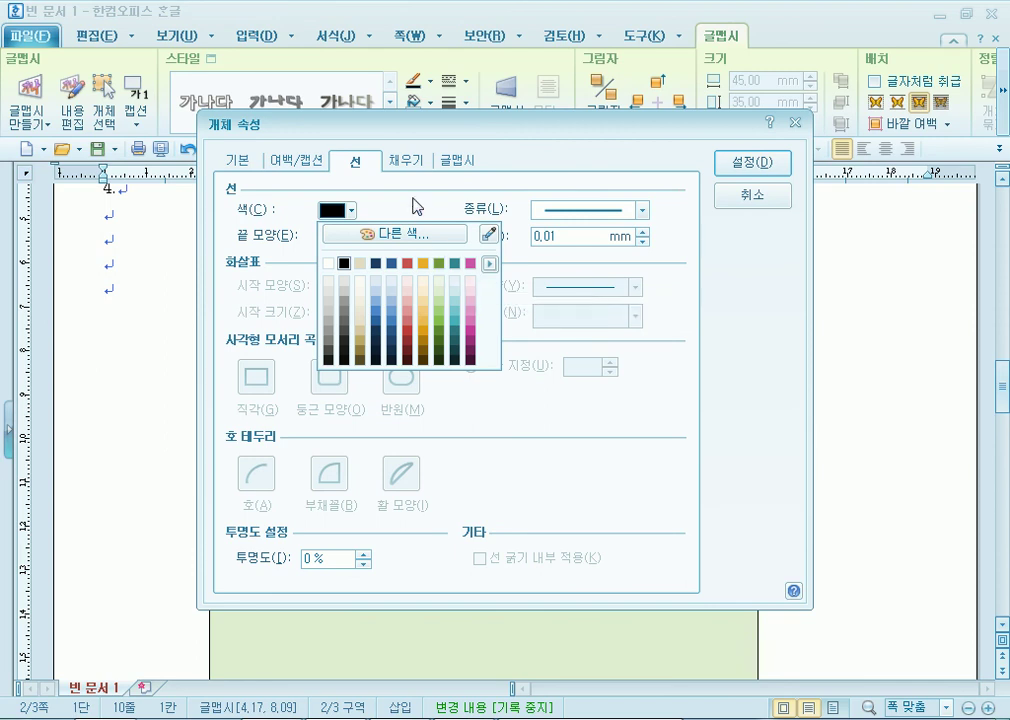
{"action": "left_click", "coordinate": [526, 260]}
{"action": "left_click", "coordinate": [740, 162]}
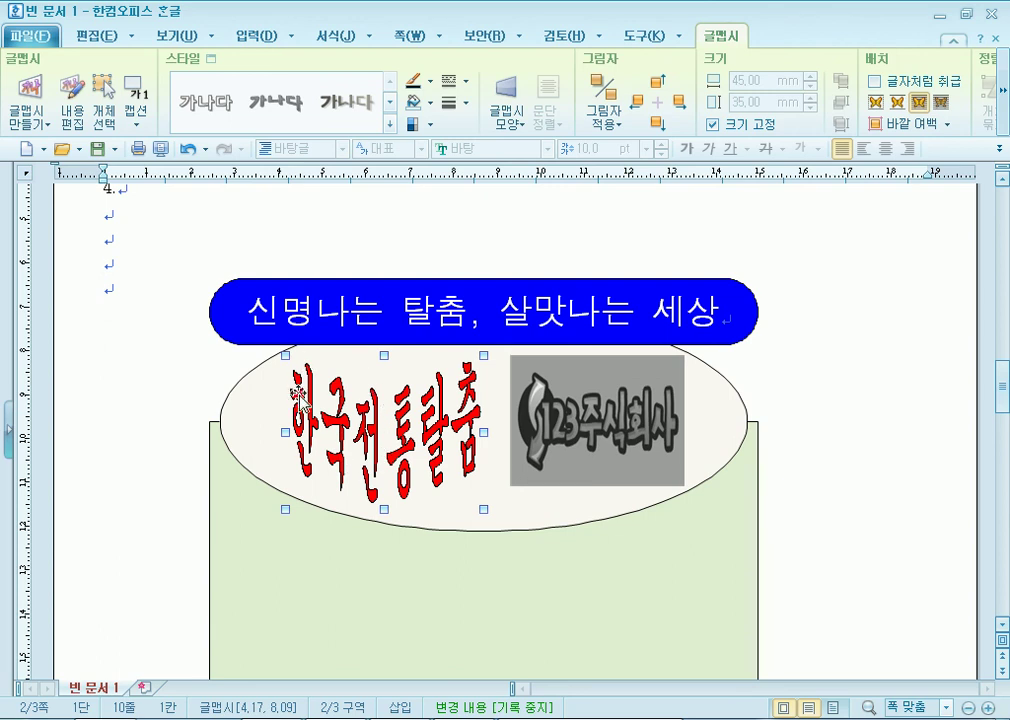
Give the WordArt a red outline from the Office palette and shift it slightly left.
{"action": "double_click", "coordinate": [335, 432]}
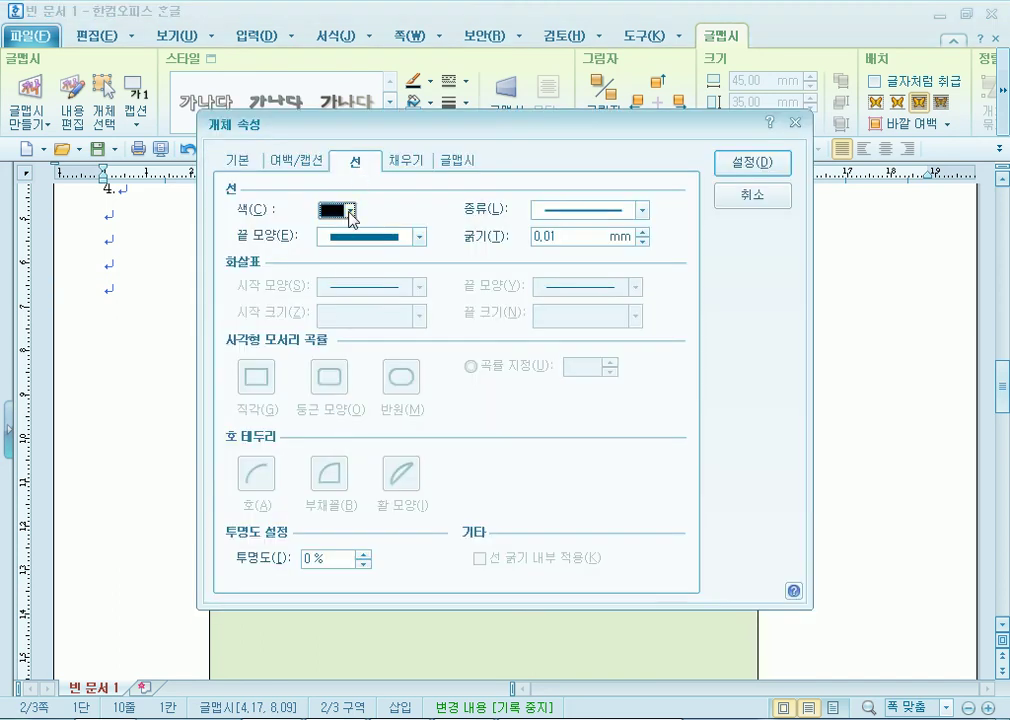
{"action": "left_click", "coordinate": [351, 211]}
{"action": "left_click", "coordinate": [489, 264]}
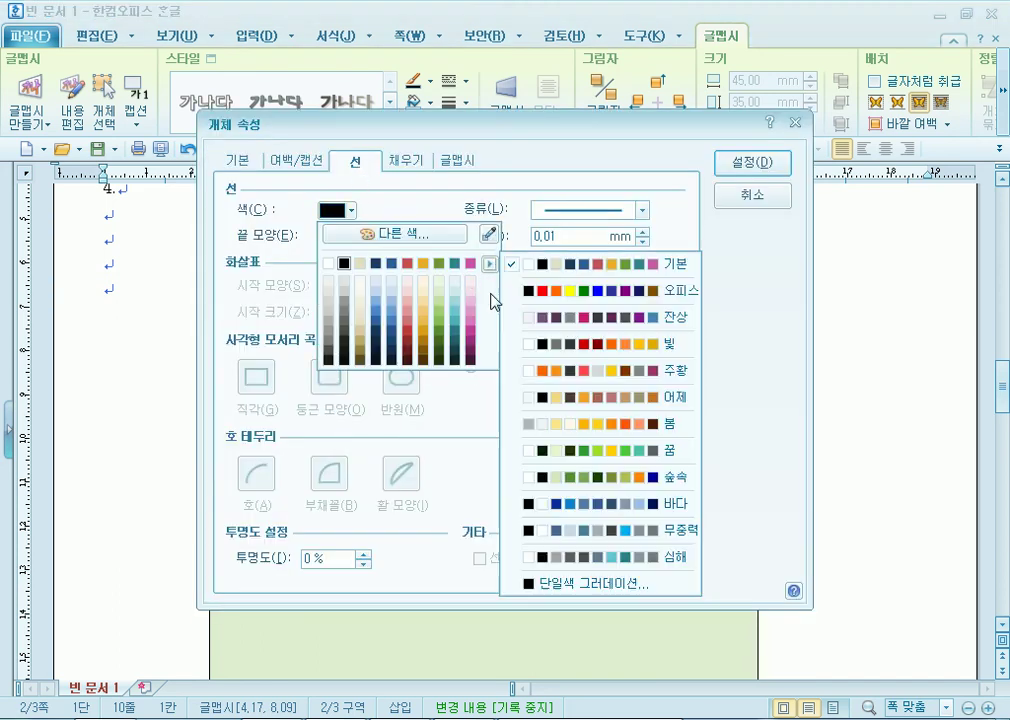
{"action": "left_click", "coordinate": [545, 288]}
{"action": "left_click", "coordinate": [344, 274]}
{"action": "left_click", "coordinate": [756, 166]}
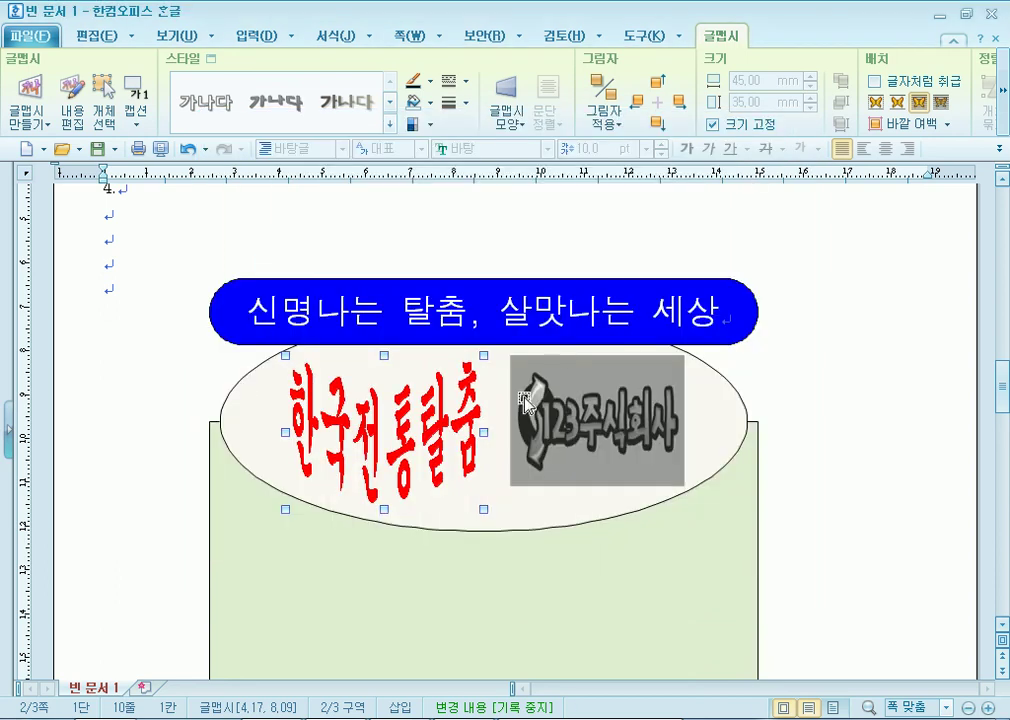
{"action": "left_click_drag", "start_coordinate": [390, 410], "coordinate": [379, 411]}
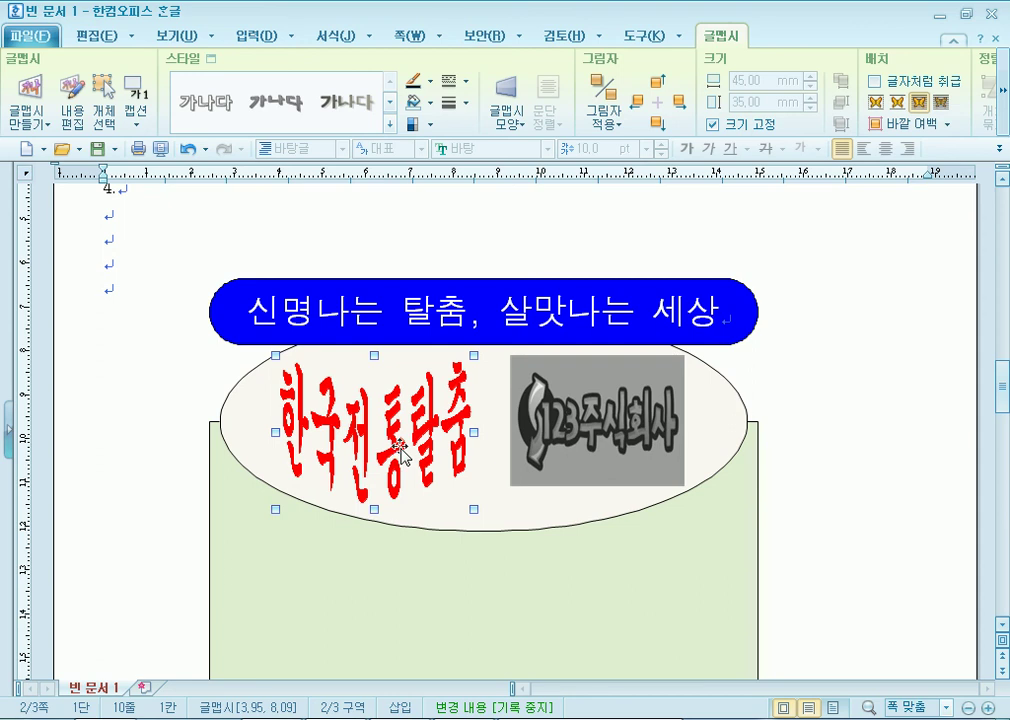
Scroll the page and reselect the 한국전통탈춤 WordArt on the ellipse.
{"action": "left_click", "coordinate": [338, 240]}
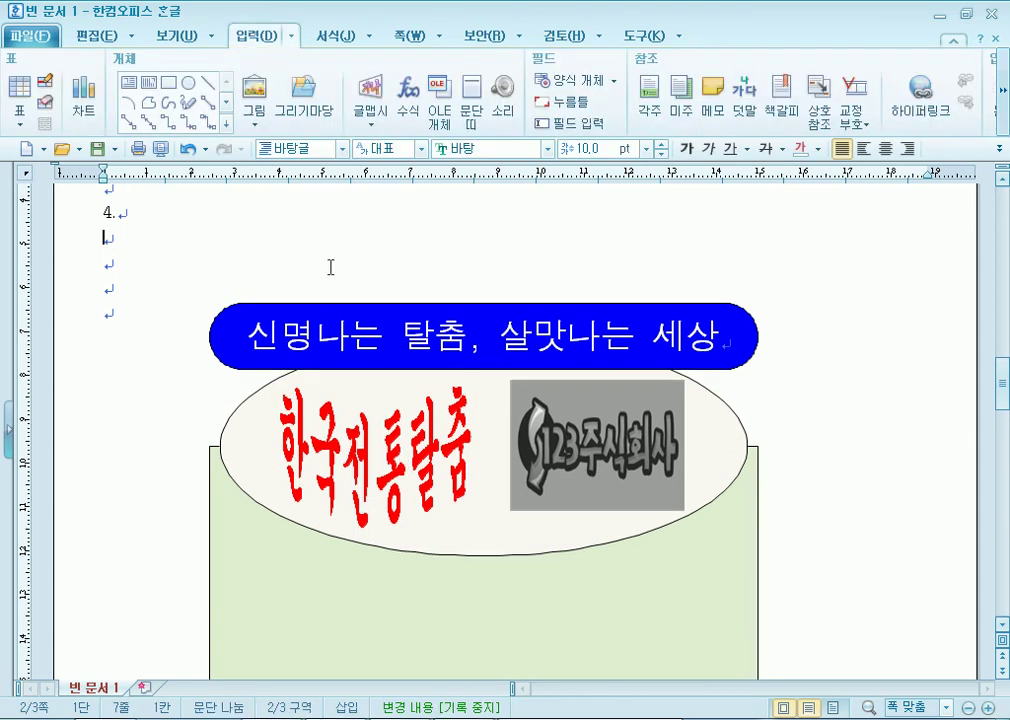
{"action": "left_click", "coordinate": [124, 308]}
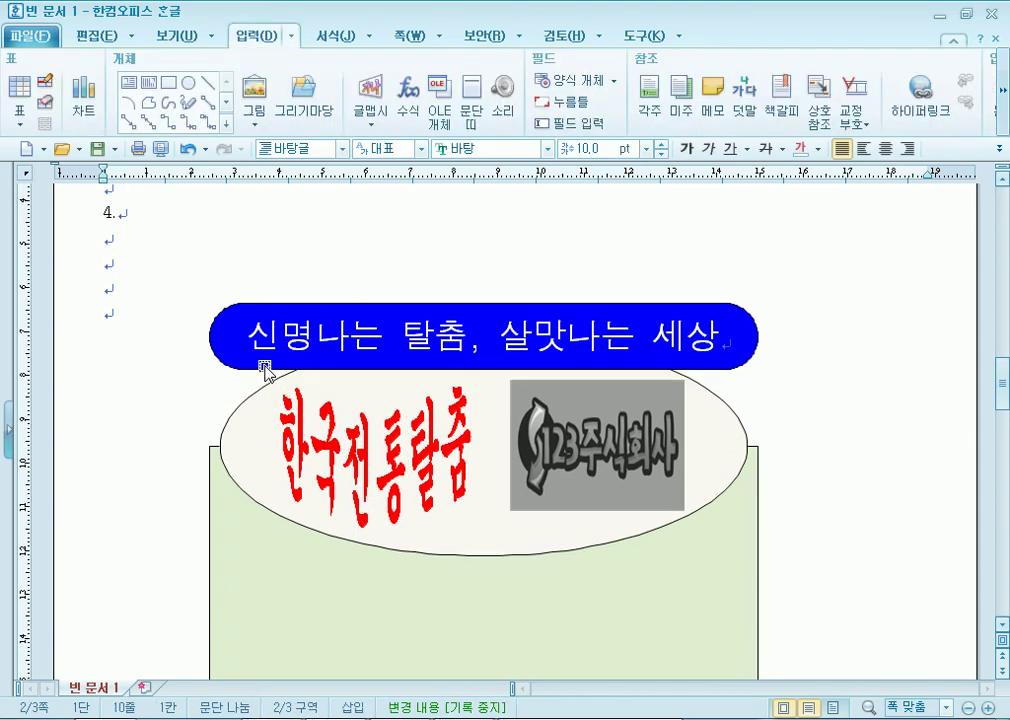
{"action": "scroll", "coordinate": [169, 278], "scroll_direction": "down", "scroll_amount": 3}
{"action": "left_click", "coordinate": [397, 345]}
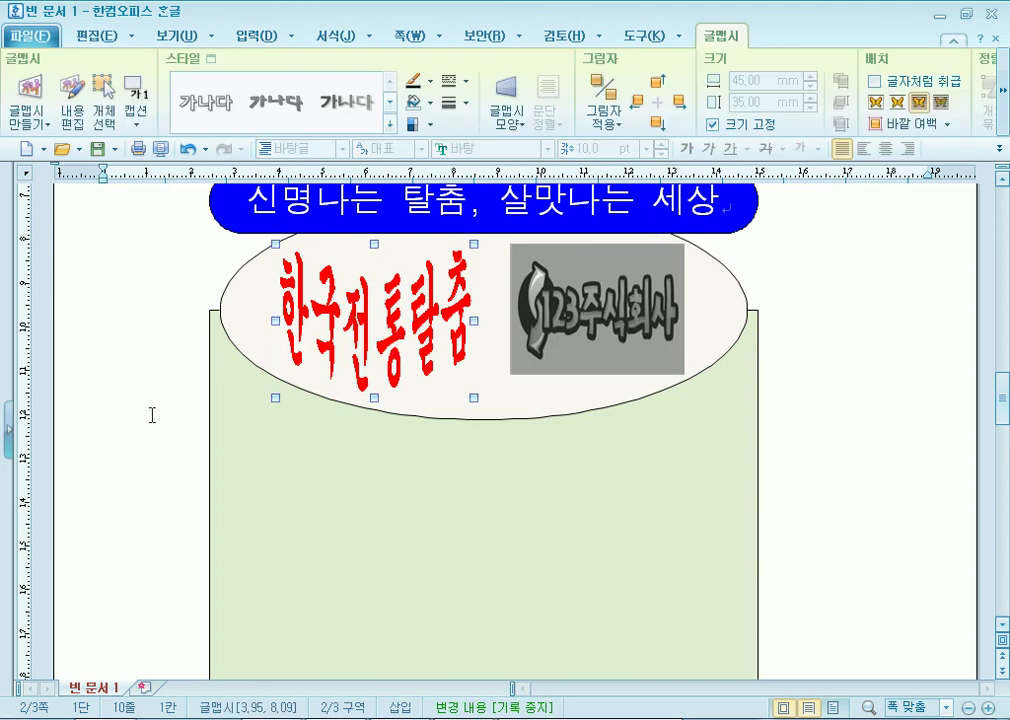
{"action": "scroll", "coordinate": [152, 415], "scroll_direction": "up", "scroll_amount": 4}
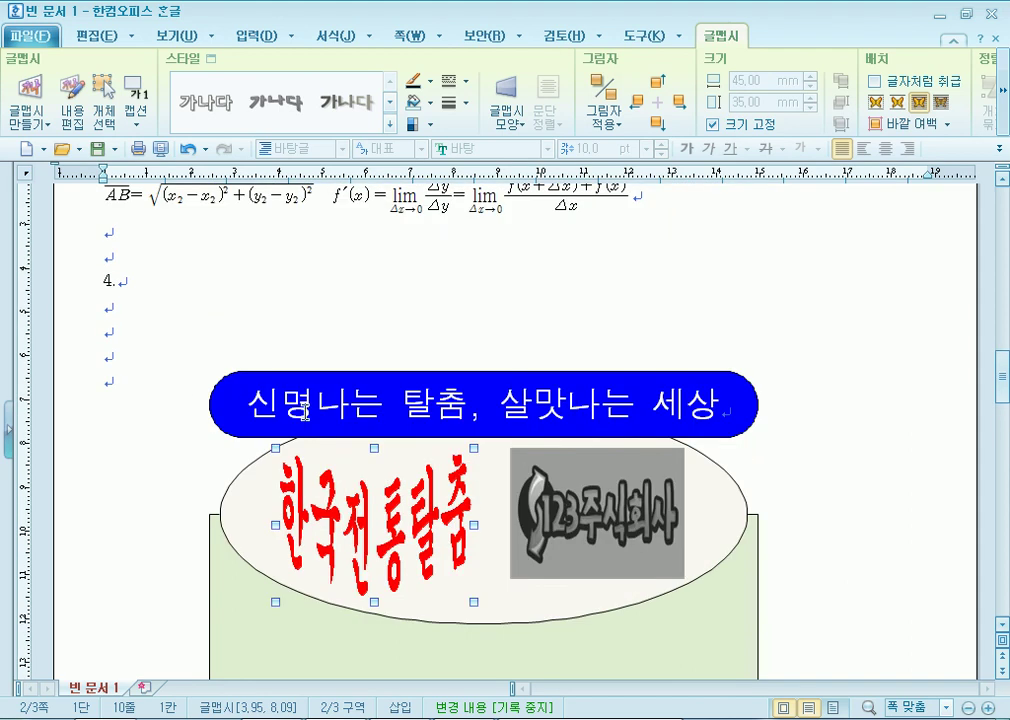
{"action": "left_click", "coordinate": [116, 379]}
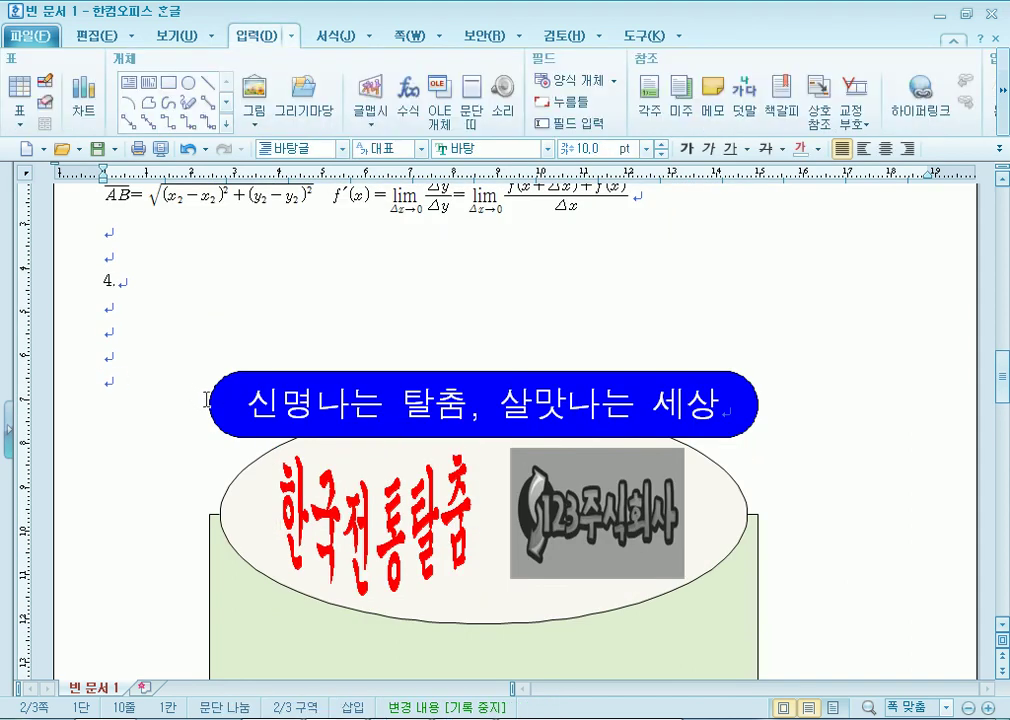
{"action": "scroll", "coordinate": [198, 390], "scroll_direction": "down", "scroll_amount": 4}
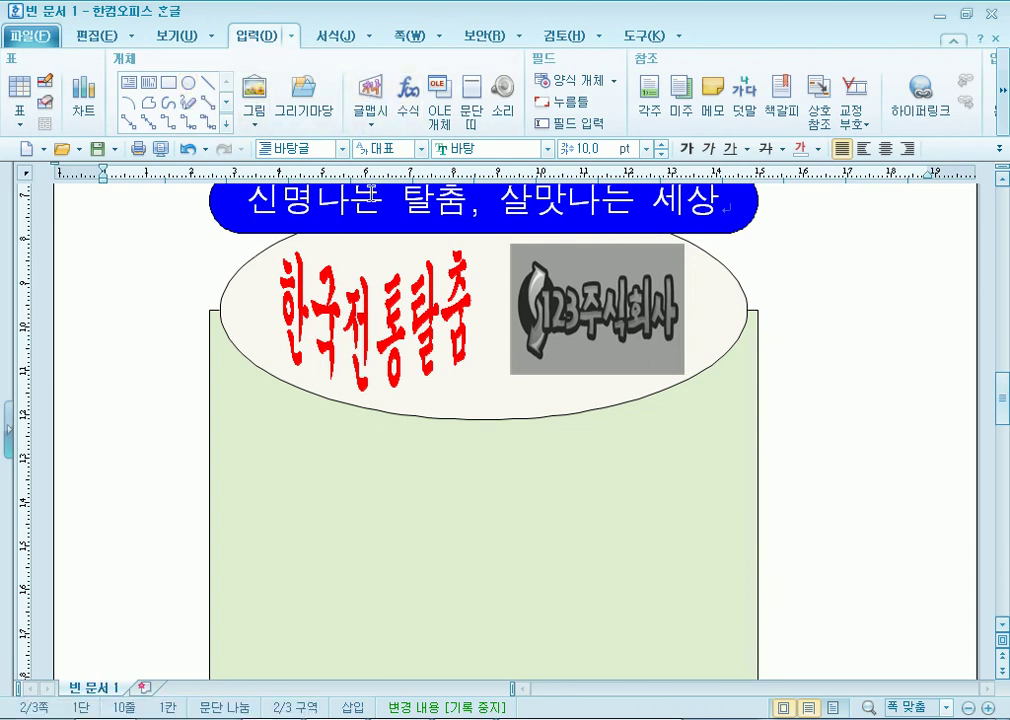
{"action": "left_click", "coordinate": [377, 305]}
{"action": "scroll", "coordinate": [272, 310], "scroll_direction": "up", "scroll_amount": 3}
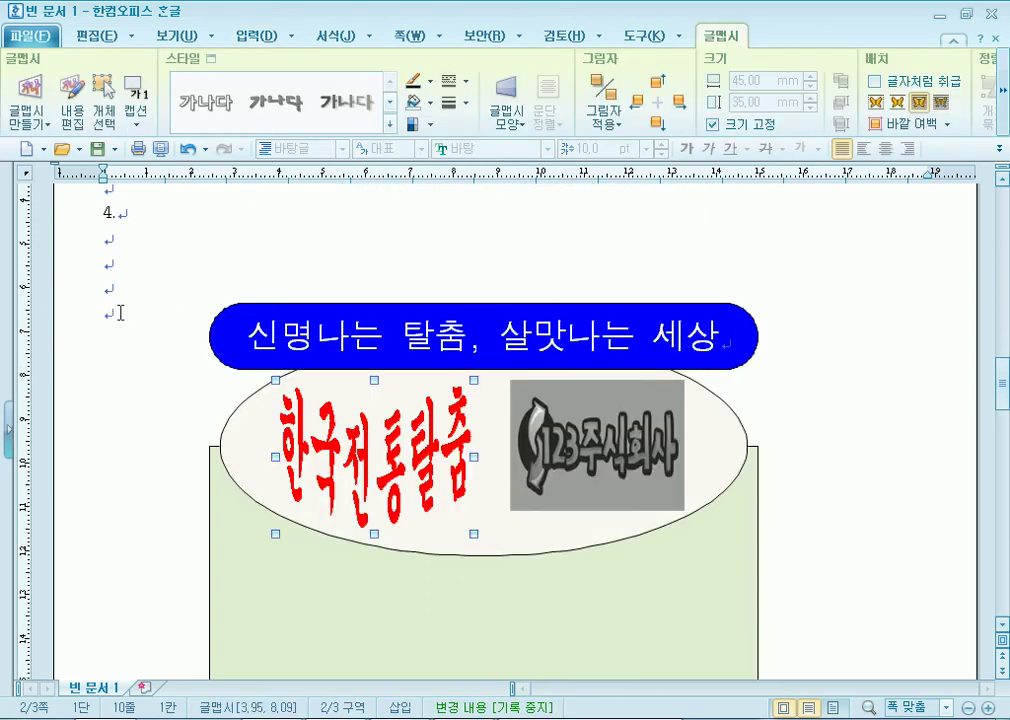
{"action": "left_click", "coordinate": [120, 313]}
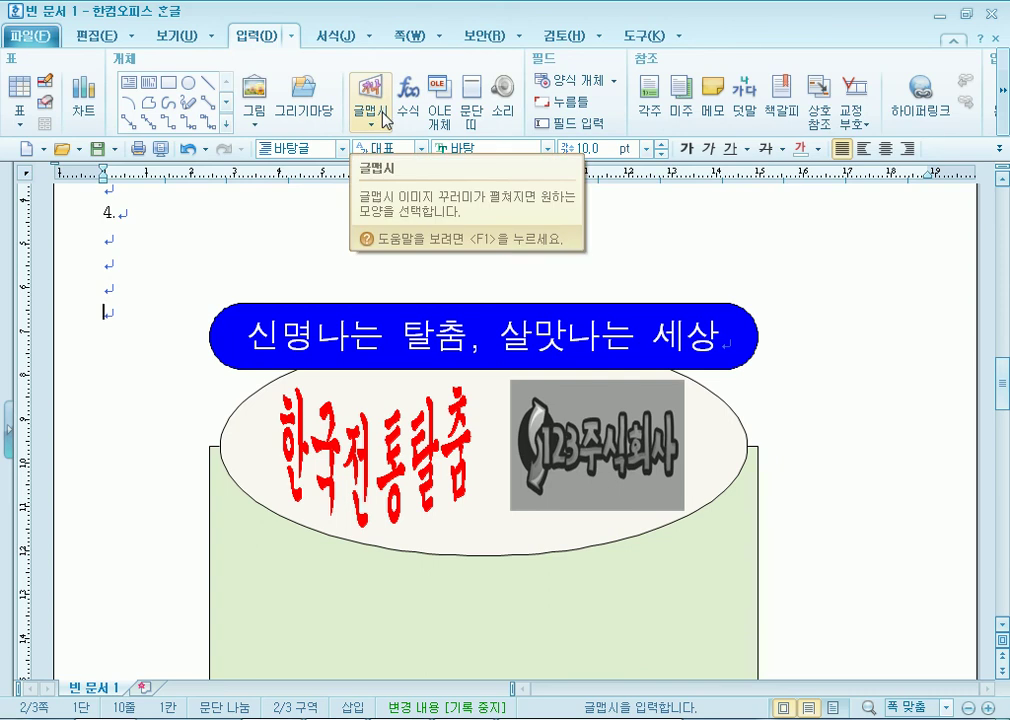
{"action": "scroll", "coordinate": [322, 293], "scroll_direction": "down", "scroll_amount": 5}
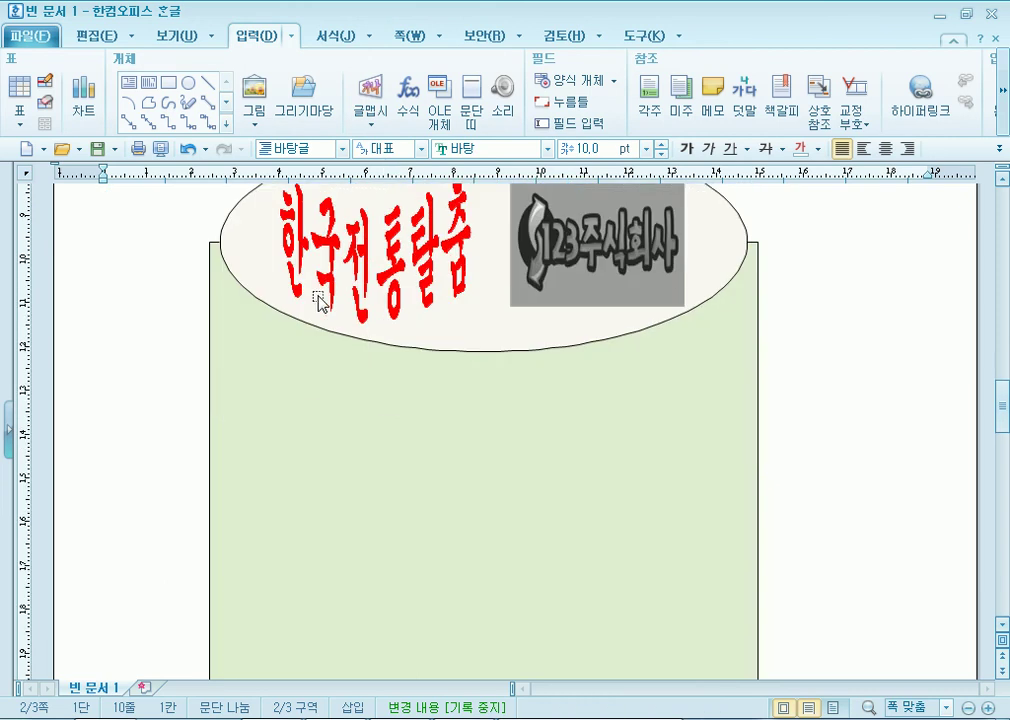
{"action": "left_click", "coordinate": [378, 265]}
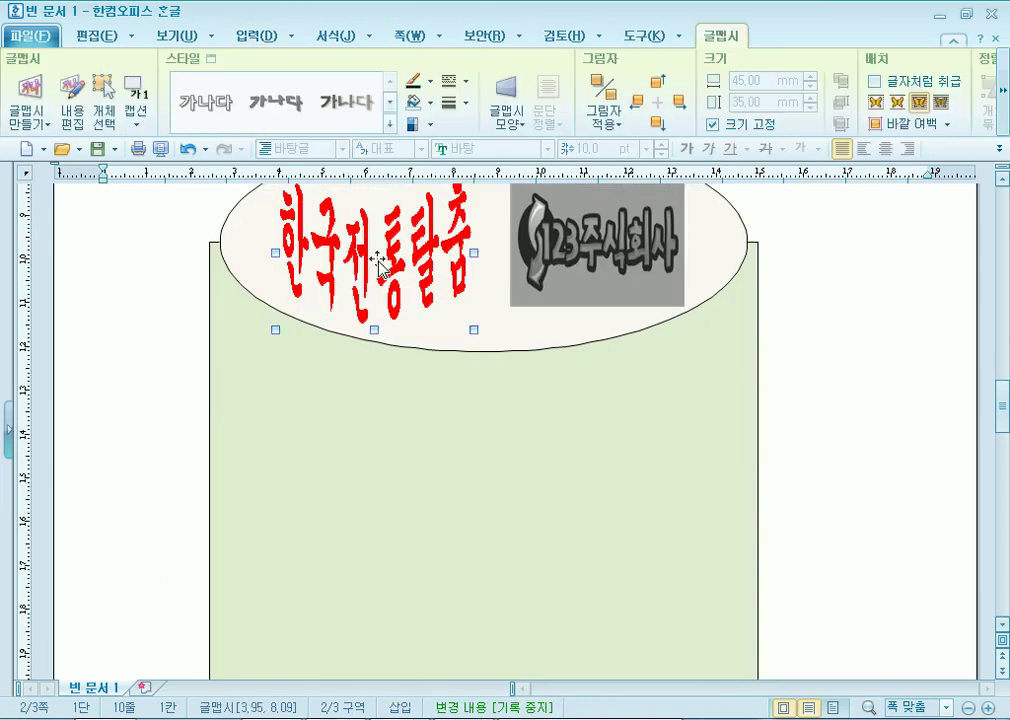
Recheck the WordArt's locked size, red outline and red fill in its properties.
{"action": "double_click", "coordinate": [378, 265]}
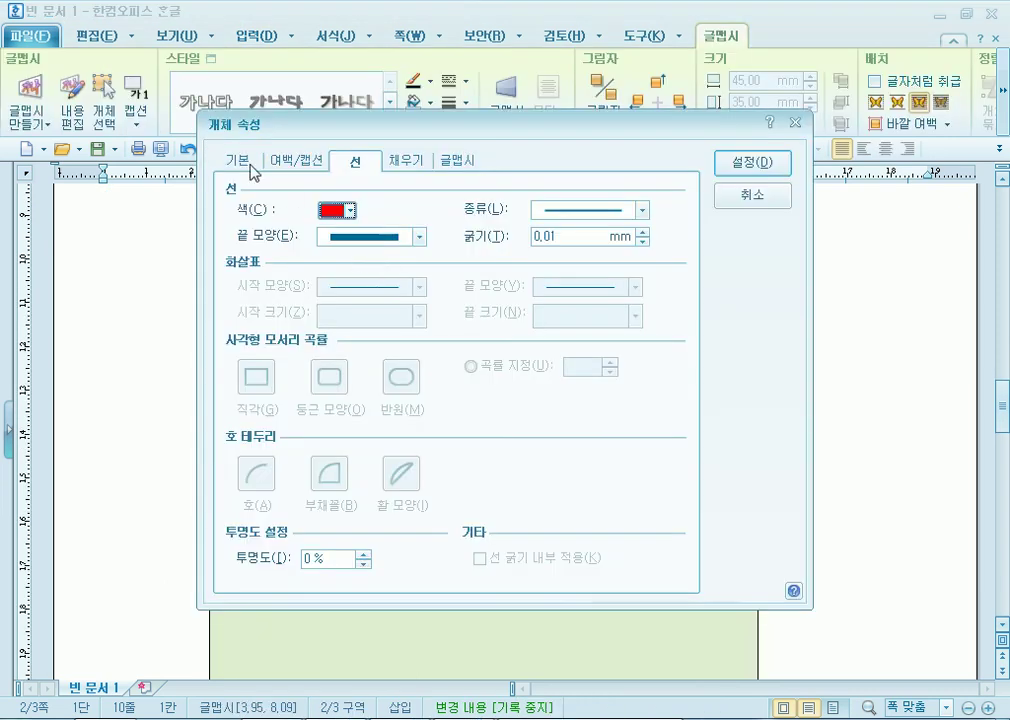
{"action": "left_click", "coordinate": [240, 161]}
{"action": "left_click", "coordinate": [595, 222]}
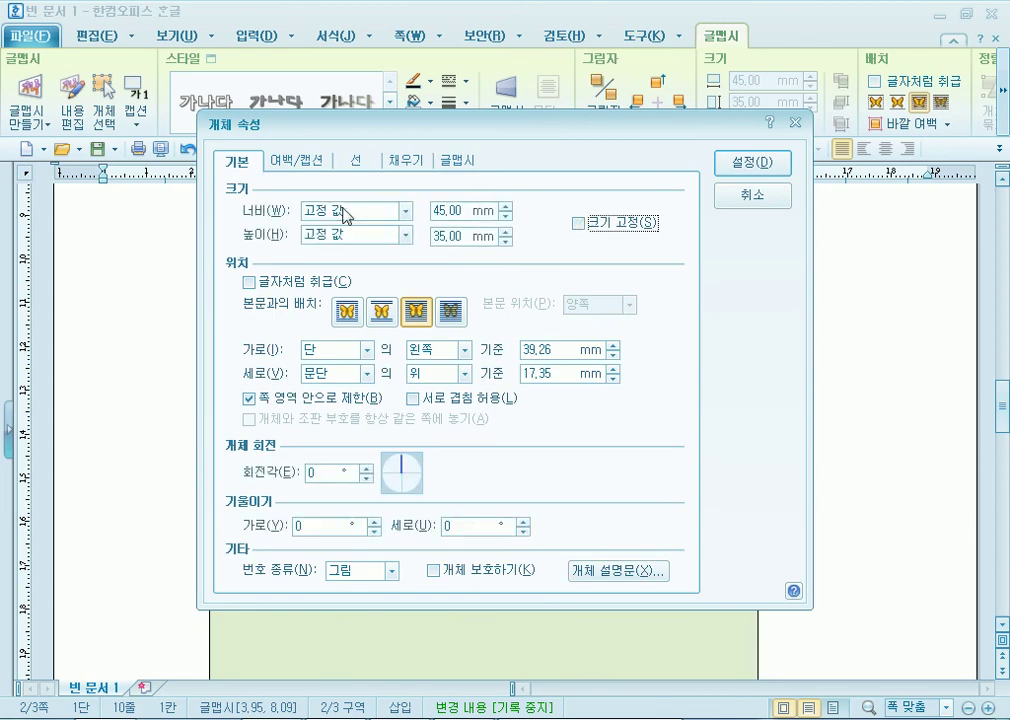
{"action": "left_click", "coordinate": [588, 221]}
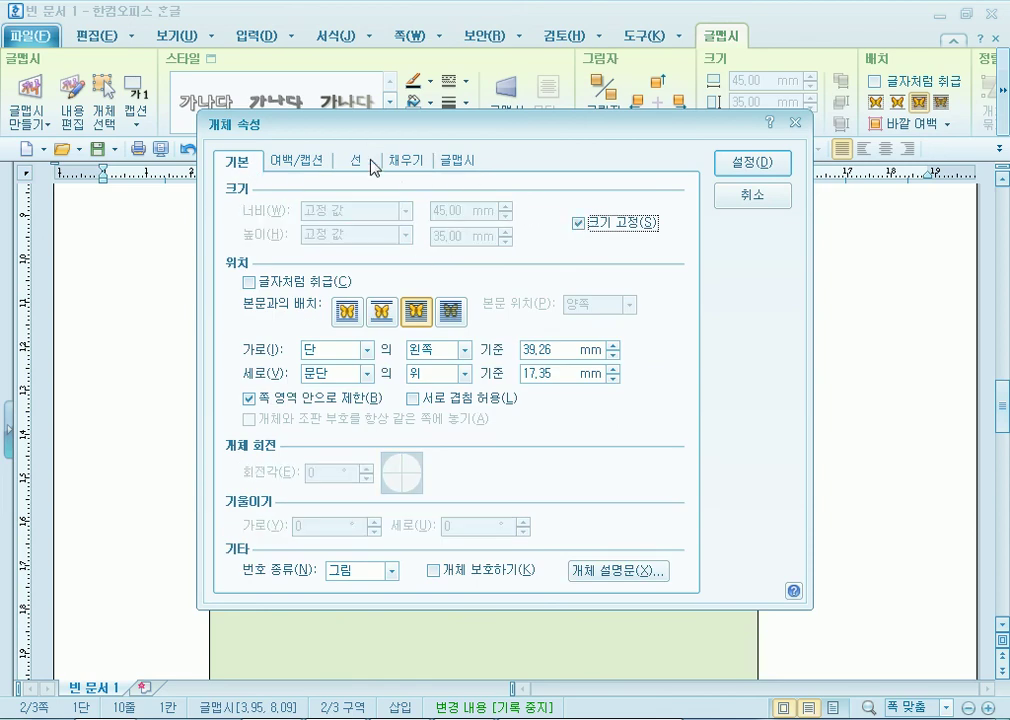
{"action": "left_click", "coordinate": [356, 161]}
{"action": "left_click", "coordinate": [409, 163]}
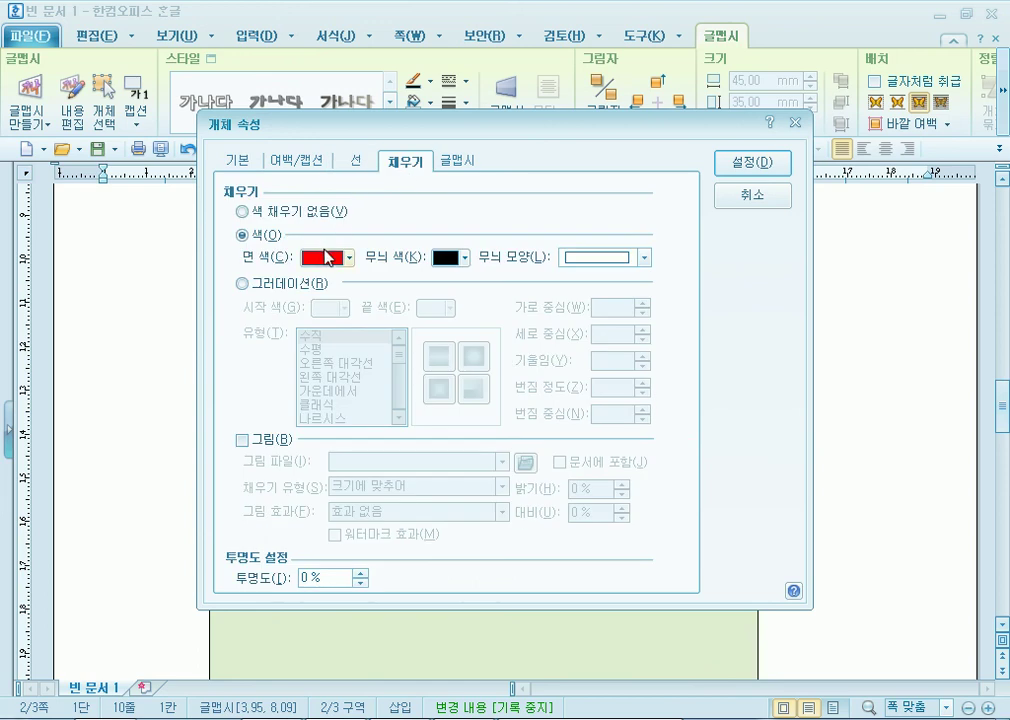
{"action": "left_click", "coordinate": [356, 160]}
{"action": "left_click", "coordinate": [334, 210]}
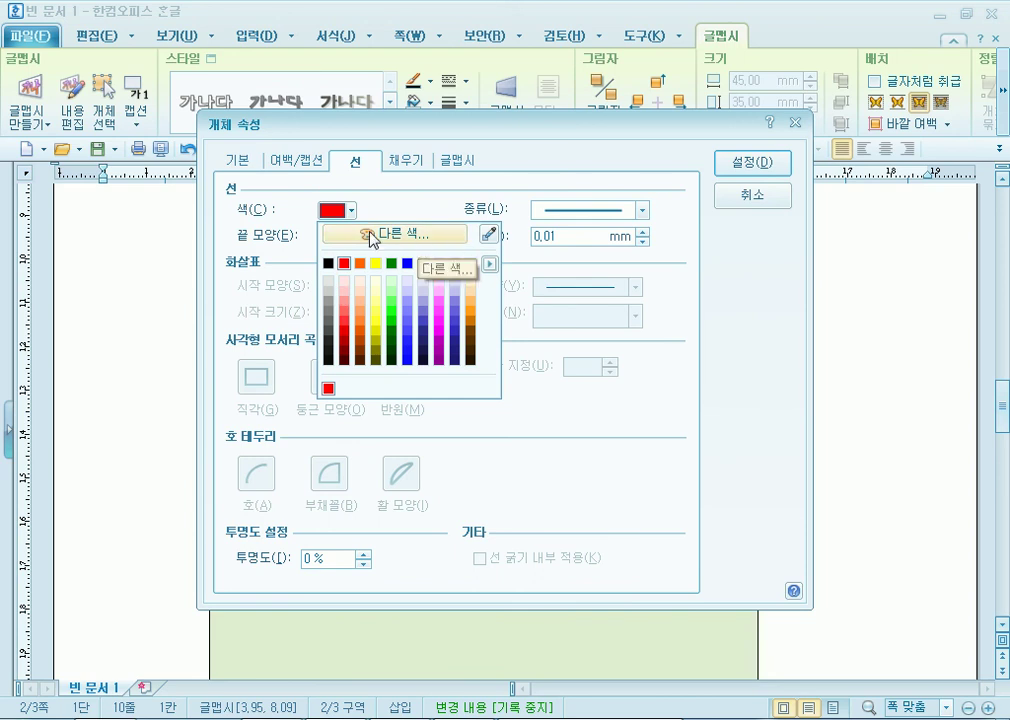
{"action": "left_click", "coordinate": [328, 388]}
{"action": "left_click", "coordinate": [401, 164]}
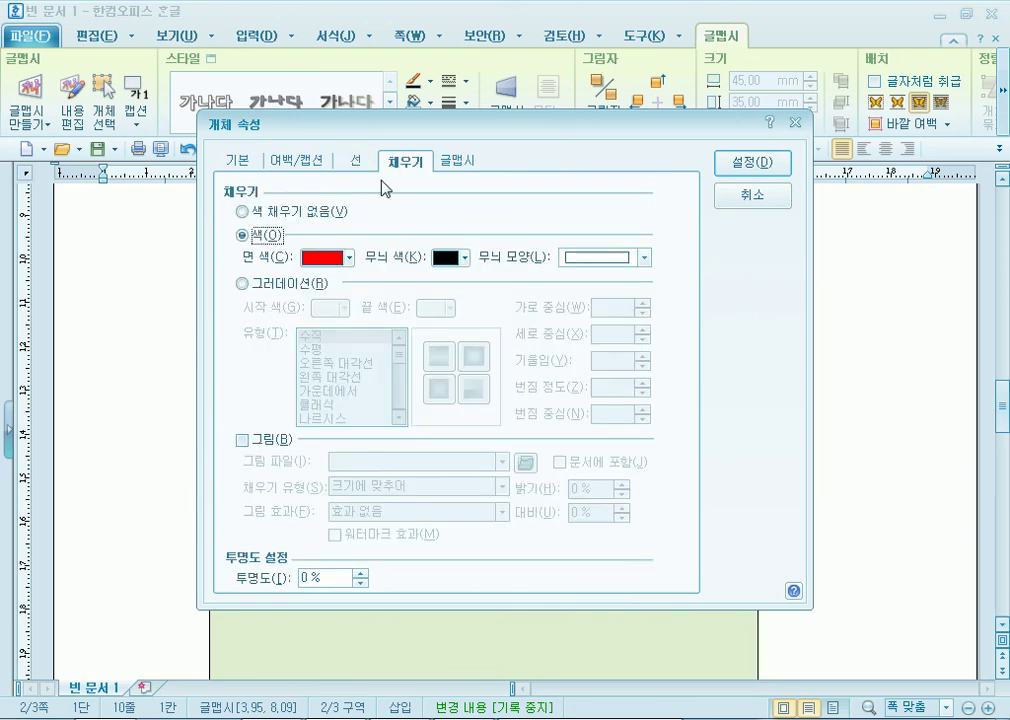
Try a discontinuous shadow, then remove the WordArt's shadow entirely.
{"action": "left_click", "coordinate": [455, 161]}
{"action": "left_click_drag", "start_coordinate": [354, 125], "coordinate": [386, 60]}
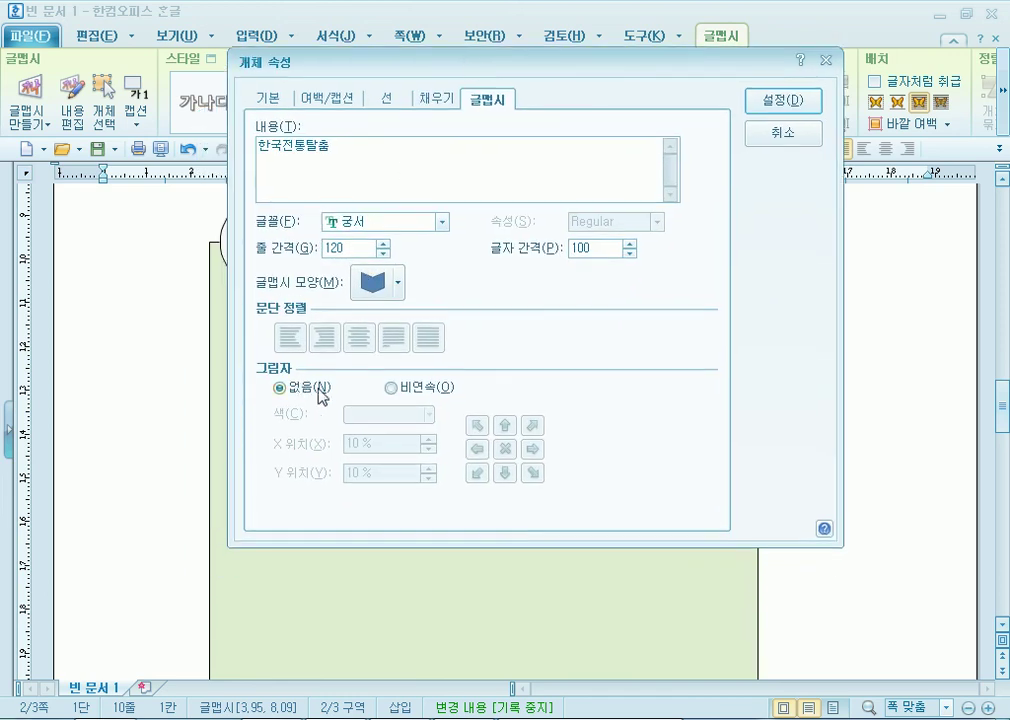
{"action": "left_click", "coordinate": [395, 394]}
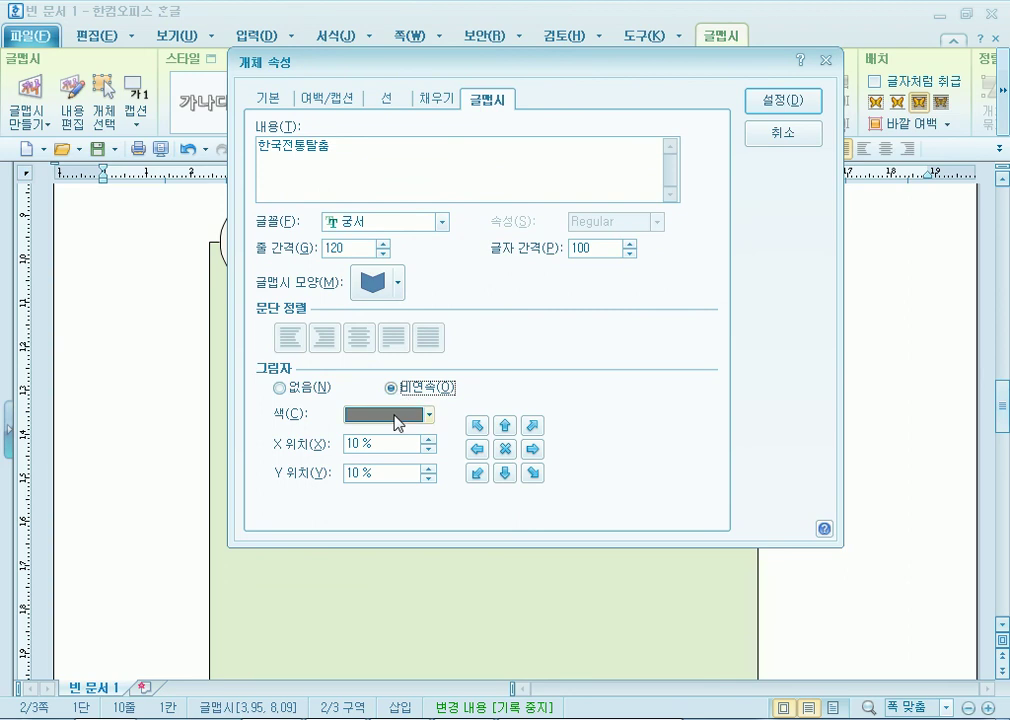
{"action": "left_click", "coordinate": [779, 101]}
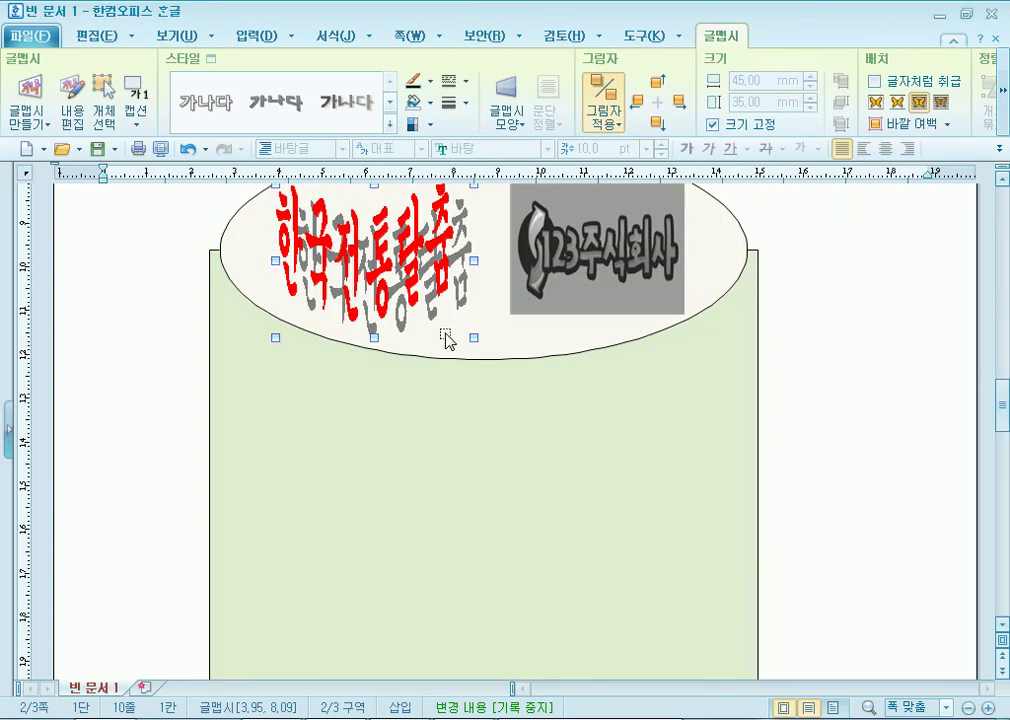
{"action": "double_click", "coordinate": [437, 255]}
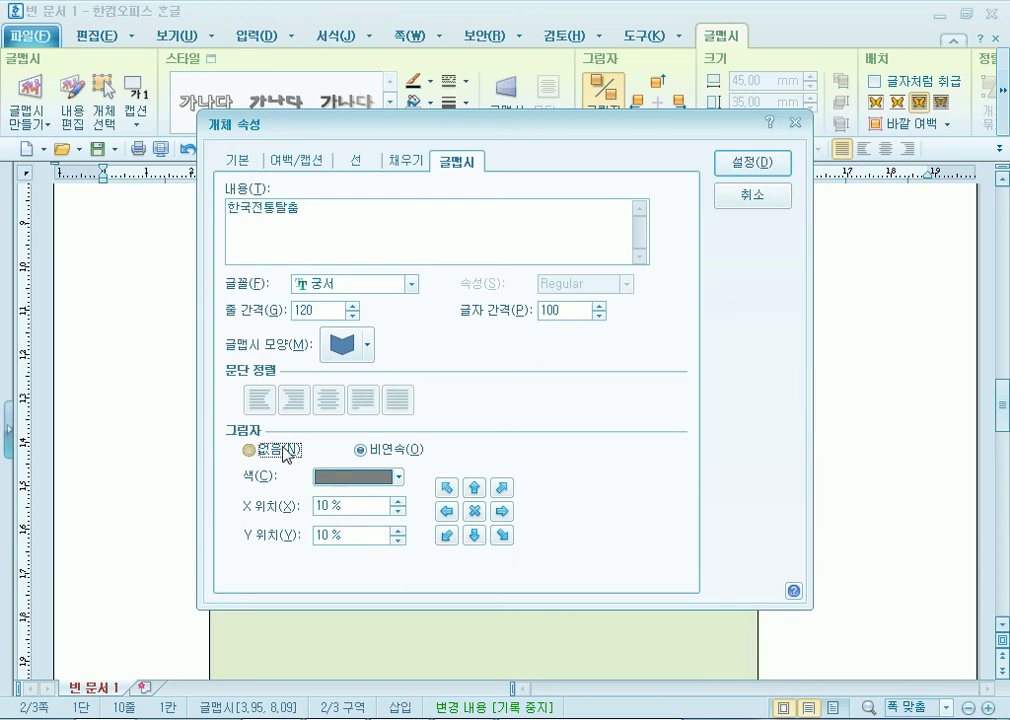
{"action": "left_click", "coordinate": [250, 449]}
{"action": "left_click_drag", "start_coordinate": [498, 134], "coordinate": [530, 99]}
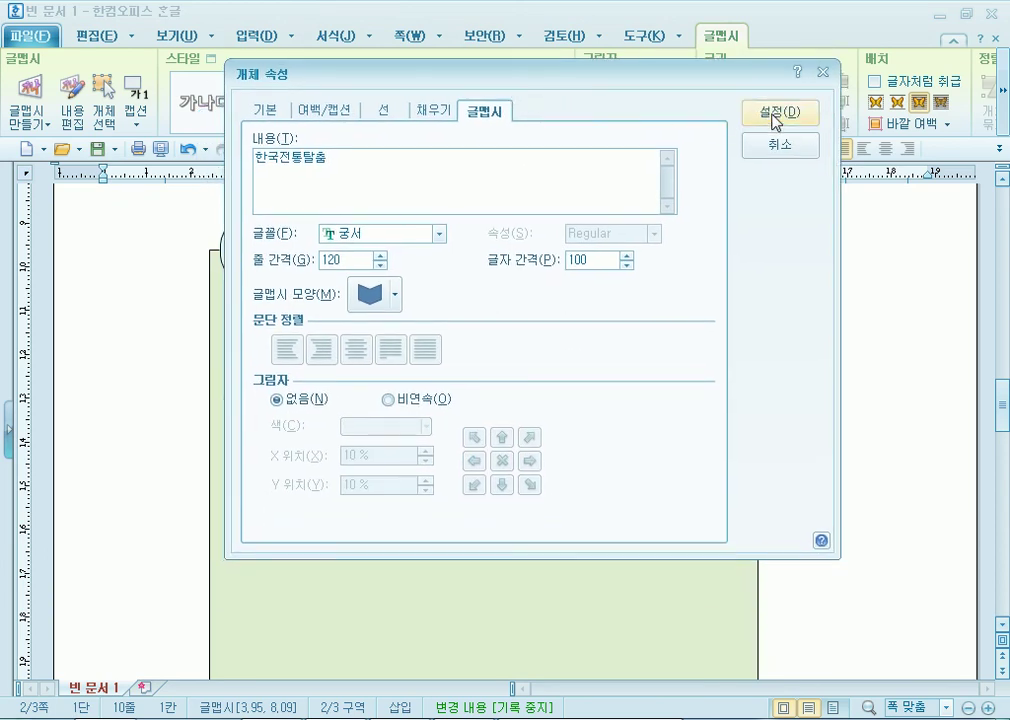
{"action": "left_click", "coordinate": [766, 112]}
{"action": "scroll", "coordinate": [487, 474], "scroll_direction": "up", "scroll_amount": 3}
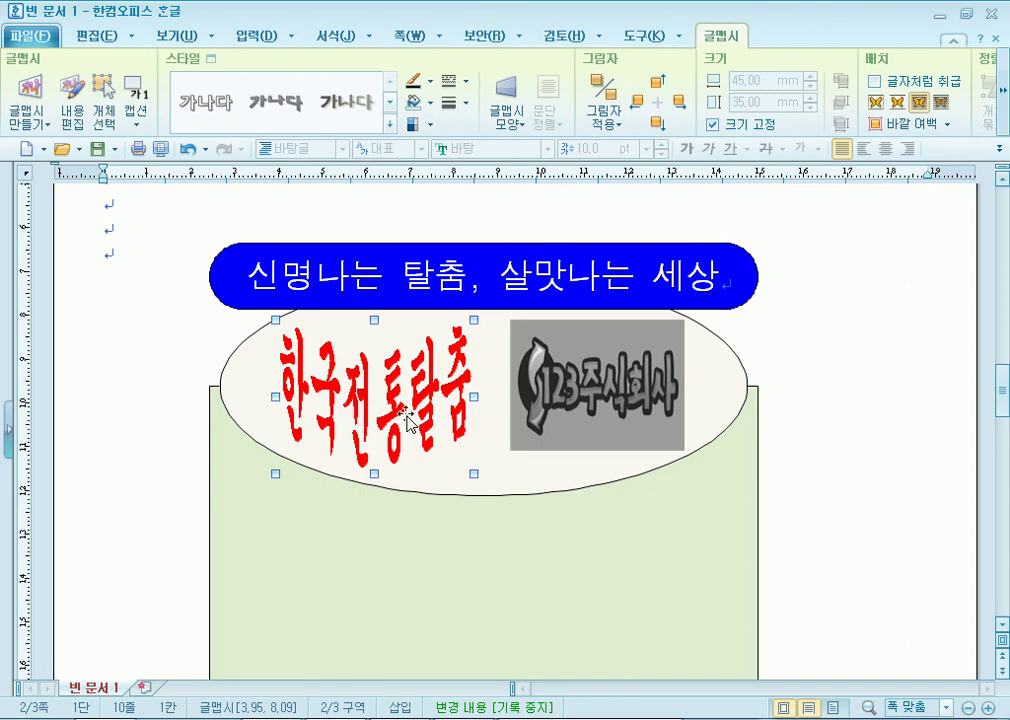
{"action": "left_click", "coordinate": [140, 330]}
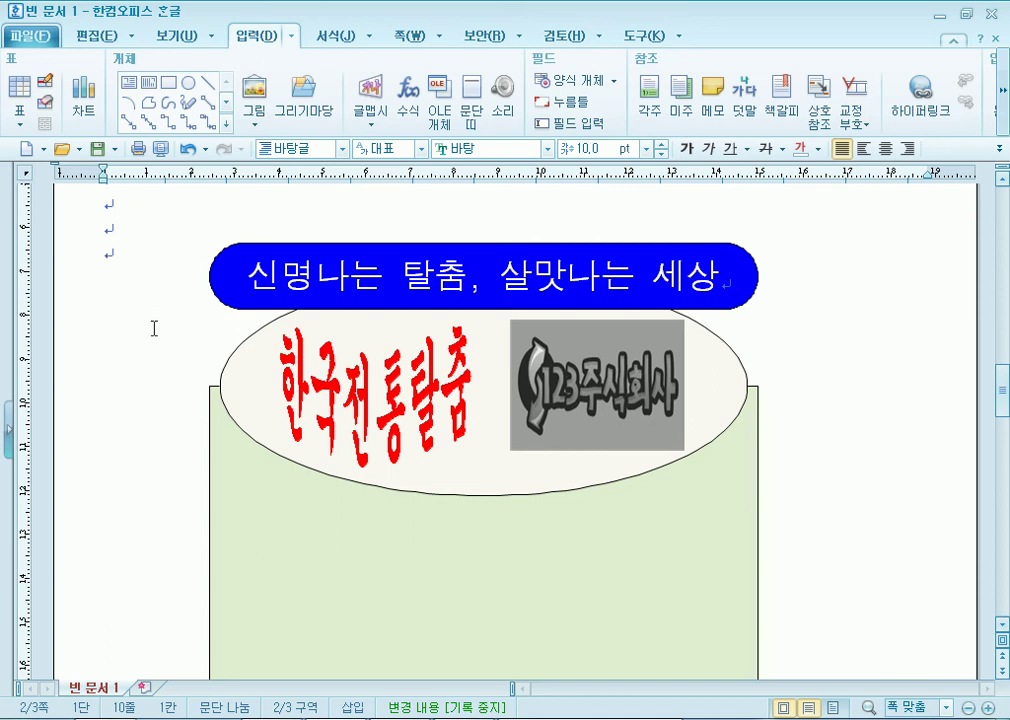
{"action": "left_click", "coordinate": [282, 306]}
{"action": "left_click", "coordinate": [135, 397]}
{"action": "scroll", "coordinate": [232, 390], "scroll_direction": "down", "scroll_amount": 1}
{"action": "scroll", "coordinate": [232, 390], "scroll_direction": "down", "scroll_amount": 1}
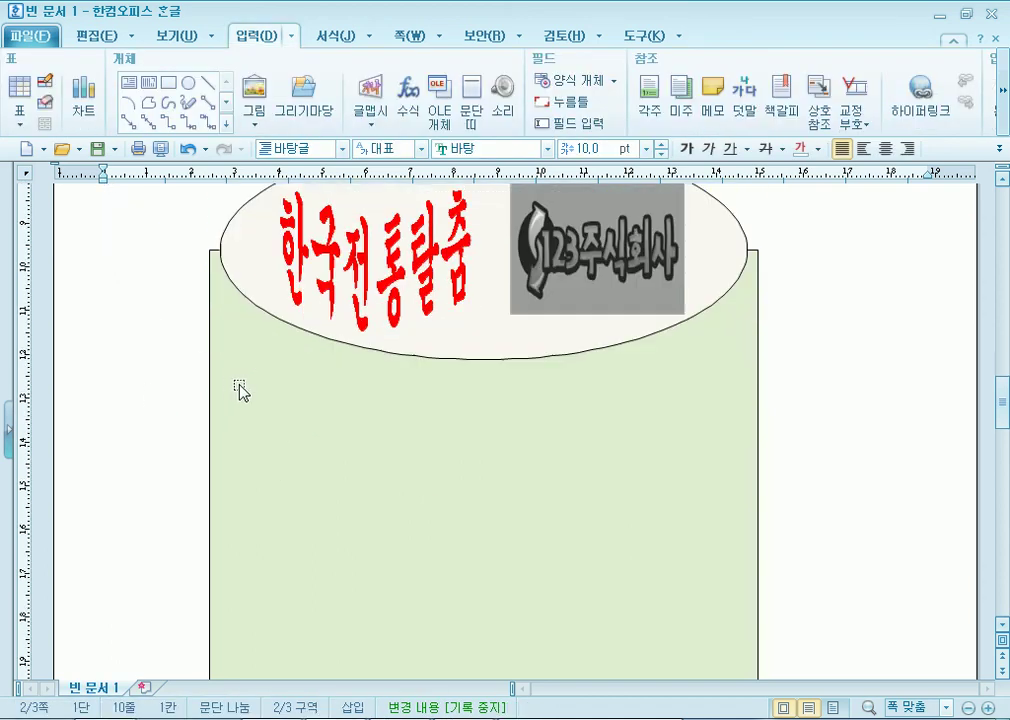
{"action": "left_click", "coordinate": [380, 280]}
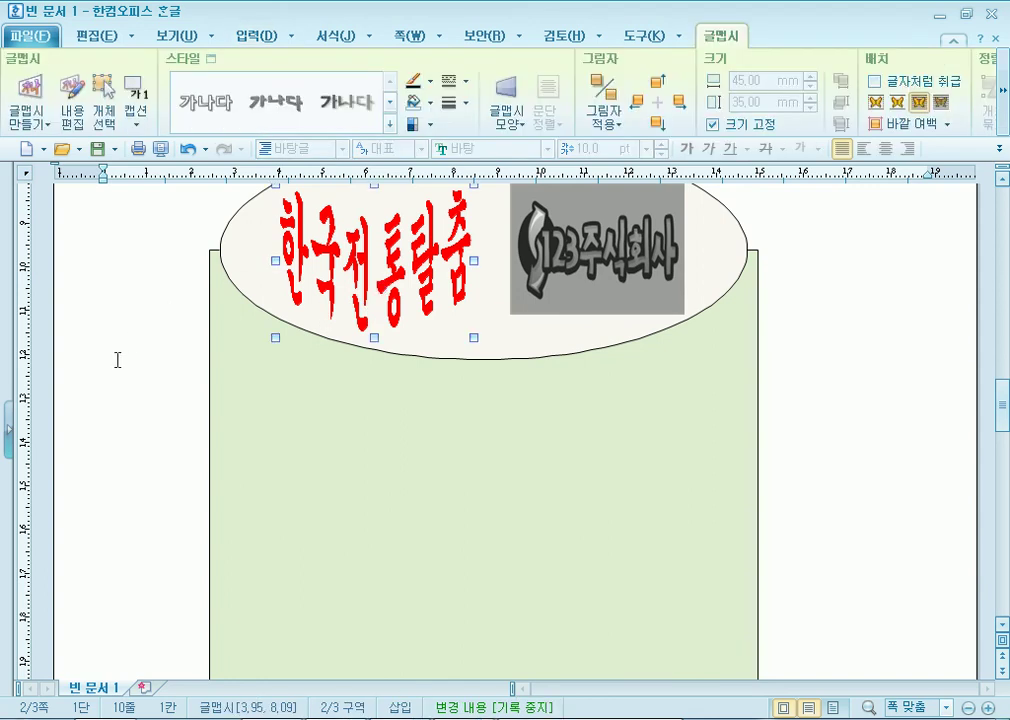
{"action": "scroll", "coordinate": [120, 394], "scroll_direction": "down", "scroll_amount": 10}
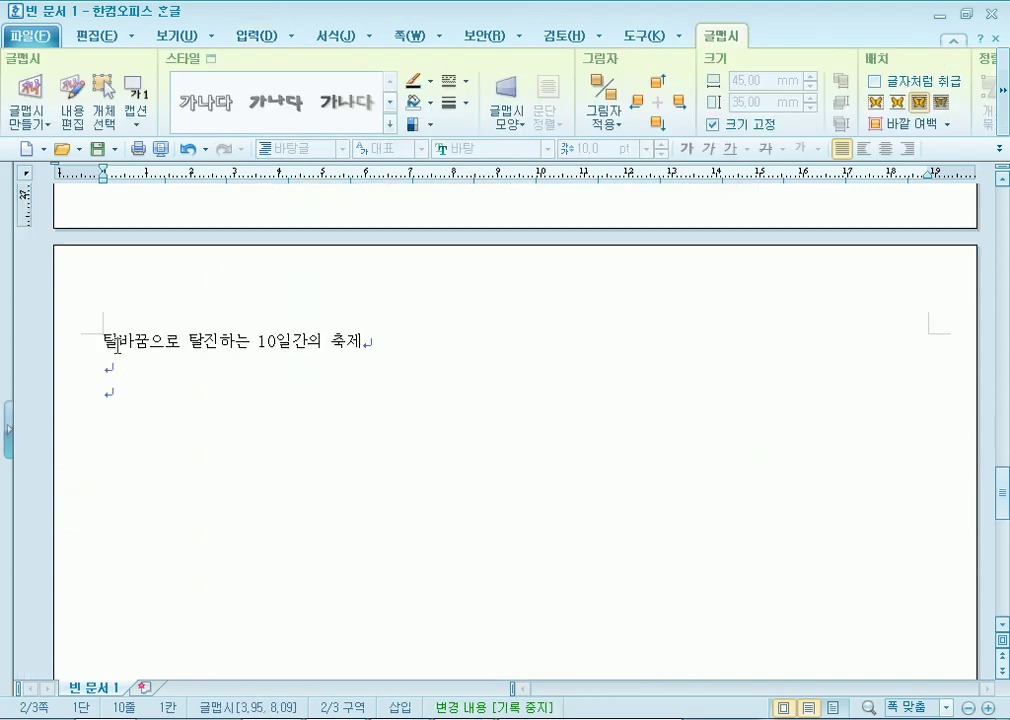
{"action": "left_click", "coordinate": [115, 352]}
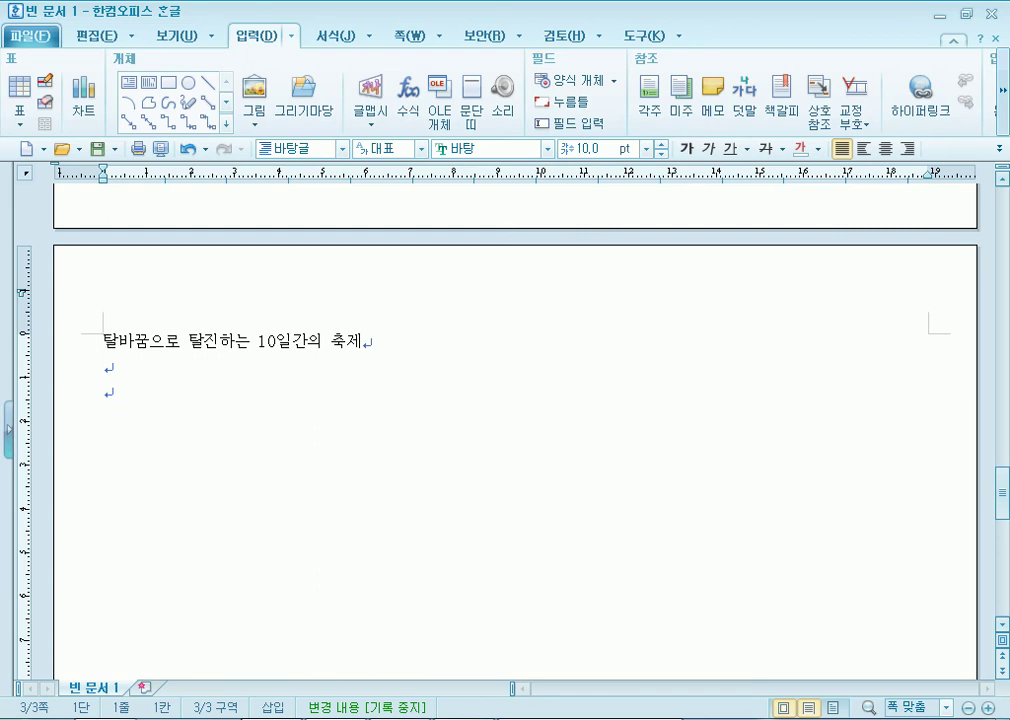
{"action": "right_click", "coordinate": [271, 718]}
{"action": "left_click", "coordinate": [180, 642]}
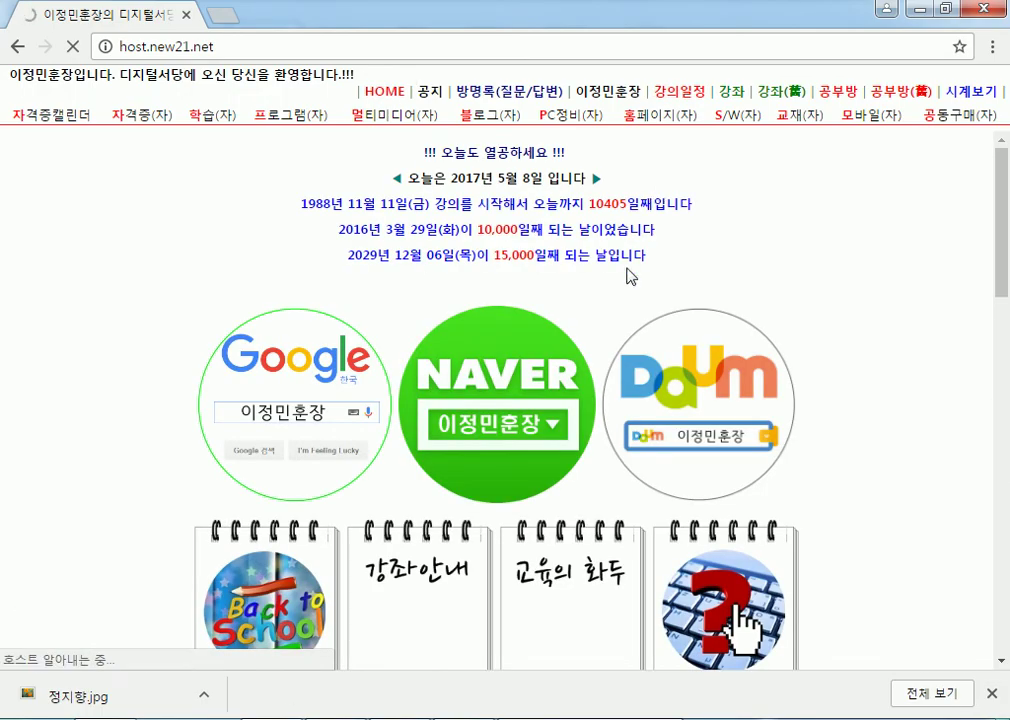
{"action": "left_click", "coordinate": [924, 9]}
{"action": "scroll", "coordinate": [308, 336], "scroll_direction": "up", "scroll_amount": 5}
{"action": "scroll", "coordinate": [322, 335], "scroll_direction": "up", "scroll_amount": 6}
{"action": "scroll", "coordinate": [320, 325], "scroll_direction": "down", "scroll_amount": 1}
{"action": "left_click", "coordinate": [315, 313]}
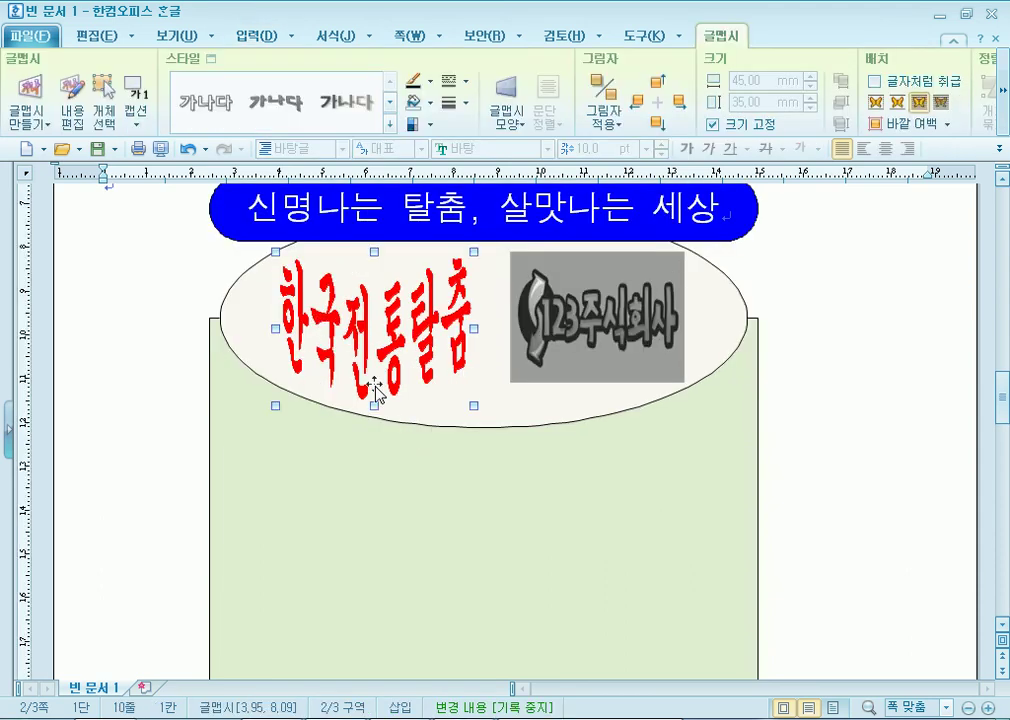
{"action": "left_click", "coordinate": [158, 296]}
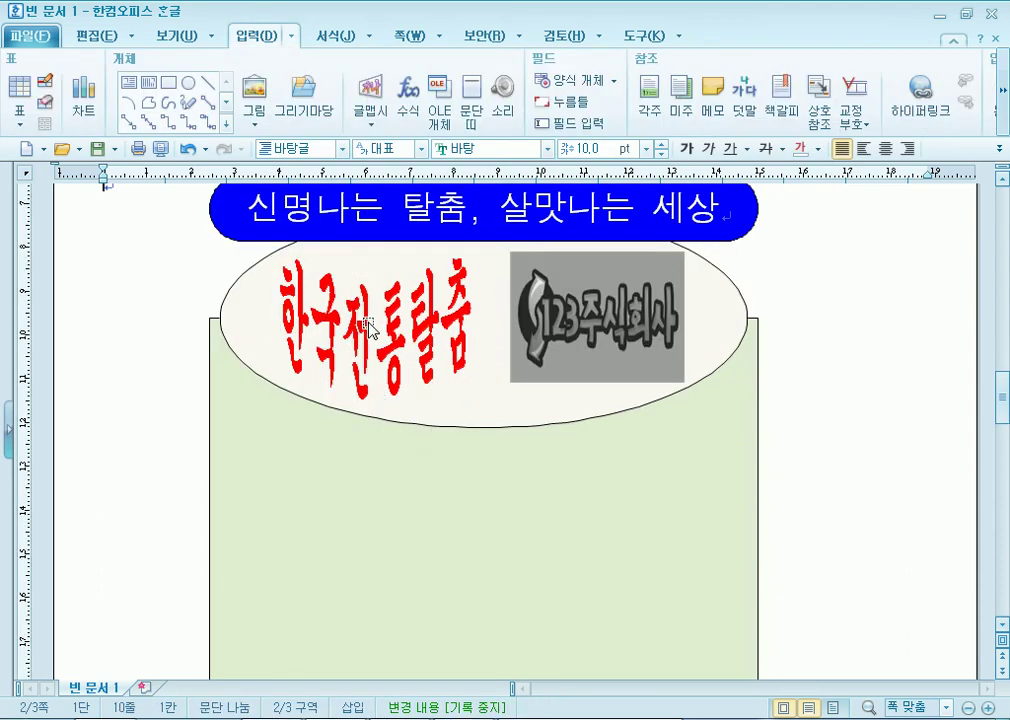
{"action": "left_click", "coordinate": [374, 330]}
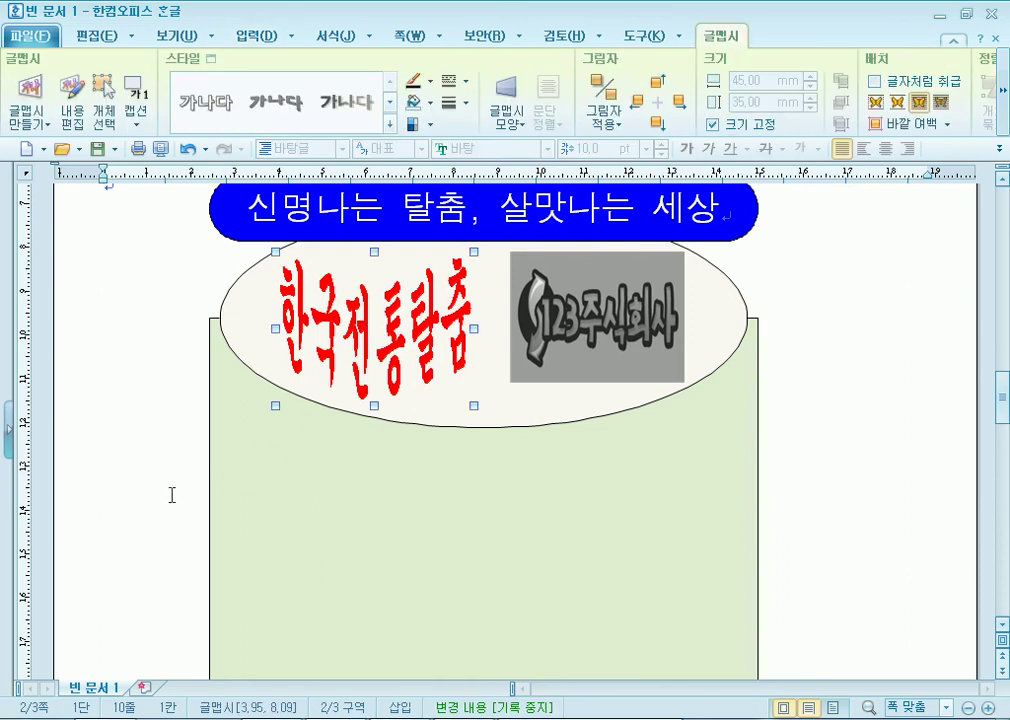
{"action": "scroll", "coordinate": [194, 492], "scroll_direction": "down", "scroll_amount": 10}
{"action": "scroll", "coordinate": [176, 465], "scroll_direction": "down", "scroll_amount": 3}
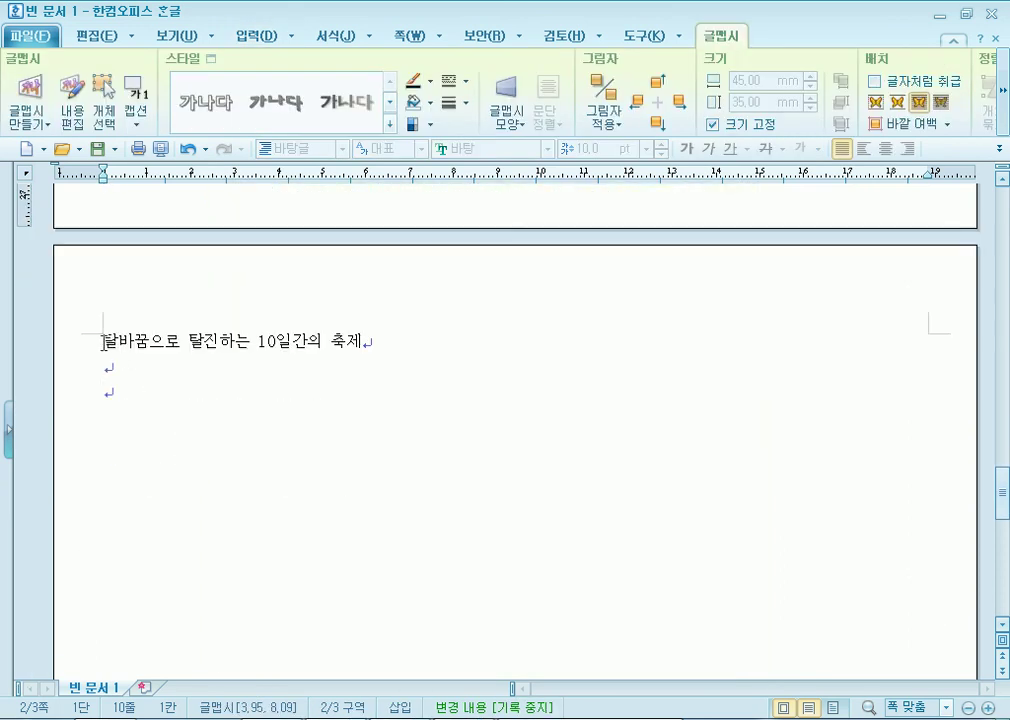
{"action": "left_click", "coordinate": [102, 340]}
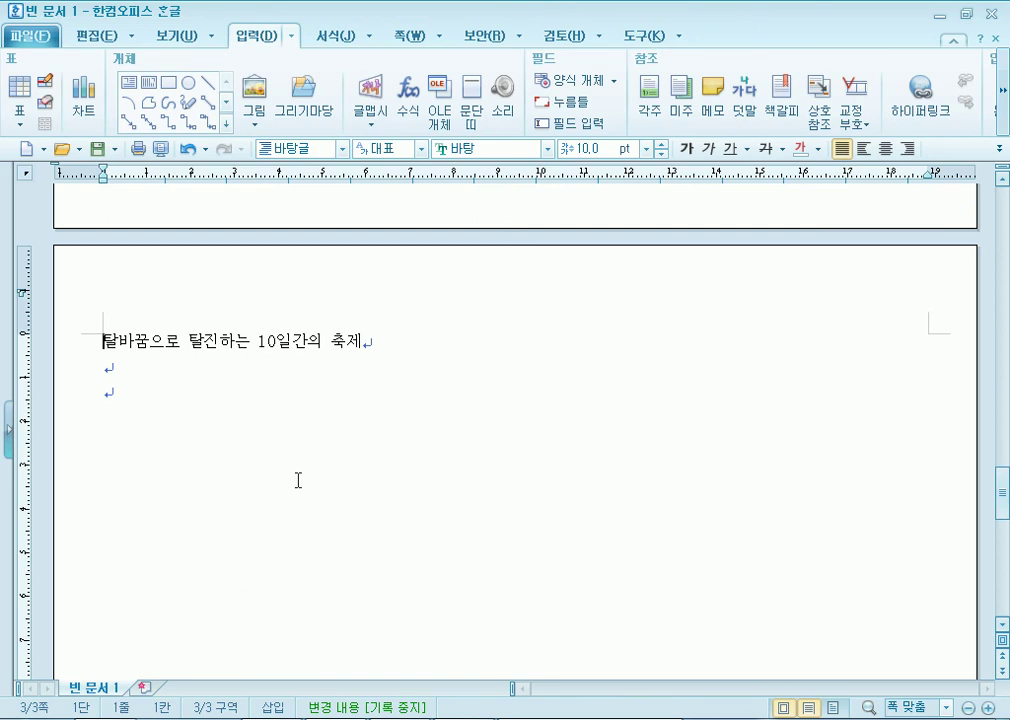
{"action": "scroll", "coordinate": [300, 450], "scroll_direction": "up", "scroll_amount": 10}
{"action": "scroll", "coordinate": [280, 390], "scroll_direction": "down", "scroll_amount": 4}
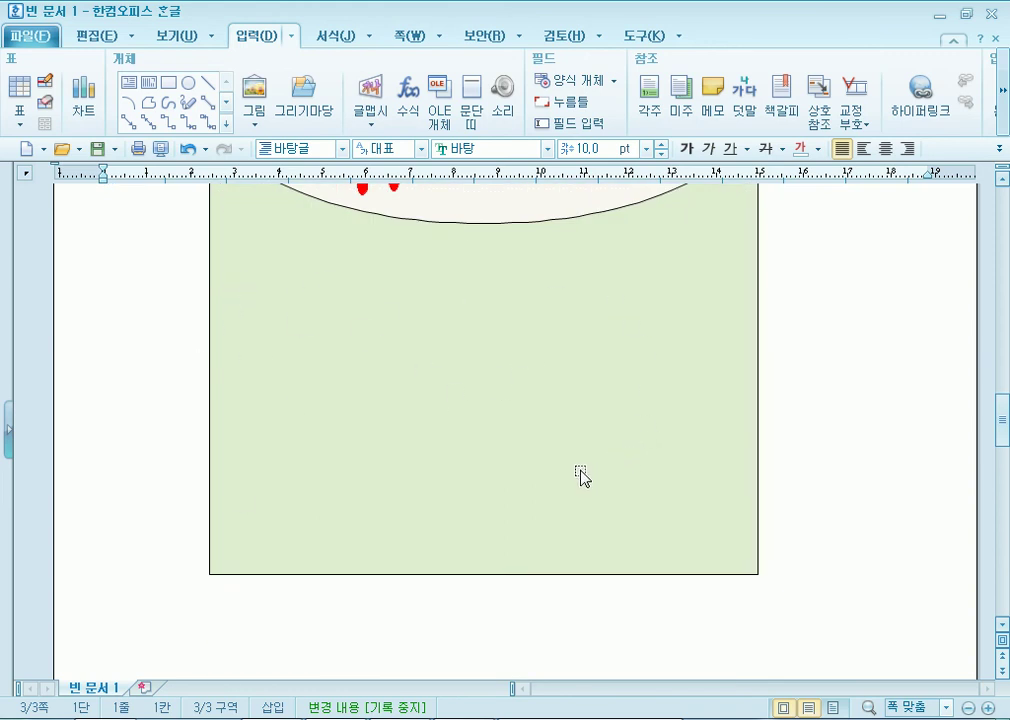
{"action": "scroll", "coordinate": [259, 424], "scroll_direction": "up", "scroll_amount": 3}
{"action": "scroll", "coordinate": [262, 411], "scroll_direction": "up", "scroll_amount": 3}
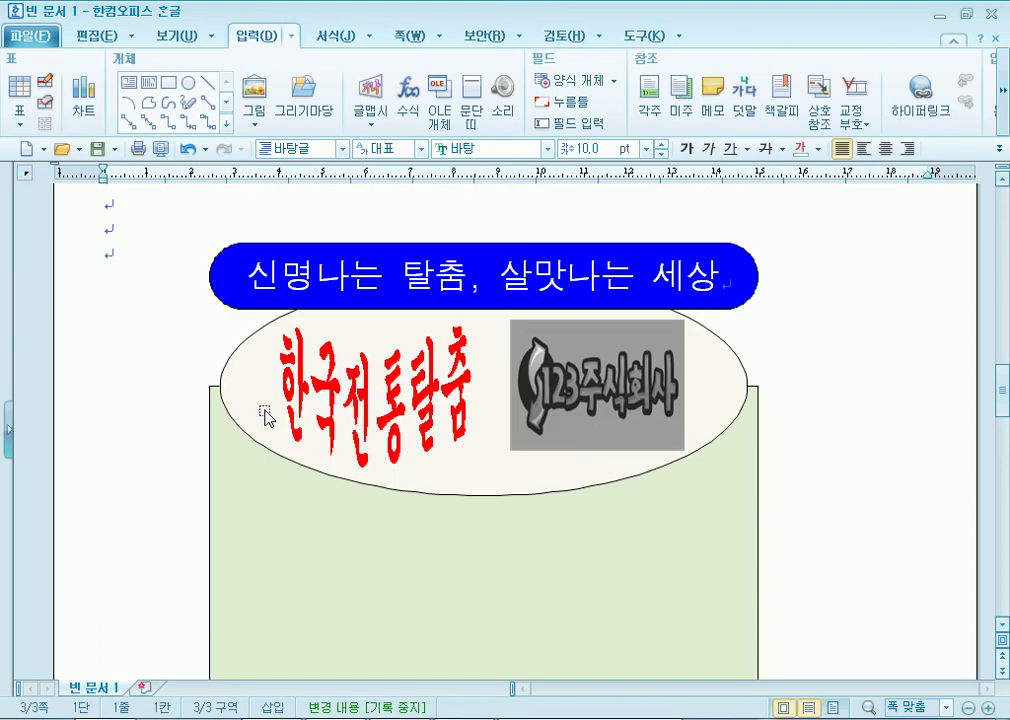
{"action": "scroll", "coordinate": [268, 417], "scroll_direction": "up", "scroll_amount": 6}
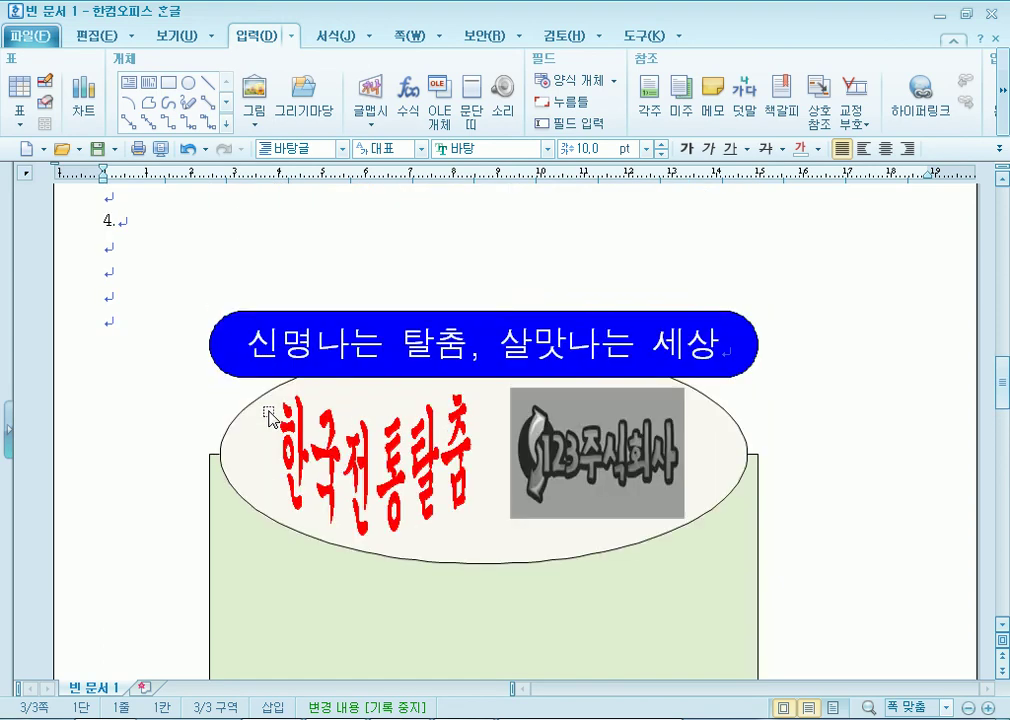
{"action": "scroll", "coordinate": [158, 319], "scroll_direction": "down", "scroll_amount": 3}
{"action": "key", "text": "alt+Tab"}
{"action": "scroll", "coordinate": [474, 436], "scroll_direction": "down", "scroll_amount": 10}
{"action": "left_click_drag", "start_coordinate": [262, 303], "coordinate": [437, 545]}
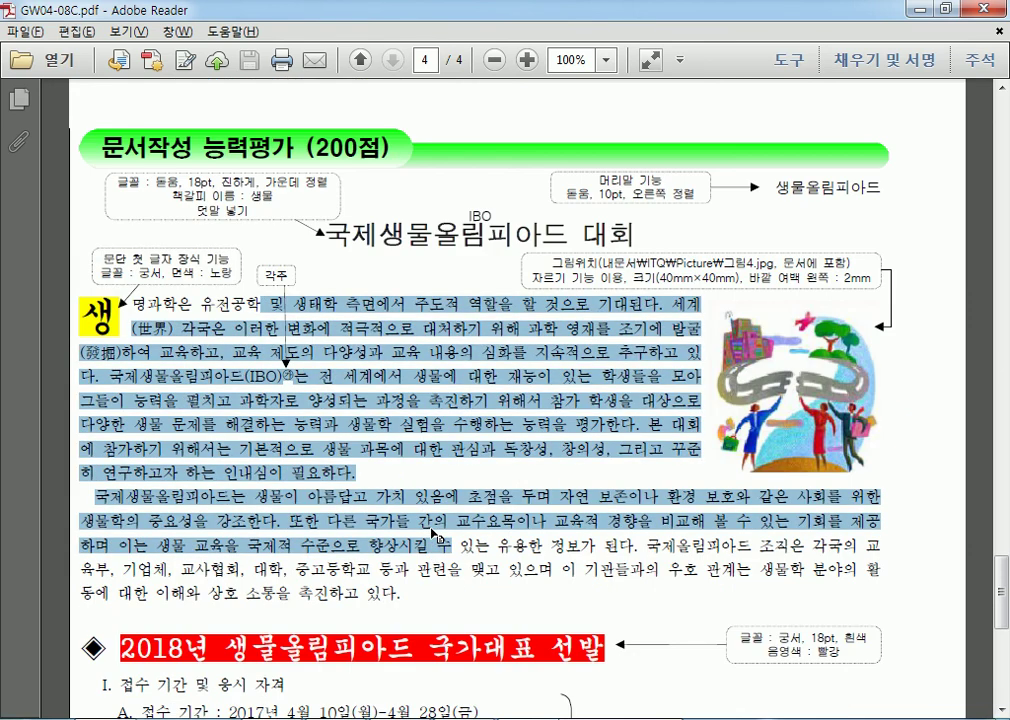
{"action": "key", "text": "alt+Tab"}
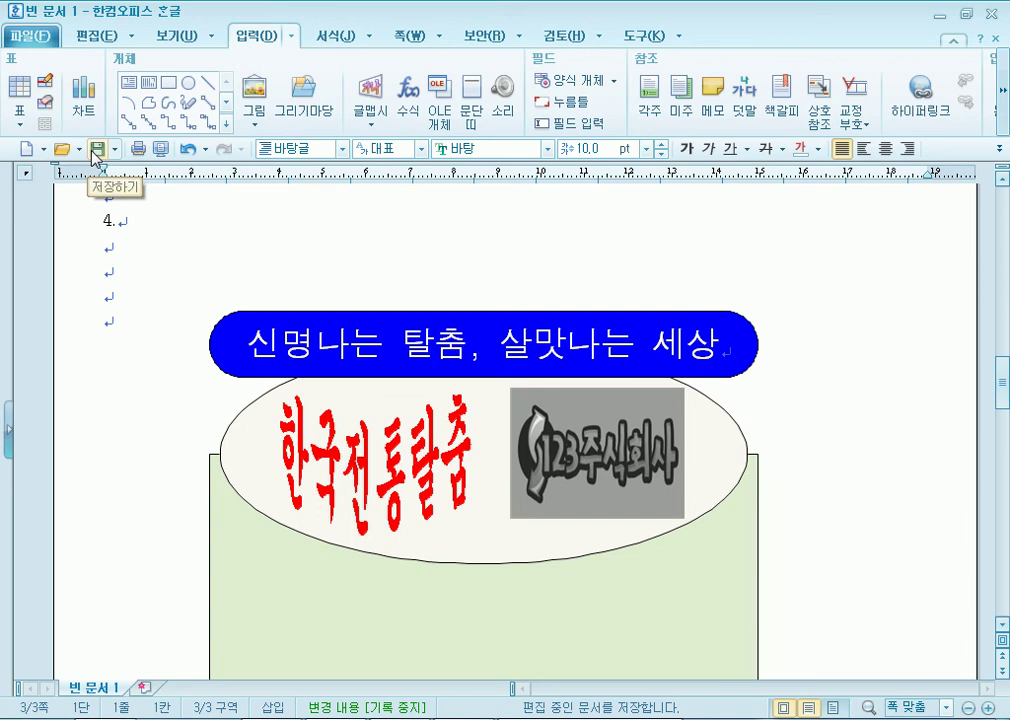
Save the document in the ITQ folder, named with the exam number and candidate's name.
{"action": "left_click", "coordinate": [160, 300]}
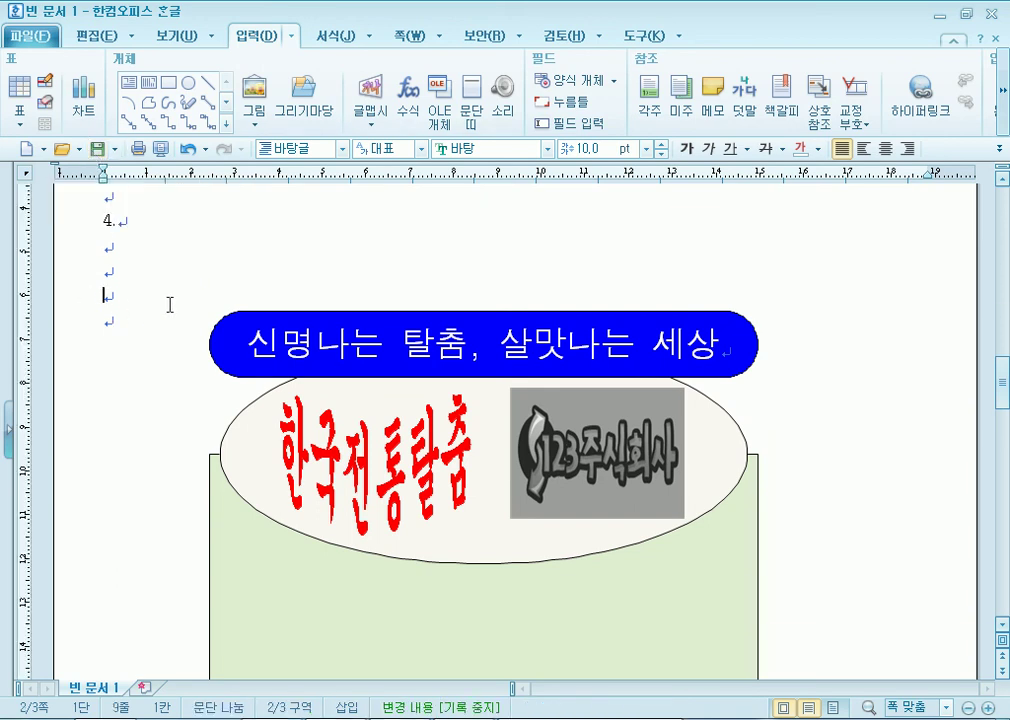
{"action": "left_click", "coordinate": [150, 324]}
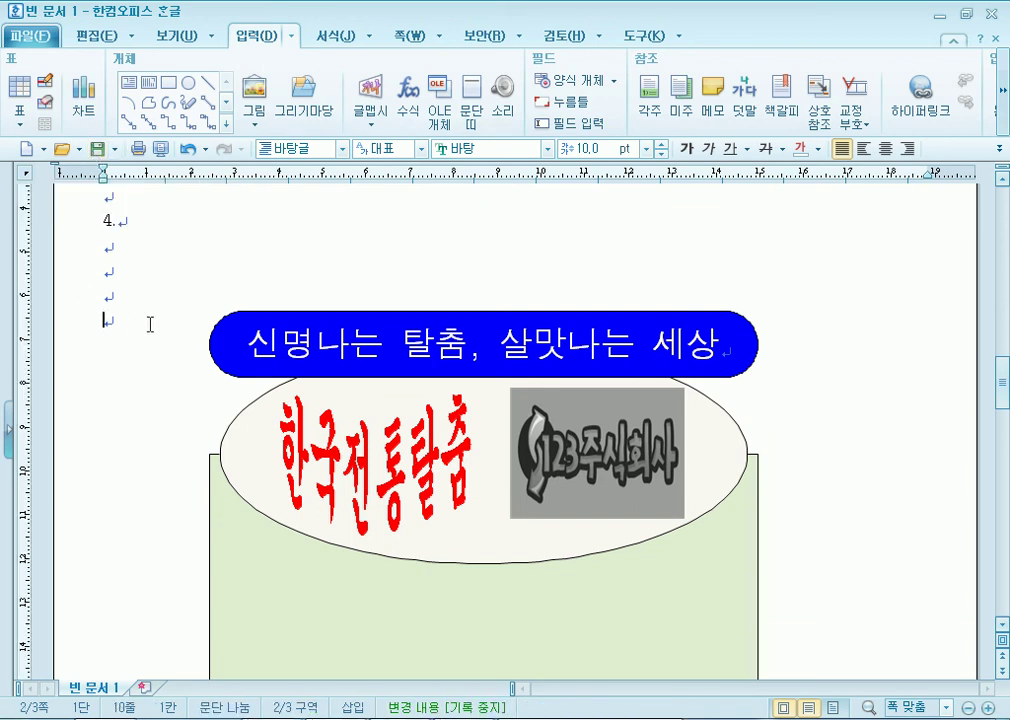
{"action": "left_click", "coordinate": [97, 152]}
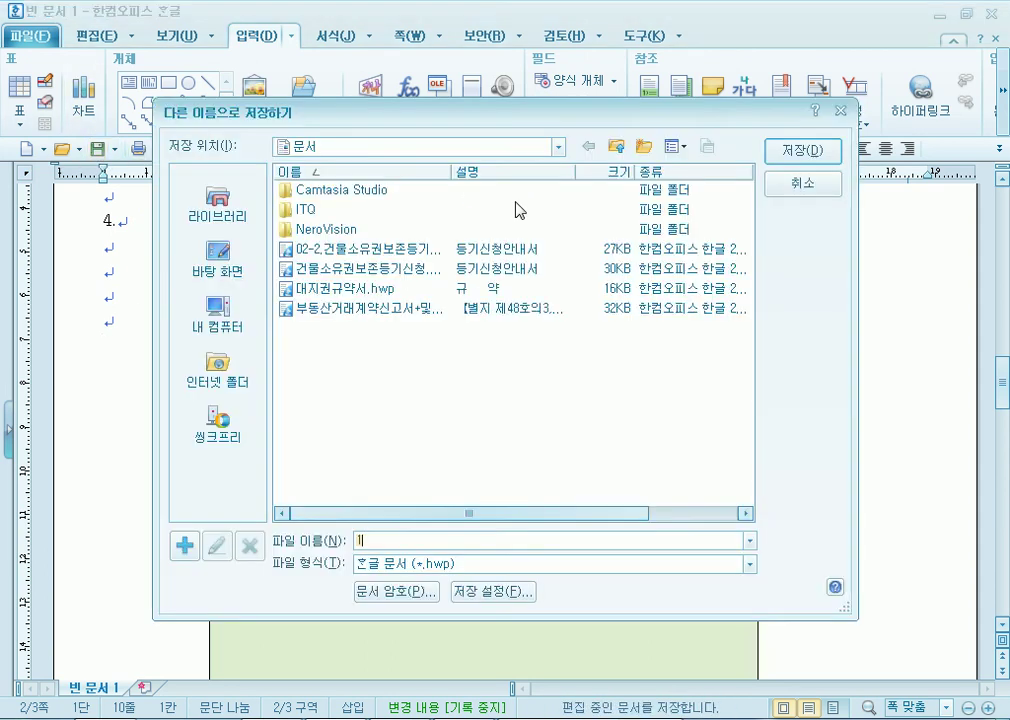
{"action": "double_click", "coordinate": [290, 210]}
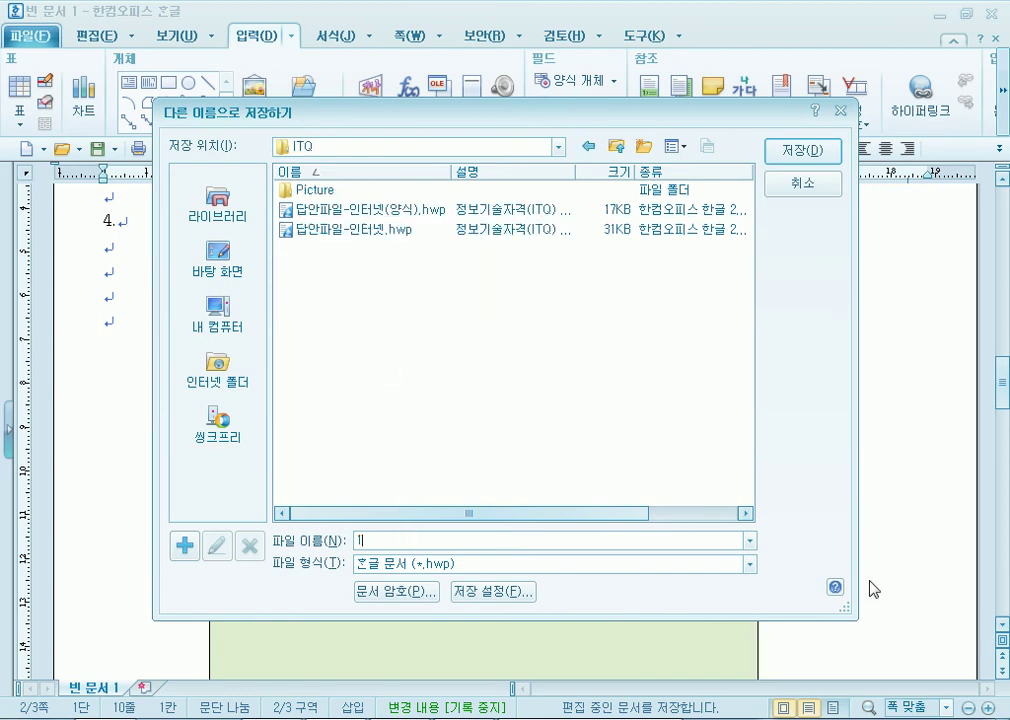
{"action": "key", "text": "BackSpace"}
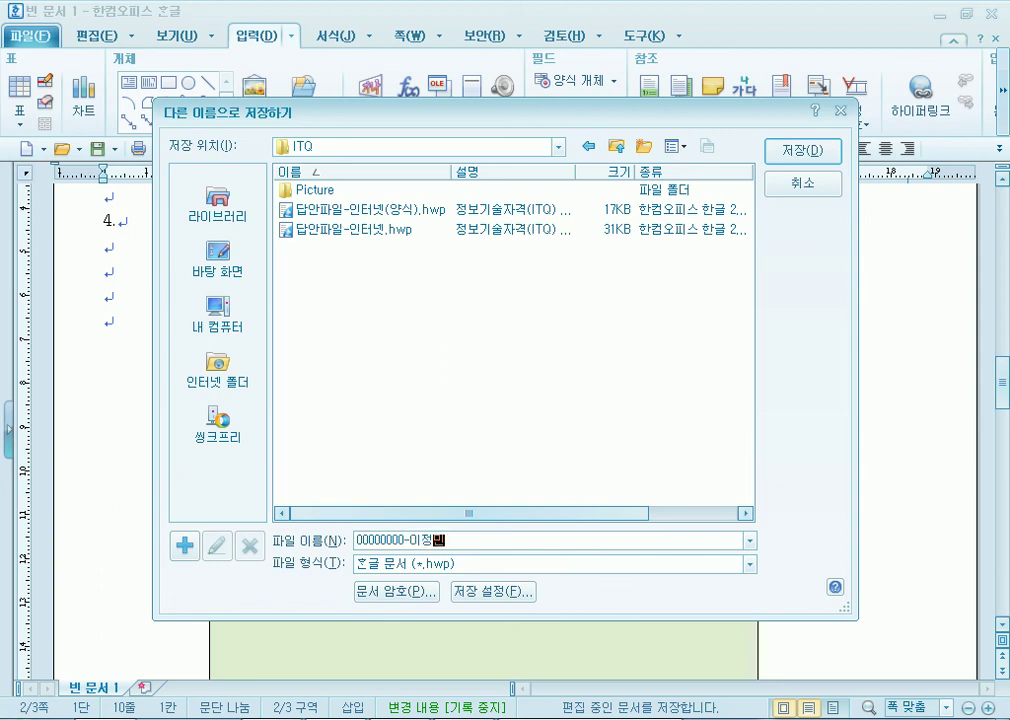
{"action": "key", "text": "Return"}
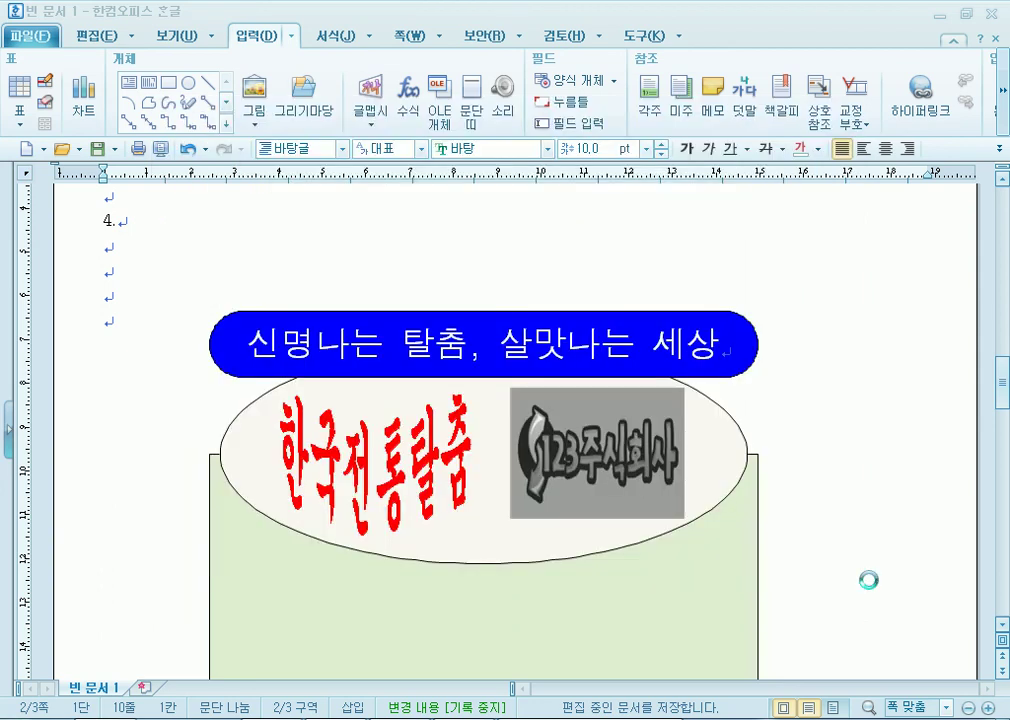